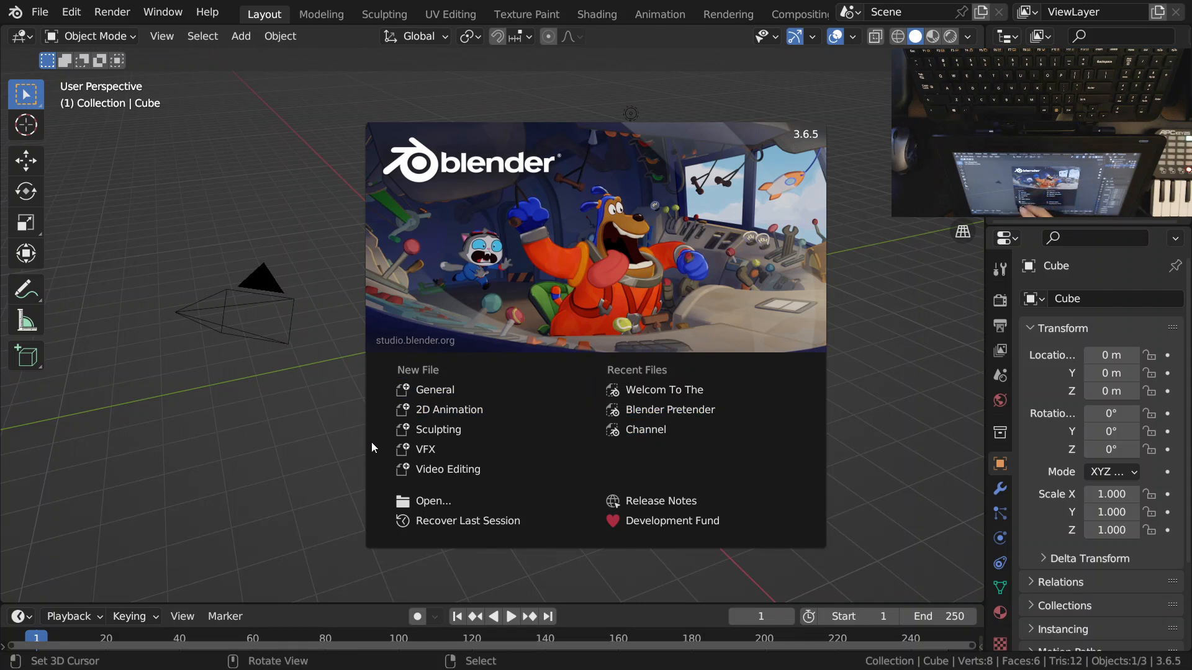
Step: Dismiss the splash screen and delete the default cube
click(267, 299)
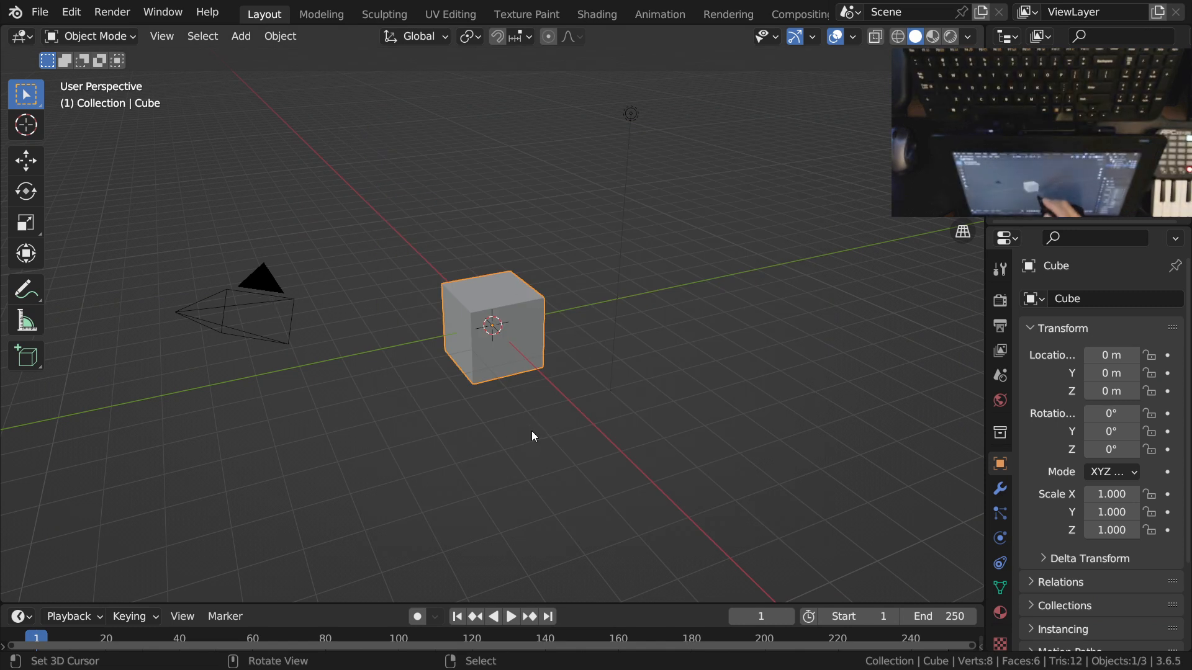
shift+middle_drag(602, 329, 599, 369)
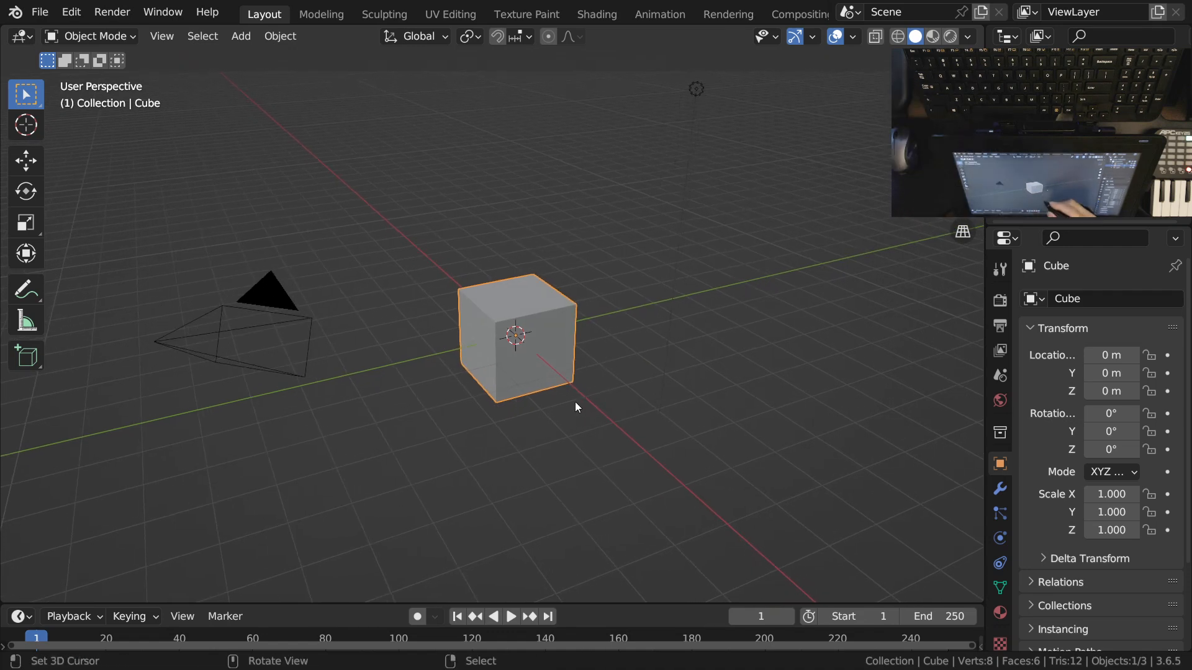
key(x)
click(504, 367)
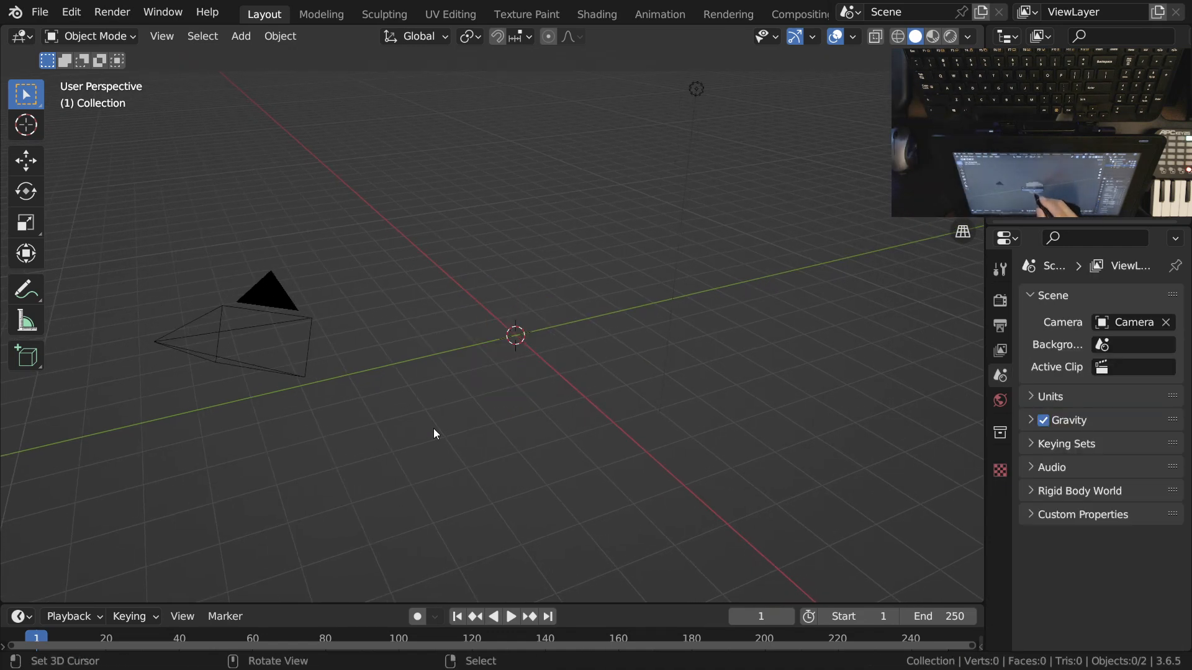
Step: Reset the camera's location, rotation and scale so it sits at the world origin
click(323, 362)
middle_drag(503, 420, 498, 446)
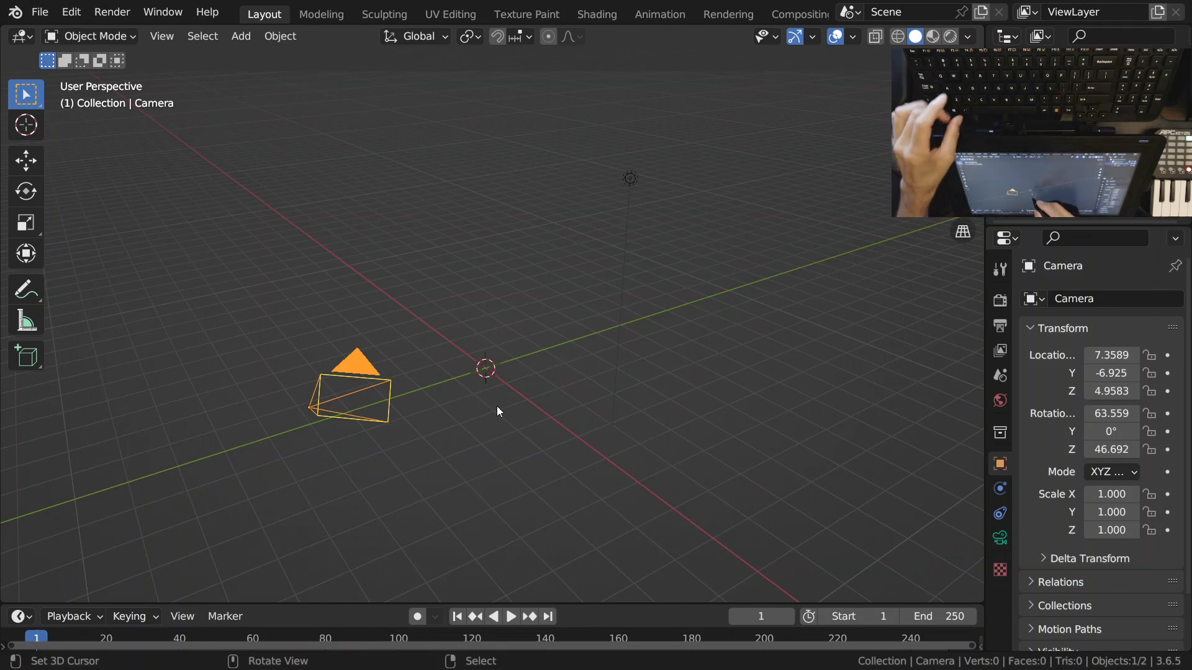
key(alt)
key(alt+g)
key(alt+r)
key(alt+s)
Step: Delete the default light from the scene
middle_drag(496, 411, 603, 343)
click(628, 224)
middle_drag(635, 282, 617, 380)
key(x)
click(618, 374)
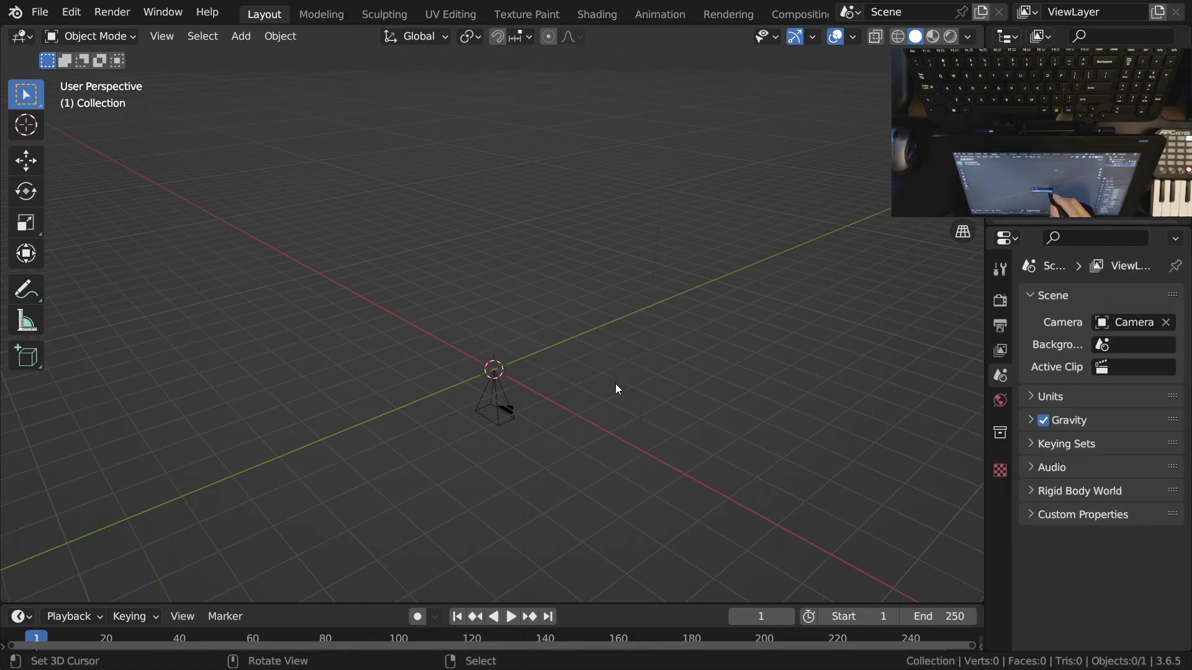
Step: Move the camera 10 m up along the Z axis and look at the scene through it
click(513, 422)
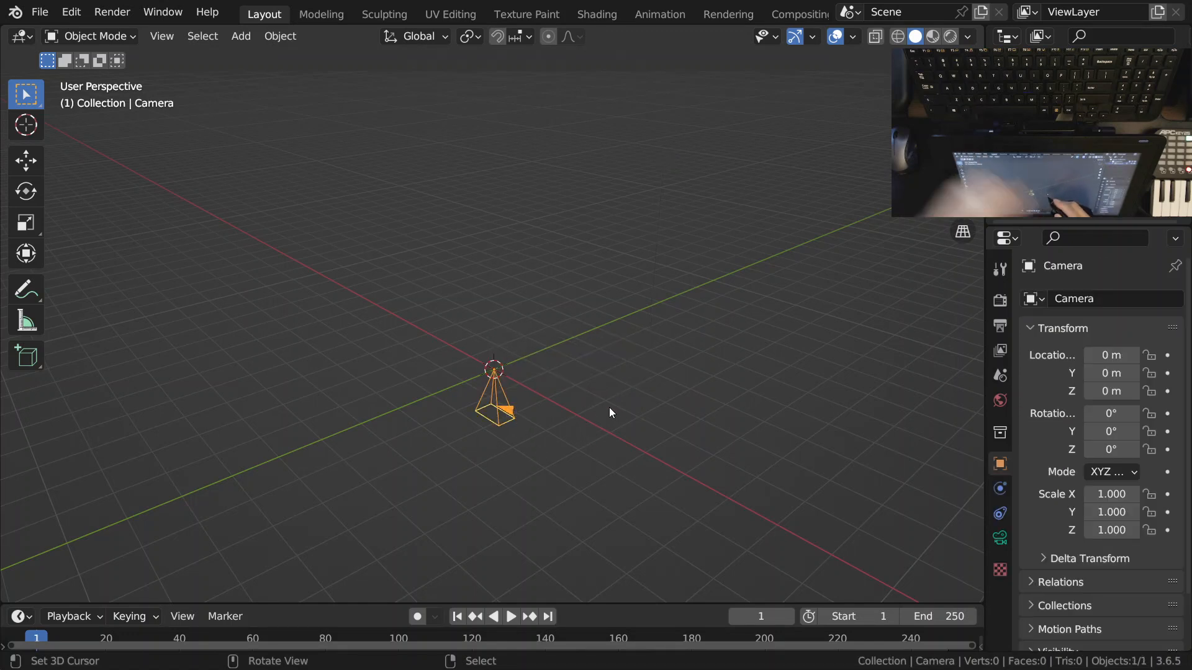
mouse_move(564, 387)
middle_down()
mouse_move(552, 379)
mouse_move(564, 393)
middle_up()
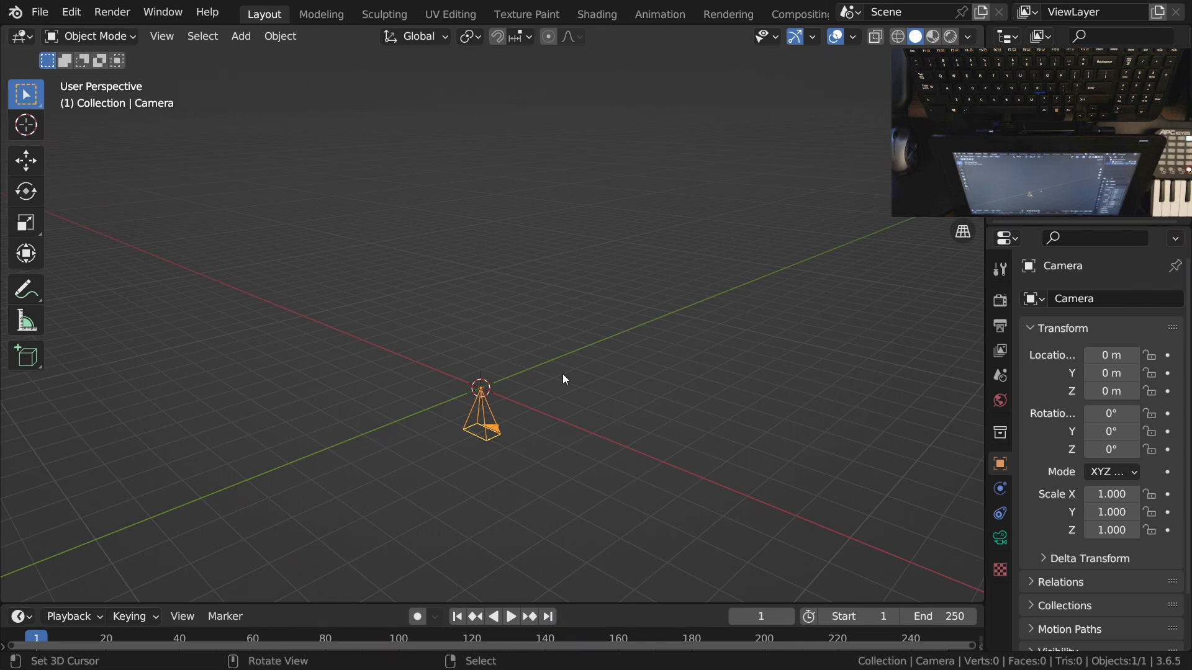
key(g)
text(z)
text(10)
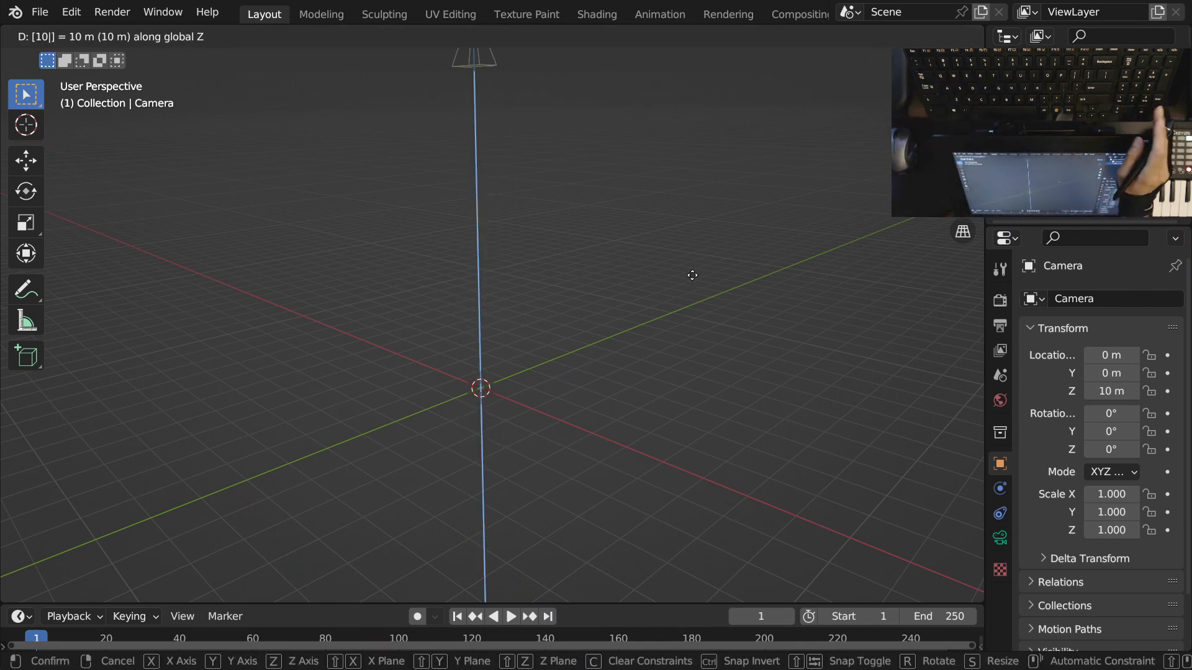
key(Return)
scroll(558, 345, down, 1)
shift+middle_drag(527, 314, 545, 368)
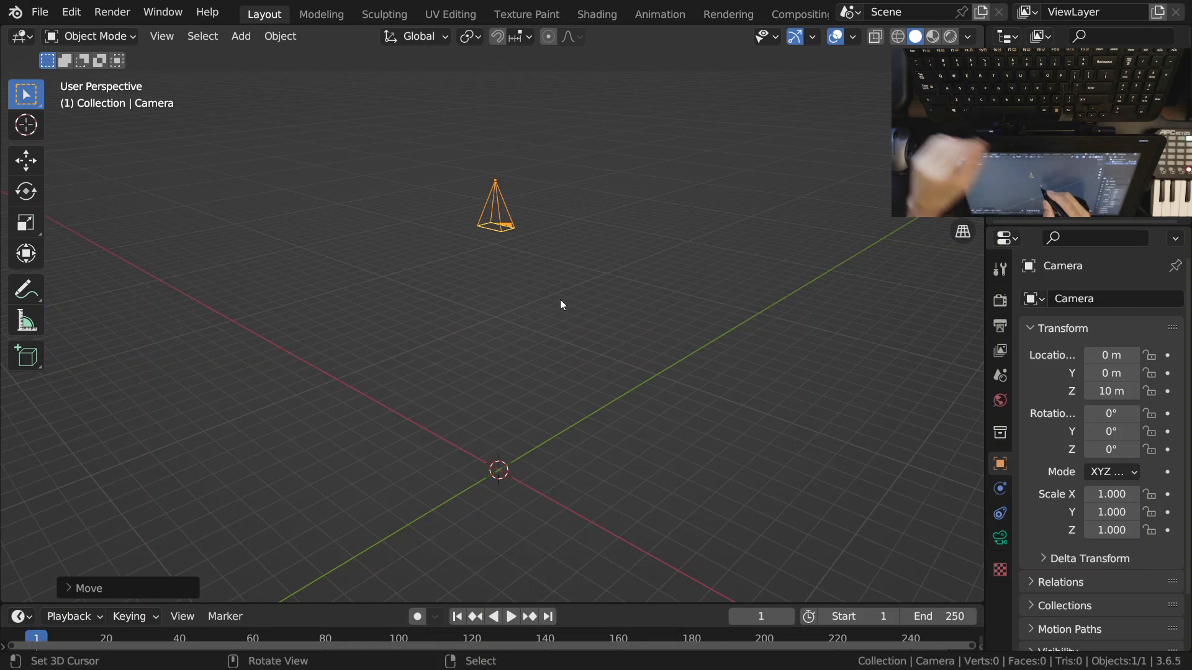
key(KP_0)
ctrl+middle_drag(556, 280, 543, 354)
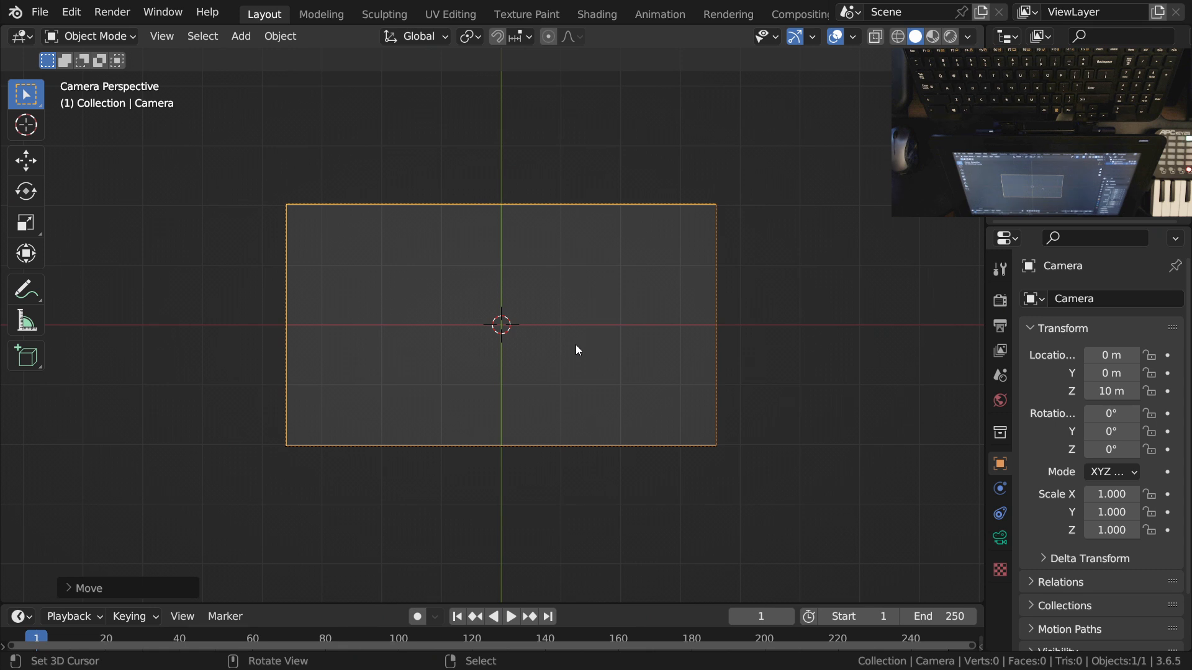
click(458, 460)
click(543, 378)
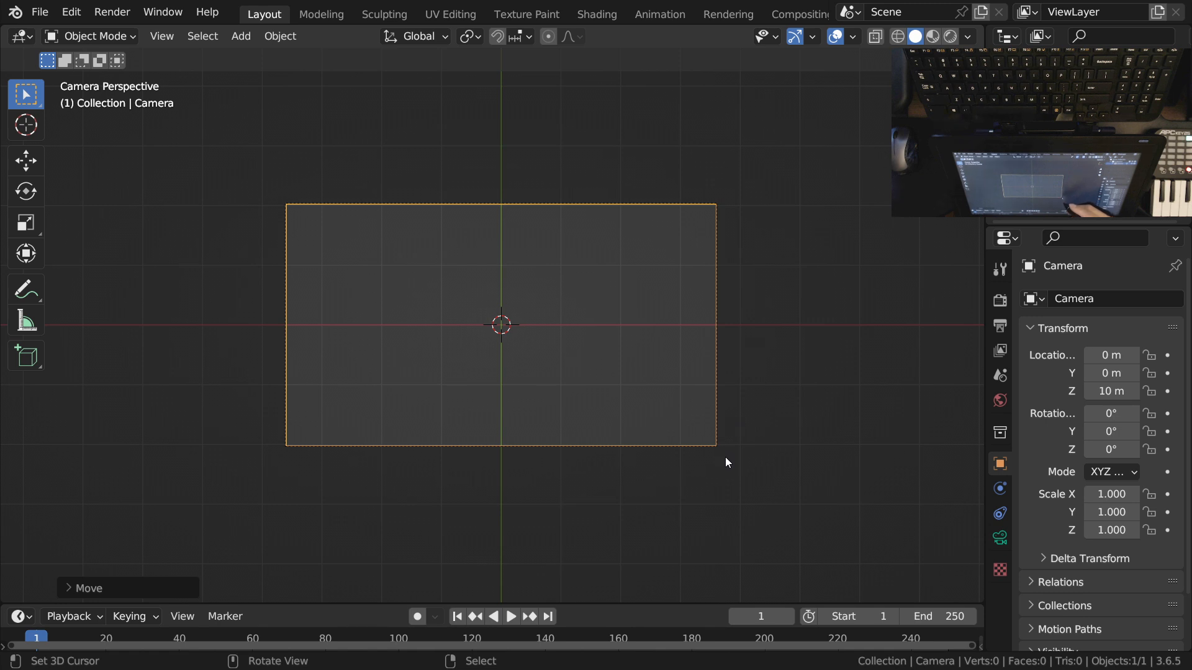
click(691, 501)
click(515, 385)
click(560, 453)
click(559, 459)
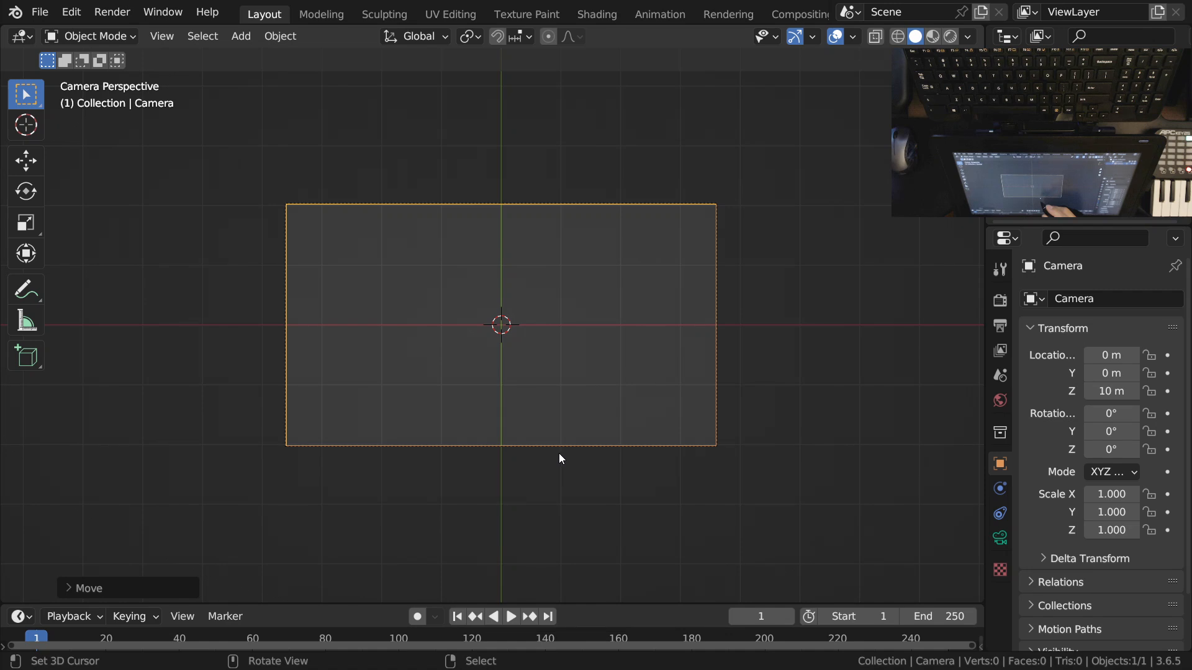
click(556, 451)
click(552, 448)
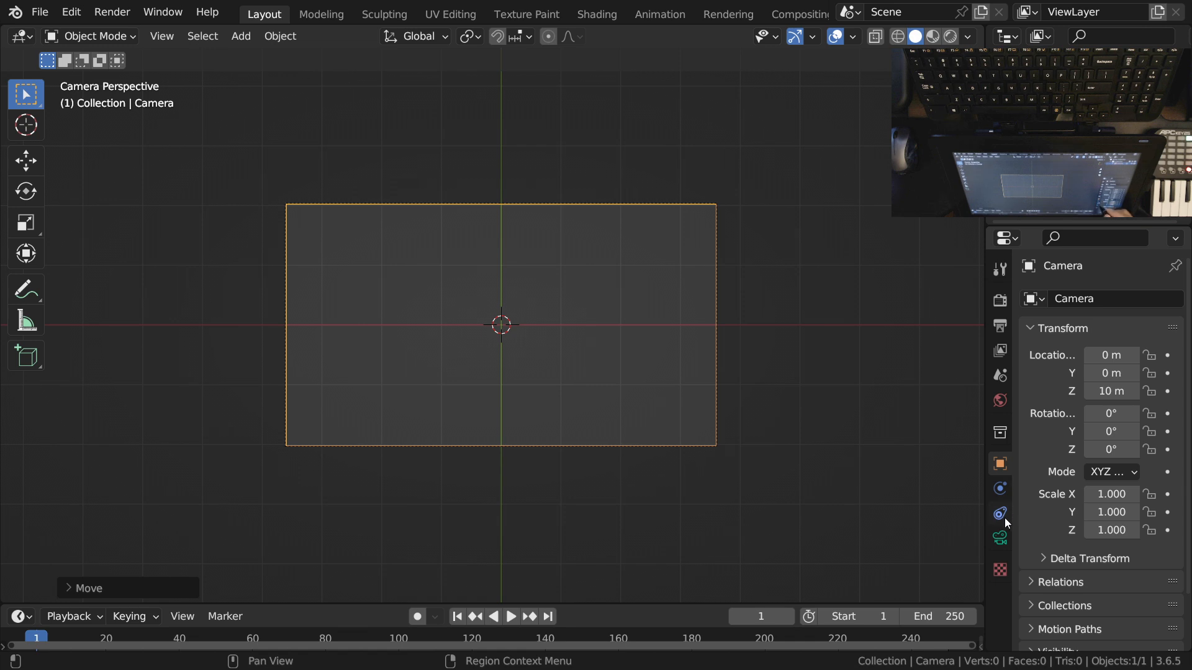
Step: Set the camera's lens type to Orthographic with an orthographic scale of 1
click(1000, 538)
click(1108, 355)
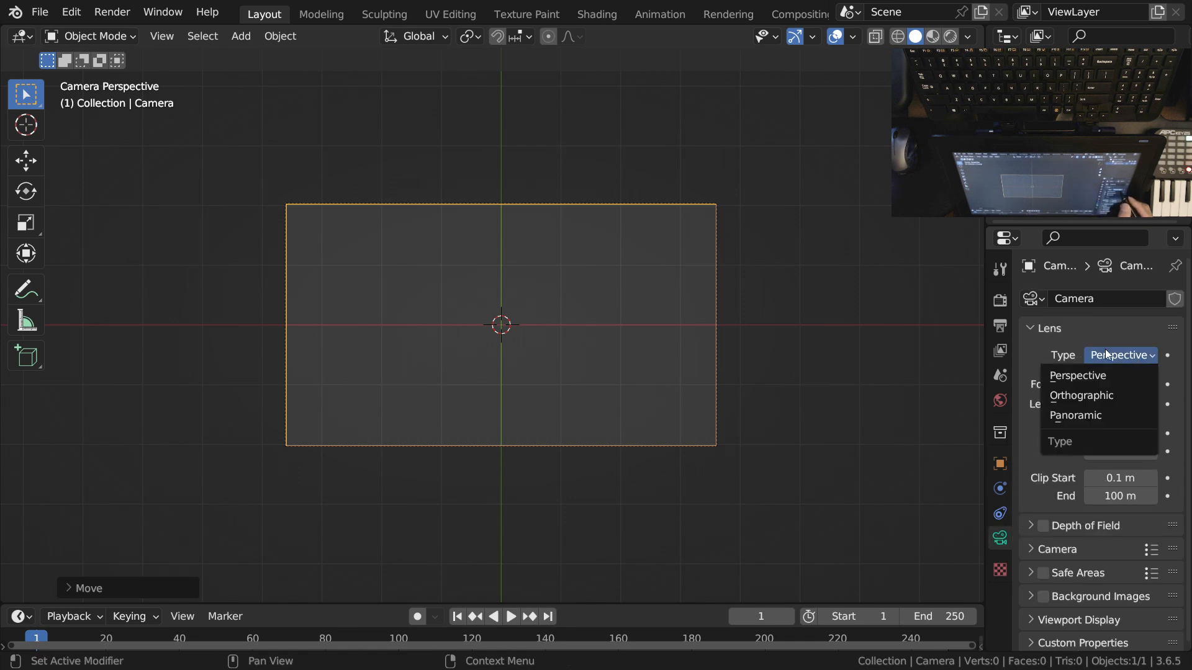
click(1101, 398)
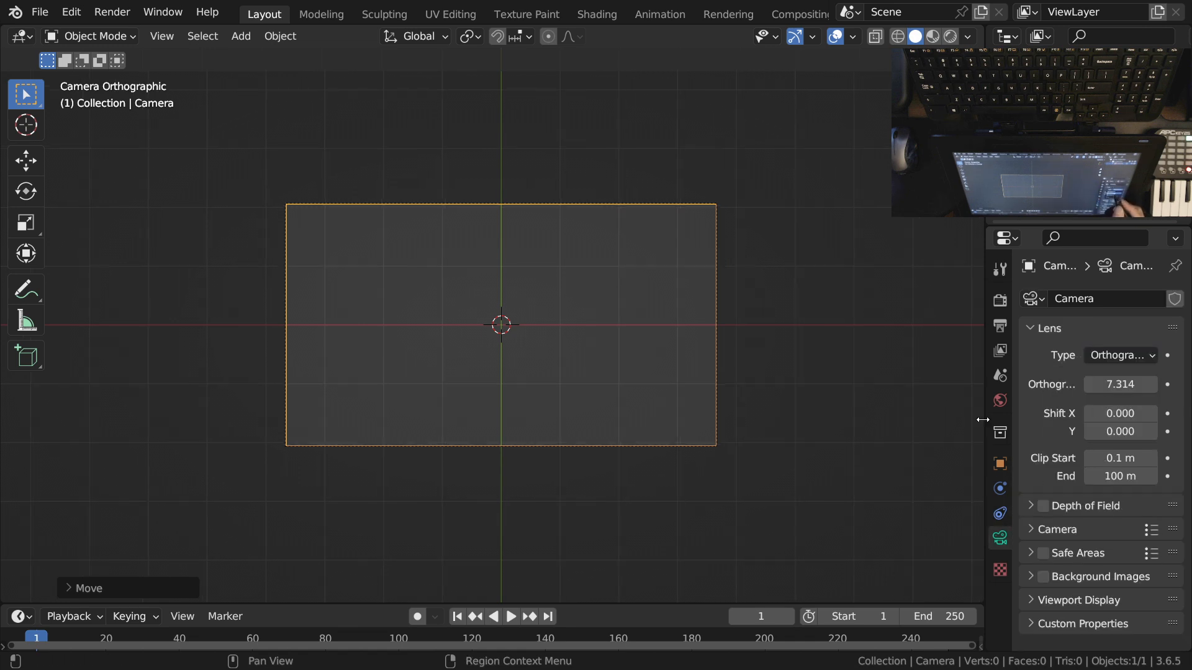
click(1121, 384)
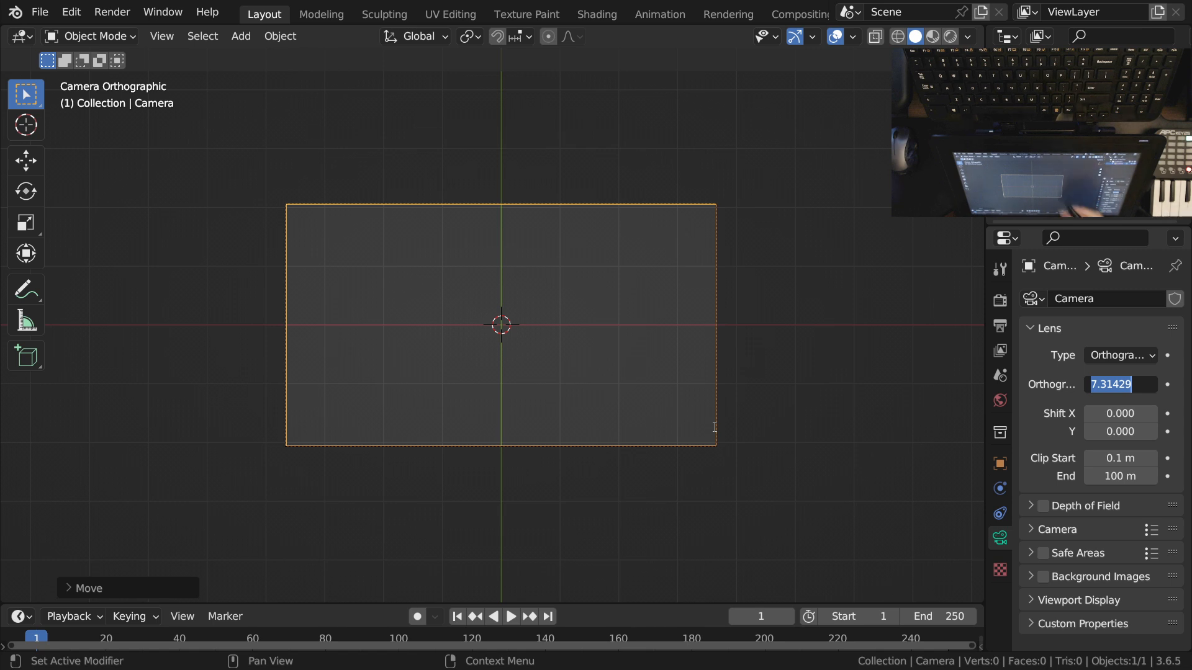
text(1)
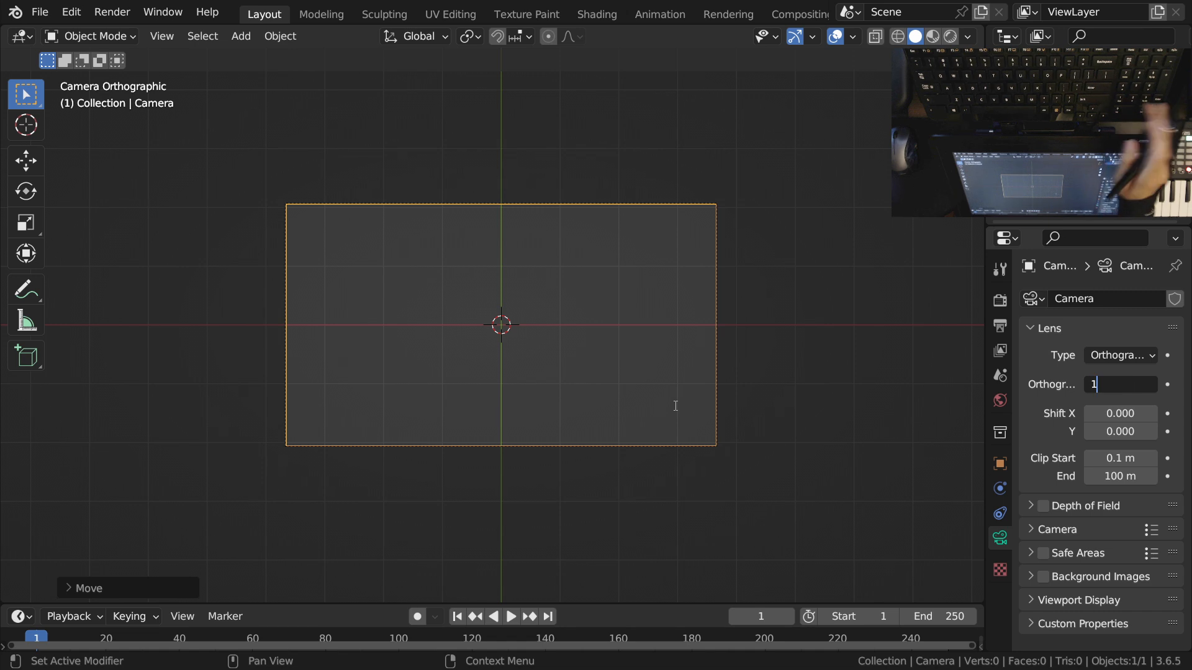
key(Return)
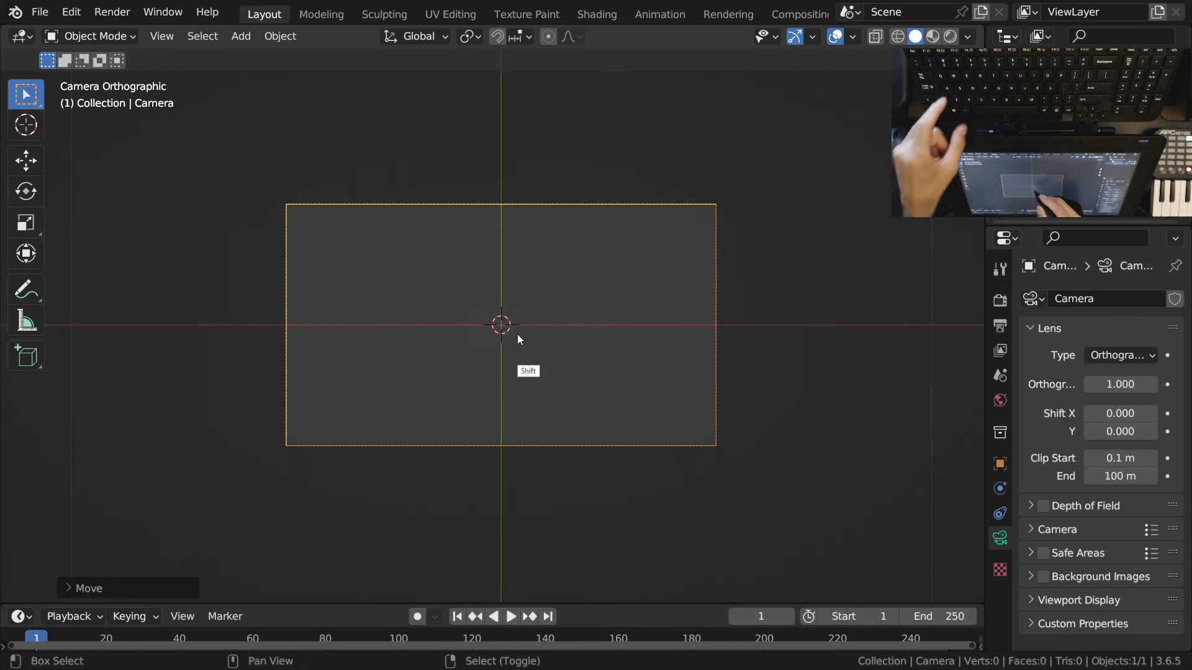
Step: Add HungDao.png from the BlenderPretender folder's HungDao\ReferenceImages subfolder as a reference image
key(shift+a)
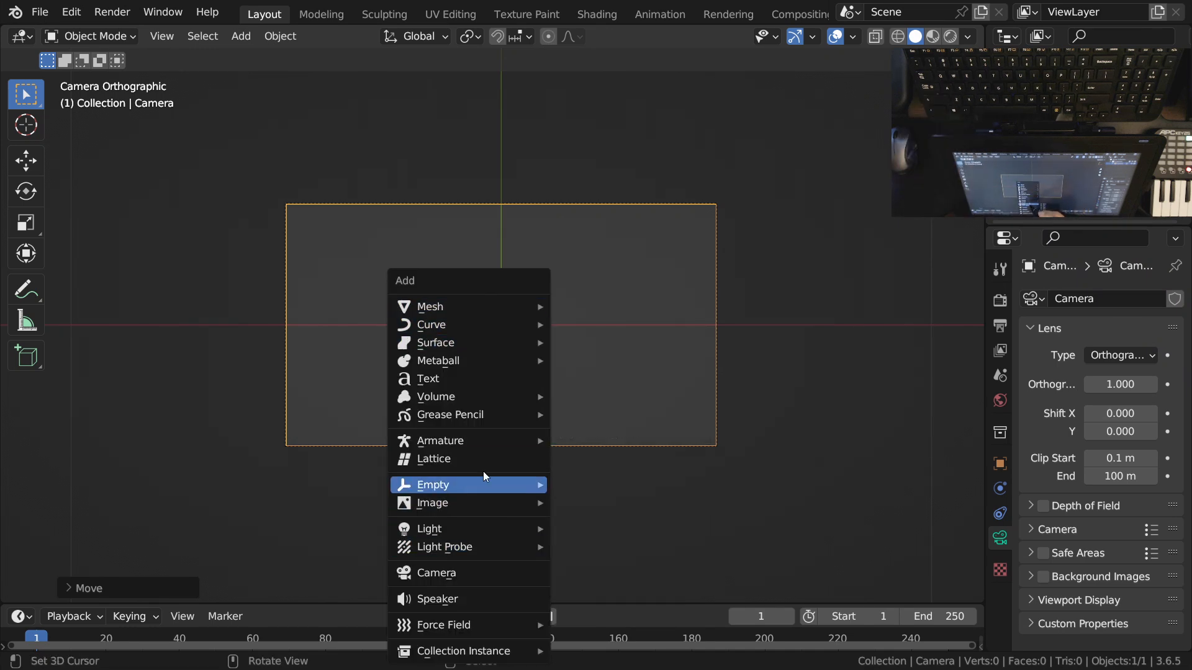
mouse_move(479, 301)
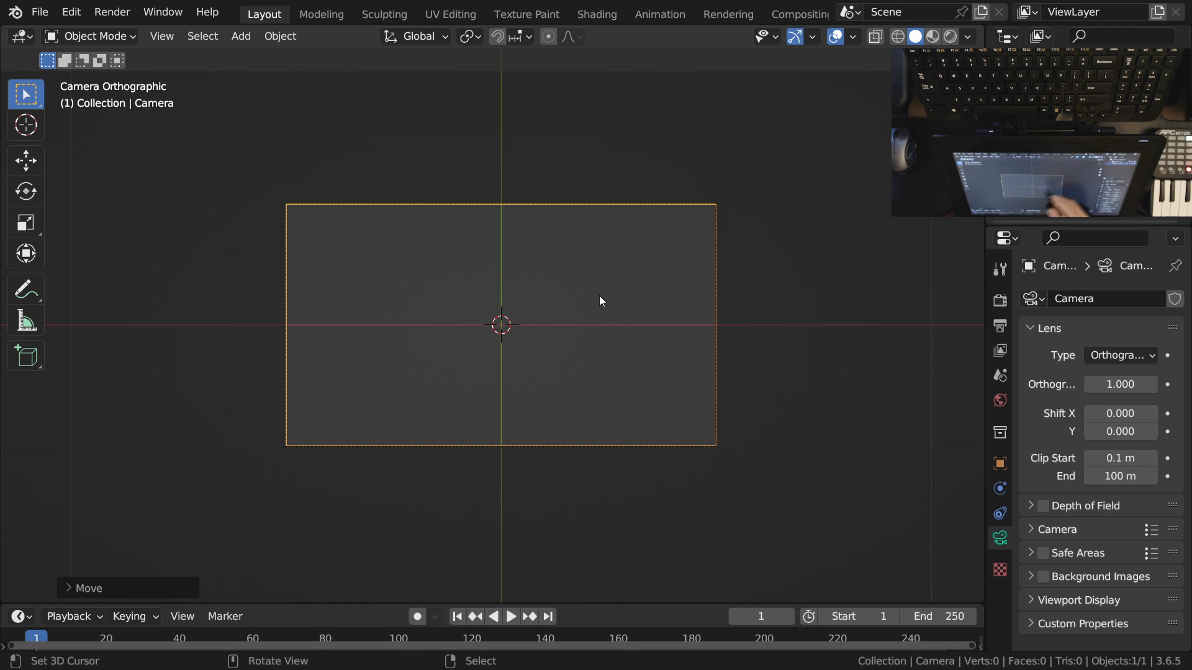
key(shift+a)
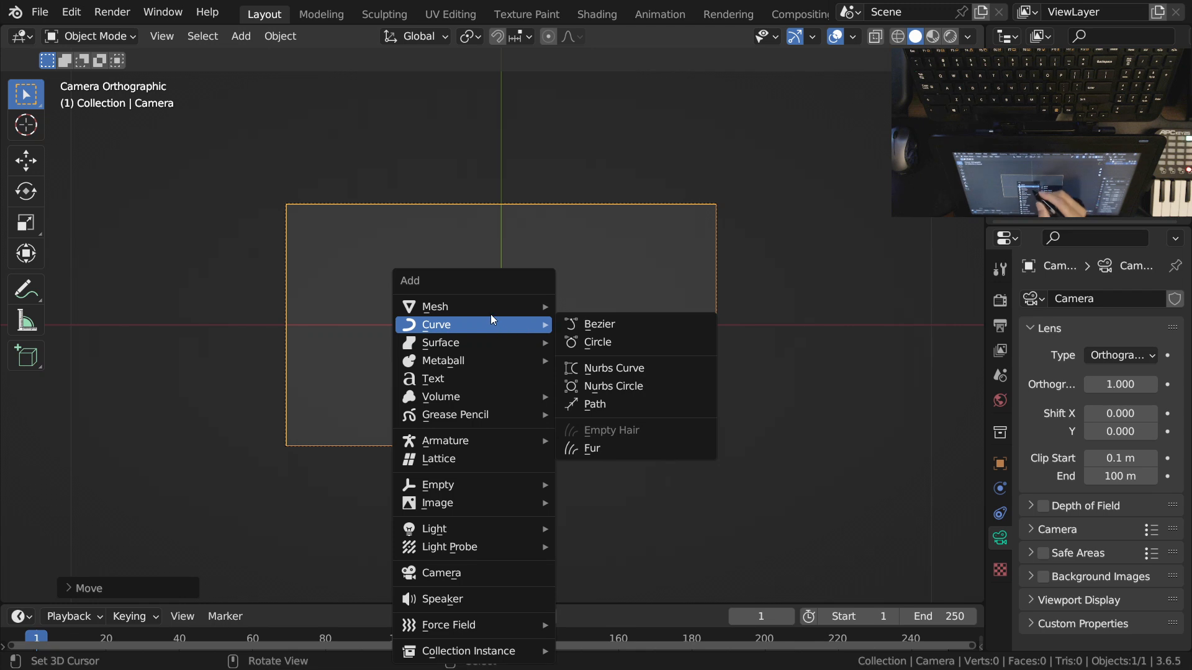
mouse_move(546, 307)
mouse_move(476, 504)
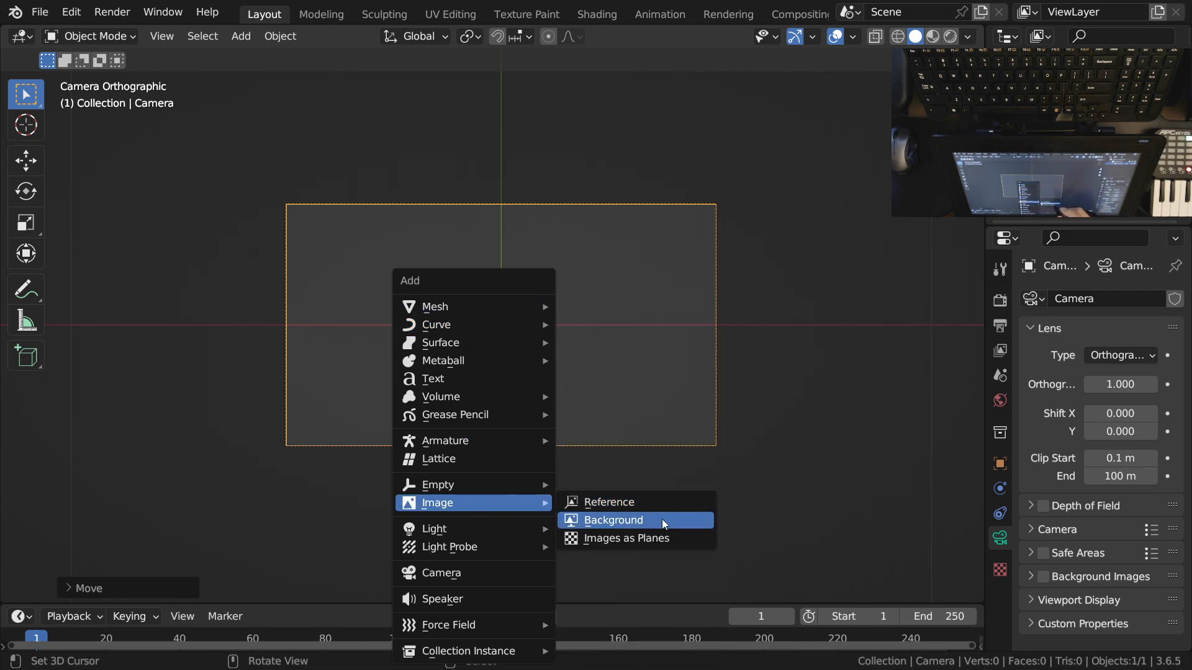
mouse_move(479, 479)
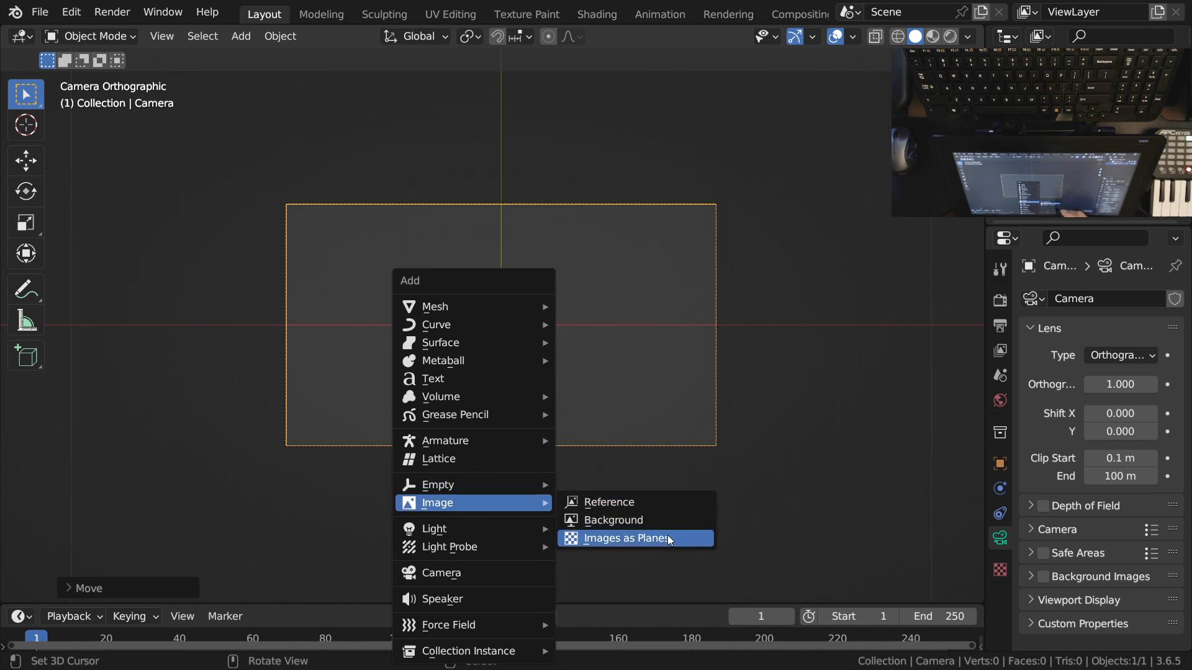
click(656, 503)
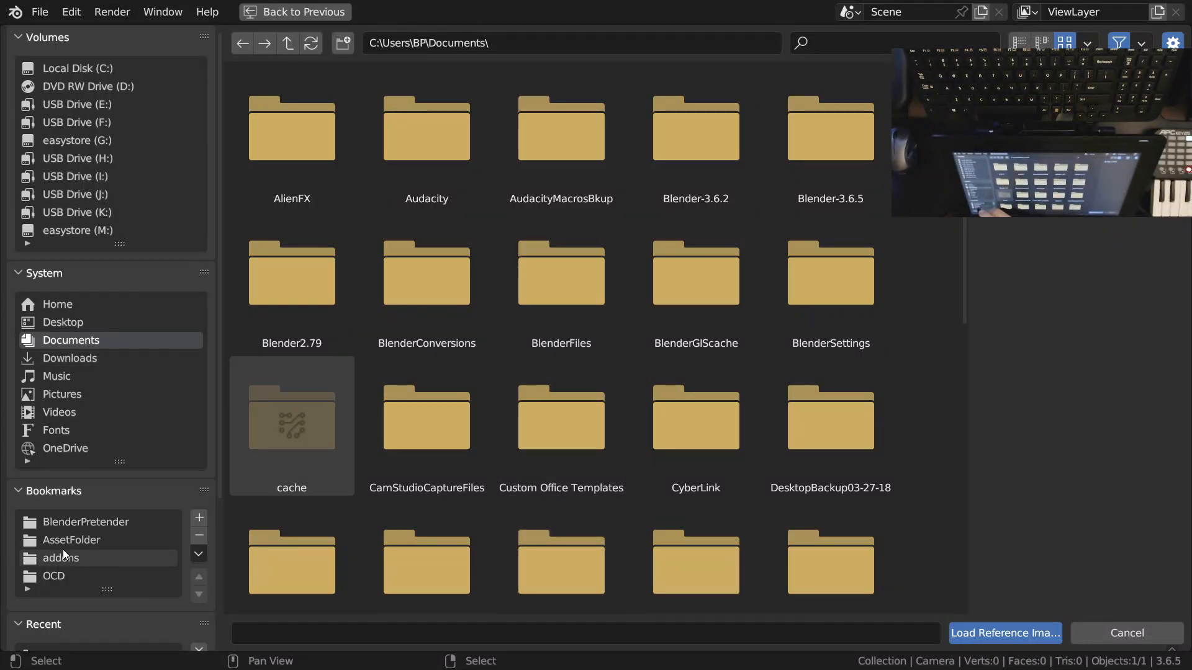
click(93, 523)
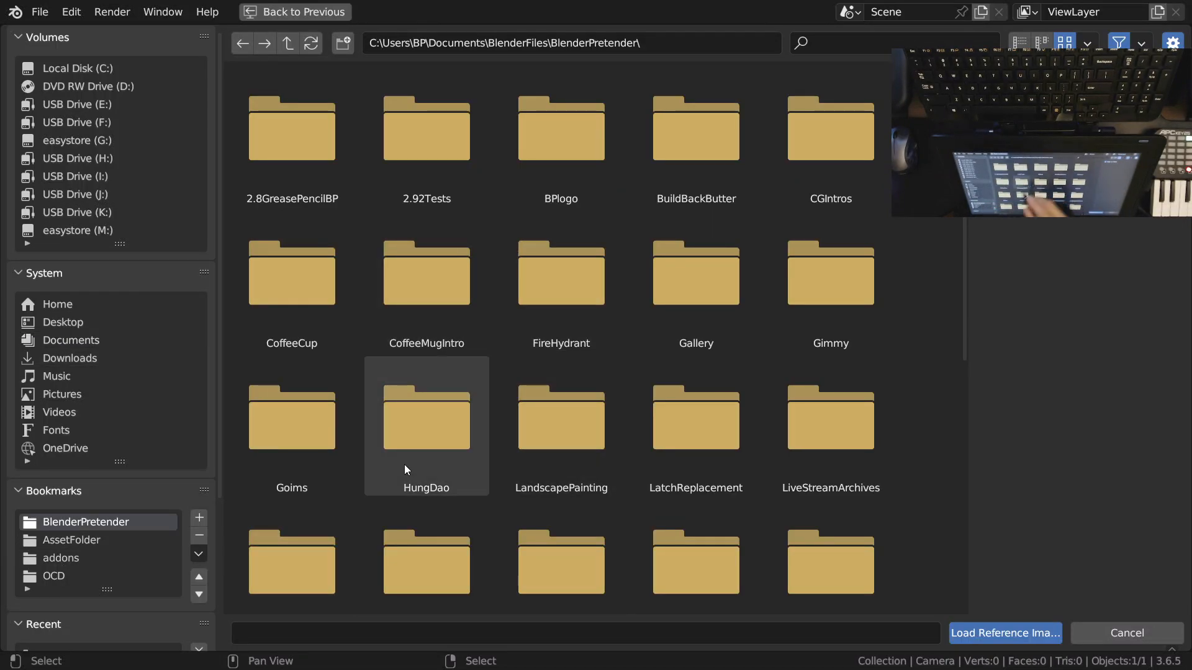
click(427, 430)
double_click(427, 434)
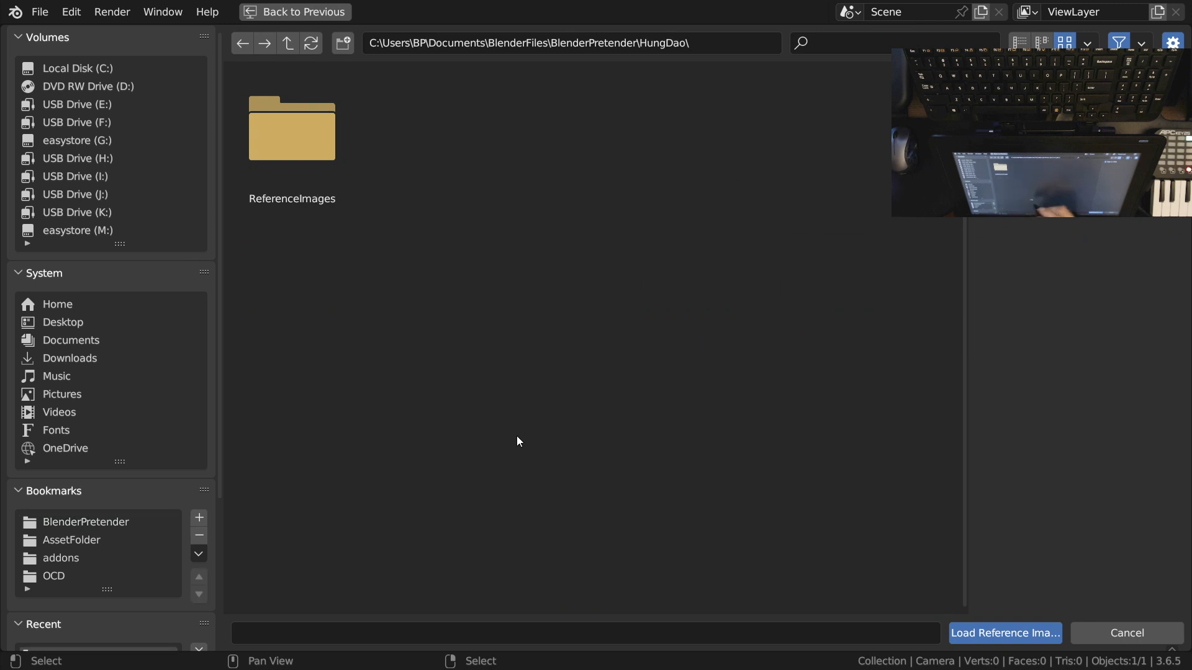
double_click(311, 120)
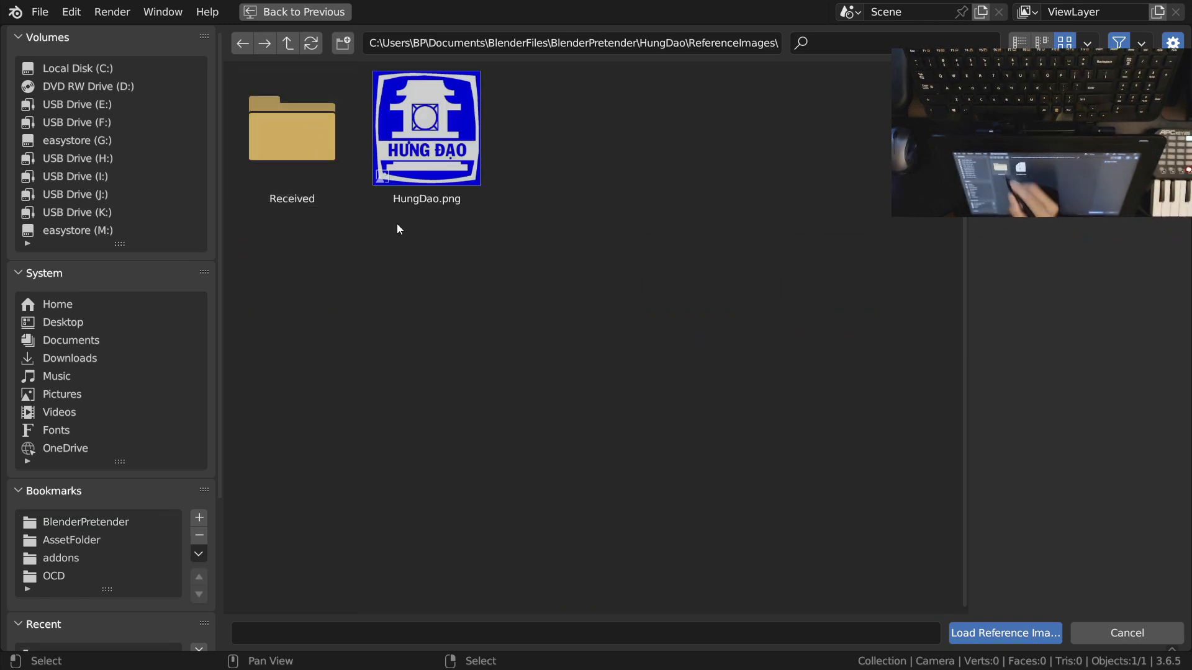
click(1006, 634)
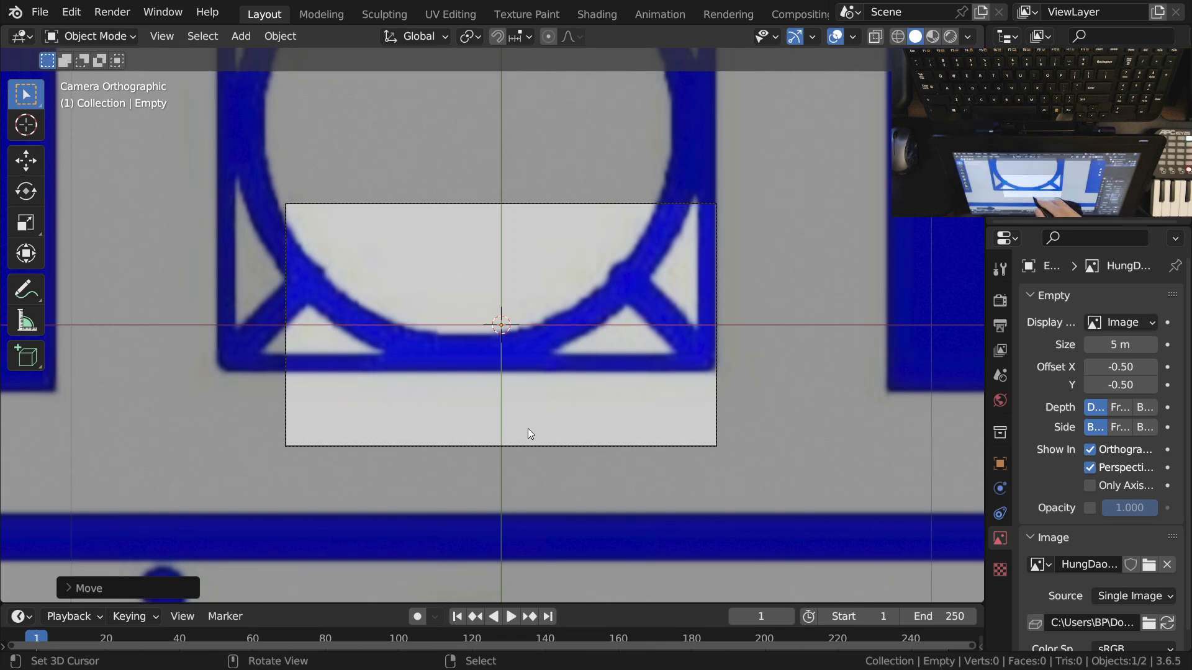
Step: Switch to the top orthographic view and examine the logo's outer border and upper right corner up close
ctrl+middle_drag(530, 298, 519, 411)
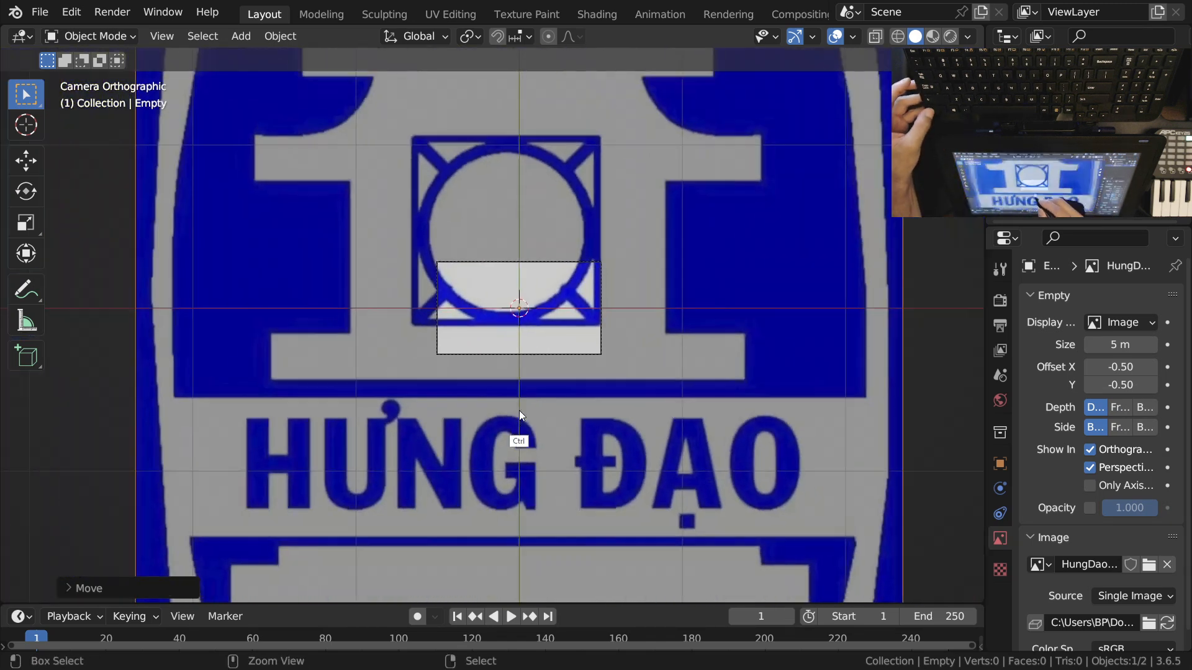
key(KP_7)
scroll(569, 307, up, 6)
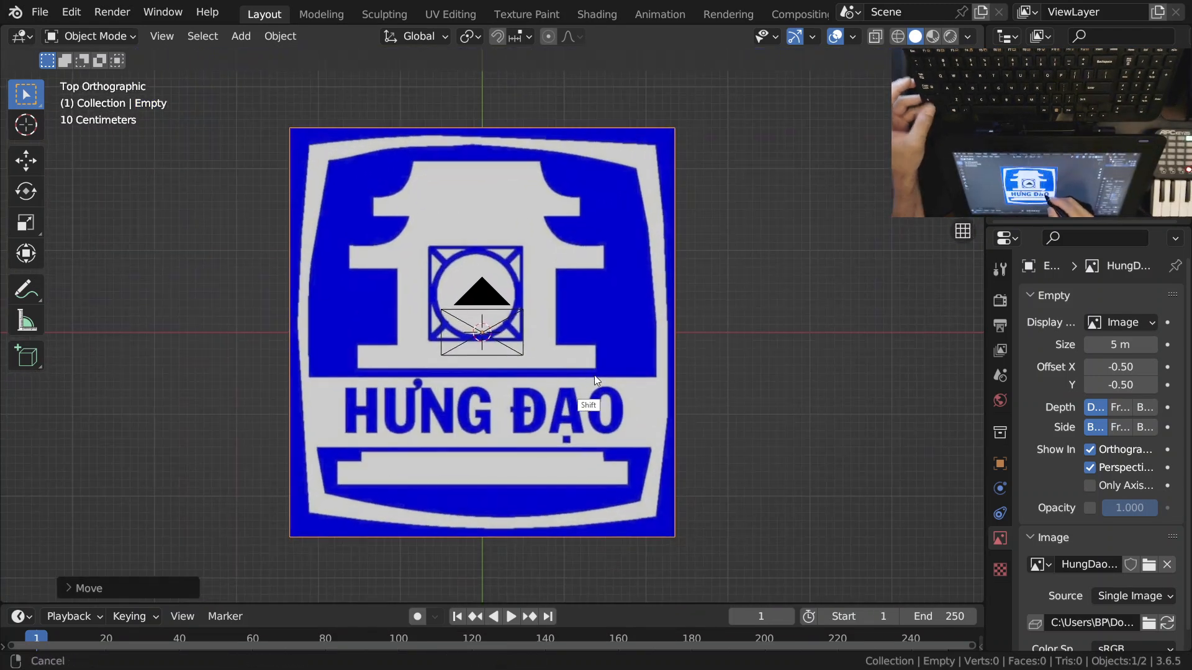
shift+middle_drag(589, 378, 622, 339)
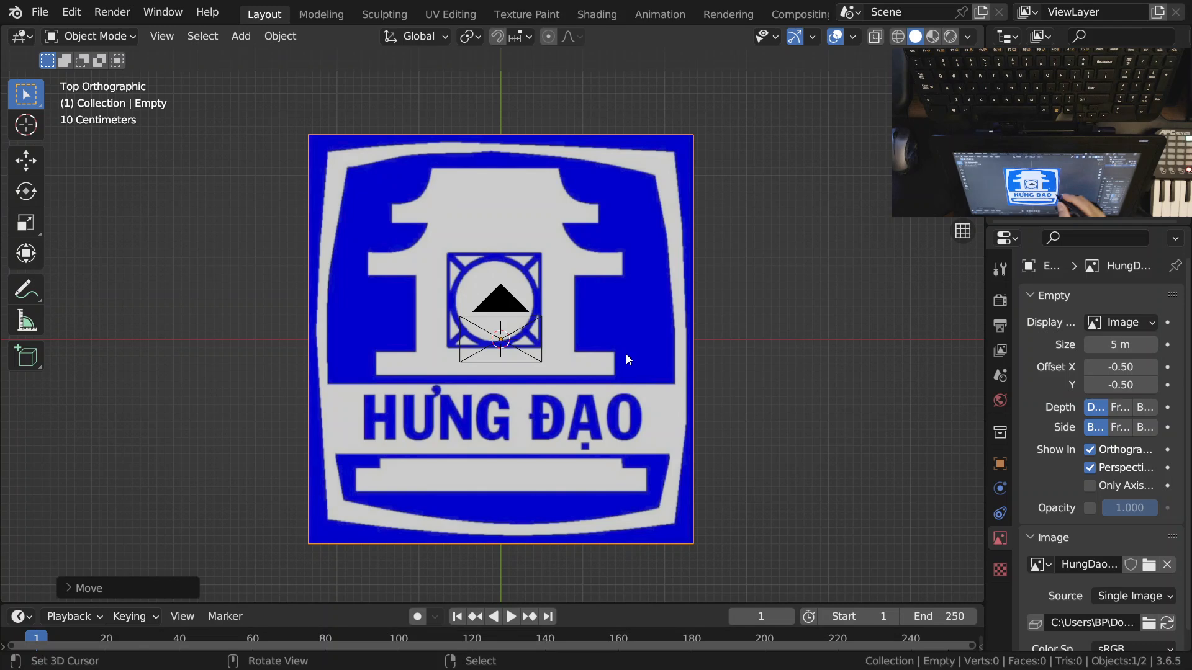
ctrl+middle_drag(562, 366, 605, 363)
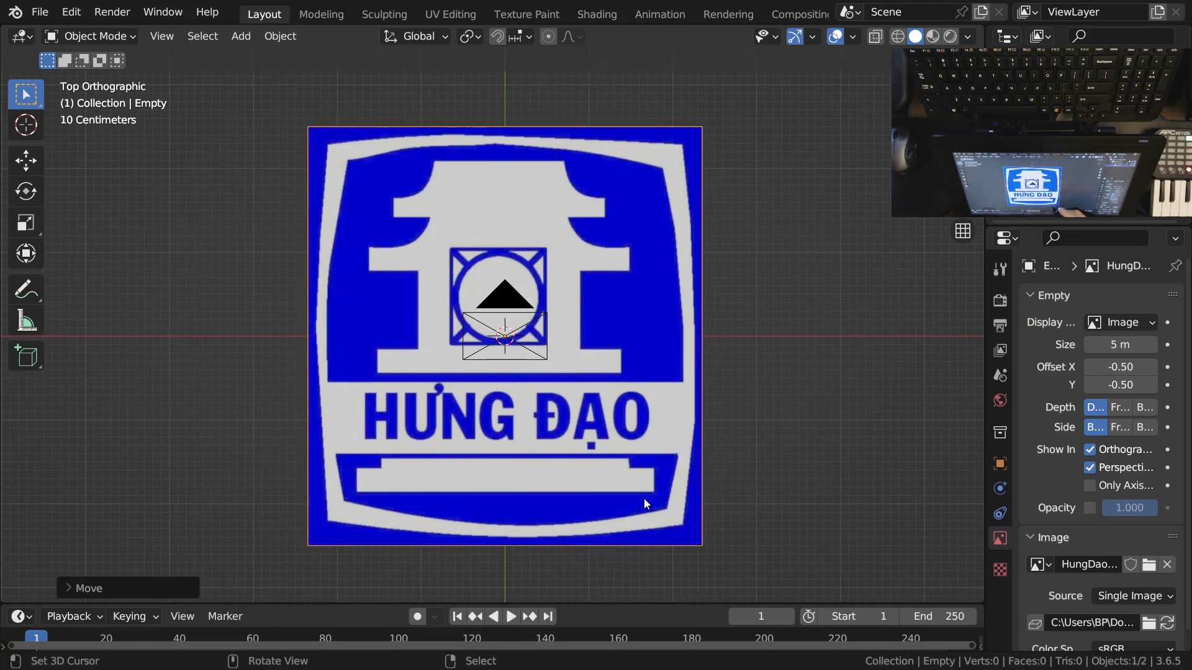
ctrl+middle_drag(684, 213, 632, 217)
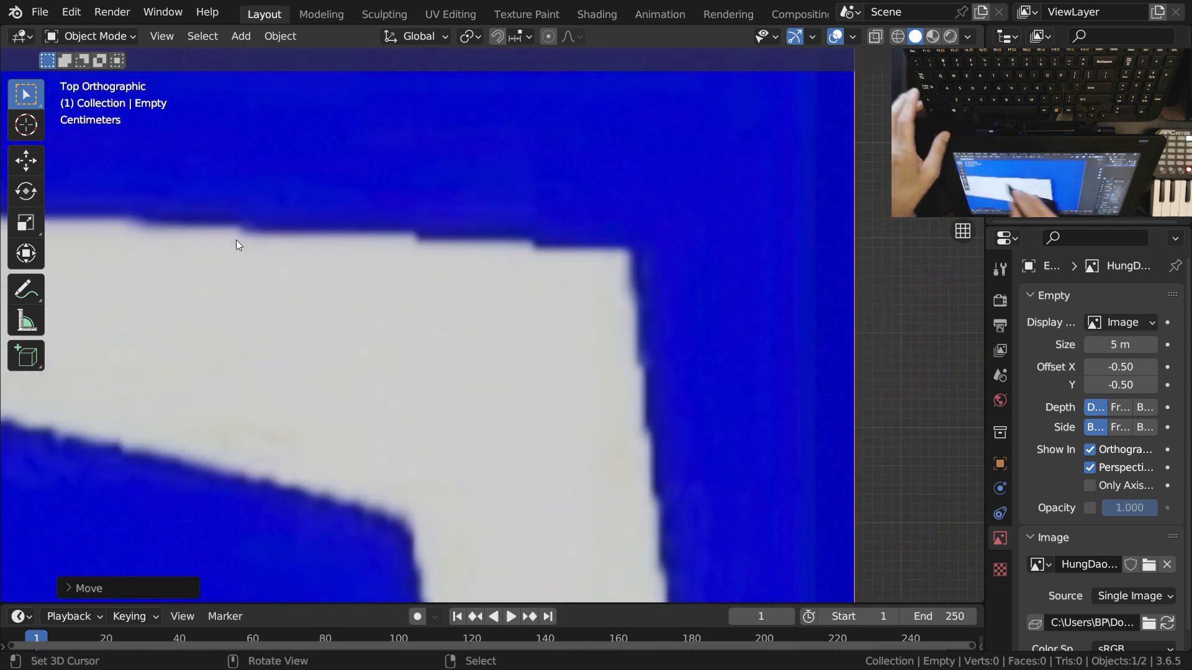
ctrl+middle_drag(639, 384, 539, 329)
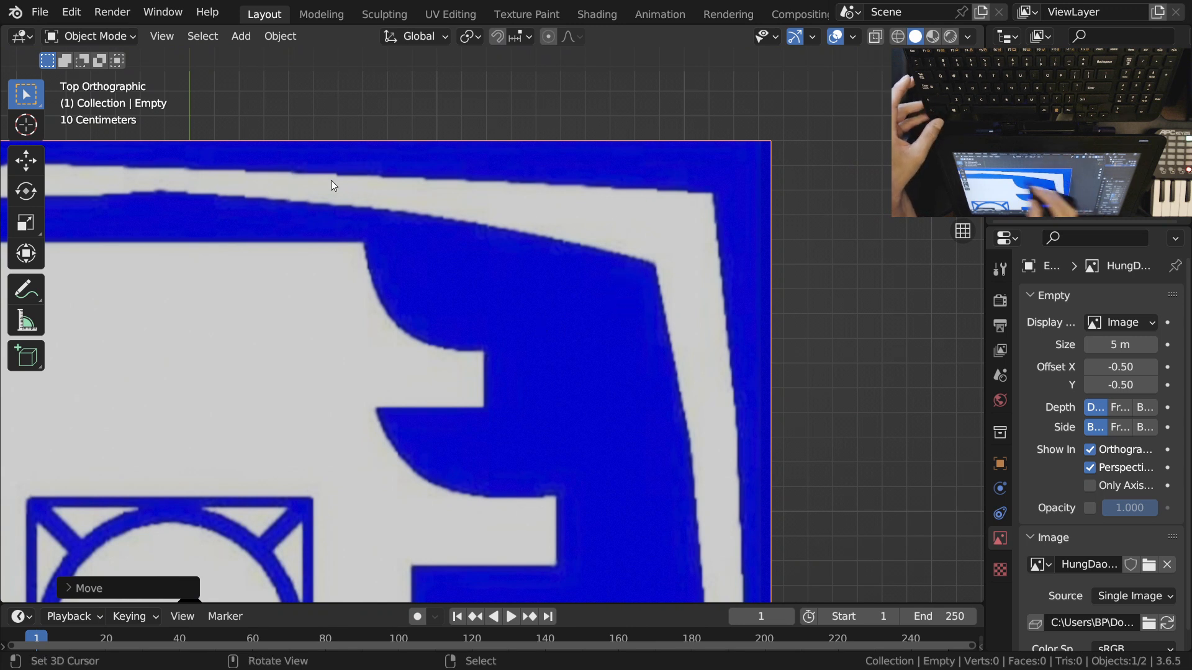
scroll(527, 425, down, 2)
scroll(580, 266, down, 1)
ctrl+middle_drag(580, 266, 590, 366)
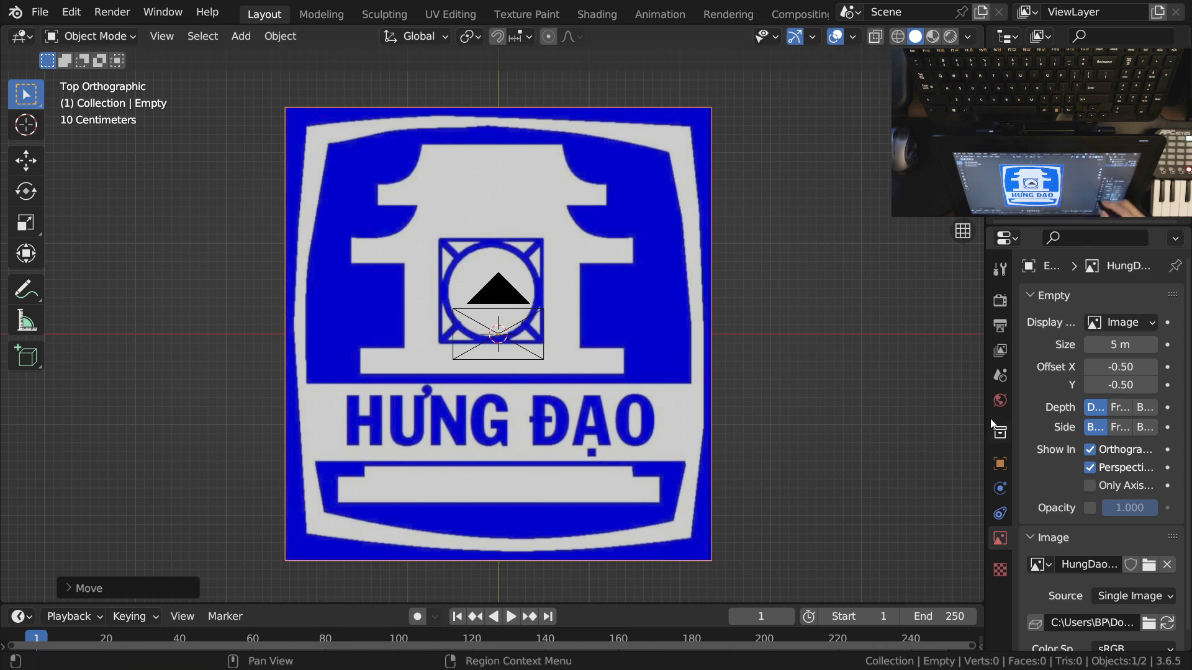
scroll(1090, 526, down, 1)
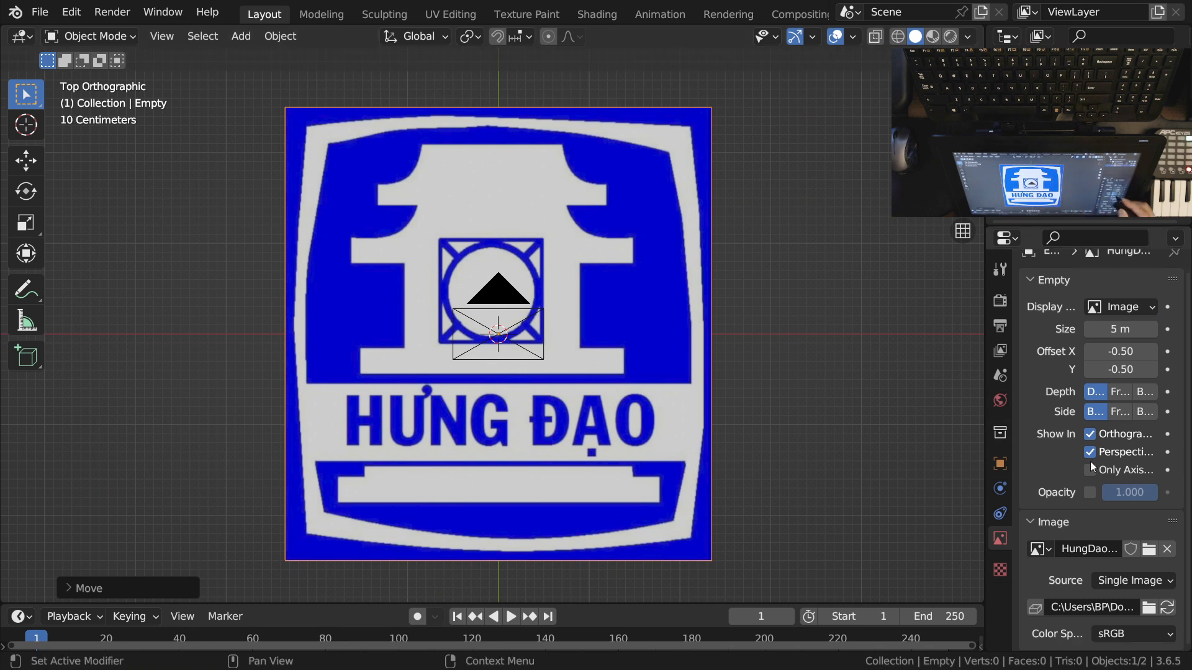
click(37, 13)
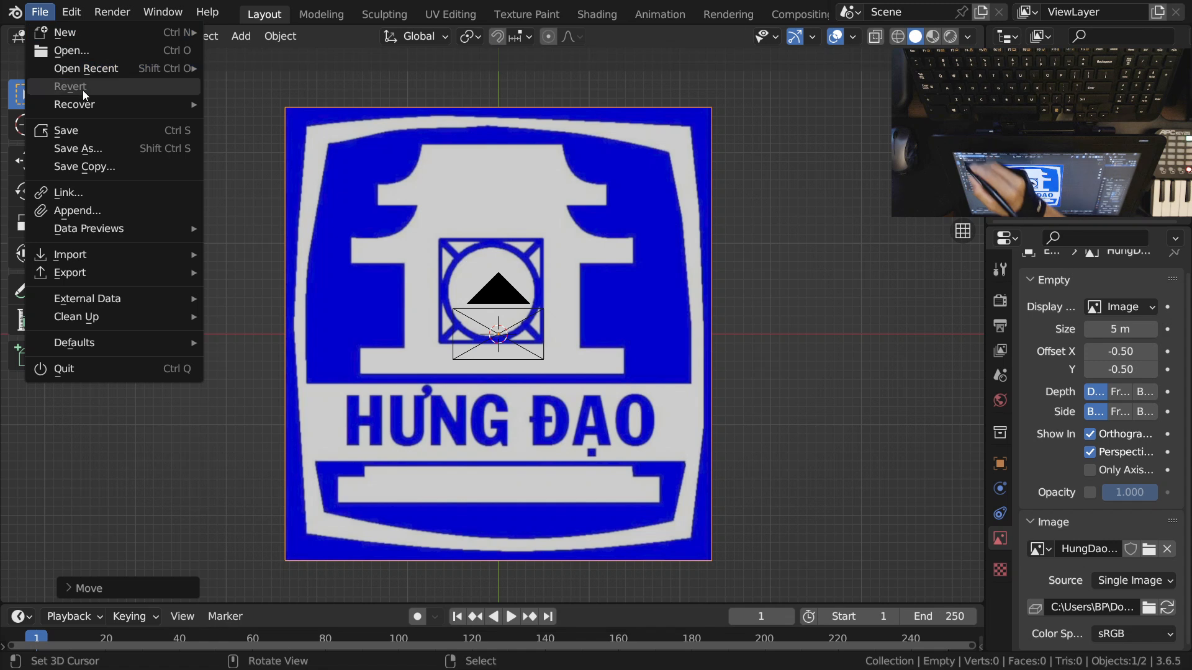
mouse_move(80, 28)
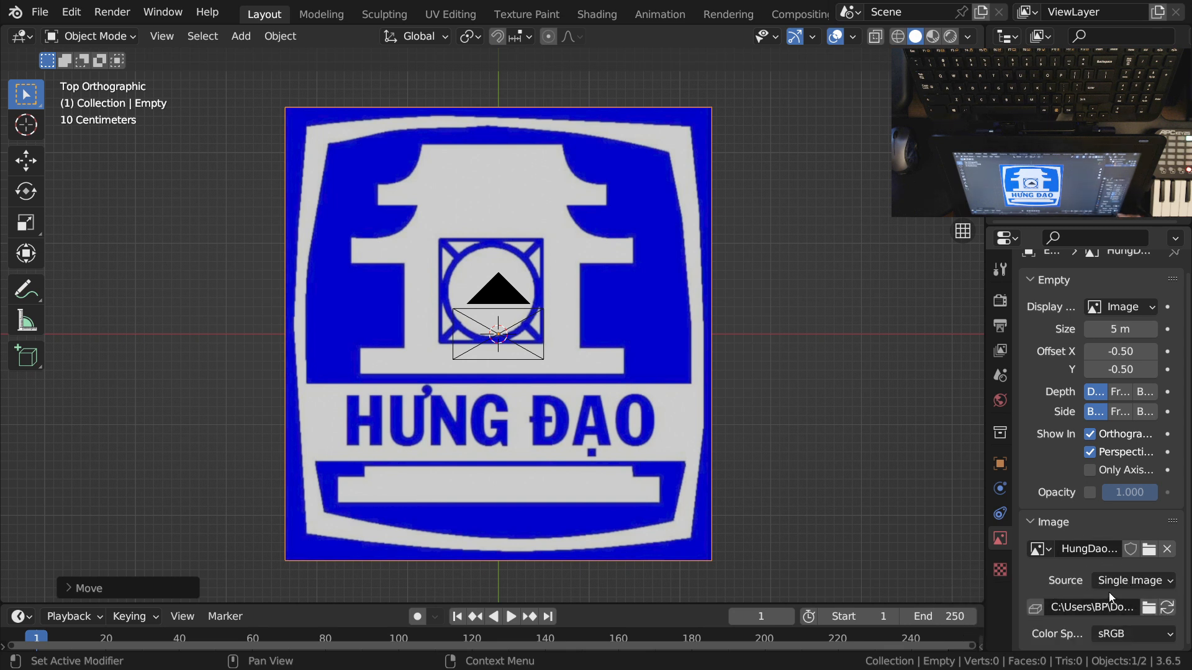
mouse_move(1100, 482)
middle_down()
mouse_move(1100, 499)
mouse_move(1099, 482)
middle_up()
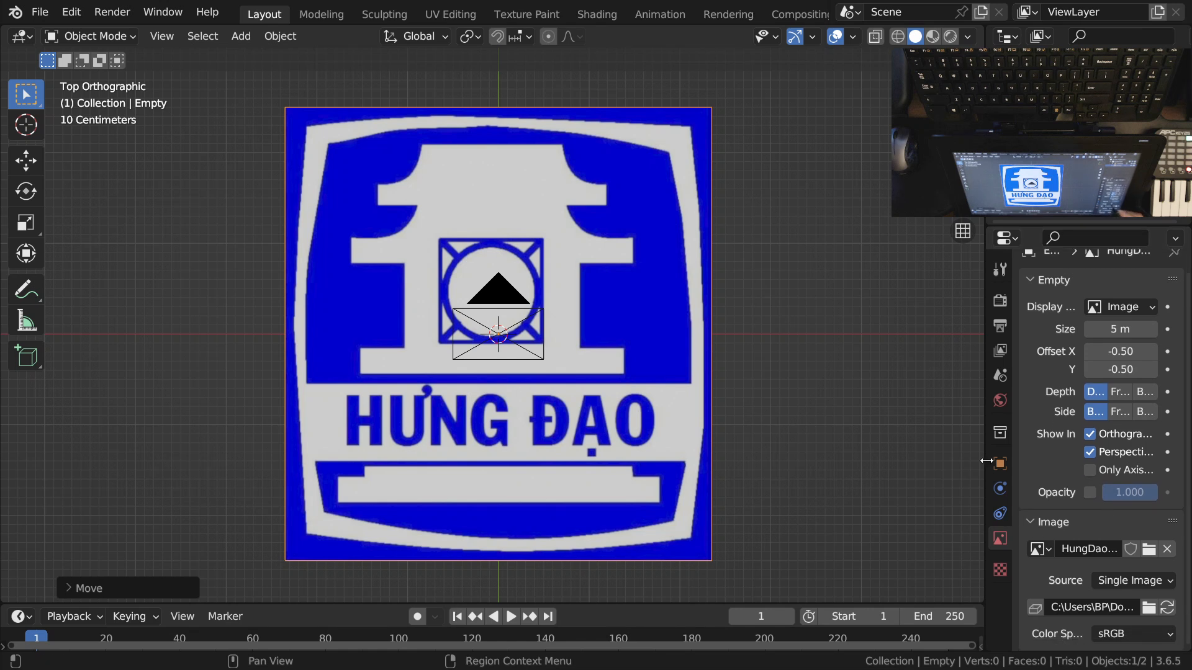
Step: Set the scene's color management view transform to Standard in the render settings
click(1000, 302)
scroll(1111, 515, down, 6)
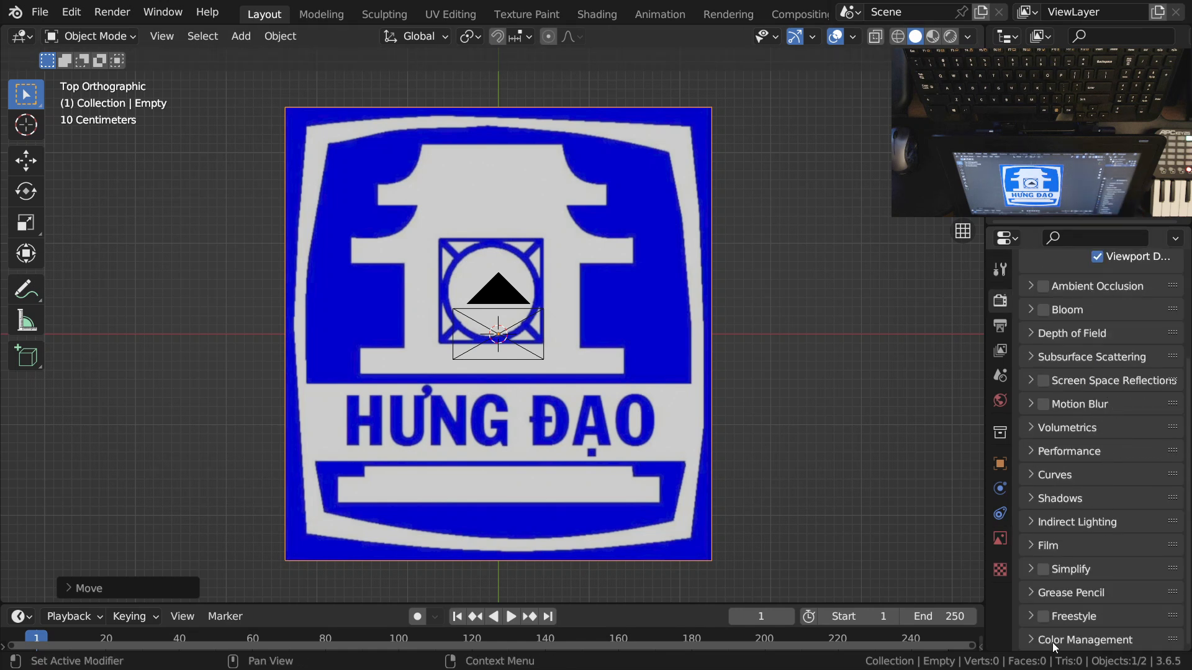
click(1102, 642)
scroll(1111, 559, down, 5)
click(1134, 525)
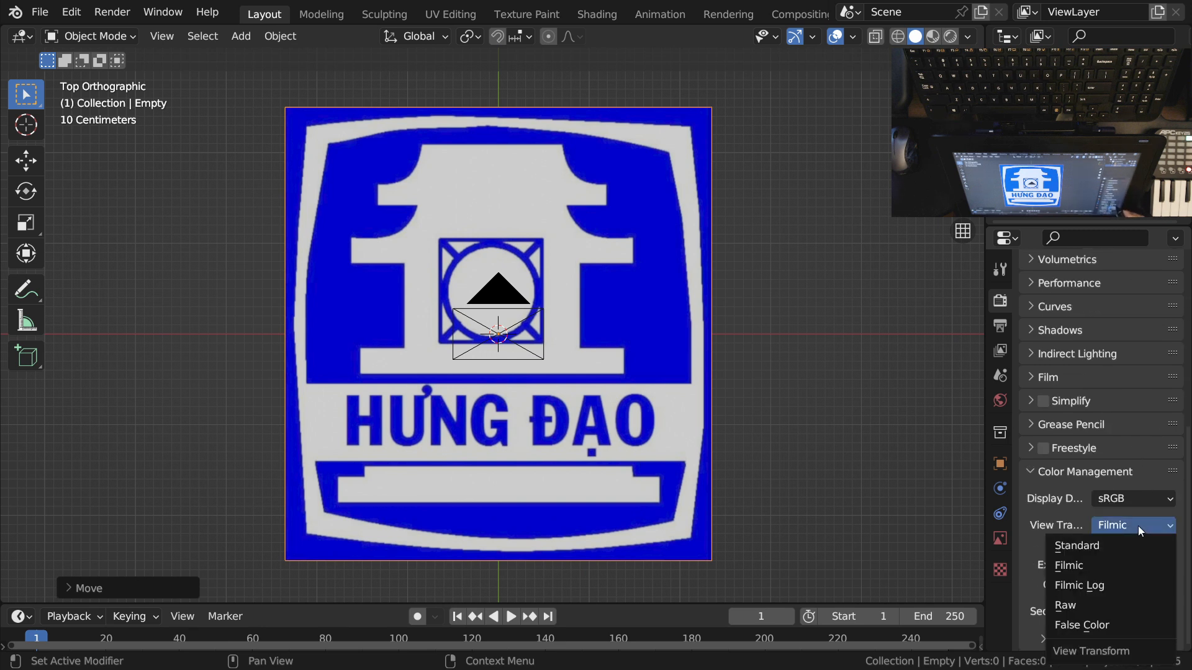
click(1110, 547)
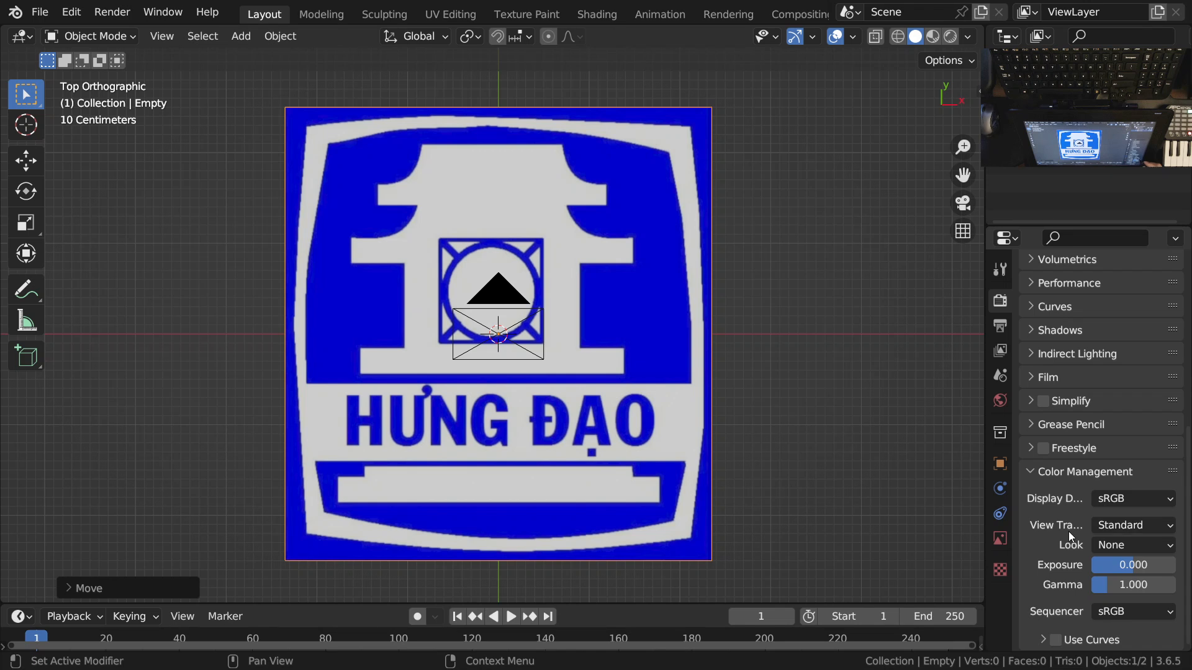
Step: Set the output resolution to 5400 px in both X and Y, entered as 9*600
scroll(1072, 427, up, 10)
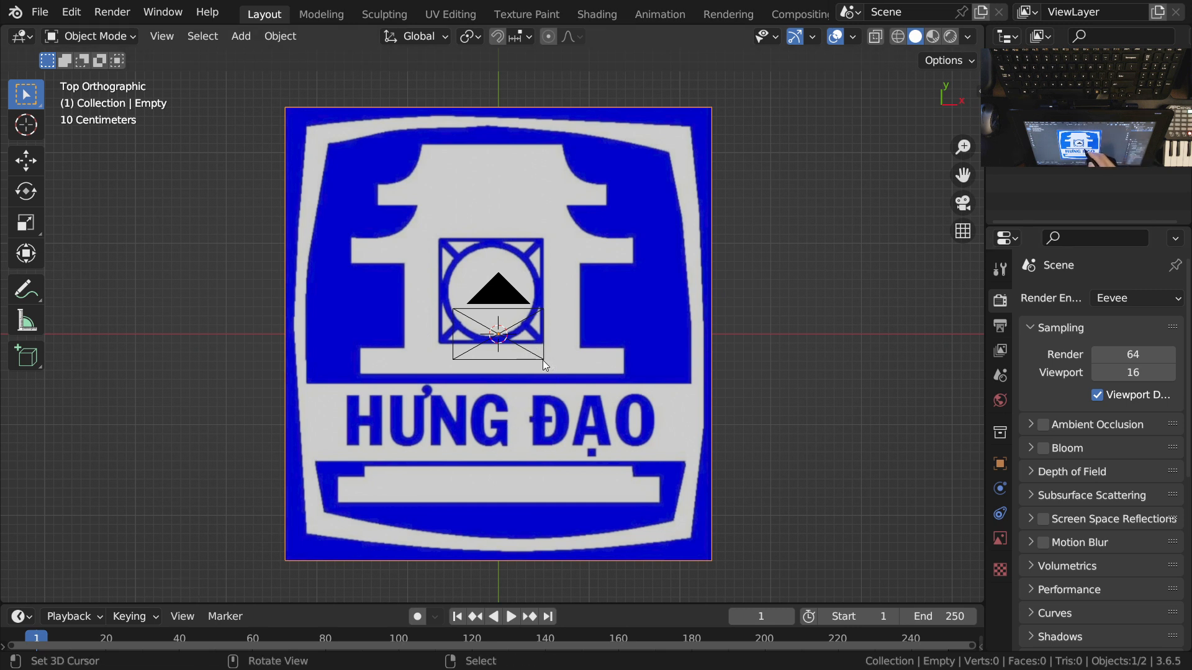
click(1000, 325)
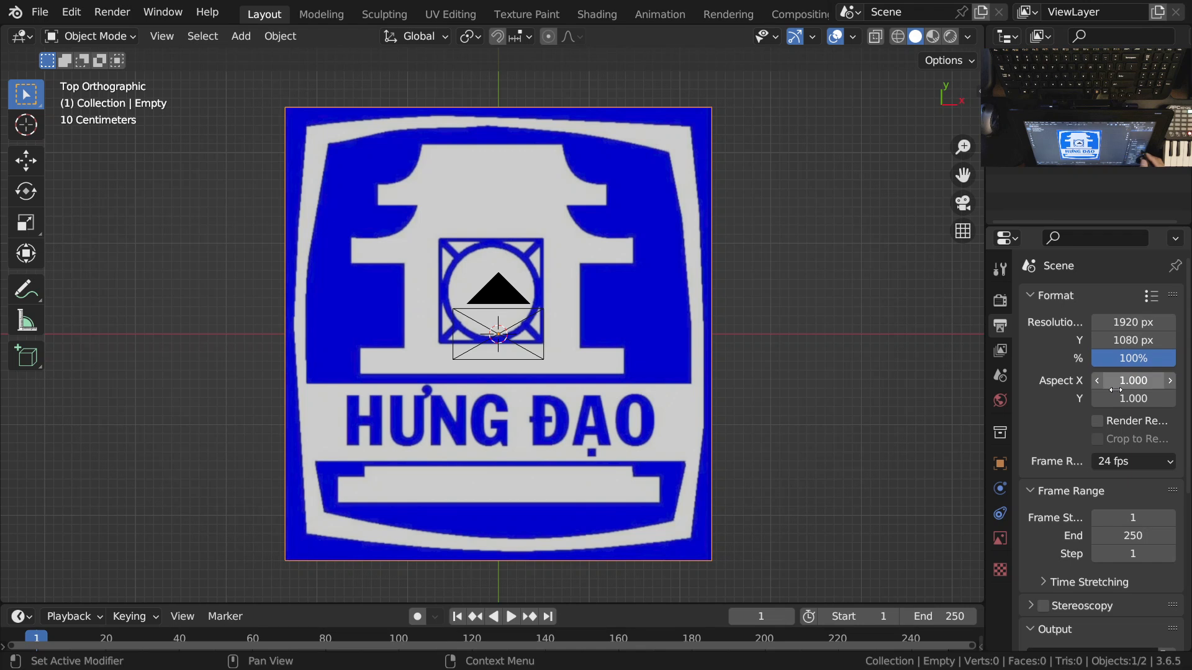
drag(1117, 323, 1068, 338)
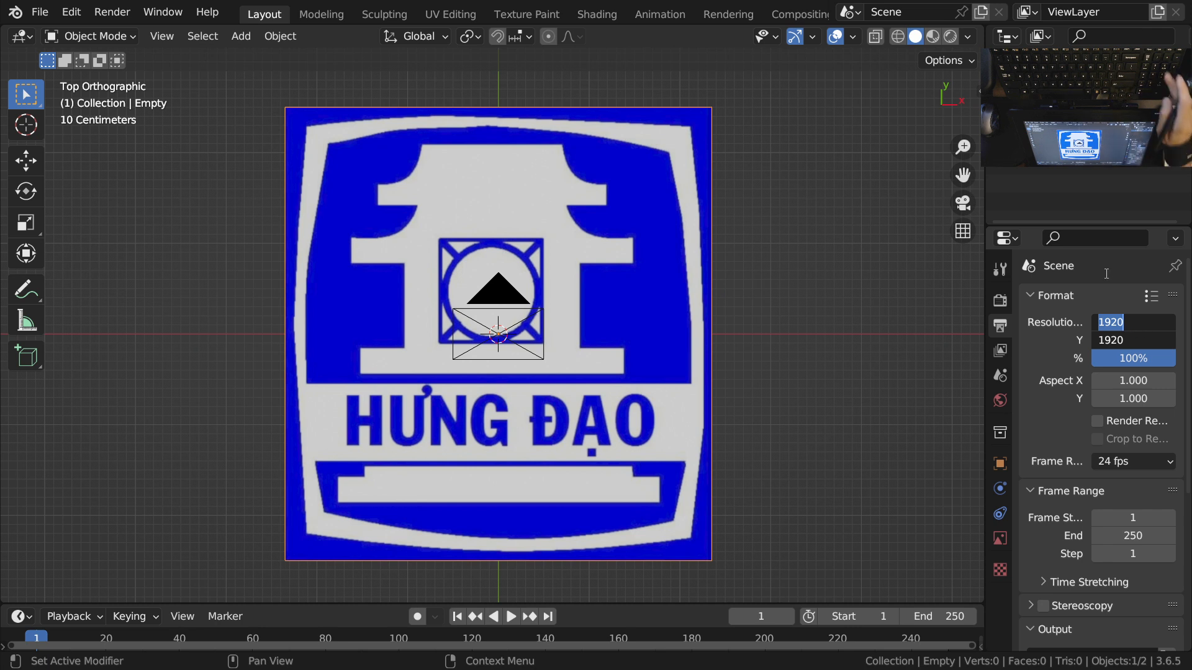
text(9*)
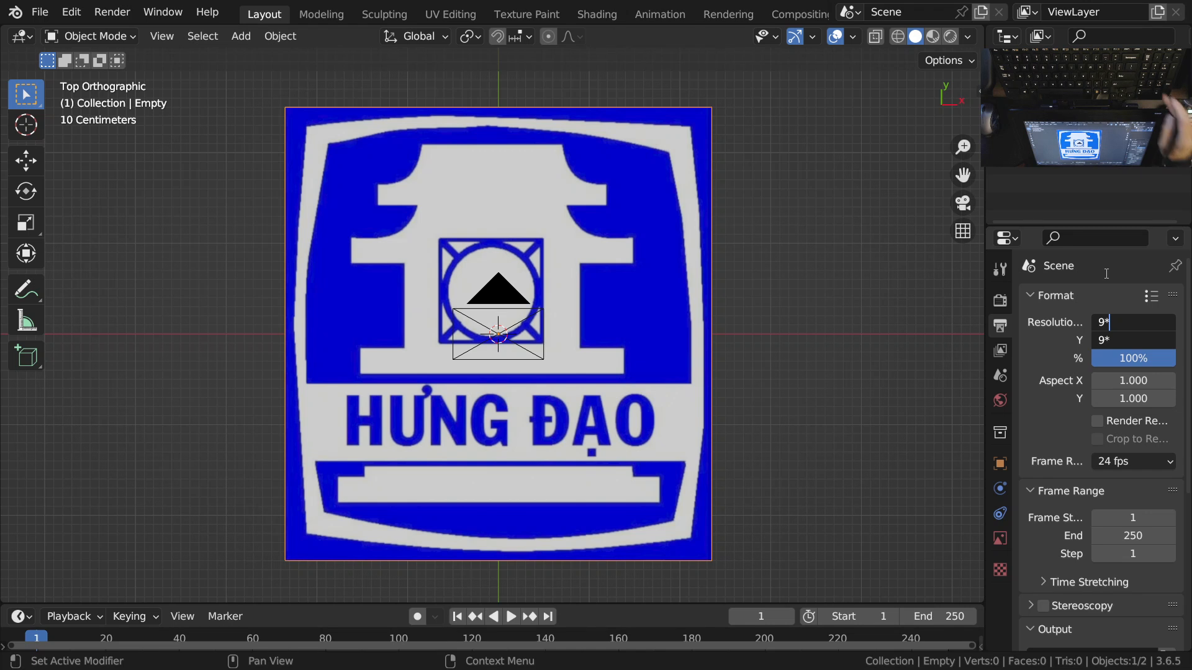
text(600)
key(Return)
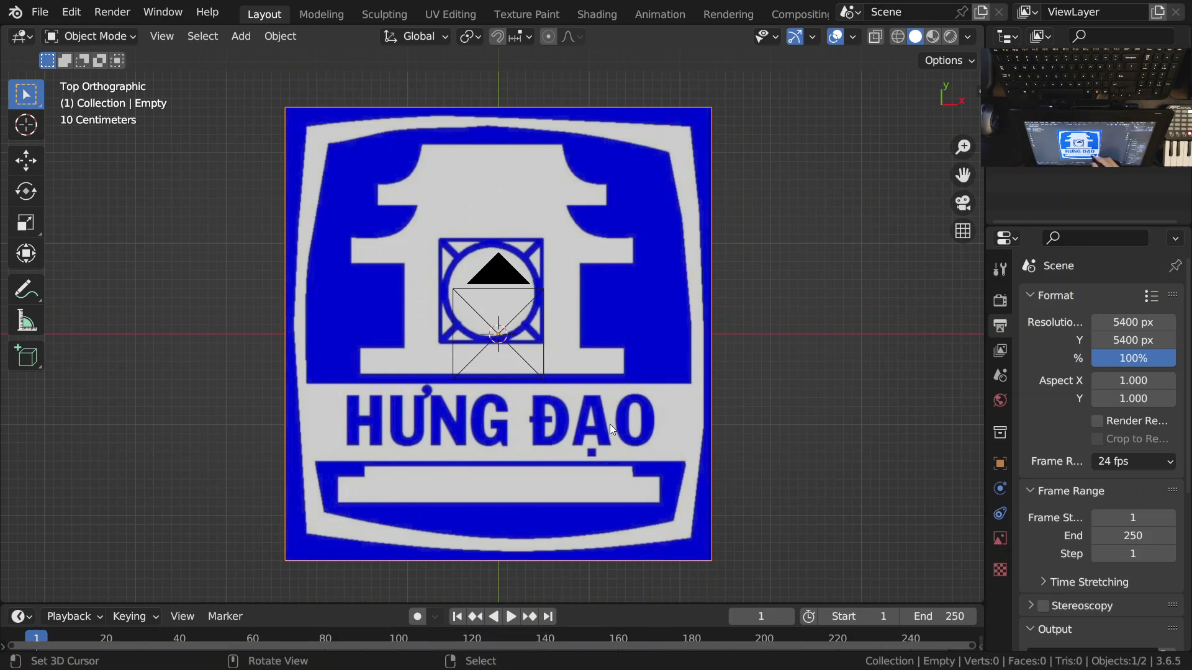
Step: Look through the camera and scale the reference image down by about 0.25 and again by about 0.79 to fit the frame
key(KP_0)
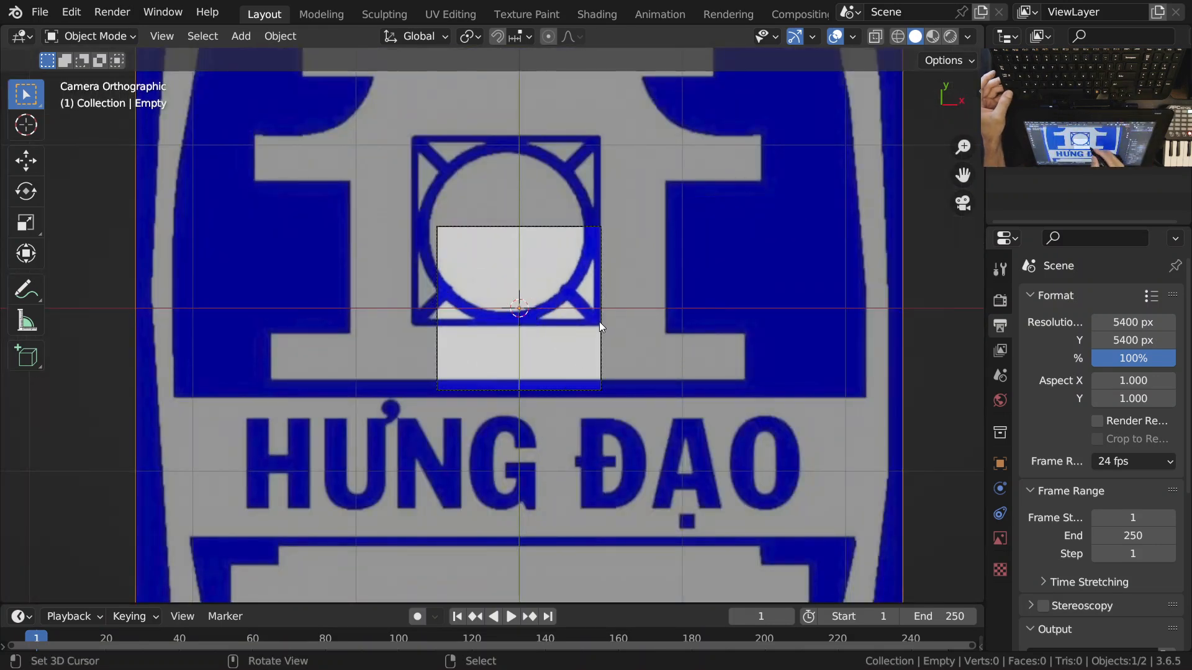
ctrl+middle_drag(552, 325, 536, 424)
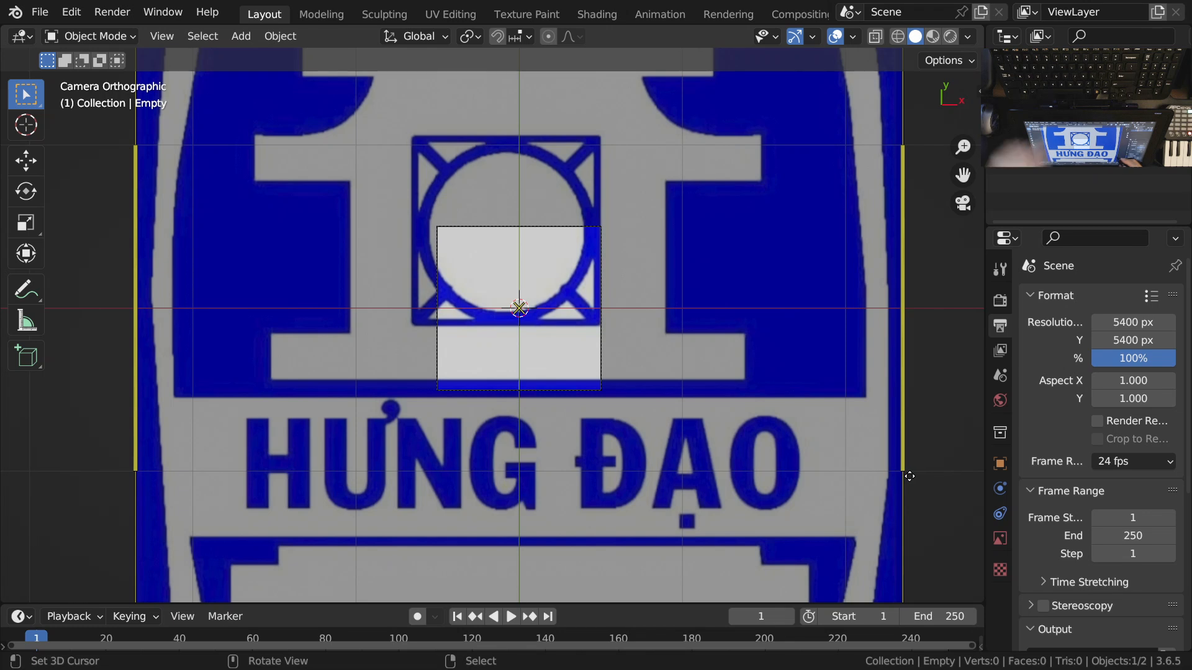
key(s)
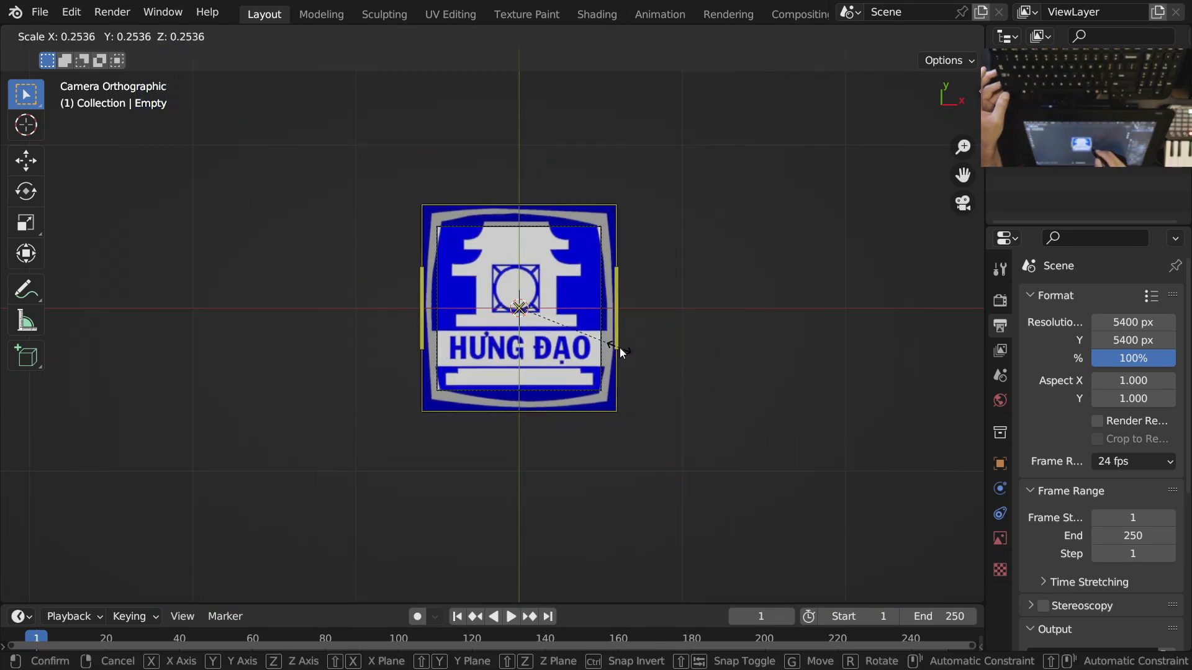
click(617, 345)
ctrl+middle_drag(579, 262, 659, 323)
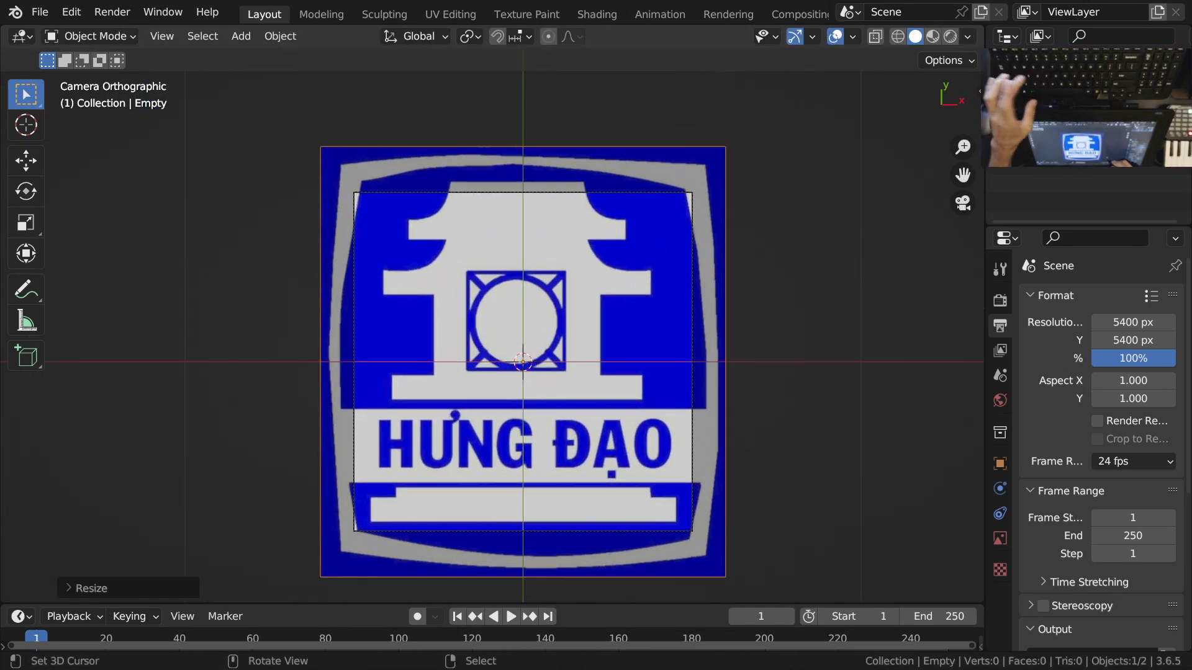
key(s)
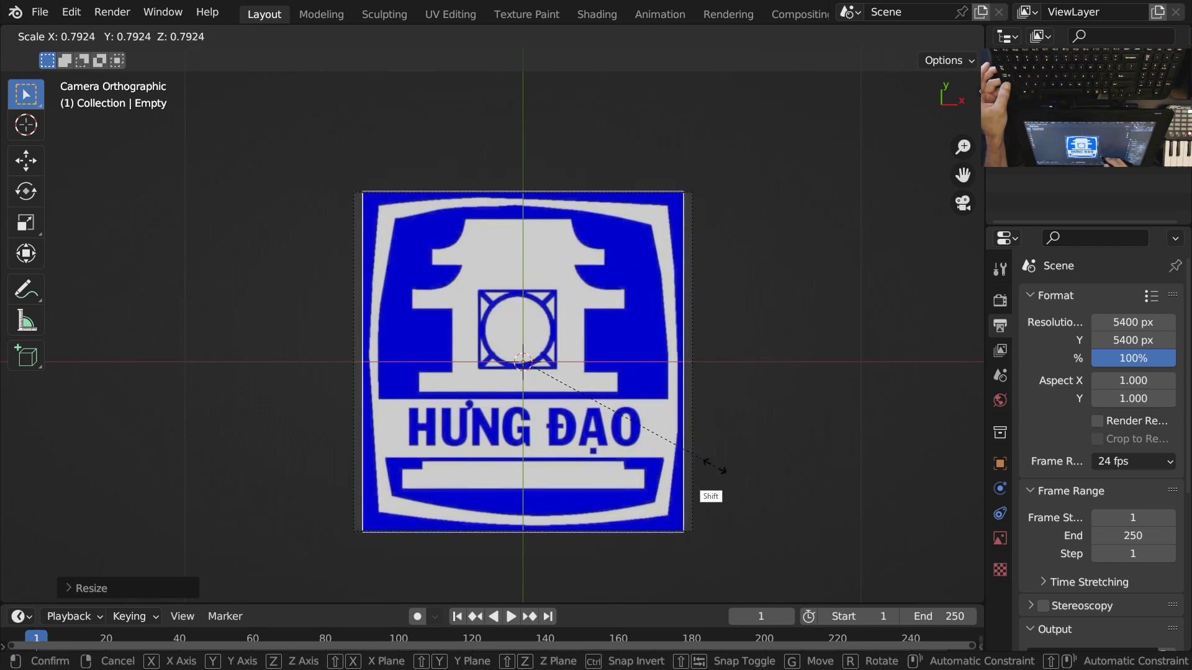
click(677, 451)
Step: Scale the reference image up by about 1.004 so its top edge lines up with the camera frame
shift+middle_drag(676, 451, 650, 372)
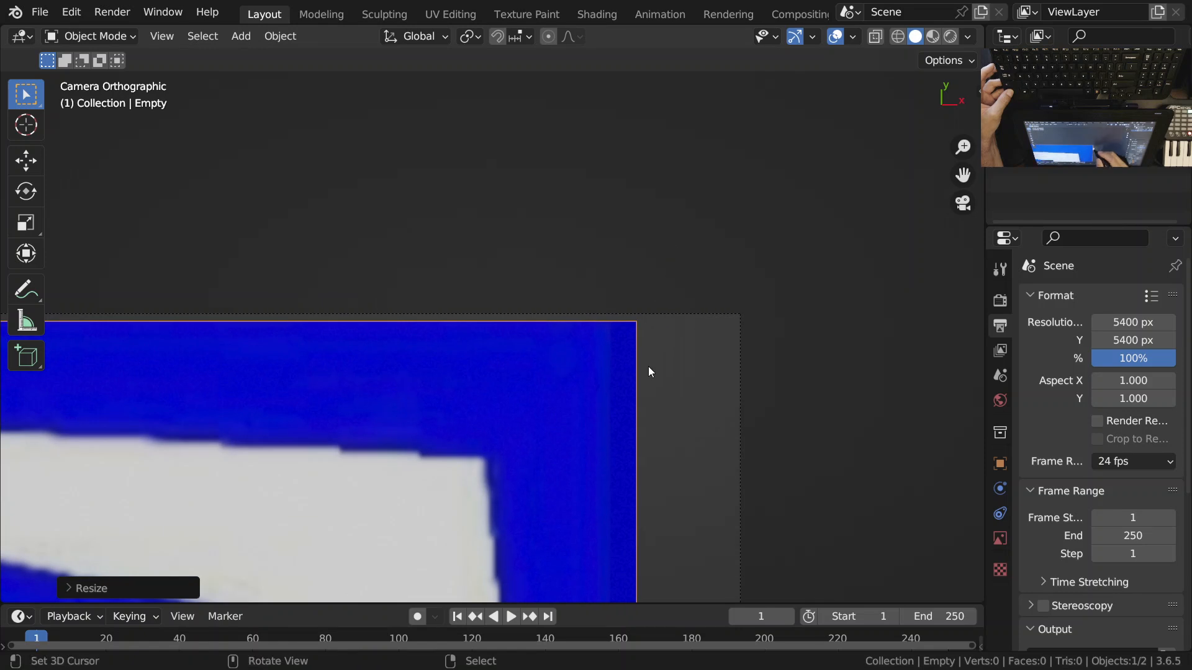
key(s)
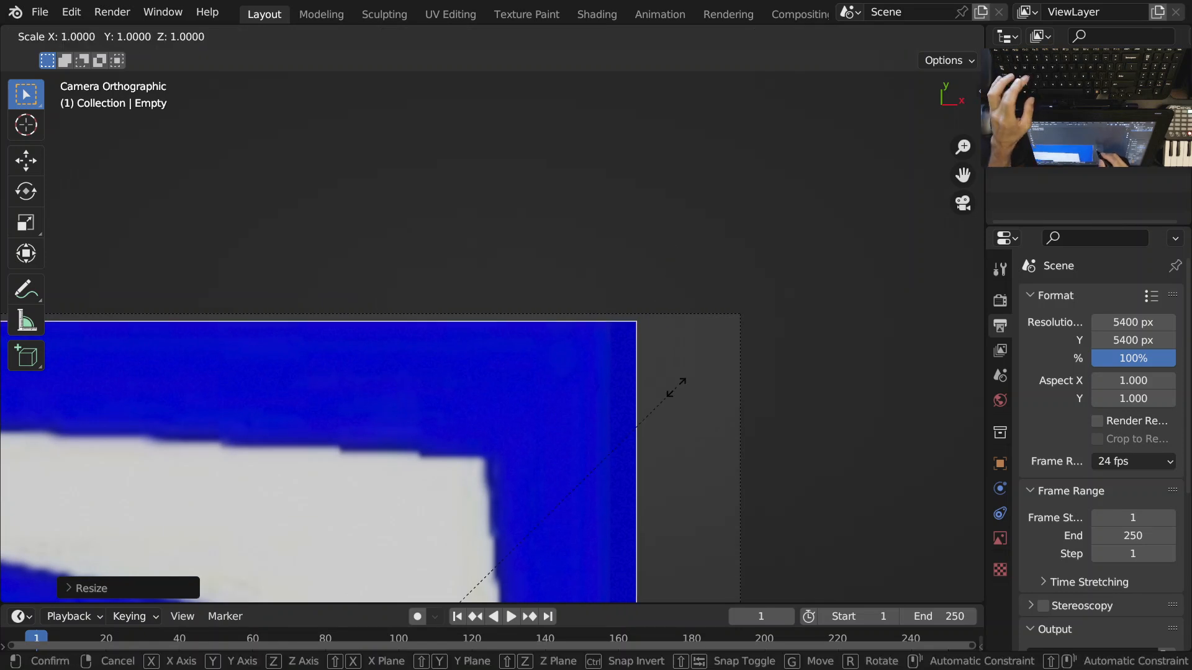
key(shift)
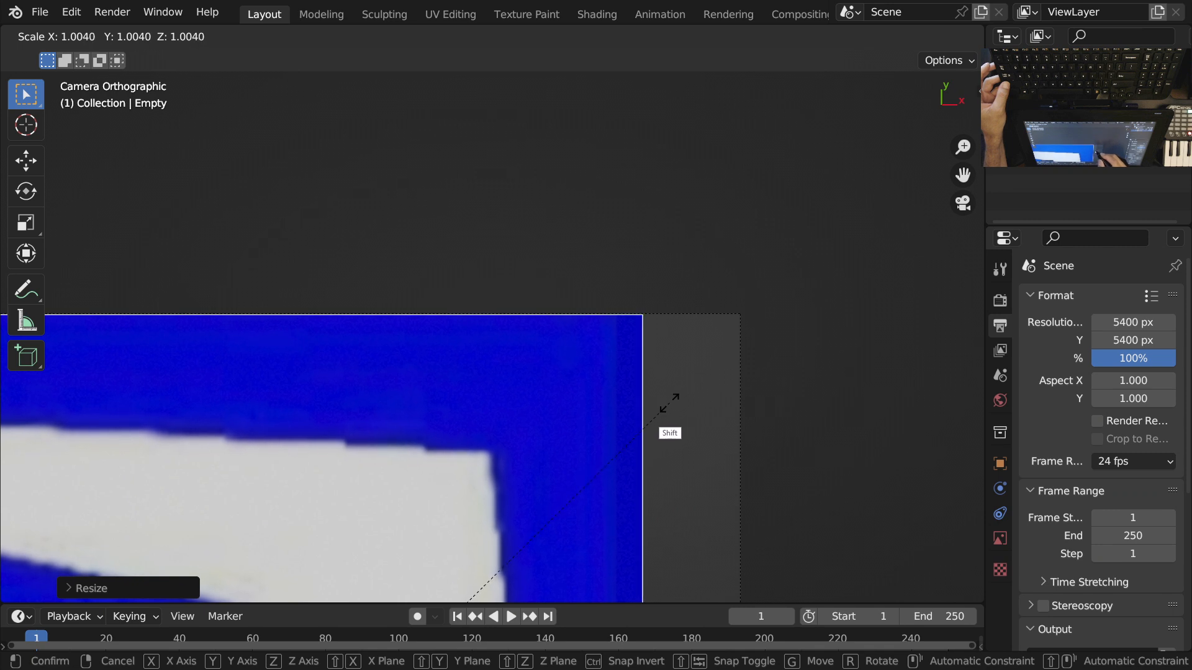
click(674, 401)
scroll(651, 298, down, 5)
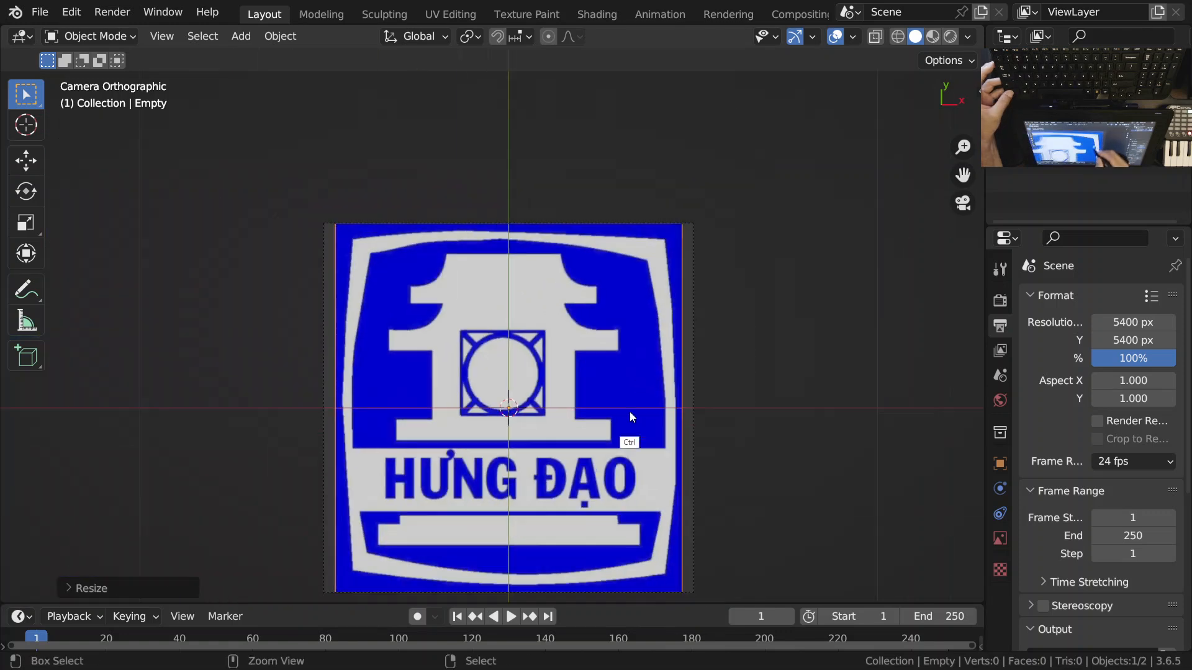
shift+middle_drag(629, 412, 642, 346)
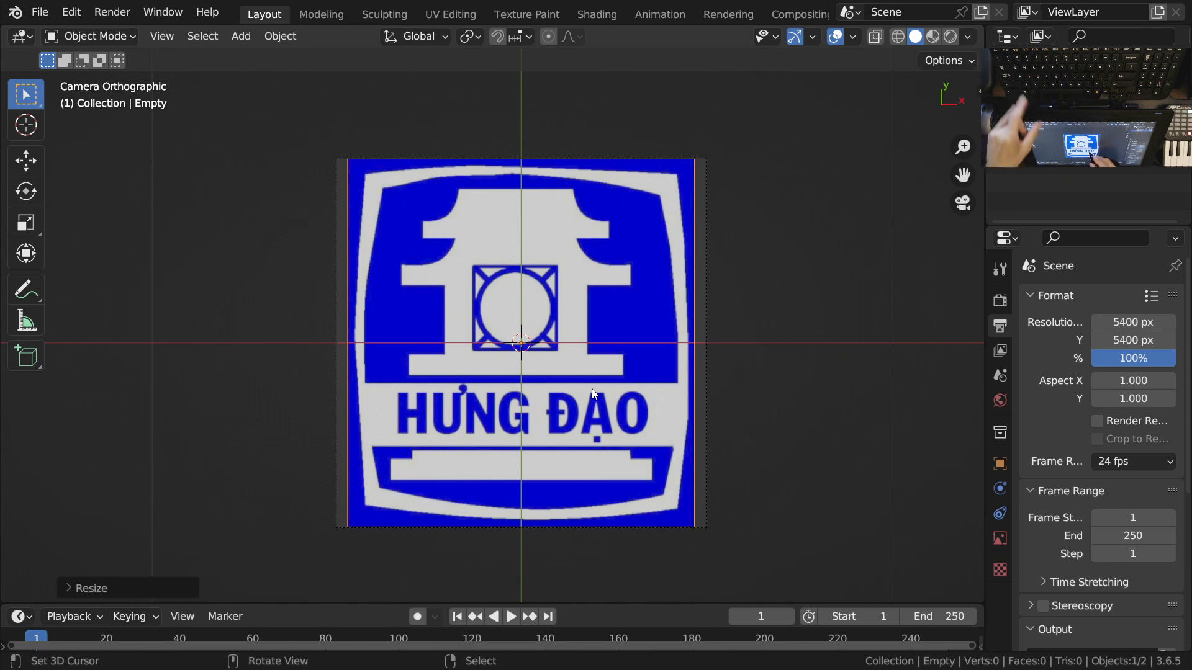
Step: Save the file as HungDao.blend in the BlenderPretender\HungDao folder
key(ctrl+shift+s)
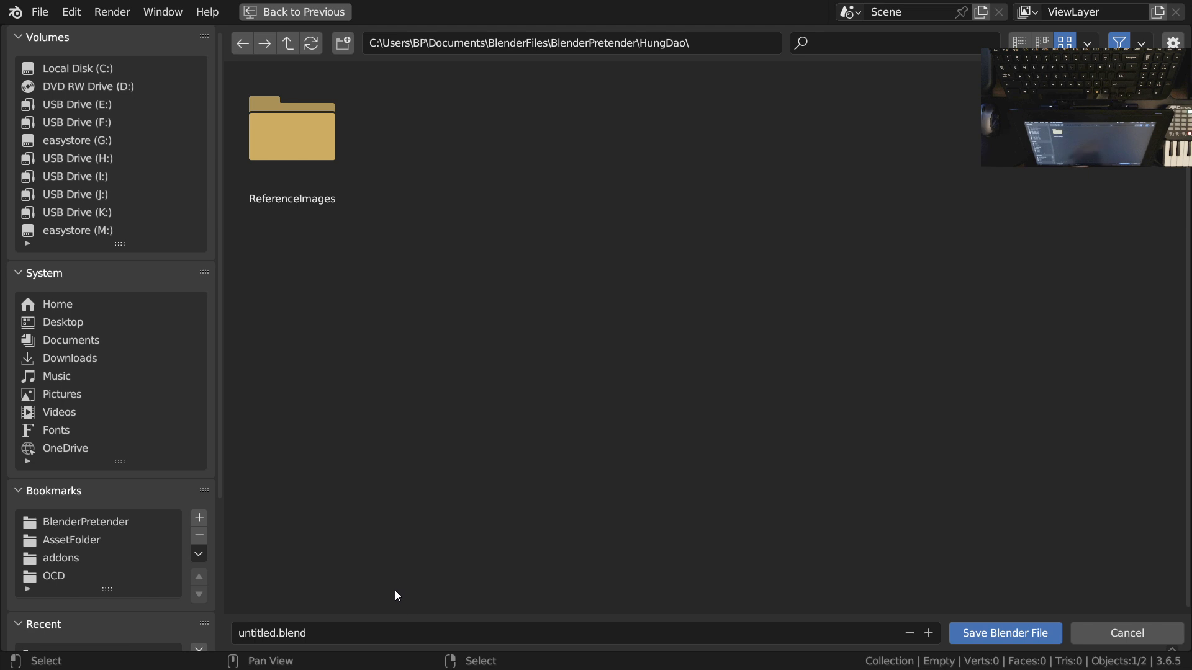
click(274, 634)
double_click(275, 633)
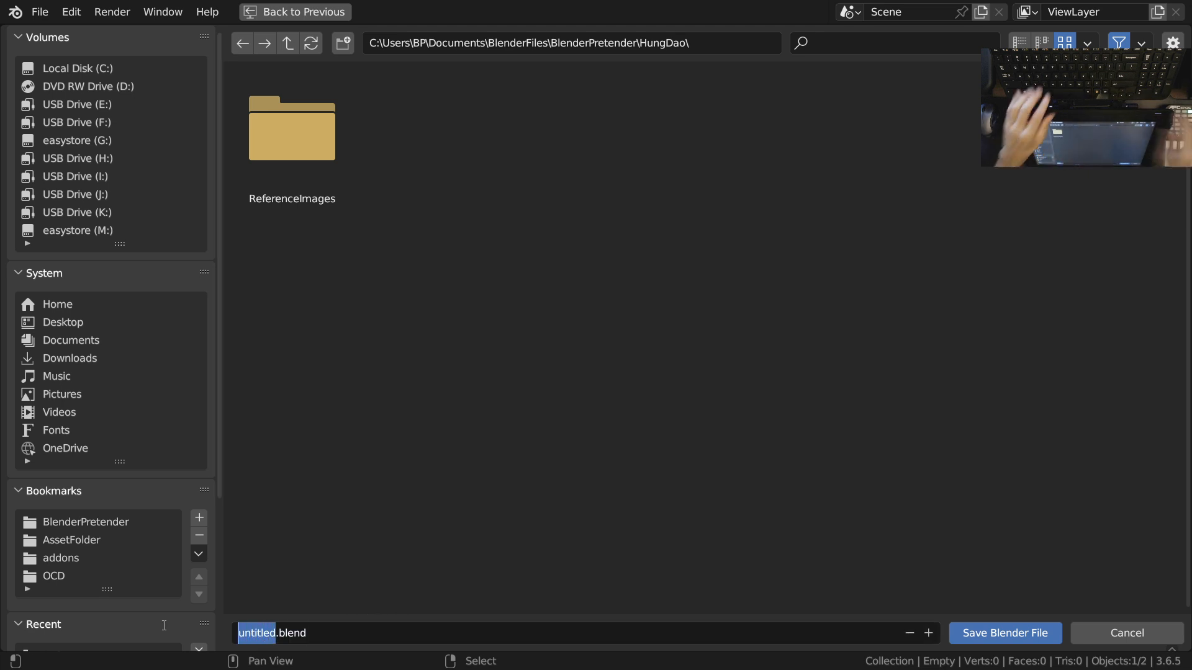
text(HOan)
key(BackSpace)
key(BackSpace)
key(BackSpace)
text(ongDao)
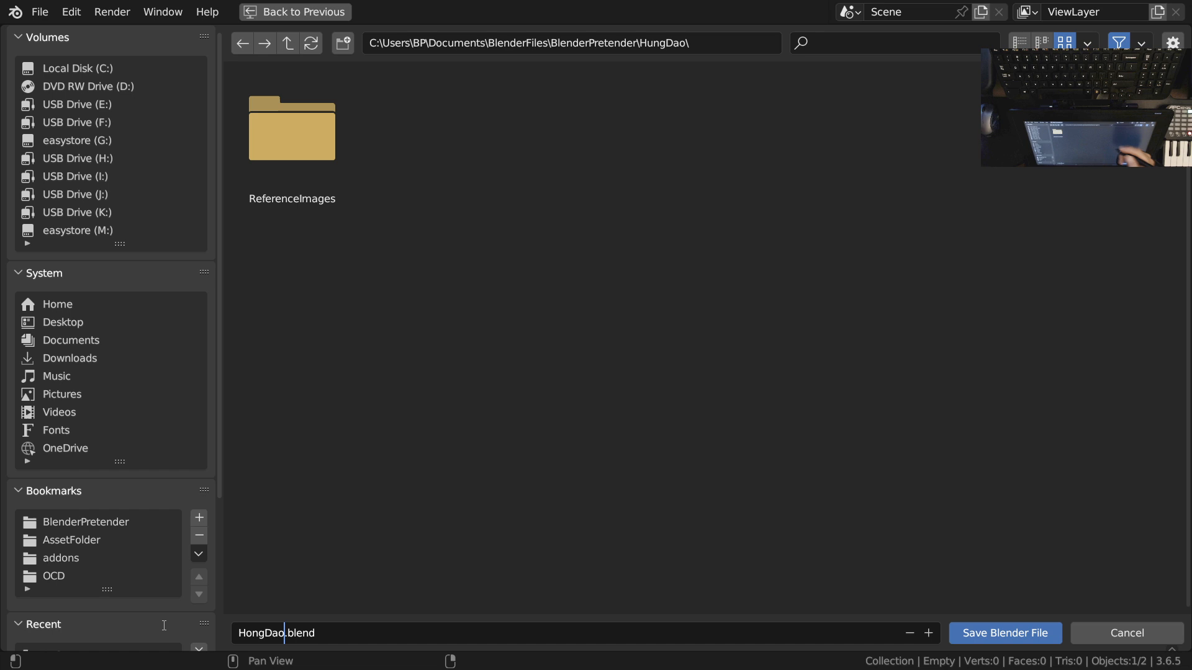
key(BackSpace)
text(u)
click(1006, 634)
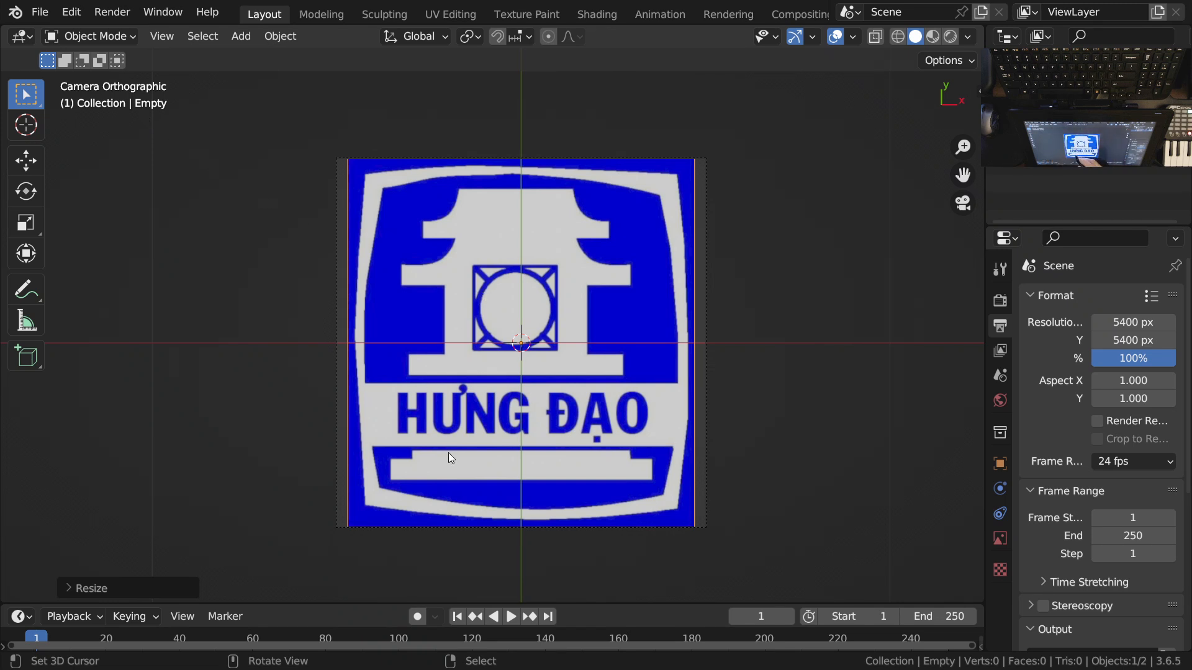
Step: Trace the reference image to a new Grease Pencil object with color threshold 0.500, select the trace and hide the reference image
click(283, 36)
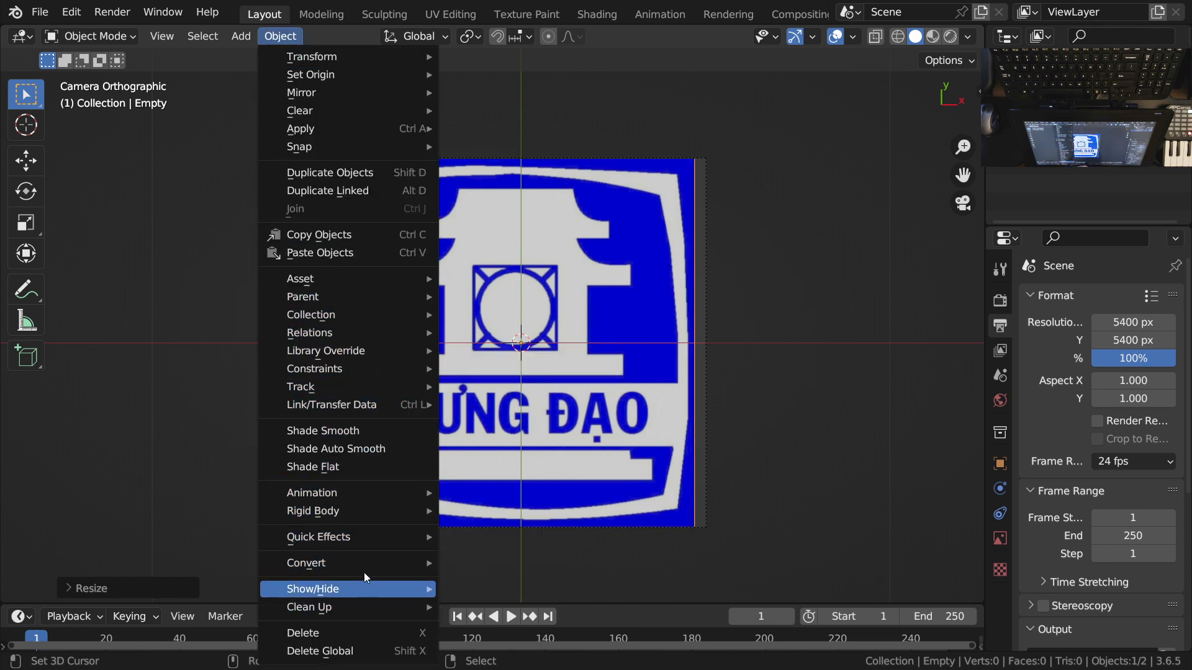
mouse_move(372, 563)
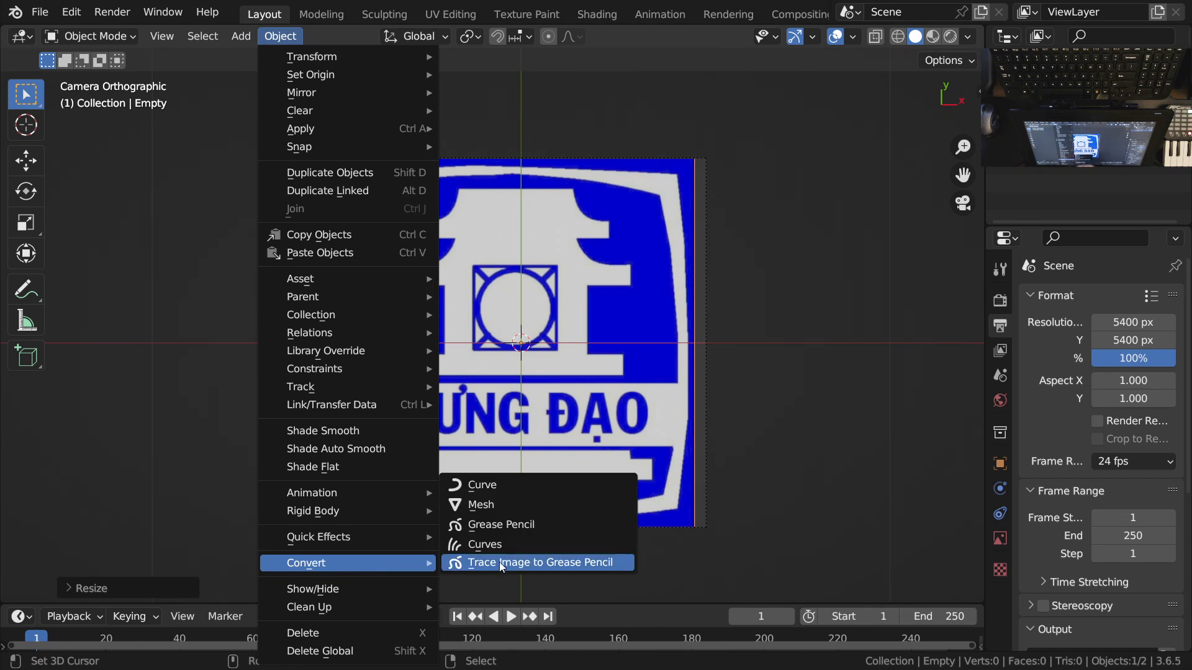
click(608, 564)
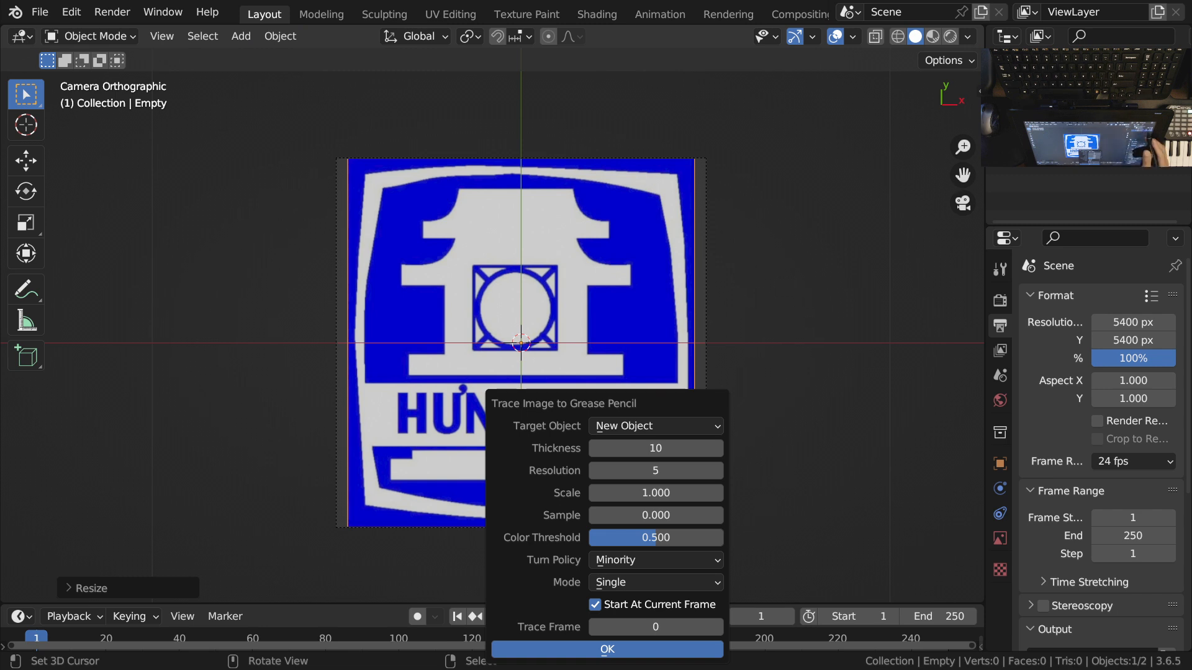
click(628, 652)
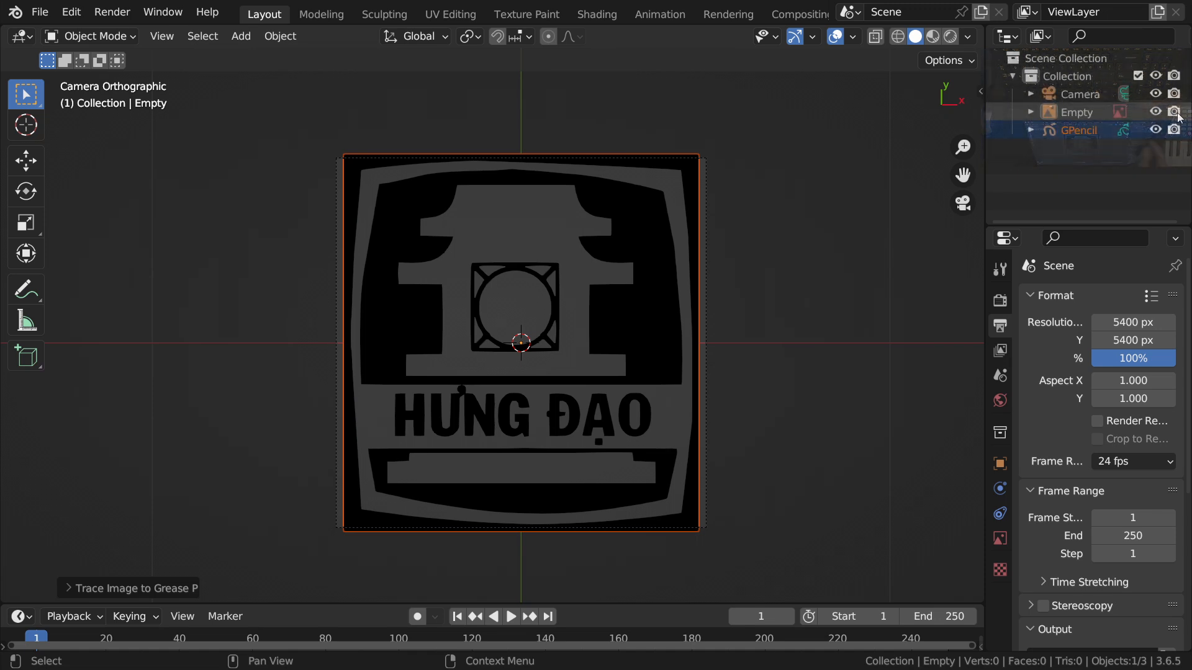
click(1078, 132)
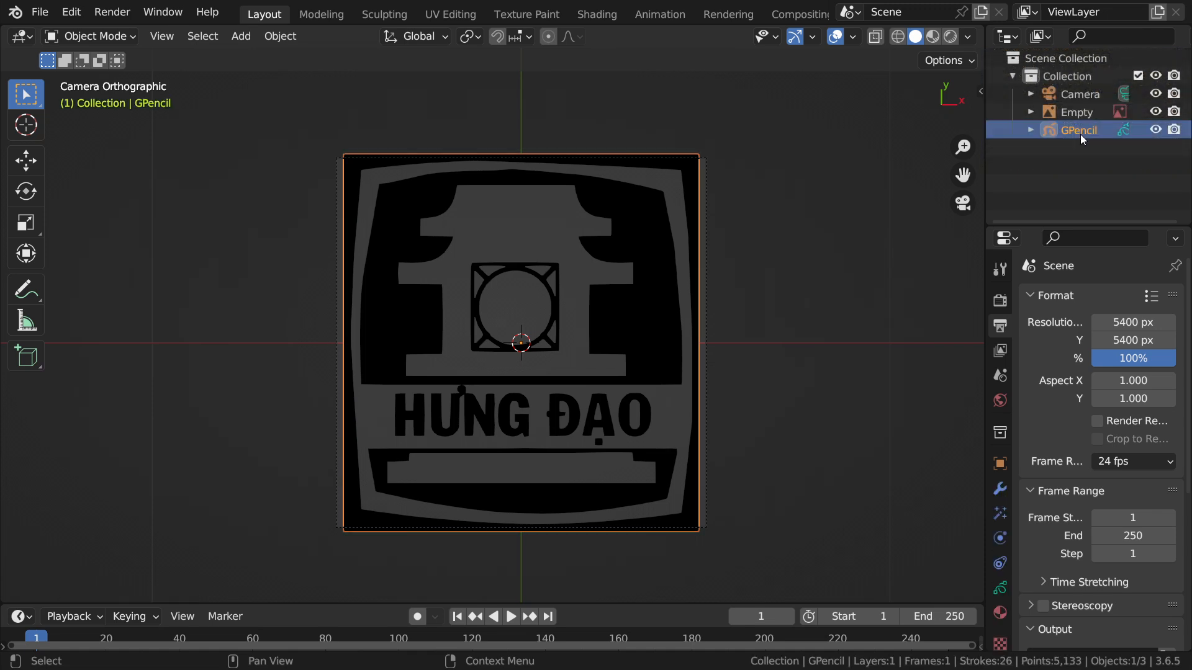
click(1155, 112)
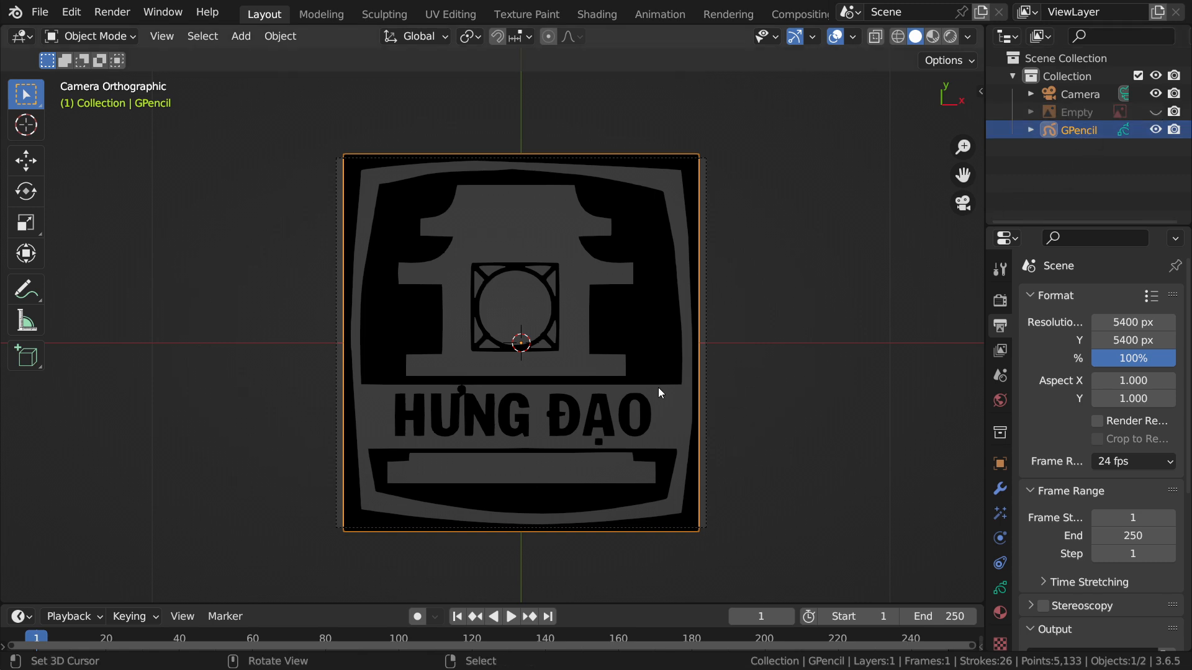
Step: Switch the Grease Pencil trace to Edit Mode and examine its strokes around the logo's border and gate
key(ctrl+Tab)
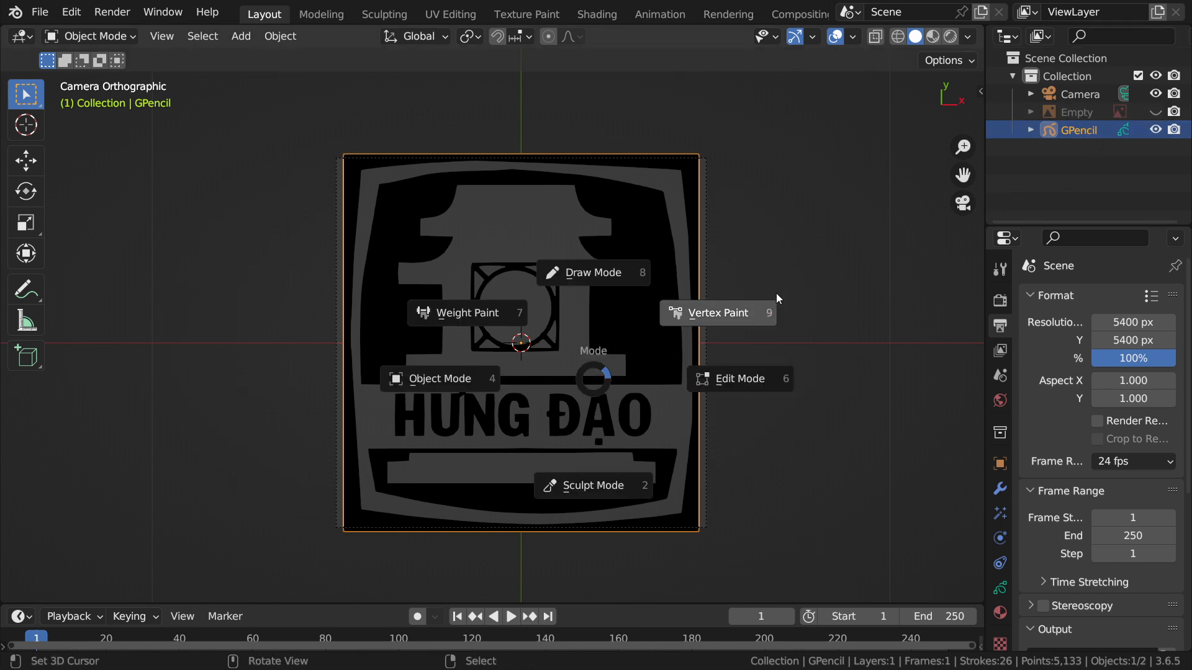
click(745, 379)
ctrl+middle_drag(735, 385, 591, 346)
ctrl+middle_drag(557, 213, 553, 335)
shift+middle_drag(528, 382, 601, 331)
ctrl+middle_drag(604, 328, 609, 314)
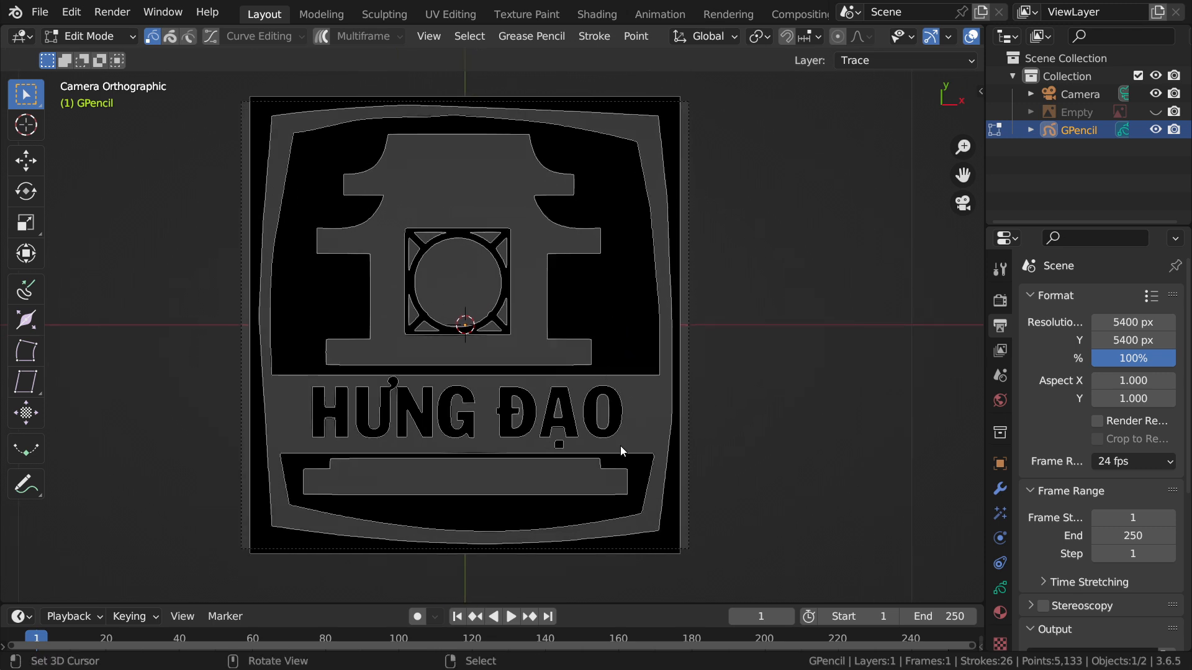
shift+middle_drag(642, 246, 546, 349)
ctrl+middle_drag(546, 363, 553, 271)
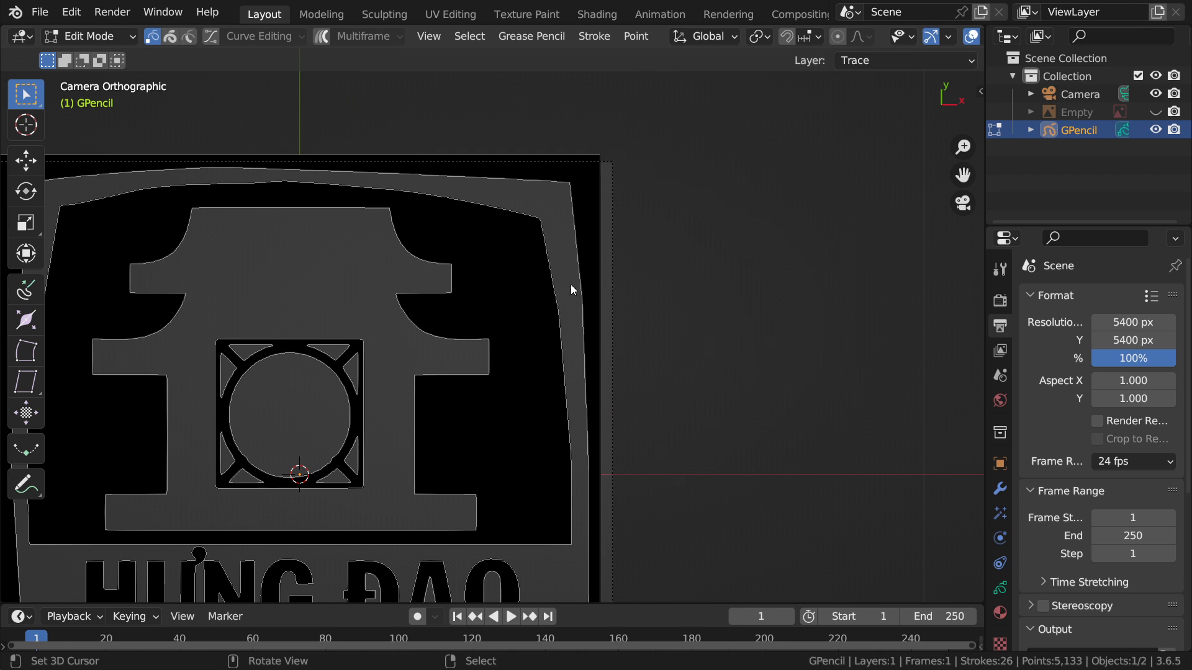
Step: Select all points of the Grease Pencil trace and examine their distribution along the border, gate and HƯNG ĐẠO lettering
mouse_move(590, 332)
ctrl+middle_down()
mouse_move(625, 320)
mouse_move(642, 339)
mouse_move(625, 227)
ctrl+middle_up()
key(a)
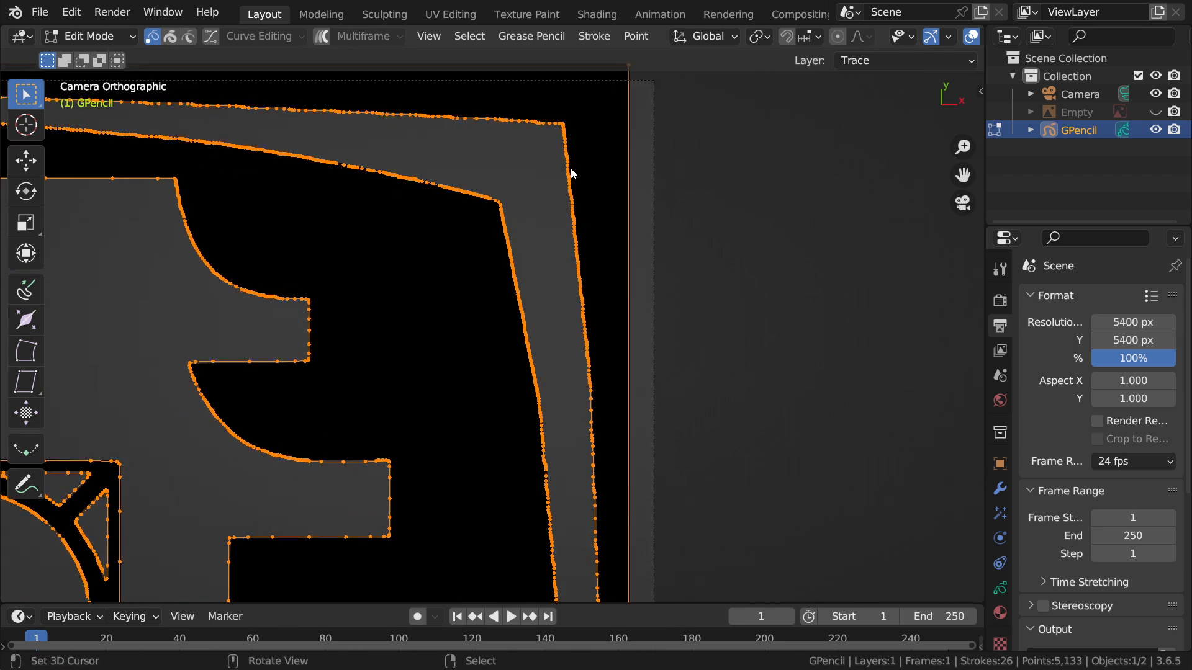
shift+middle_drag(548, 227, 738, 262)
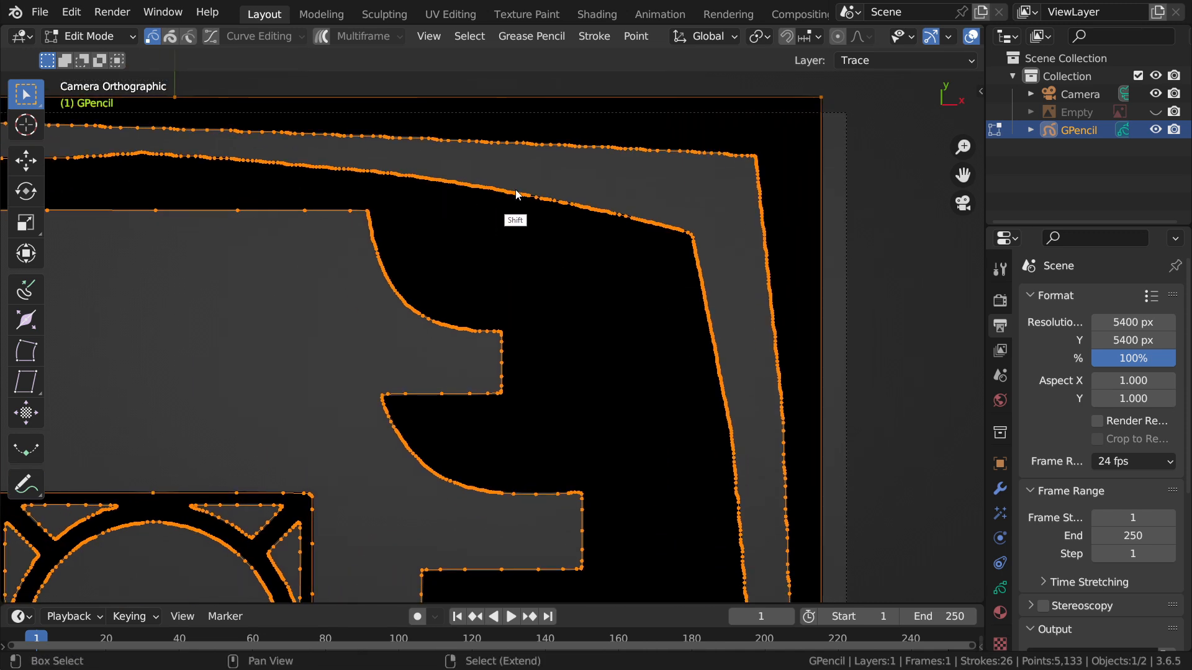
mouse_move(465, 185)
ctrl+middle_down()
mouse_move(553, 371)
mouse_move(754, 346)
mouse_move(704, 360)
ctrl+middle_up()
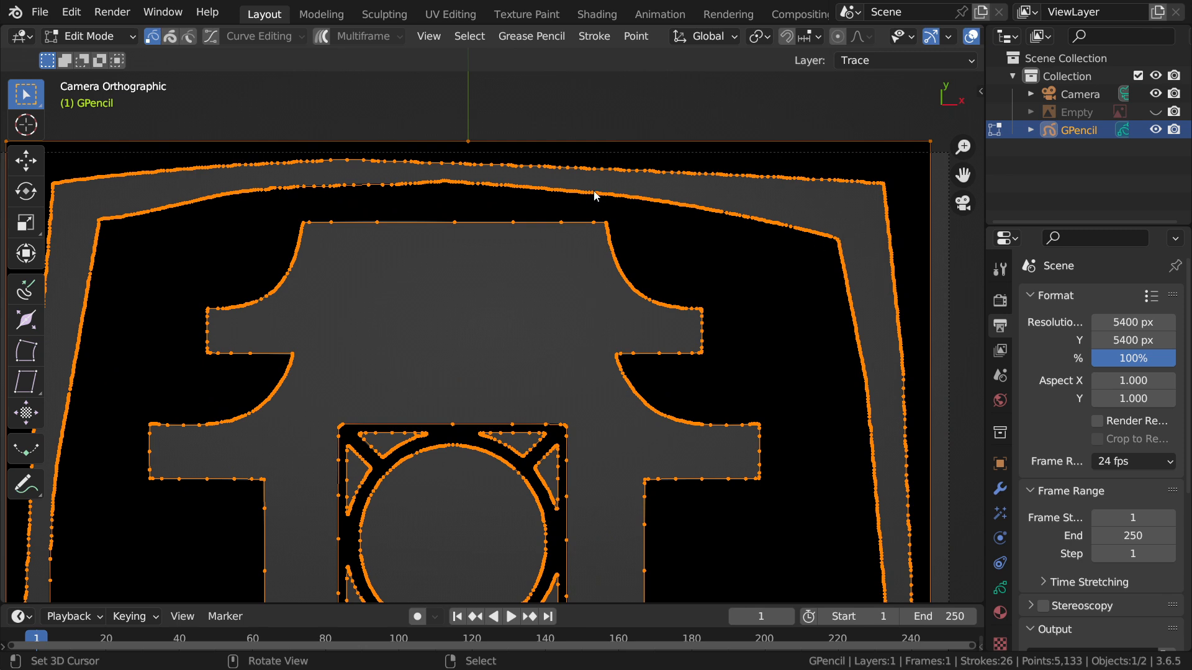
shift+middle_drag(566, 373, 553, 266)
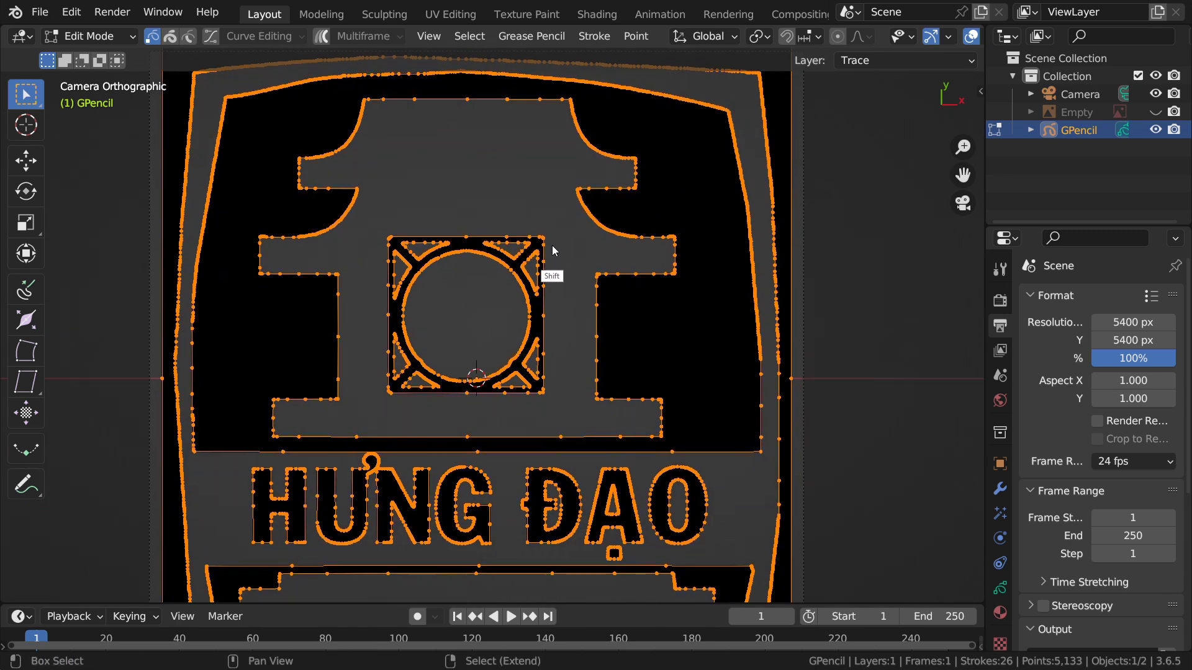
scroll(581, 341, down, 2)
scroll(593, 370, up, 1)
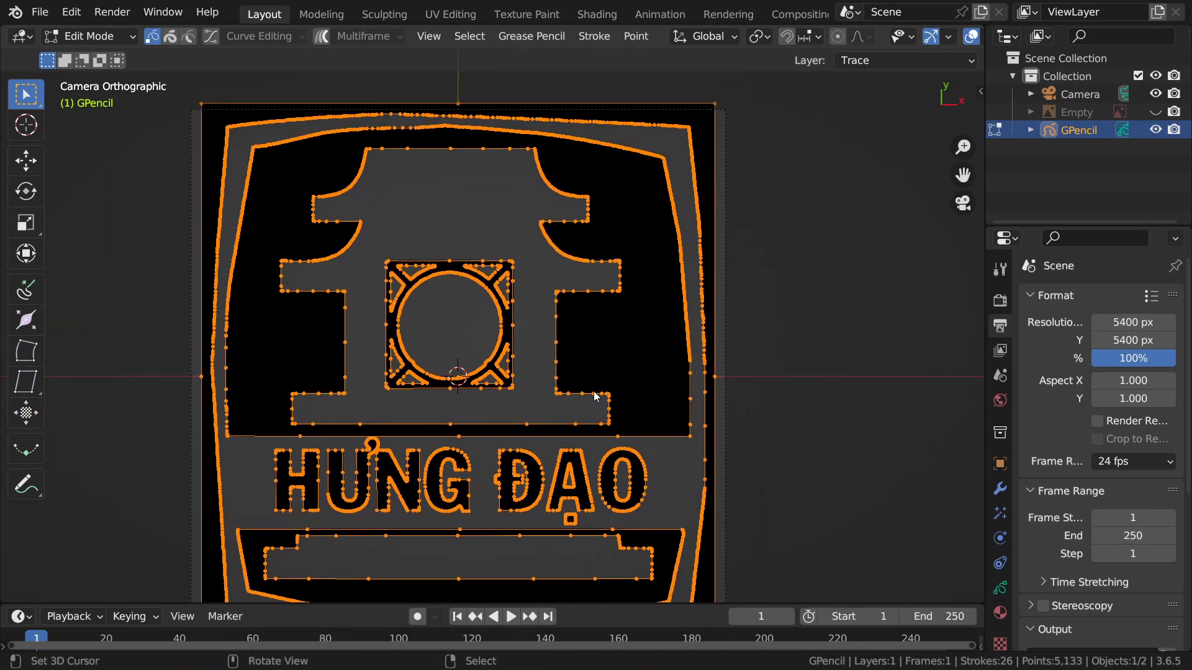
scroll(594, 270, up, 3)
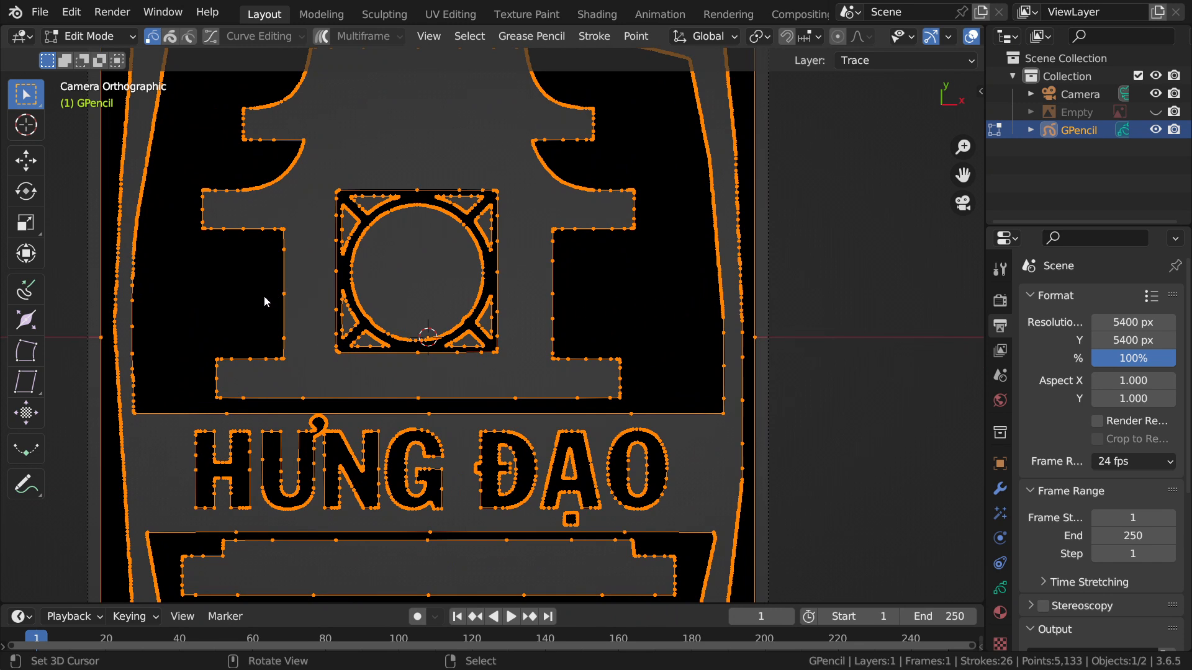
ctrl+middle_drag(462, 384, 462, 403)
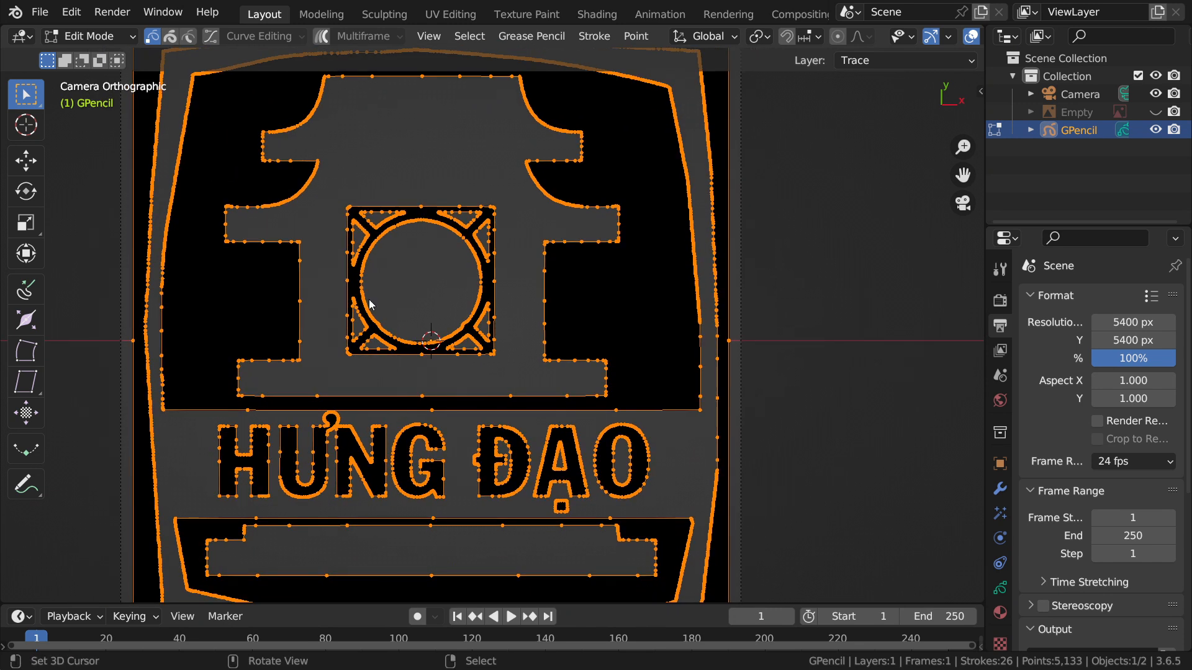
scroll(591, 214, up, 1)
shift+middle_drag(591, 215, 688, 266)
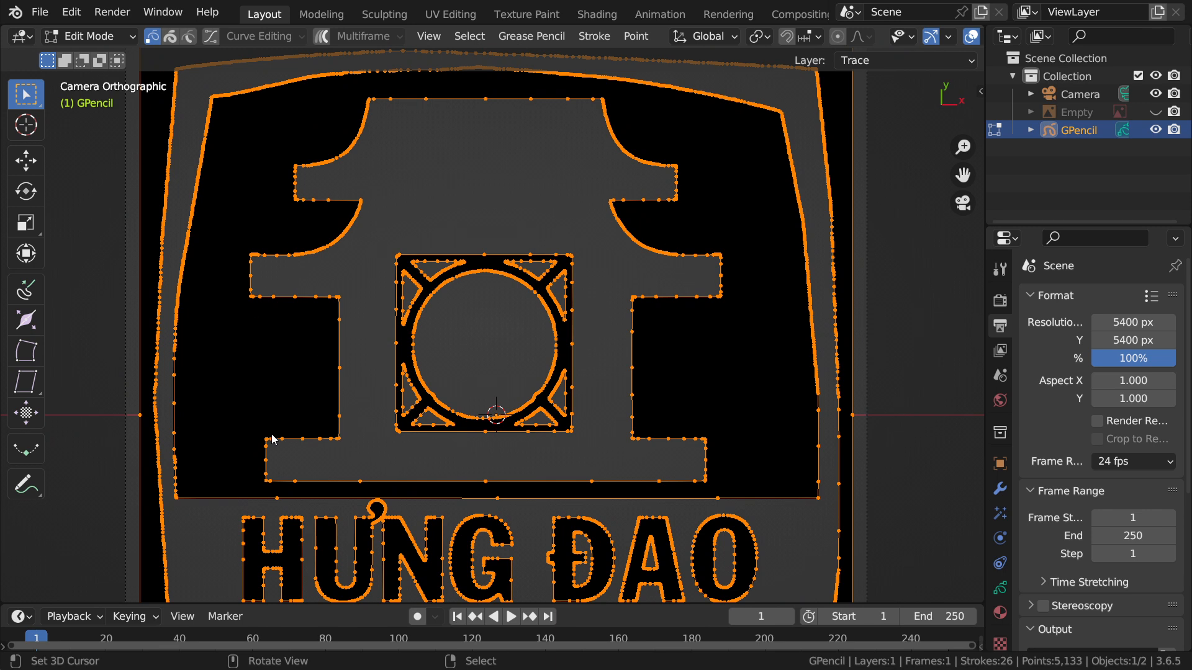
ctrl+middle_drag(653, 218, 679, 187)
shift+middle_drag(679, 186, 598, 250)
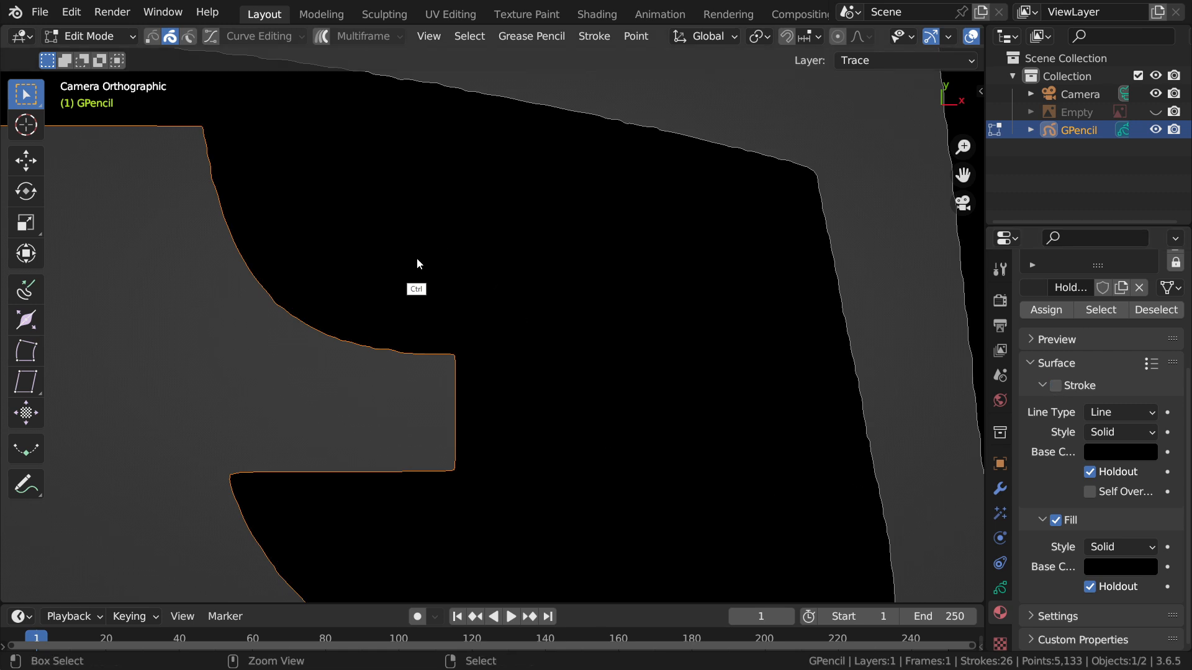
Step: Examine the smoothness of the traced border outline around its upper corners
ctrl+middle_drag(416, 258, 482, 408)
shift+middle_drag(685, 204, 553, 283)
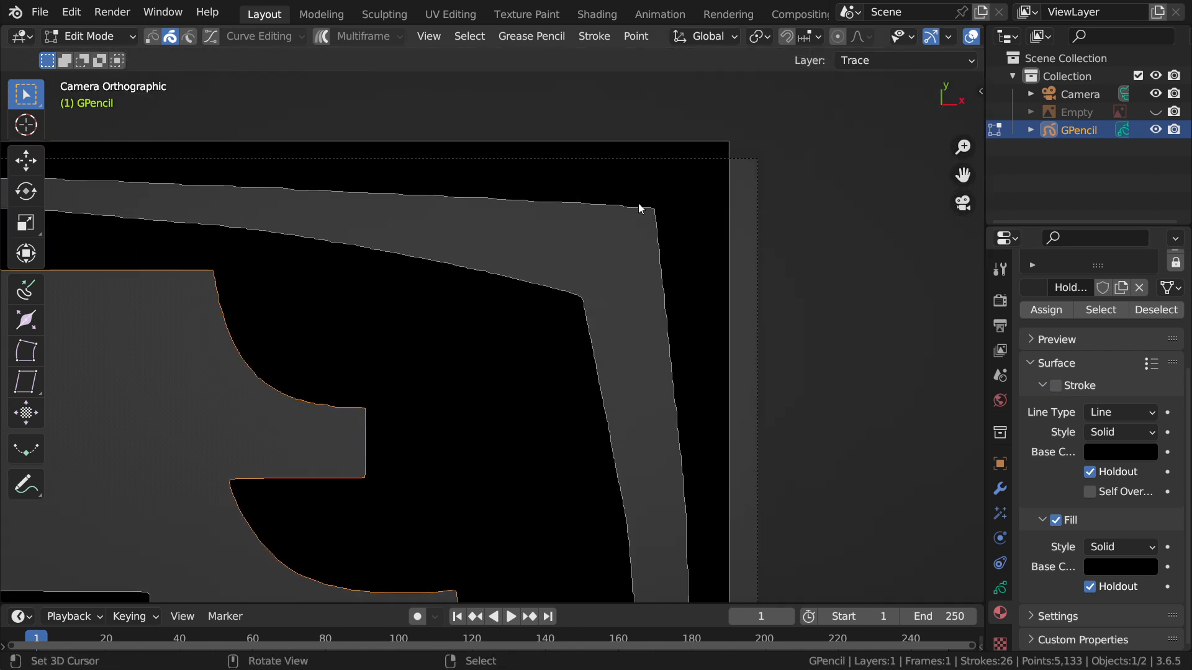
ctrl+middle_drag(694, 492, 724, 481)
ctrl+middle_drag(297, 466, 285, 251)
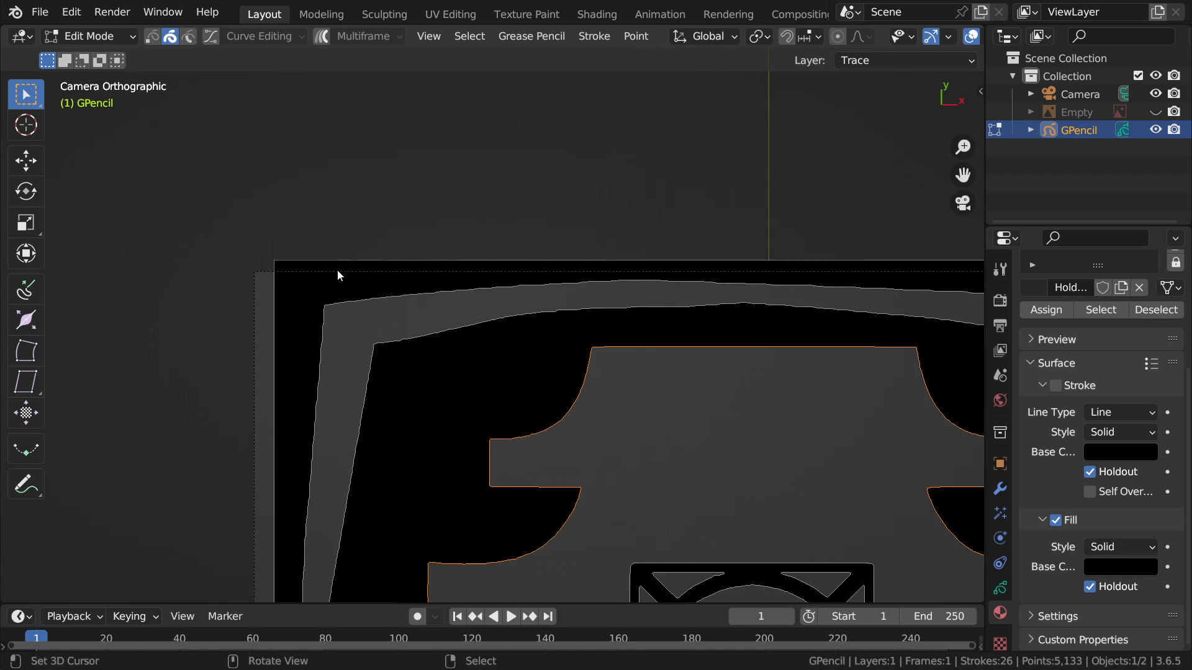
shift+middle_drag(327, 276, 759, 284)
Step: Show the reference image again and, in Object Mode with Rendered shading, hide the Grease Pencil trace
click(1156, 112)
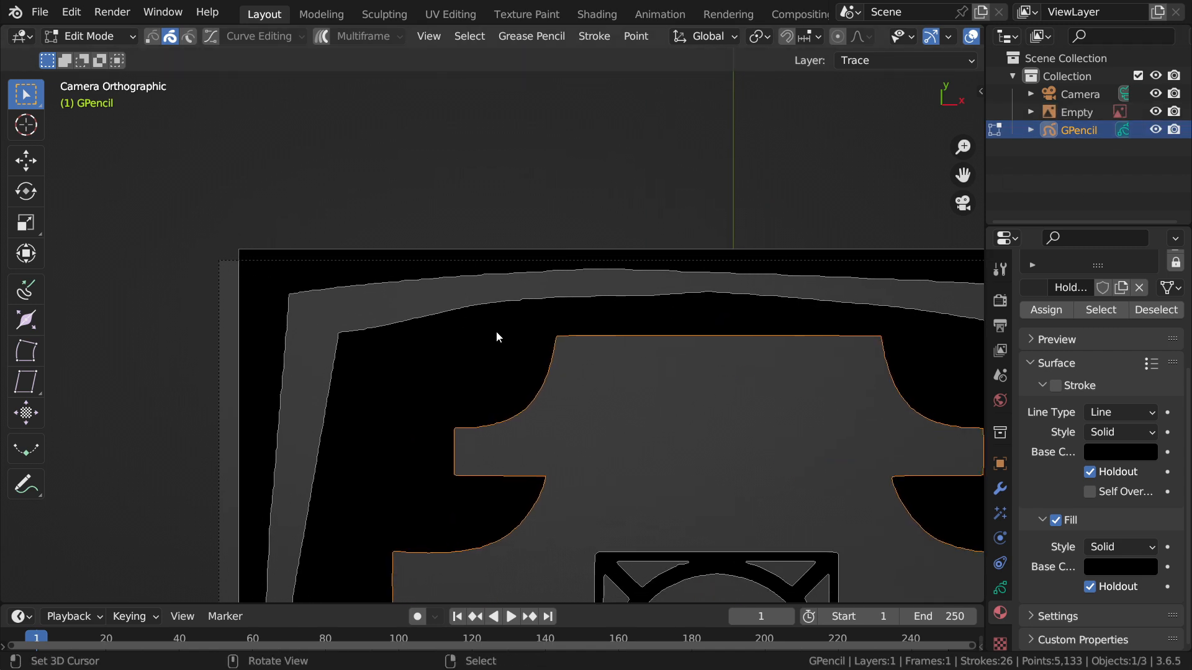
key(Tab)
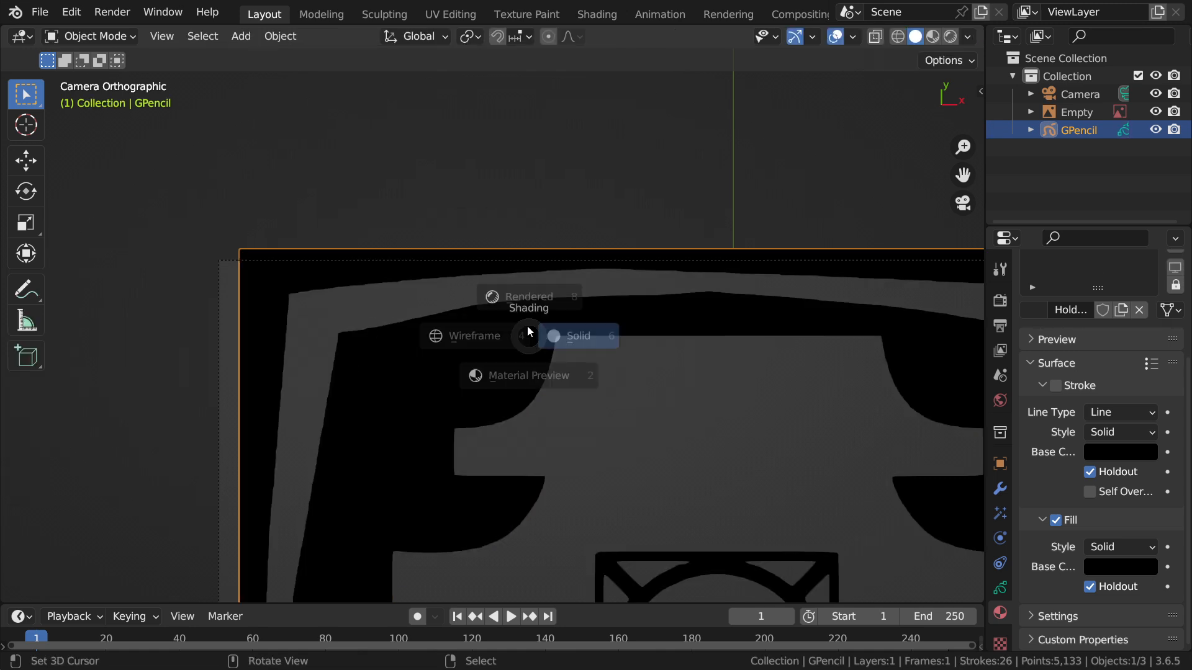
key(shift+z)
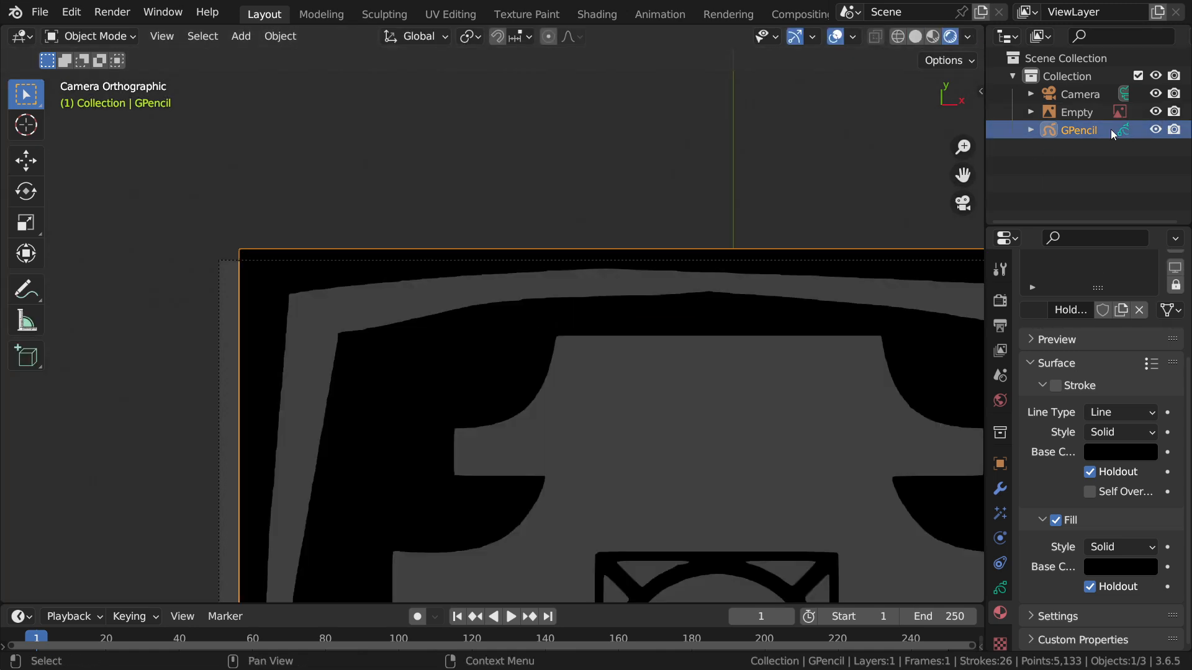
click(1156, 130)
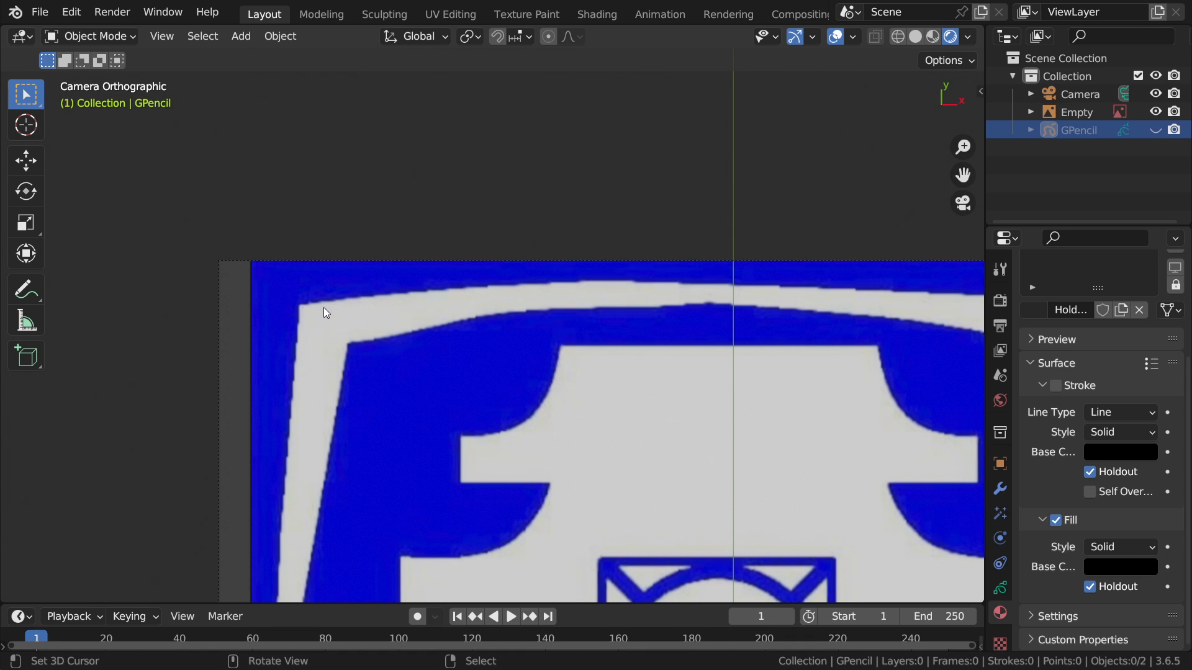
Step: Activate the Annotate tool and add a new annotation data block with a note layer
key(shift+space)
click(273, 422)
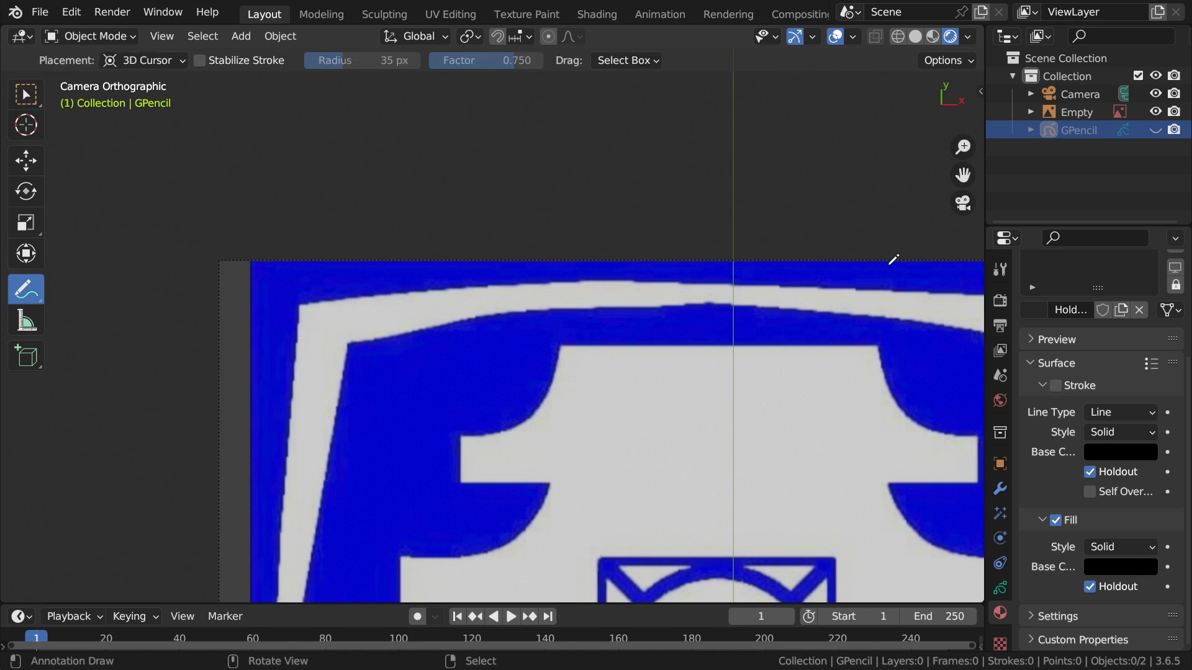
click(980, 91)
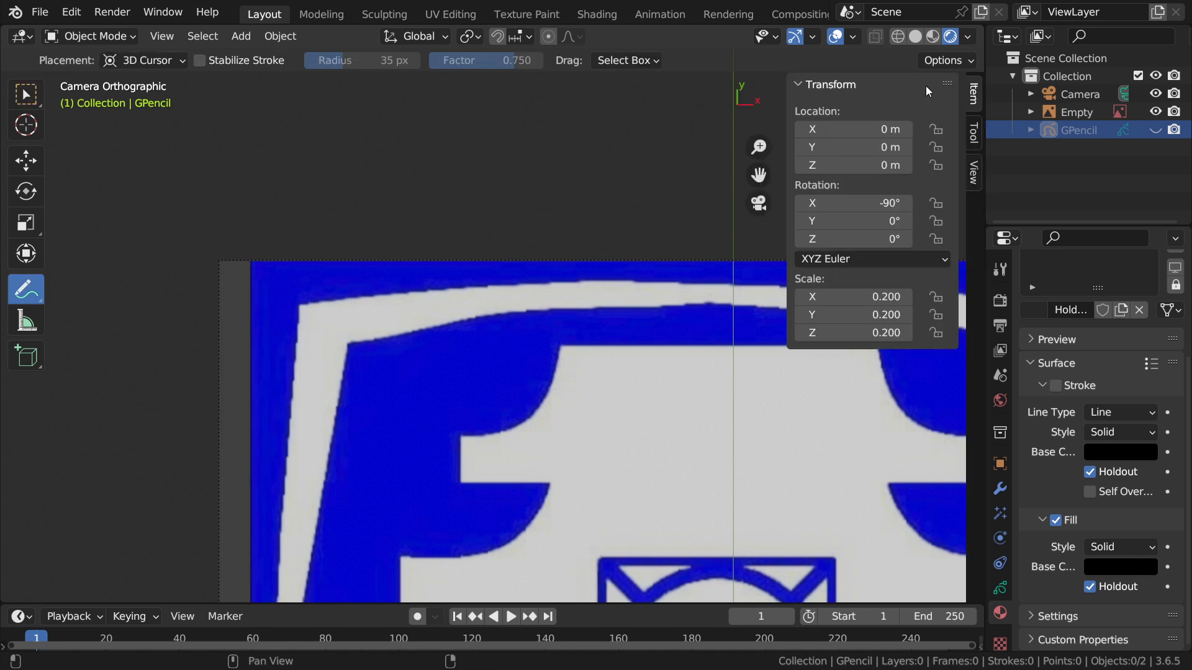
click(975, 165)
scroll(904, 229, down, 2)
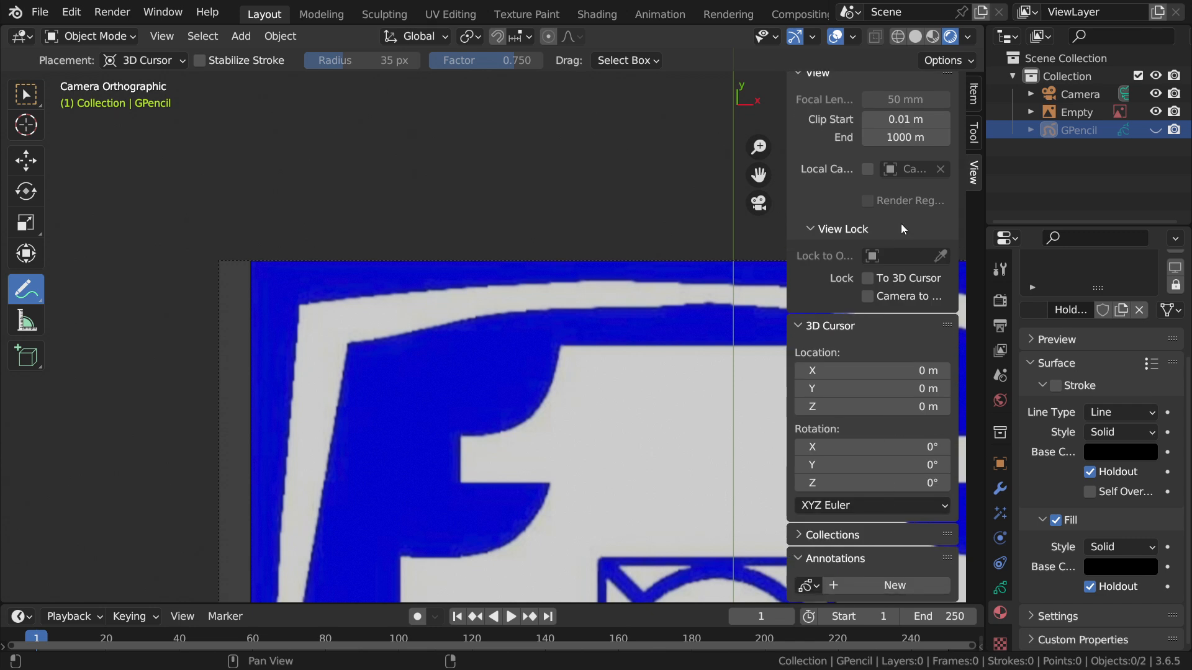
click(878, 585)
scroll(894, 497, down, 5)
Step: Set the annotation note's color to a bright yellow-green
click(806, 448)
click(805, 450)
click(835, 336)
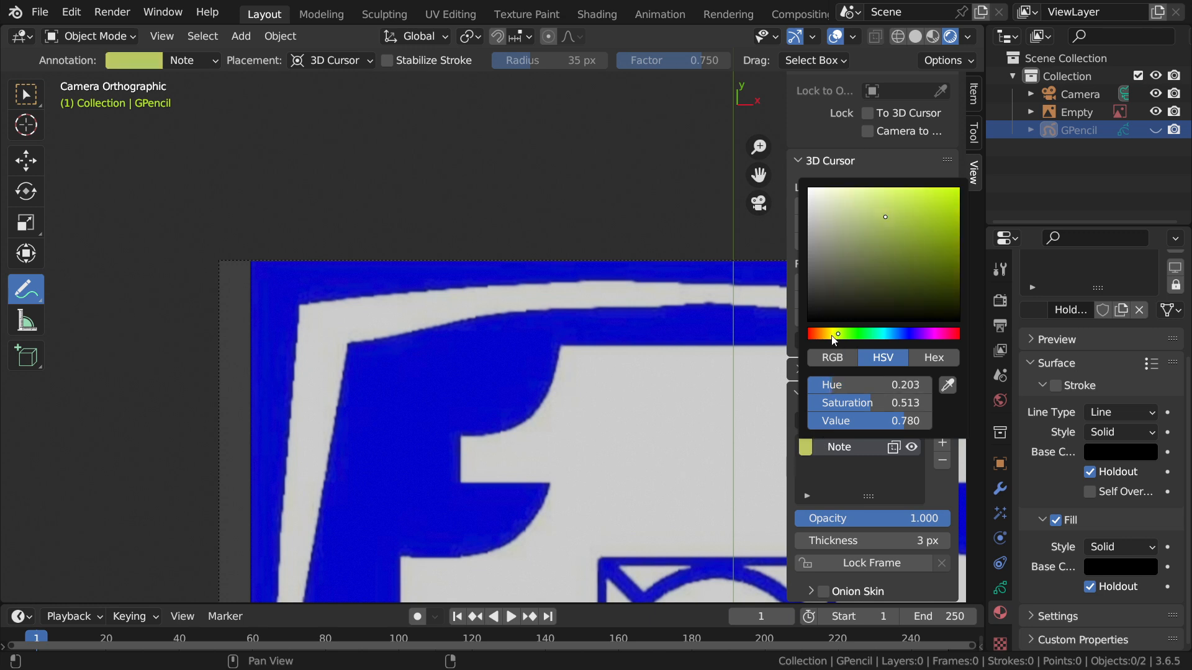
click(910, 226)
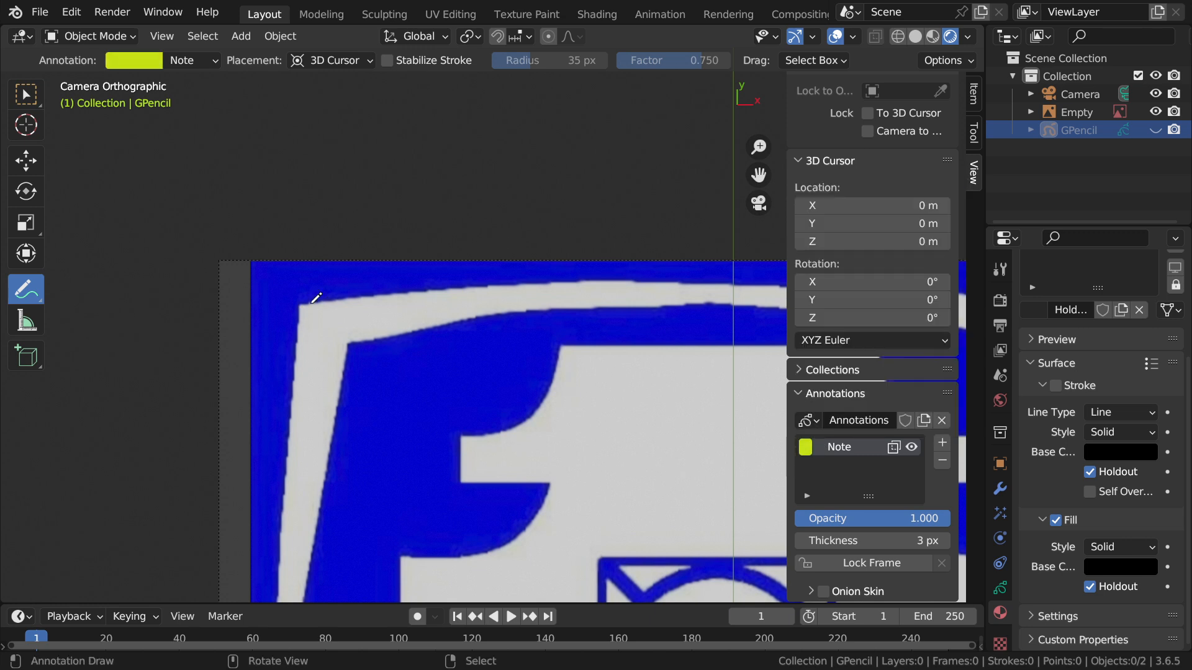
Step: Annotate the upper-left outer edge of the logo's white border with a freehand line and recolor the note red
drag(303, 305, 303, 304)
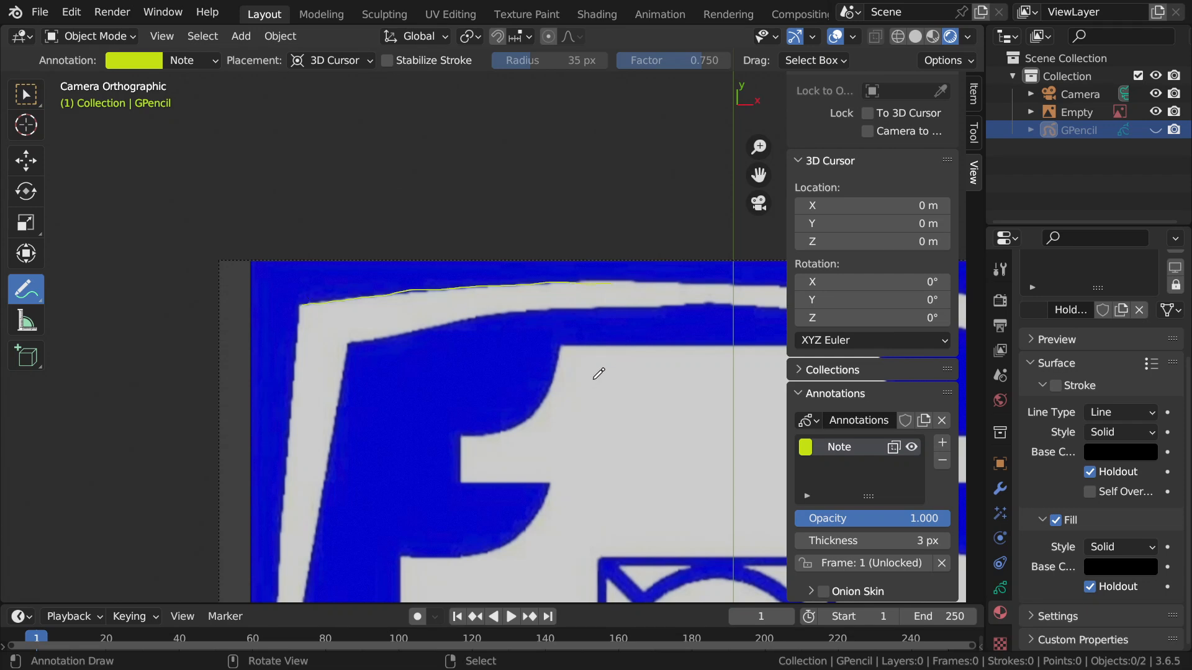
ctrl+drag(565, 283, 518, 282)
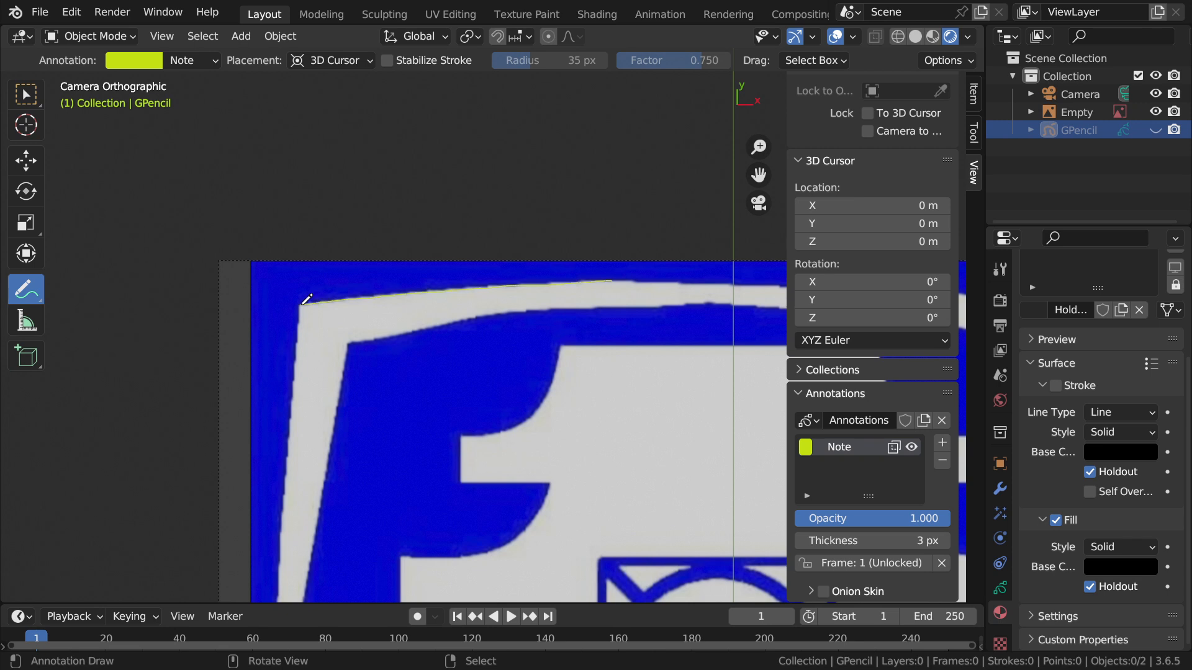
click(805, 447)
mouse_move(838, 339)
mouse_down()
mouse_move(819, 338)
mouse_move(924, 346)
mouse_up()
drag(944, 208, 960, 188)
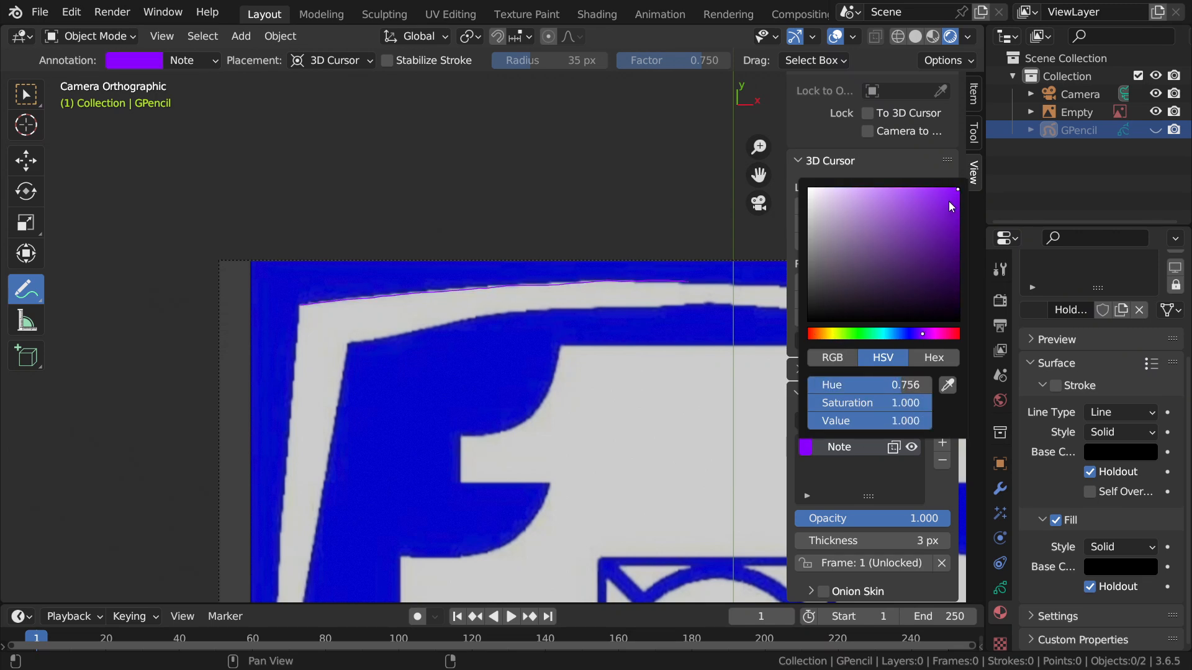
mouse_move(929, 335)
mouse_down()
mouse_move(955, 335)
mouse_move(808, 335)
mouse_up()
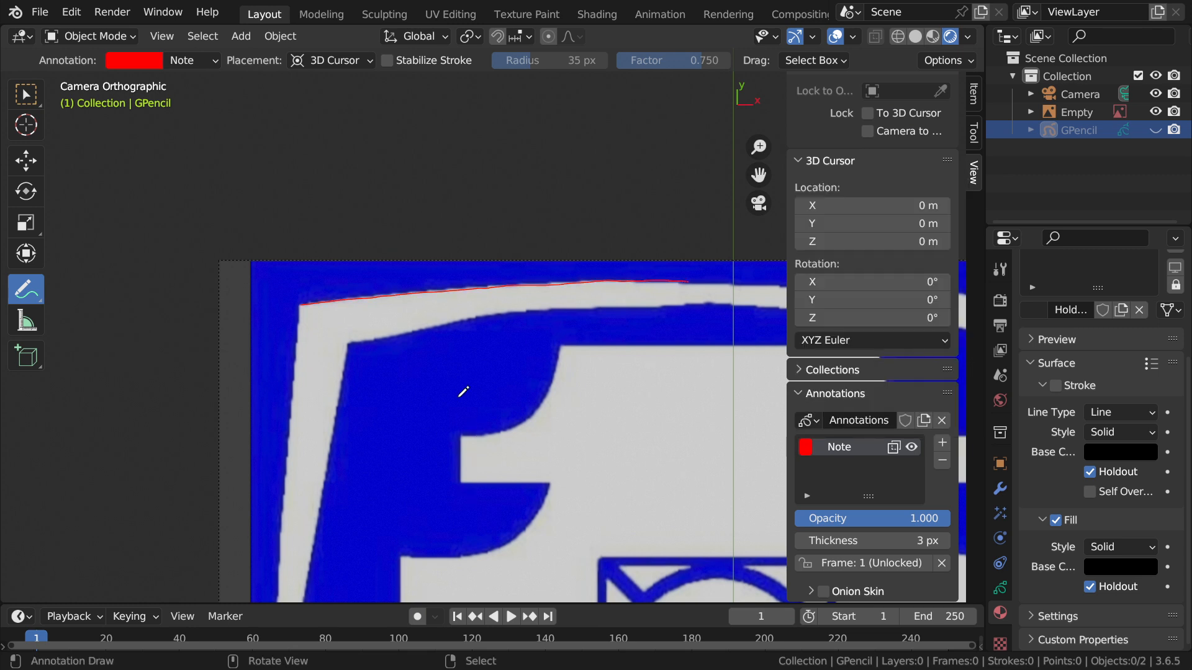
Step: Show the Grease Pencil trace again and hide the reference image
scroll(373, 354, down, 2)
shift+scroll(540, 394, down, 2)
key(n)
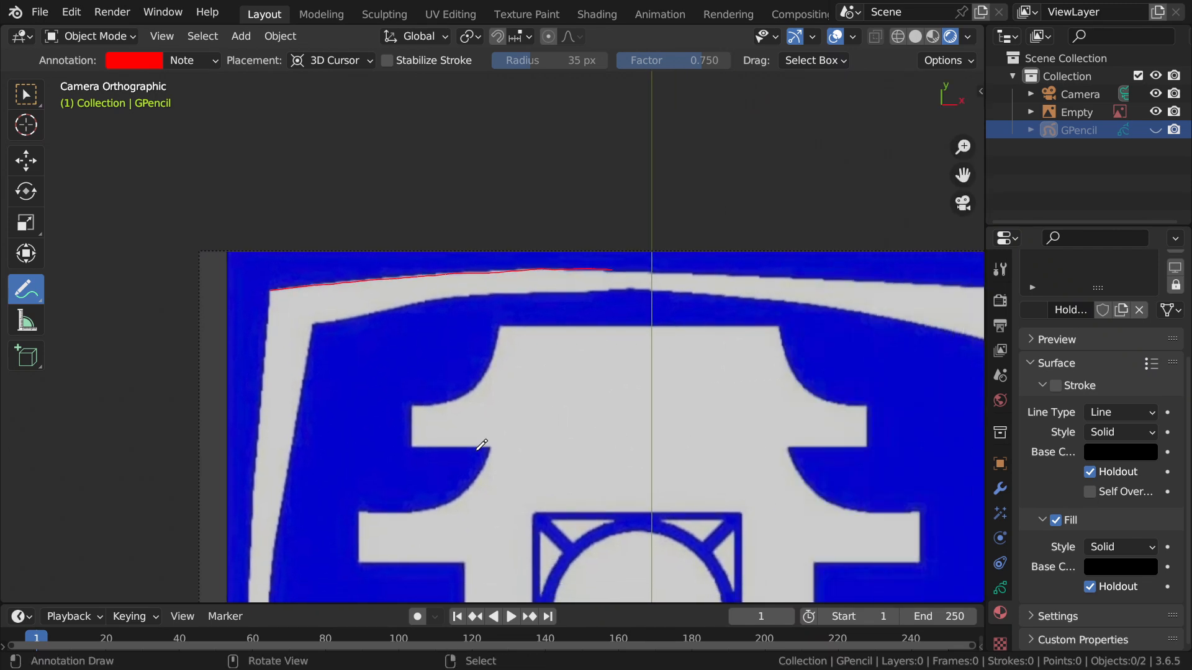
scroll(496, 447, down, 2)
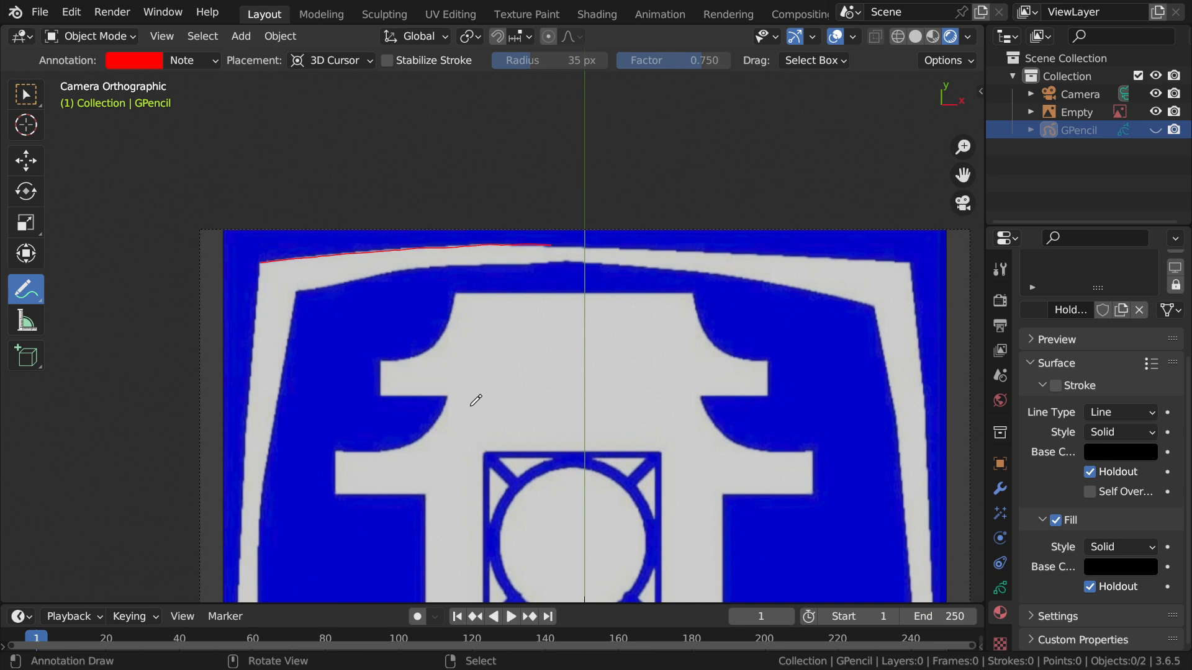
click(1156, 130)
click(1156, 112)
Step: Examine the filled trace in Rendered shading around its lettering, base and border
ctrl+middle_drag(365, 268, 359, 239)
ctrl+middle_drag(296, 201, 335, 332)
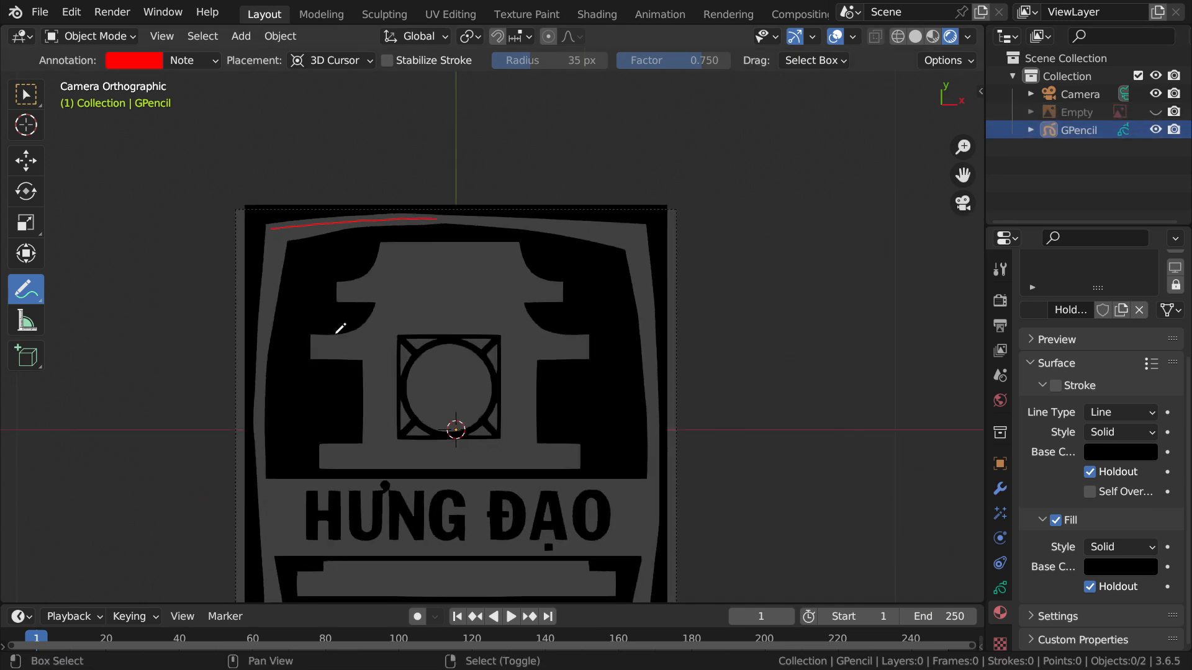
shift+middle_drag(611, 320, 644, 252)
scroll(609, 367, up, 1)
ctrl+middle_drag(508, 415, 514, 358)
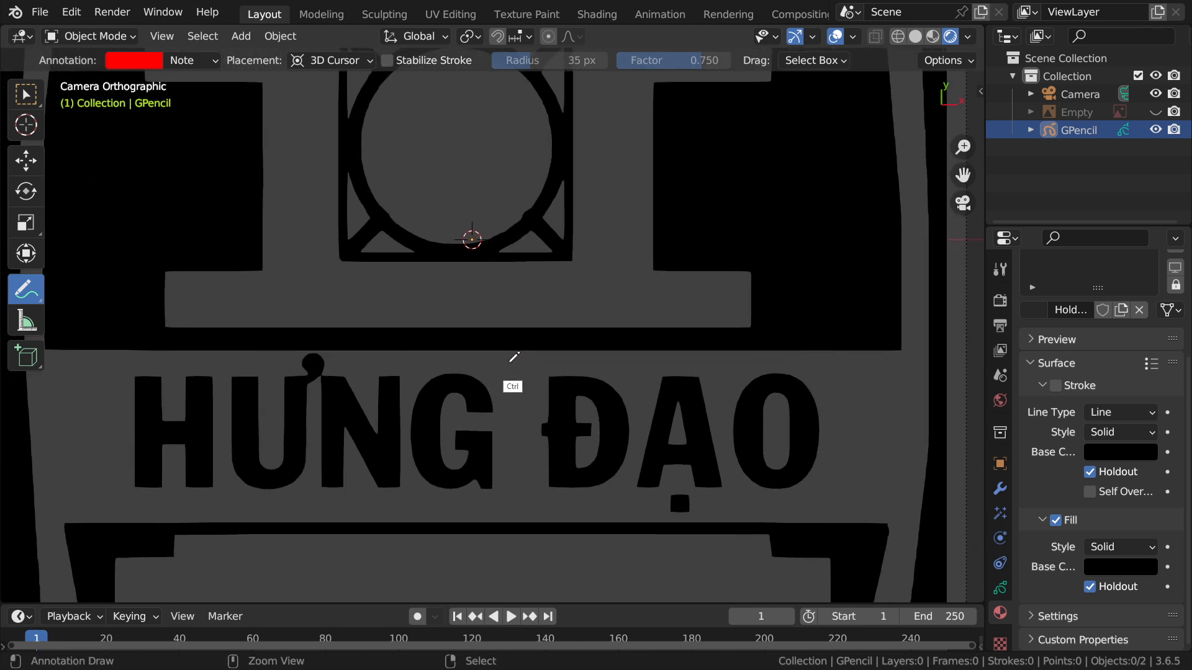
mouse_move(460, 323)
ctrl+middle_down()
mouse_move(468, 279)
mouse_move(468, 333)
ctrl+middle_up()
shift+middle_drag(623, 259, 584, 403)
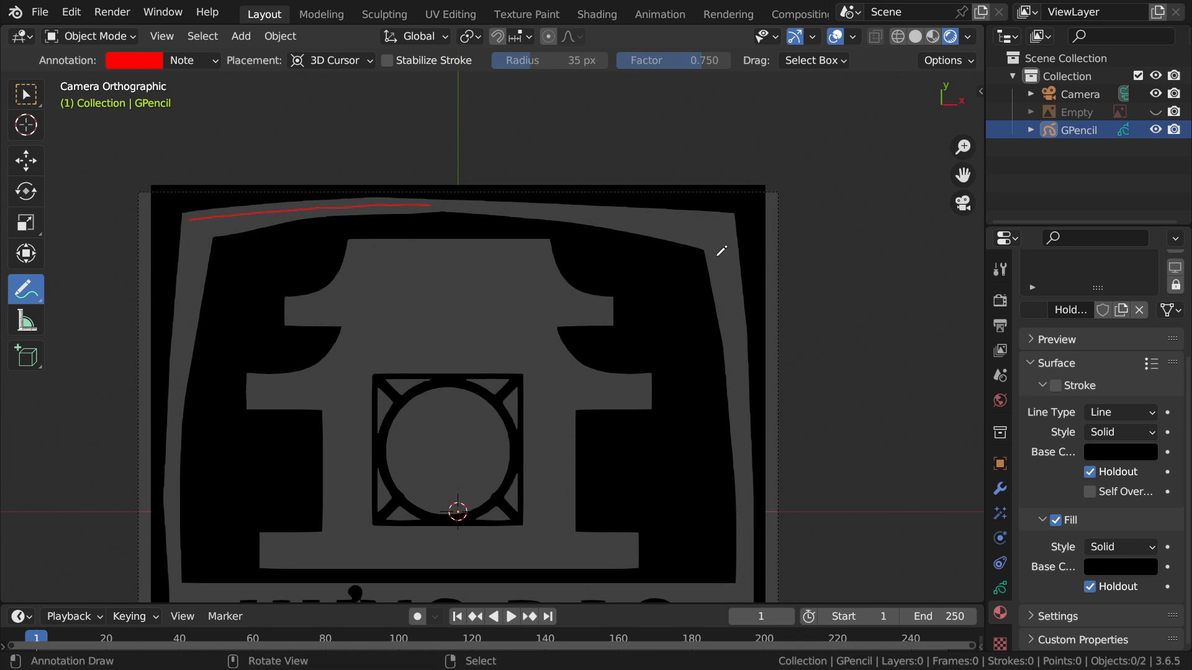
Step: Show the Grease Pencil trace's transform values and apply the object's rotation and scale
key(n)
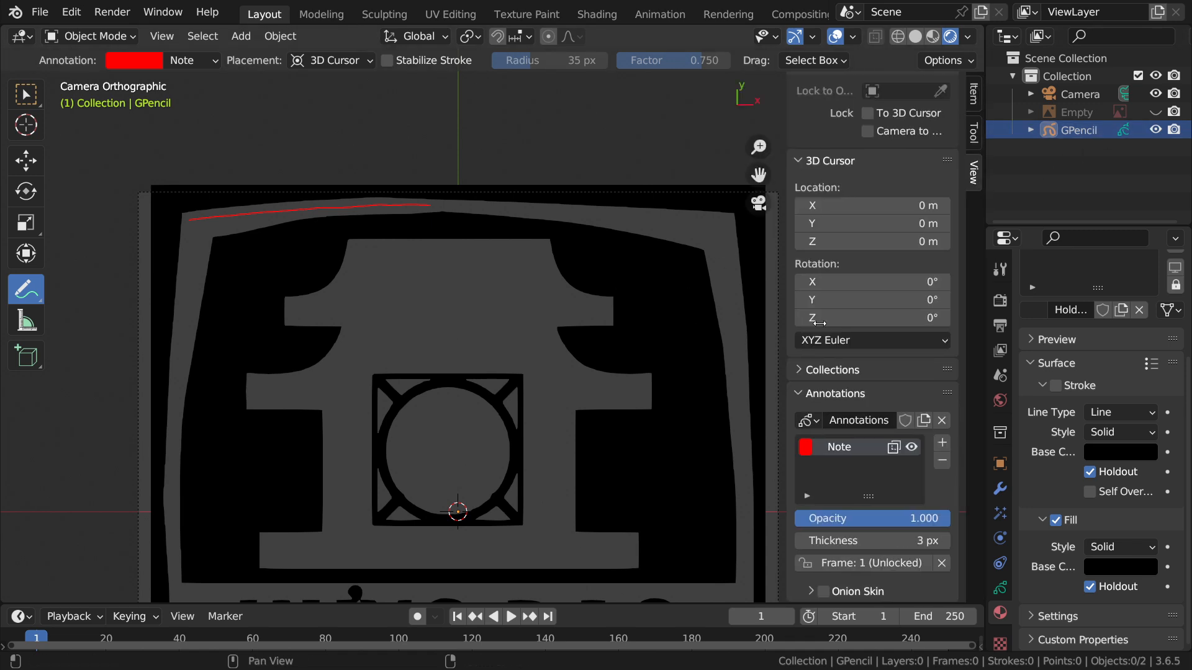
click(974, 100)
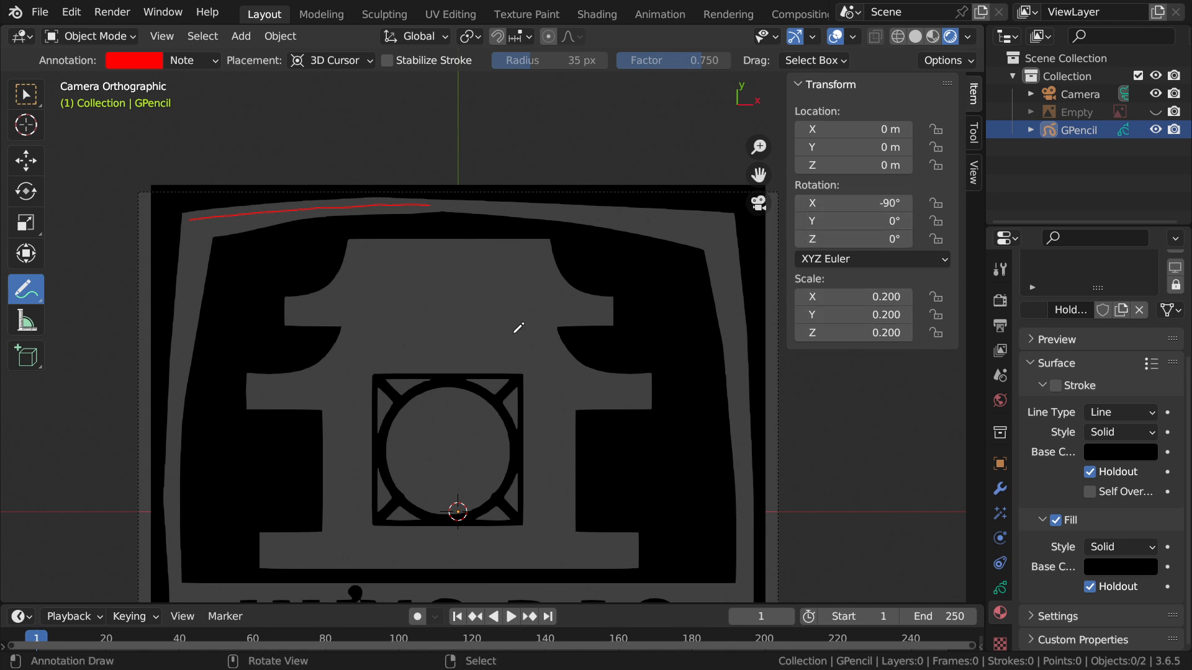
key(ctrl+Tab)
key(ctrl+a)
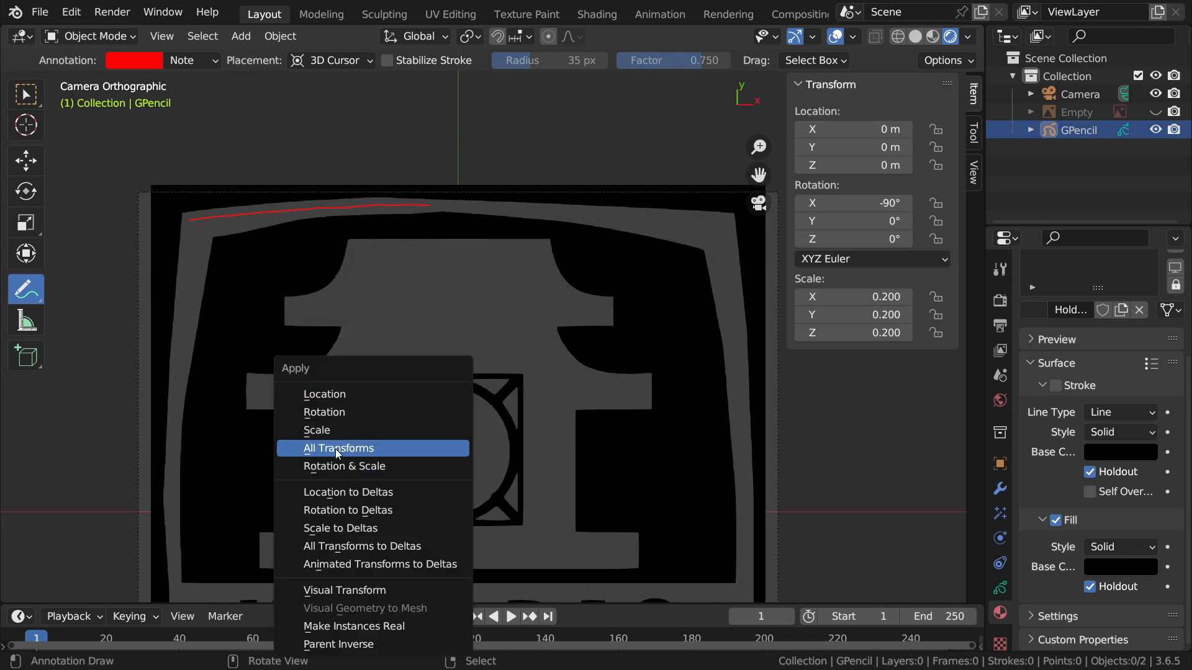
key(Escape)
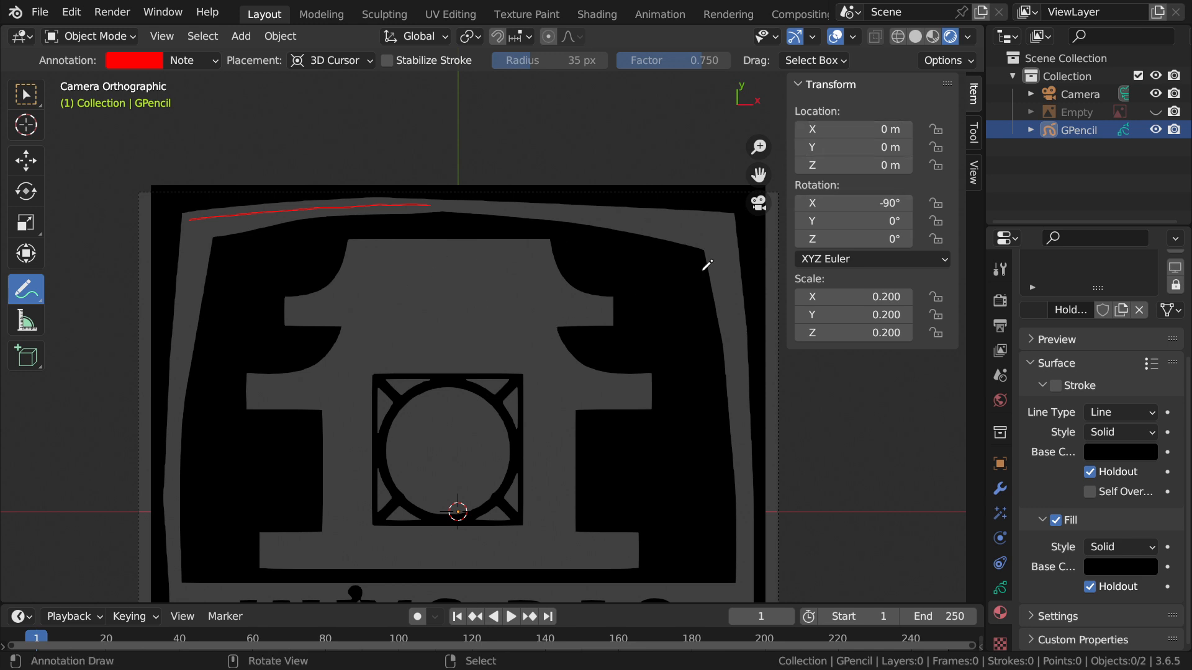
click(1084, 129)
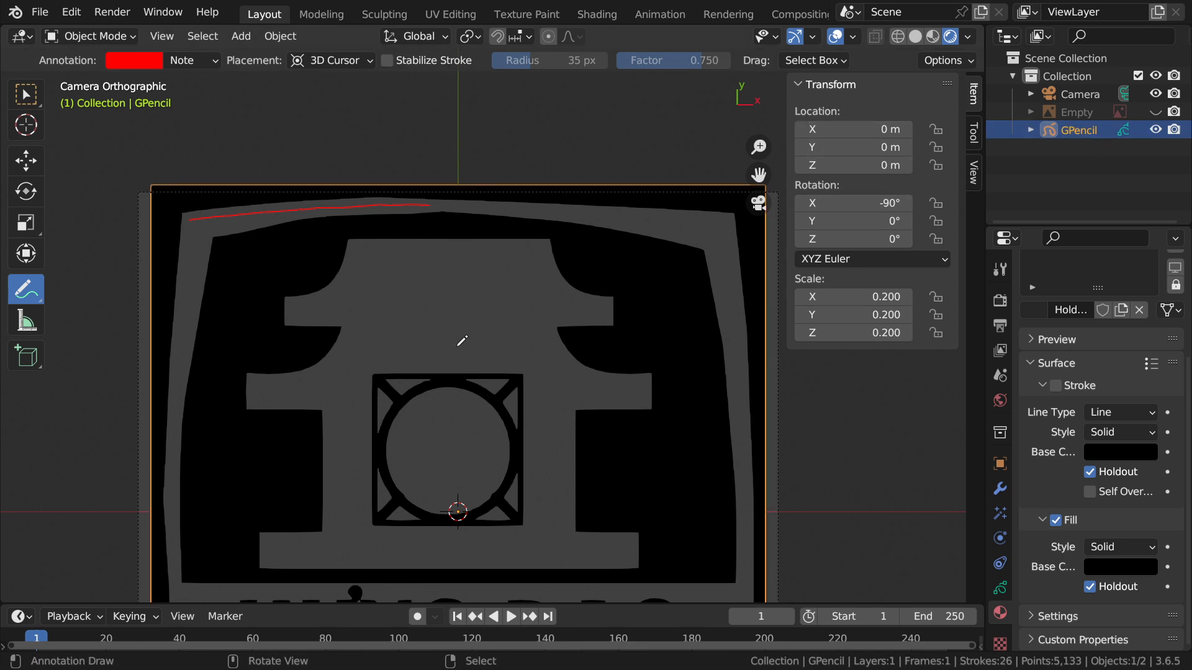
key(ctrl+a)
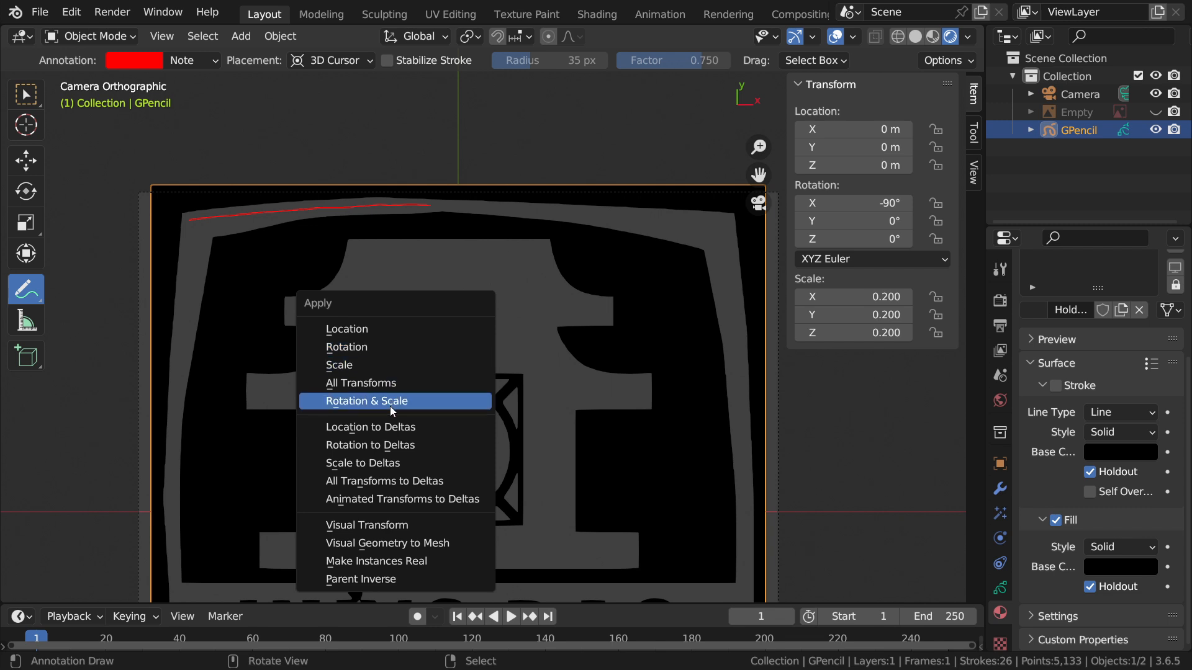
click(409, 402)
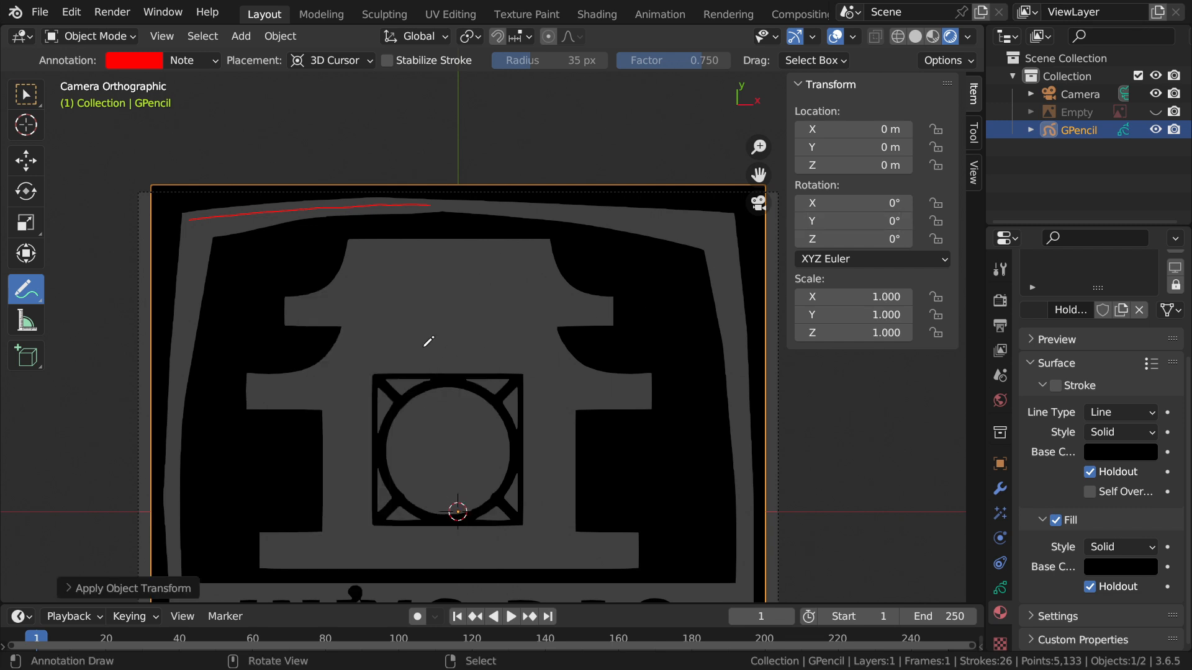
key(ctrl+a)
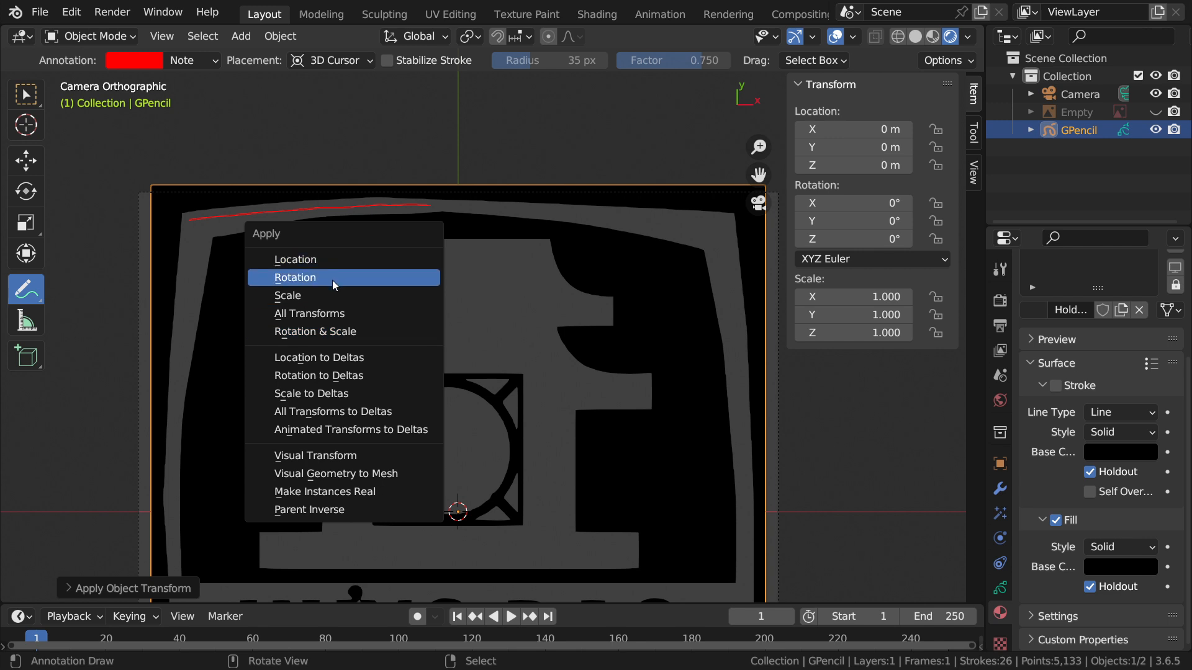
Step: Scale the Grease Pencil trace to 0.977 along Y so its upper edge meets the camera frame
ctrl+middle_drag(455, 410, 458, 351)
shift+middle_drag(528, 443, 522, 377)
shift+middle_drag(563, 430, 527, 393)
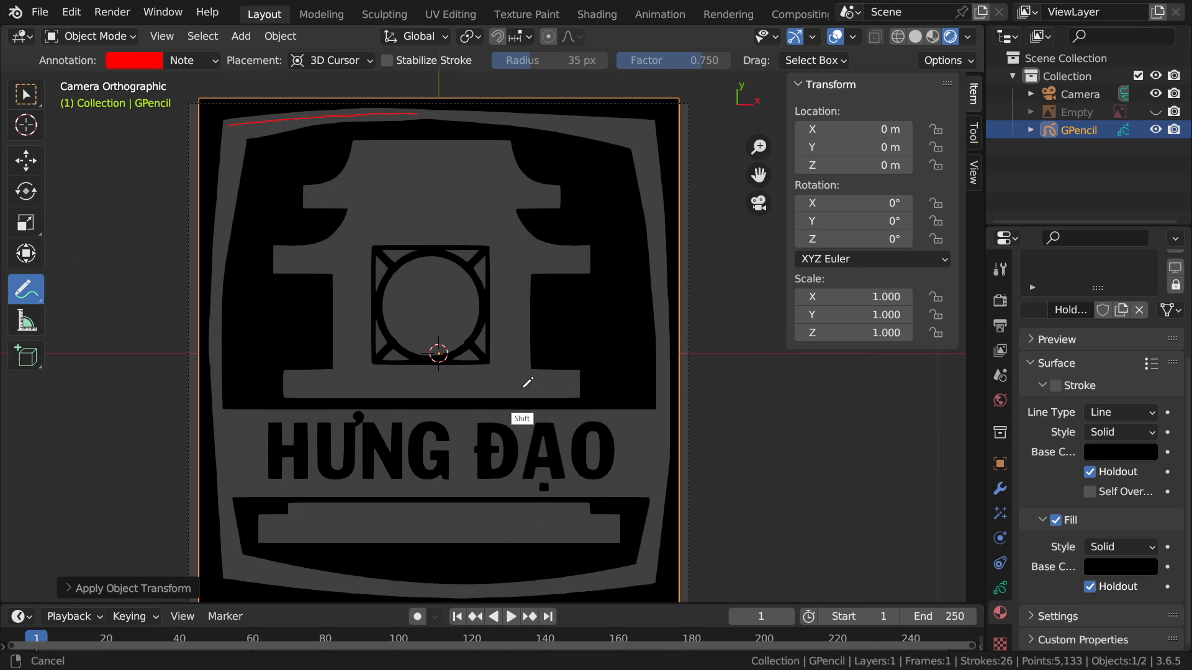
shift+middle_drag(645, 330, 660, 268)
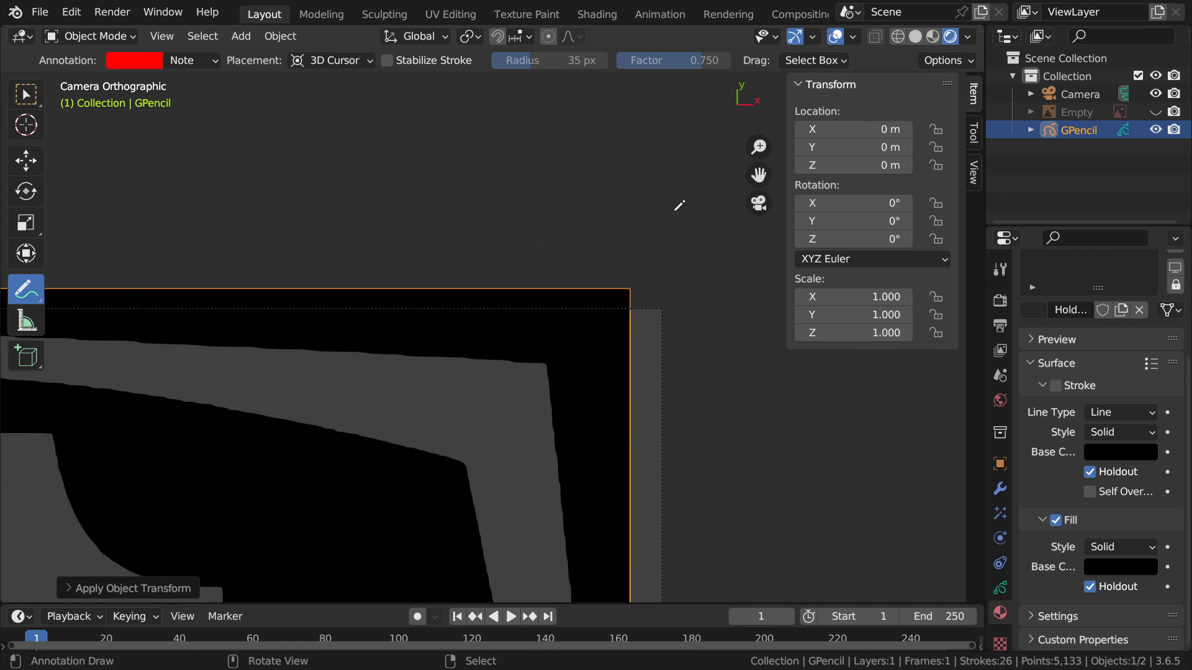
key(s)
key(y)
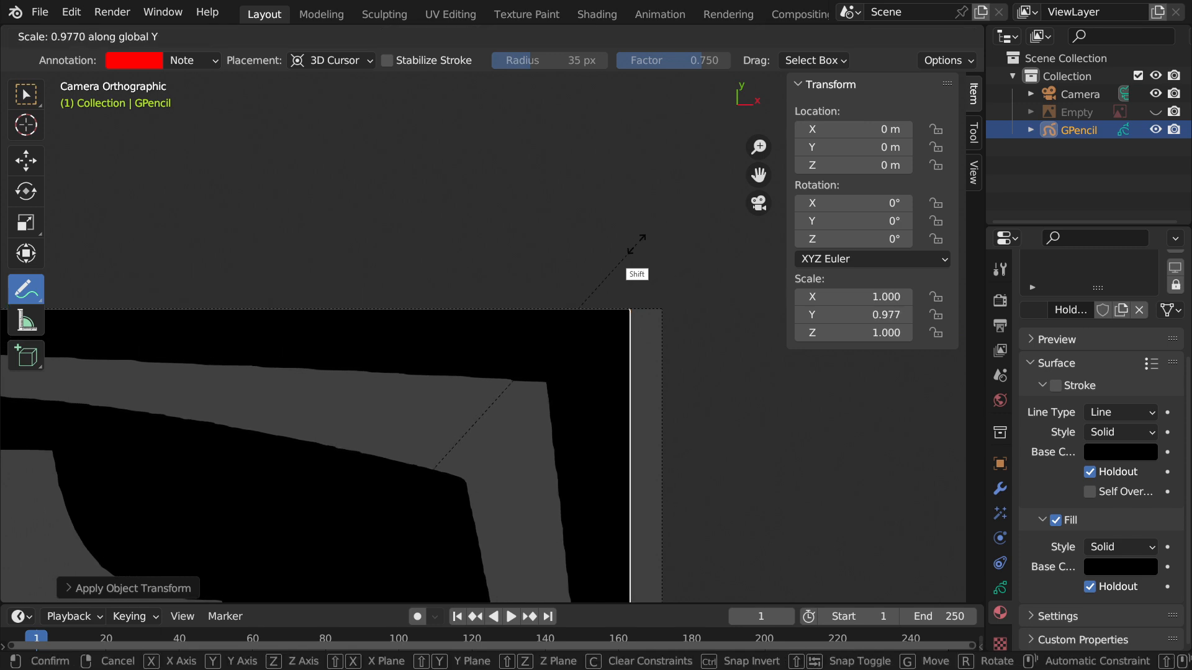
shift+click(637, 246)
Step: Examine the rescaled trace's border, lettering and base against the camera frame and the red annotation line
shift+middle_drag(256, 428, 667, 328)
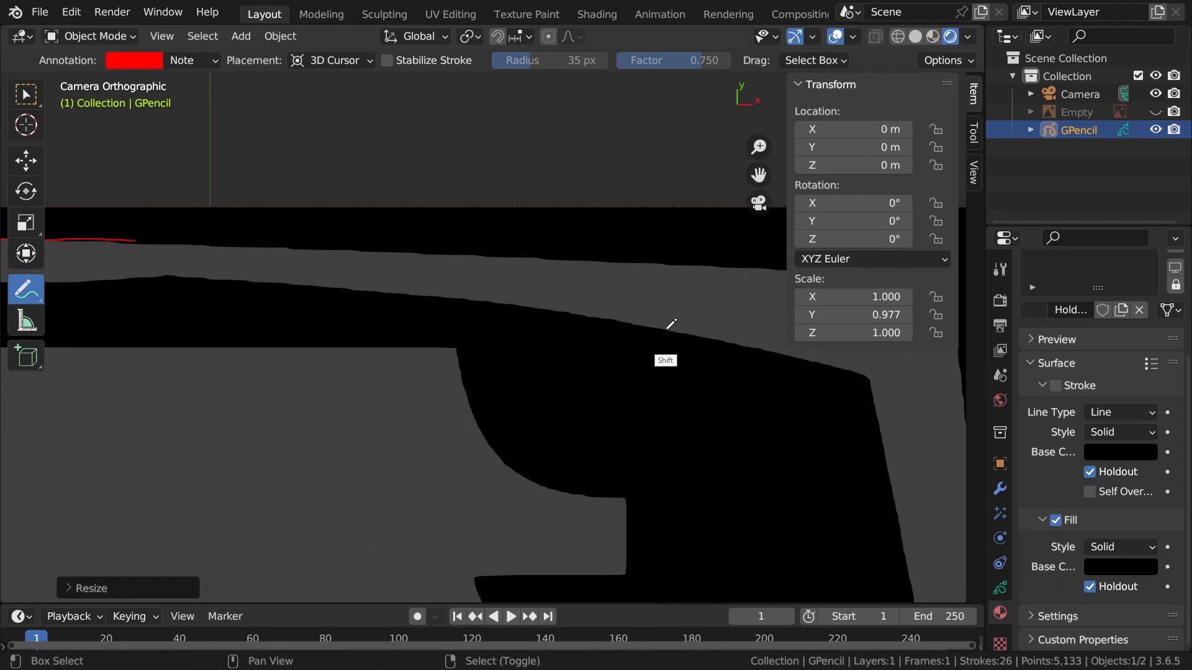
scroll(431, 302, down, 1)
shift+middle_drag(345, 328, 635, 345)
shift+middle_drag(157, 282, 338, 300)
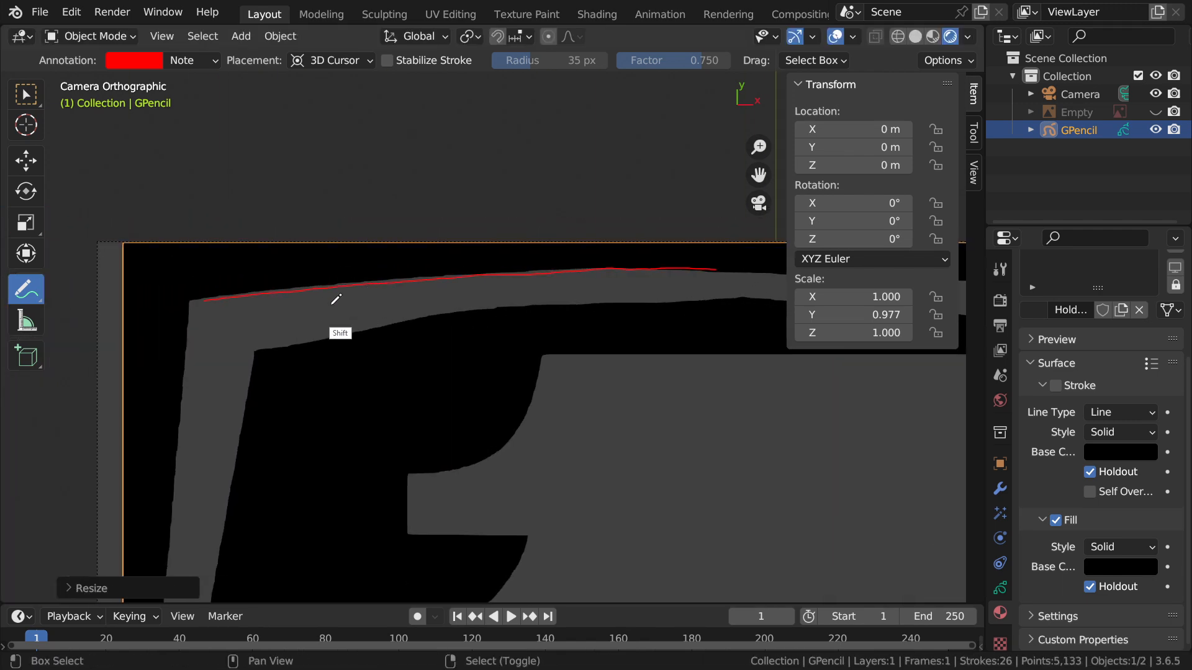
ctrl+middle_drag(534, 330, 577, 489)
shift+middle_drag(579, 588, 495, 359)
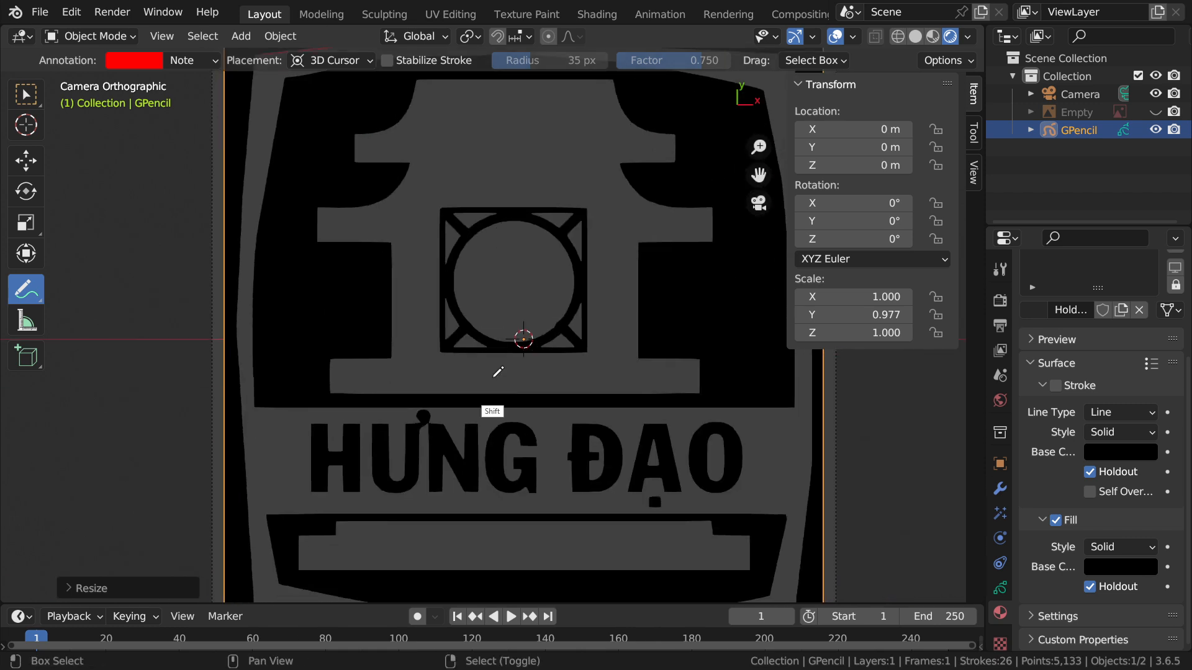
shift+middle_drag(532, 440, 492, 277)
shift+middle_drag(771, 476, 593, 429)
mouse_move(559, 371)
shift+middle_down()
mouse_move(646, 441)
mouse_move(620, 447)
mouse_move(571, 428)
shift+middle_up()
mouse_move(544, 324)
shift+middle_down()
mouse_move(570, 417)
mouse_move(563, 455)
shift+middle_up()
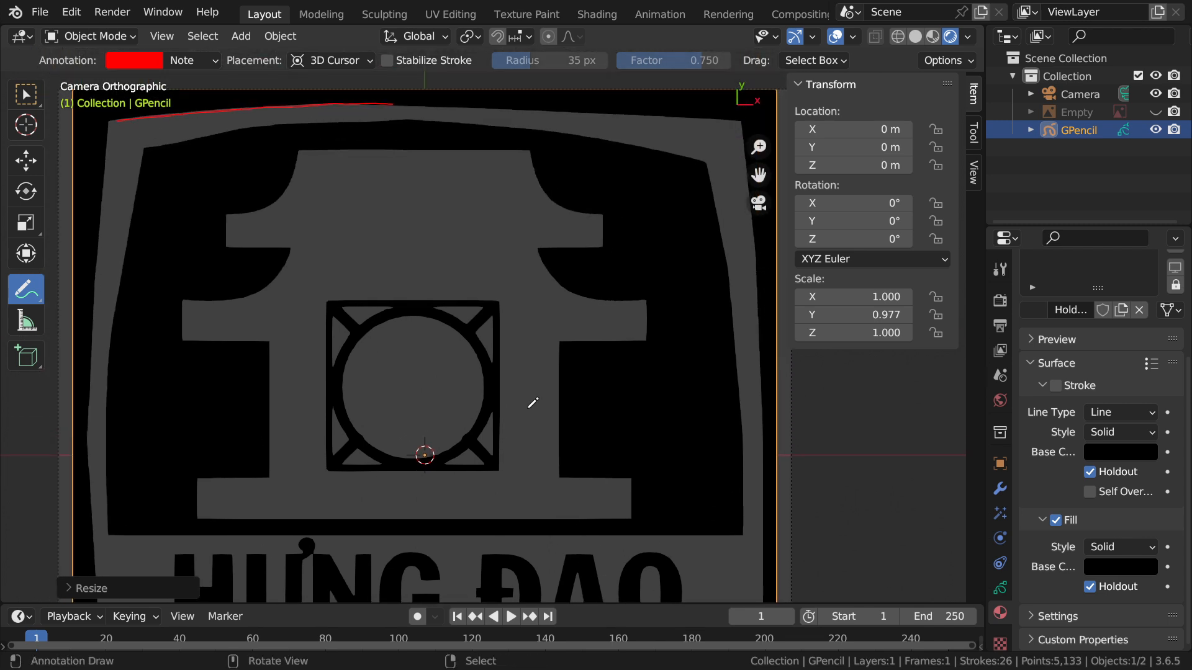
Step: Show the reference image again and compare it with the rescaled trace by toggling the trace's visibility, leaving both shown
click(1156, 113)
click(1156, 130)
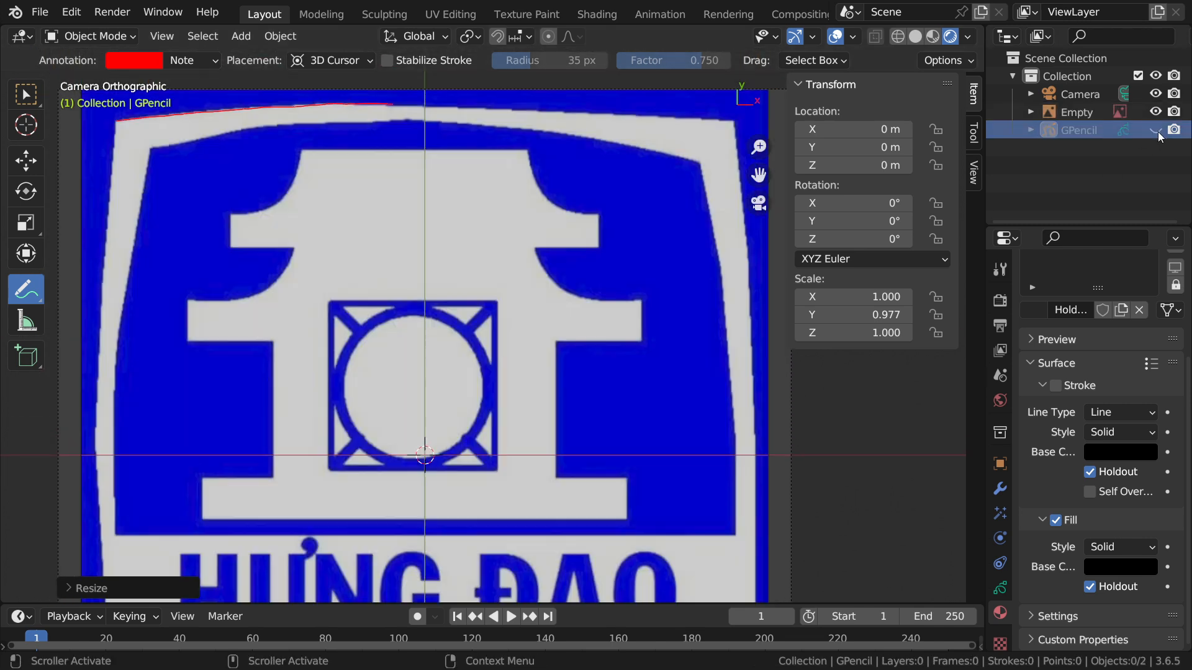
click(1156, 130)
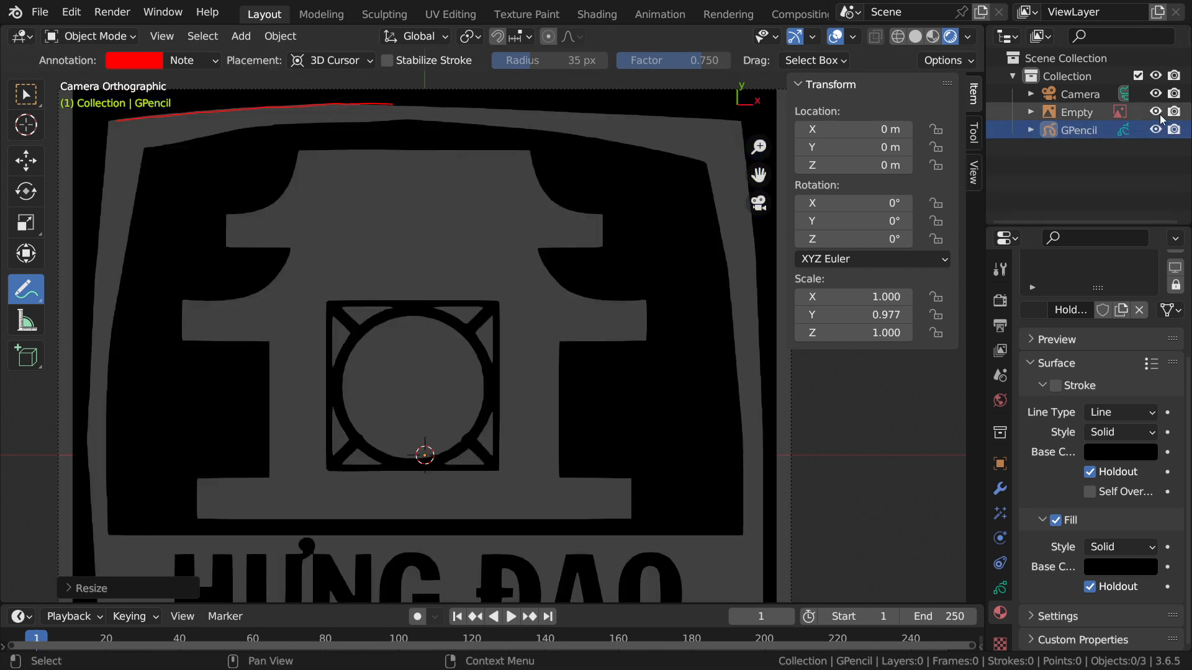
click(1157, 130)
click(1156, 131)
click(1156, 112)
click(1156, 130)
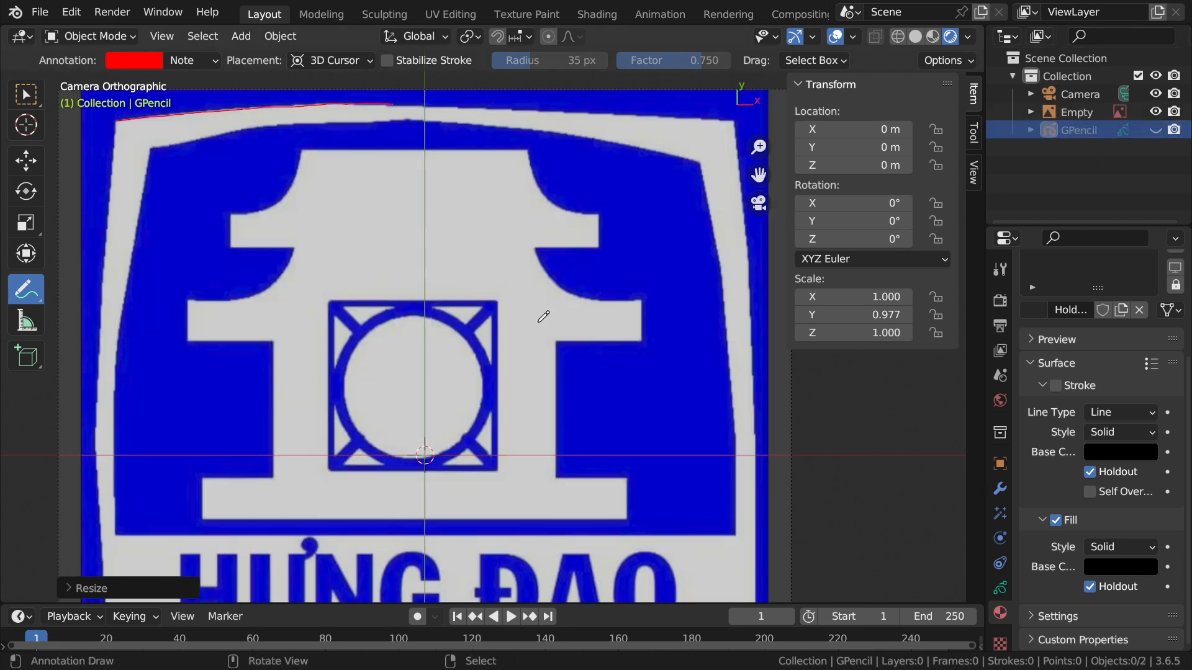
scroll(522, 304, down, 1)
click(1156, 130)
scroll(487, 348, down, 2)
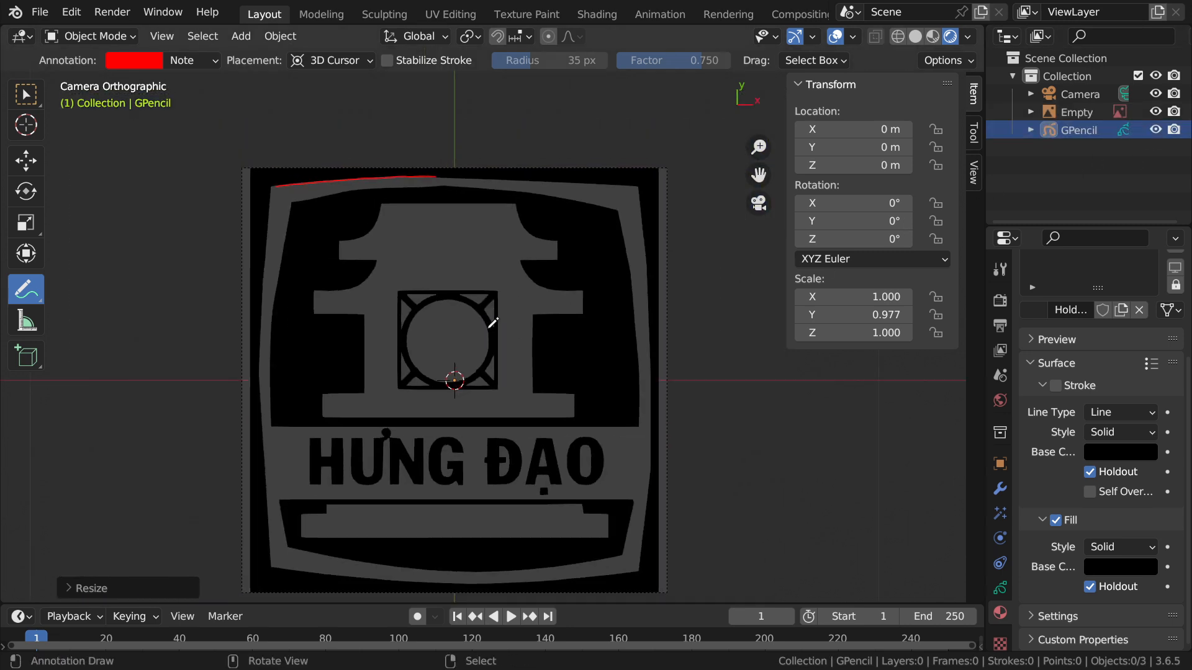
Step: Switch to the 3D Cursor tool and select the Grease Pencil trace in a low-angle perspective view
middle_drag(485, 404, 551, 310)
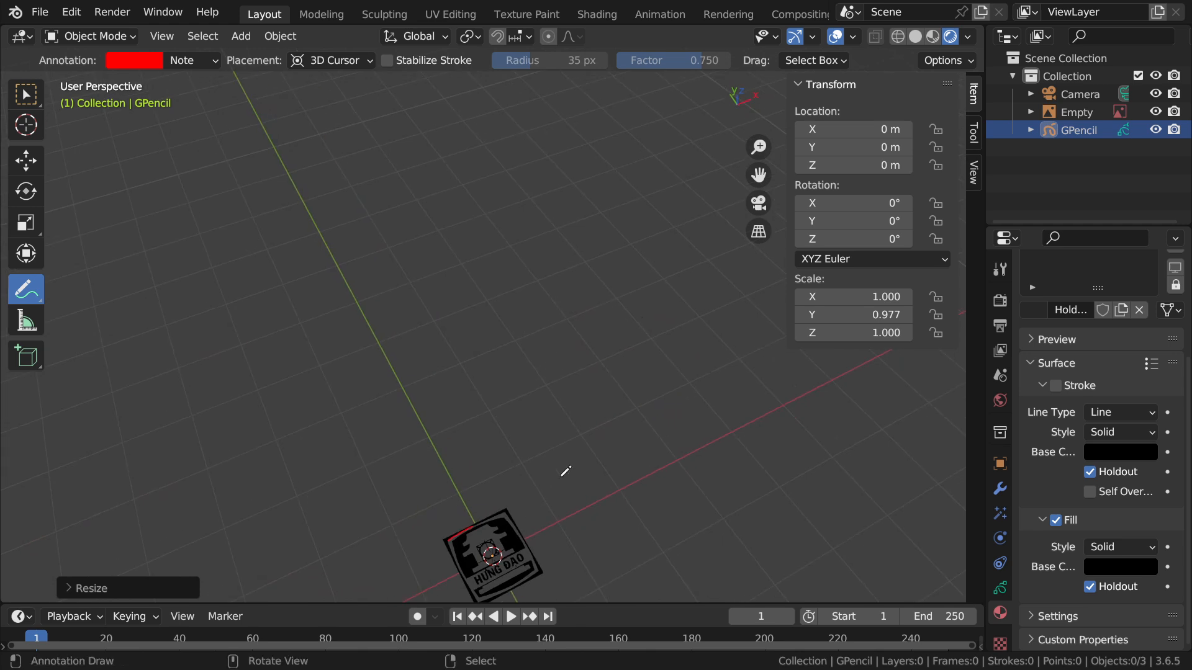
middle_drag(506, 535, 467, 372)
key(shift+space)
click(396, 276)
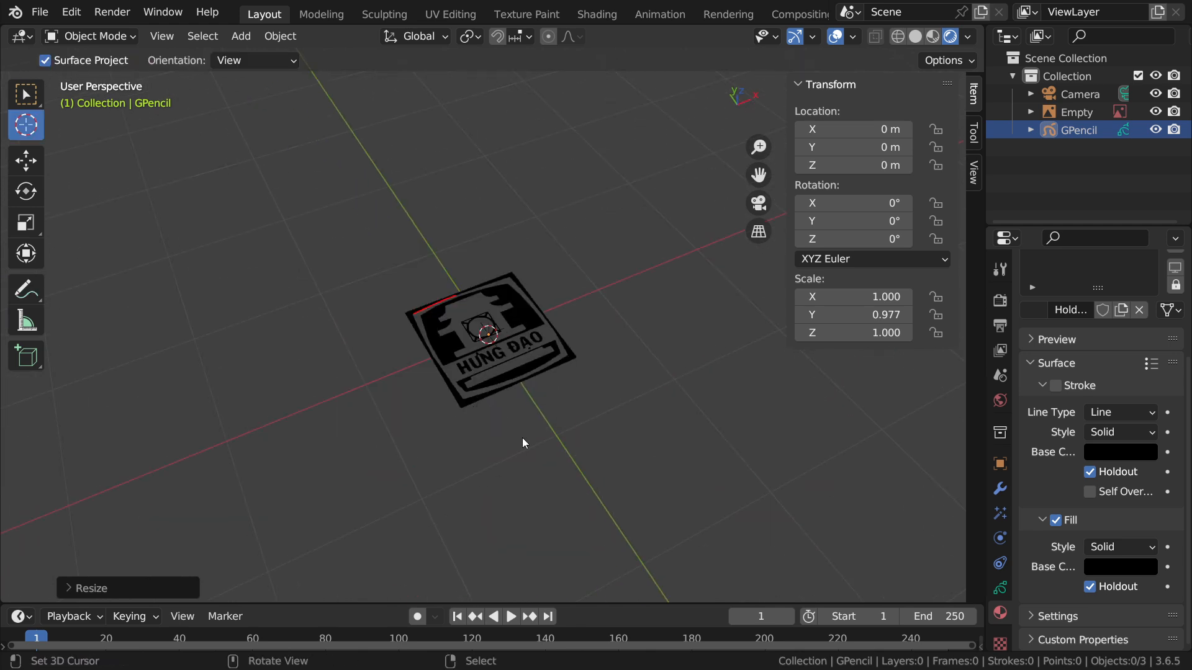
scroll(516, 273, up, 4)
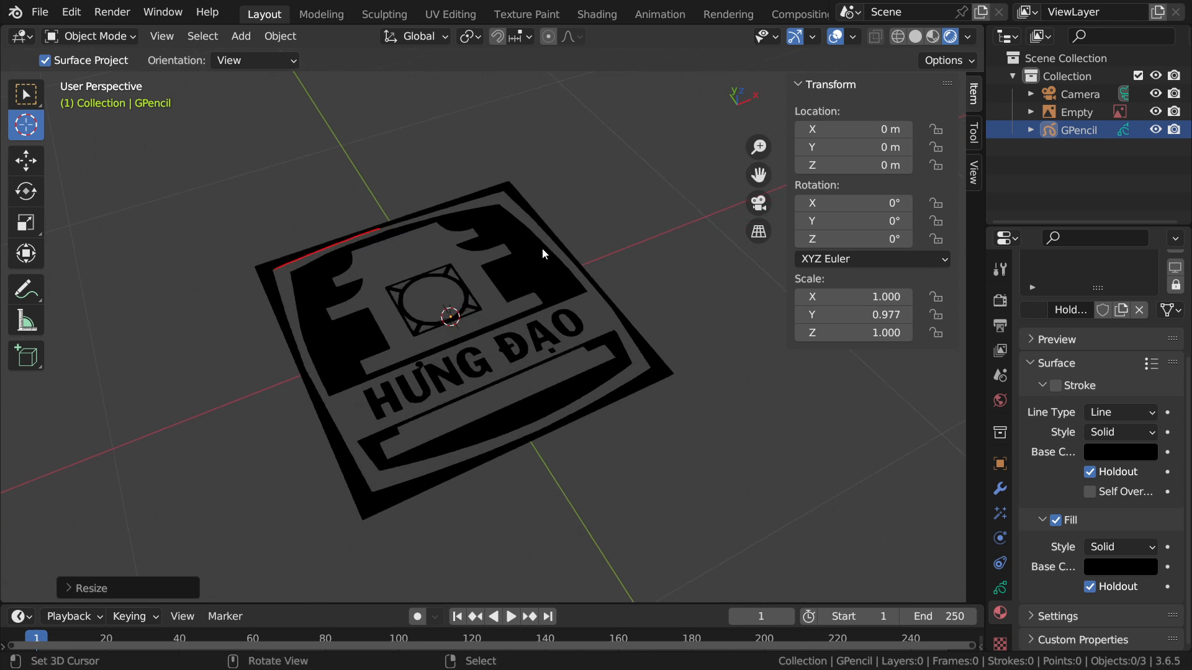
right_click(567, 287)
mouse_move(553, 385)
middle_down()
mouse_move(622, 267)
mouse_move(607, 321)
mouse_move(457, 397)
mouse_move(555, 375)
mouse_move(586, 345)
mouse_move(553, 369)
middle_up()
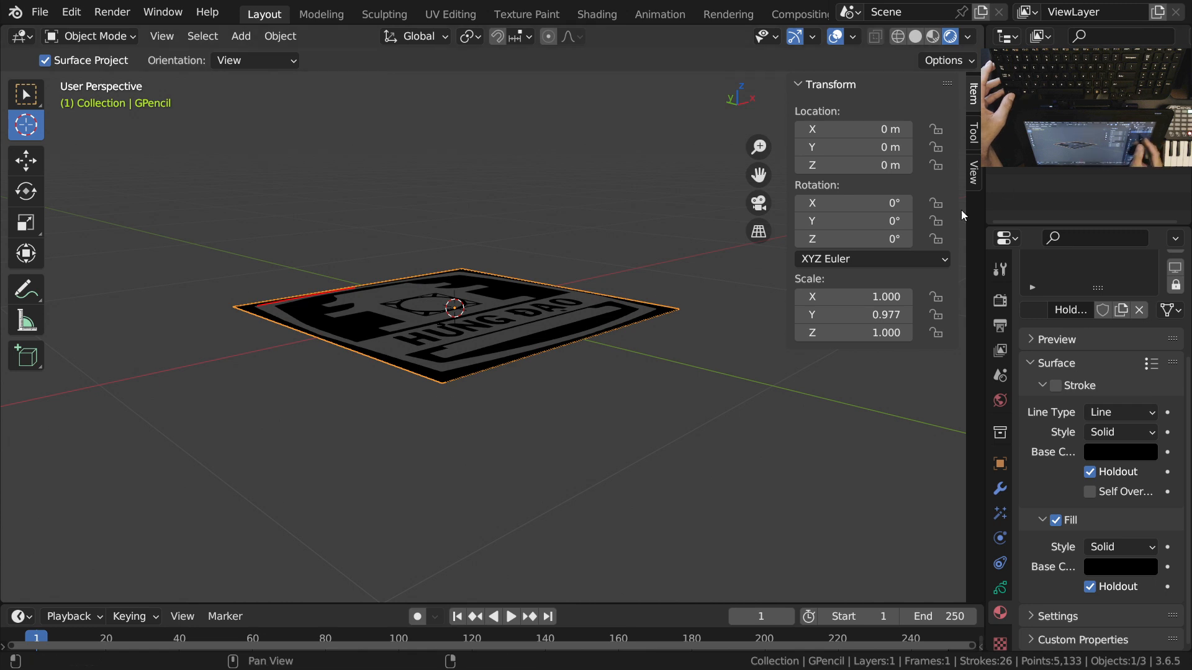
key(g)
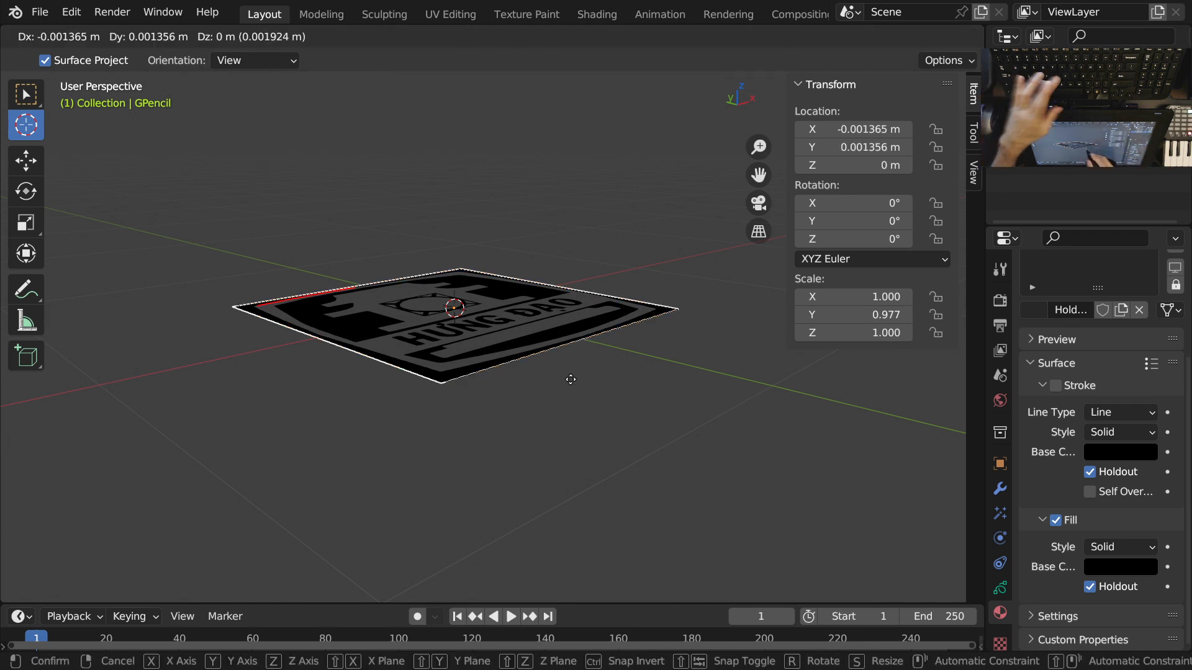
key(z)
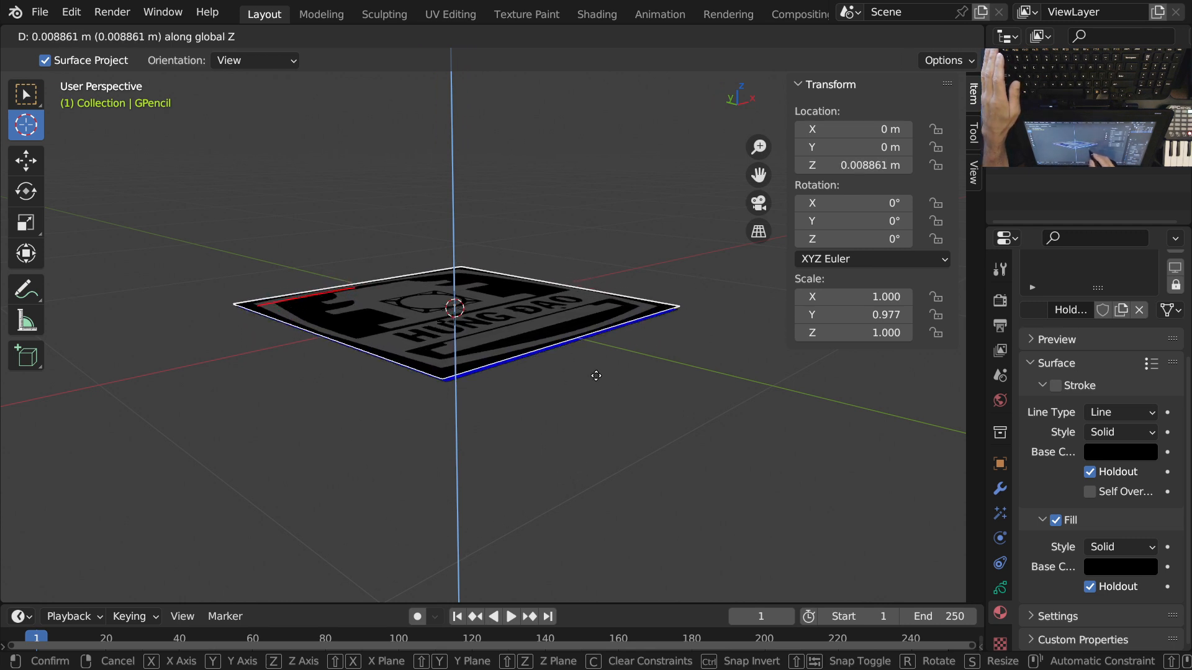
key(Escape)
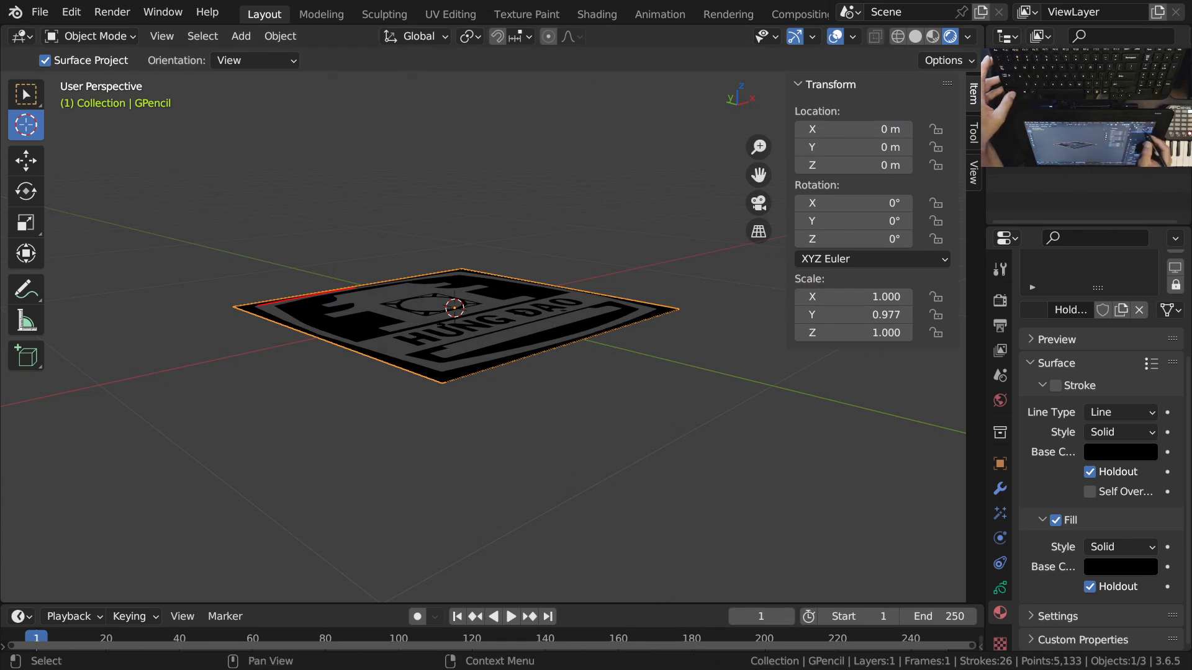
Step: Move the reference image empty -0.5 m along Z, below the trace, and return to the camera view
click(1055, 94)
key(g)
key(z)
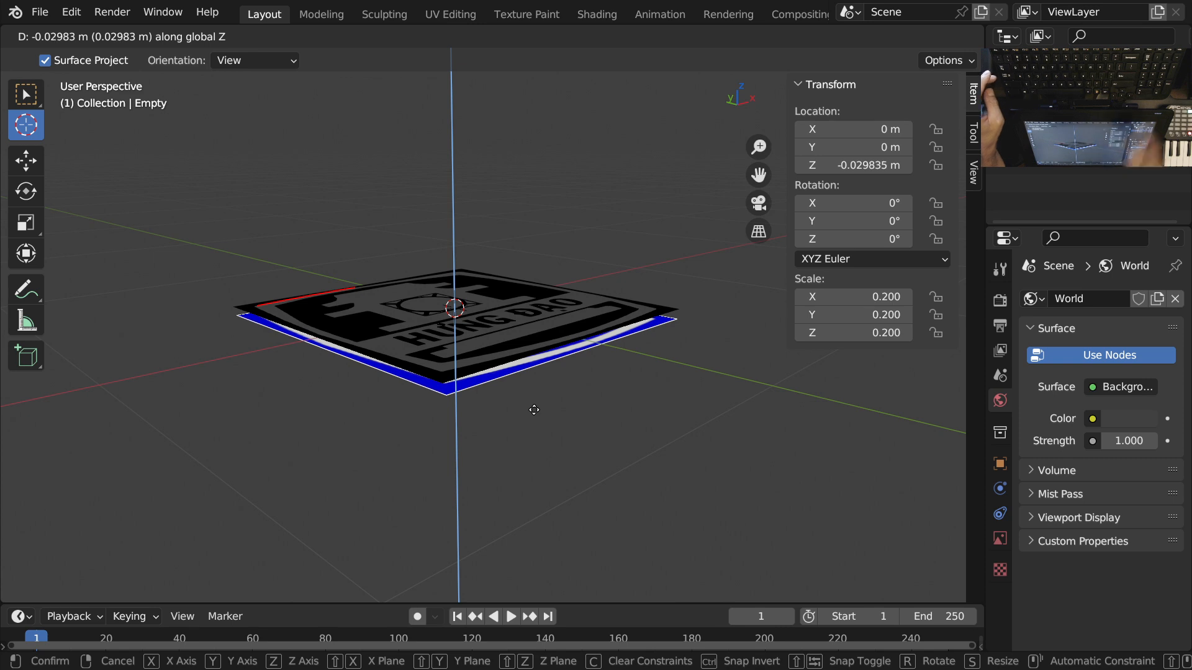
text(-0.5)
key(Return)
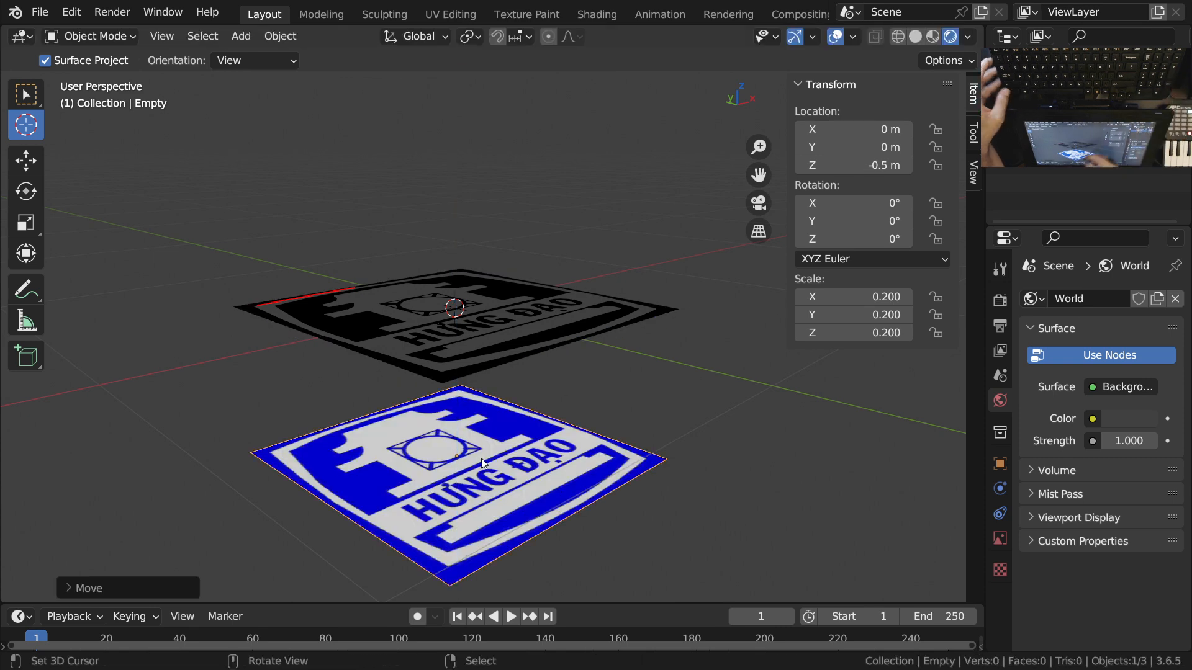
ctrl+middle_drag(497, 420, 502, 427)
ctrl+middle_drag(508, 318, 515, 290)
shift+middle_drag(519, 300, 531, 402)
key(KP_0)
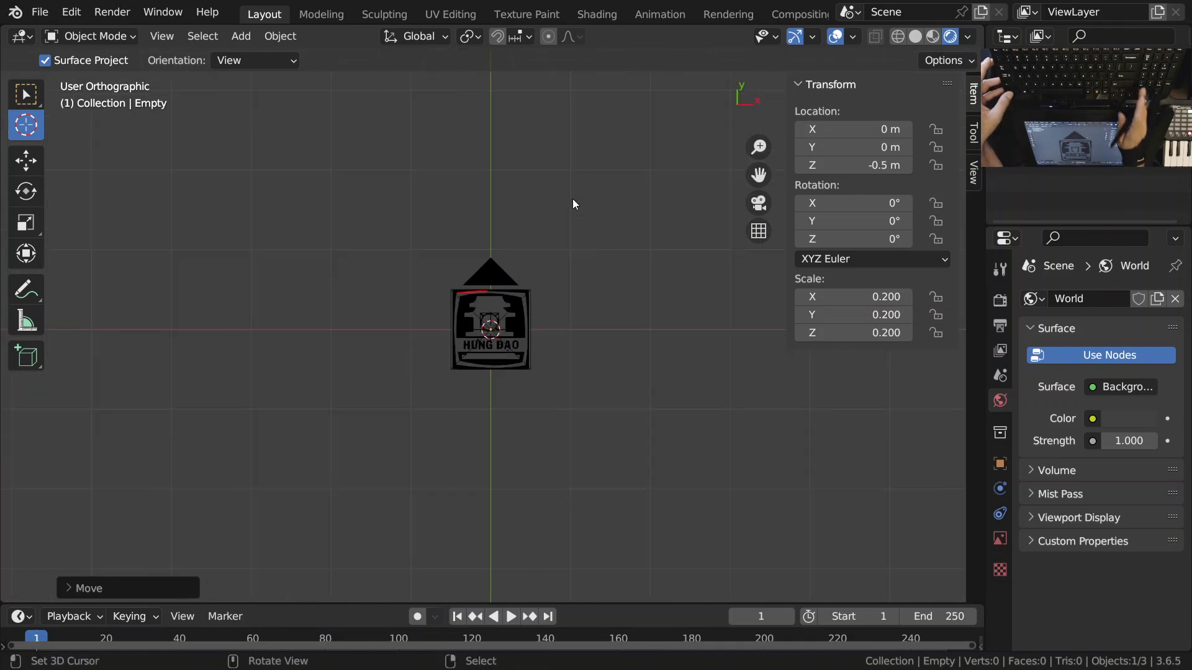
scroll(609, 355, up, 1)
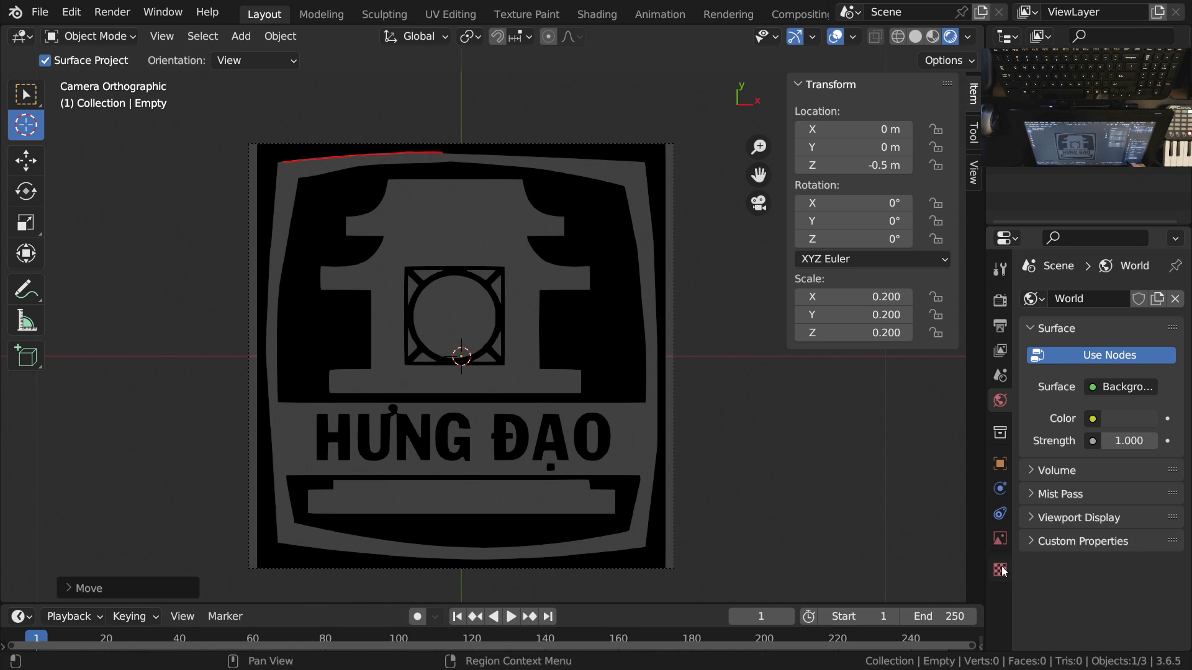
Step: Select the trace's Stroke material and hide the Grease Pencil object so the reference image can be seen
right_click(612, 332)
click(1078, 302)
scroll(1139, 437, down, 5)
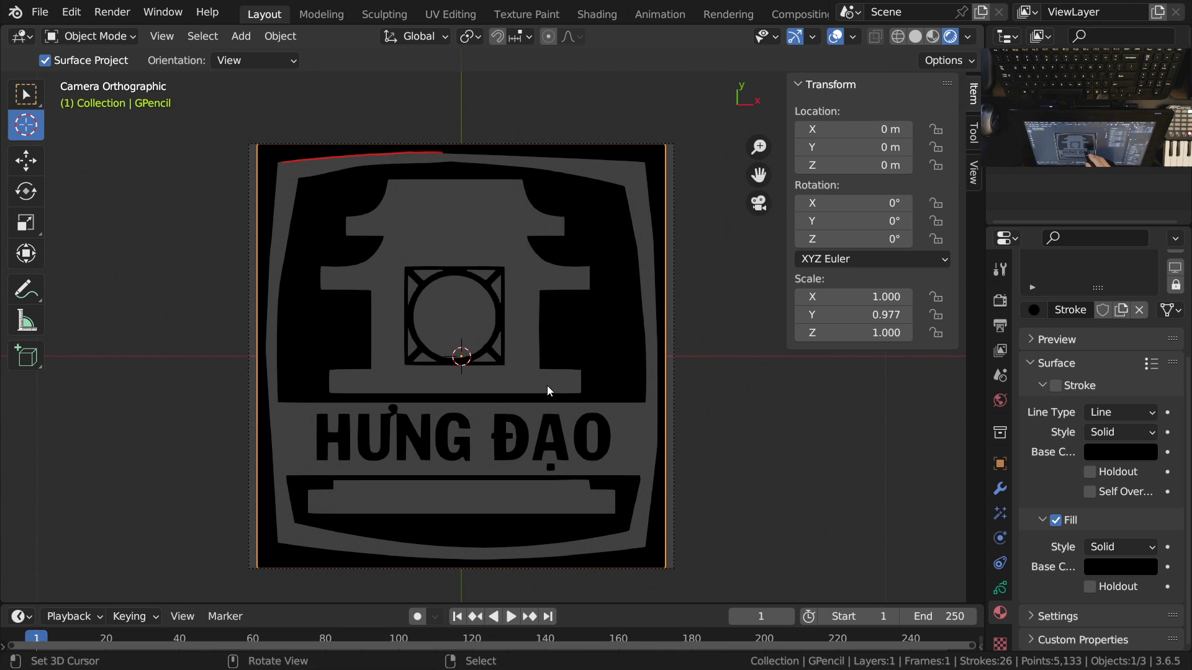
key(Delete)
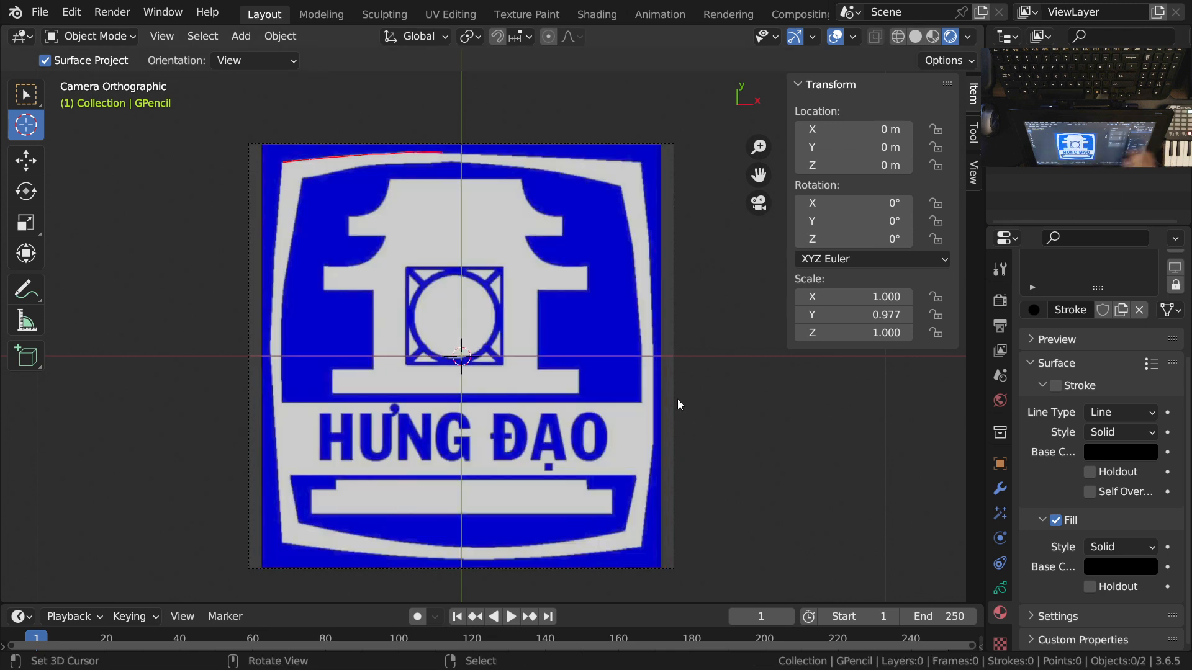
Step: Set the Stroke material's stroke base color to the logo's blue, sampled from the reference image
click(1129, 456)
click(1131, 372)
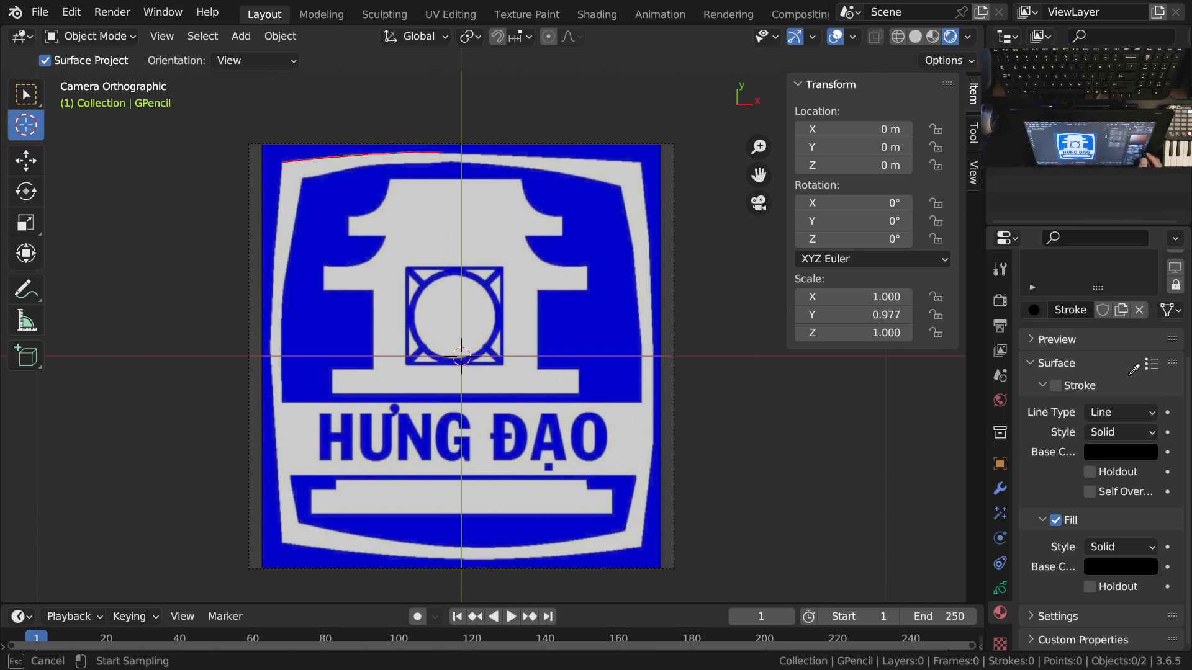
click(582, 317)
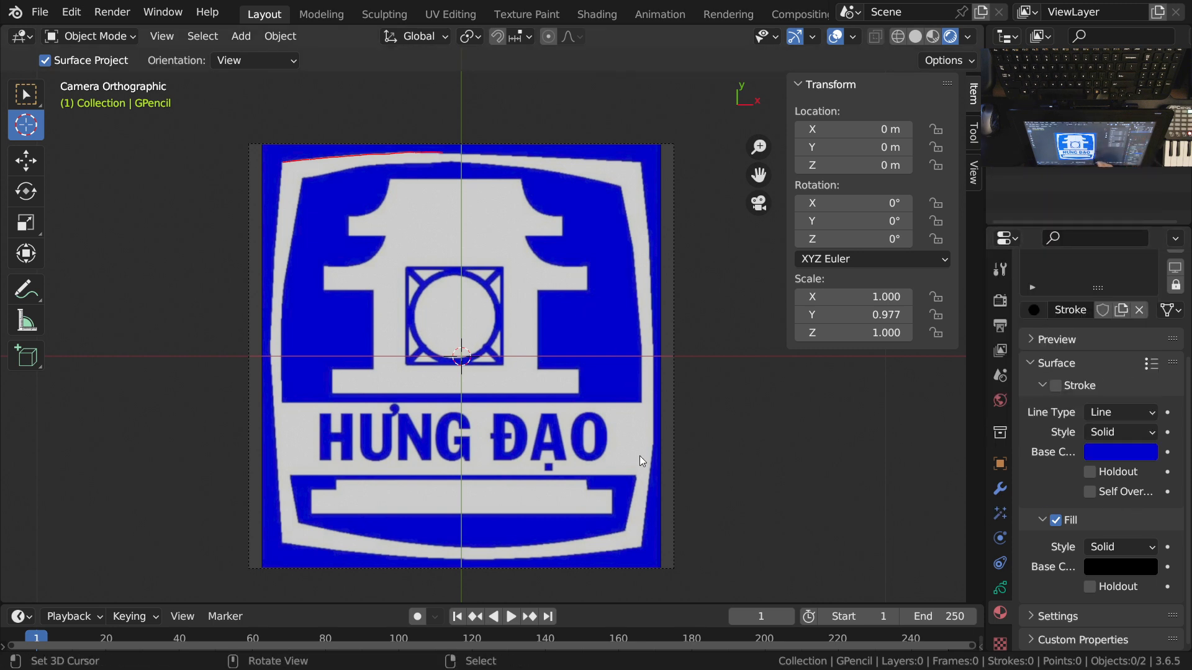
ctrl+middle_drag(483, 352, 483, 360)
shift+middle_drag(578, 433, 579, 446)
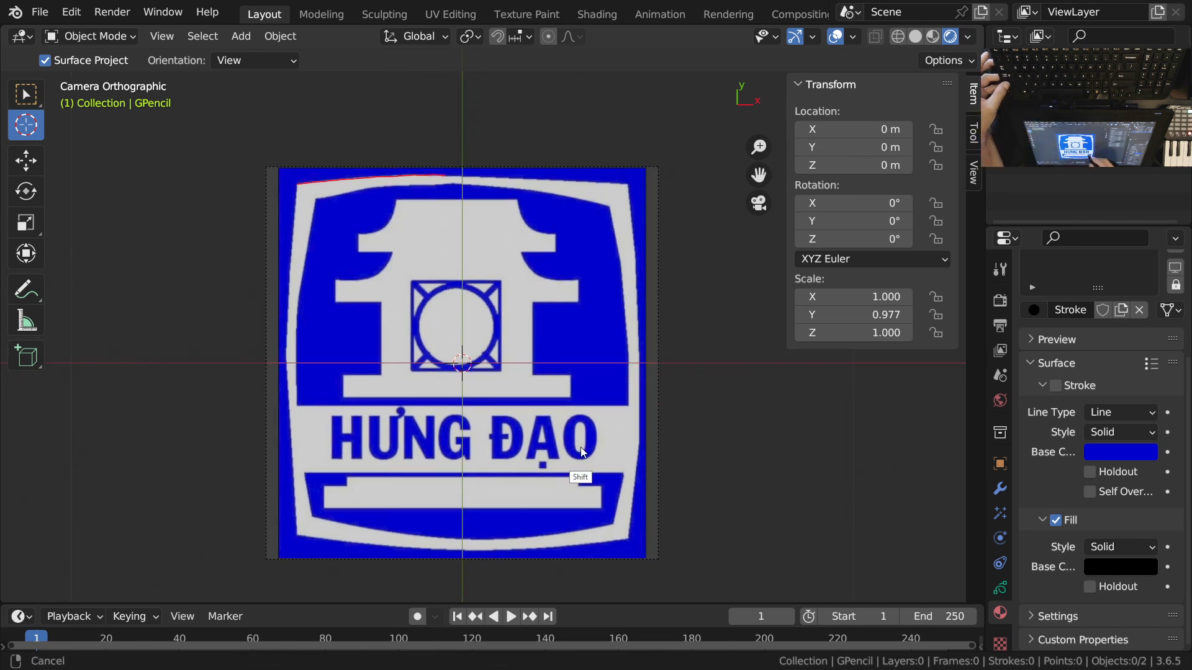
Step: Unhide the Grease Pencil object and set the Stroke material's fill base color to the blue sampled from its stroke base color
click(1159, 112)
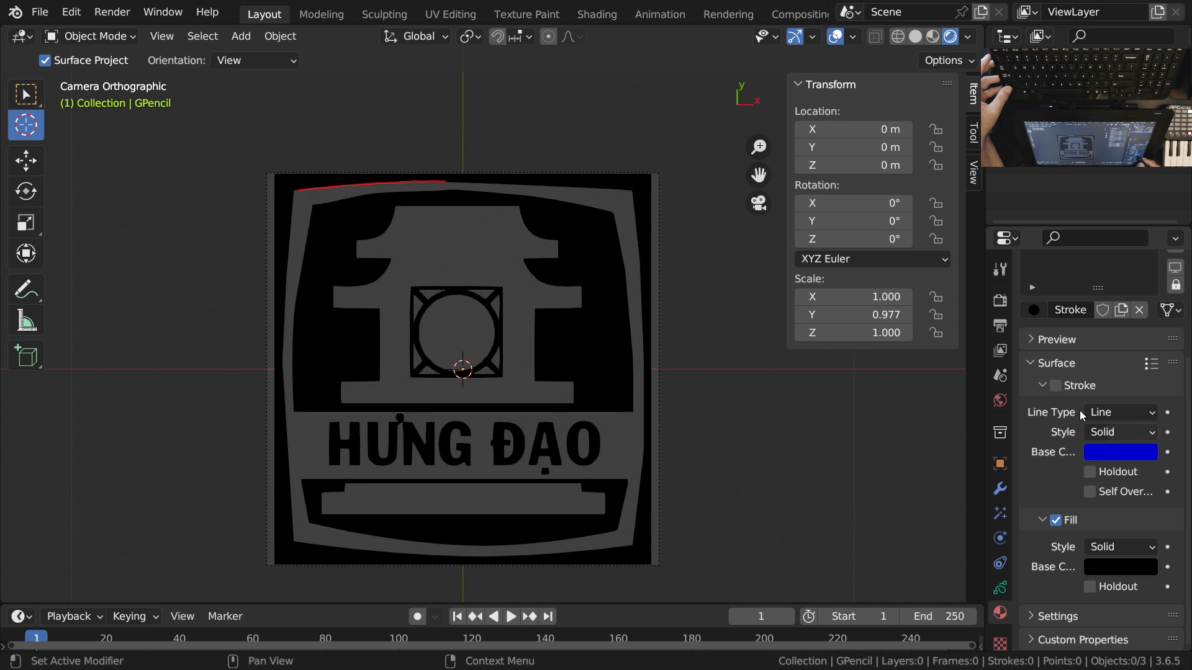
click(1120, 567)
key(e)
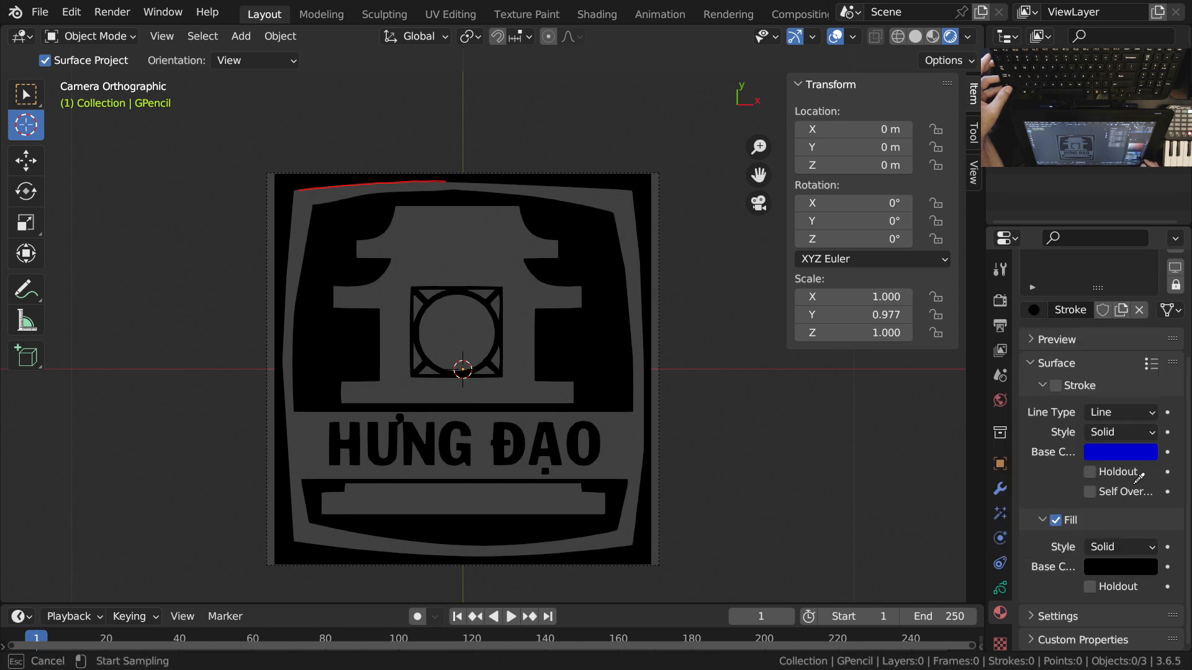
click(1115, 449)
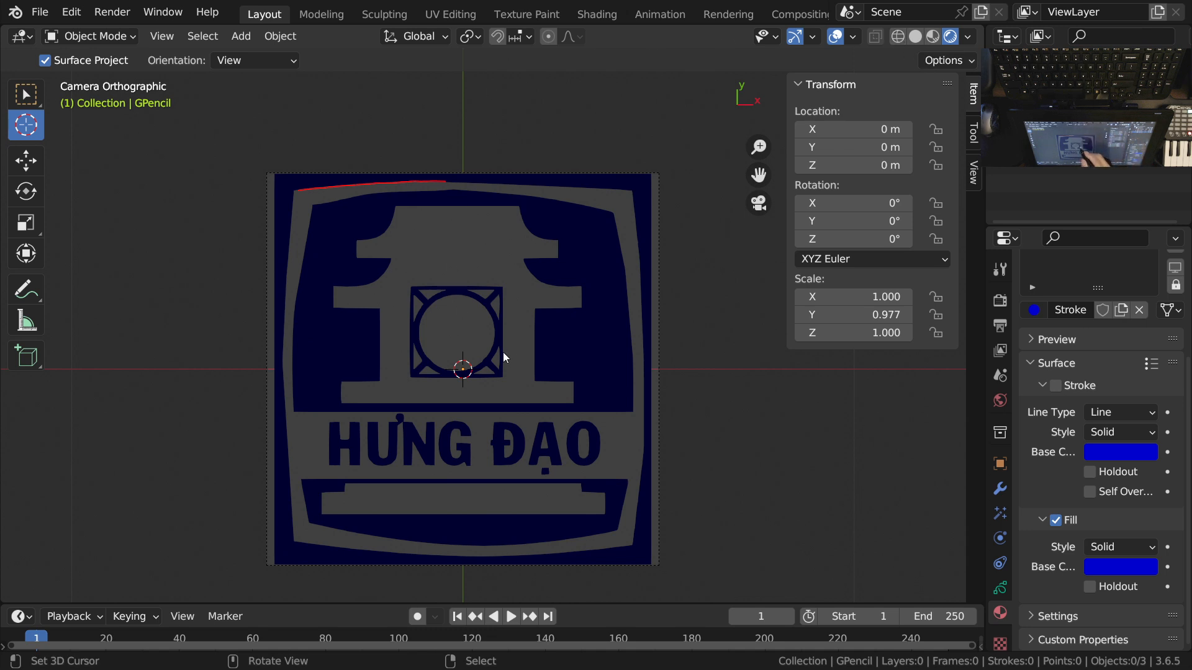
Step: Select the logo trace, enter Draw Mode and turn off Use Lights for its Trace layer
right_click(343, 272)
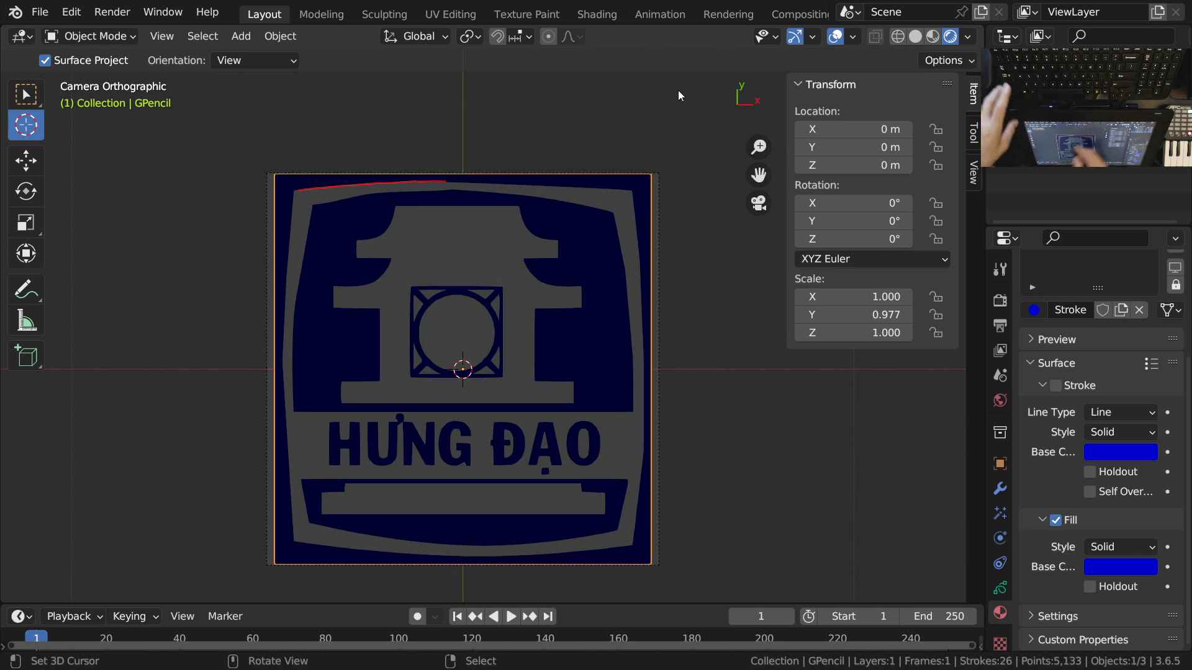
key(ctrl+Tab)
click(459, 192)
scroll(683, 60, down, 5)
click(912, 61)
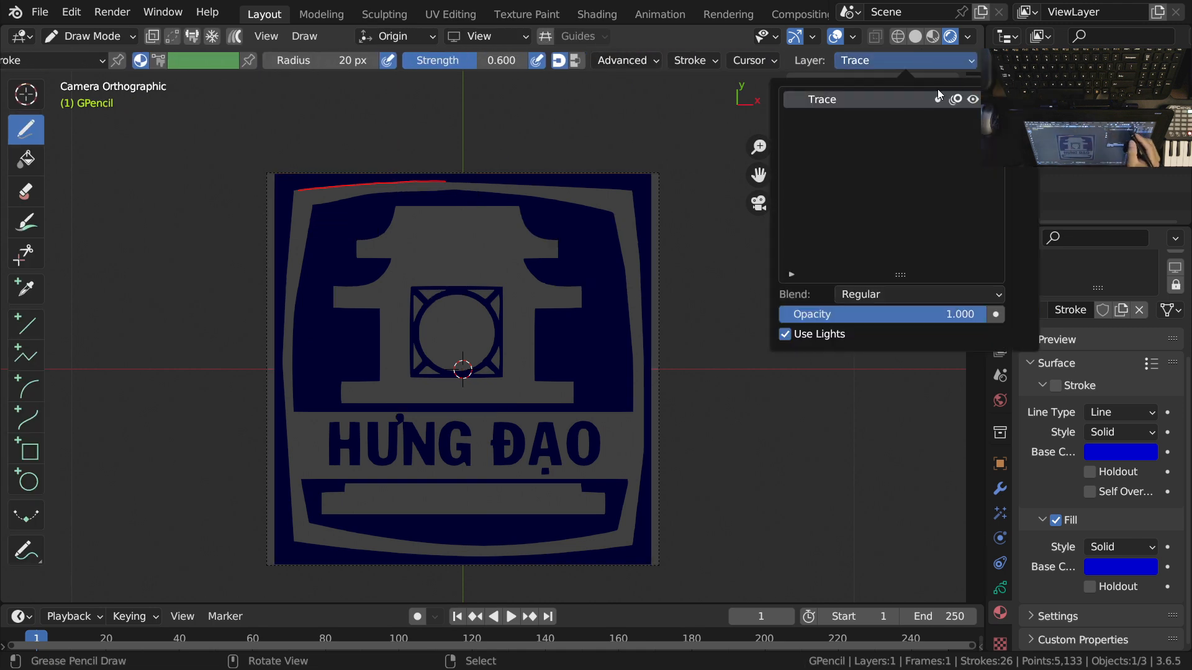
click(818, 337)
key(n)
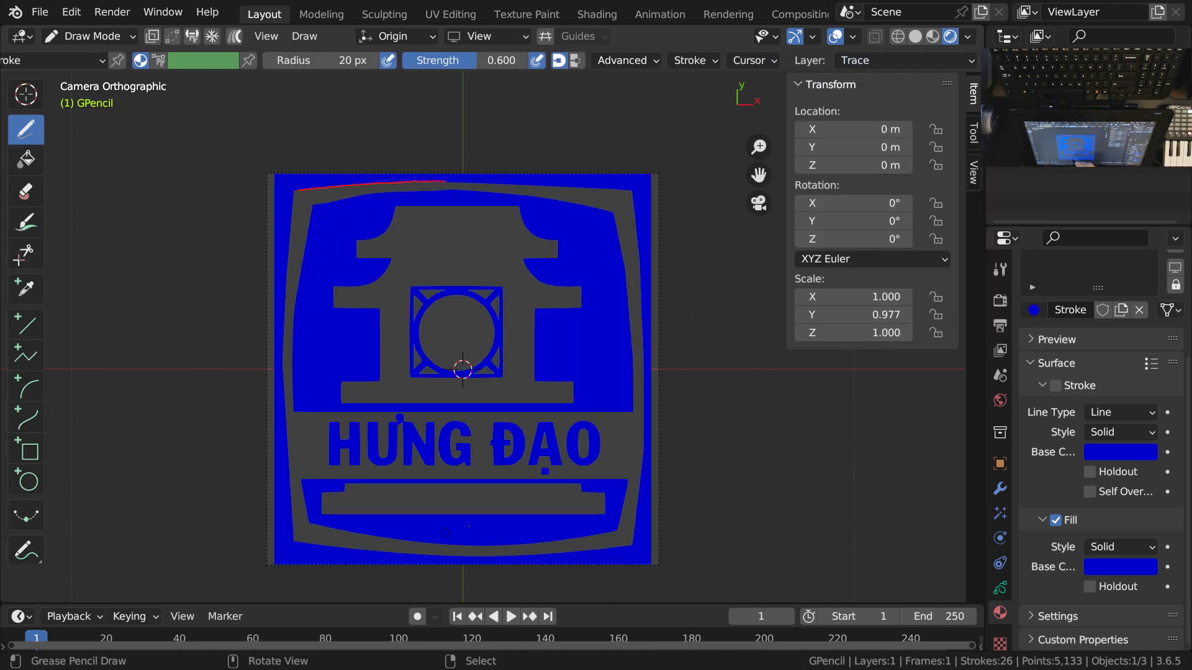
Step: Examine the edges of the blue trace up close, from the upper frame down to the lower frame
ctrl+middle_drag(606, 284, 635, 212)
shift+middle_drag(622, 245, 720, 303)
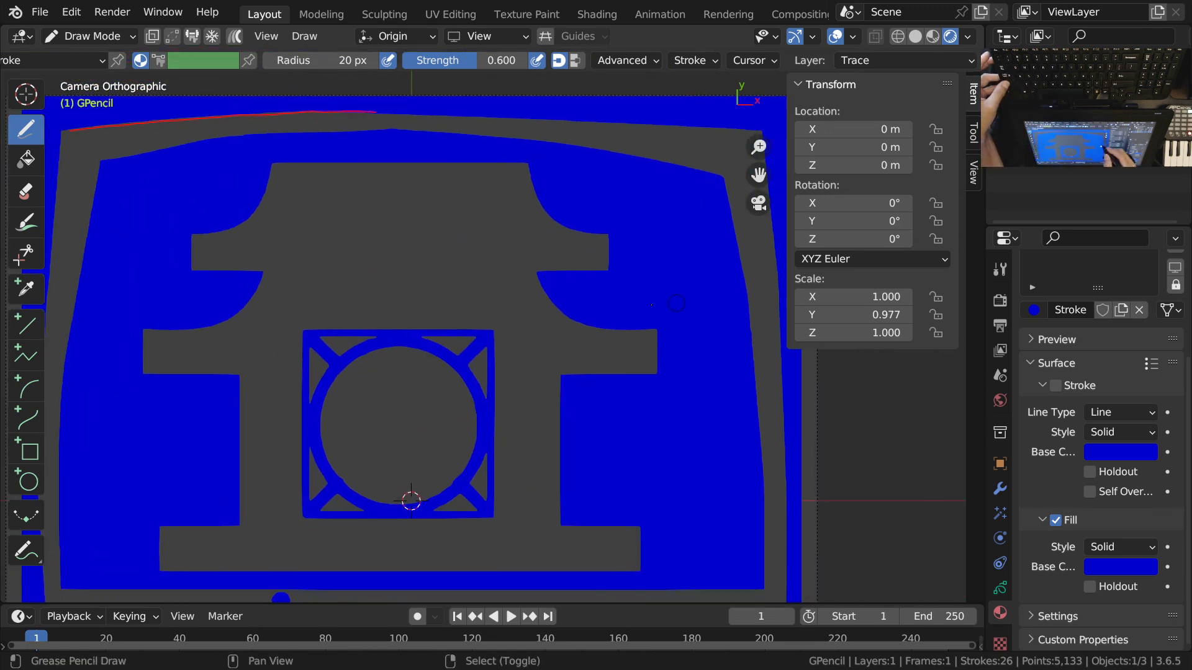
ctrl+middle_drag(580, 253, 566, 326)
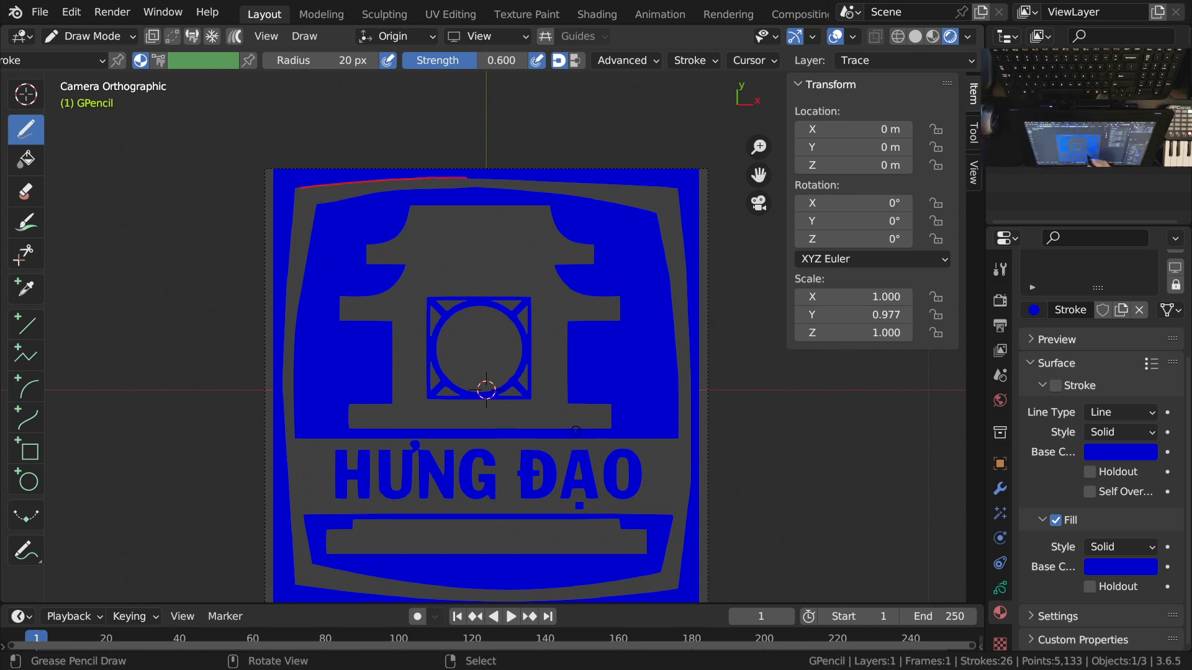
shift+middle_drag(704, 428, 632, 355)
scroll(624, 434, up, 2)
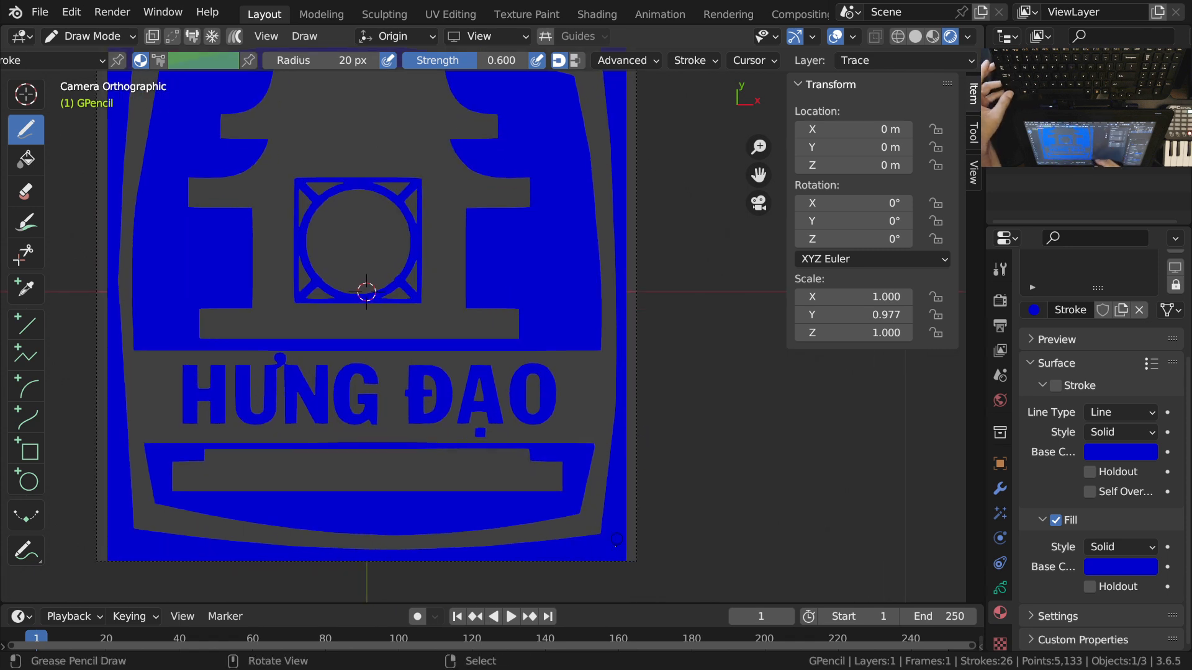
shift+middle_drag(366, 292, 383, 392)
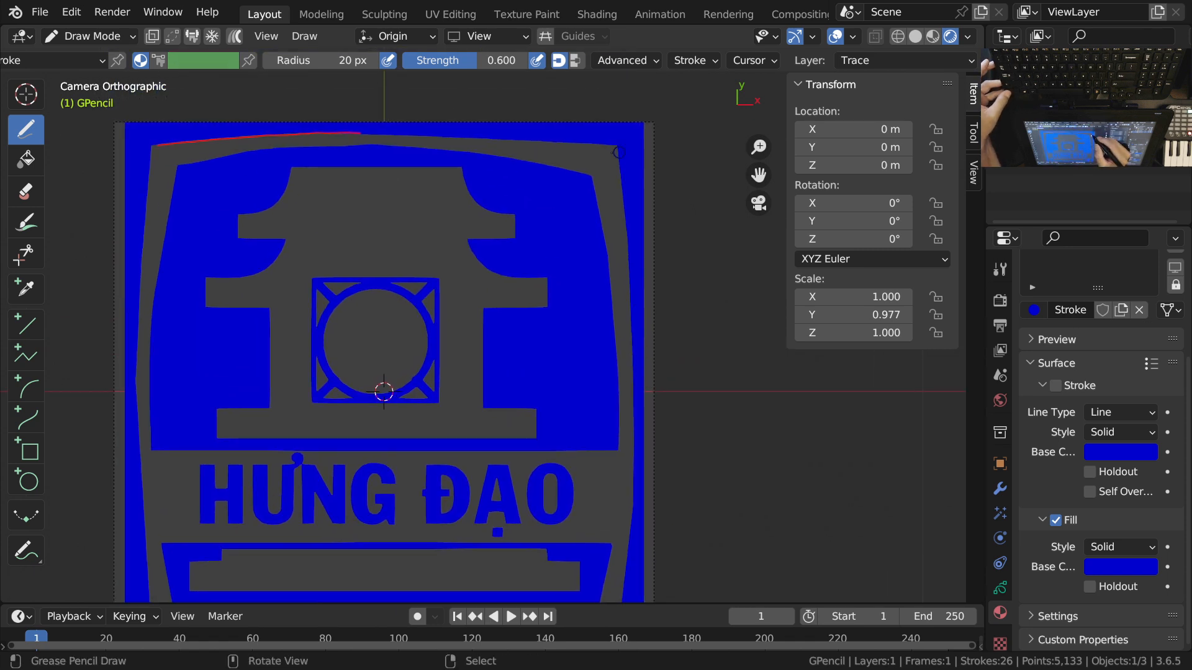
shift+middle_drag(540, 208, 566, 112)
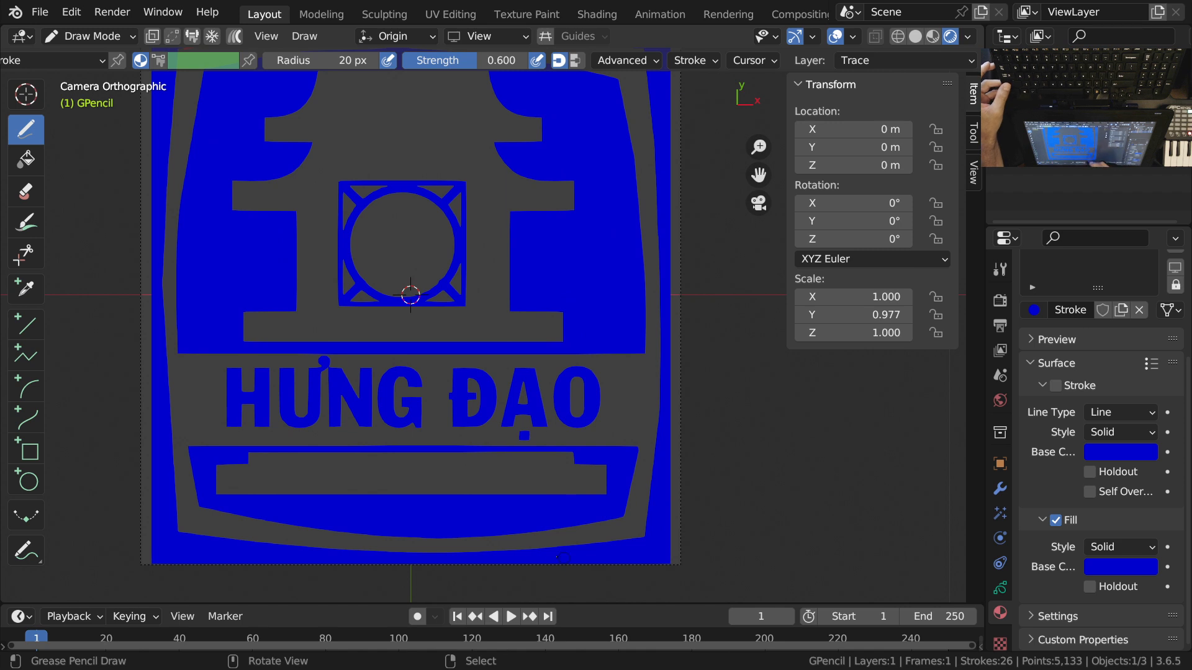
shift+middle_drag(648, 193, 671, 301)
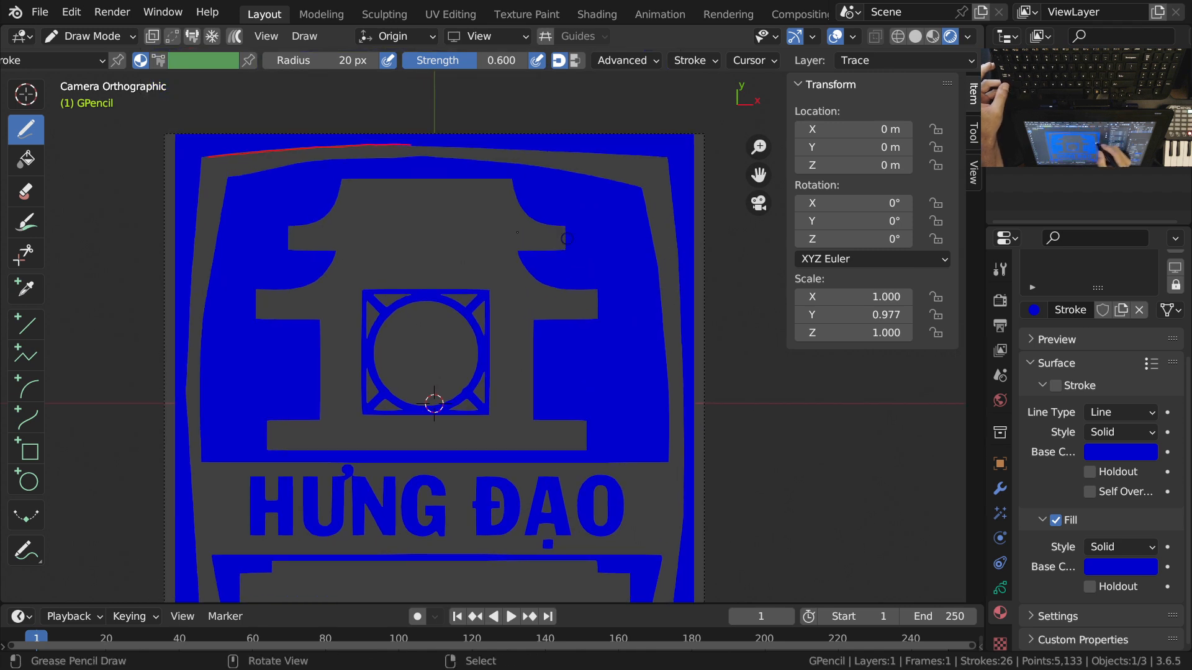
scroll(252, 254, down, 1)
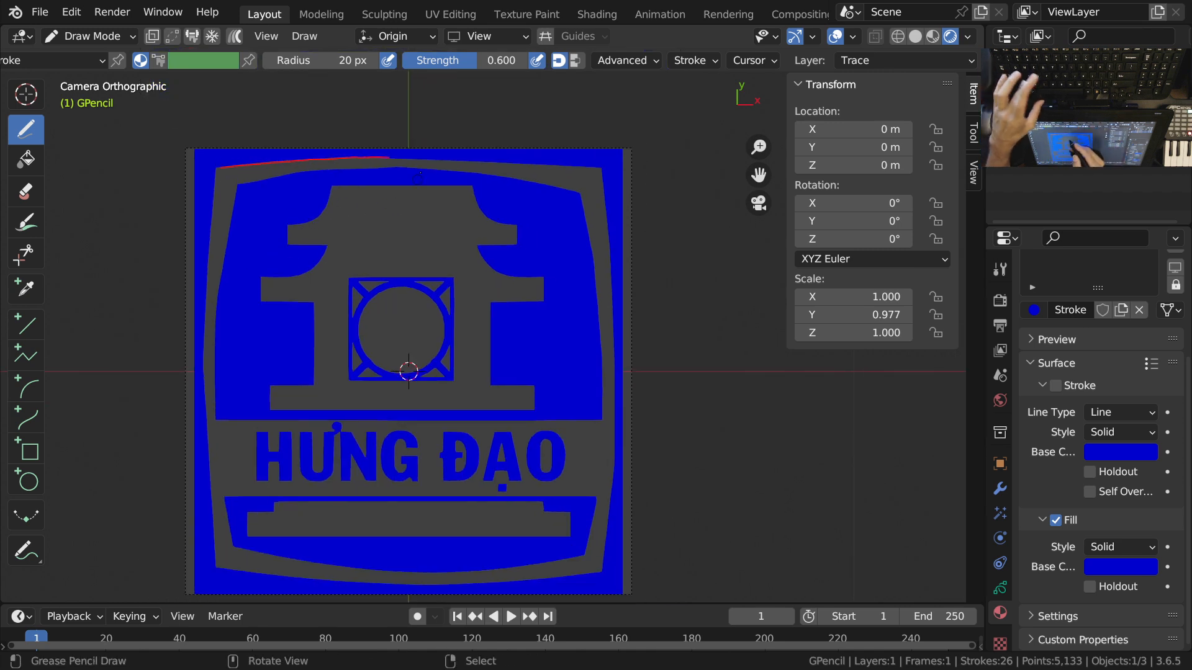
shift+middle_drag(249, 236, 295, 251)
Step: Enter Sculpt Mode, enable point selection masking and select all points of the outer frame stroke
key(ctrl+Tab)
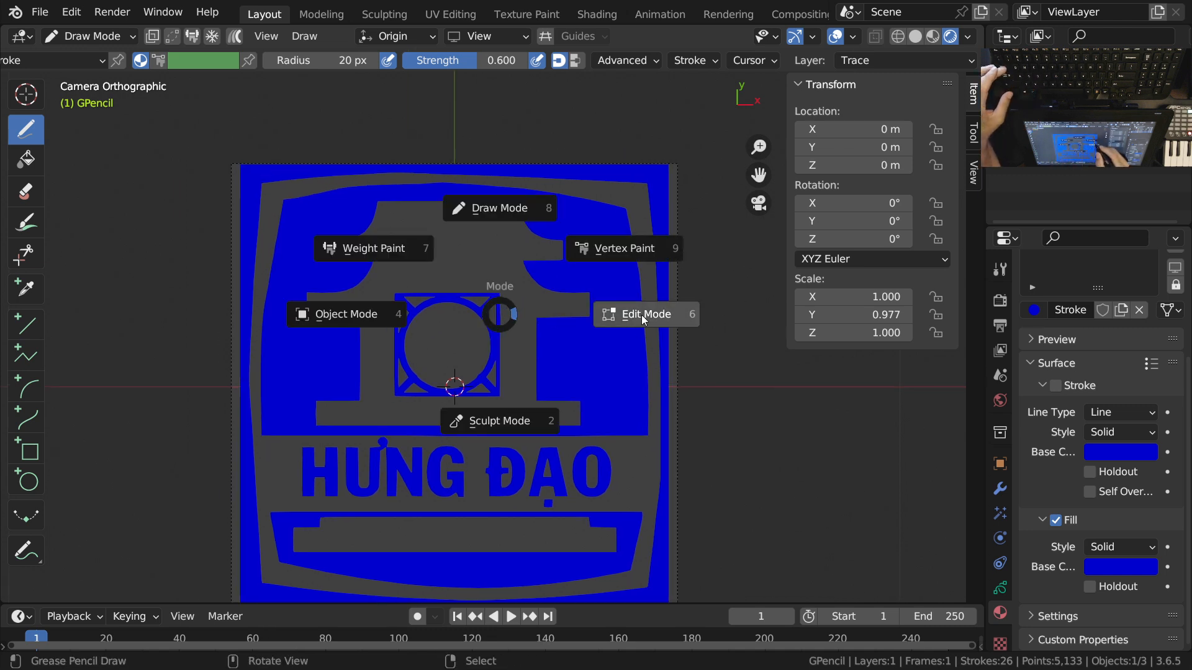
click(500, 421)
scroll(630, 338, up, 2)
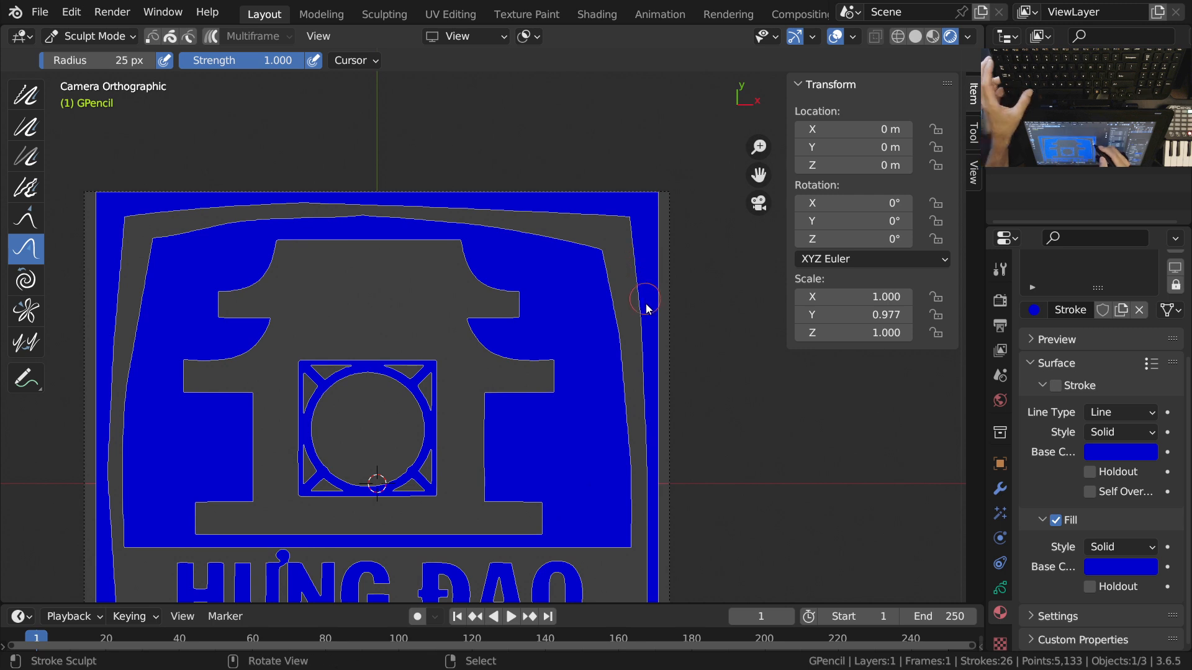
click(153, 36)
alt+right_click(638, 266)
ctrl+middle_drag(648, 299, 645, 287)
shift+middle_drag(645, 288, 603, 102)
mouse_move(618, 363)
shift+middle_down()
mouse_move(630, 229)
mouse_move(630, 250)
shift+middle_up()
shift+middle_drag(630, 249, 602, 422)
mouse_move(592, 283)
shift+middle_down()
mouse_move(586, 325)
mouse_move(566, 262)
mouse_move(573, 195)
mouse_move(551, 251)
mouse_move(555, 281)
shift+middle_up()
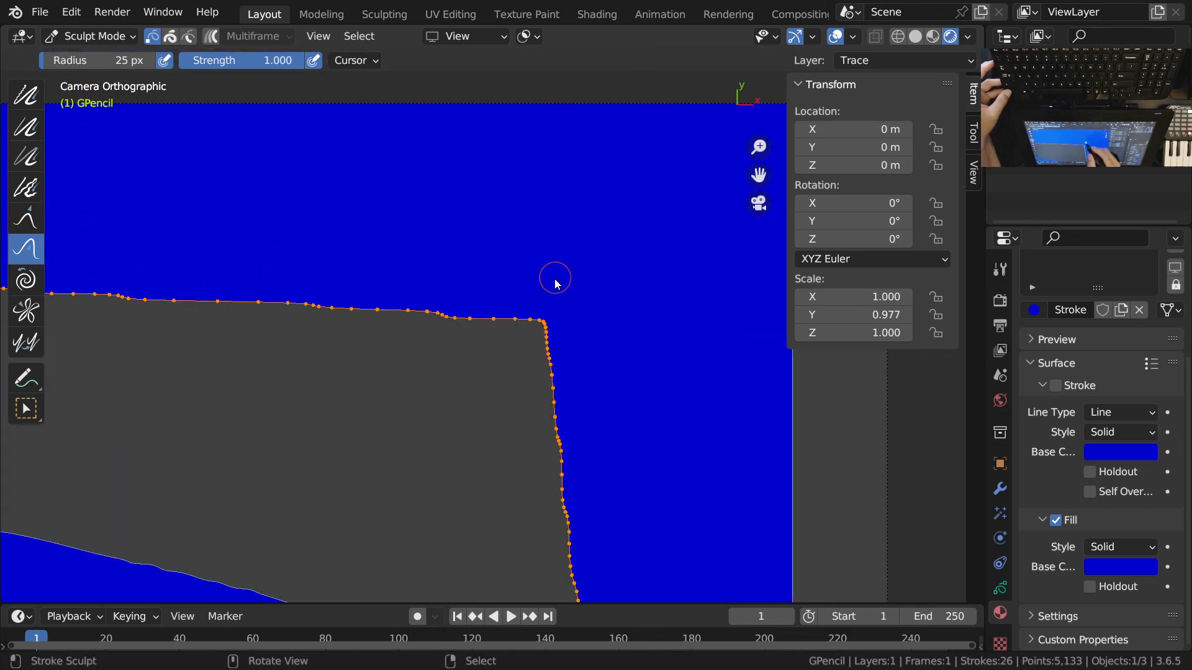
Step: Circle-deselect the points along the outer frame's top edge next to its upper-right corner
key(c)
shift+drag(415, 316, 112, 305)
key(Escape)
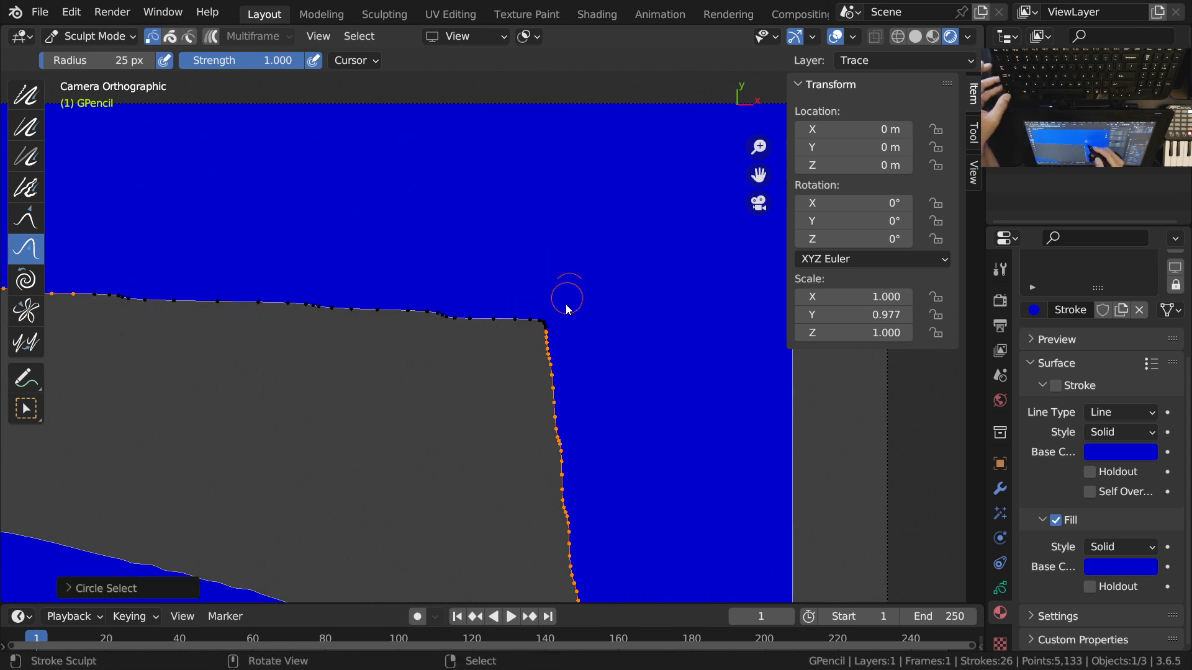
key(c)
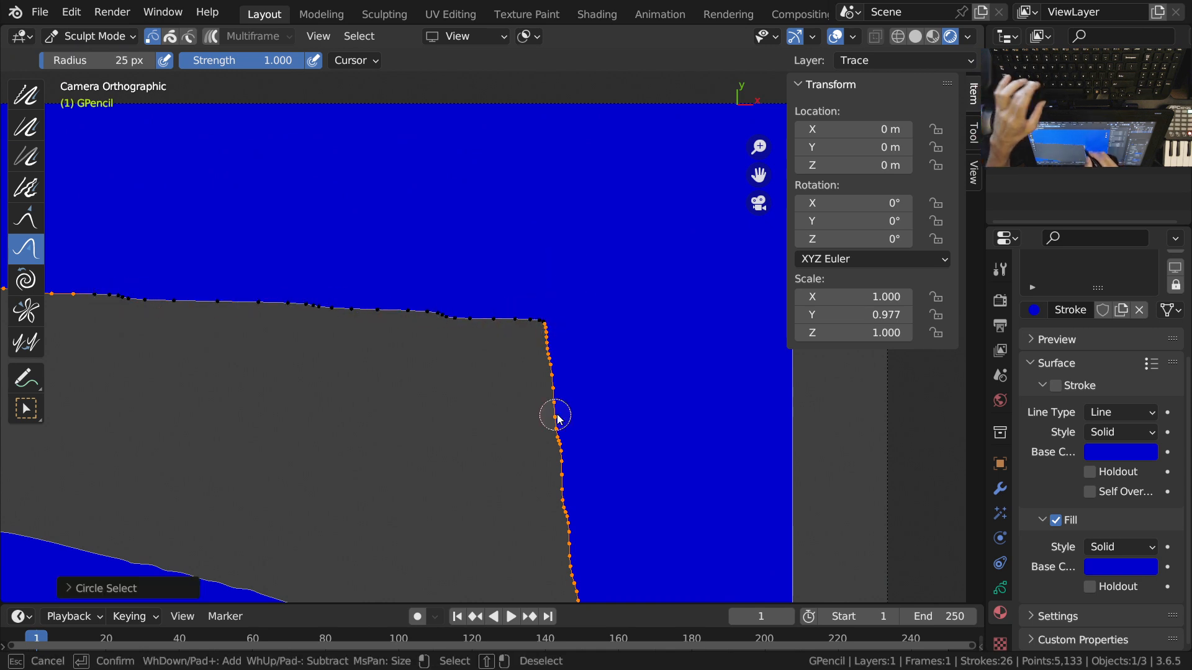
key(Escape)
Step: Switch to the top orthographic view, hide the reference image in Object Mode and return the trace to Sculpt Mode
ctrl+middle_drag(534, 205, 524, 329)
ctrl+middle_drag(531, 242, 535, 169)
mouse_move(516, 264)
middle_down()
mouse_move(545, 301)
mouse_move(507, 297)
mouse_move(525, 254)
middle_up()
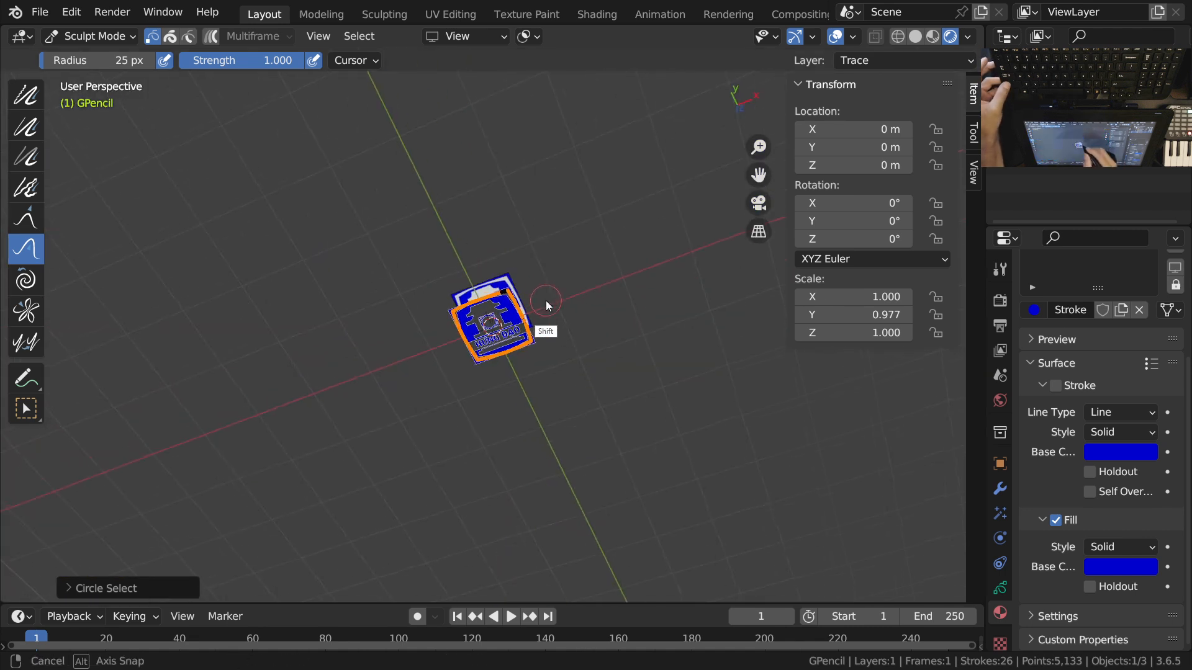
key(KP_7)
key(ctrl+Tab)
click(494, 344)
key(h)
mouse_move(512, 343)
ctrl+middle_down()
mouse_move(554, 228)
mouse_move(522, 357)
ctrl+middle_up()
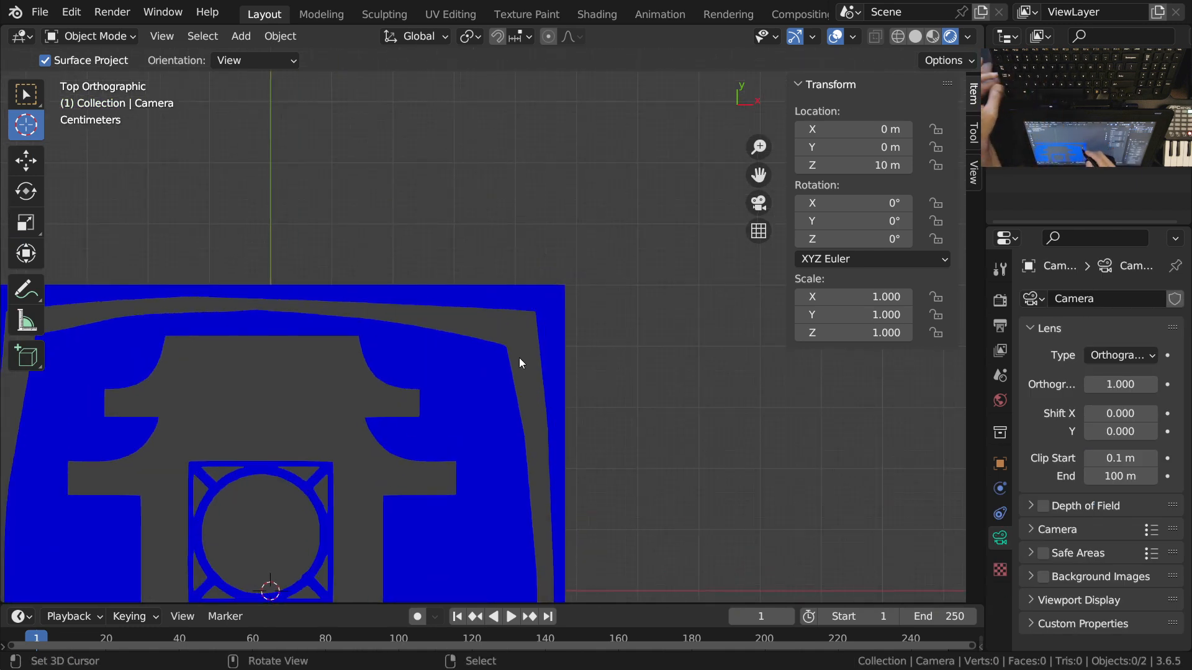
click(495, 388)
key(ctrl+Tab)
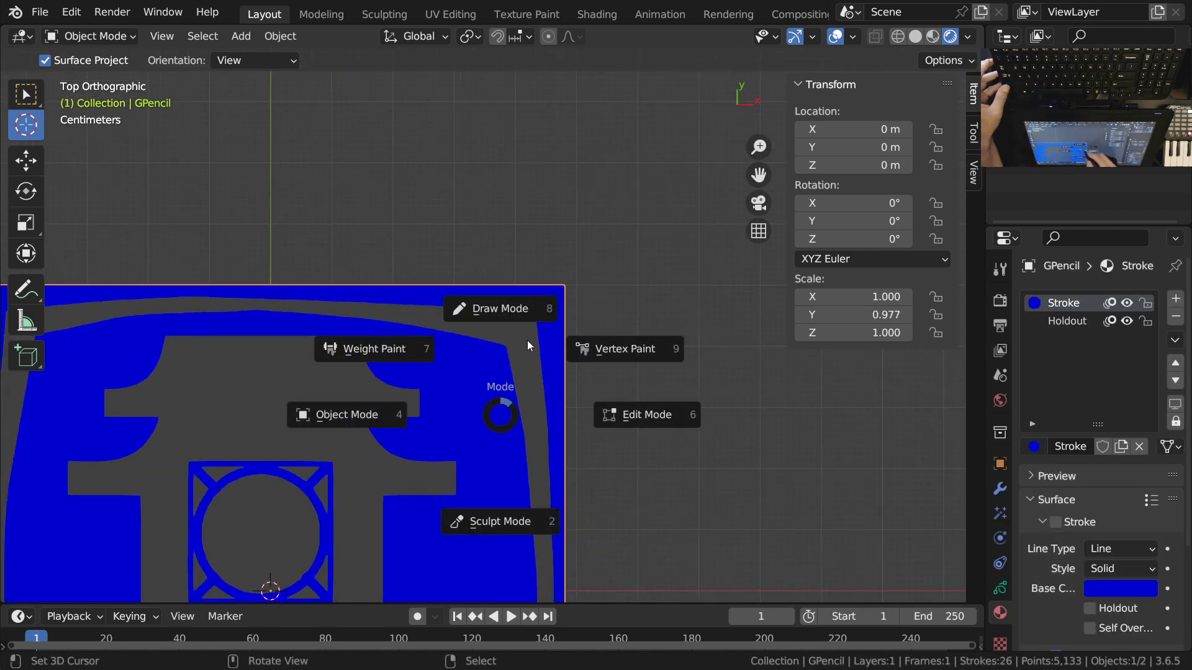
click(513, 523)
scroll(640, 470, down, 2)
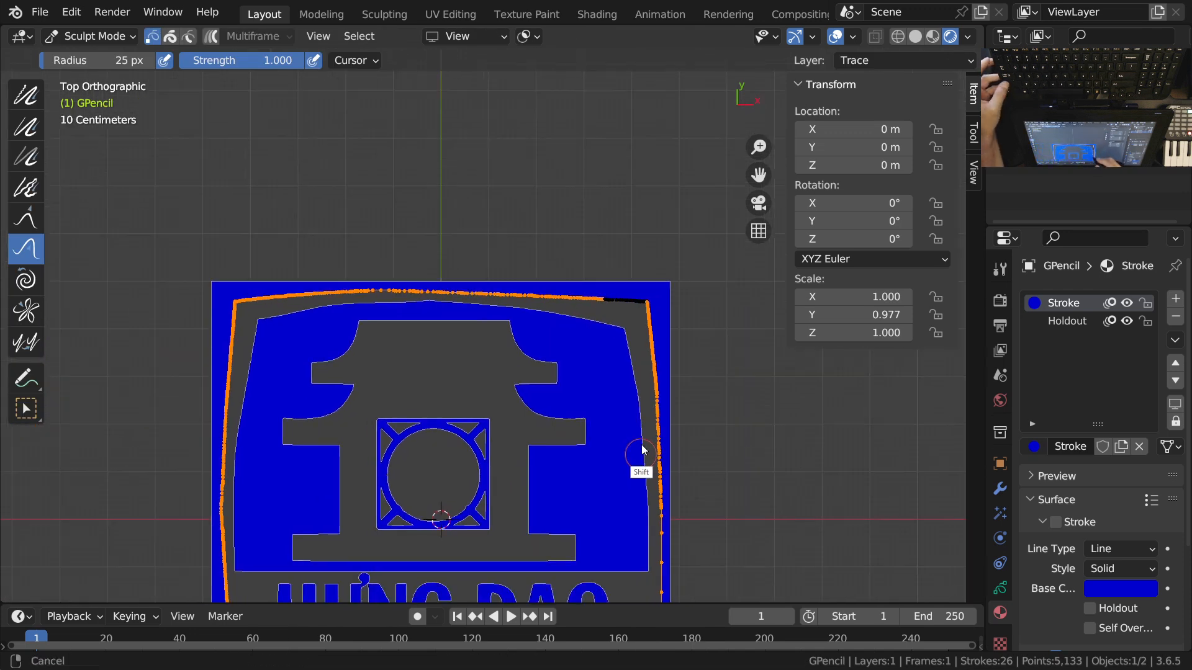
Step: Circle-deselect the outer frame's remaining top, left and bottom points so only its right edge stays selected
shift+middle_drag(640, 469, 606, 239)
shift+middle_drag(639, 487, 594, 370)
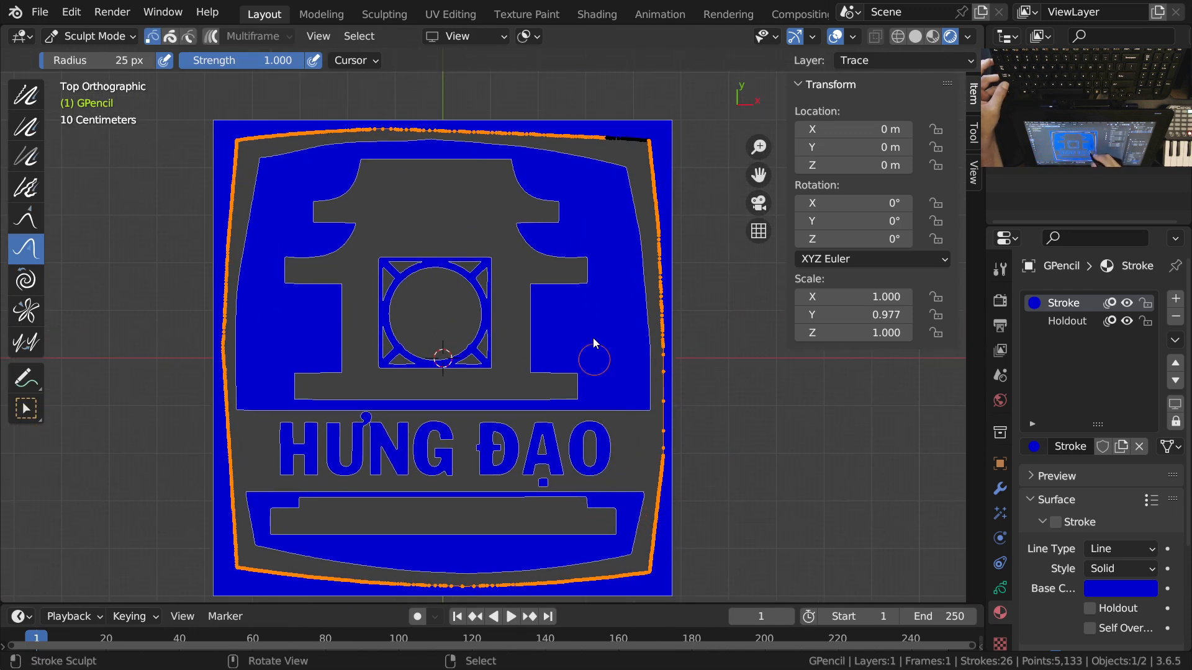
scroll(594, 370, down, 1)
key(c)
mouse_move(602, 159)
shift+mouse_down()
mouse_move(305, 155)
mouse_move(256, 186)
mouse_move(258, 533)
mouse_move(426, 565)
mouse_move(621, 565)
shift+mouse_up()
right_click(621, 565)
scroll(646, 427, up, 2)
ctrl+middle_drag(645, 424, 662, 375)
key(c)
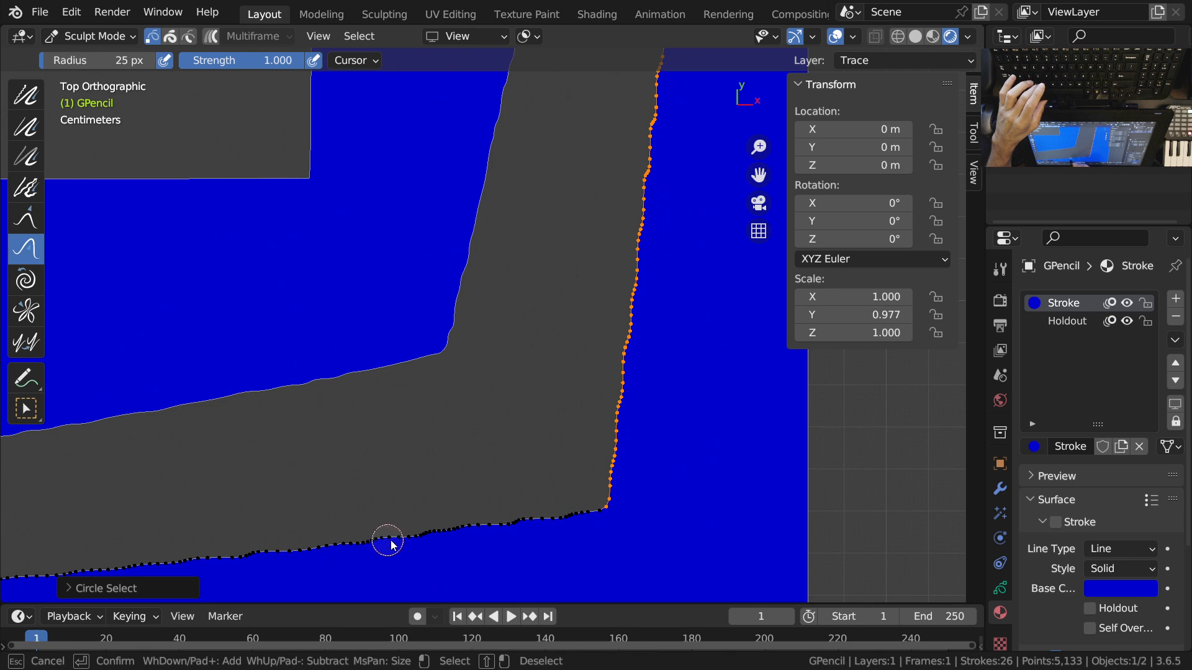
right_click(524, 548)
ctrl+middle_drag(477, 354, 499, 429)
mouse_move(538, 370)
shift+middle_down()
mouse_move(524, 468)
mouse_move(547, 410)
shift+middle_up()
shift+middle_drag(550, 398, 541, 506)
Step: Choose the Smooth sculpt brush and enlarge its radius to 103 px
key(ctrl+Tab)
click(585, 453)
ctrl+middle_drag(577, 346, 584, 405)
key(shift+space)
click(535, 310)
ctrl+middle_drag(567, 295, 561, 372)
key(f)
click(607, 357)
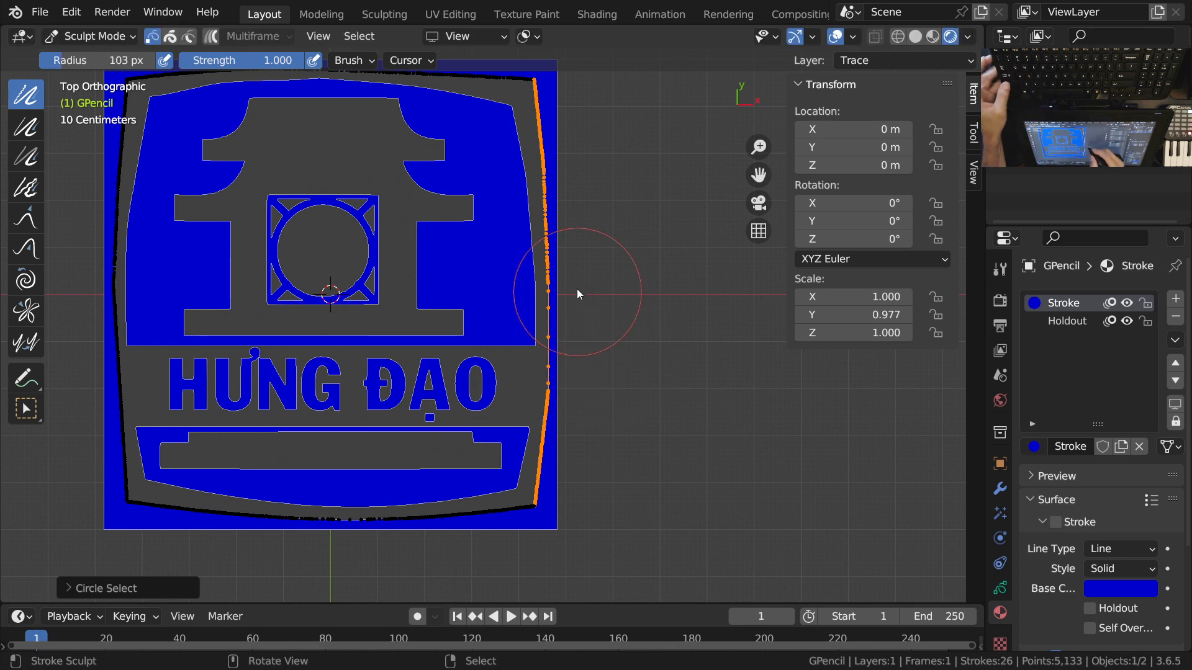
Step: Smooth the outer frame's selected right edge with repeated brush strokes along its full height
shift+middle_drag(576, 288, 575, 251)
mouse_move(570, 194)
mouse_down()
mouse_move(578, 403)
mouse_move(568, 452)
mouse_move(564, 186)
mouse_move(554, 467)
mouse_move(561, 190)
mouse_up()
mouse_move(562, 190)
ctrl+middle_down()
mouse_move(548, 212)
mouse_move(552, 148)
mouse_move(525, 161)
mouse_move(527, 252)
mouse_move(529, 237)
mouse_move(497, 249)
ctrl+middle_up()
click(523, 180)
click(493, 233)
drag(493, 231, 498, 255)
drag(496, 413, 507, 475)
ctrl+middle_drag(534, 277, 518, 302)
key(shift+f)
key(Escape)
ctrl+middle_drag(530, 231, 545, 330)
mouse_move(558, 421)
shift+middle_down()
mouse_move(545, 188)
mouse_move(557, 286)
shift+middle_up()
mouse_move(542, 249)
mouse_down()
mouse_move(537, 221)
mouse_move(550, 486)
mouse_up()
shift+middle_drag(570, 458, 565, 286)
ctrl+middle_drag(565, 286, 564, 341)
mouse_move(557, 267)
mouse_down()
mouse_move(540, 412)
mouse_move(551, 497)
mouse_up()
shift+middle_drag(557, 494, 589, 273)
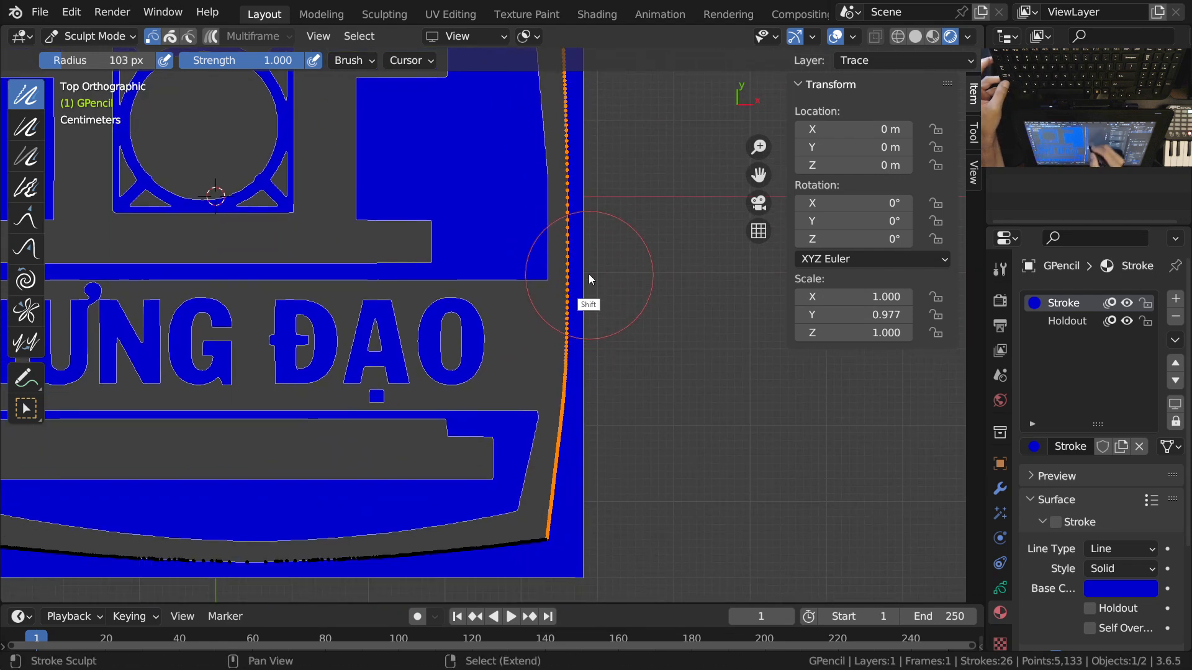
drag(589, 274, 570, 330)
mouse_move(556, 413)
mouse_down()
mouse_move(530, 422)
mouse_move(571, 181)
mouse_up()
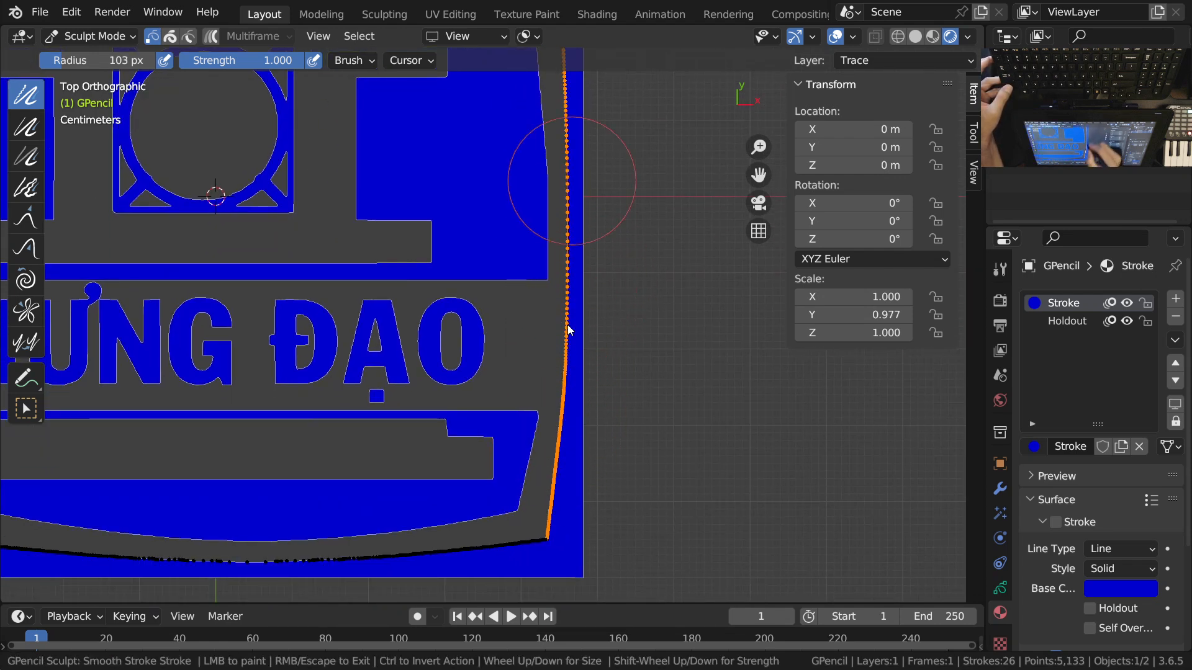
drag(567, 326, 571, 283)
ctrl+middle_drag(572, 274, 574, 341)
shift+middle_drag(574, 340, 559, 420)
ctrl+middle_drag(559, 242, 565, 313)
mouse_move(571, 216)
mouse_down()
mouse_move(553, 204)
mouse_move(545, 311)
mouse_move(571, 327)
mouse_move(566, 448)
mouse_up()
mouse_move(568, 438)
mouse_down()
mouse_move(557, 427)
mouse_move(563, 208)
mouse_move(568, 428)
mouse_move(560, 206)
mouse_move(564, 423)
mouse_move(569, 226)
mouse_move(551, 235)
mouse_move(545, 213)
mouse_move(557, 435)
mouse_up()
mouse_move(587, 291)
ctrl+middle_down()
mouse_move(578, 349)
mouse_move(569, 202)
ctrl+middle_up()
mouse_move(526, 264)
mouse_down()
mouse_move(510, 238)
mouse_move(511, 434)
mouse_move(530, 337)
mouse_move(508, 324)
mouse_move(519, 230)
mouse_move(513, 273)
mouse_move(529, 358)
mouse_move(546, 351)
mouse_up()
mouse_move(546, 351)
shift+middle_down()
mouse_move(562, 213)
mouse_move(561, 285)
mouse_move(572, 326)
mouse_move(586, 320)
mouse_move(569, 217)
shift+middle_up()
mouse_move(552, 263)
mouse_down()
mouse_move(550, 413)
mouse_move(562, 435)
mouse_up()
shift+middle_drag(589, 438, 588, 317)
mouse_move(585, 271)
mouse_down()
mouse_move(591, 356)
mouse_move(571, 438)
mouse_up()
ctrl+middle_drag(584, 446, 580, 400)
drag(579, 400, 579, 400)
ctrl+middle_drag(576, 479, 574, 276)
mouse_move(539, 430)
mouse_down()
mouse_move(527, 503)
mouse_move(540, 501)
mouse_move(546, 364)
mouse_move(534, 352)
mouse_move(525, 511)
mouse_move(517, 484)
mouse_move(556, 198)
mouse_move(517, 473)
mouse_move(529, 482)
mouse_move(516, 471)
mouse_up()
ctrl+middle_drag(542, 289, 549, 373)
shift+middle_drag(576, 273, 546, 408)
mouse_move(564, 330)
mouse_down()
mouse_move(529, 302)
mouse_move(536, 237)
mouse_move(493, 393)
mouse_move(521, 341)
mouse_move(506, 426)
mouse_move(515, 444)
mouse_move(508, 341)
mouse_move(523, 299)
mouse_up()
ctrl+middle_drag(540, 288, 542, 347)
shift+middle_drag(543, 348, 550, 481)
mouse_move(549, 368)
mouse_down()
mouse_move(551, 229)
mouse_move(546, 274)
mouse_up()
ctrl+middle_drag(546, 318, 558, 373)
shift+middle_drag(560, 373, 562, 490)
mouse_move(549, 413)
mouse_down()
mouse_move(545, 178)
mouse_move(542, 229)
mouse_up()
shift+middle_drag(562, 271, 566, 380)
ctrl+middle_drag(567, 282, 567, 373)
shift+middle_drag(567, 385, 590, 332)
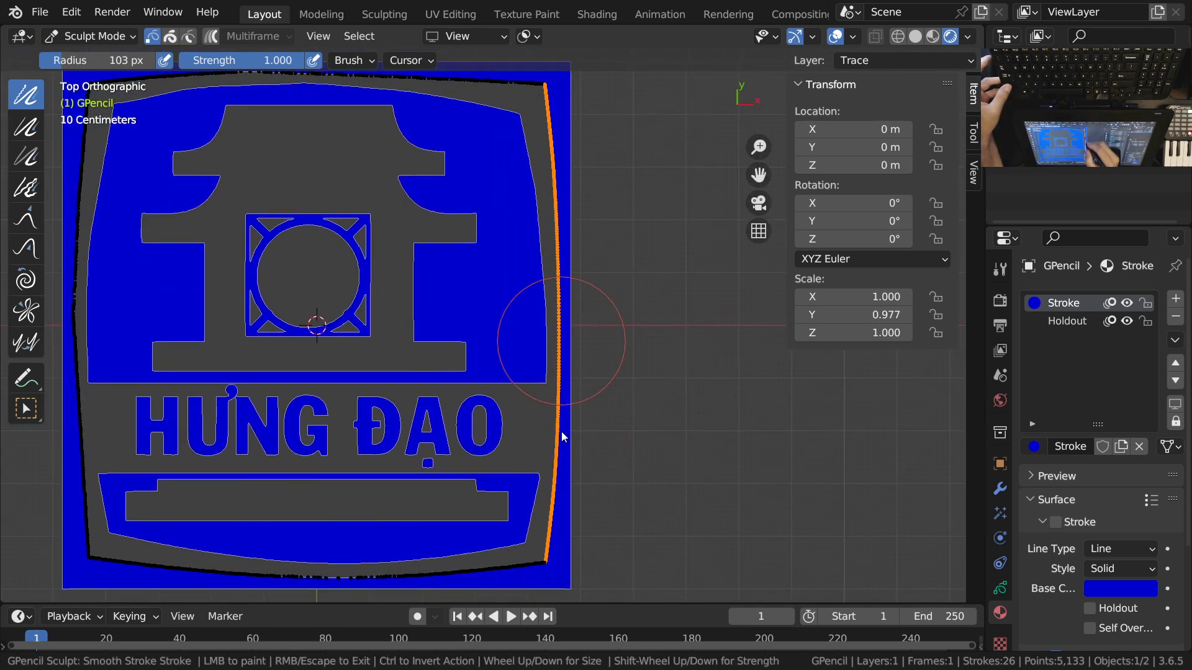
drag(563, 438, 563, 485)
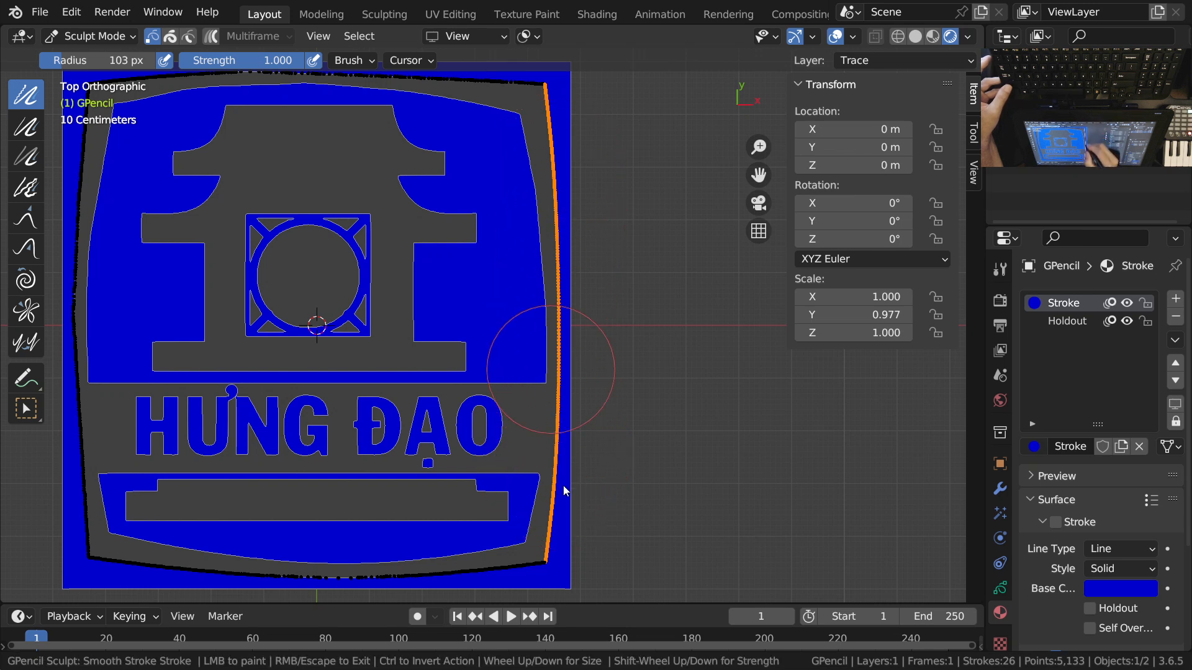
drag(557, 494, 561, 160)
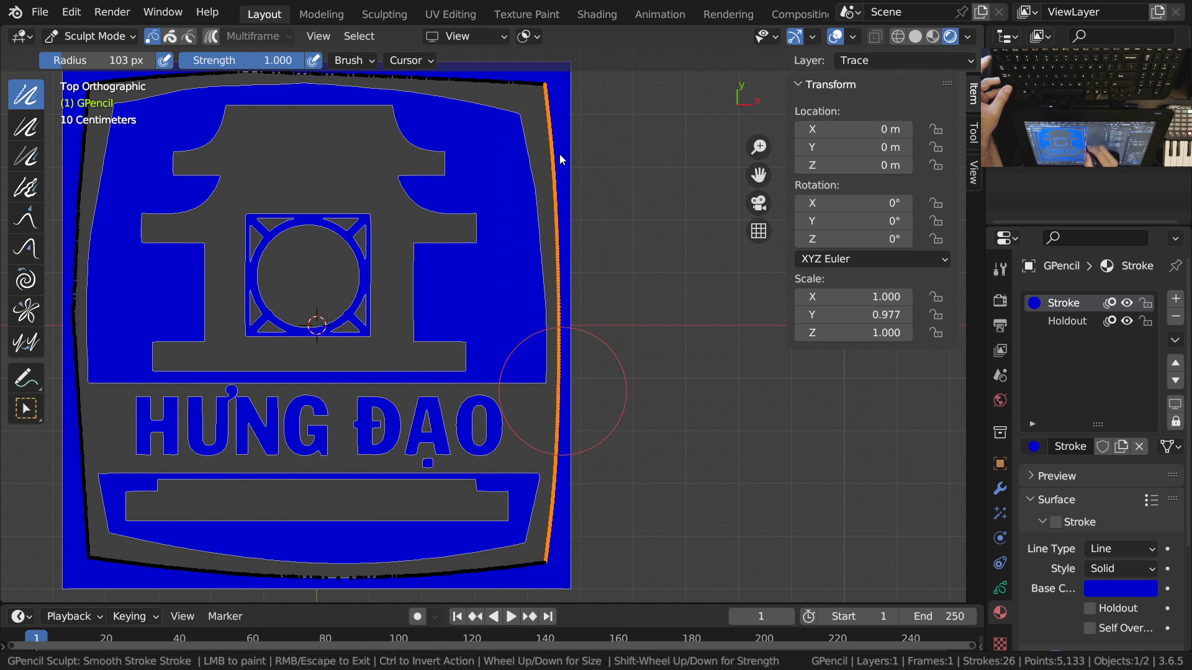
mouse_move(562, 478)
mouse_down()
mouse_move(563, 494)
mouse_move(561, 164)
mouse_move(562, 516)
mouse_move(564, 215)
mouse_up()
mouse_move(607, 289)
ctrl+middle_down()
mouse_move(588, 208)
mouse_move(553, 213)
mouse_move(548, 457)
mouse_move(532, 341)
mouse_move(546, 354)
mouse_move(646, 248)
ctrl+middle_up()
scroll(646, 248, down, 4)
mouse_move(602, 318)
shift+middle_down()
mouse_move(619, 435)
mouse_move(598, 415)
shift+middle_up()
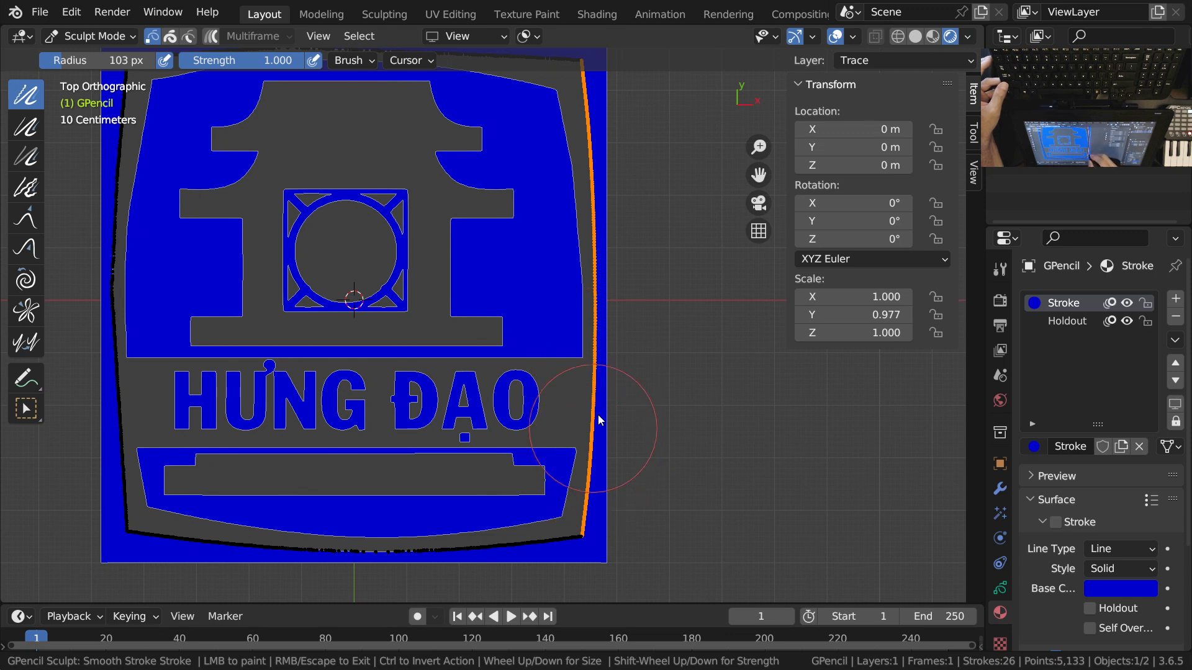
shift+middle_drag(600, 247, 585, 395)
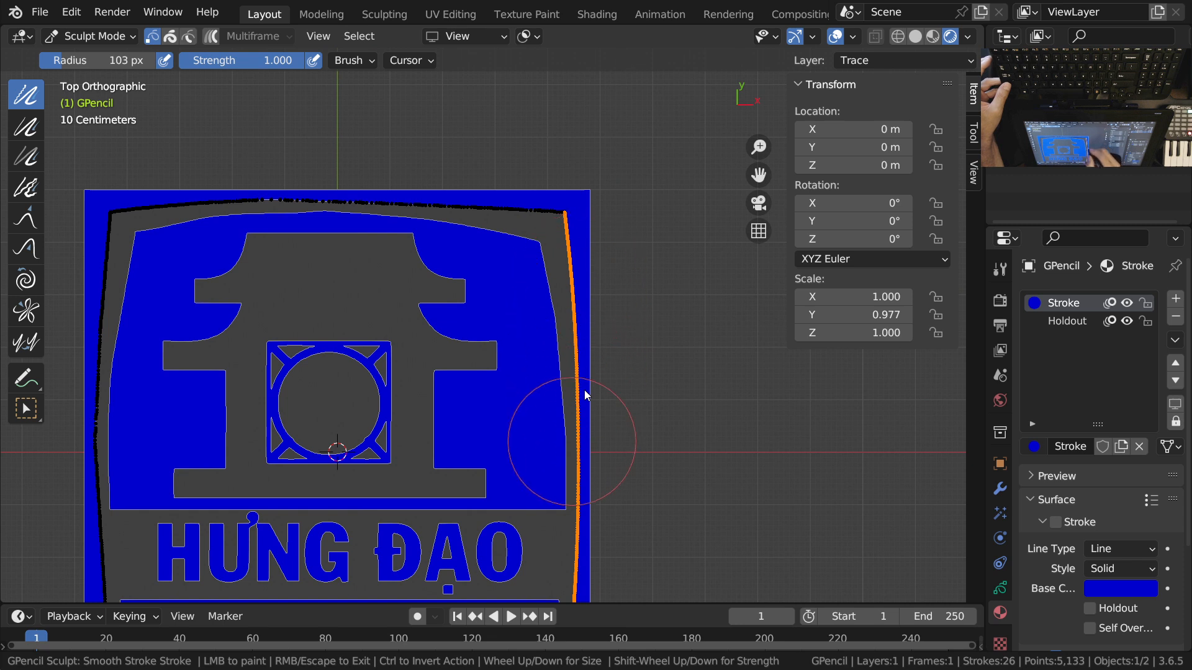
ctrl+middle_drag(577, 346, 585, 391)
mouse_move(584, 391)
shift+middle_down()
mouse_move(594, 319)
mouse_move(581, 270)
shift+middle_up()
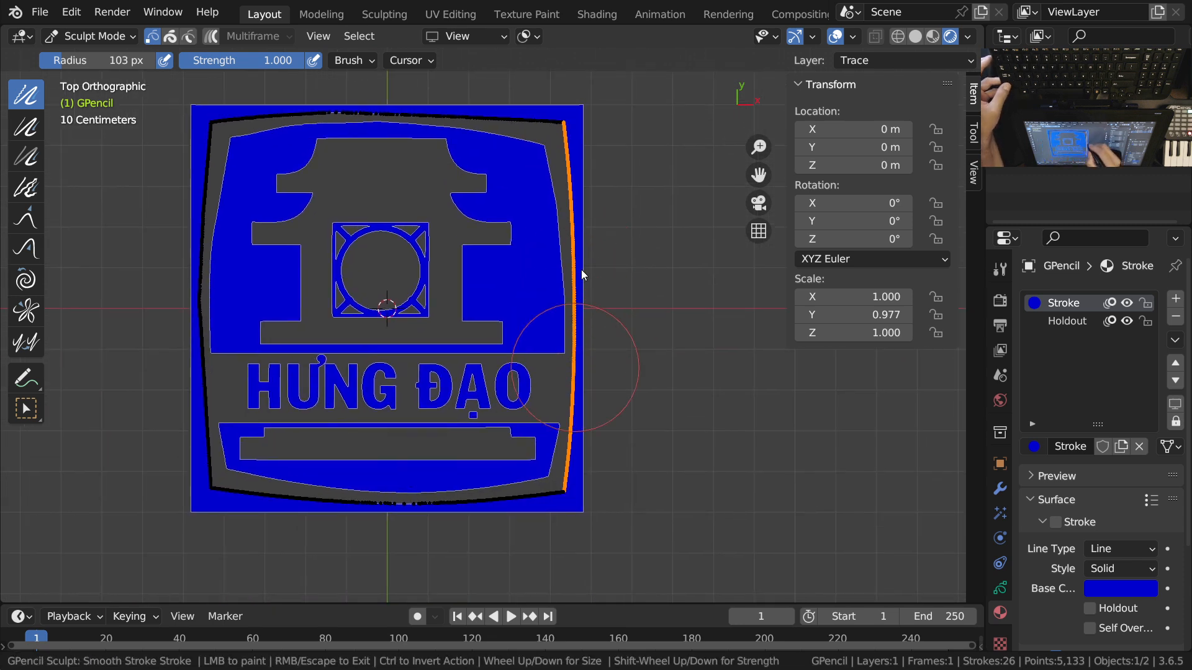
ctrl+middle_drag(585, 390, 571, 273)
mouse_move(571, 279)
mouse_down()
mouse_move(570, 196)
mouse_move(548, 471)
mouse_up()
Step: Toggle the outer frame's upper-right corner point and invert the point selection to everything except the smoothed right edge
mouse_move(535, 304)
ctrl+middle_down()
mouse_move(551, 351)
mouse_move(612, 413)
ctrl+middle_up()
ctrl+middle_drag(581, 342, 584, 384)
mouse_move(588, 348)
shift+middle_down()
mouse_move(590, 452)
mouse_move(617, 523)
shift+middle_up()
ctrl+middle_drag(596, 231, 603, 162)
shift+middle_drag(564, 289, 565, 335)
shift+right_click(646, 296)
mouse_move(662, 363)
ctrl+middle_down()
mouse_move(703, 292)
mouse_move(696, 285)
ctrl+middle_up()
shift+right_click(691, 289)
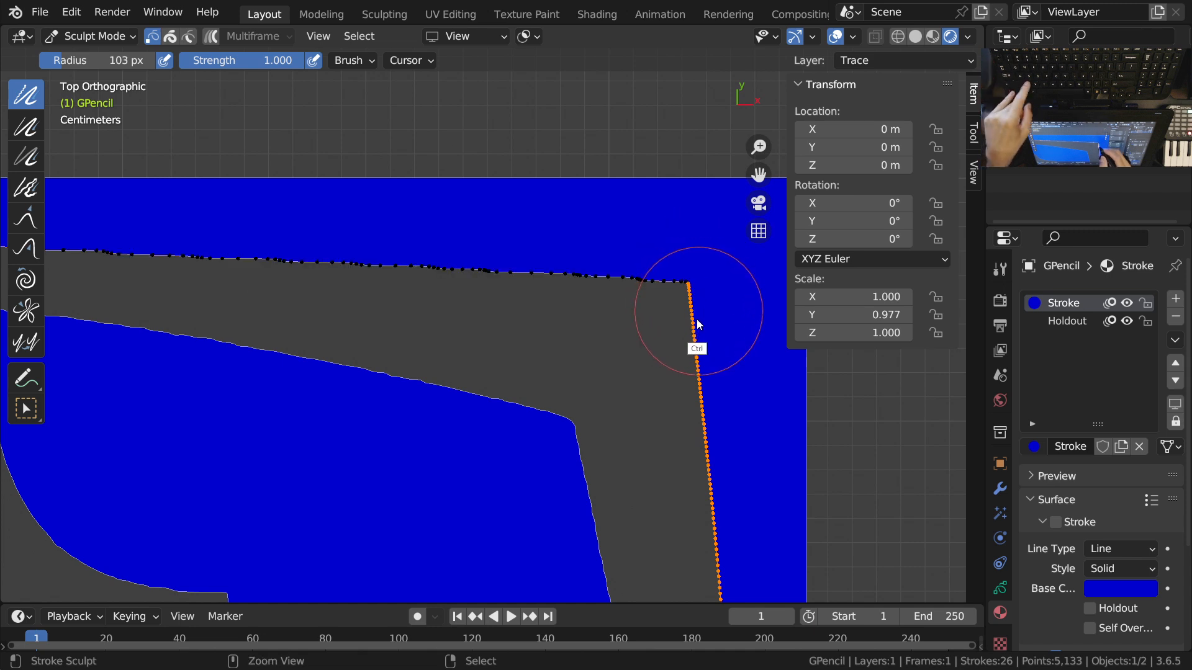
key(ctrl+i)
mouse_move(526, 386)
ctrl+middle_down()
mouse_move(566, 279)
mouse_move(569, 399)
mouse_move(591, 303)
ctrl+middle_up()
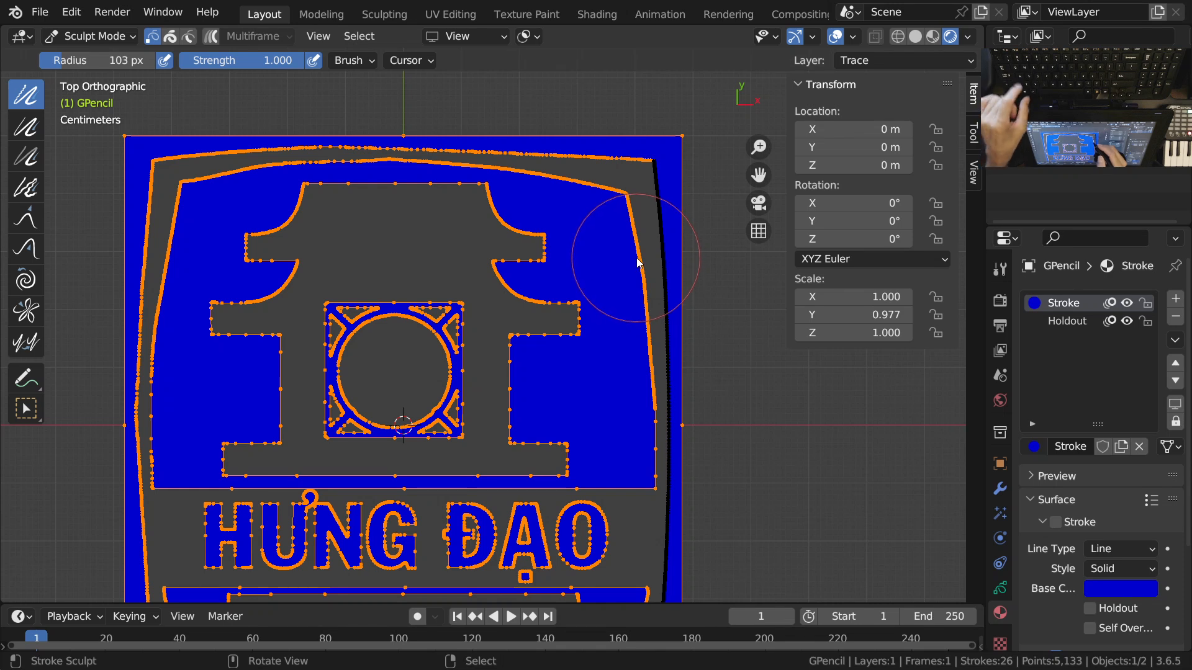
Step: Try selecting alternate points across the trace, and undo that selection
key(shift+l)
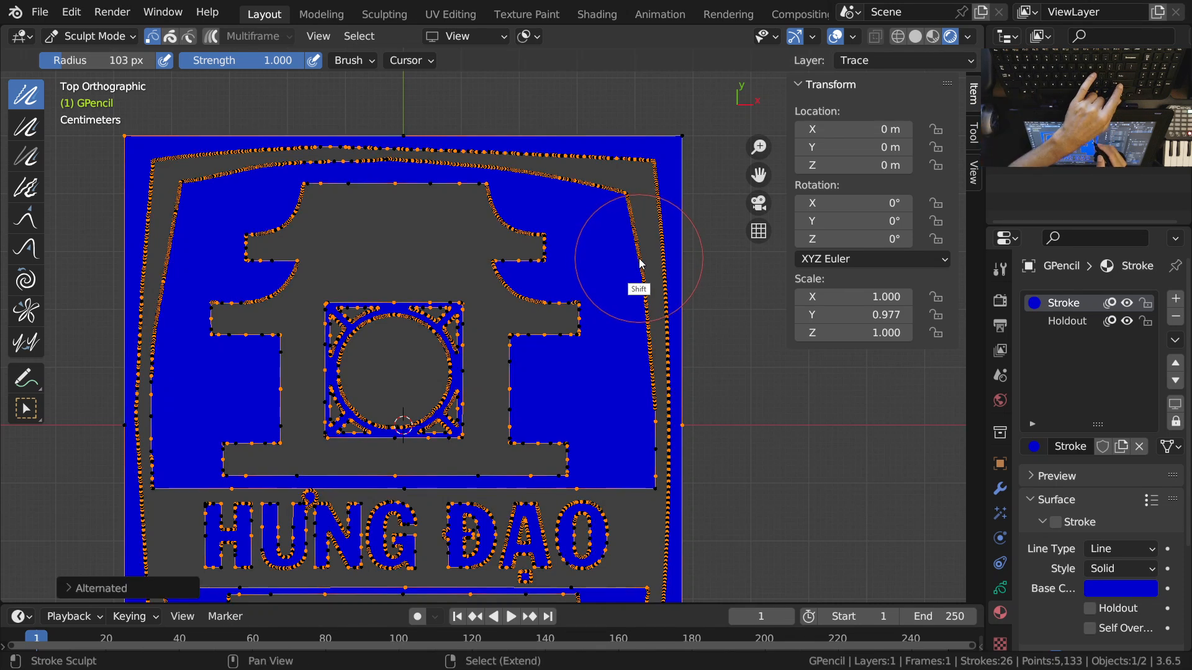
key(ctrl+z)
scroll(620, 298, down, 1)
shift+middle_drag(621, 298, 623, 306)
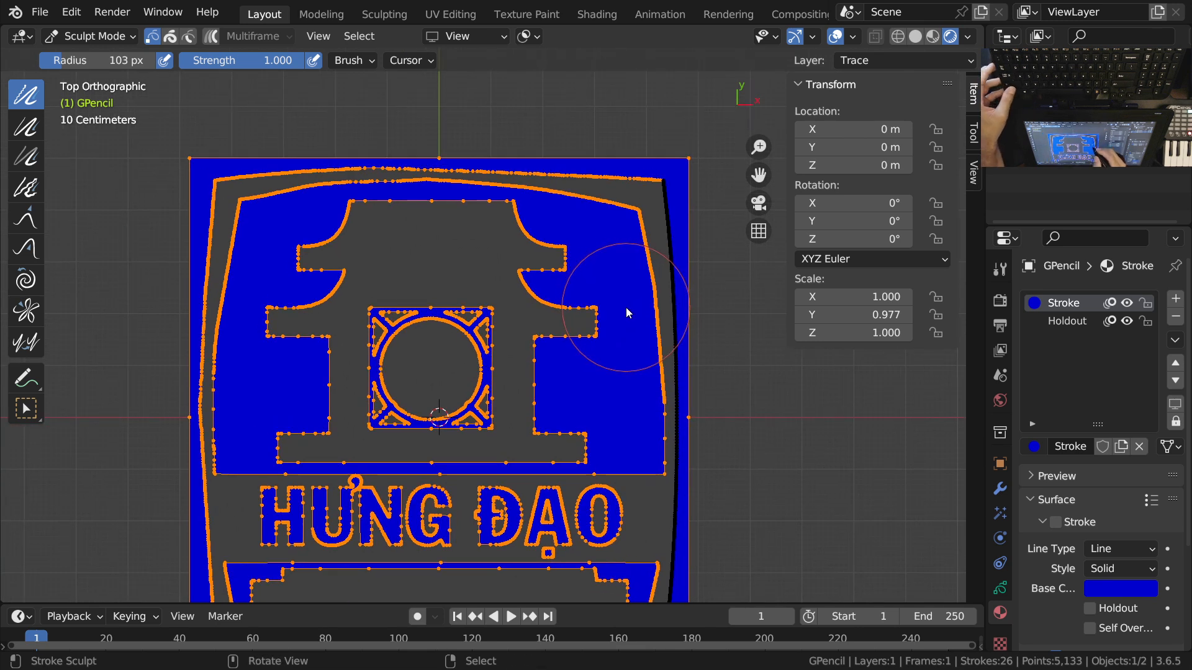
mouse_move(575, 376)
ctrl+middle_down()
mouse_move(566, 357)
mouse_move(565, 385)
ctrl+middle_up()
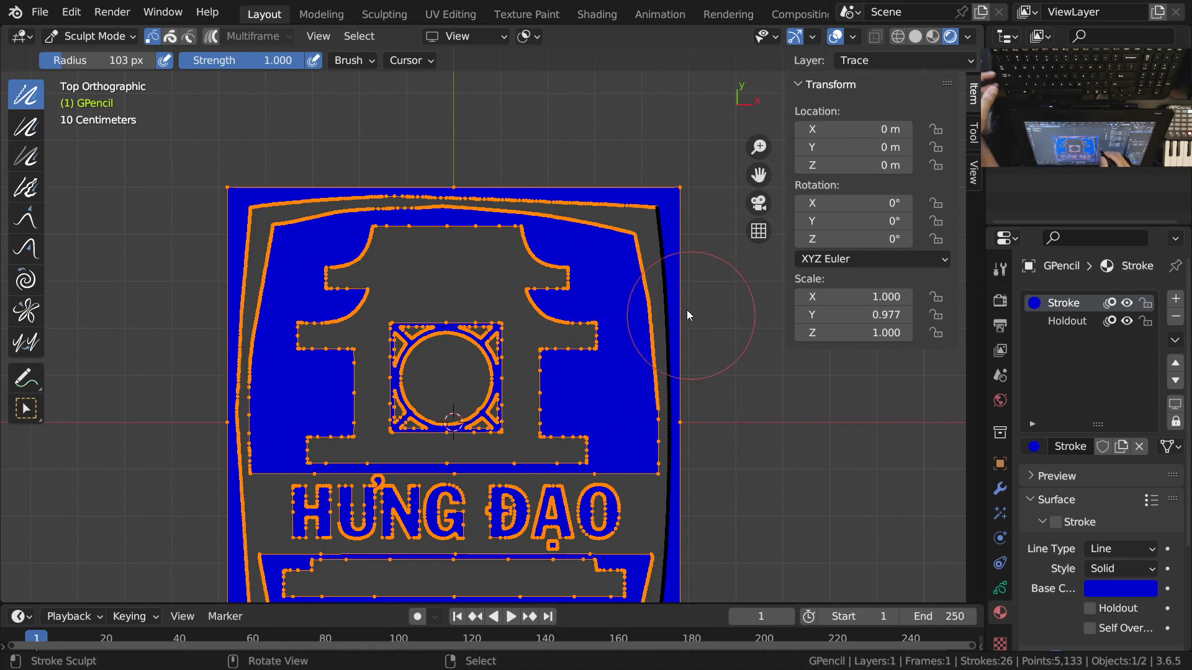
ctrl+middle_drag(592, 367, 591, 403)
shift+middle_drag(591, 404, 601, 307)
mouse_move(534, 359)
shift+middle_down()
mouse_move(557, 361)
mouse_move(516, 384)
mouse_move(519, 393)
shift+middle_up()
mouse_move(681, 346)
shift+middle_down()
mouse_move(627, 354)
mouse_move(636, 364)
mouse_move(599, 416)
mouse_move(589, 381)
mouse_move(602, 322)
mouse_move(649, 410)
shift+middle_up()
mouse_move(560, 312)
shift+middle_down()
mouse_move(566, 428)
mouse_move(553, 247)
mouse_move(573, 335)
shift+middle_up()
scroll(571, 339, down, 2)
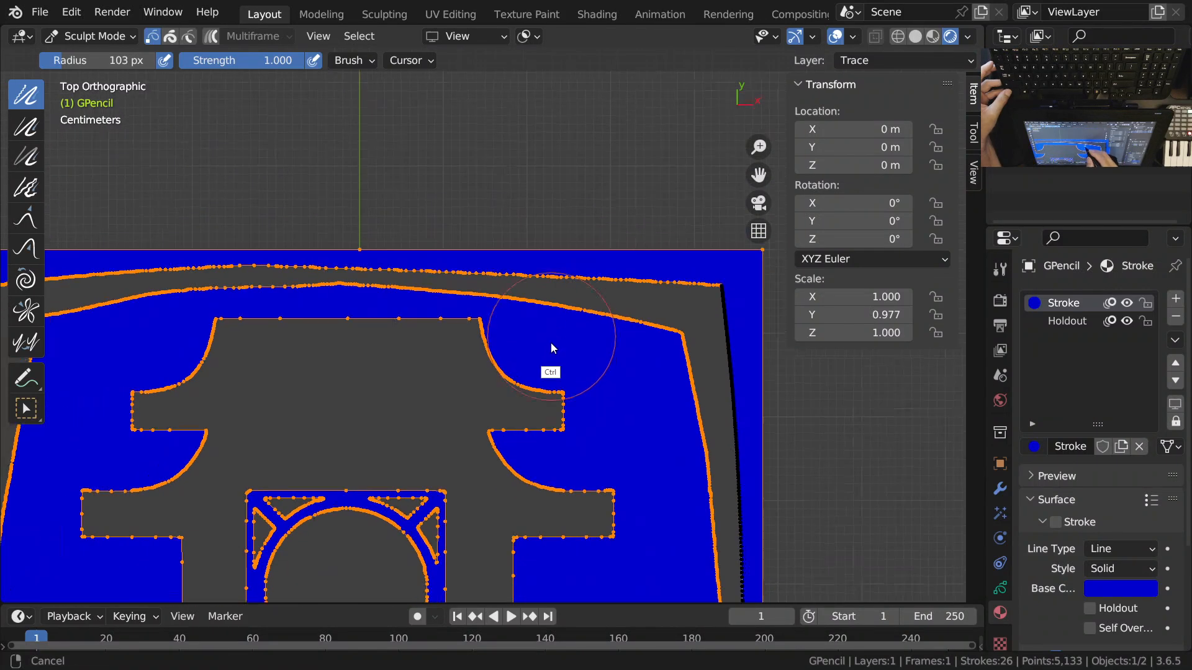
Step: Circle-deselect the points of the upper inner panel, the pagoda with its round emblem, and the HƯNG ĐẠO lettering
scroll(605, 378, down, 1)
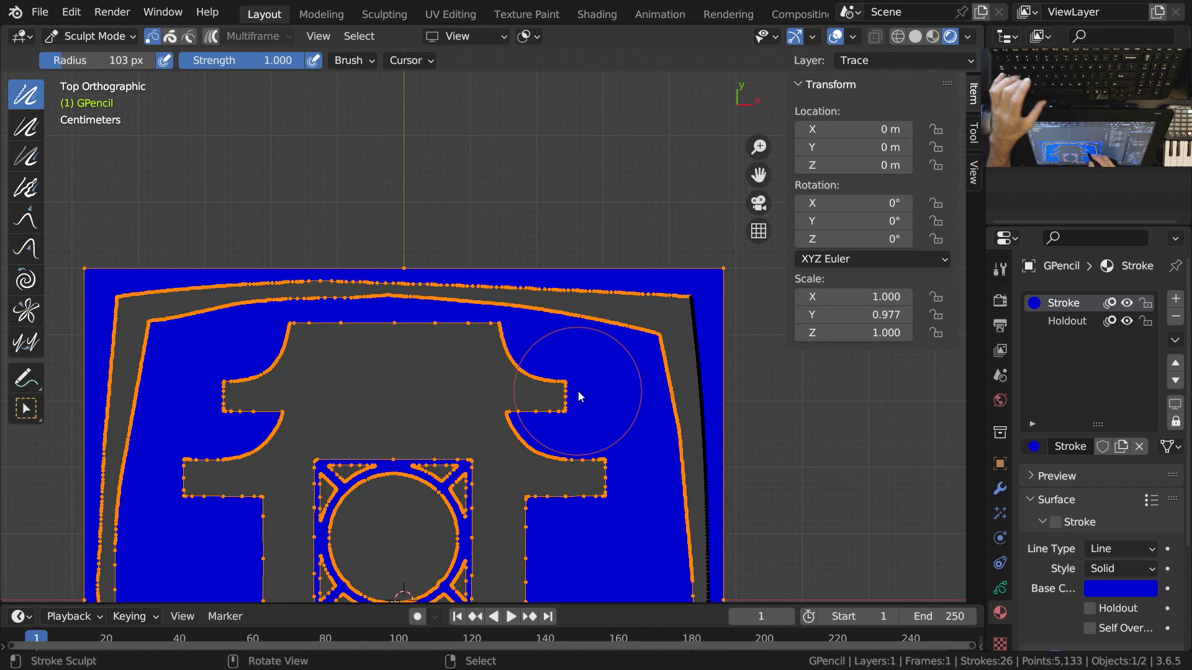
key(c)
mouse_move(647, 351)
shift+mouse_down()
mouse_move(646, 341)
mouse_move(507, 320)
shift+mouse_up()
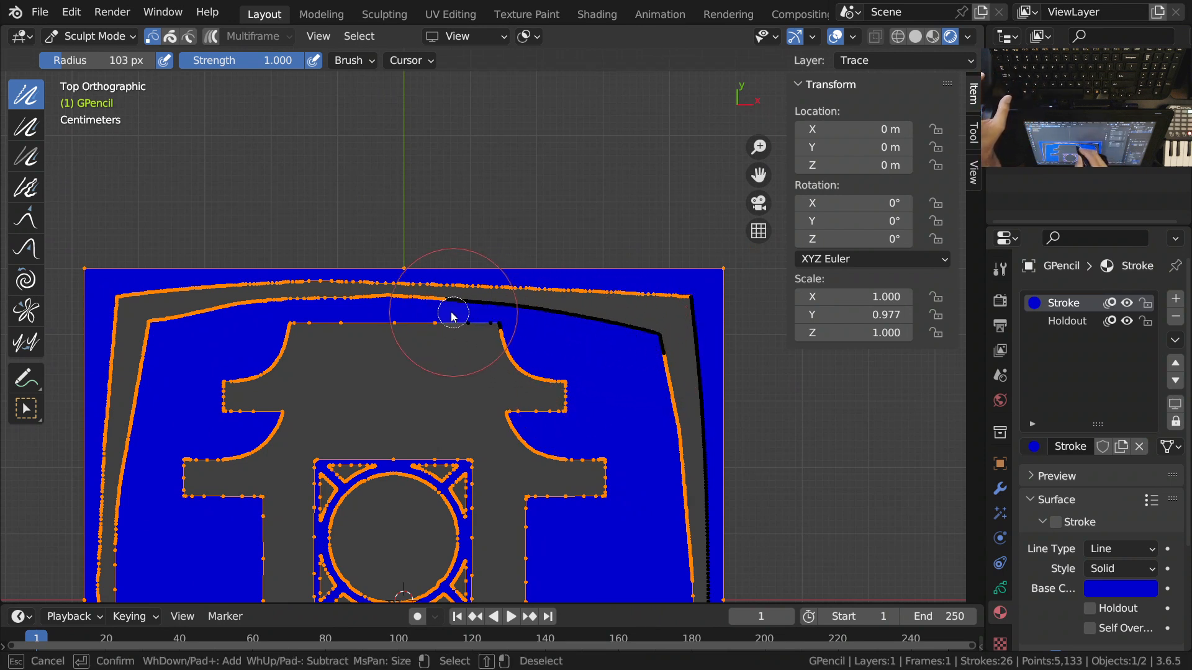
mouse_move(219, 319)
shift+mouse_down()
mouse_move(162, 333)
mouse_move(133, 407)
mouse_move(128, 523)
mouse_move(229, 477)
mouse_move(281, 410)
mouse_move(211, 404)
mouse_move(339, 438)
mouse_move(258, 397)
mouse_move(298, 371)
mouse_move(488, 370)
mouse_move(578, 420)
mouse_move(628, 389)
mouse_move(636, 460)
mouse_move(652, 471)
mouse_move(636, 507)
mouse_move(665, 341)
mouse_move(644, 404)
shift+mouse_up()
scroll(322, 418, down, 10)
key(Escape)
scroll(636, 392, down, 1)
shift+middle_drag(629, 428, 632, 251)
key(c)
mouse_move(540, 292)
shift+mouse_down()
mouse_move(505, 266)
mouse_move(394, 258)
mouse_move(314, 335)
mouse_move(263, 338)
mouse_move(258, 421)
mouse_move(279, 497)
mouse_move(332, 506)
mouse_move(435, 348)
mouse_move(509, 454)
mouse_move(597, 487)
mouse_move(639, 329)
mouse_move(641, 495)
mouse_move(550, 497)
shift+mouse_up()
right_click(549, 497)
mouse_move(543, 494)
shift+middle_down()
mouse_move(553, 433)
mouse_move(543, 350)
shift+middle_up()
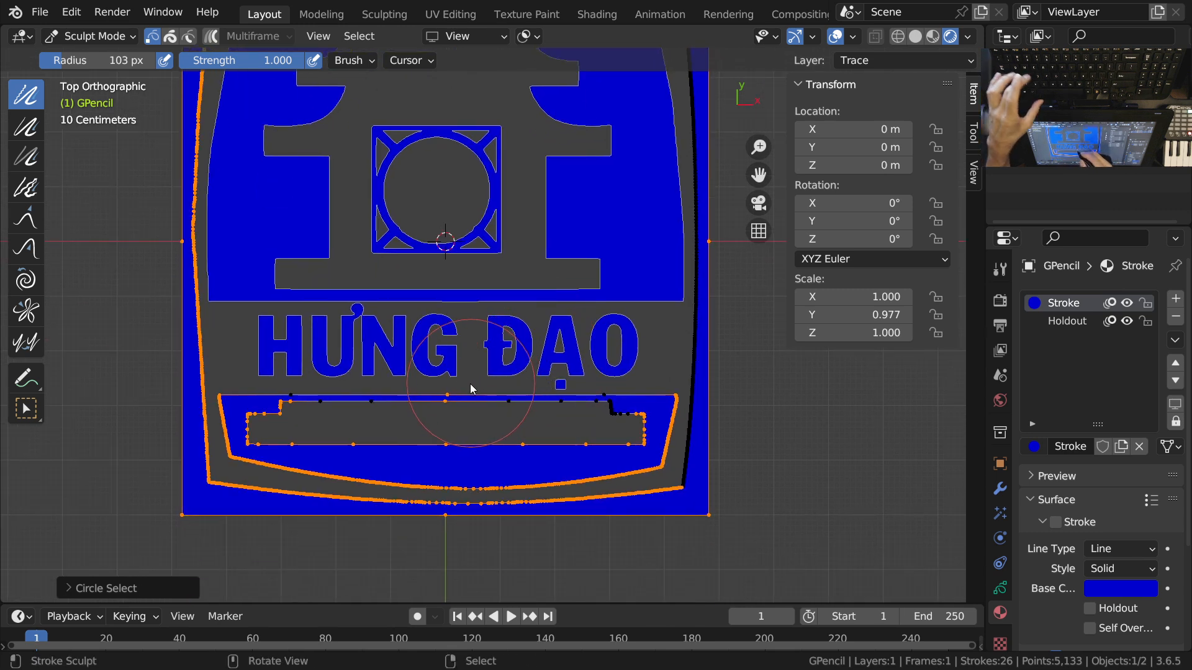
mouse_move(471, 384)
middle_down()
mouse_move(317, 390)
mouse_move(318, 375)
middle_up()
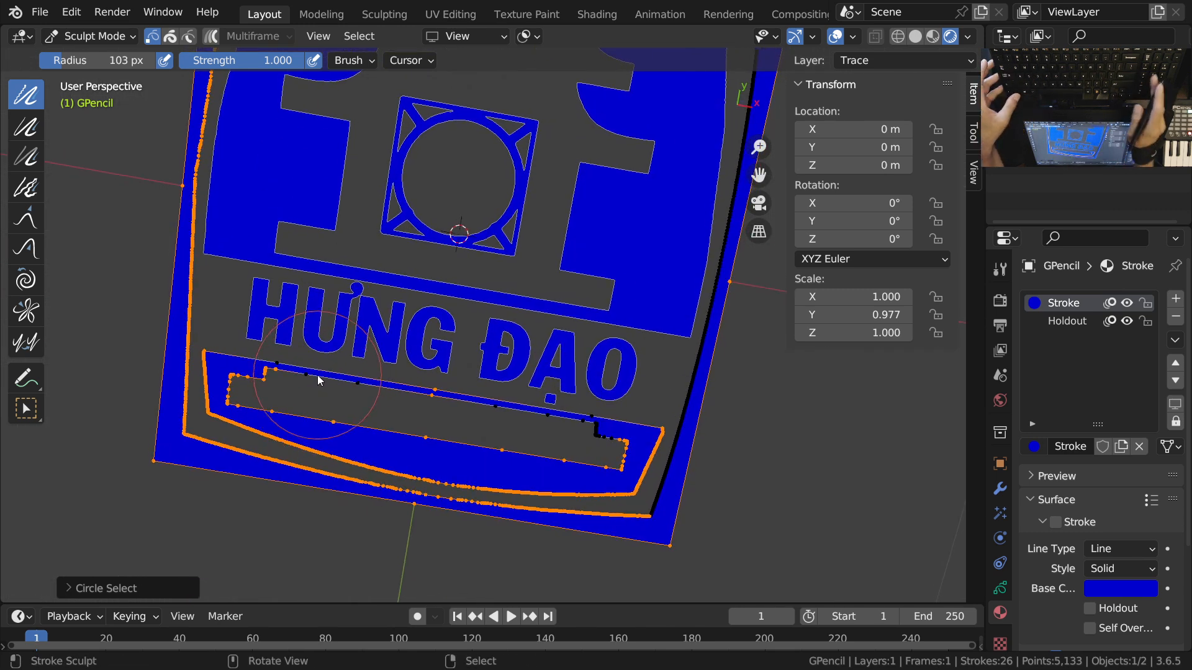
key(KP_7)
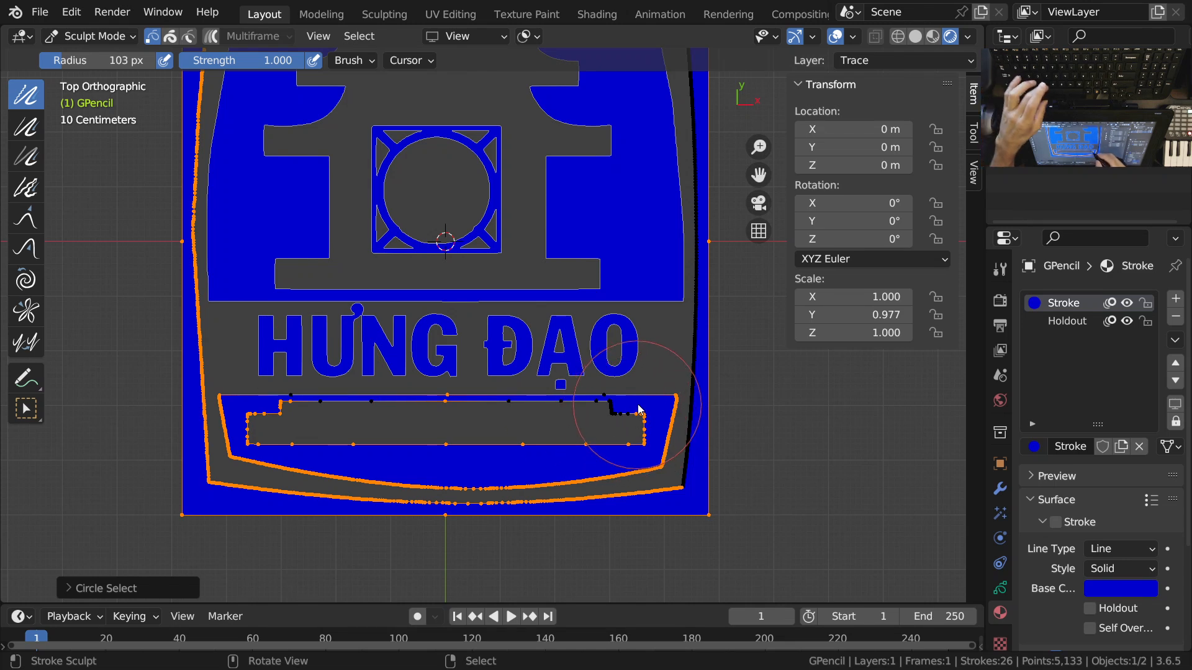
middle_drag(632, 390, 608, 376)
key(KP_7)
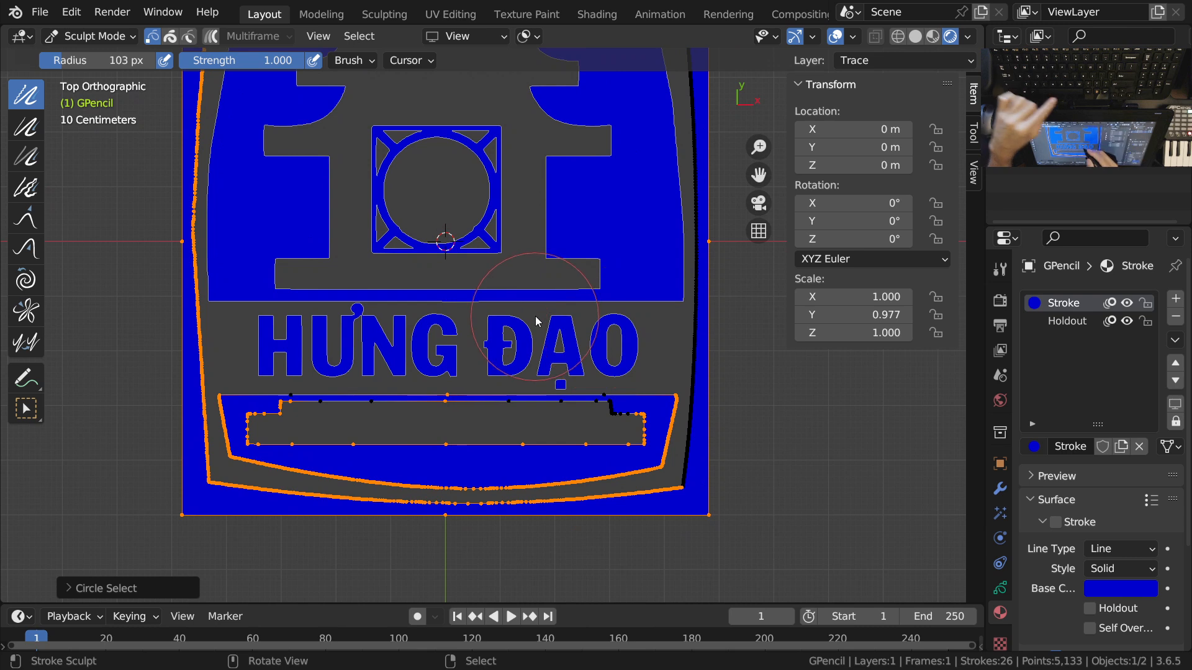
Step: Choose the Grab sculpt brush and circle-deselect all points of the panel below the lettering
key(shift+space)
key(5)
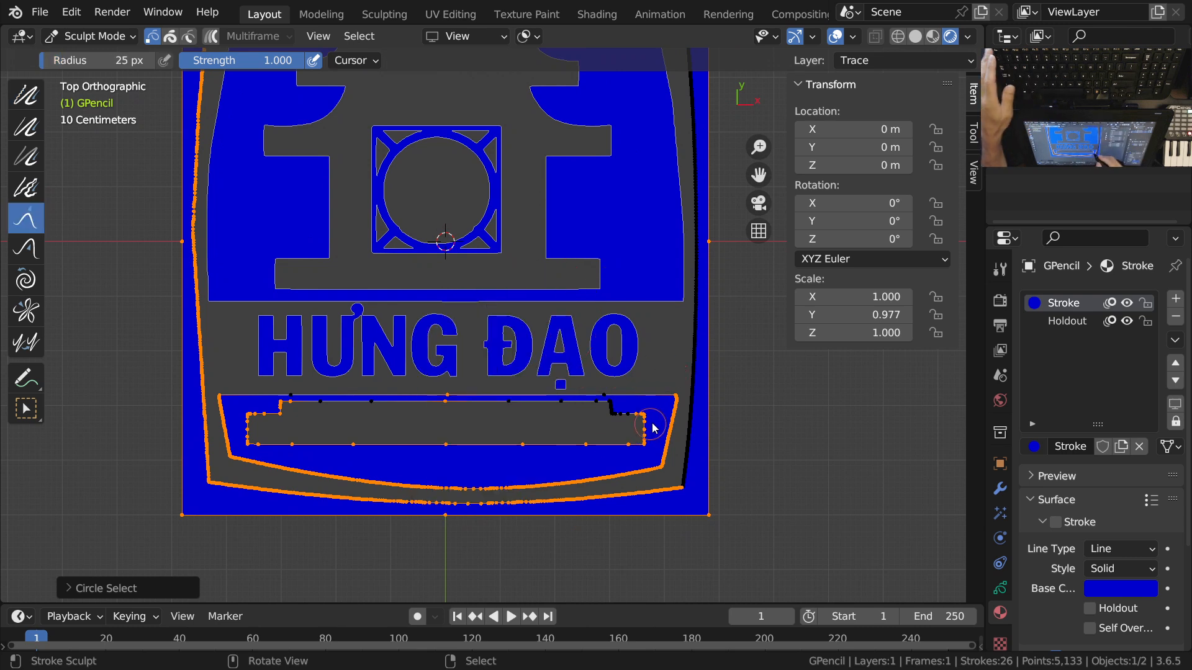
scroll(635, 399, up, 1)
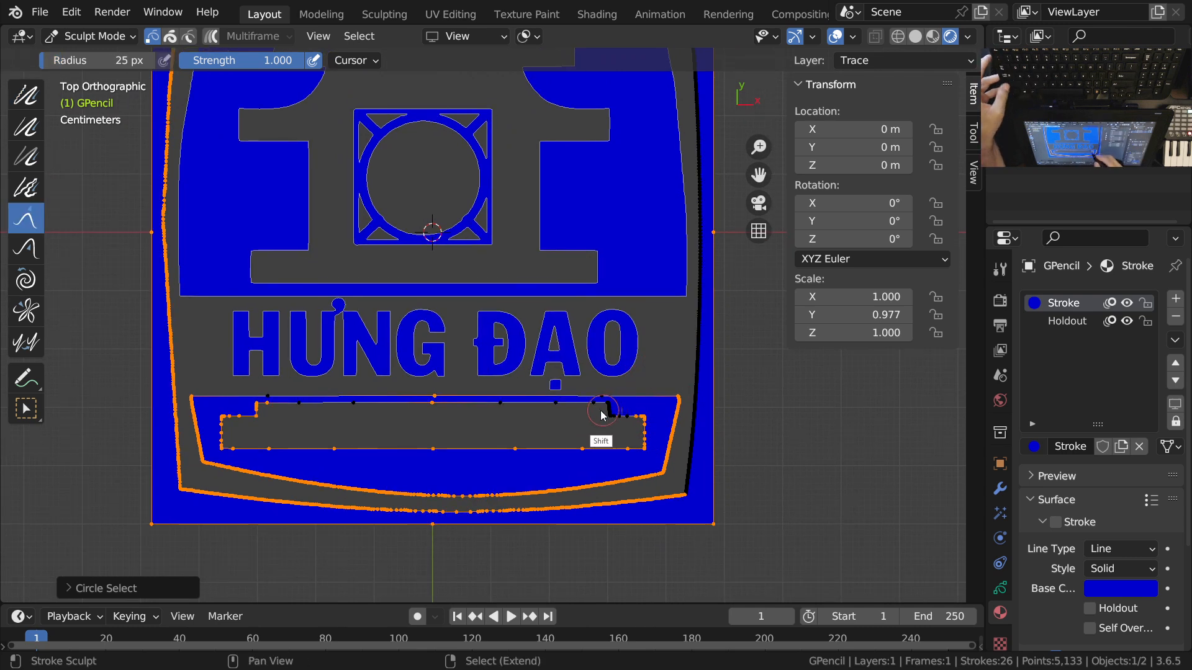
key(c)
mouse_move(645, 396)
shift+mouse_down()
mouse_move(618, 410)
mouse_move(608, 425)
mouse_move(621, 430)
mouse_move(458, 445)
mouse_move(269, 431)
mouse_move(245, 418)
mouse_move(242, 399)
mouse_move(250, 419)
shift+mouse_up()
key(Escape)
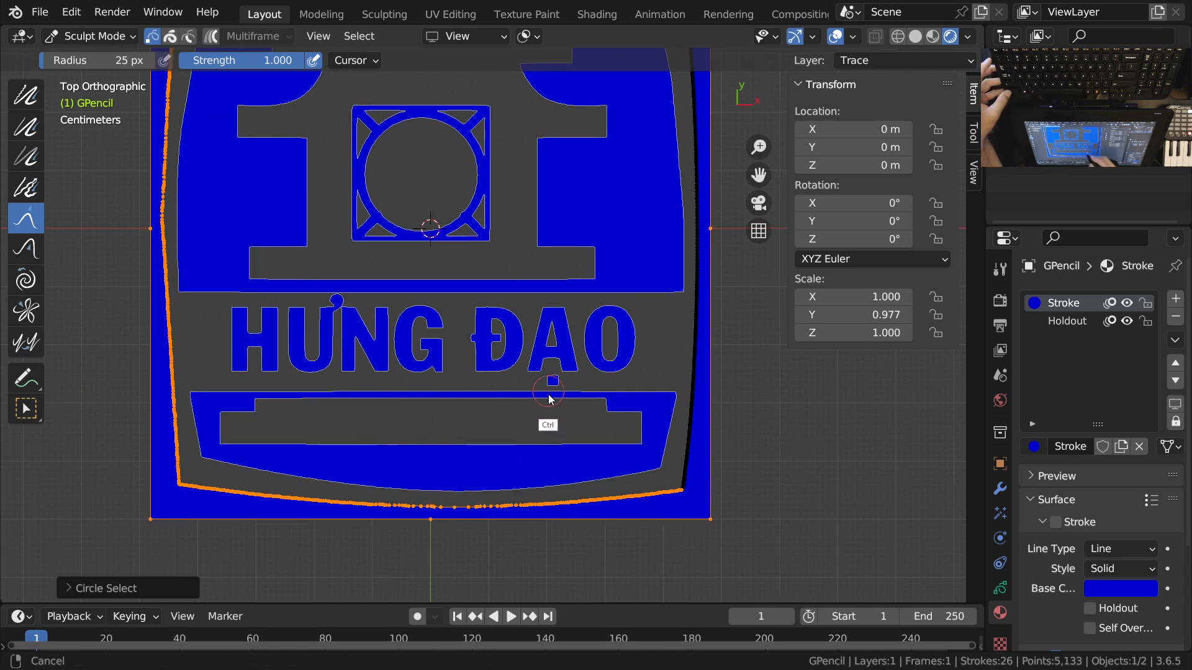
Step: Select only one point on the outer frame's right edge and grow the selection repeatedly past both right corners
key(KP_Decimal)
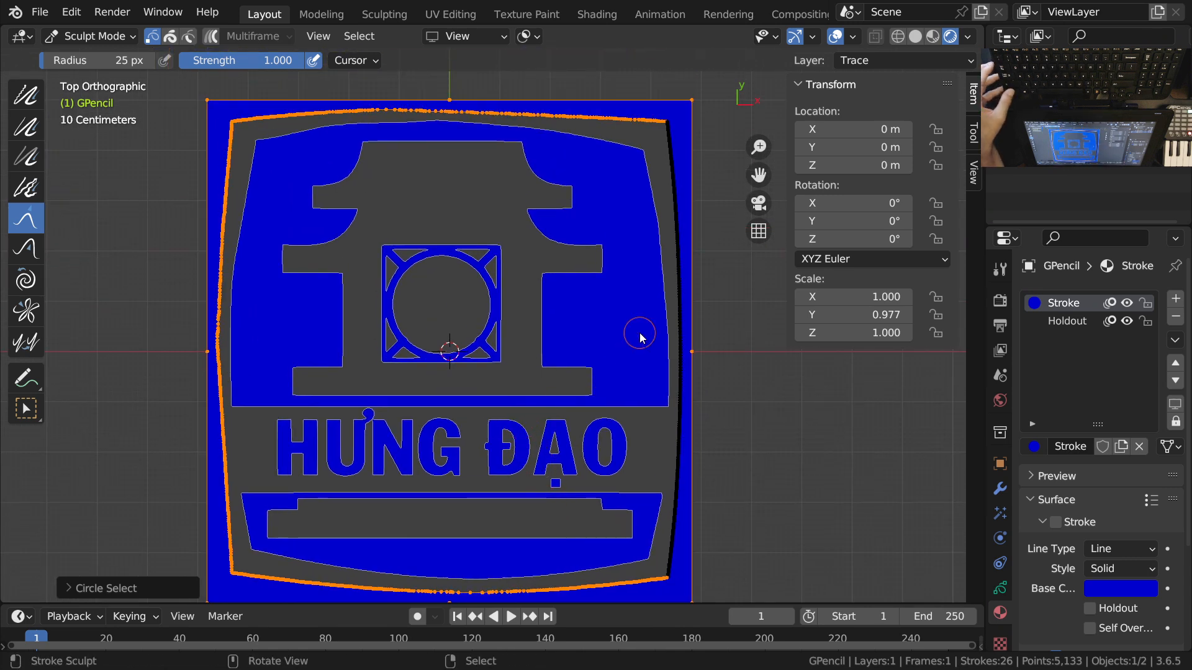
shift+middle_drag(347, 341, 358, 316)
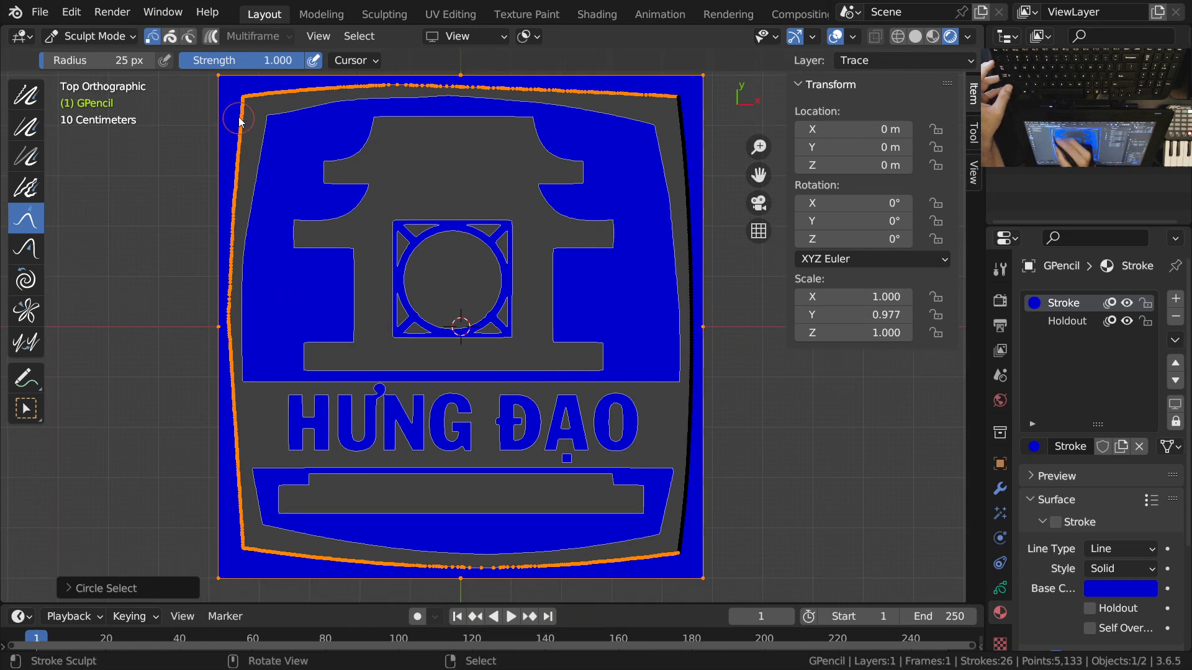
mouse_move(727, 323)
shift+middle_down()
mouse_move(708, 261)
mouse_move(689, 359)
mouse_move(704, 323)
mouse_move(686, 348)
shift+middle_up()
mouse_move(542, 562)
shift+middle_down()
mouse_move(620, 333)
mouse_move(611, 436)
shift+middle_up()
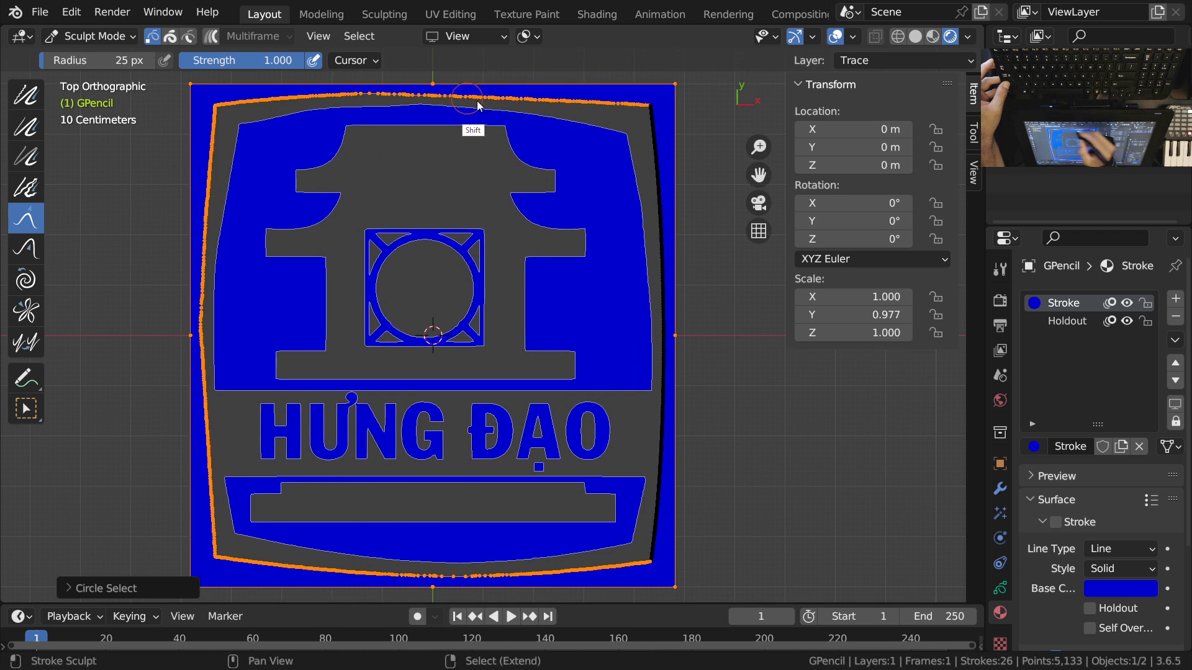
mouse_move(625, 513)
shift+middle_down()
mouse_move(641, 428)
mouse_move(608, 485)
shift+middle_up()
right_click(625, 265)
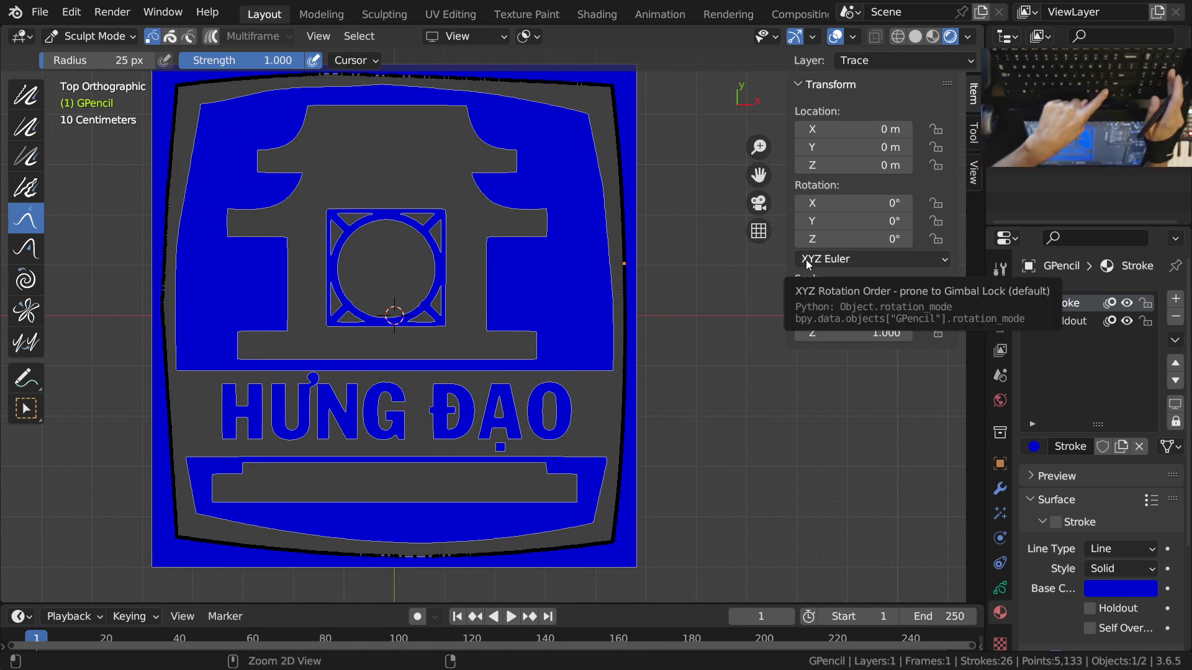
ctrl+scroll(805, 261, up, 1)
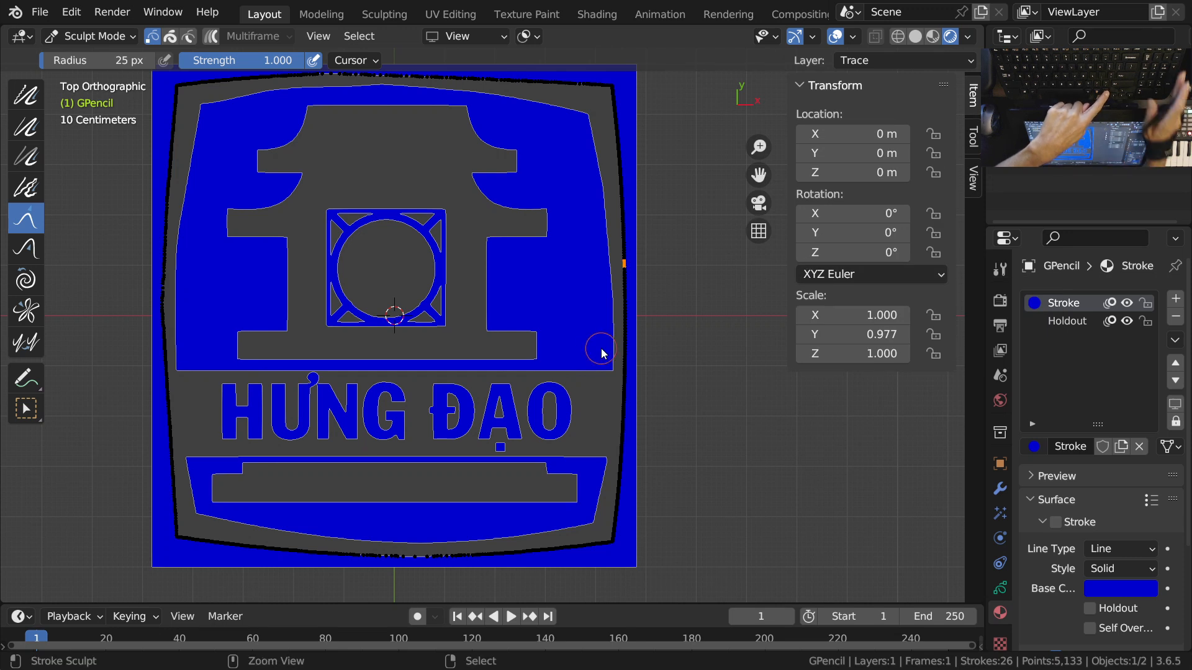
key(ctrl+KP_Add)
key(ctrl+KP_Add)
key(ctrl+KP_Add)
key(ctrl+KP_Add)
key(ctrl+KP_Add)
key(ctrl+KP_Add)
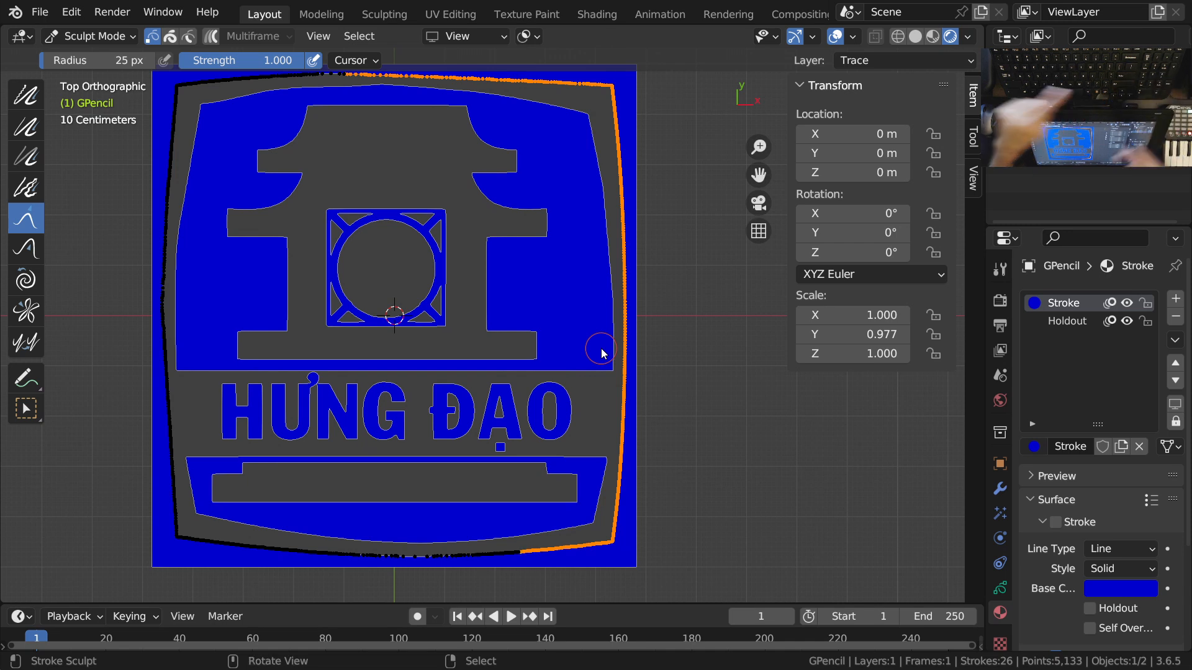
Step: Examine up close where the grown selection ends along the outer frame's top edge
shift+middle_drag(451, 320, 535, 495)
ctrl+middle_drag(432, 257, 433, 230)
ctrl+drag(433, 231, 429, 199)
ctrl+middle_drag(410, 238, 412, 197)
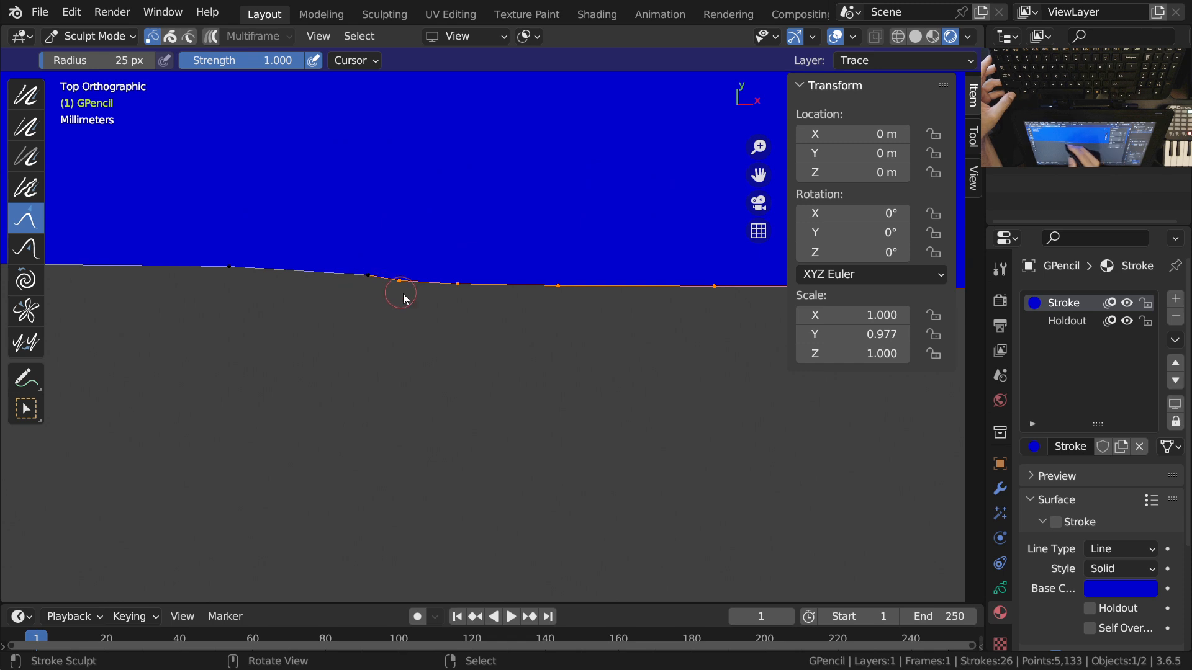
mouse_move(397, 250)
ctrl+middle_down()
mouse_move(417, 355)
mouse_move(413, 219)
mouse_move(460, 302)
ctrl+middle_up()
ctrl+middle_drag(421, 241, 408, 274)
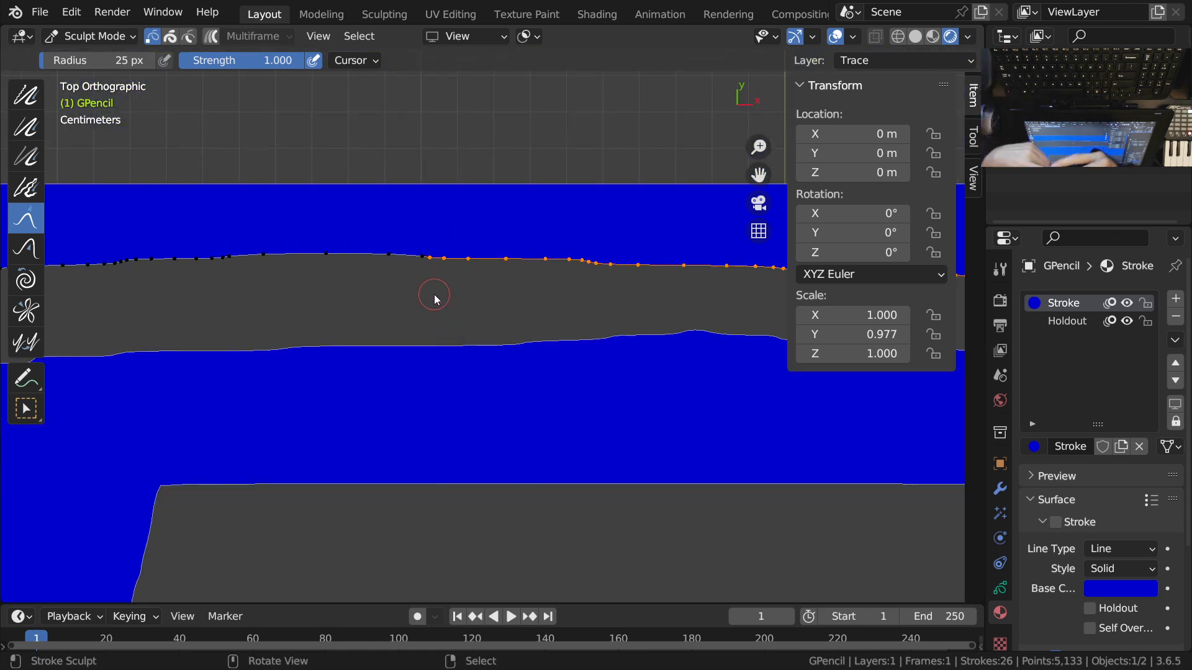
mouse_move(421, 414)
ctrl+middle_down()
mouse_move(391, 341)
mouse_move(391, 412)
mouse_move(447, 399)
mouse_move(385, 334)
mouse_move(375, 418)
mouse_move(418, 367)
mouse_move(438, 381)
ctrl+middle_up()
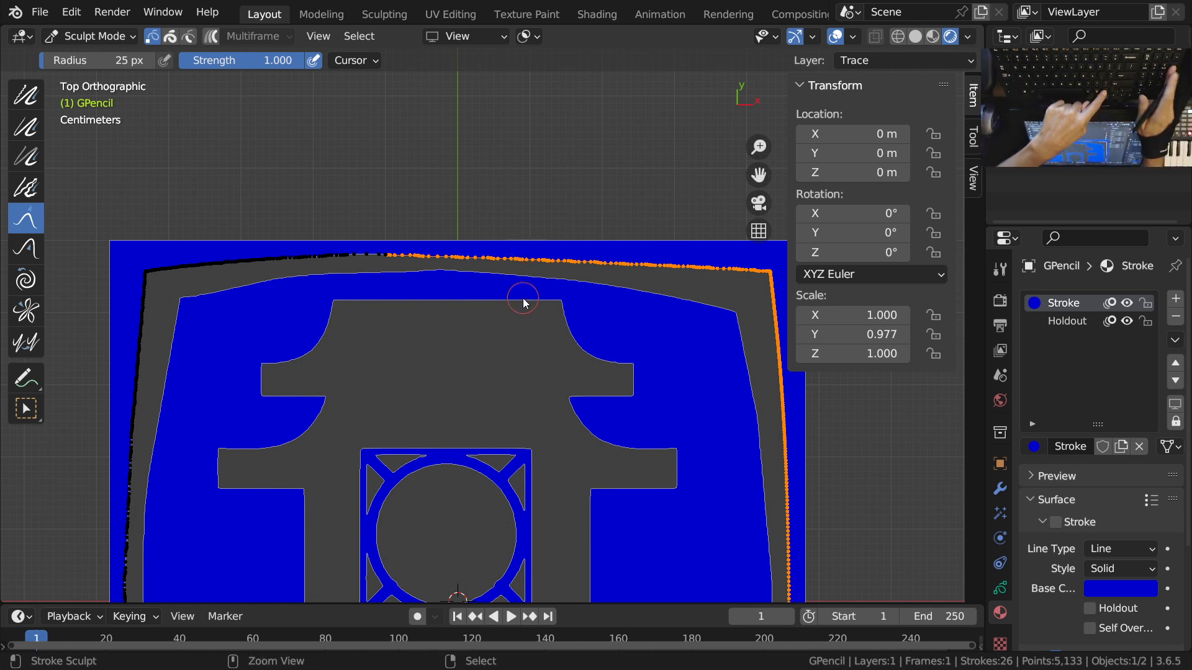
ctrl+middle_drag(450, 345, 465, 428)
shift+middle_drag(457, 472, 426, 388)
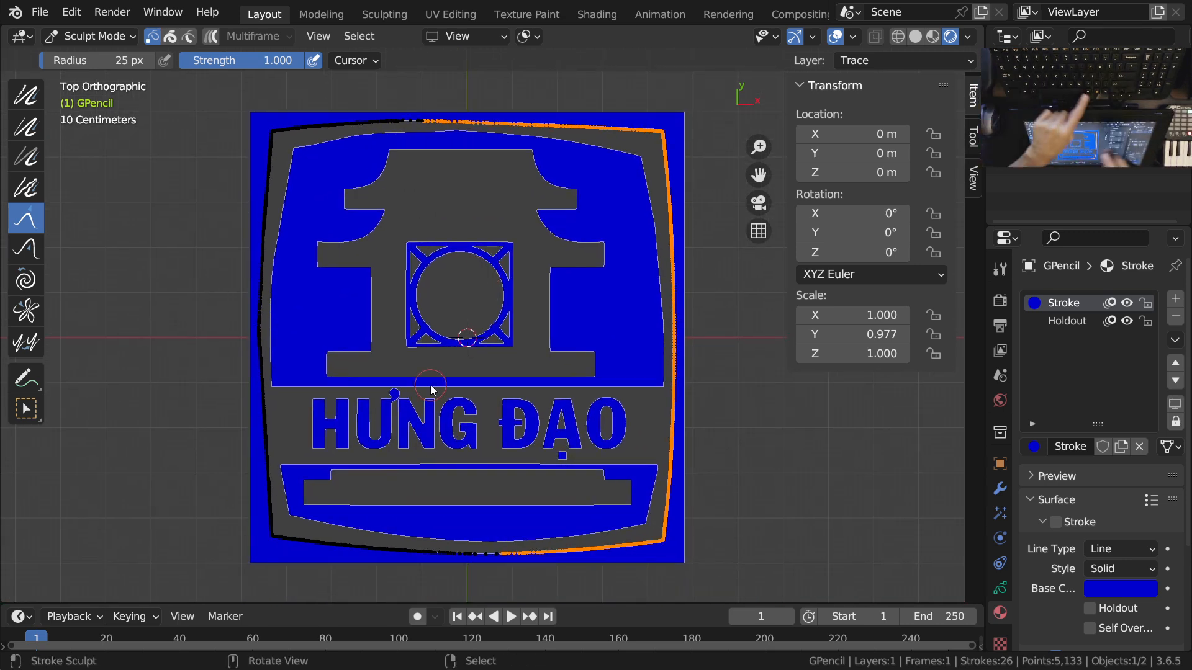
Step: Grow the point selection further along the outer frame's top and bottom edges
key(ctrl+KP_Add)
key(ctrl+KP_Add)
key(ctrl+KP_Add)
key(ctrl+KP_Add)
key(ctrl+KP_Add)
key(ctrl+KP_Add)
key(ctrl+KP_Add)
key(ctrl+KP_Add)
key(ctrl+KP_Add)
key(ctrl+KP_Add)
key(ctrl+KP_Add)
key(ctrl+KP_Add)
key(ctrl+KP_Add)
key(ctrl+KP_Add)
key(ctrl+KP_Add)
key(ctrl+KP_Add)
key(ctrl+KP_Add)
key(ctrl+KP_Add)
key(ctrl+KP_Add)
key(ctrl+KP_Add)
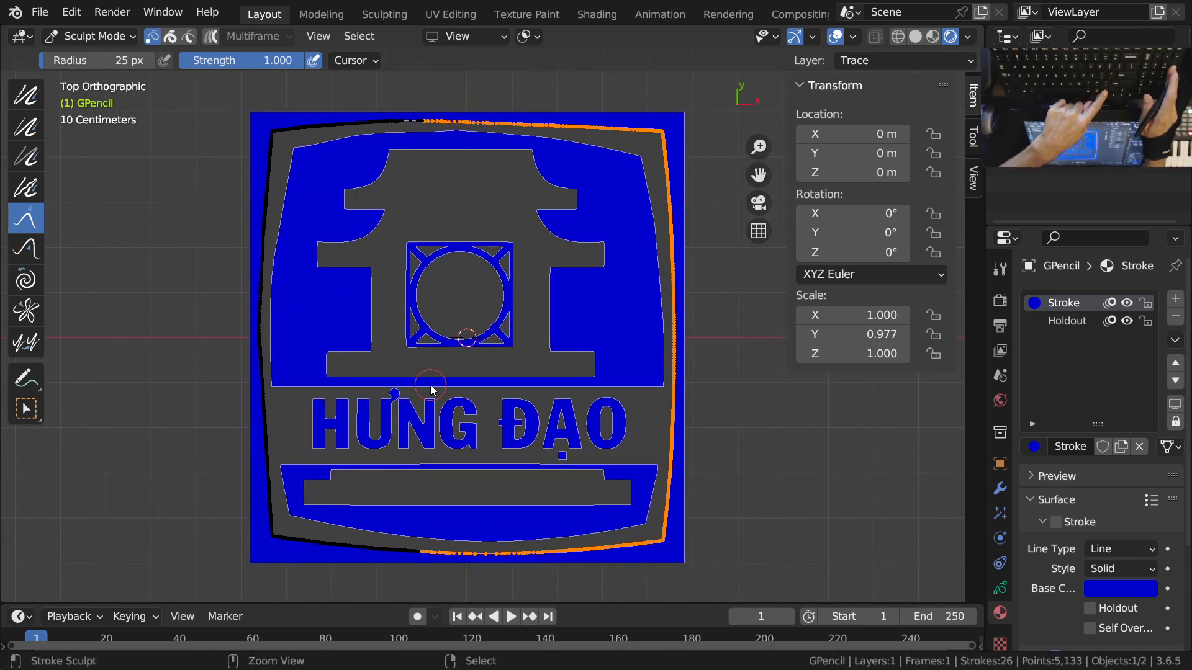
Step: Inspect how far the extended selection reaches along the outer frame's top edge and the rest of the frame
mouse_move(441, 154)
shift+middle_down()
mouse_move(479, 257)
mouse_move(462, 151)
shift+middle_up()
shift+middle_drag(448, 271, 473, 341)
shift+middle_drag(535, 420, 473, 385)
ctrl+middle_drag(529, 266, 398, 248)
ctrl+middle_drag(437, 214, 415, 256)
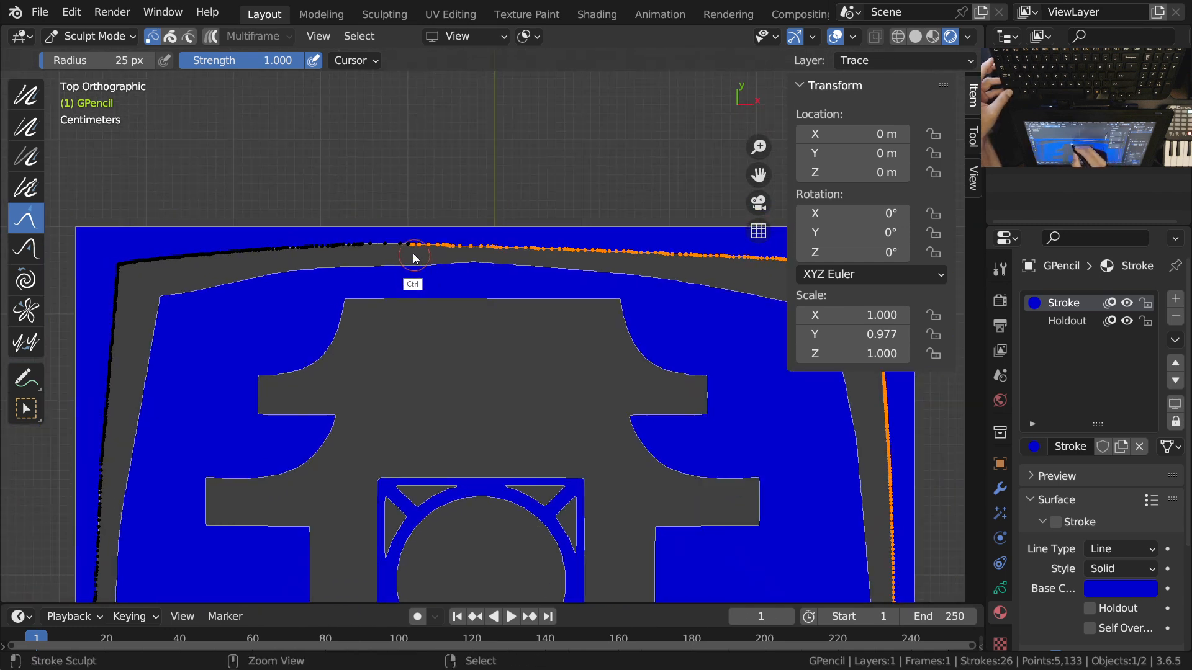
ctrl+middle_drag(286, 243, 267, 341)
shift+middle_drag(580, 385, 590, 226)
shift+middle_drag(474, 180, 399, 279)
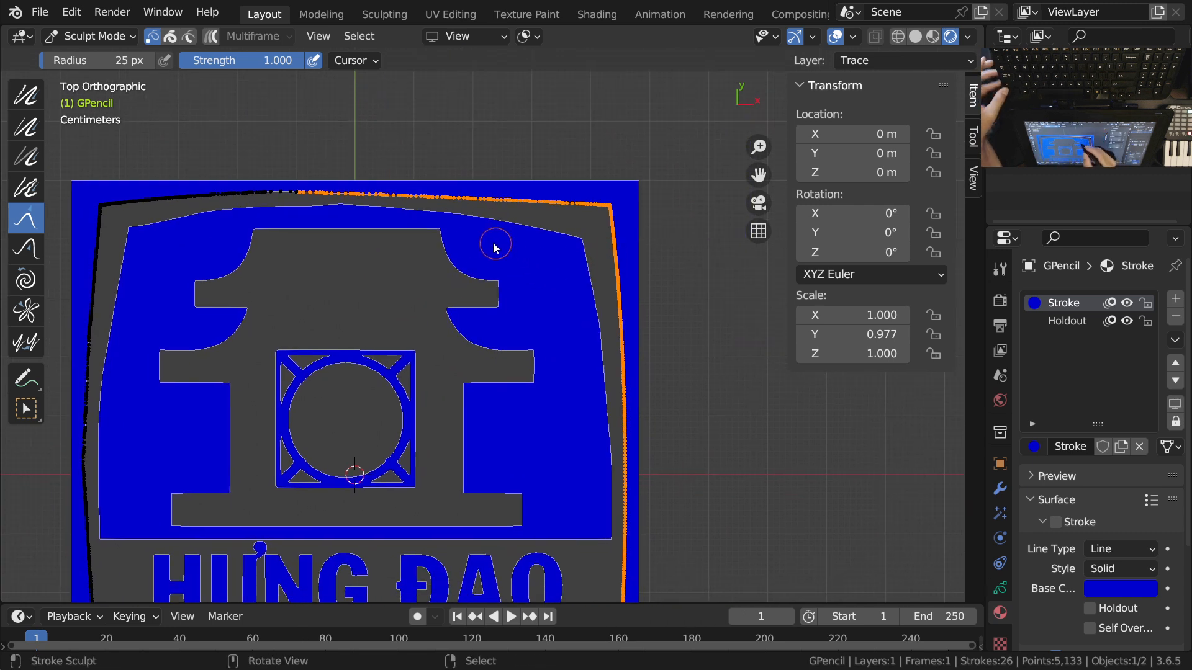
ctrl+middle_drag(466, 231, 501, 306)
Step: Try to circle-deselect the outer frame's upper-right corner with a large selection circle in Sculpt Mode
key(ctrl+Tab)
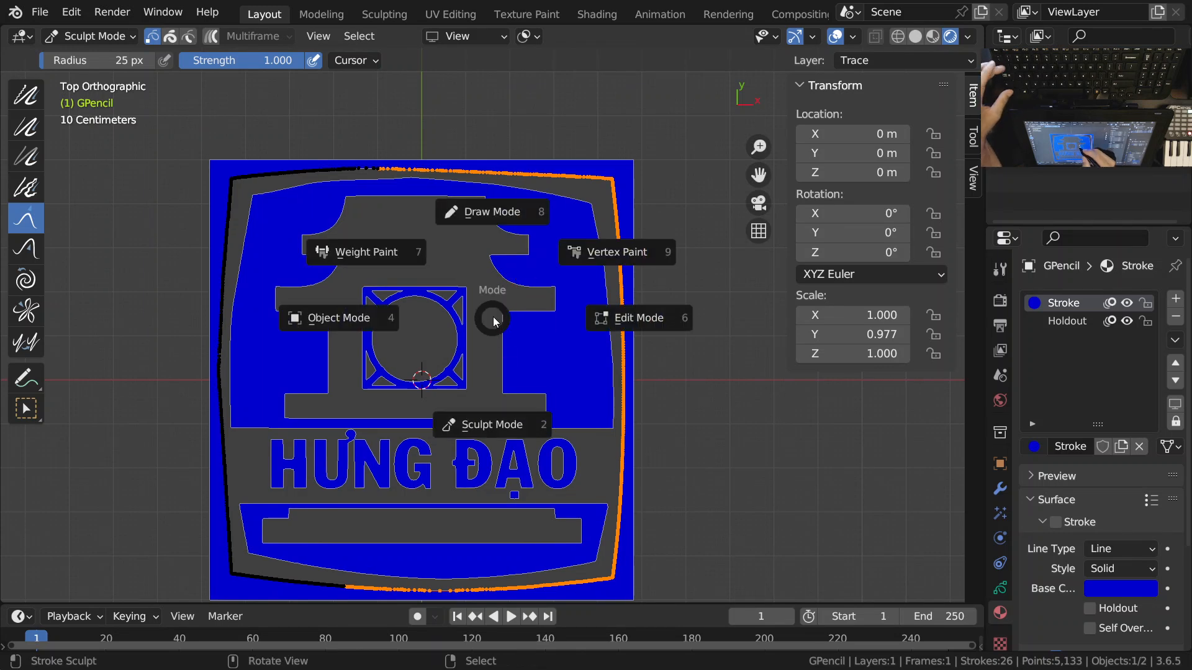
click(506, 429)
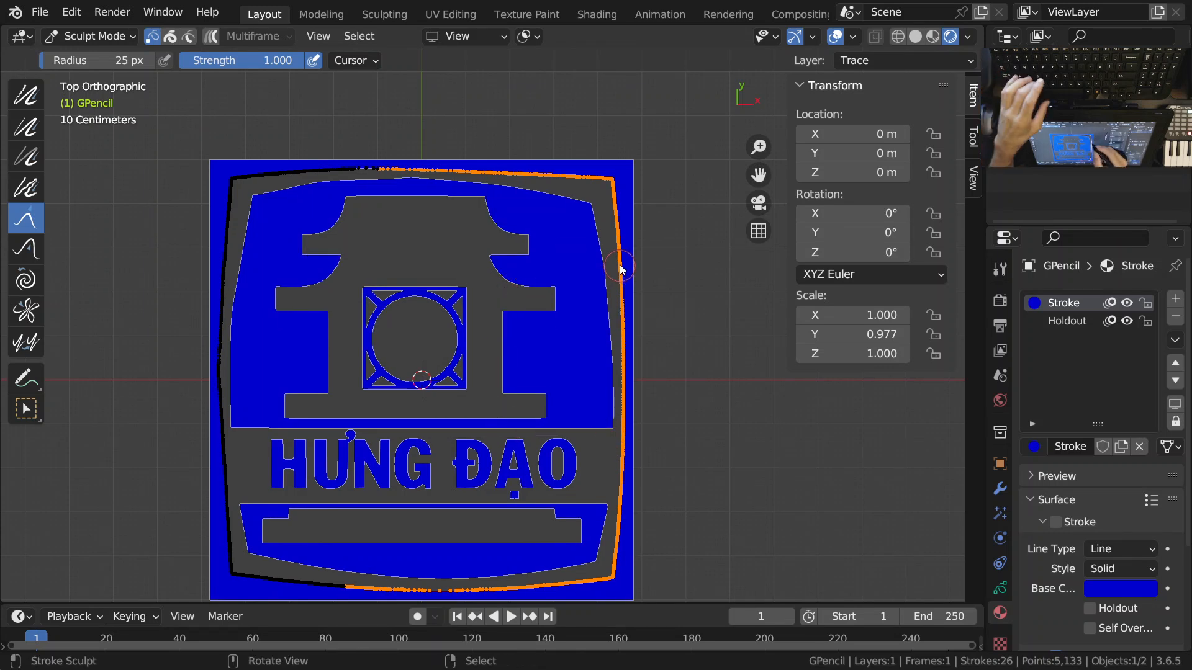
key(c)
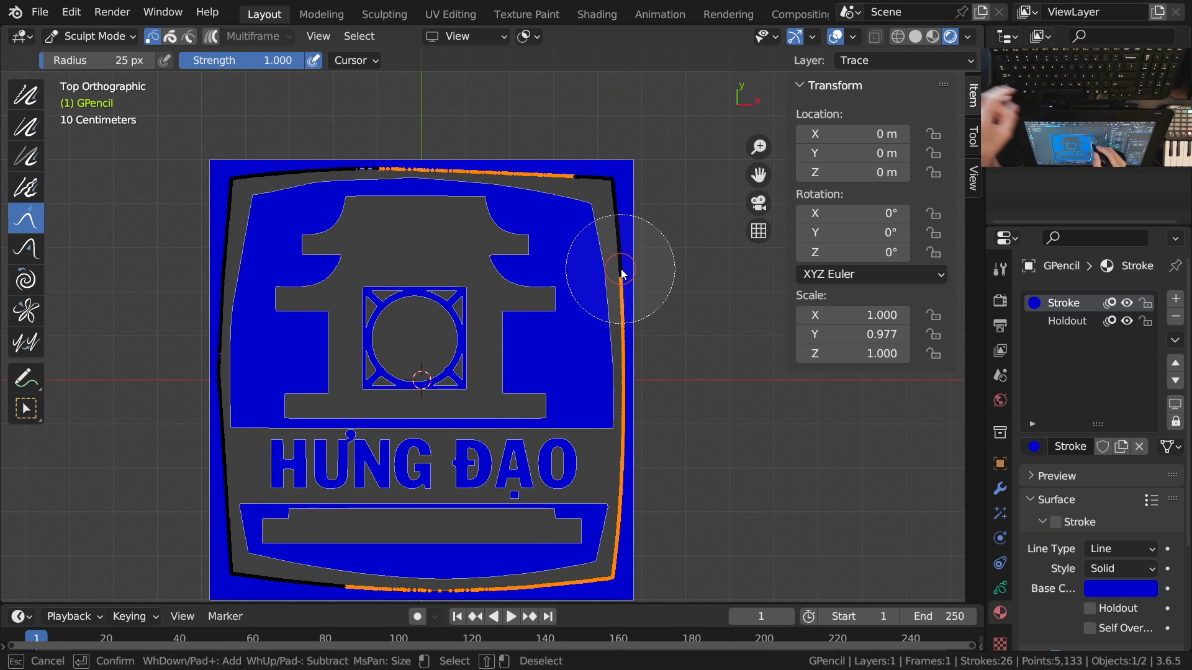
key(Escape)
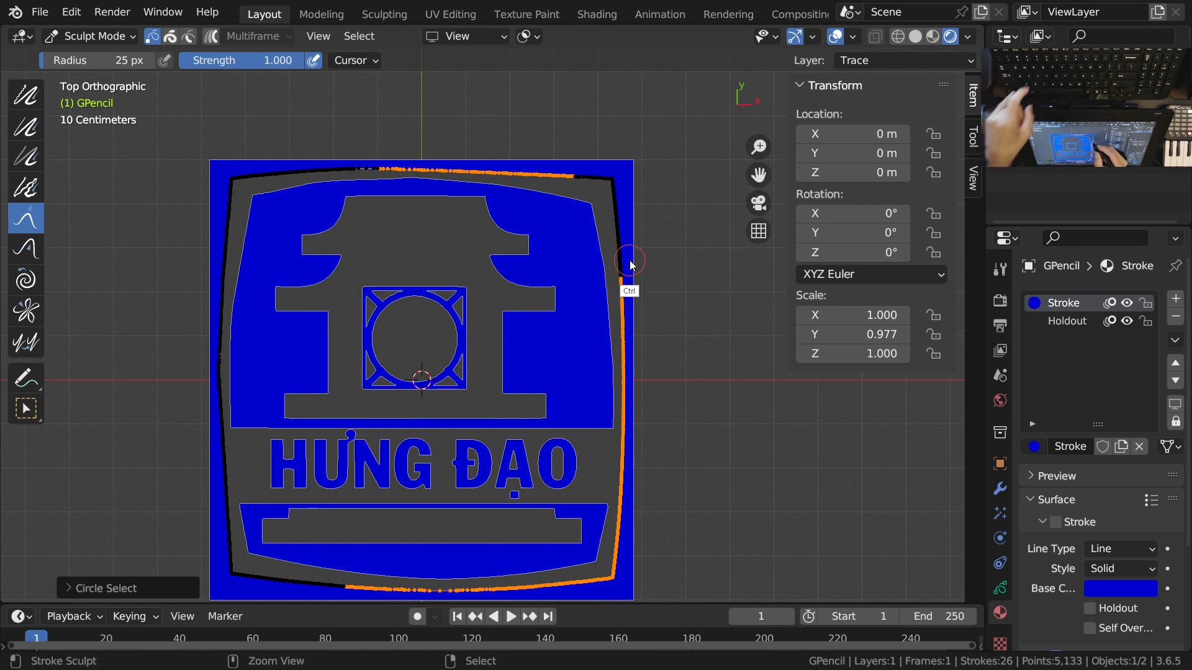
Step: Circle-deselect the outer frame's right-edge points just below the upper-right corner, keeping the top edge selected
scroll(616, 186, up, 7)
key(c)
shift+drag(593, 232, 587, 206)
right_click(582, 212)
mouse_move(574, 158)
ctrl+middle_down()
mouse_move(580, 136)
mouse_move(588, 274)
ctrl+middle_up()
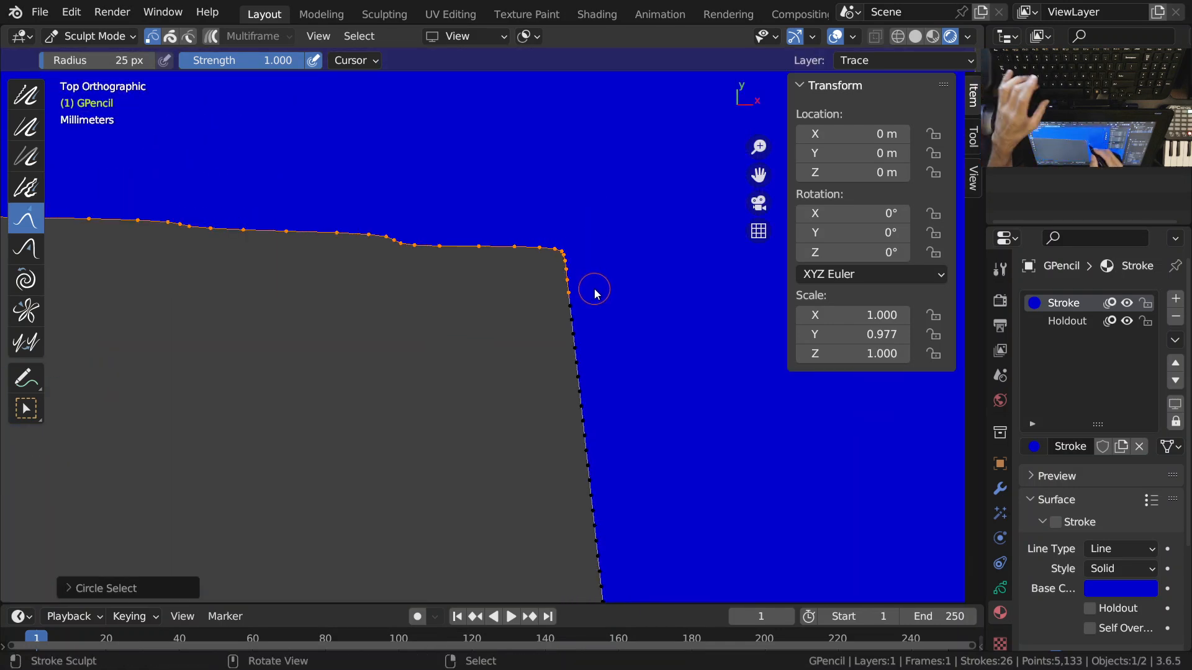
key(c)
shift+drag(576, 320, 581, 312)
key(Escape)
Step: Circle-deselect the rest of the outer frame's right edge down to the lower-right corner
mouse_move(582, 312)
ctrl+middle_down()
mouse_move(596, 491)
mouse_move(576, 256)
mouse_move(580, 449)
mouse_move(606, 327)
mouse_move(591, 308)
mouse_move(617, 346)
mouse_move(591, 377)
ctrl+middle_up()
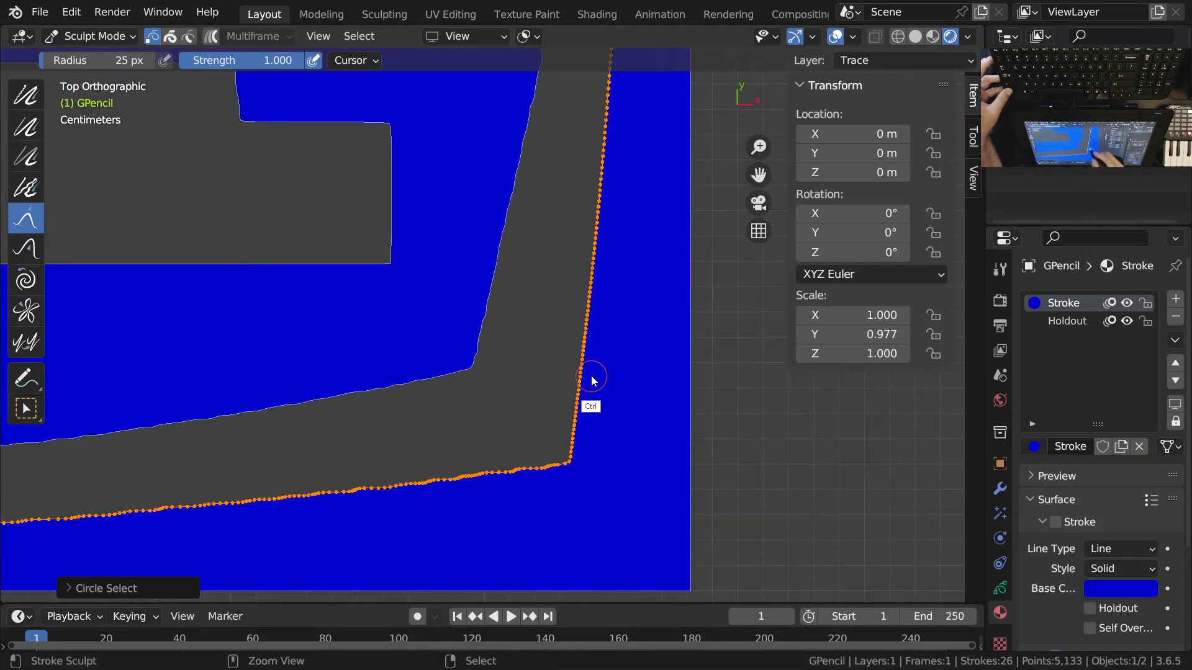
key(c)
mouse_move(607, 327)
middle_down()
mouse_move(590, 404)
mouse_move(508, 340)
mouse_move(548, 277)
mouse_move(604, 338)
mouse_move(599, 436)
mouse_move(604, 415)
middle_up()
right_click(595, 402)
key(c)
middle_drag(597, 131, 598, 415)
right_click(598, 414)
shift+middle_drag(527, 298, 535, 333)
Step: Switch to the Smooth sculpt brush with a 167 px radius and a strength of 1.000
key(ctrl+Tab)
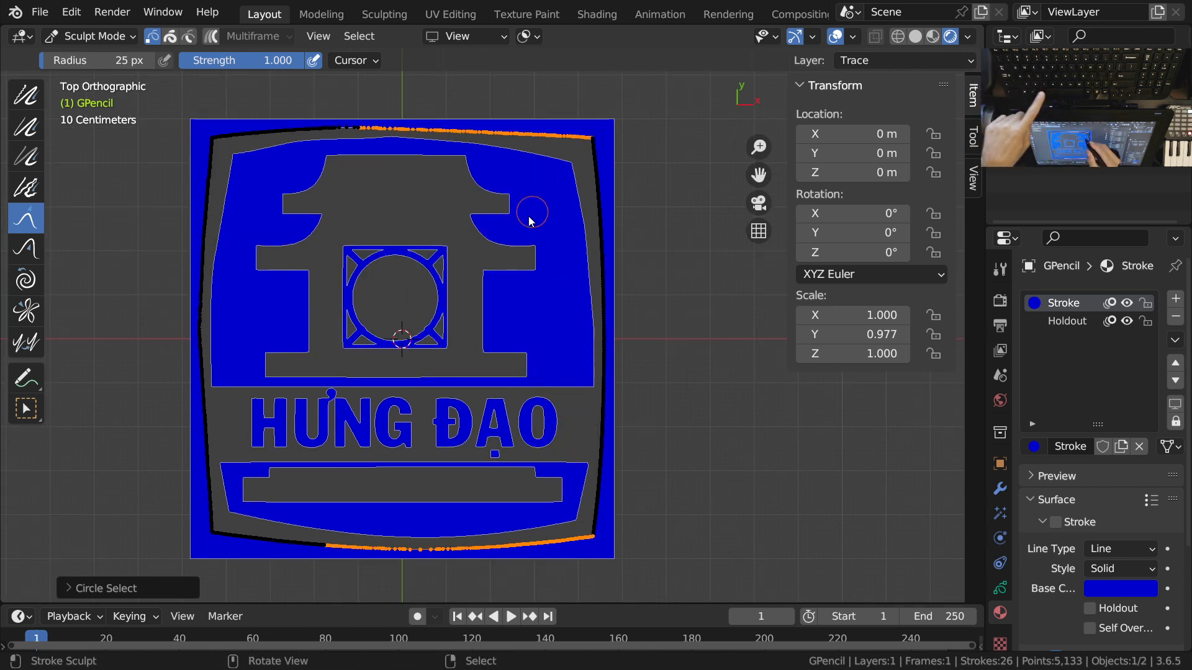
key(shift+space)
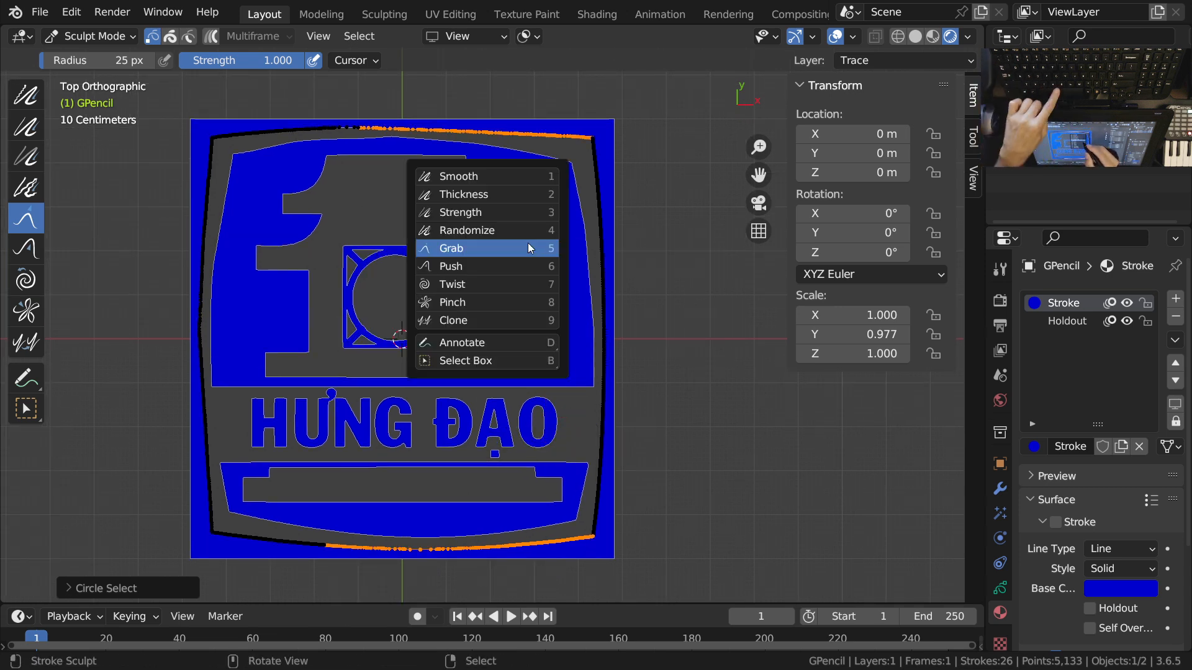
click(484, 179)
key(shift+g)
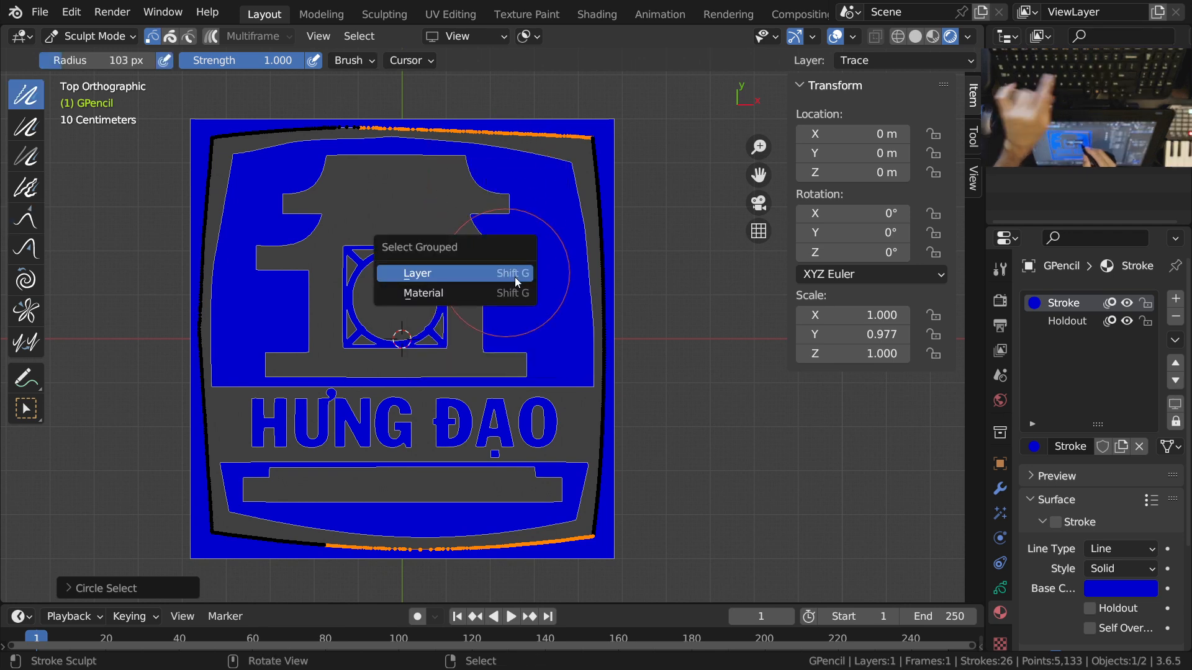
key(Escape)
key(f)
click(539, 283)
shift+middle_drag(540, 279, 543, 329)
key(shift+f)
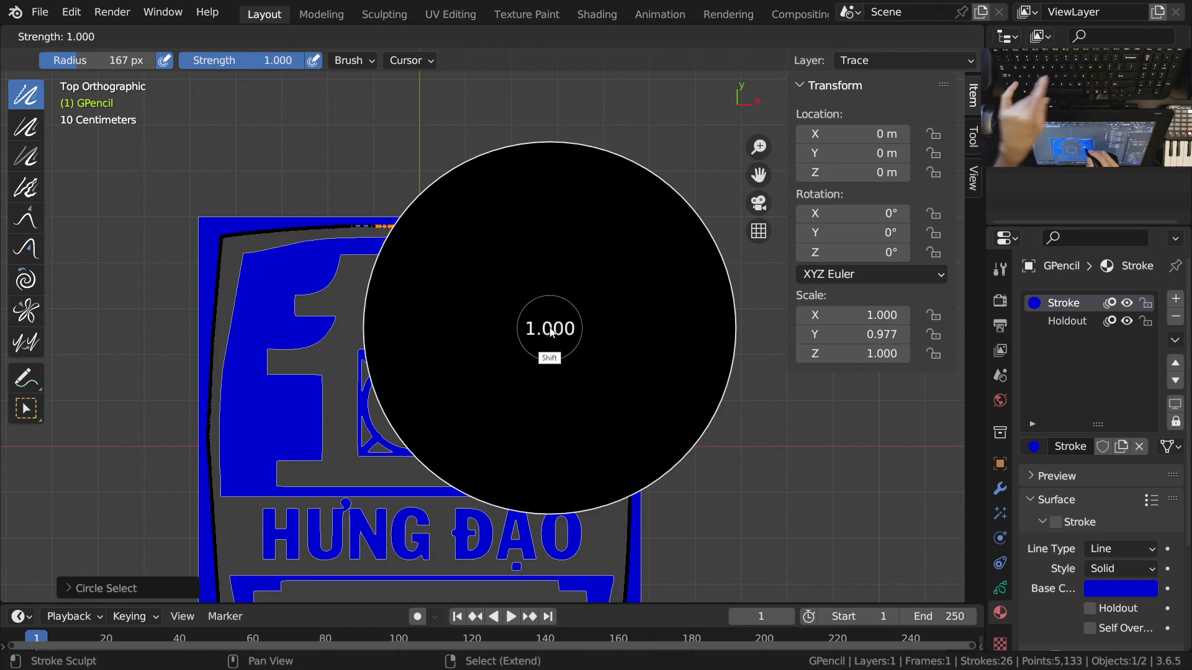
click(611, 324)
Step: Smooth the selected points along the outer frame's top edge and its bottom edge up to the lower-right corner
scroll(489, 267, up, 2)
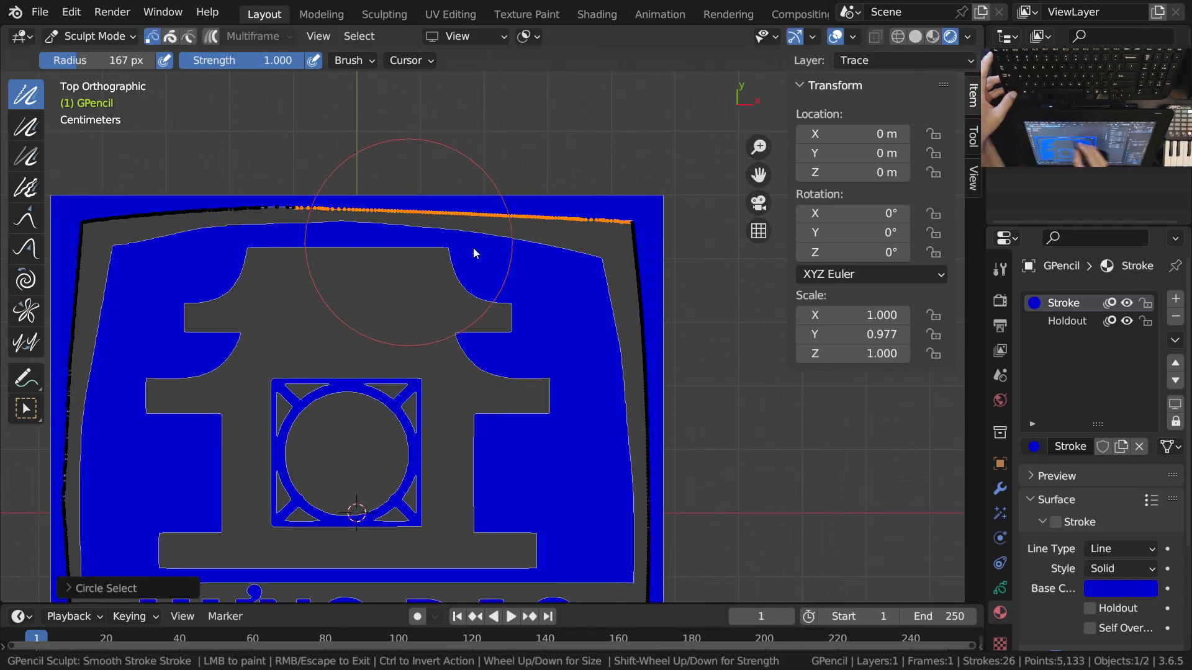
mouse_move(473, 248)
mouse_down()
mouse_move(551, 271)
mouse_move(572, 263)
mouse_move(422, 229)
mouse_move(397, 236)
mouse_up()
scroll(490, 366, down, 3)
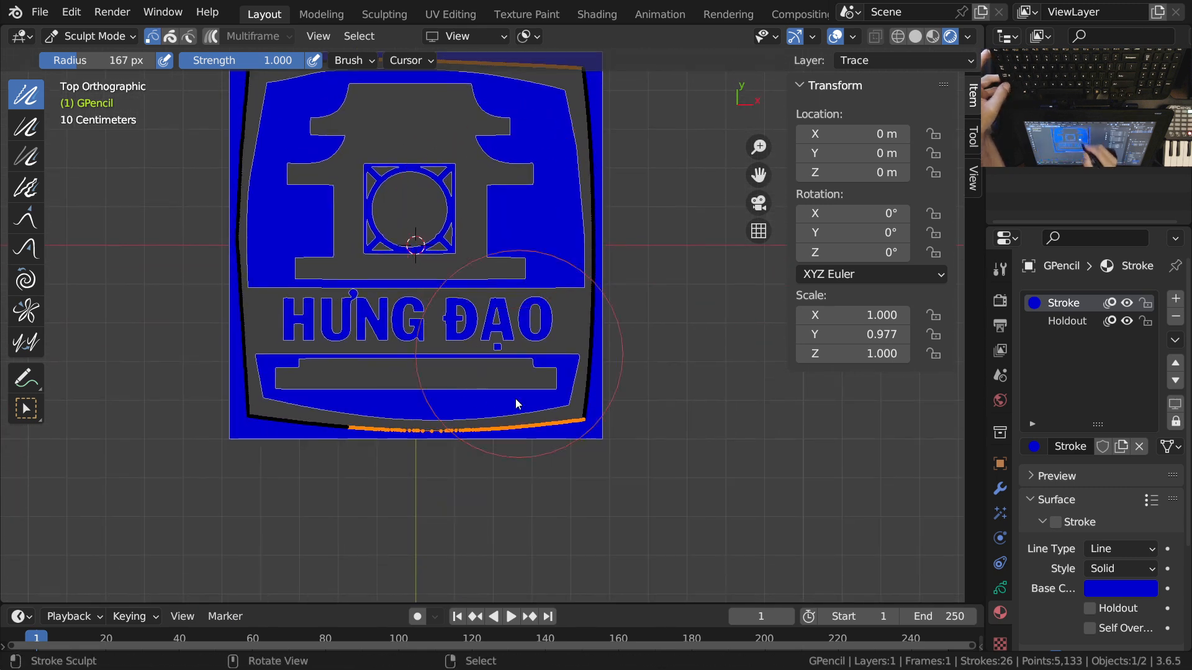
scroll(520, 336, up, 4)
mouse_move(453, 417)
mouse_down()
mouse_move(428, 425)
mouse_move(615, 435)
mouse_up()
mouse_move(677, 410)
ctrl+middle_down()
mouse_move(722, 333)
mouse_move(739, 242)
ctrl+middle_up()
mouse_move(570, 429)
mouse_down()
mouse_move(459, 445)
mouse_move(569, 430)
mouse_up()
mouse_move(568, 430)
ctrl+middle_down()
mouse_move(689, 334)
mouse_move(542, 430)
ctrl+middle_up()
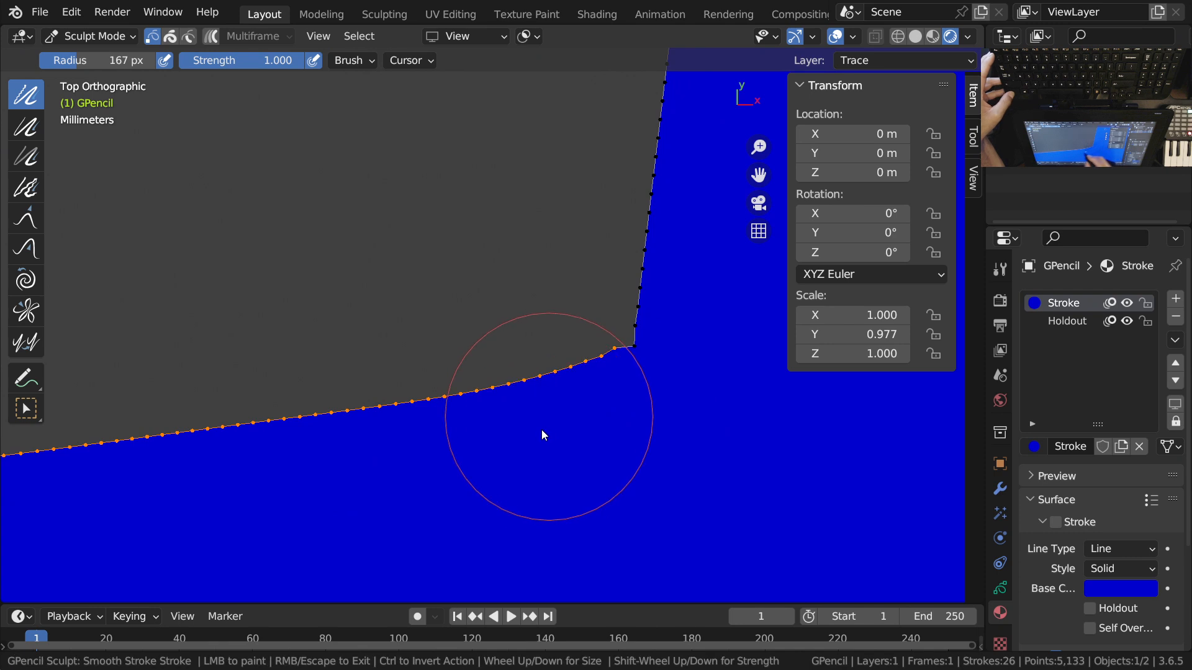
Step: Check the outer frame's right-hand corners and switch to the Grab brush with a 224 px radius
mouse_move(580, 260)
ctrl+middle_down()
mouse_move(587, 243)
mouse_move(587, 308)
mouse_move(577, 368)
mouse_move(580, 301)
mouse_move(561, 415)
mouse_move(576, 305)
mouse_move(552, 304)
mouse_move(582, 221)
mouse_move(553, 247)
ctrl+middle_up()
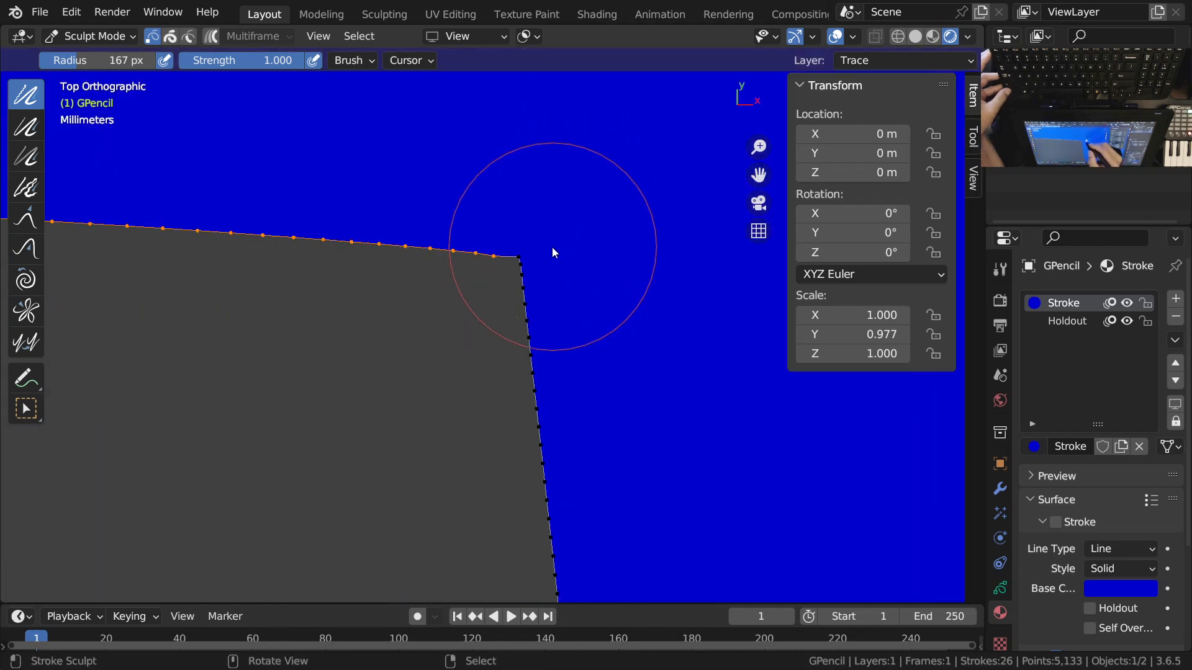
ctrl+middle_drag(525, 200, 524, 270)
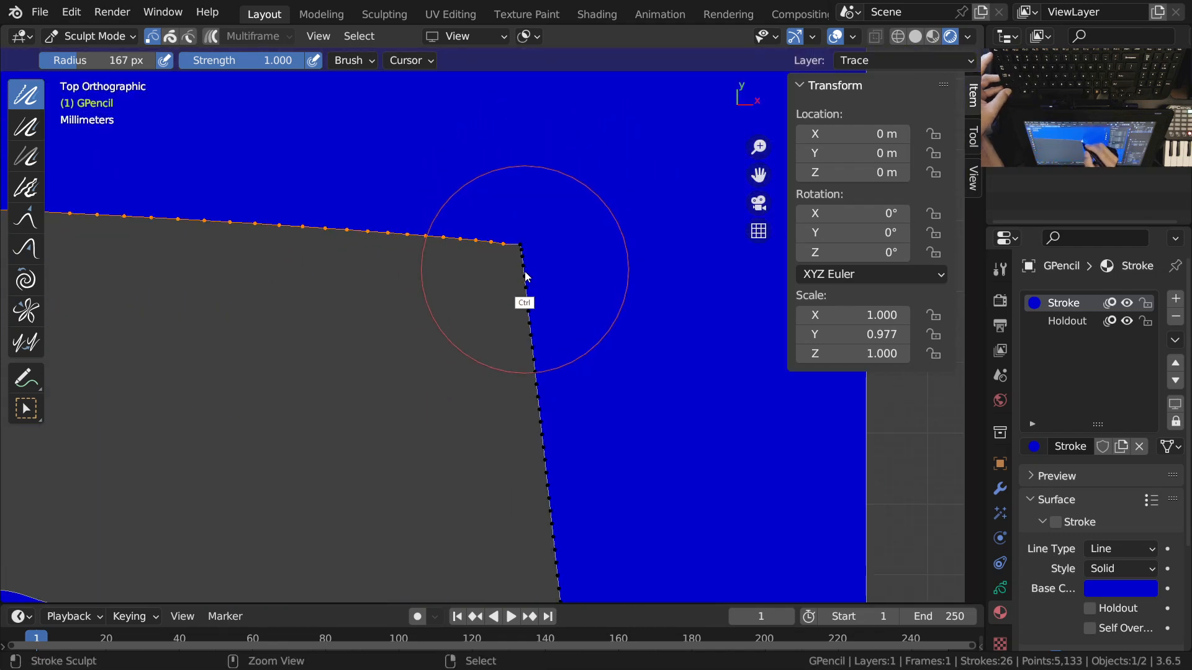
key(shift+space)
key(Return)
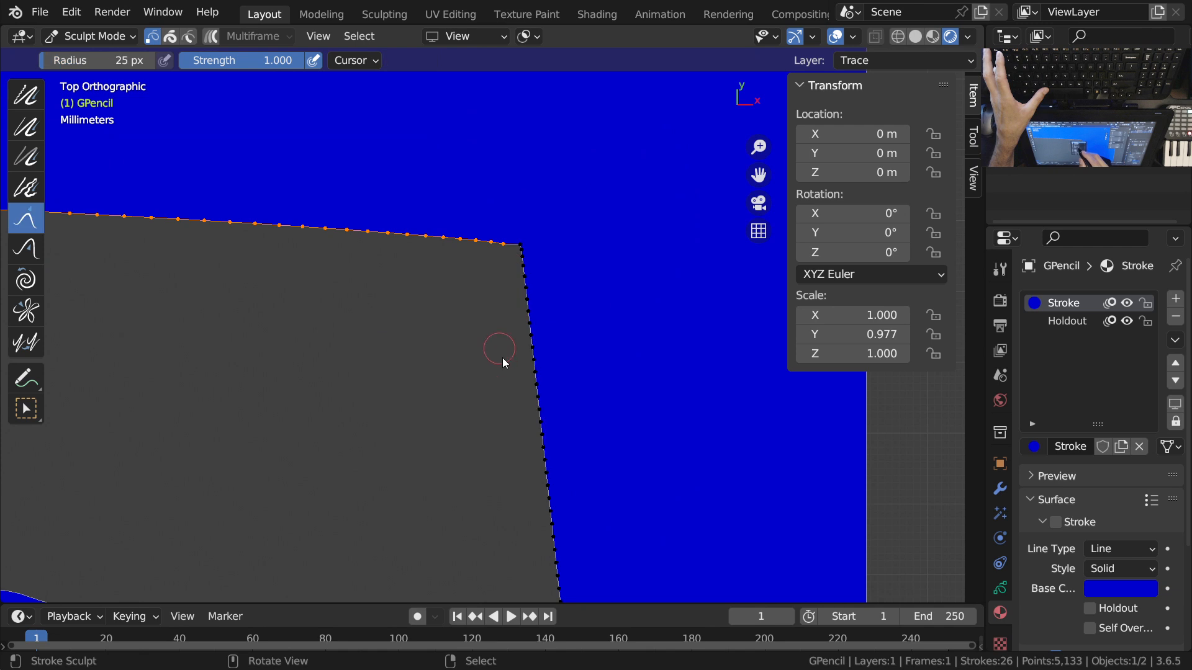
key(f)
click(609, 356)
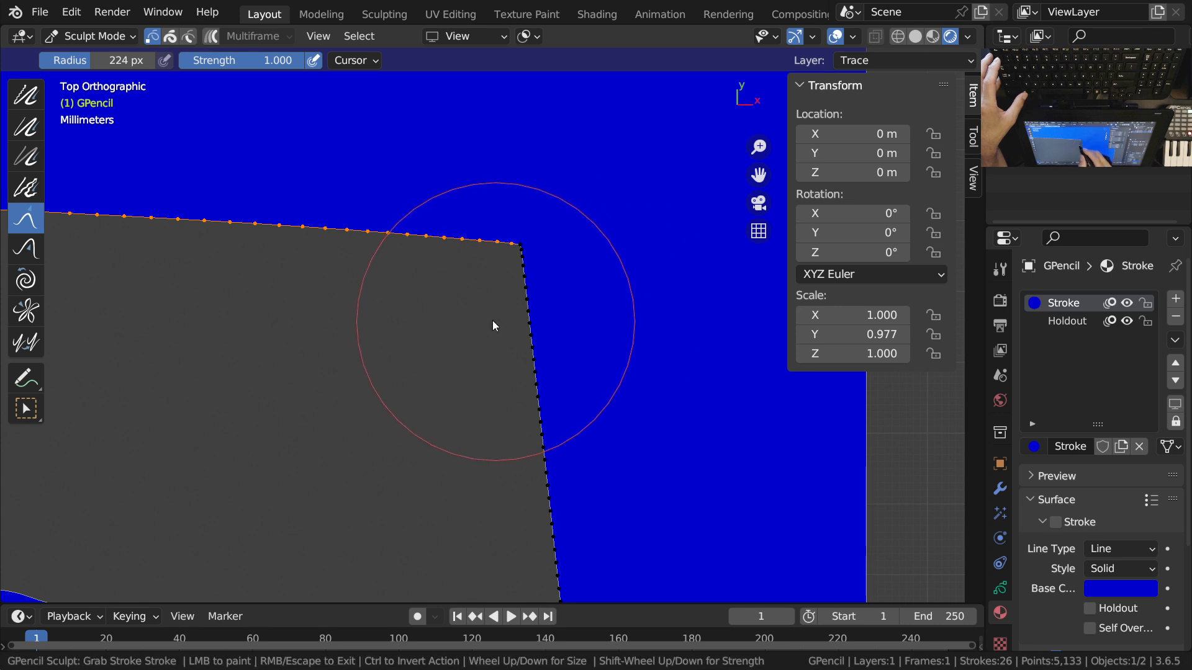
Step: Grab the outer frame's bottom-edge points near the lower-right corner and pull them back in line with the corner
mouse_move(532, 328)
shift+middle_down()
mouse_move(529, 258)
mouse_move(532, 400)
mouse_move(571, 340)
mouse_move(565, 310)
mouse_move(594, 211)
mouse_move(615, 398)
mouse_move(624, 311)
mouse_move(595, 211)
mouse_move(610, 269)
mouse_move(587, 372)
mouse_move(613, 314)
shift+middle_up()
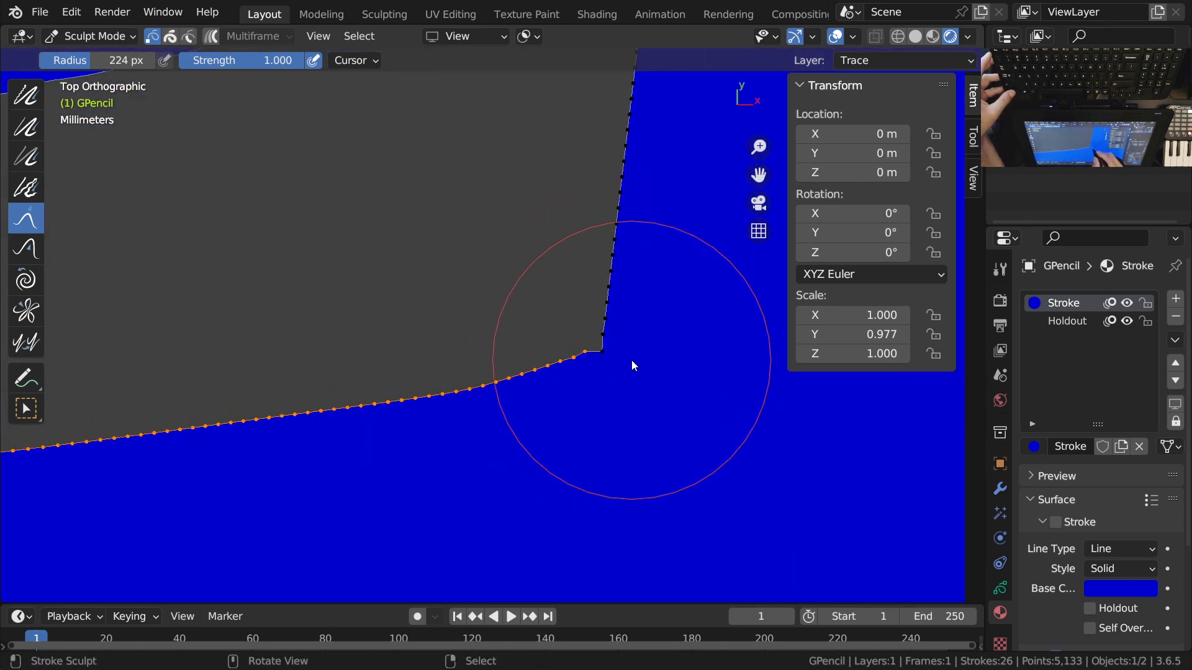
drag(632, 367, 562, 421)
drag(618, 391, 621, 395)
ctrl+middle_drag(566, 389, 570, 326)
drag(547, 404, 493, 435)
ctrl+middle_drag(665, 359, 666, 342)
shift+middle_drag(658, 344, 616, 358)
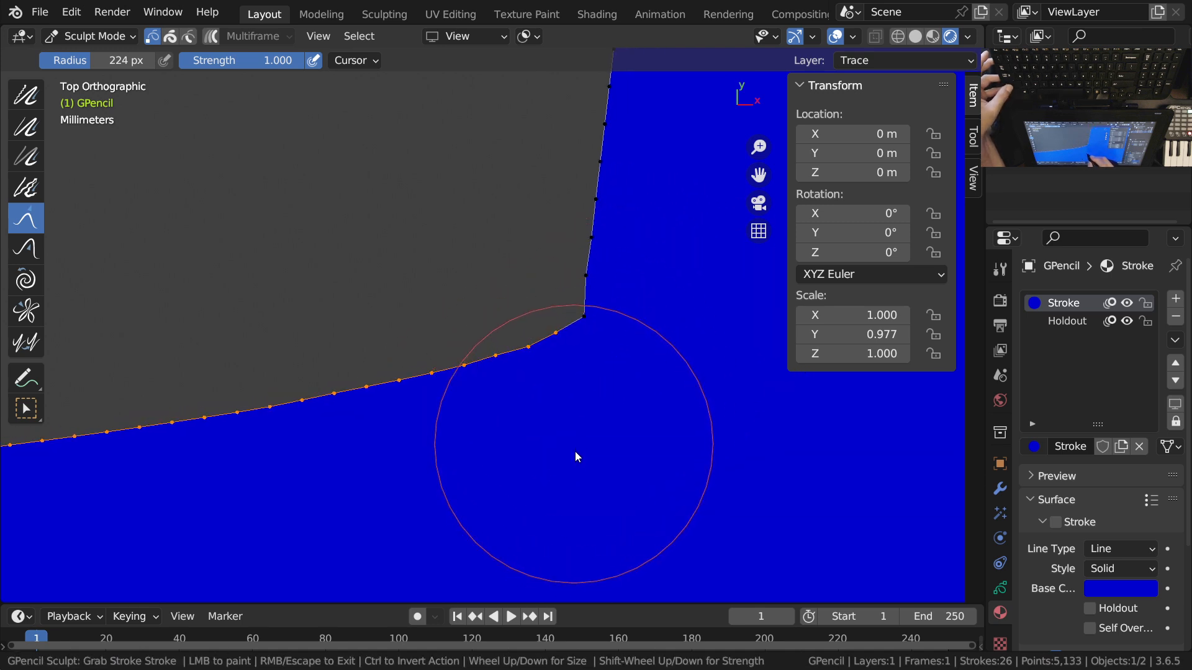
Step: Reduce the Grab brush radius to 99 px and adjust the bottom-edge points nearest the outer frame's lower-right corner
key(f)
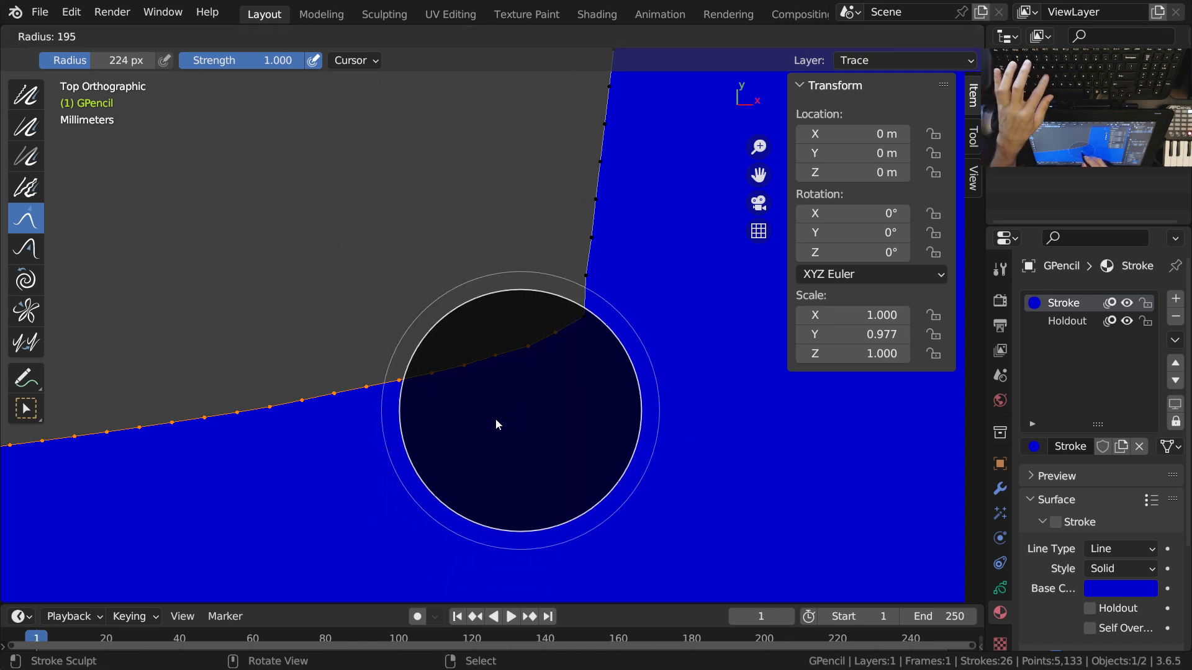
click(465, 438)
mouse_move(476, 417)
mouse_down()
mouse_move(497, 394)
mouse_move(542, 383)
mouse_up()
drag(569, 353, 535, 374)
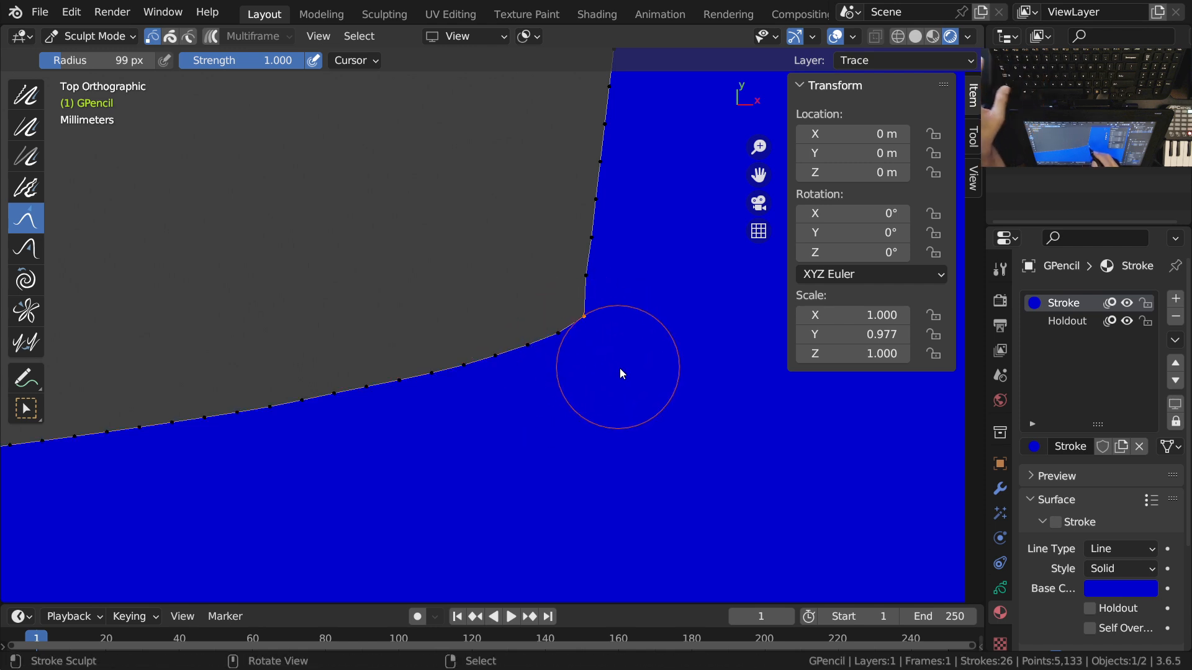
Step: Extend the bottom-edge selection to the outer frame's lower-right corner point and pull that corner slightly down with the Grab brush
key(ctrl+l)
drag(624, 350, 564, 368)
drag(597, 343, 593, 354)
drag(557, 377, 591, 352)
Step: Set the Grab brush radius to 70 px and nudge the bottom-edge points beside the lower-right corner into an even curve
key(f)
click(525, 380)
drag(533, 371, 552, 359)
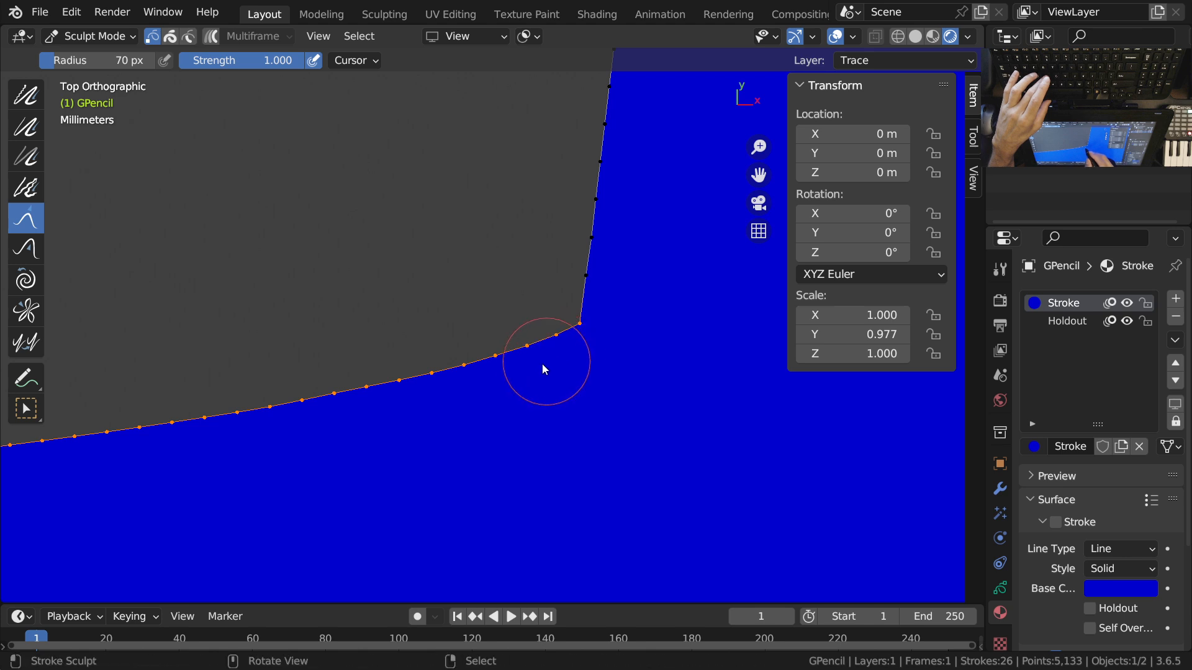
drag(444, 389, 472, 379)
drag(499, 375, 522, 367)
mouse_move(515, 368)
mouse_down()
mouse_move(475, 381)
mouse_move(557, 351)
mouse_move(531, 363)
mouse_up()
drag(407, 398, 423, 395)
Step: Smooth the outer frame's bottom edge with the Smooth brush, working from the lower-right corner toward the middle
key(shift+space)
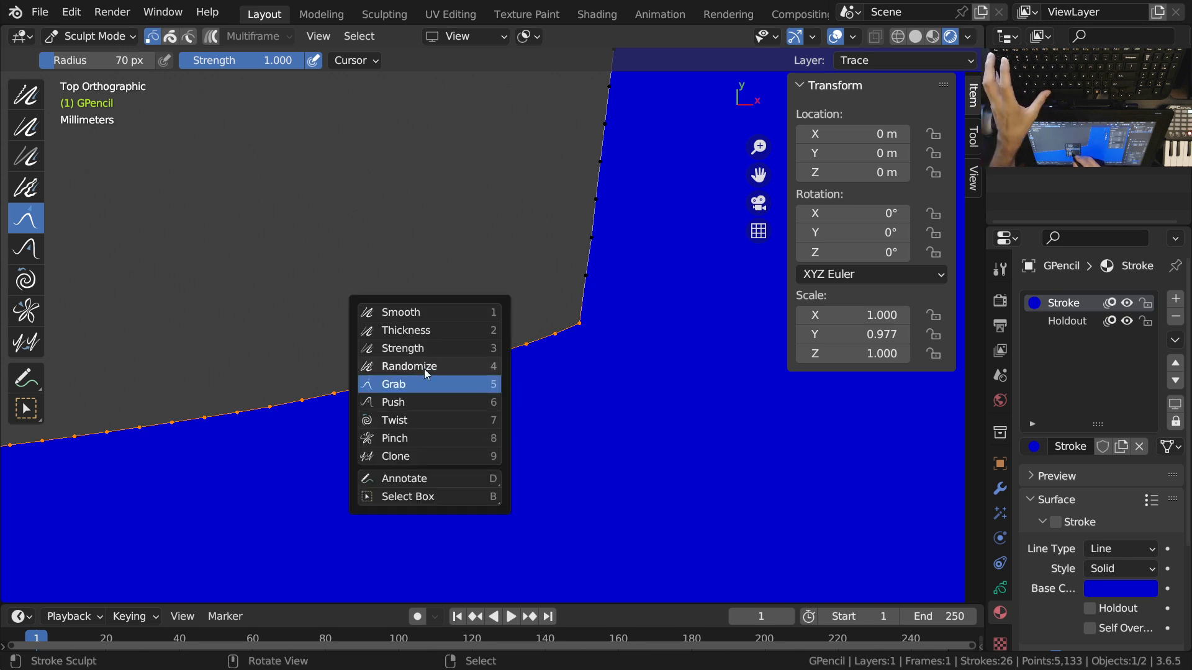
click(442, 322)
scroll(624, 371, down, 2)
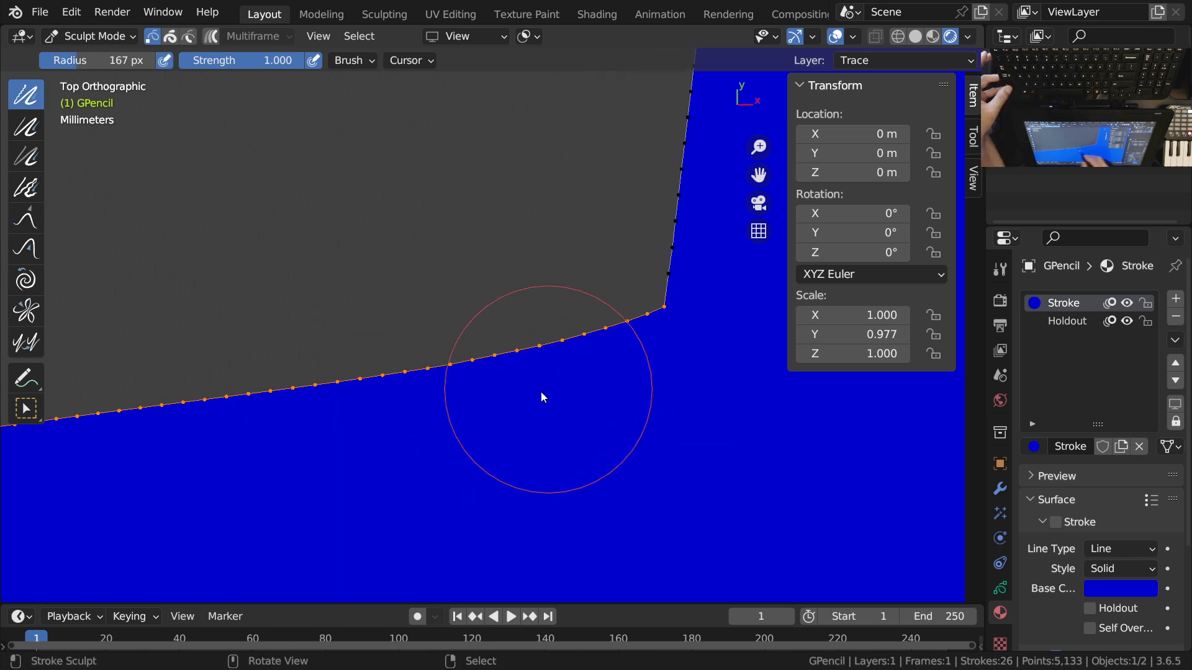
mouse_move(536, 396)
mouse_down()
mouse_move(402, 417)
mouse_move(497, 391)
mouse_move(330, 426)
mouse_move(417, 447)
mouse_move(485, 309)
mouse_up()
mouse_move(485, 309)
ctrl+middle_down()
mouse_move(472, 380)
mouse_move(558, 363)
mouse_move(545, 391)
ctrl+middle_up()
drag(545, 391, 527, 398)
ctrl+middle_drag(528, 398, 572, 341)
drag(572, 341, 492, 327)
ctrl+middle_drag(492, 327, 591, 425)
mouse_move(602, 406)
mouse_down()
mouse_move(333, 429)
mouse_move(340, 410)
mouse_up()
mouse_move(354, 399)
ctrl+middle_down()
mouse_move(504, 457)
mouse_move(289, 385)
ctrl+middle_up()
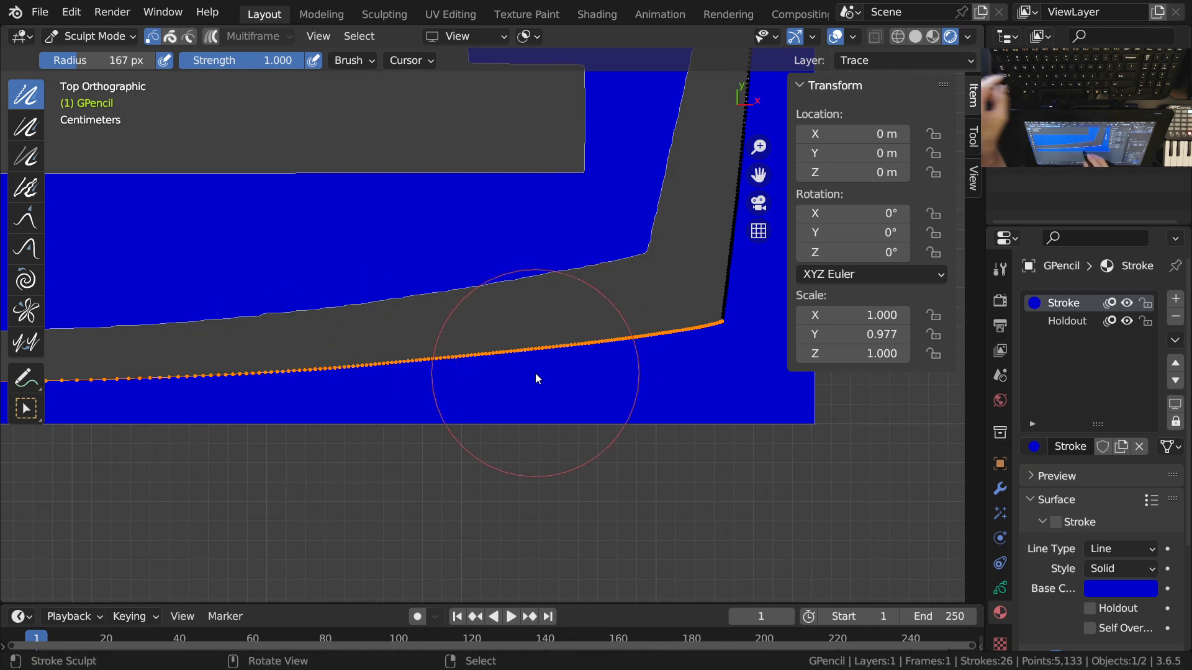
Step: Change the sculpt selection mask from points to whole strokes for the outer frame outline
key(ctrl+Tab)
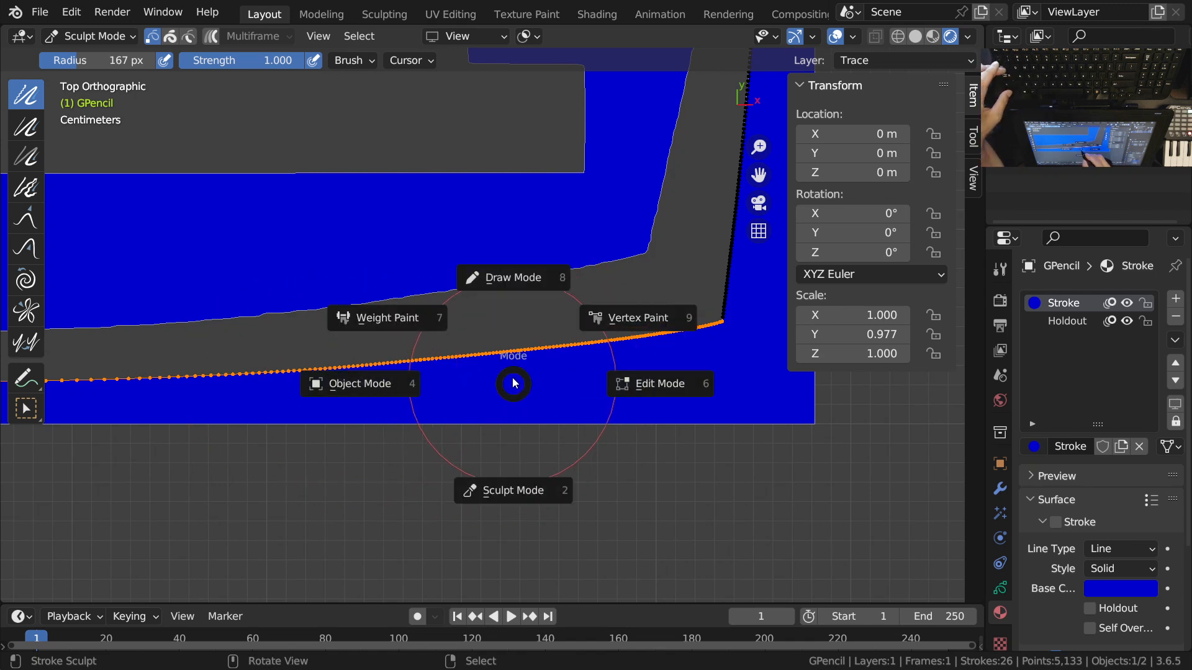
click(170, 36)
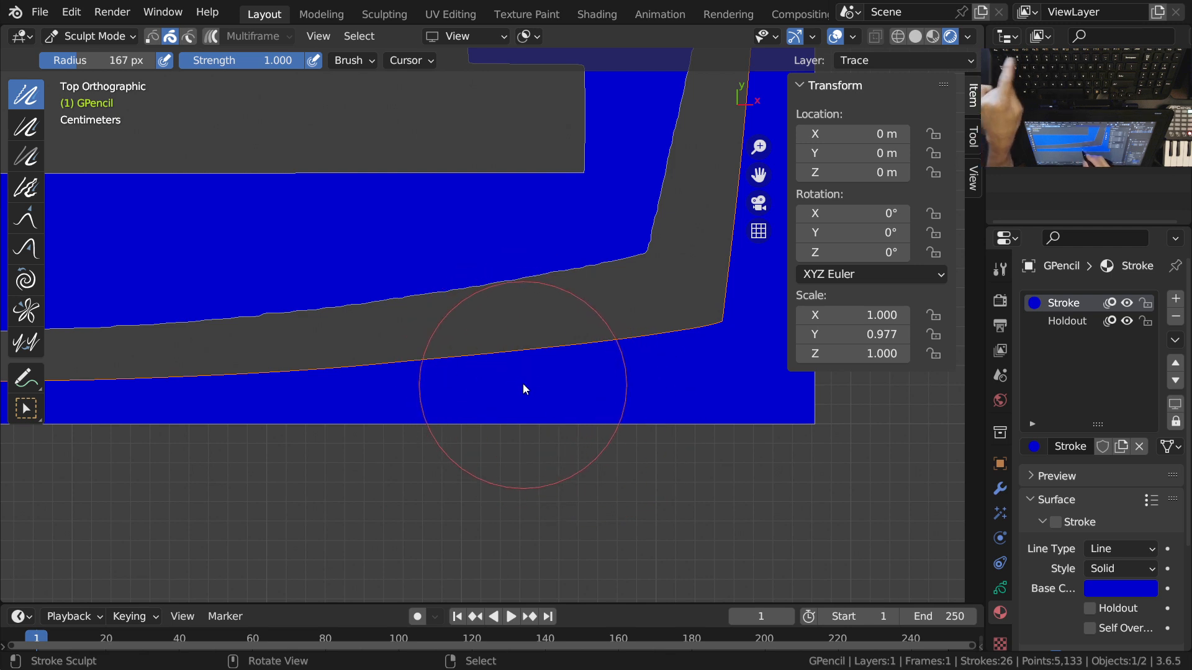
shift+middle_drag(536, 380, 458, 405)
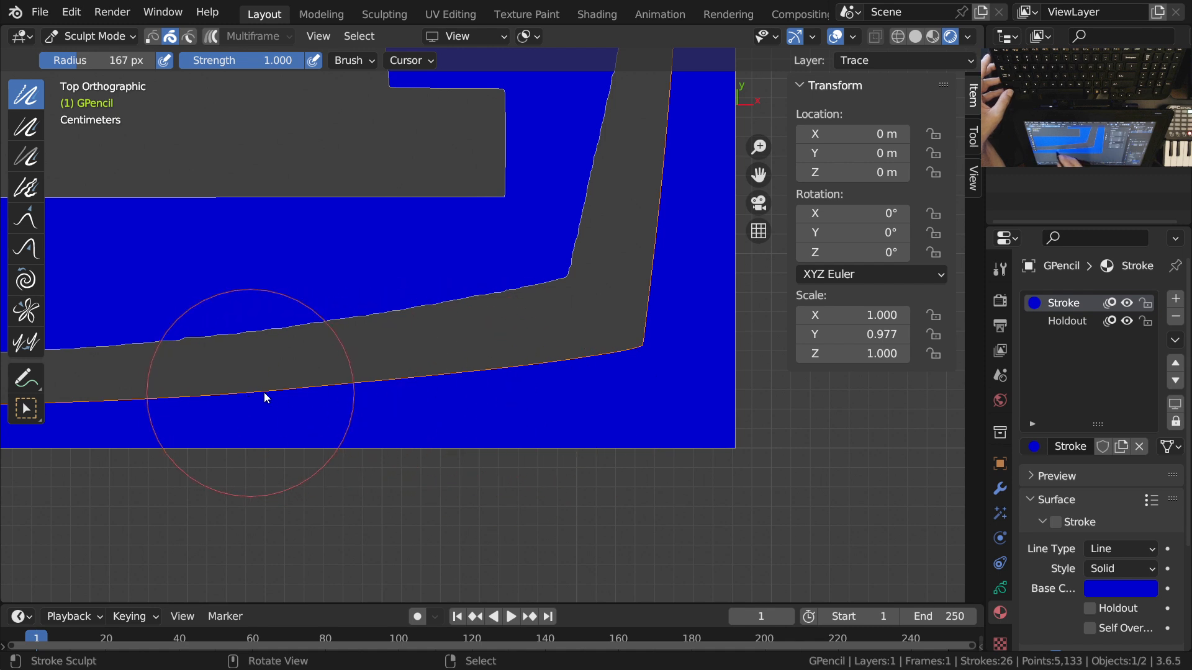
ctrl+middle_drag(580, 371, 548, 415)
shift+middle_drag(479, 365, 541, 371)
ctrl+middle_drag(620, 392, 635, 346)
Step: Shape the outer frame's bottom edge into a more even curve using the Grab brush with a 226 px radius
key(shift+space)
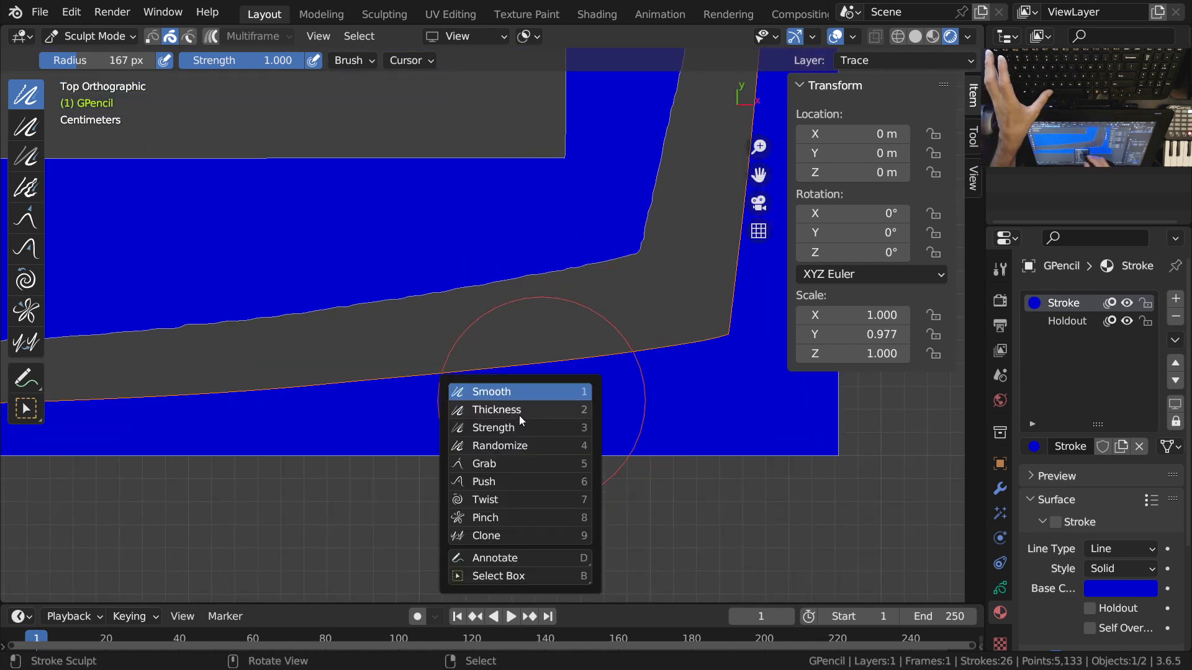
click(508, 460)
key(f)
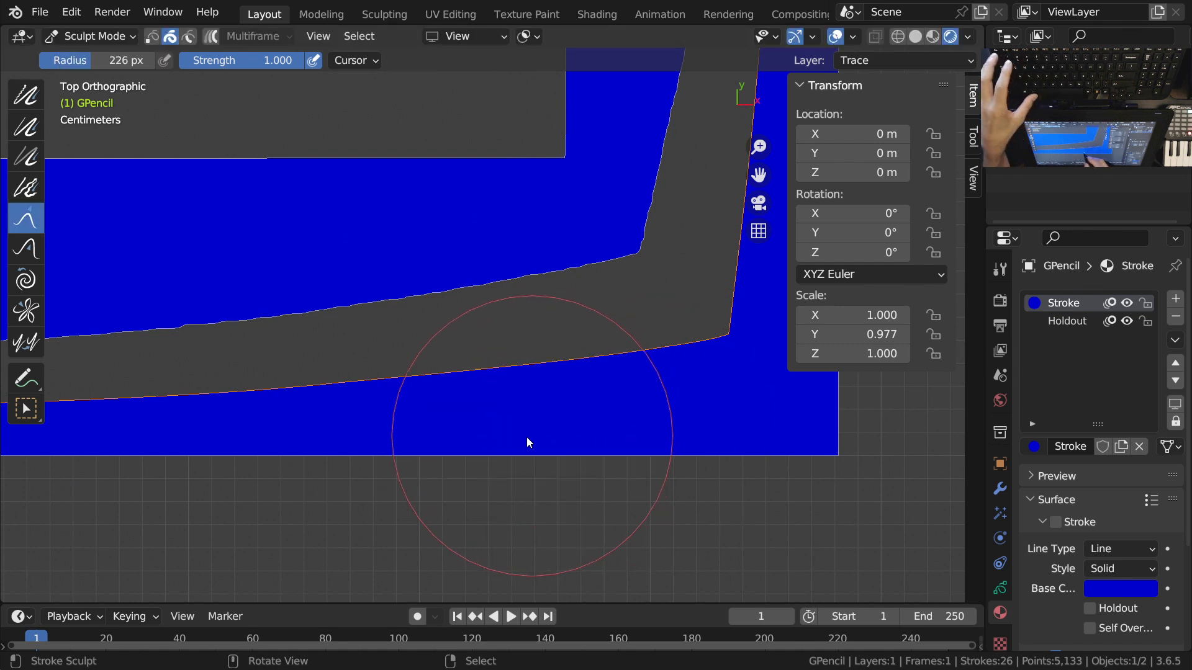
drag(527, 441, 527, 441)
drag(432, 447, 379, 455)
drag(523, 442, 524, 441)
drag(608, 433, 610, 434)
shift+middle_drag(441, 464, 570, 446)
drag(508, 448, 497, 444)
mouse_move(441, 457)
shift+middle_down()
mouse_move(405, 471)
mouse_move(436, 453)
mouse_move(418, 447)
mouse_move(556, 477)
mouse_move(520, 461)
mouse_move(534, 459)
shift+middle_up()
mouse_move(371, 411)
shift+middle_down()
mouse_move(418, 383)
mouse_move(451, 398)
mouse_move(448, 461)
mouse_move(486, 406)
mouse_move(489, 434)
shift+middle_up()
mouse_move(478, 364)
ctrl+middle_down()
mouse_move(439, 293)
mouse_move(442, 230)
mouse_move(505, 393)
mouse_move(506, 187)
mouse_move(483, 252)
mouse_move(479, 221)
mouse_move(475, 322)
mouse_move(505, 394)
mouse_move(531, 407)
ctrl+middle_up()
shift+middle_drag(606, 399, 619, 430)
shift+middle_drag(606, 505, 631, 386)
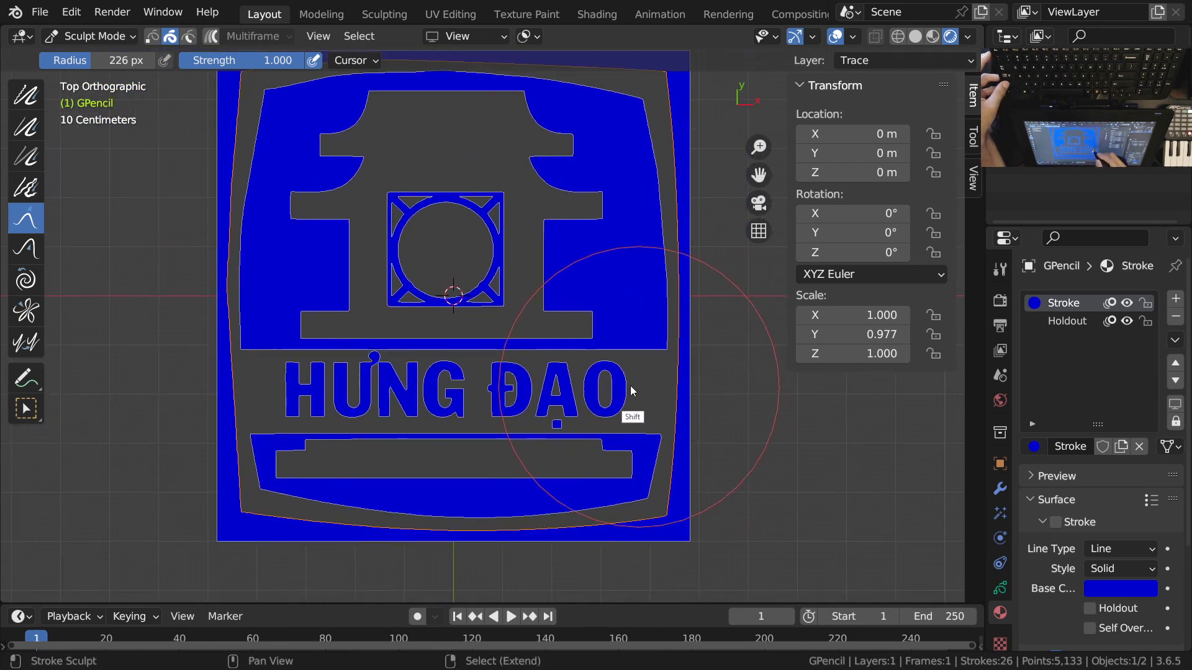
Step: Return to Object Mode and fit the whole traced logo in the top view to check its outline
scroll(538, 358, up, 1)
key(ctrl+Tab)
click(427, 367)
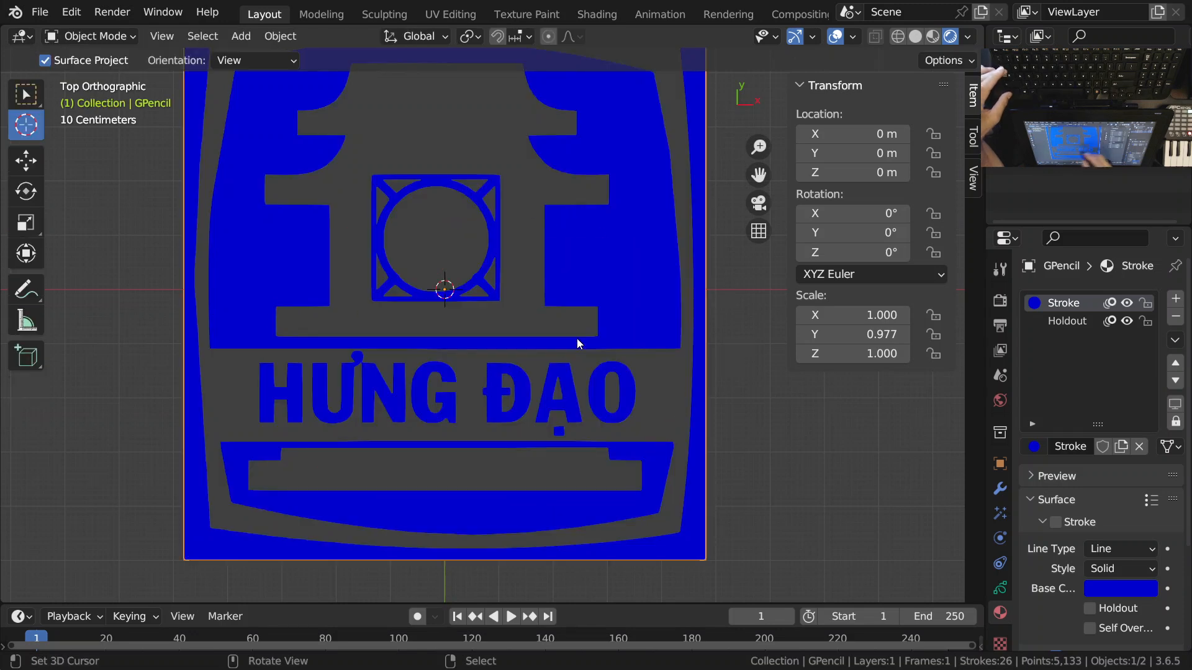
key(shift)
key(shift+c)
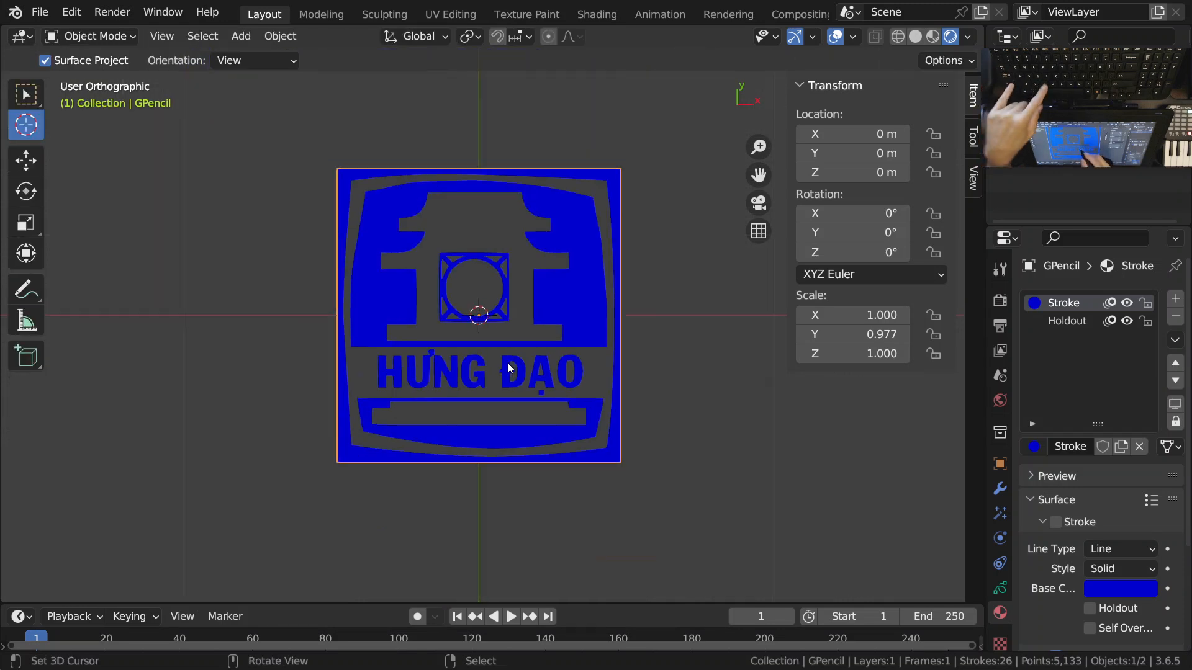
key(KP_Decimal)
scroll(534, 406, up, 1)
key(shift+c)
key(KP_Decimal)
mouse_move(522, 371)
ctrl+middle_down()
mouse_move(540, 366)
mouse_move(514, 362)
ctrl+middle_up()
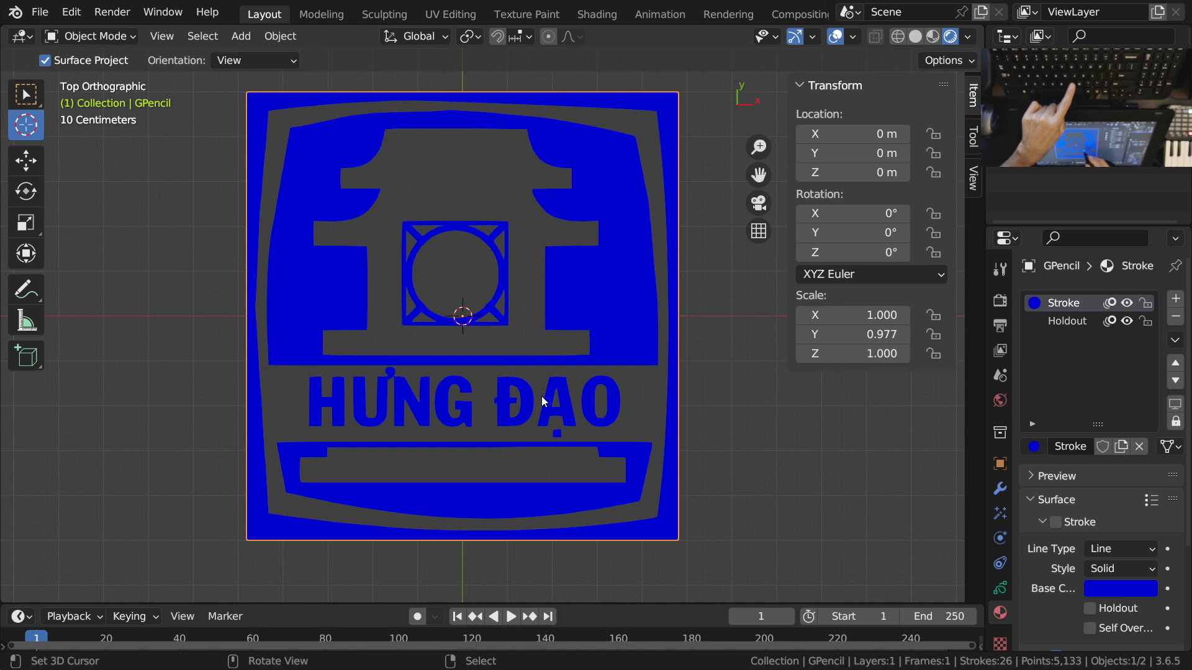
Step: Hide the sidebar, select the traced logo object again and put it into Edit Mode
key(n)
scroll(524, 322, up, 1)
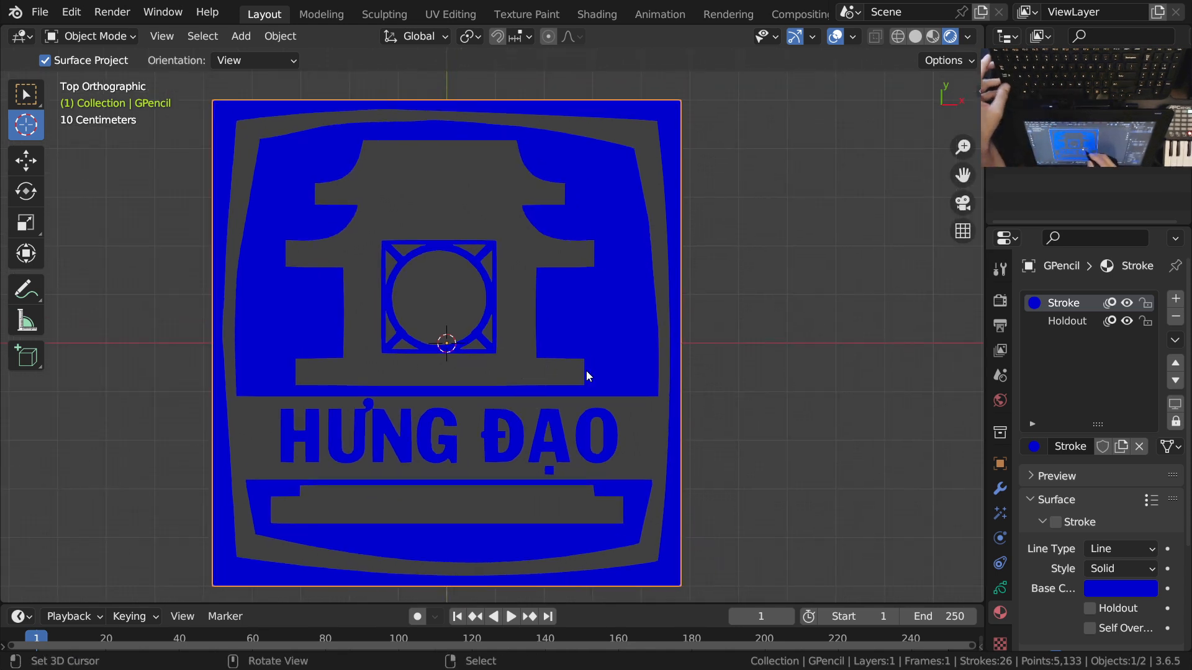
mouse_move(546, 505)
shift+middle_down()
mouse_move(546, 385)
mouse_move(536, 431)
shift+middle_up()
click(648, 486)
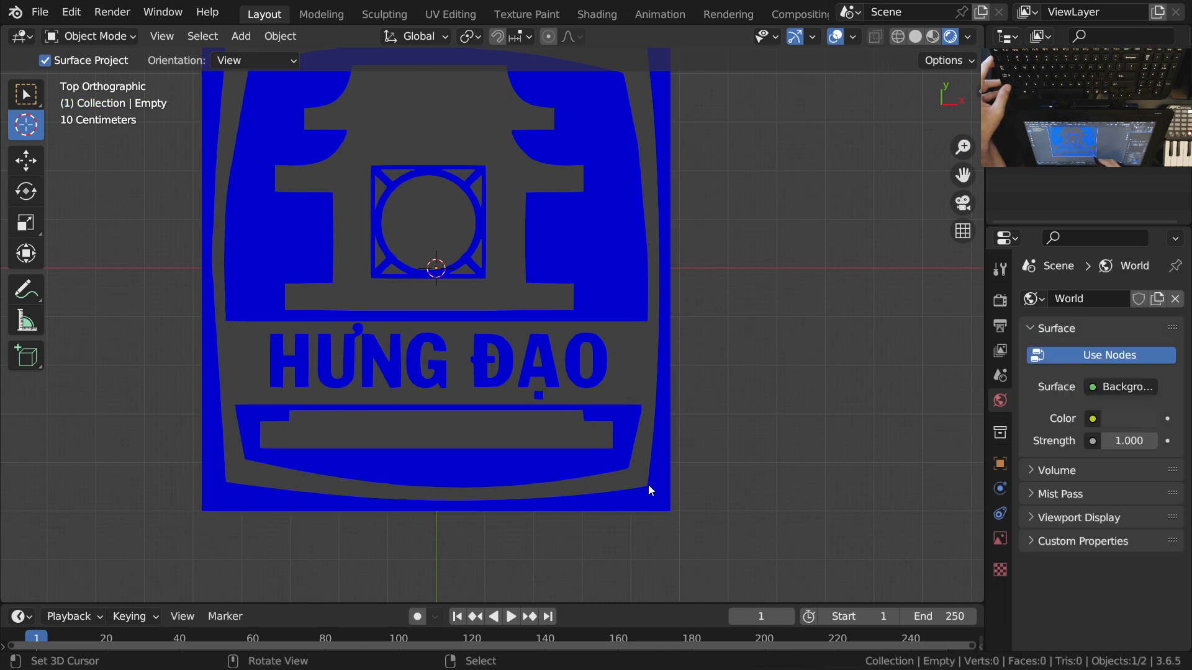
click(646, 487)
key(ctrl+Tab)
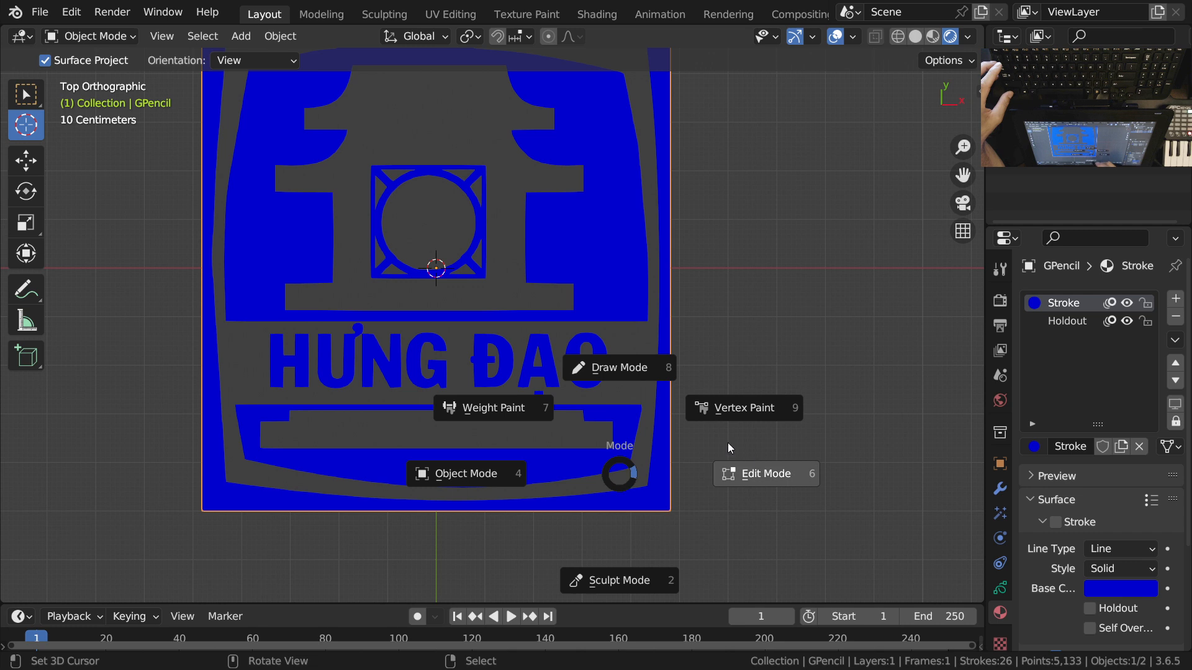
click(765, 476)
Step: In point selection, delete a point near the middle of the outer frame's bottom edge and check the whole logo
shift+middle_drag(556, 475, 566, 472)
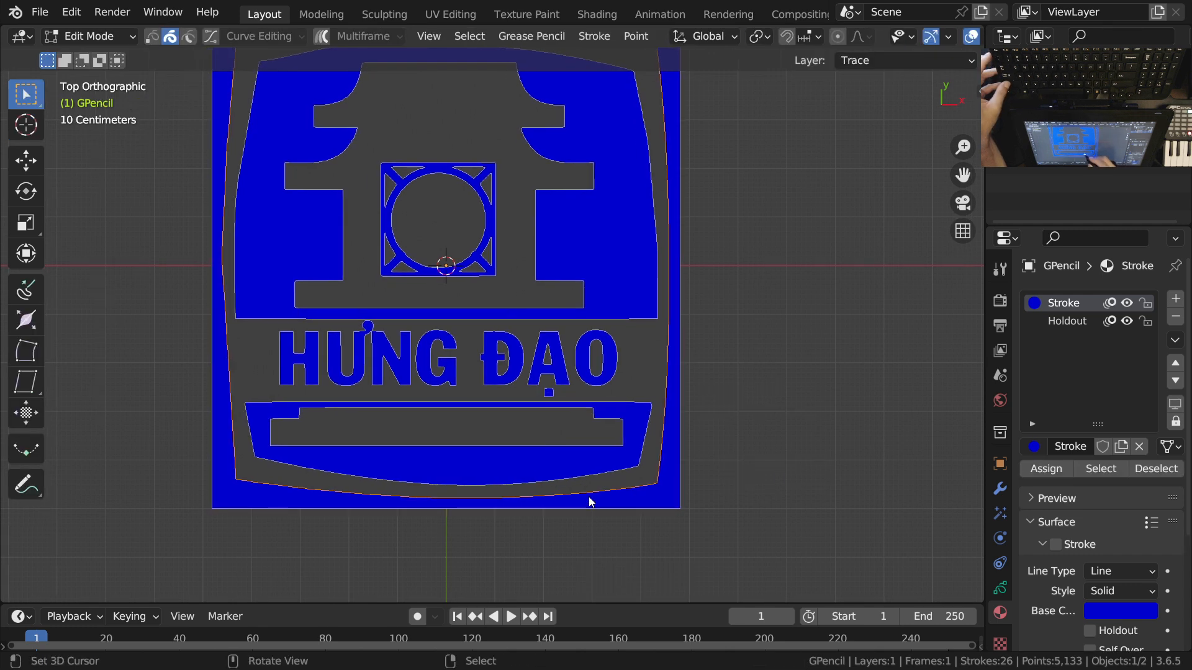
click(551, 498)
key(1)
mouse_move(448, 519)
ctrl+middle_down()
mouse_move(438, 473)
mouse_move(418, 498)
mouse_move(434, 408)
ctrl+middle_up()
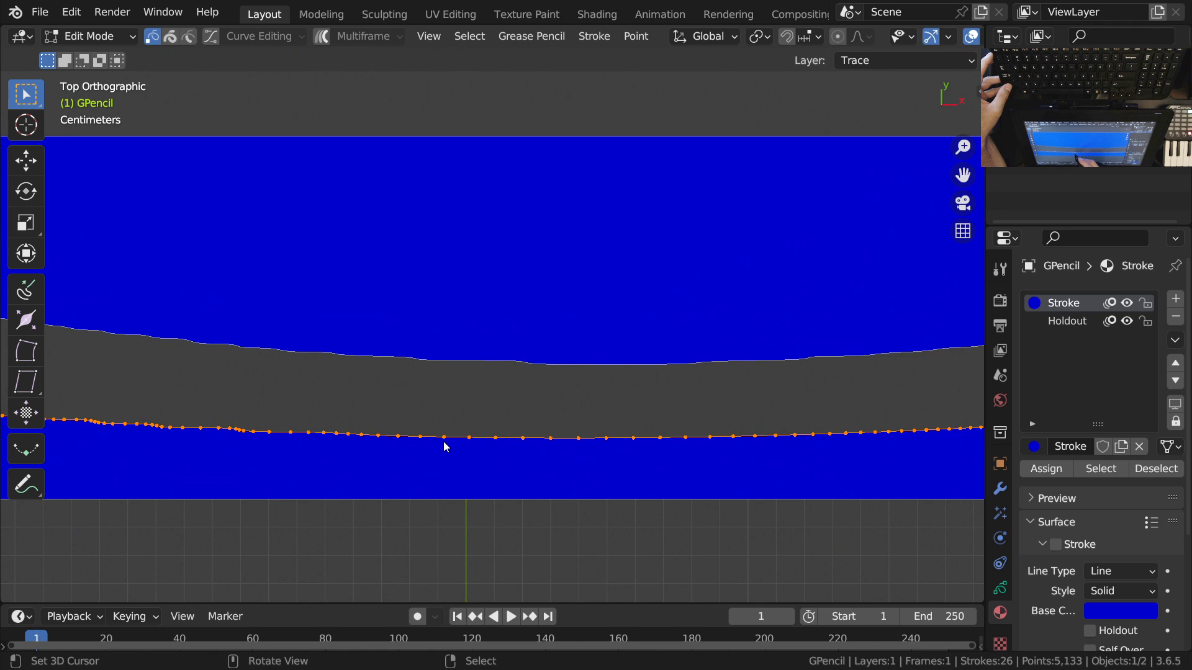
ctrl+middle_drag(440, 454, 434, 453)
key(x)
click(329, 455)
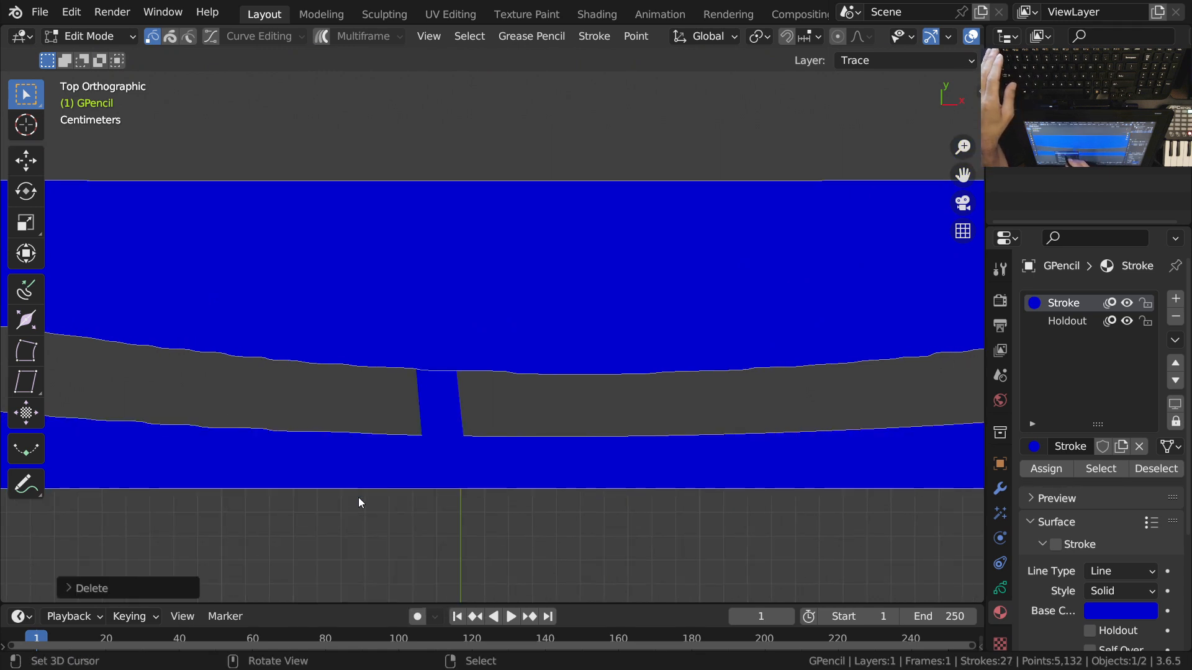
scroll(462, 379, down, 8)
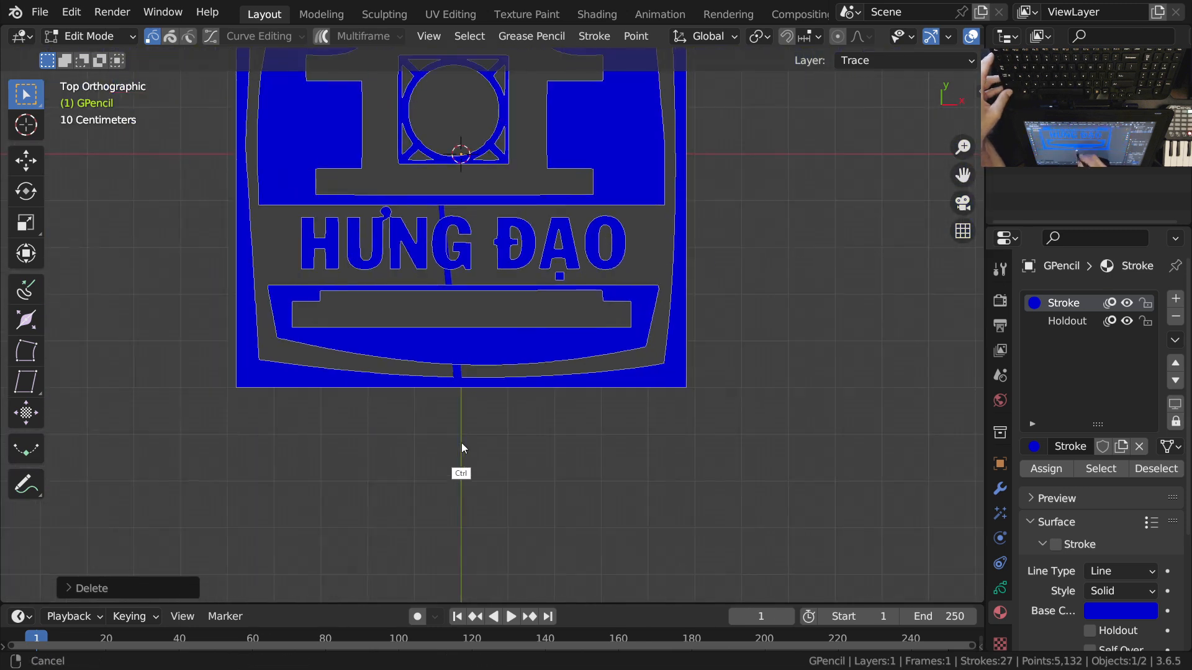
Step: Select all linked points of the outer frame's right-half stroke and examine where it starts along the top edge
shift+scroll(489, 428, up, 6)
scroll(522, 277, up, 2)
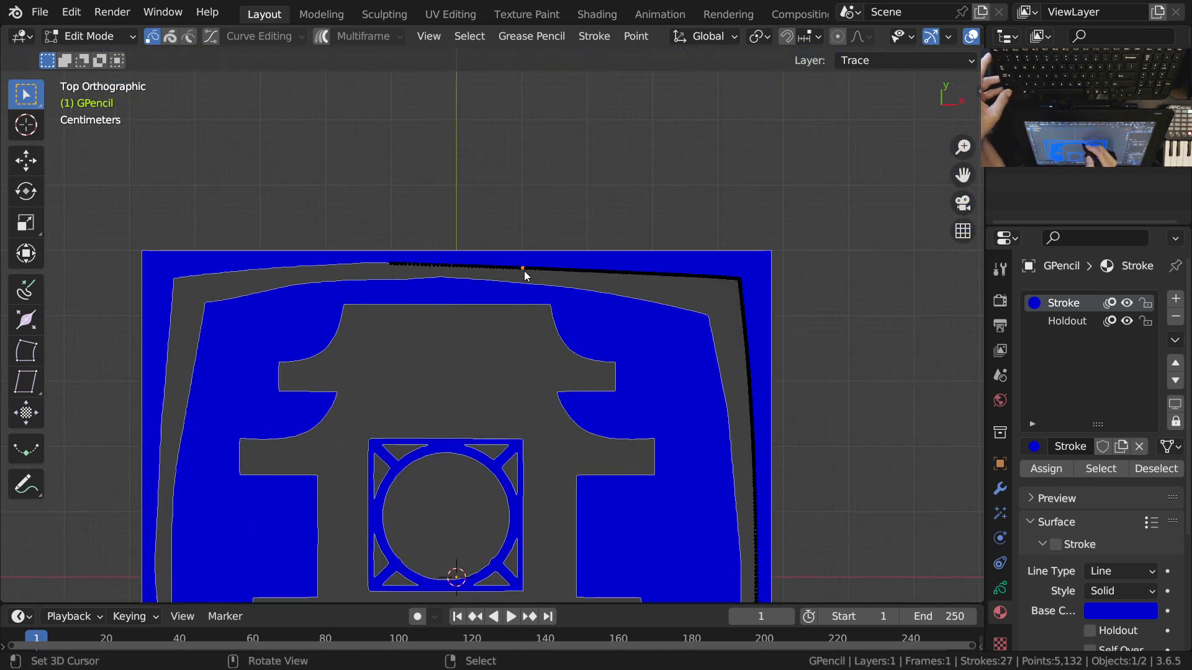
scroll(490, 261, up, 2)
scroll(449, 248, up, 1)
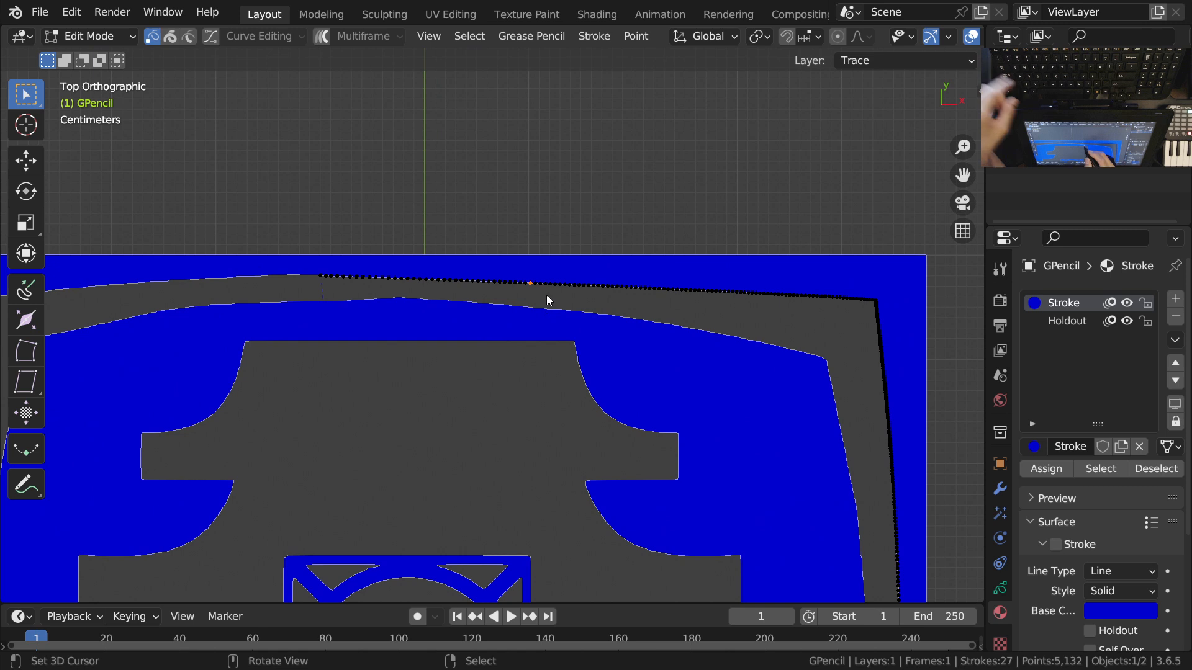
key(shift+l)
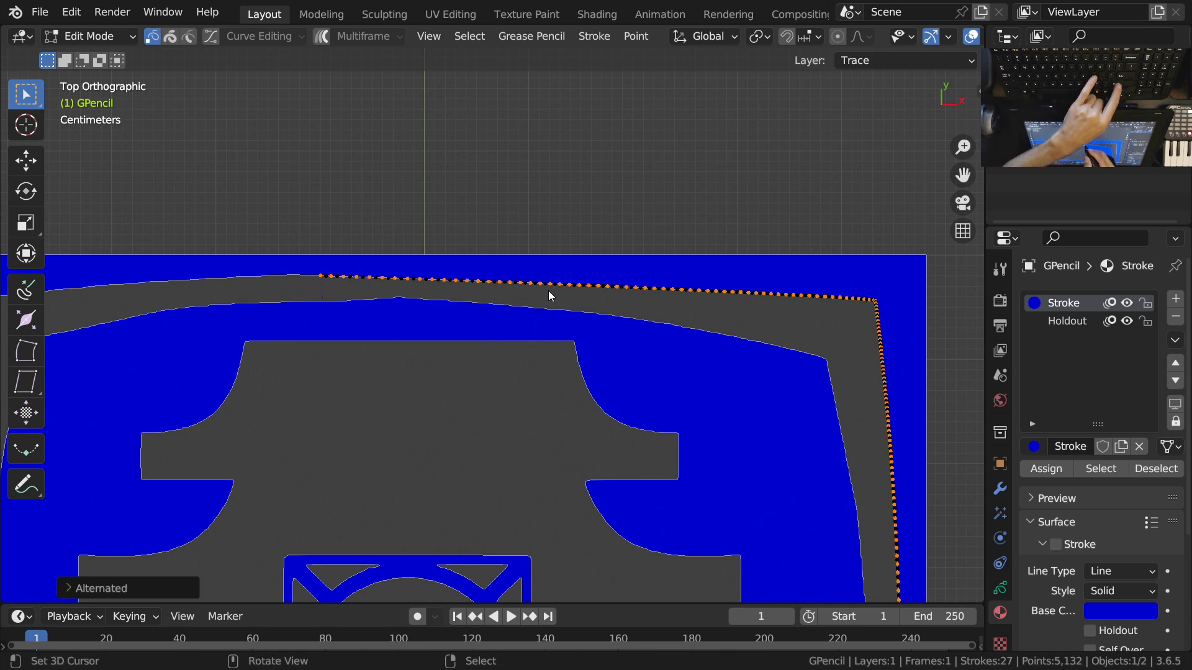
key(l)
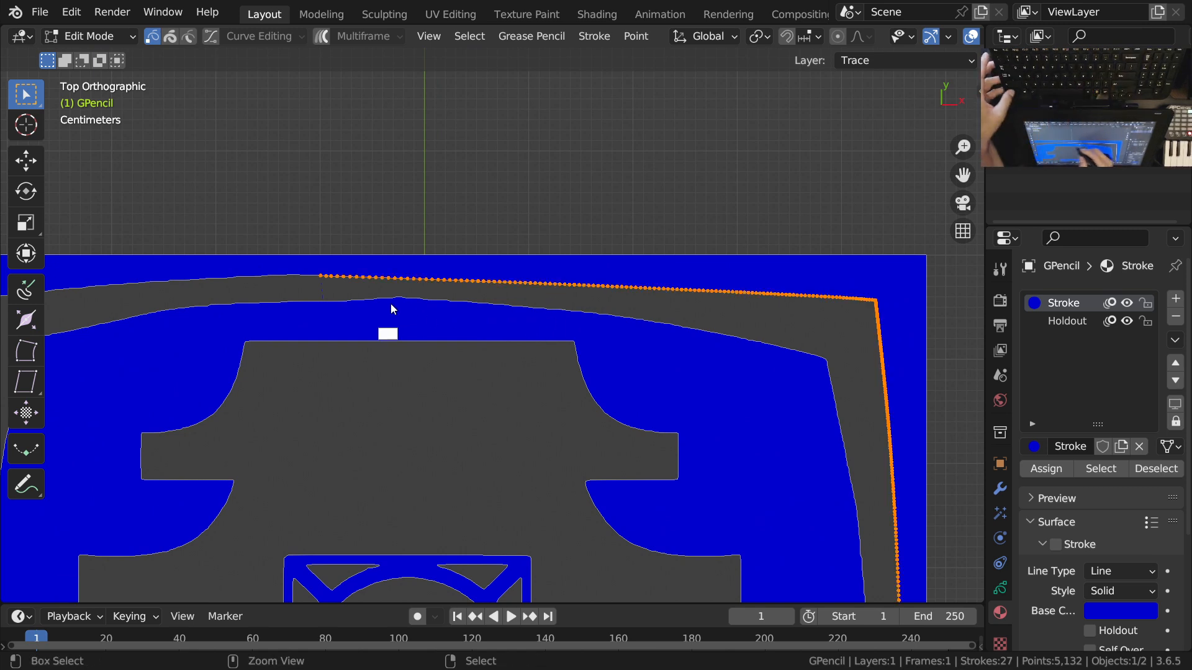
scroll(393, 308, up, 3)
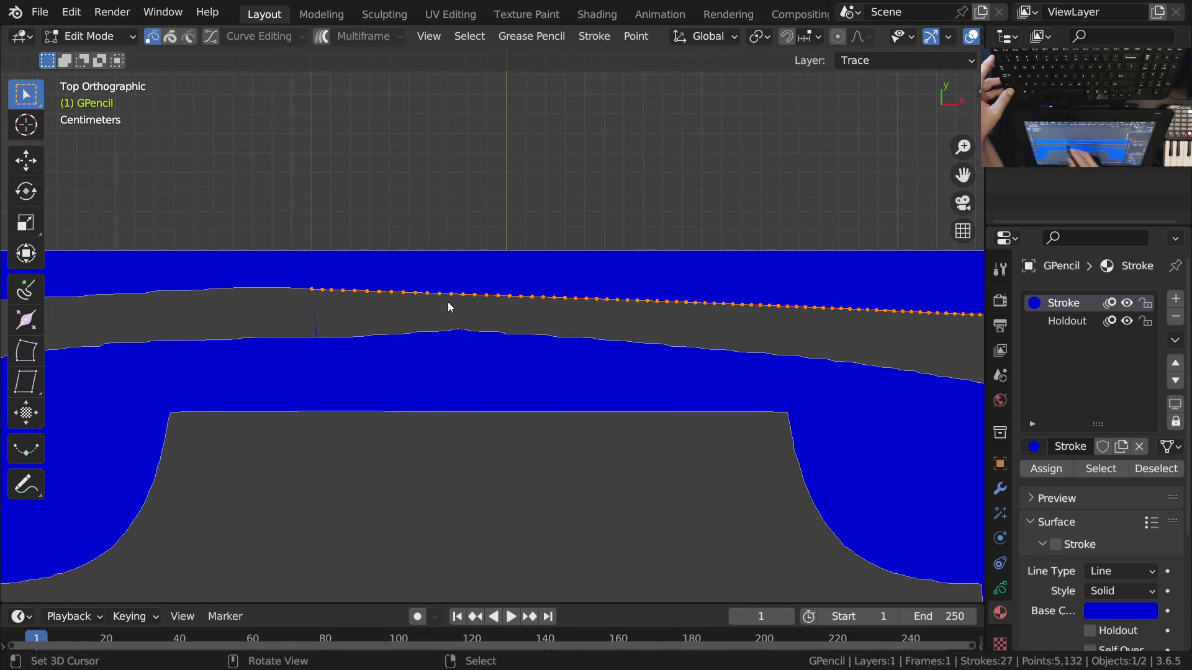
scroll(494, 304, up, 2)
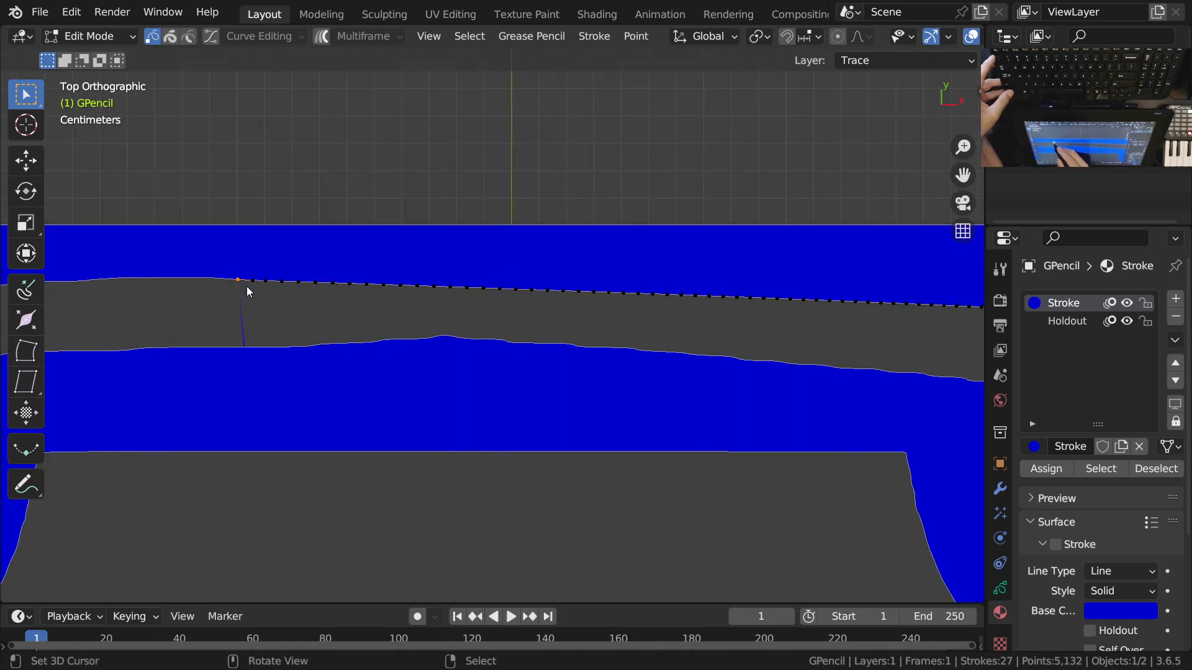
key(c)
drag(262, 289, 338, 305)
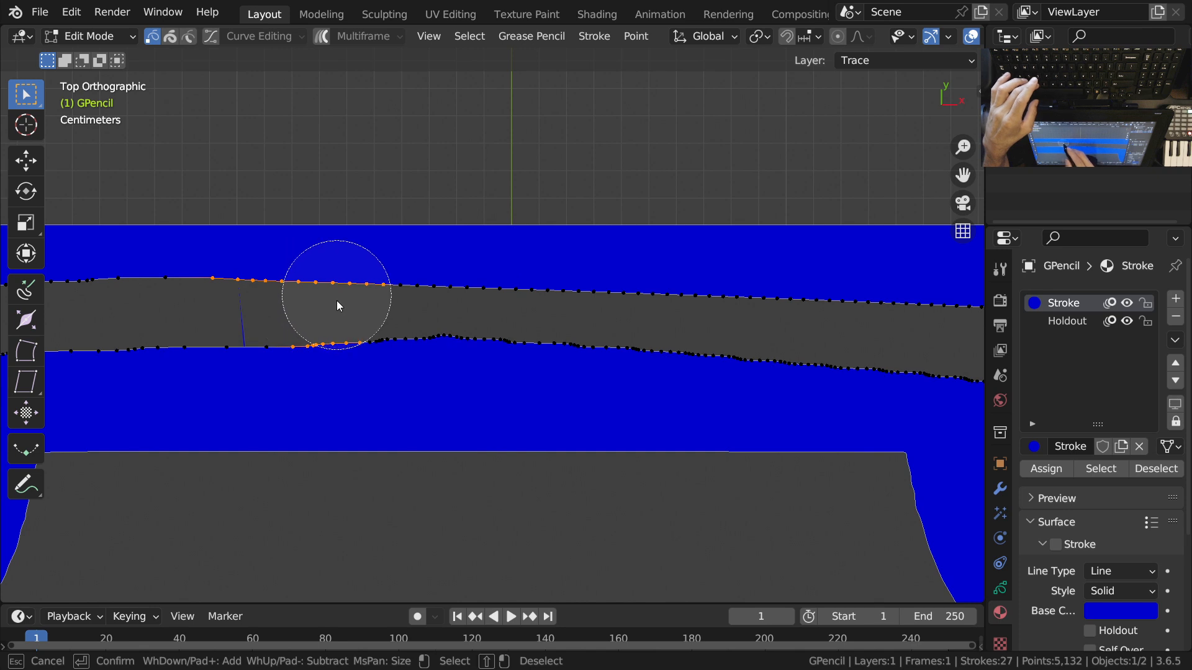
right_click(363, 355)
key(ctrl+z)
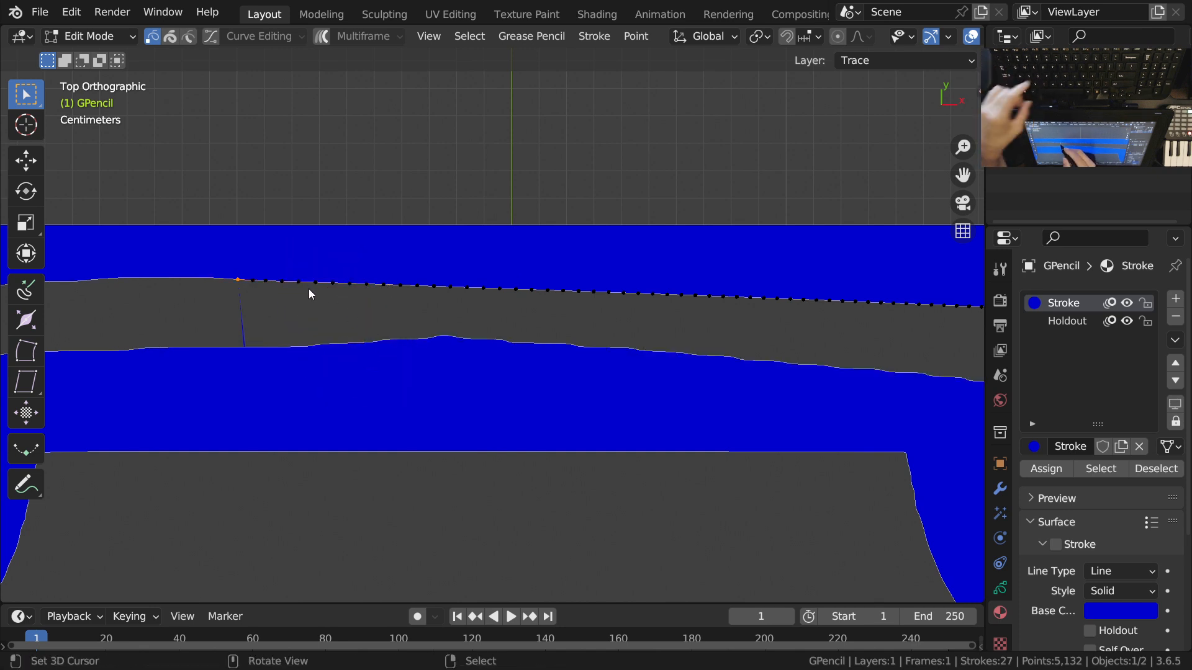
Step: Circle-select the right-half stroke's top-edge points from its starting point to the vertical centre axis and dissolve them
key(c)
scroll(295, 287, up, 4)
mouse_move(274, 284)
mouse_down()
mouse_move(460, 287)
mouse_move(482, 300)
mouse_move(501, 286)
mouse_up()
key(Escape)
key(ctrl+x)
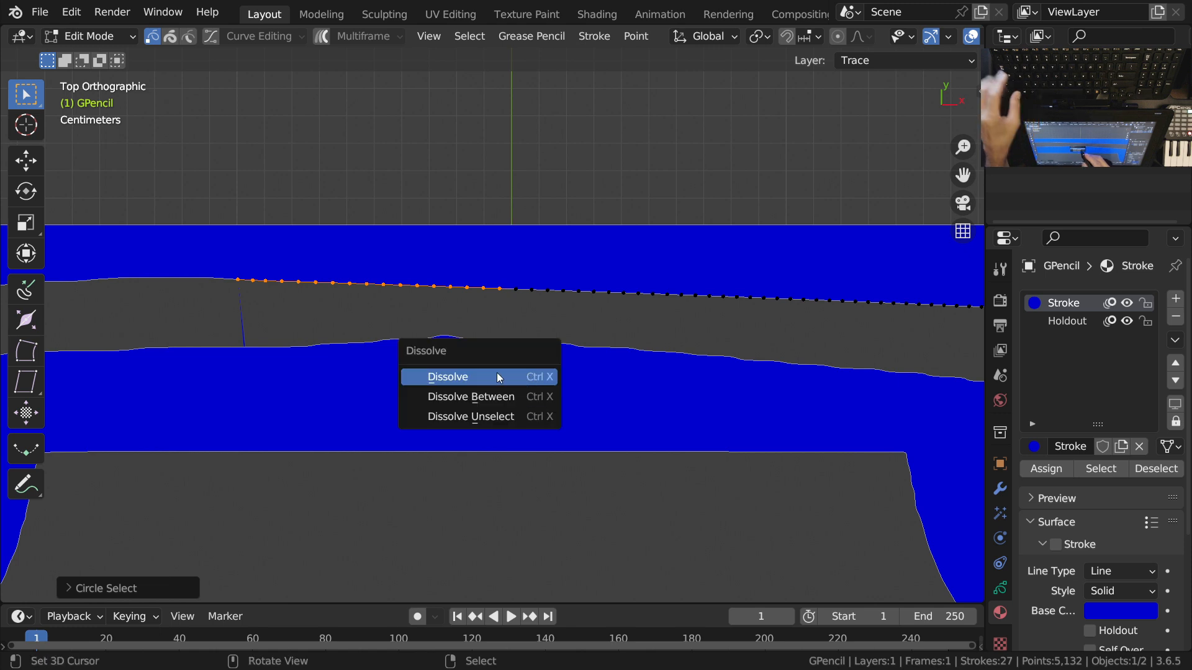
click(498, 378)
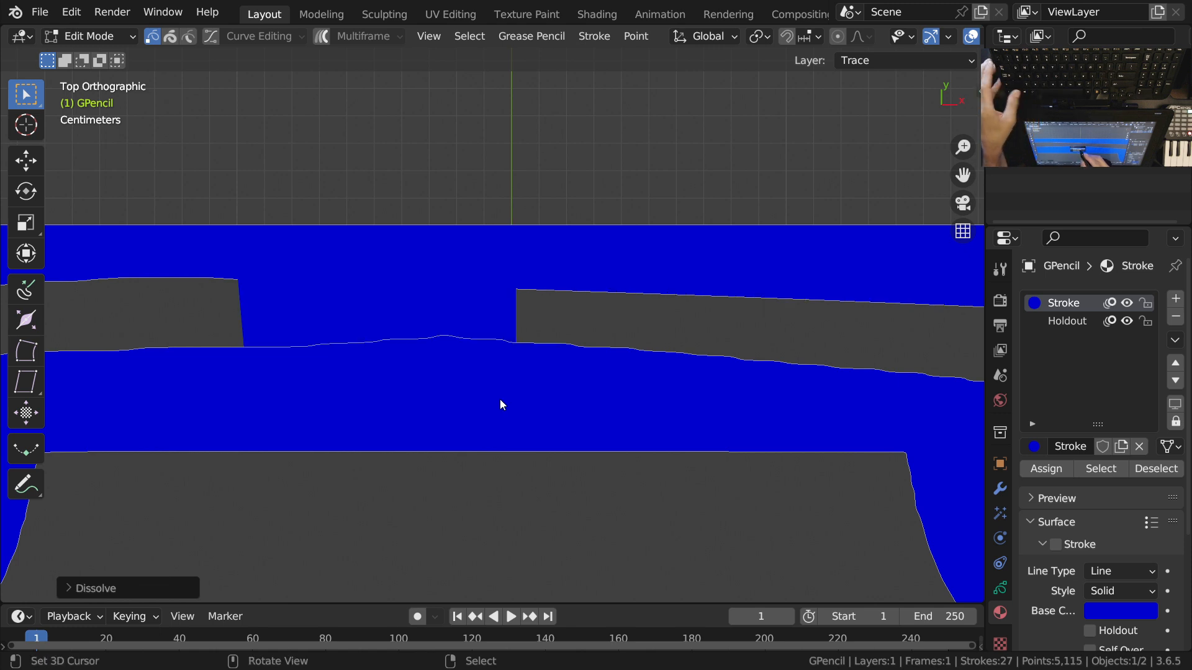
Step: Examine the shortened right-half stroke's end against the vertical centre axis, and show the sidebar with the transform values
scroll(519, 243, down, 3)
shift+middle_drag(558, 418, 583, 259)
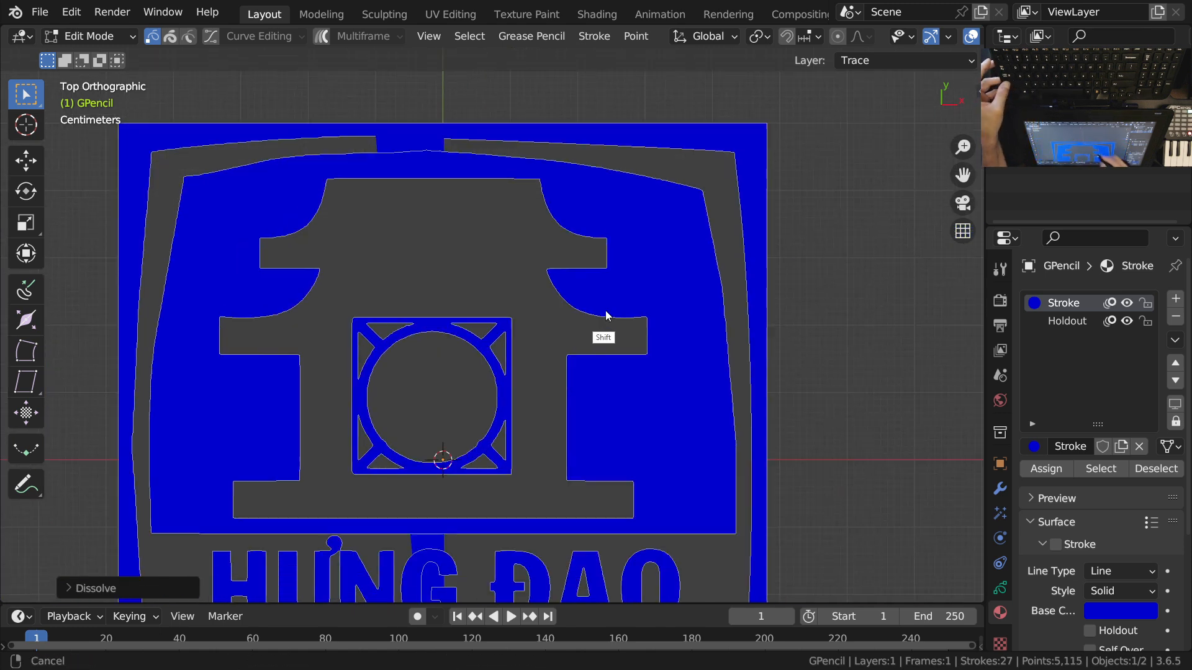
ctrl+middle_drag(611, 206, 614, 255)
shift+middle_drag(616, 410, 586, 432)
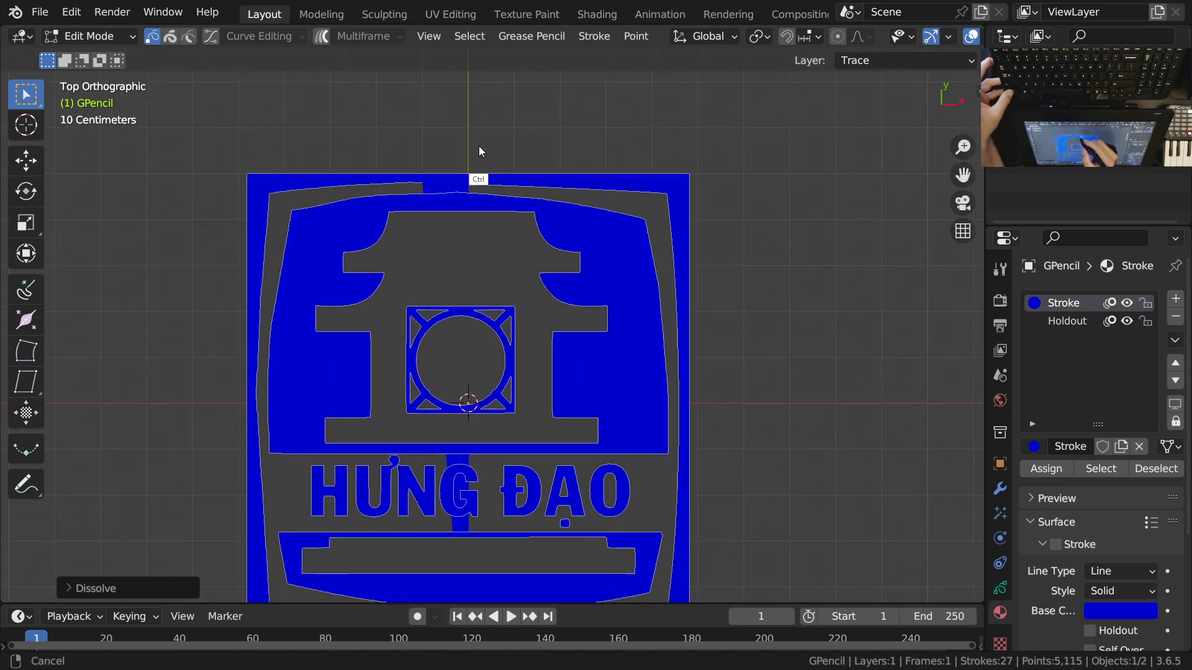
scroll(480, 166, up, 8)
scroll(452, 236, up, 3)
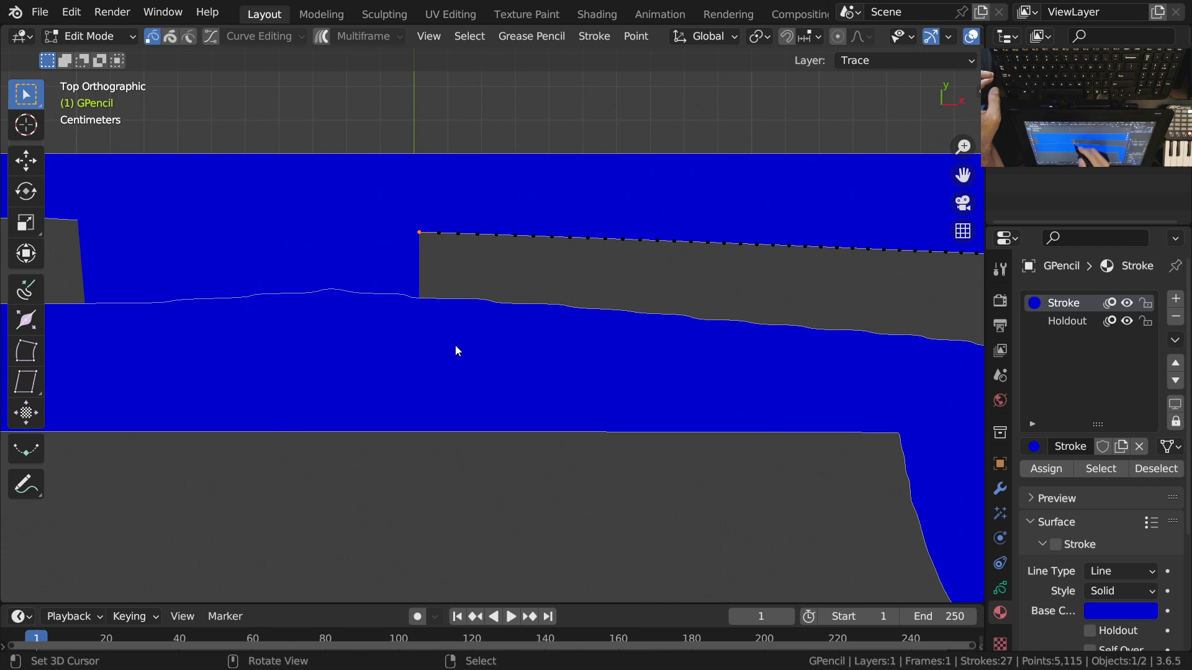
key(n)
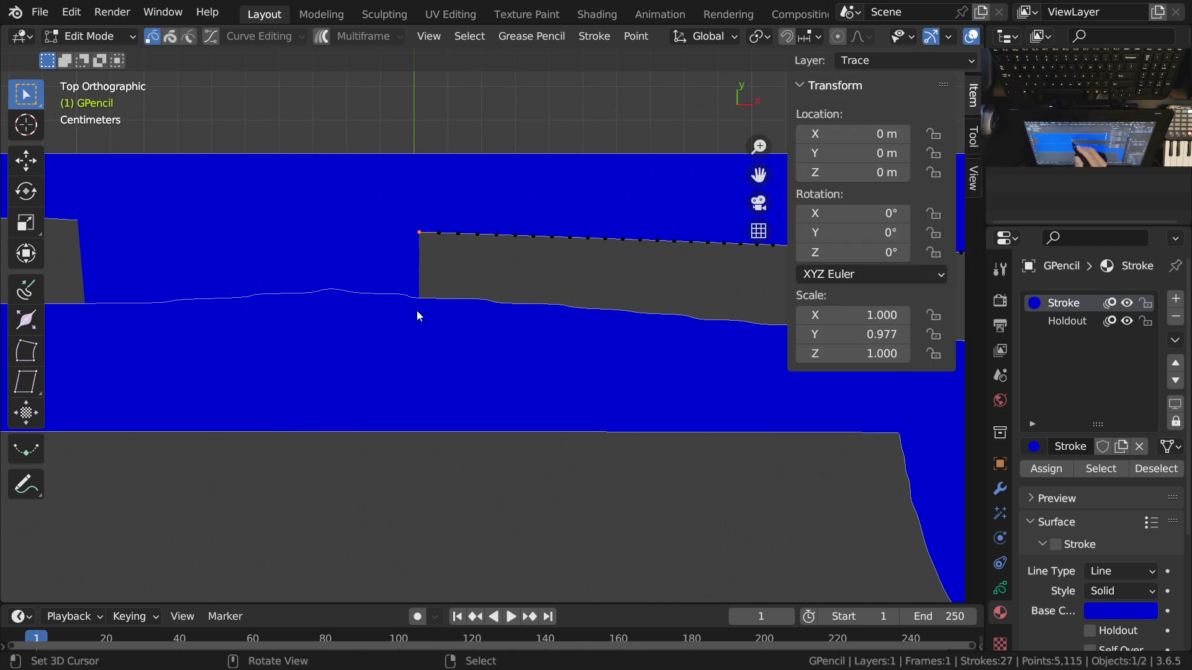
scroll(427, 239, down, 2)
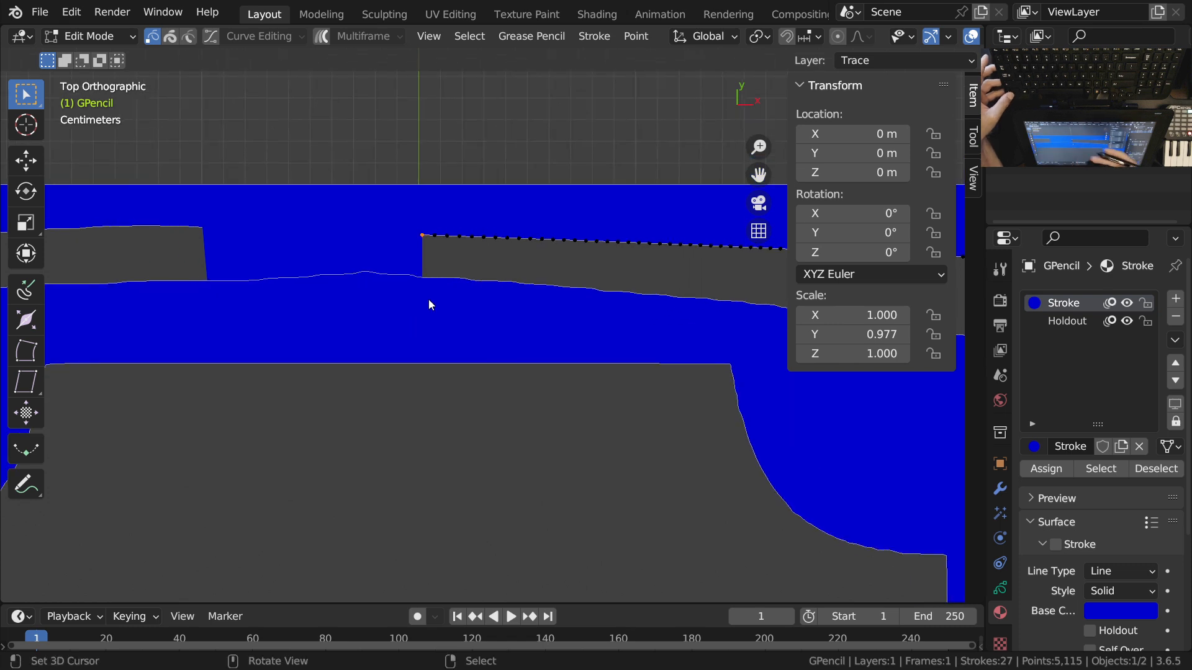
Step: Delete the outer frame's entire left-half stroke and select a point on the remaining right-half stroke
mouse_move(474, 256)
ctrl+middle_down()
mouse_move(527, 405)
mouse_move(492, 266)
ctrl+middle_up()
mouse_move(492, 266)
ctrl+middle_down()
mouse_move(483, 318)
mouse_move(609, 415)
mouse_move(587, 340)
mouse_move(602, 385)
ctrl+middle_up()
shift+middle_drag(354, 128, 319, 143)
click(319, 143)
key(l)
key(x)
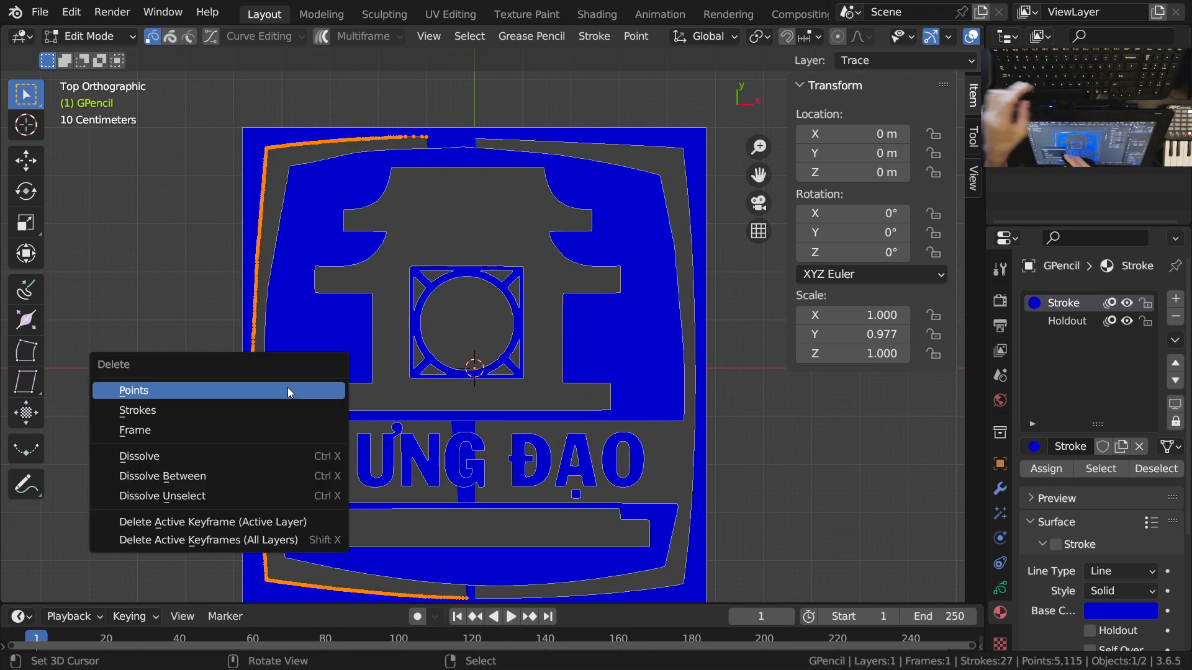
click(184, 415)
mouse_move(552, 533)
shift+middle_down()
mouse_move(580, 474)
mouse_move(642, 200)
shift+middle_up()
right_click(643, 134)
ctrl+middle_drag(635, 248, 628, 294)
mouse_move(626, 296)
shift+middle_down()
mouse_move(609, 396)
mouse_move(624, 261)
shift+middle_up()
shift+middle_drag(616, 321, 624, 272)
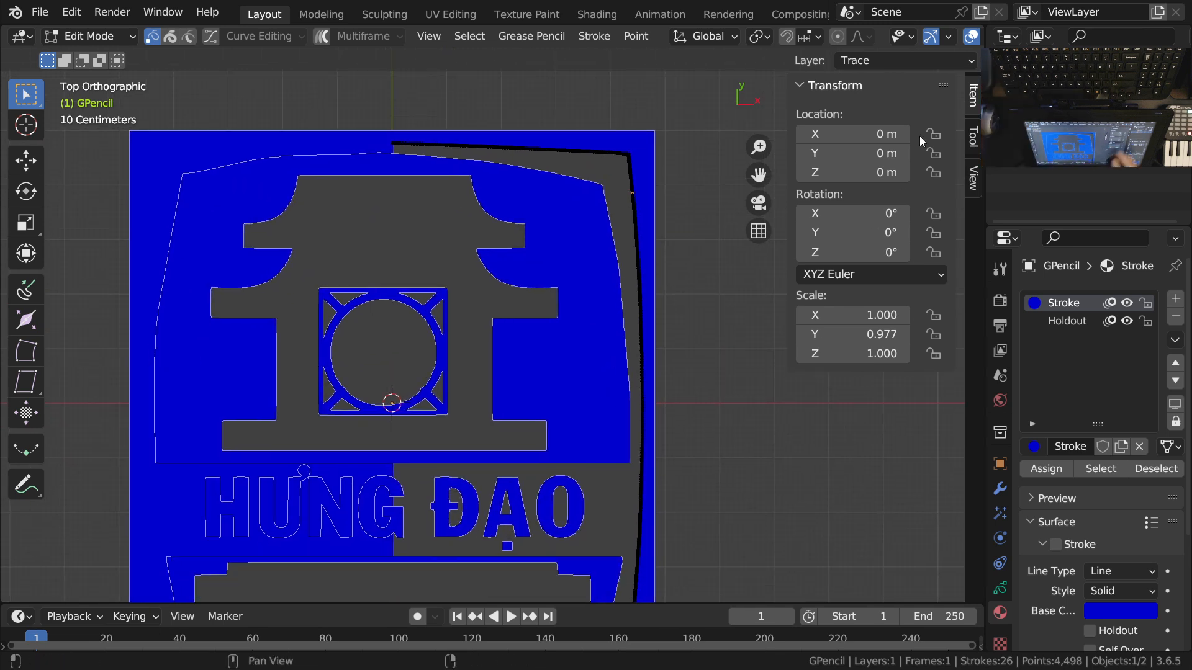
Step: Add a new Grease Pencil layer to the traced logo object
click(943, 62)
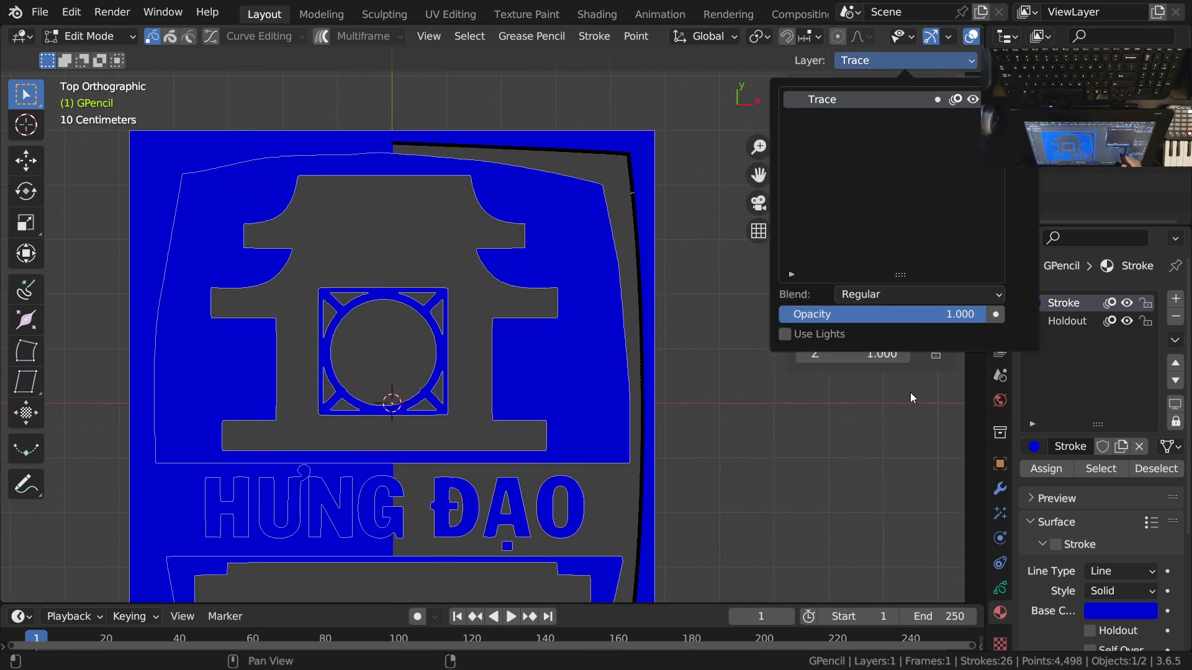
click(940, 61)
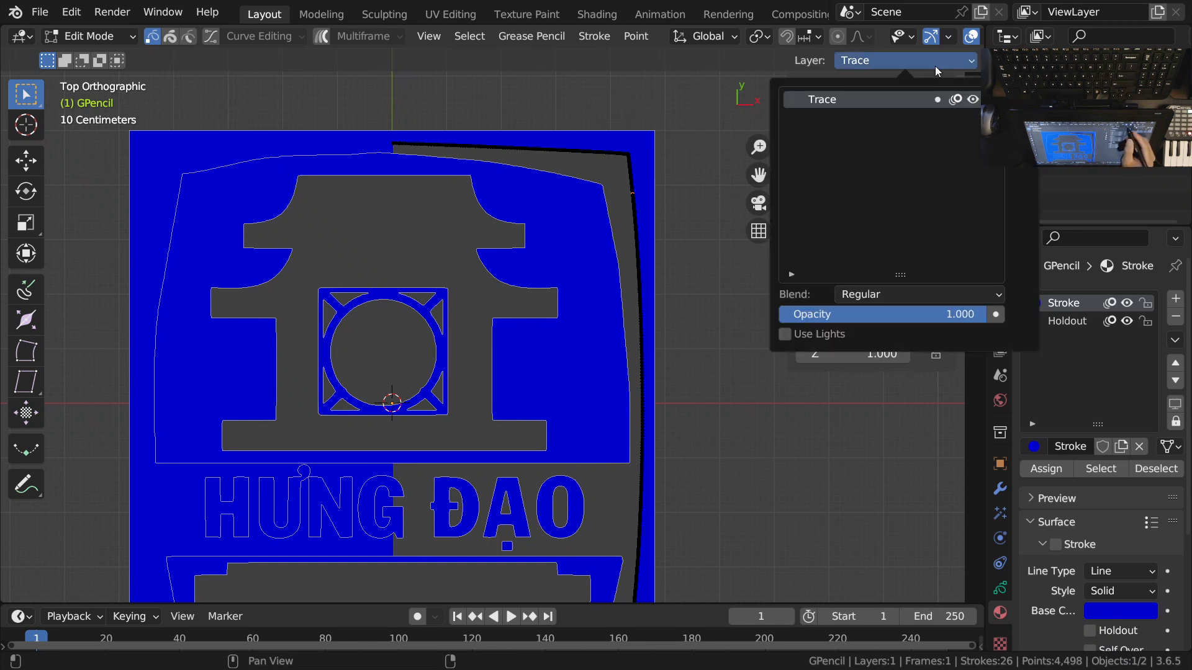
click(943, 62)
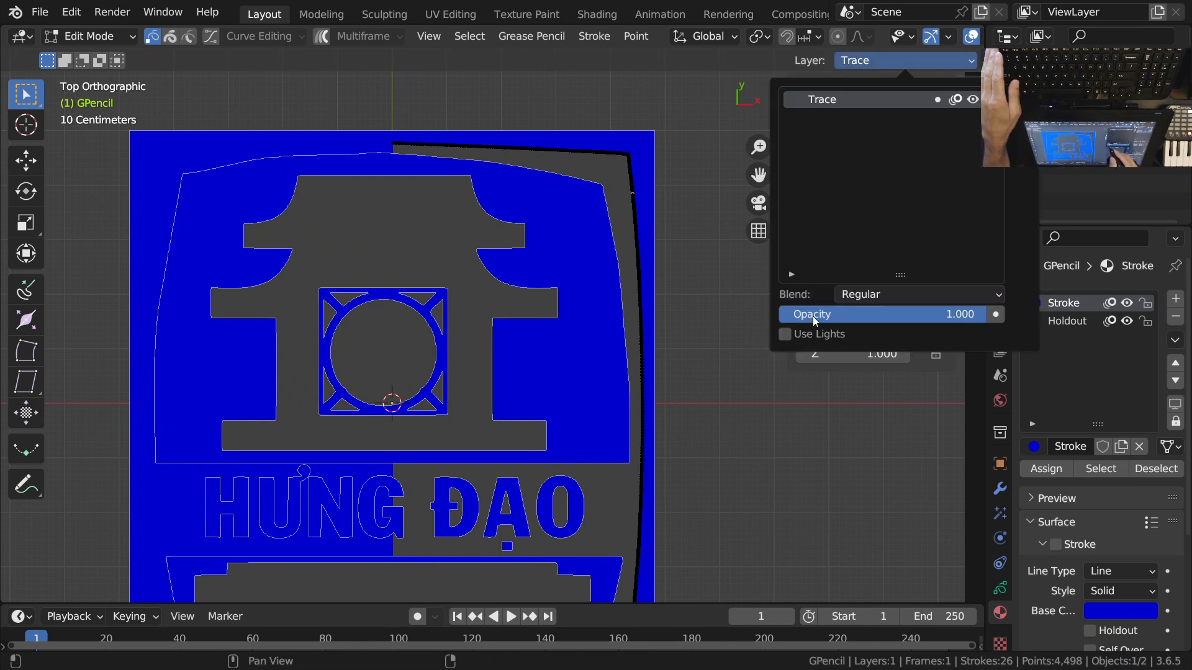
click(1021, 99)
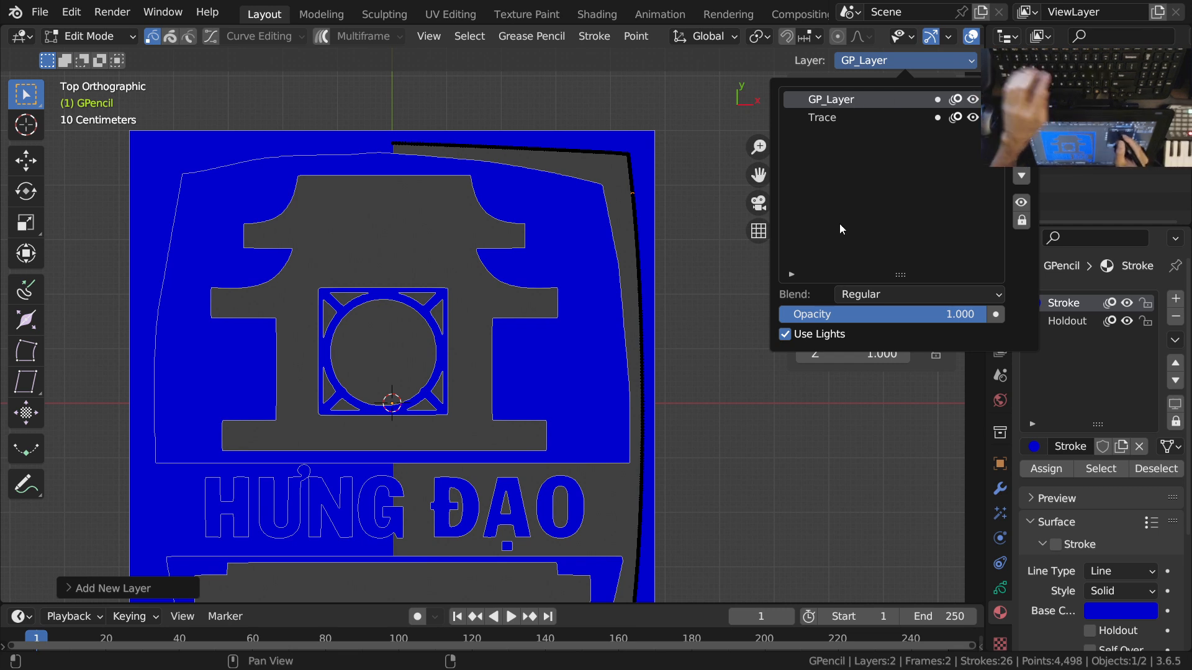
click(936, 61)
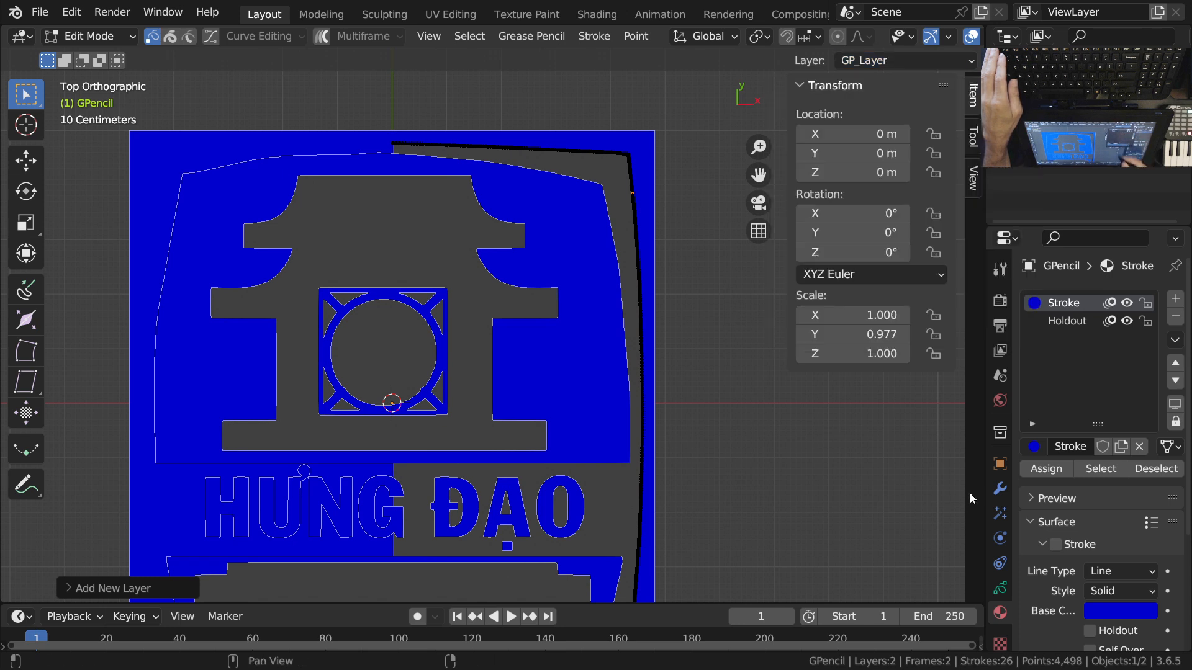
Step: Rename the new Grease Pencil layer as MirrorLayer
click(1001, 589)
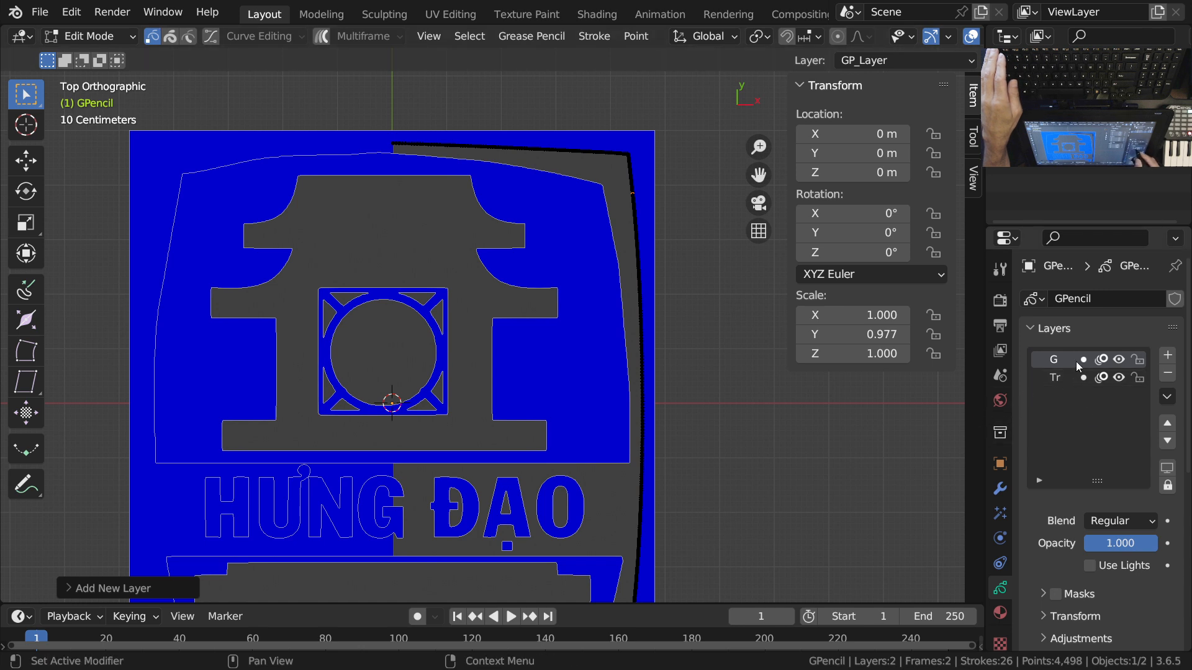
ctrl+middle_drag(1085, 415, 1076, 355)
double_click(1069, 337)
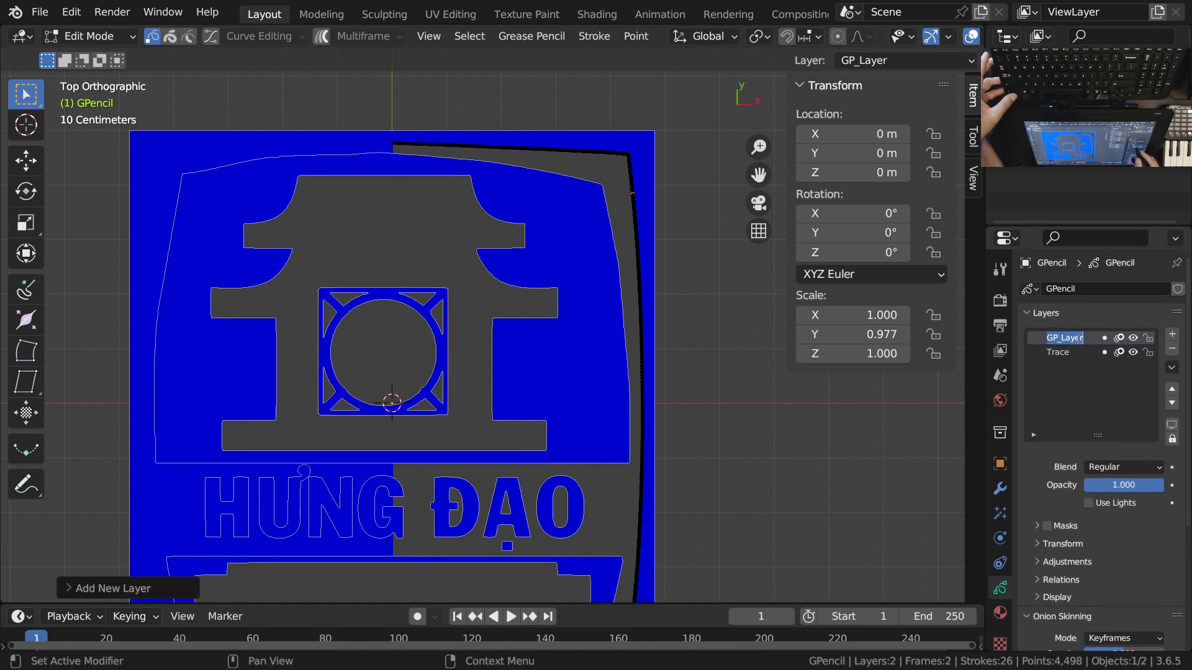
text(Mir)
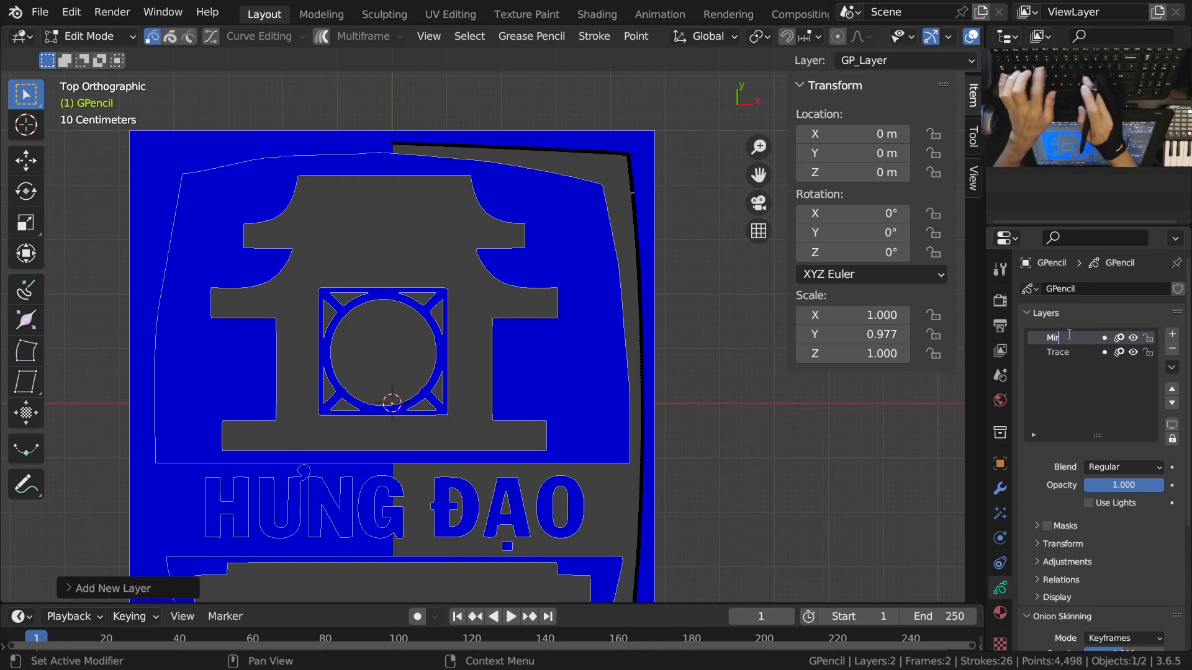
text(rorLayer)
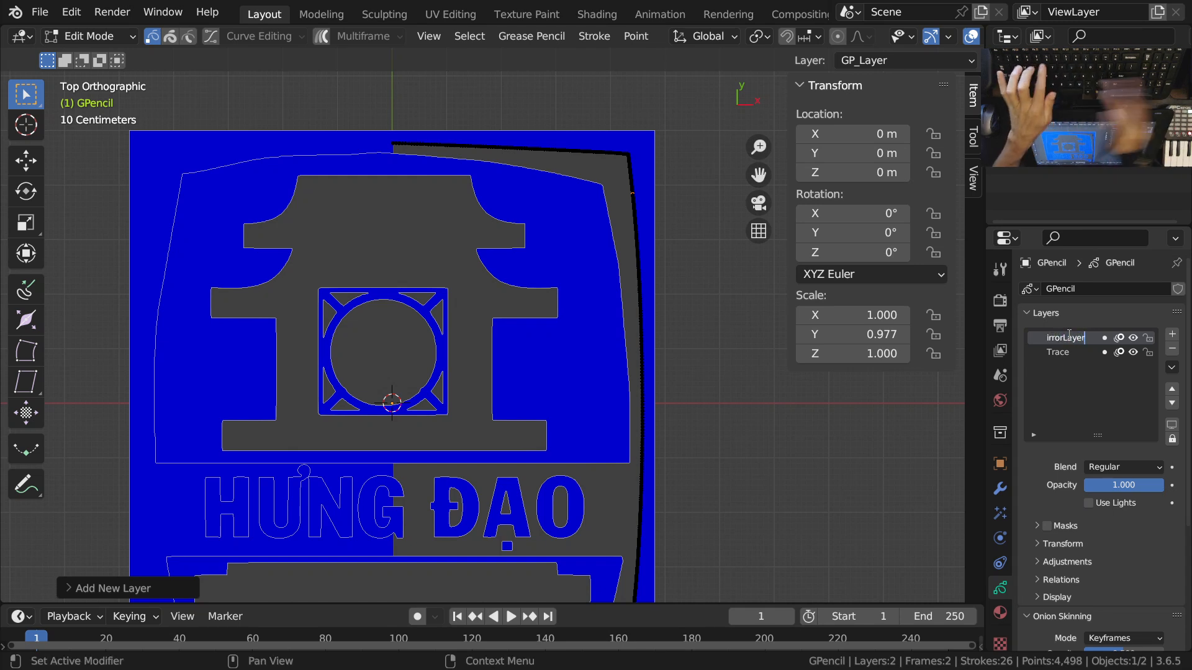
key(Return)
Step: In stroke selection, move the outer frame's right-half stroke to MirrorLayer and switch the object to Draw Mode
key(2)
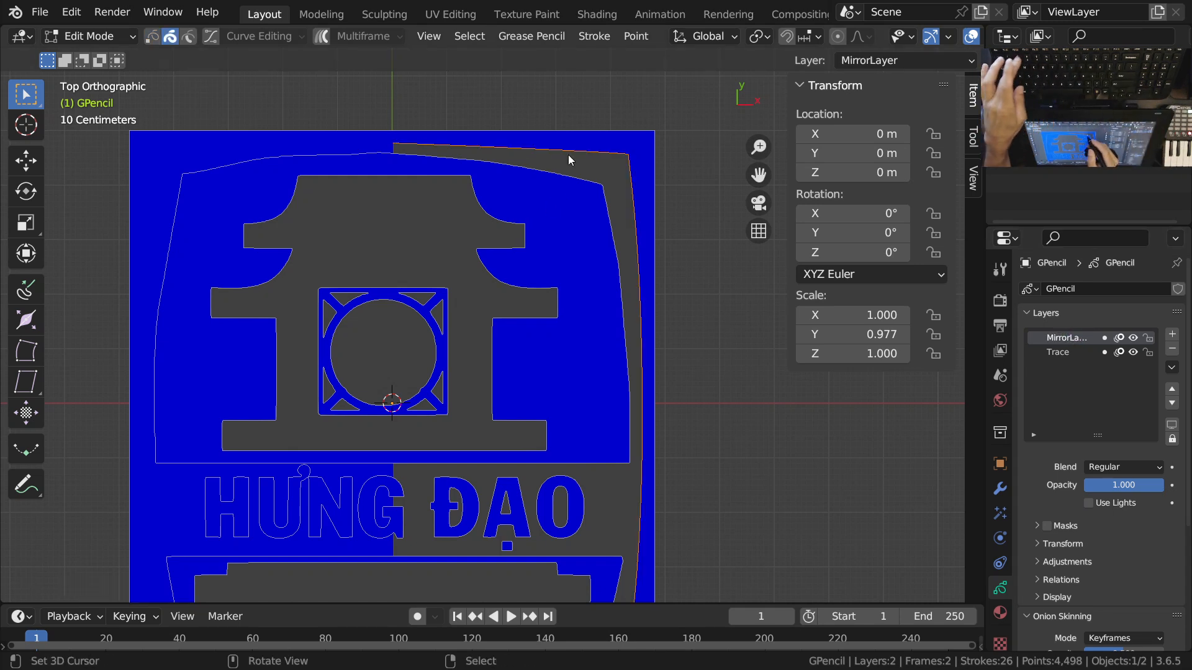
key(m)
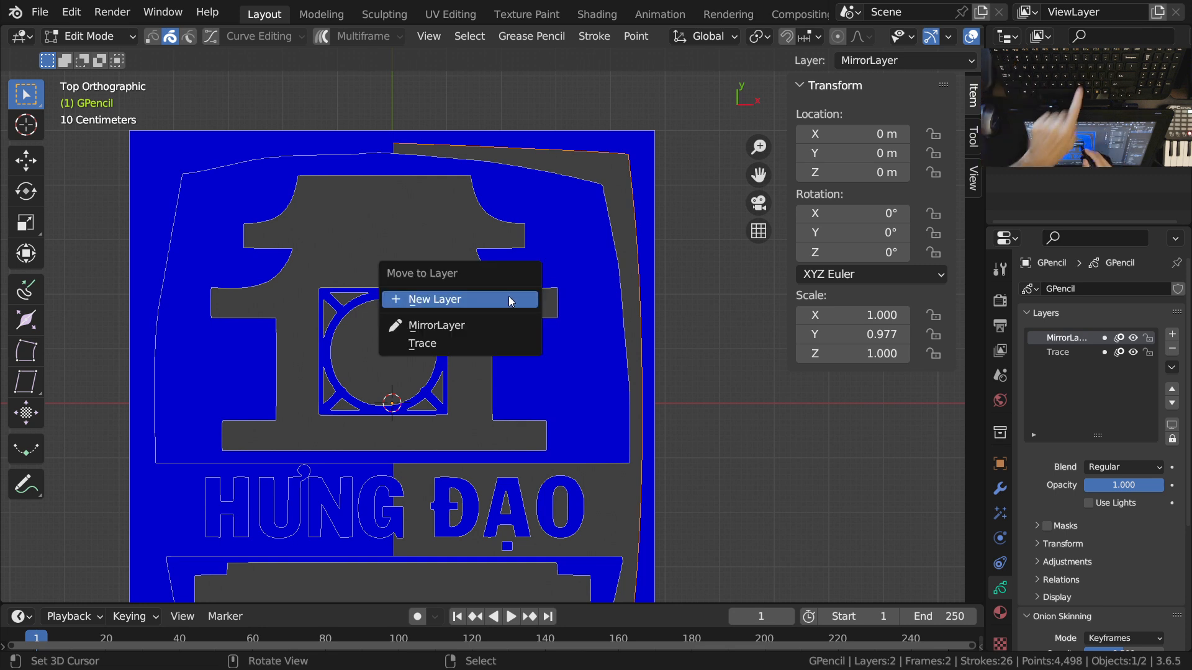
click(451, 326)
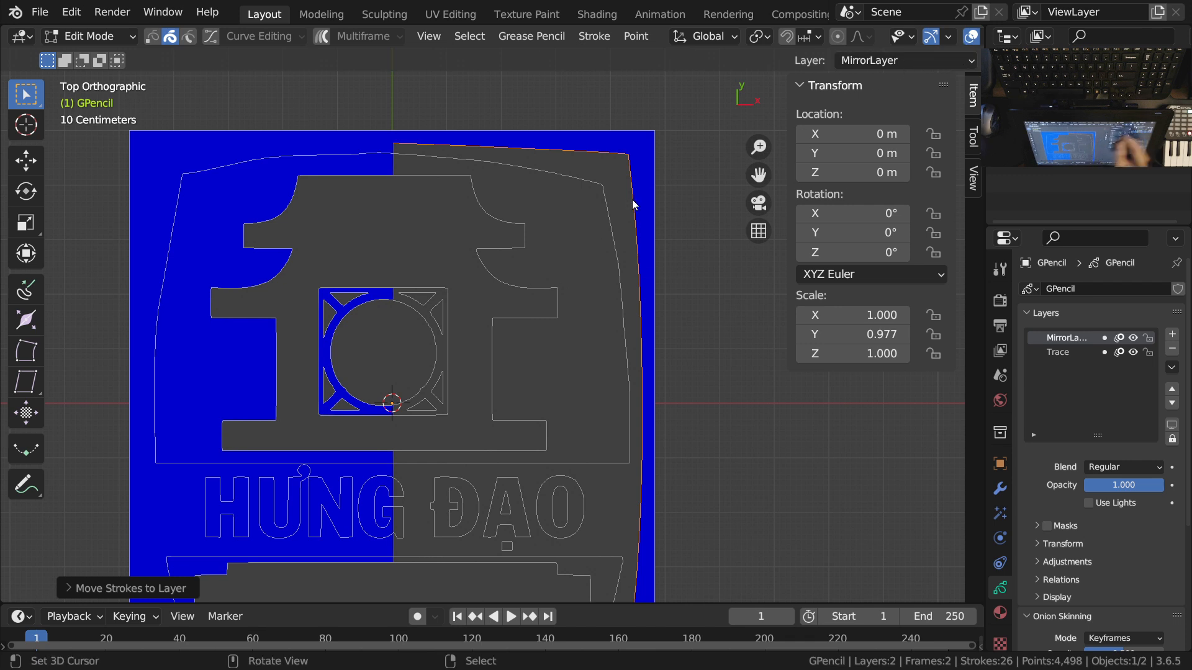
key(ctrl+Tab)
click(582, 151)
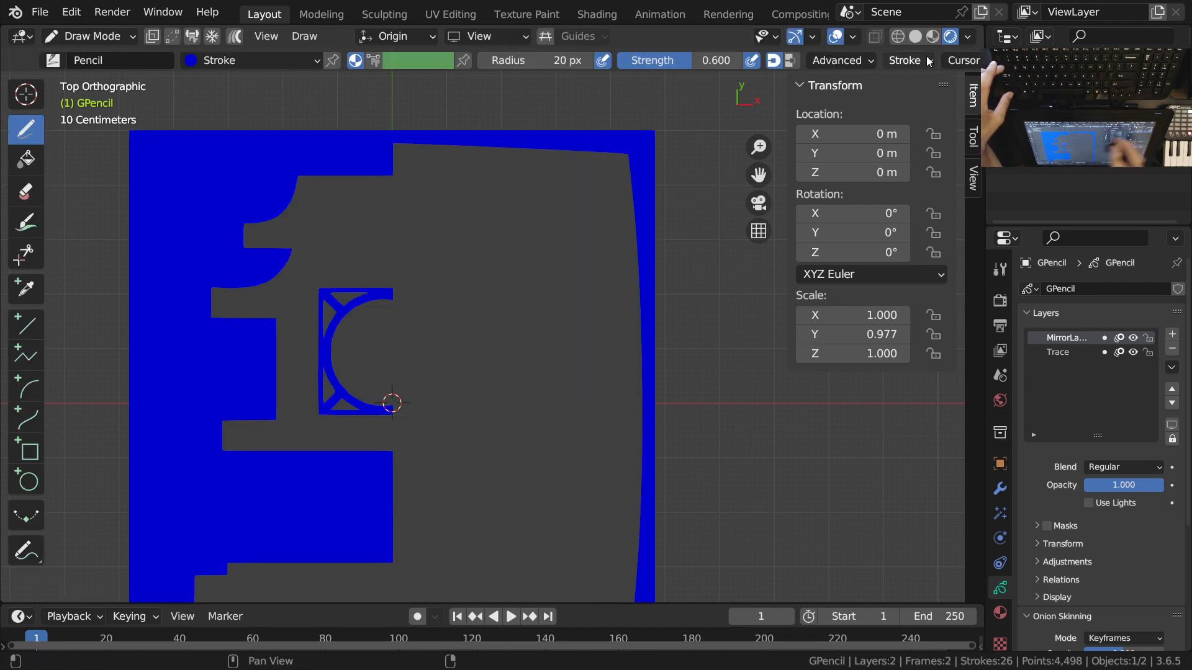
Step: Try MirrorLayer below Trace in the layer order, check the logo, and put it back above Trace
click(927, 62)
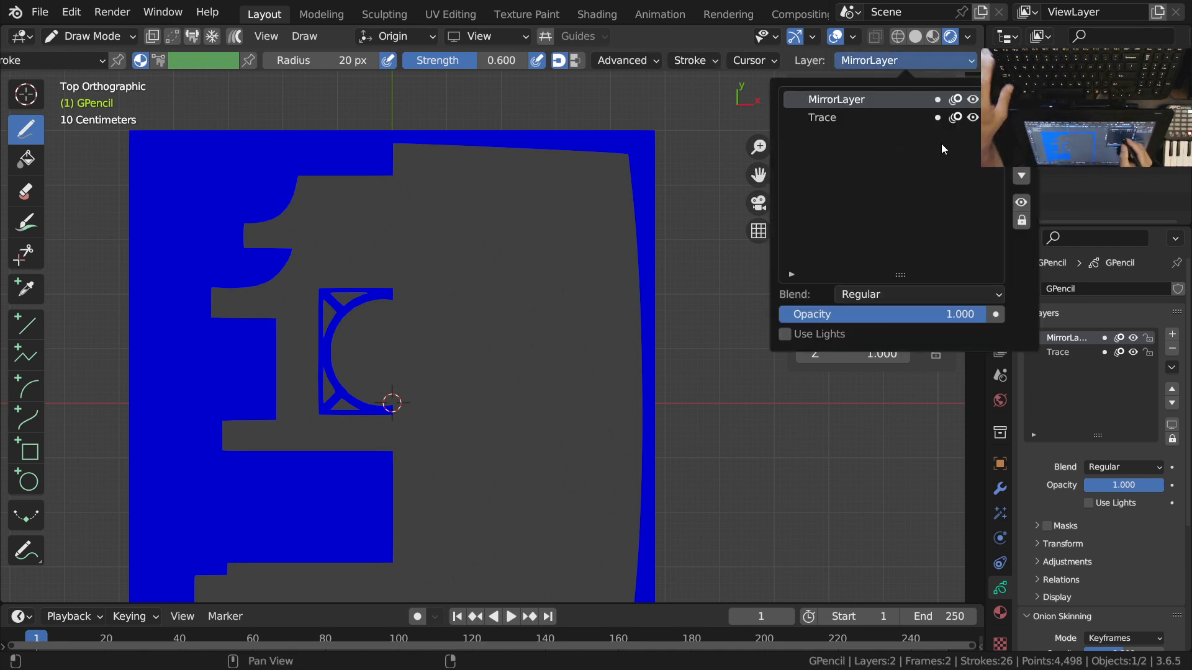
click(1022, 179)
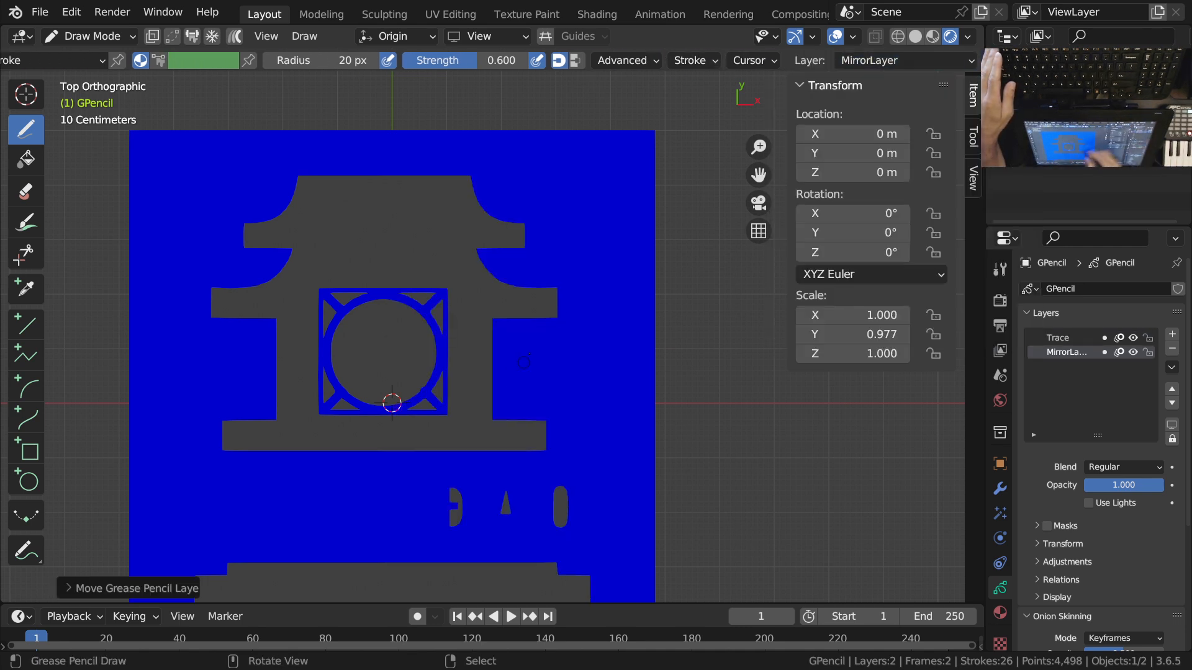
scroll(563, 366, down, 1)
mouse_move(571, 316)
shift+middle_down()
mouse_move(574, 298)
mouse_move(558, 359)
shift+middle_up()
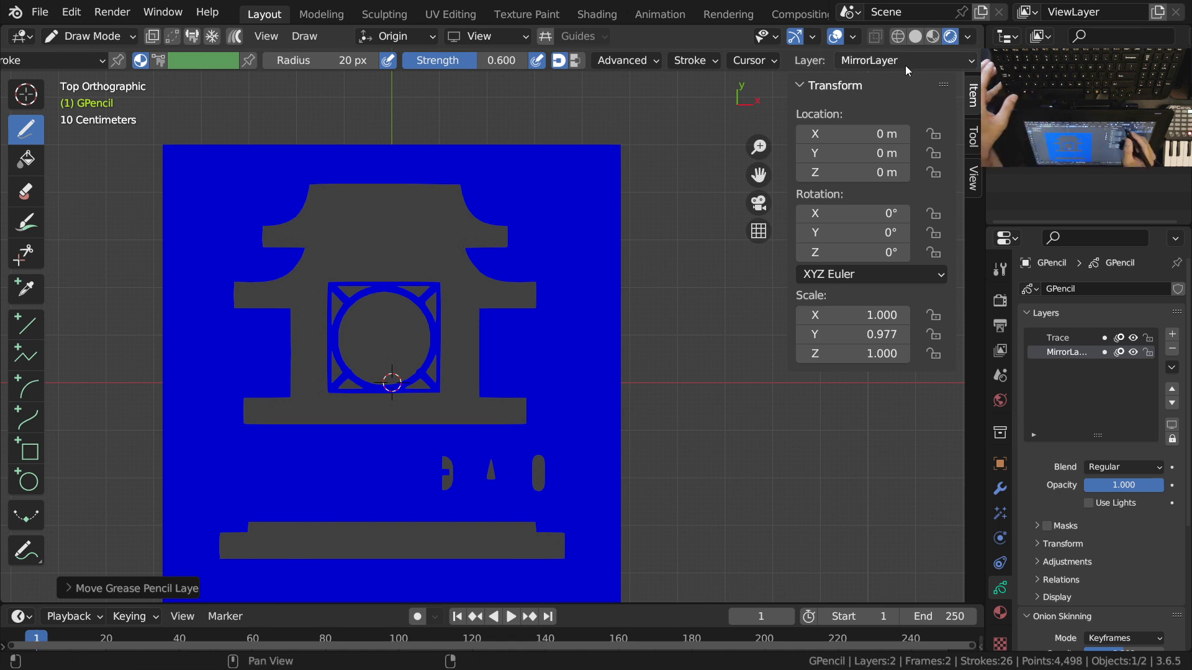
click(934, 57)
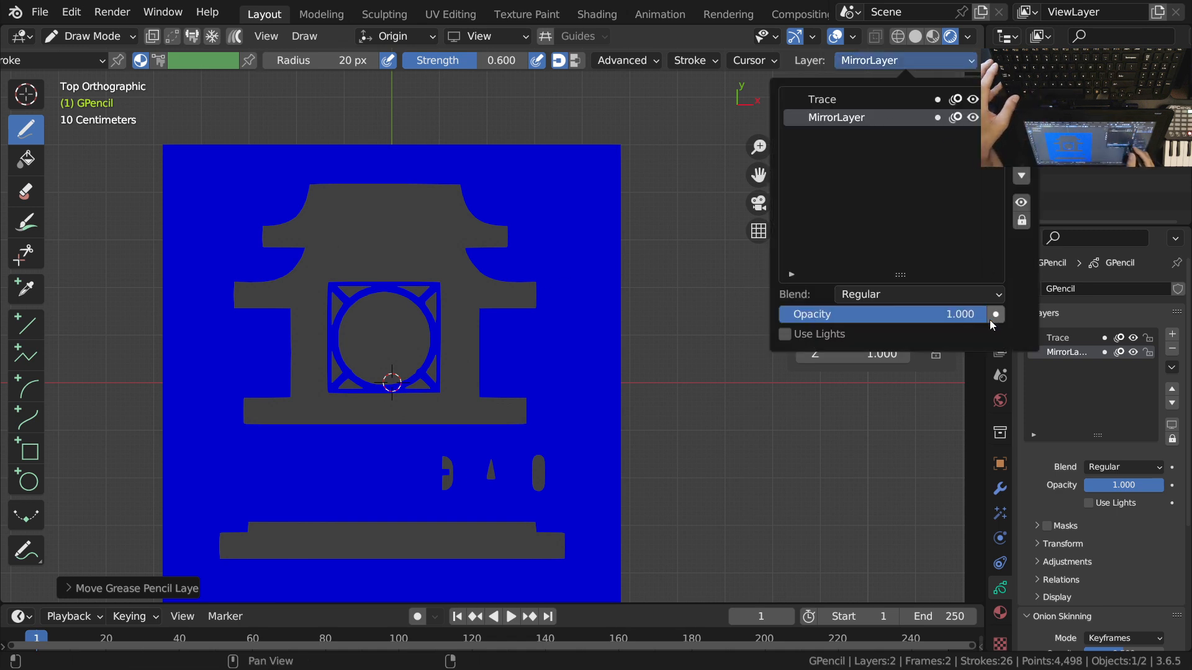
click(1022, 161)
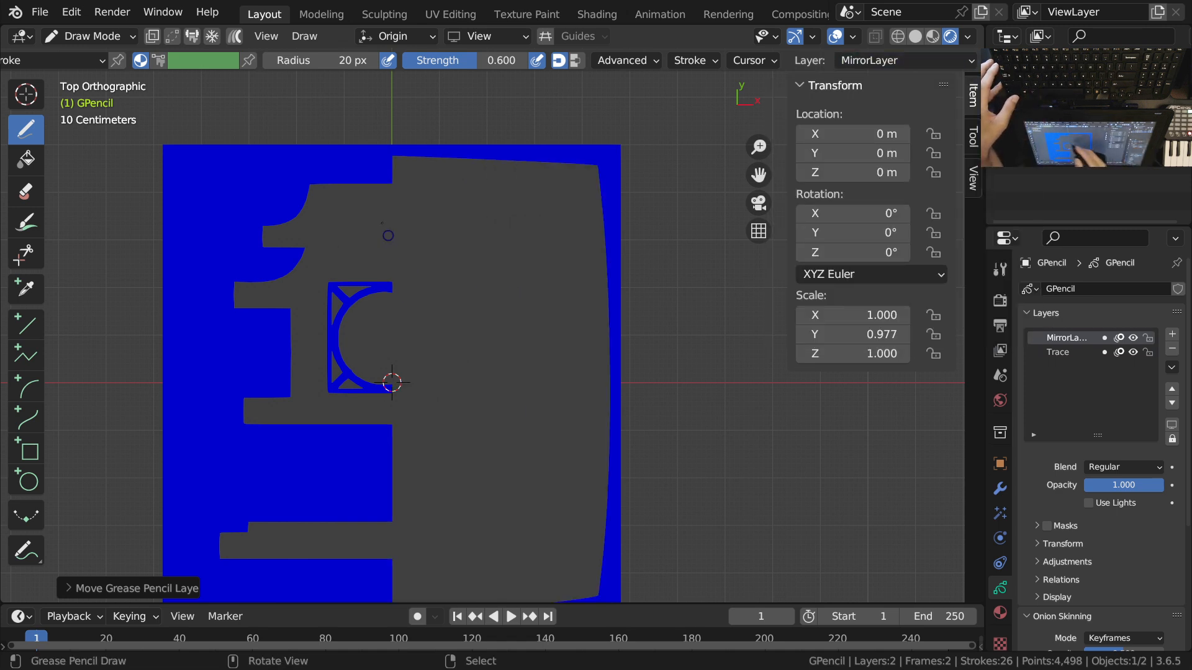
Step: Switch the traced logo to Edit Mode and move the selected house-shaped outline stroke to MirrorLayer
key(ctrl+Tab)
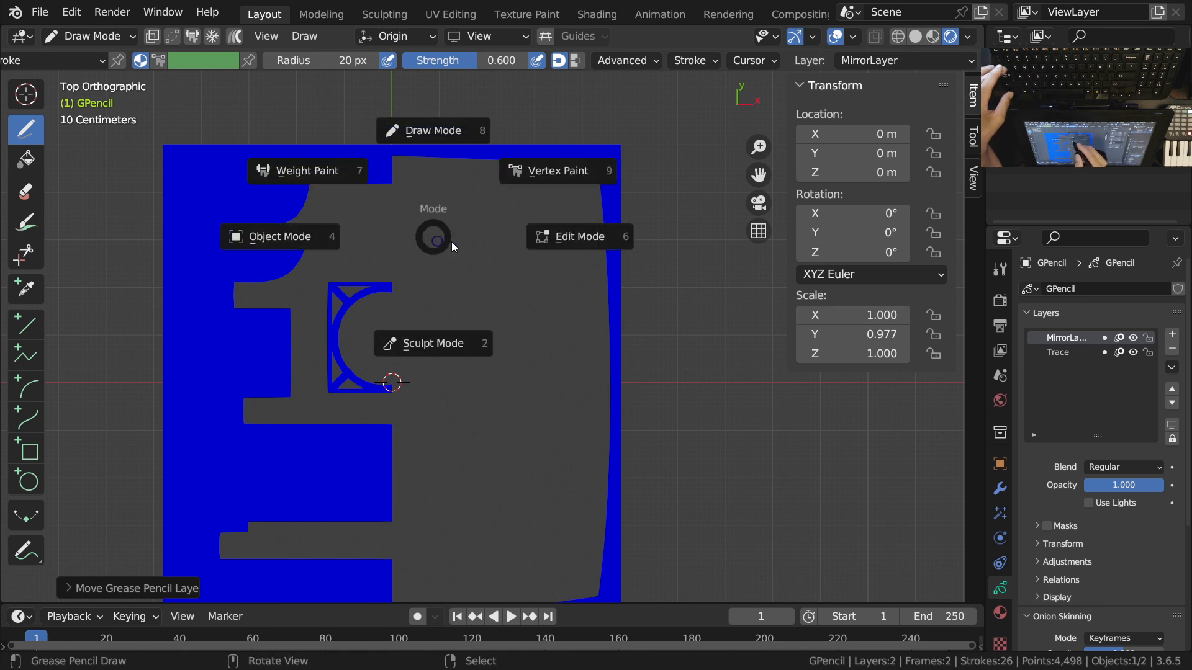
click(571, 239)
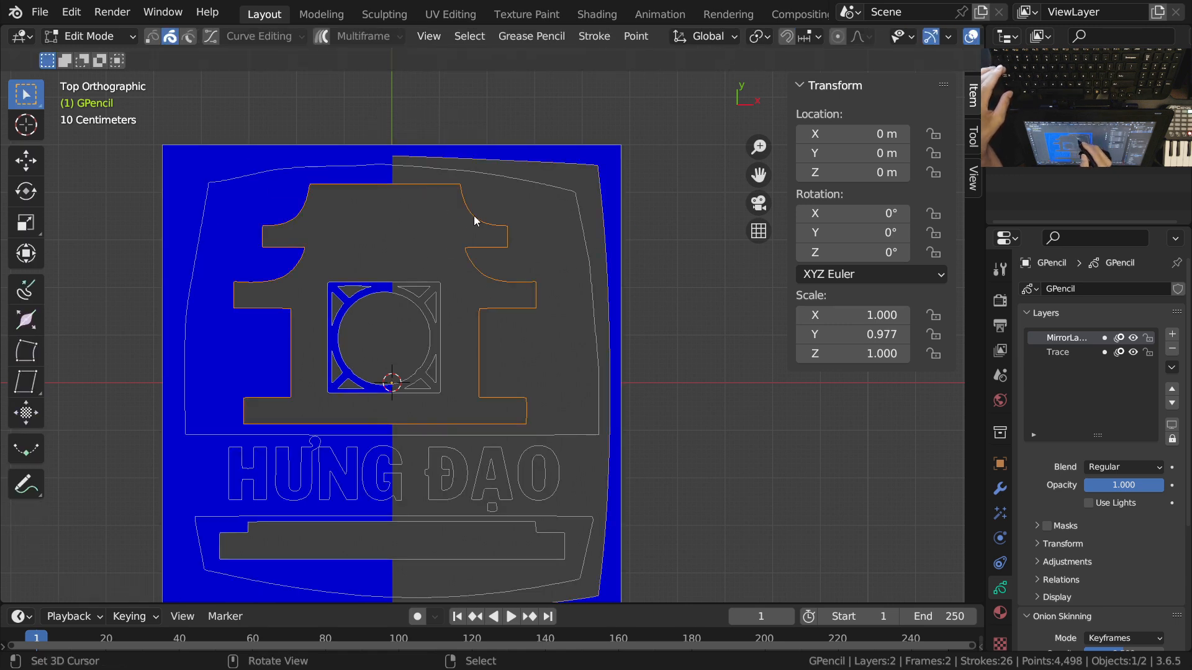
shift+middle_drag(512, 325, 525, 277)
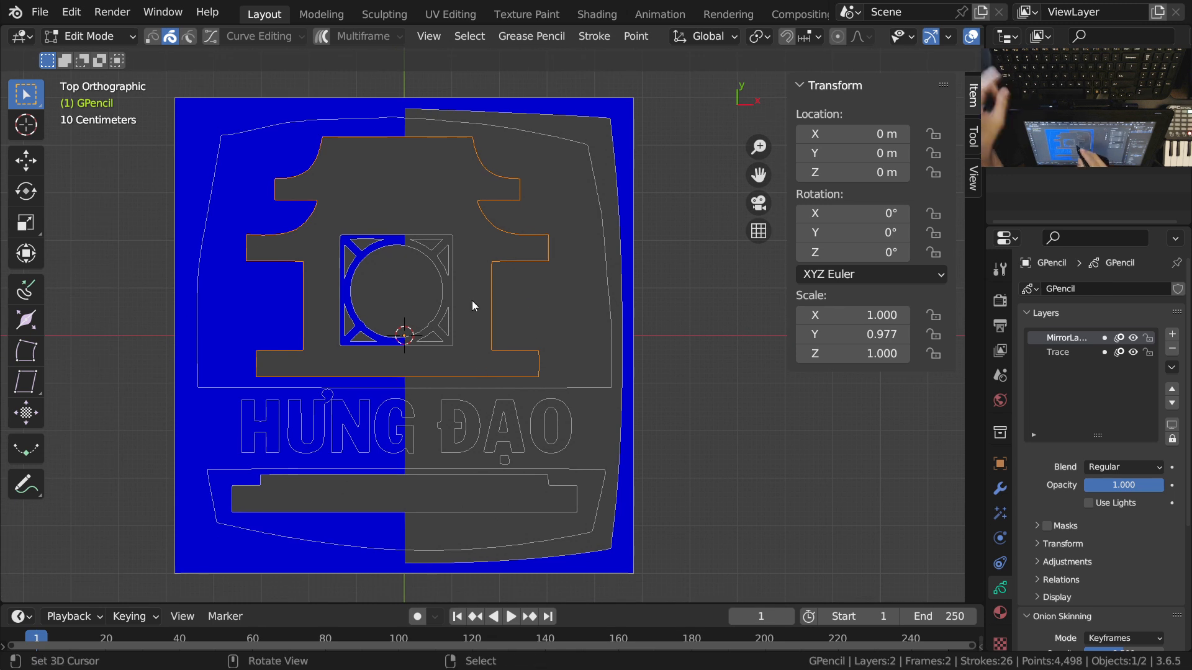
key(m)
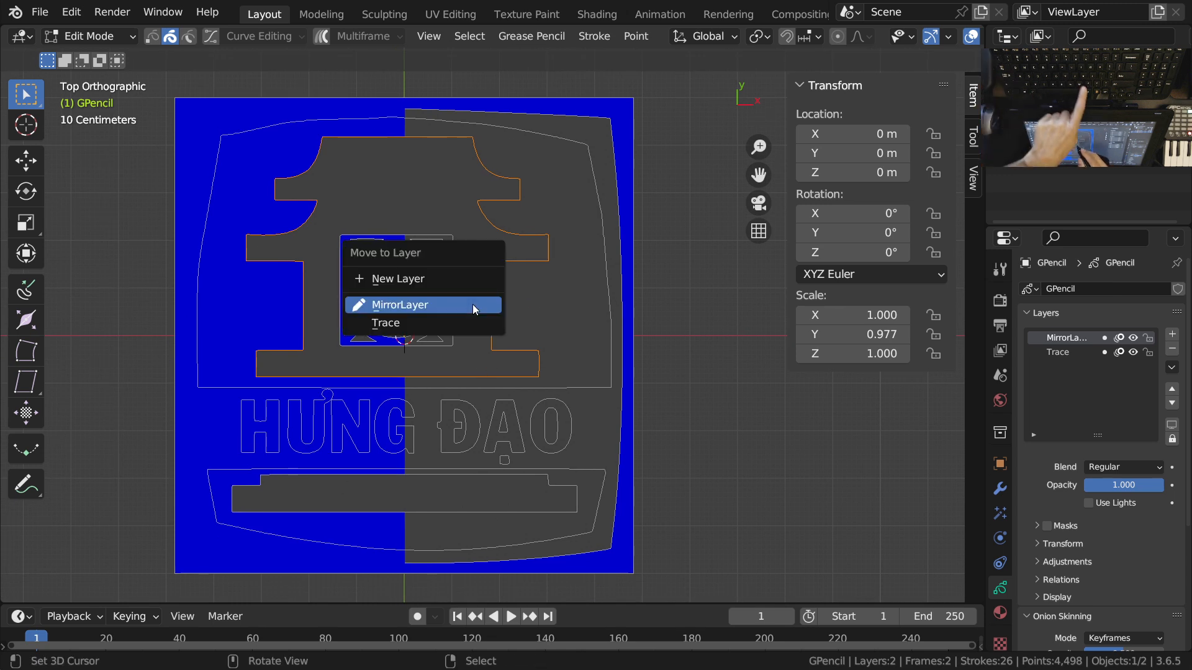
click(412, 303)
mouse_move(447, 316)
shift+middle_down()
mouse_move(473, 325)
mouse_move(504, 387)
shift+middle_up()
scroll(504, 388, up, 1)
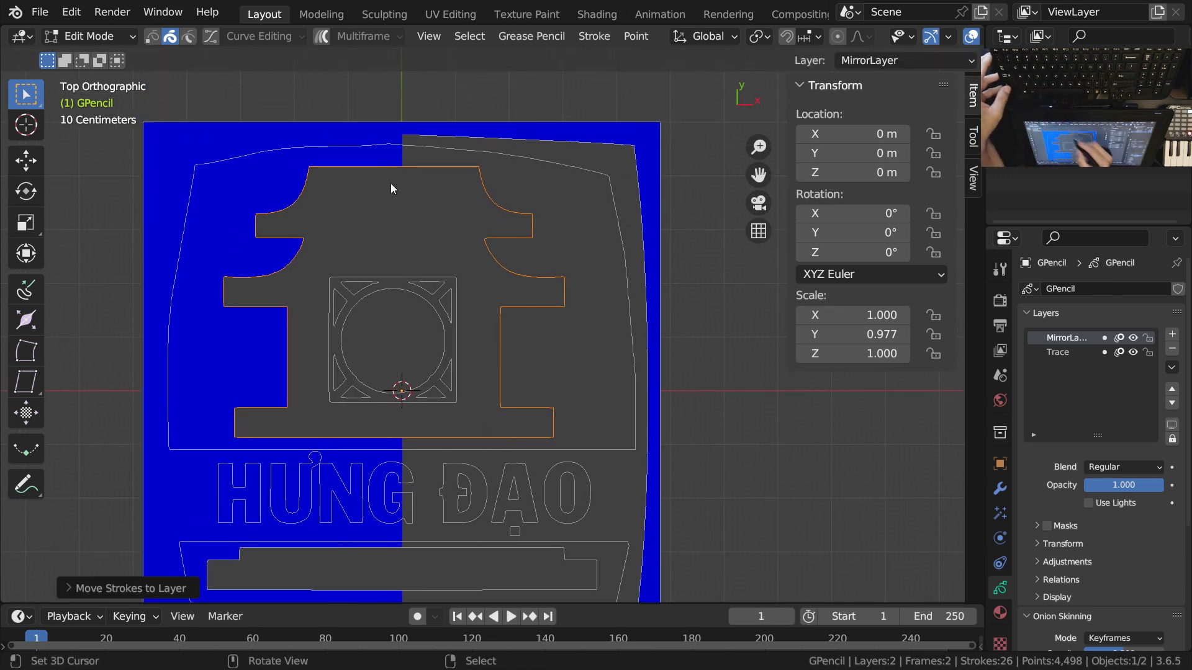
Step: Select the circle inside the house's square window and snap the 3D cursor to it
scroll(553, 449, up, 4)
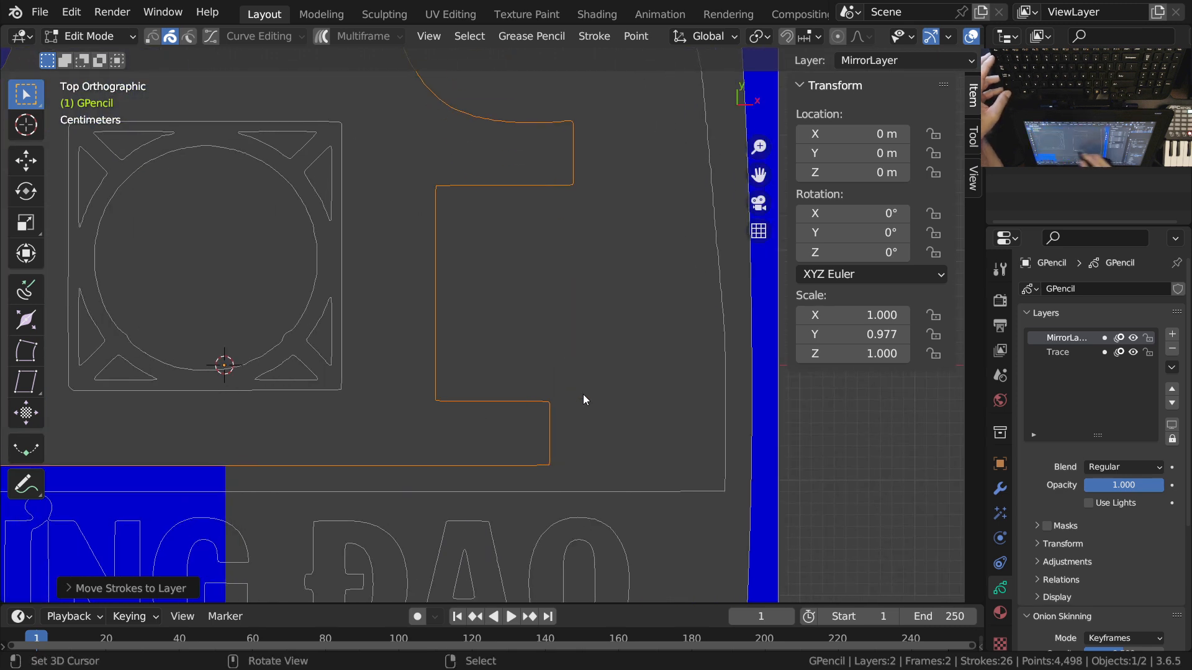
mouse_move(445, 203)
shift+middle_down()
mouse_move(495, 330)
mouse_move(495, 306)
shift+middle_up()
scroll(524, 295, down, 1)
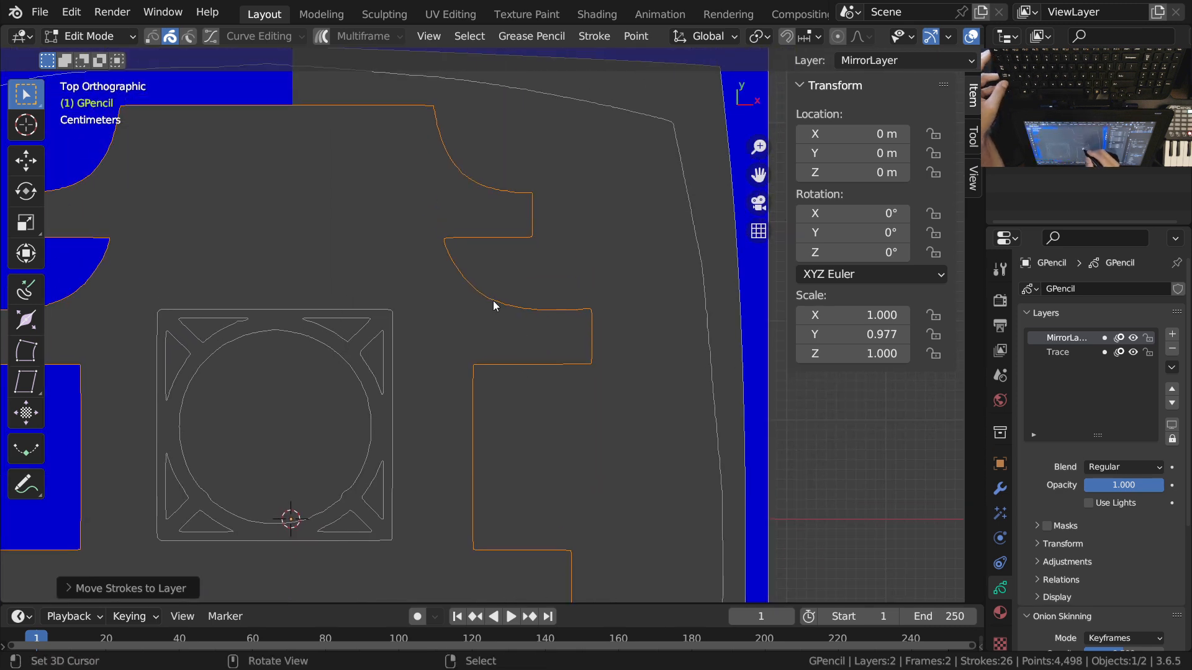
scroll(547, 310, down, 2)
scroll(544, 335, down, 1)
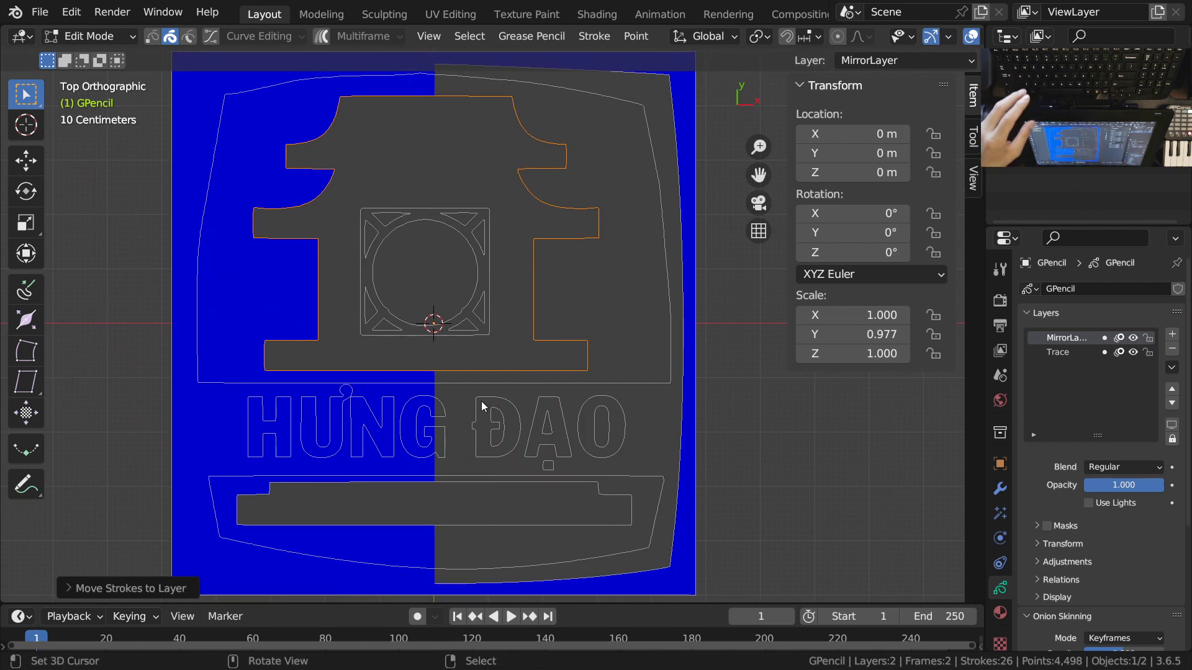
mouse_move(482, 401)
ctrl+middle_down()
mouse_move(508, 244)
mouse_move(538, 303)
mouse_move(513, 354)
ctrl+middle_up()
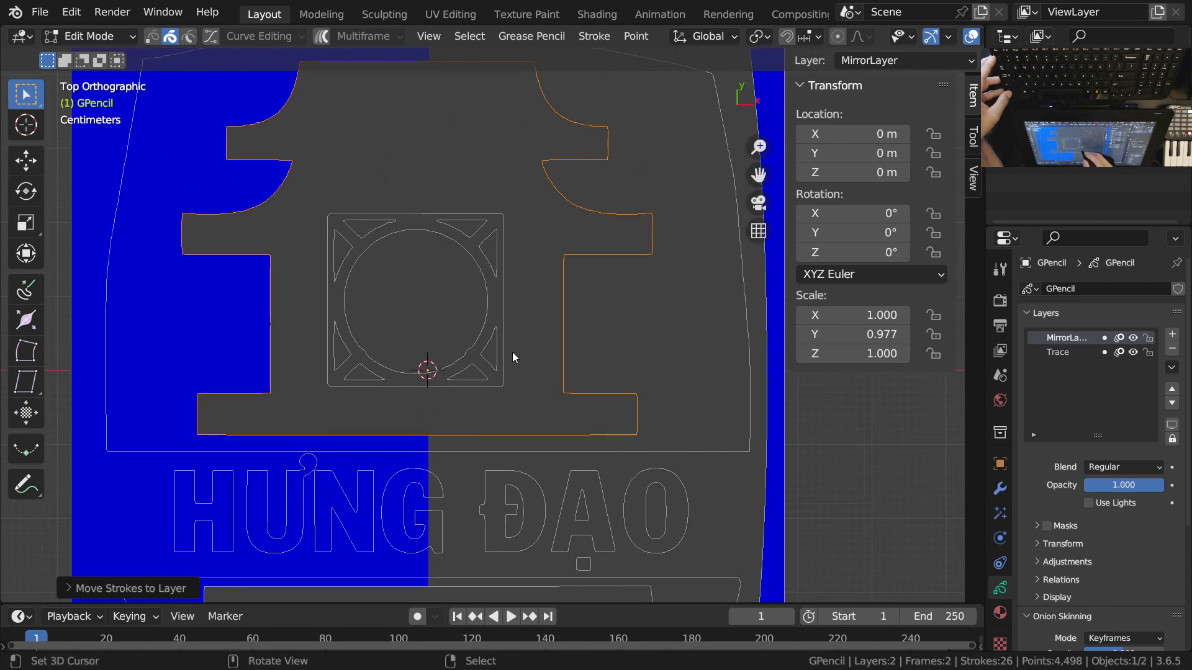
click(487, 300)
ctrl+middle_drag(438, 323, 465, 309)
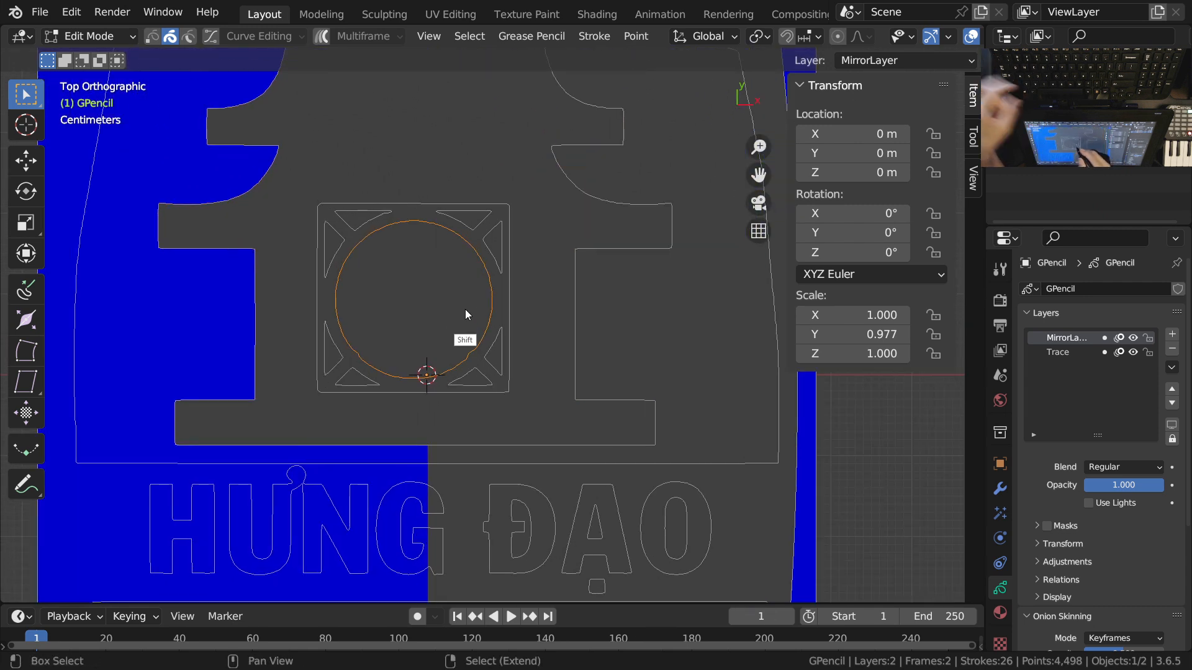
key(shift+s)
click(493, 420)
mouse_move(497, 409)
ctrl+middle_down()
mouse_move(512, 372)
mouse_move(482, 354)
mouse_move(423, 229)
ctrl+middle_up()
mouse_move(466, 291)
ctrl+middle_down()
mouse_move(587, 375)
mouse_move(570, 382)
ctrl+middle_up()
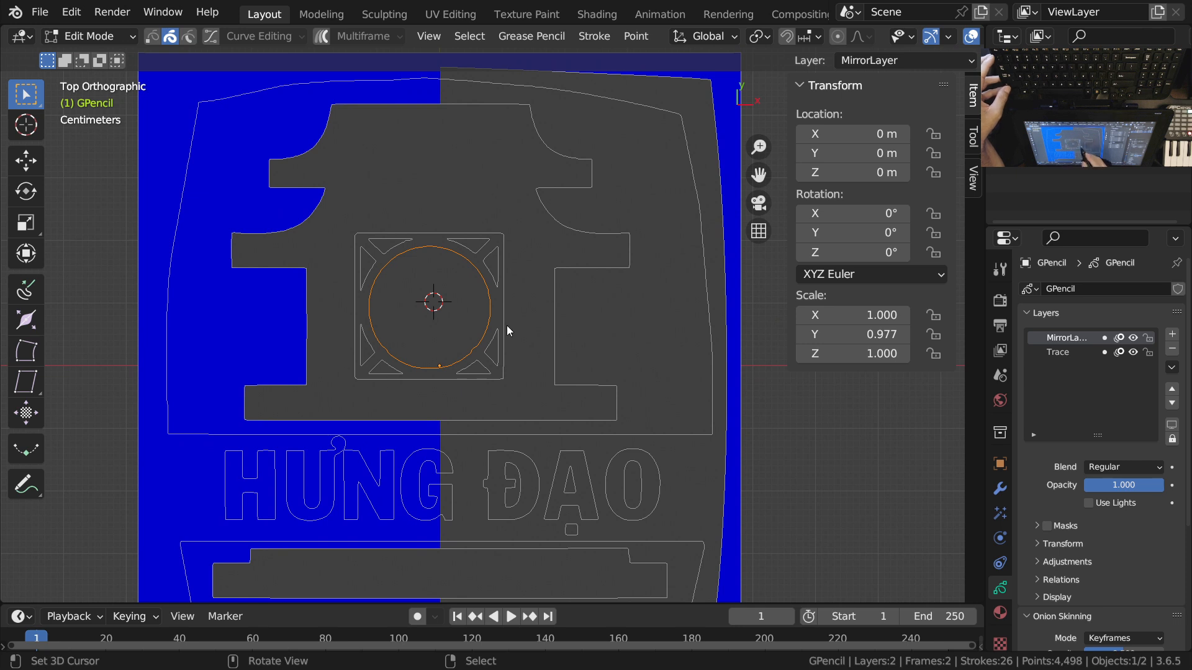
Step: Hide the sidebar, select all strokes of the square window ornament and move them along X to the empty area left of the logo
ctrl+middle_drag(420, 374, 436, 282)
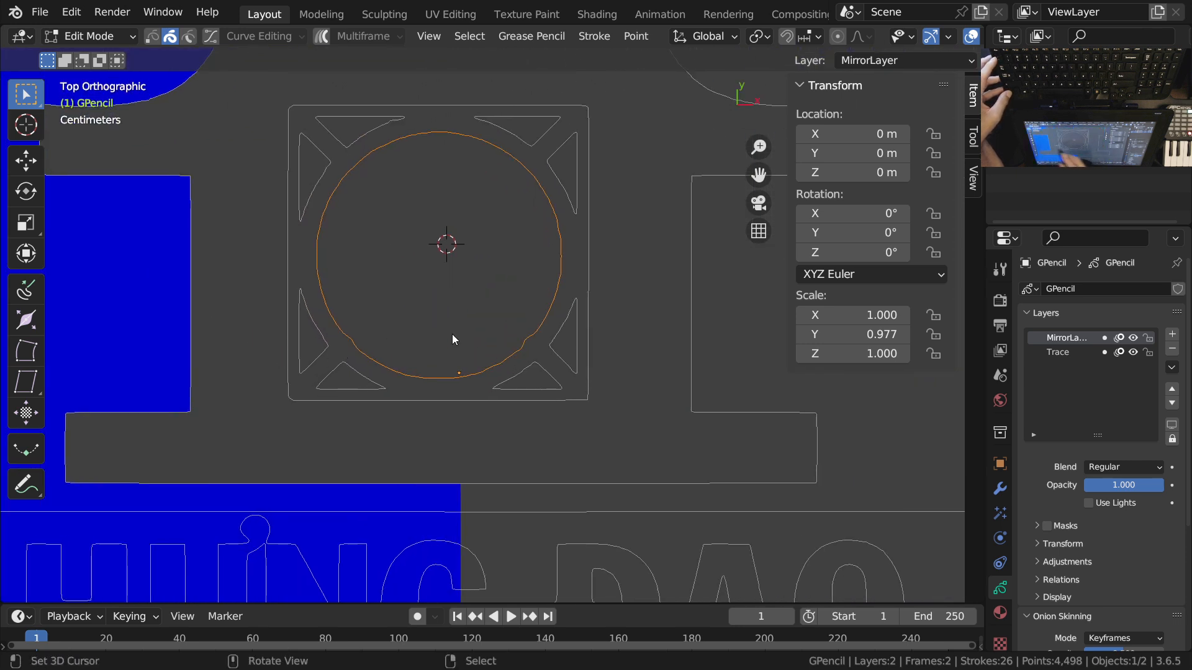
ctrl+middle_drag(333, 344, 560, 435)
key(n)
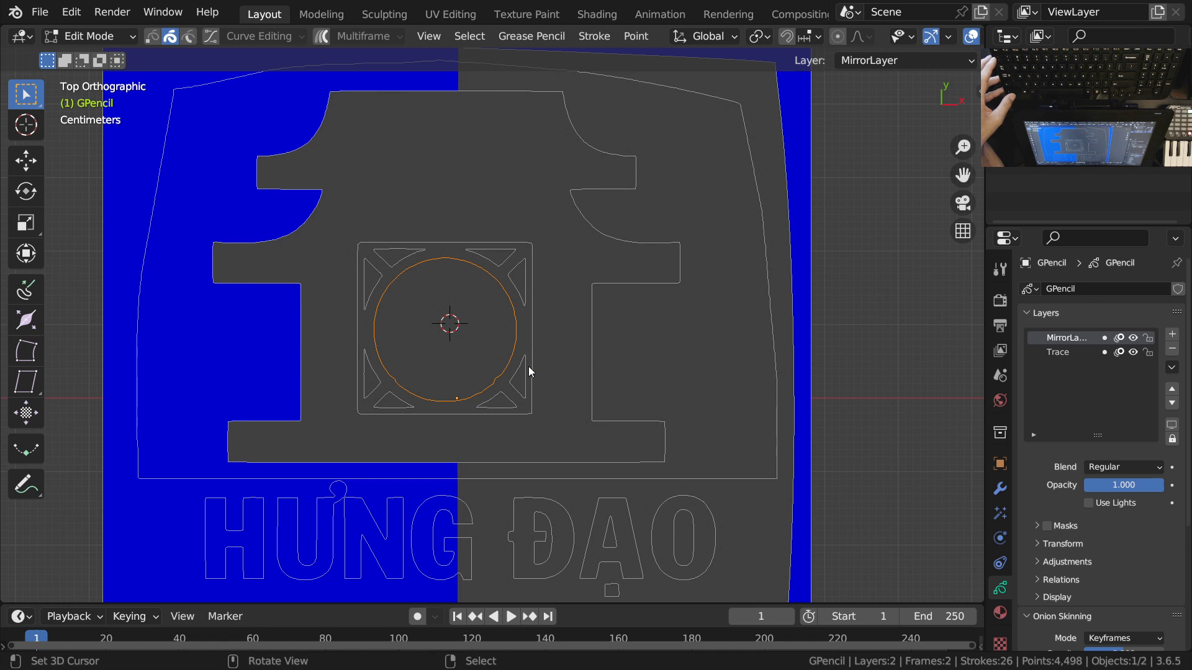
ctrl+middle_drag(528, 366, 576, 297)
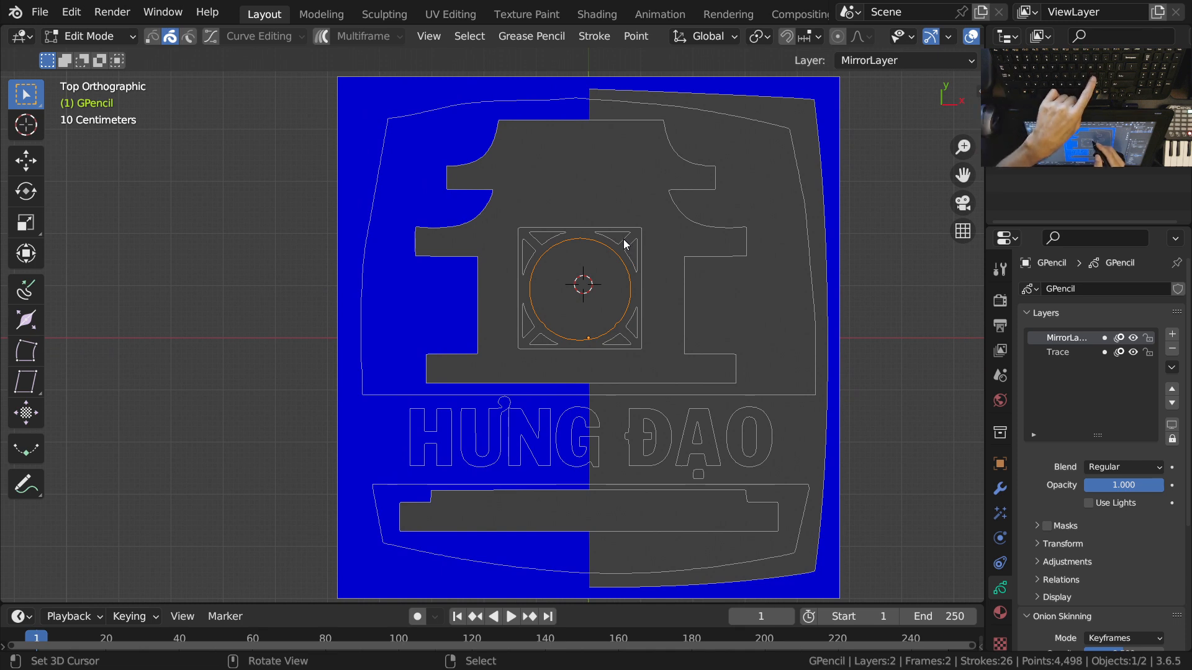
shift+click(634, 248)
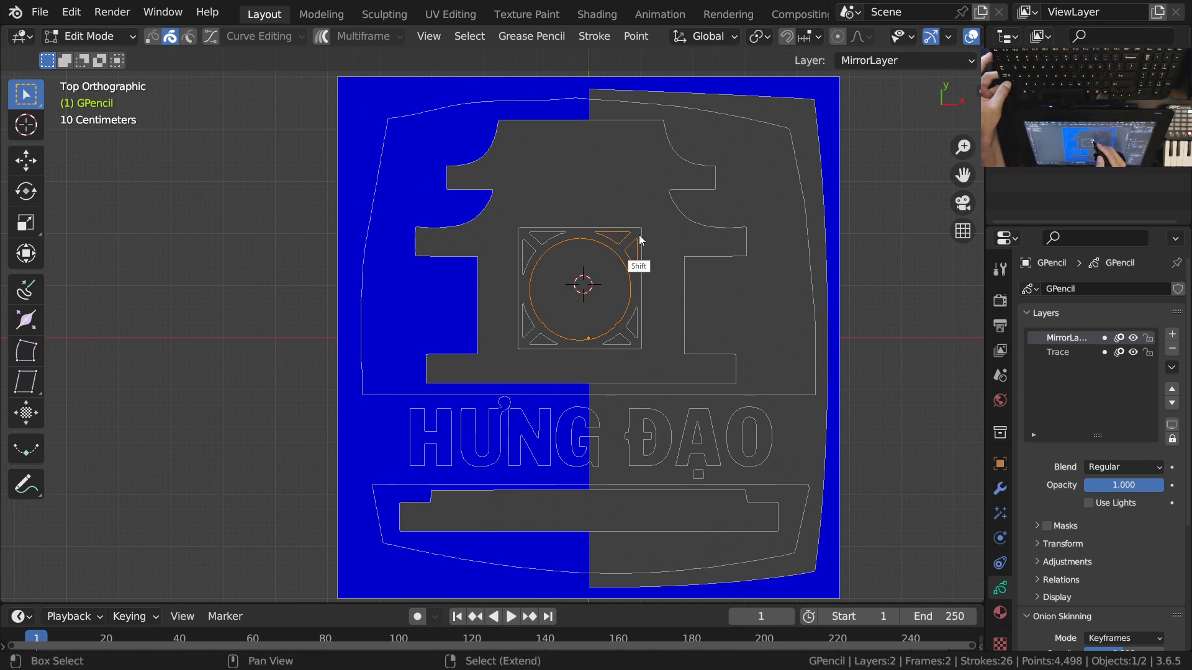
shift+click(534, 253)
shift+click(551, 342)
shift+click(570, 345)
shift+click(528, 326)
shift+click(622, 341)
shift+click(632, 341)
key(g)
key(x)
click(188, 447)
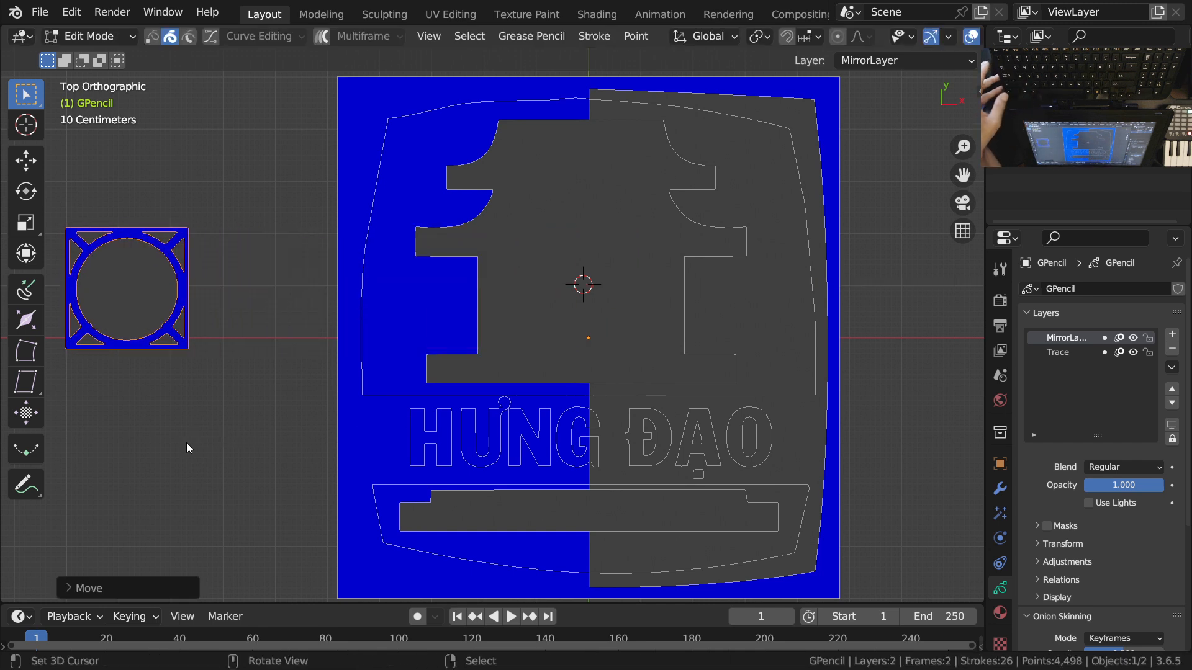
Step: Temporarily hide the traced logo object to compare the house and frame shapes with the reference image, and show it again
scroll(579, 408, down, 1)
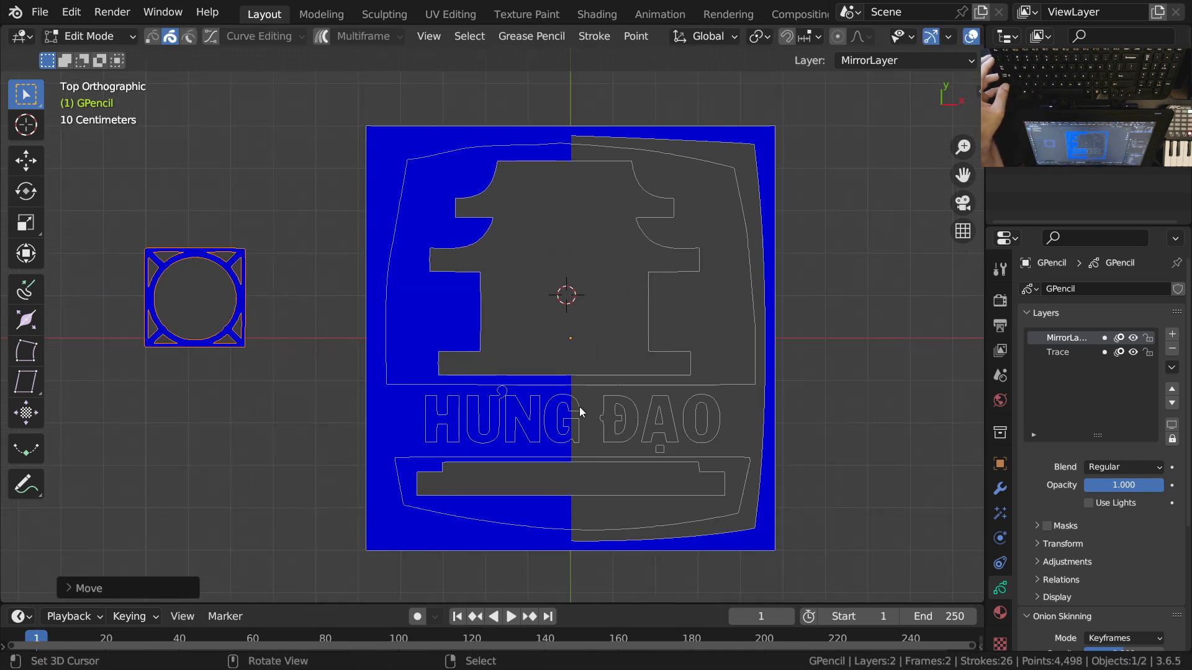
mouse_move(647, 327)
shift+middle_down()
mouse_move(600, 342)
mouse_move(614, 310)
mouse_move(628, 344)
mouse_move(569, 386)
shift+middle_up()
click(617, 272)
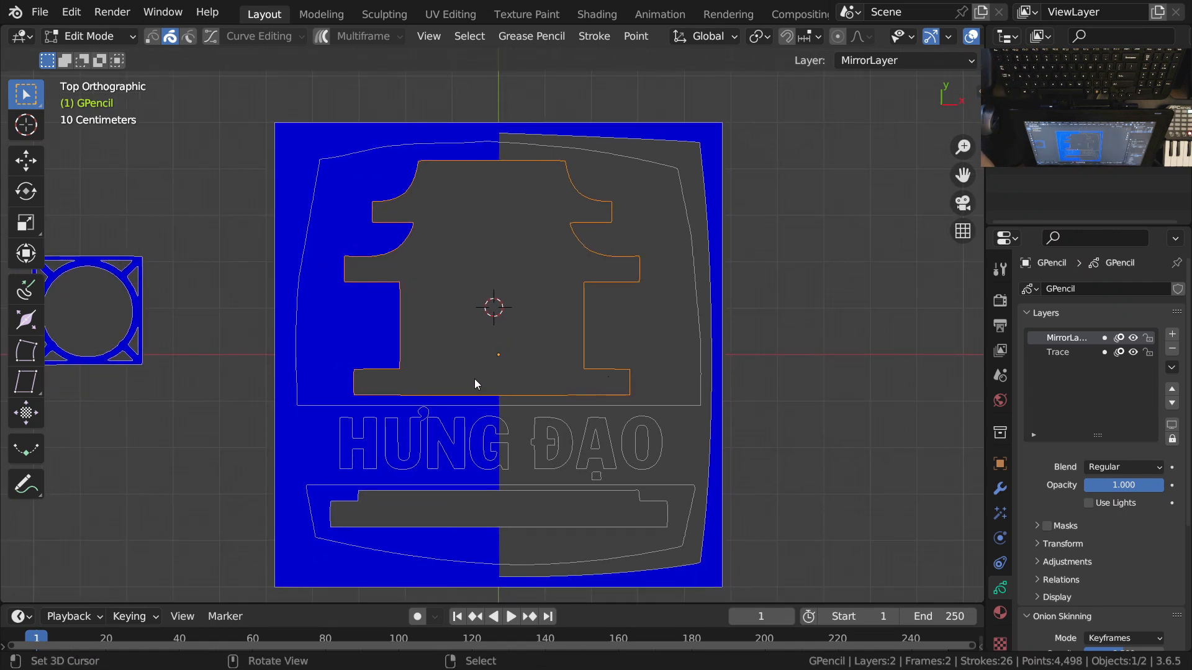
ctrl+middle_drag(539, 334, 550, 292)
click(1159, 133)
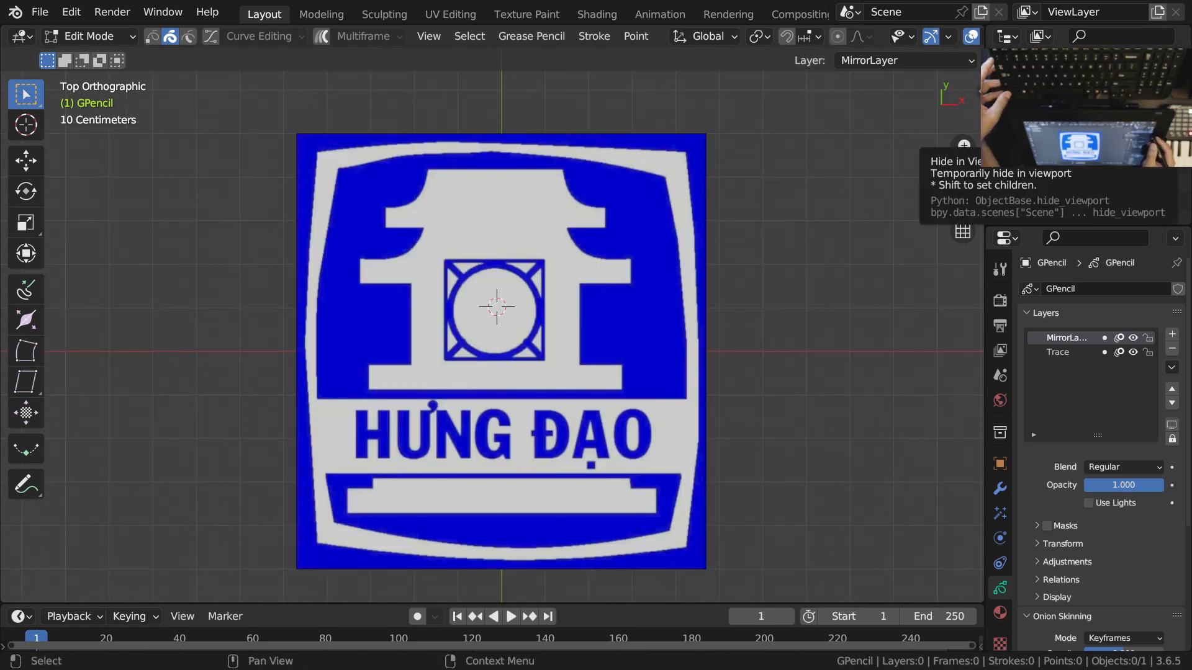
click(1159, 133)
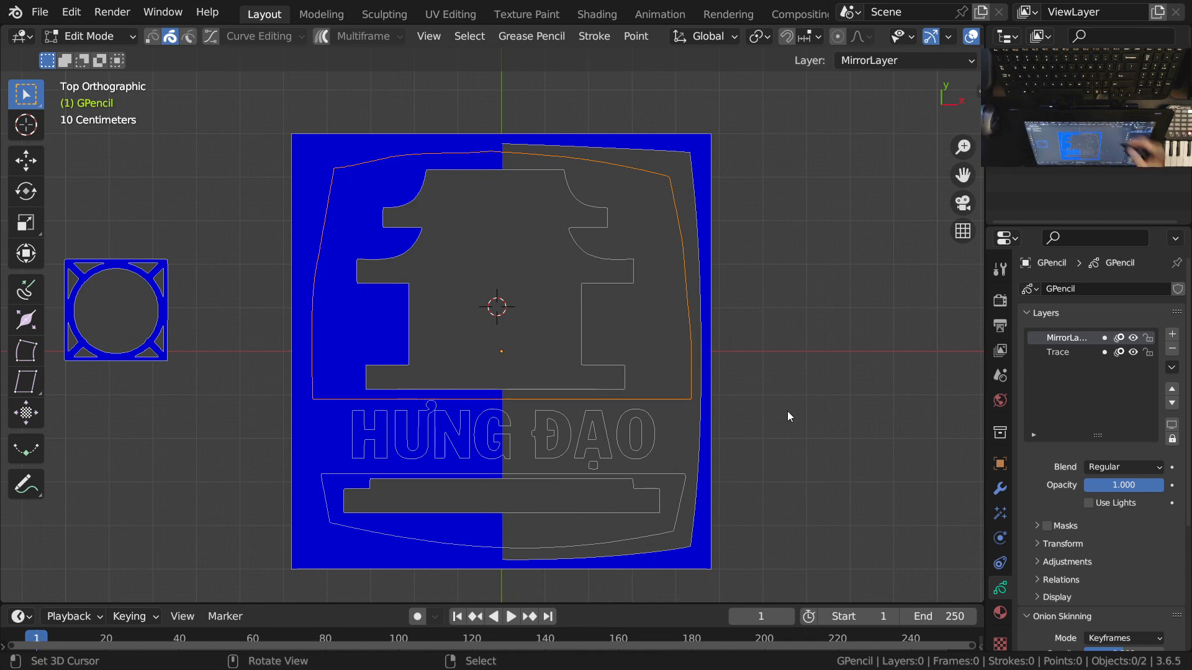
Step: Add a Grease Pencil layer named House with Use Lights turned off
click(1000, 611)
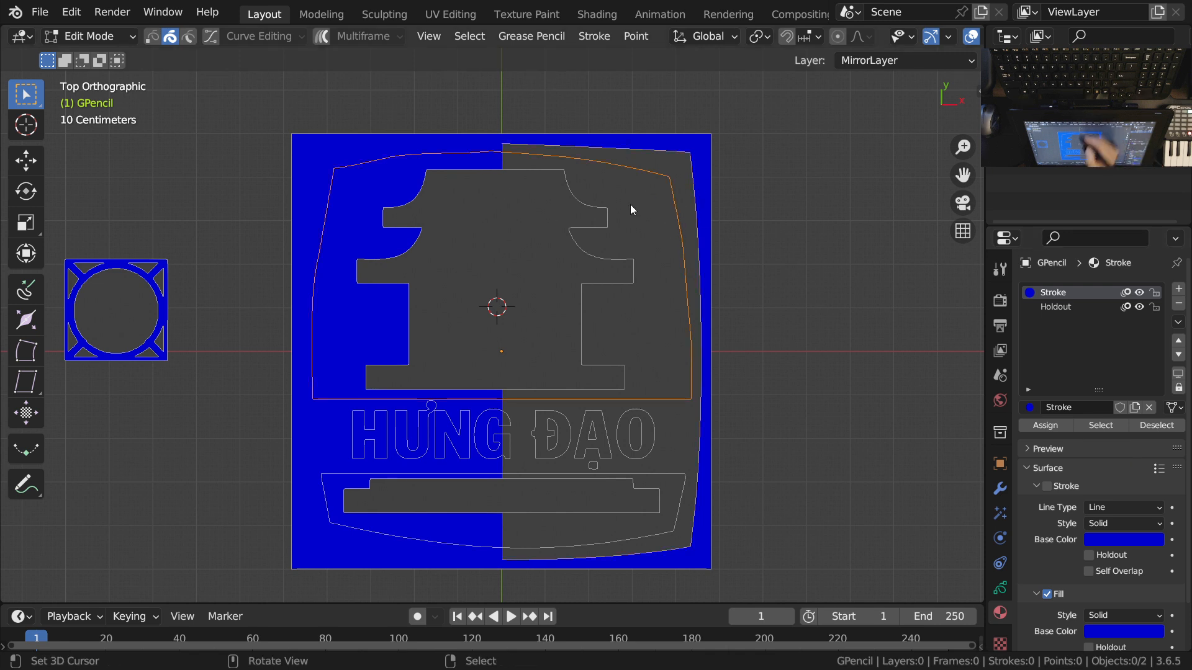
click(918, 59)
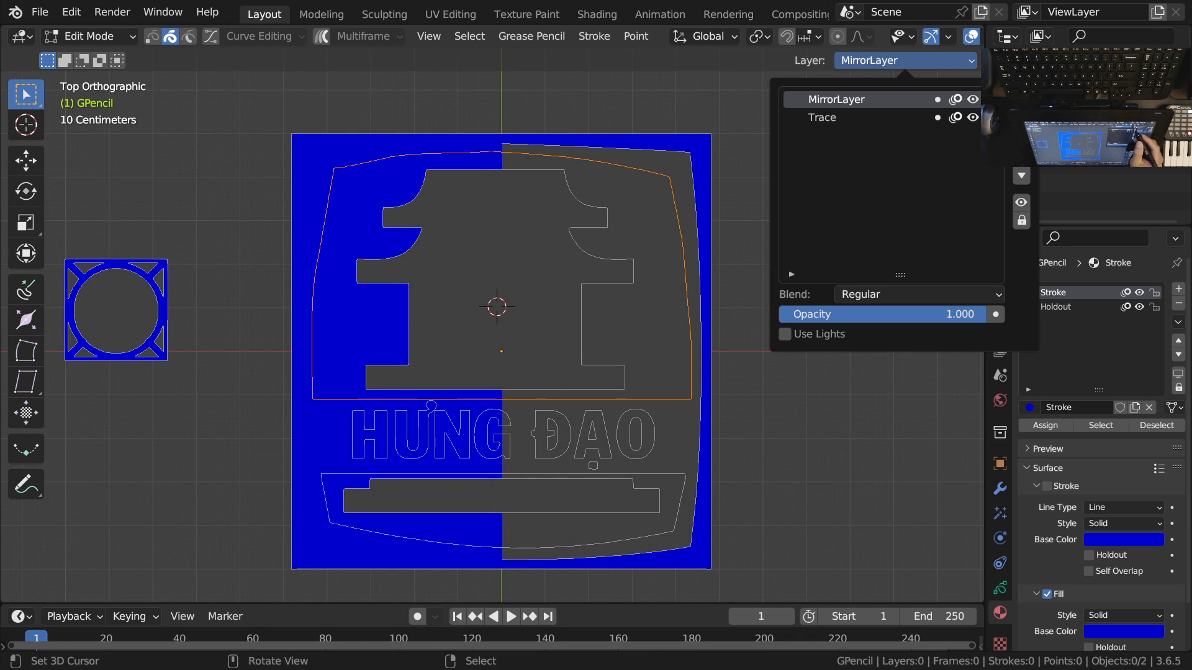
click(1021, 99)
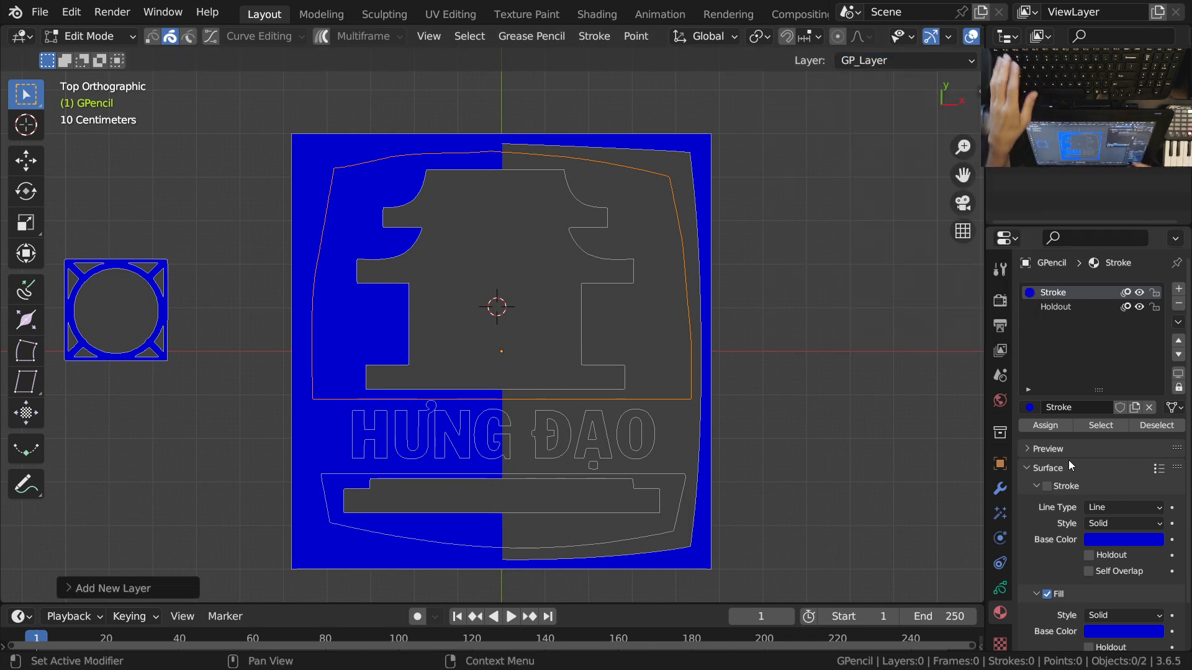
click(1000, 588)
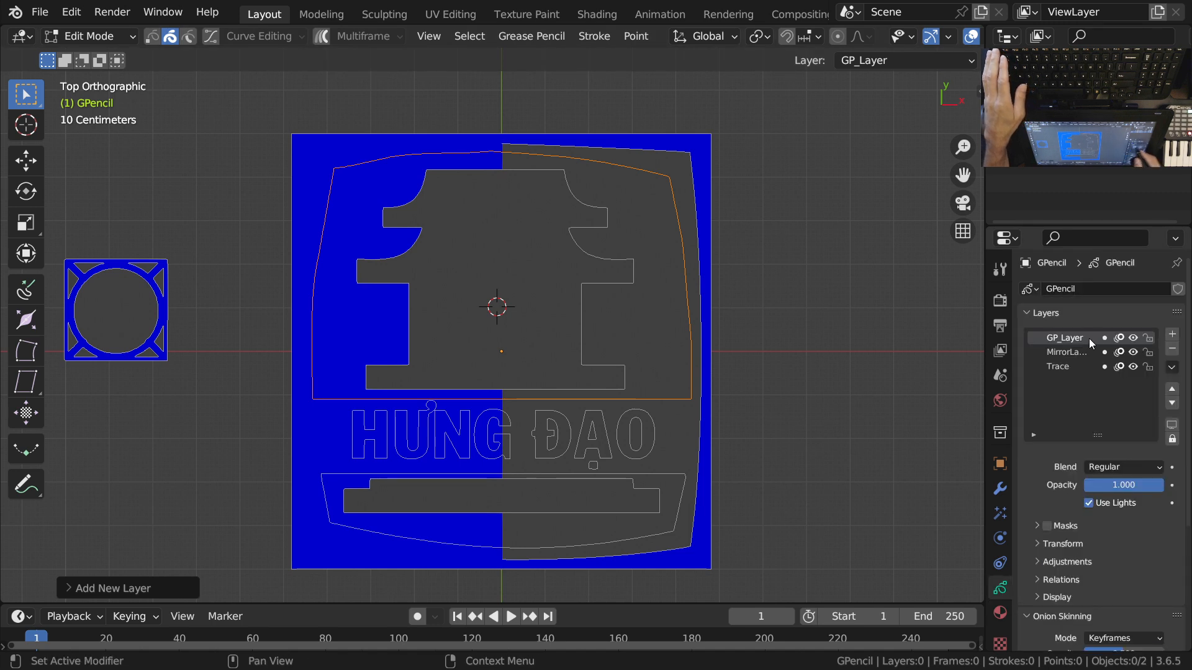
click(945, 55)
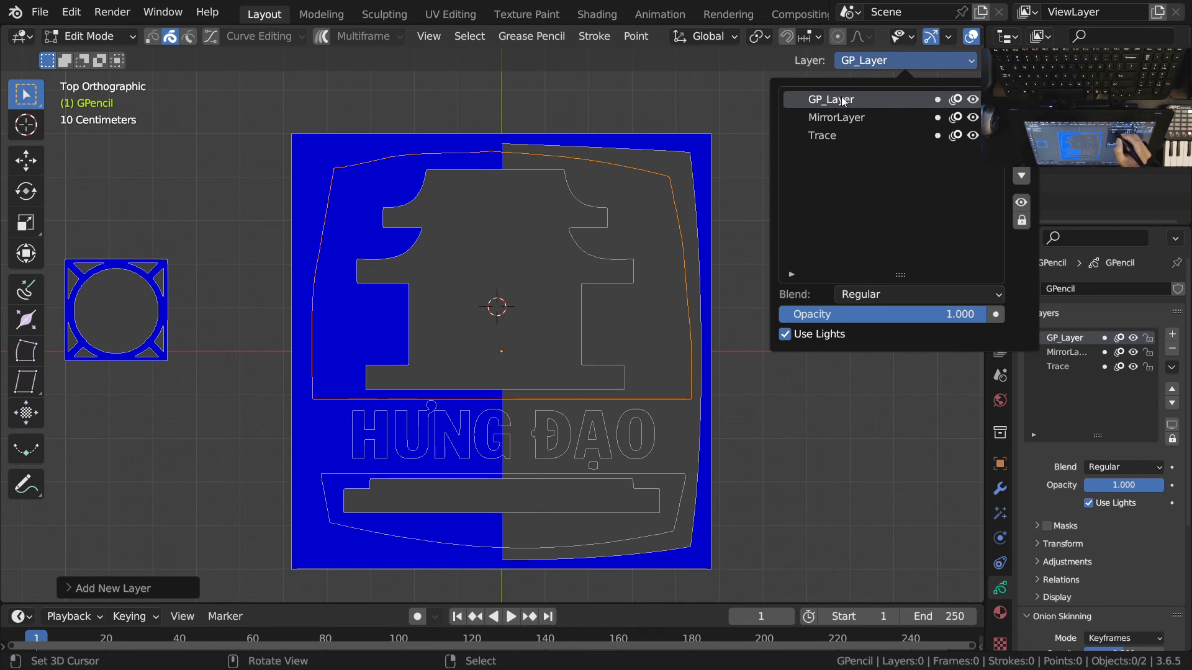
click(790, 335)
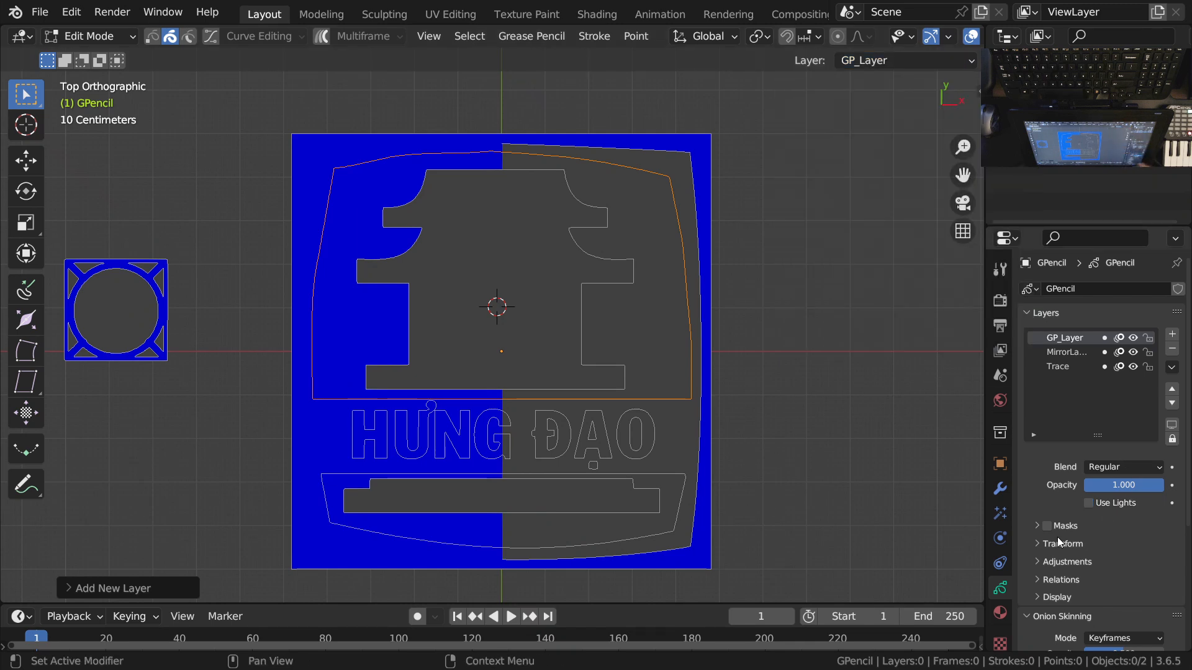
text(House)
key(Return)
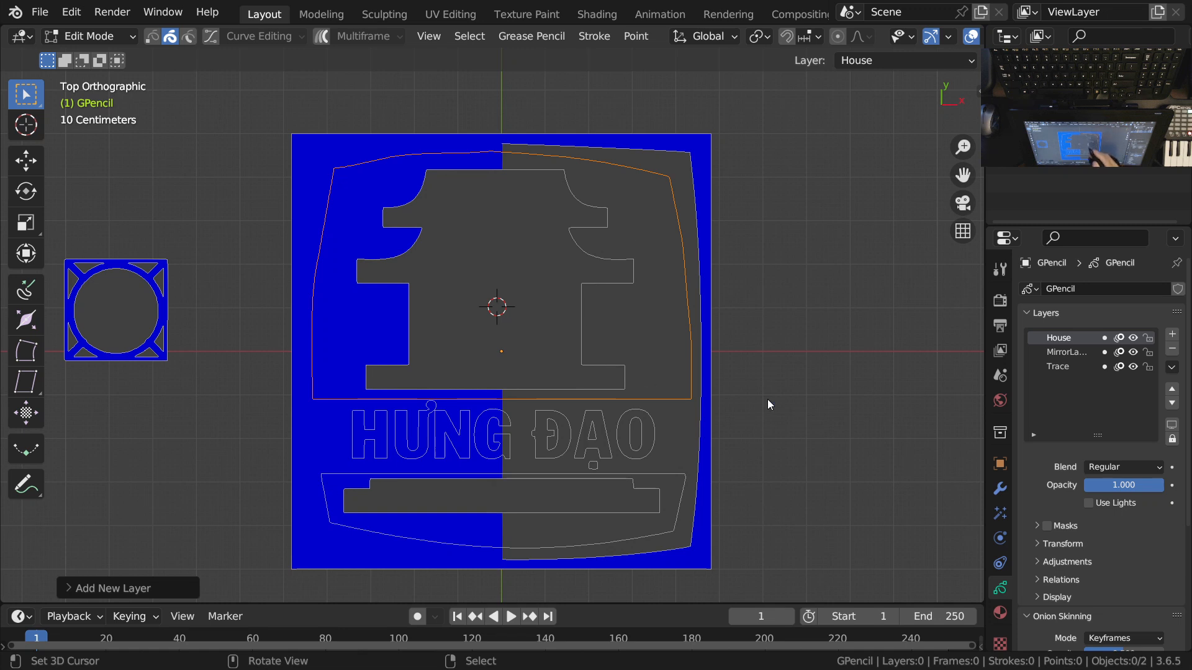
Step: Move the house-shaped outline stroke to the House layer
click(606, 227)
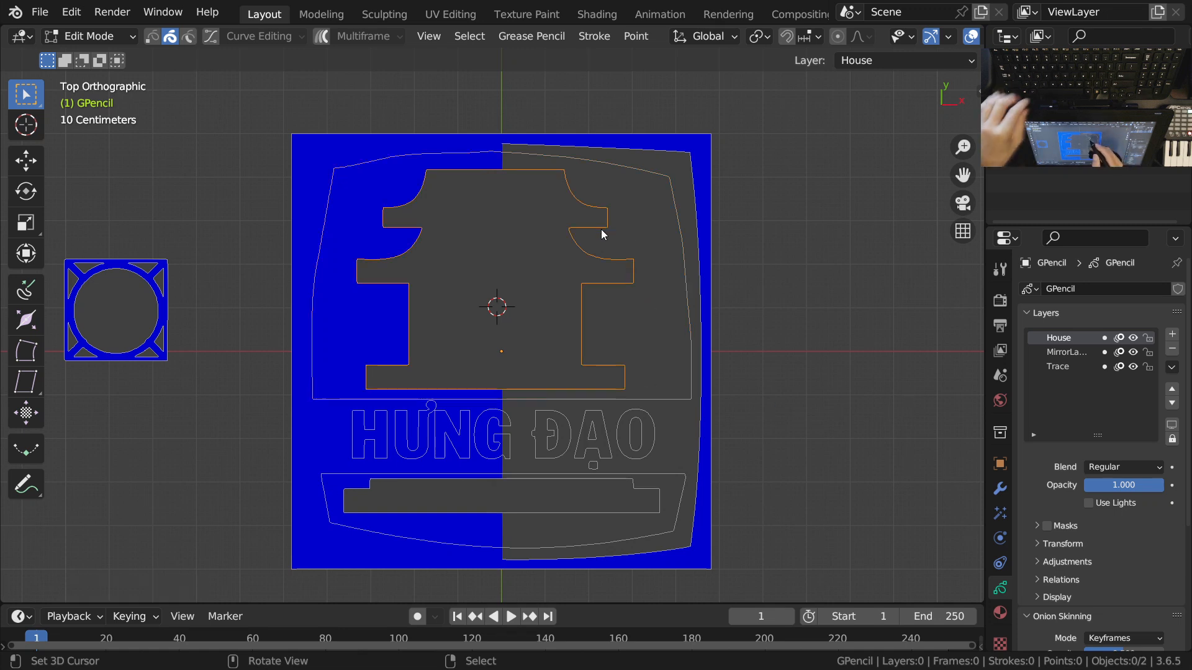
key(m)
click(556, 212)
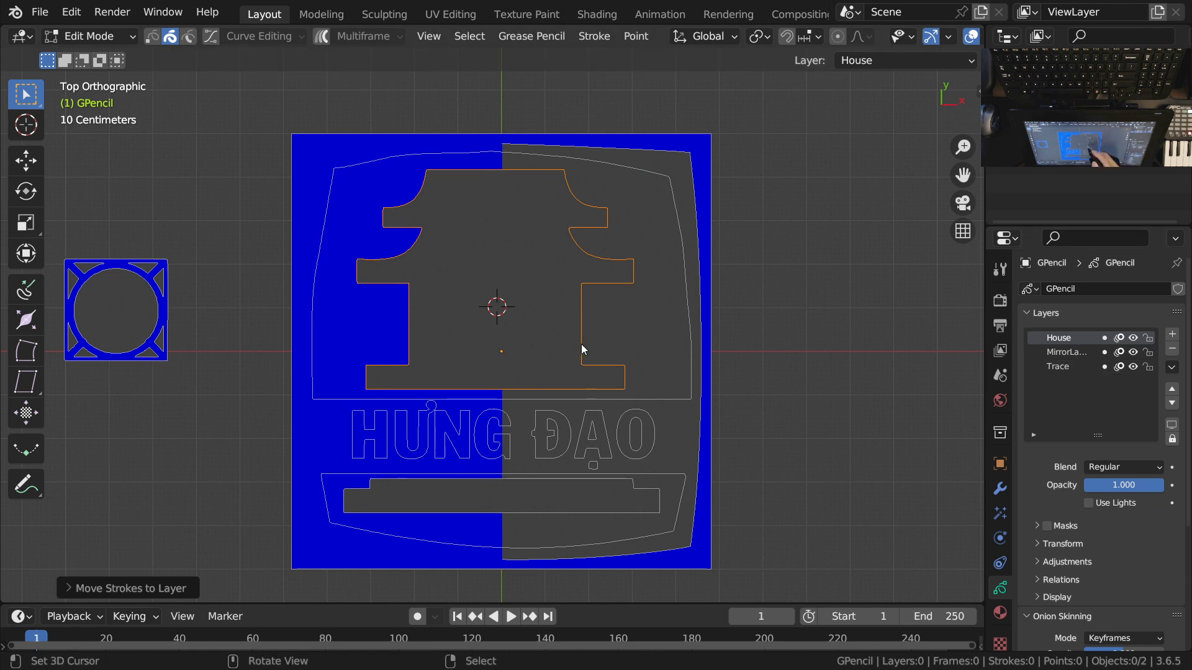
Step: Select the large panel outline around the house, and add another Grease Pencil layer placed between House and MirrorLayer
click(679, 234)
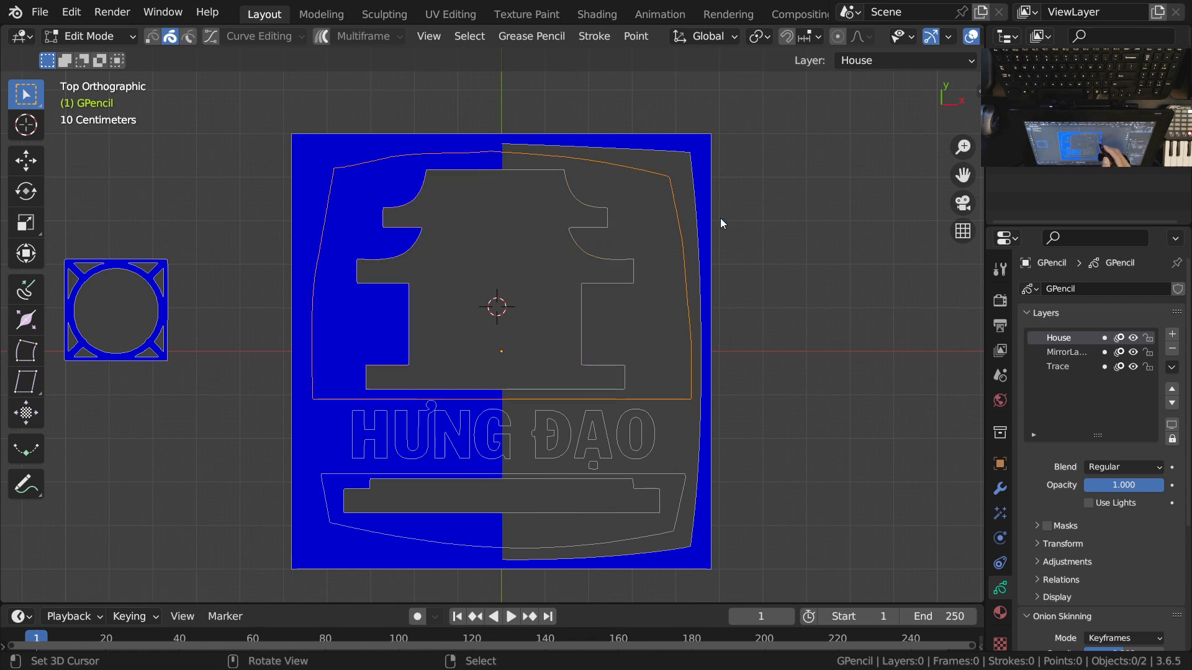
click(923, 60)
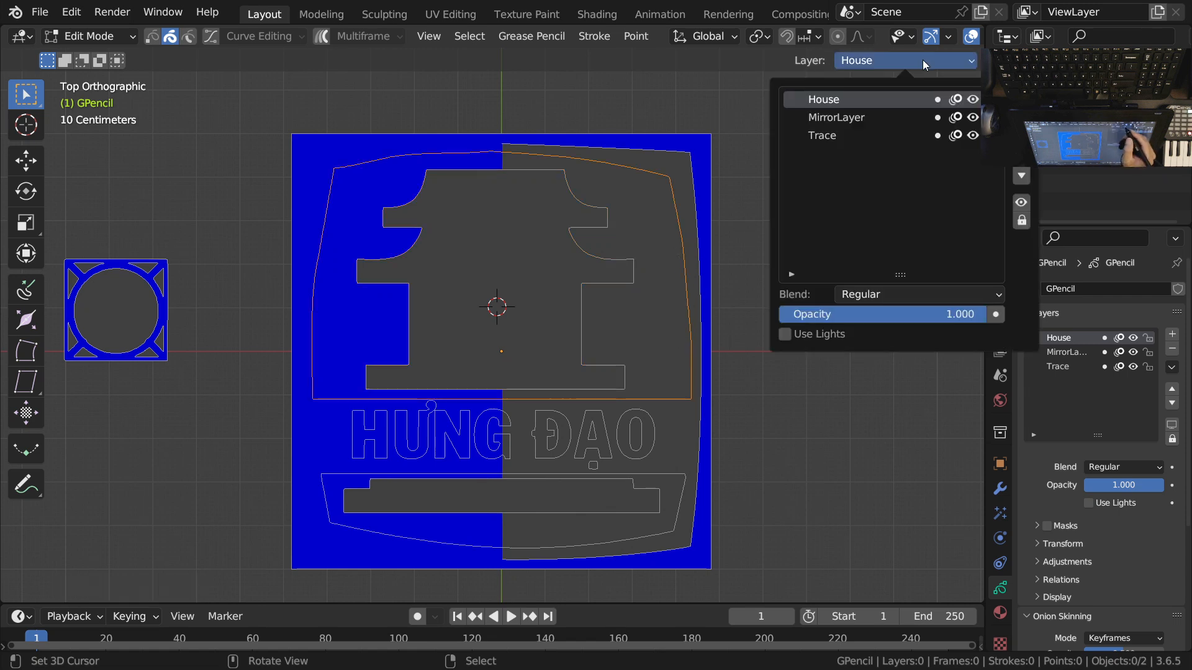
click(836, 137)
click(840, 99)
click(837, 134)
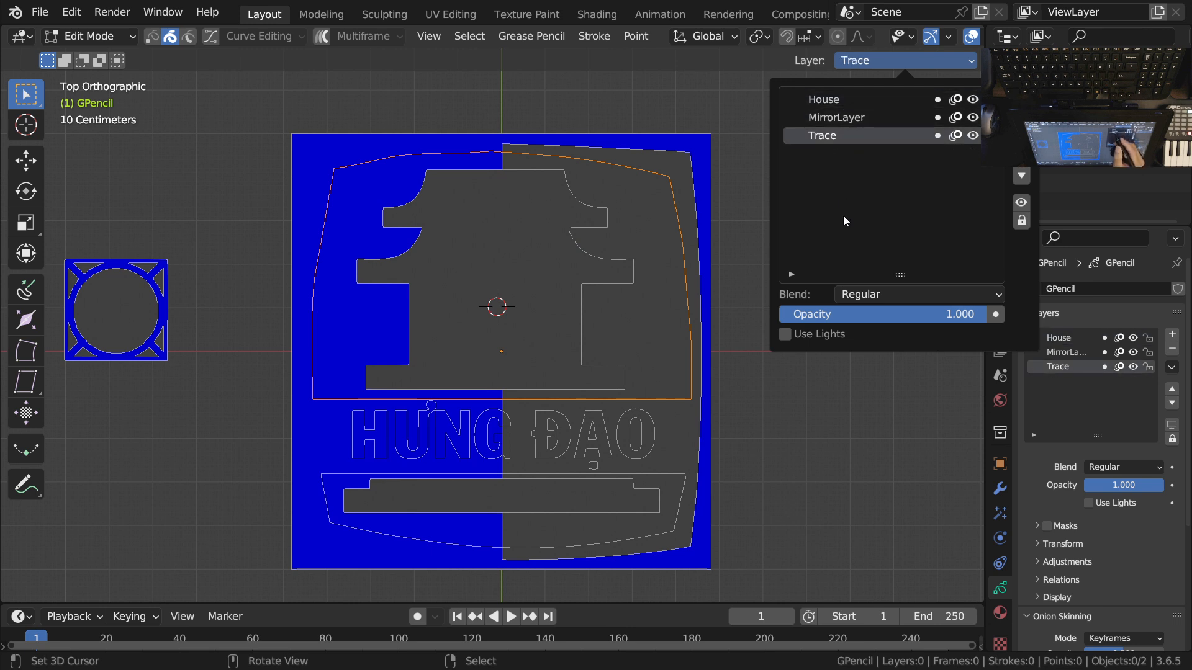
click(1022, 141)
click(843, 118)
click(866, 135)
click(1021, 158)
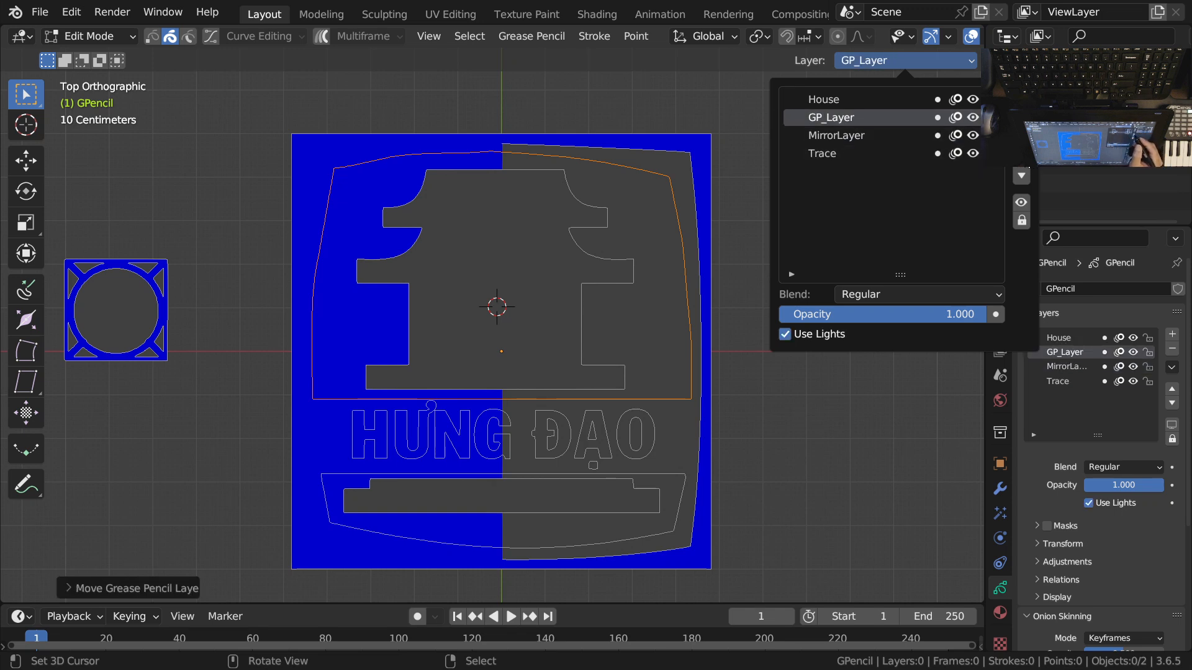
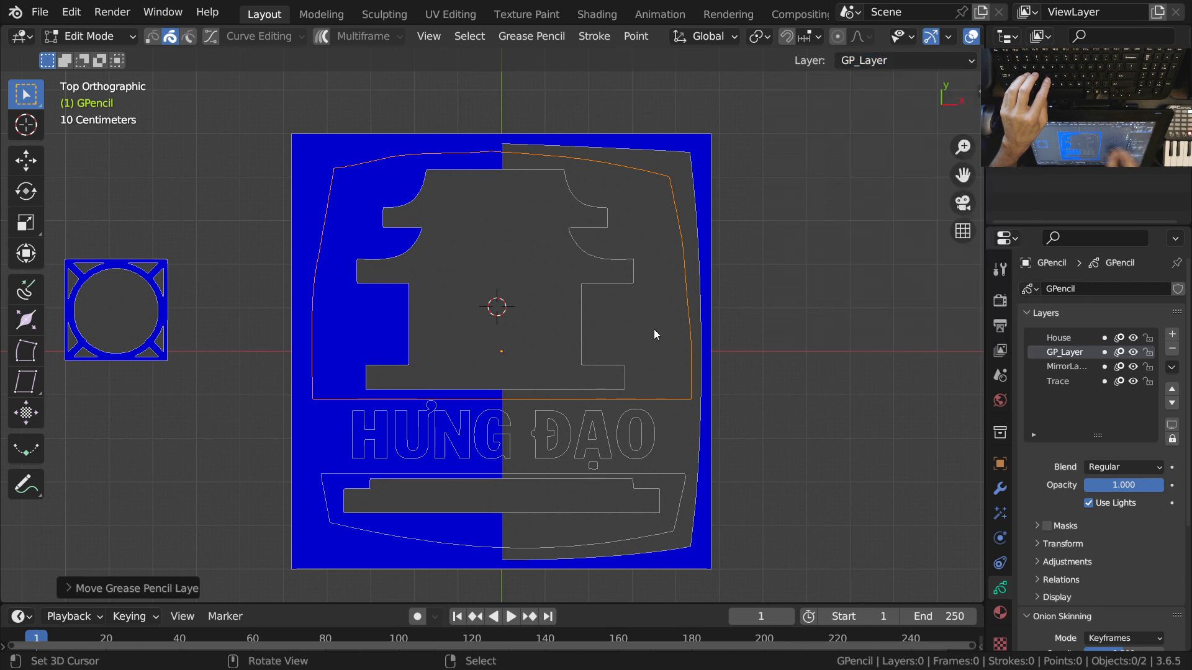
Step: Briefly hide the traced logo object to examine the panel around the house in the reference image, and show it again
click(1167, 85)
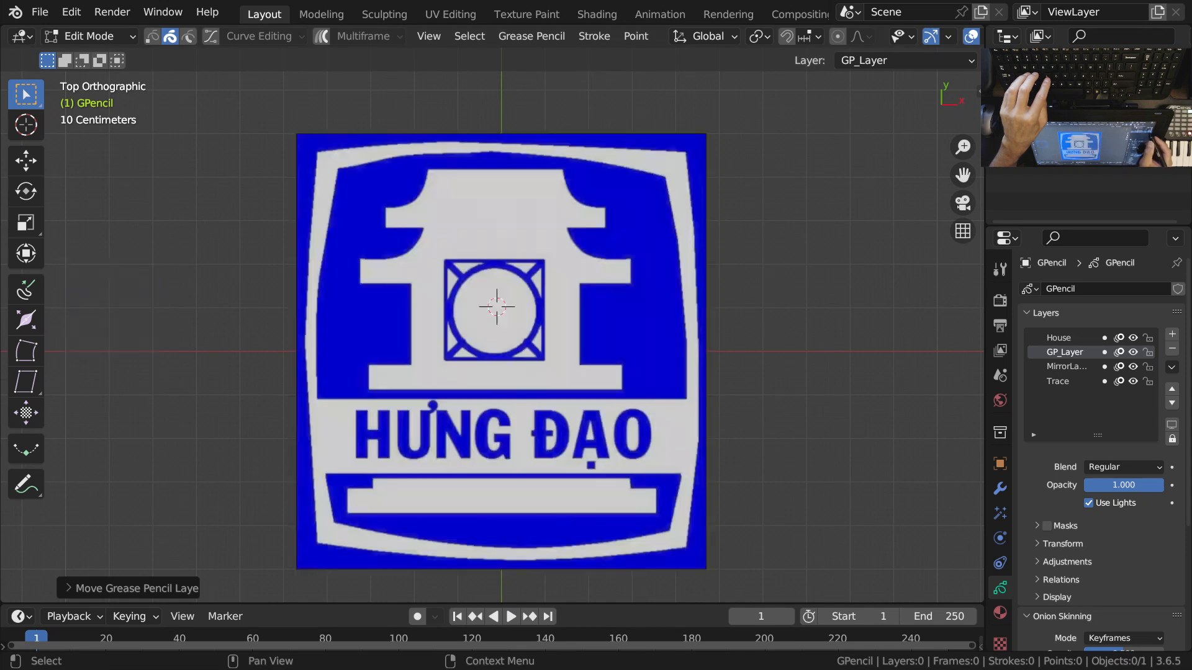
click(1167, 71)
click(1167, 85)
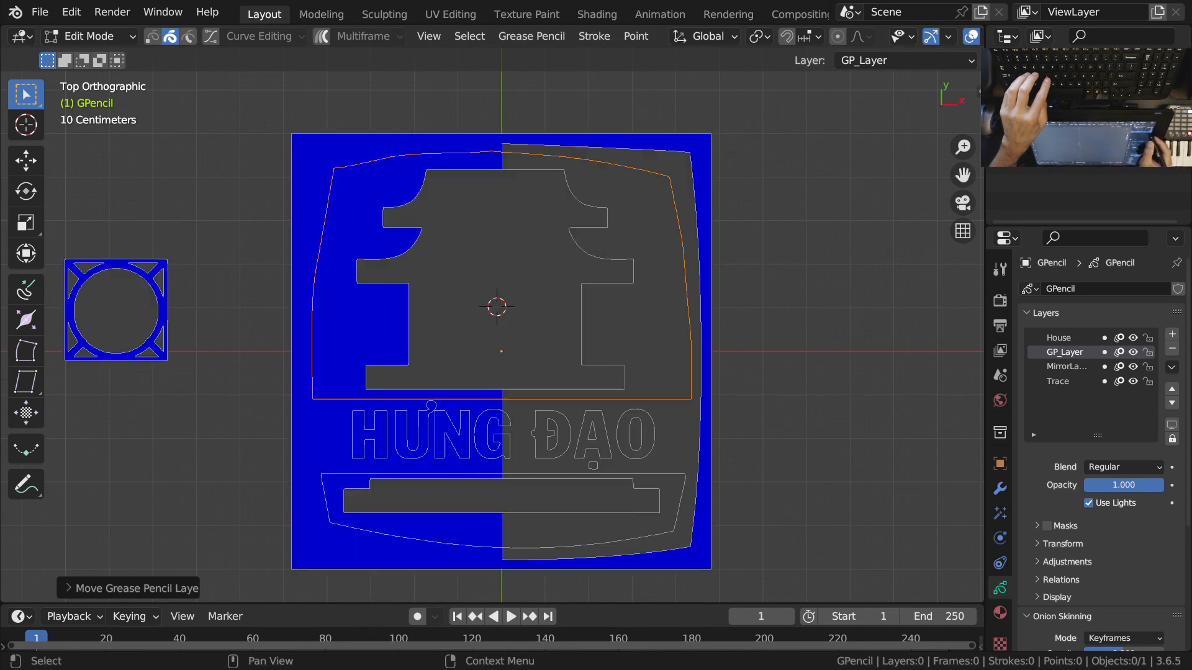
Step: Rename the new Grease Pencil layer between House and MirrorLayer as HouseFrame
click(899, 61)
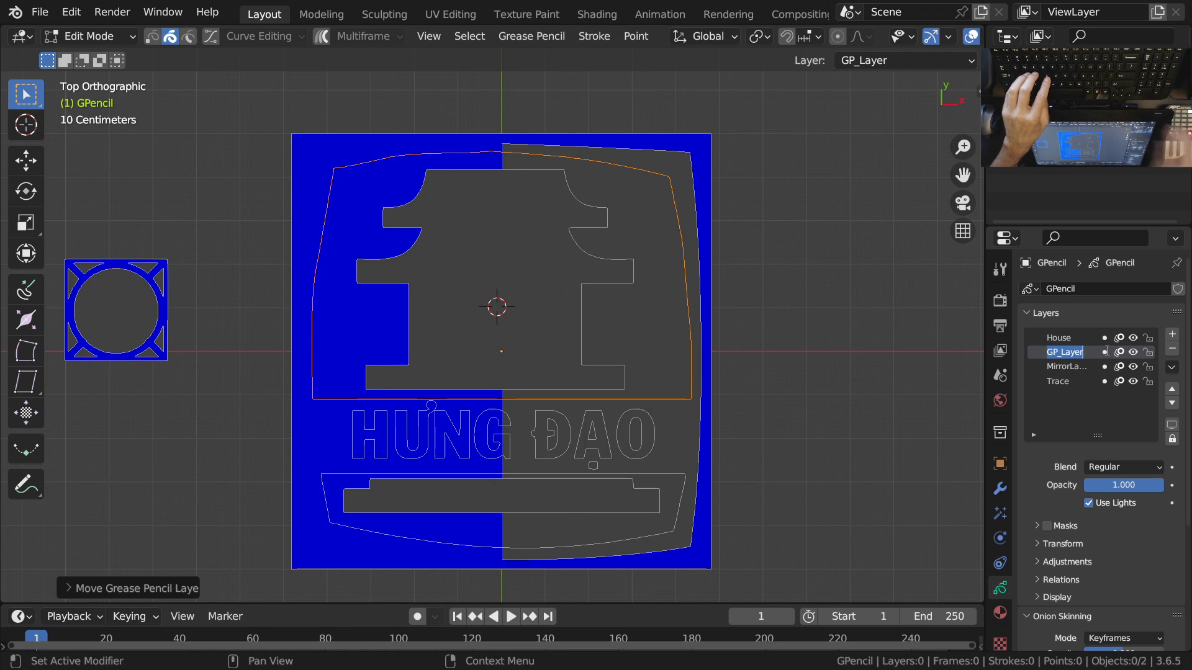
text(House)
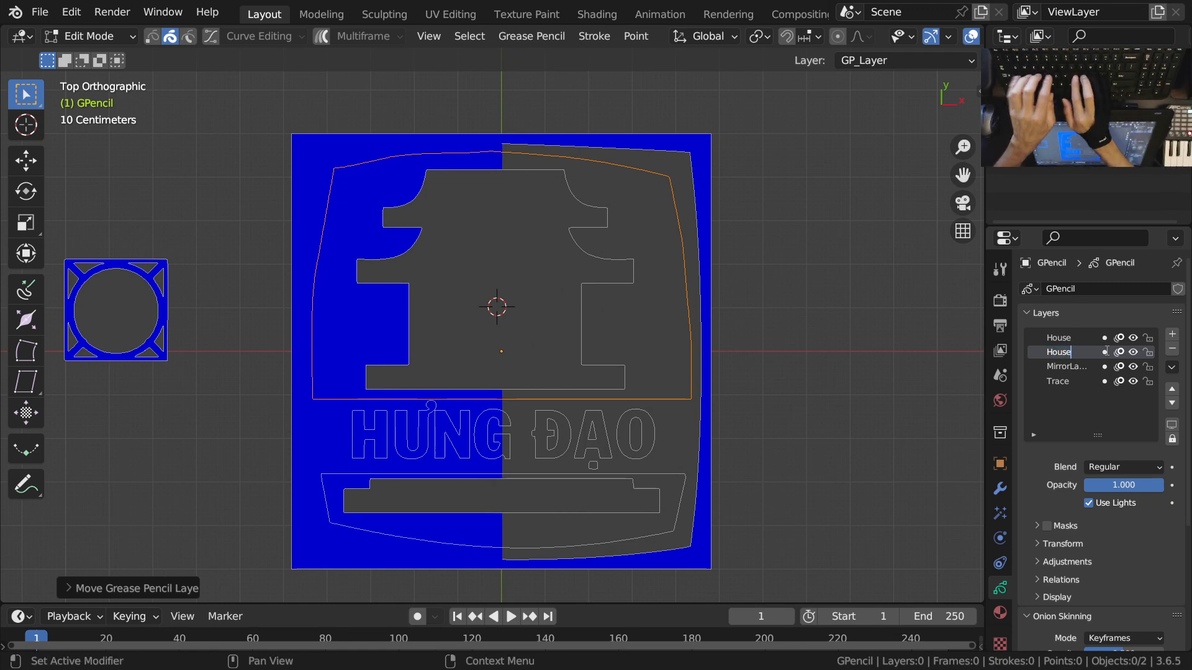
text(Frame)
key(Return)
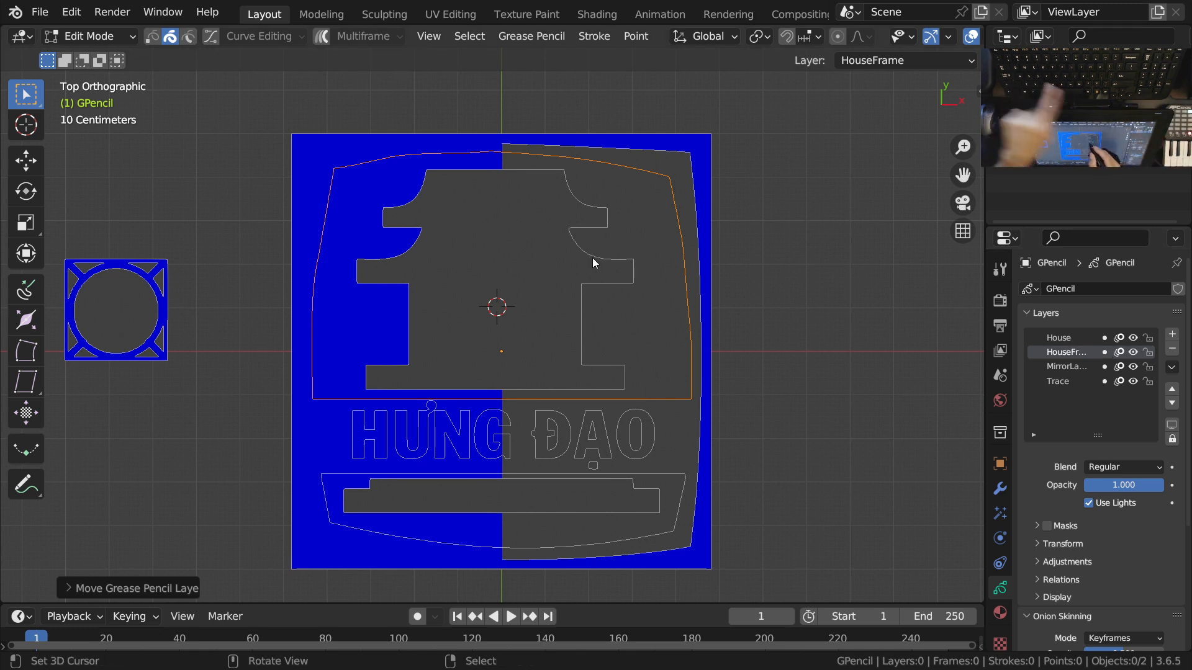
Step: Move the large panel outline around the house to the HouseFrame layer and turn off Use Lights for that layer
key(m)
click(538, 278)
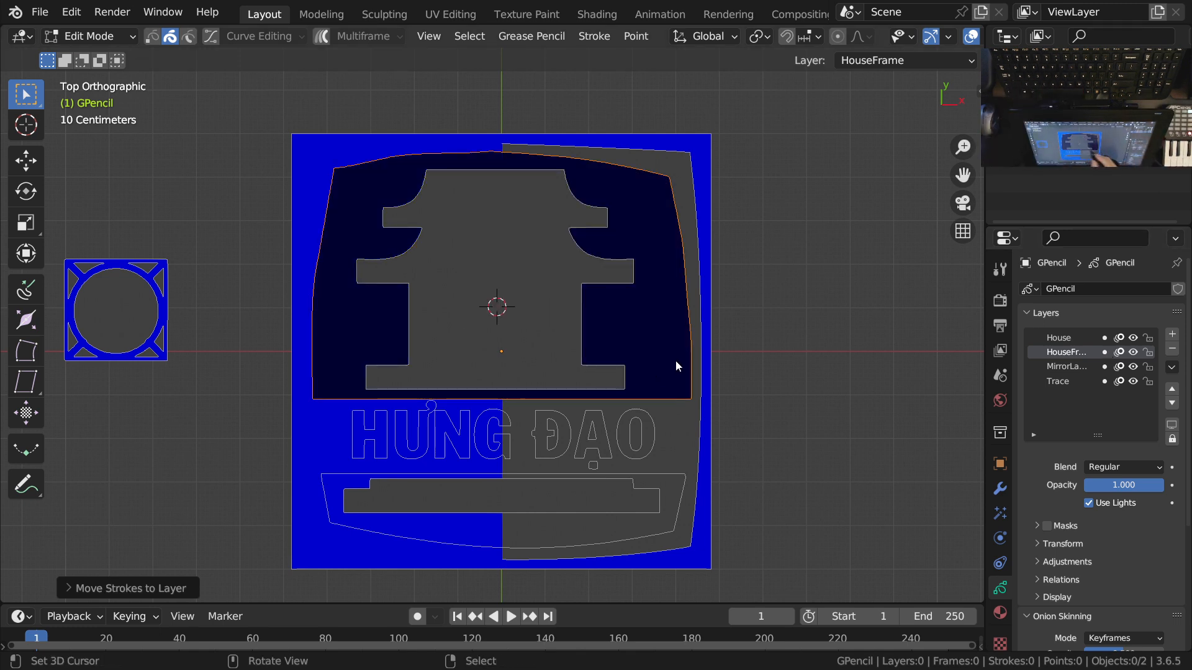
click(939, 60)
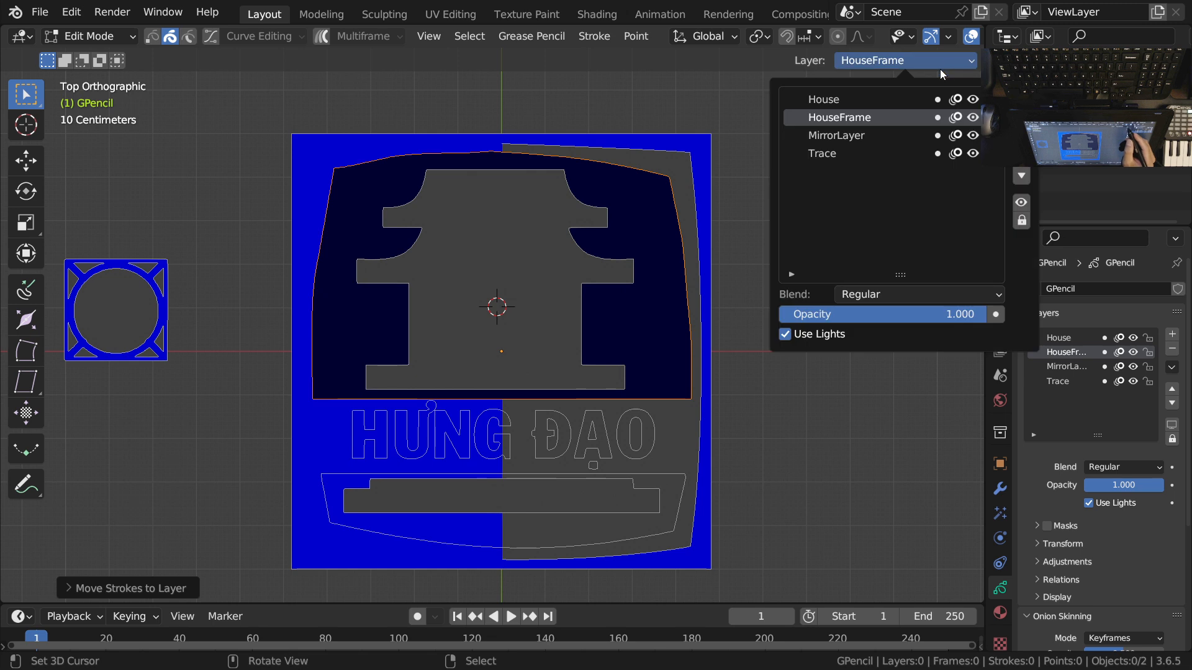
click(795, 339)
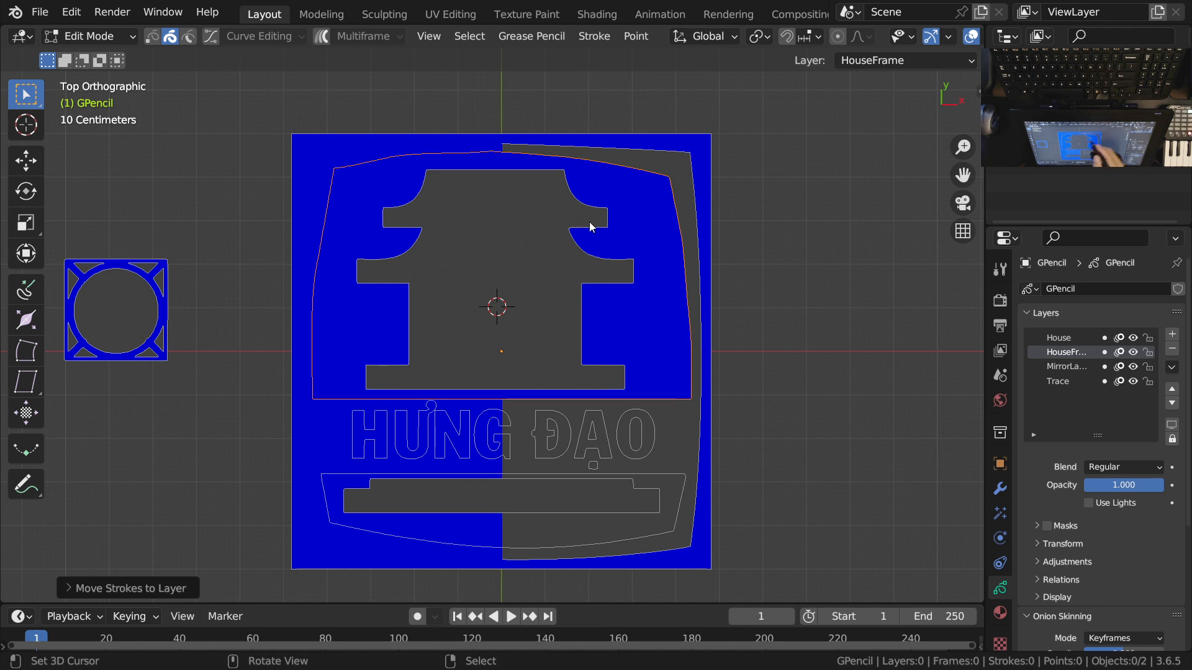
Step: Rename the House layer as MirrorHouse
click(907, 60)
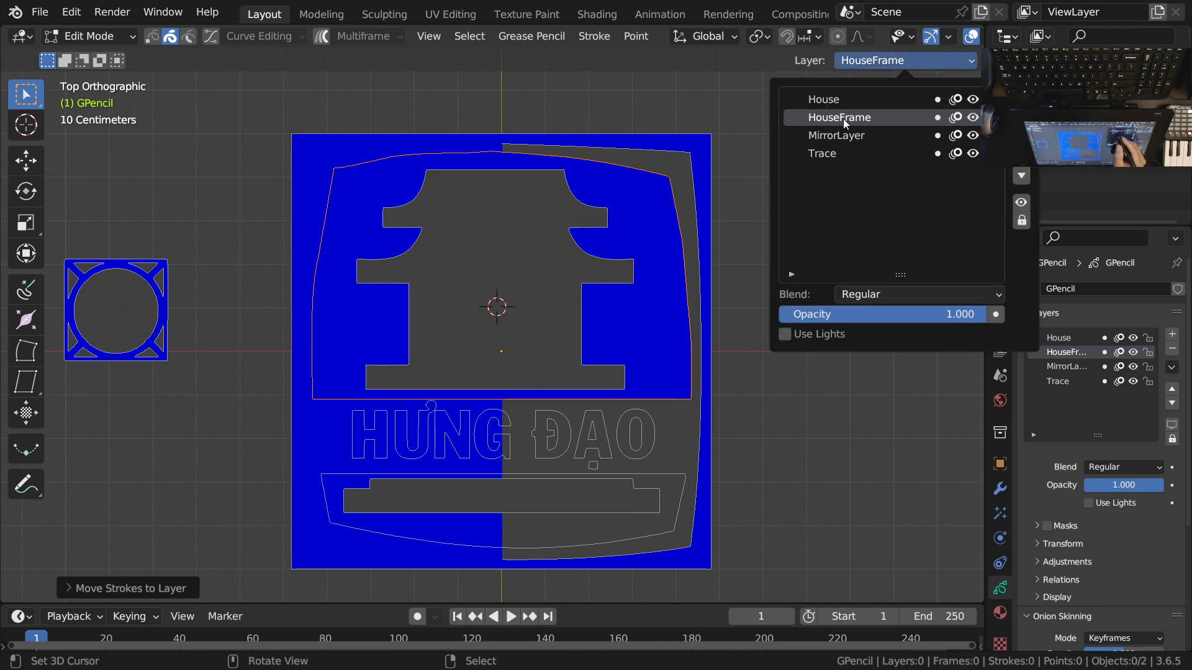
click(836, 99)
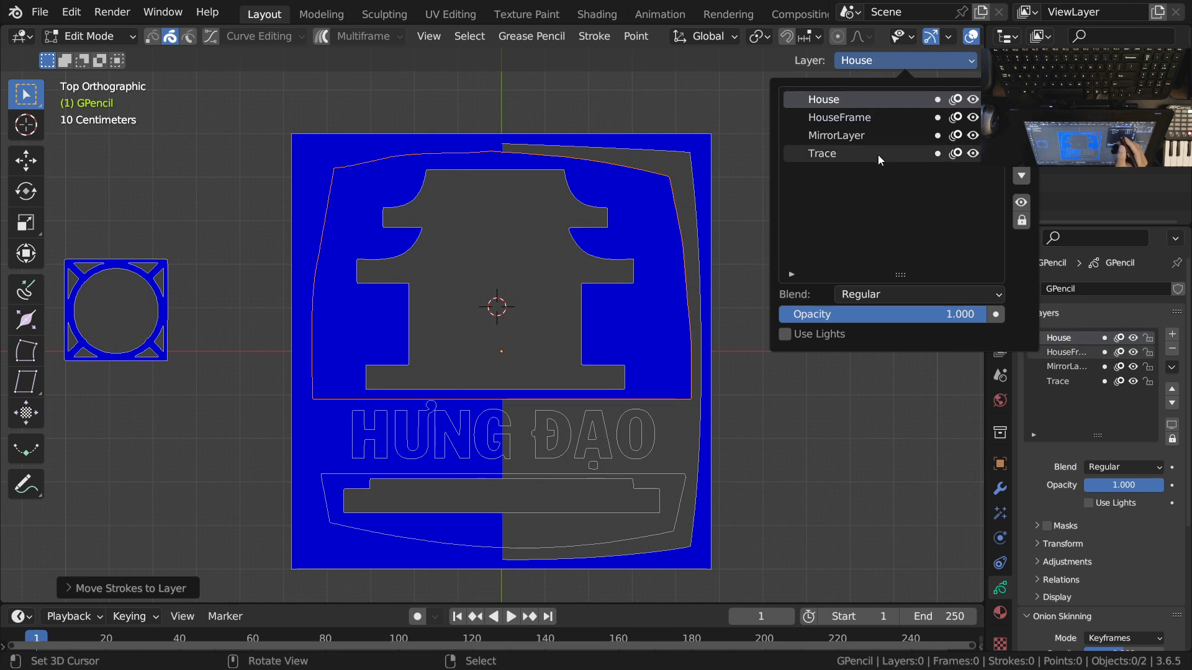
click(860, 137)
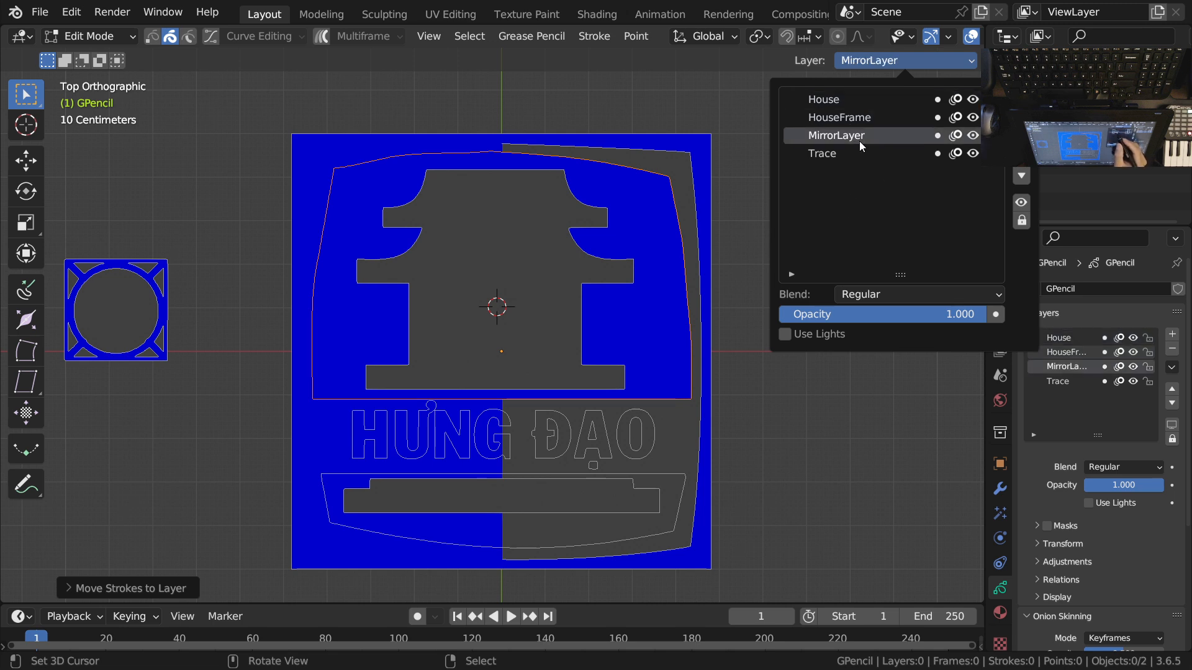
click(848, 100)
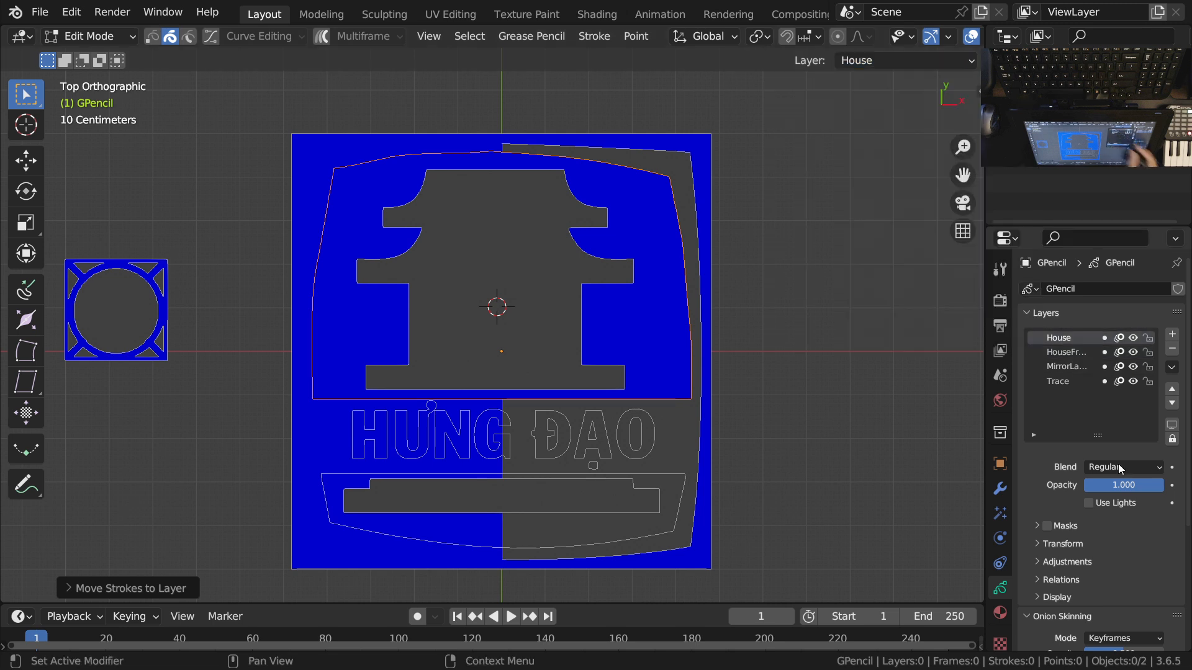
double_click(1061, 338)
key(Home)
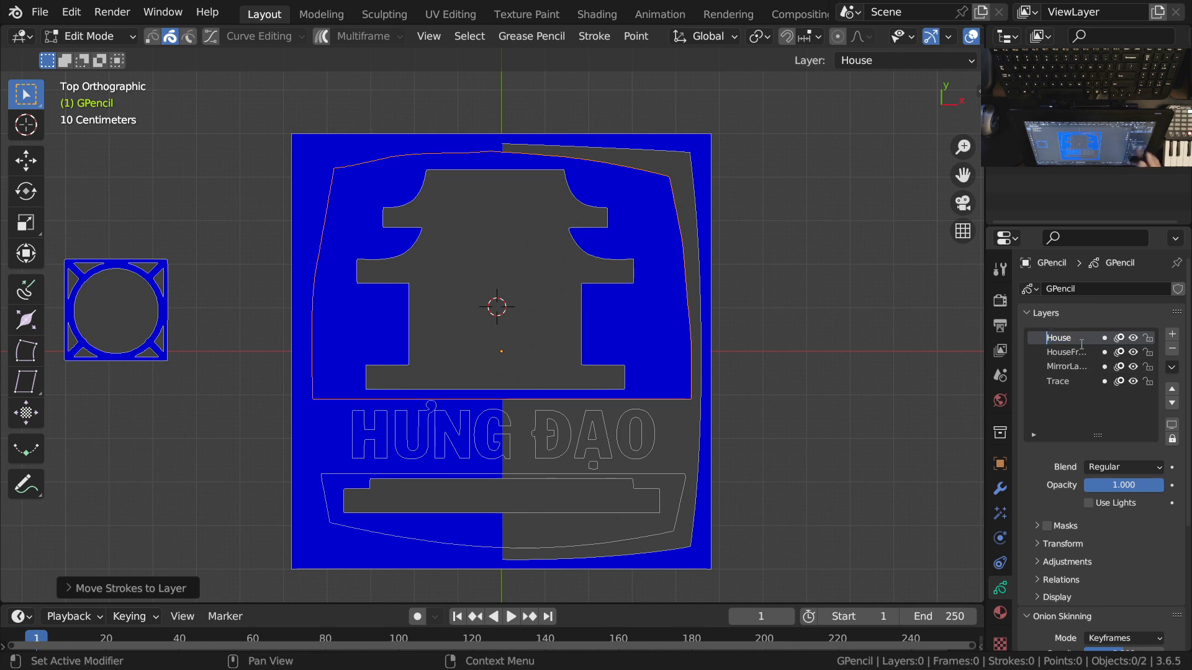
text(Mirror)
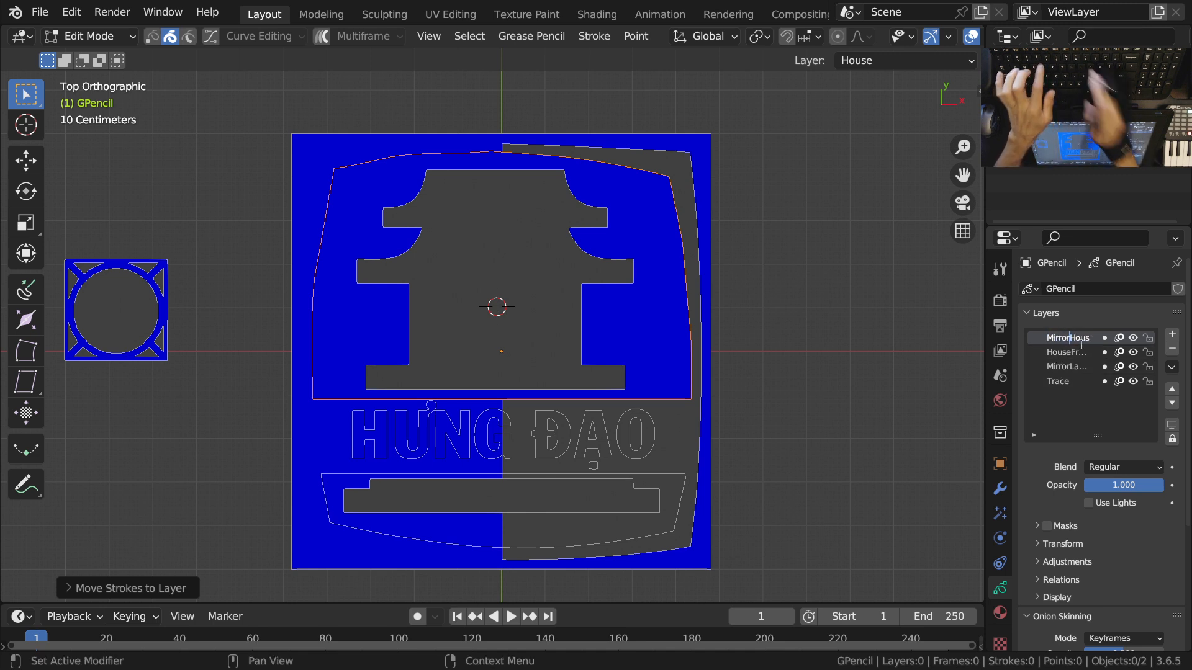
key(Return)
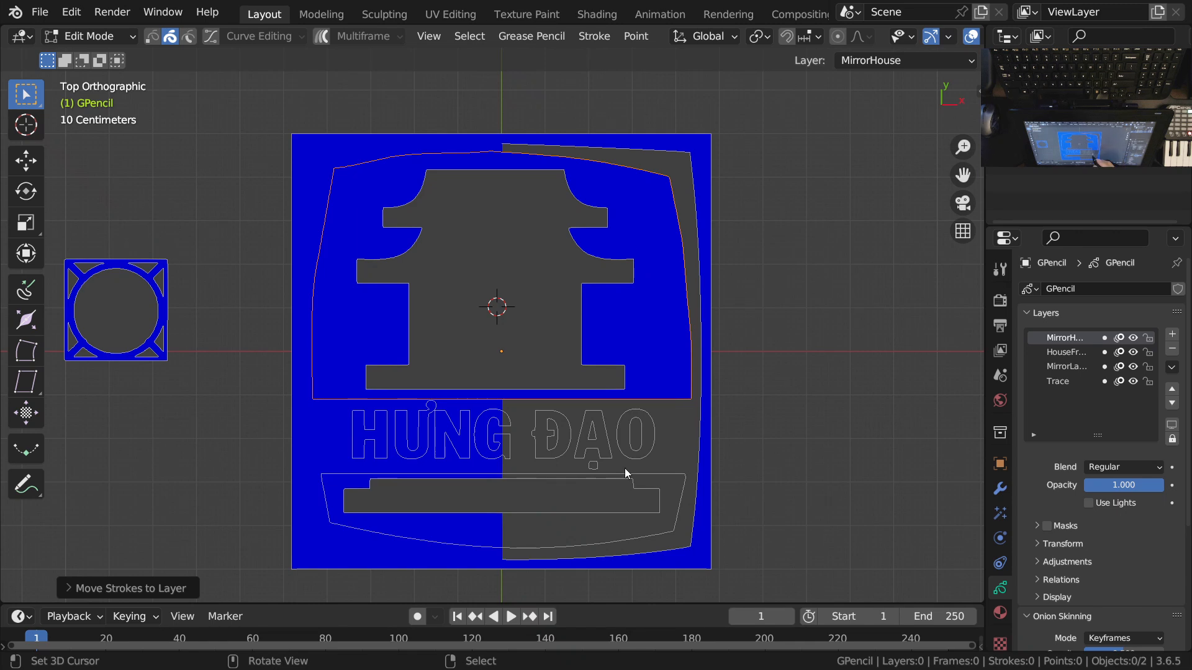
Step: Move the lower panel outline and the stepped bar inside it to the HouseFrame layer
shift+middle_drag(707, 473, 699, 445)
click(699, 447)
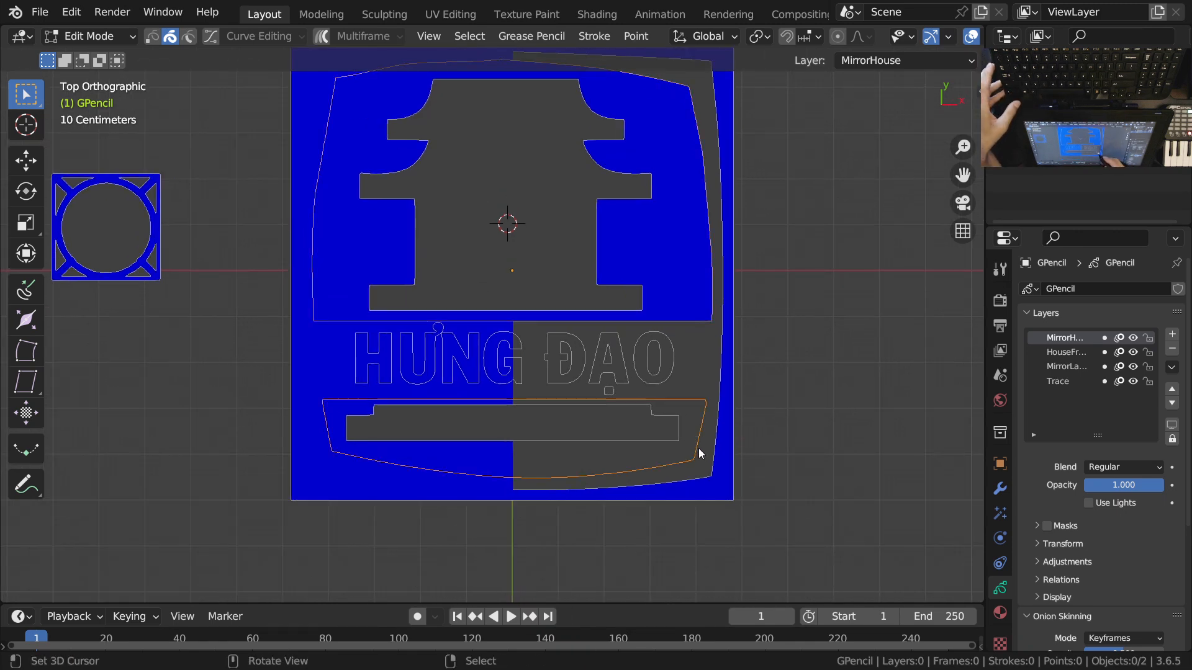
key(m)
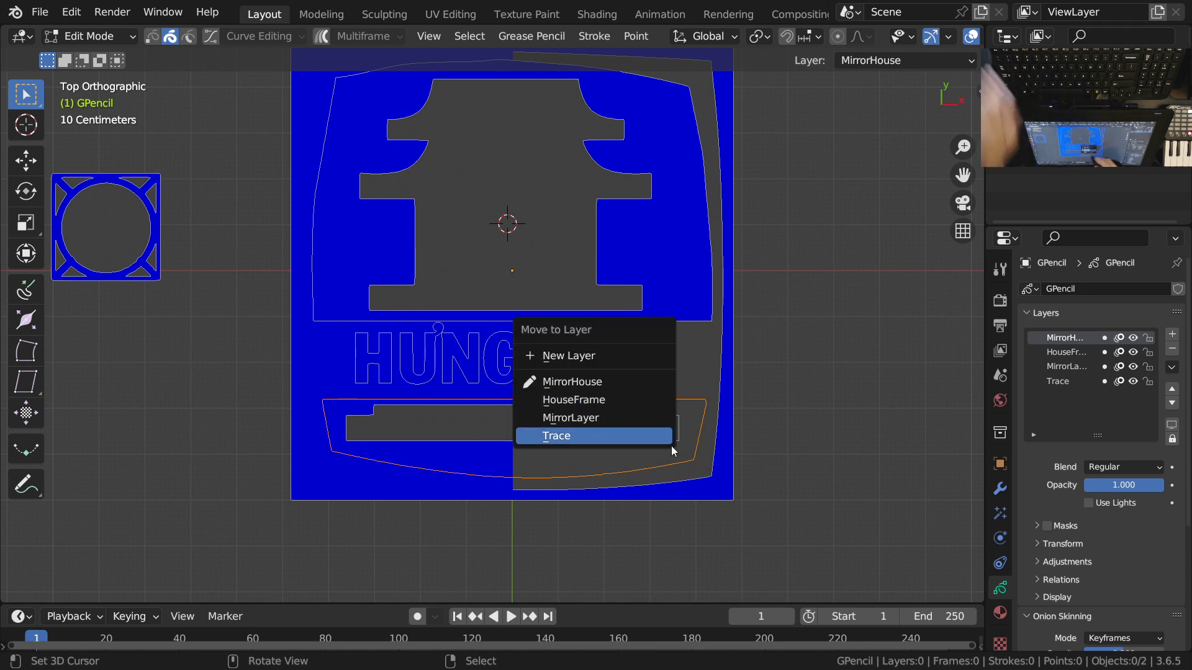
click(646, 437)
key(m)
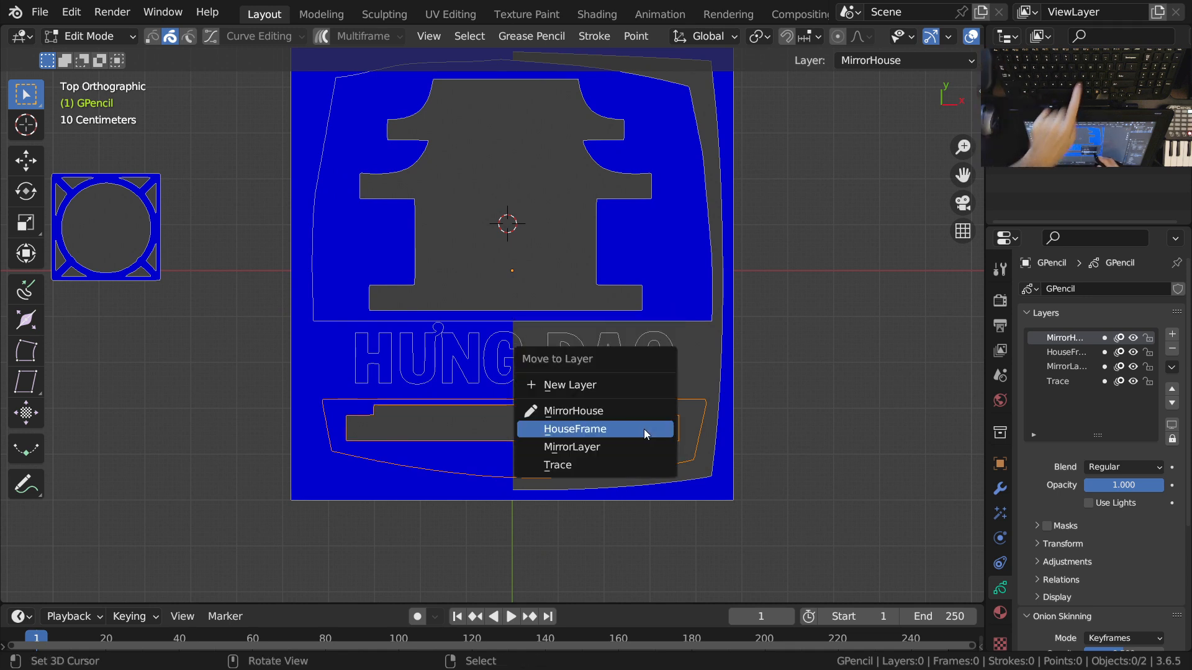
click(611, 429)
Step: Select the H, Ư and N letter outlines of the HƯNG ĐẠO text
scroll(605, 438, up, 1)
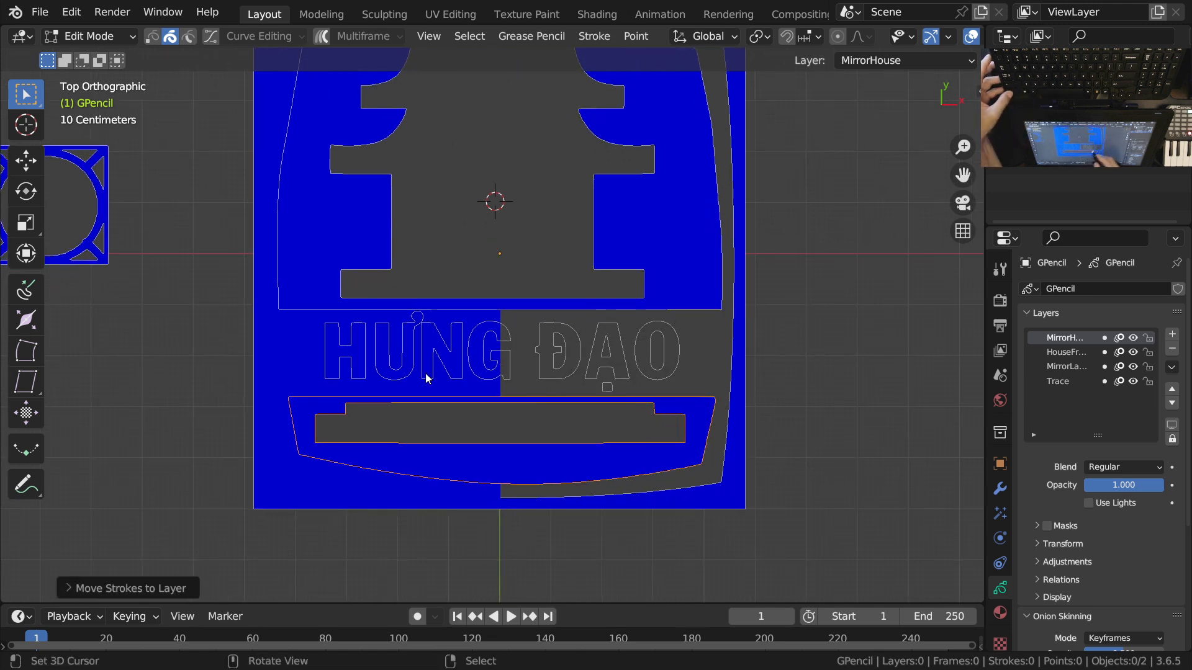
ctrl+middle_drag(643, 369, 644, 276)
shift+middle_drag(427, 346, 487, 344)
ctrl+middle_drag(565, 307, 560, 350)
scroll(553, 369, down, 2)
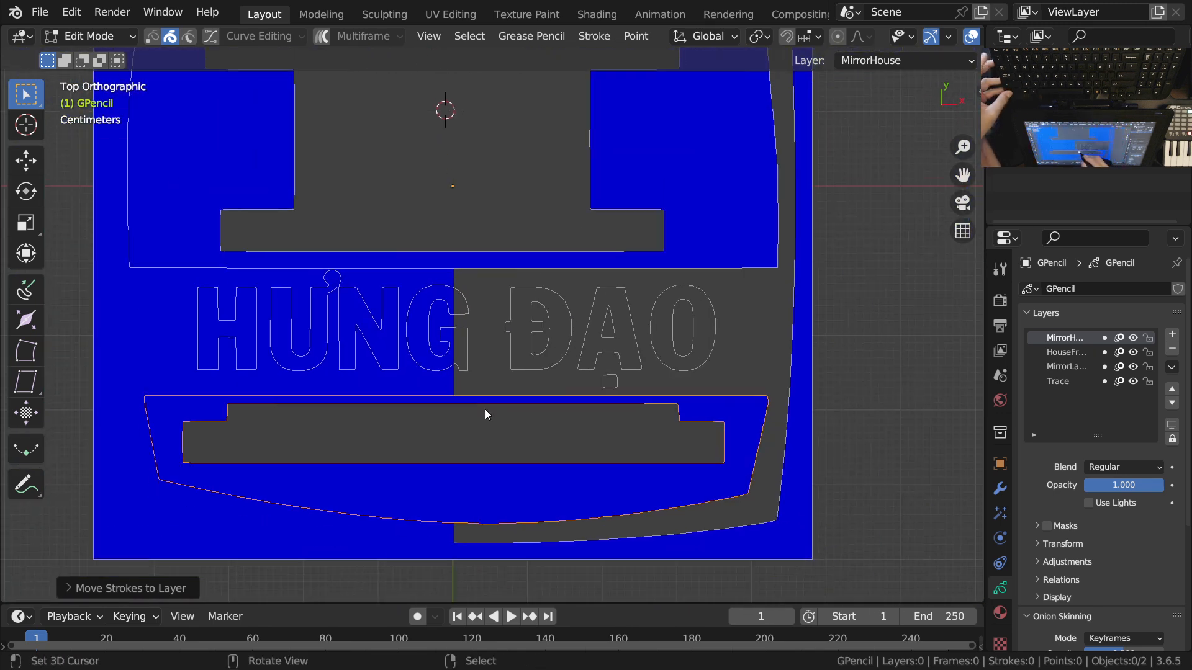
scroll(620, 364, down, 1)
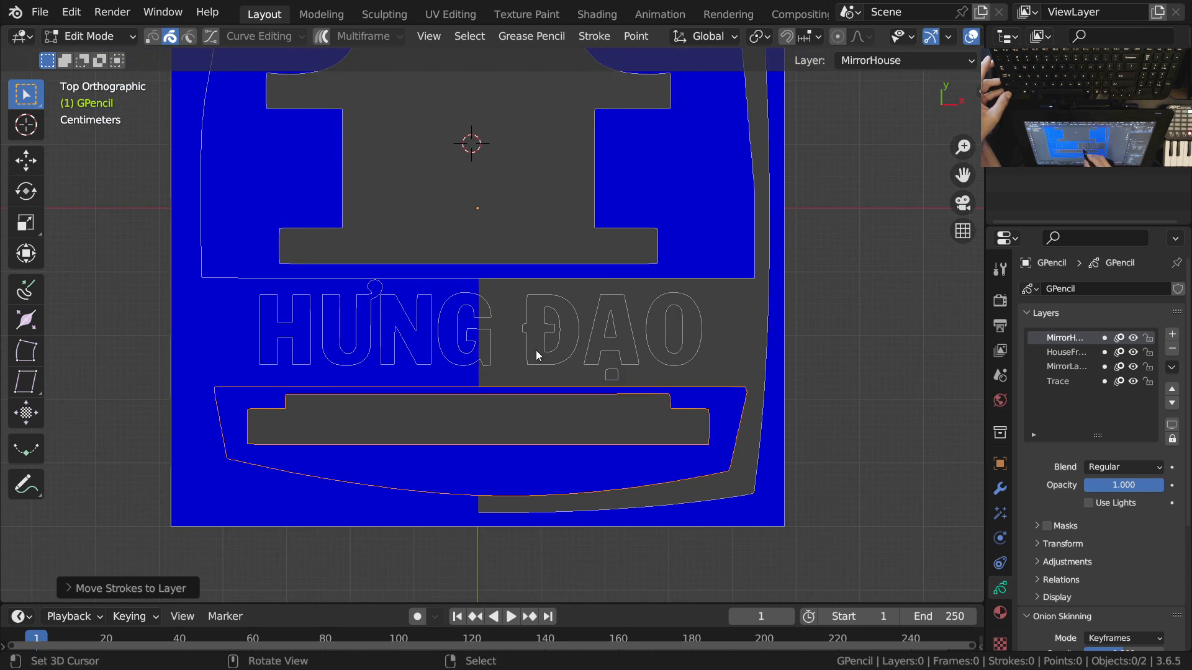
scroll(545, 339, up, 3)
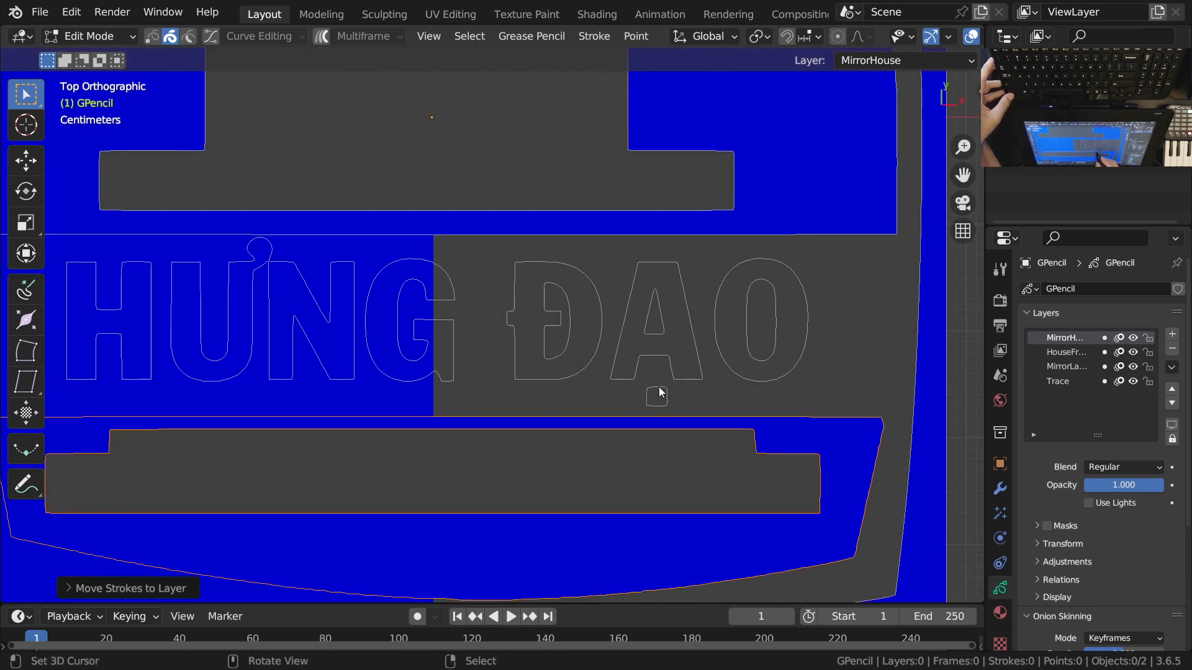
shift+middle_drag(421, 356, 629, 406)
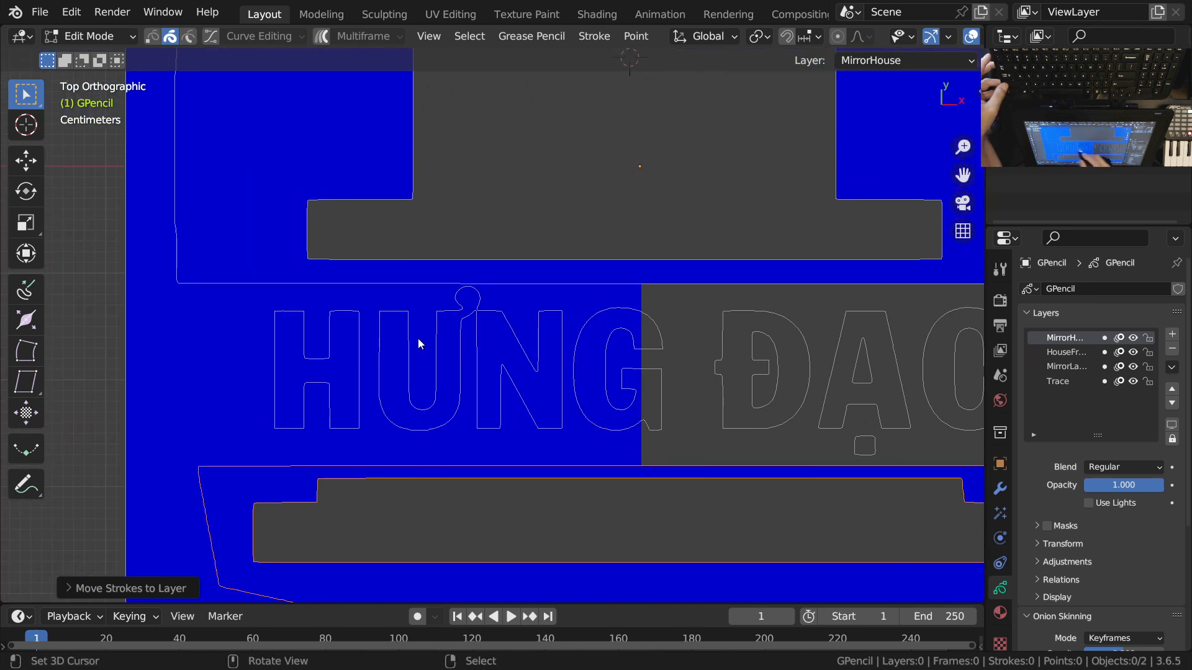
scroll(418, 341, down, 1)
scroll(745, 391, down, 2)
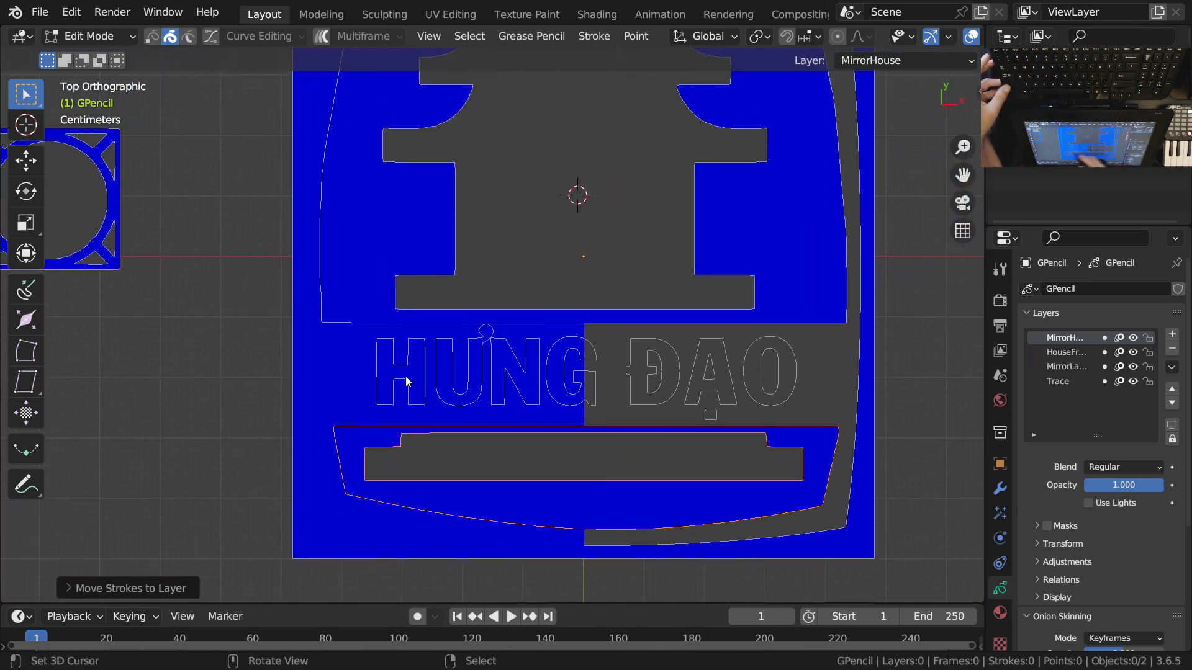
shift+click(444, 390)
shift+click(507, 382)
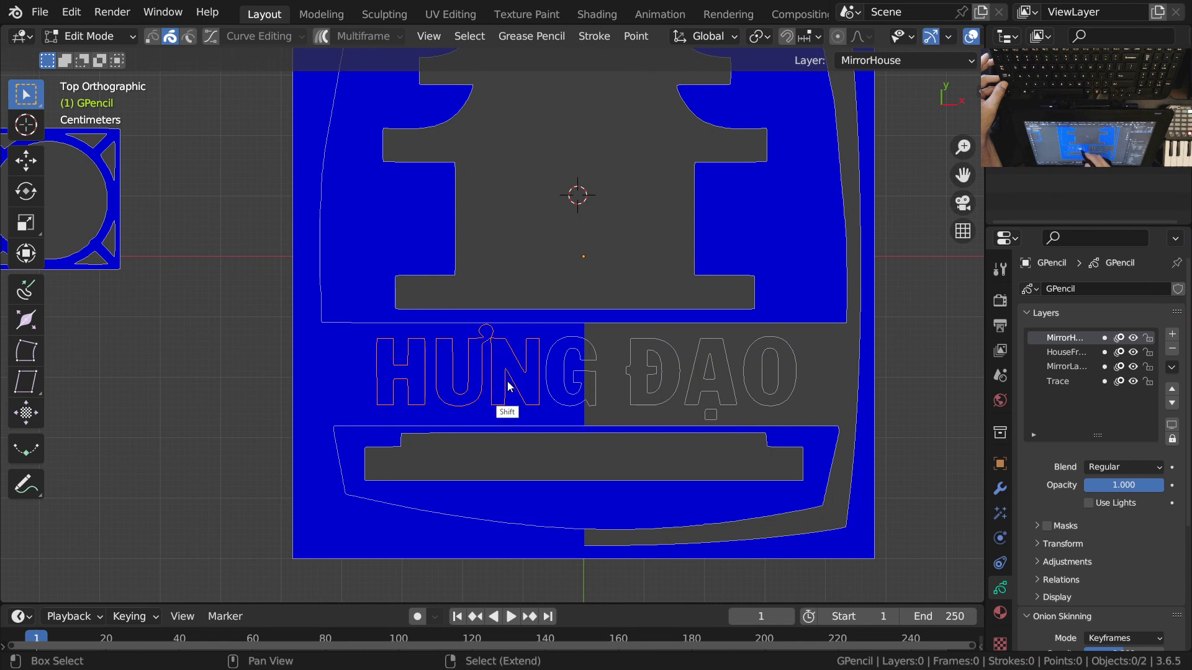
Step: Select all the HƯNG ĐẠO letter strokes, including the accent dot, and move them out of the emblem to below the small ornament square
shift+click(560, 398)
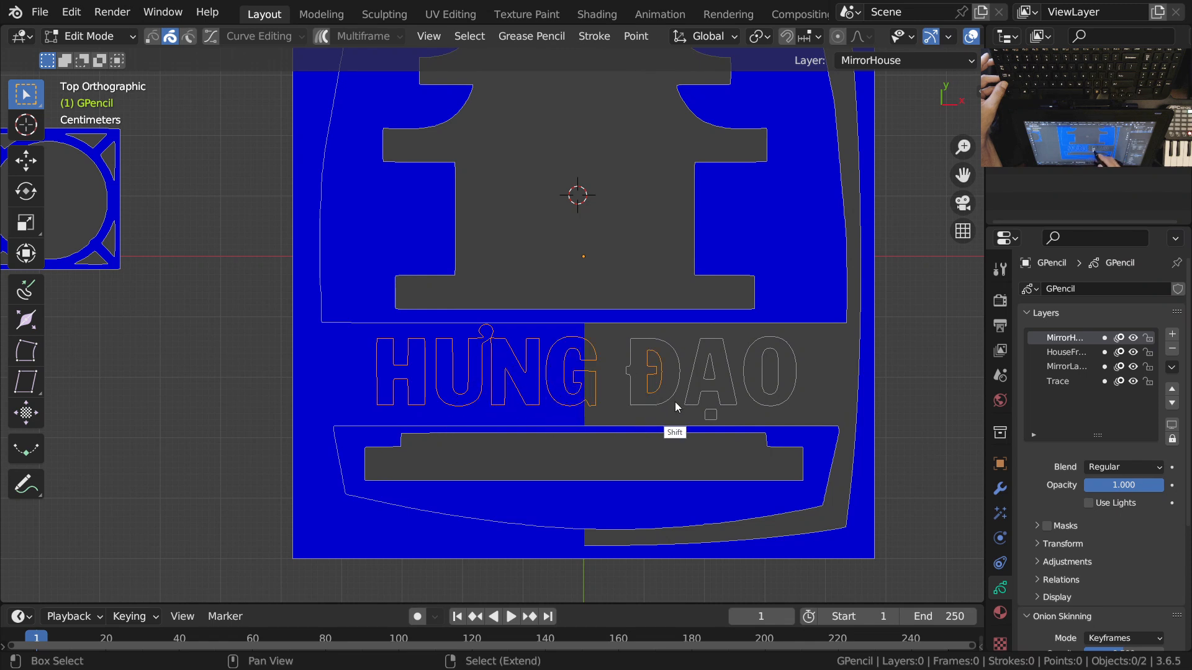
shift+click(701, 379)
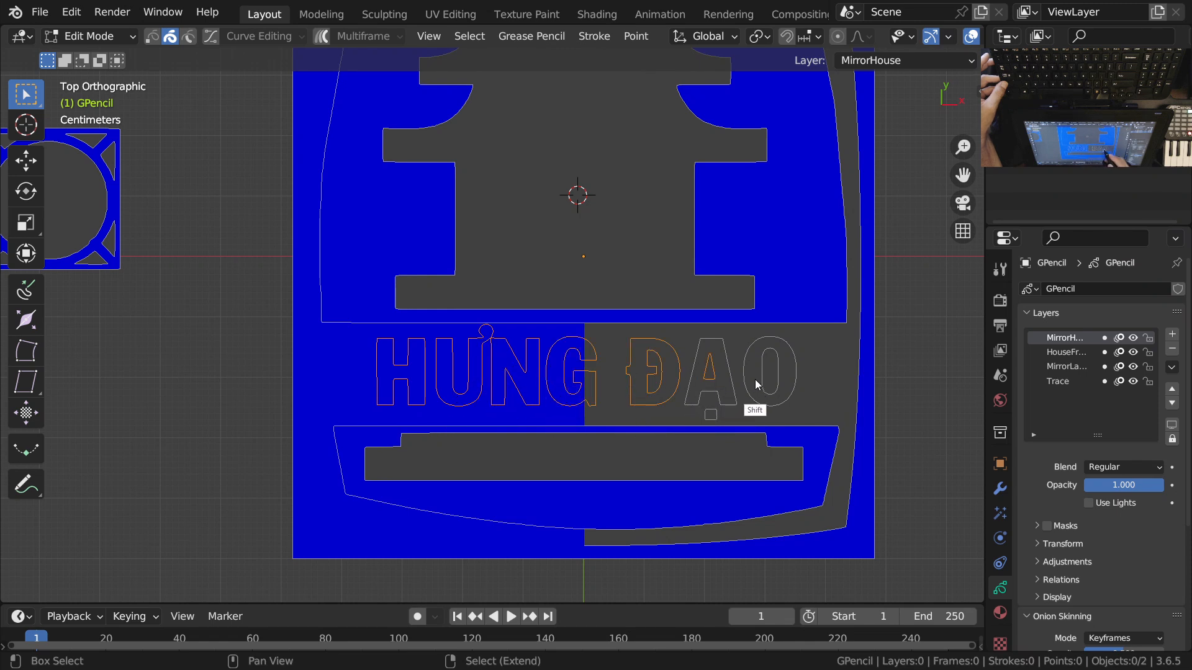
shift+right_click(722, 406)
shift+right_click(716, 420)
ctrl+middle_drag(717, 422, 799, 400)
key(g)
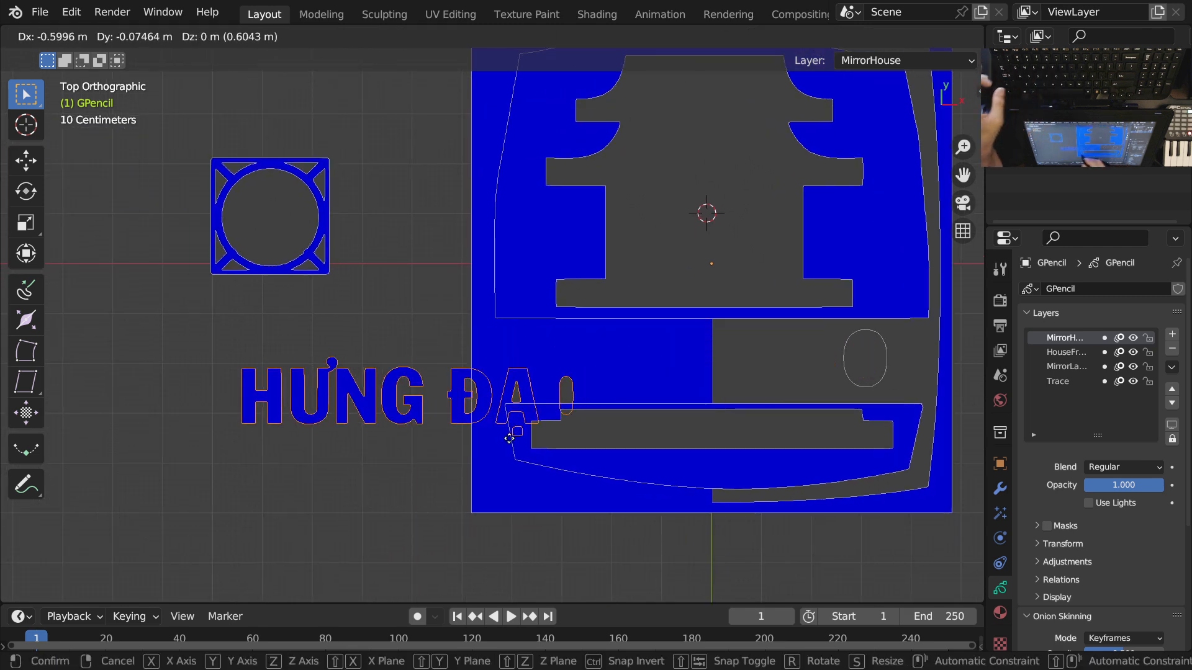
key(Escape)
key(g)
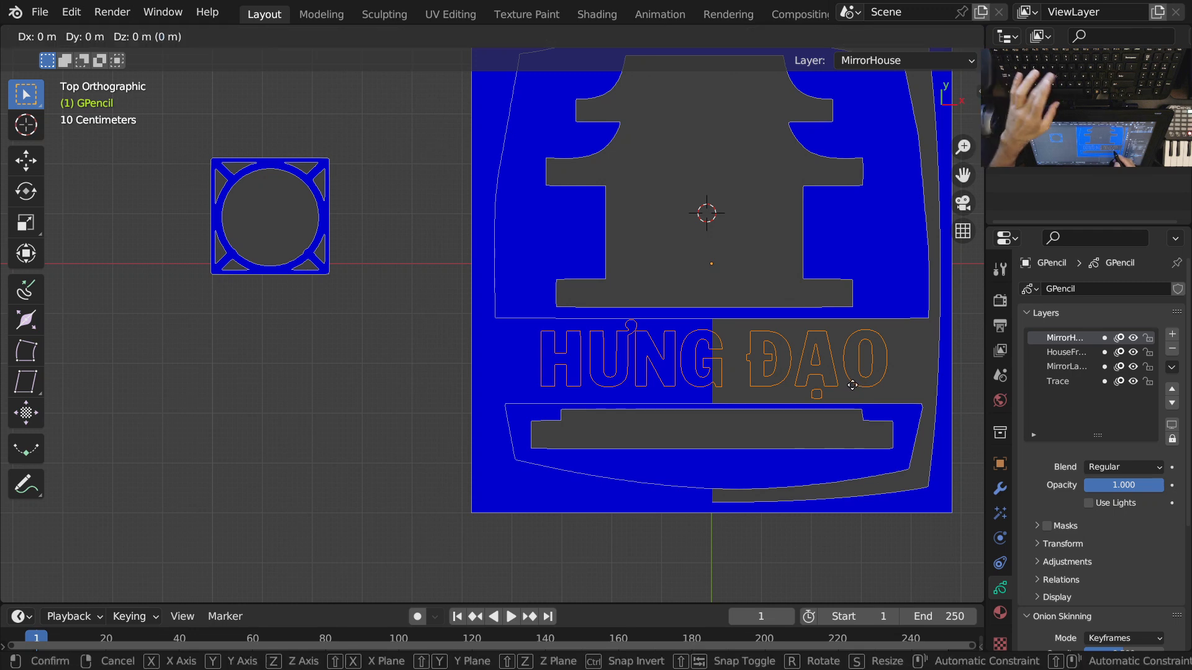
click(386, 352)
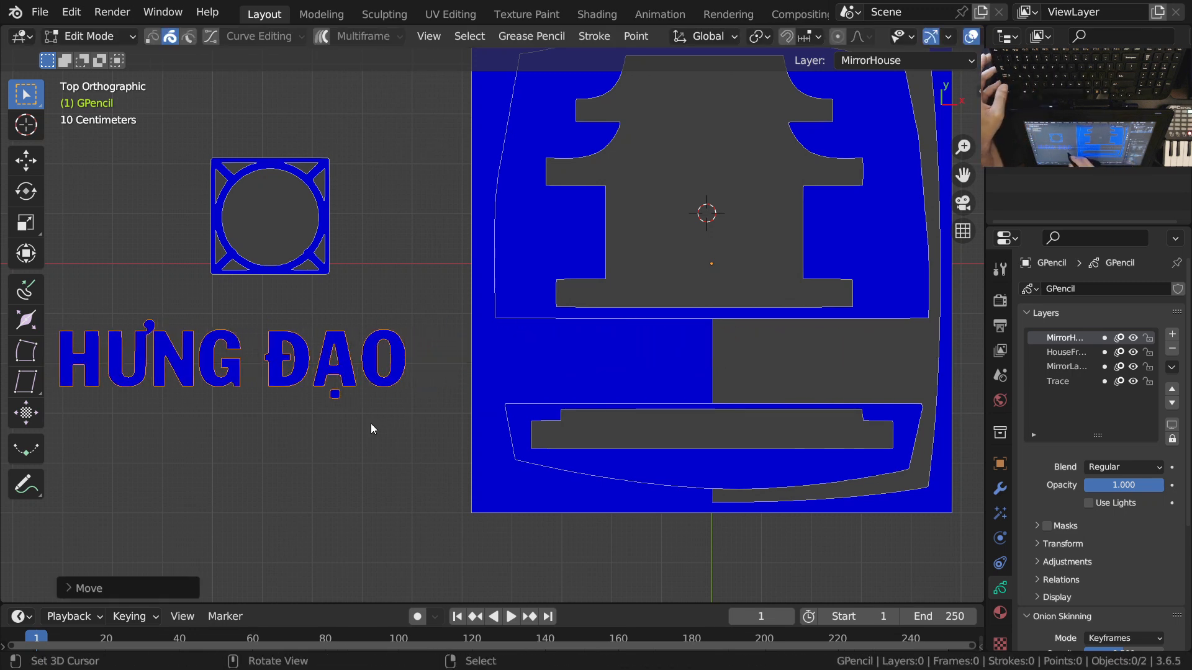
Step: Examine the emblem's outlines and select the half-drawn curved border stroke
ctrl+middle_drag(393, 378, 393, 472)
shift+middle_drag(657, 403, 620, 415)
shift+middle_drag(680, 311, 650, 338)
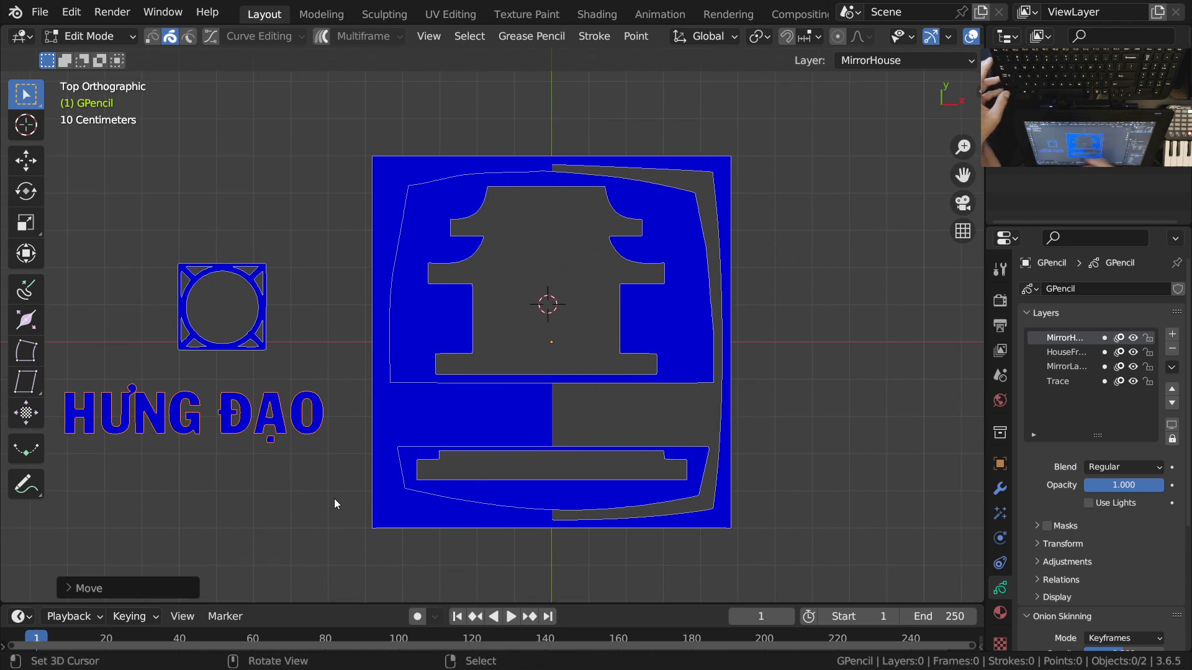
scroll(638, 368, up, 1)
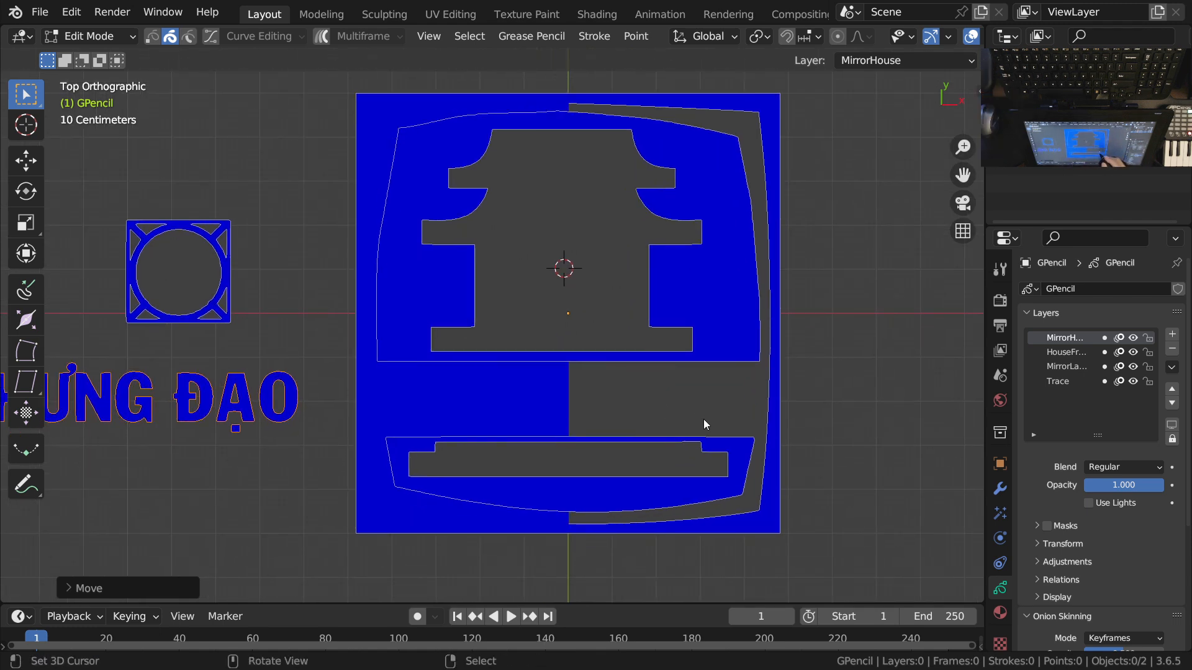
shift+middle_drag(722, 397, 643, 397)
shift+scroll(658, 208, up, 2)
scroll(711, 279, up, 1)
shift+scroll(705, 333, down, 2)
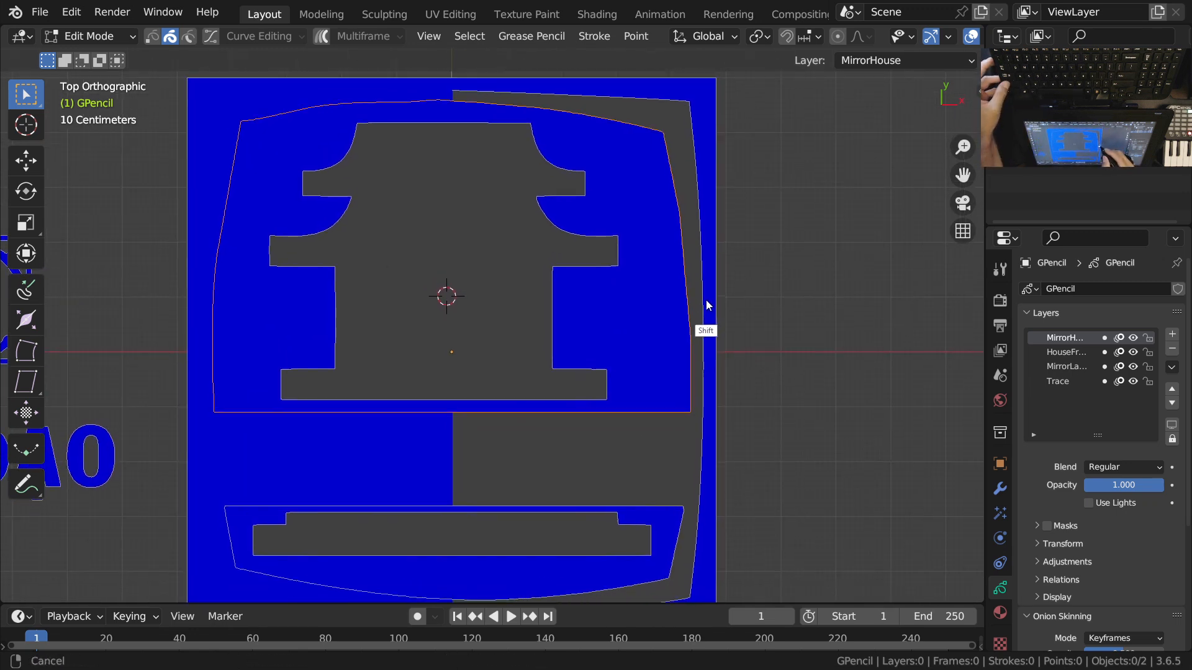
shift+scroll(706, 295, up, 3)
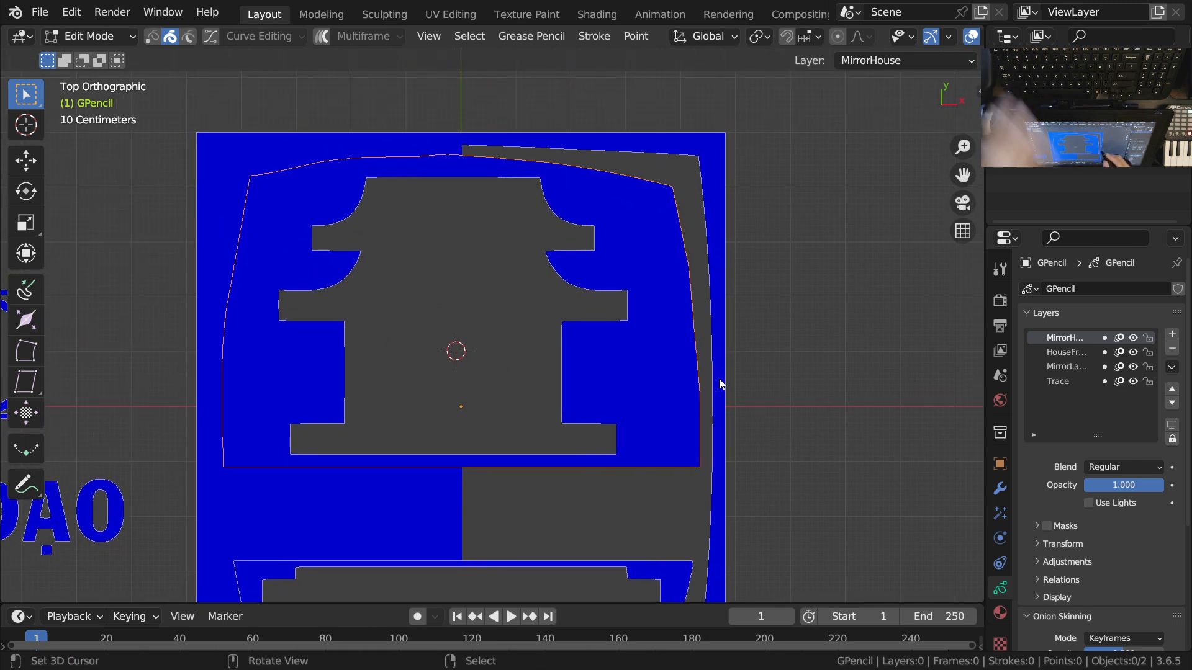
click(725, 177)
scroll(687, 348, down, 2)
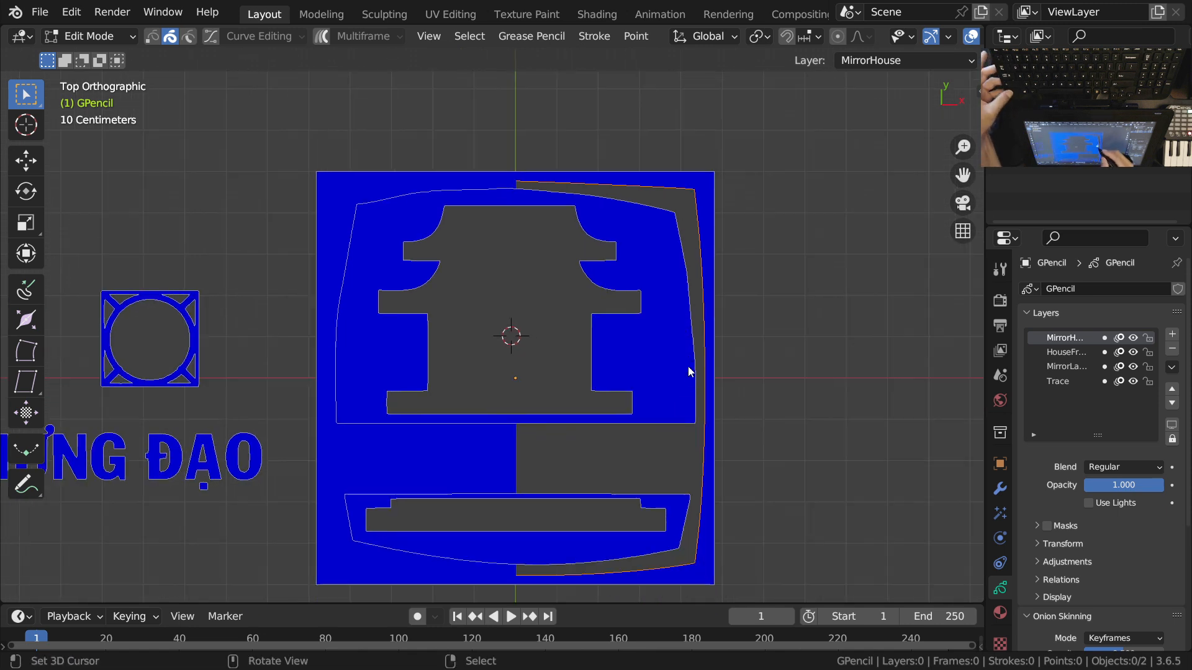
shift+scroll(698, 249, down, 6)
mouse_move(697, 258)
shift+middle_down()
mouse_move(678, 425)
mouse_move(688, 359)
shift+middle_up()
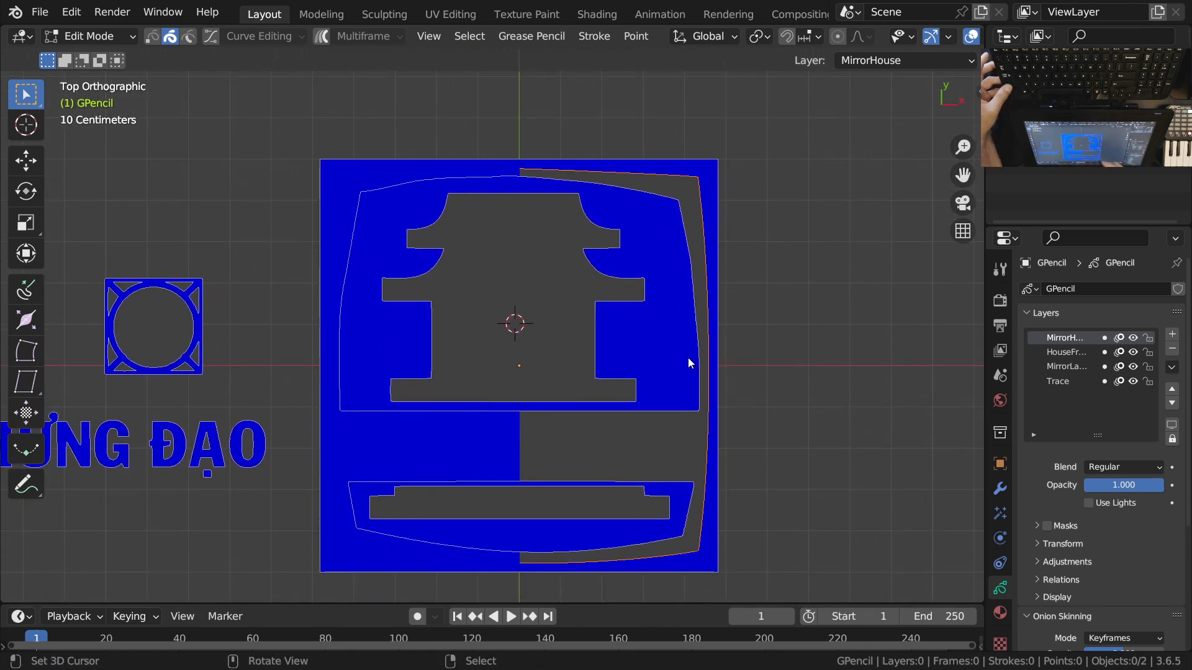
scroll(688, 358, up, 1)
mouse_move(683, 382)
shift+middle_down()
mouse_move(694, 366)
mouse_move(684, 368)
shift+middle_up()
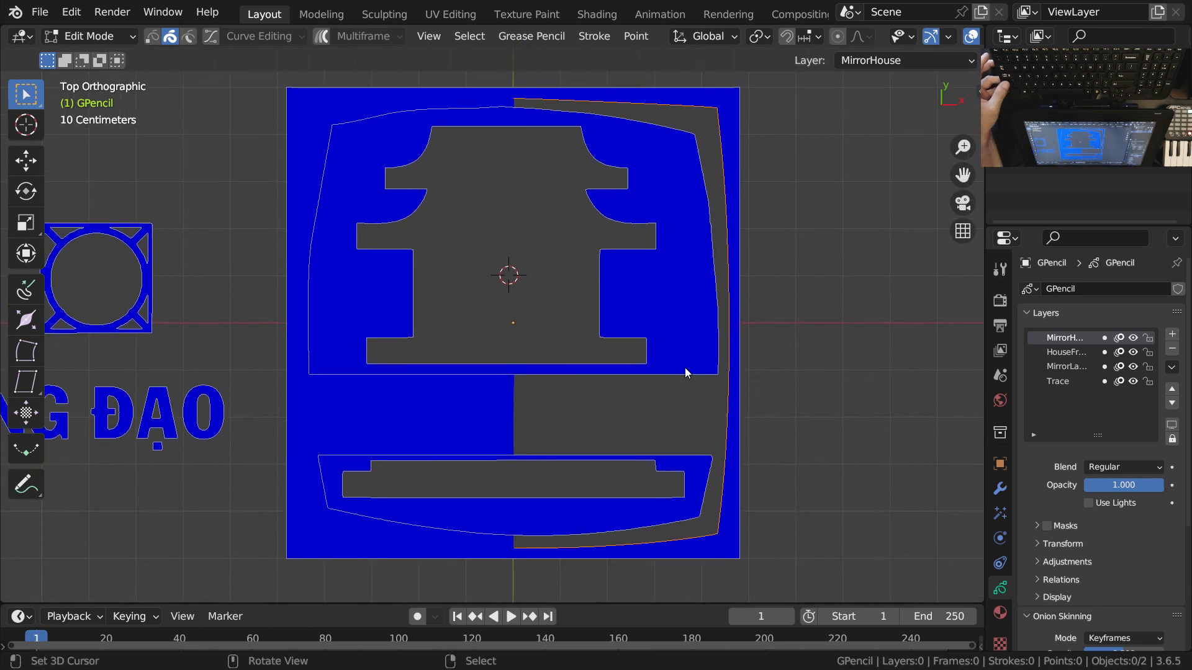
shift+middle_drag(691, 314, 683, 324)
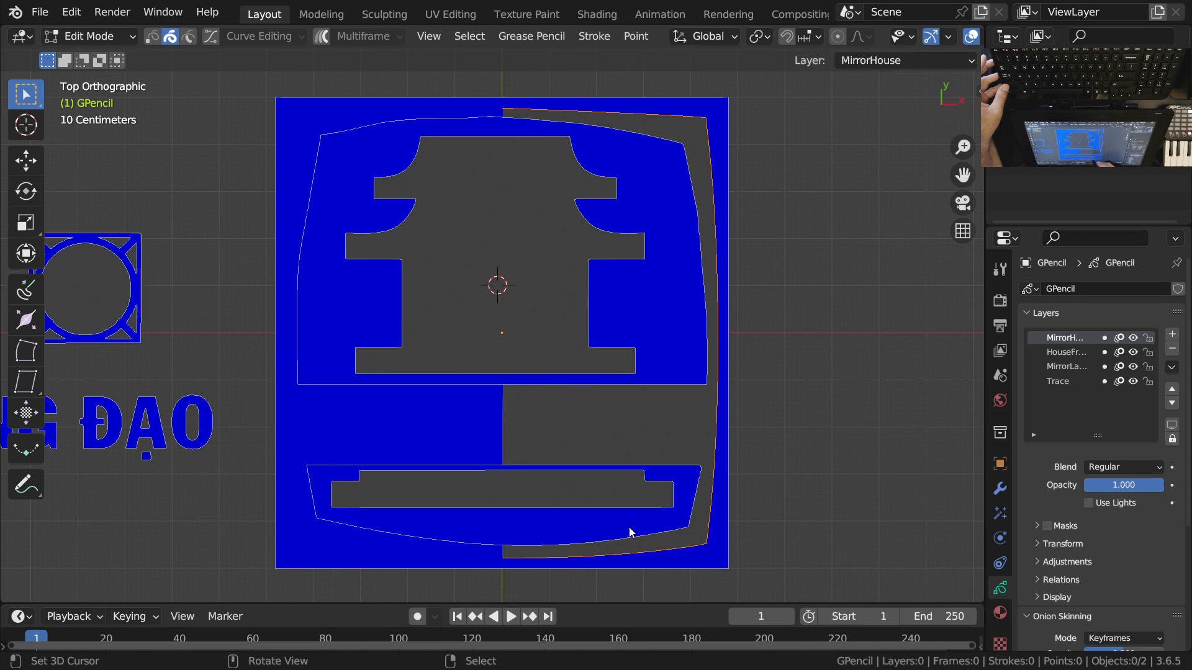
Step: Add a Mirror modifier on the X axis and limit its influence to MirrorLayer
click(1005, 491)
click(1075, 289)
click(1109, 289)
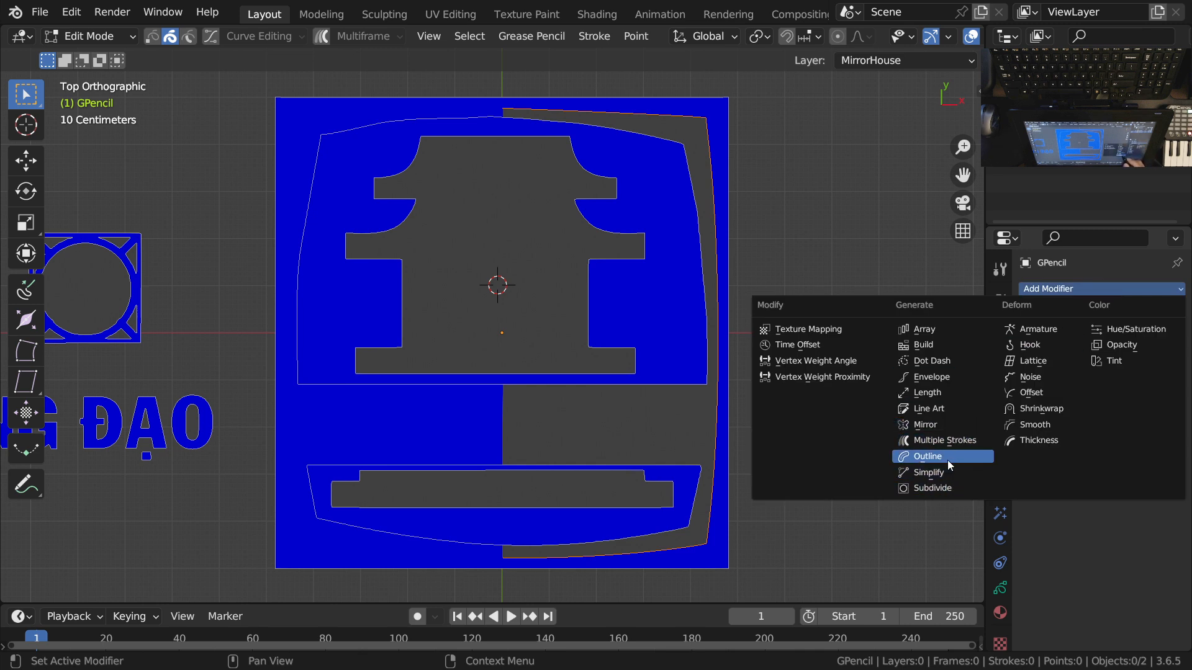
click(941, 426)
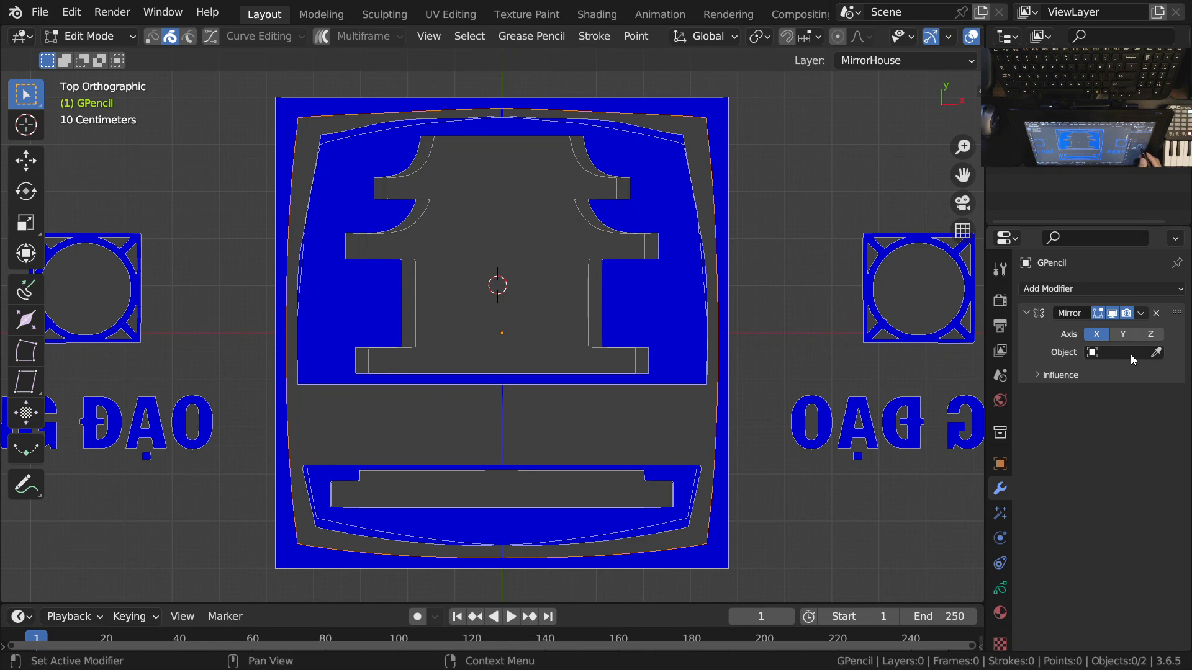
click(1055, 376)
click(1117, 397)
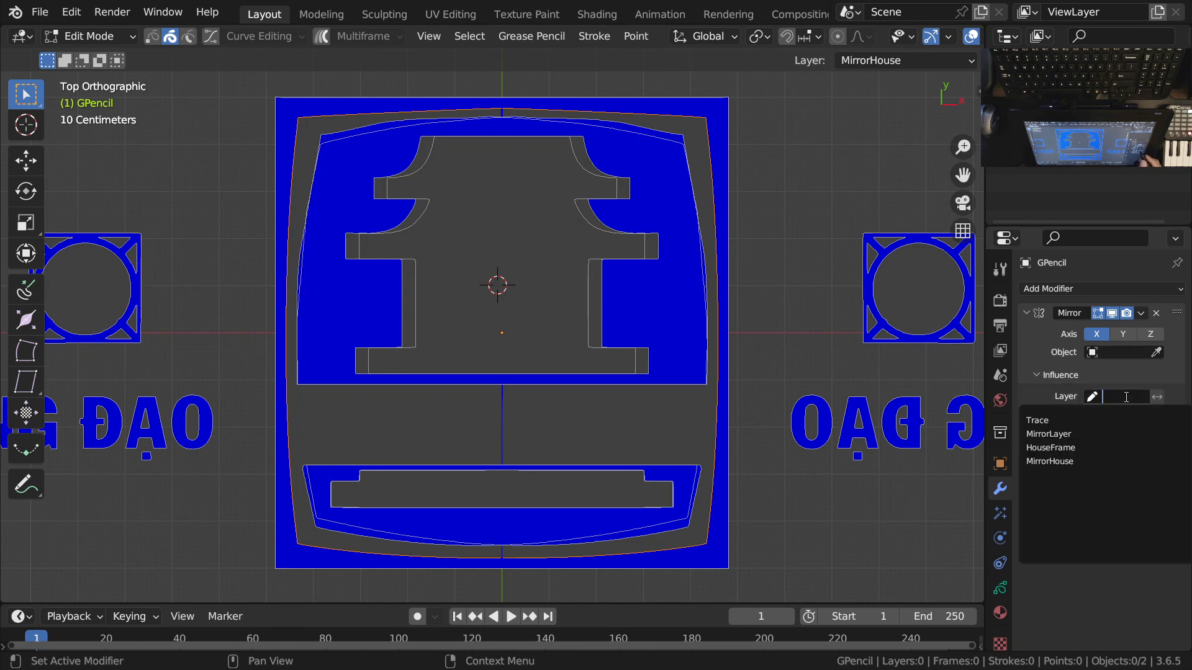
click(1077, 436)
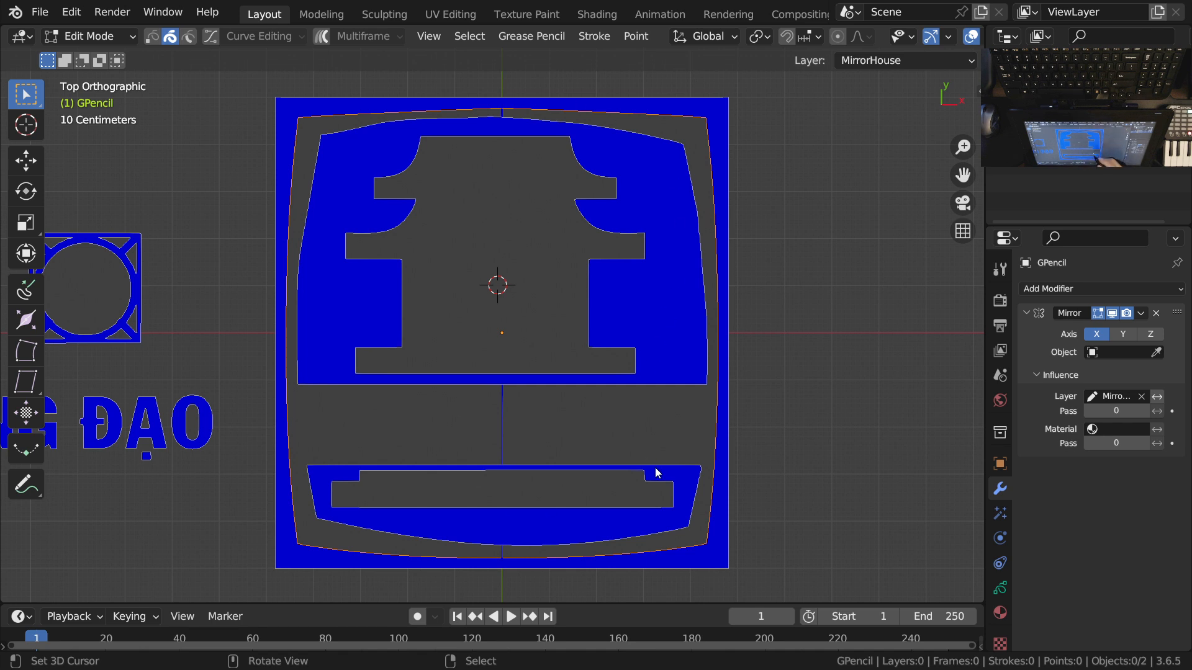
Step: Select the outer square frame stroke and switch to point selection mode
click(732, 117)
key(1)
ctrl+middle_drag(739, 324, 732, 339)
shift+middle_drag(728, 381, 725, 326)
shift+scroll(717, 322, up, 4)
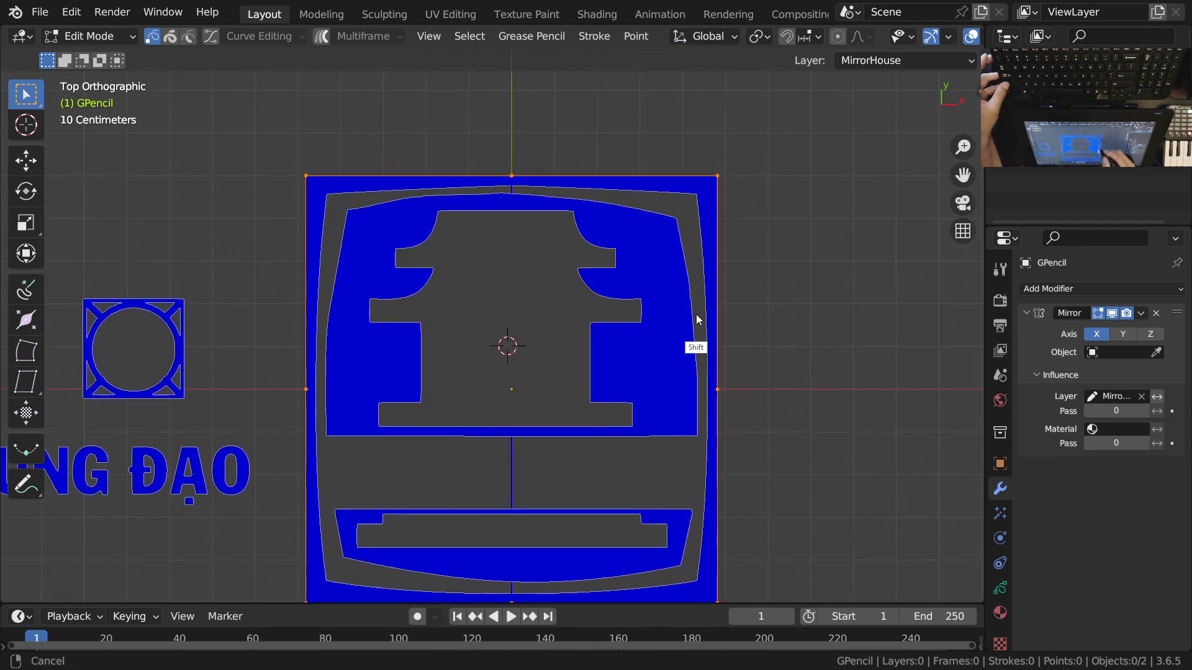
shift+scroll(695, 329, down, 2)
ctrl+middle_drag(663, 261, 664, 267)
Step: Try growing and shrinking the point selection from the outer frame's upper-right corner
right_click(346, 135)
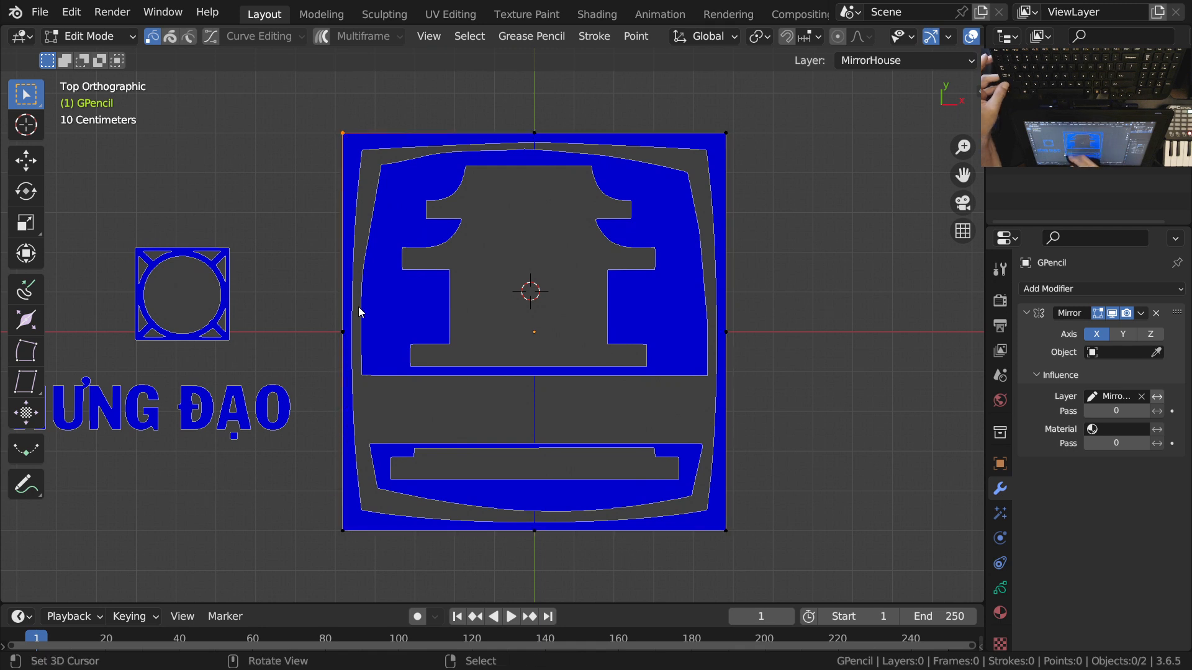
right_click(726, 133)
key(g)
right_click(836, 136)
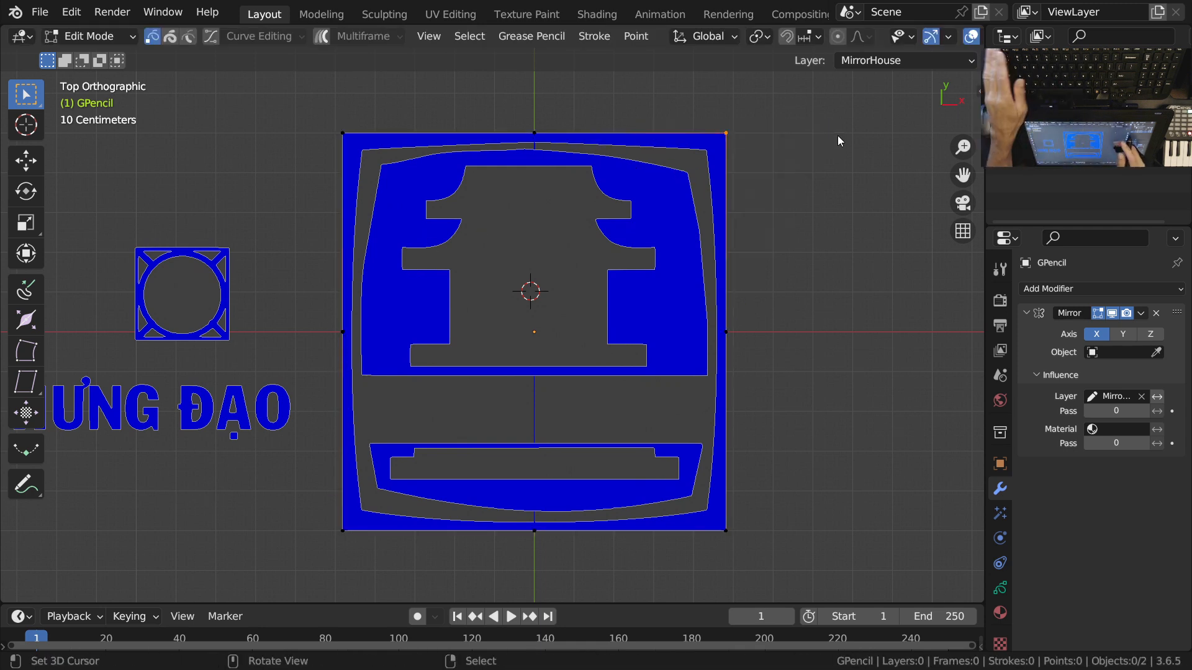
key(ctrl+KP_Add)
key(ctrl+KP_Add)
key(ctrl+KP_Add)
key(ctrl+KP_Subtract)
key(ctrl+KP_Subtract)
key(ctrl+KP_Subtract)
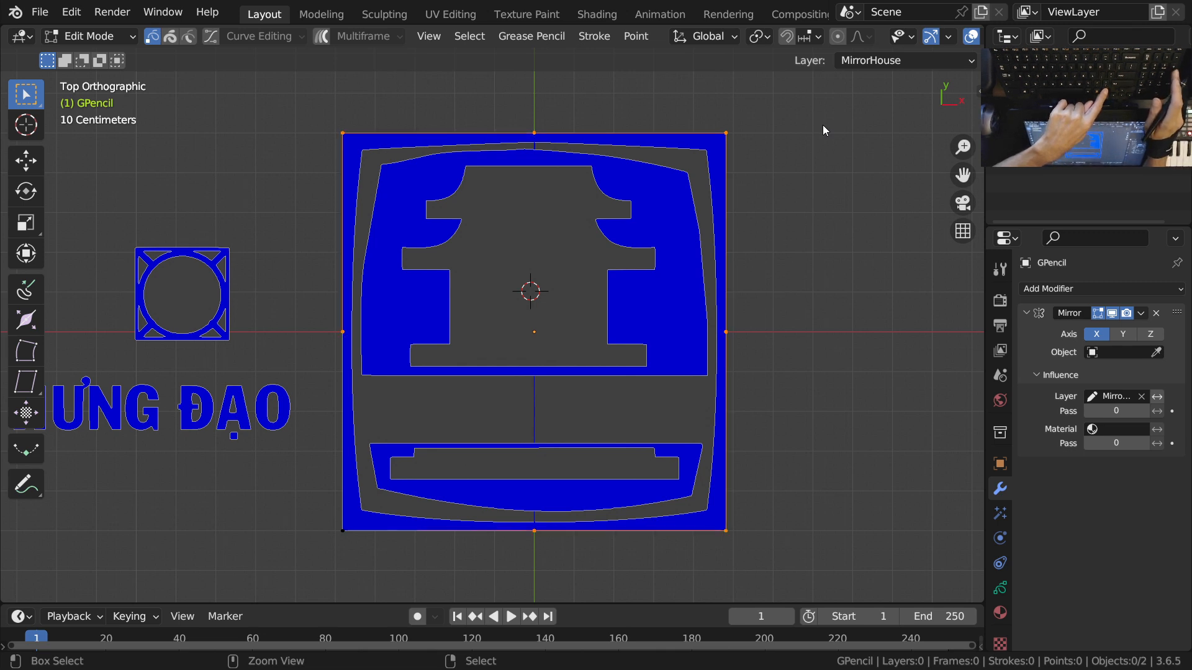
key(ctrl+KP_Subtract)
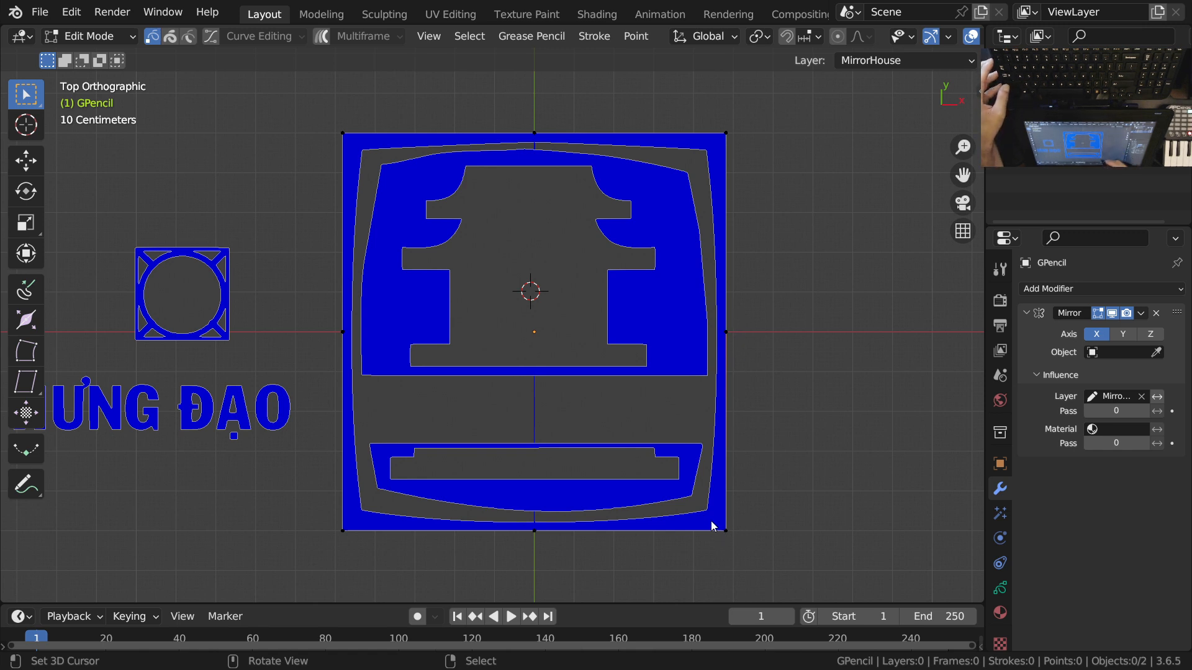
right_click(345, 533)
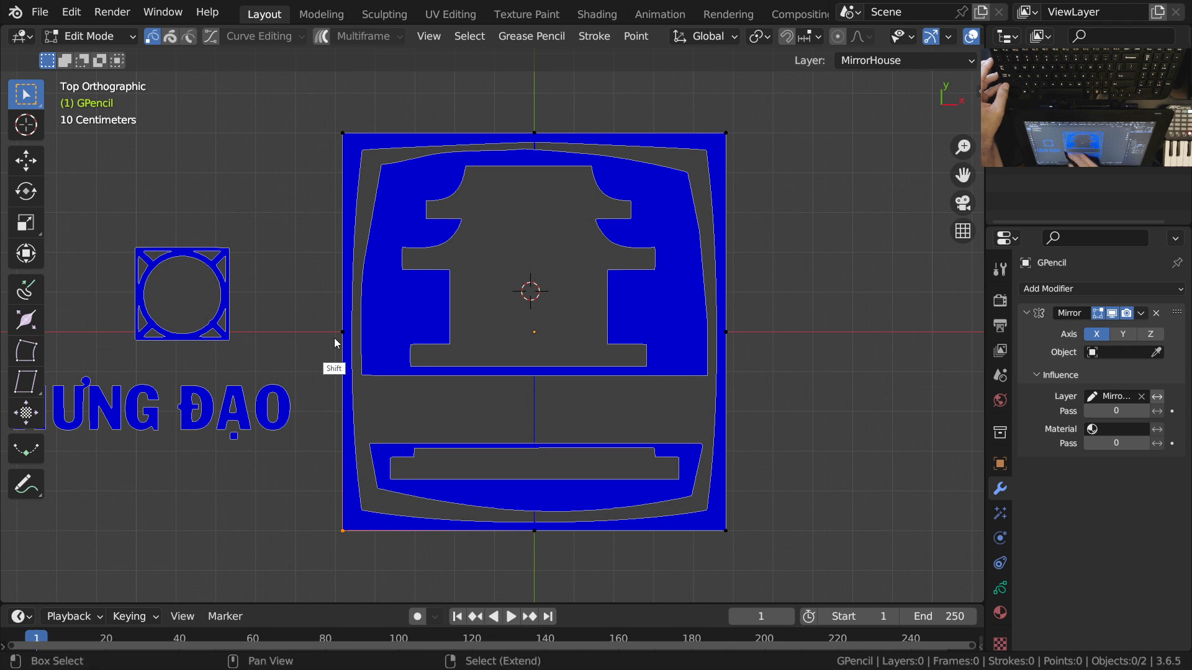
shift+right_click(342, 133)
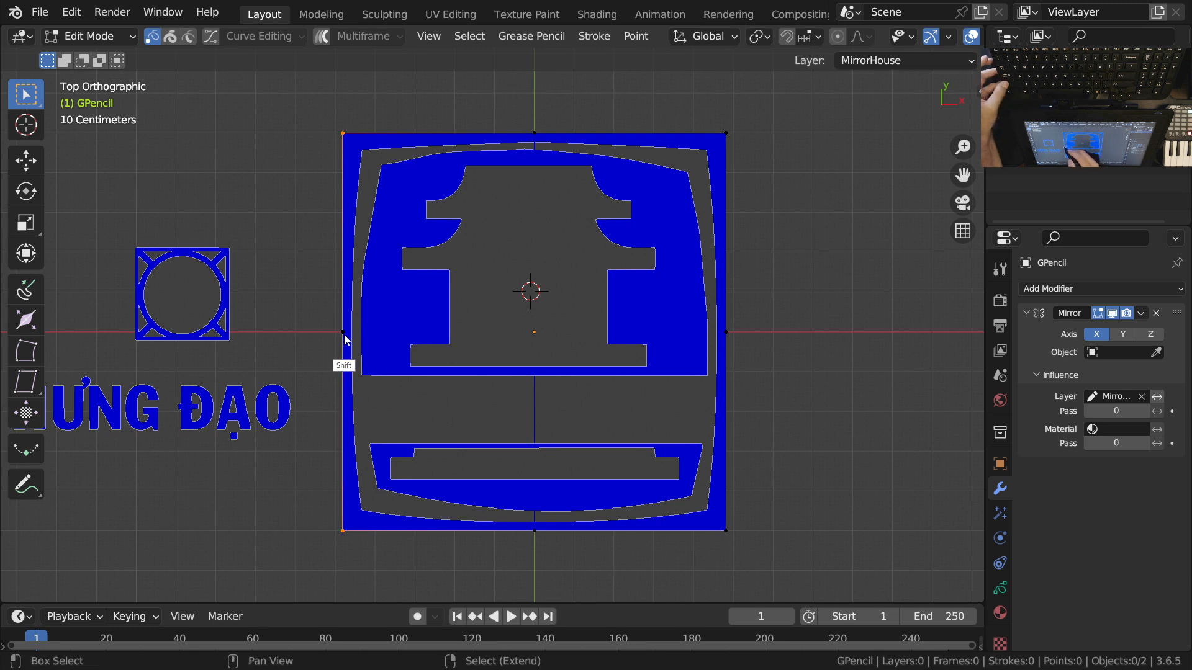
ctrl+middle_drag(344, 334, 349, 311)
key(g)
key(Escape)
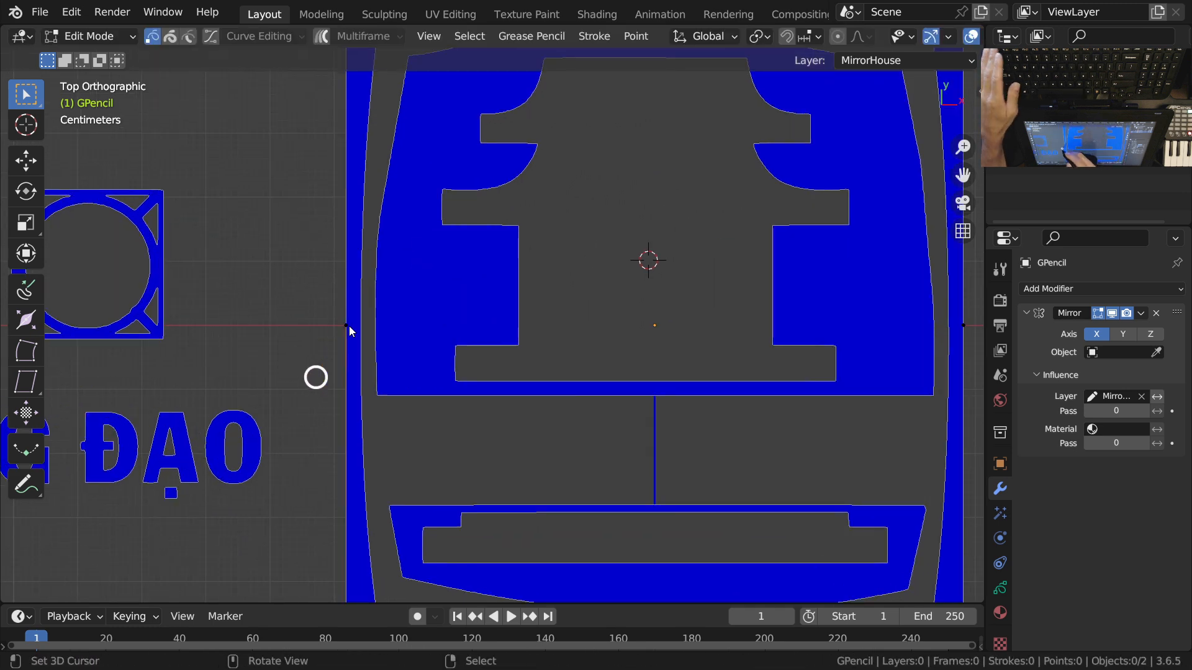
Step: Circle-select the three points along the outer square frame's left edge and delete them
ctrl+middle_drag(345, 307, 347, 325)
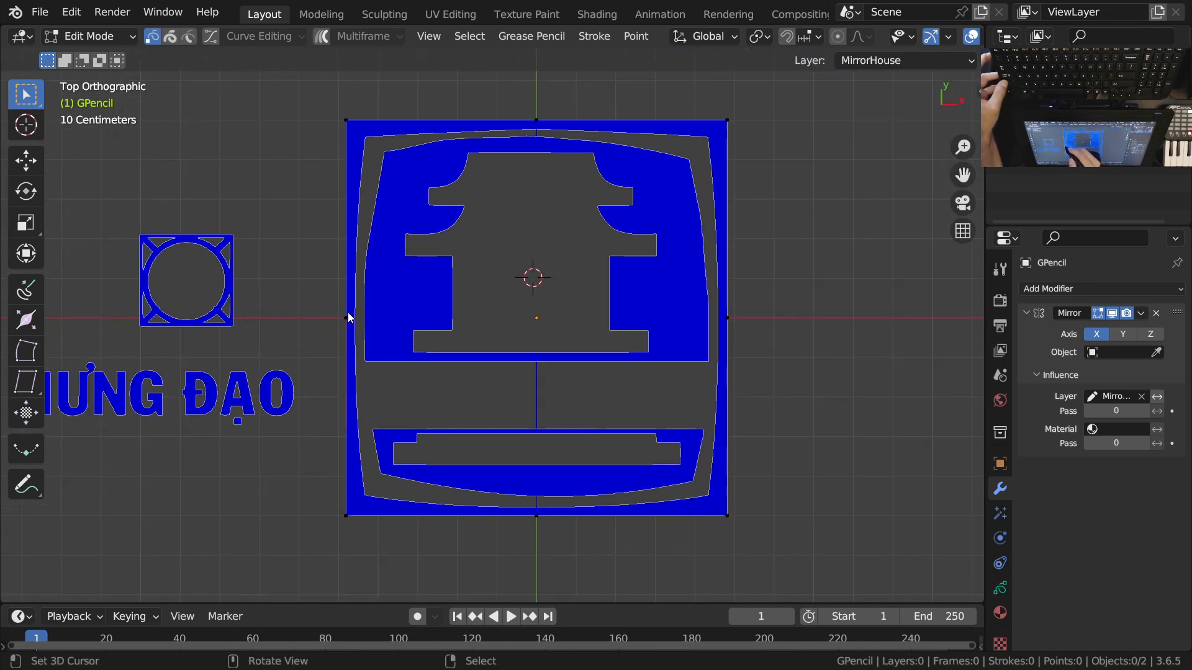
key(c)
click(323, 336)
shift+click(381, 309)
click(336, 100)
click(328, 531)
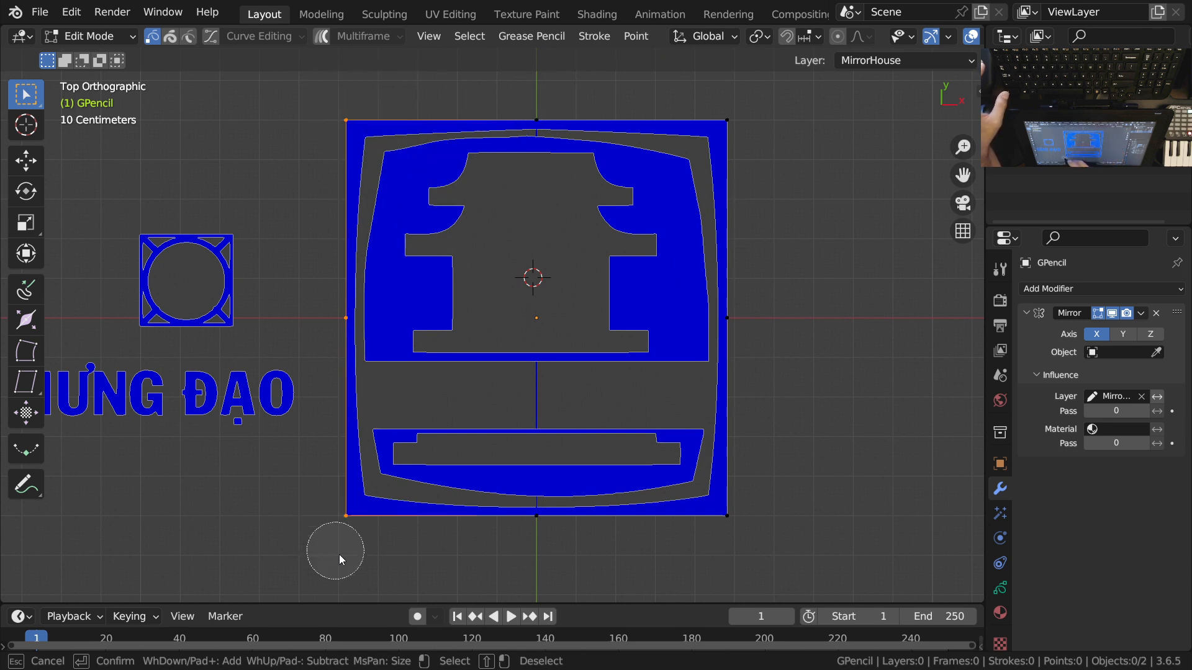
key(Escape)
key(x)
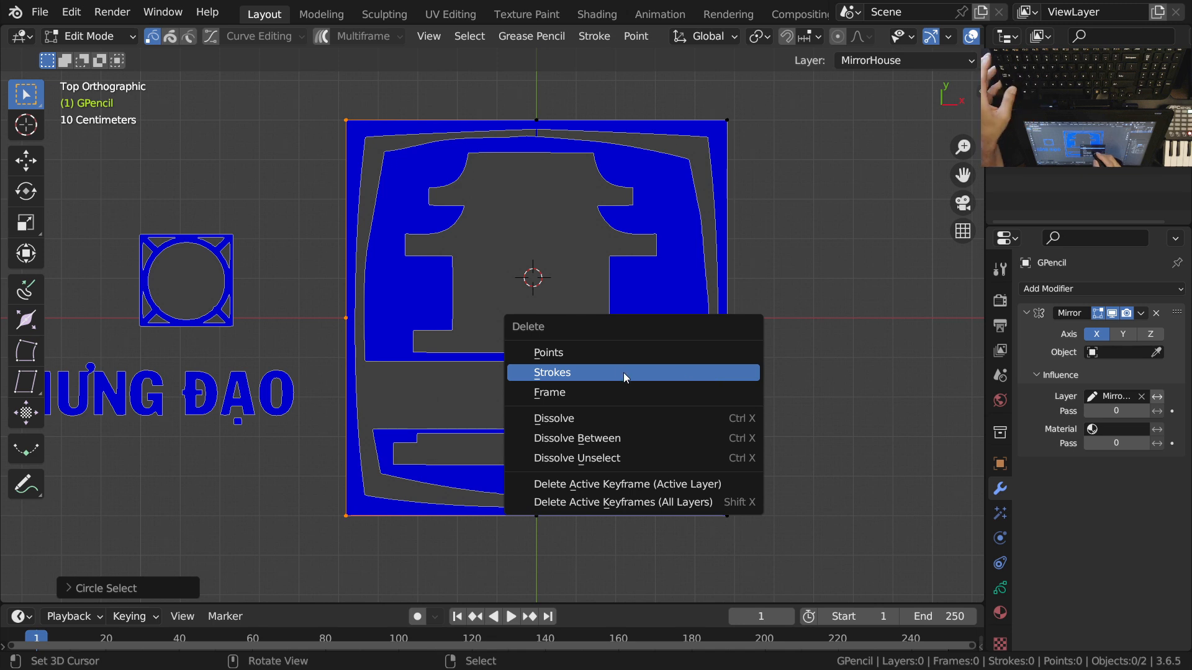
click(609, 353)
shift+middle_drag(699, 366, 659, 360)
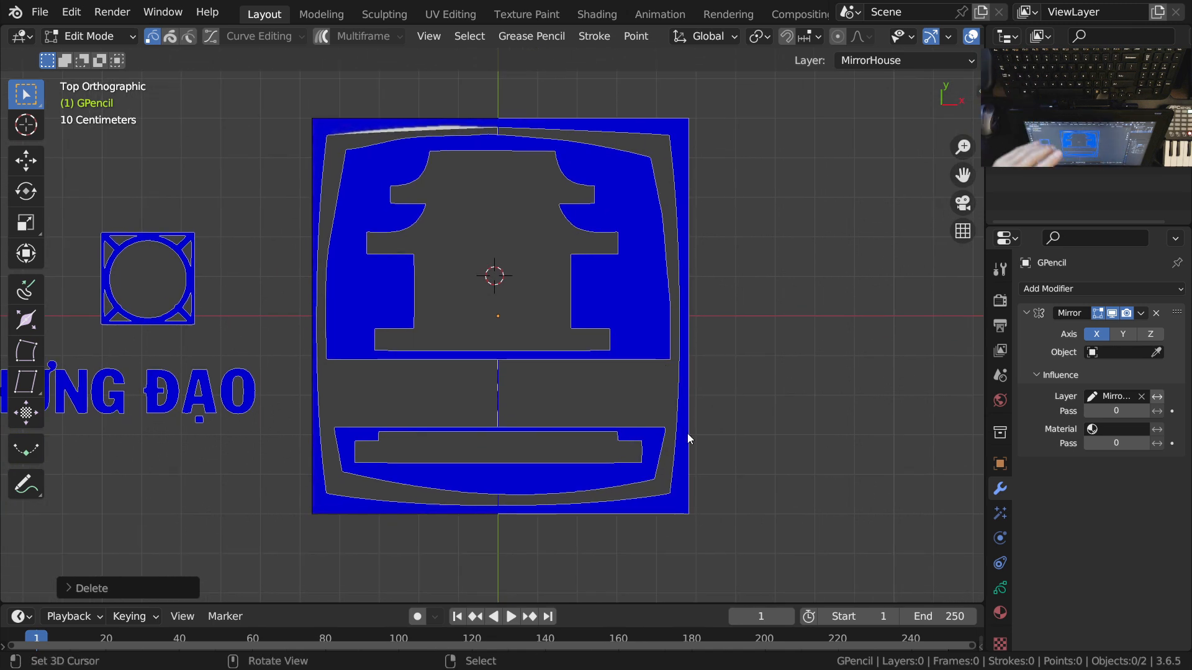
Step: Clear the Mirror modifier's layer filter and turn off its viewport display
click(1141, 397)
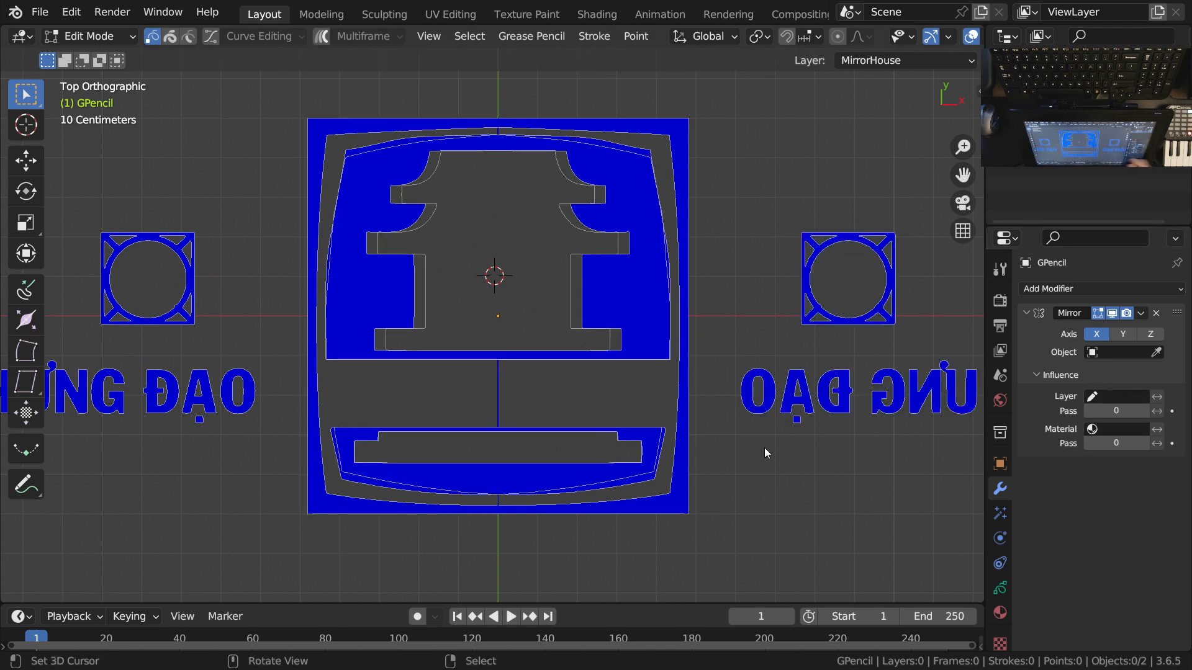
scroll(576, 374, up, 1)
shift+middle_drag(576, 373, 570, 448)
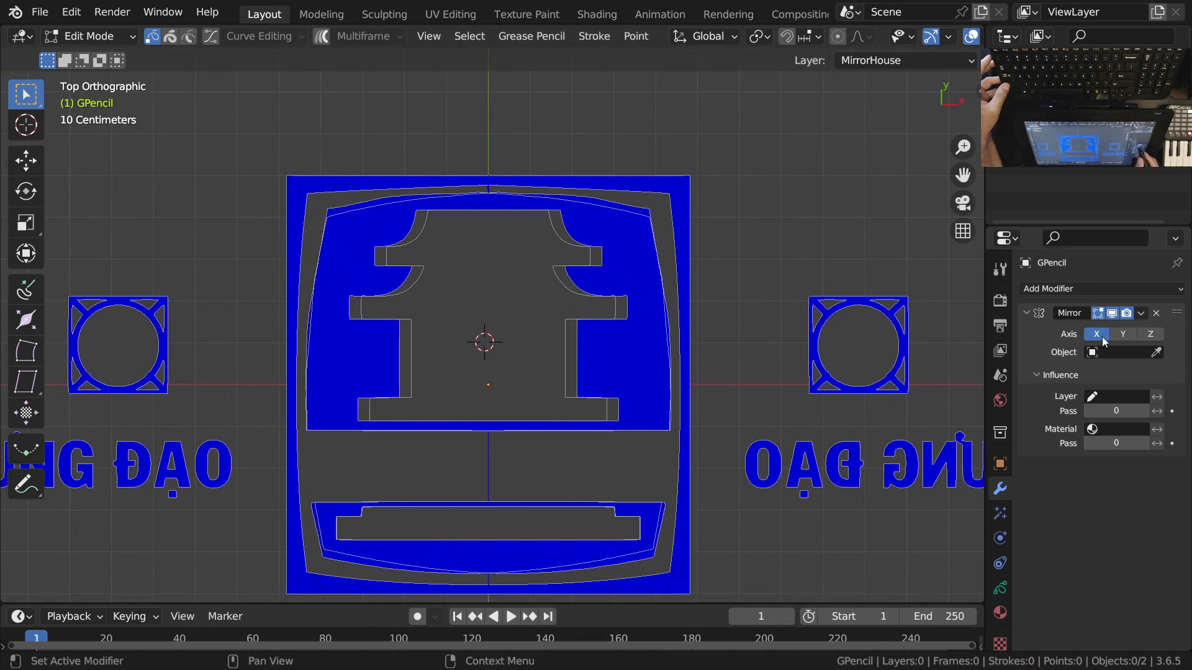
click(1114, 314)
shift+middle_drag(623, 360, 615, 269)
shift+middle_drag(527, 427, 523, 434)
shift+middle_drag(674, 317, 701, 372)
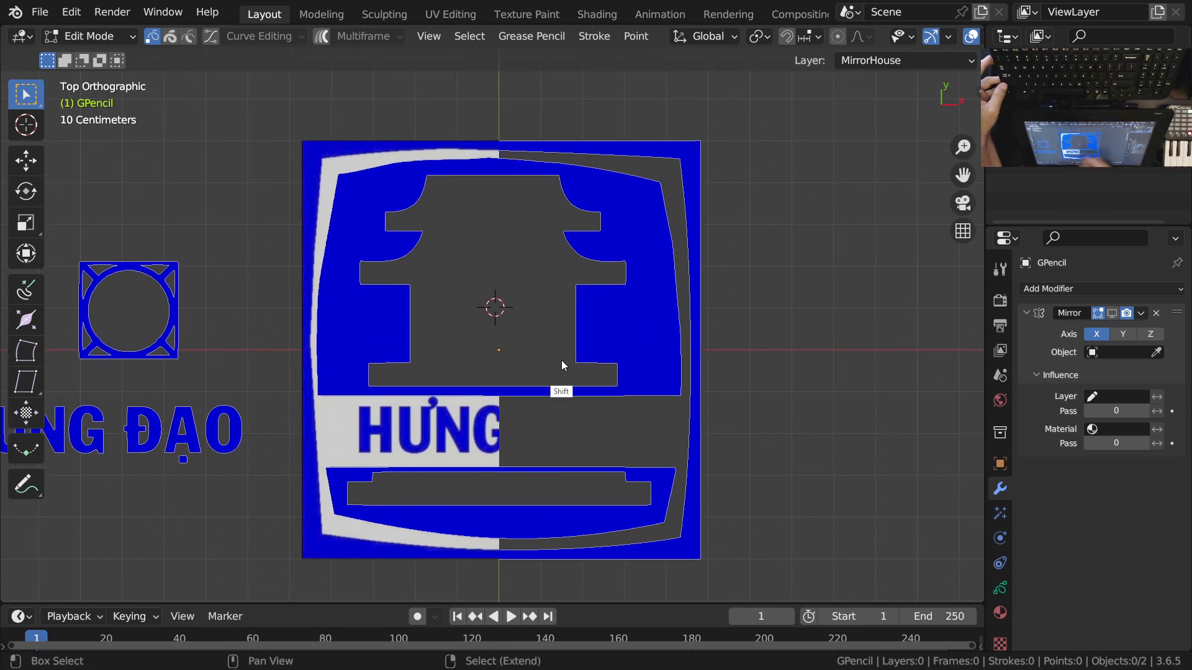
Step: Select every point of the house silhouette stroke inside the emblem
shift+scroll(561, 360, up, 2)
scroll(605, 339, up, 1)
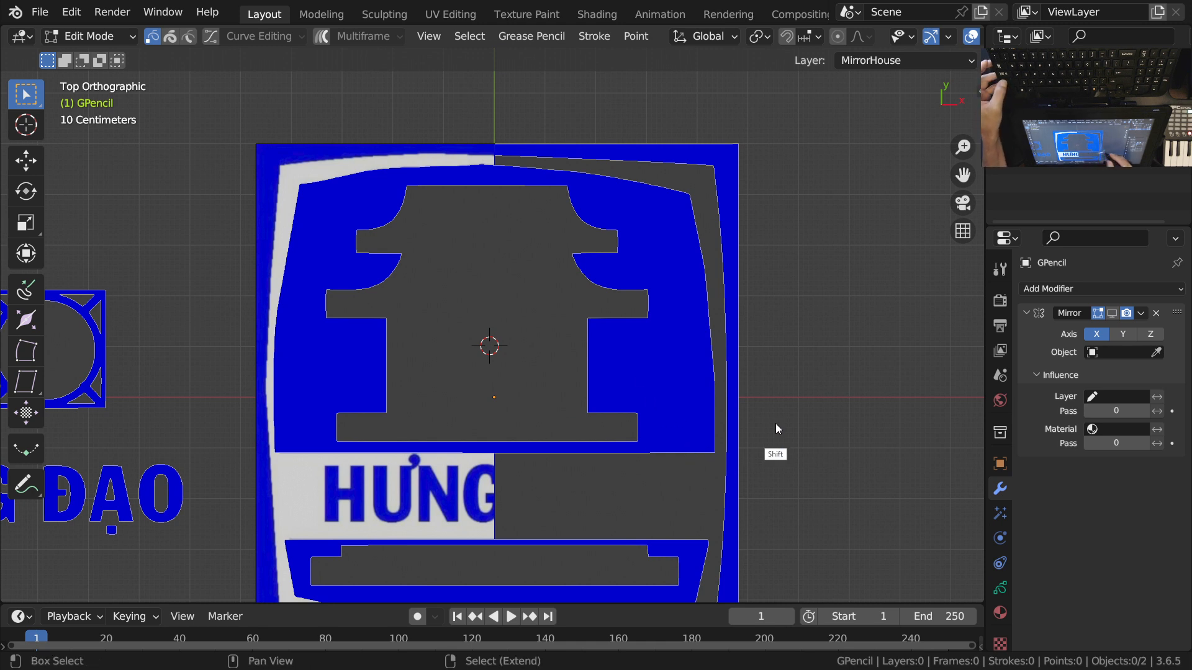
shift+middle_drag(766, 396, 749, 376)
click(571, 387)
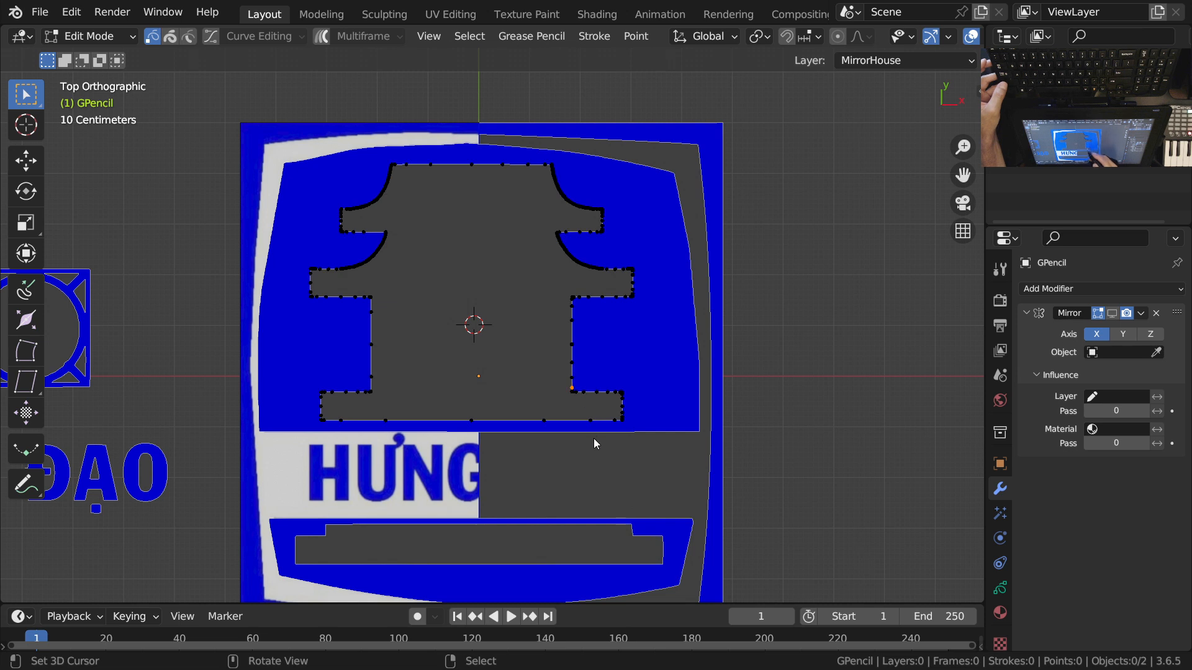
key(ctrl+l)
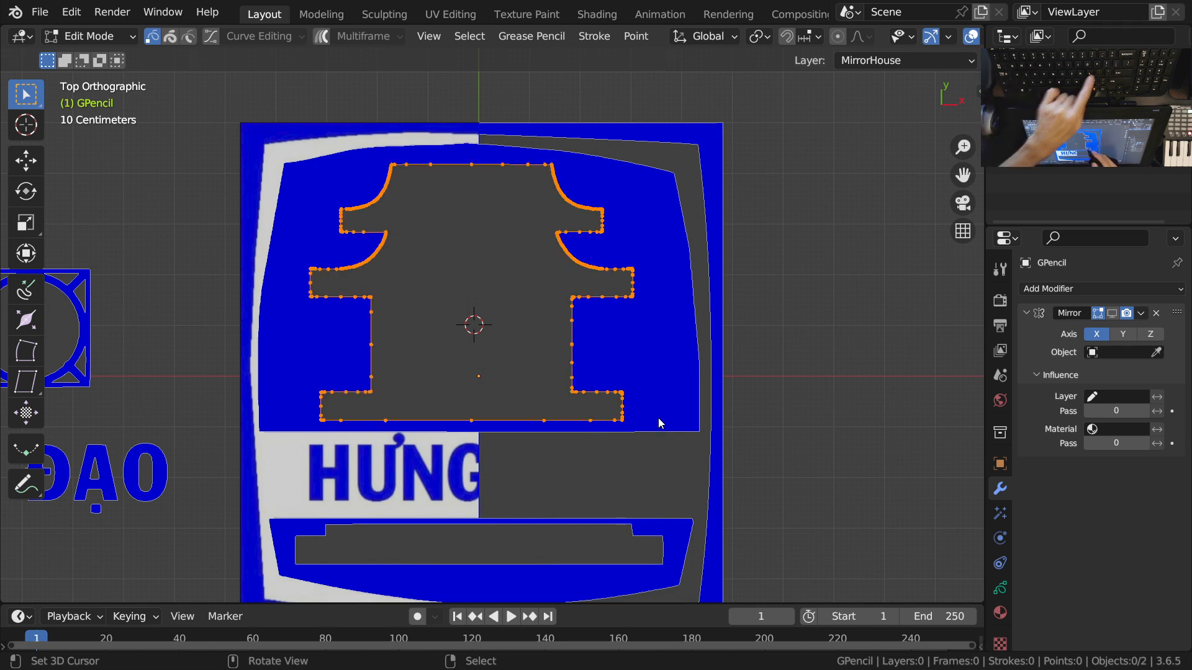
mouse_move(606, 458)
shift+middle_down()
mouse_move(607, 441)
mouse_move(591, 468)
shift+middle_up()
shift+middle_drag(572, 380, 580, 388)
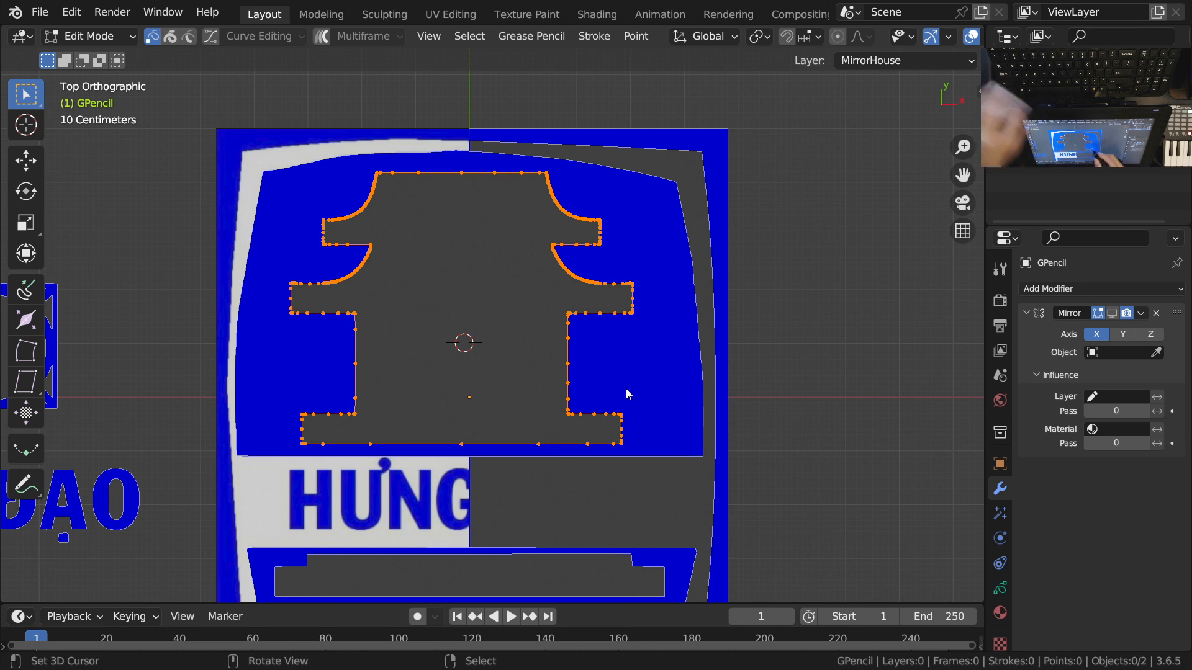
Step: Duplicate the selected house stroke and place the copy along Y below the emblem's outer frame
scroll(612, 337, down, 1)
shift+middle_drag(612, 338, 601, 280)
scroll(596, 298, down, 2)
shift+middle_drag(590, 323, 576, 196)
key(g)
key(y)
click(572, 505)
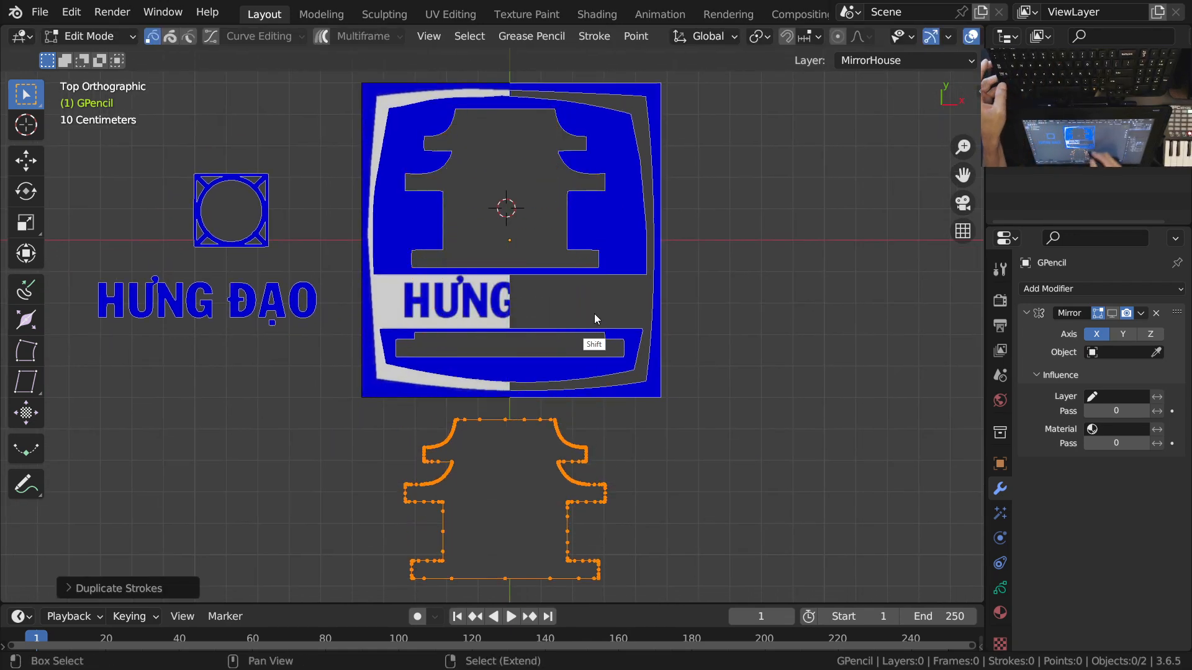
Step: Select the centre points on the top and bottom edges of the original house silhouette
shift+middle_drag(594, 314, 599, 390)
right_click(597, 268)
scroll(600, 271, up, 3)
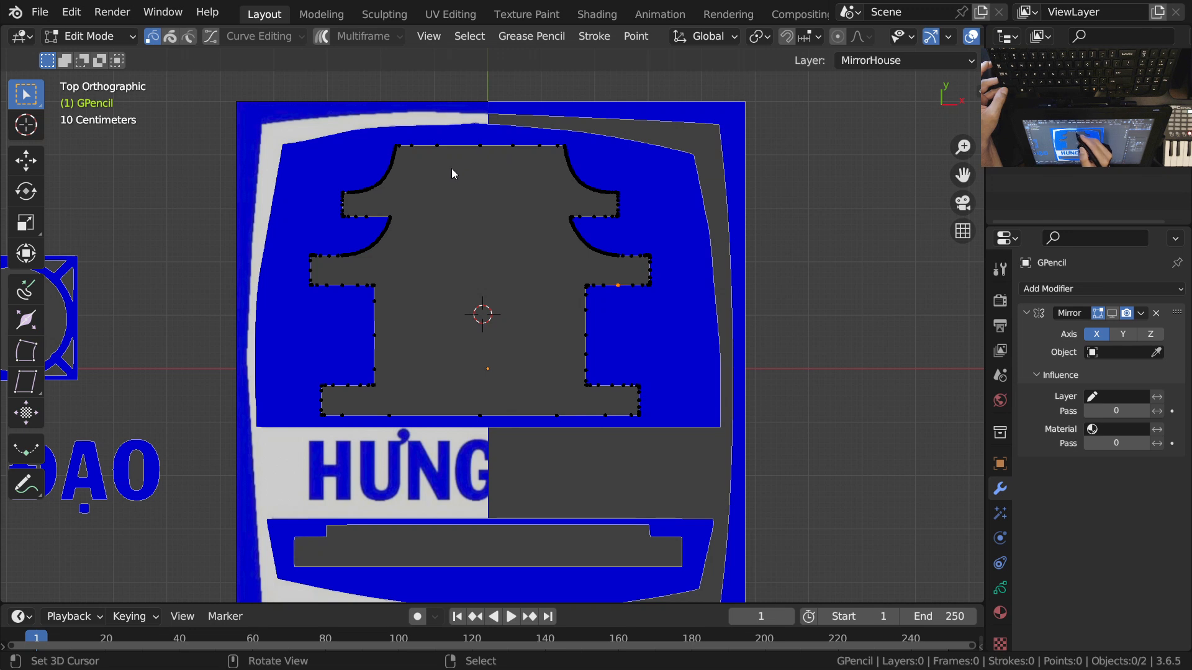
shift+middle_drag(623, 269, 602, 259)
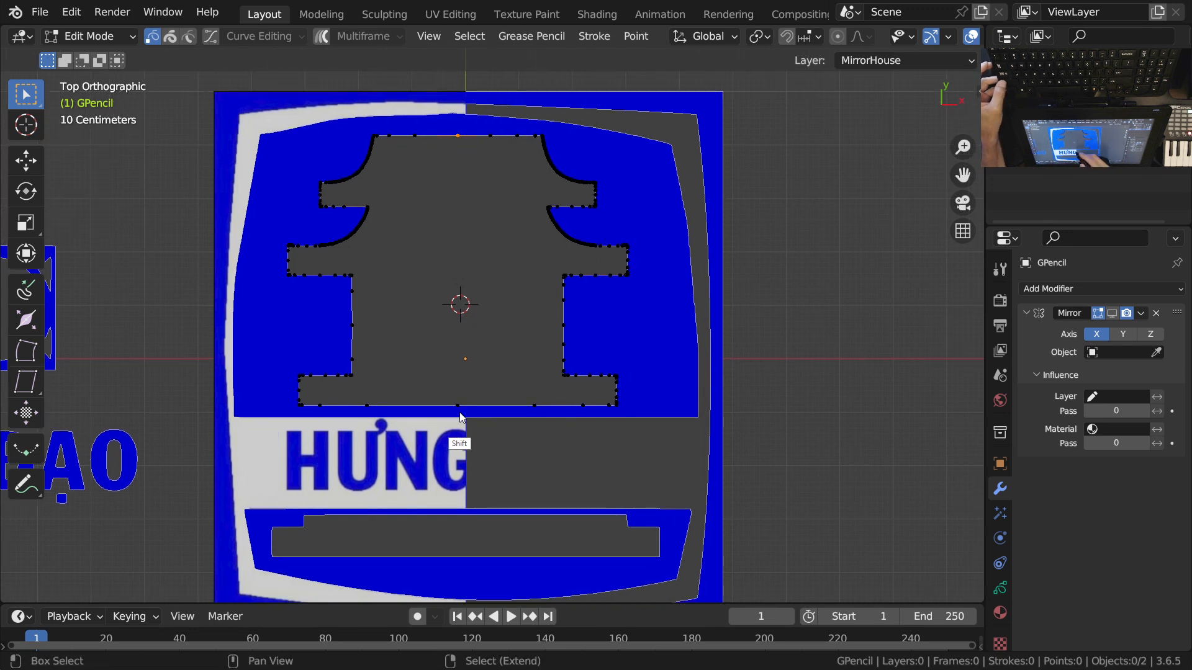
shift+scroll(462, 418, up, 3)
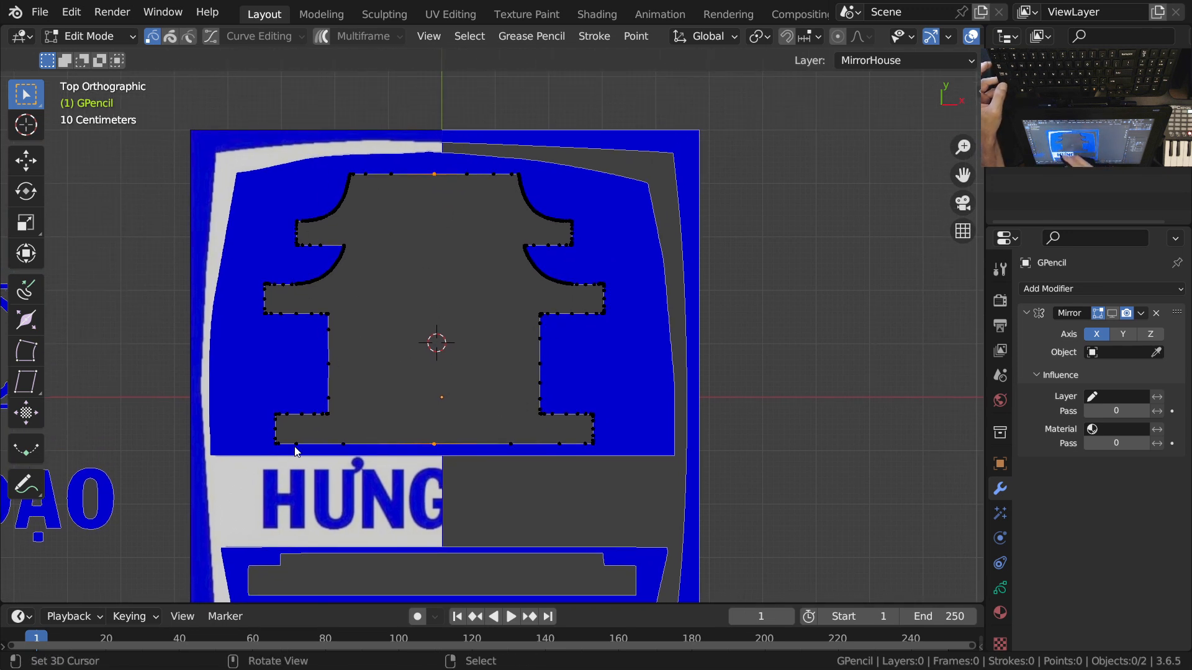
Step: Circle-select the points along the top edge of the house base's right-hand block
ctrl+middle_drag(594, 443, 350, 336)
ctrl+middle_drag(617, 431, 568, 399)
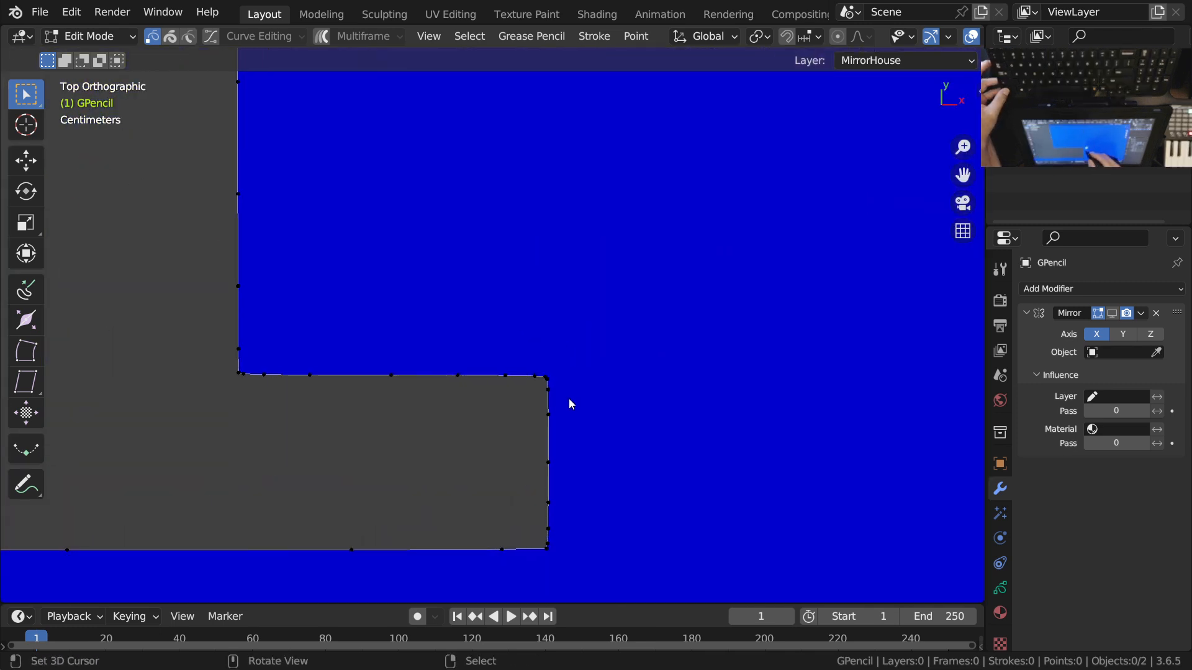
scroll(442, 421, up, 2)
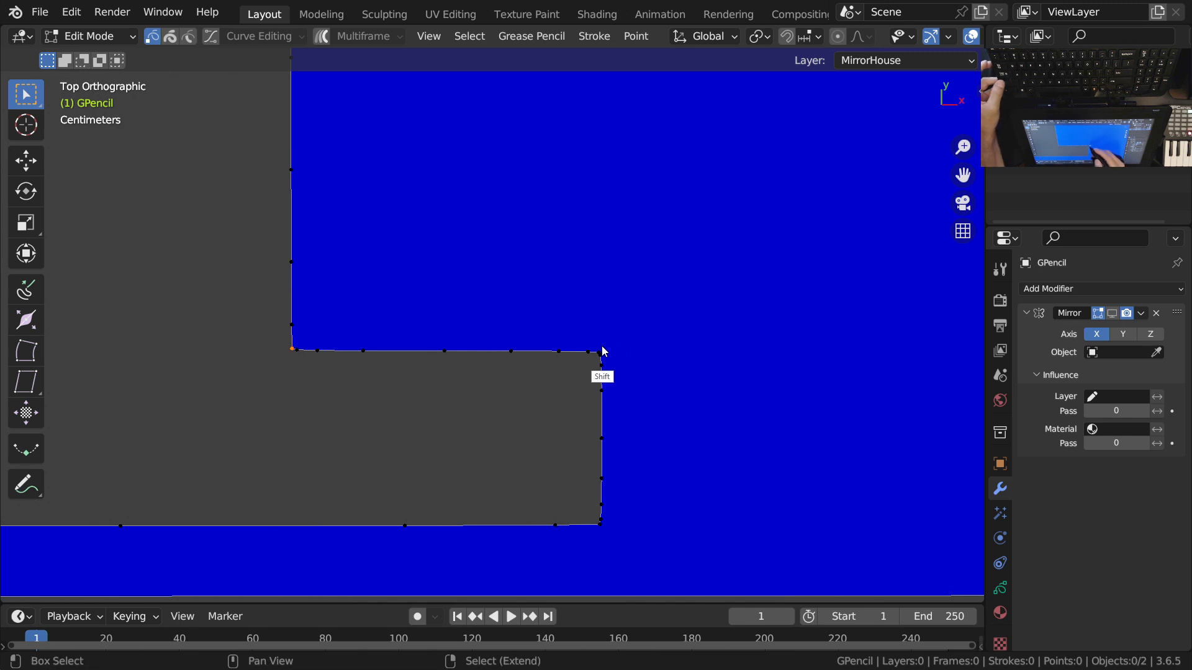
key(c)
drag(567, 367, 323, 364)
key(Escape)
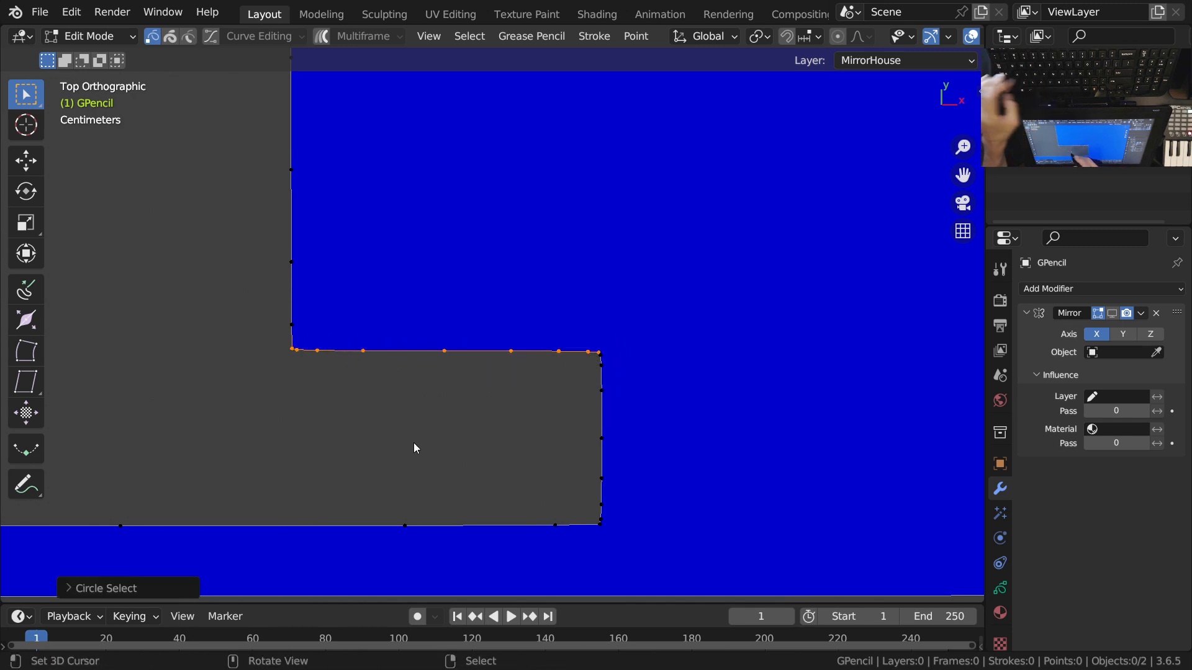
key(s)
key(z)
key(Escape)
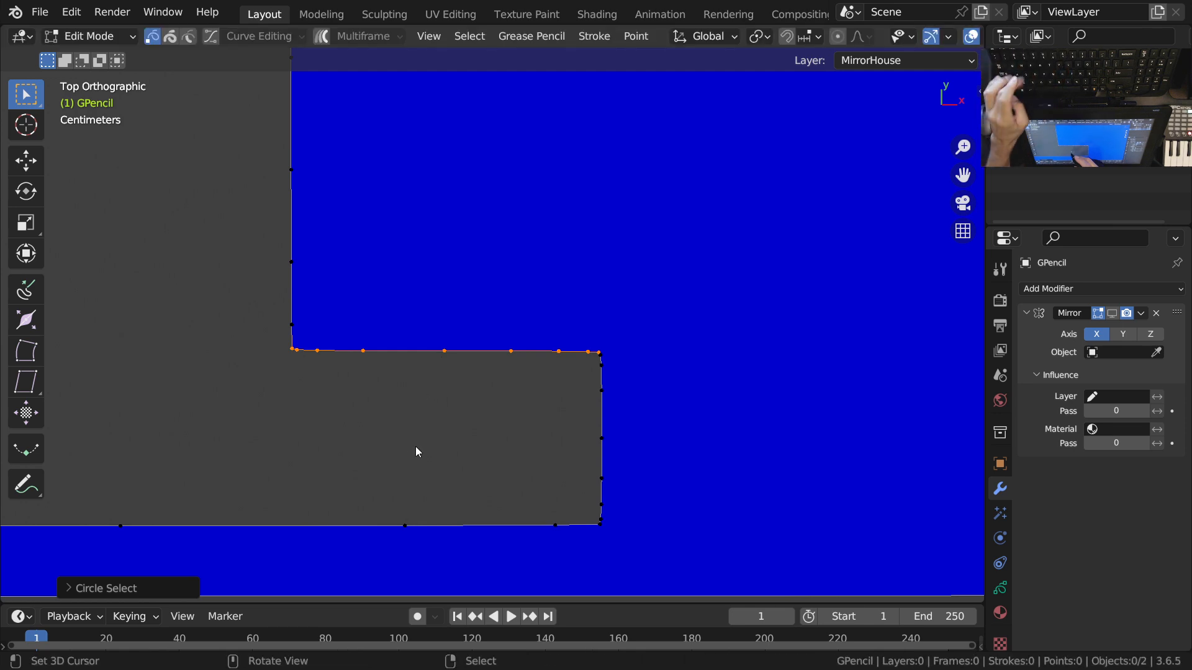
Step: Flatten the selected top-edge points of the house base by scaling them to 0 along Y
text(sy0)
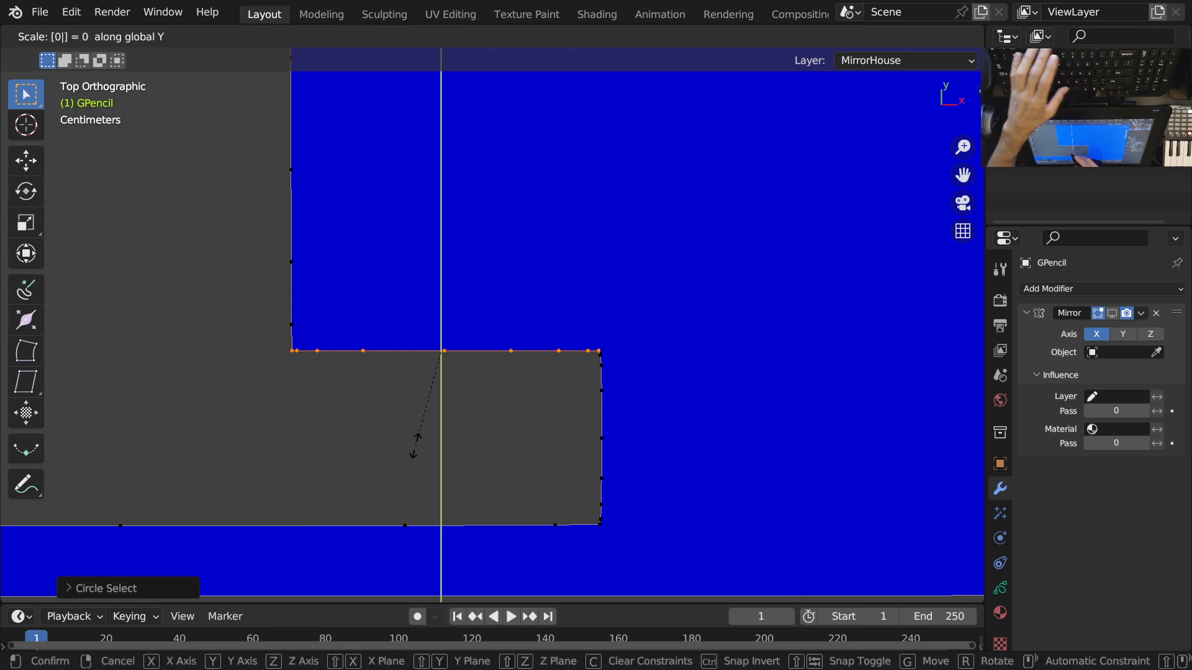
key(Return)
key(period)
click(473, 336)
Step: Circle-select the points along the house base's right edge and align them by scaling to 0 along X
shift+middle_drag(650, 459, 637, 379)
click(588, 272)
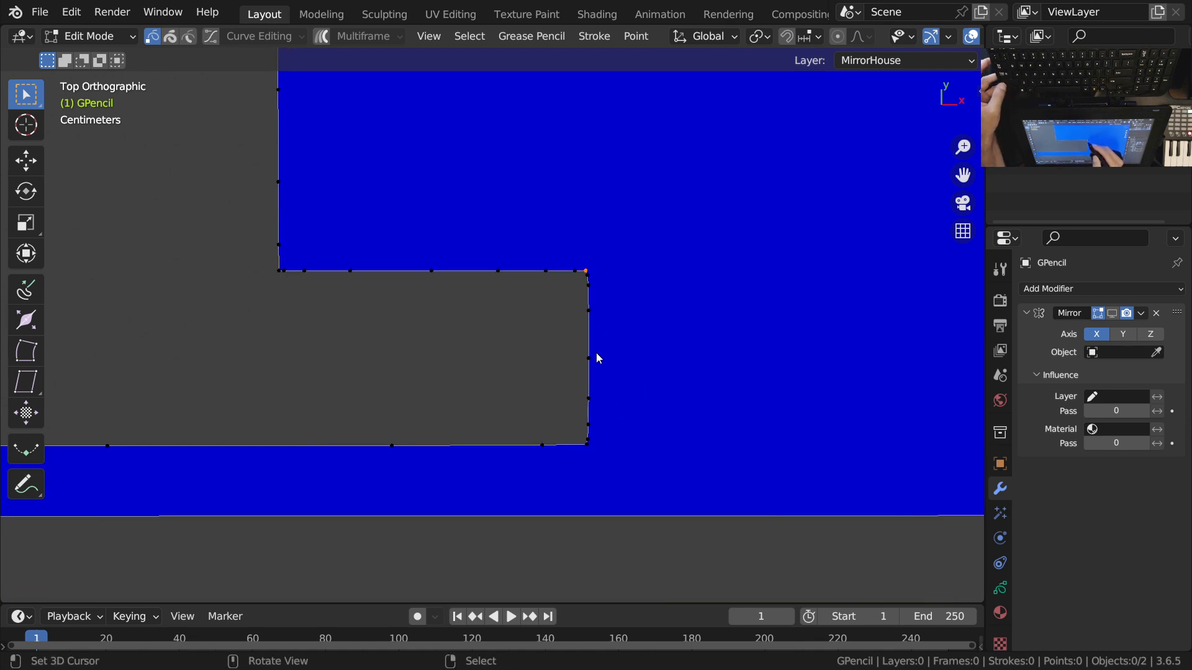
key(c)
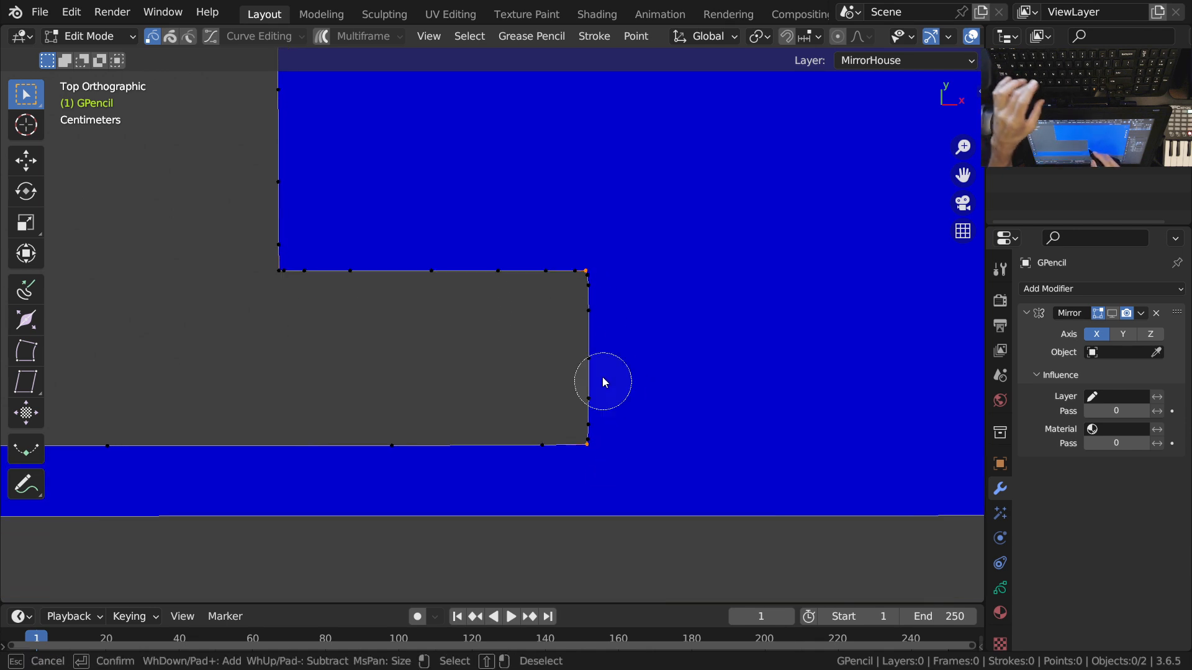
drag(602, 301, 601, 410)
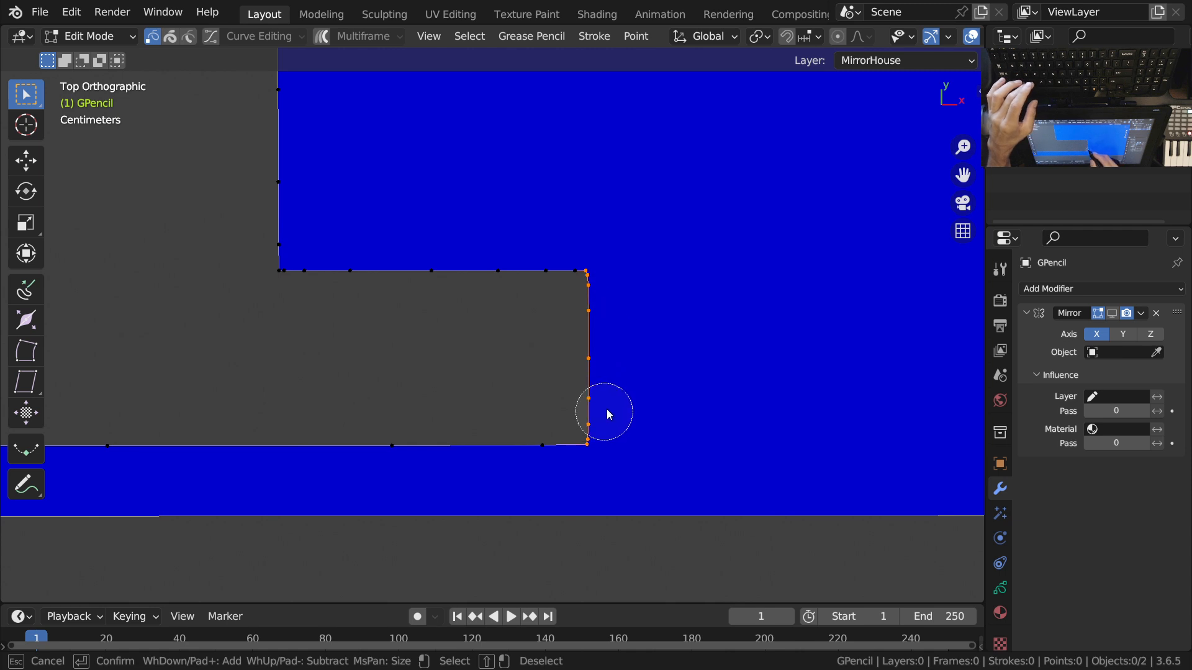
key(Escape)
text(sx0)
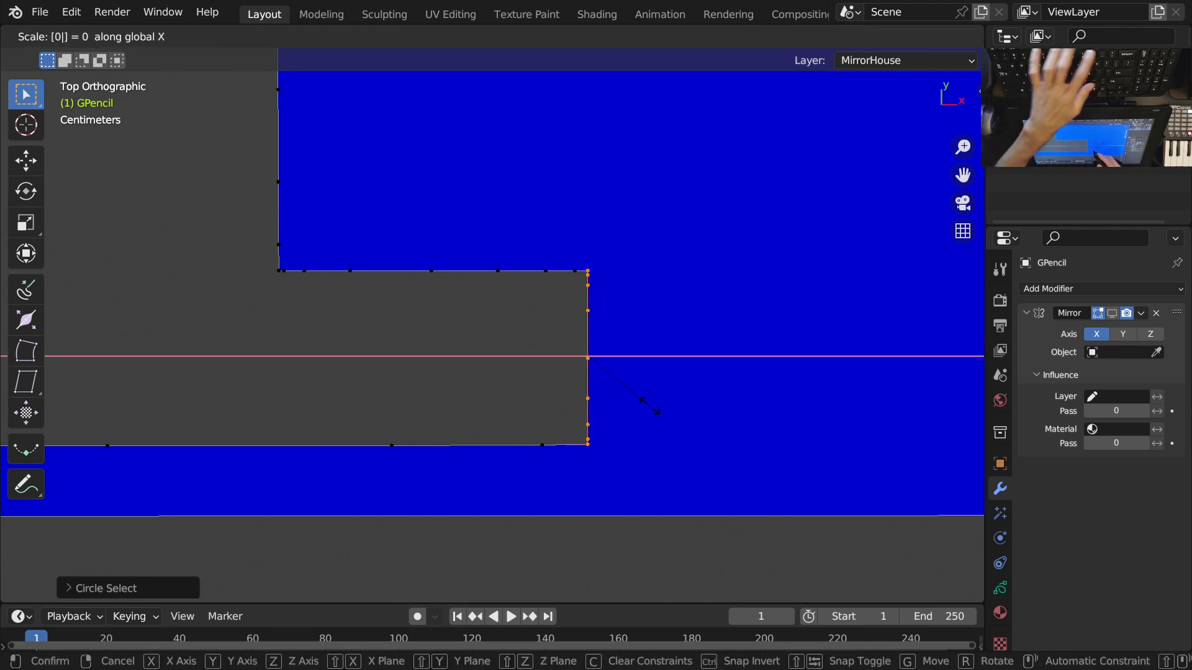
key(Return)
Step: Circle-select the house base's bottom-edge points, deselect the ones on its right edge, and scale the rest to 0 along Y
shift+middle_drag(568, 454, 594, 447)
shift+middle_drag(494, 443, 525, 424)
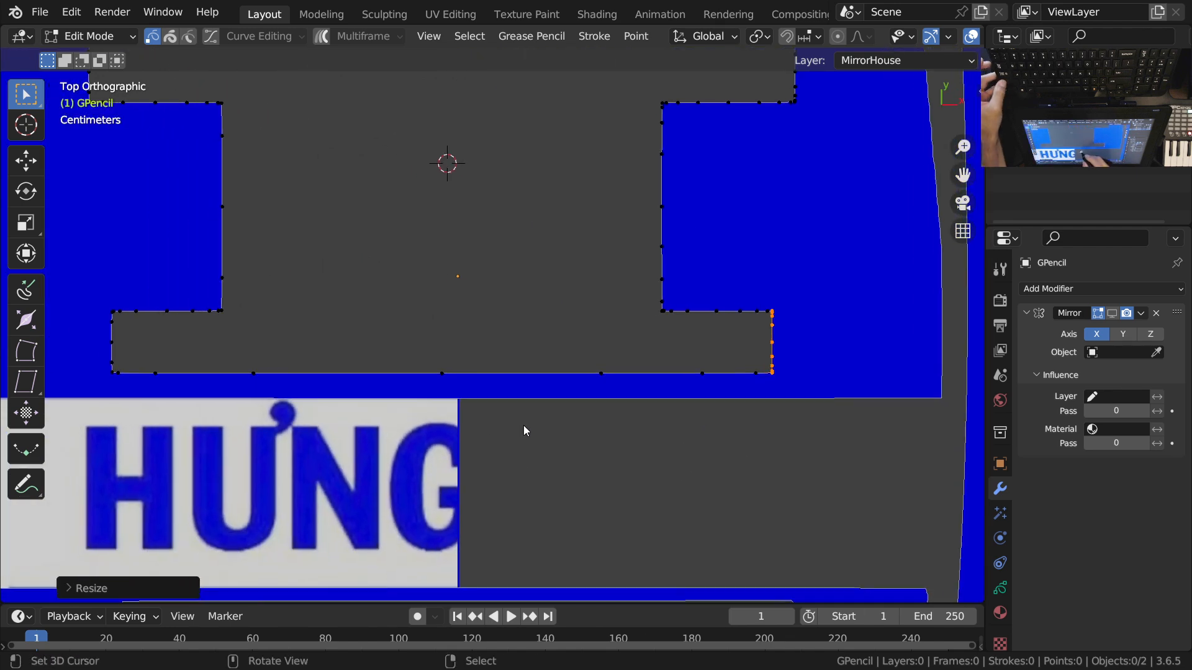
key(c)
drag(140, 396, 733, 381)
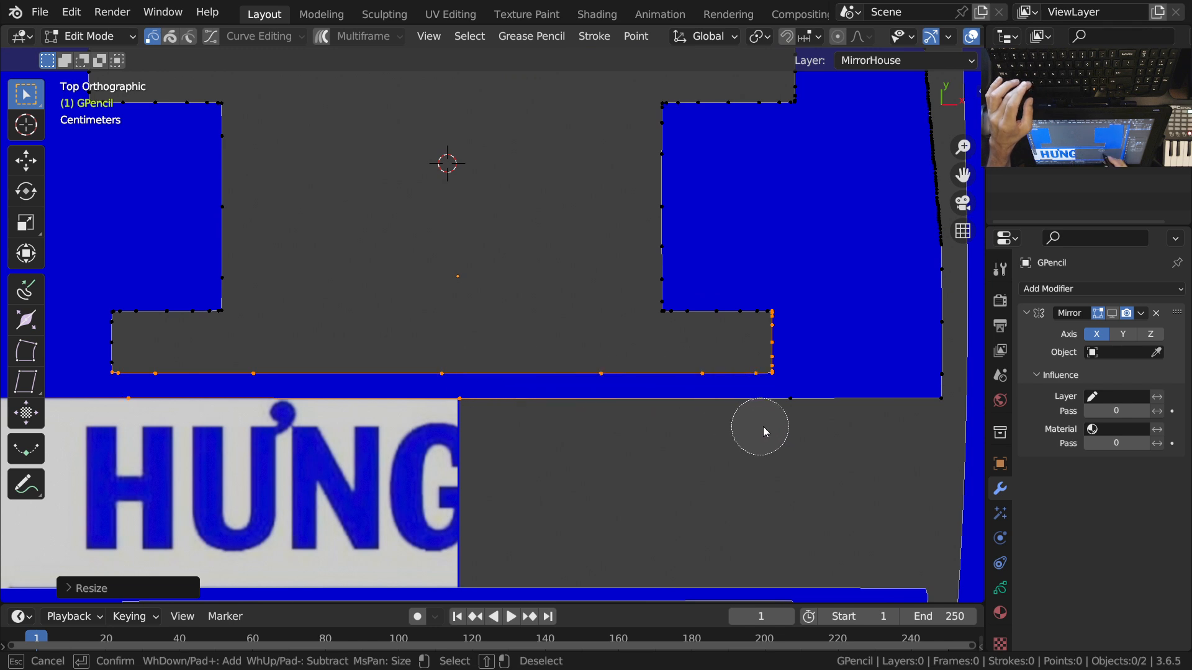
key(Escape)
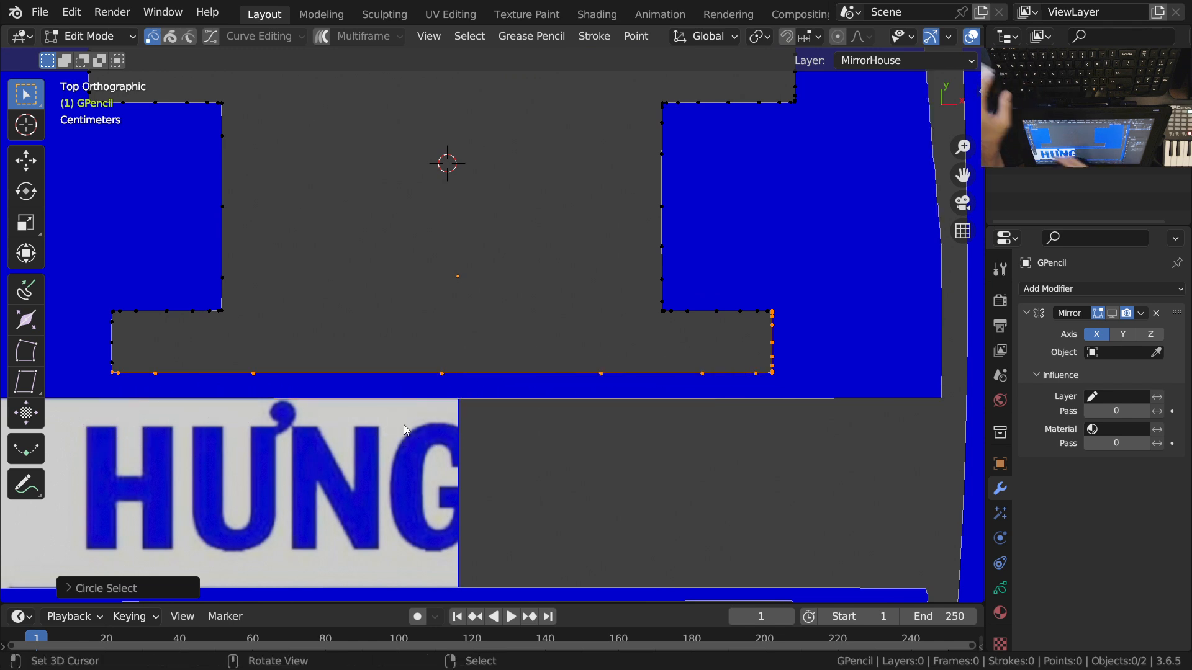
scroll(438, 394, down, 1)
mouse_move(684, 347)
shift+middle_down()
mouse_move(812, 266)
mouse_move(597, 422)
mouse_move(664, 453)
mouse_move(700, 399)
mouse_move(720, 280)
shift+middle_up()
key(c)
shift+drag(662, 312, 667, 345)
shift+click(674, 409)
key(Escape)
key(s)
key(y)
key(0)
key(Return)
Step: Circle-select the points of the house body's right wall, including both corners, and scale them to 0 along X
ctrl+middle_drag(552, 270, 549, 314)
shift+middle_drag(548, 313, 652, 452)
ctrl+middle_drag(568, 273, 549, 378)
shift+middle_drag(549, 378, 553, 454)
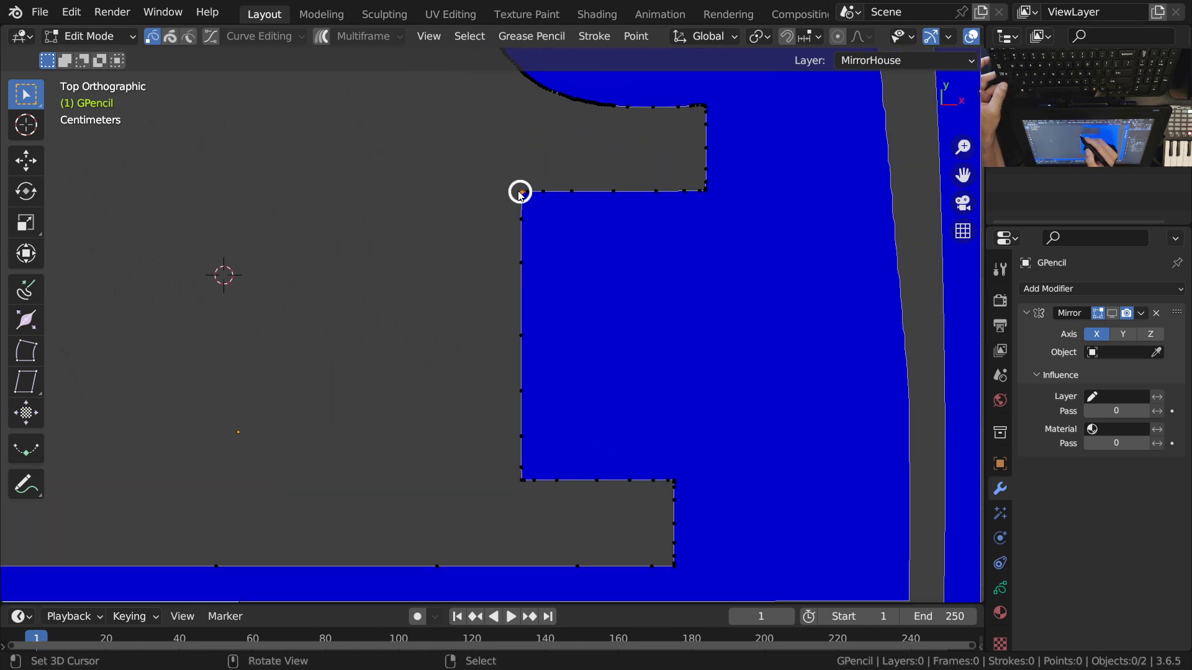
ctrl+middle_drag(523, 493, 524, 371)
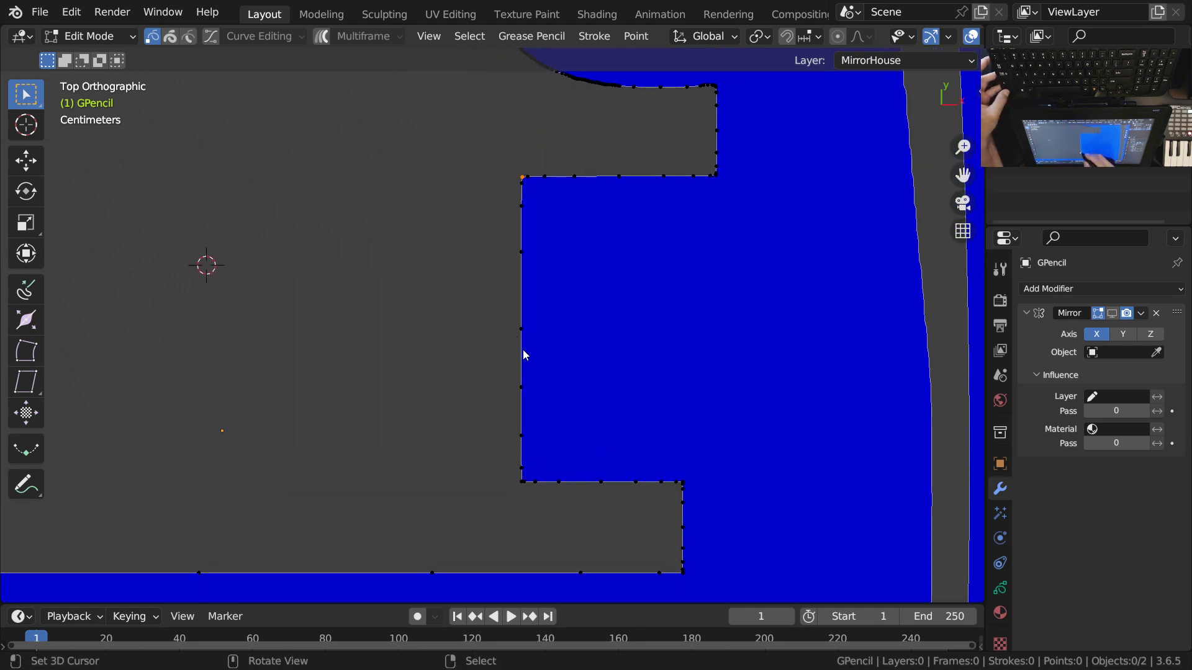
key(c)
drag(511, 216, 490, 473)
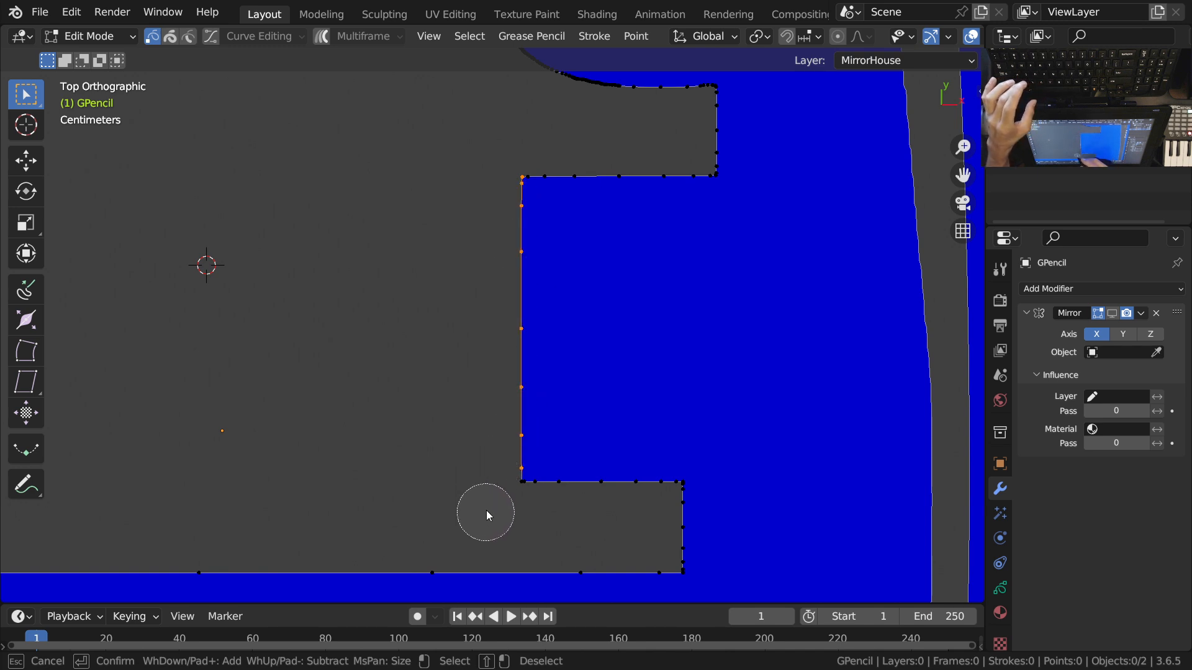
key(Escape)
ctrl+middle_drag(525, 512, 527, 456)
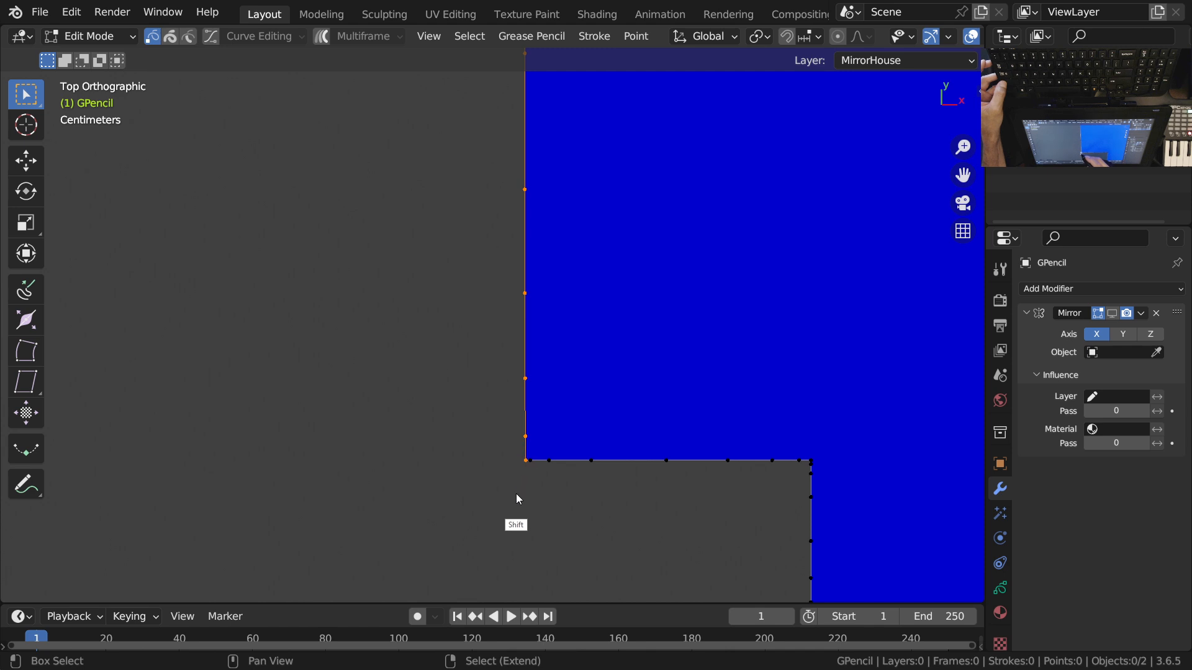
scroll(549, 490, down, 4)
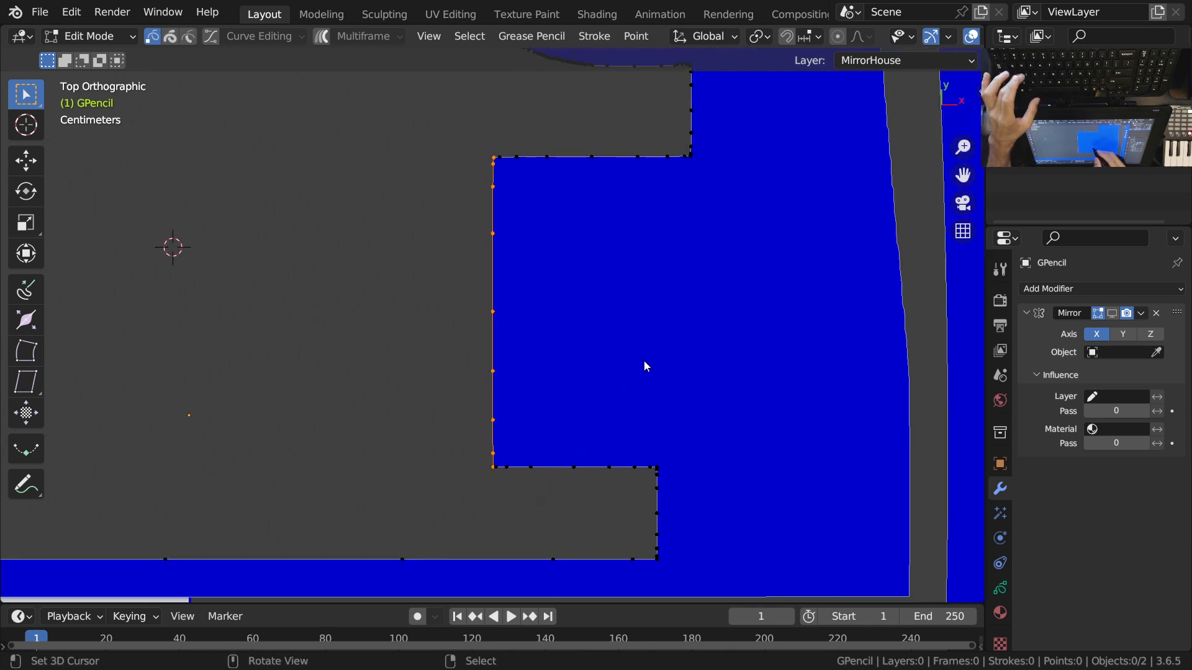
text(sx0)
key(Return)
Step: Circle-select the points under the lower roof's right eave, without the wall corner, and scale them to 0 along Y
shift+middle_drag(648, 367, 634, 511)
ctrl+middle_drag(577, 324, 552, 341)
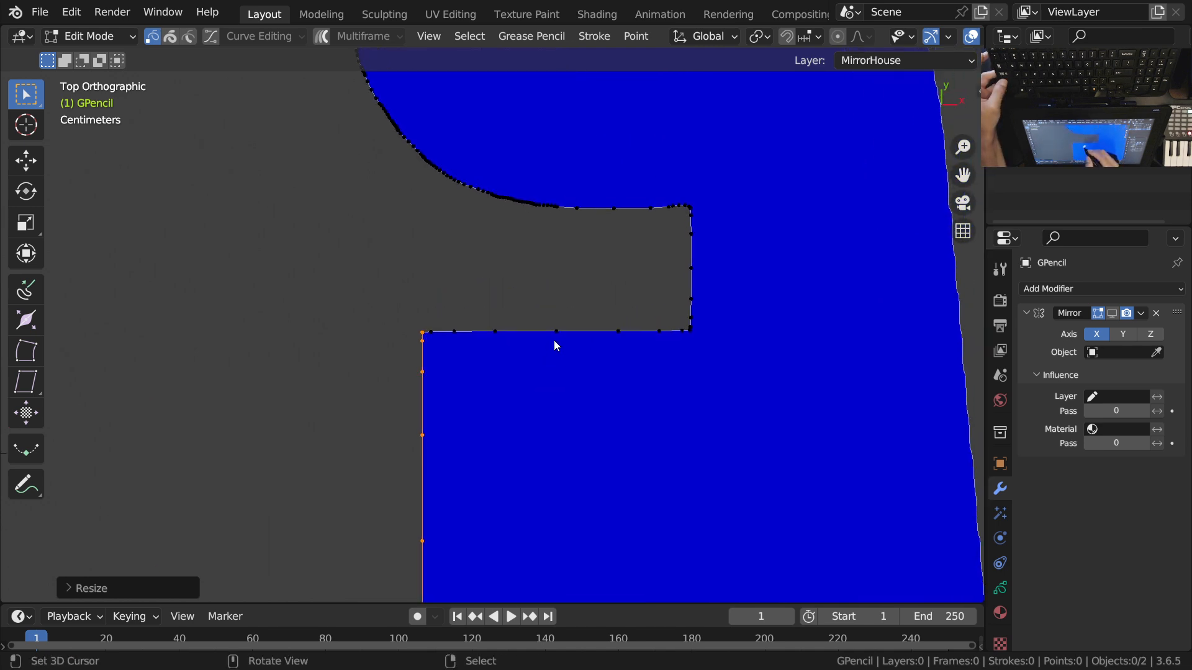
key(alt+a)
key(c)
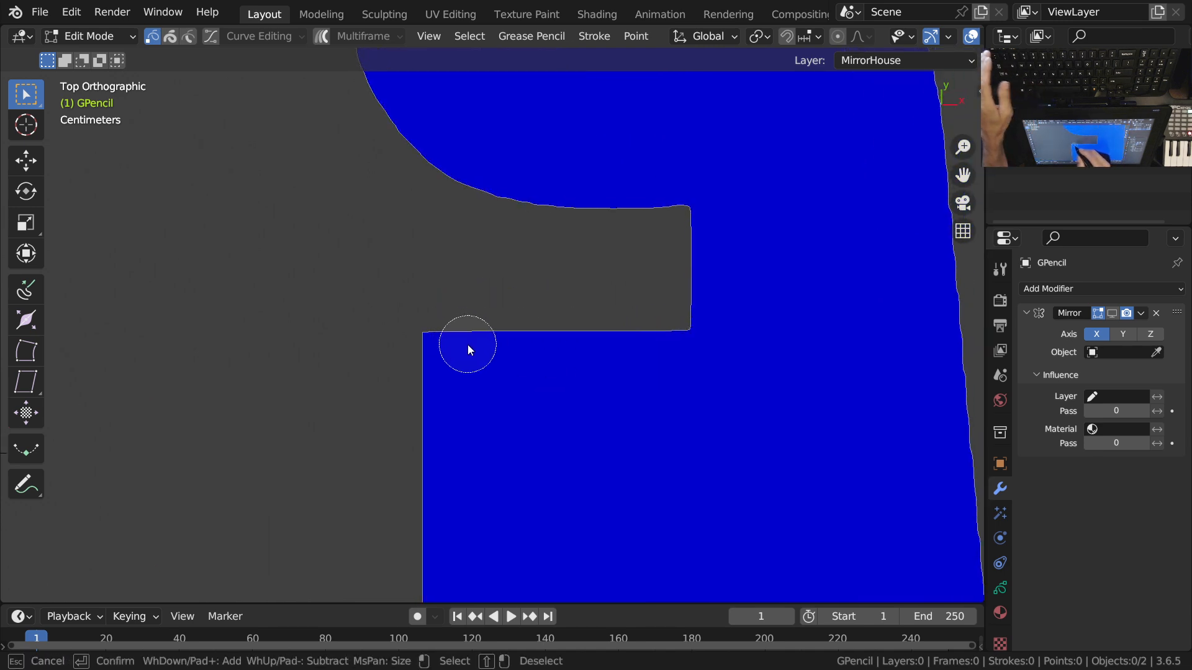
right_click(468, 344)
click(476, 341)
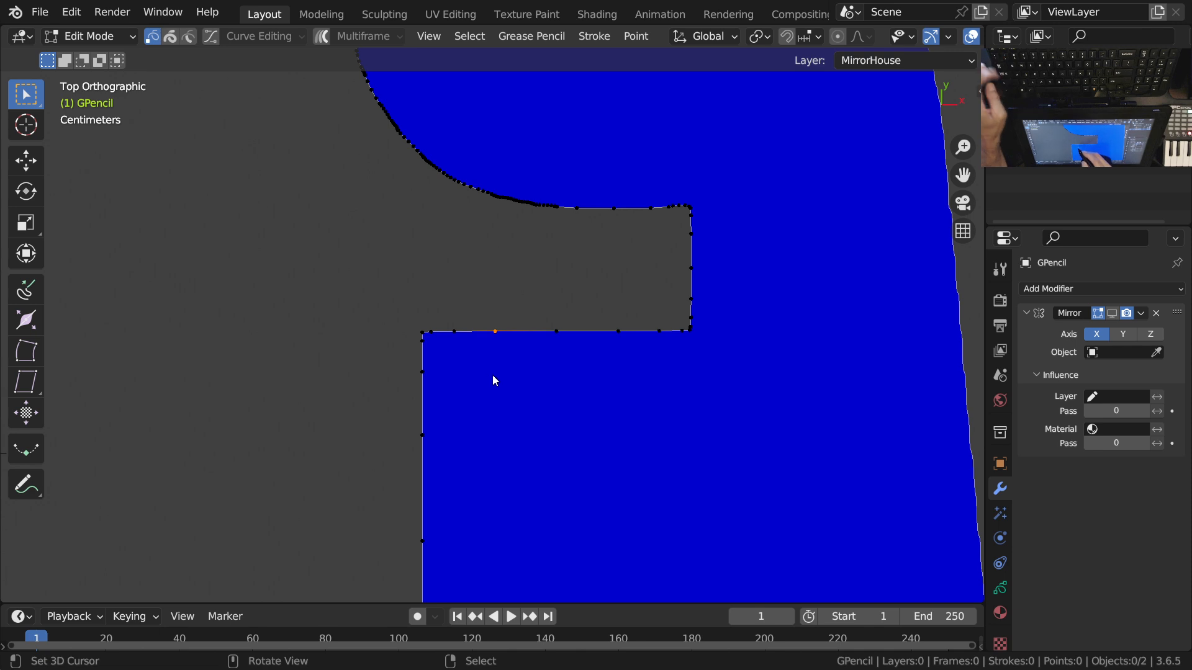
key(c)
drag(457, 330, 668, 348)
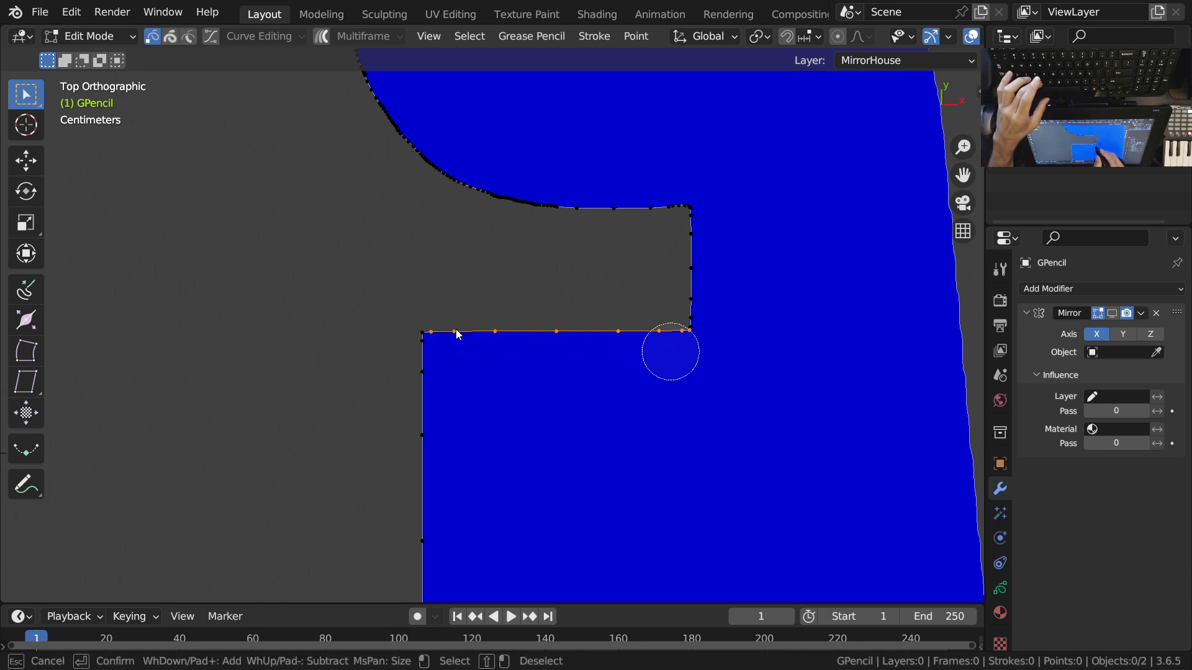
right_click(668, 348)
key(s)
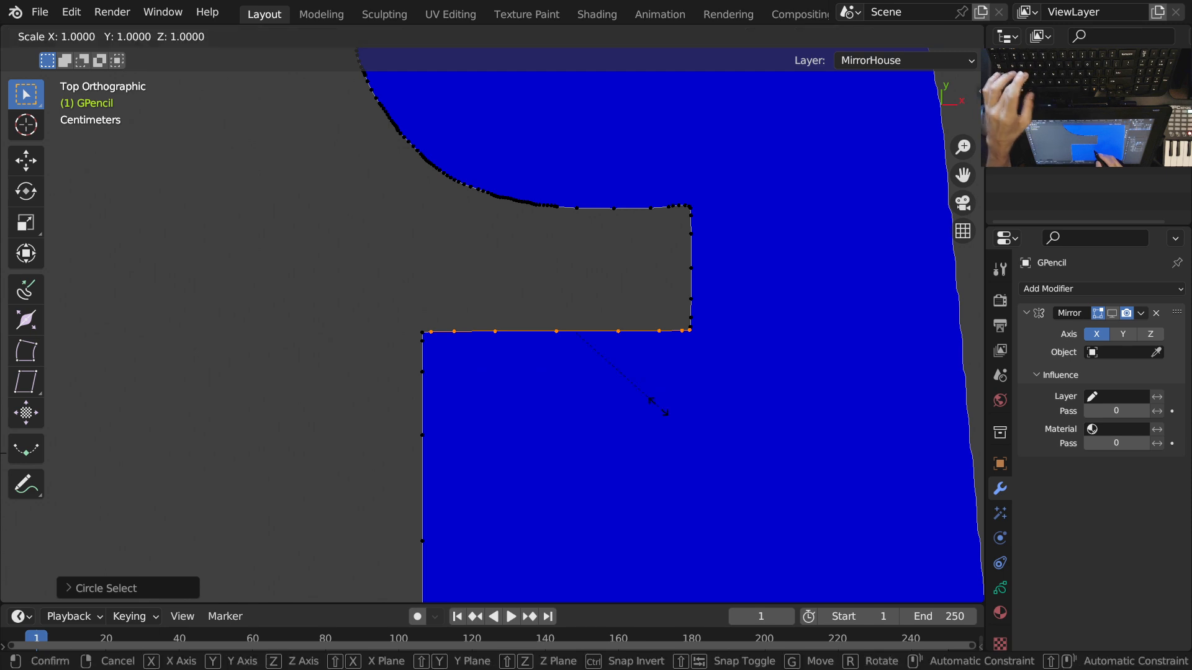
text(y0)
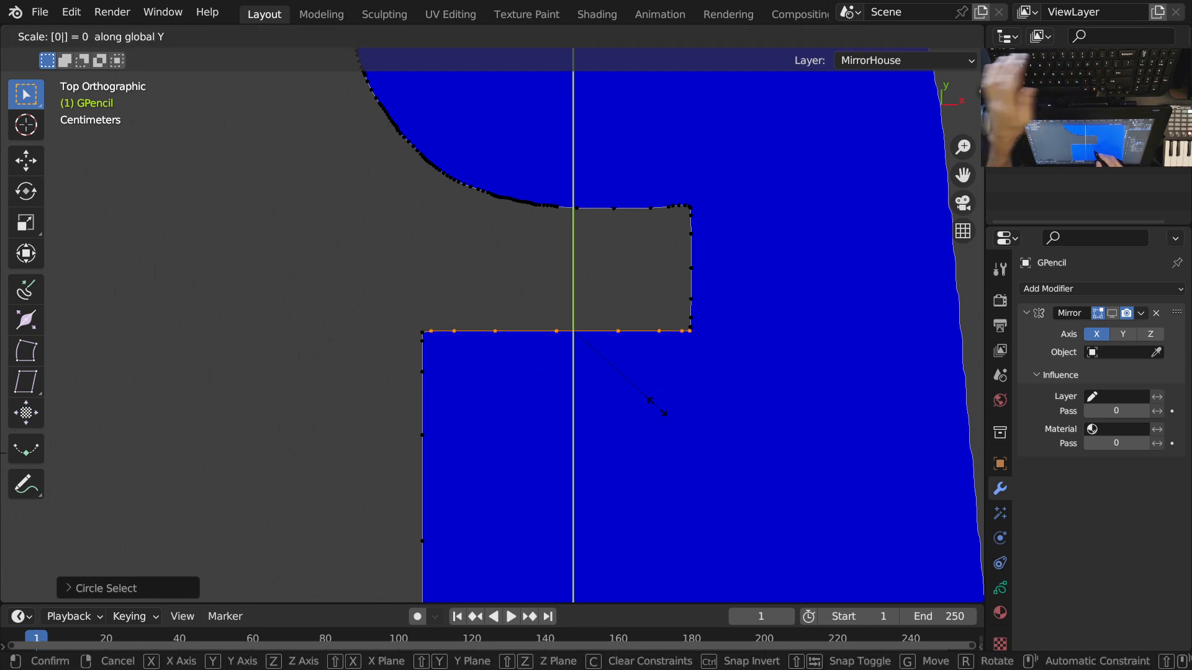
key(Return)
Step: Add the wall corner point to the eave's underside selection and scale all of it to 0 along Y
shift+click(425, 332)
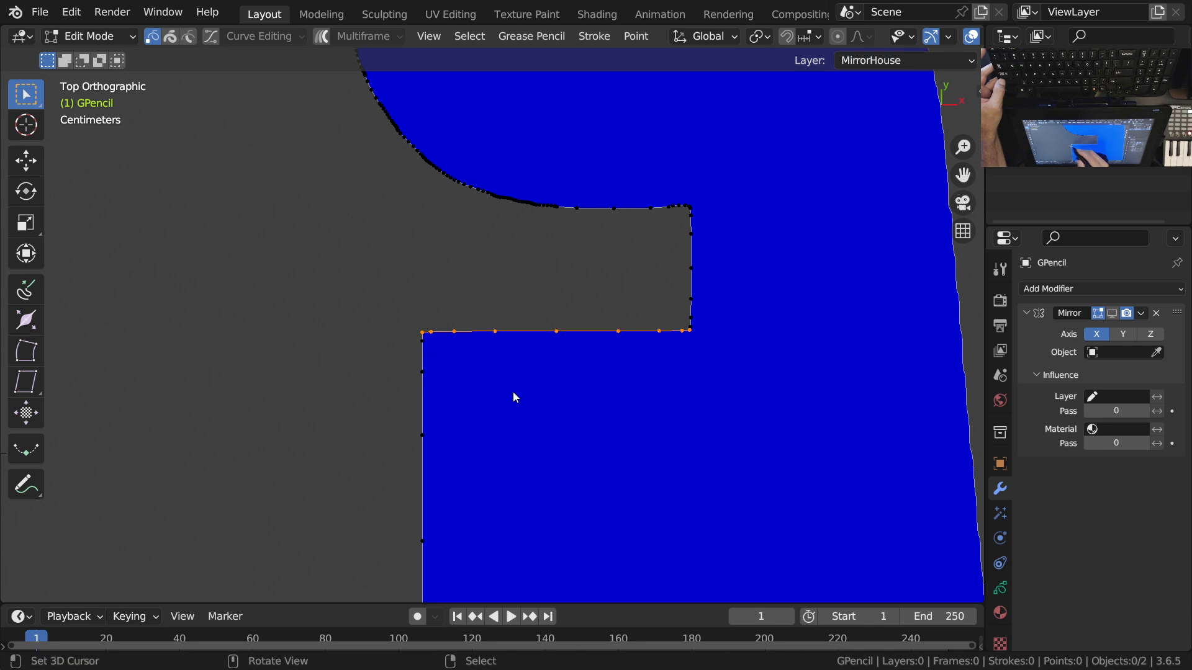
text(sy0)
key(Return)
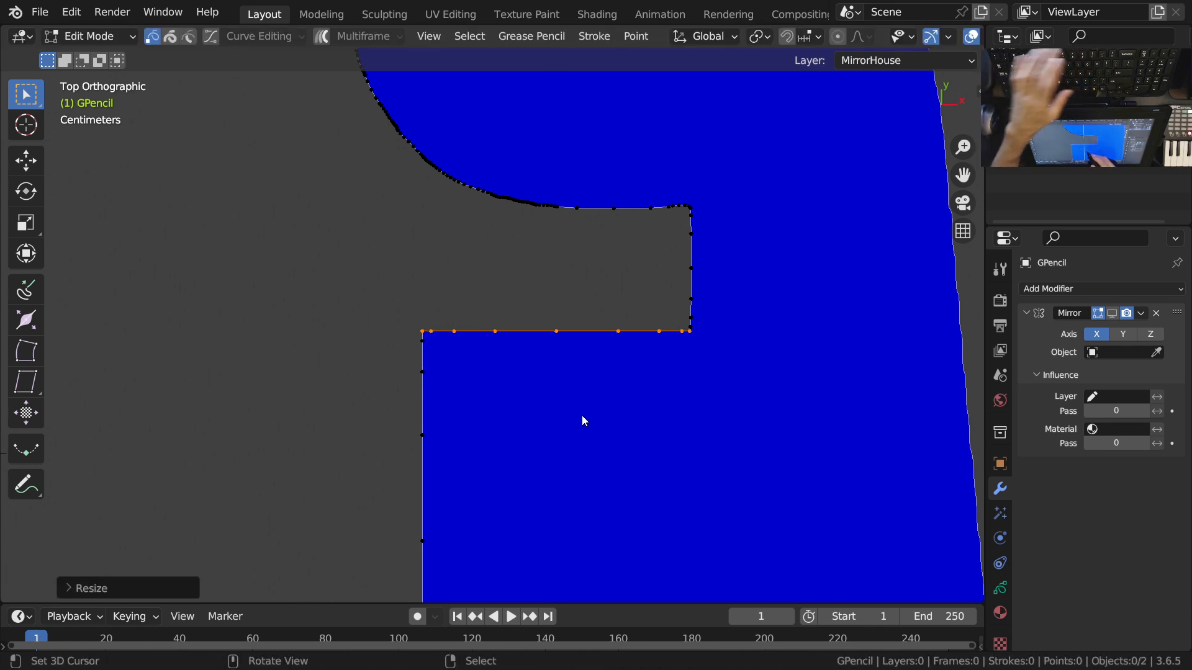
Step: Circle-select the points of the lower roof's right eave end, including both corners, and scale them to 0 along X
shift+middle_drag(725, 344, 592, 382)
scroll(569, 344, up, 4)
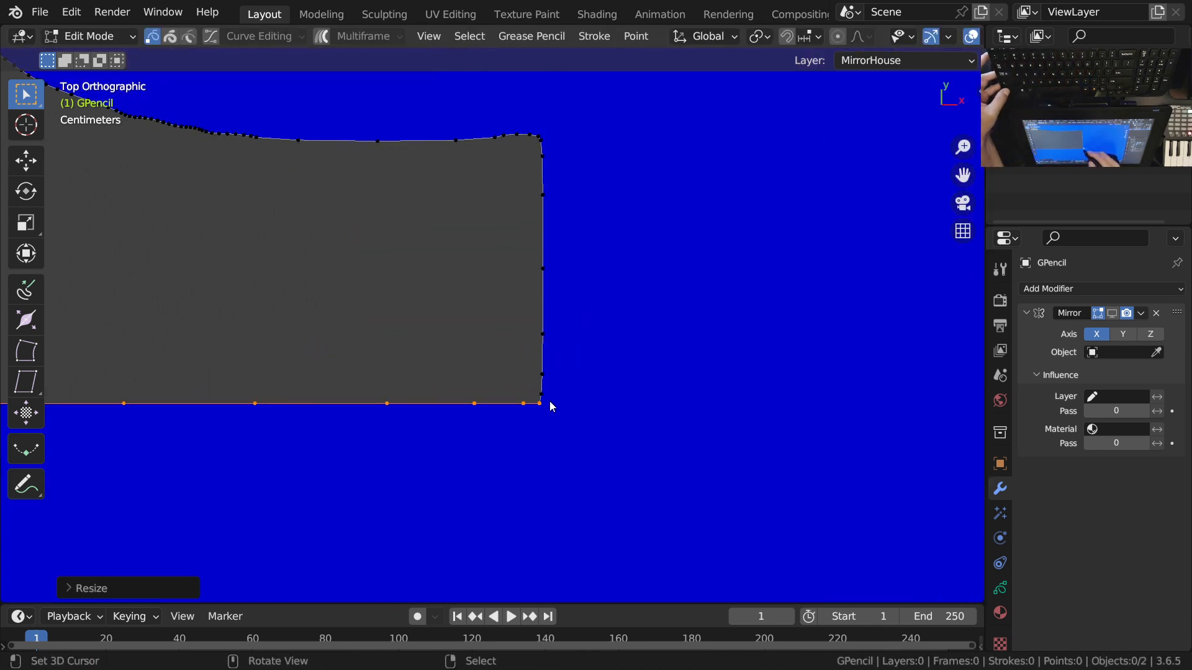
key(c)
drag(562, 375, 565, 159)
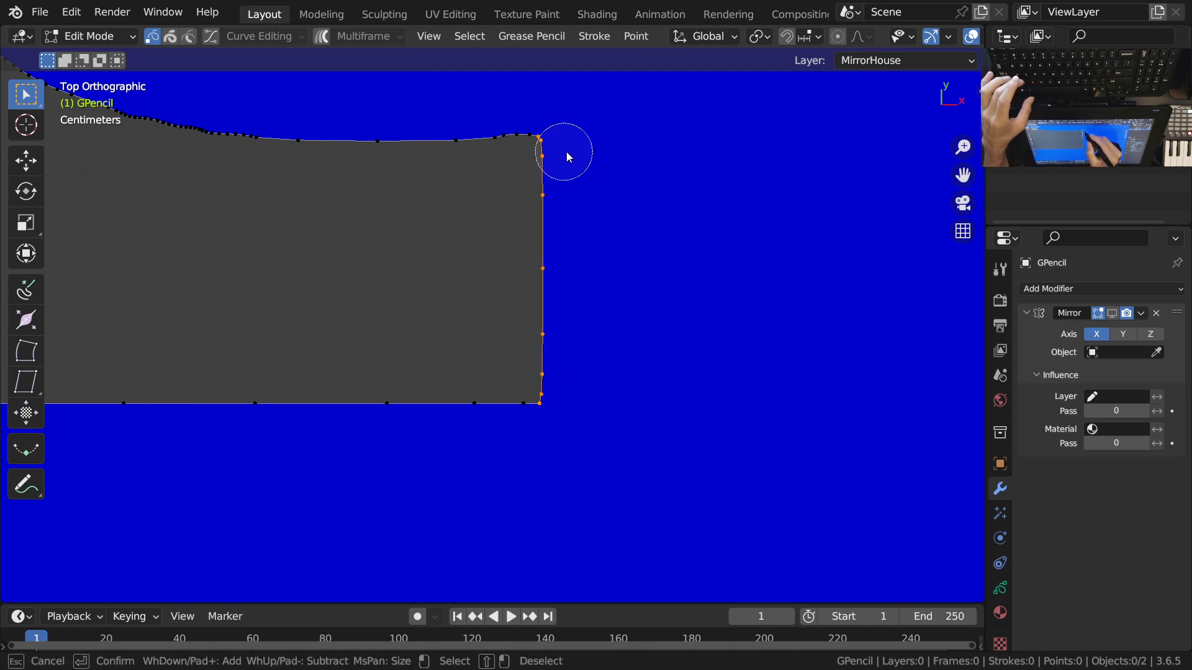
key(Escape)
key(s)
key(x)
key(0)
key(Return)
Step: Turn on snapping and set the snap target to Vertex
ctrl+middle_drag(584, 239, 583, 370)
shift+middle_drag(594, 427, 568, 267)
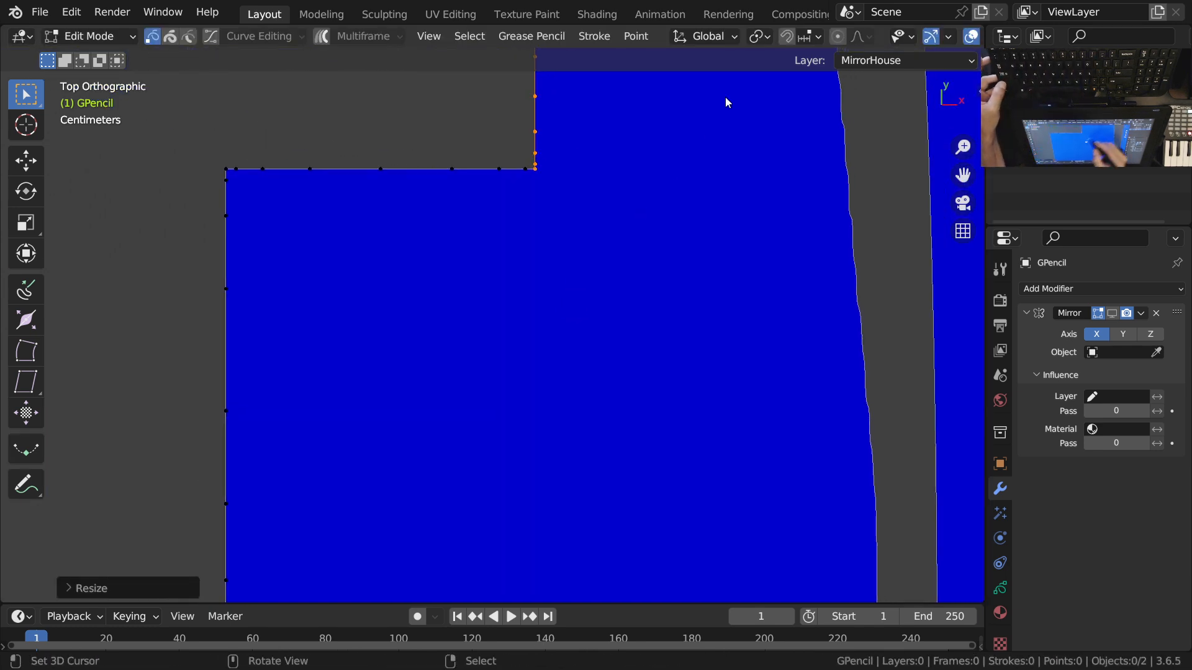
click(787, 36)
click(810, 36)
click(807, 110)
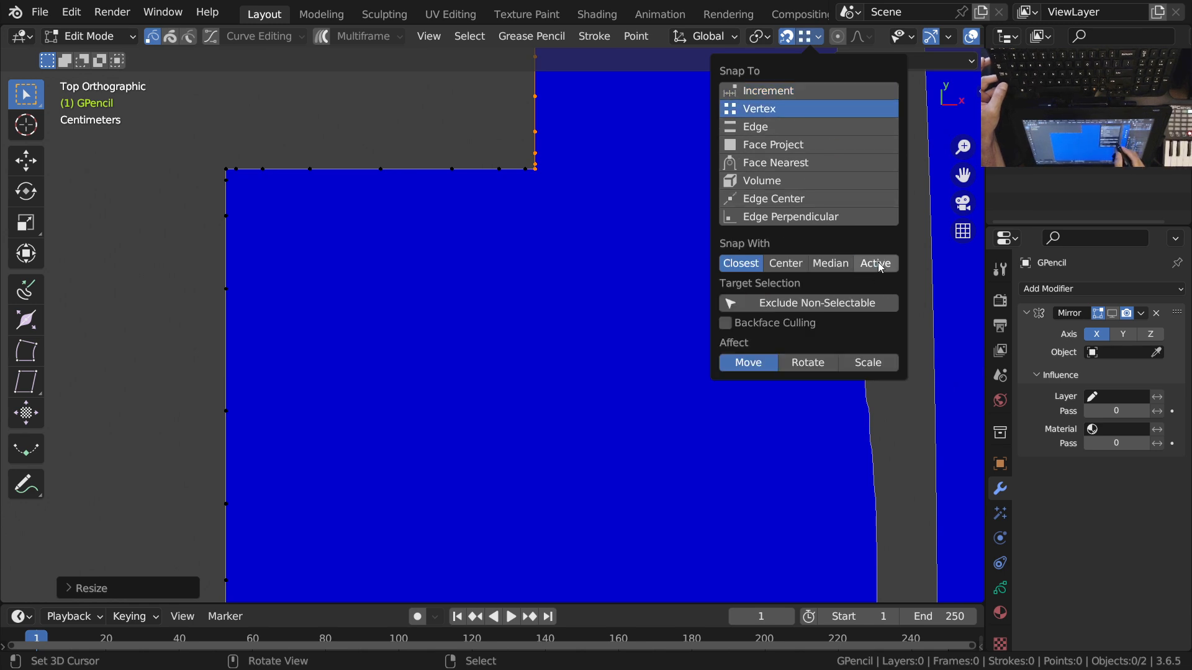
Step: Move the inner corner point under the upper roof's right eave slightly up along Y, level with the underside
shift+middle_drag(609, 451, 564, 471)
shift+middle_drag(579, 377, 606, 456)
shift+middle_drag(609, 333, 628, 494)
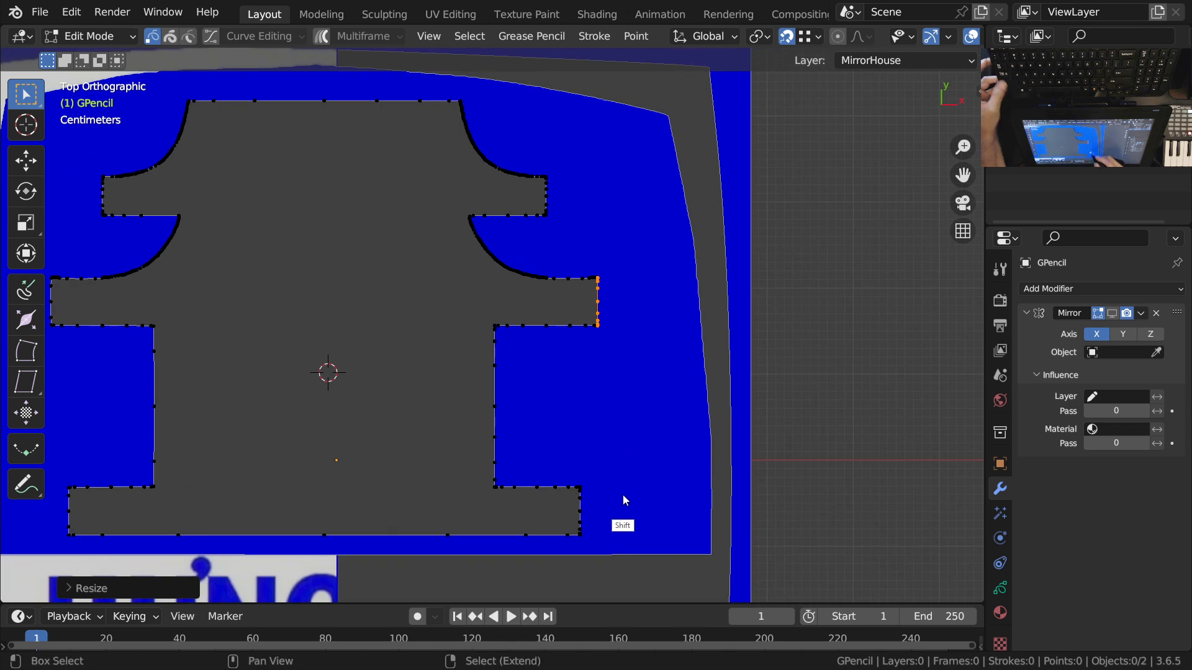
shift+middle_drag(580, 556, 610, 531)
mouse_move(655, 245)
shift+middle_down()
mouse_move(653, 230)
mouse_move(609, 253)
mouse_move(607, 405)
mouse_move(580, 329)
mouse_move(640, 468)
shift+middle_up()
mouse_move(256, 311)
shift+middle_down()
mouse_move(442, 467)
mouse_move(393, 434)
shift+middle_up()
click(373, 412)
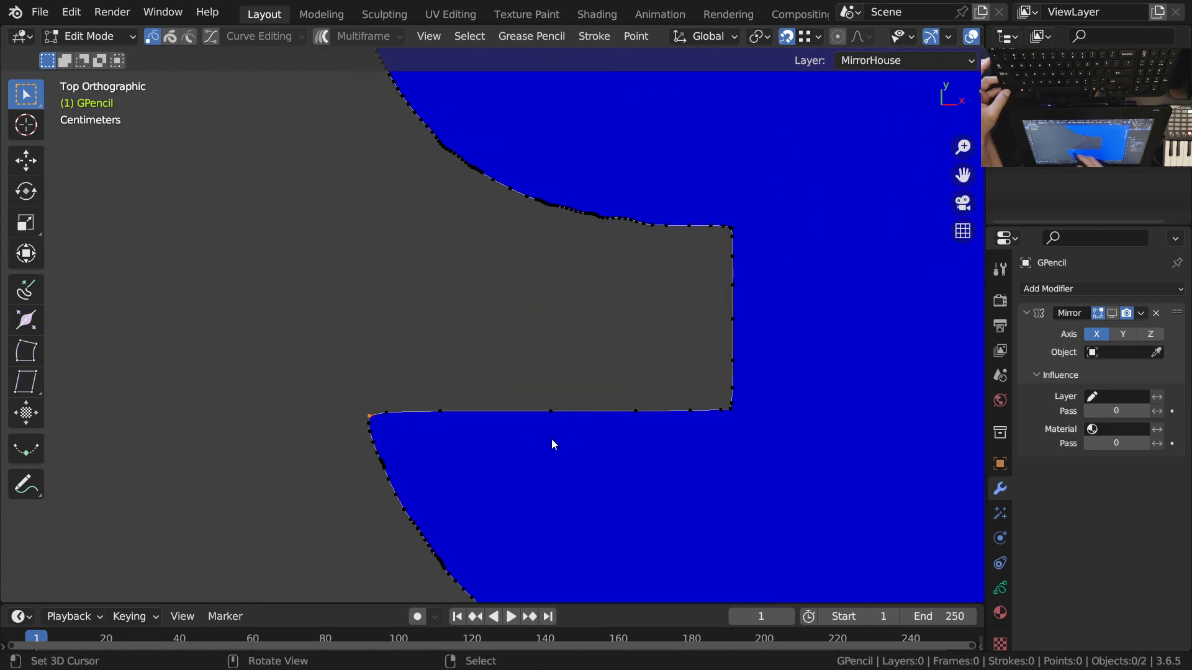
ctrl+middle_drag(585, 460, 313, 422)
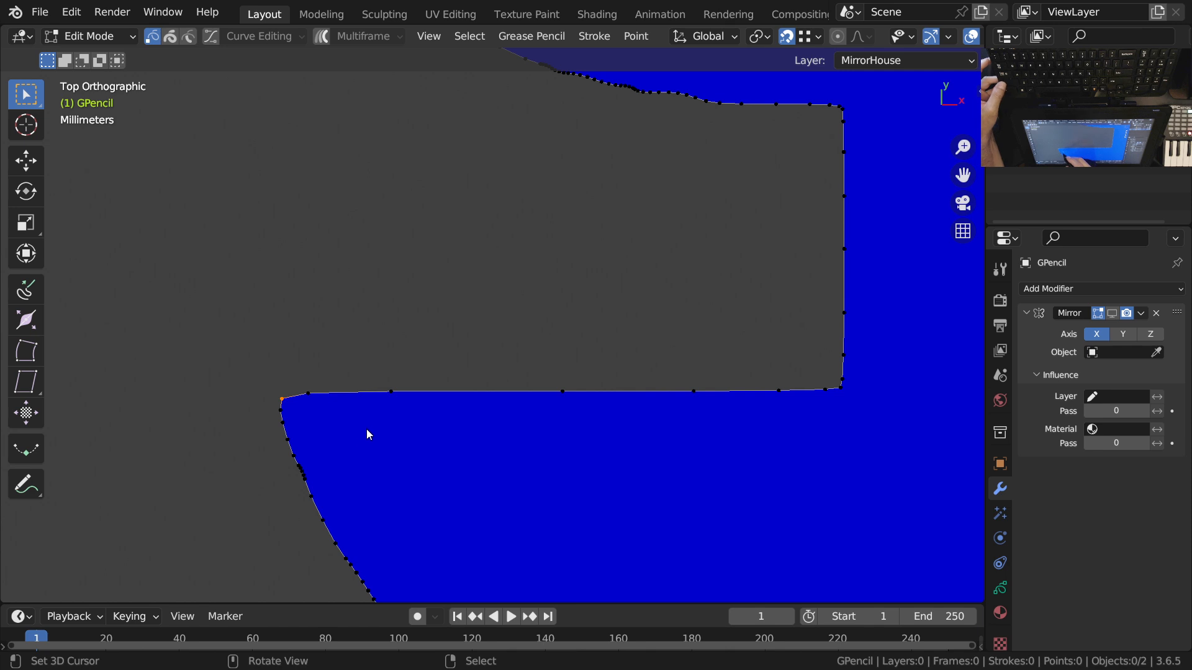
key(g)
key(y)
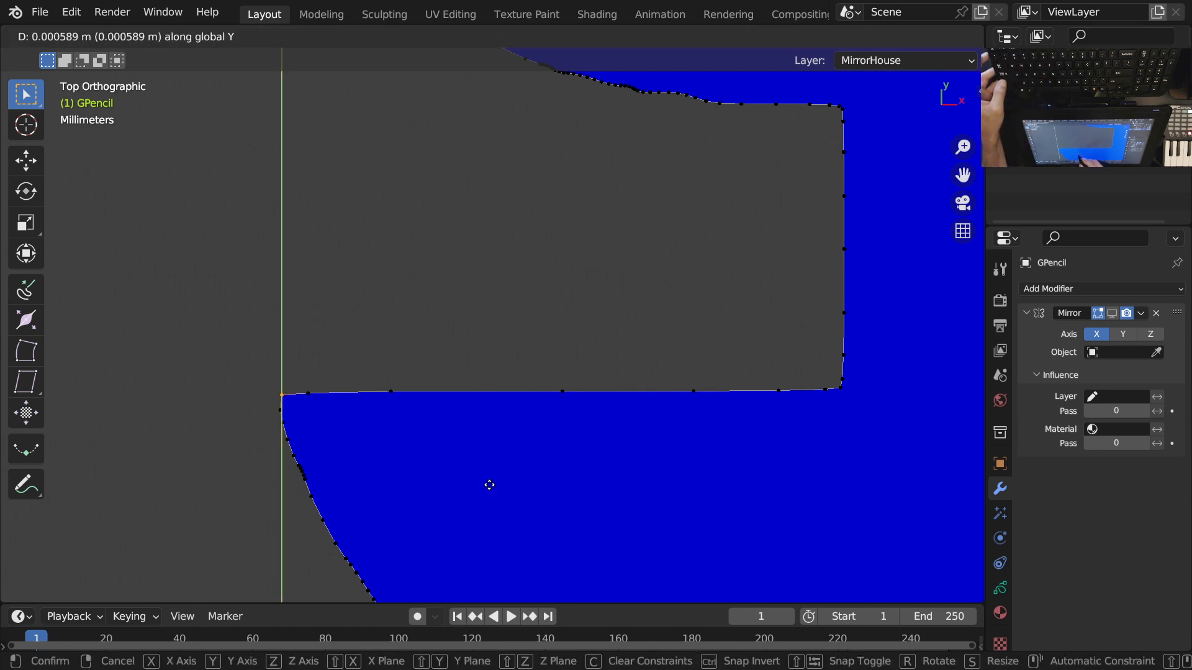
click(495, 472)
Step: Circle-select the remaining points under the upper roof's right eave and scale the whole underside to 0 along Y
key(c)
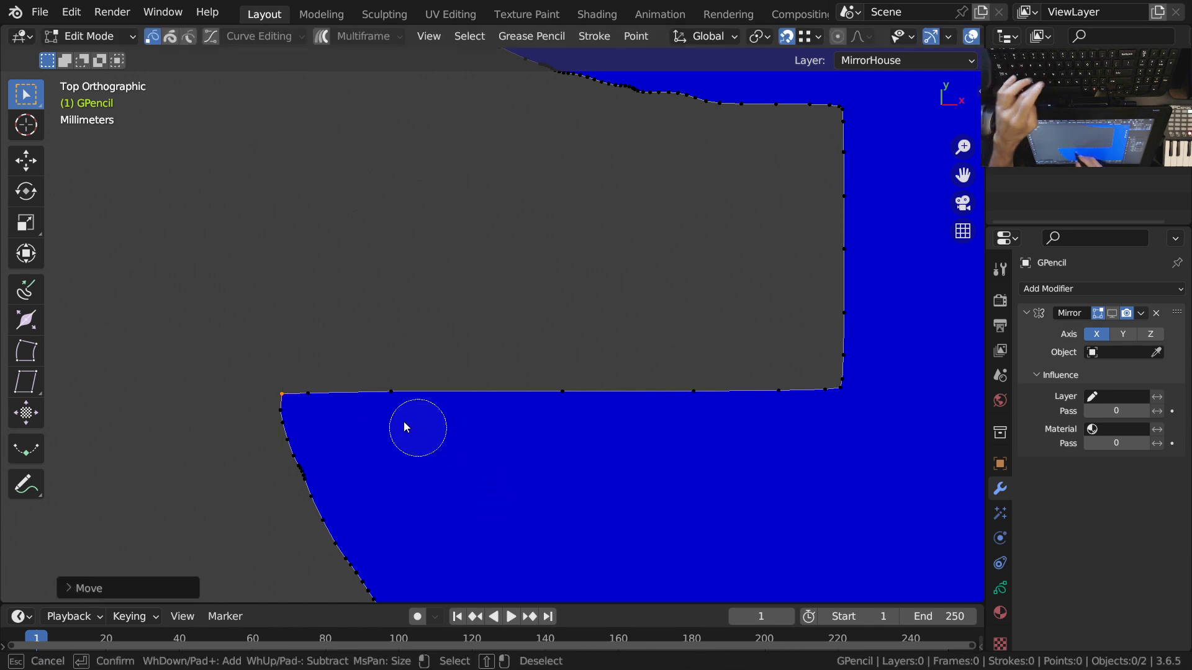
mouse_move(314, 391)
mouse_down()
mouse_move(749, 397)
mouse_move(820, 412)
mouse_up()
key(Escape)
key(s)
key(y)
key(0)
key(Return)
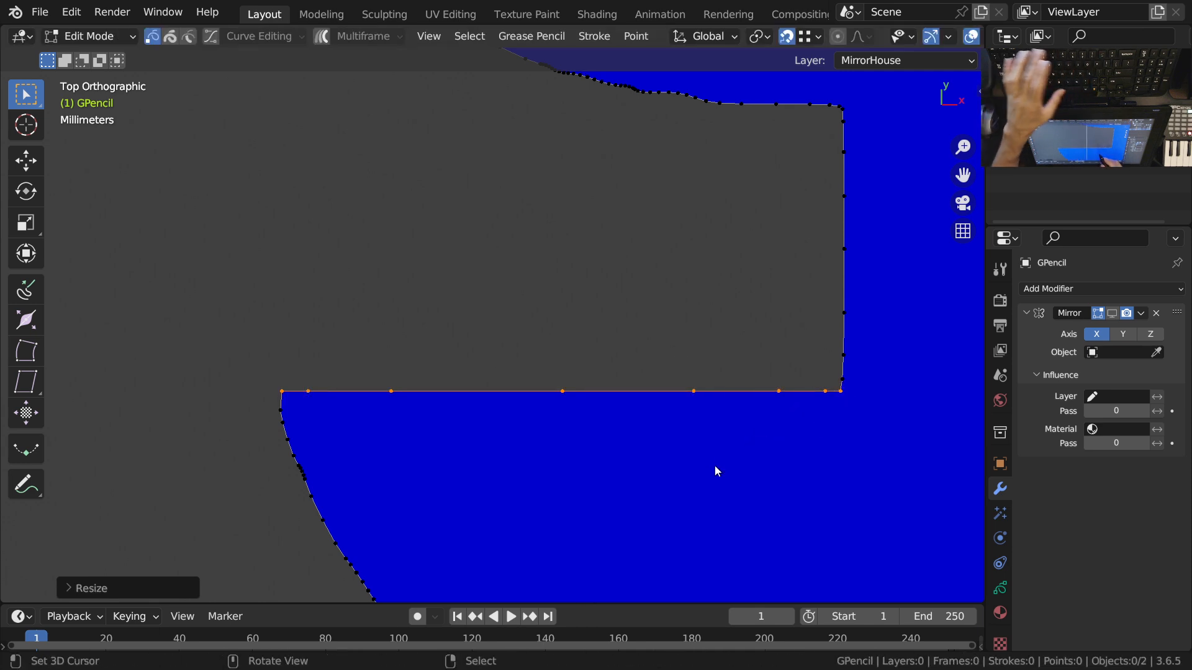
Step: Circle-select the points of the upper roof's right eave end, including both corners, and scale them to 0 along X
shift+middle_drag(810, 336, 619, 428)
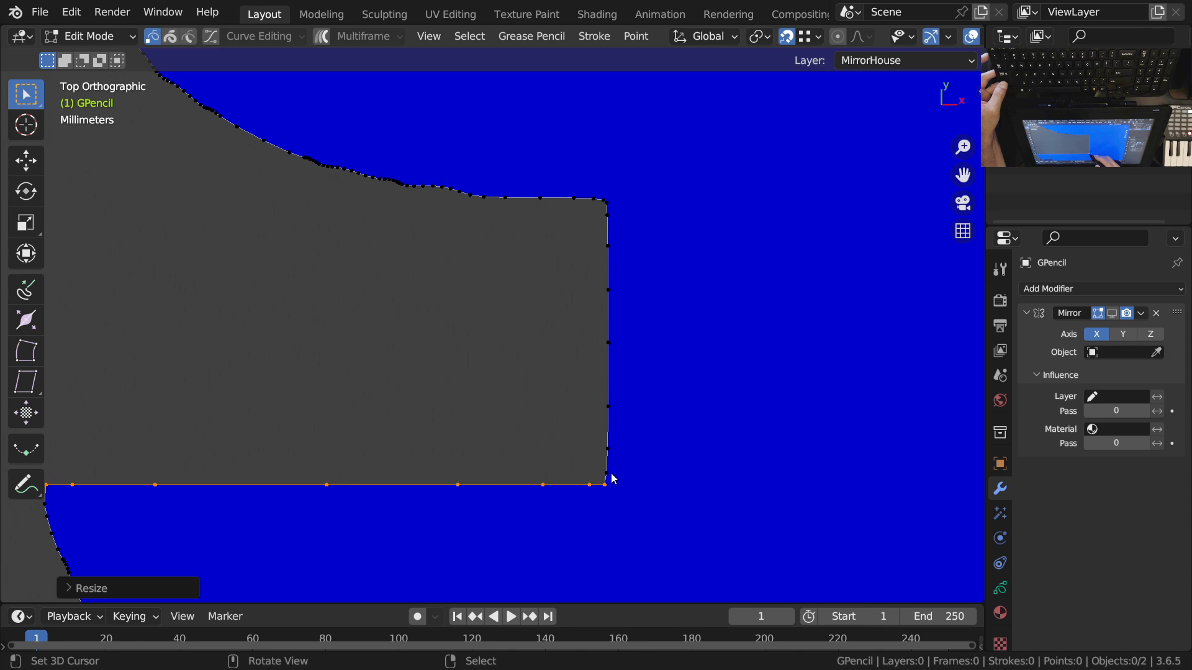
key(c)
drag(623, 453, 630, 207)
key(Escape)
ctrl+middle_drag(644, 427, 647, 415)
shift+middle_drag(654, 371, 569, 341)
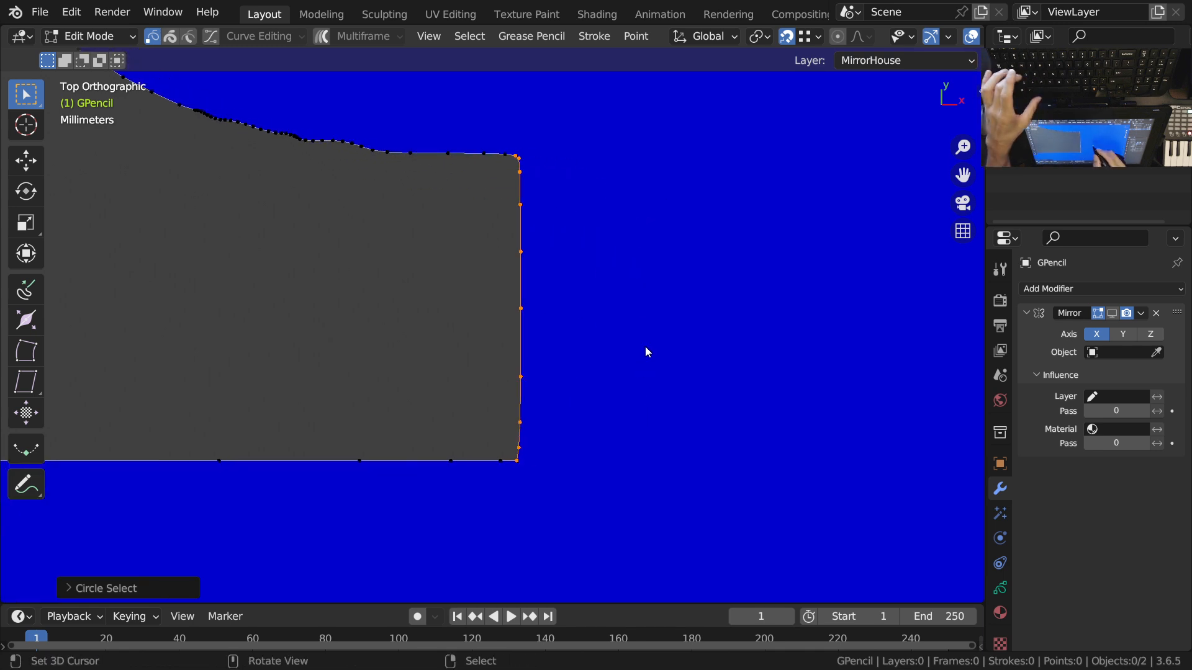
key(s)
key(x)
key(0)
key(Return)
Step: Select the point beside the upper eave's top corner and circle-select along the right roof curve up towards the ridge
ctrl+middle_drag(562, 345, 645, 407)
ctrl+middle_drag(611, 335, 641, 400)
shift+middle_drag(658, 301, 696, 538)
ctrl+middle_drag(676, 404, 632, 332)
ctrl+middle_drag(714, 452, 677, 373)
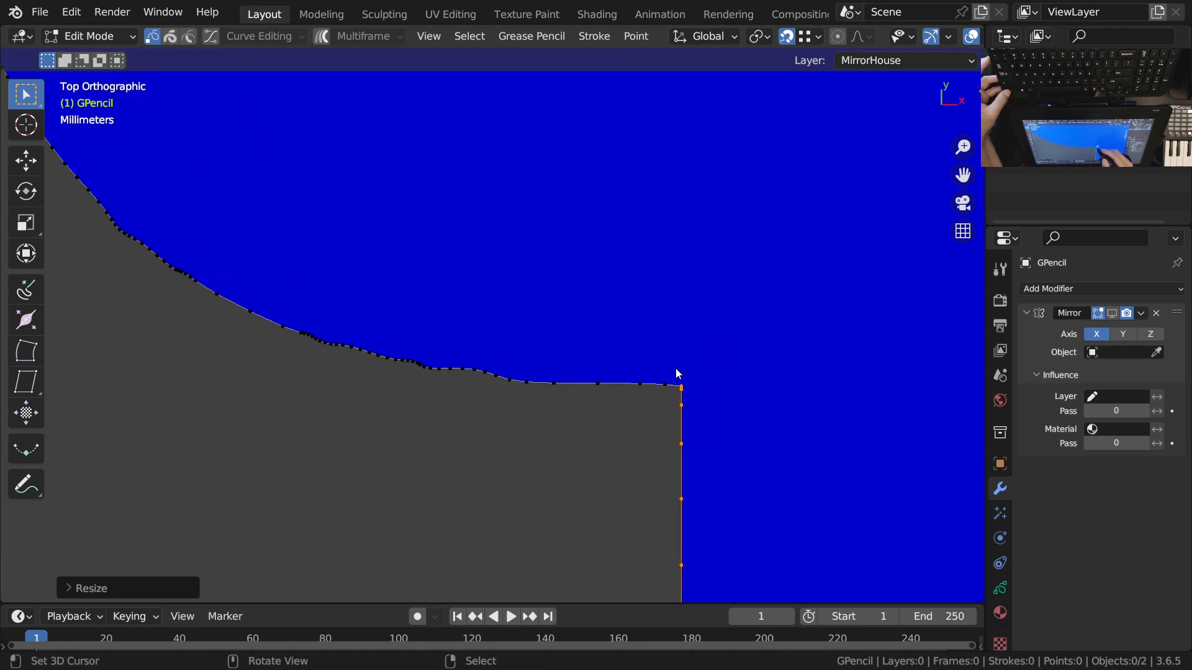
right_click(669, 381)
ctrl+middle_drag(631, 272, 620, 338)
shift+middle_drag(626, 351, 641, 478)
ctrl+middle_drag(605, 383, 598, 407)
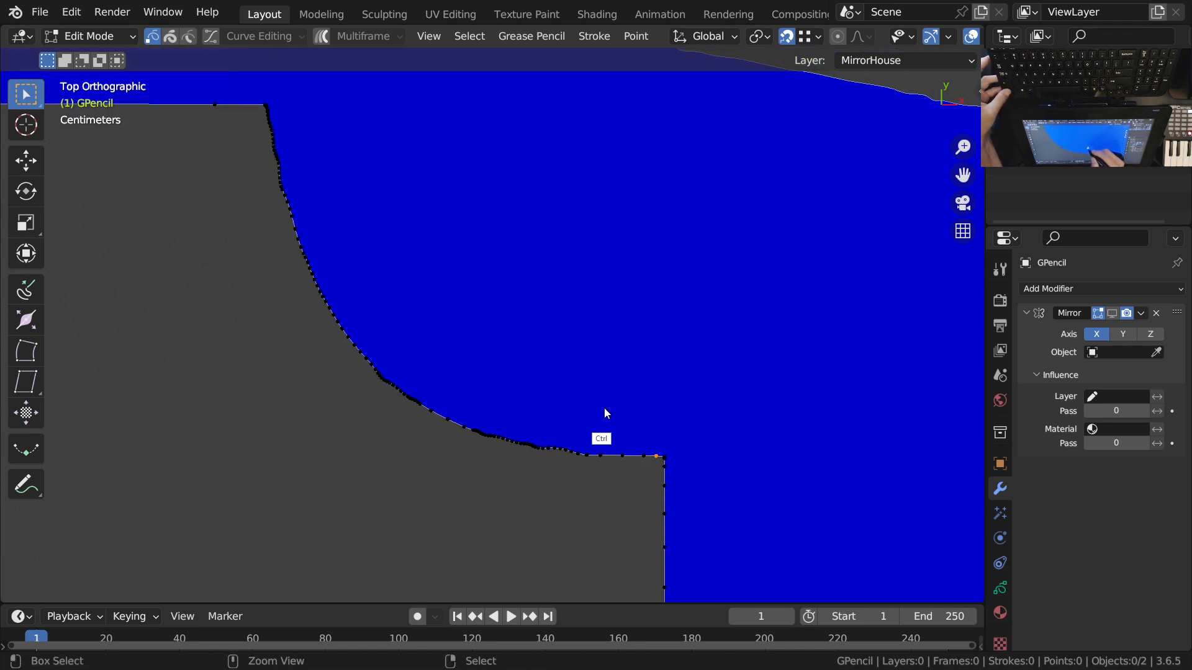
key(c)
mouse_move(632, 446)
mouse_down()
mouse_move(567, 447)
mouse_move(335, 330)
mouse_move(283, 149)
mouse_up()
key(Escape)
Step: Add the curve points just below the ridge's right corner to the selection, without the corner point itself
shift+middle_drag(283, 149, 474, 263)
key(c)
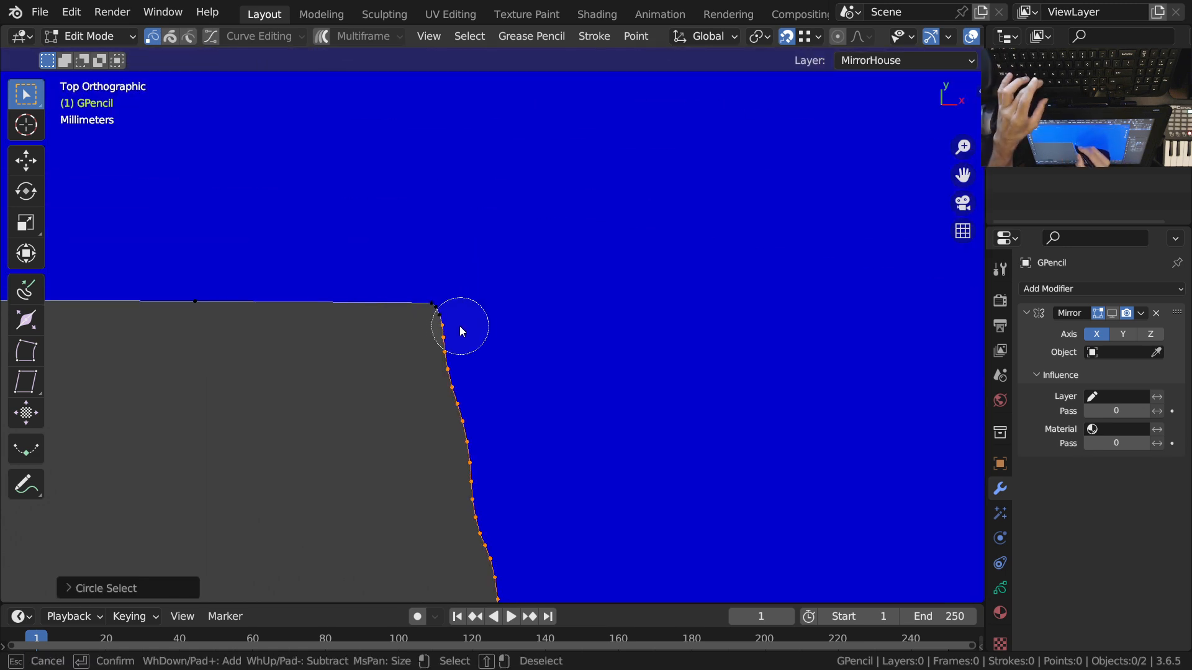
click(455, 342)
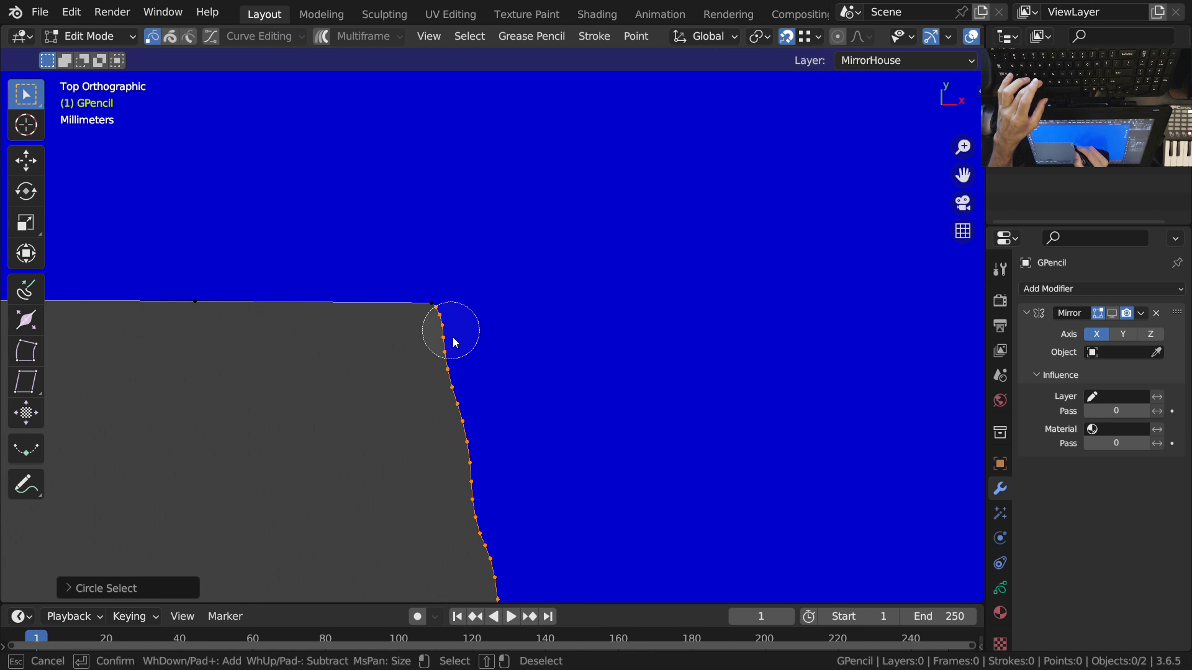
key(Escape)
Step: Switch to Sculpt Mode and smooth the upper roof's selected right curve with the Smooth brush
ctrl+middle_drag(464, 329, 480, 353)
key(ctrl+Tab)
click(493, 453)
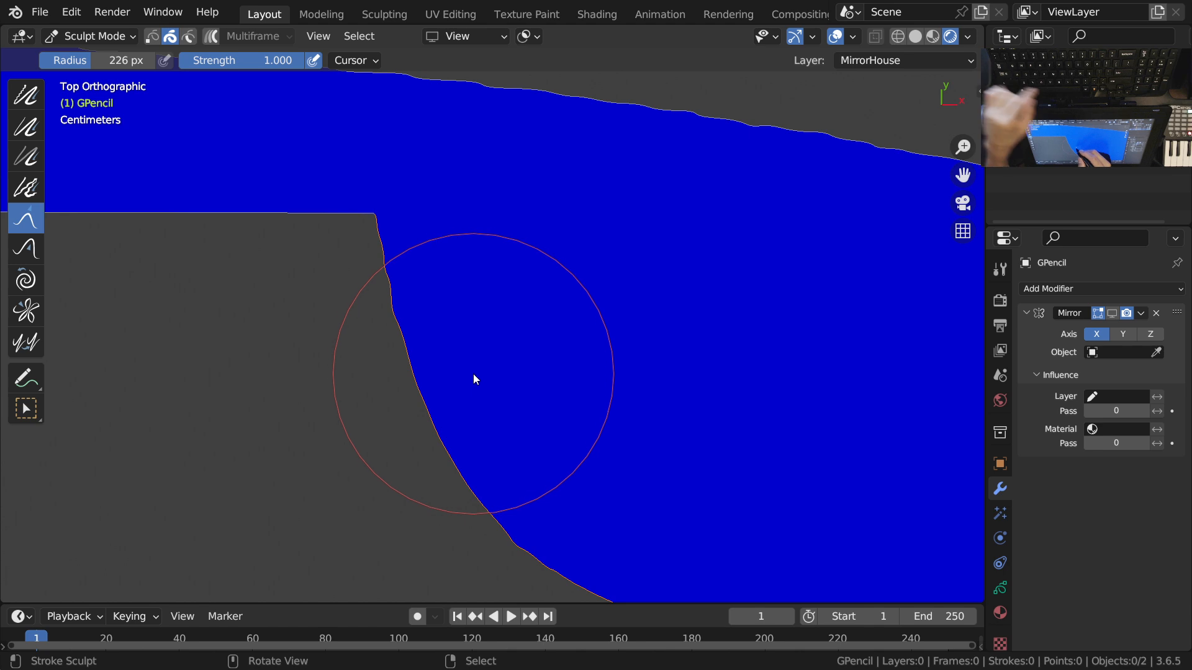
key(shift+space)
click(438, 300)
mouse_move(433, 315)
mouse_down()
mouse_move(415, 321)
mouse_move(422, 305)
mouse_up()
drag(452, 383, 492, 464)
mouse_move(527, 407)
ctrl+middle_down()
mouse_move(548, 426)
mouse_move(465, 273)
ctrl+middle_up()
mouse_move(404, 267)
mouse_down()
mouse_move(402, 306)
mouse_move(473, 370)
mouse_up()
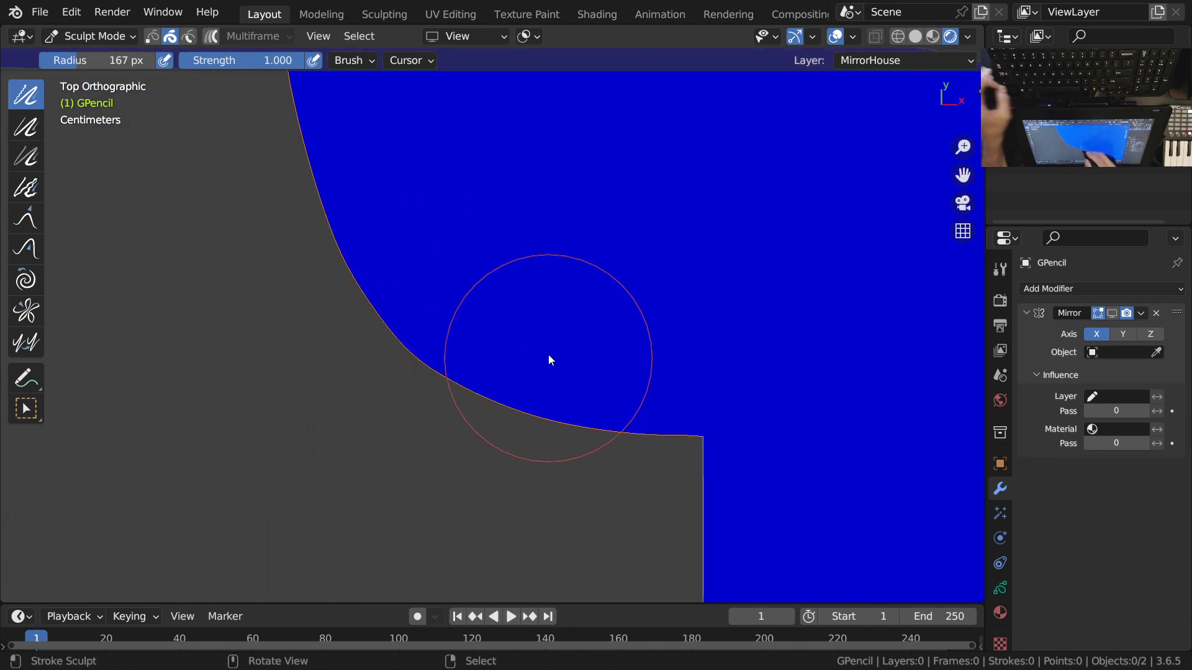
Step: Enable the point selection mask and smooth the curve's lower part near the upper eave
click(152, 36)
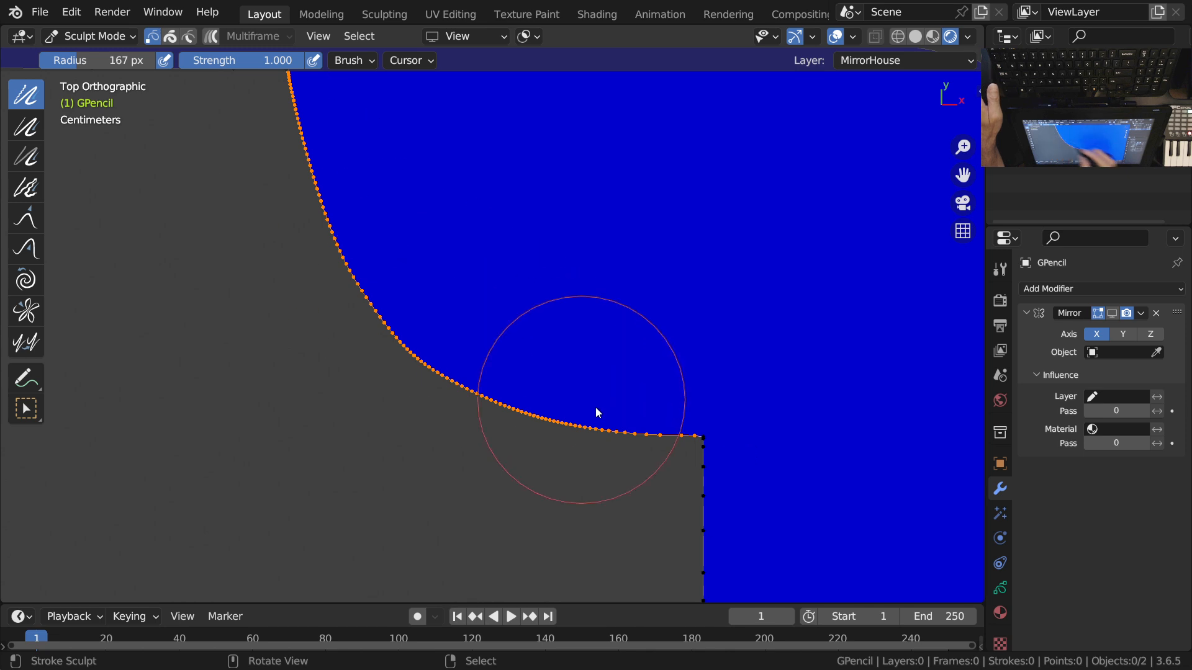
mouse_move(590, 427)
mouse_down()
mouse_move(589, 385)
mouse_move(319, 266)
mouse_move(439, 399)
mouse_move(520, 415)
mouse_move(539, 405)
mouse_up()
ctrl+middle_drag(620, 329, 695, 452)
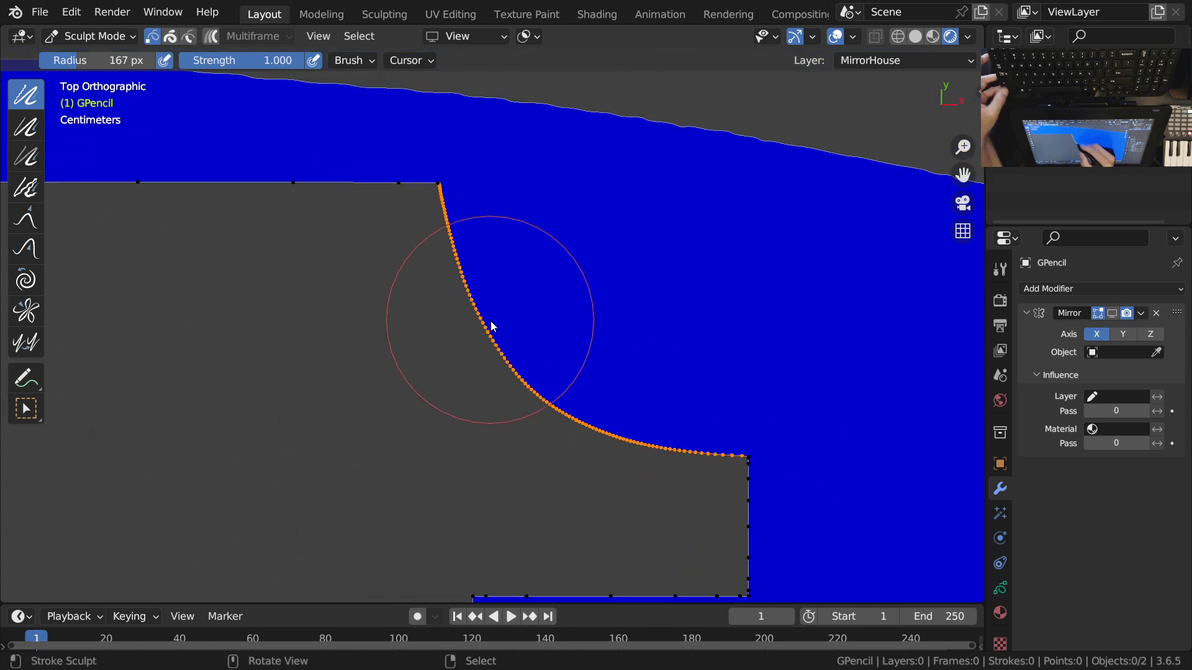
Step: Reshape the upper roof's right curve into an even arc with the Grab brush
ctrl+middle_drag(491, 321, 494, 307)
key(shift+space)
click(463, 433)
mouse_move(485, 416)
mouse_down()
mouse_move(492, 452)
mouse_move(563, 476)
mouse_move(553, 468)
mouse_up()
mouse_move(451, 383)
mouse_down()
mouse_move(418, 366)
mouse_move(392, 301)
mouse_move(397, 310)
mouse_up()
mouse_move(424, 435)
mouse_down()
mouse_move(514, 479)
mouse_move(460, 441)
mouse_move(420, 385)
mouse_move(455, 444)
mouse_move(465, 452)
mouse_move(405, 374)
mouse_up()
shift+middle_drag(615, 498, 450, 376)
ctrl+middle_drag(506, 383, 548, 326)
drag(562, 361, 593, 365)
click(774, 337)
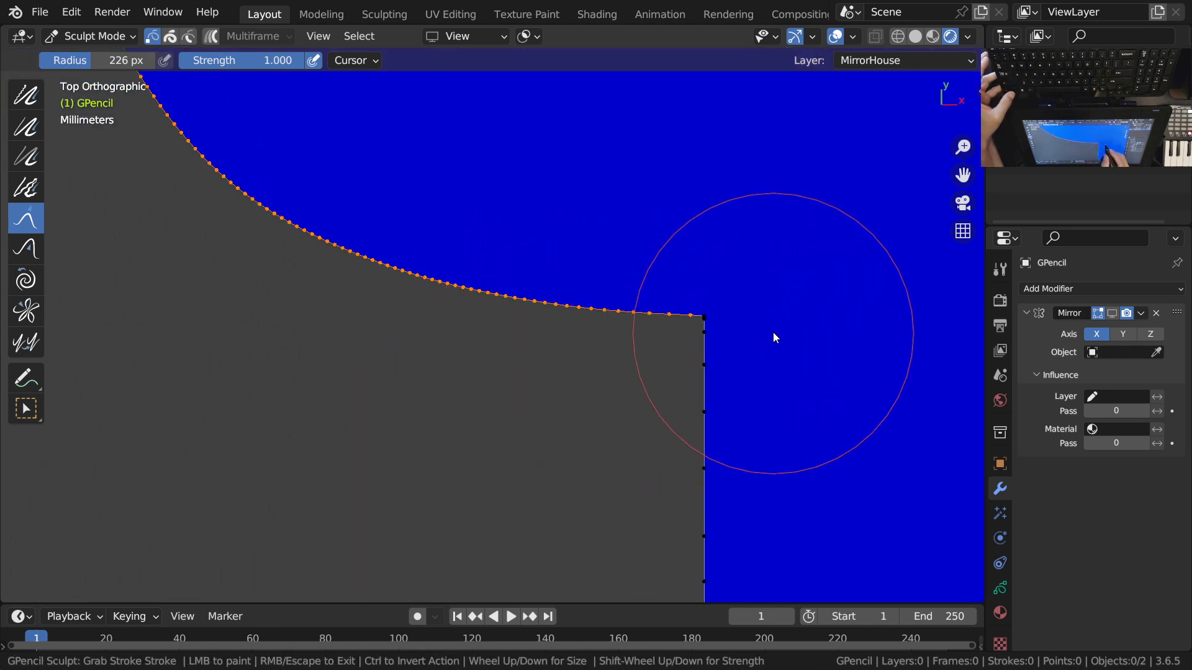
Step: Switch back to Edit Mode and circle-select the two points at the ridge's right corner
ctrl+middle_drag(520, 336, 503, 380)
shift+middle_drag(409, 318, 622, 462)
ctrl+middle_drag(491, 303, 497, 329)
shift+middle_drag(473, 311, 670, 458)
ctrl+middle_drag(593, 349, 597, 372)
key(ctrl+Tab)
mouse_move(539, 336)
ctrl+middle_down()
mouse_move(581, 430)
mouse_move(682, 407)
ctrl+middle_up()
key(ctrl+Tab)
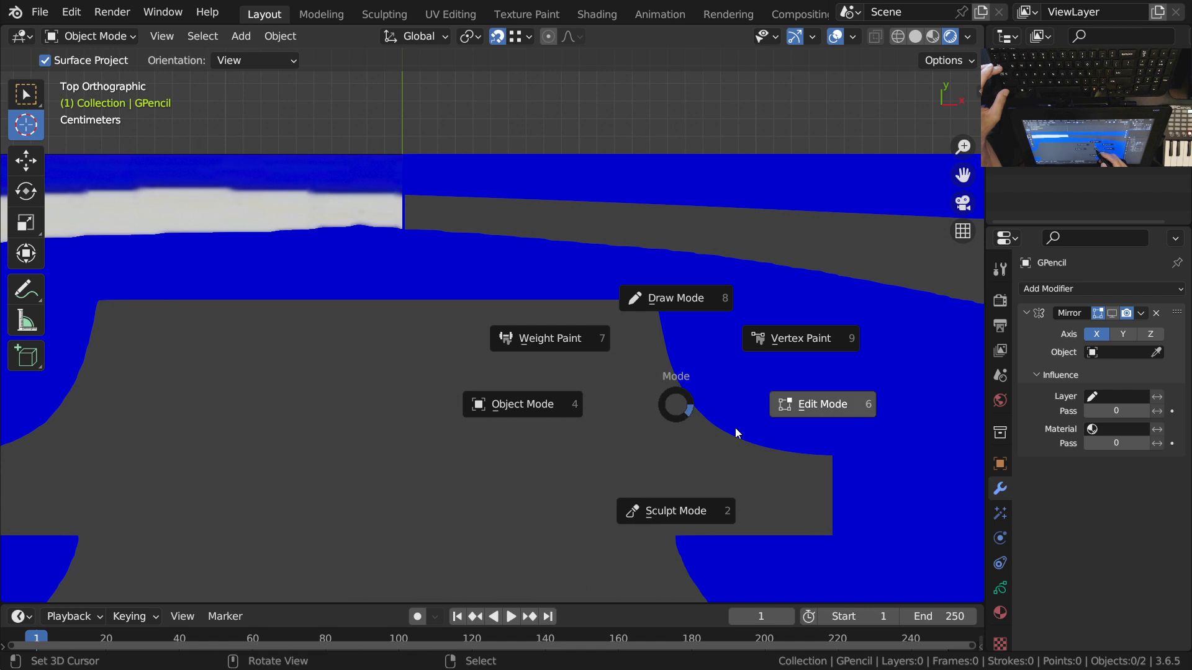
click(834, 411)
mouse_move(669, 417)
ctrl+middle_down()
mouse_move(643, 294)
mouse_move(662, 273)
mouse_move(665, 237)
mouse_move(650, 296)
ctrl+middle_up()
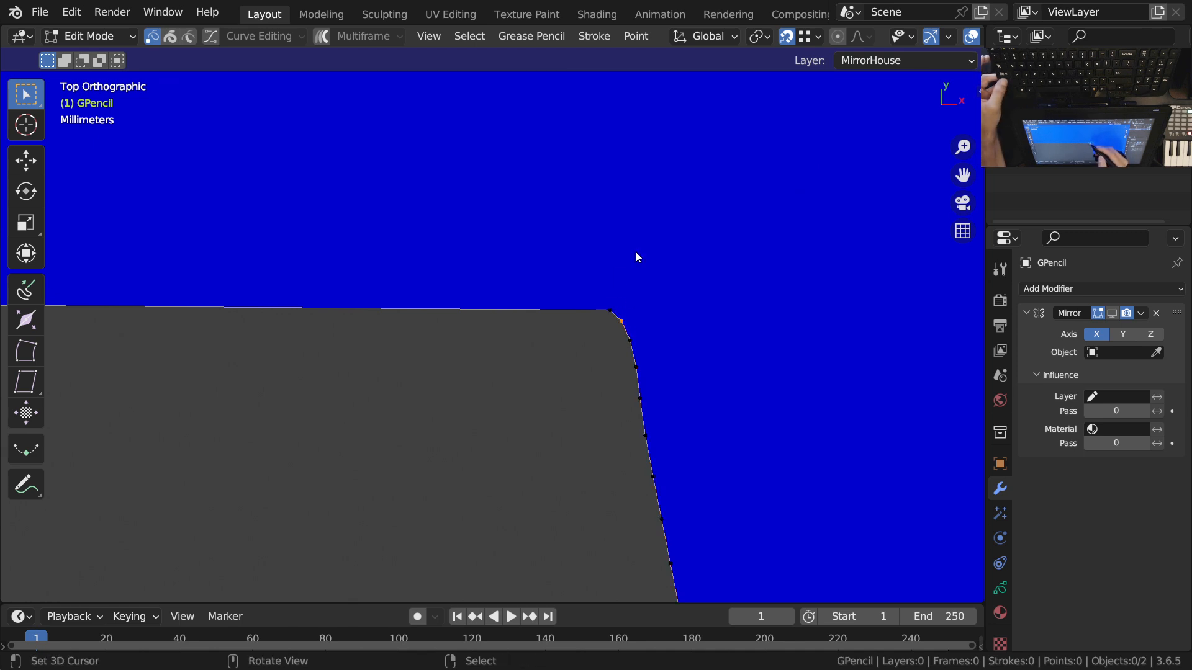
key(c)
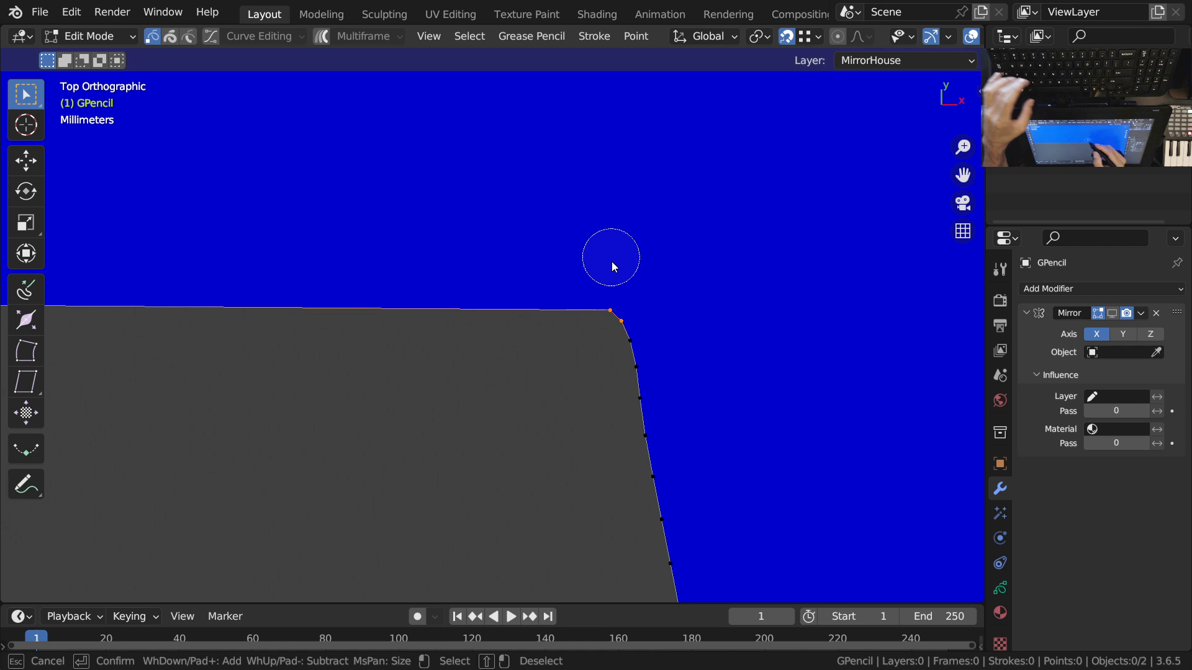
key(Escape)
mouse_move(596, 229)
ctrl+middle_down()
mouse_move(452, 412)
mouse_move(601, 408)
mouse_move(532, 456)
mouse_move(652, 403)
mouse_move(620, 414)
mouse_move(650, 383)
ctrl+middle_up()
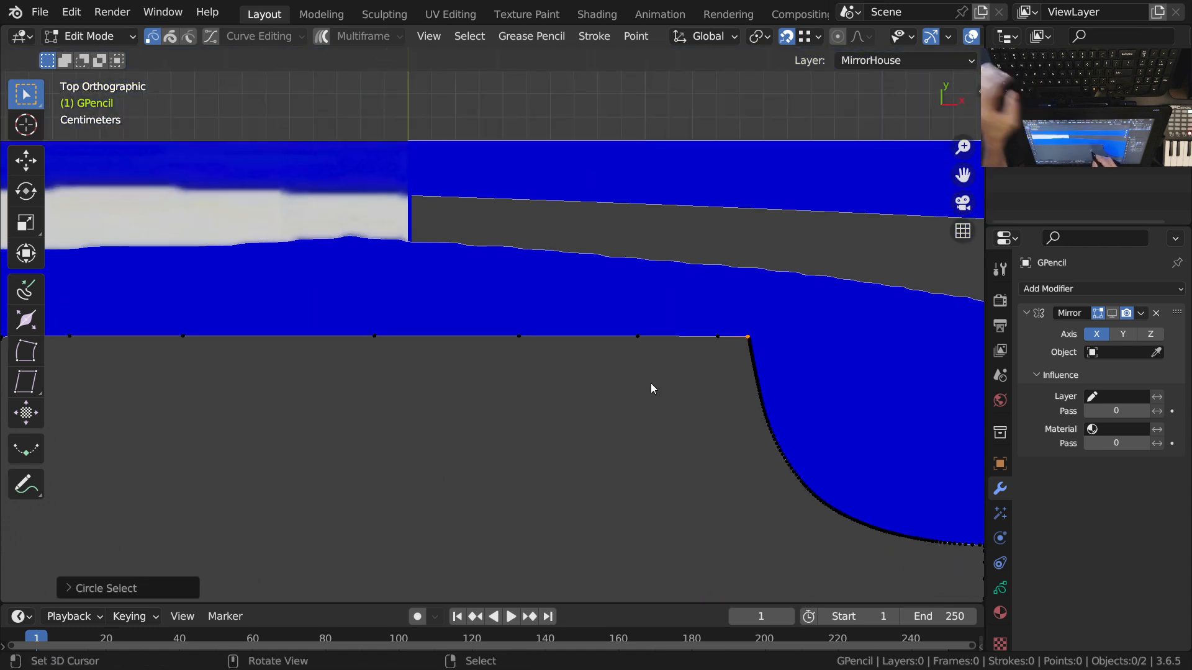
Step: Circle-select the remaining ridge points across to the left corner and scale the whole top edge to 0 along Y
key(c)
drag(689, 327, 298, 328)
key(Escape)
mouse_move(288, 372)
ctrl+middle_down()
mouse_move(412, 424)
mouse_move(638, 400)
mouse_move(646, 337)
ctrl+middle_up()
key(c)
drag(703, 297, 443, 275)
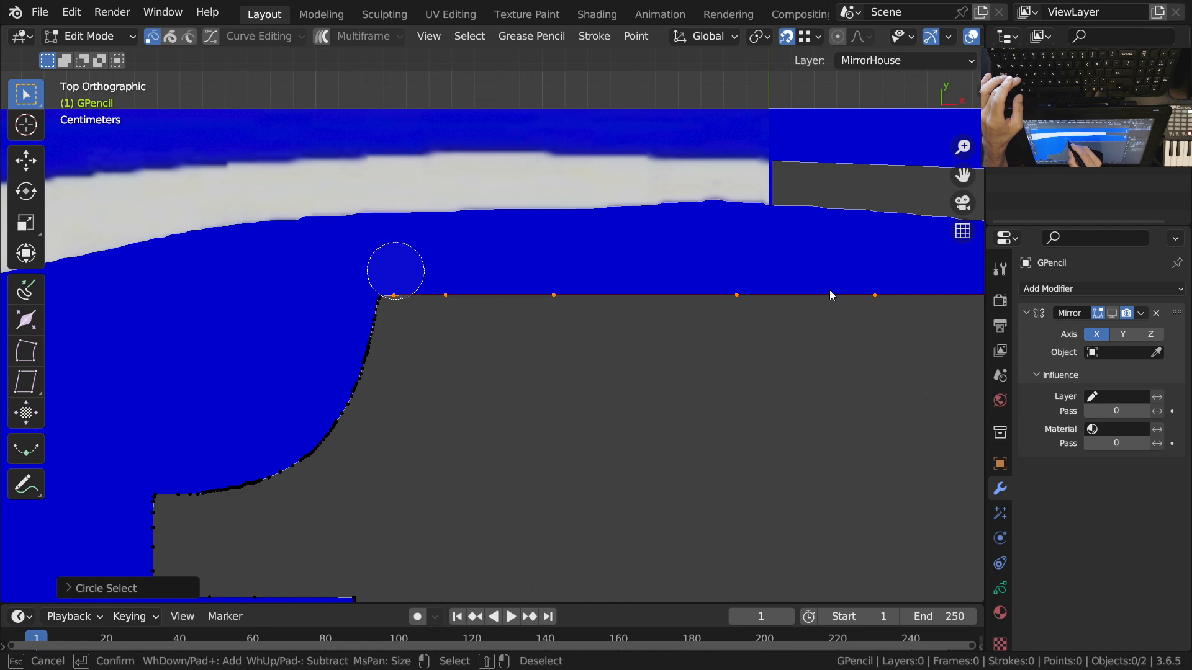
key(Escape)
mouse_move(534, 314)
ctrl+middle_down()
mouse_move(534, 405)
mouse_move(577, 397)
ctrl+middle_up()
key(s)
key(y)
key(0)
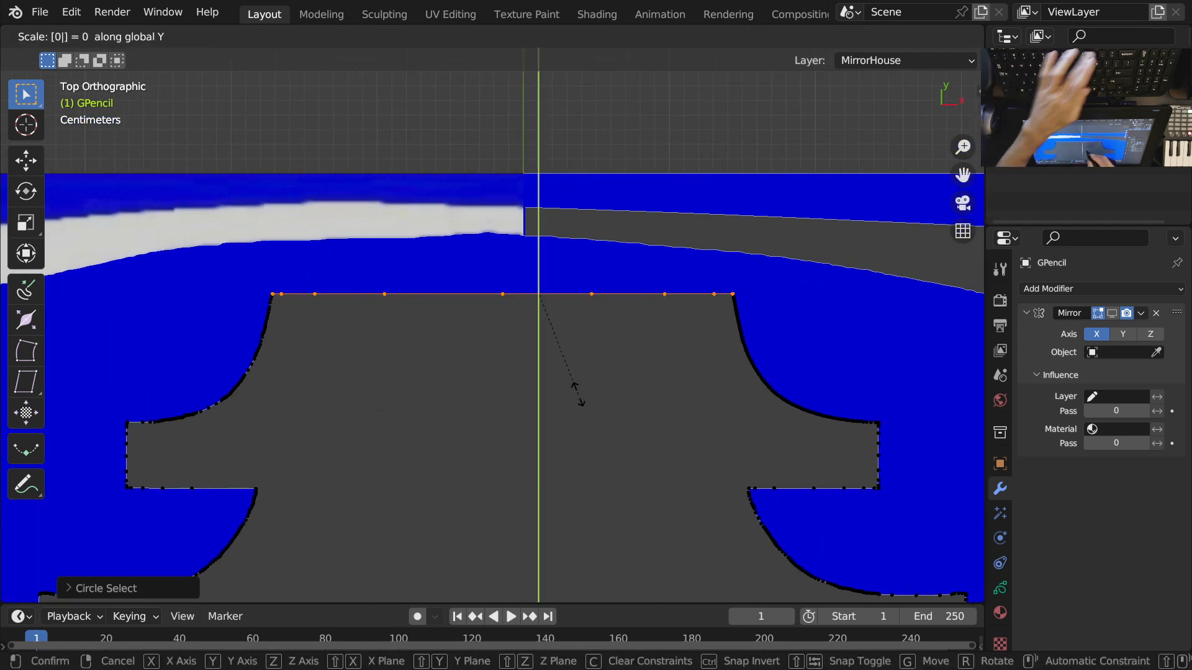
key(Return)
Step: Move the ridge's right corner point slightly outward along X
ctrl+middle_drag(755, 327, 626, 358)
click(626, 358)
key(g)
key(x)
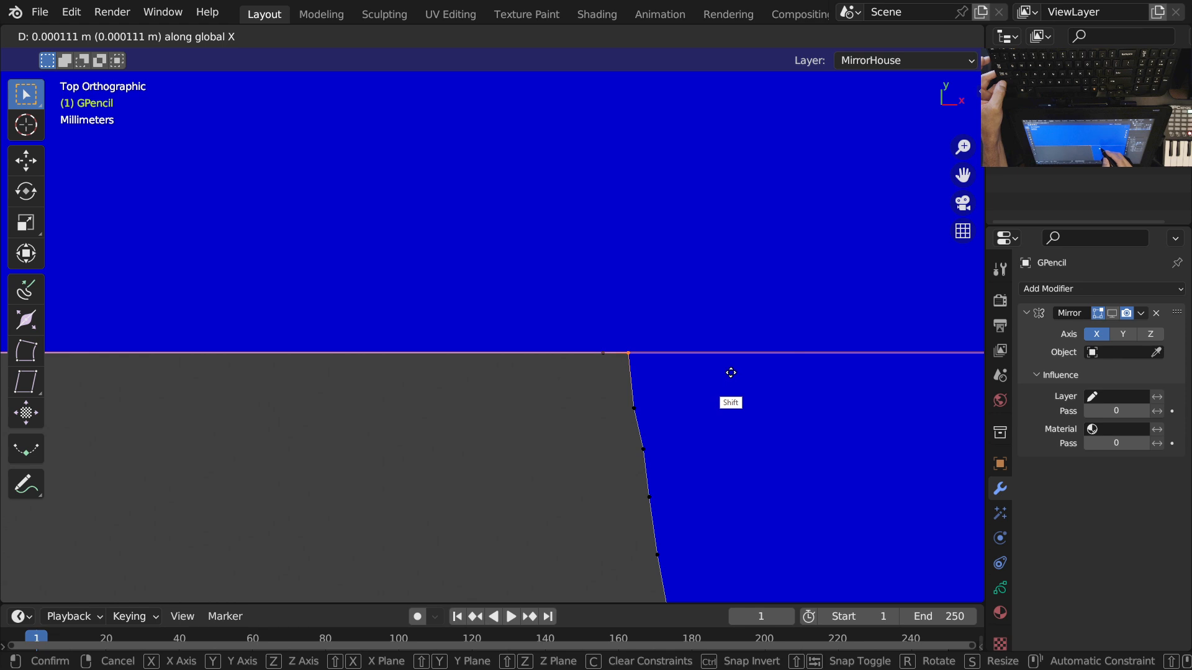
click(747, 370)
Step: Move the curve point just below the ridge corner about 0.00006 m outward and up, in line with its neighbours
right_click(652, 412)
ctrl+middle_drag(684, 367, 685, 417)
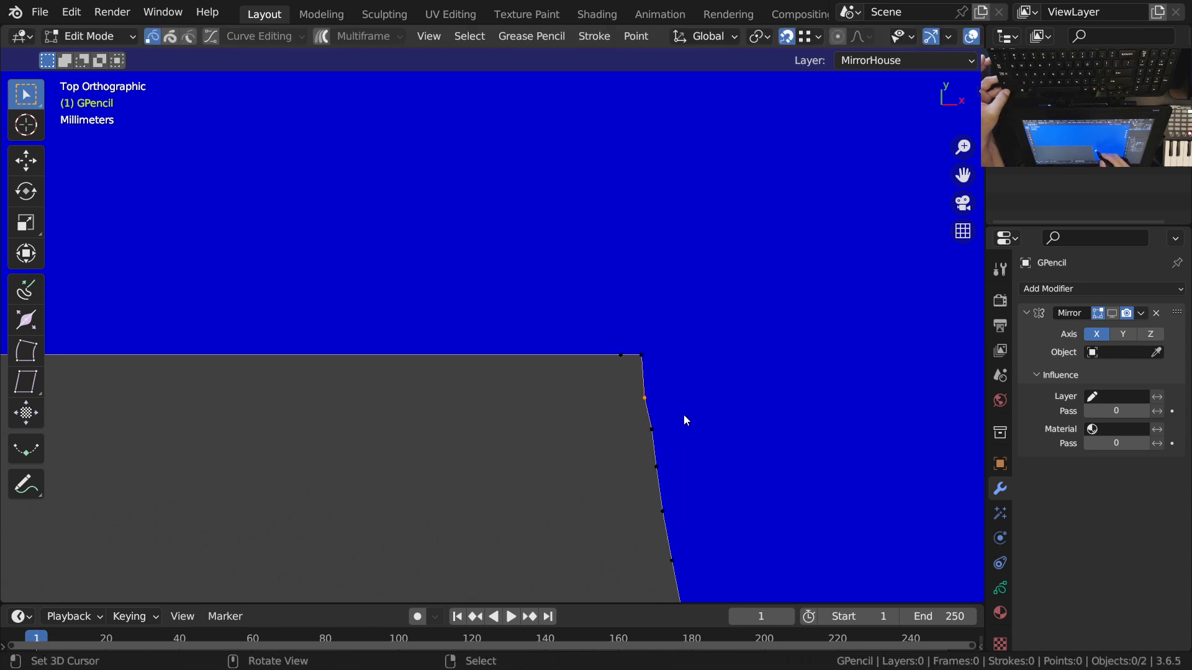
key(g)
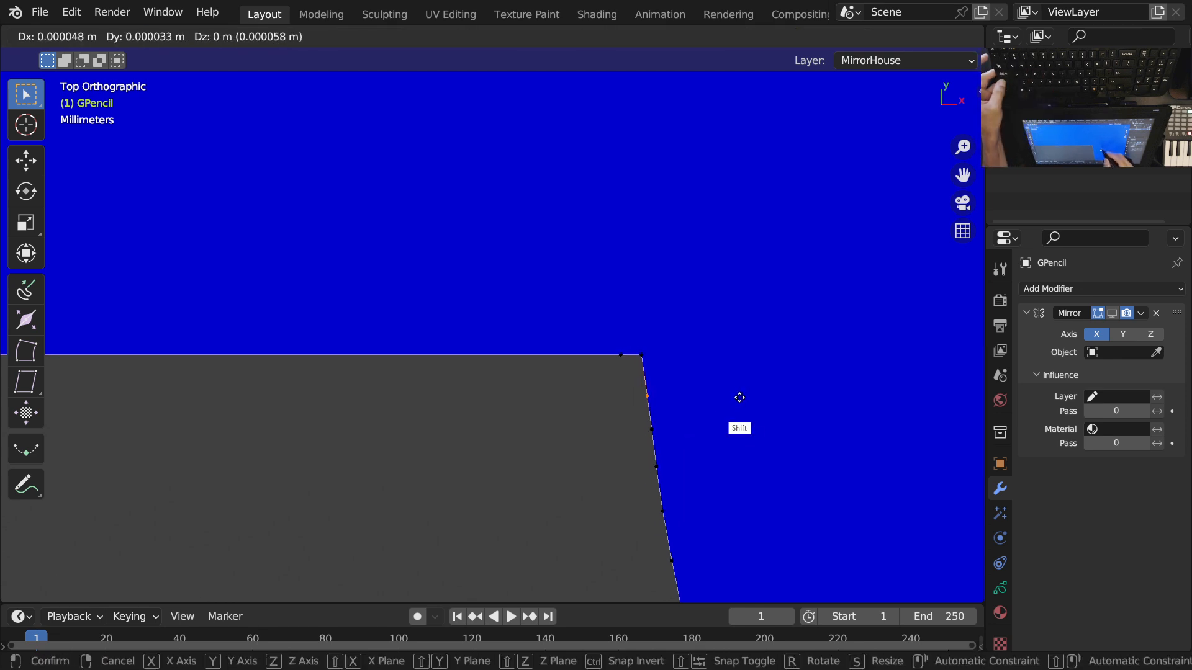
click(739, 397)
Step: Select a point on the lower roof's right curve, grow the selection along the curve, and shrink it short of the corners
ctrl+middle_drag(720, 391, 658, 404)
mouse_move(791, 461)
shift+middle_down()
mouse_move(631, 345)
mouse_move(648, 360)
shift+middle_up()
mouse_move(571, 444)
ctrl+middle_down()
mouse_move(597, 398)
mouse_move(540, 305)
ctrl+middle_up()
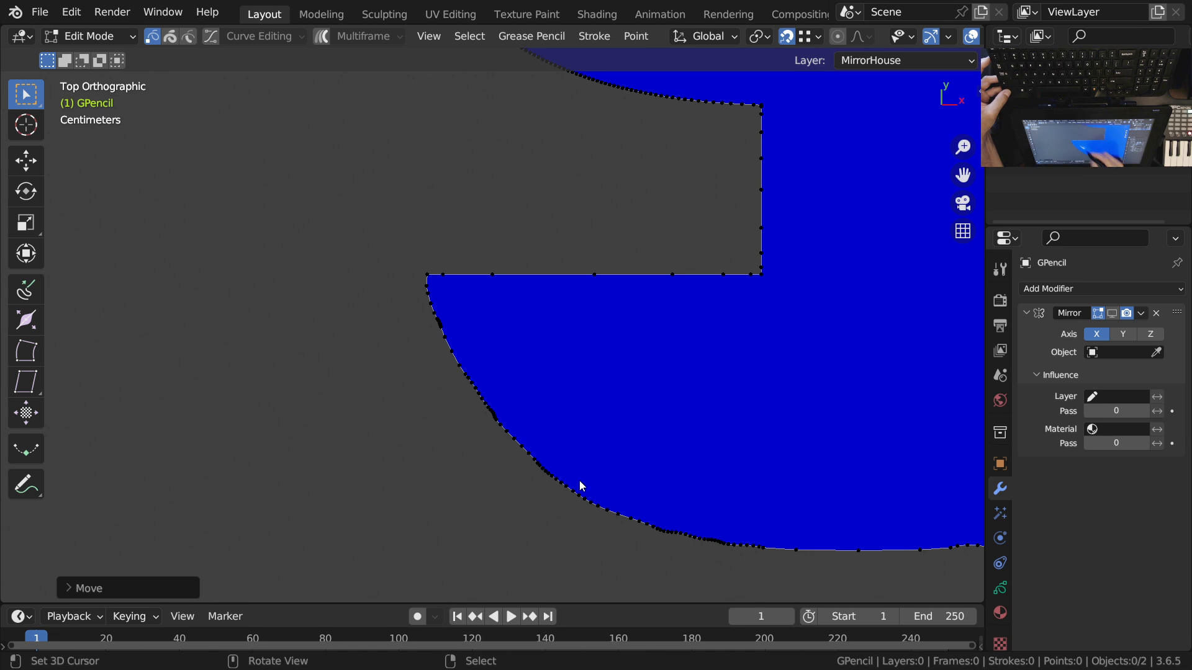
click(553, 477)
key(ctrl+KP_Add)
key(ctrl+KP_Add)
key(ctrl+KP_Add)
key(ctrl+KP_Add)
key(ctrl+KP_Add)
key(ctrl+KP_Add)
key(ctrl+KP_Subtract)
key(ctrl+KP_Subtract)
key(ctrl+KP_Subtract)
Step: Circle-select the lower eave's top points to extend the curve selection up to the eave's outer corner
ctrl+middle_drag(562, 343, 554, 454)
shift+middle_drag(726, 526, 550, 491)
ctrl+middle_drag(621, 471, 690, 419)
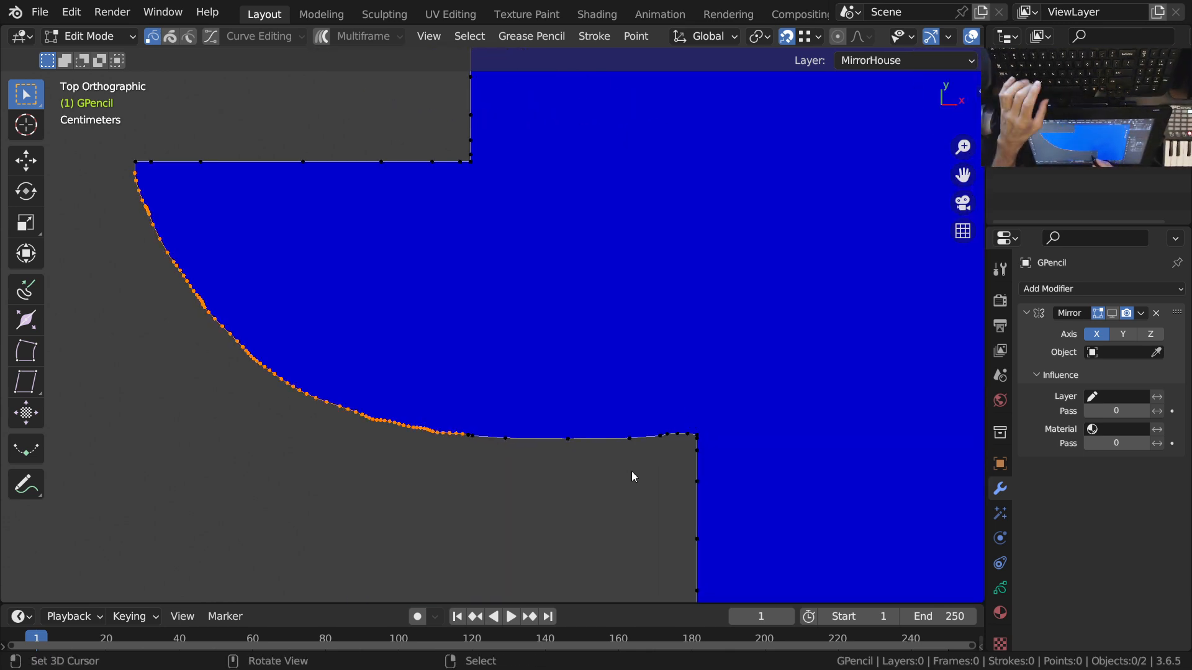
key(c)
drag(664, 439, 443, 449)
key(Escape)
Step: In Object Mode, trace the lower roof's right curve with an Annotate line as a guide to its original shape
mouse_move(695, 449)
ctrl+middle_down()
mouse_move(737, 348)
mouse_move(724, 352)
mouse_move(688, 461)
mouse_move(650, 435)
ctrl+middle_up()
key(ctrl+Tab)
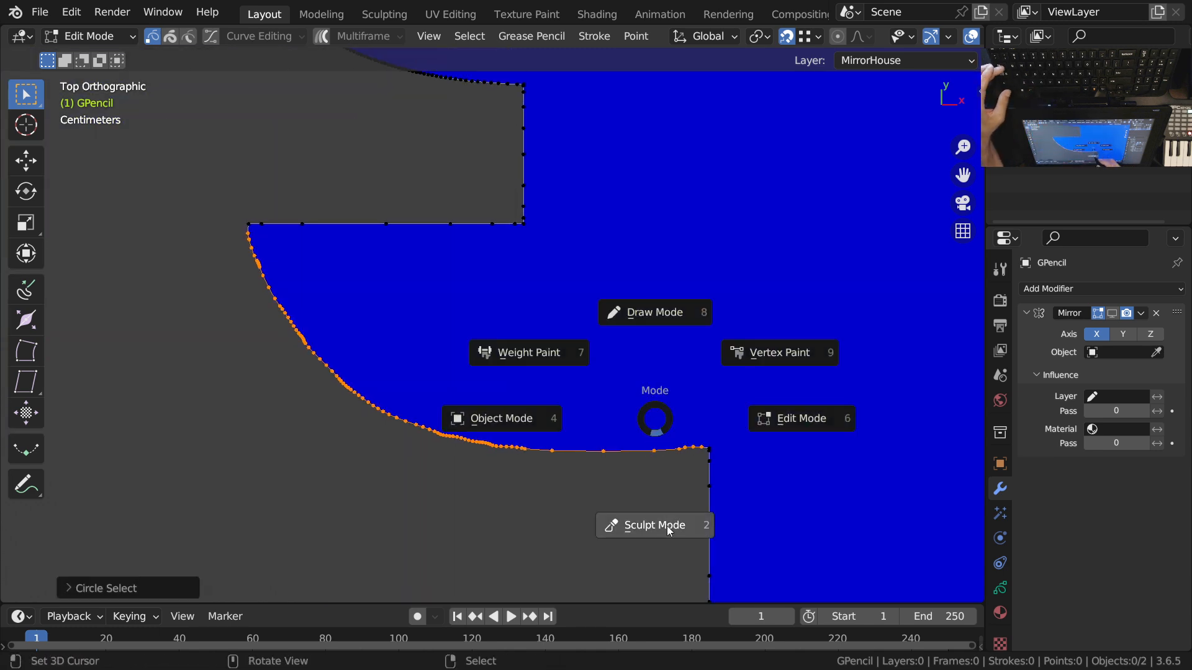
key(Escape)
key(shift+space)
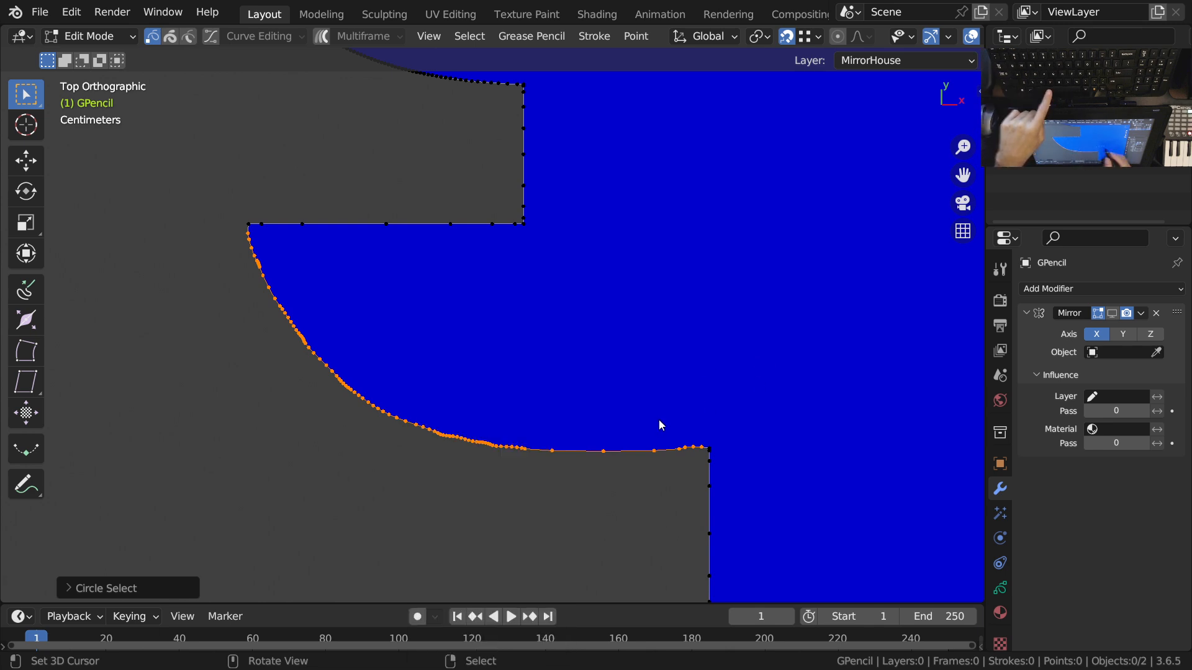
key(Tab)
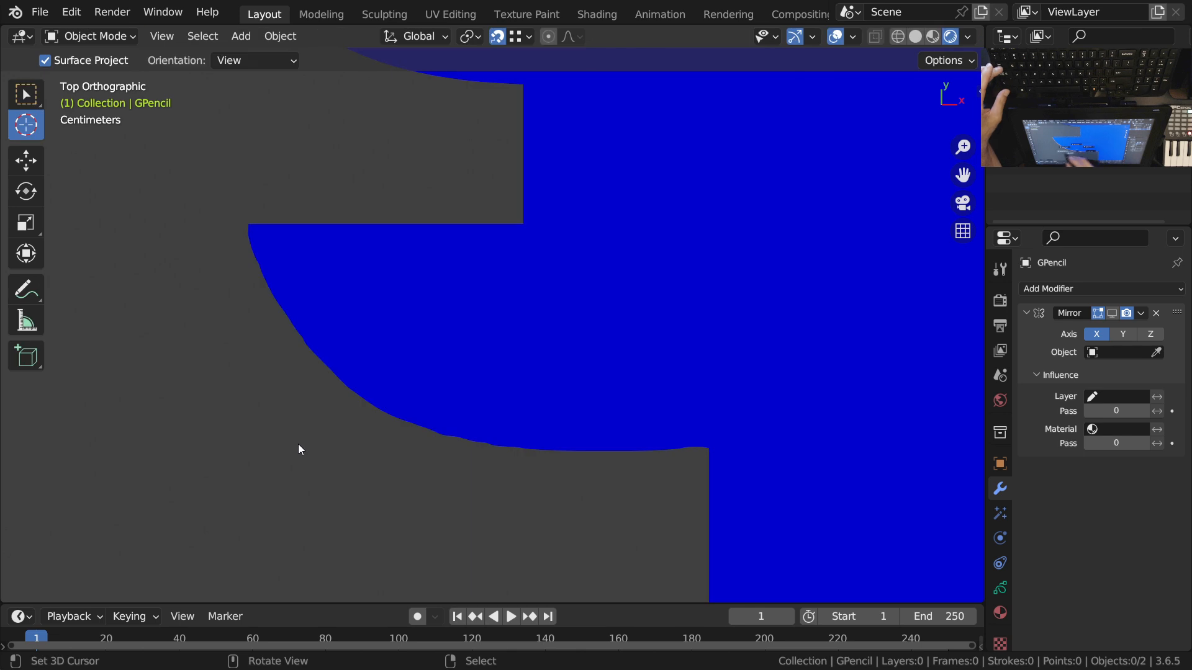
key(shift+space)
click(381, 556)
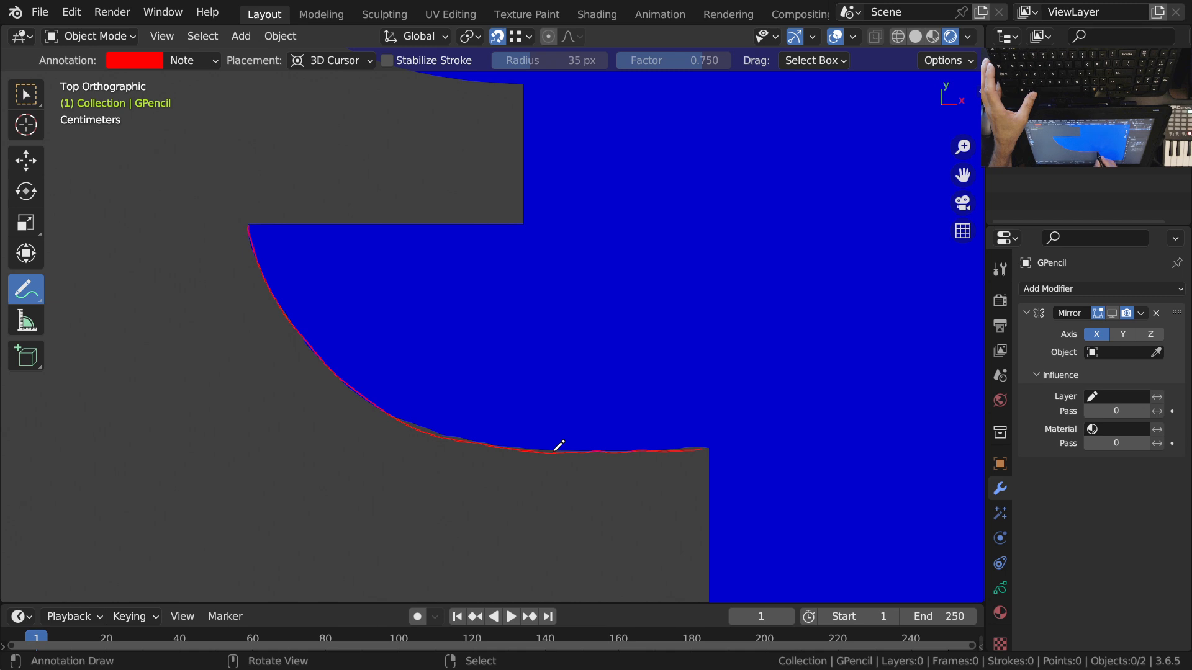
Step: In Sculpt Mode, even out the selected lower roof curve with the Smooth brush
key(ctrl+Tab)
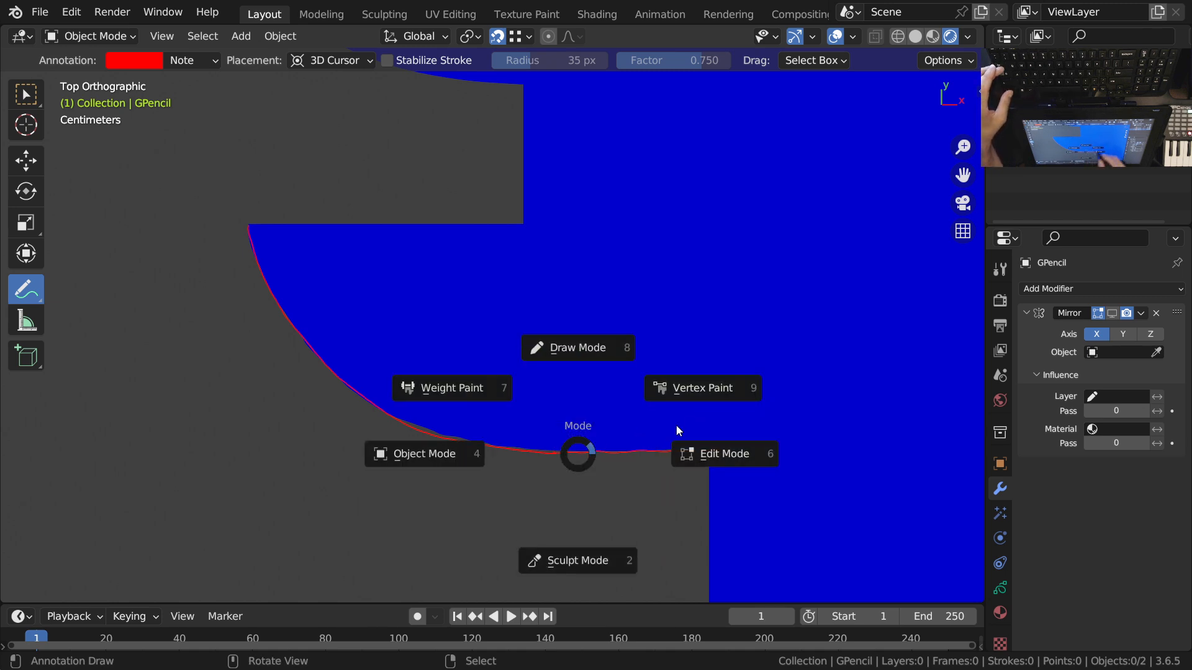
click(589, 563)
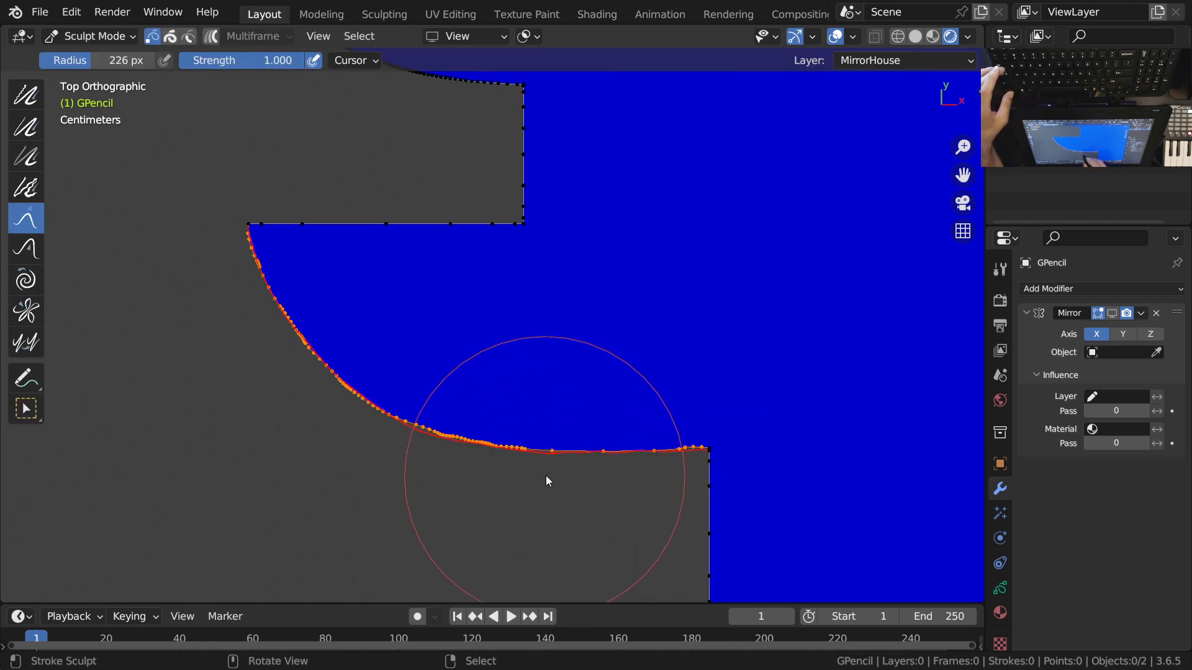
key(shift+space)
click(422, 380)
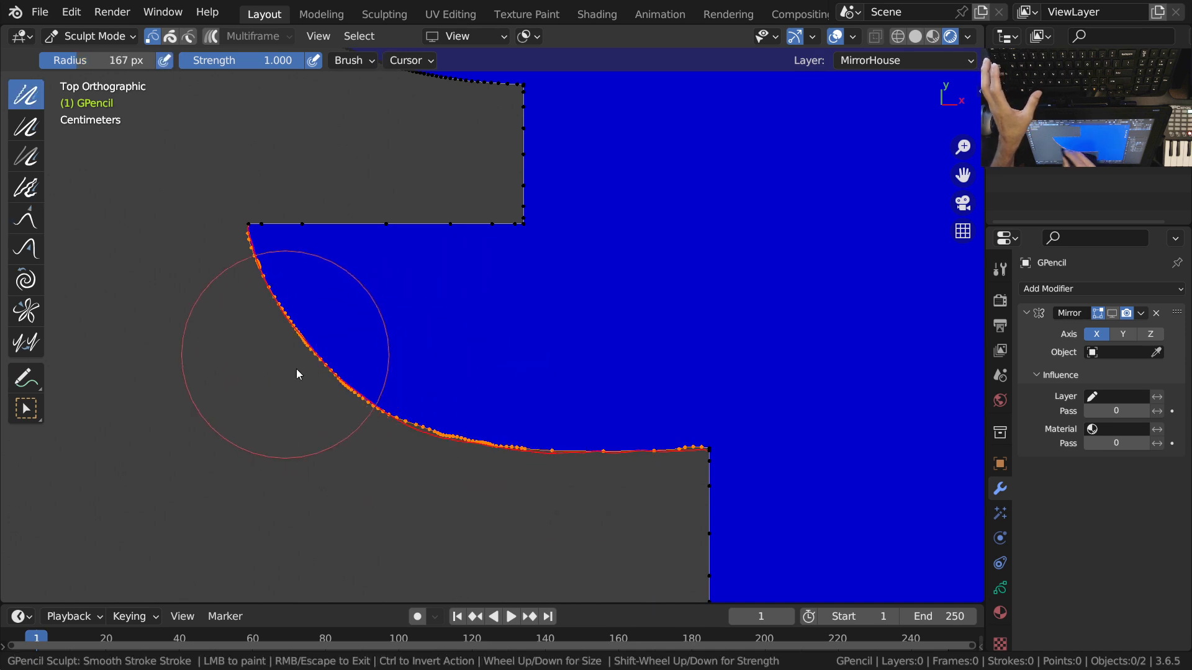
mouse_move(296, 369)
mouse_down()
mouse_move(237, 321)
mouse_move(489, 473)
mouse_move(587, 448)
mouse_move(597, 476)
mouse_move(592, 429)
mouse_move(402, 442)
mouse_move(398, 453)
mouse_move(335, 399)
mouse_move(266, 365)
mouse_move(319, 426)
mouse_move(531, 489)
mouse_move(397, 442)
mouse_move(596, 451)
mouse_move(580, 491)
mouse_move(413, 412)
mouse_move(280, 431)
mouse_move(261, 306)
mouse_move(257, 337)
mouse_move(315, 372)
mouse_up()
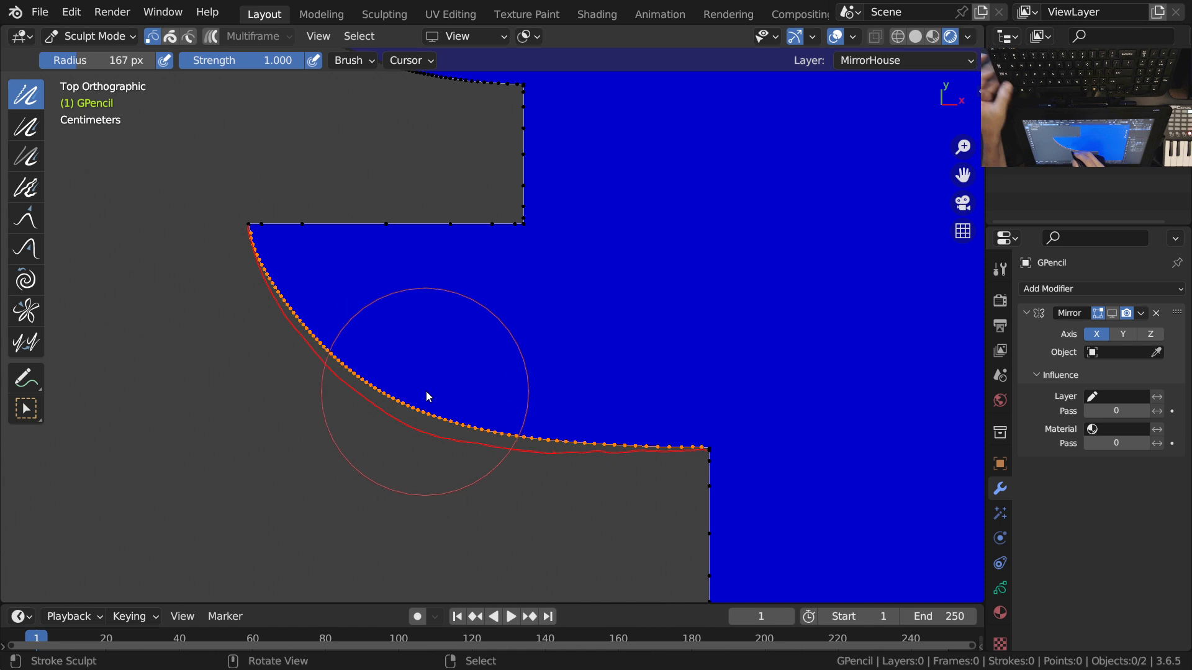
Step: Pull the smoothed curve back onto the red annotation line using the Grab brush with a 332 px radius
key(shift+space)
click(363, 459)
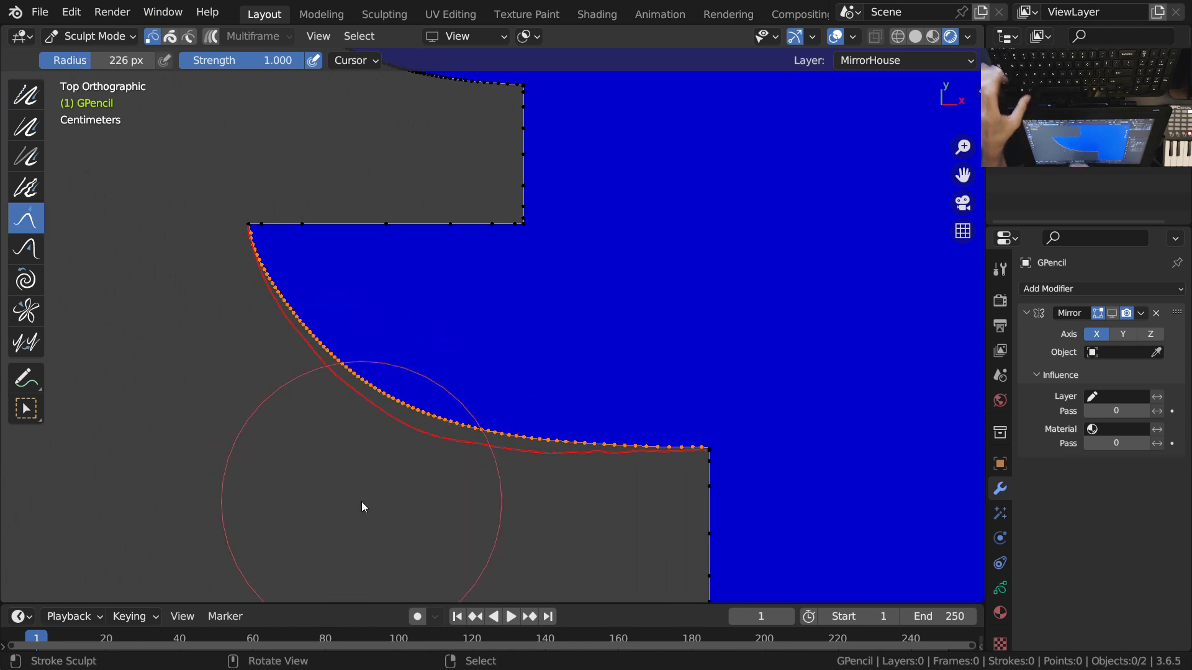
mouse_move(412, 412)
ctrl+middle_down()
mouse_move(412, 473)
mouse_move(545, 373)
ctrl+middle_up()
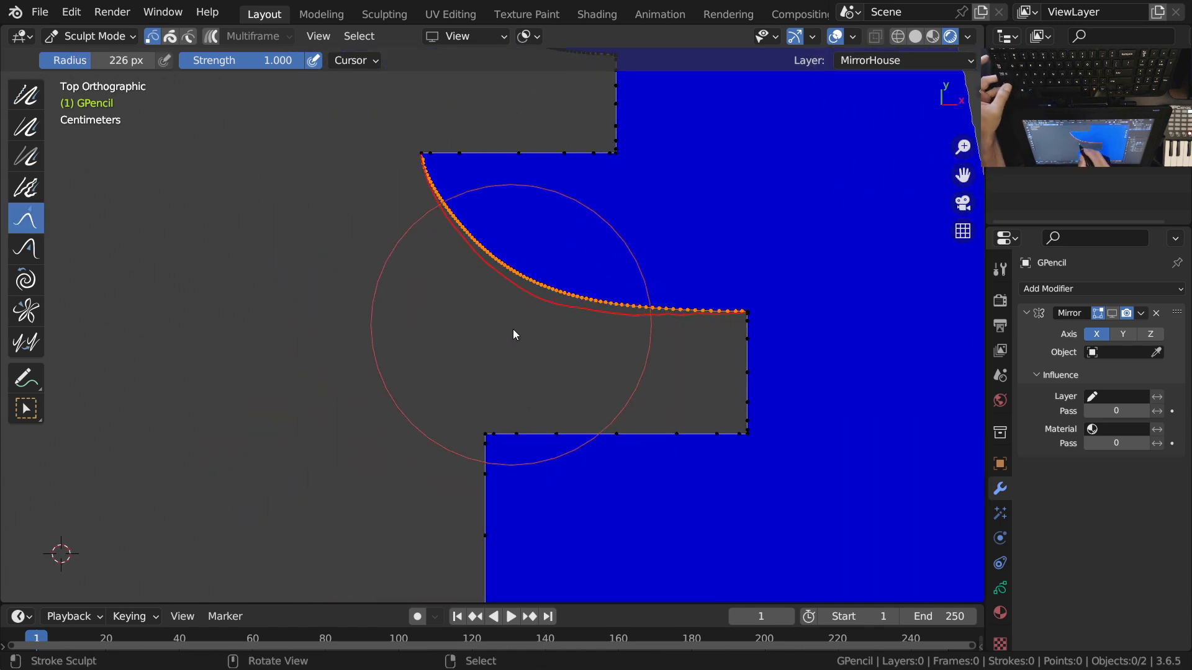
key(f)
click(576, 345)
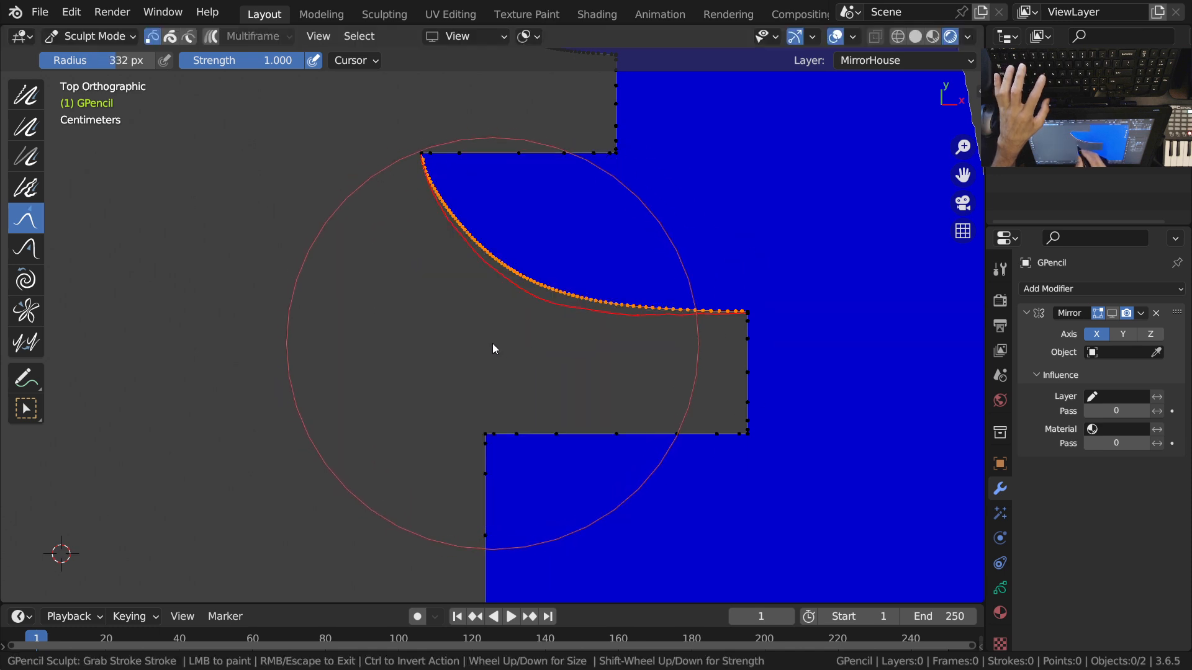
mouse_move(570, 384)
mouse_down()
mouse_move(603, 397)
mouse_move(568, 404)
mouse_up()
drag(640, 405, 640, 405)
drag(480, 384, 473, 381)
drag(380, 333, 391, 329)
mouse_move(430, 302)
shift+middle_down()
mouse_move(443, 416)
mouse_move(428, 347)
shift+middle_up()
scroll(428, 348, up, 3)
drag(385, 444, 384, 443)
drag(435, 490, 433, 488)
drag(412, 466, 413, 465)
drag(583, 546, 583, 546)
mouse_move(528, 436)
shift+middle_down()
mouse_move(457, 415)
mouse_move(429, 273)
mouse_move(407, 392)
mouse_move(411, 378)
shift+middle_up()
drag(411, 379, 411, 379)
ctrl+middle_drag(420, 269, 448, 418)
mouse_move(464, 352)
ctrl+middle_down()
mouse_move(549, 432)
mouse_move(526, 334)
ctrl+middle_up()
Step: Return to Object Mode and erase the red annotation guide along the lower roof curve
key(ctrl+Tab)
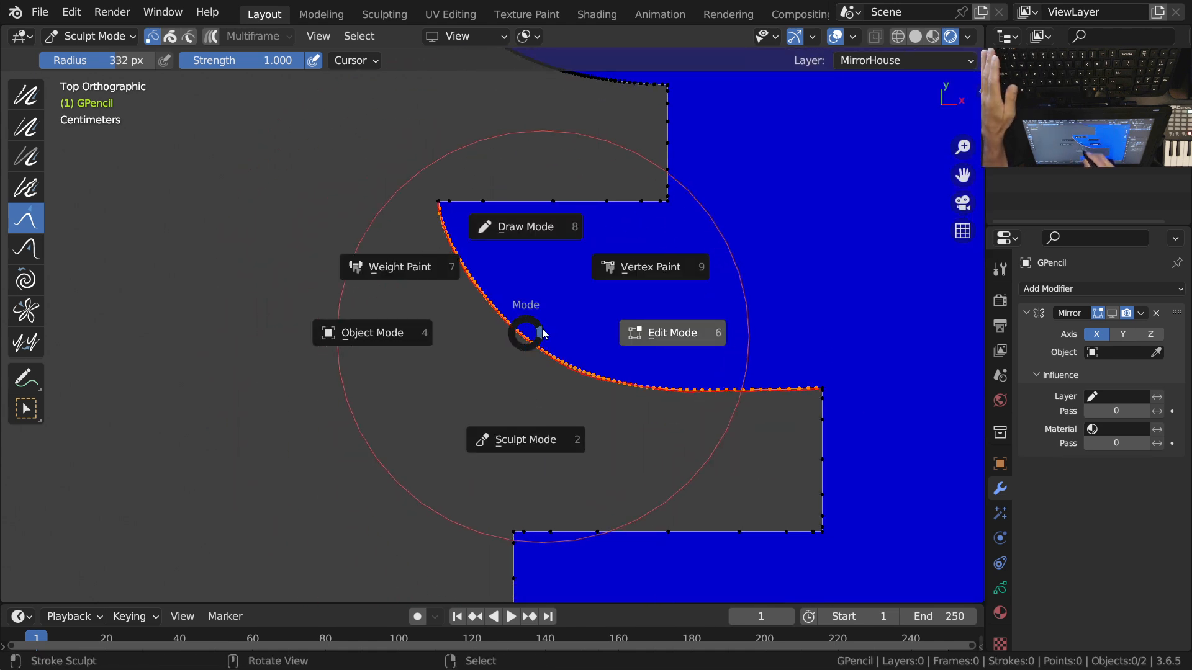
click(366, 333)
scroll(534, 276, down, 1)
ctrl+middle_drag(535, 280, 495, 309)
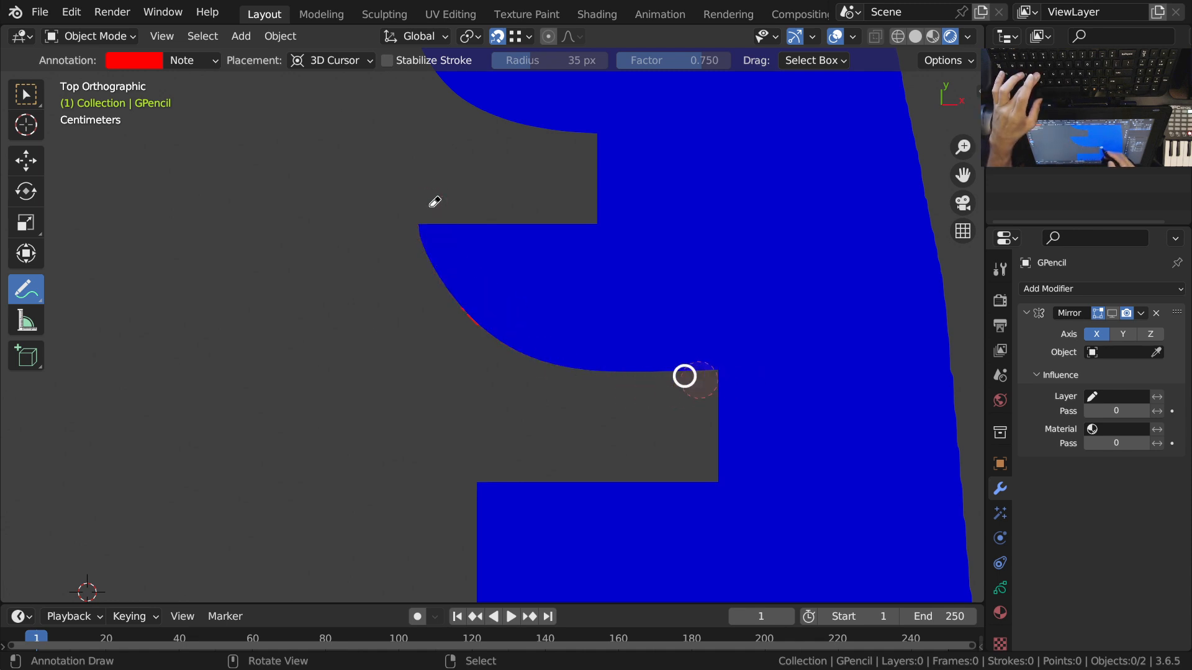
Step: In Edit Mode, move the point just below the lower roof curve's top corner about 0.0003 m along negative X and 0.0007 m up
key(ctrl+Tab)
click(548, 473)
shift+middle_drag(436, 238, 484, 361)
ctrl+middle_drag(484, 361, 448, 295)
key(shift+space)
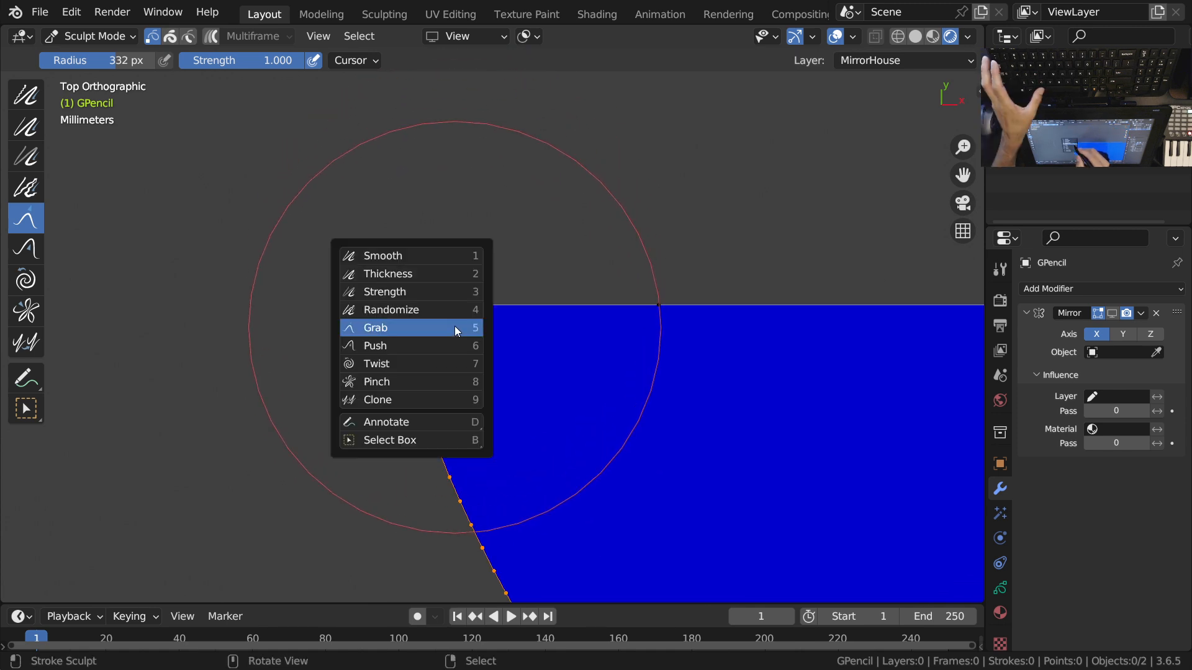
click(456, 327)
key(ctrl+Tab)
click(623, 324)
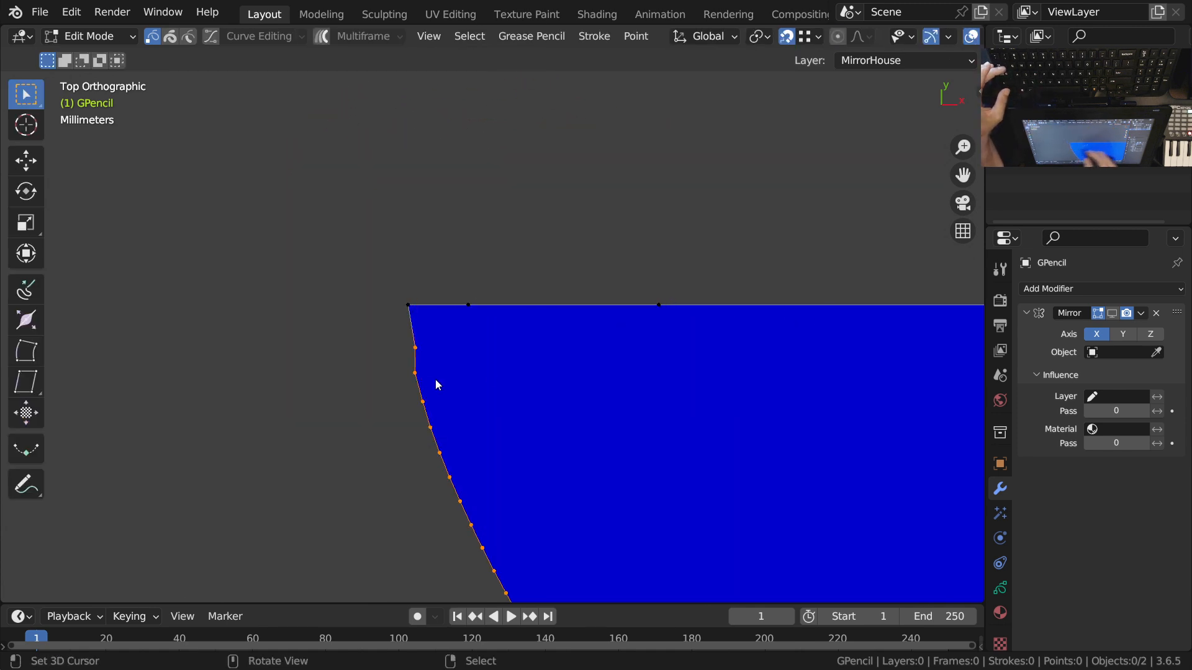
ctrl+middle_drag(442, 379, 423, 345)
key(g)
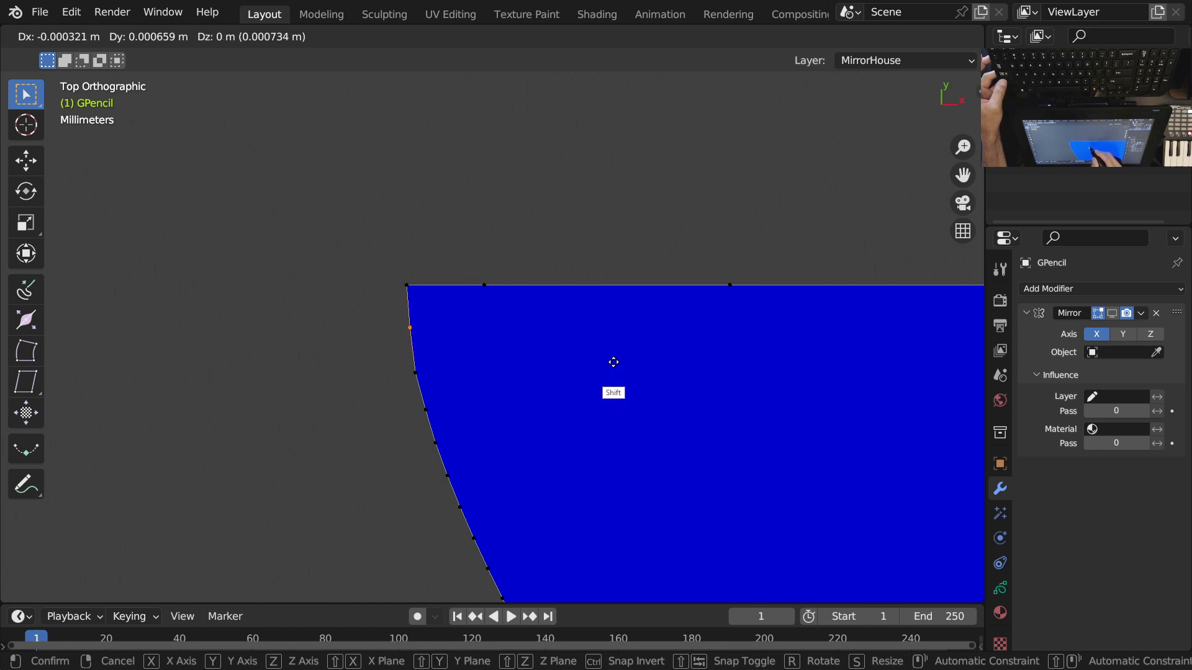
click(614, 362)
Step: Move the second curve point below the top corner about 0.00005 m along X and 0.00008 m up
click(415, 373)
key(g)
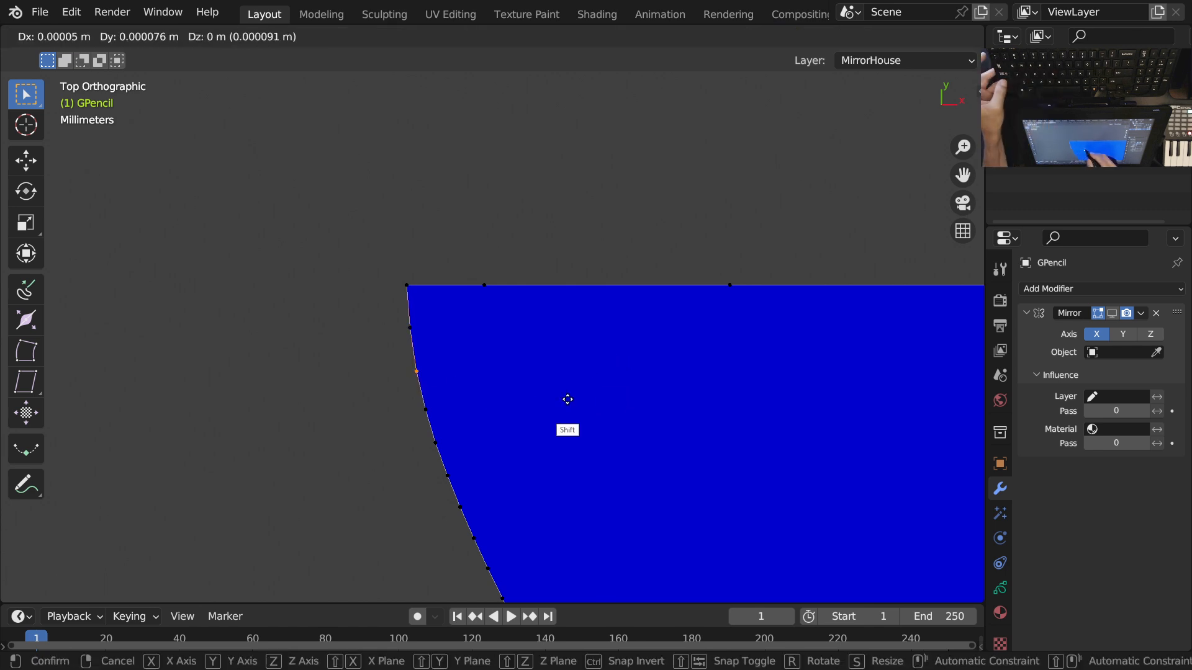
click(568, 400)
Step: Move the two curve points beside the lower eave's outer corner along Y, in line with the rest of the curve
ctrl+middle_drag(510, 281, 519, 388)
ctrl+middle_drag(586, 351, 733, 519)
shift+middle_drag(887, 528, 608, 273)
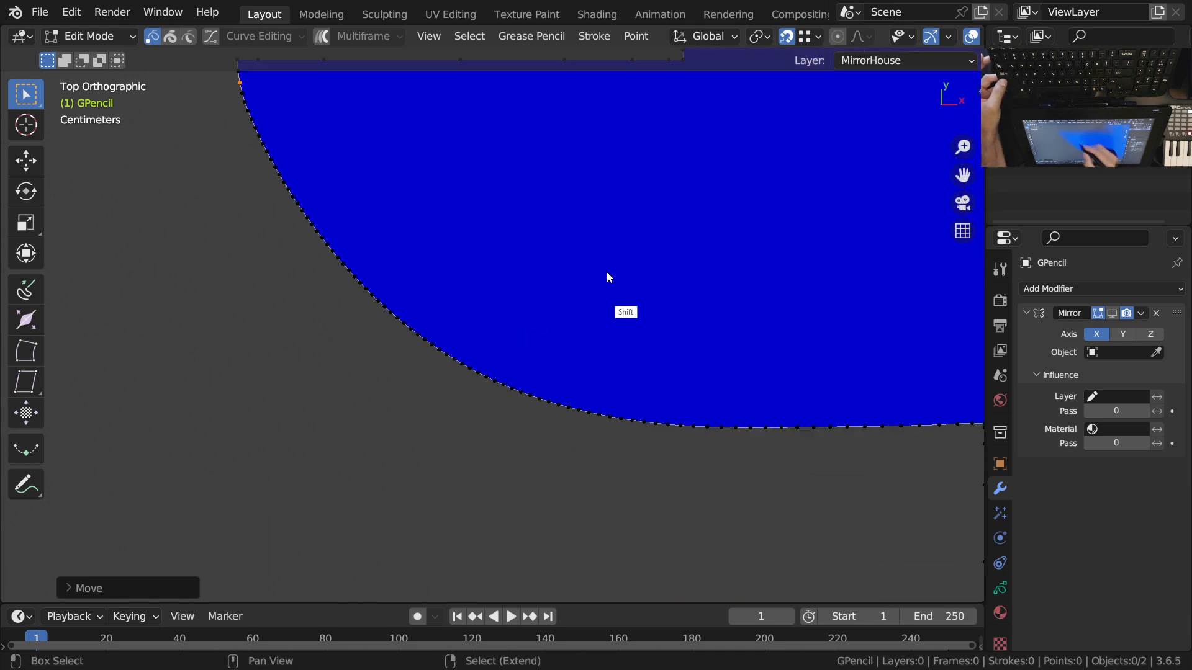
shift+middle_drag(787, 435, 493, 421)
shift+middle_drag(730, 425, 699, 344)
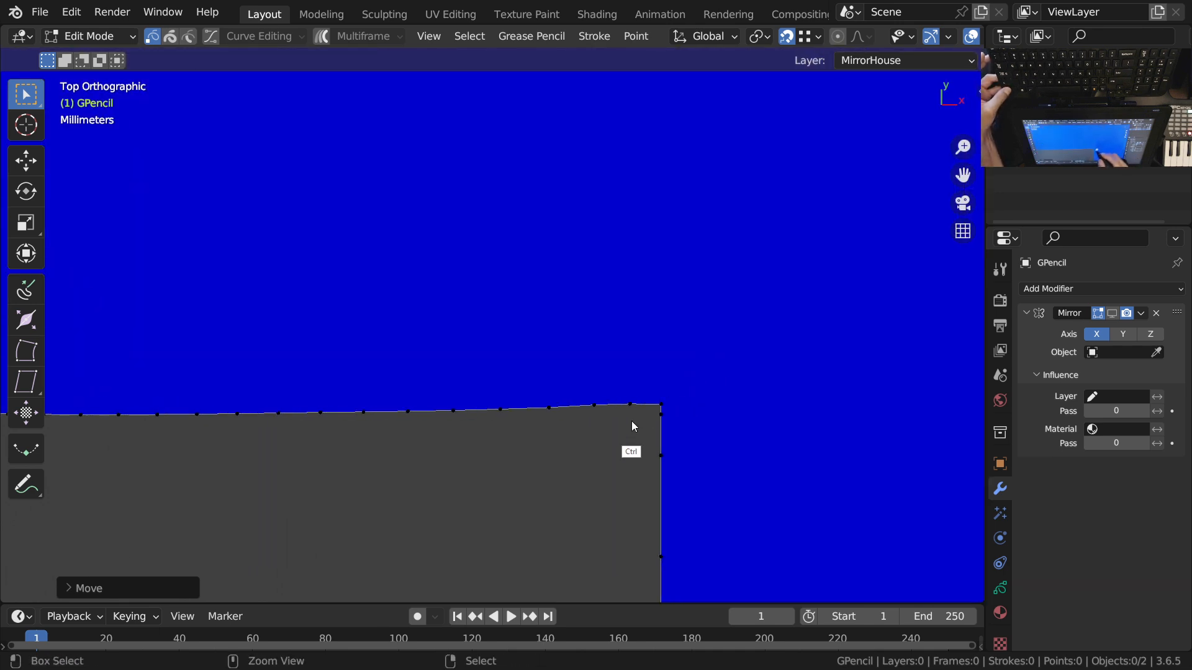
ctrl+middle_drag(628, 436, 621, 413)
right_click(585, 402)
shift+right_click(630, 403)
key(g)
key(y)
click(613, 476)
Step: Clear the selection and circle-select the points on the left half of the house silhouette
ctrl+middle_drag(614, 345, 691, 416)
mouse_move(329, 375)
shift+middle_down()
mouse_move(501, 360)
mouse_move(489, 362)
mouse_move(508, 375)
mouse_move(482, 386)
mouse_move(541, 339)
shift+middle_up()
ctrl+middle_drag(541, 339, 527, 367)
key(alt+a)
key(c)
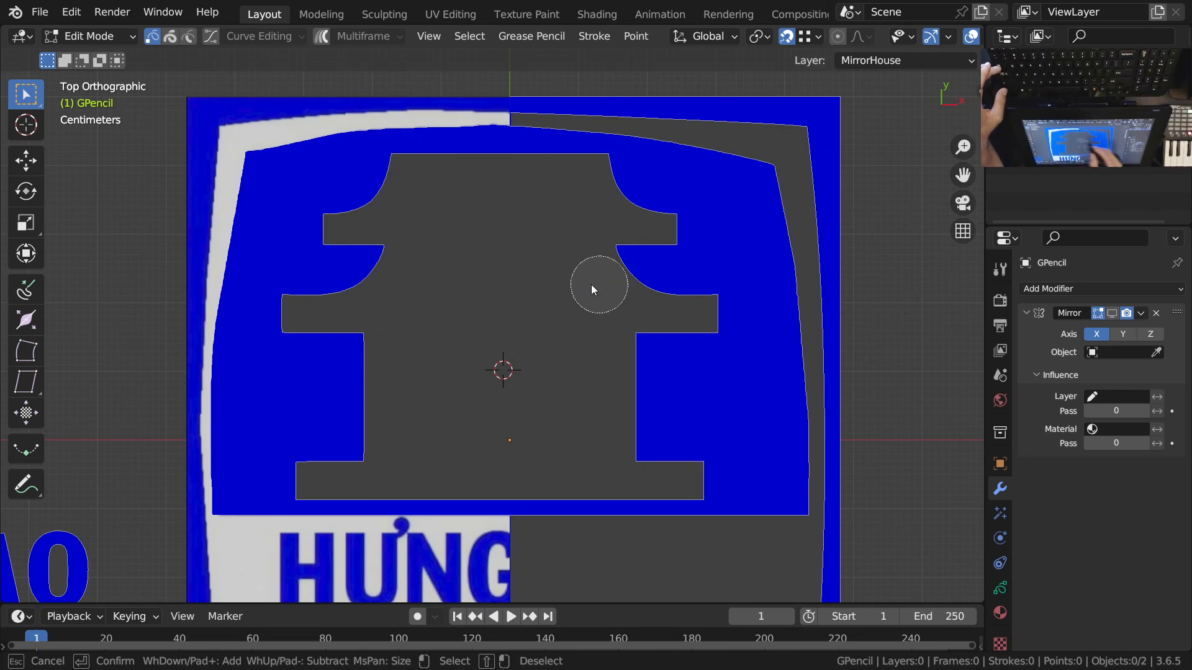
key(Escape)
key(ctrl+Tab)
click(716, 297)
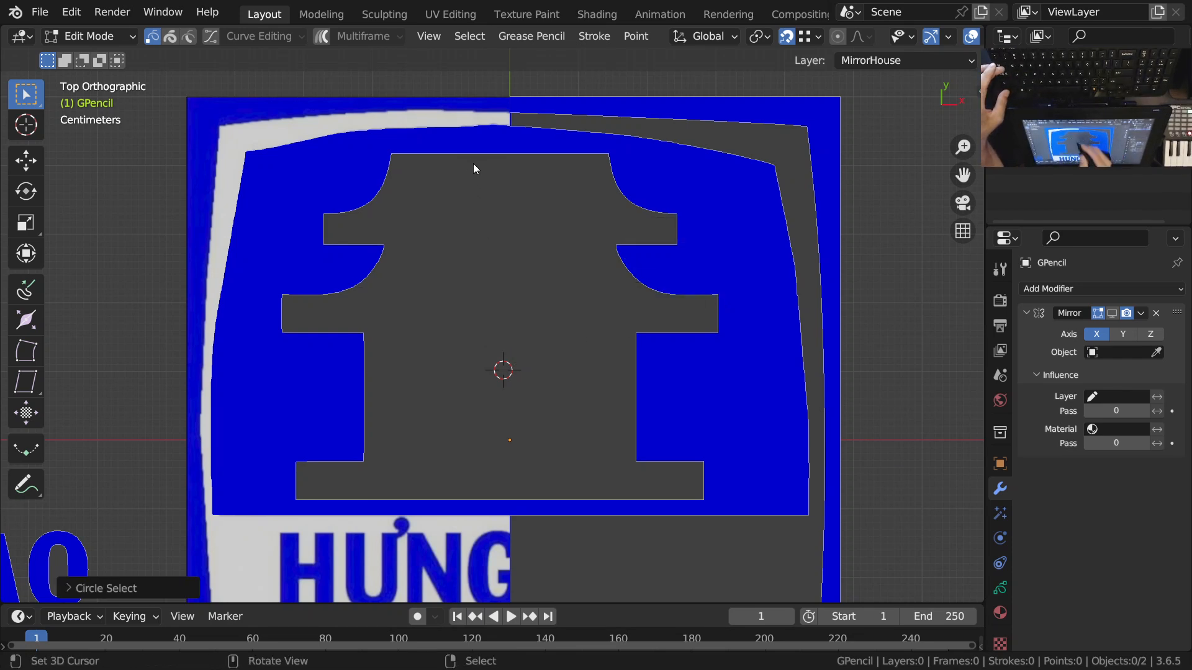
key(c)
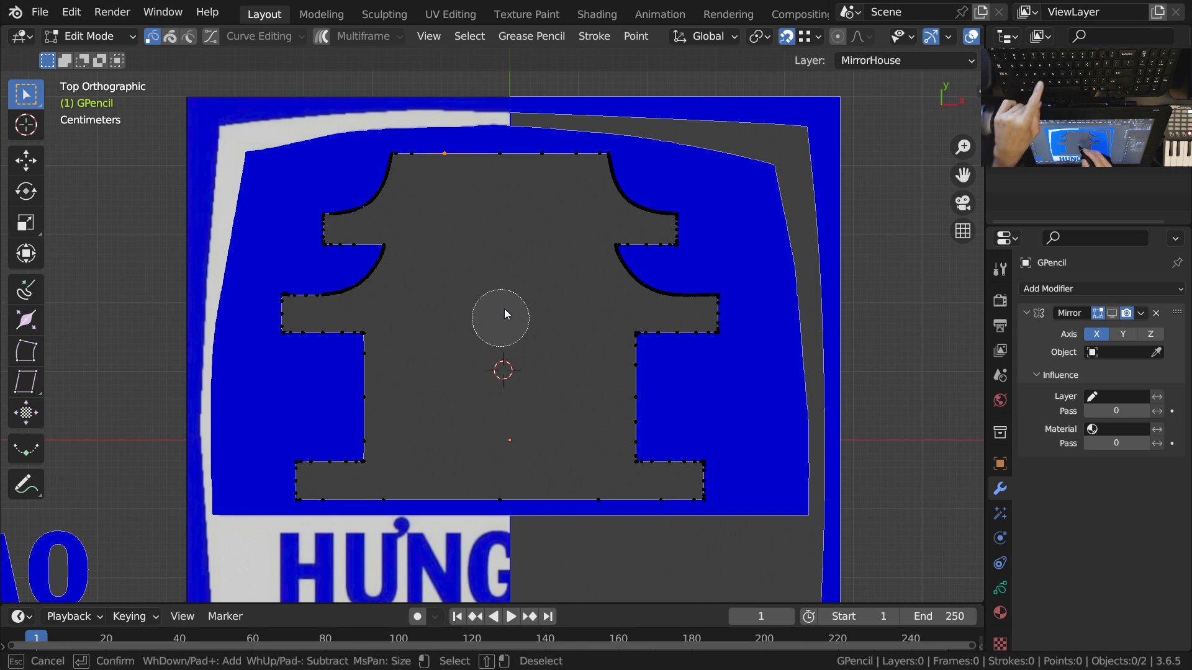
mouse_move(450, 185)
mouse_down()
mouse_move(399, 166)
mouse_move(319, 233)
mouse_move(314, 277)
mouse_move(341, 453)
mouse_move(309, 486)
mouse_move(399, 500)
mouse_move(427, 464)
mouse_up()
key(Return)
key(x)
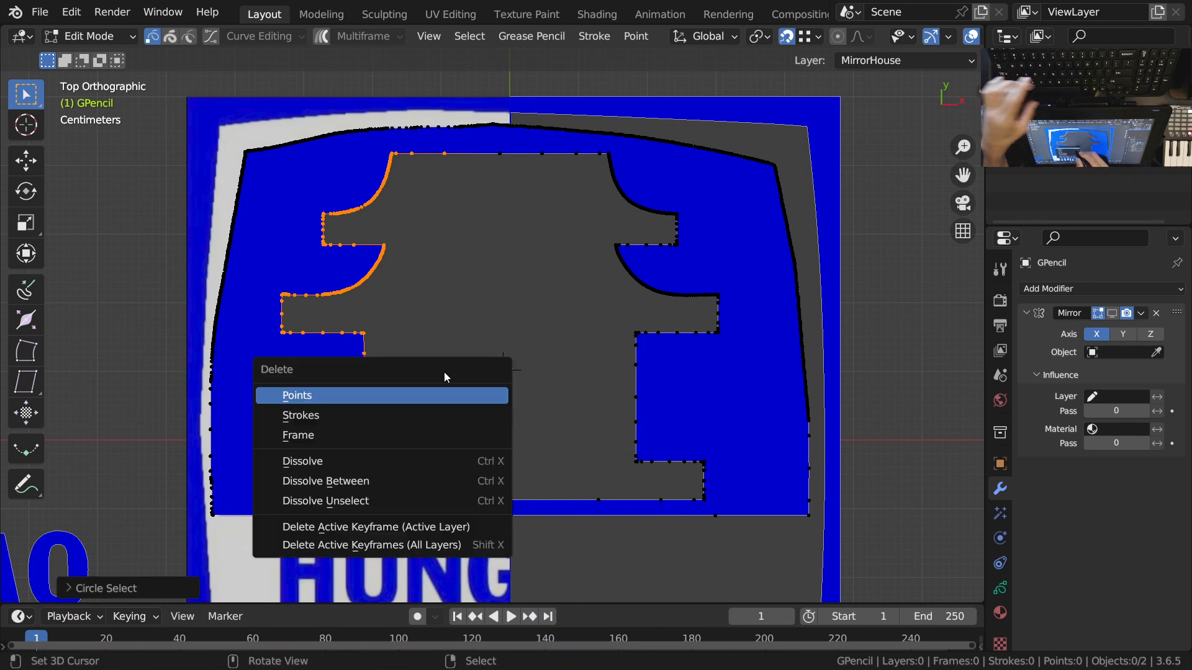
click(326, 396)
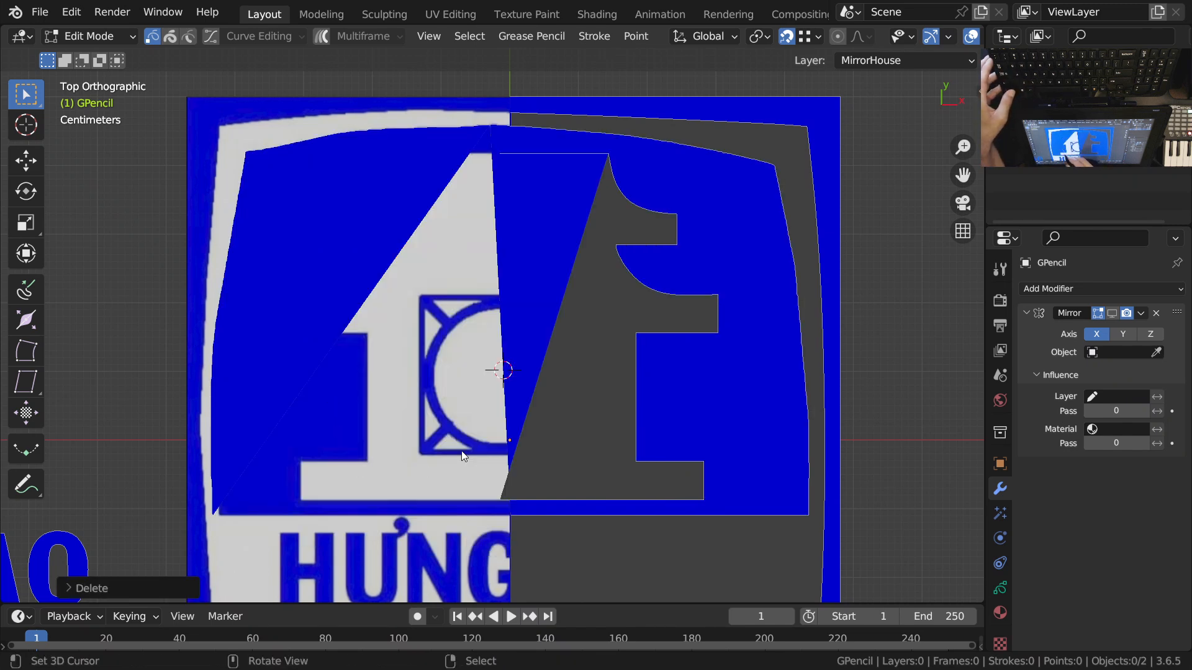
key(ctrl+z)
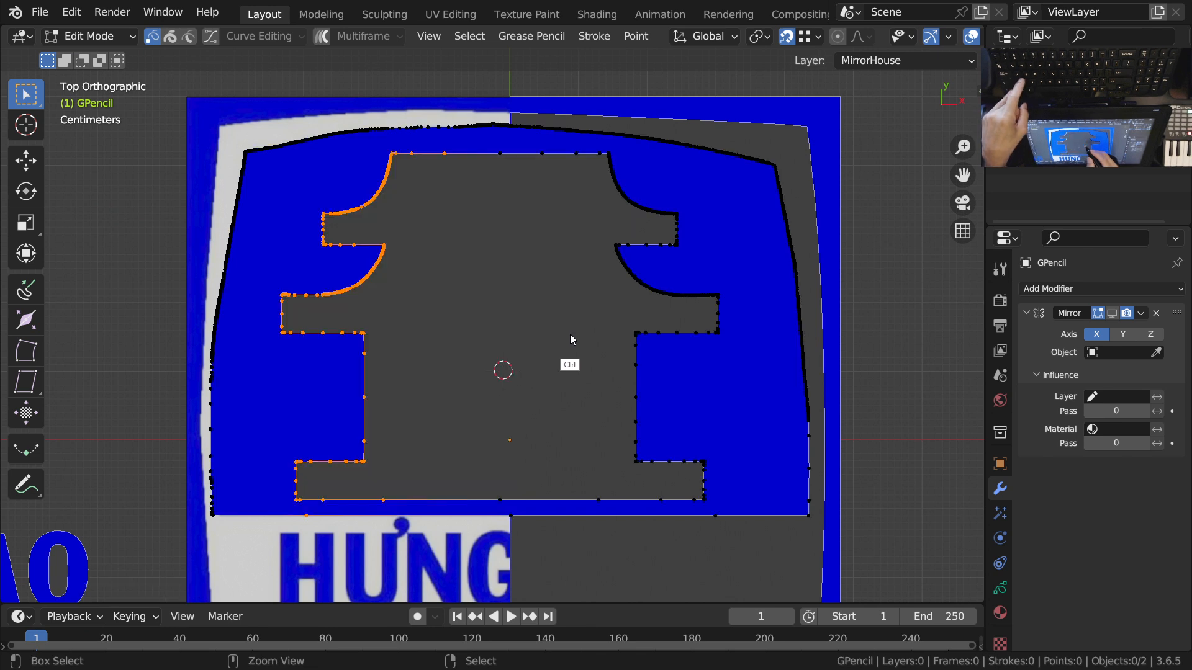
Step: Deselect the ridge point nearest the centre on the left side and delete the other selected left-half points
ctrl+middle_drag(550, 200, 538, 181)
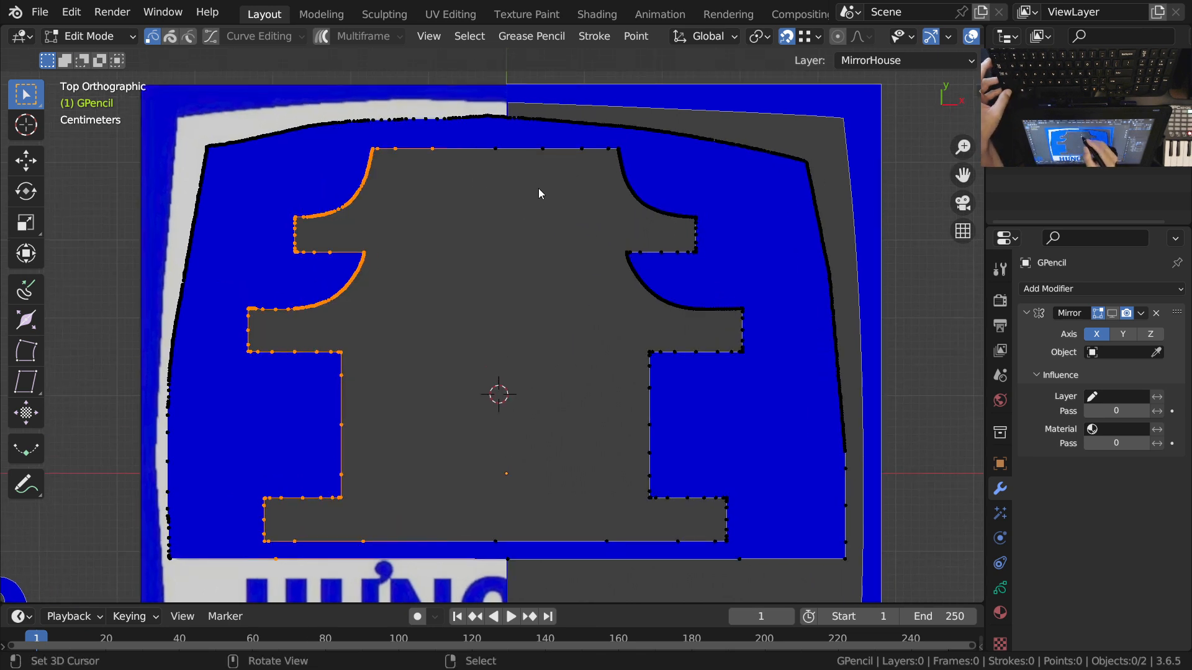
shift+middle_drag(536, 234, 527, 274)
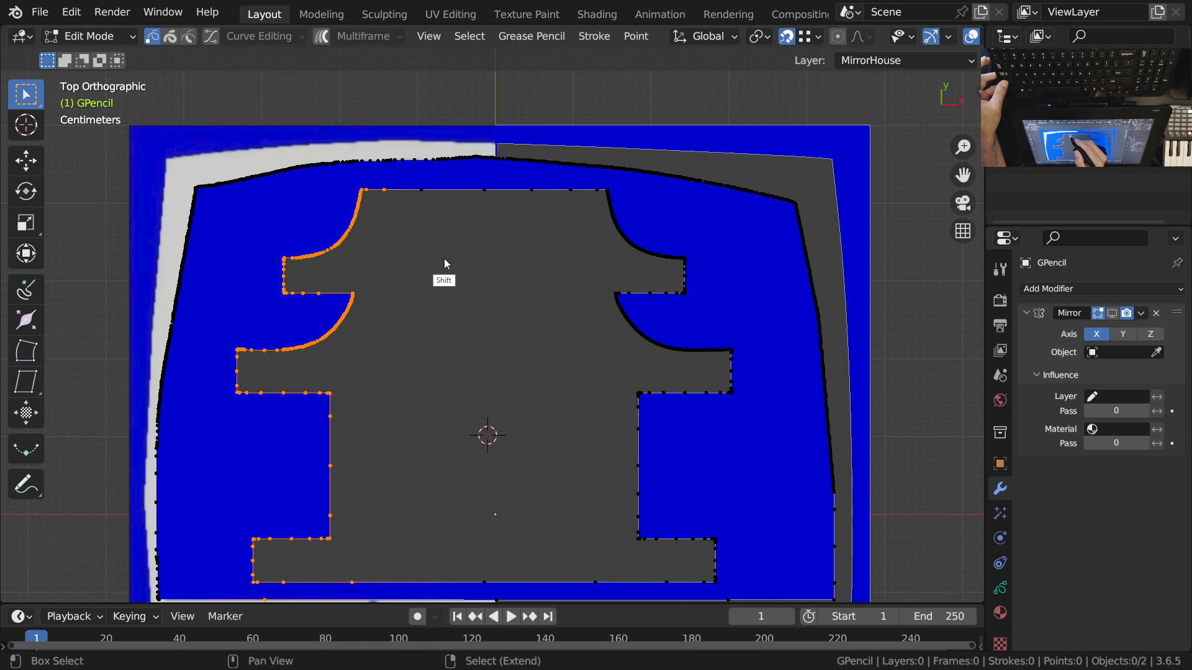
key(x)
click(406, 327)
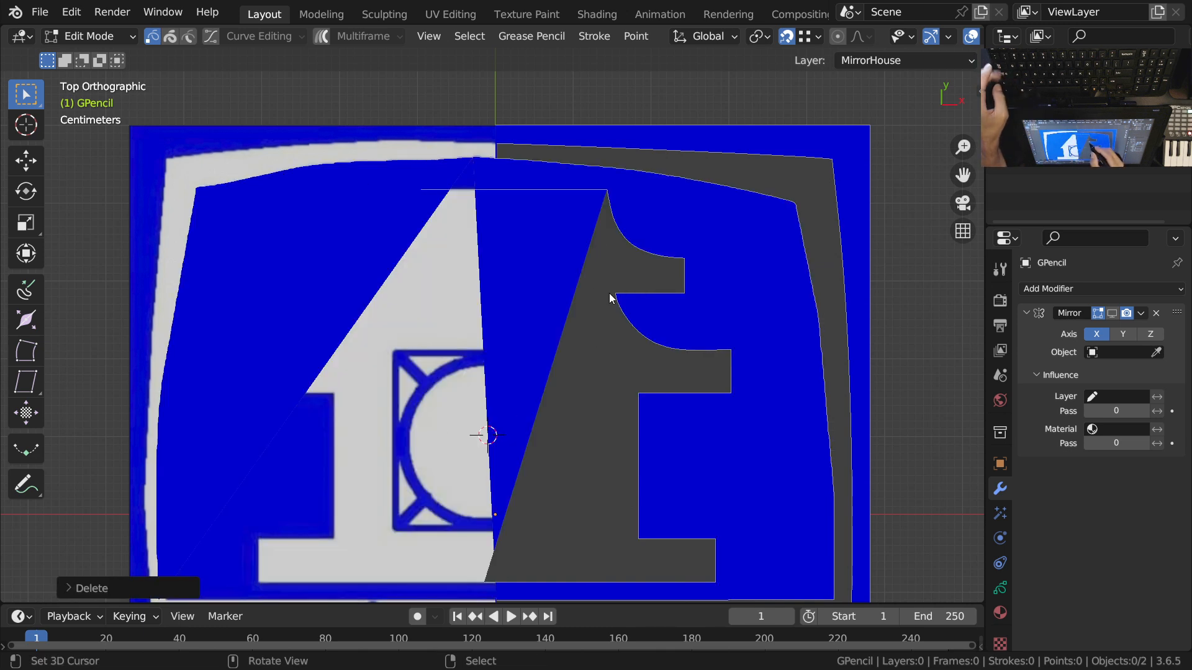
Step: Select the left end point of the remaining ridge line and examine how the line joins the outline
key(ctrl+Tab)
click(781, 290)
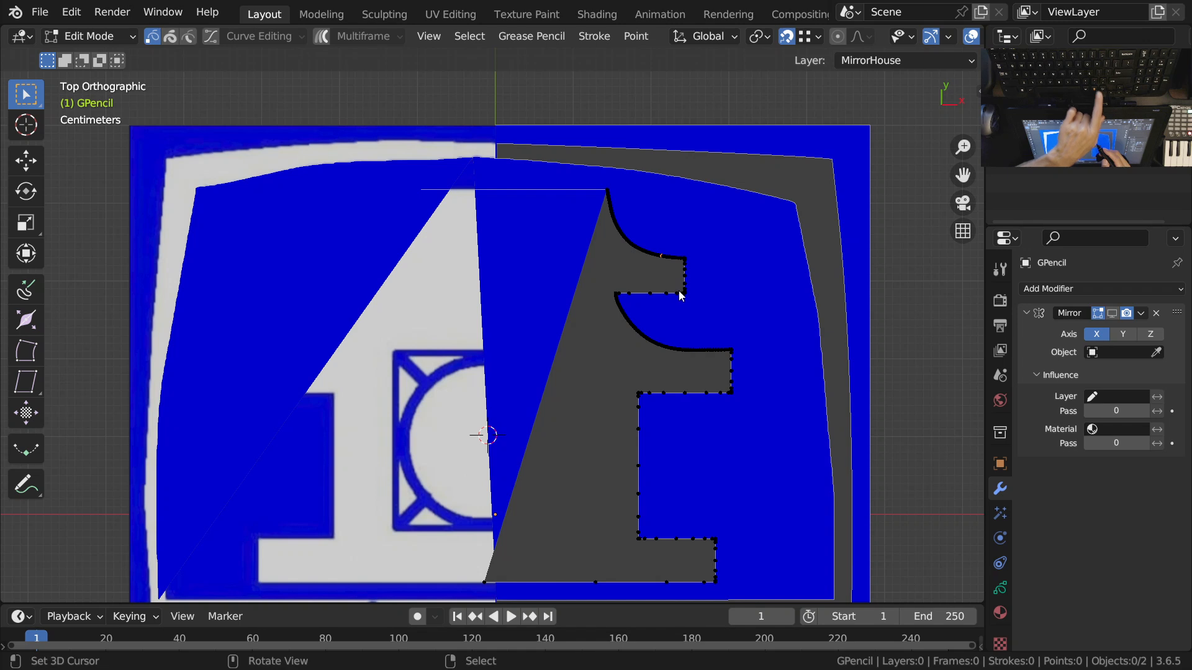
click(671, 255)
scroll(621, 351, down, 1)
shift+middle_drag(621, 351, 676, 251)
scroll(616, 336, up, 6)
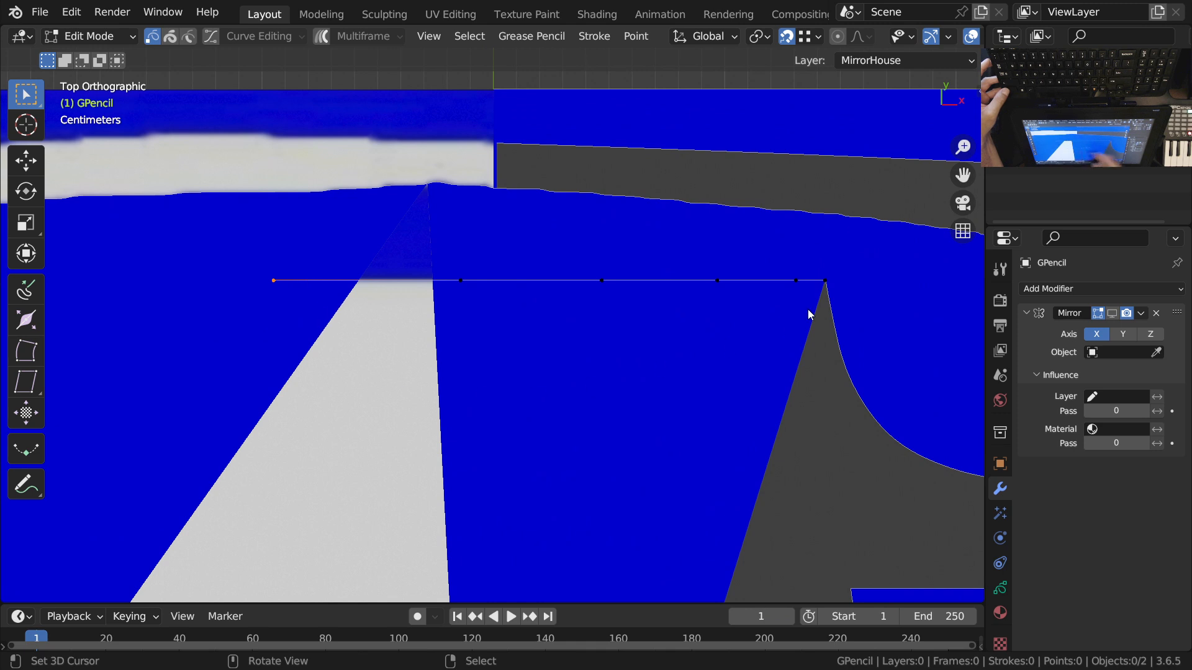
shift+scroll(811, 315, down, 10)
scroll(649, 299, down, 3)
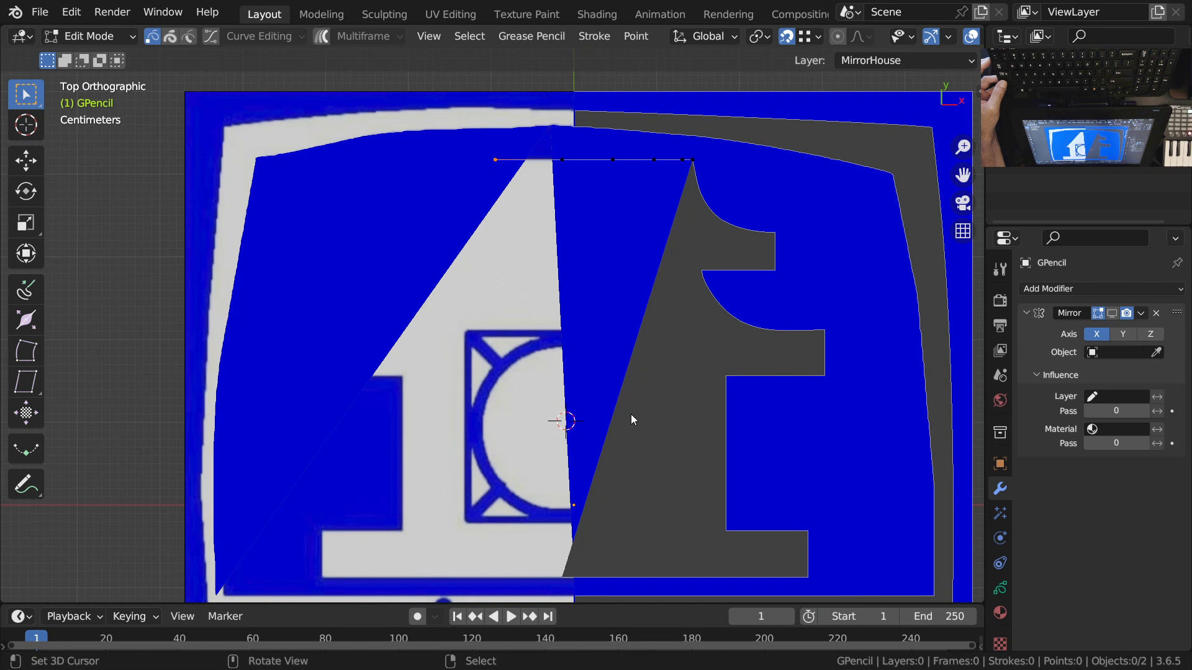
Step: Check the individual points around the ridge's right corner by selecting them one at a time
ctrl+middle_drag(665, 312, 697, 176)
drag(610, 255, 639, 178)
key(Escape)
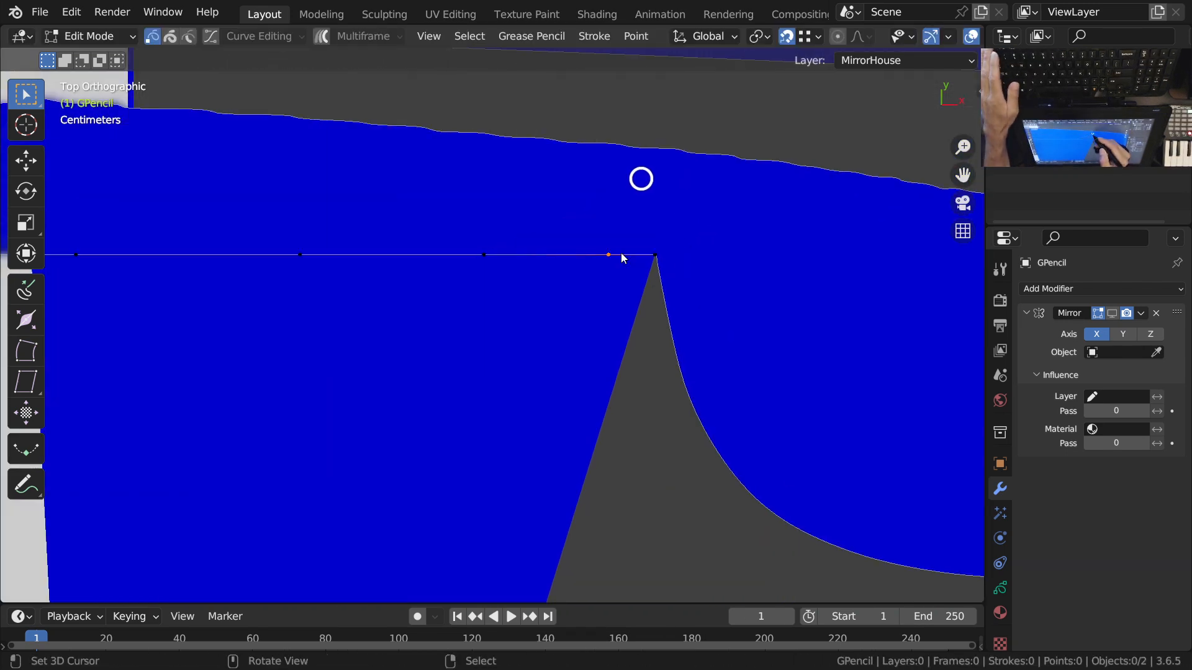
ctrl+middle_drag(660, 218, 660, 249)
right_drag(656, 254, 612, 312)
key(Escape)
ctrl+middle_drag(661, 257, 662, 204)
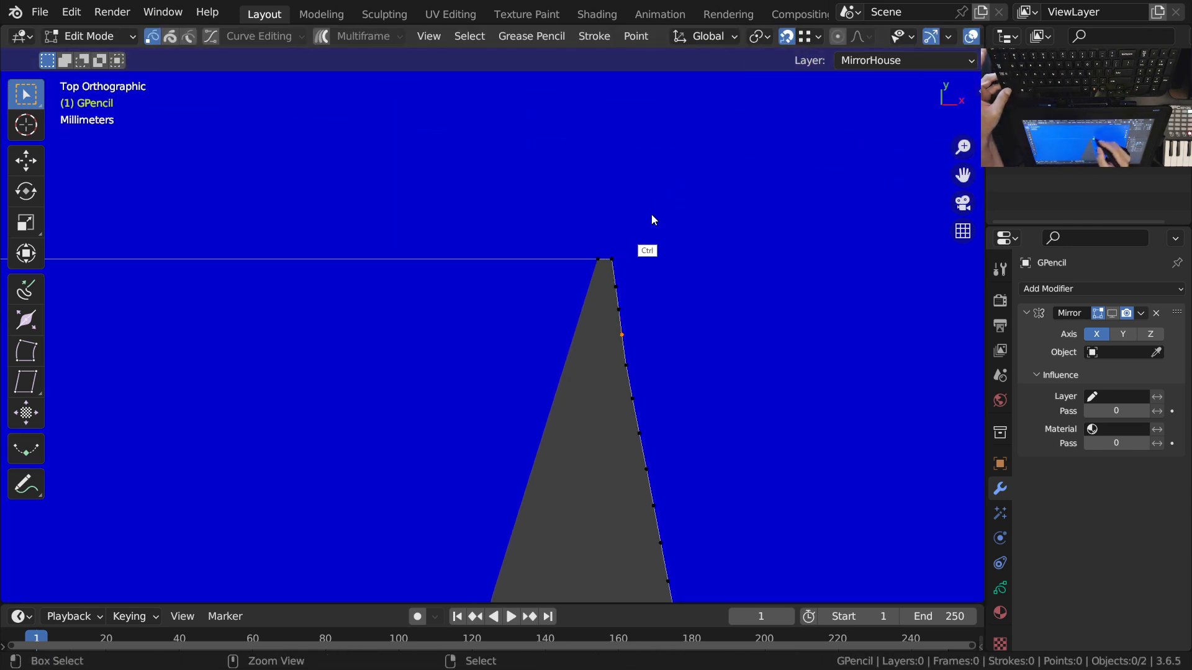
drag(597, 261, 599, 263)
key(Escape)
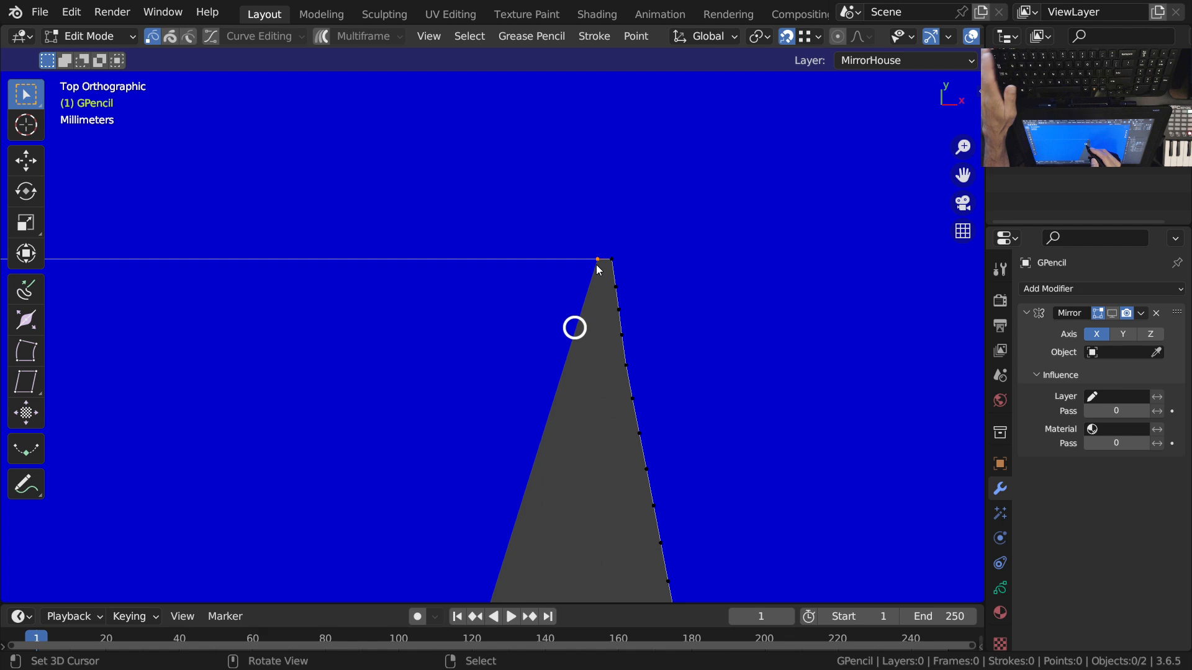
mouse_move(546, 264)
shift+middle_down()
mouse_move(611, 278)
mouse_move(670, 258)
mouse_move(645, 230)
mouse_move(566, 310)
mouse_move(444, 355)
mouse_move(571, 401)
shift+middle_up()
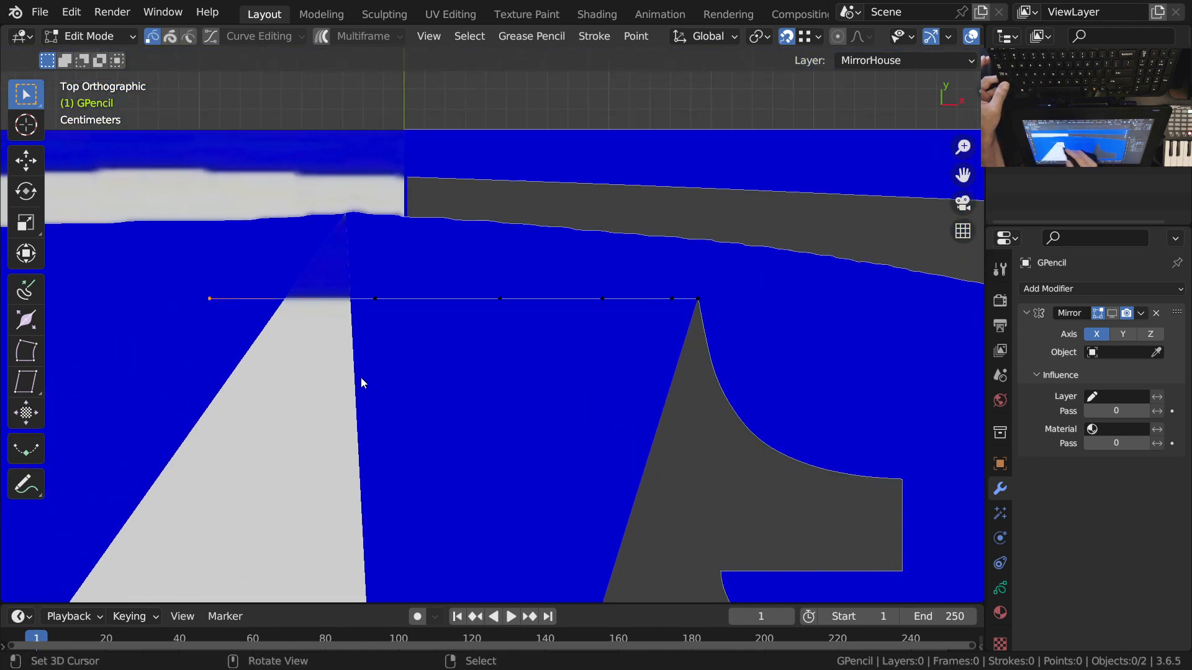
Step: Grow the selection along the whole remaining ridge line up to its right corner and delete those points
key(ctrl+KP_Add)
key(ctrl+KP_Add)
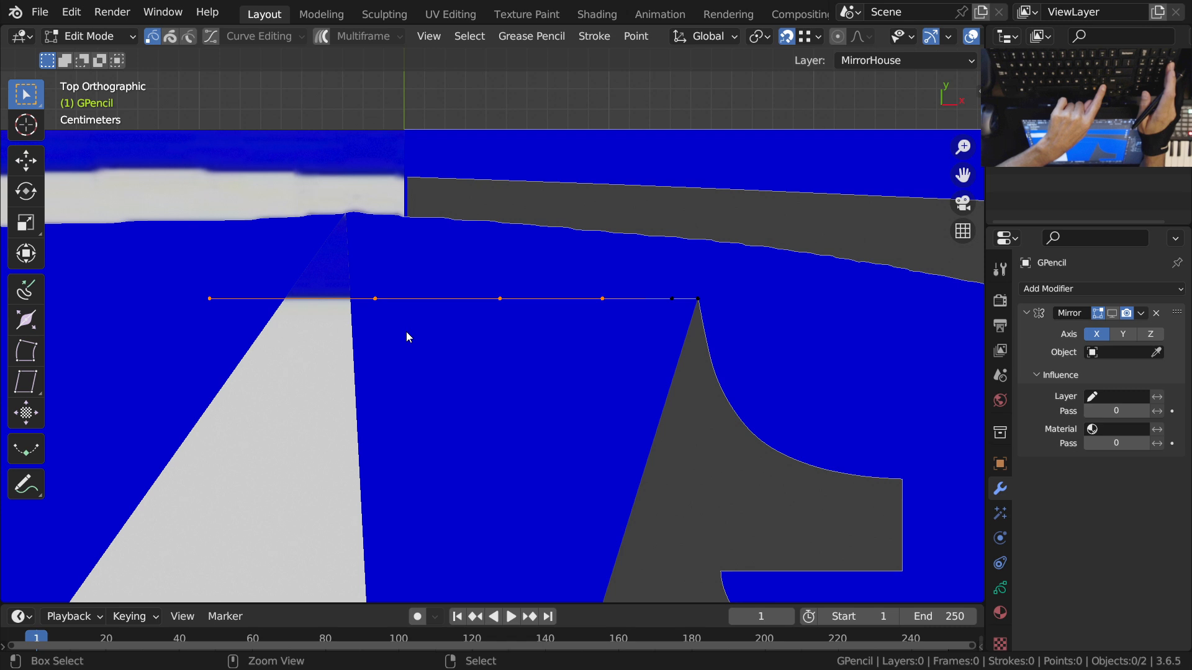
key(x)
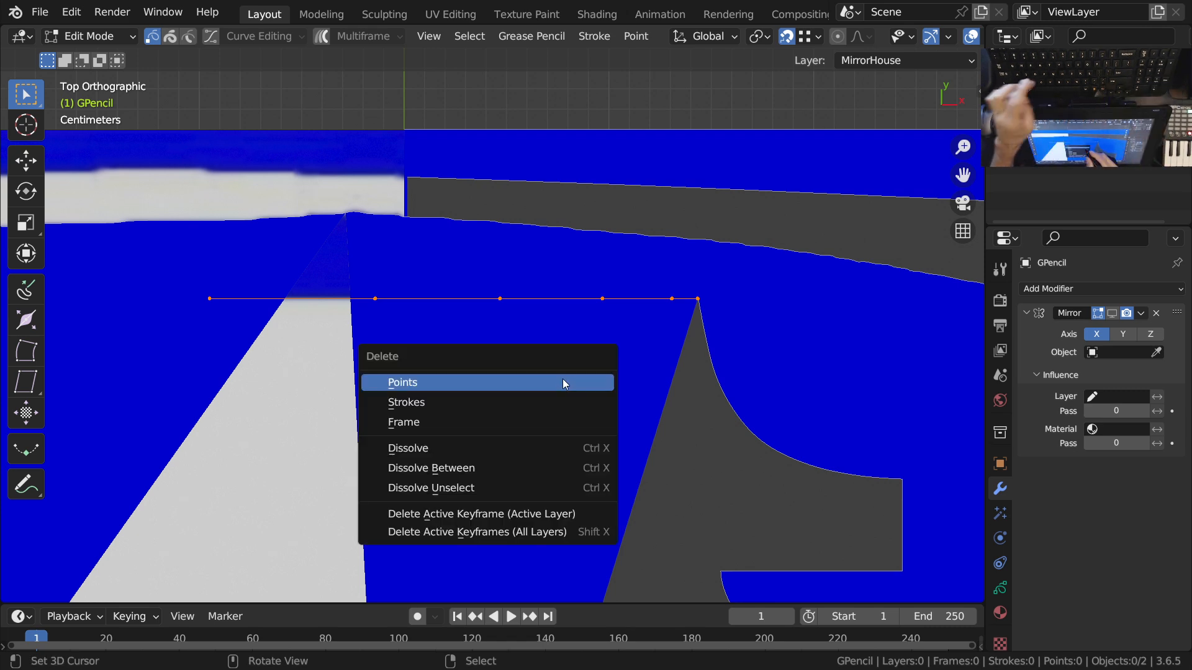
click(437, 383)
ctrl+middle_drag(652, 351, 729, 233)
mouse_move(711, 307)
ctrl+middle_down()
mouse_move(718, 256)
mouse_move(698, 291)
mouse_move(686, 376)
mouse_move(716, 306)
mouse_move(683, 453)
mouse_move(668, 271)
mouse_move(646, 370)
ctrl+middle_up()
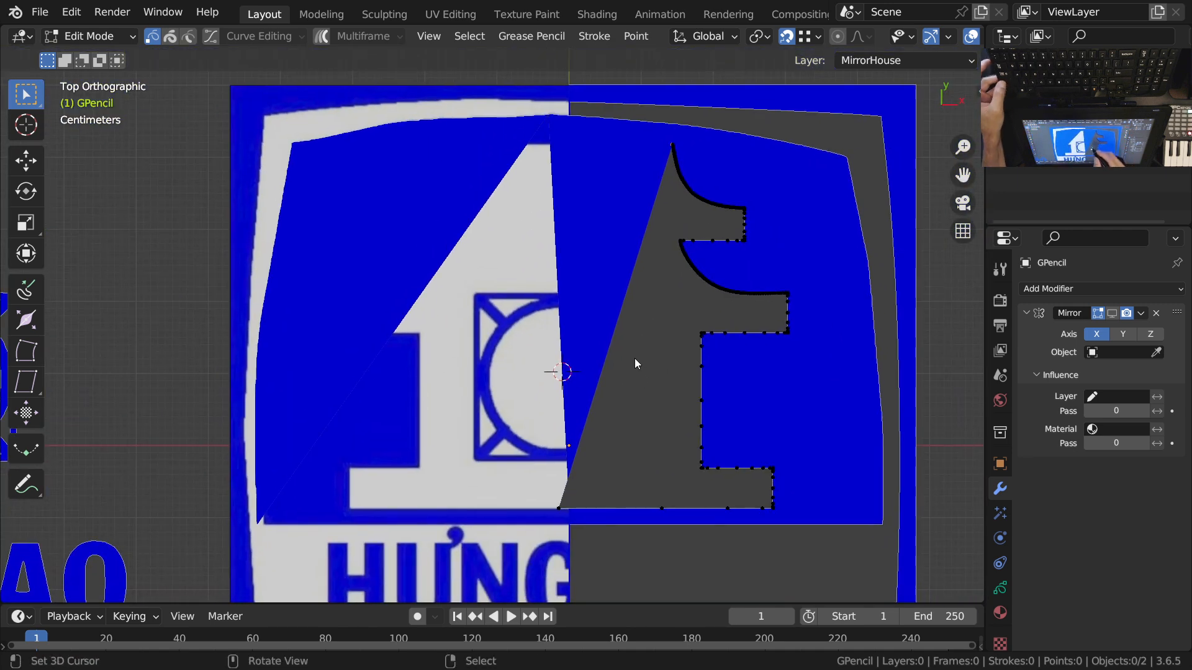
Step: Extend the ridge's right corner with a new point along X, aligned vertically with the silhouette's bottom centre point
key(g)
key(x)
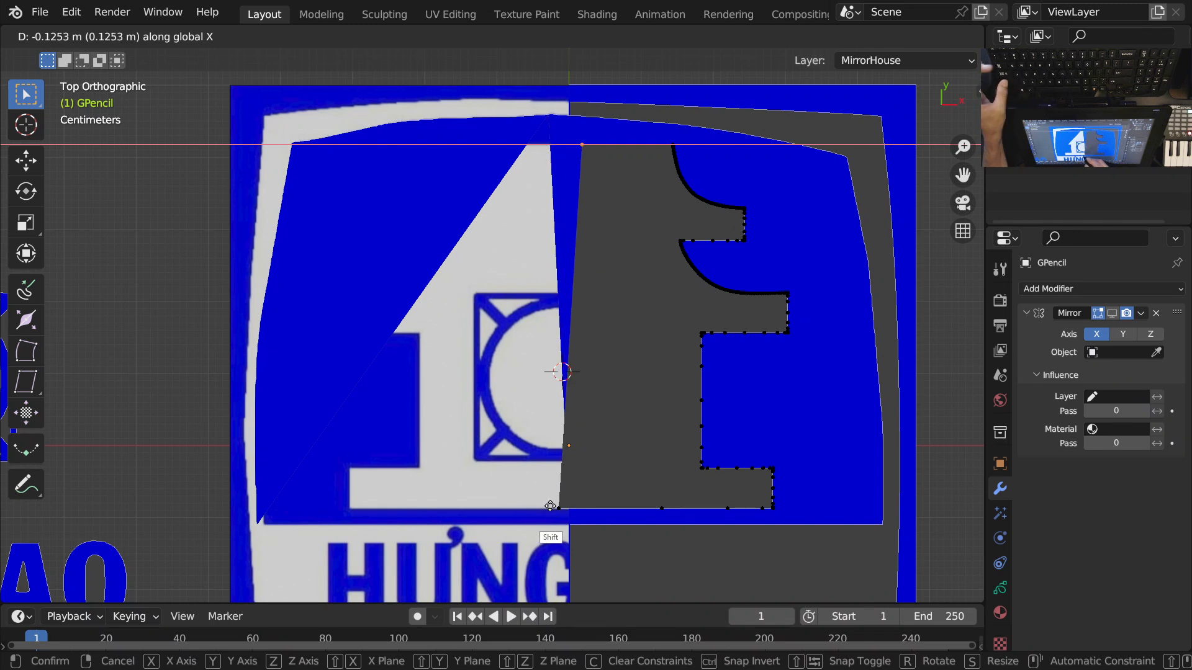
click(536, 510)
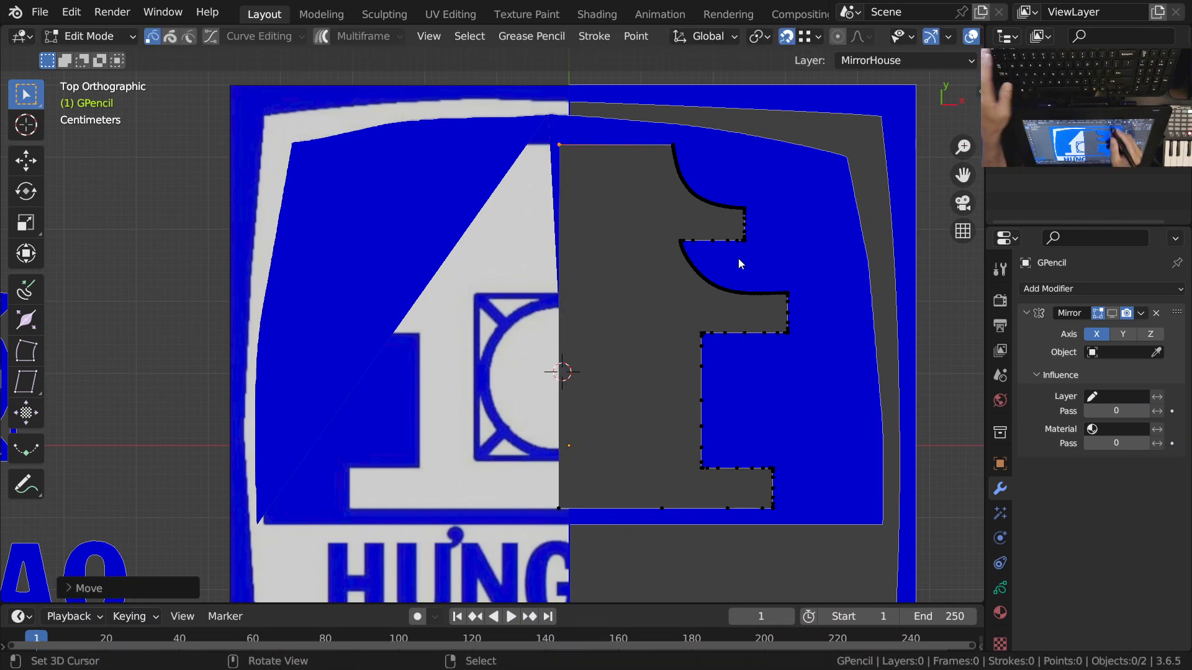
scroll(583, 478, up, 4)
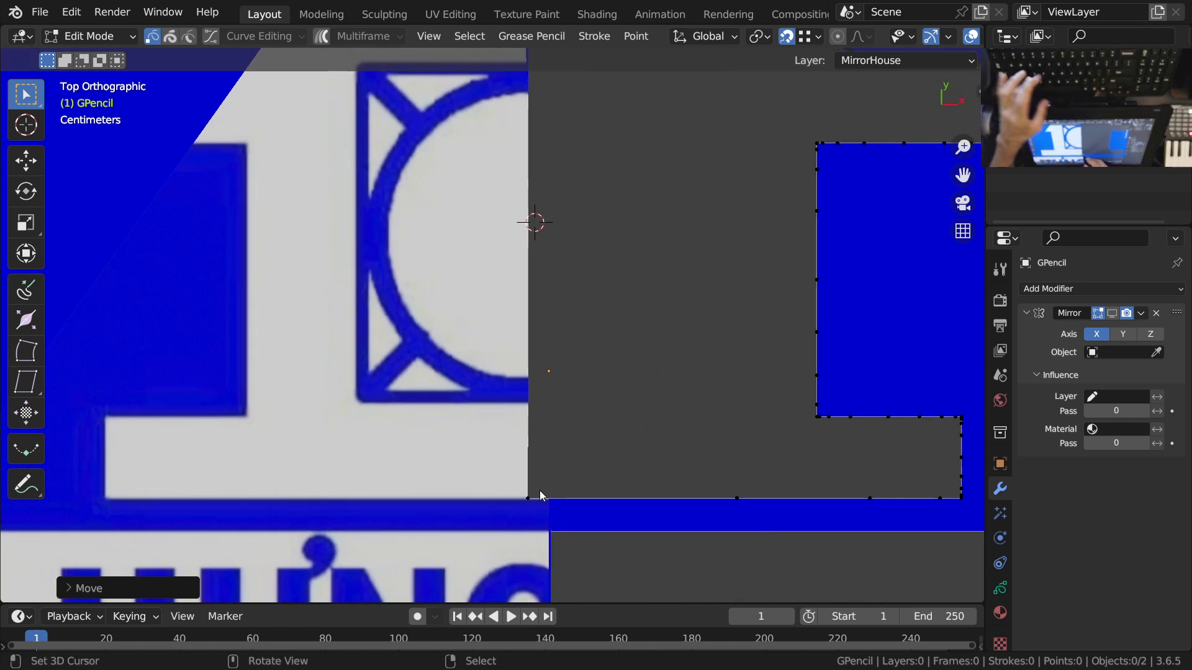
key(g)
key(x)
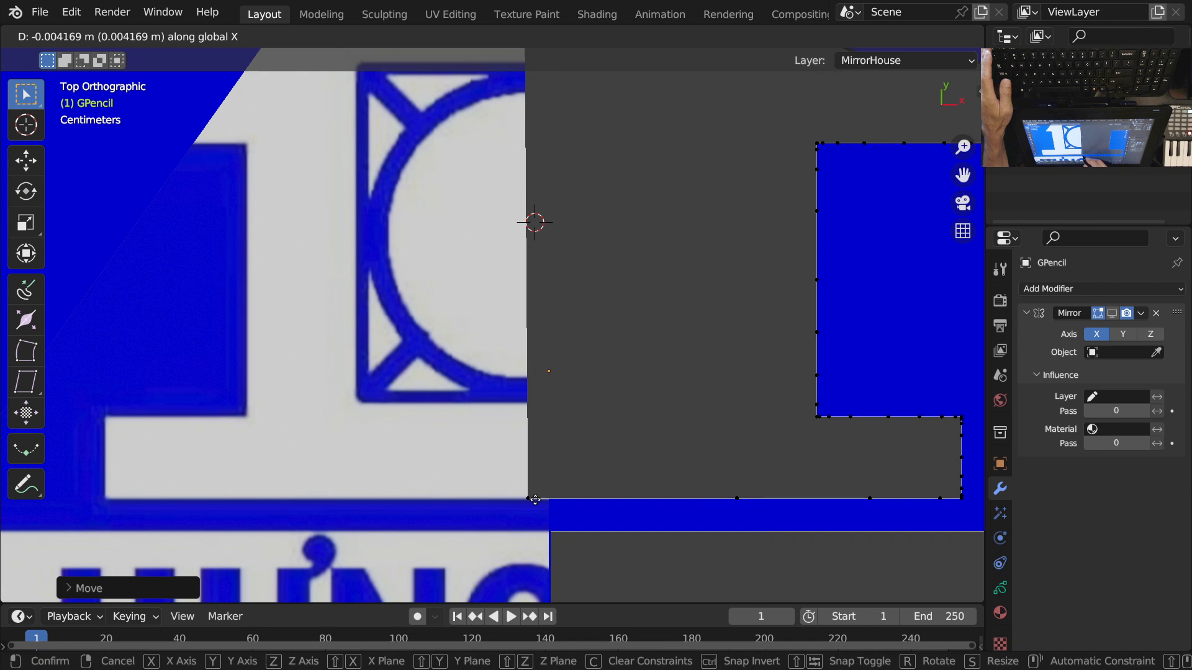
click(535, 503)
Step: Turn on the Mirror modifier's viewport display to complete the left half of the house
scroll(550, 420, down, 4)
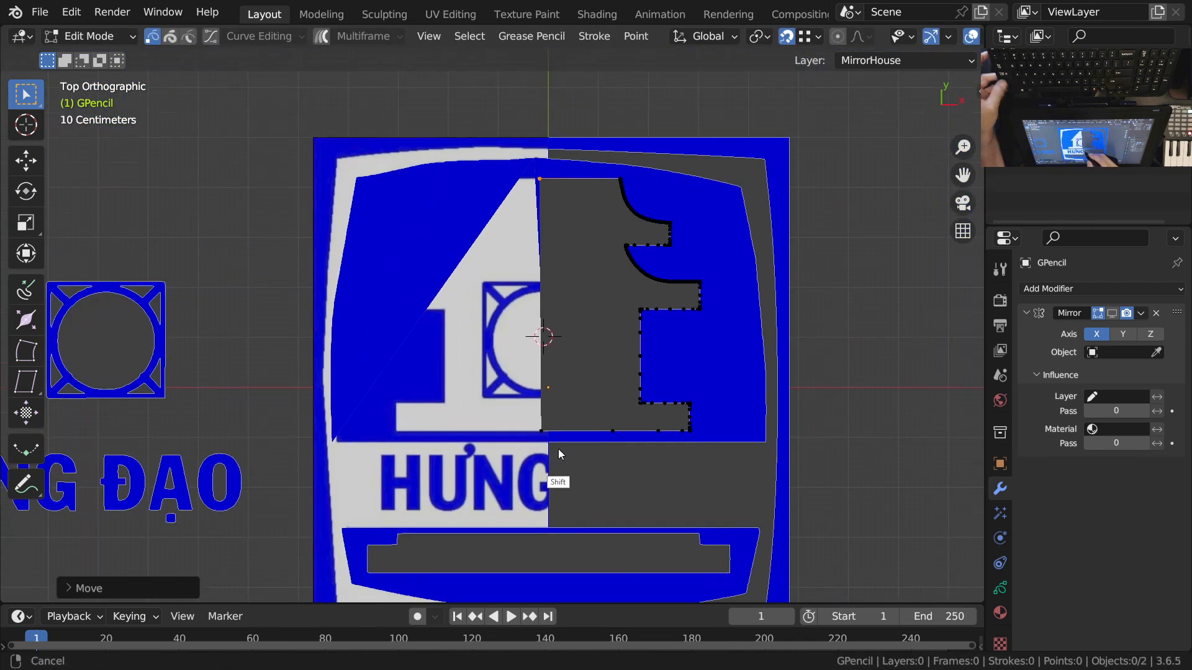
scroll(540, 453, up, 1)
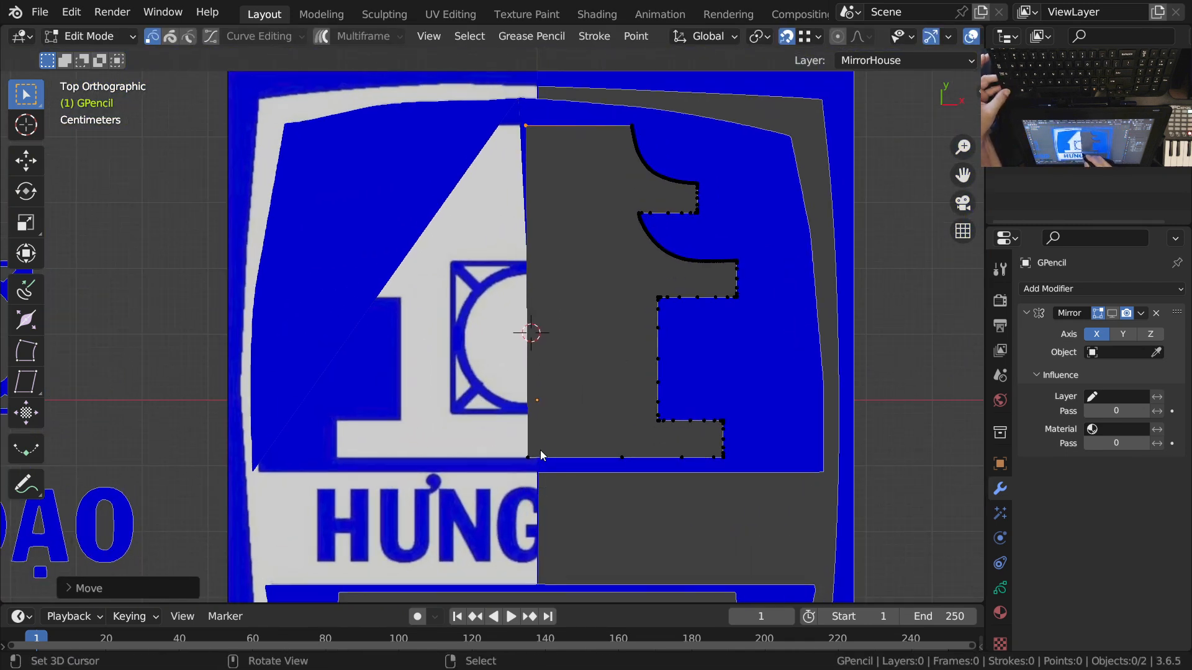
scroll(591, 335, down, 1)
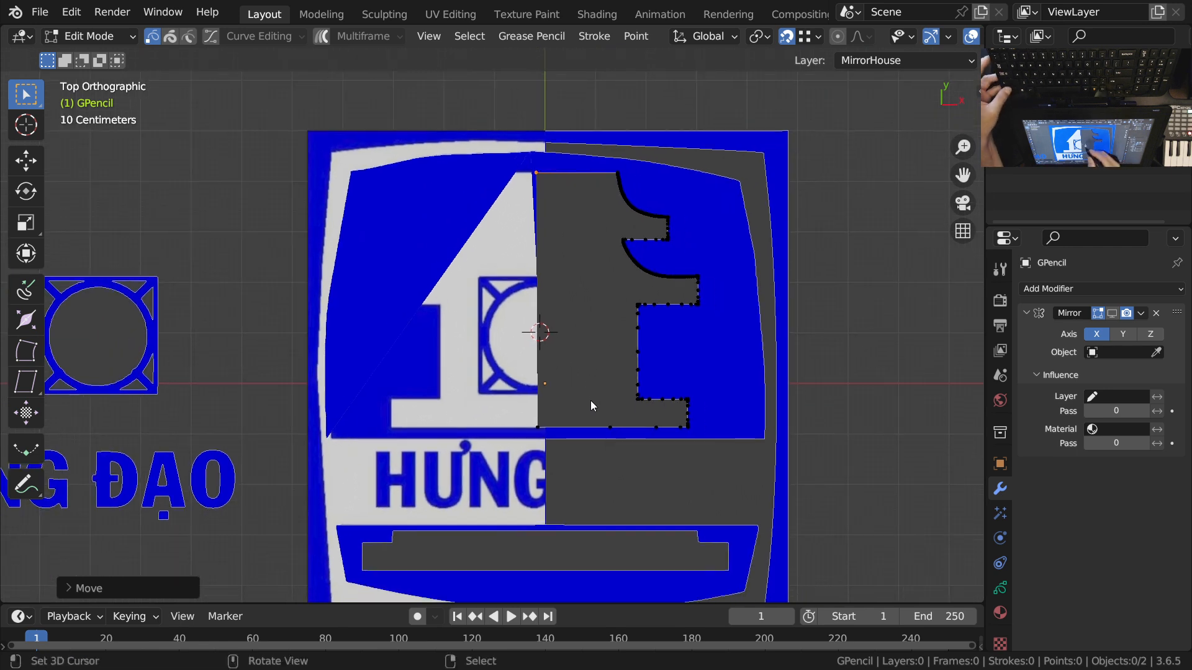
shift+middle_drag(689, 477, 653, 447)
click(1112, 314)
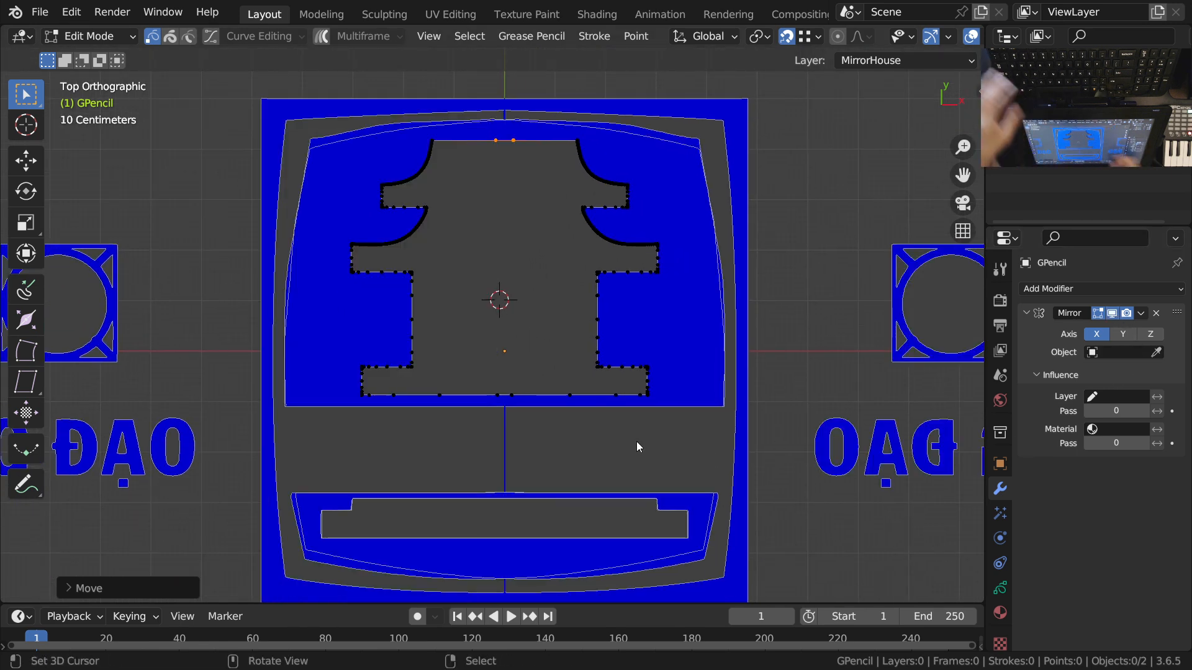
scroll(568, 340, down, 1)
mouse_move(568, 341)
shift+middle_down()
mouse_move(680, 349)
mouse_move(668, 335)
mouse_move(669, 383)
shift+middle_up()
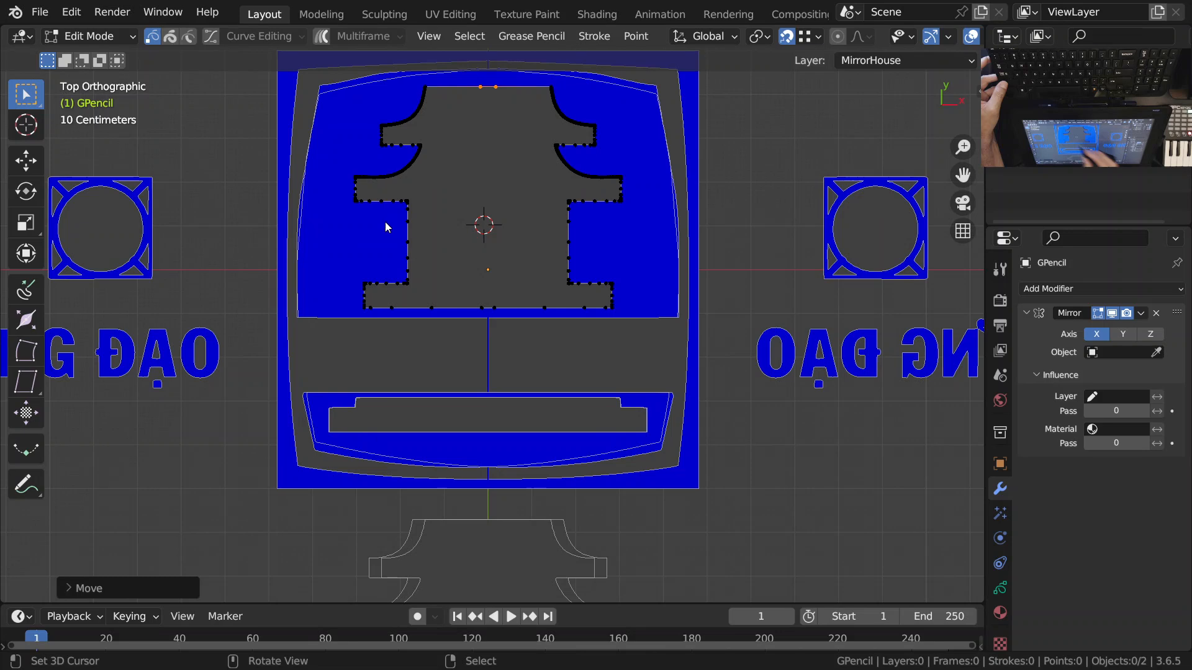
mouse_move(572, 382)
ctrl+middle_down()
mouse_move(609, 490)
mouse_move(602, 464)
ctrl+middle_up()
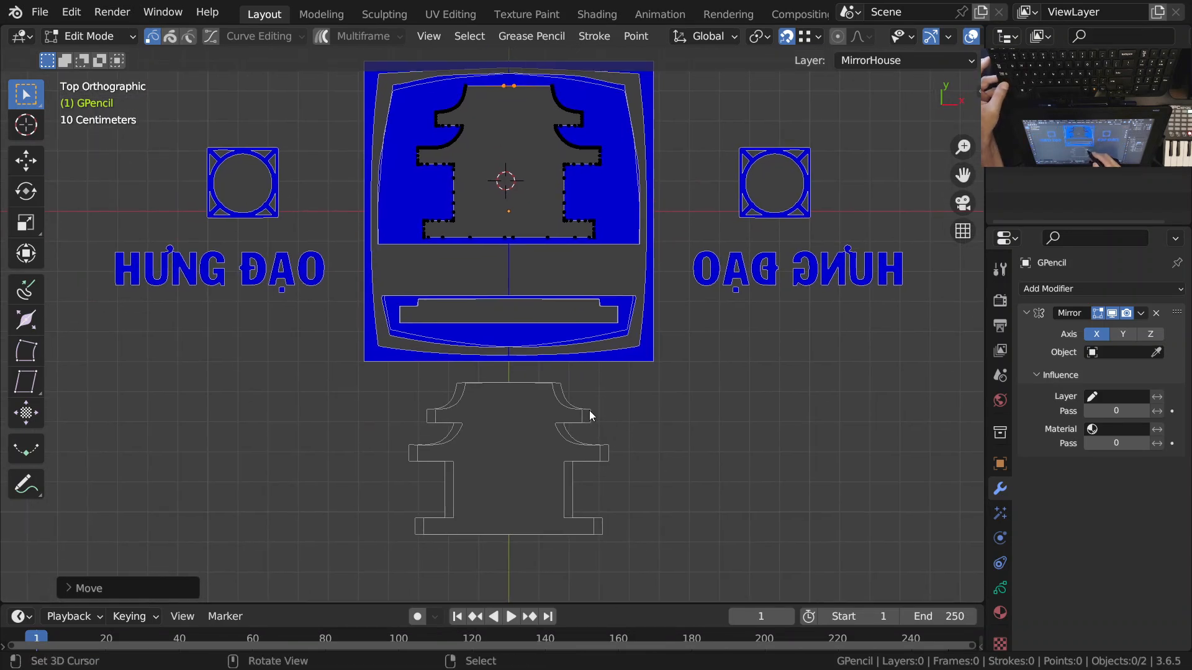
Step: Switch editing to the traced house outline below the logo and select all its points
key(ctrl+z)
mouse_move(593, 401)
ctrl+middle_down()
mouse_move(582, 476)
mouse_move(575, 460)
ctrl+middle_up()
mouse_move(665, 401)
ctrl+middle_down()
mouse_move(681, 419)
mouse_move(753, 442)
mouse_move(664, 468)
mouse_move(665, 365)
ctrl+middle_up()
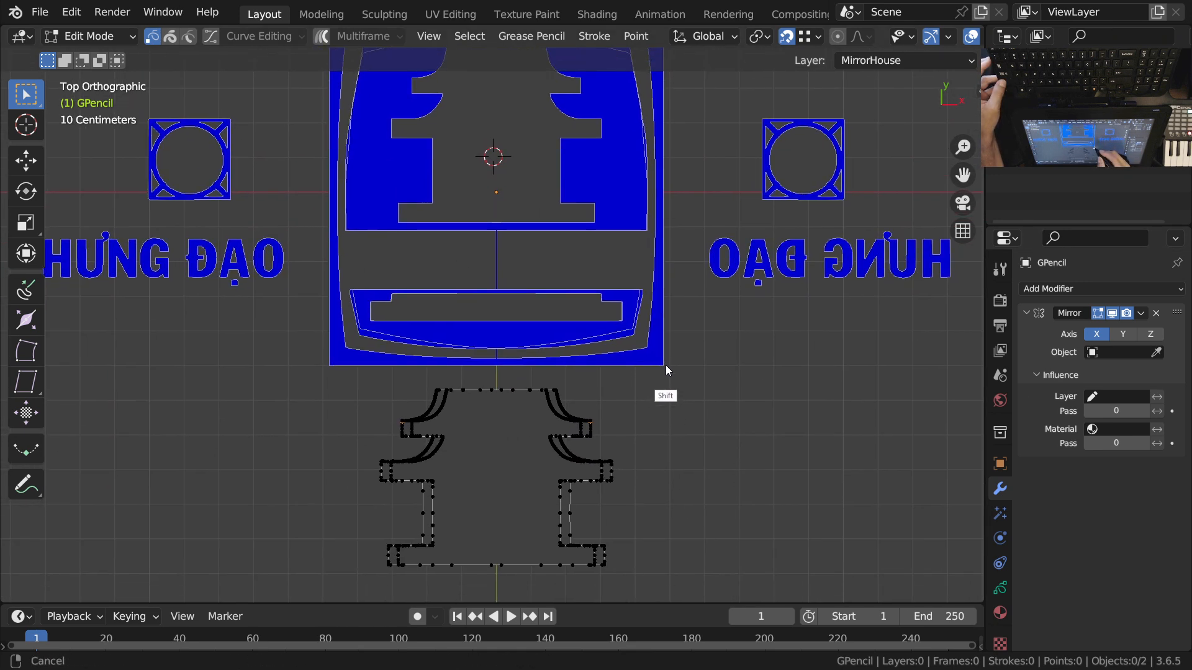
scroll(575, 523, up, 1)
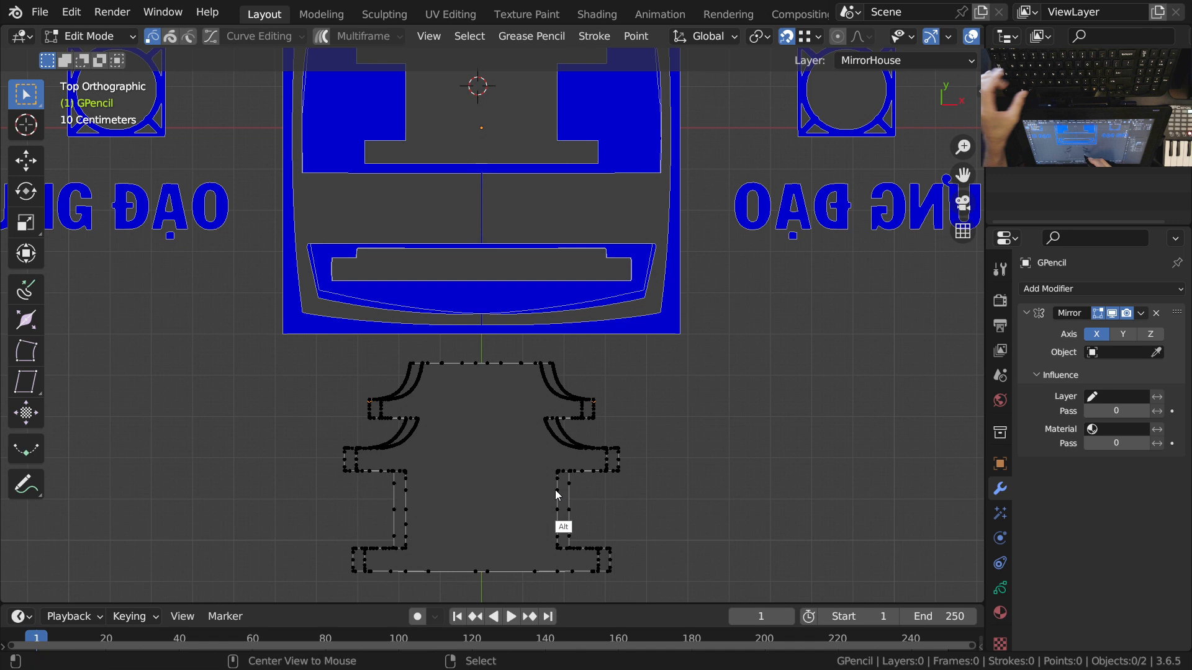
key(alt+a)
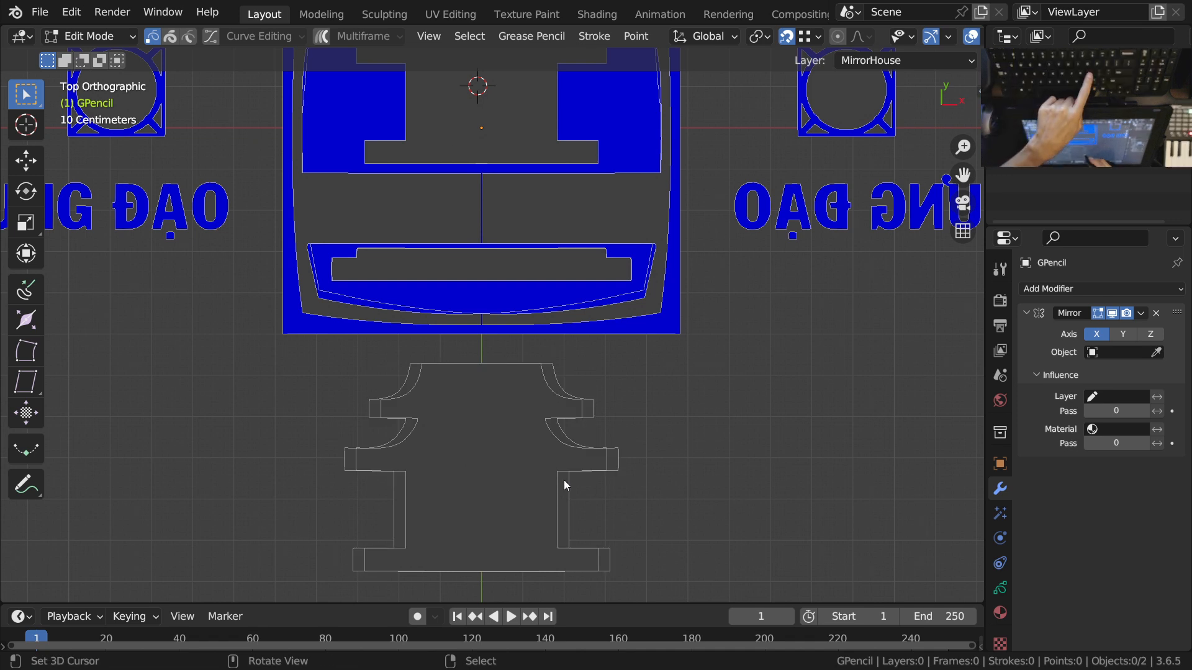
key(a)
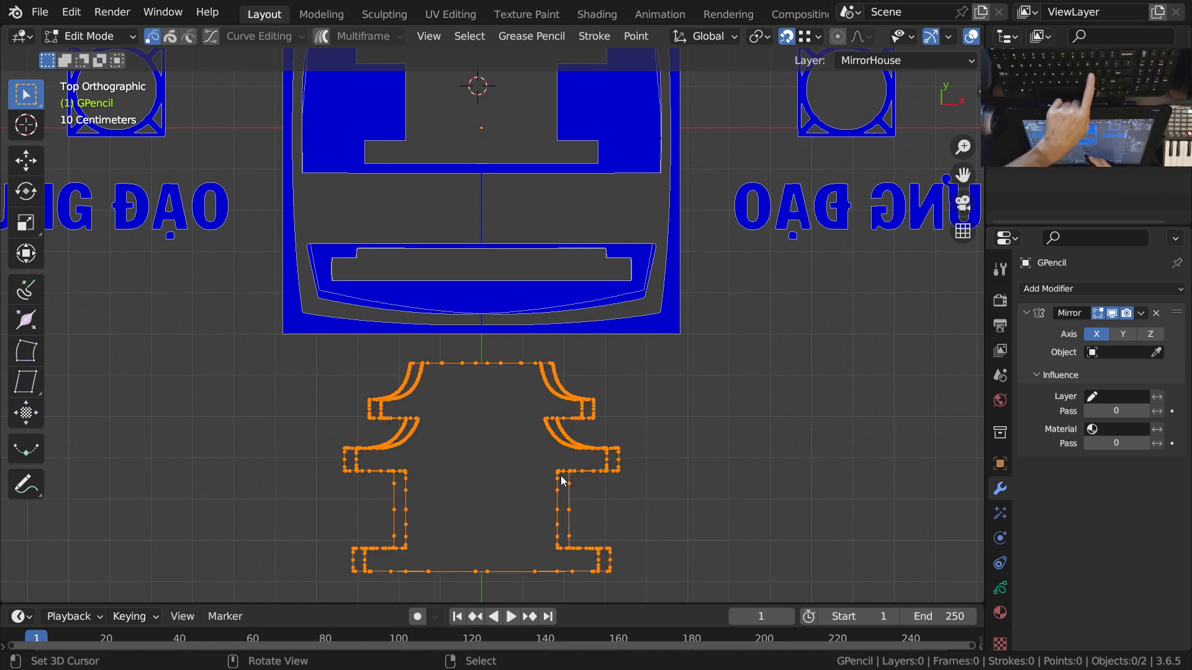
Step: Move the traced outline about 0.0144 m along X so it coincides with its mirrored copy
scroll(634, 528, up, 1)
shift+middle_drag(609, 471, 607, 411)
scroll(639, 418, up, 1)
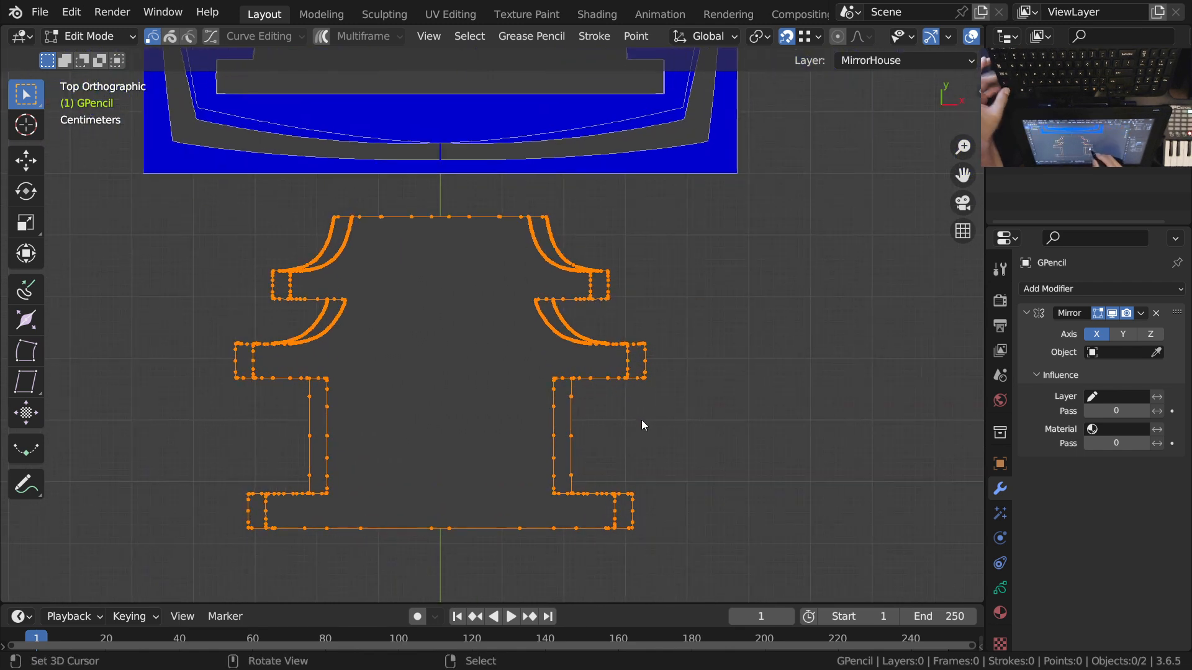
key(g)
key(x)
mouse_move(652, 418)
key(shift)
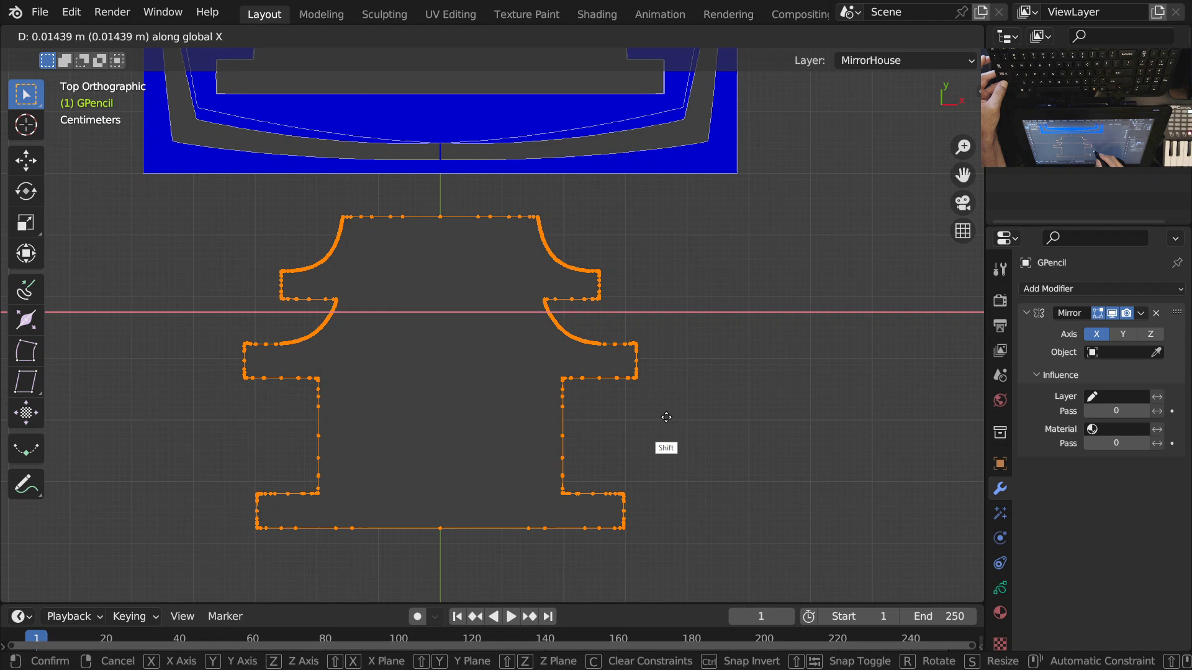
click(663, 418)
Step: Nudge the traced outline about 0.0002 m further along X to close the remaining gap with its mirrored copy
scroll(590, 311, up, 5)
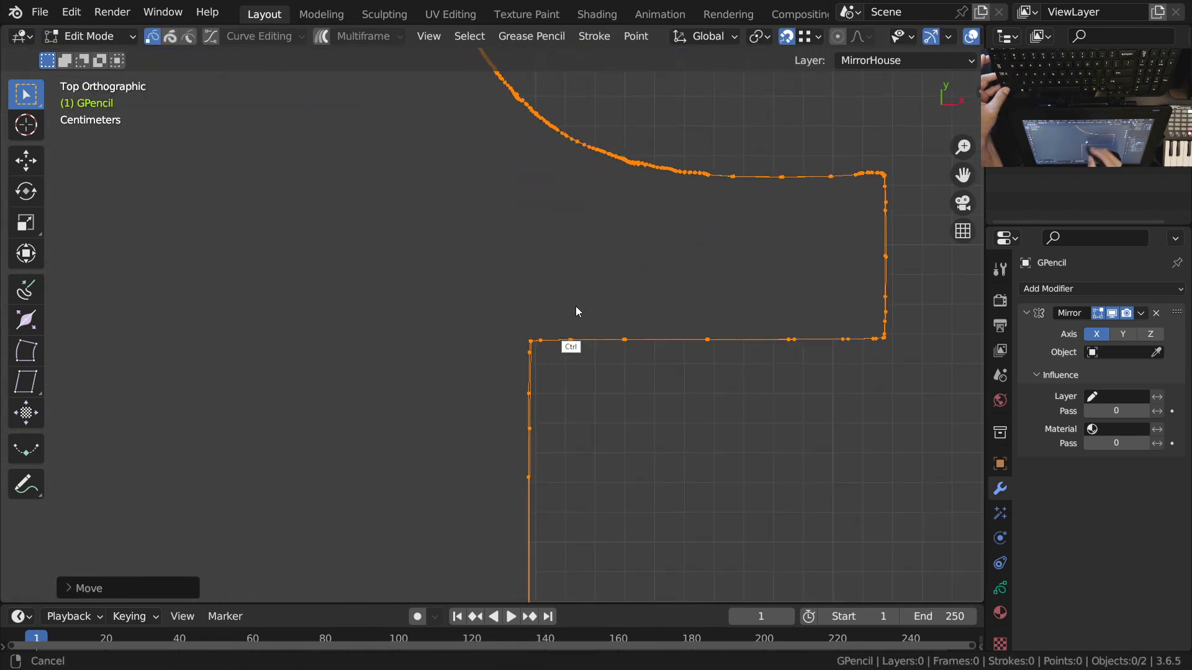
key(g)
key(x)
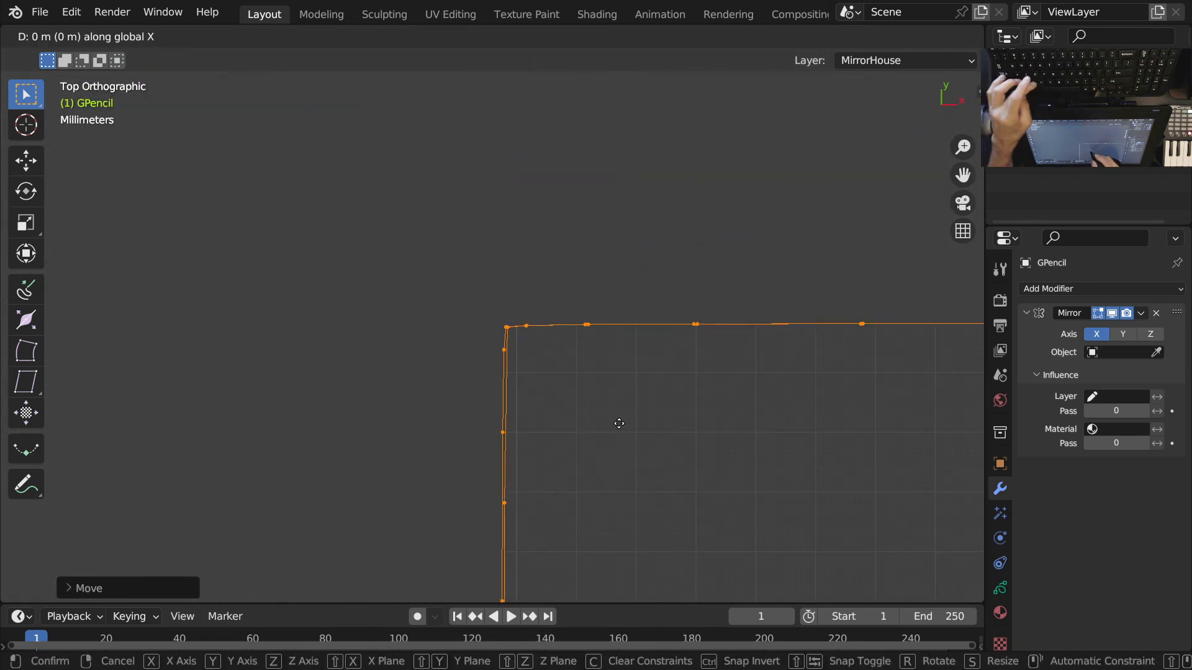
key(shift)
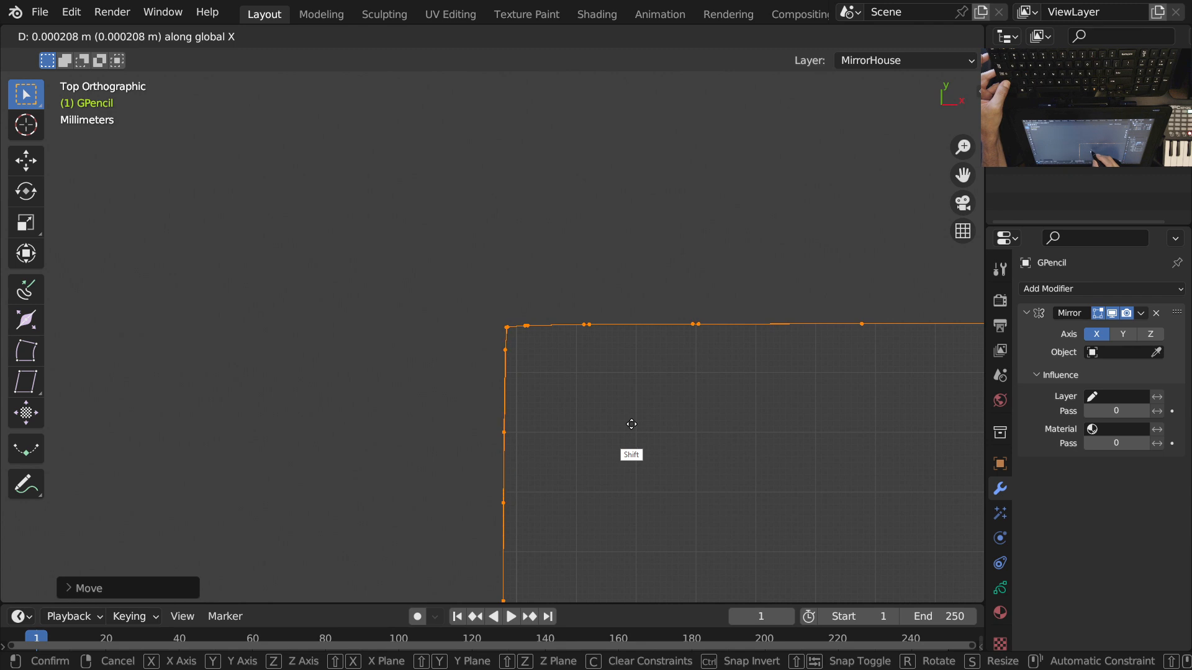
click(632, 424)
Step: Move the traced outline up about 0.989 m along Y over the clean house silhouette for comparison
scroll(549, 301, down, 8)
shift+middle_drag(557, 237, 569, 430)
shift+middle_drag(570, 430, 558, 460)
key(g)
key(y)
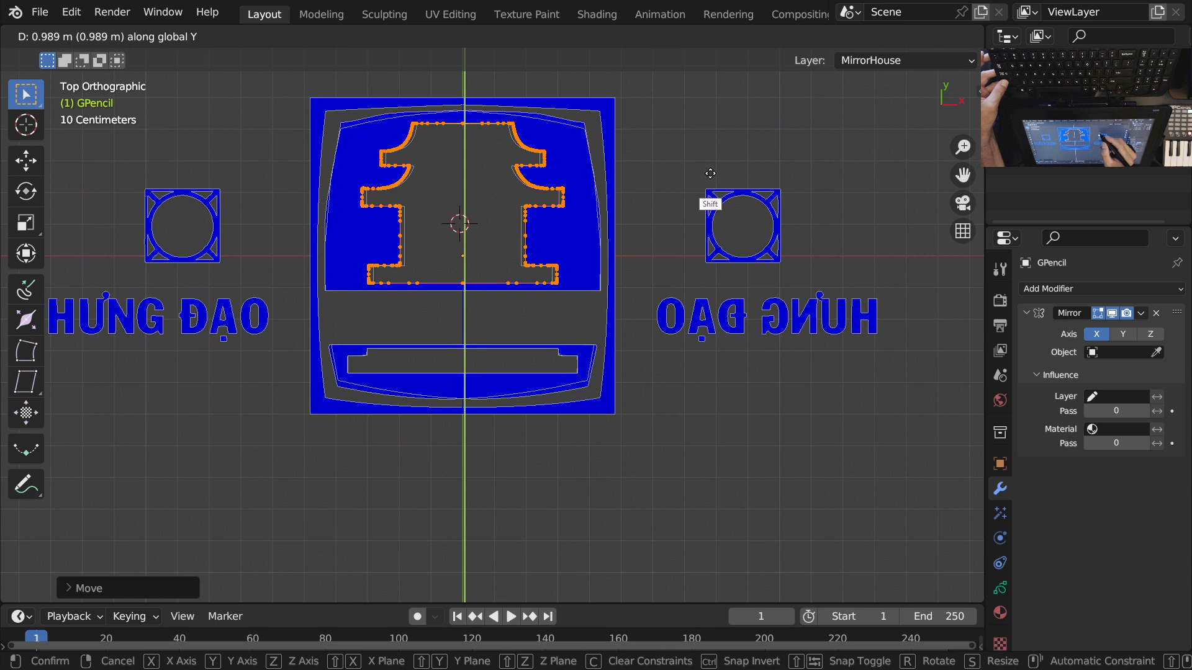
click(711, 173)
Step: Select the whole clean house stroke and move it about 0.012 m along X to match the traced outline's width
ctrl+middle_drag(710, 173, 468, 314)
click(474, 325)
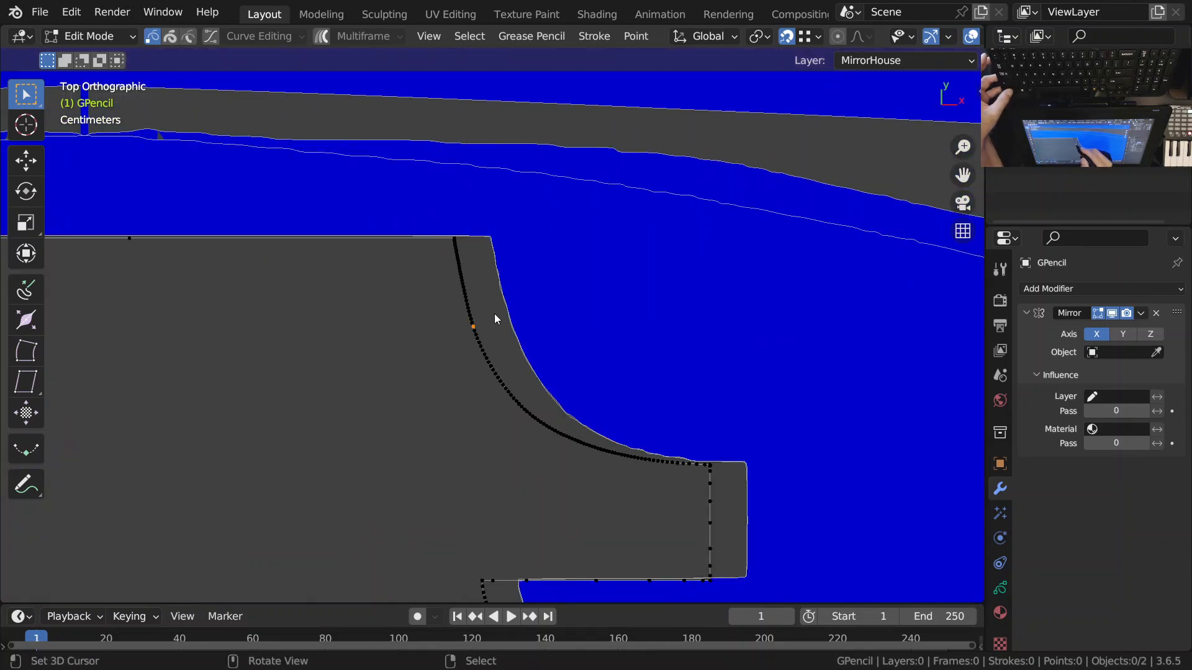
key(ctrl+l)
scroll(580, 271, down, 2)
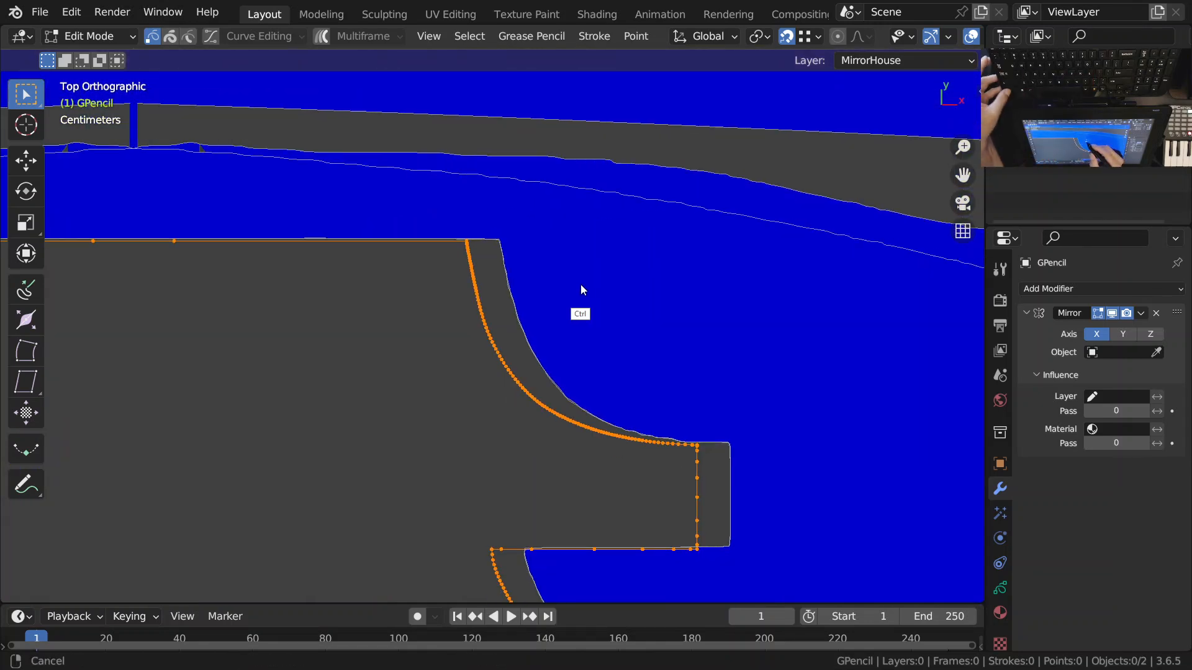
scroll(710, 286, down, 3)
mouse_move(729, 383)
shift+middle_down()
mouse_move(711, 245)
mouse_move(617, 332)
mouse_move(647, 374)
mouse_move(631, 374)
shift+middle_up()
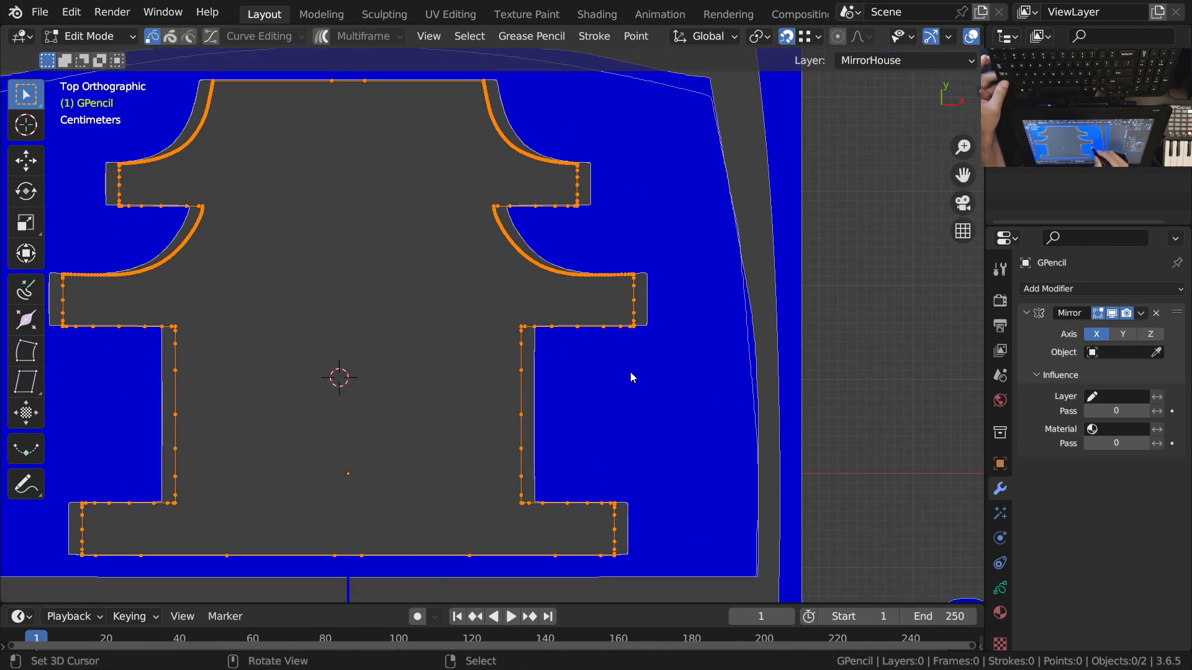
key(g)
key(x)
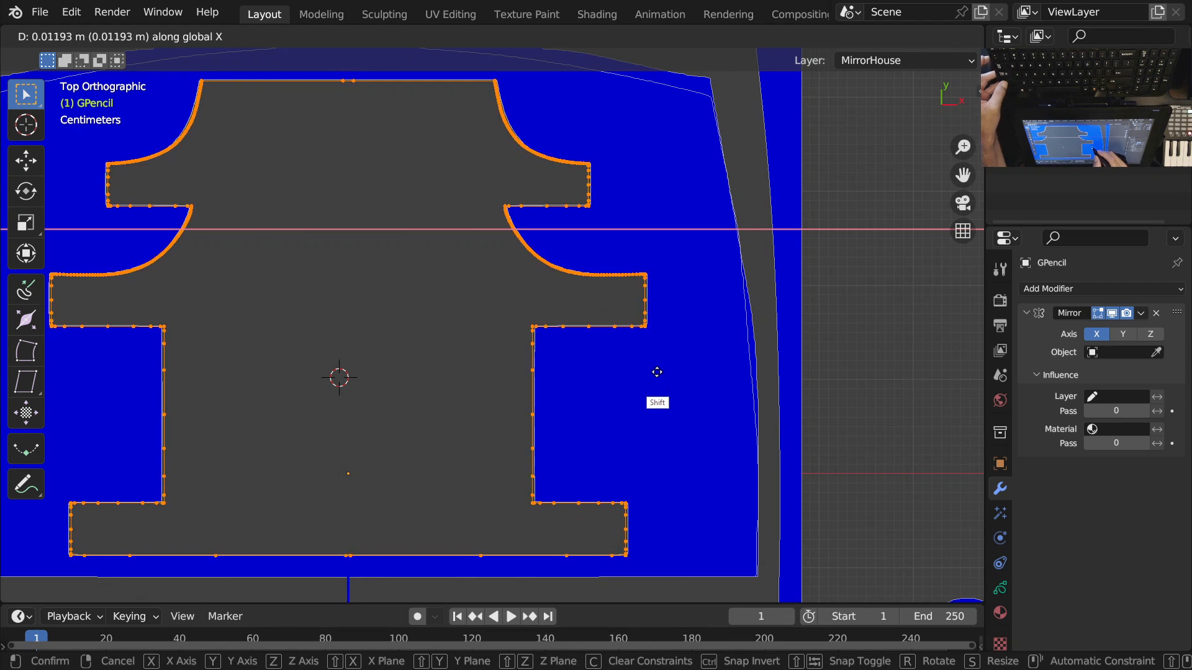
click(671, 372)
Step: Fine-tune the clean house by moving it about 0.0005 m along X onto the traced outline's right edge
ctrl+middle_drag(673, 343, 622, 293)
key(g)
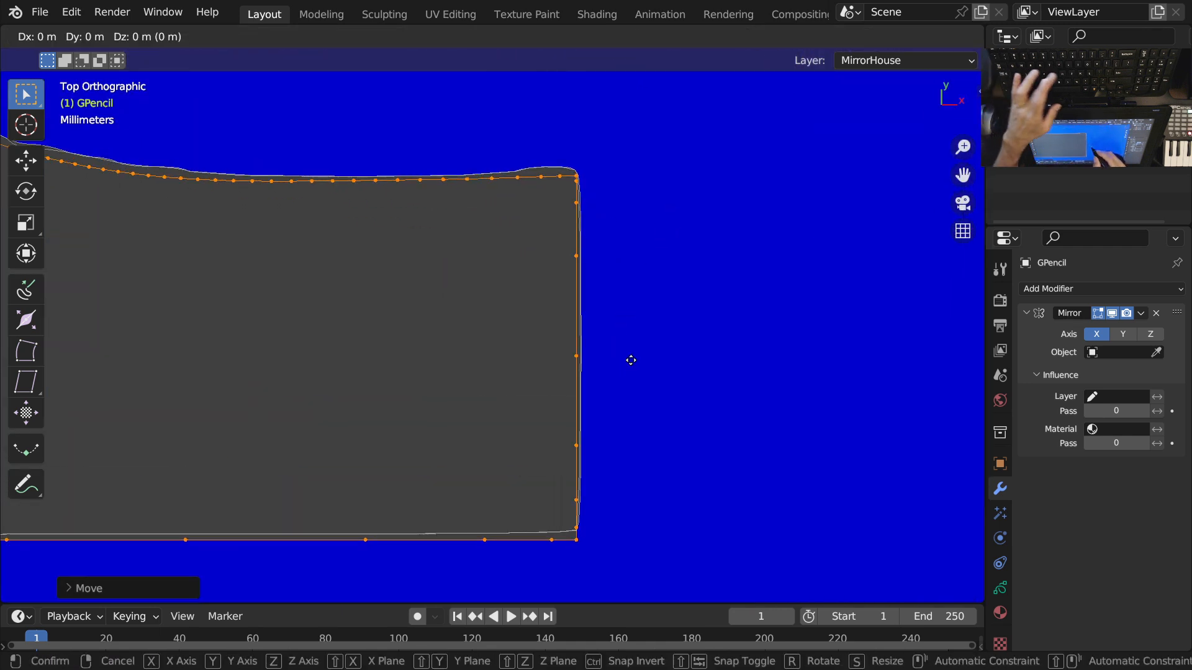
key(x)
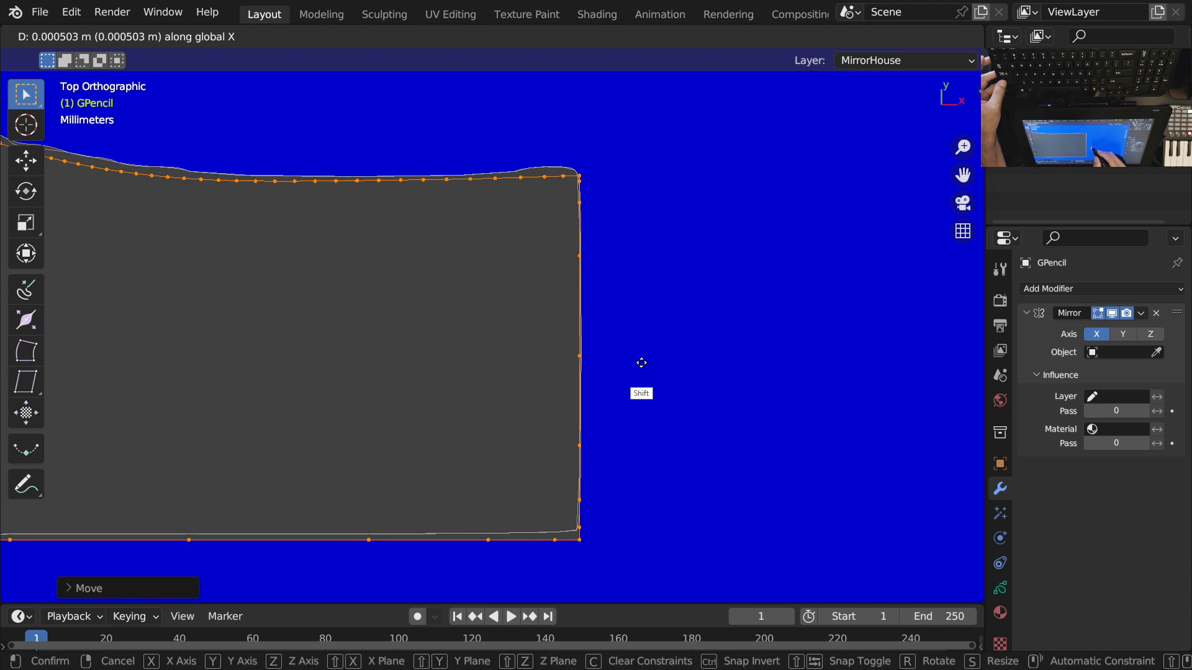
click(647, 361)
ctrl+middle_drag(611, 232, 584, 415)
mouse_move(575, 341)
ctrl+middle_down()
mouse_move(575, 437)
mouse_move(591, 346)
ctrl+middle_up()
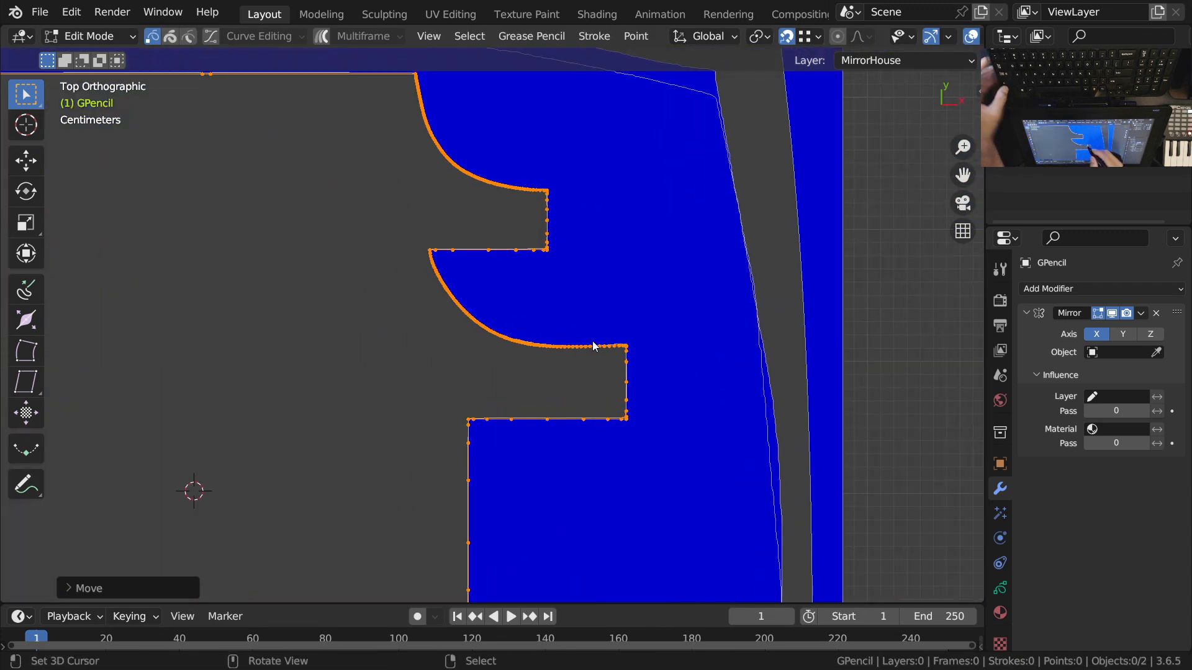
key(h)
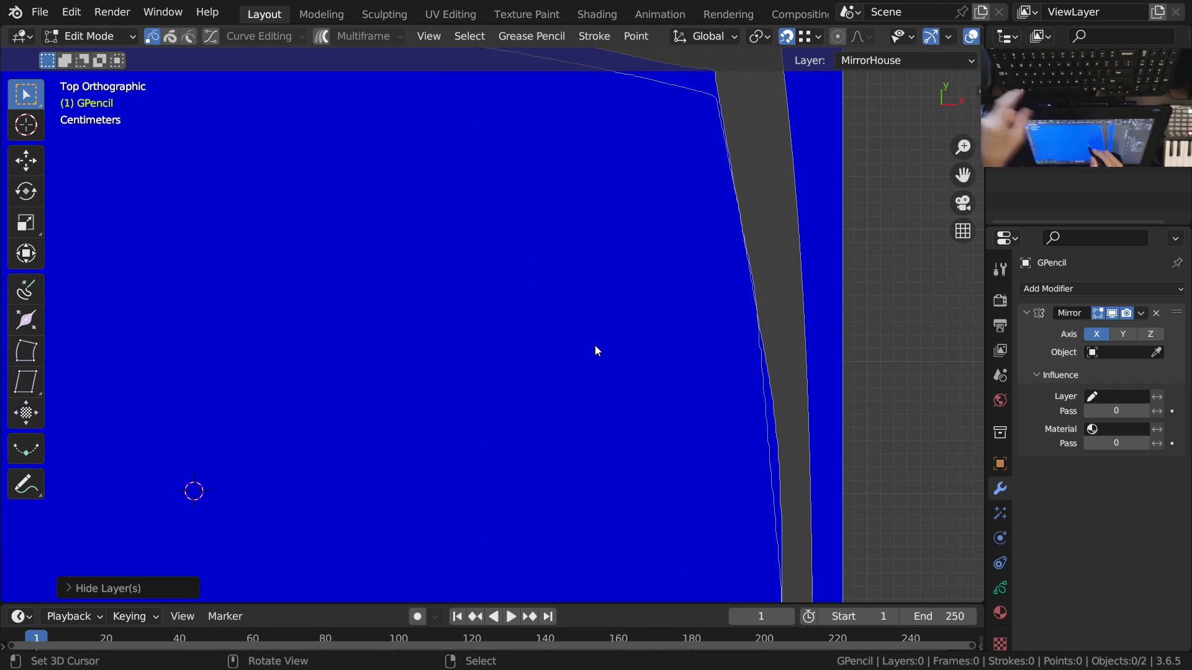
key(ctrl+z)
mouse_move(596, 344)
ctrl+middle_down()
mouse_move(623, 294)
mouse_move(538, 285)
mouse_move(540, 245)
mouse_move(526, 331)
ctrl+middle_up()
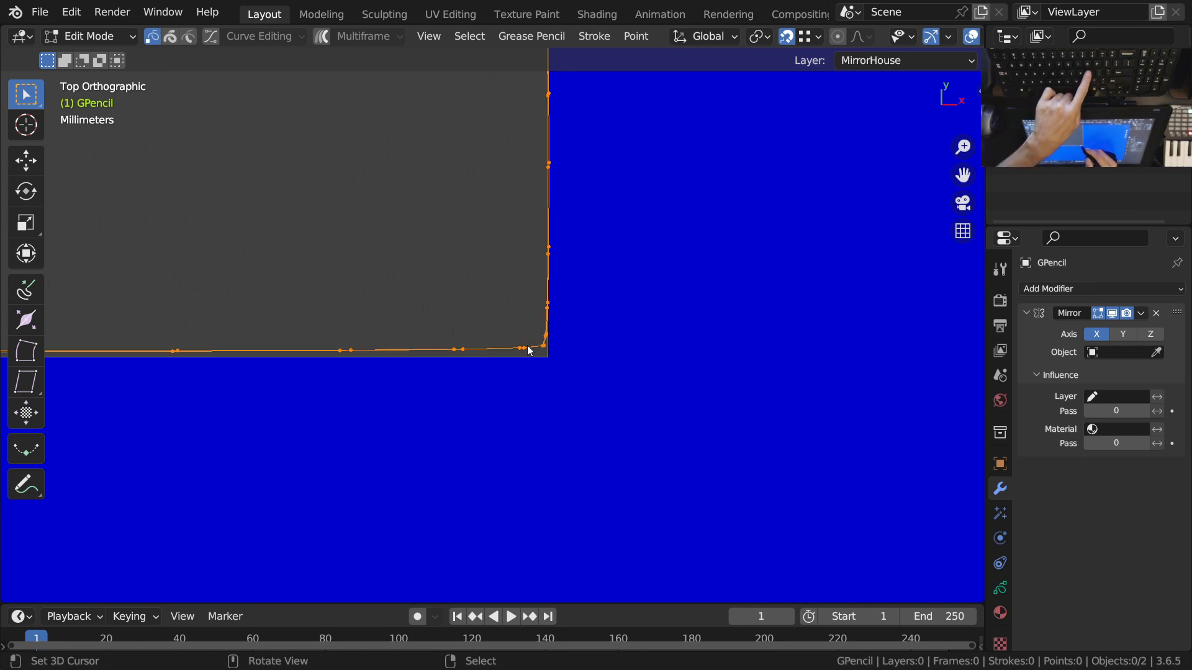
key(g)
right_click(599, 286)
mouse_move(569, 241)
ctrl+middle_down()
mouse_move(578, 404)
mouse_move(609, 374)
mouse_move(579, 248)
ctrl+middle_up()
key(g)
right_click(595, 222)
Step: Move the traced house outline straight down along Y, back below the logo
key(g)
key(y)
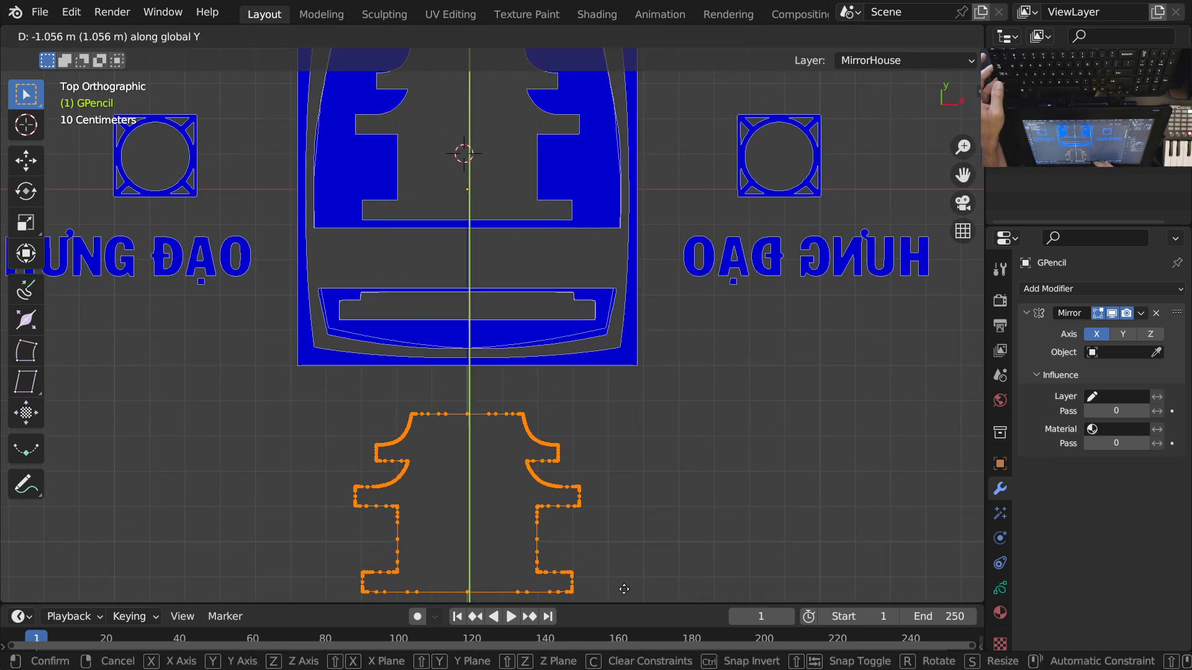
click(619, 508)
Step: Select the lower-right corner point of the curved border outline inside the logo frame
shift+middle_drag(594, 386, 544, 360)
mouse_move(524, 459)
shift+middle_down()
mouse_move(551, 393)
mouse_move(521, 379)
mouse_move(678, 489)
shift+middle_up()
right_click(488, 395)
right_click(691, 513)
ctrl+middle_drag(653, 541, 619, 520)
ctrl+middle_drag(487, 528, 500, 460)
Step: Switch to Sculpt Mode and choose the Smooth brush for the border stroke
key(ctrl+Tab)
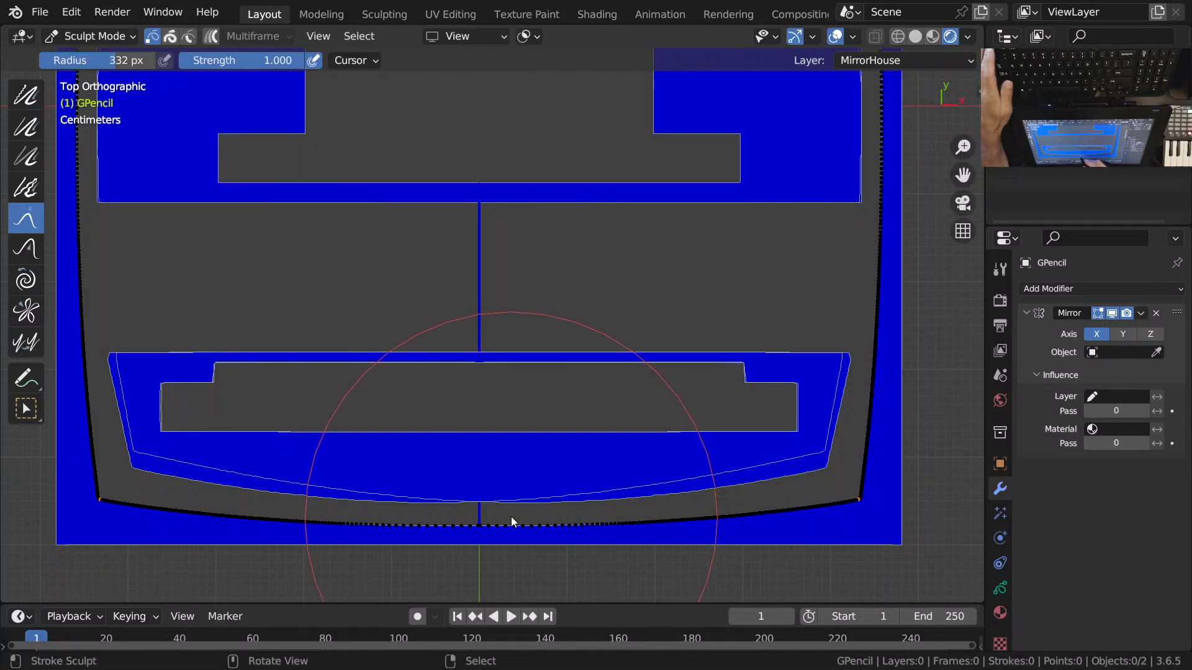
key(shift+space)
click(484, 442)
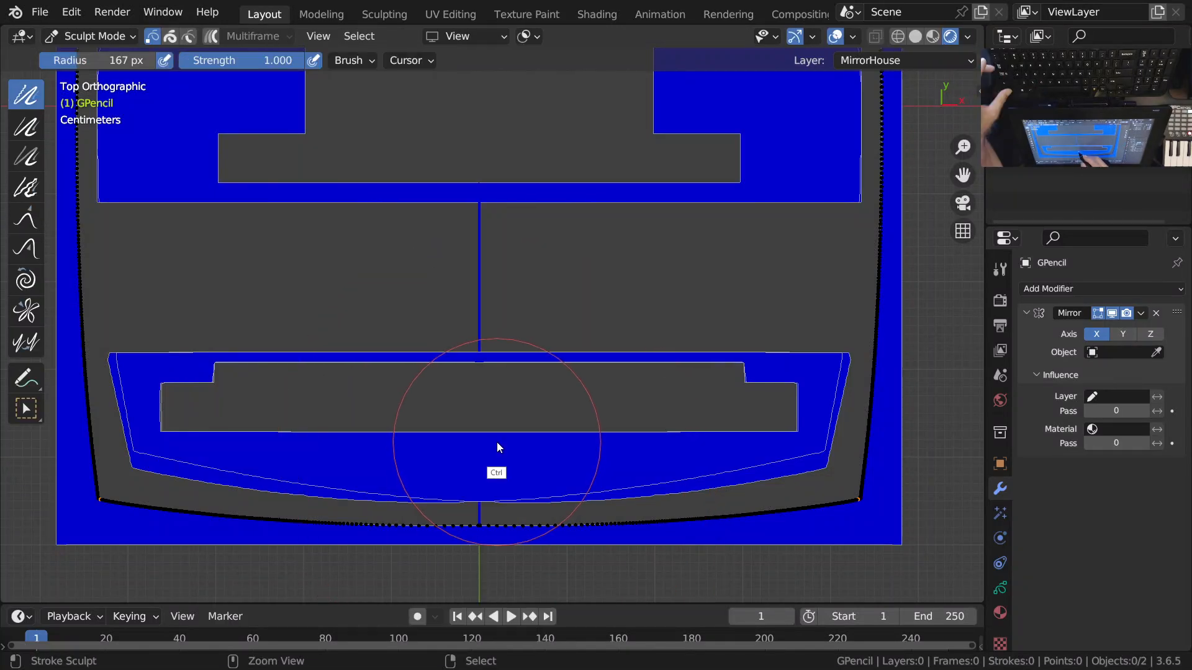
Step: Return to Edit Mode and move the curved border outline's bottom centre end point about -0.0009 m along X onto the mirror axis
key(ctrl+Tab)
click(656, 452)
scroll(859, 501, up, 1)
scroll(430, 452, up, 5)
ctrl+middle_drag(389, 541, 397, 475)
right_click(402, 526)
shift+middle_drag(439, 538, 558, 412)
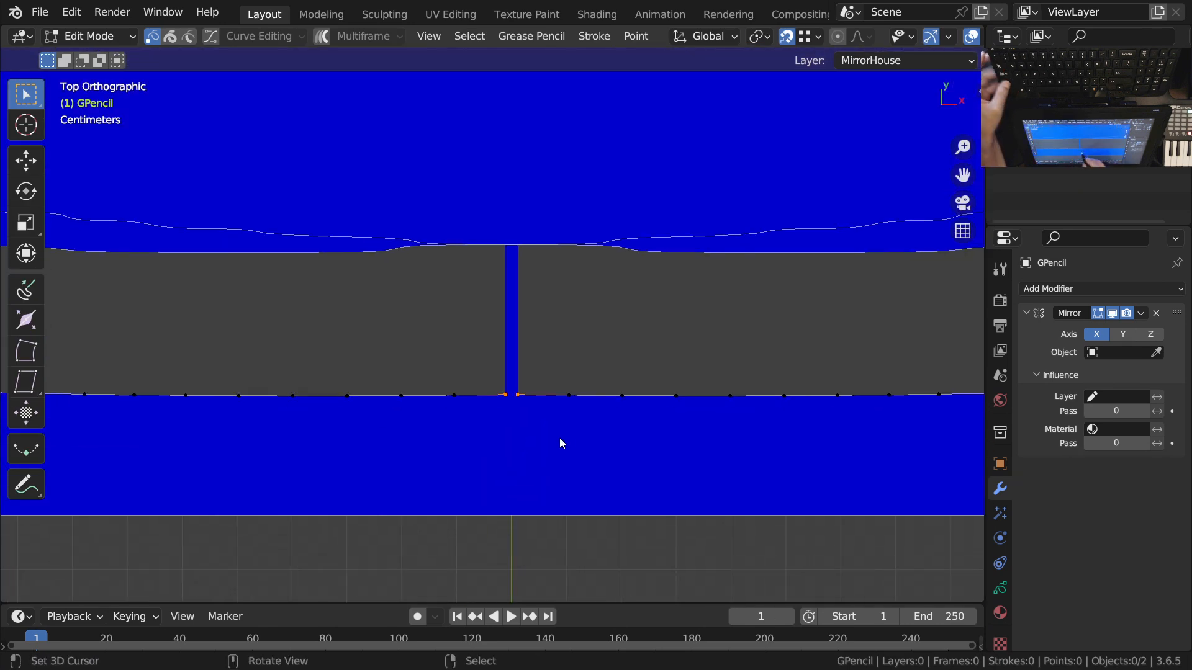
key(g)
key(x)
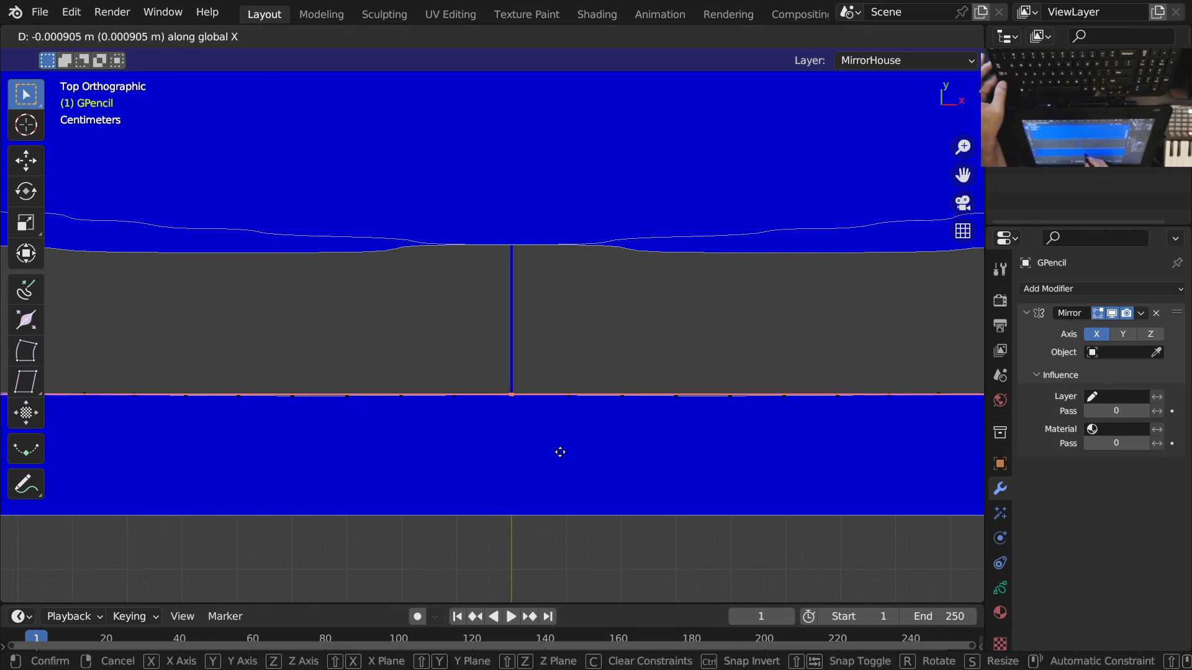
click(559, 453)
Step: Move the border outline's top centre end point about -0.0016 m along X onto the mirror axis
mouse_move(556, 457)
ctrl+middle_down()
mouse_move(474, 455)
mouse_move(511, 475)
mouse_move(526, 466)
mouse_move(546, 519)
mouse_move(552, 407)
mouse_move(525, 273)
mouse_move(513, 232)
mouse_move(452, 208)
mouse_move(495, 226)
ctrl+middle_up()
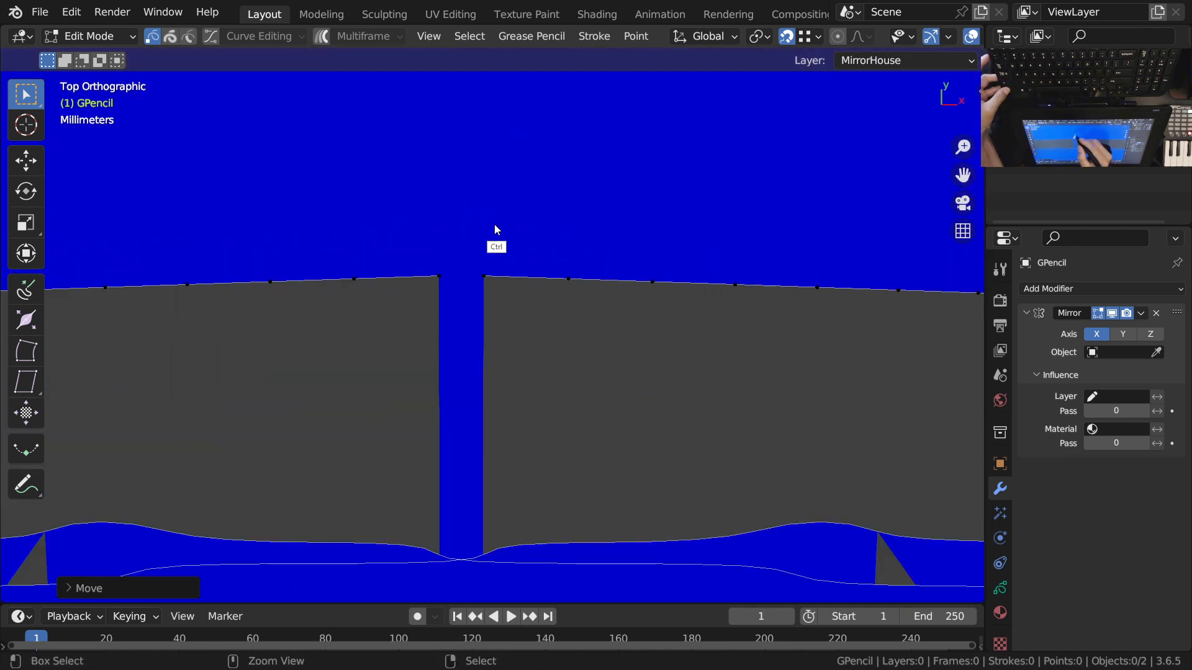
key(g)
key(x)
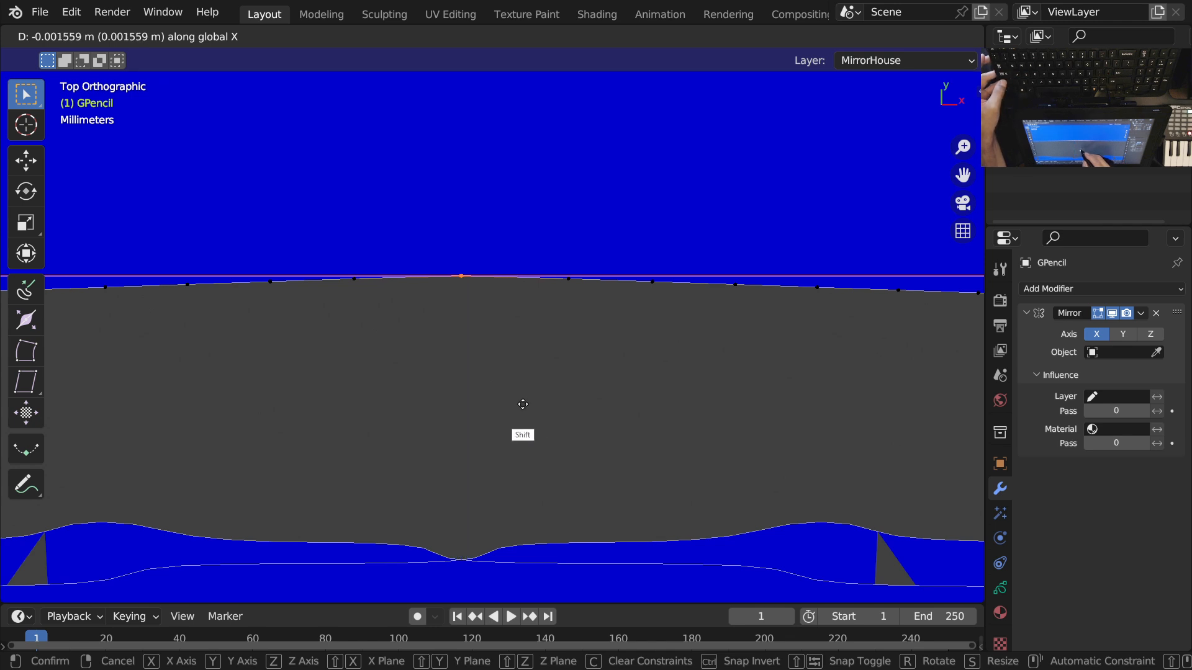
click(522, 404)
ctrl+middle_drag(522, 394, 503, 364)
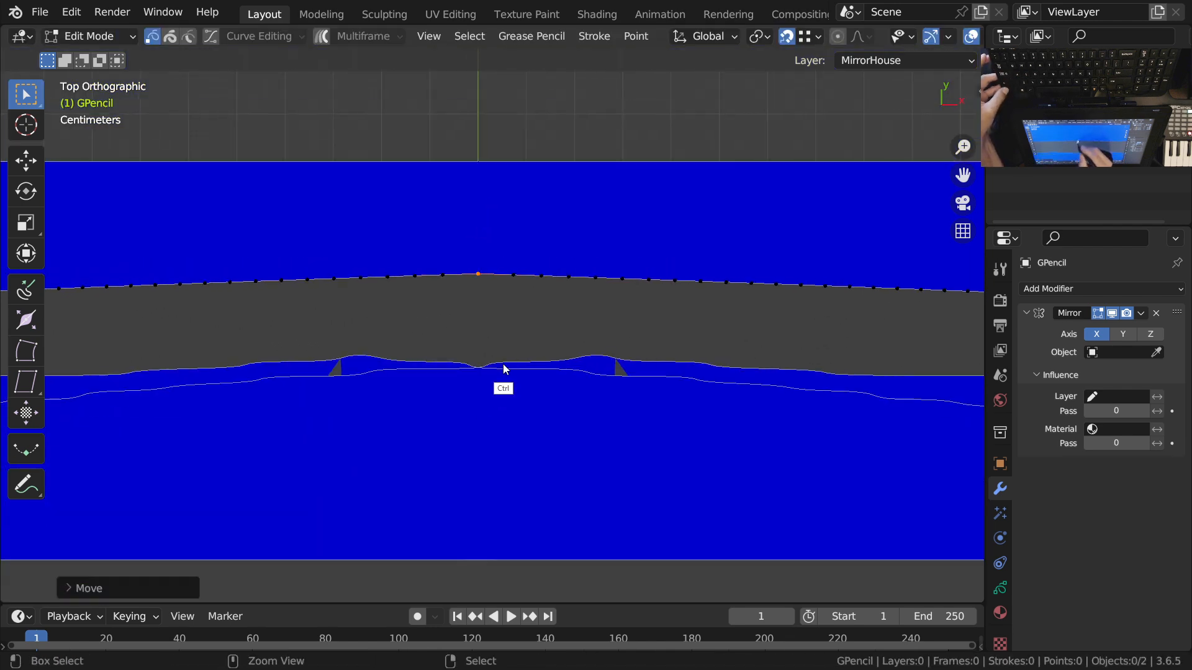
Step: Select the overlapping stroke along the upper blue panel's curved edge and move it about 0.737 m up along Y, clear of the logo
ctrl+middle_drag(506, 288, 552, 456)
ctrl+middle_drag(552, 311, 657, 469)
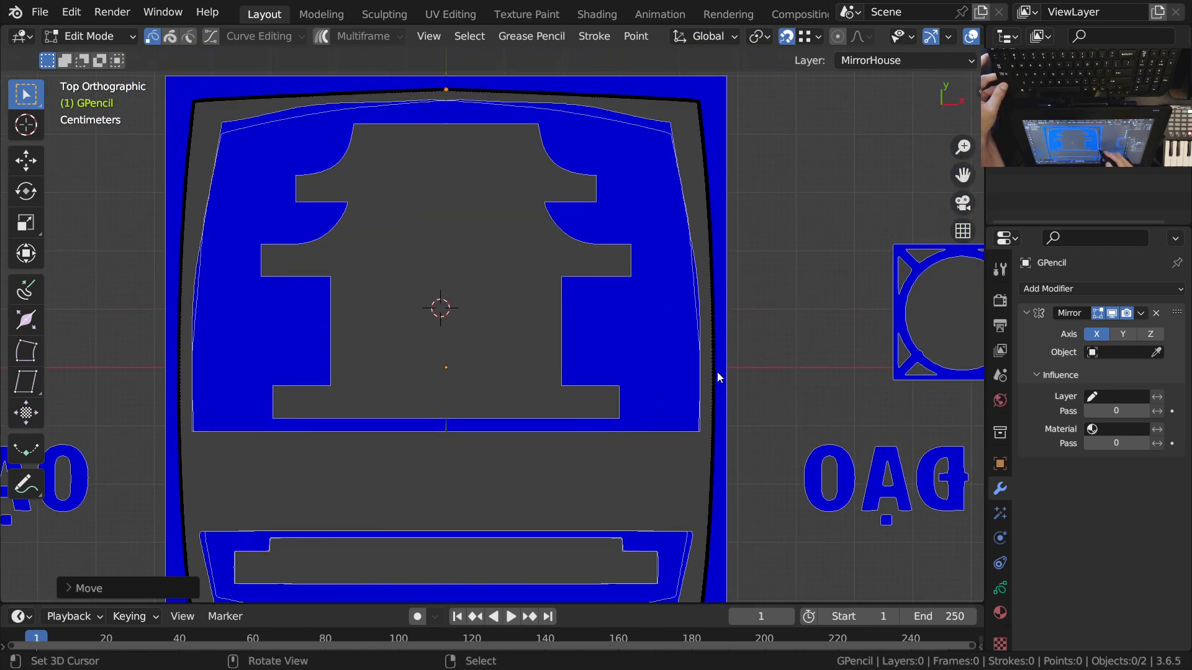
shift+middle_drag(718, 373, 679, 338)
right_click(648, 198)
right_click(648, 187)
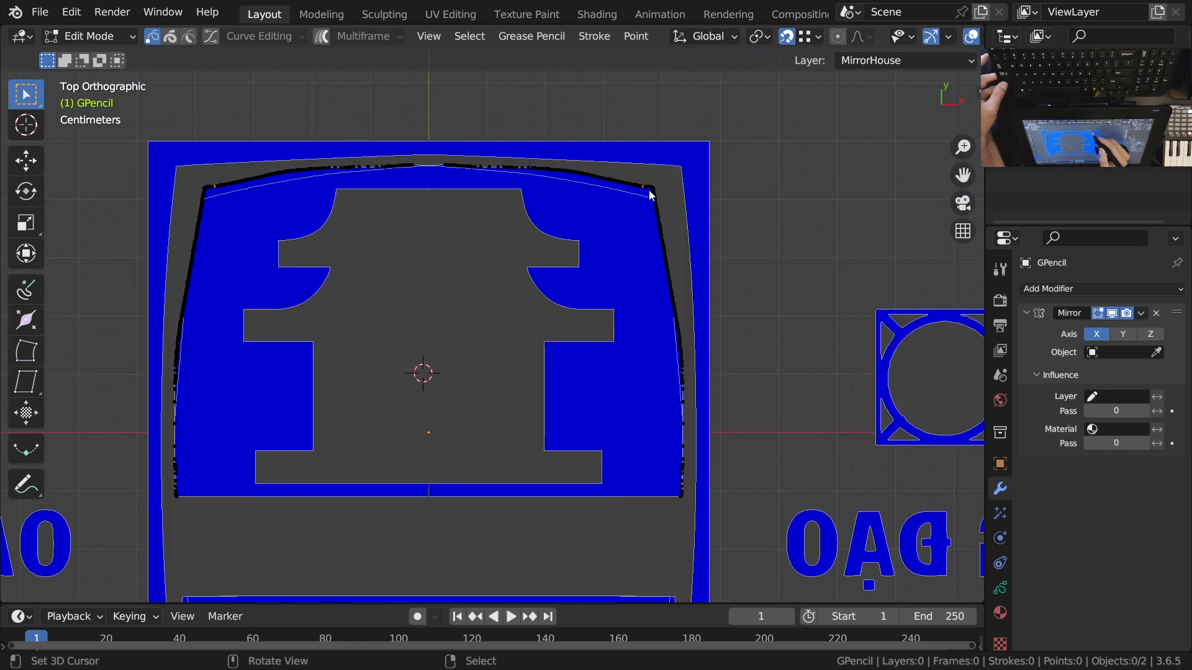
ctrl+middle_drag(646, 200, 656, 247)
shift+middle_drag(677, 394, 611, 269)
ctrl+middle_drag(612, 269, 620, 353)
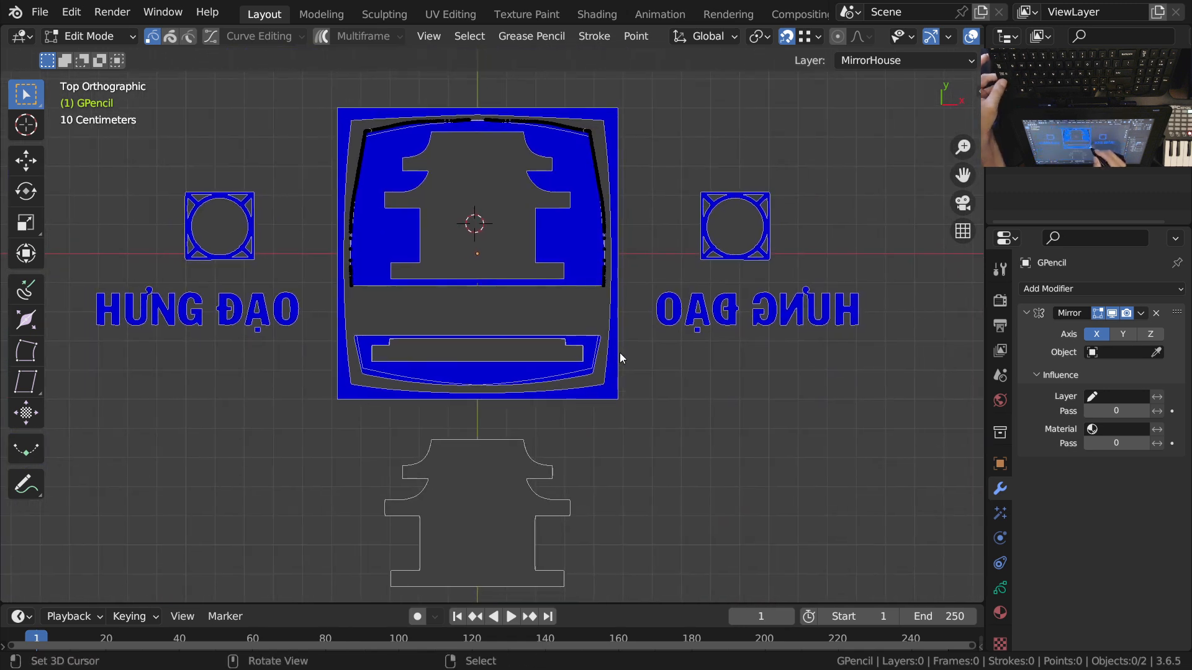
shift+middle_drag(650, 262, 638, 381)
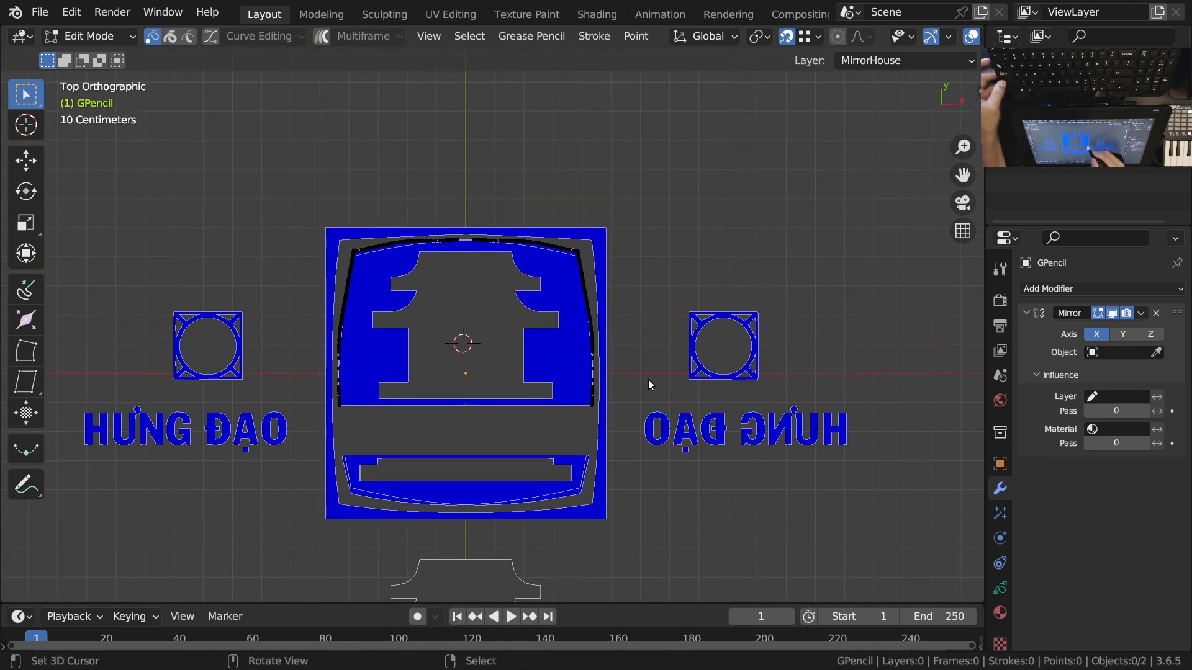
key(g)
key(y)
key(Escape)
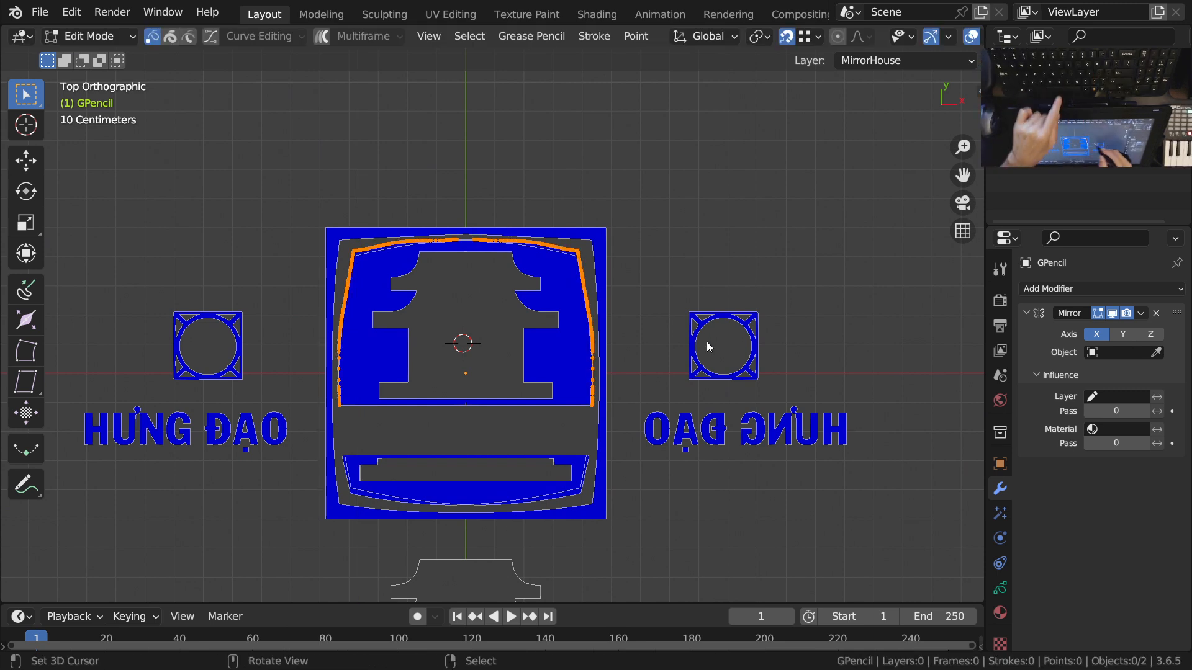
key(g)
key(y)
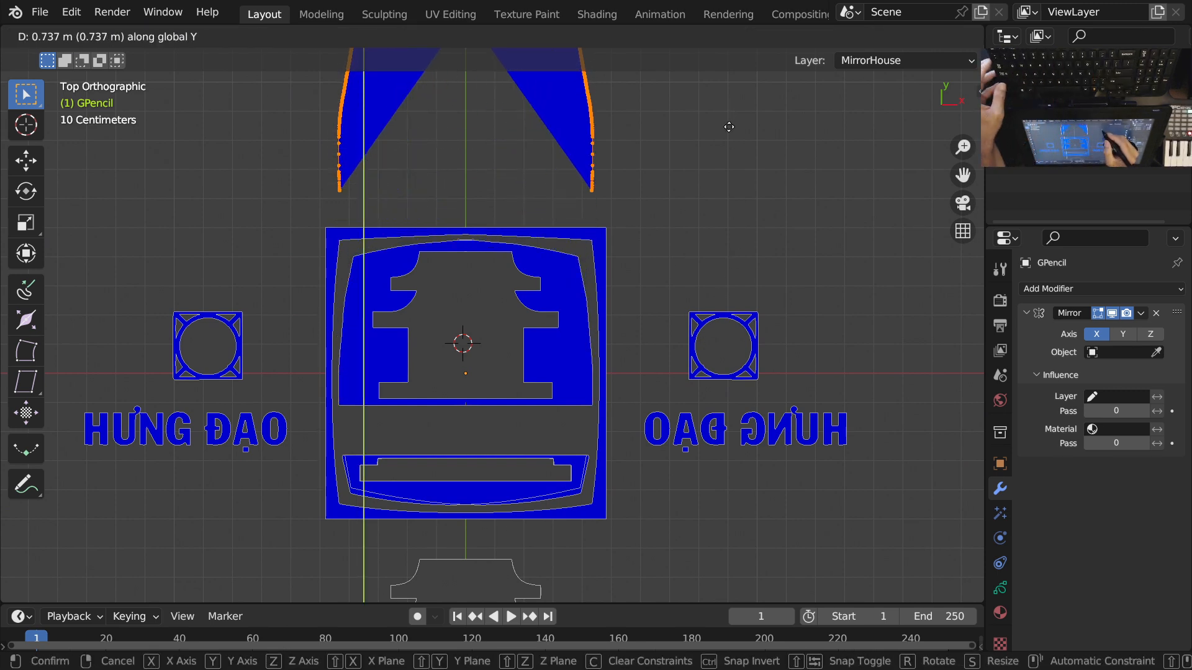
click(728, 128)
Step: Select the points along the bottom edge of the upper blue panel's outline
ctrl+middle_drag(616, 378, 625, 297)
mouse_move(626, 297)
shift+middle_down()
mouse_move(587, 293)
mouse_move(609, 247)
mouse_move(593, 309)
mouse_move(602, 329)
mouse_move(590, 483)
mouse_move(608, 308)
mouse_move(594, 500)
mouse_move(605, 214)
shift+middle_up()
click(587, 293)
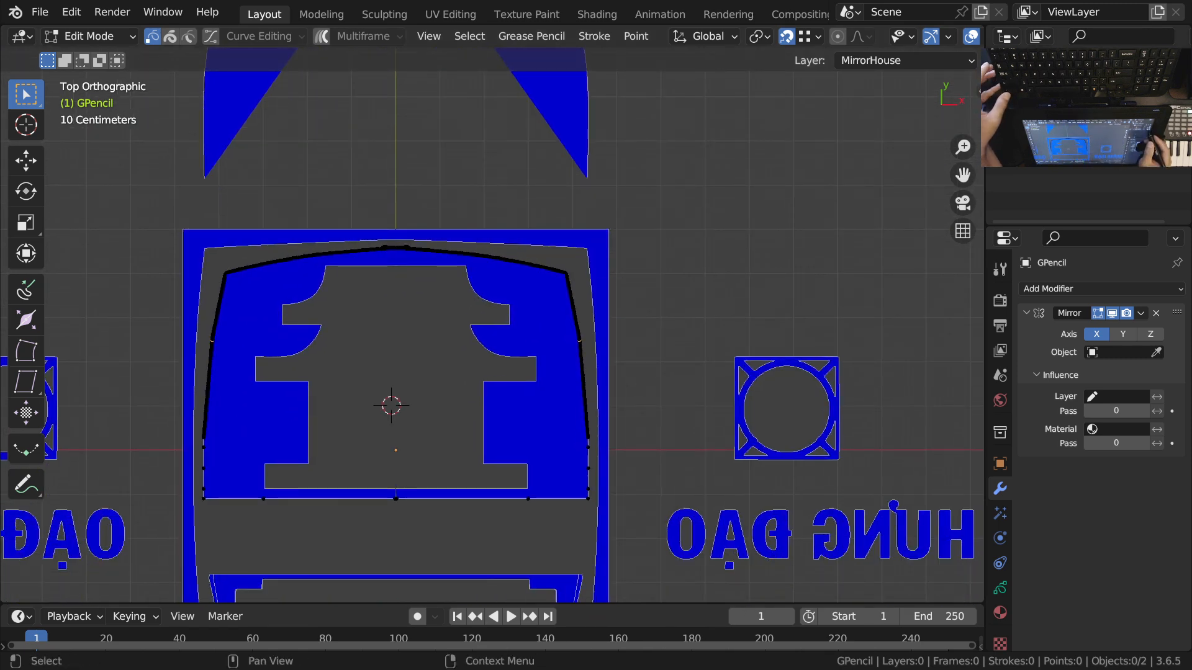
click(1160, 131)
click(1160, 131)
click(1161, 131)
click(1161, 131)
scroll(477, 528, up, 10)
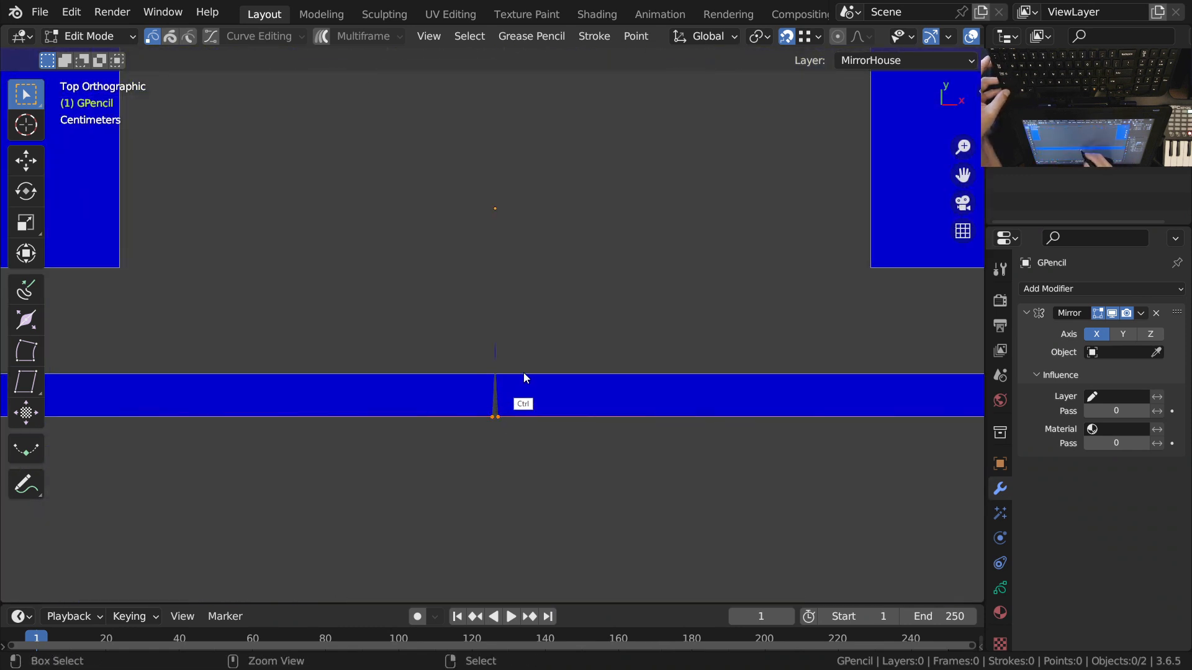
scroll(524, 378, down, 12)
scroll(532, 459, up, 3)
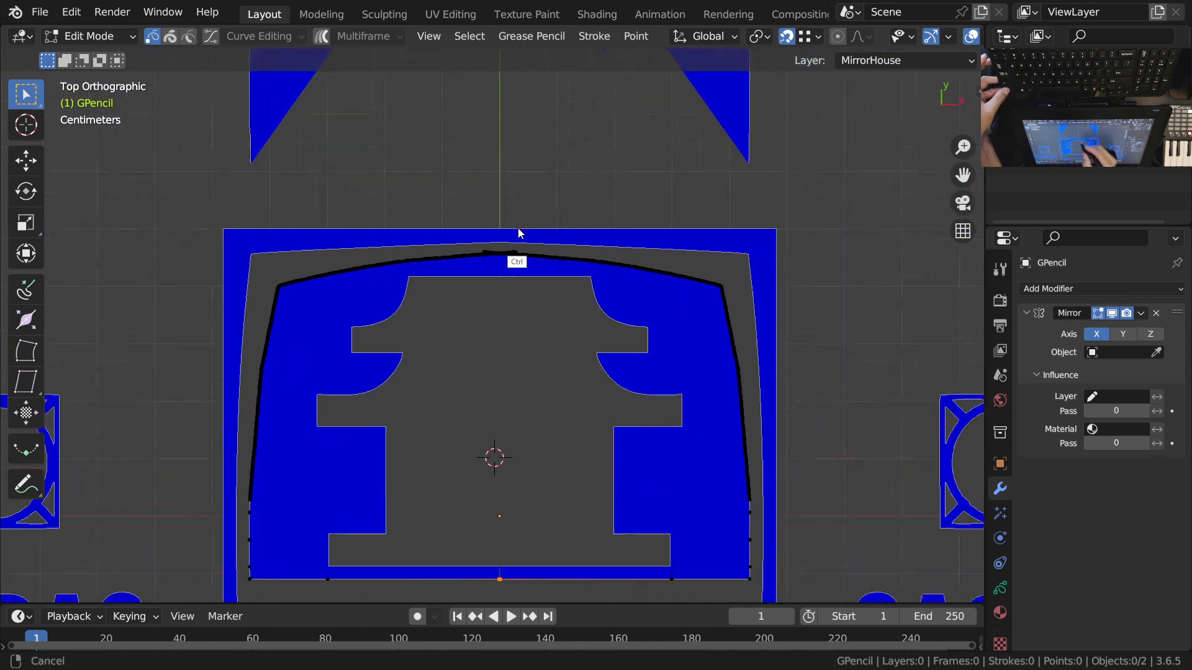
scroll(519, 233, up, 8)
ctrl+middle_drag(442, 251, 535, 439)
shift+middle_drag(739, 433, 569, 329)
mouse_move(632, 283)
shift+middle_down()
mouse_move(617, 185)
mouse_move(654, 139)
shift+middle_up()
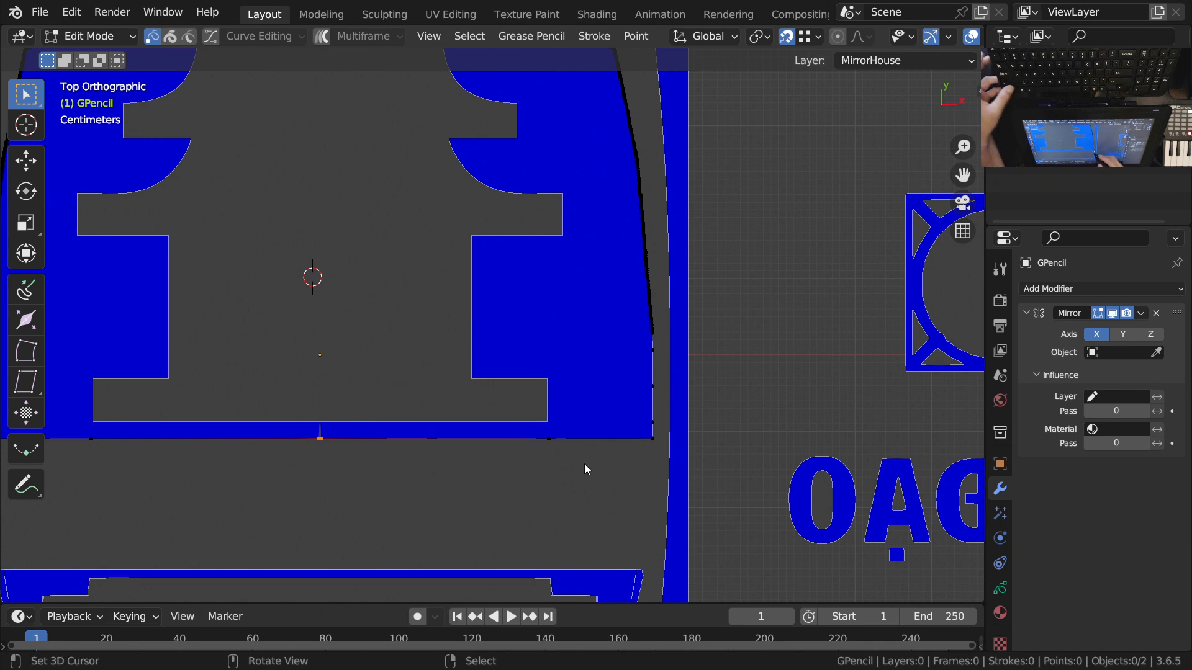
shift+middle_drag(583, 463, 636, 434)
key(c)
drag(372, 425, 681, 426)
key(Escape)
Step: Change the pivot setting and flatten the selected bottom-edge points by scaling them to 0 along Y
ctrl+scroll(398, 482, up, 6)
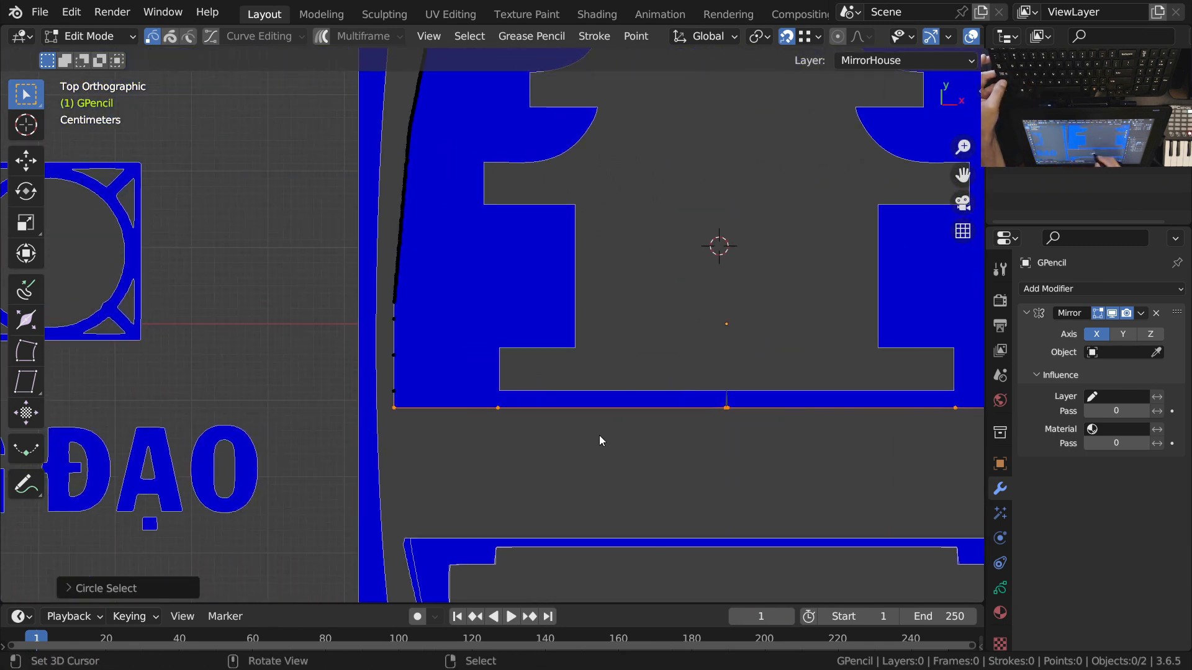
shift+middle_drag(676, 450, 356, 499)
ctrl+middle_drag(592, 435, 591, 487)
mouse_move(695, 314)
shift+middle_down()
mouse_move(599, 283)
mouse_move(634, 437)
shift+middle_up()
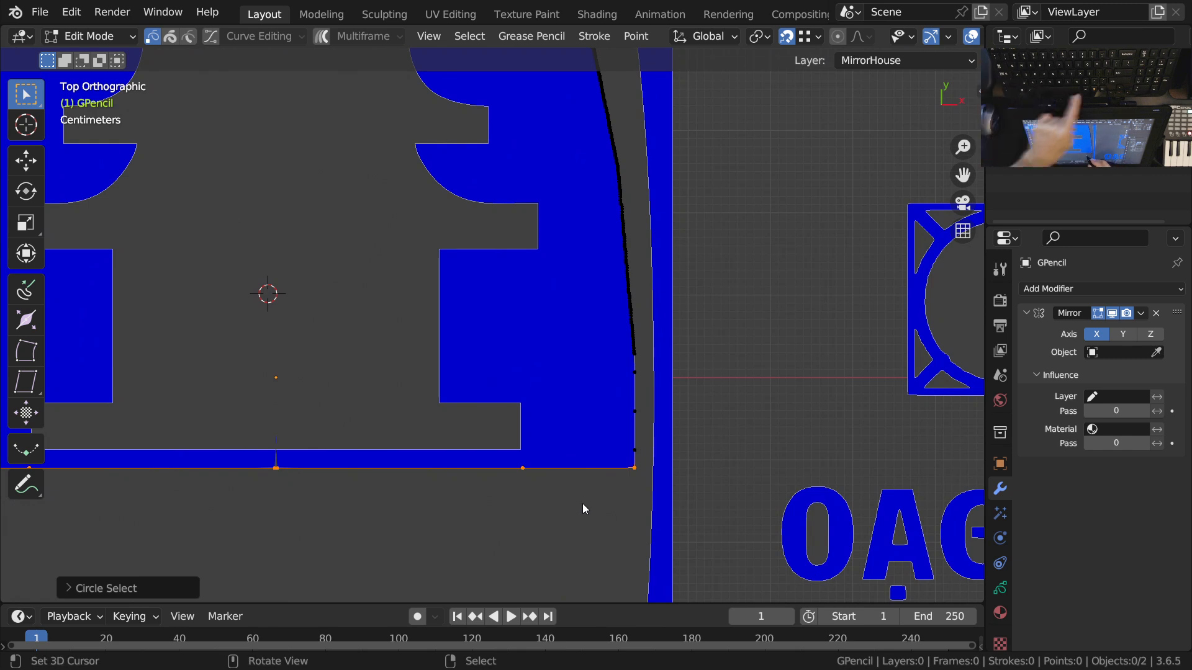
key(period)
click(589, 402)
key(s)
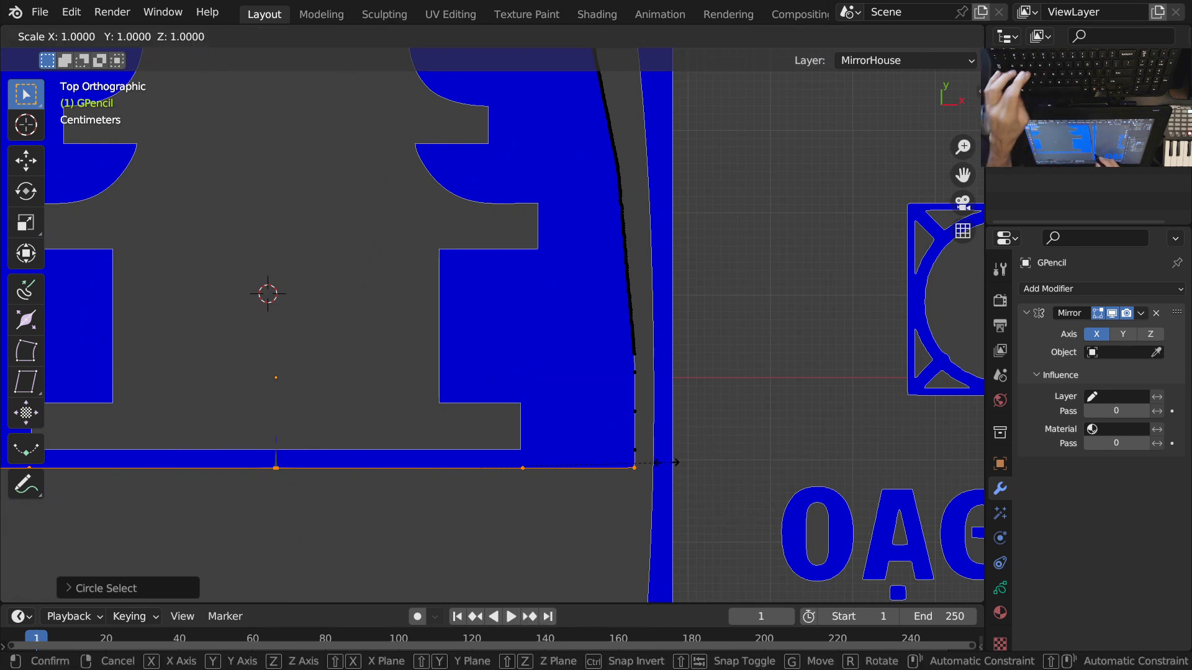
text(y0)
key(Return)
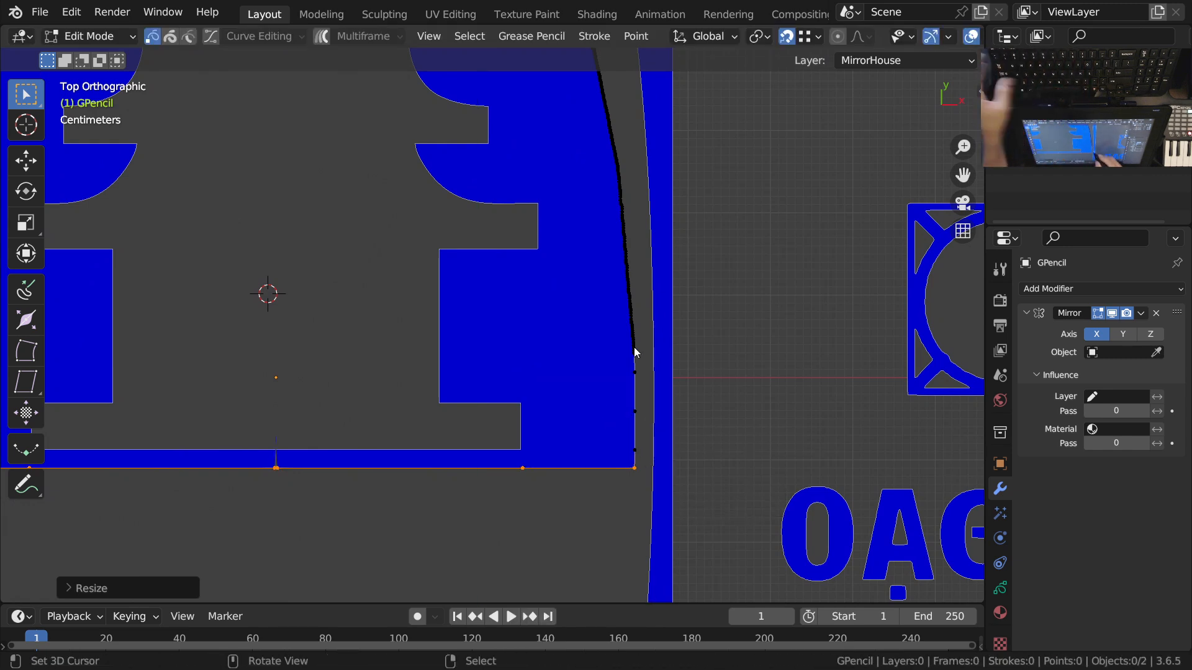
Step: Select the points along the lower part of the upper panel's right edge, leaving out the bottom corner
shift+scroll(583, 406, up, 5)
shift+scroll(583, 406, up, 2)
mouse_move(579, 243)
ctrl+middle_down()
mouse_move(589, 179)
mouse_move(561, 215)
ctrl+middle_up()
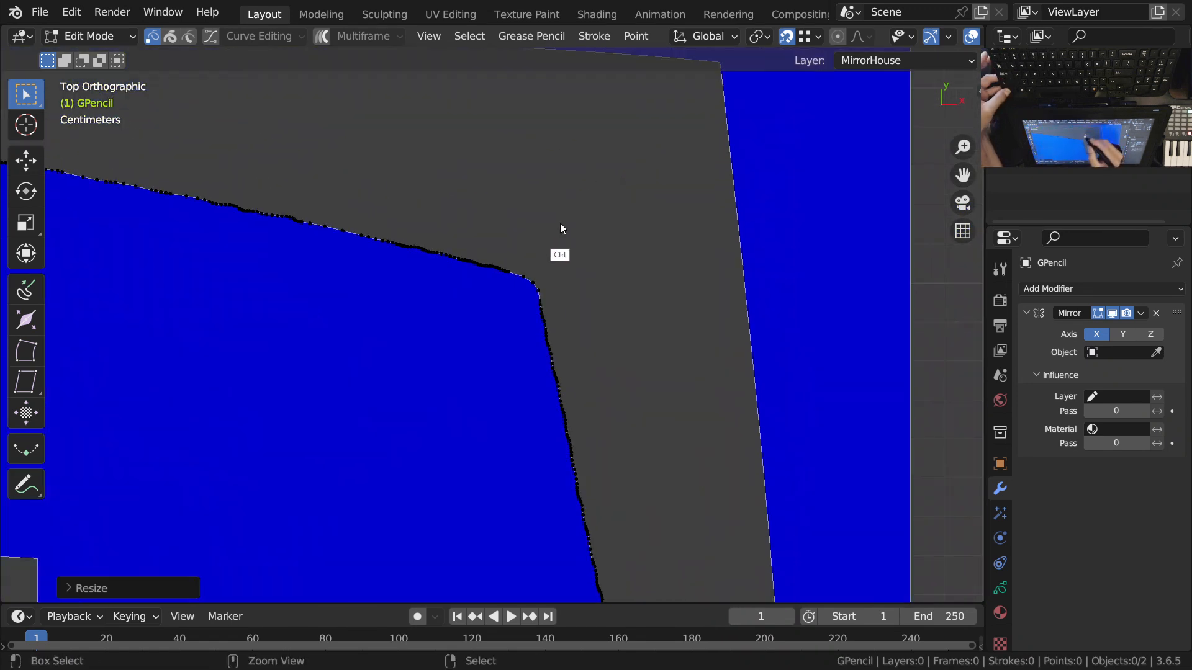
mouse_move(543, 264)
ctrl+middle_down()
mouse_move(539, 274)
mouse_move(520, 203)
mouse_move(568, 387)
mouse_move(574, 478)
mouse_move(558, 319)
ctrl+middle_up()
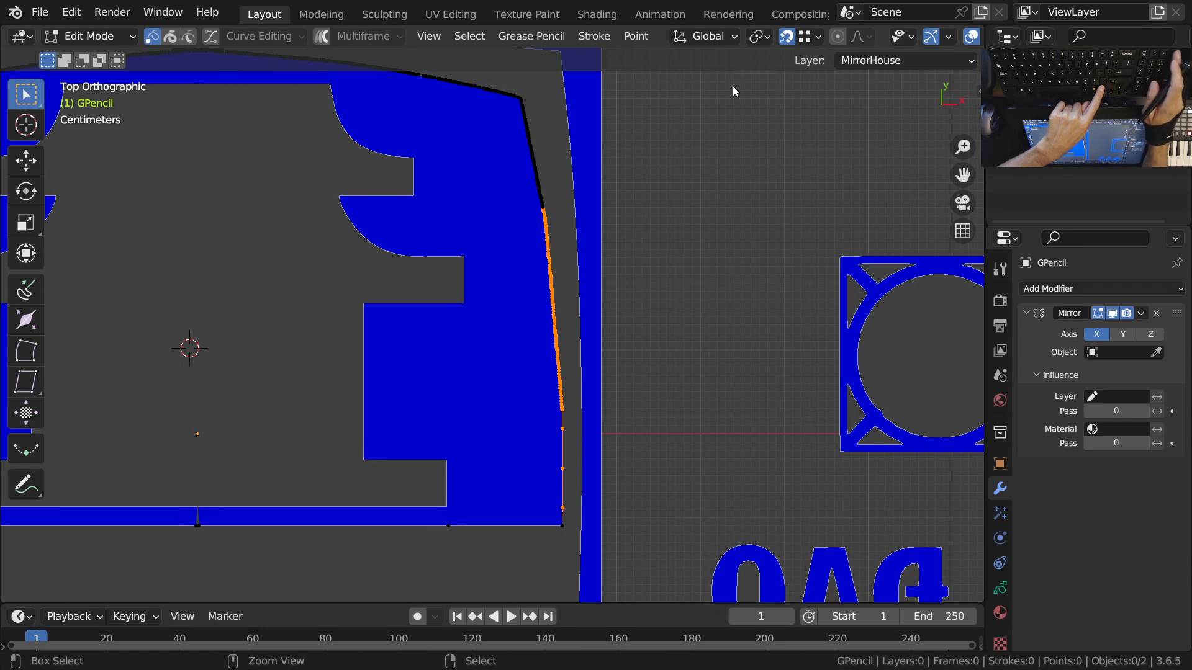
Step: Extend the point selection up the panel's right edge to just below the rounded upper-right corner
shift+middle_drag(555, 196, 569, 322)
ctrl+middle_drag(561, 279, 558, 251)
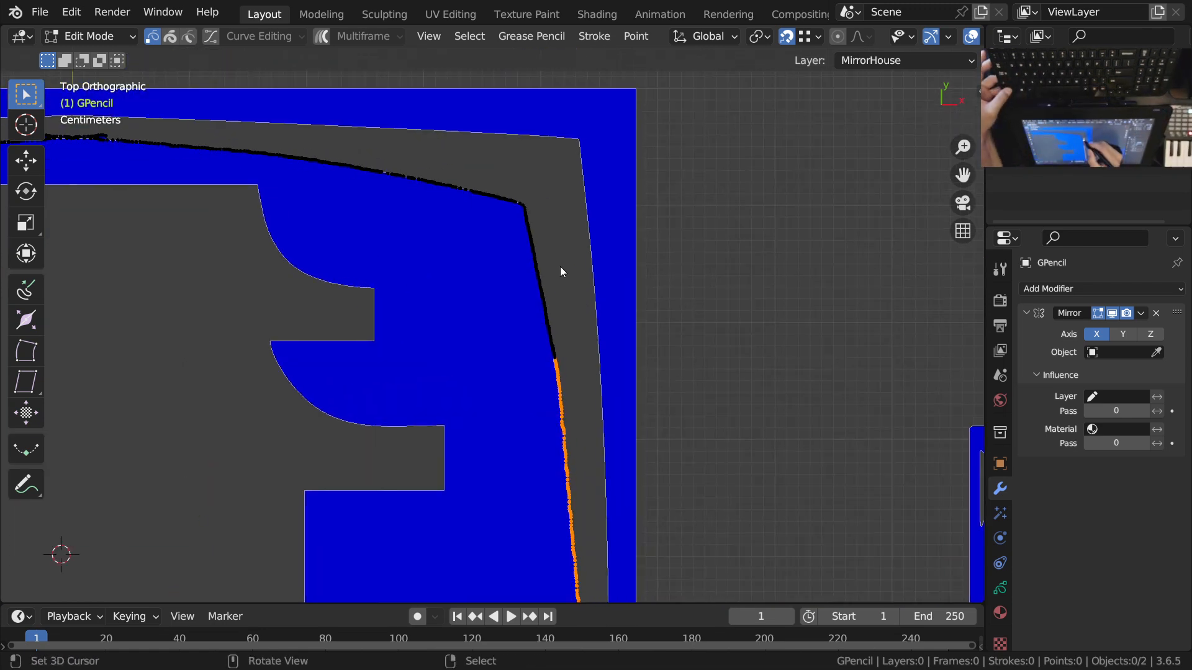
key(c)
drag(527, 237, 553, 341)
key(Escape)
mouse_move(527, 213)
ctrl+middle_down()
mouse_move(545, 152)
mouse_move(537, 162)
ctrl+middle_up()
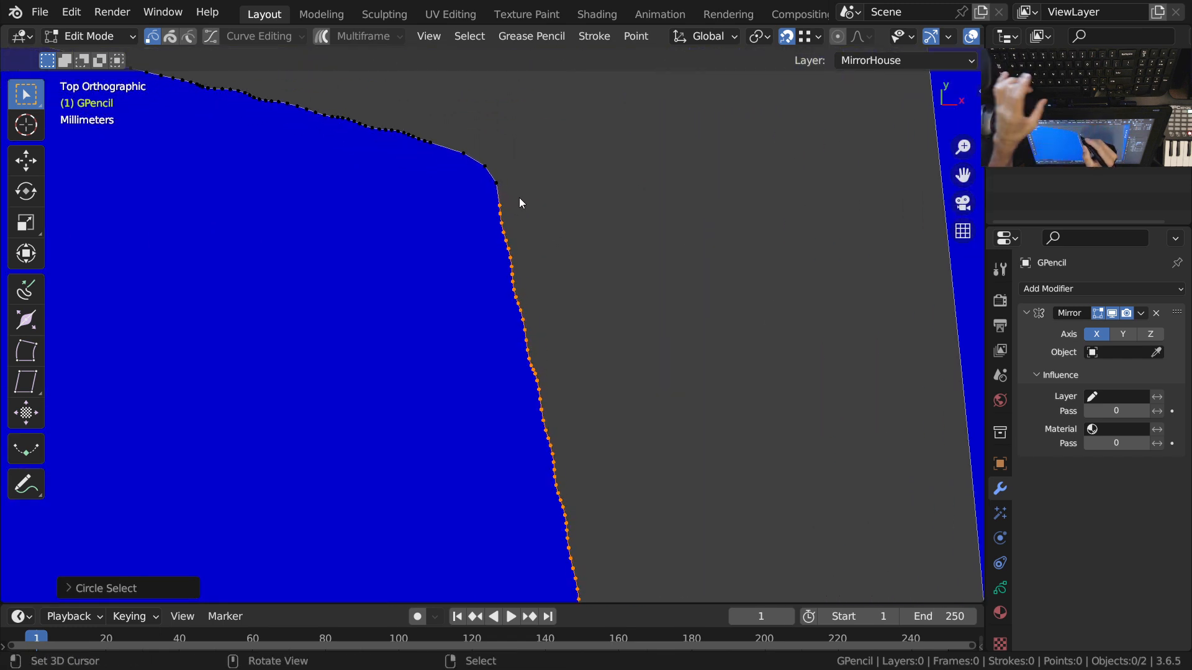
key(c)
drag(498, 200, 546, 439)
key(Escape)
mouse_move(546, 439)
ctrl+middle_down()
mouse_move(520, 188)
mouse_move(575, 471)
ctrl+middle_up()
ctrl+middle_drag(569, 355, 592, 316)
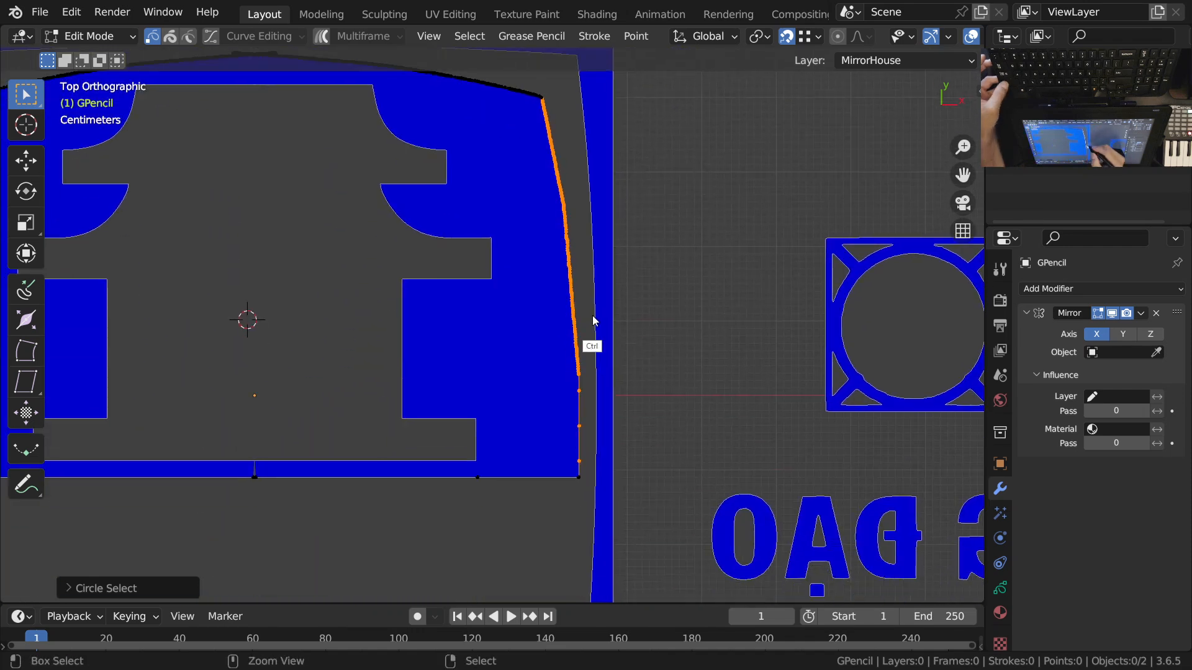
Step: Switch to Sculpt Mode and choose the Smooth brush for the selected right edge
key(ctrl+Tab)
click(617, 423)
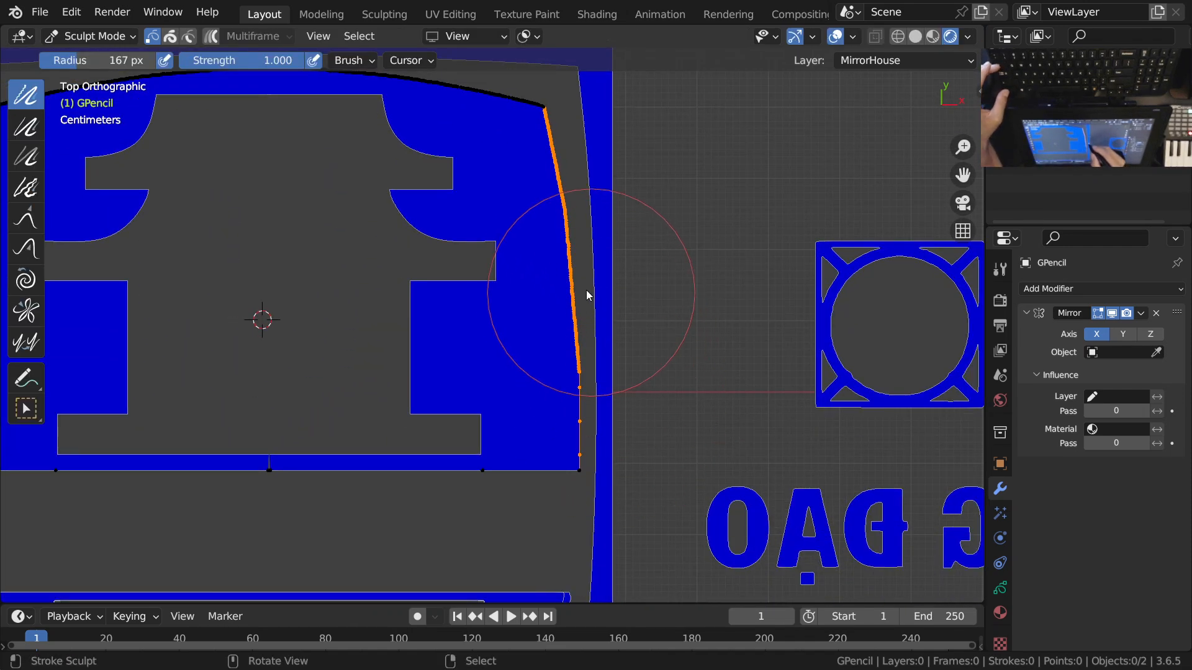
key(shift+space)
click(518, 280)
Step: Try smoothing the panel's right edge with the Smooth brush and undo the stroke
mouse_move(574, 210)
mouse_down()
mouse_move(599, 357)
mouse_move(565, 363)
mouse_move(617, 376)
mouse_up()
mouse_move(617, 376)
ctrl+middle_down()
mouse_move(616, 337)
mouse_move(587, 390)
mouse_move(568, 385)
ctrl+middle_up()
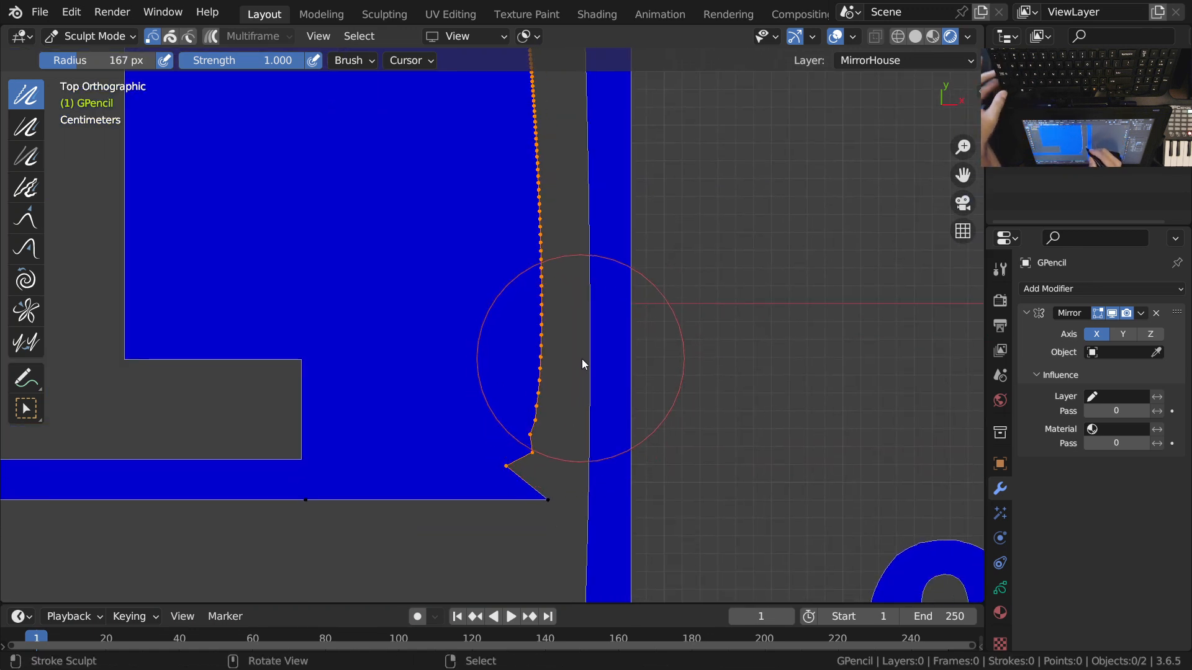
key(ctrl+z)
mouse_move(592, 337)
ctrl+middle_down()
mouse_move(554, 366)
mouse_move(562, 427)
mouse_move(569, 399)
ctrl+middle_up()
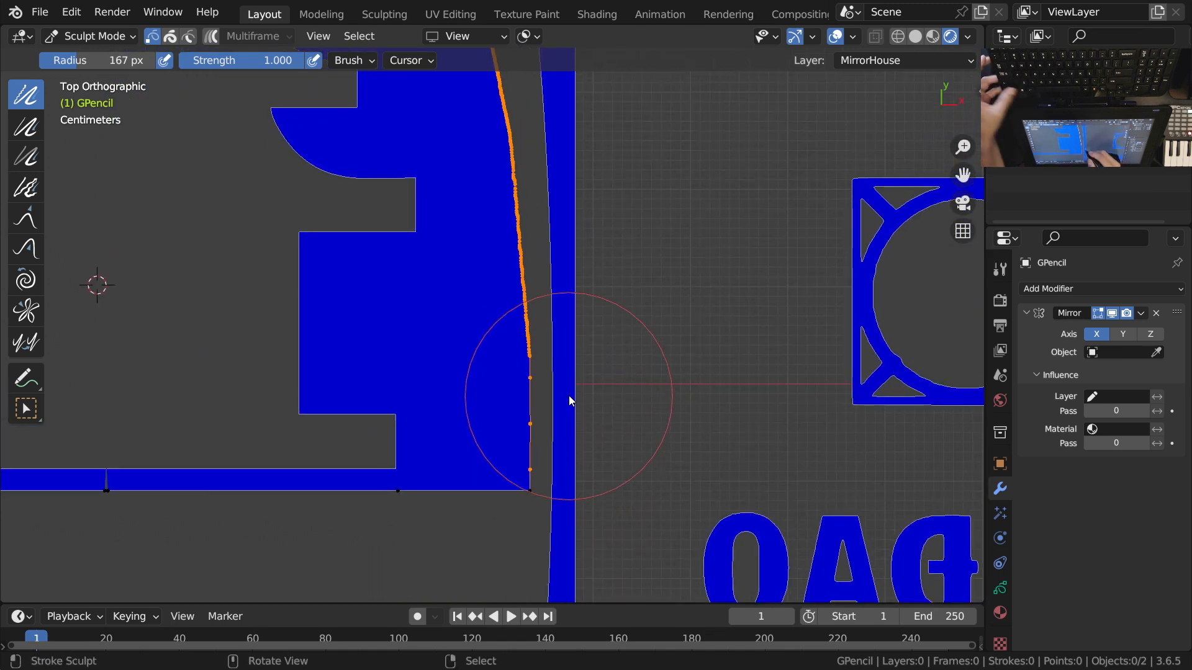
Step: Switch the sculpting tool to the Grab brush for the panel's right edge
key(shift+space)
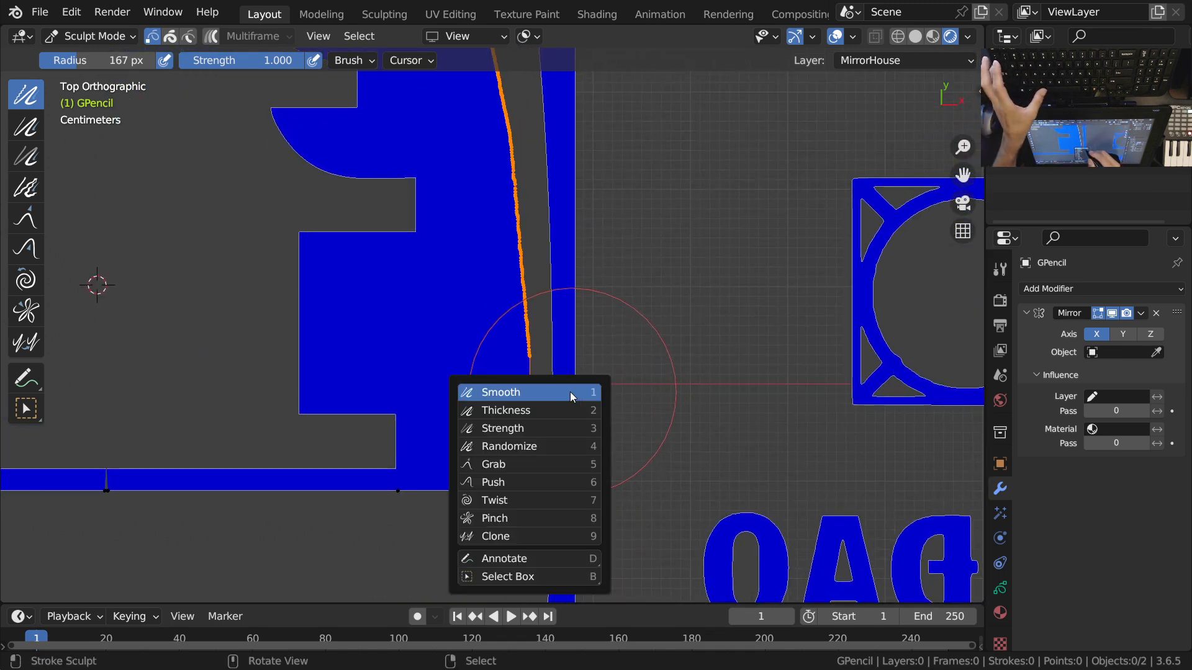
click(527, 466)
click(568, 306)
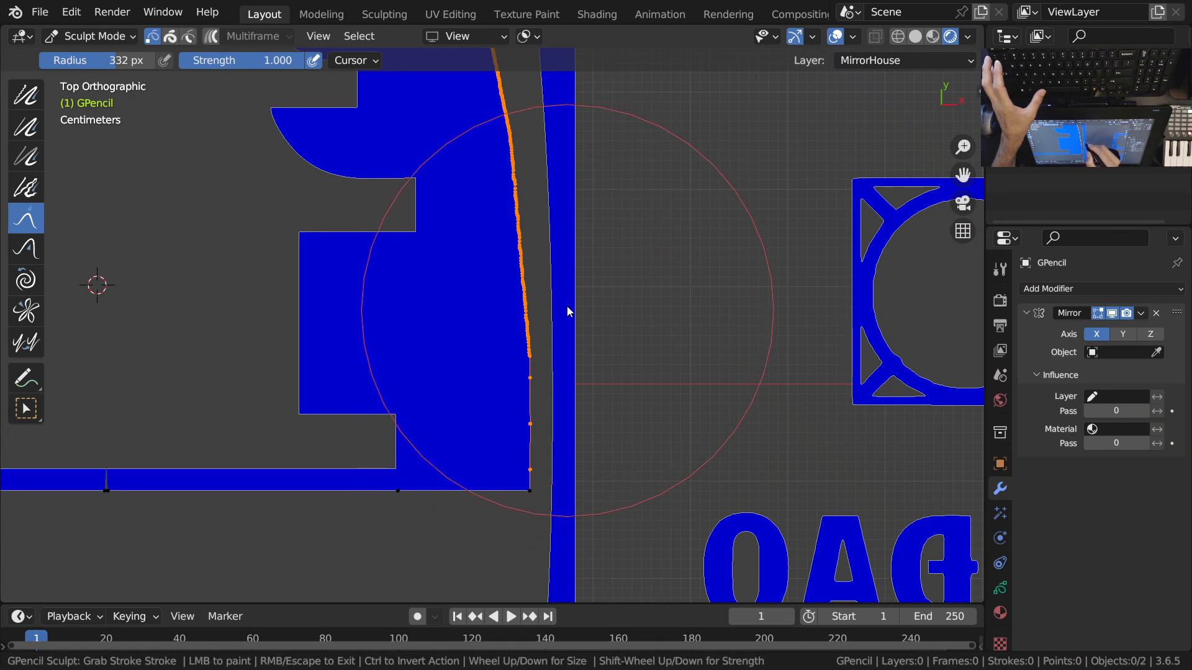
key(shift+space)
click(506, 359)
Step: Try to shift the widely spaced points on the lower right edge with the 332 px Grab brush
drag(539, 359, 538, 360)
ctrl+middle_drag(550, 350, 556, 413)
shift+middle_drag(556, 413, 565, 498)
drag(587, 321, 601, 329)
mouse_move(601, 329)
ctrl+middle_down()
mouse_move(561, 350)
mouse_move(692, 346)
mouse_move(535, 381)
ctrl+middle_up()
scroll(400, 462, up, 3)
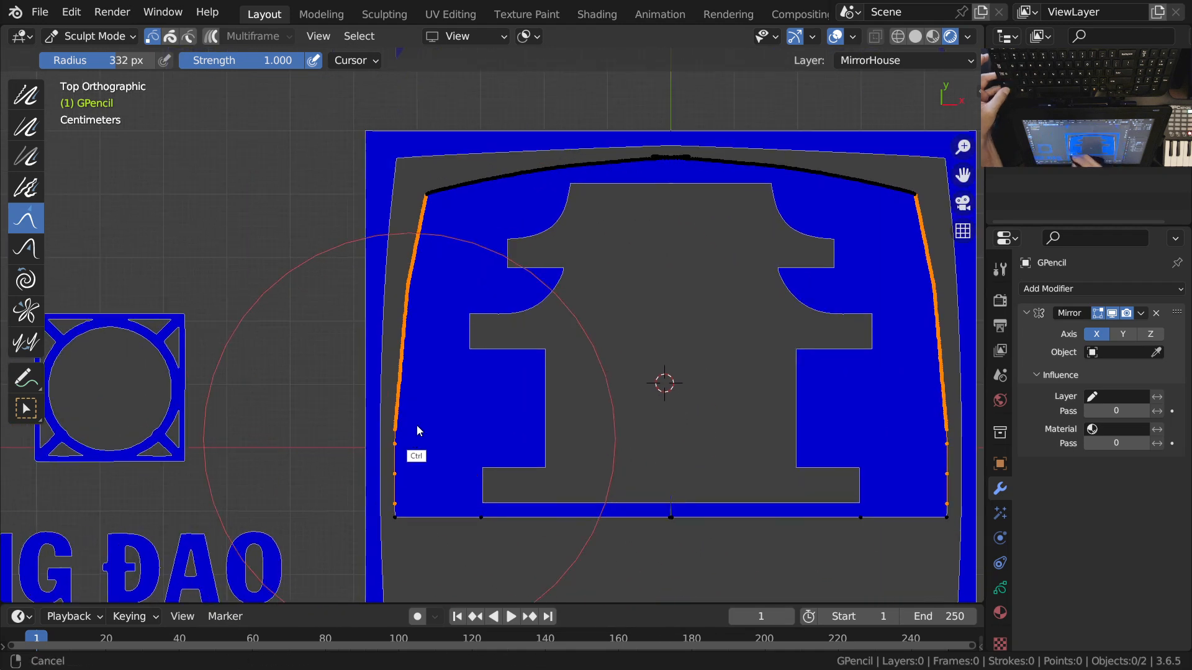
Step: Turn off the Mirror modifier's viewport display and pull the right edge's lower points down toward the bottom corner with the Grab brush
ctrl+middle_drag(399, 381, 402, 462)
shift+middle_drag(543, 433, 376, 408)
click(1112, 314)
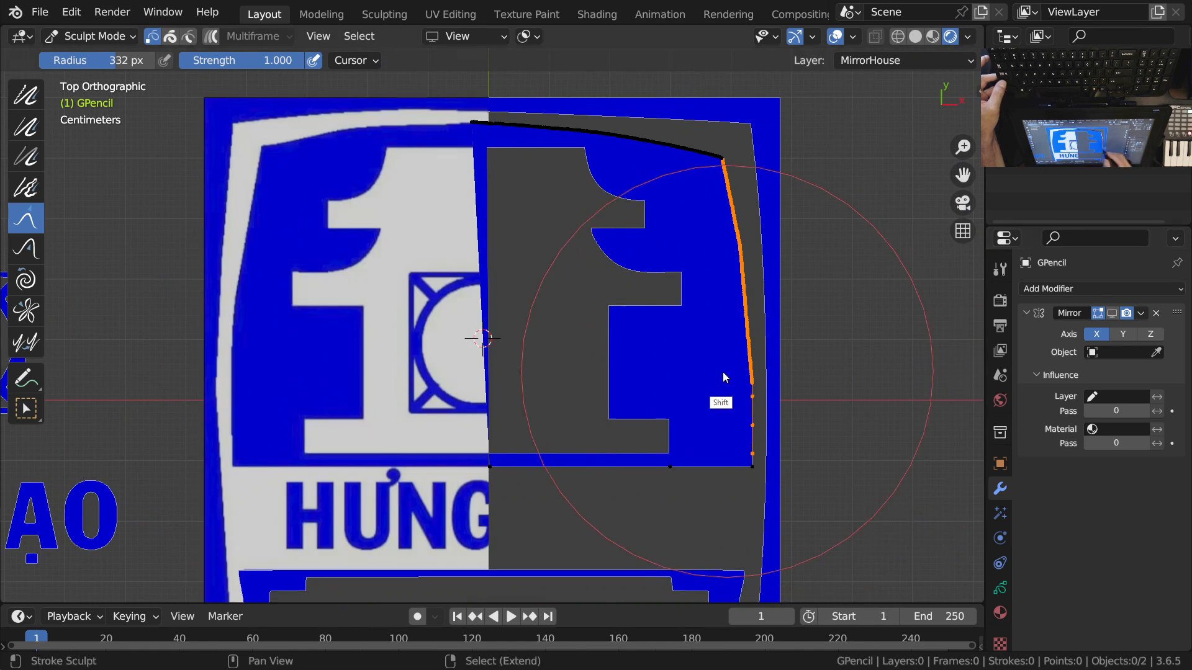
scroll(731, 372, up, 4)
mouse_move(600, 359)
mouse_down()
mouse_move(601, 328)
mouse_move(602, 482)
mouse_move(603, 471)
mouse_up()
middle_drag(609, 297, 597, 399)
drag(598, 396, 597, 382)
middle_drag(596, 316, 590, 355)
drag(591, 356, 580, 453)
shift+middle_drag(595, 427, 587, 319)
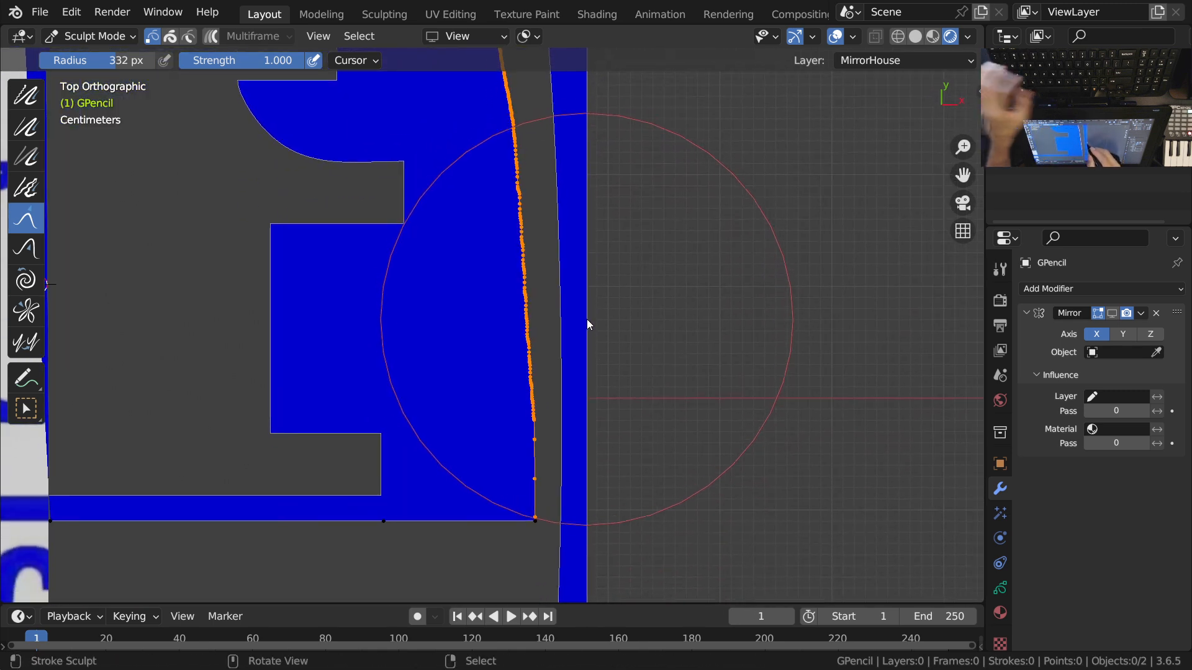
Step: Reduce the Grab brush radius to 126 px and pull the lowest right-edge points closer to the panel's bottom corner
key(f)
click(478, 382)
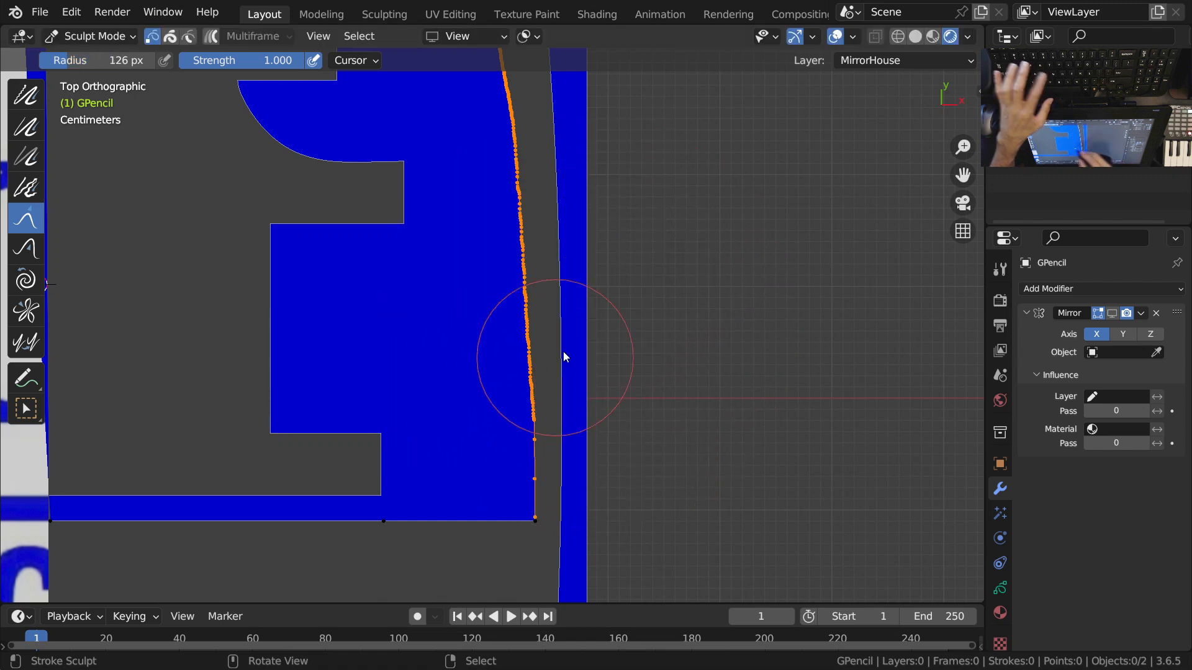
drag(554, 388, 558, 473)
drag(558, 475, 561, 434)
drag(560, 404, 558, 380)
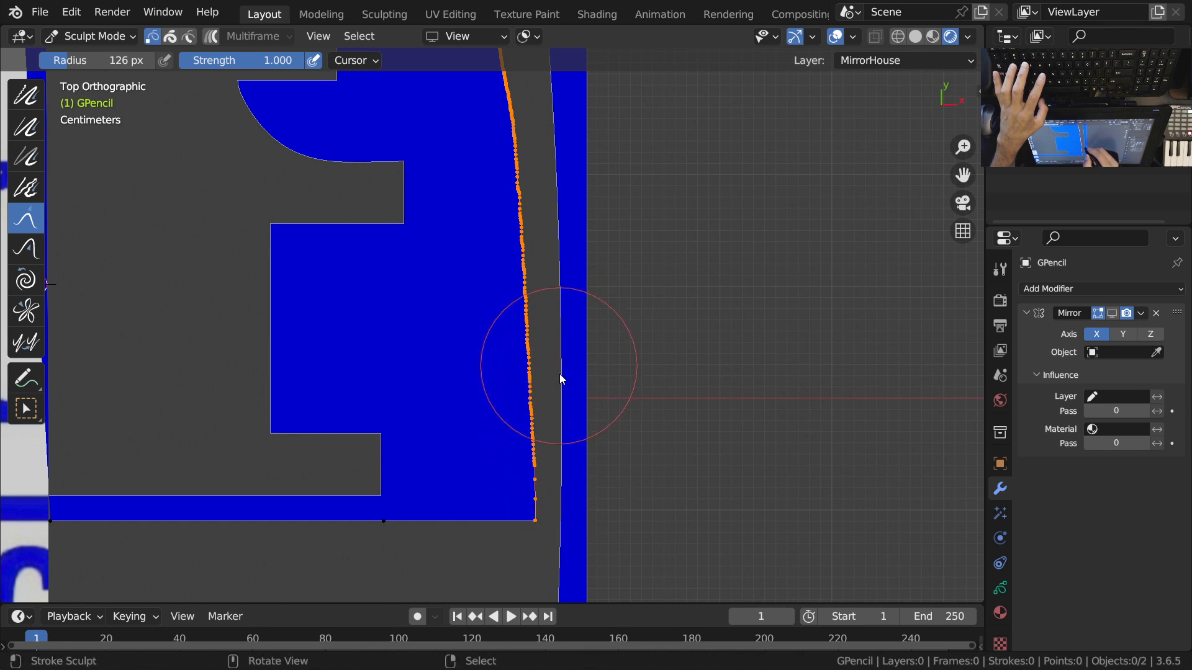
ctrl+middle_drag(545, 543, 545, 508)
drag(545, 523, 548, 442)
mouse_move(547, 422)
mouse_down()
mouse_move(546, 411)
mouse_move(552, 438)
mouse_up()
drag(551, 438, 552, 479)
mouse_move(550, 475)
ctrl+middle_down()
mouse_move(546, 410)
mouse_move(548, 484)
mouse_move(558, 417)
ctrl+middle_up()
Step: Smooth the selected right edge of the upper blue panel with repeated strokes of the 167 px Smooth brush
key(shift+space)
click(528, 324)
drag(528, 322, 530, 309)
mouse_move(518, 371)
mouse_down()
mouse_move(505, 346)
mouse_move(506, 519)
mouse_move(512, 265)
mouse_up()
scroll(528, 304, up, 5)
mouse_move(511, 272)
mouse_down()
mouse_move(491, 264)
mouse_move(501, 376)
mouse_move(513, 448)
mouse_move(538, 446)
mouse_up()
ctrl+middle_drag(515, 253, 531, 342)
mouse_move(532, 273)
shift+middle_down()
mouse_move(543, 345)
mouse_move(511, 208)
shift+middle_up()
drag(502, 300, 522, 455)
ctrl+middle_drag(526, 277, 555, 441)
mouse_move(584, 489)
shift+middle_down()
mouse_move(538, 317)
mouse_move(539, 360)
shift+middle_up()
drag(526, 254, 543, 356)
mouse_move(550, 327)
ctrl+middle_down()
mouse_move(571, 419)
mouse_move(557, 331)
ctrl+middle_up()
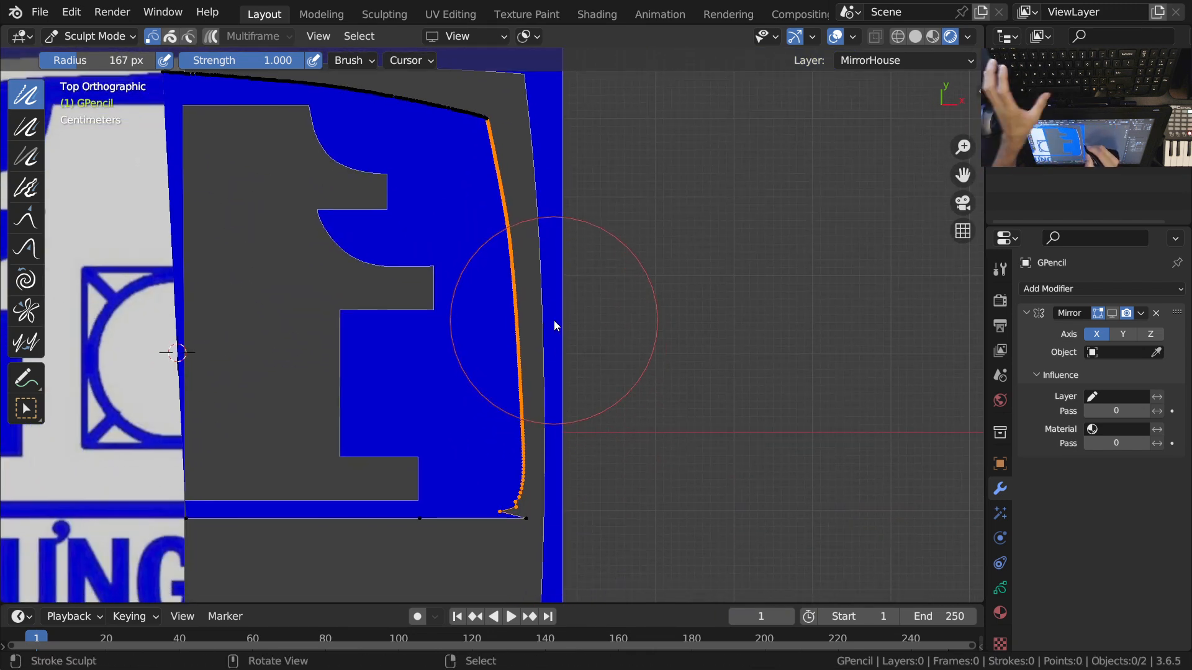
Step: Reshape the right edge of the upper blue panel with strokes of the 126 px Grab brush
key(shift+space)
click(504, 395)
drag(527, 248, 537, 488)
drag(538, 306, 539, 348)
mouse_move(531, 247)
mouse_down()
mouse_move(519, 195)
mouse_move(535, 453)
mouse_up()
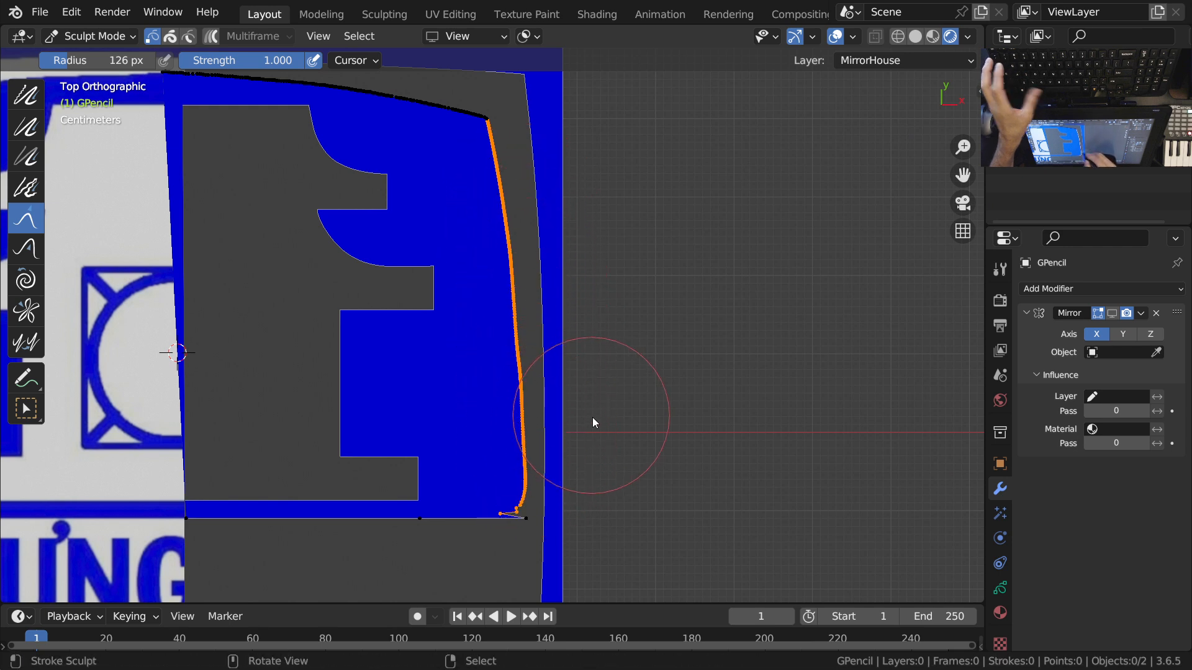
Step: Switch the viewport to wireframe shading and compare the panel's edges with the underlying reference image
key(z)
click(431, 441)
scroll(548, 369, up, 1)
shift+scroll(551, 339, up, 2)
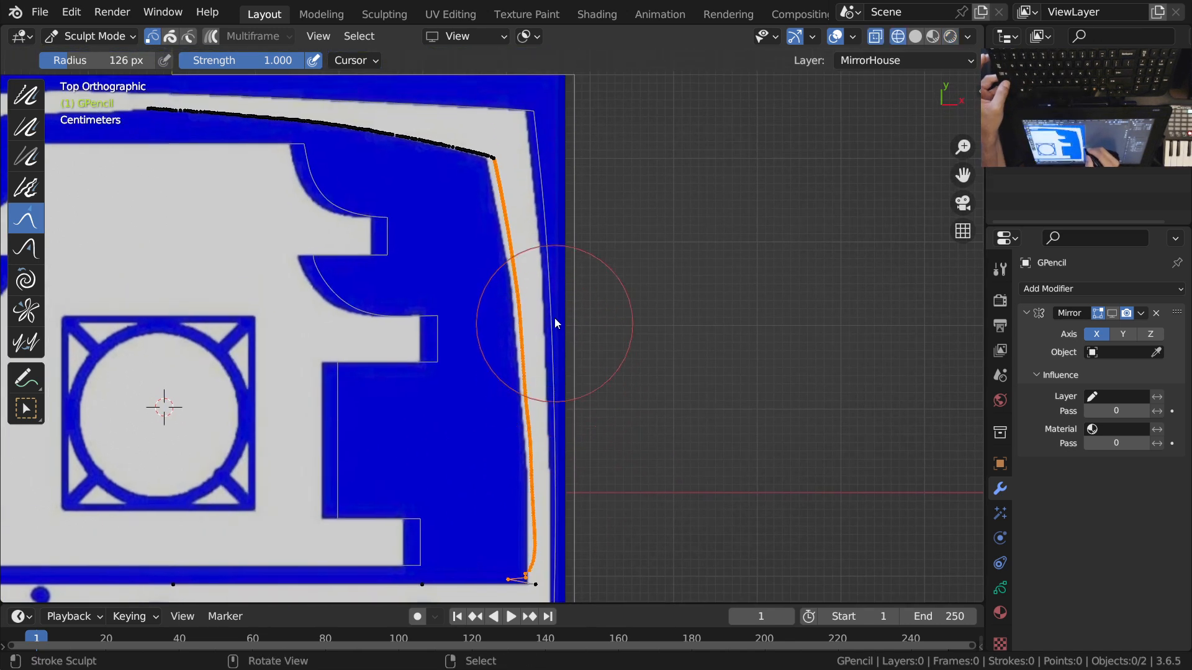
scroll(559, 435, down, 3)
mouse_move(549, 467)
shift+middle_down()
mouse_move(750, 376)
mouse_move(558, 380)
mouse_move(556, 370)
shift+middle_up()
ctrl+middle_drag(565, 452, 578, 388)
shift+middle_drag(578, 438, 676, 473)
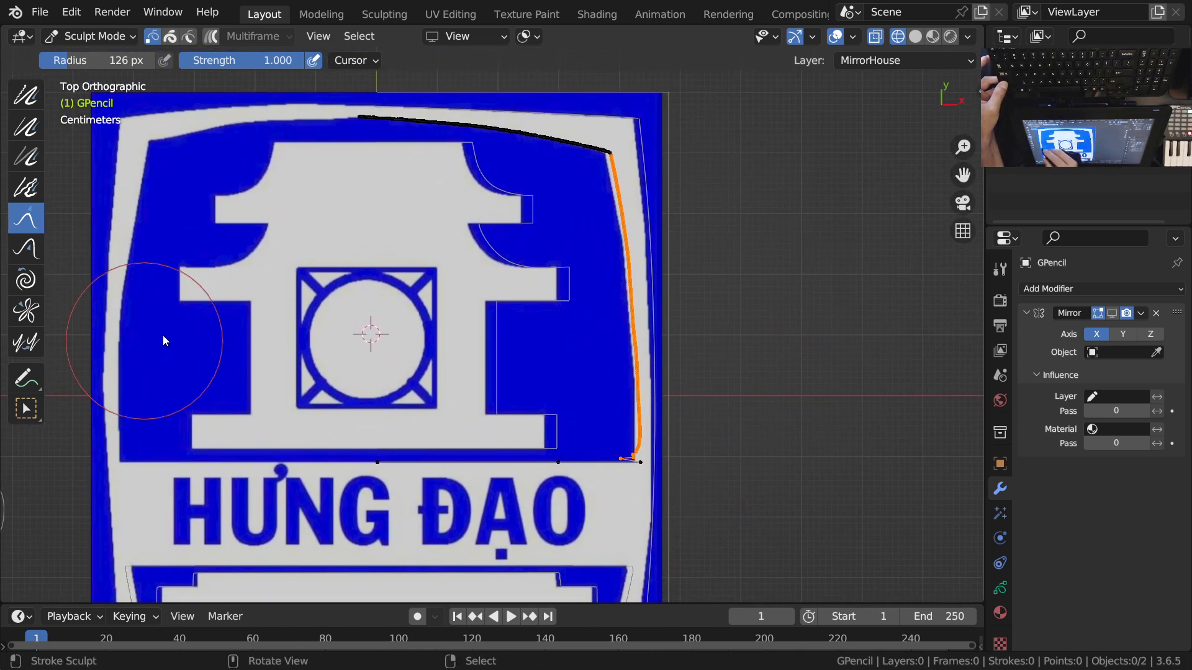
ctrl+scroll(523, 290, down, 3)
ctrl+middle_drag(522, 289, 506, 210)
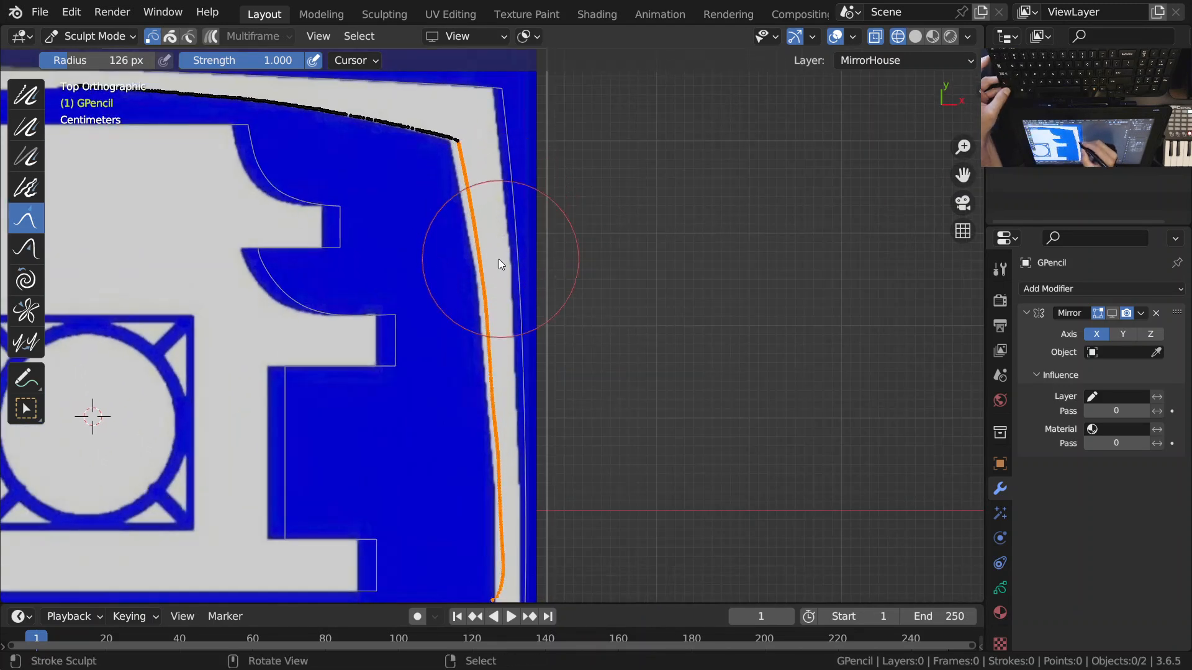
Step: Nudge the middle and lower right edge against the reference outline with the 126 px Grab brush
drag(500, 267, 496, 309)
drag(498, 337, 497, 341)
shift+middle_drag(503, 420, 512, 283)
drag(517, 364, 517, 375)
ctrl+middle_drag(519, 467, 522, 372)
Step: Smooth the lower part of the panel's right edge with the Smooth brush
key(shift+space)
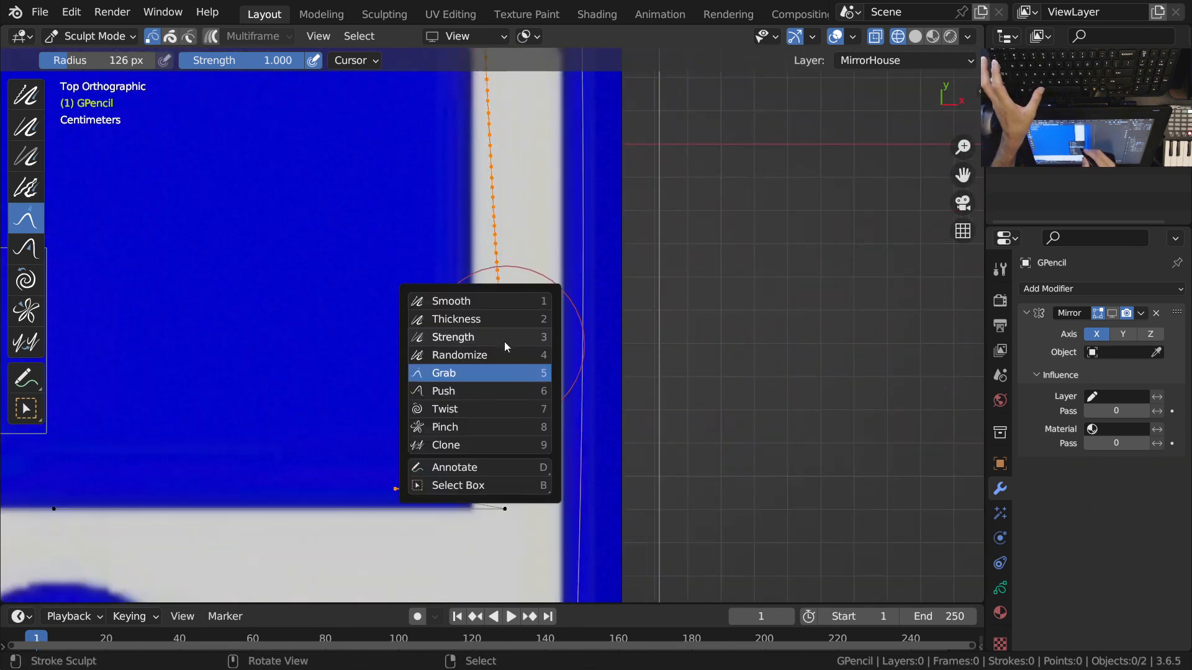
click(479, 304)
drag(498, 291, 507, 383)
Step: Select the four stray points beside the panel's bottom corner and dissolve them in Edit Mode
key(shift+space)
click(527, 370)
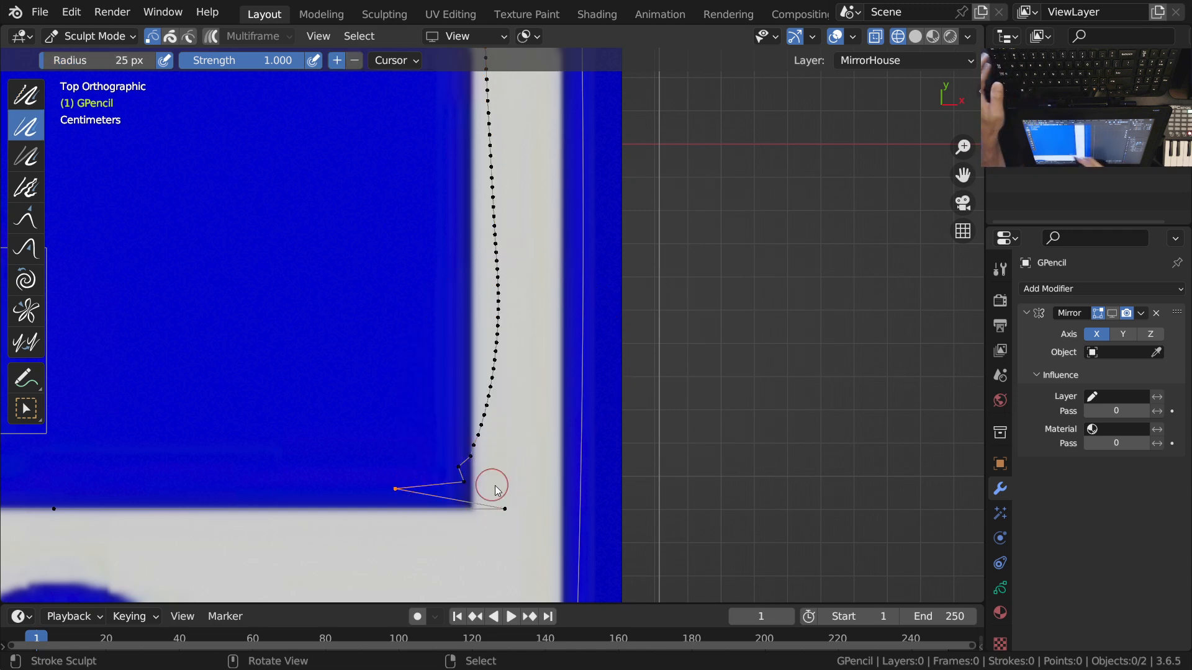
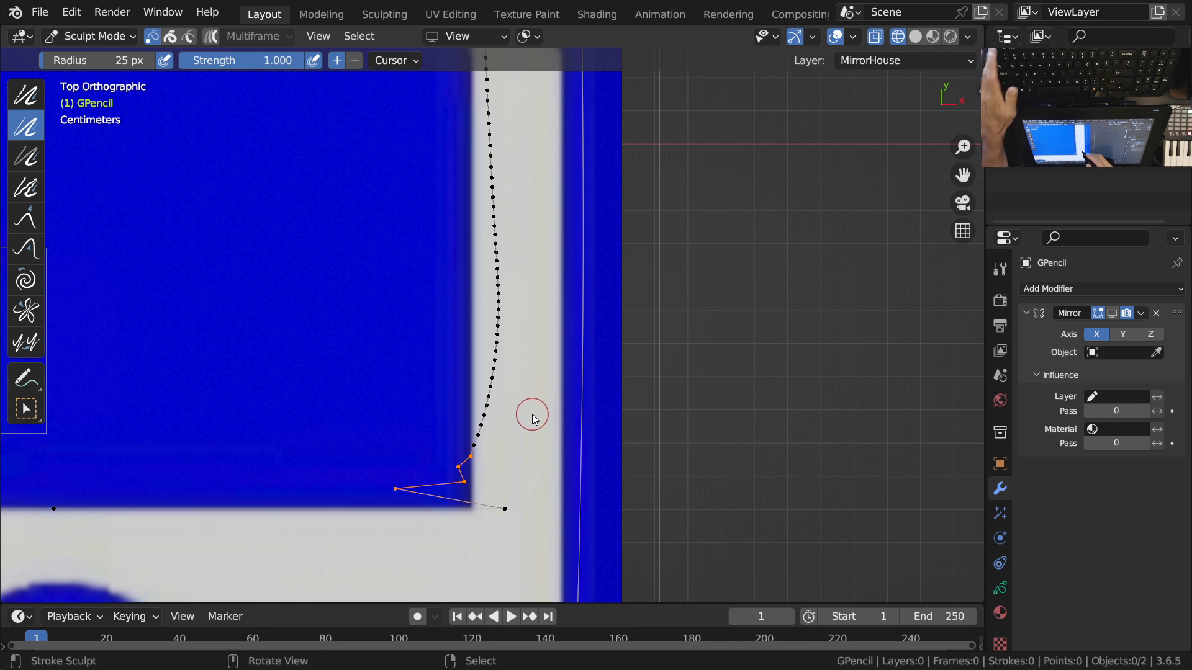
key(ctrl+Tab)
click(683, 413)
key(ctrl+x)
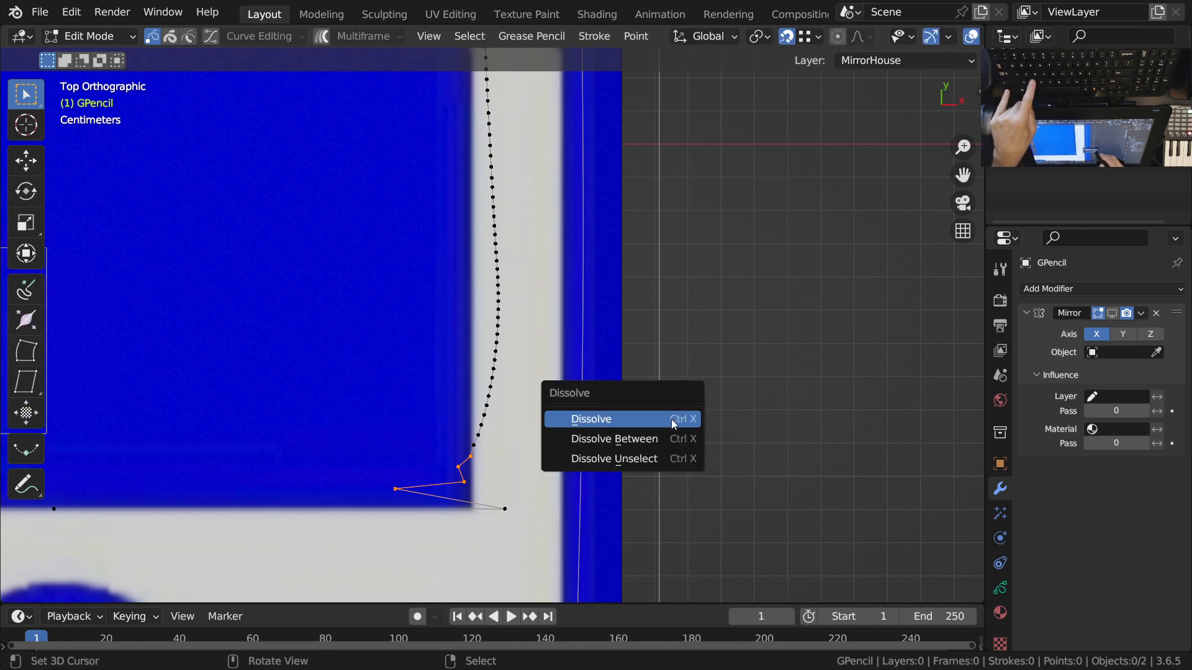
click(647, 418)
scroll(523, 417, down, 1)
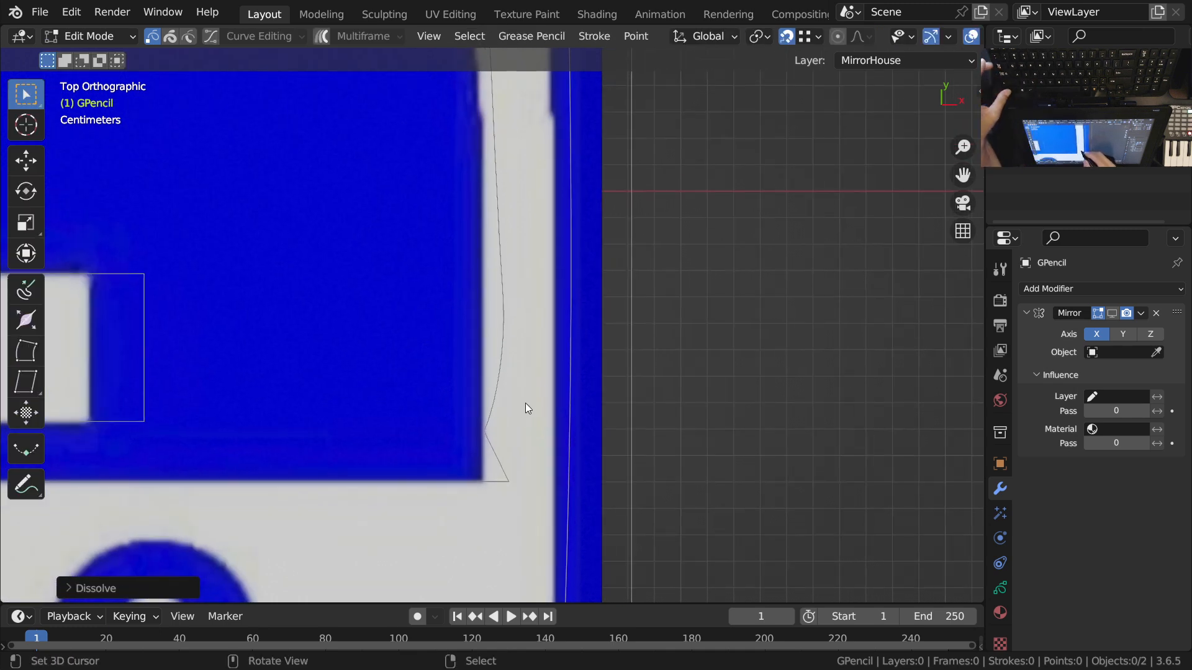
Step: Return to Sculpt Mode and circle-select the points on the lower part of the right edge
key(ctrl+Tab)
click(525, 515)
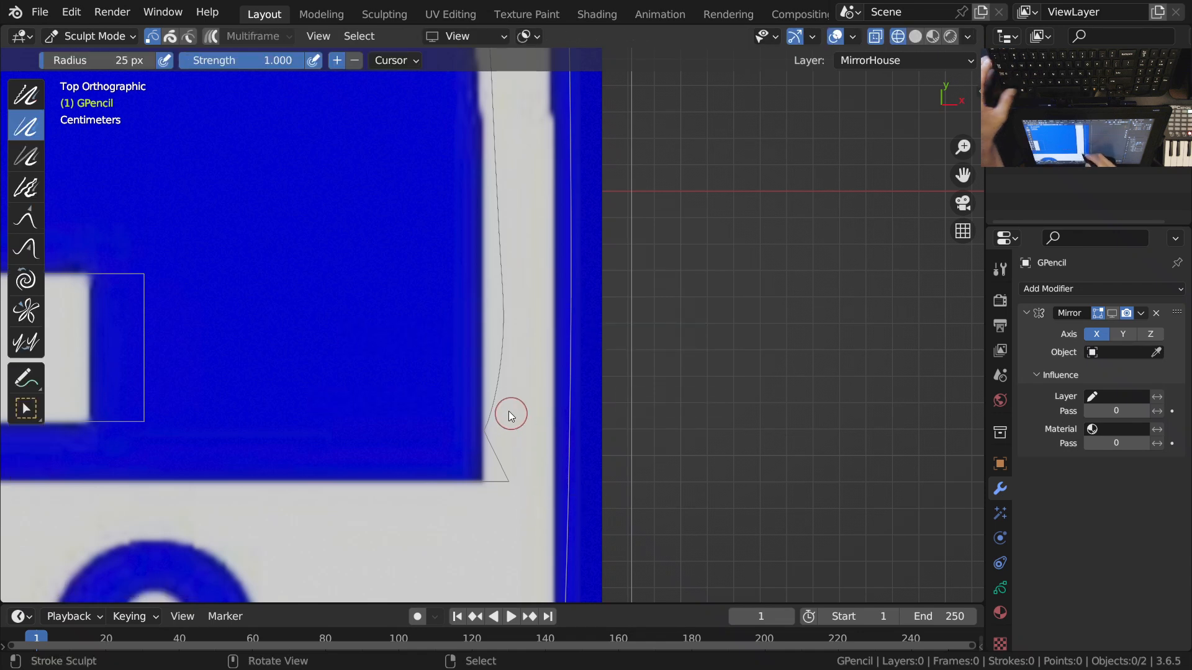
ctrl+middle_drag(532, 393, 527, 456)
ctrl+middle_drag(522, 412, 531, 365)
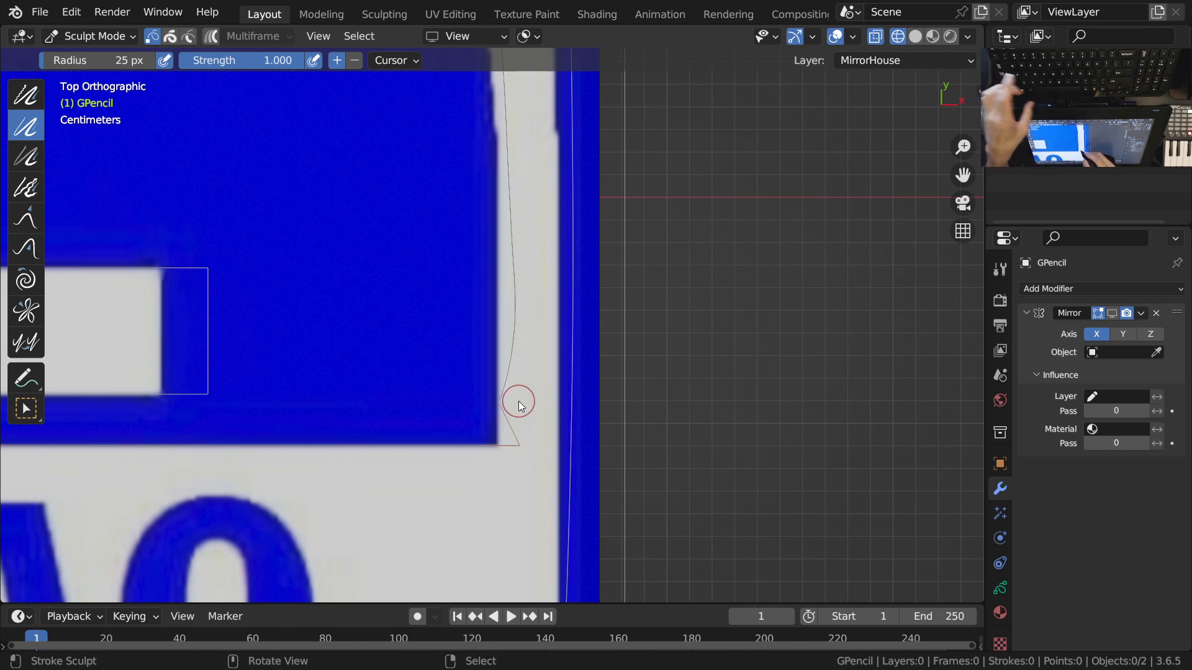
key(c)
drag(502, 402, 513, 234)
key(Escape)
ctrl+middle_drag(514, 282, 524, 418)
Step: Switch the viewport to Material Preview shading and extend the circle selection up the right edge to the top corner
key(shift+z)
click(573, 459)
shift+middle_drag(563, 372, 563, 450)
ctrl+middle_drag(547, 349, 551, 422)
shift+middle_drag(556, 397, 552, 455)
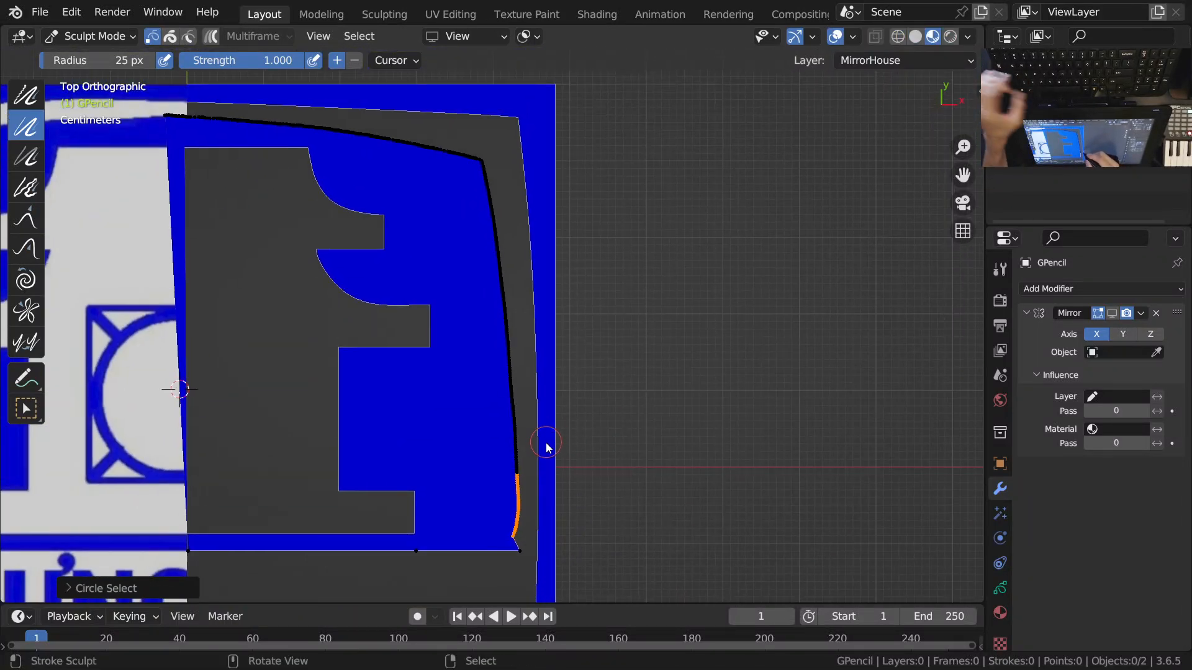
key(c)
drag(514, 498, 509, 304)
shift+drag(550, 267, 559, 525)
drag(494, 400, 484, 194)
key(Escape)
scroll(495, 225, up, 6)
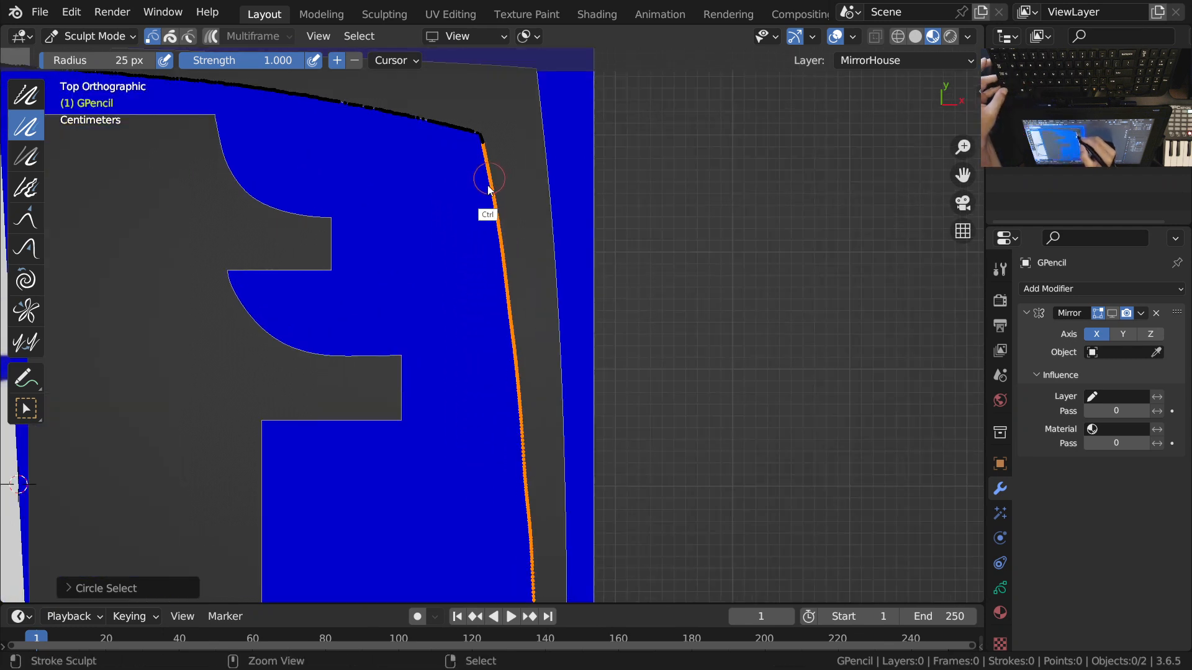
key(c)
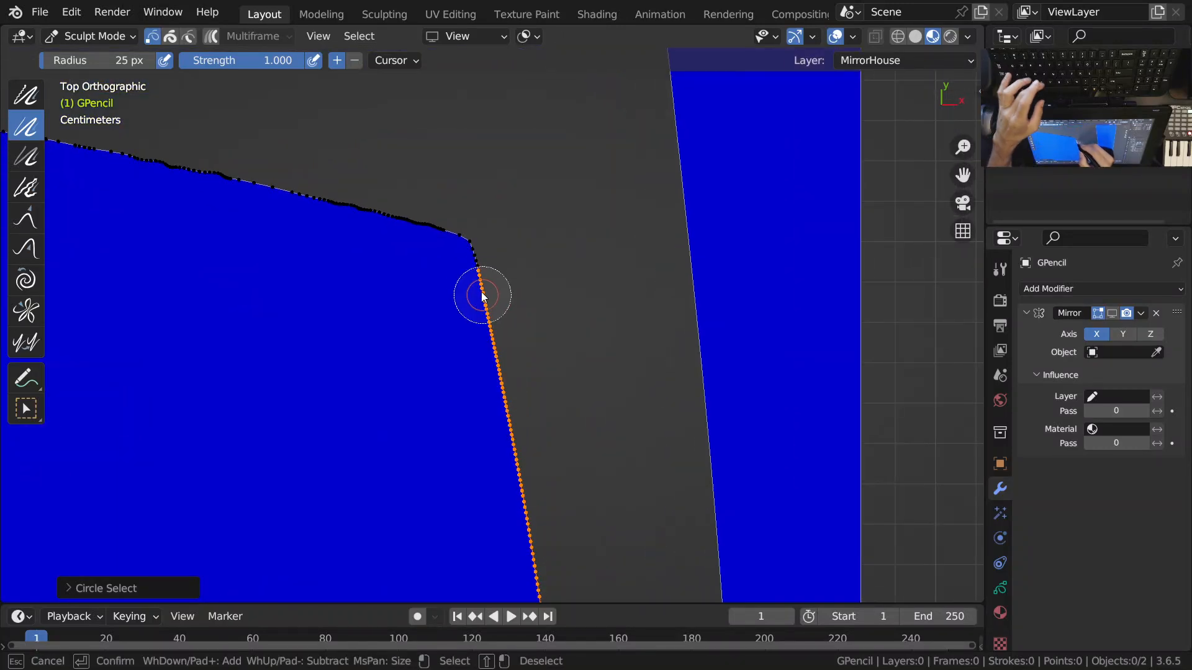
key(Escape)
Step: Smooth the selected right edge from the top corner downward with long strokes of the Smooth brush
ctrl+middle_drag(494, 268, 518, 345)
shift+middle_drag(550, 438, 539, 232)
ctrl+middle_drag(521, 160, 524, 346)
shift+scroll(505, 259, up, 3)
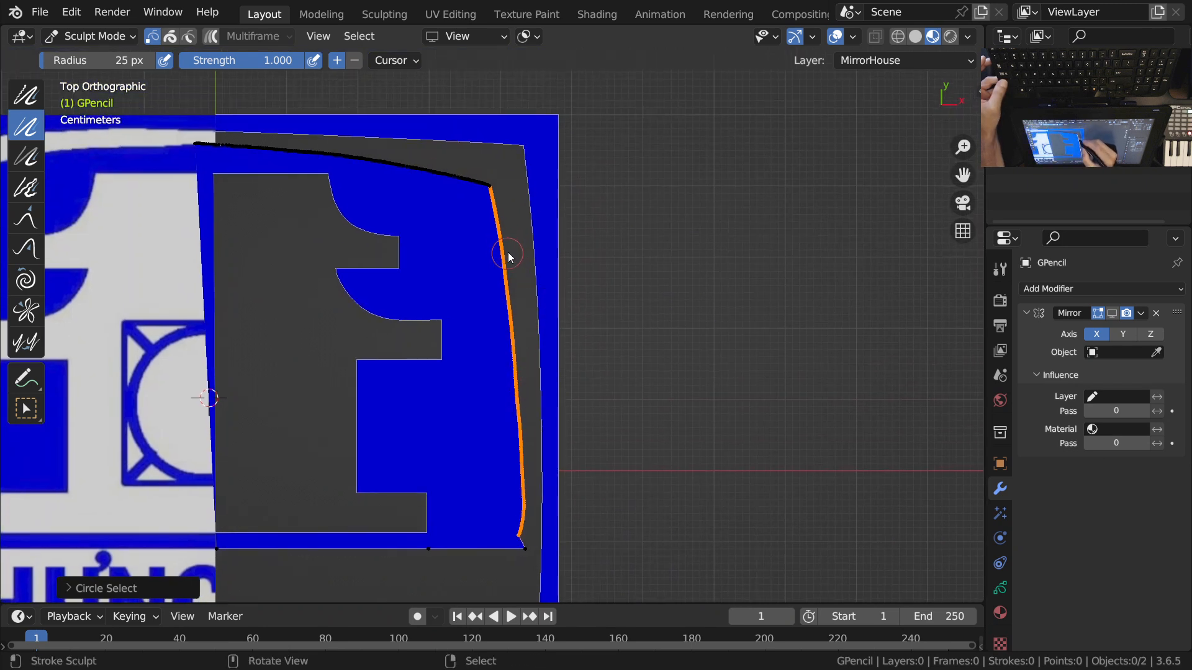
scroll(513, 255, up, 3)
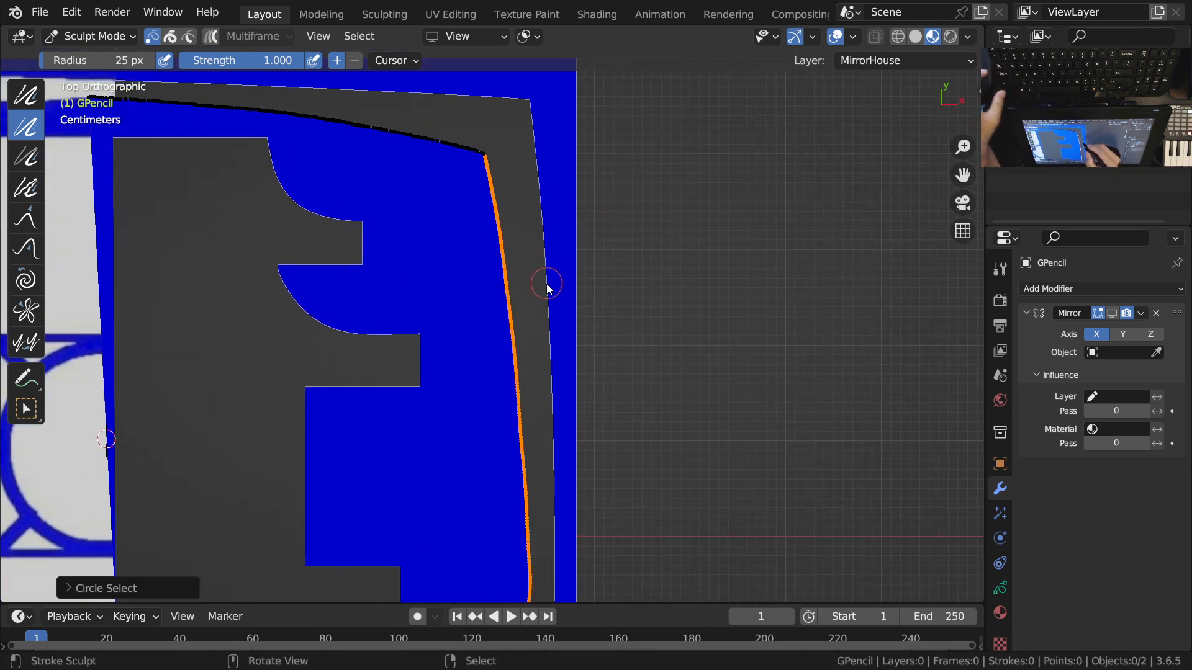
key(shift+space)
click(491, 267)
mouse_move(490, 276)
mouse_down()
mouse_move(513, 255)
mouse_move(505, 479)
mouse_move(520, 492)
mouse_up()
mouse_move(522, 320)
mouse_down()
mouse_move(514, 311)
mouse_move(524, 437)
mouse_up()
ctrl+middle_drag(556, 441, 567, 284)
drag(538, 337, 537, 434)
ctrl+middle_drag(536, 445, 532, 315)
Step: Set the Grab brush radius to 142 px and pull the lowest right-edge points down to the panel's bottom corner
key(shift+space)
click(497, 450)
ctrl+middle_drag(555, 458, 526, 321)
key(f)
click(607, 402)
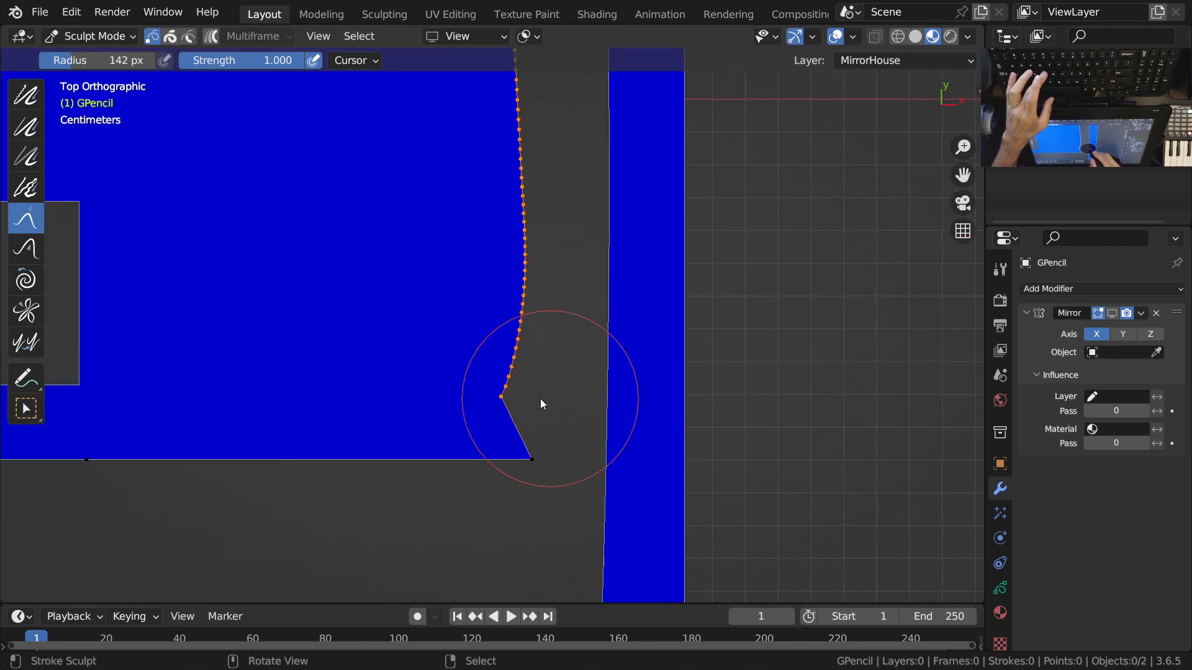
drag(518, 397, 529, 412)
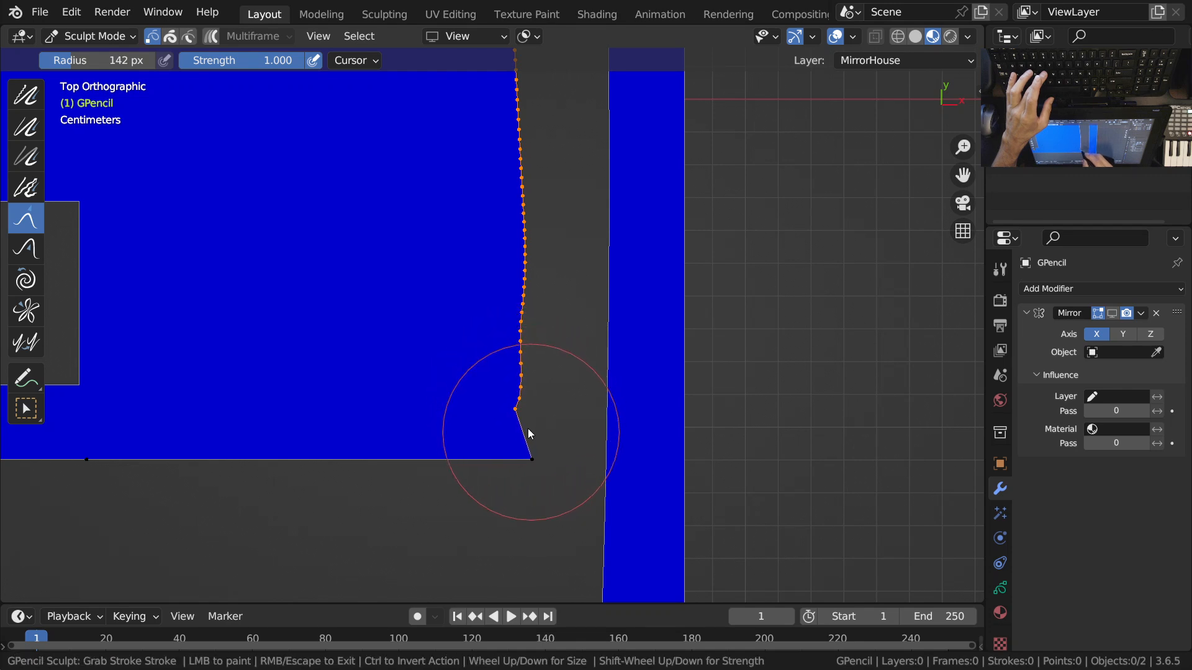
mouse_move(525, 460)
mouse_down()
mouse_move(524, 484)
mouse_move(537, 467)
mouse_move(540, 368)
mouse_up()
drag(539, 431, 544, 448)
drag(539, 448, 542, 468)
mouse_move(542, 365)
mouse_down()
mouse_move(549, 225)
mouse_move(539, 486)
mouse_up()
Step: Straighten the lower stretch of the right edge above the bottom corner with further 142 px Grab strokes
ctrl+middle_drag(543, 516, 537, 360)
mouse_move(538, 359)
mouse_down()
mouse_move(568, 283)
mouse_move(558, 182)
mouse_up()
mouse_move(558, 181)
ctrl+middle_down()
mouse_move(526, 321)
mouse_move(543, 428)
mouse_move(520, 478)
ctrl+middle_up()
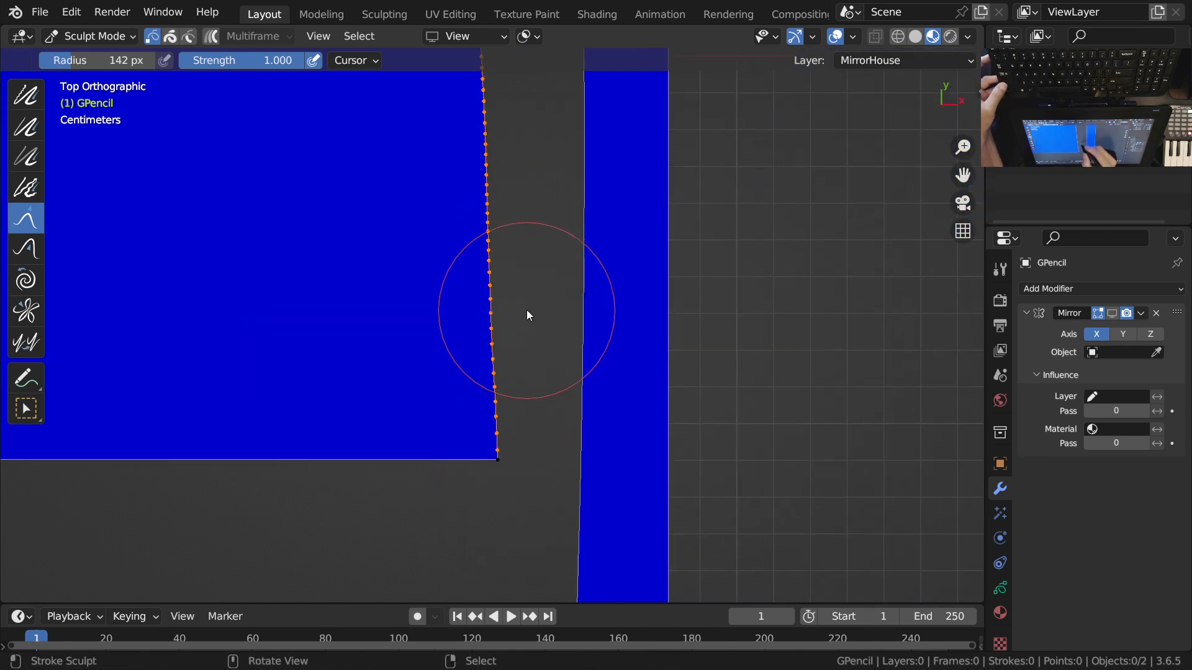
drag(527, 310, 516, 258)
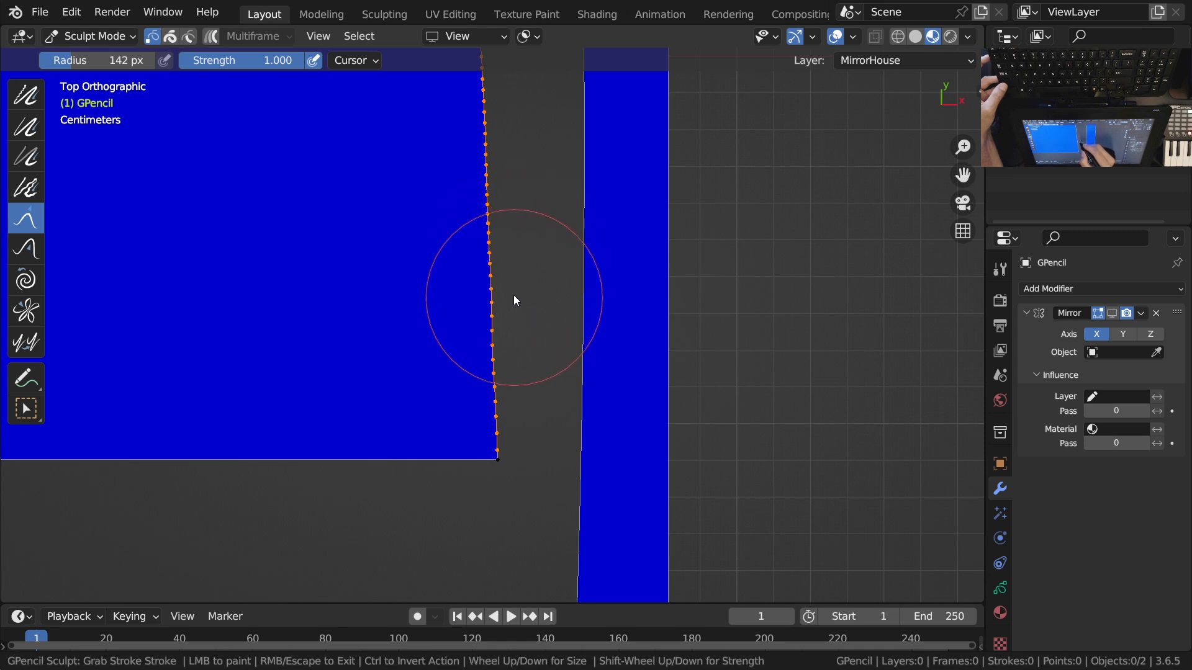
drag(512, 339, 513, 450)
scroll(504, 379, down, 4)
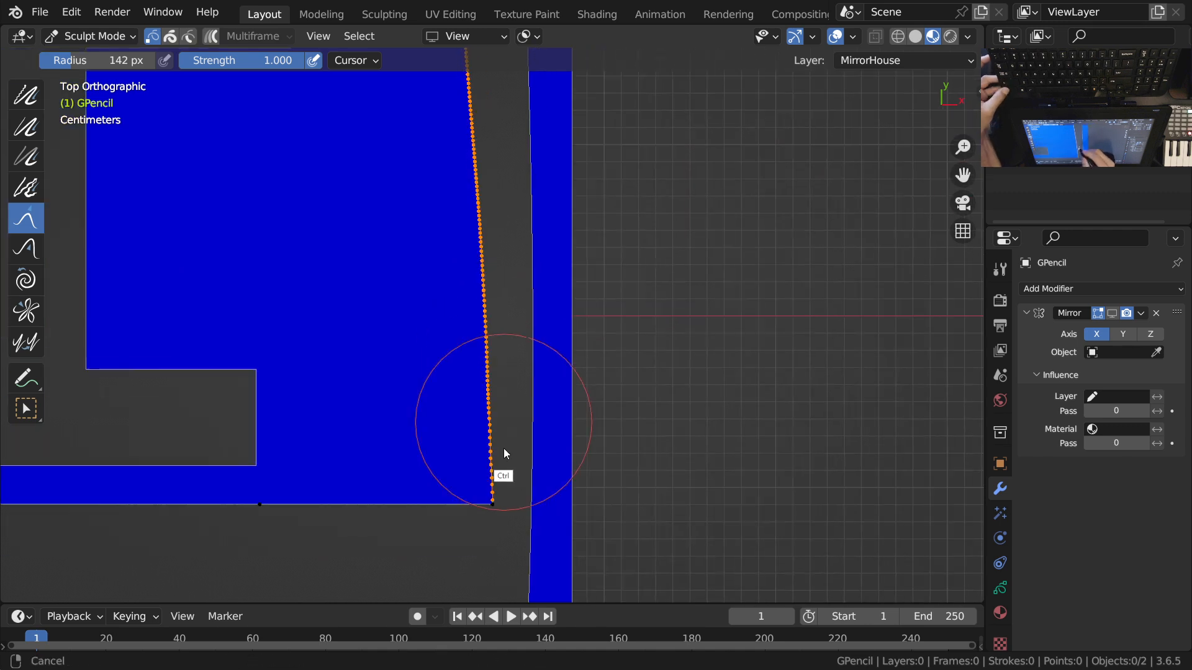
Step: Even out the lower right edge with long strokes of the 167 px Smooth brush
shift+middle_drag(520, 377, 513, 380)
key(shift+space)
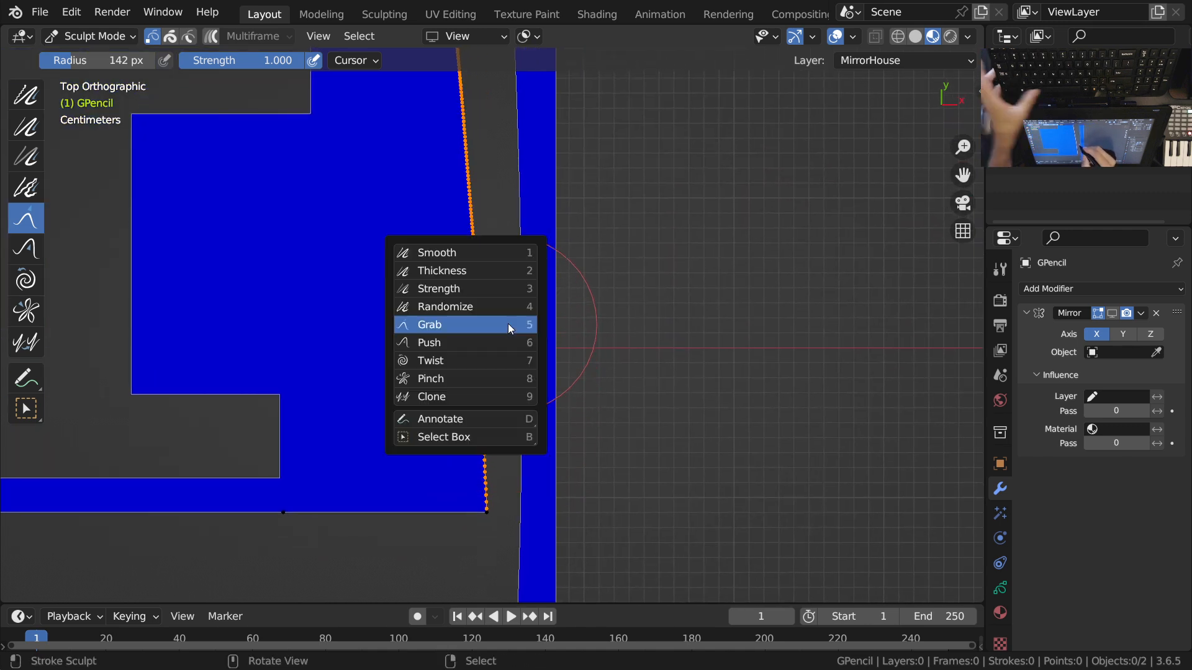
click(465, 251)
drag(469, 165, 480, 373)
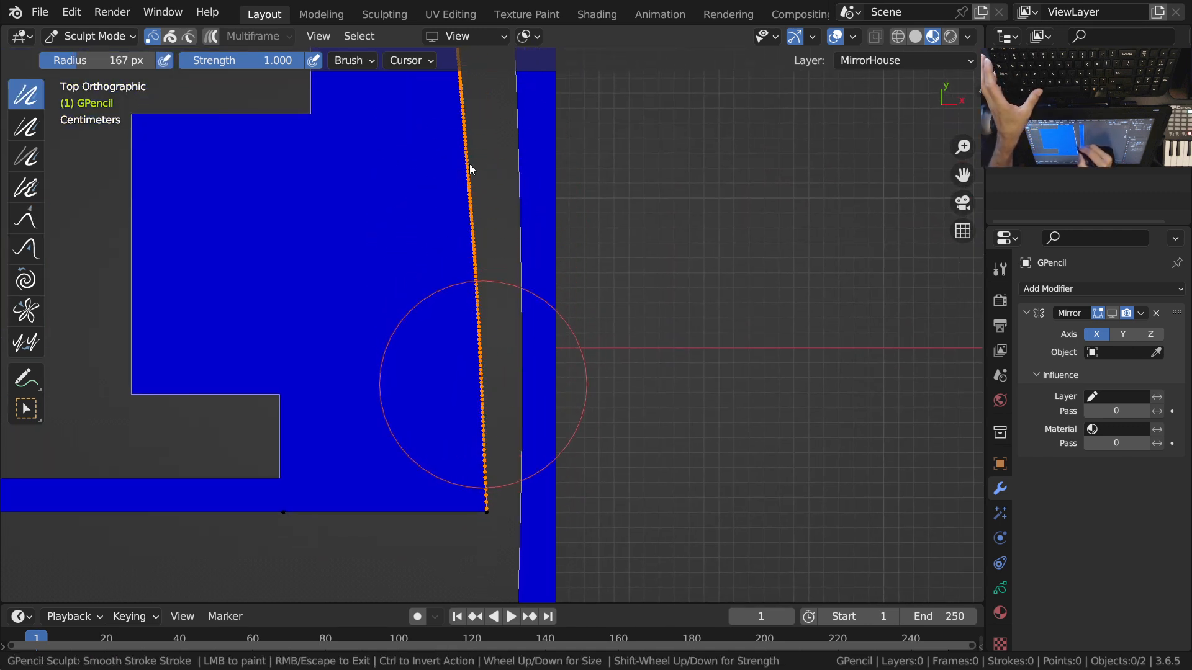
mouse_move(472, 170)
mouse_down()
mouse_move(483, 410)
mouse_move(480, 394)
mouse_move(504, 338)
mouse_move(502, 411)
mouse_move(495, 335)
mouse_up()
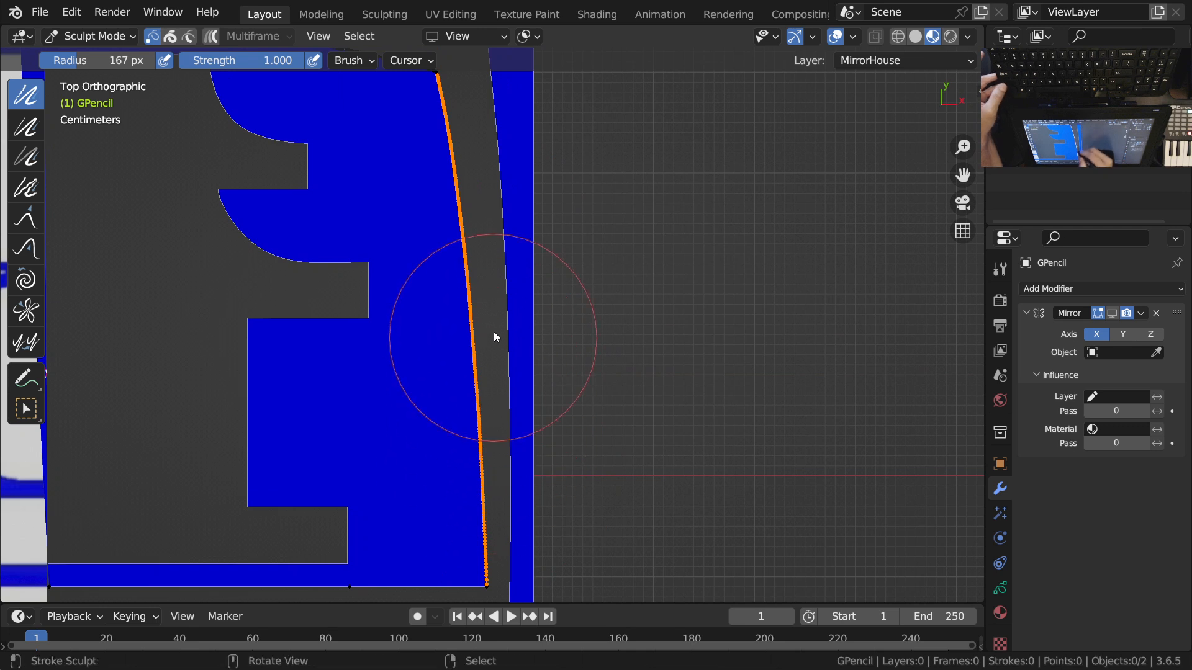
Step: Switch the selection mask to whole strokes and pull the upper right edge with the Grab brush set to 200 px
shift+middle_drag(495, 335, 500, 370)
key(shift+space)
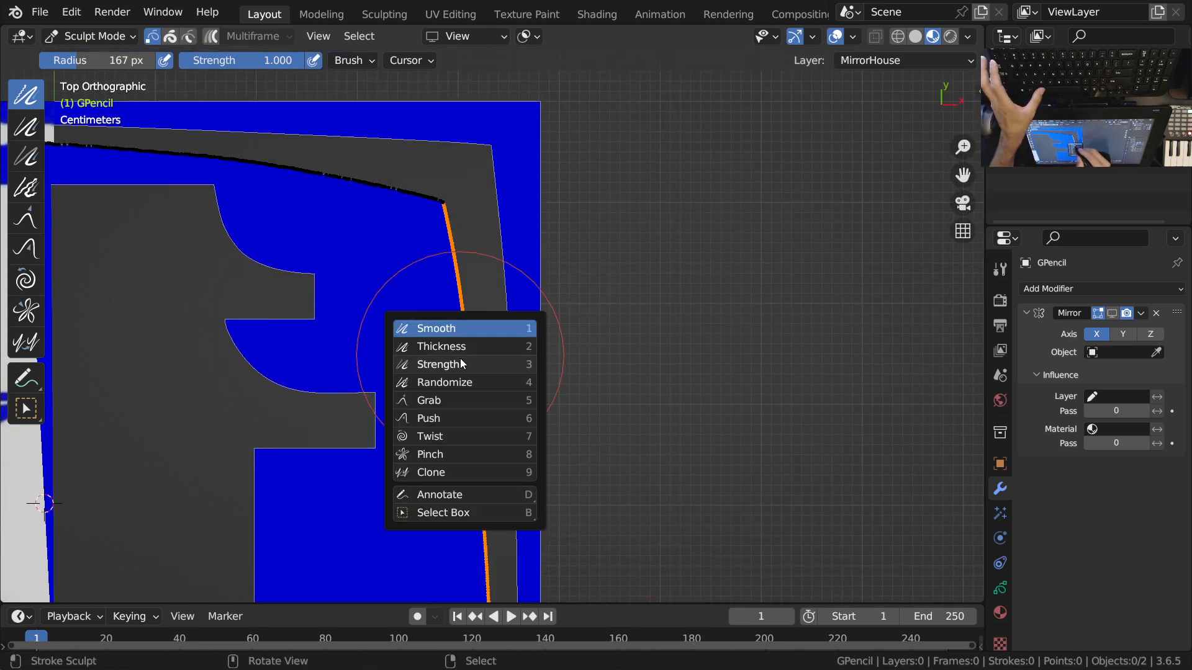
click(459, 405)
shift+middle_drag(500, 317, 479, 257)
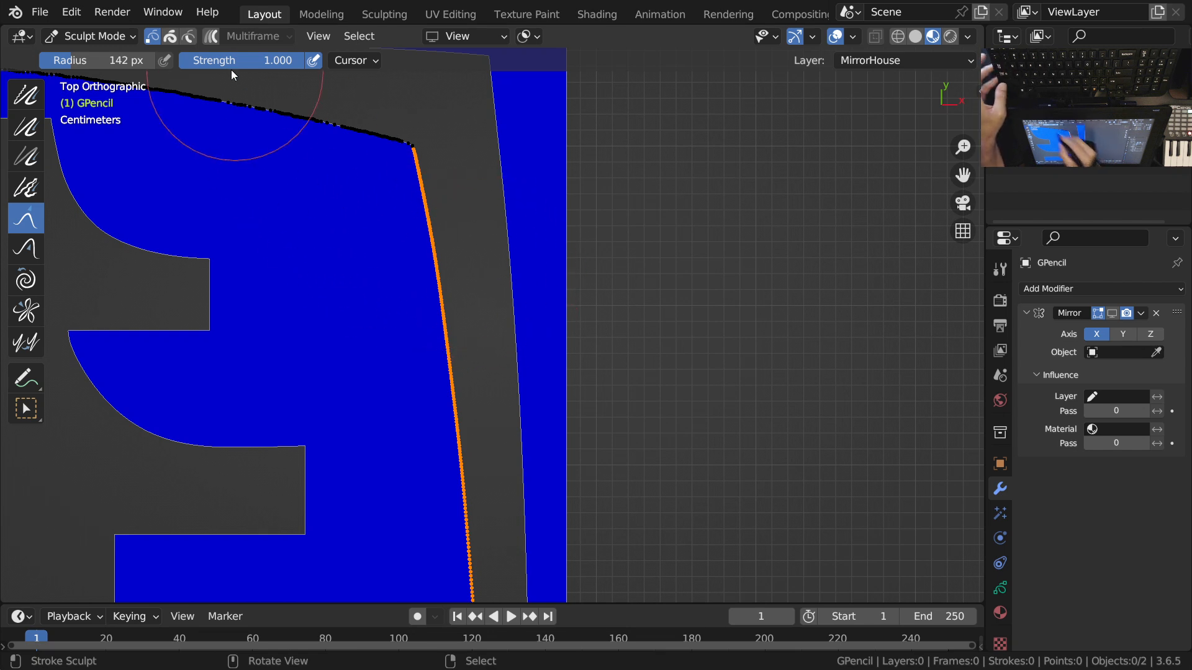
click(173, 38)
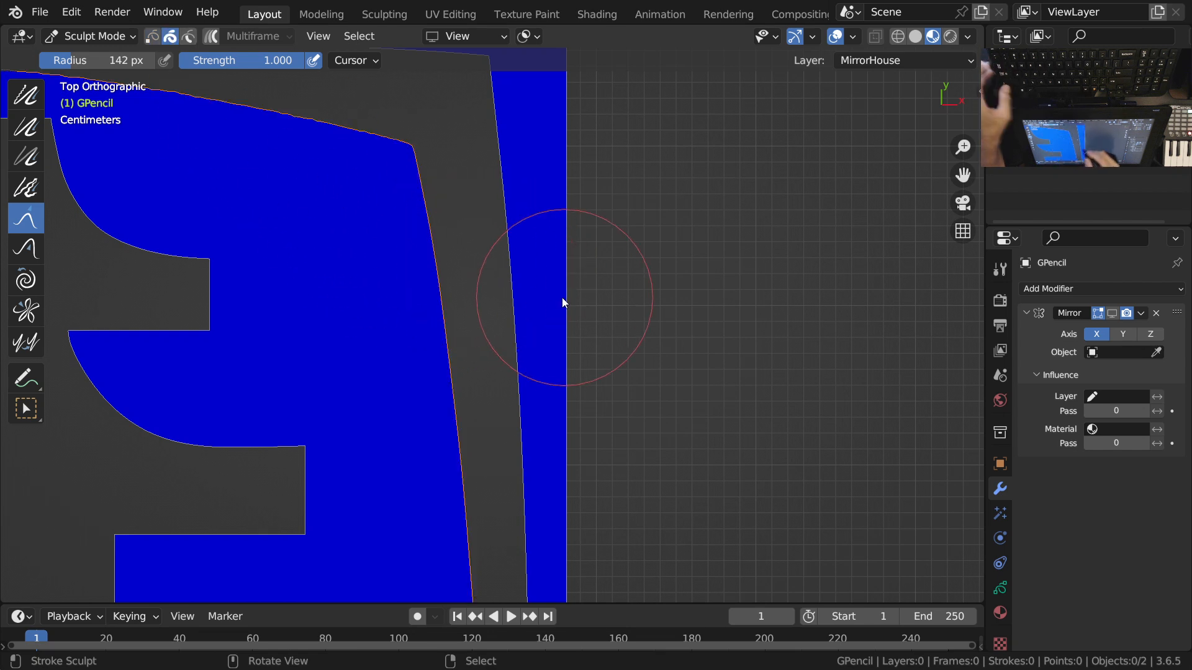
key(f)
click(593, 291)
drag(519, 287, 496, 259)
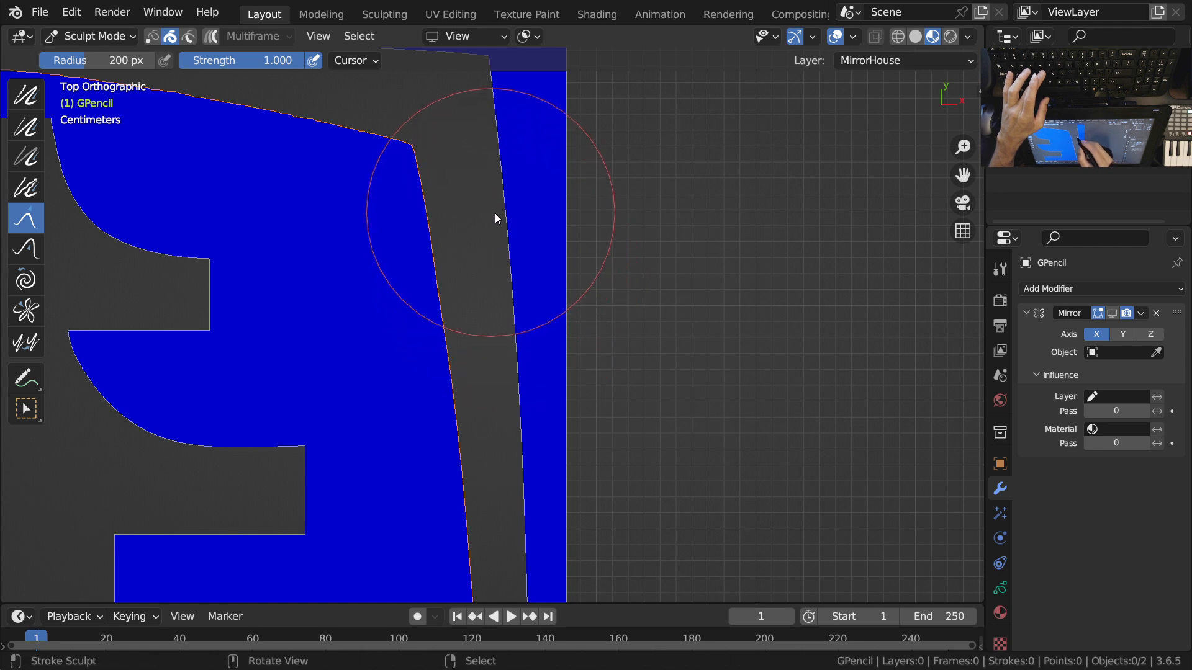
Step: Refine the curve of the right edge from the top corner downward with light 200 px Grab strokes
scroll(470, 222, up, 3)
drag(475, 202, 479, 222)
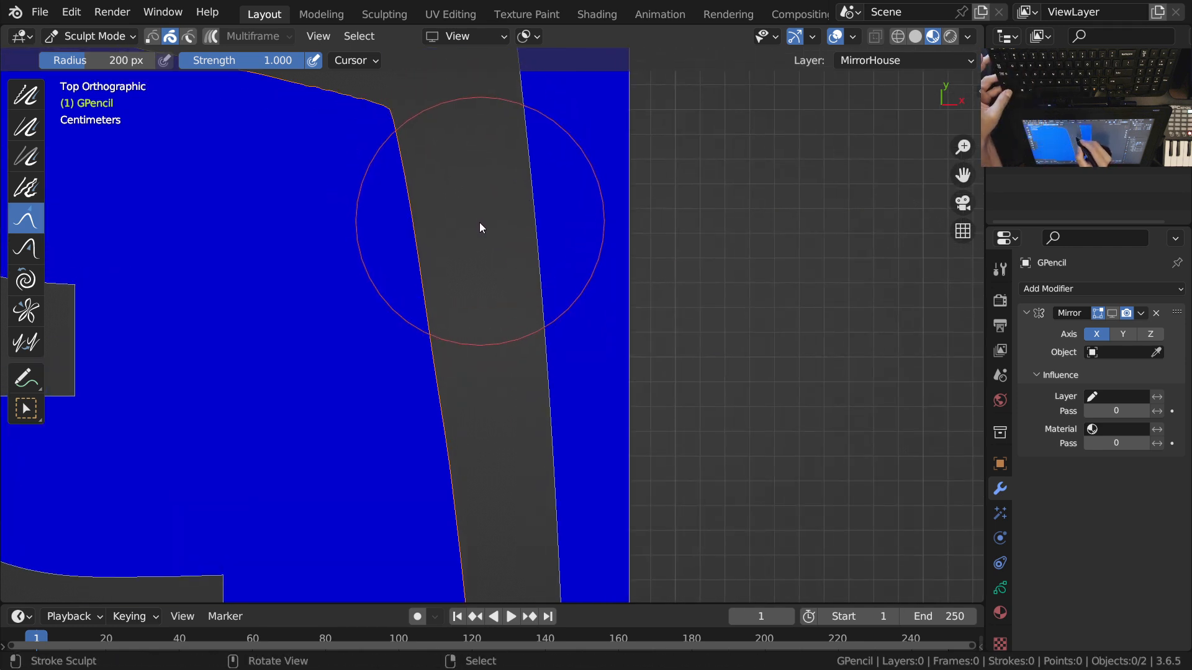
click(487, 344)
ctrl+middle_drag(487, 344, 501, 301)
mouse_move(501, 301)
mouse_down()
mouse_move(505, 403)
mouse_move(503, 391)
mouse_up()
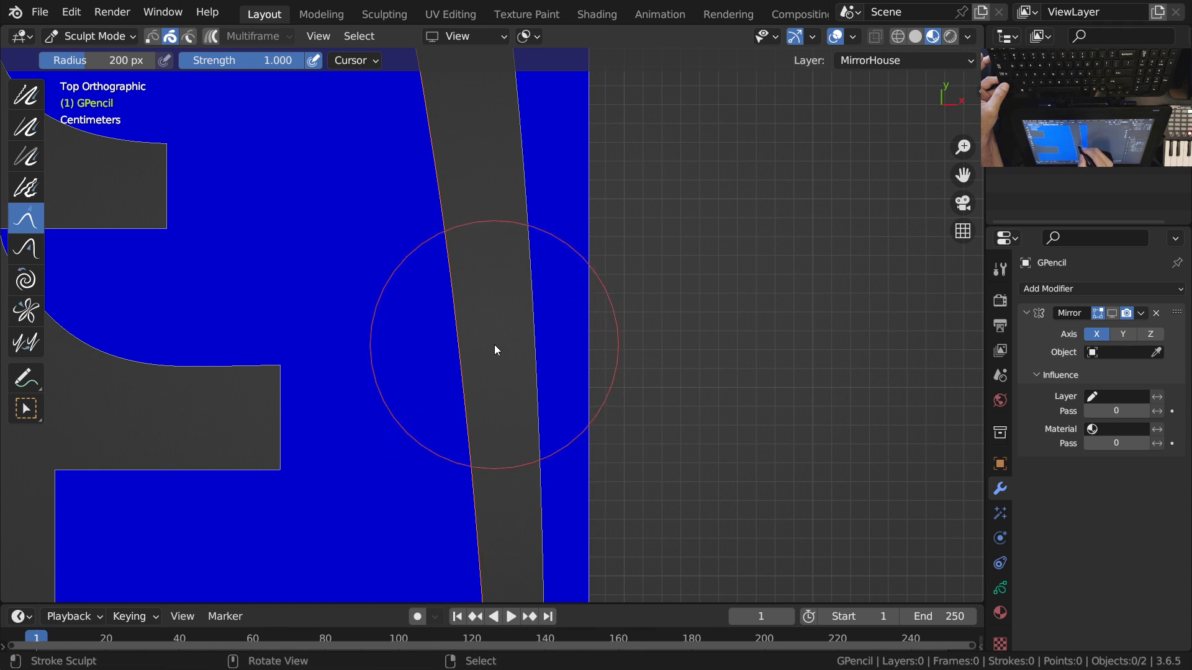
drag(488, 282, 485, 267)
ctrl+middle_drag(484, 296, 507, 367)
drag(506, 367, 488, 279)
shift+middle_drag(503, 399, 494, 272)
drag(498, 274, 497, 279)
drag(493, 366, 493, 365)
Step: Check the right edge's overall curve and nudge its upper part with the 200 px Grab brush
shift+middle_drag(493, 273, 535, 385)
shift+middle_drag(584, 459, 542, 407)
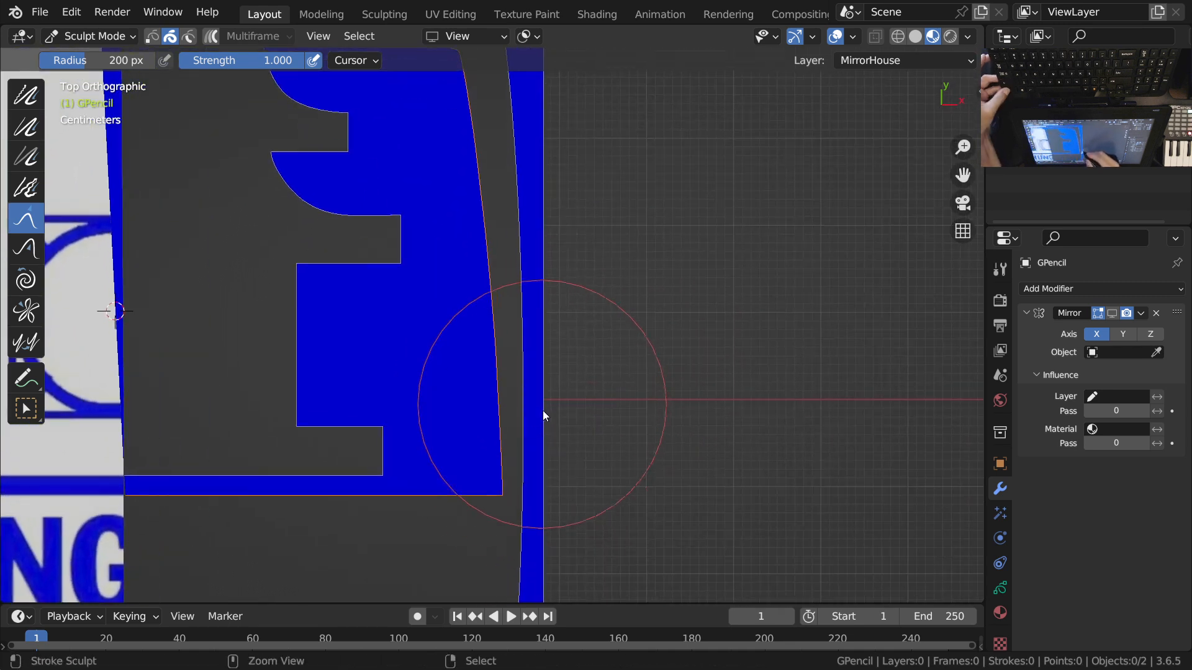
shift+middle_drag(494, 161, 491, 233)
shift+middle_drag(488, 190, 566, 365)
shift+middle_drag(577, 497, 507, 265)
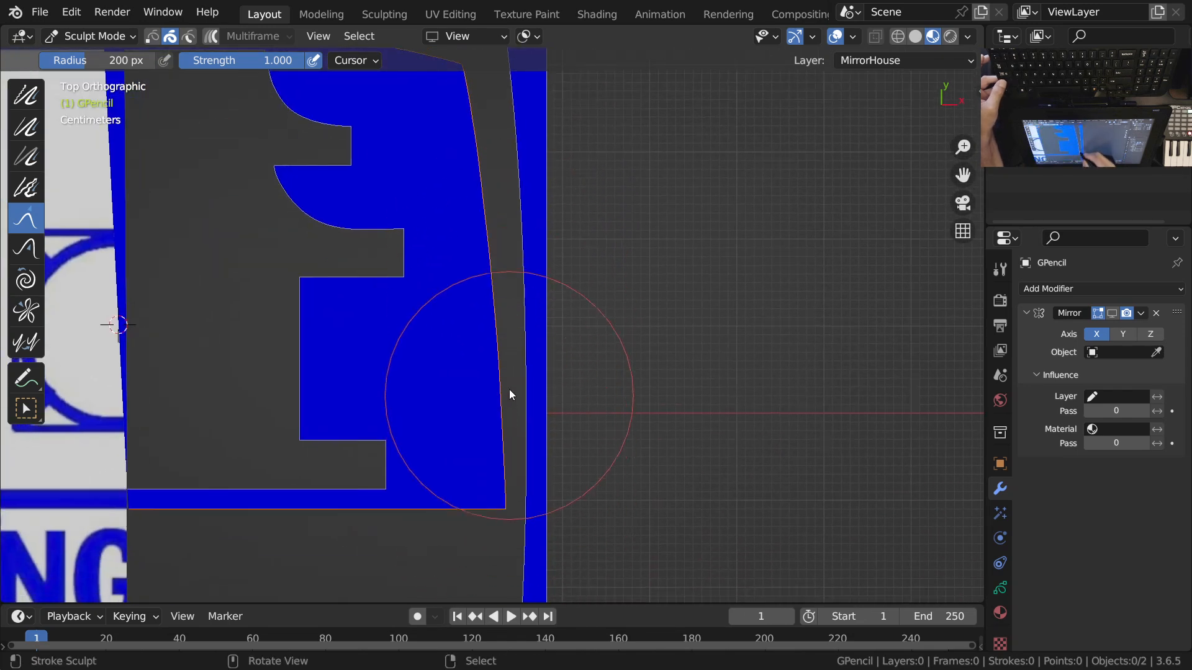
mouse_move(487, 211)
shift+middle_down()
mouse_move(460, 199)
mouse_move(453, 297)
shift+middle_up()
drag(461, 277, 463, 279)
scroll(463, 279, up, 1)
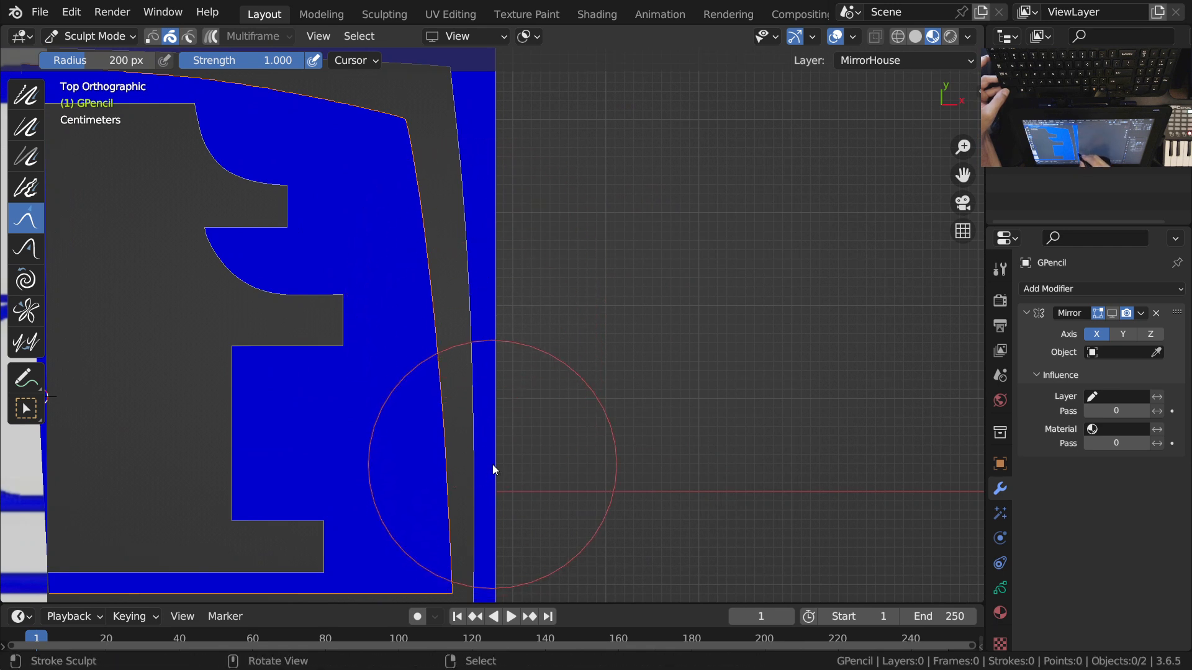
shift+middle_drag(495, 356, 564, 308)
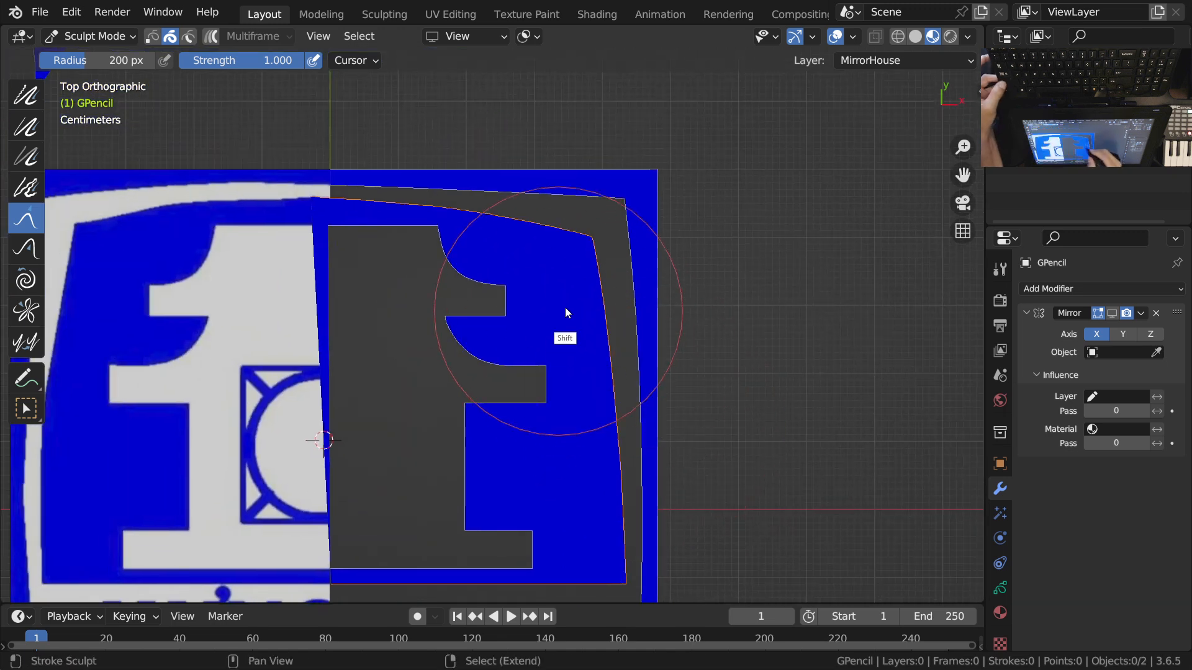
scroll(411, 207, up, 4)
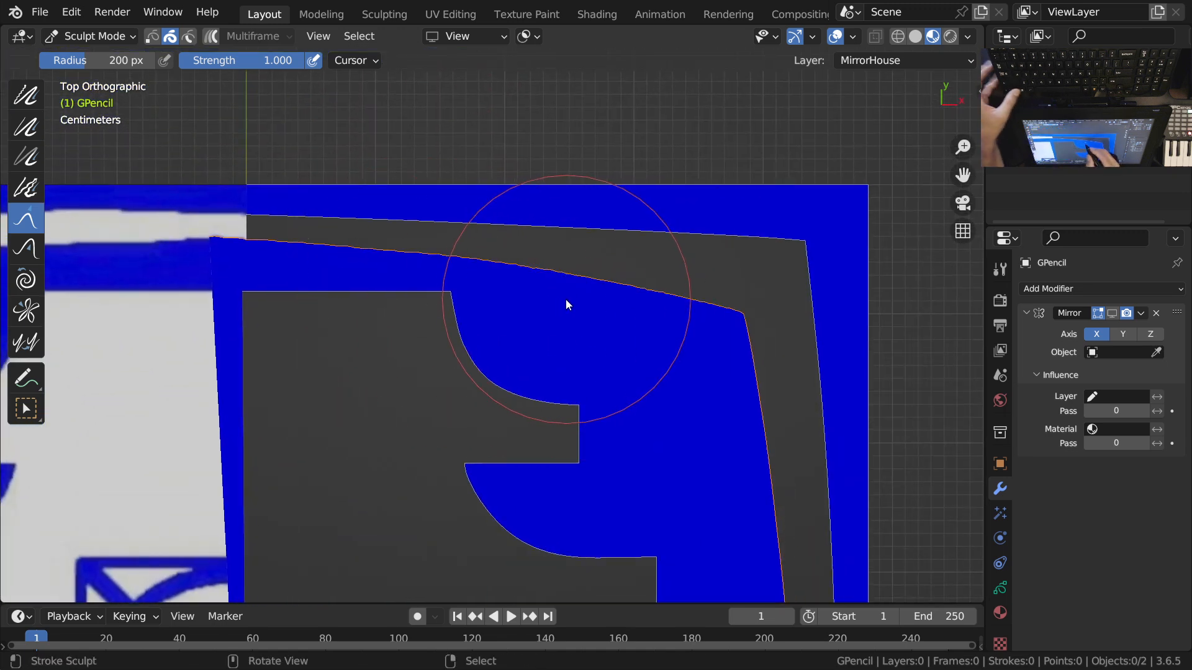
Step: Switch the selection mask to points and deselect the right edge's points just below the blue panel's top right corner
click(152, 36)
scroll(721, 277, up, 2)
scroll(734, 330, up, 2)
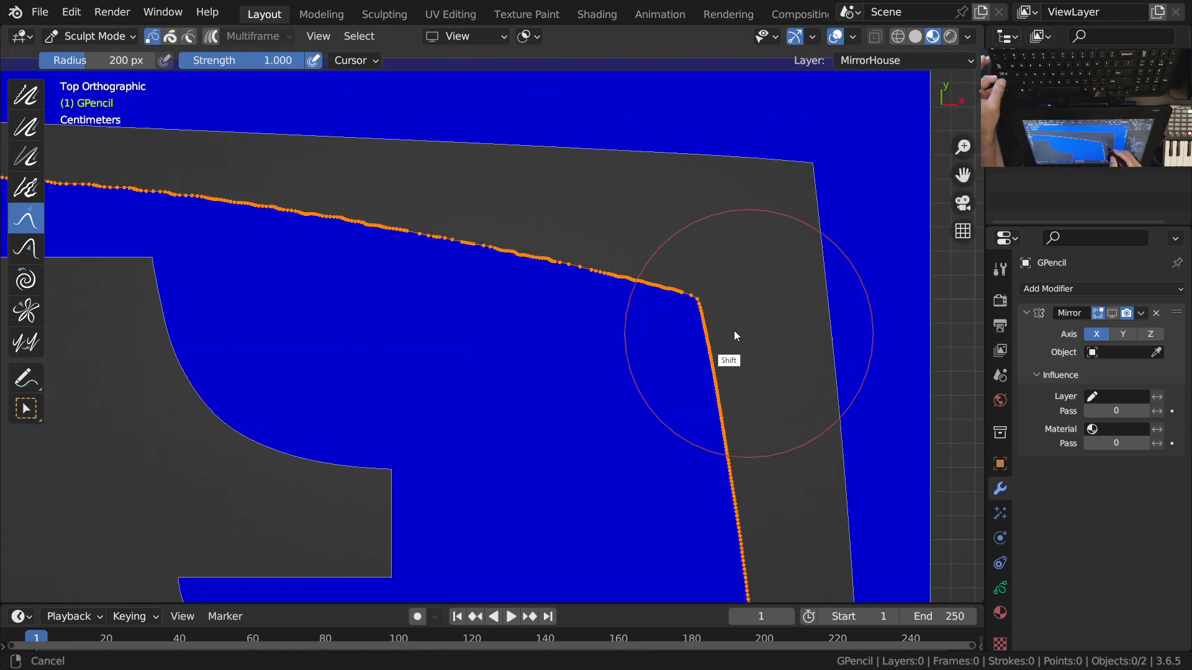
shift+middle_drag(734, 330, 597, 267)
key(c)
shift+drag(599, 294, 629, 515)
right_click(612, 228)
scroll(612, 228, up, 3)
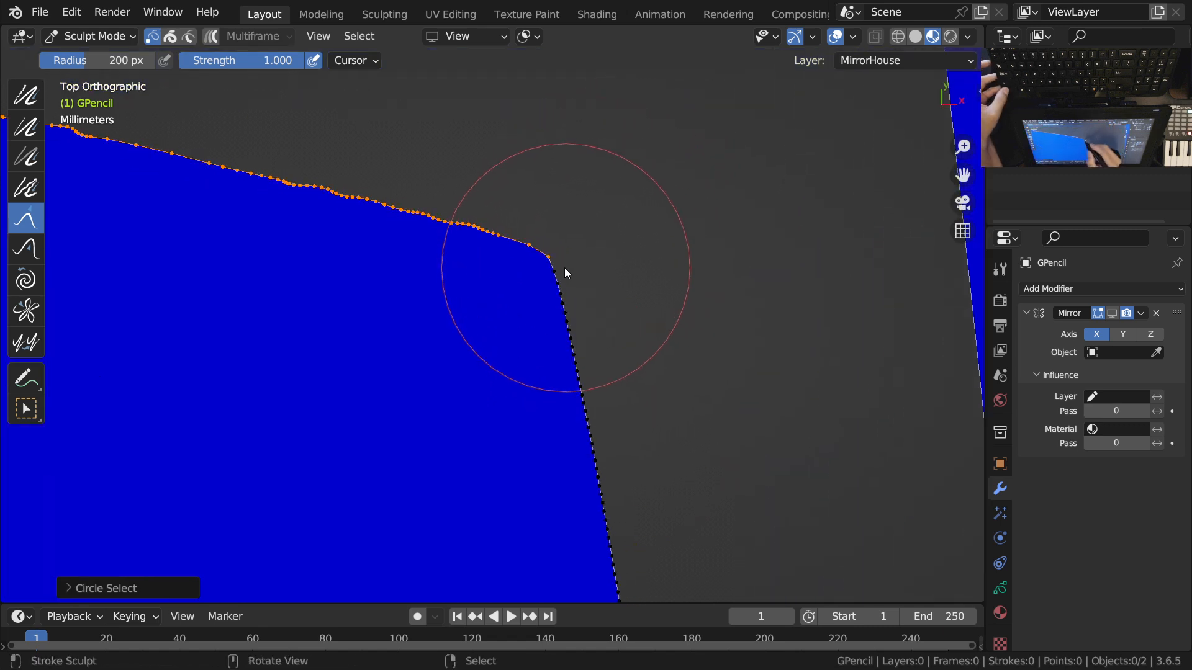
ctrl+middle_drag(570, 227, 566, 385)
Step: Deselect the remaining points of the panel's right and bottom edges, keeping only the top edge selected
key(c)
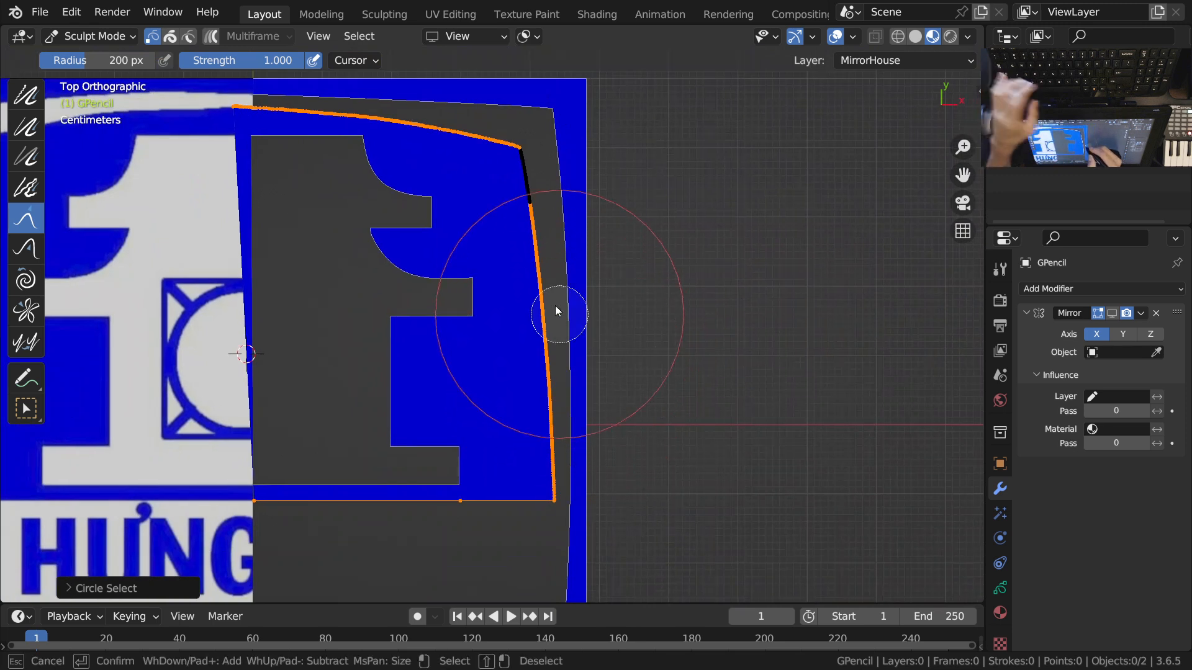
shift+drag(537, 236, 569, 516)
shift+drag(375, 503, 193, 502)
right_click(297, 500)
ctrl+middle_drag(454, 399, 618, 464)
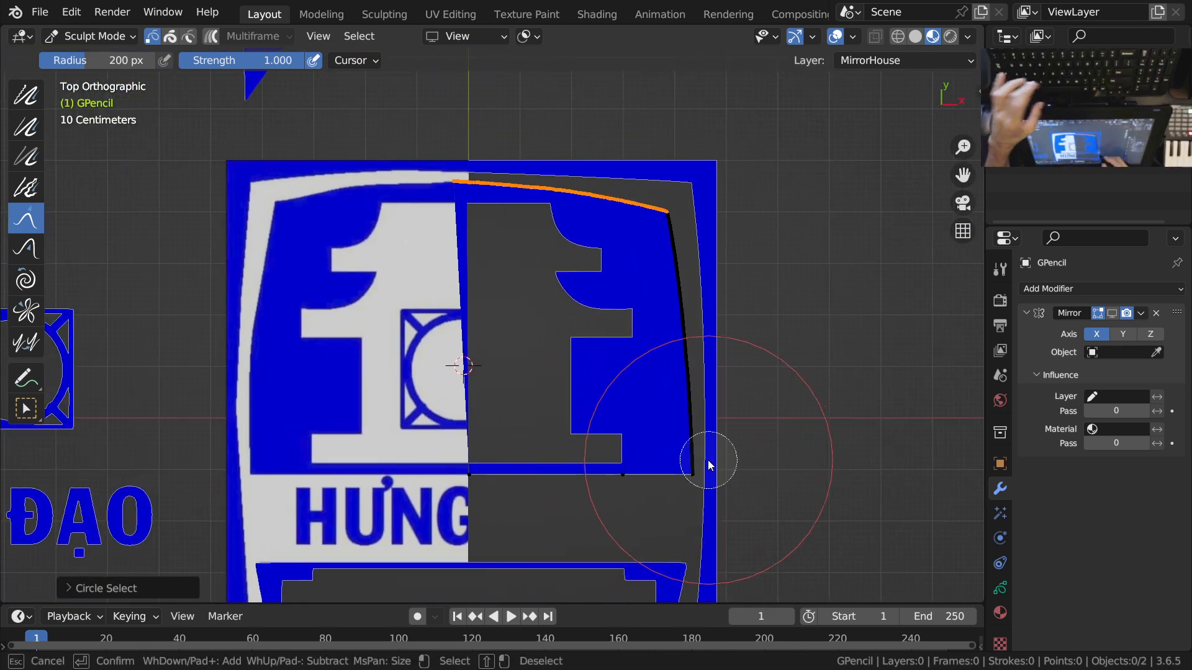
shift+middle_drag(607, 420, 570, 202)
shift+middle_drag(665, 271, 659, 548)
shift+middle_drag(642, 392, 664, 506)
ctrl+middle_drag(636, 372, 577, 342)
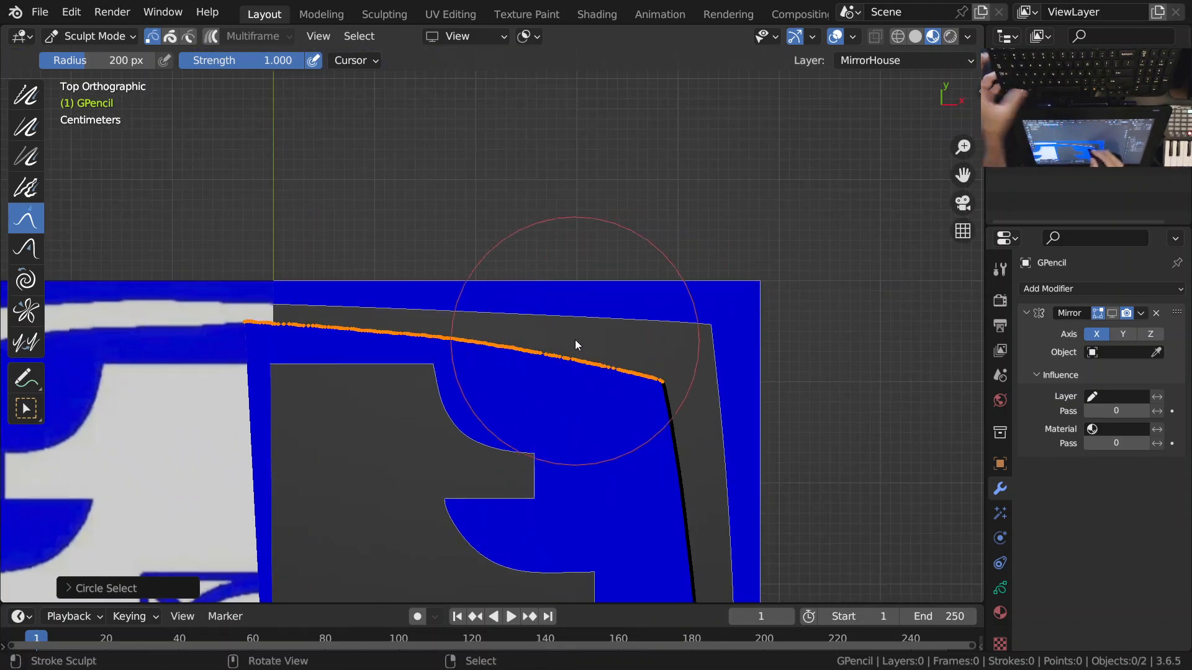
Step: Smooth the panel's top edge from the centre toward the right corner with the 167 px Smooth brush
key(shift+space)
click(516, 266)
scroll(496, 324, up, 2)
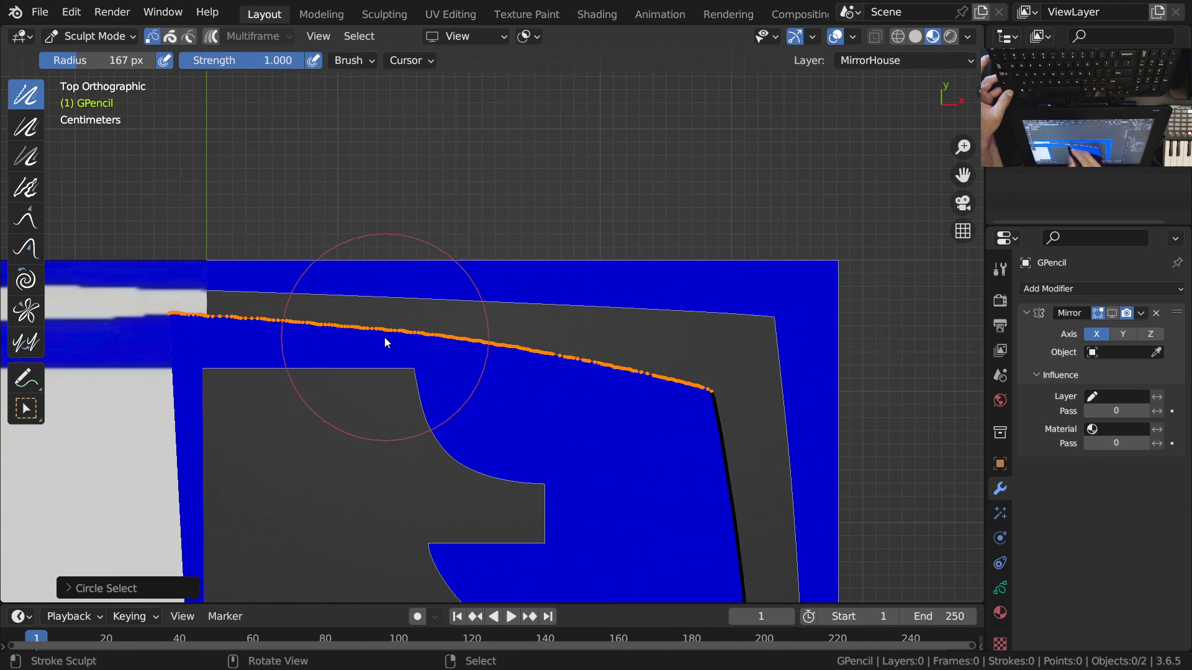
mouse_move(384, 348)
mouse_down()
mouse_move(182, 330)
mouse_move(511, 361)
mouse_move(683, 431)
mouse_up()
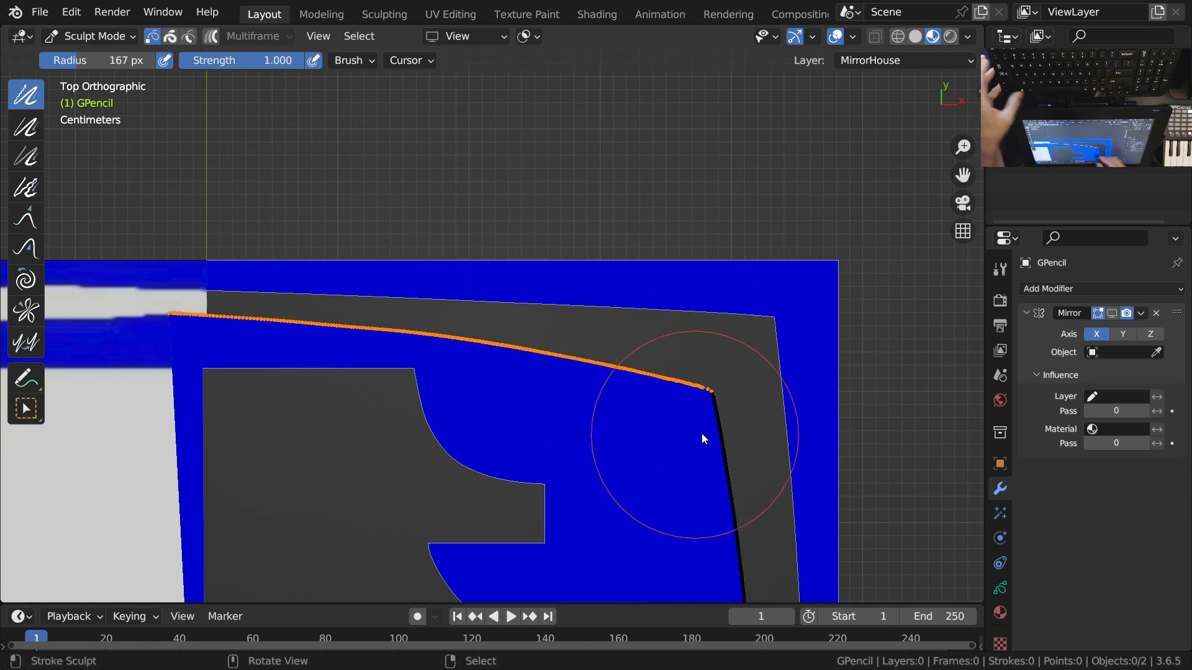
ctrl+middle_drag(690, 435, 706, 331)
mouse_move(705, 331)
mouse_down()
mouse_move(601, 307)
mouse_move(717, 348)
mouse_up()
ctrl+middle_drag(716, 348, 636, 344)
mouse_move(636, 344)
mouse_down()
mouse_move(626, 333)
mouse_move(638, 352)
mouse_move(520, 331)
mouse_move(535, 346)
mouse_move(641, 348)
mouse_up()
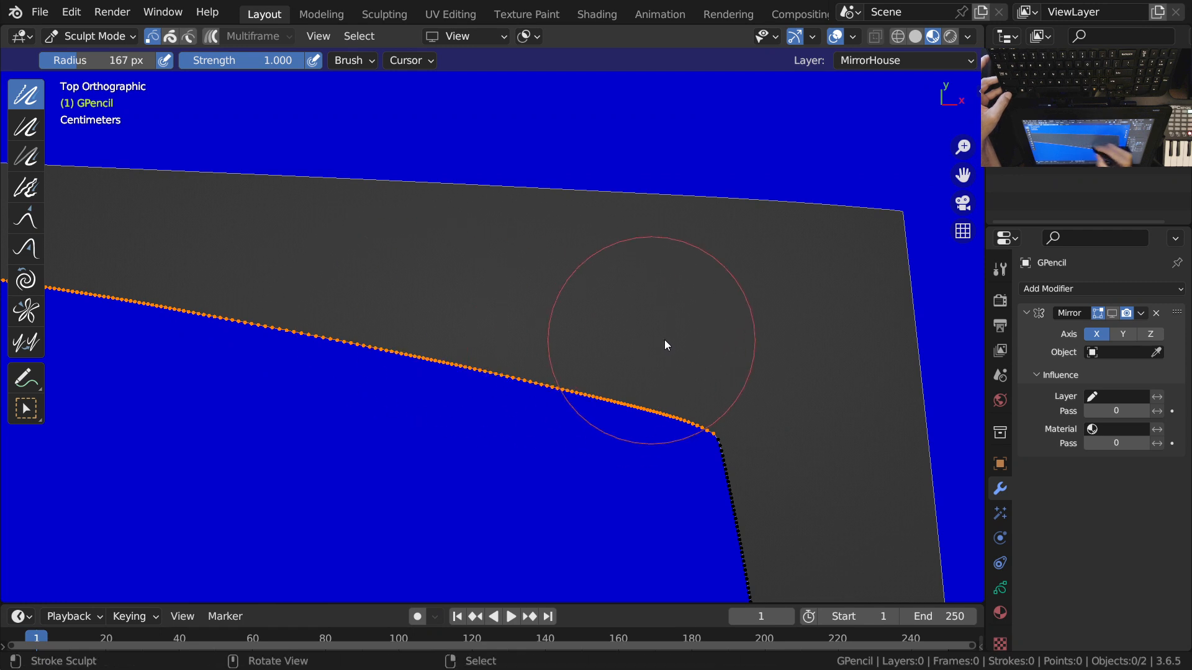
Step: Even out the top edge from the right corner back to the centre with long 167 px Smooth strokes
ctrl+middle_drag(649, 341, 657, 404)
shift+middle_drag(552, 405, 758, 386)
mouse_move(778, 375)
mouse_down()
mouse_move(711, 356)
mouse_move(263, 311)
mouse_move(444, 333)
mouse_up()
shift+middle_drag(444, 332, 614, 365)
mouse_move(615, 365)
mouse_down()
mouse_move(809, 370)
mouse_move(234, 309)
mouse_up()
shift+middle_drag(267, 306, 572, 355)
mouse_move(550, 339)
mouse_down()
mouse_move(460, 333)
mouse_move(385, 355)
mouse_up()
ctrl+middle_drag(380, 362, 490, 424)
mouse_move(498, 425)
shift+middle_down()
mouse_move(525, 409)
mouse_move(473, 348)
shift+middle_up()
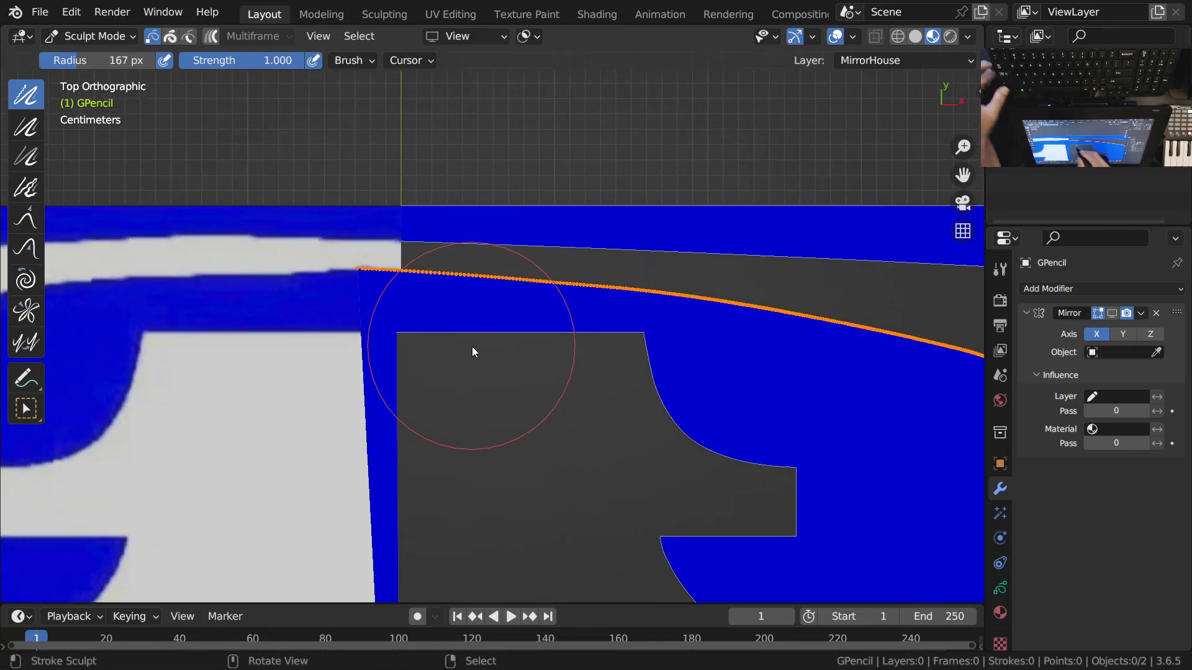
Step: Pull the top edge's end at the centre line into shape with the Grab brush at 200 px
key(shift+space)
click(414, 412)
ctrl+middle_drag(416, 412, 432, 301)
mouse_move(360, 324)
mouse_down()
mouse_move(340, 335)
mouse_move(380, 331)
mouse_move(313, 334)
mouse_up()
drag(445, 327, 445, 329)
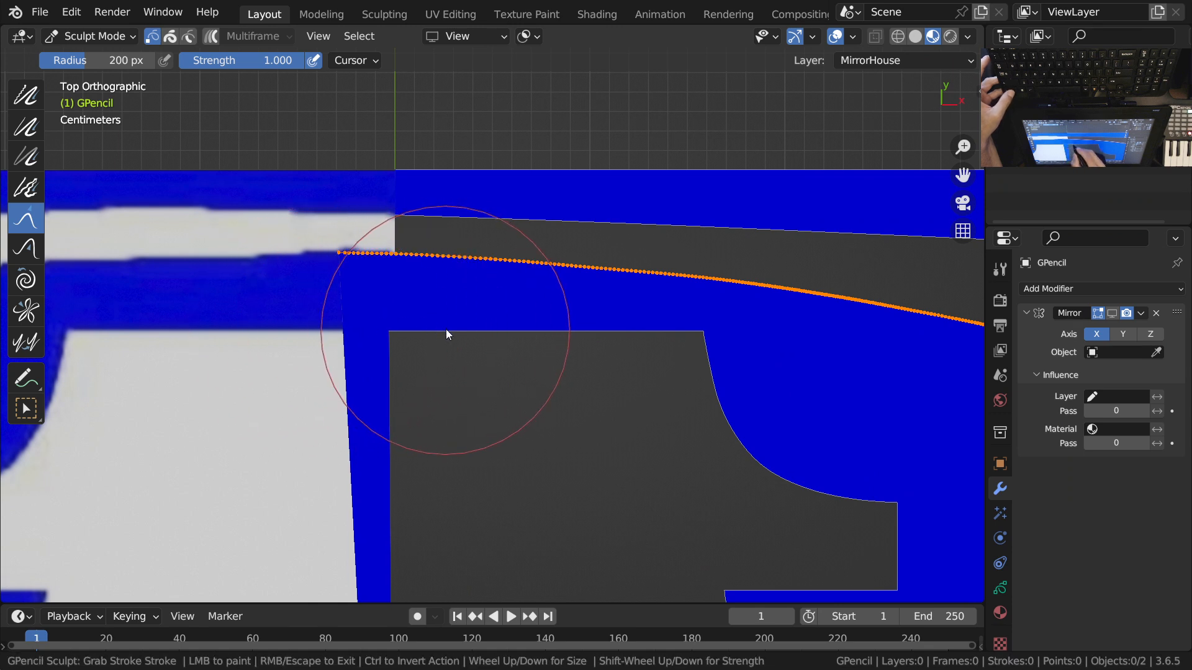
Step: Refine the curve of the top edge's left half with light 200 px Grab strokes
shift+middle_drag(652, 392, 540, 355)
drag(544, 355, 544, 357)
drag(402, 337, 401, 340)
drag(471, 342, 470, 345)
drag(379, 335, 363, 336)
drag(581, 342, 578, 345)
shift+middle_drag(676, 404, 535, 393)
drag(521, 363, 522, 366)
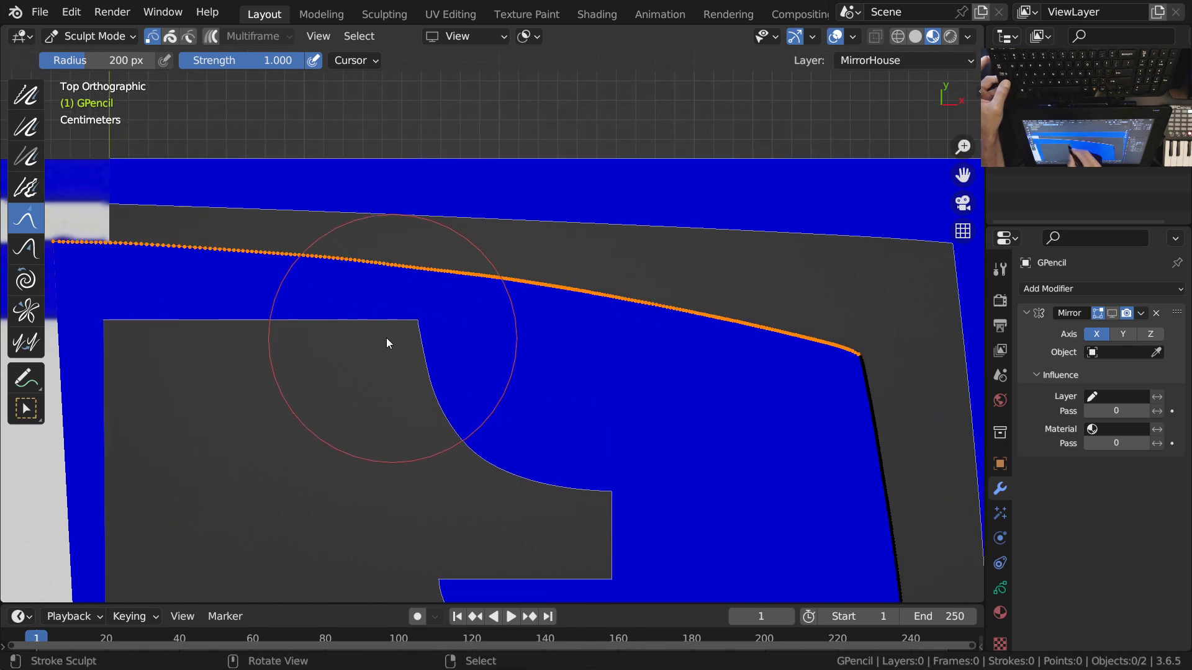
drag(336, 337, 333, 339)
Step: Adjust the curve of the top edge's right half toward the corner with short 200 px Grab strokes
mouse_move(614, 383)
shift+middle_down()
mouse_move(559, 377)
mouse_move(714, 357)
mouse_move(736, 322)
mouse_move(673, 322)
shift+middle_up()
drag(668, 319, 667, 321)
drag(765, 329, 731, 329)
drag(585, 301, 590, 323)
mouse_move(801, 270)
ctrl+middle_down()
mouse_move(806, 251)
mouse_move(779, 220)
ctrl+middle_up()
drag(686, 166, 647, 168)
drag(604, 156, 604, 159)
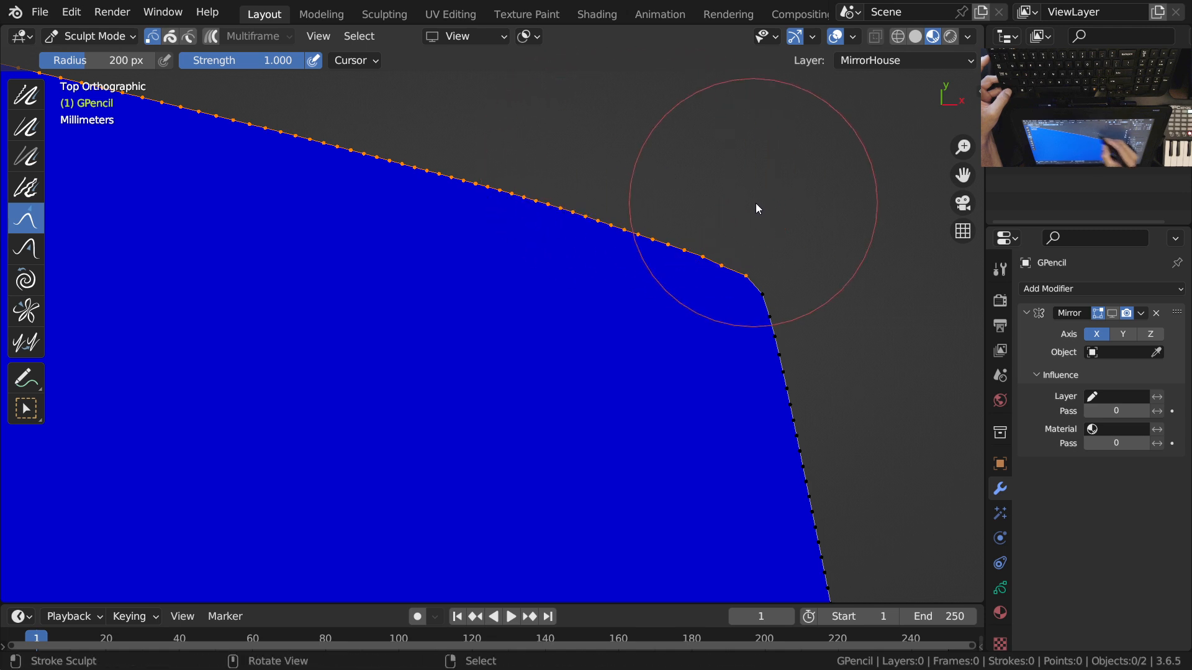
Step: Switch to Edit Mode and move the top edge's last point outward to sharpen the panel's top right corner
shift+middle_drag(807, 245, 611, 296)
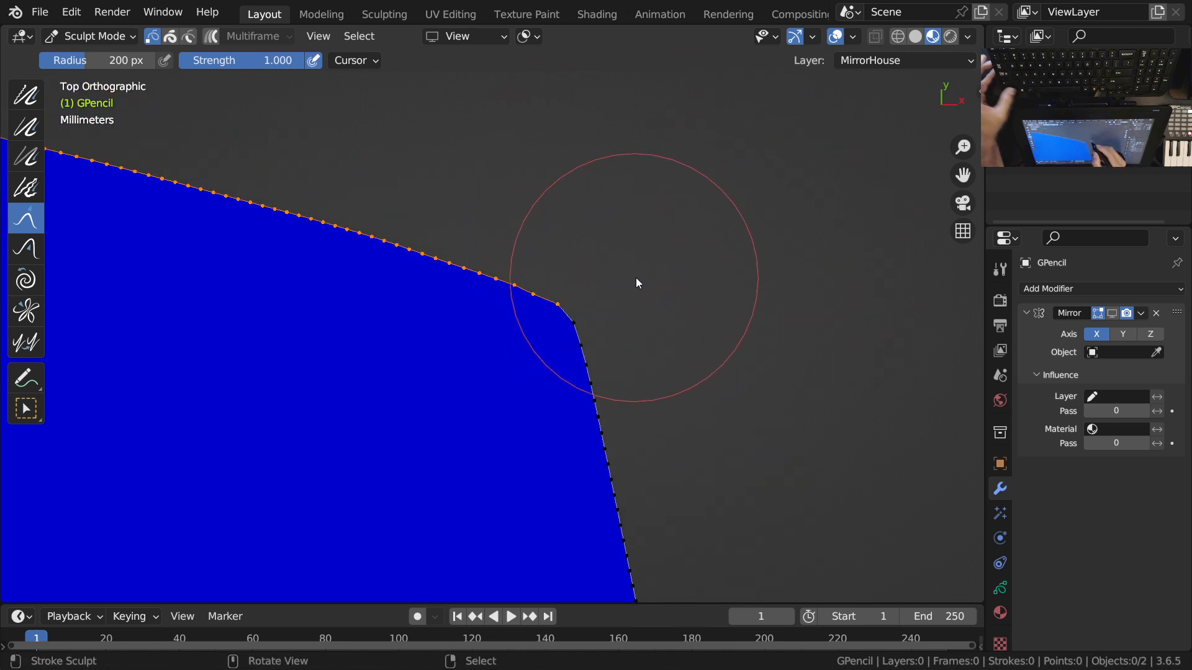
shift+middle_drag(611, 223, 647, 229)
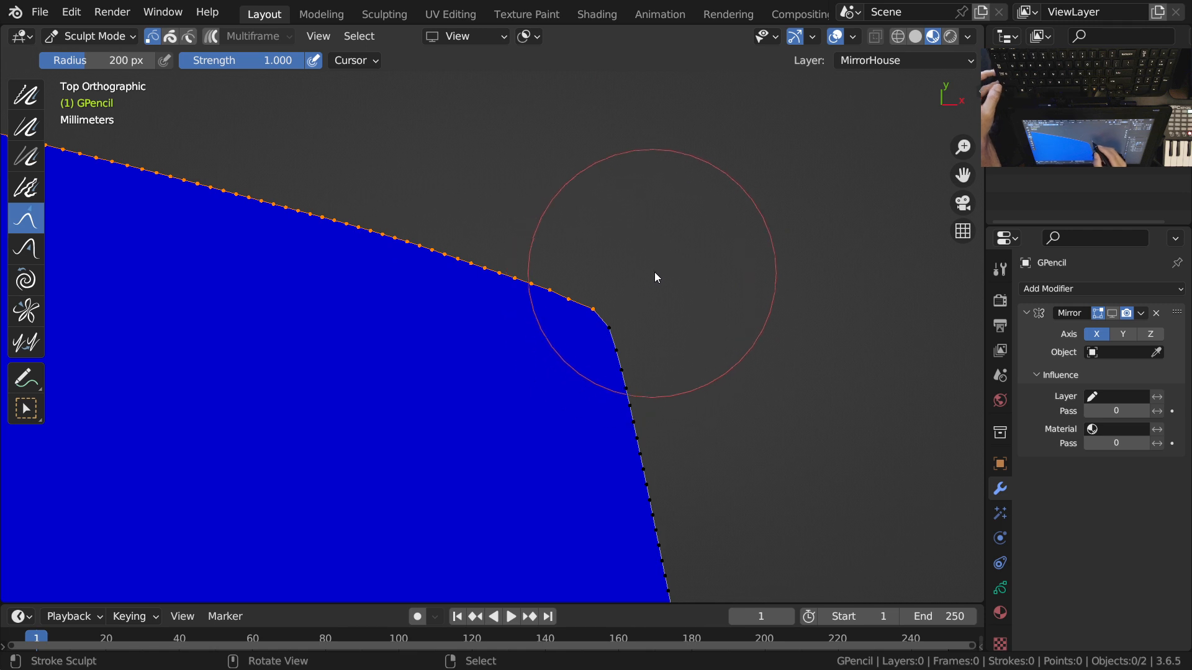
key(ctrl+Tab)
click(823, 278)
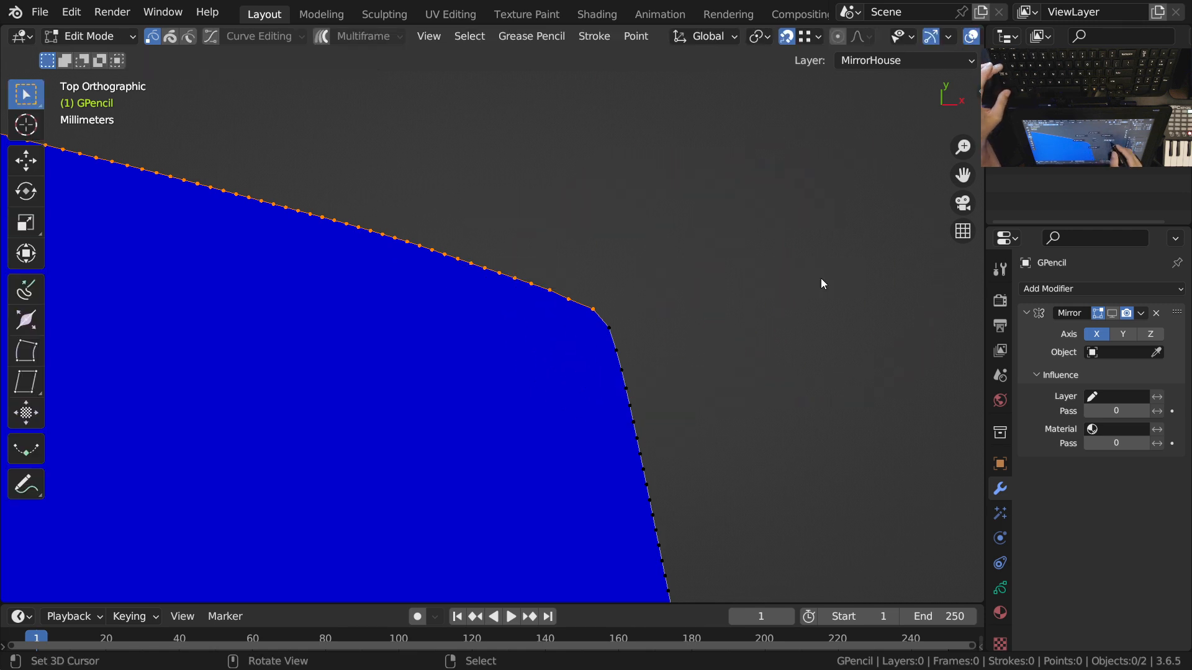
click(591, 304)
key(g)
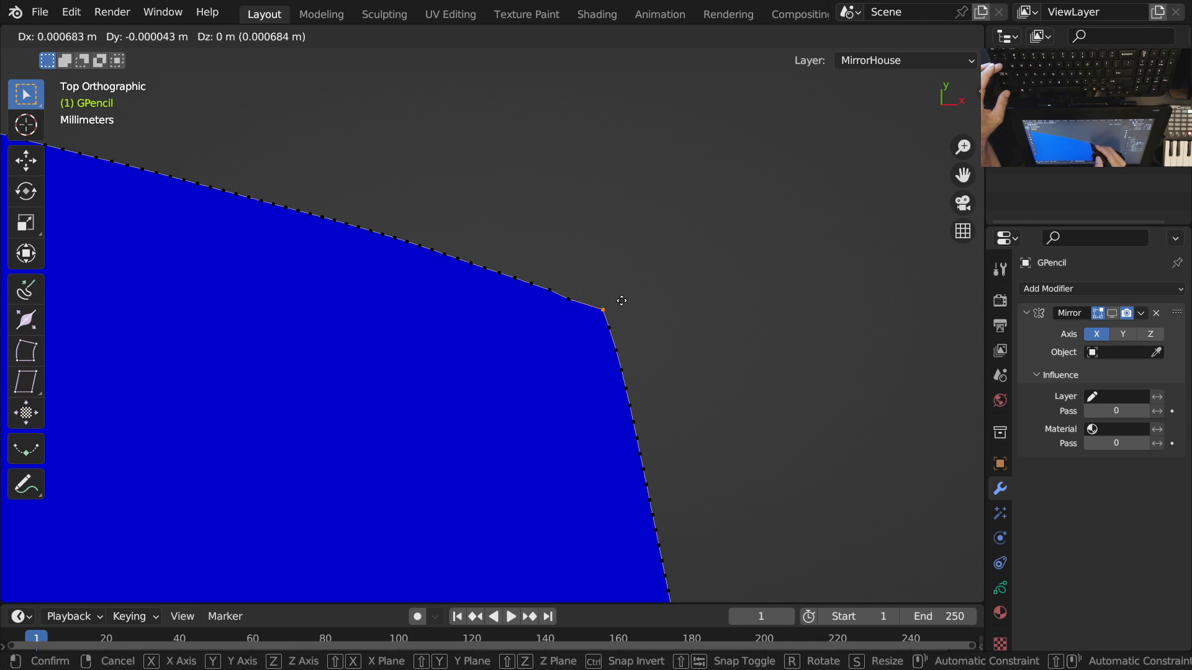
click(622, 301)
Step: Move the next two top-edge points beside the corner into line with the edge
click(569, 300)
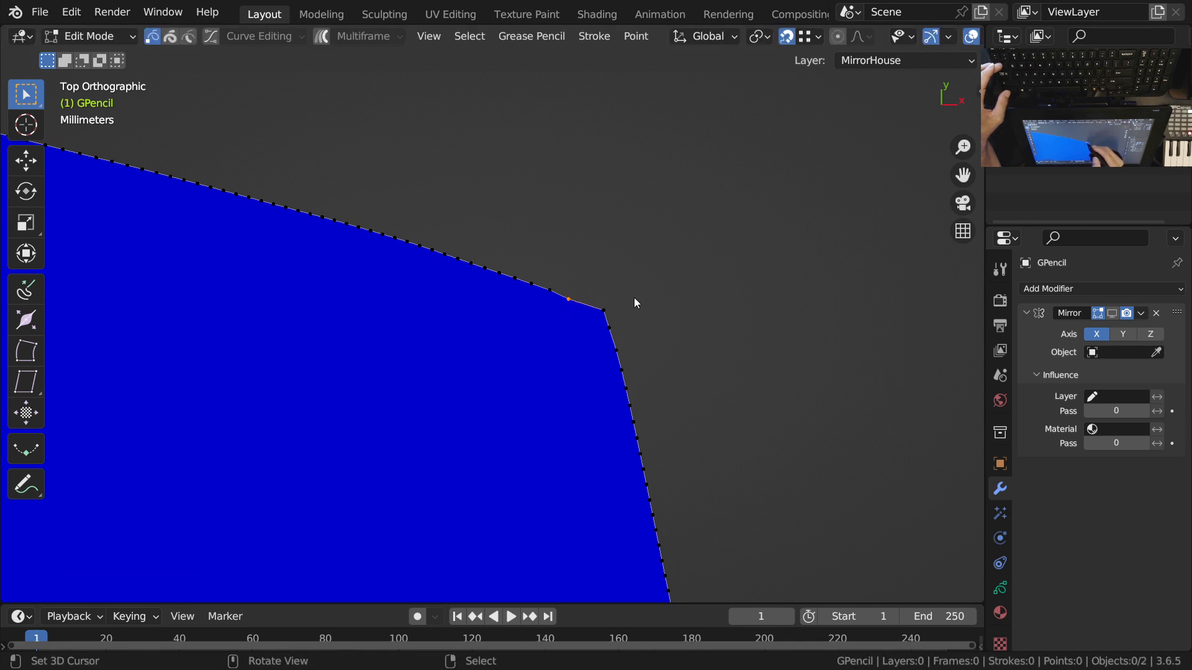
key(g)
click(684, 336)
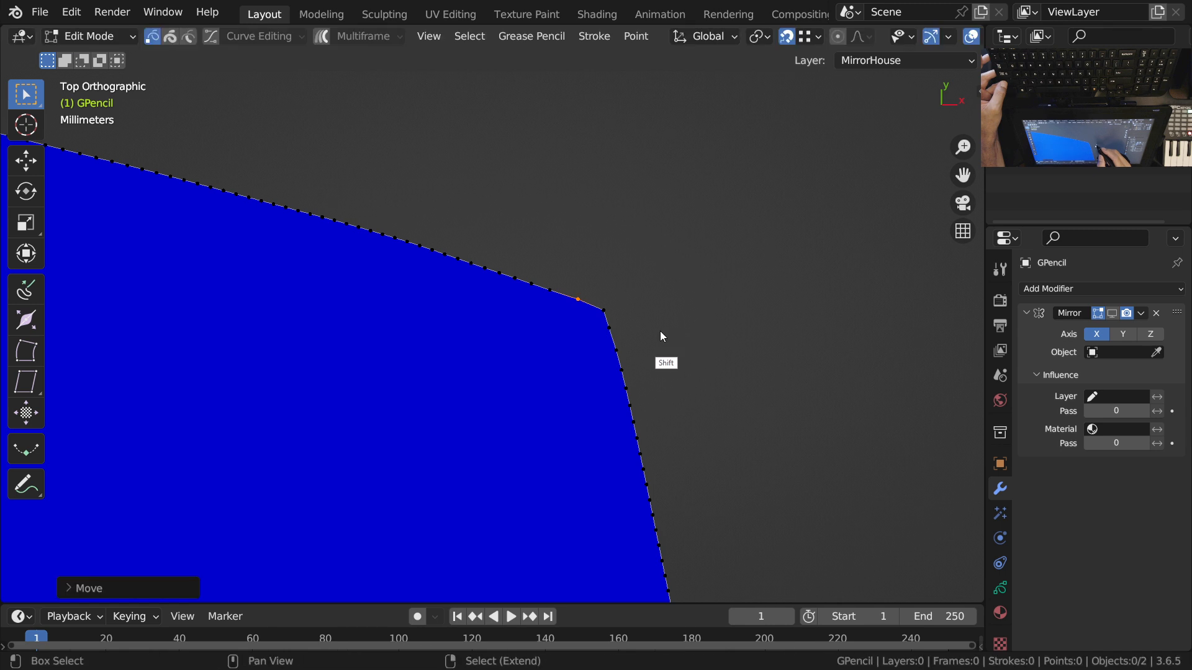
key(g)
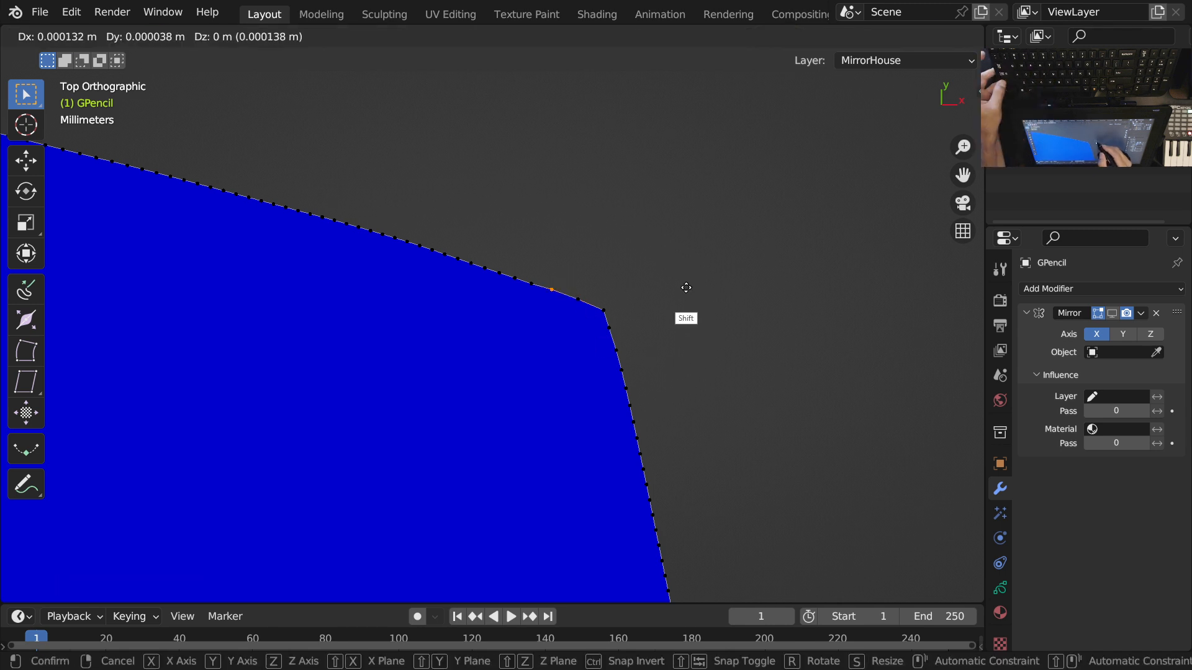
click(687, 289)
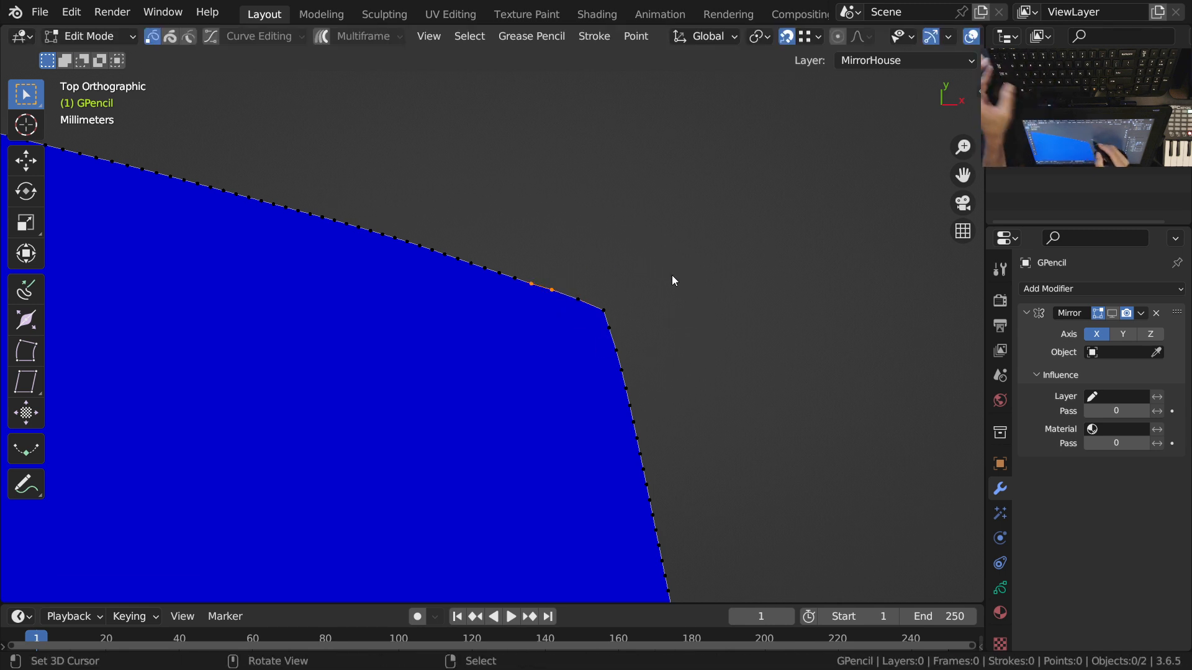
Step: Fine-tune the positions of the second and third points inward from the corner along the top edge
key(g)
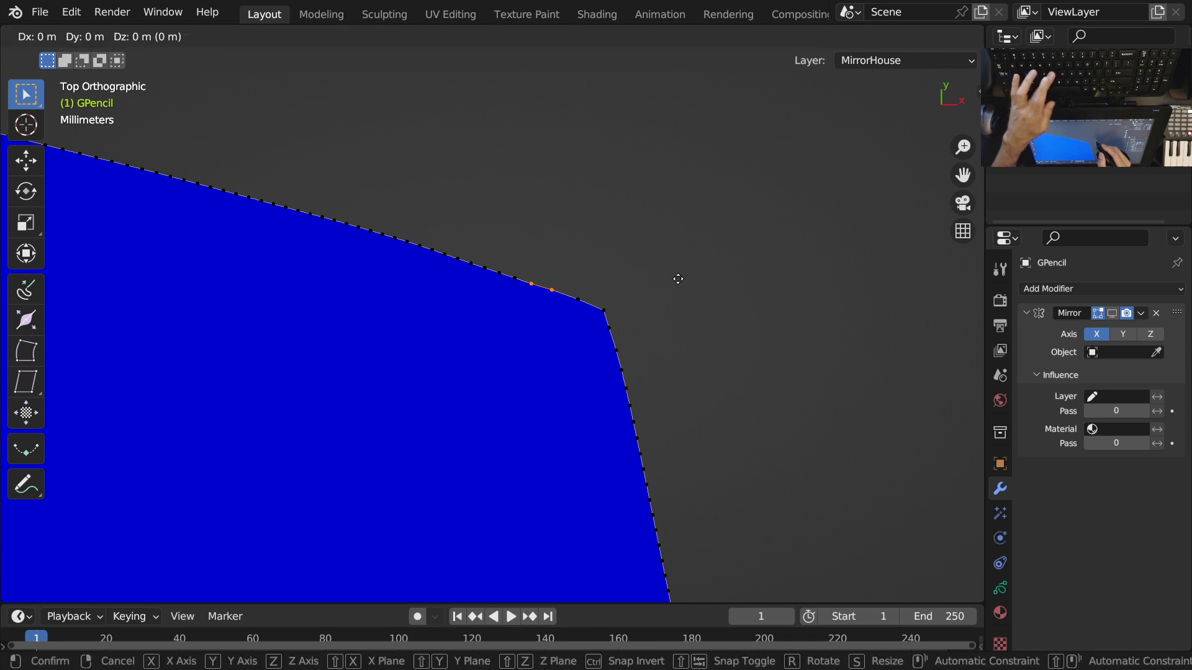
click(594, 304)
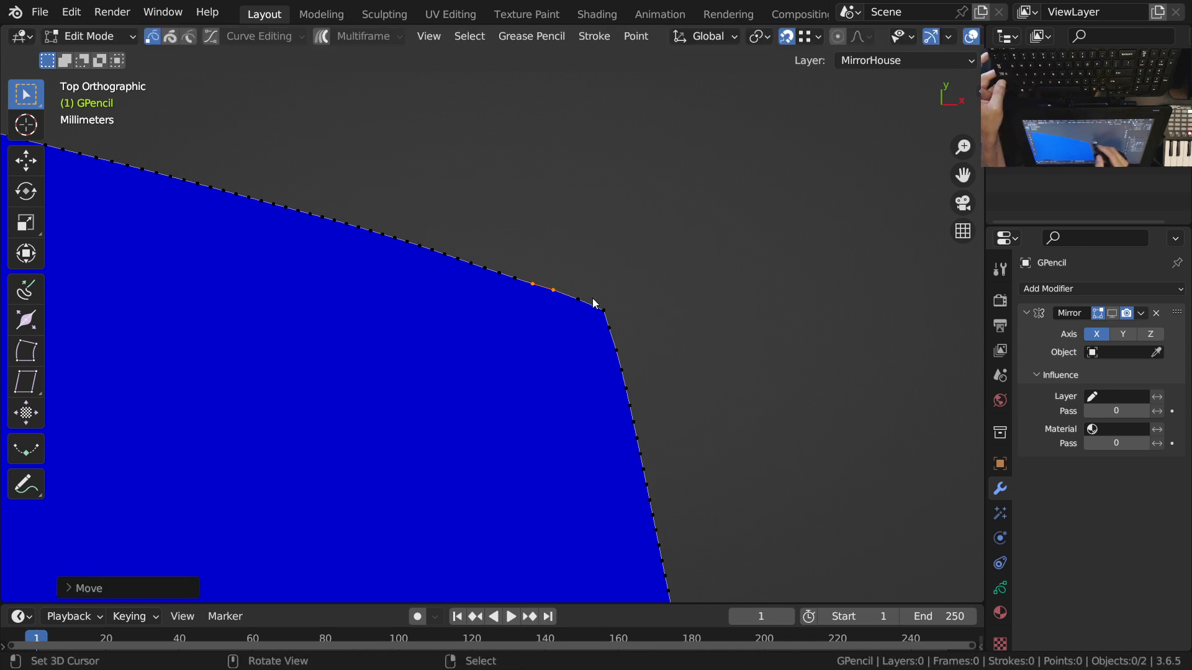
key(g)
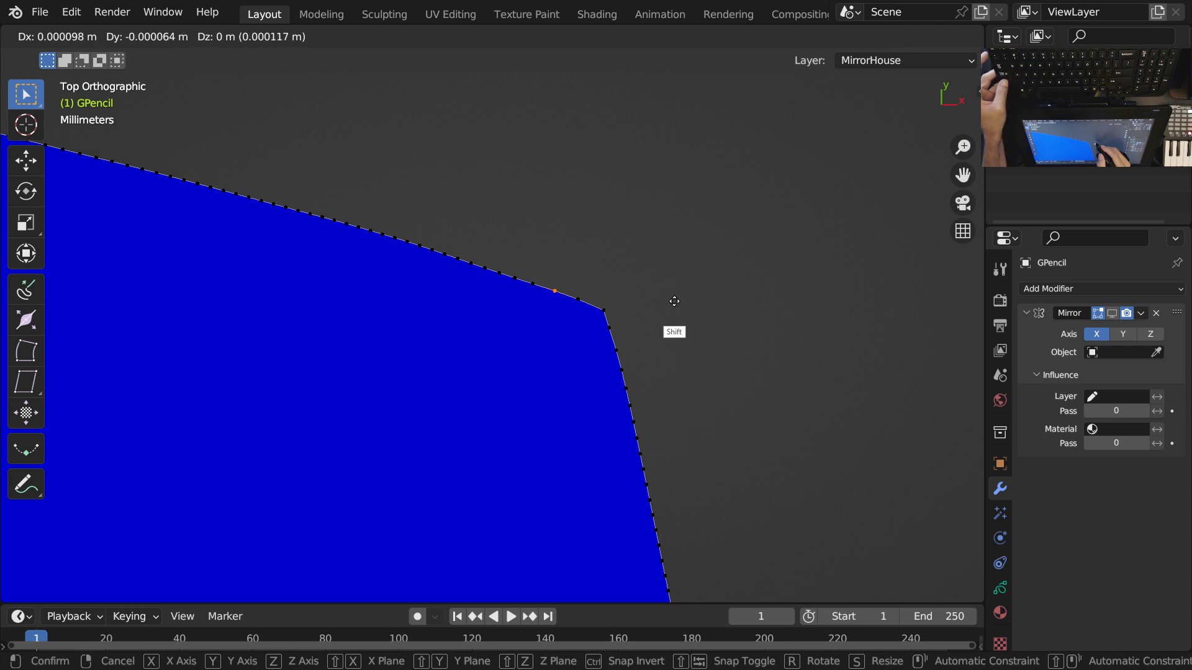
scroll(675, 308, down, 2)
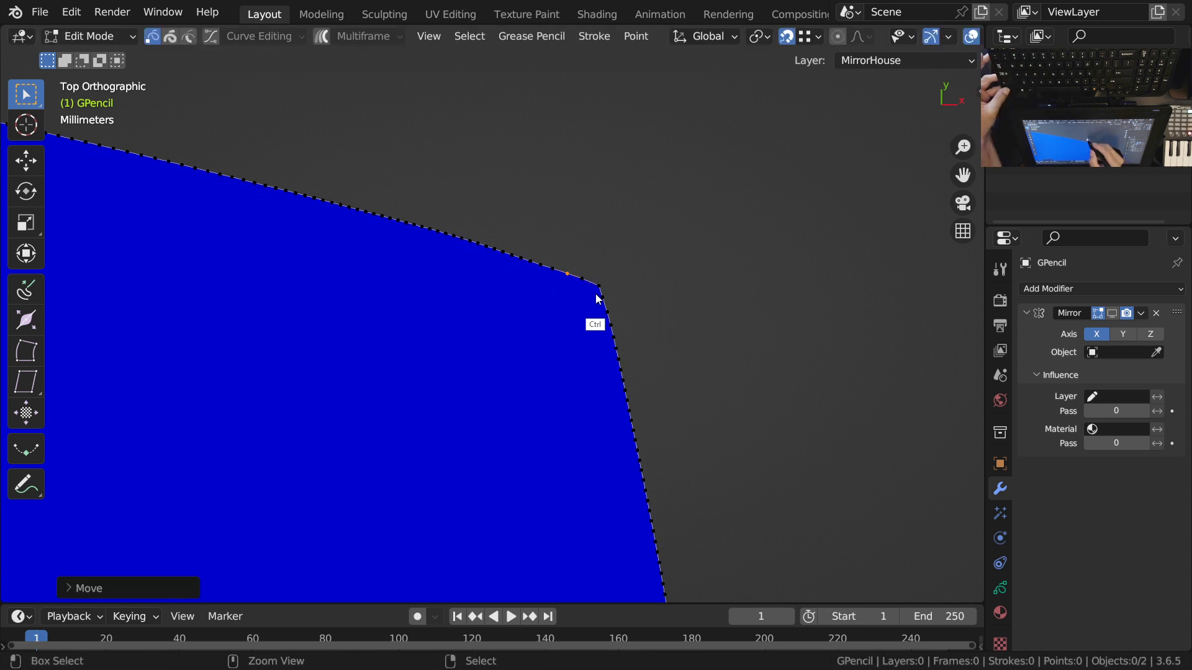
scroll(621, 335, down, 2)
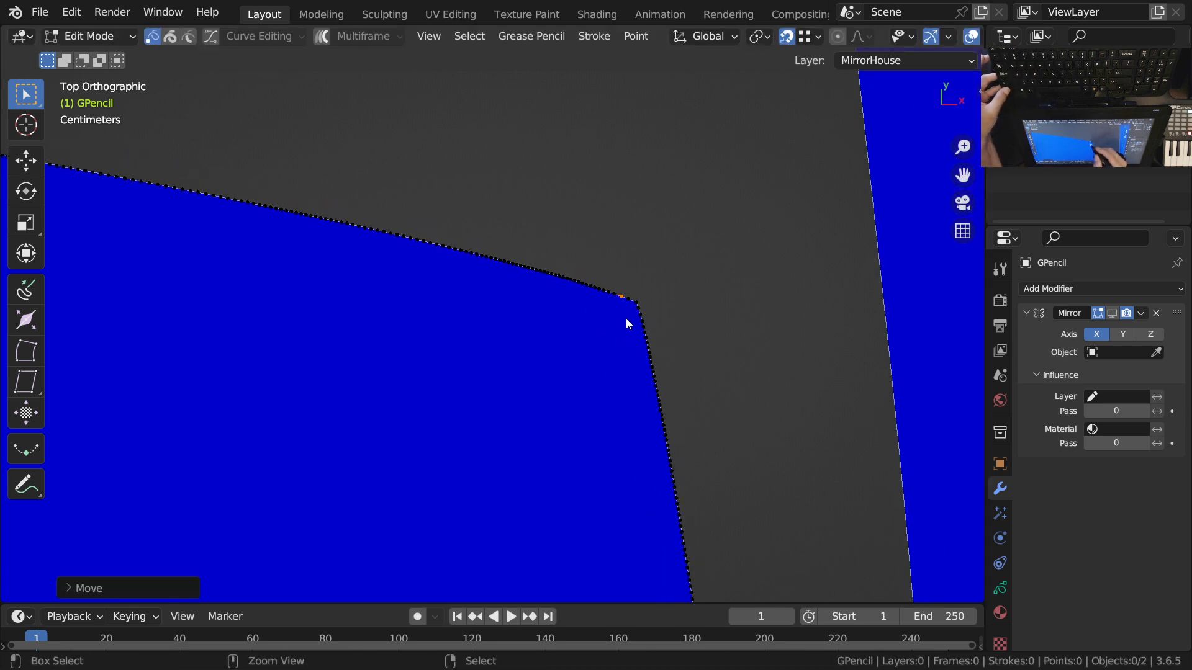
Step: Circle-select the top edge's points near the right corner and return to Sculpt Mode
key(c)
drag(619, 276, 219, 181)
key(Escape)
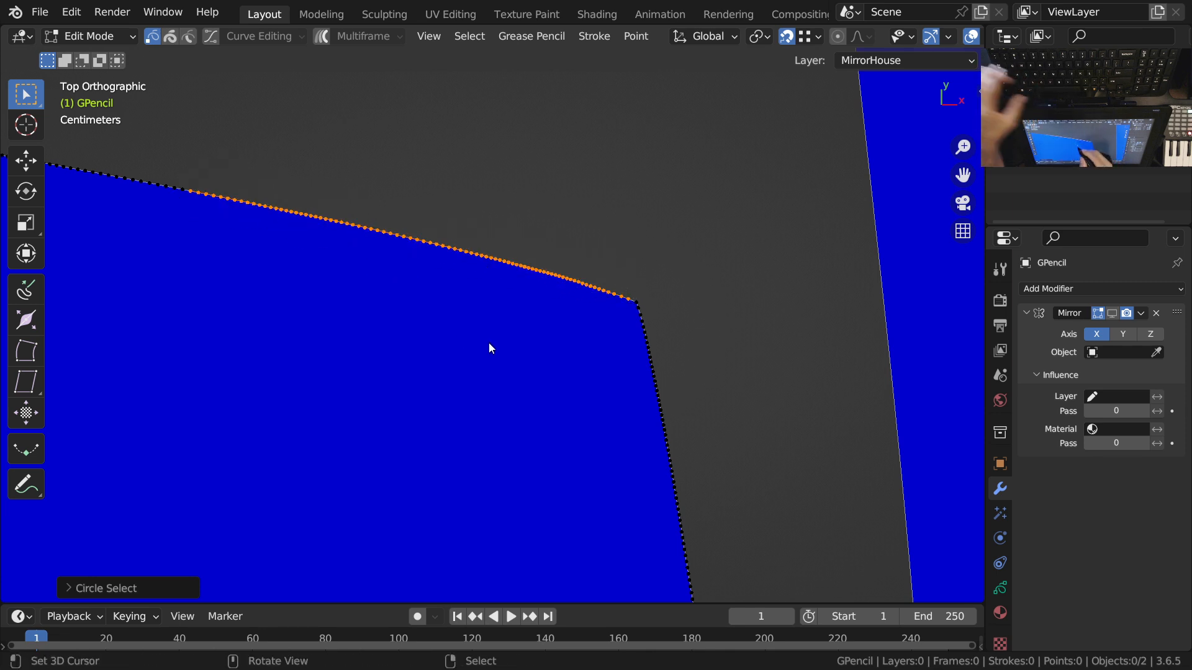
key(ctrl+Tab)
click(493, 453)
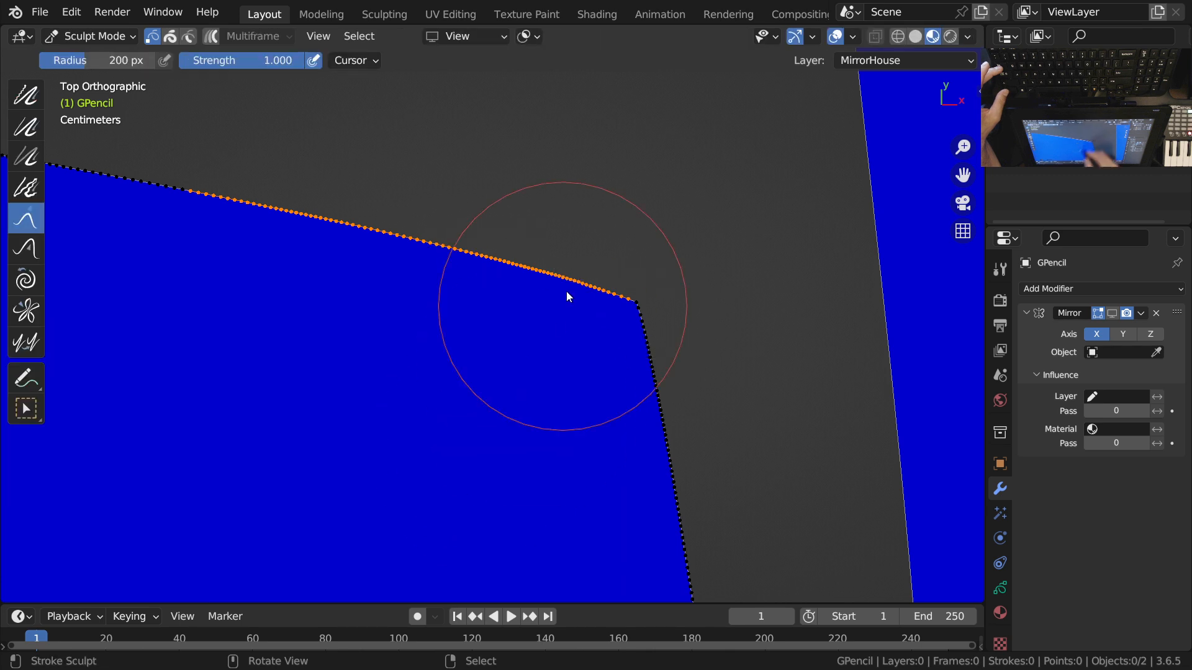
Step: Smooth the selected section of the top edge near the corner with the 167 px Smooth brush
key(shift+space)
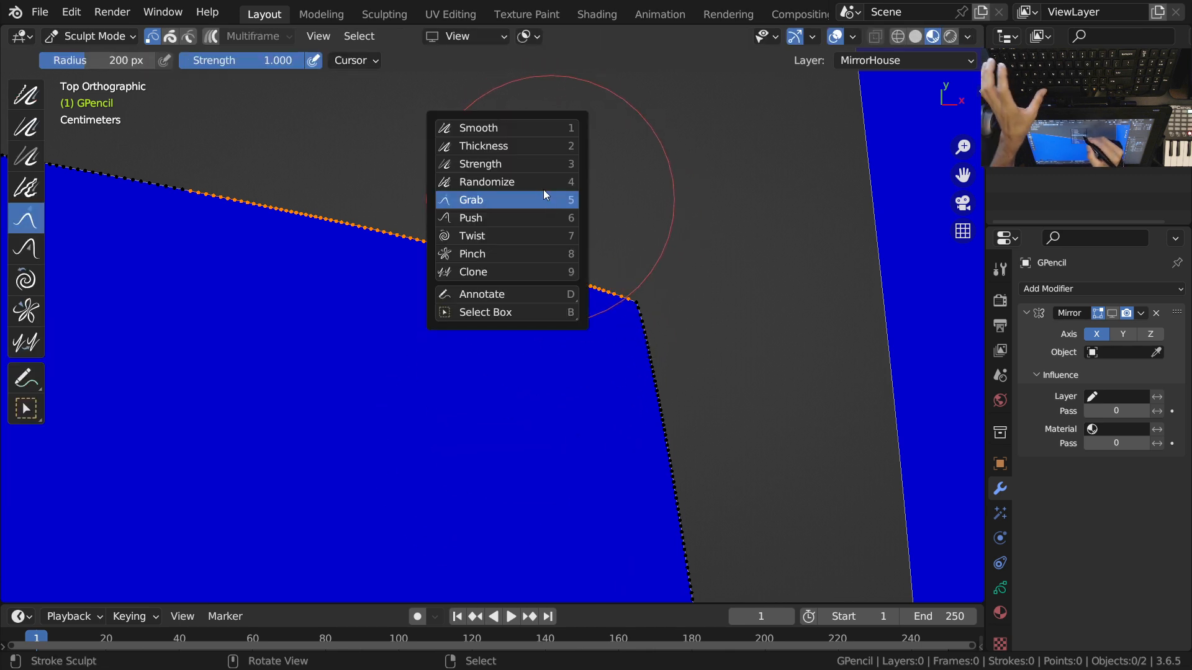
click(514, 132)
drag(536, 194, 513, 221)
mouse_move(513, 221)
middle_down()
mouse_move(533, 223)
mouse_move(546, 194)
middle_up()
key(KP_7)
mouse_move(545, 239)
mouse_down()
mouse_move(508, 213)
mouse_move(563, 211)
mouse_move(546, 205)
mouse_move(397, 203)
mouse_move(375, 231)
mouse_up()
ctrl+middle_drag(412, 221, 641, 367)
ctrl+middle_drag(556, 284, 655, 407)
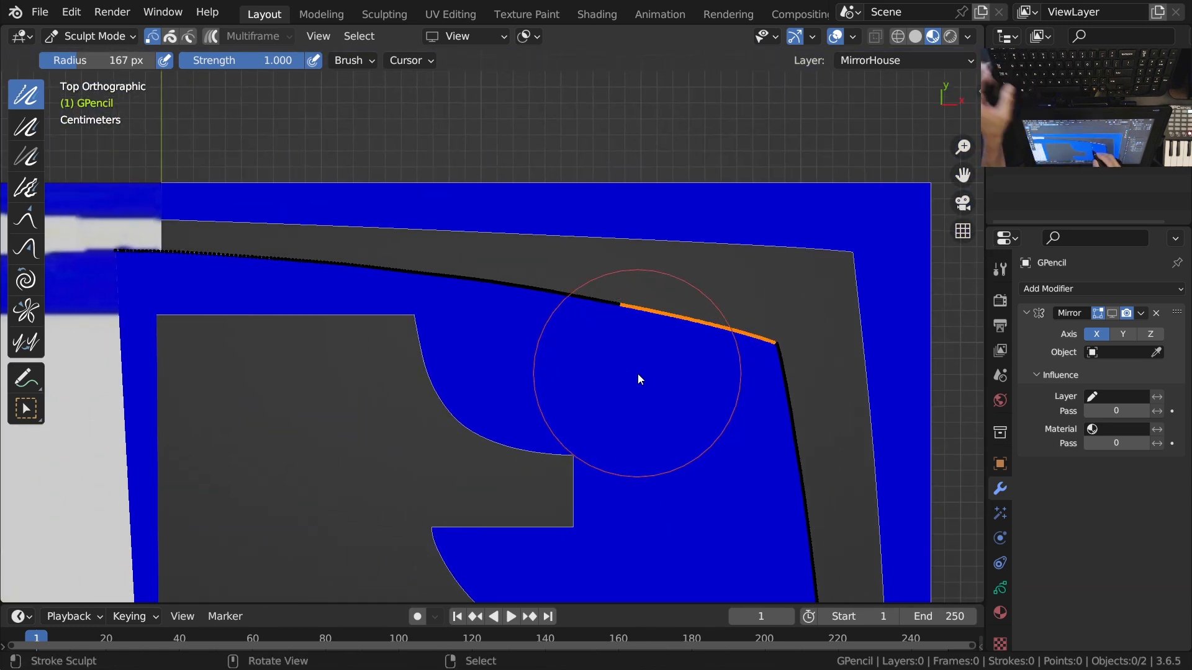
Step: Extend the point selection along the whole top edge and smooth it with the 167 px Smooth brush
key(c)
shift+drag(655, 350, 573, 303)
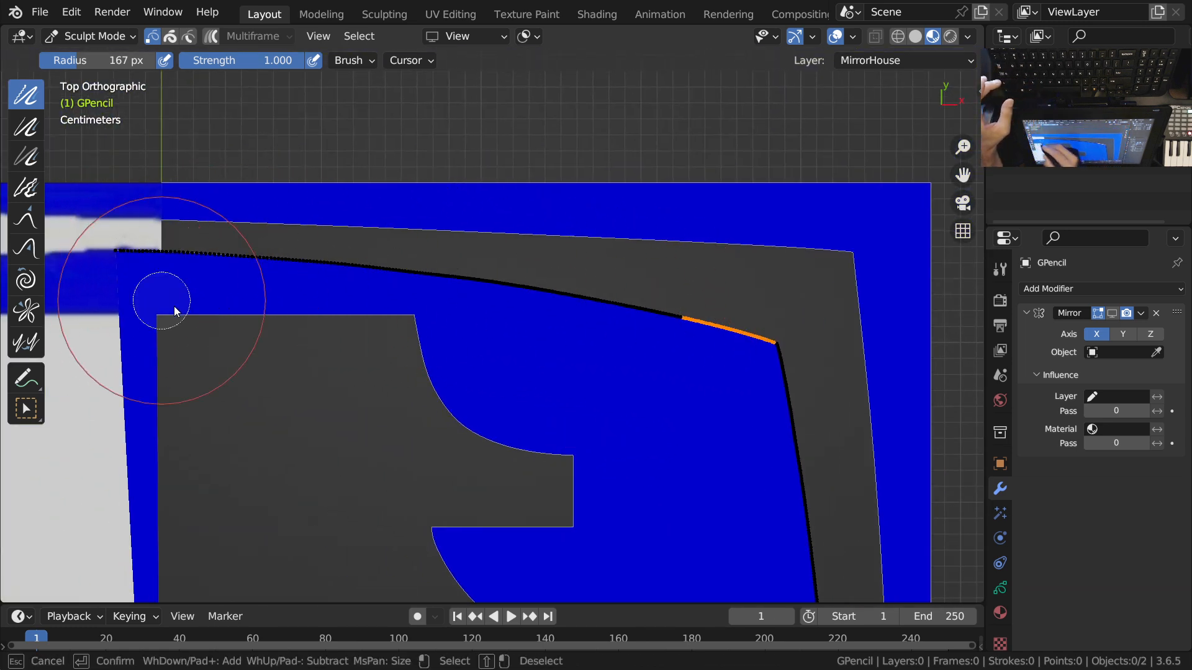
mouse_move(683, 321)
mouse_down()
mouse_move(330, 265)
mouse_move(120, 266)
mouse_up()
key(Escape)
mouse_move(513, 340)
ctrl+middle_down()
mouse_move(572, 433)
mouse_move(694, 378)
mouse_move(673, 417)
mouse_move(606, 303)
ctrl+middle_up()
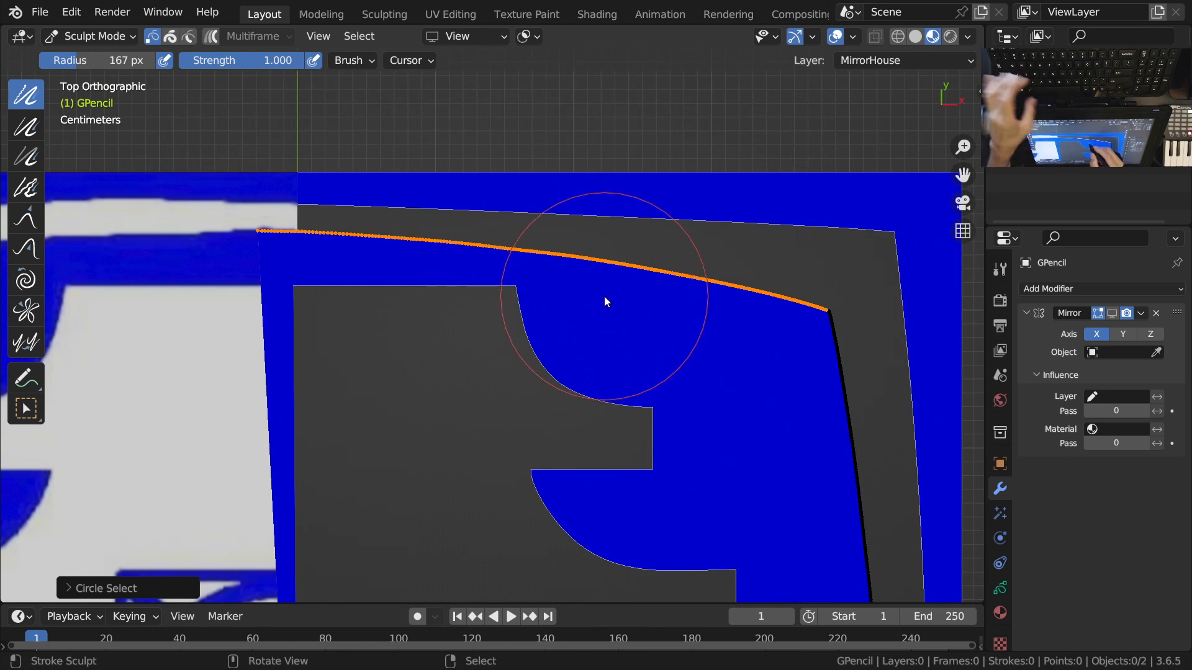
key(shift+space)
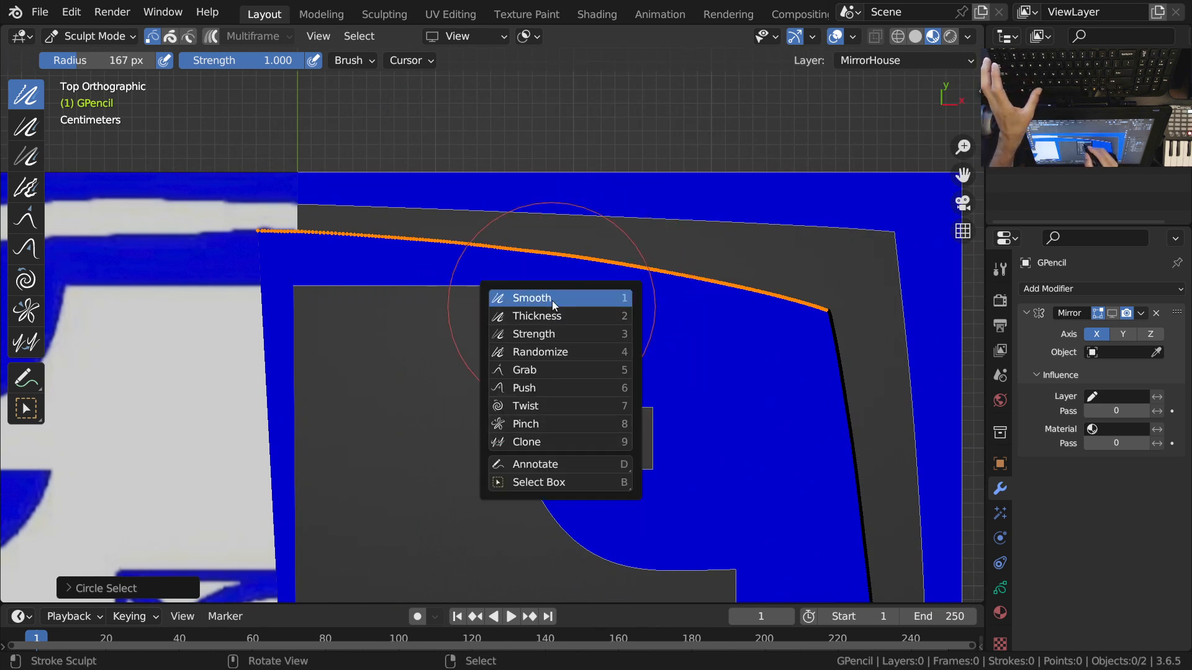
click(552, 301)
mouse_move(640, 249)
mouse_down()
mouse_move(412, 192)
mouse_move(638, 267)
mouse_move(553, 218)
mouse_move(606, 242)
mouse_up()
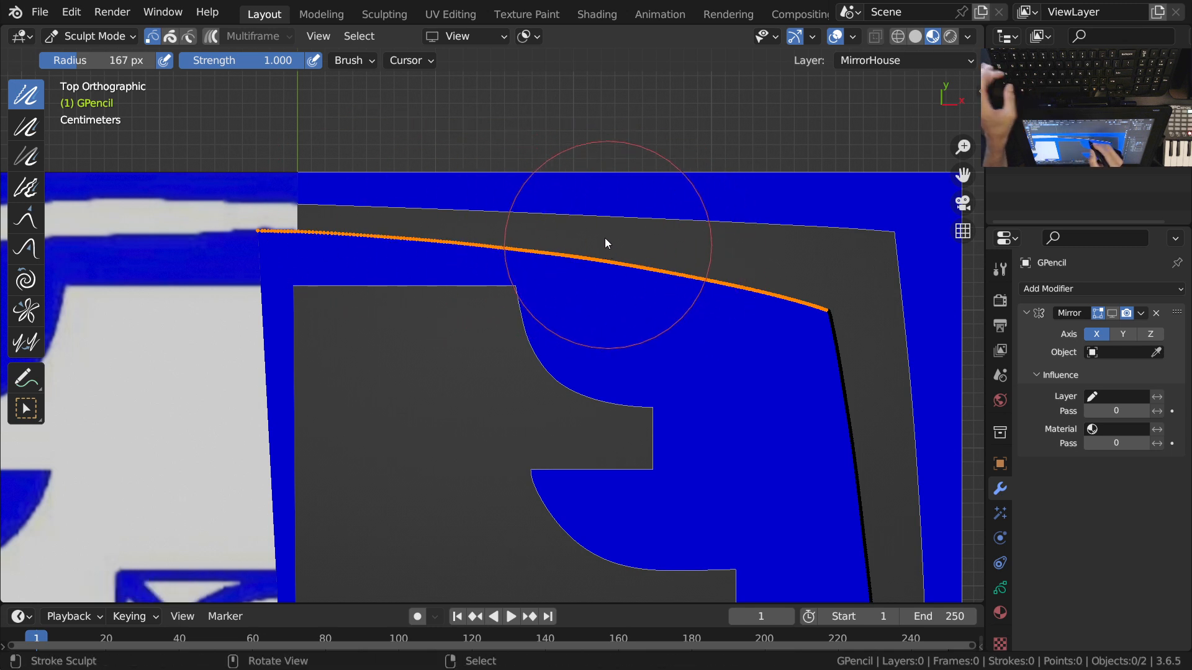
Step: Restrict the sculpt selection mask to strokes and switch to the 200 px Grab brush near the panel's top edge
click(170, 36)
mouse_move(722, 314)
shift+middle_down()
mouse_move(648, 415)
mouse_move(598, 429)
shift+middle_up()
drag(539, 397, 544, 396)
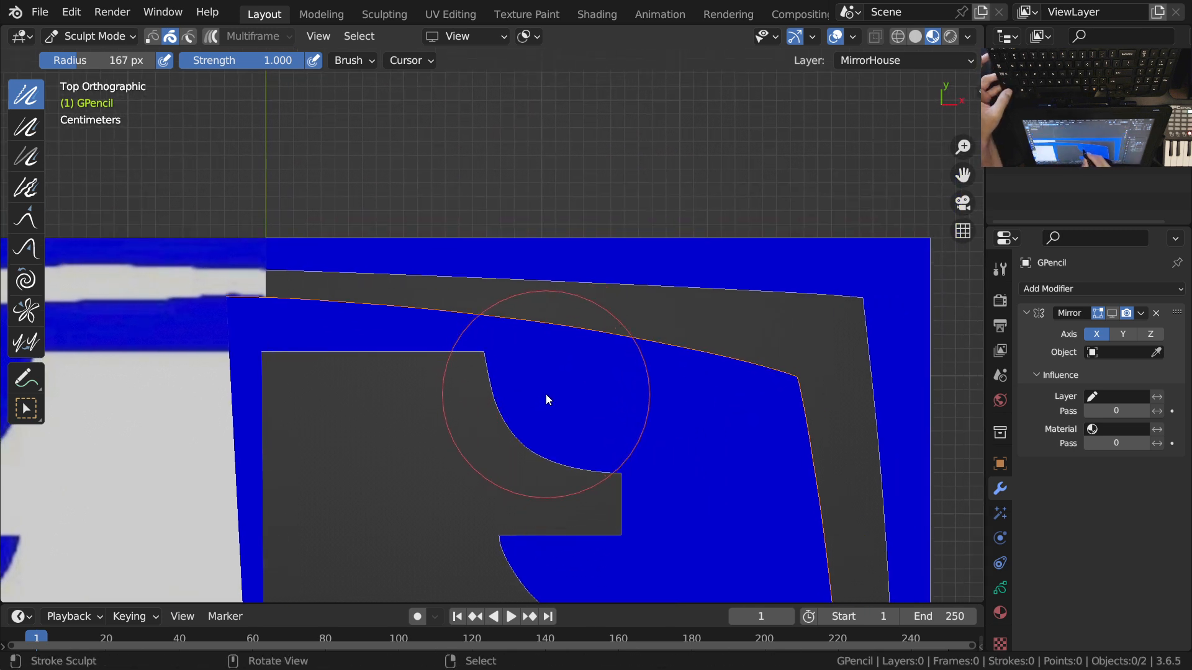
key(shift+space)
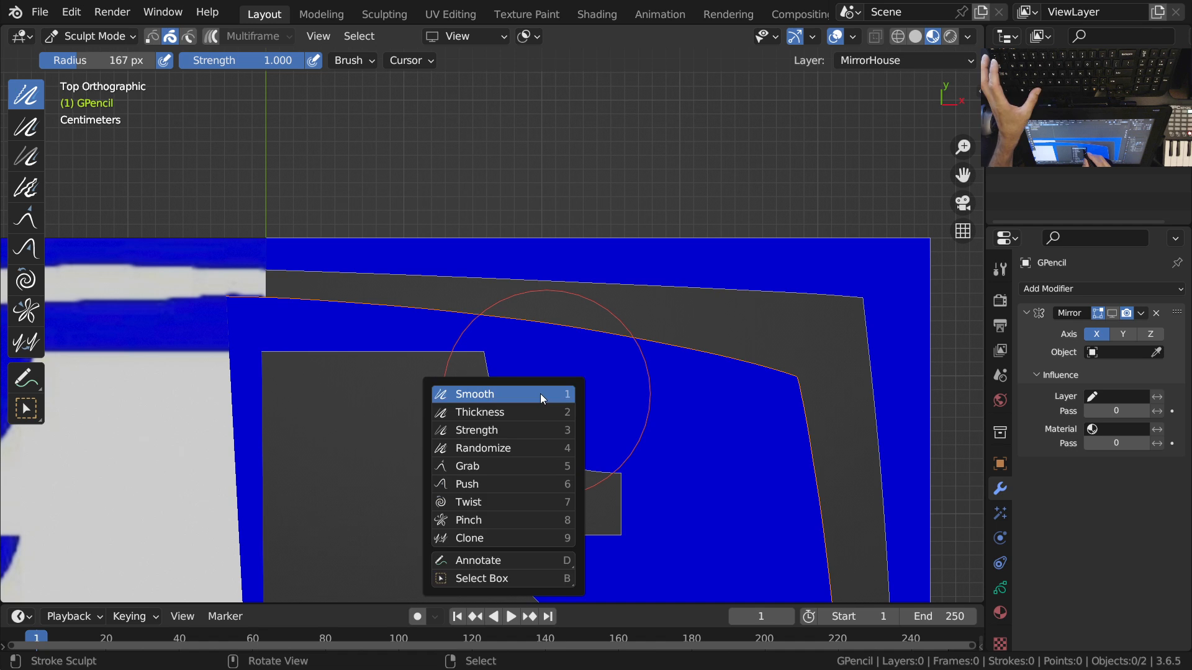
click(496, 468)
drag(561, 392, 561, 393)
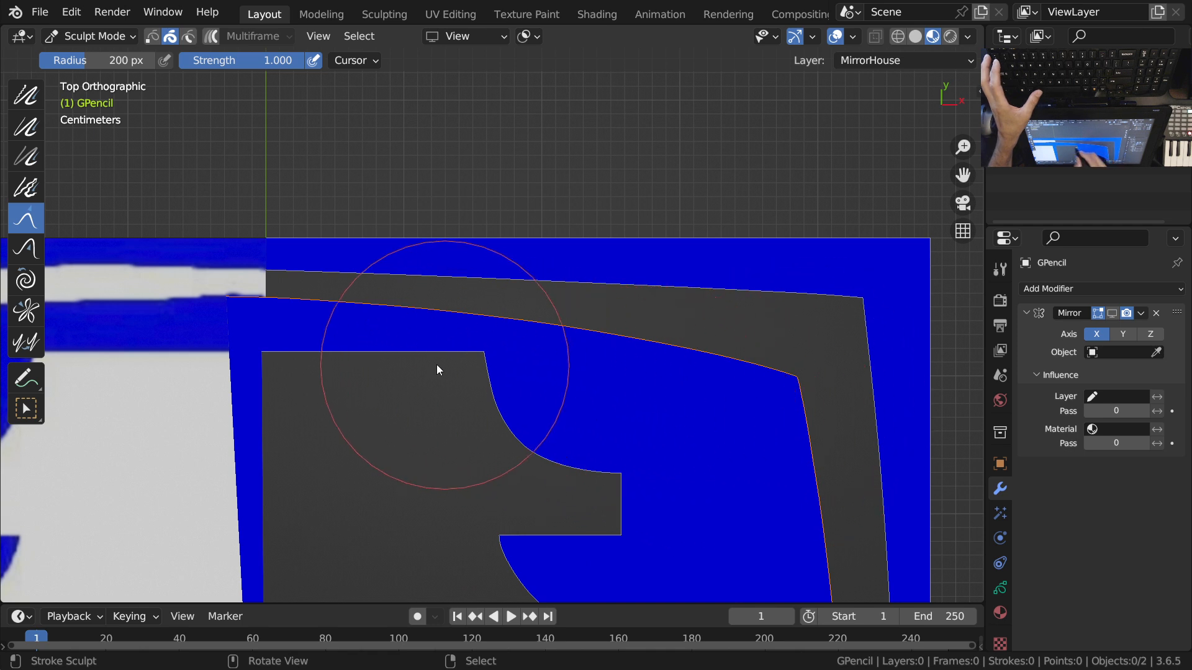
scroll(340, 353, left, 5)
mouse_move(344, 362)
mouse_down()
mouse_move(314, 373)
mouse_move(375, 364)
mouse_move(314, 362)
mouse_move(395, 357)
mouse_move(346, 364)
mouse_up()
Step: In Edit Mode, move the inner end point of the upper panel's bottom edge along X to the centre line
ctrl+middle_drag(410, 315, 437, 400)
shift+middle_drag(513, 526, 542, 178)
scroll(463, 380, up, 4)
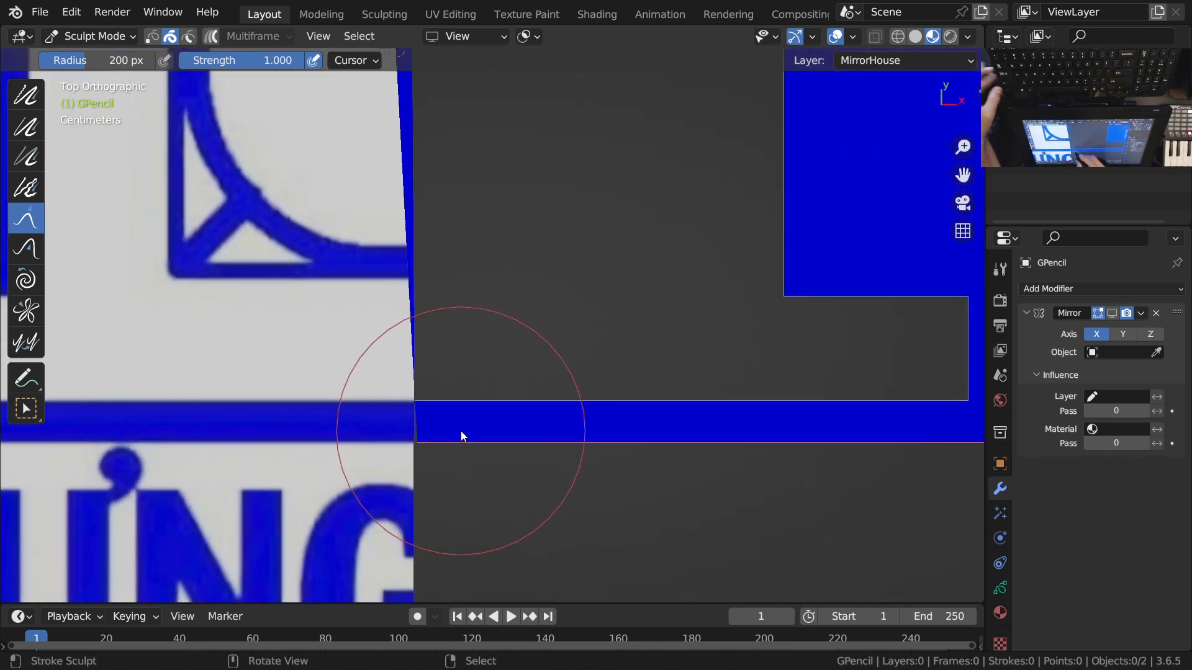
key(ctrl+Tab)
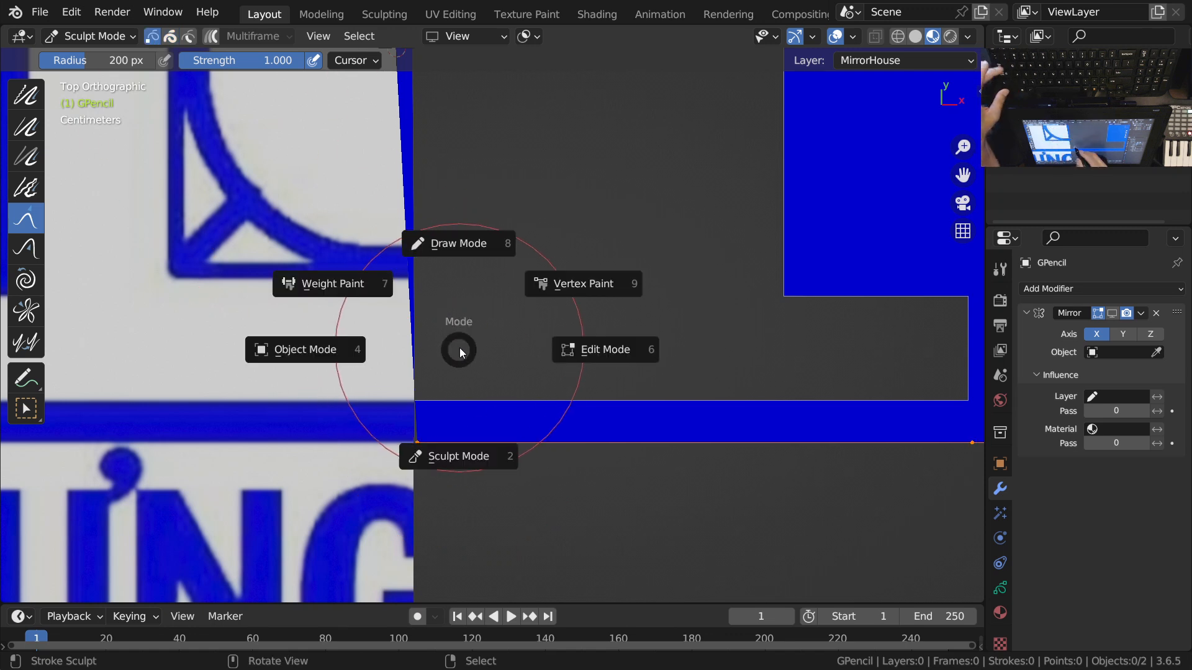
click(627, 356)
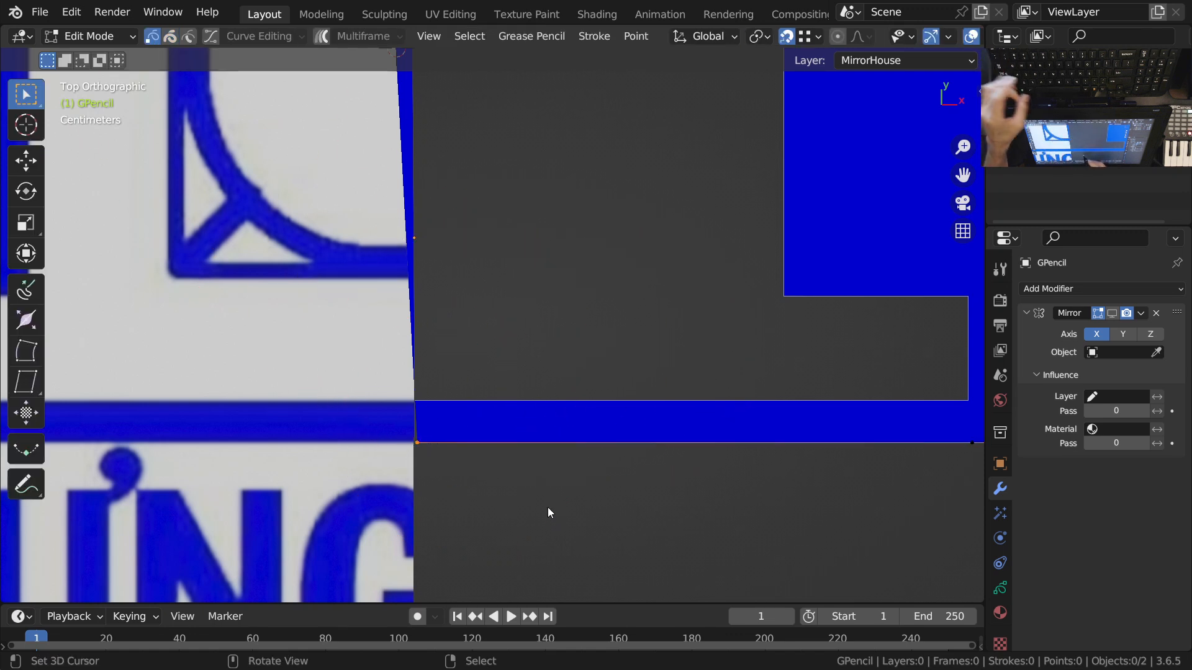
ctrl+middle_drag(676, 485, 670, 517)
mouse_move(669, 517)
shift+middle_down()
mouse_move(619, 501)
mouse_move(423, 487)
shift+middle_up()
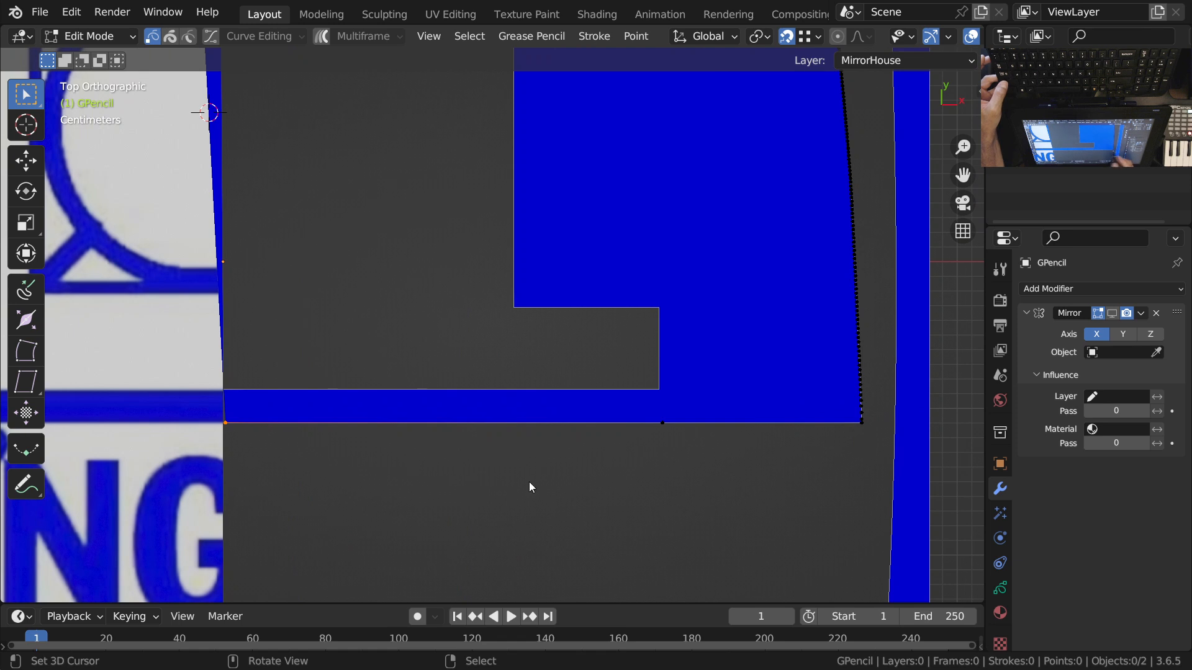
shift+middle_drag(529, 482, 594, 483)
key(g)
key(x)
click(501, 458)
Step: Switch the viewport to wireframe shading to compare the panel outline with the reference image
mouse_move(498, 366)
ctrl+middle_down()
mouse_move(538, 397)
mouse_move(463, 429)
ctrl+middle_up()
key(z)
click(490, 414)
ctrl+middle_drag(553, 364, 611, 411)
mouse_move(611, 410)
shift+middle_down()
mouse_move(638, 419)
mouse_move(620, 459)
shift+middle_up()
ctrl+middle_drag(627, 392, 673, 422)
shift+middle_drag(655, 317, 687, 279)
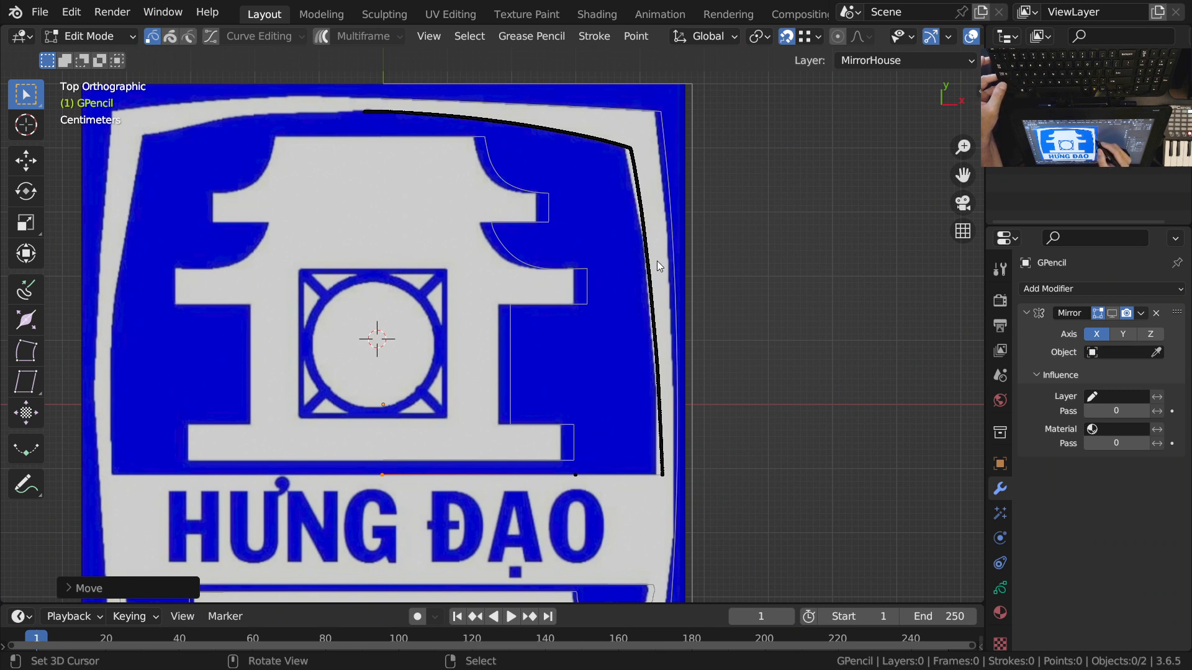
Step: Select the entire upper panel stroke and shift it along X by about -0.0015 m
key(ctrl+l)
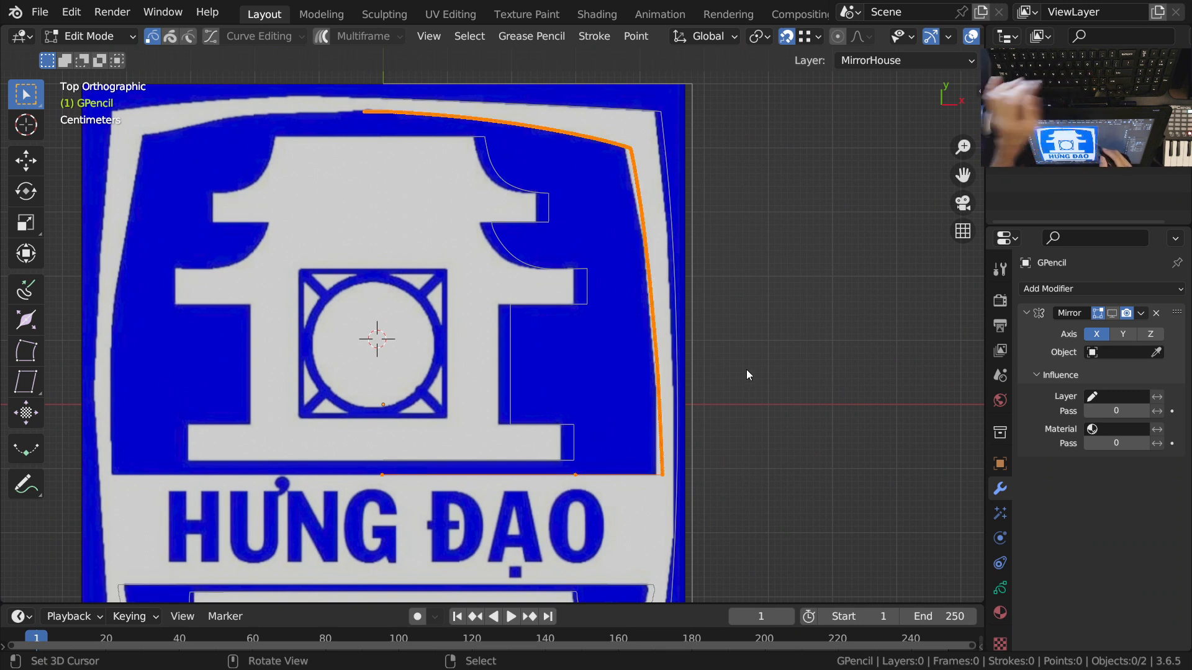
key(g)
key(x)
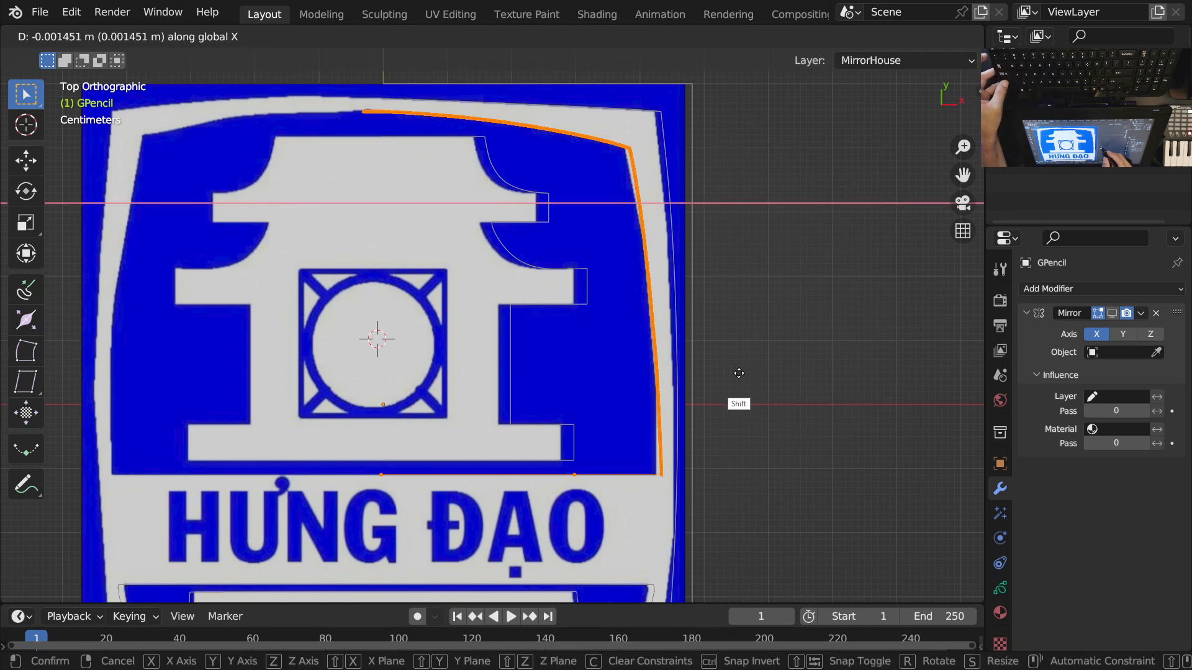
click(739, 373)
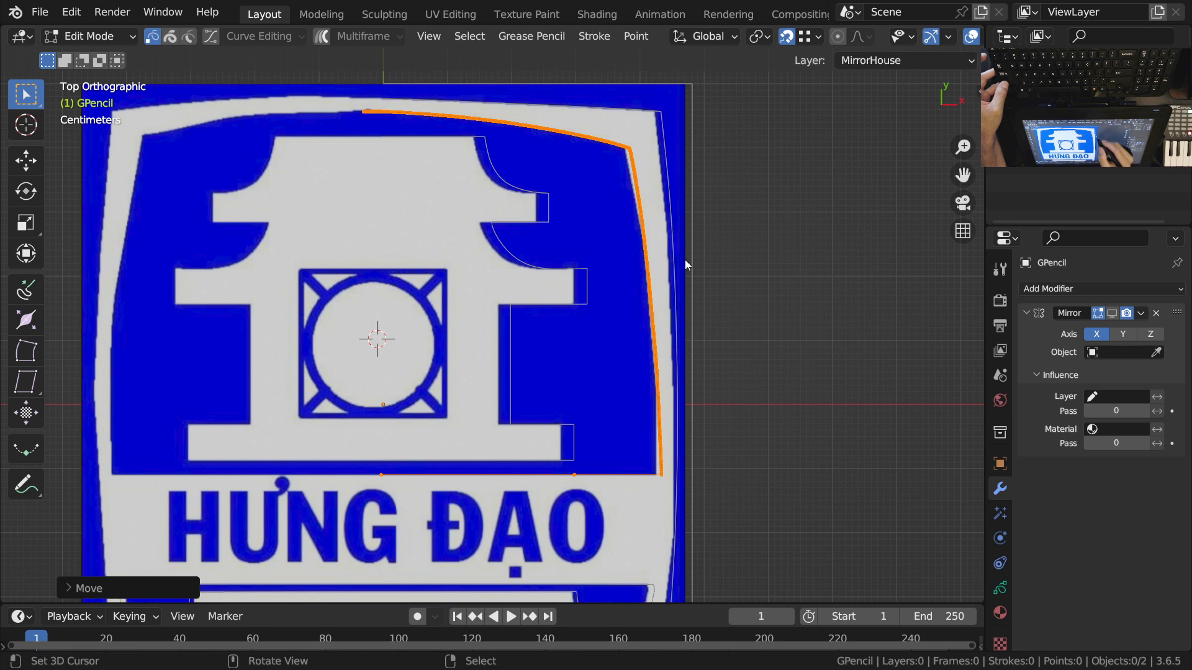
Step: Turn on the Mirror modifier's viewport display to show both halves of the logo
shift+middle_drag(465, 470, 566, 453)
ctrl+middle_drag(411, 324, 403, 392)
shift+middle_drag(601, 433, 583, 400)
click(1112, 312)
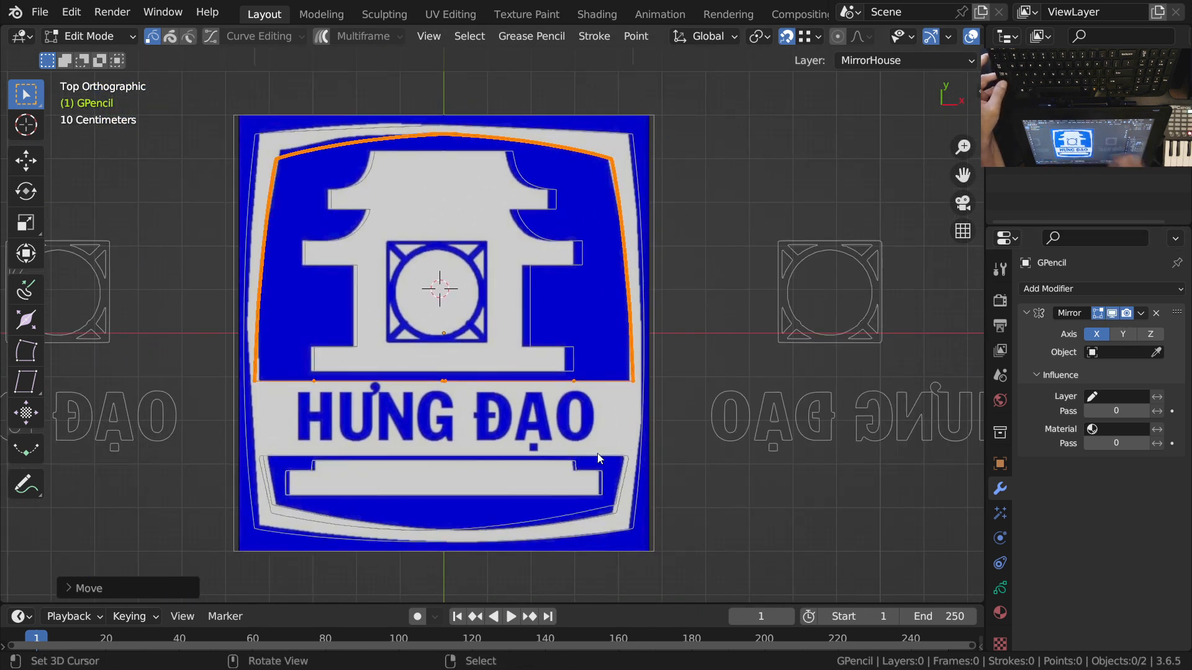
Step: Add the whole outer border stroke to the selection and move both outlines along X by about -0.0046 m
ctrl+middle_drag(289, 381, 263, 424)
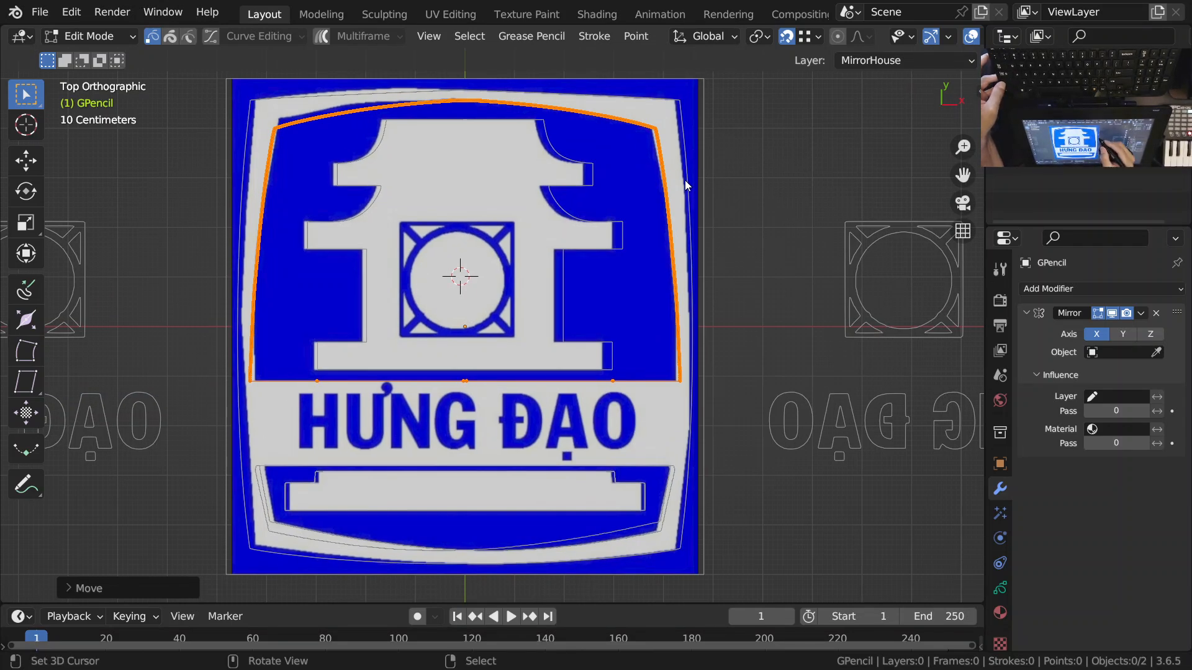
shift+click(684, 159)
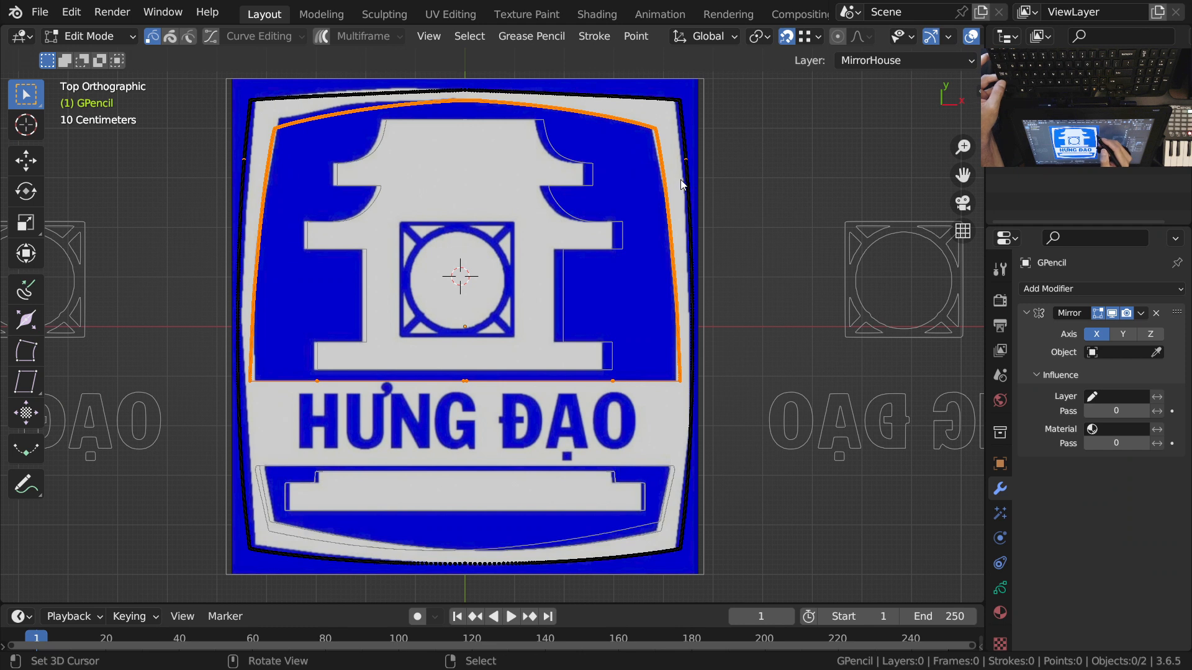
key(ctrl+l)
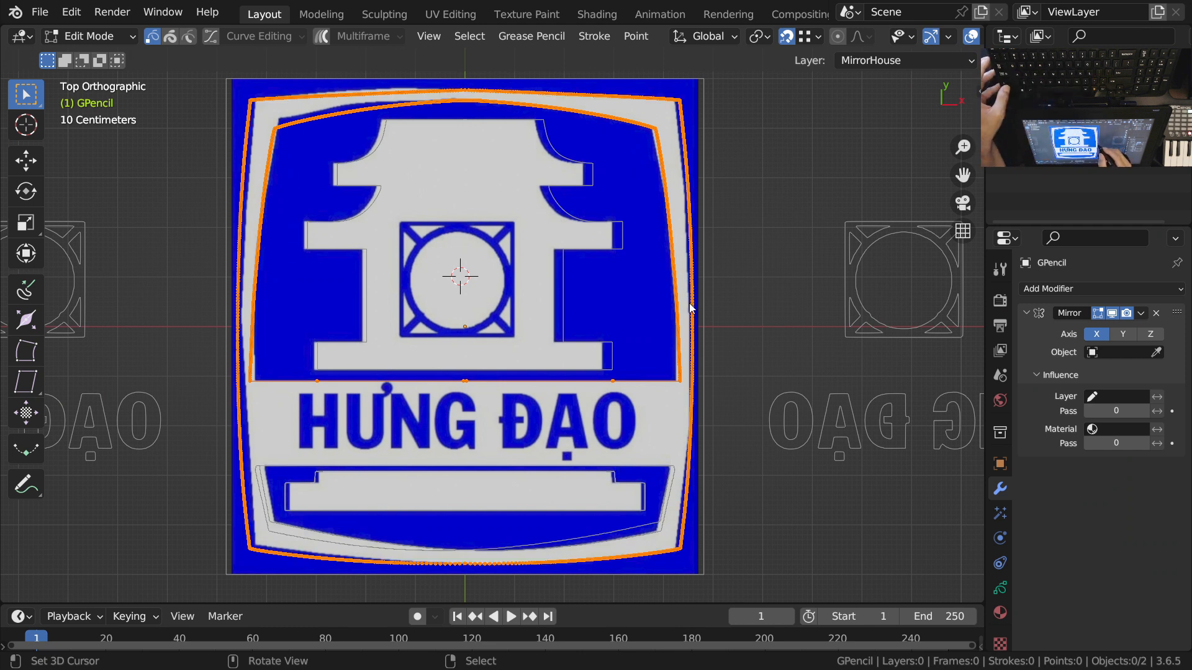
key(g)
key(x)
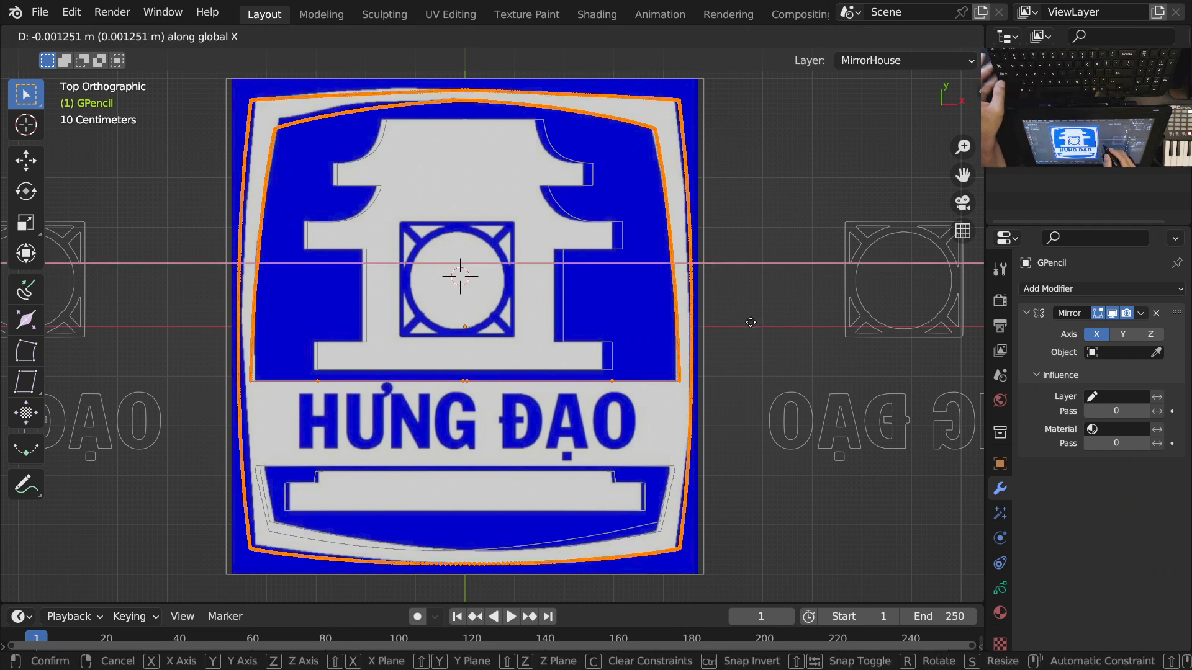
key(shift)
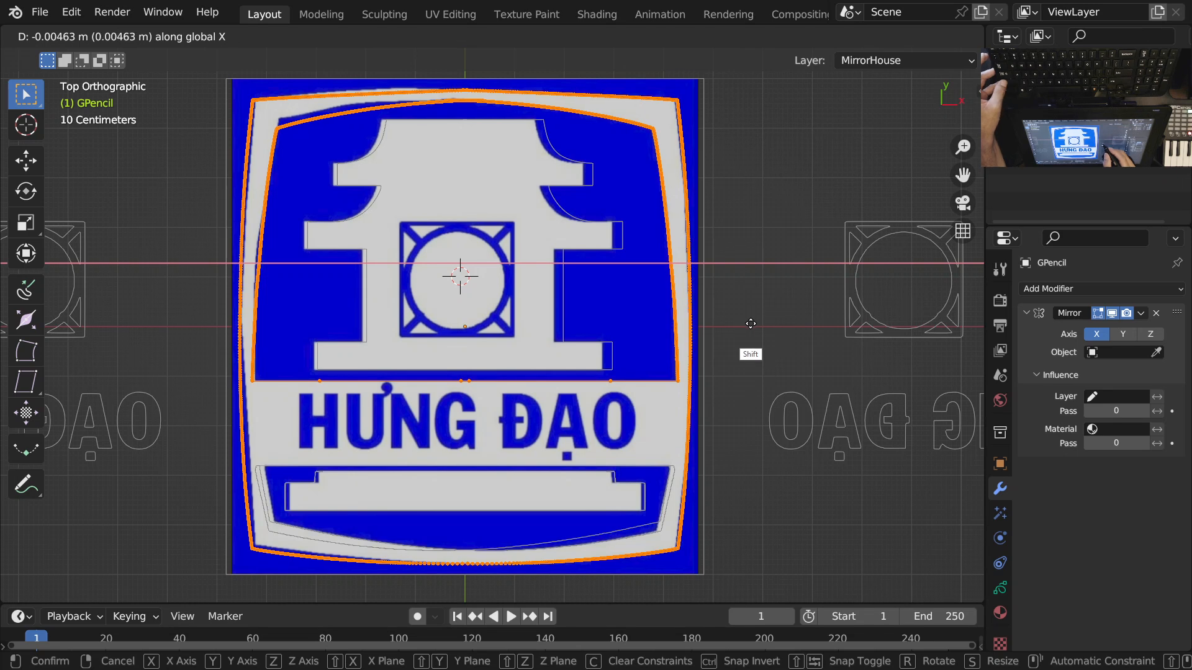
click(750, 323)
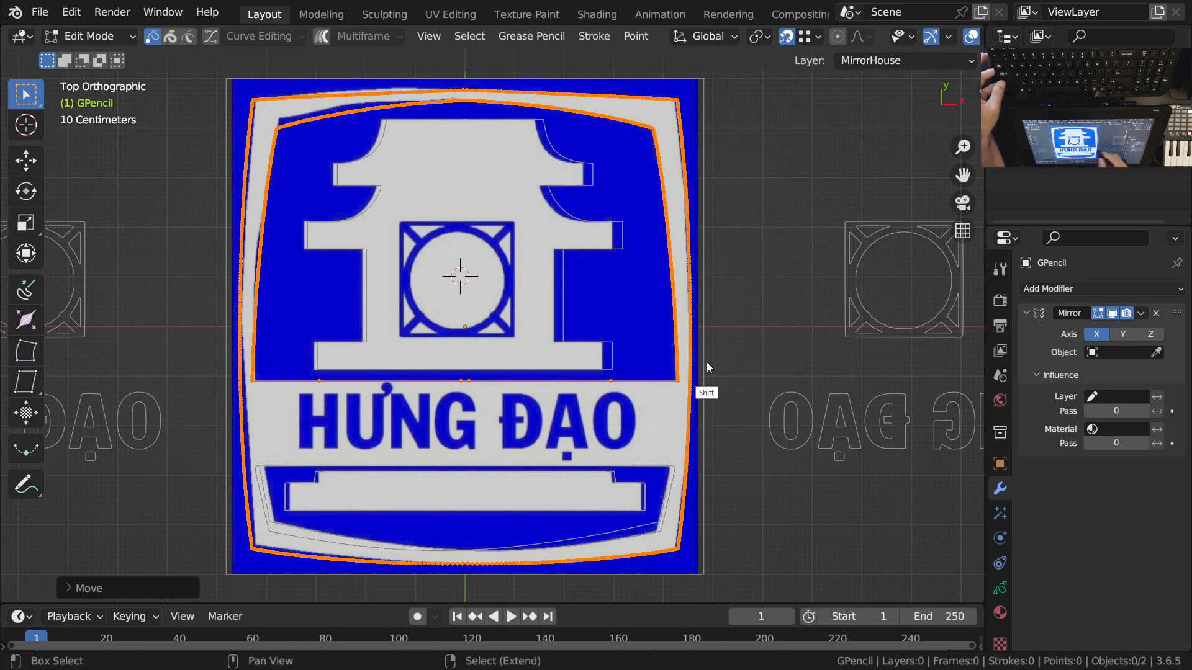
Step: Change the viewport shading to show the filled strokes of the whole mirrored drawing
shift+middle_drag(668, 321, 640, 316)
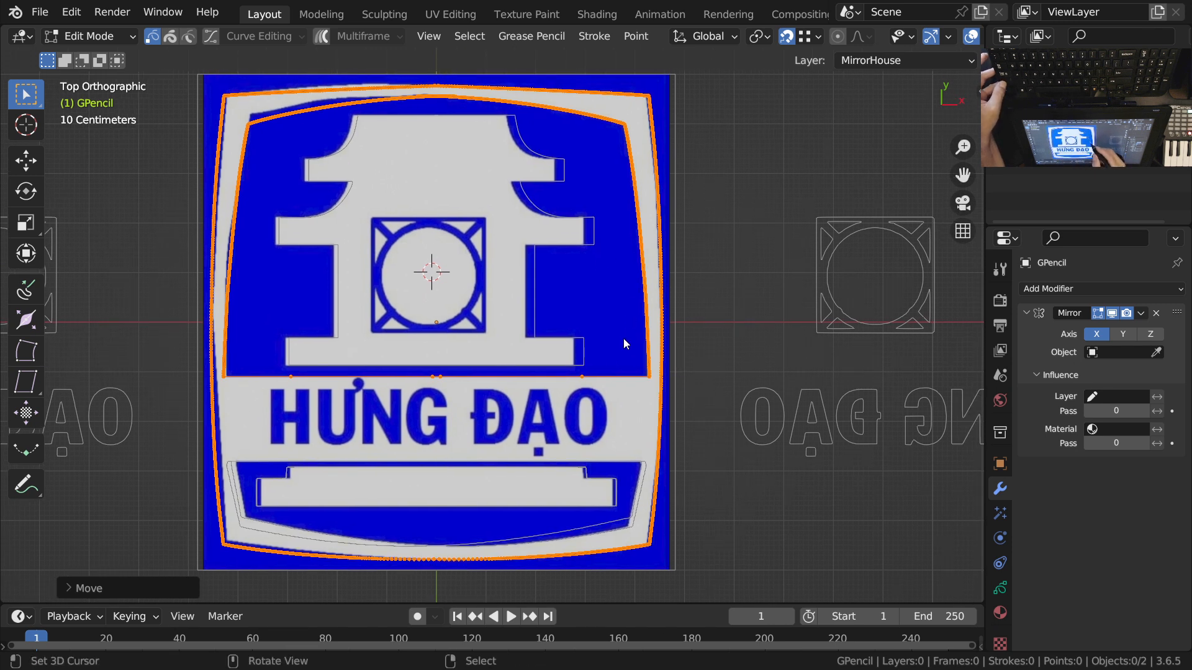
key(z)
click(640, 458)
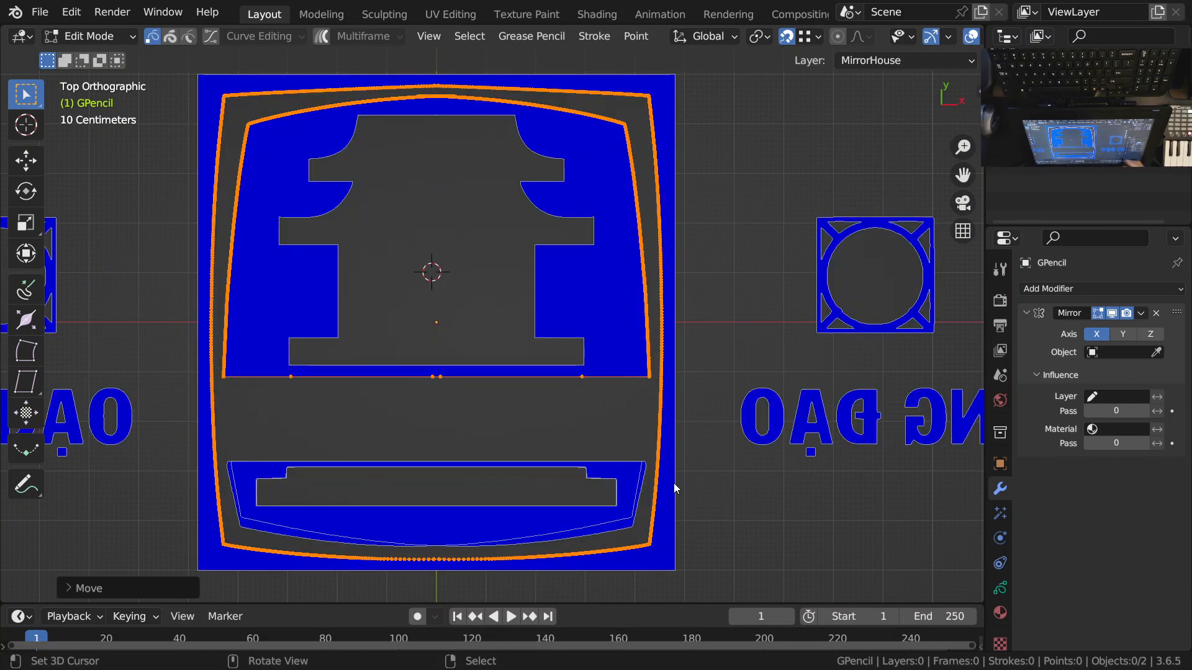
scroll(554, 256, down, 3)
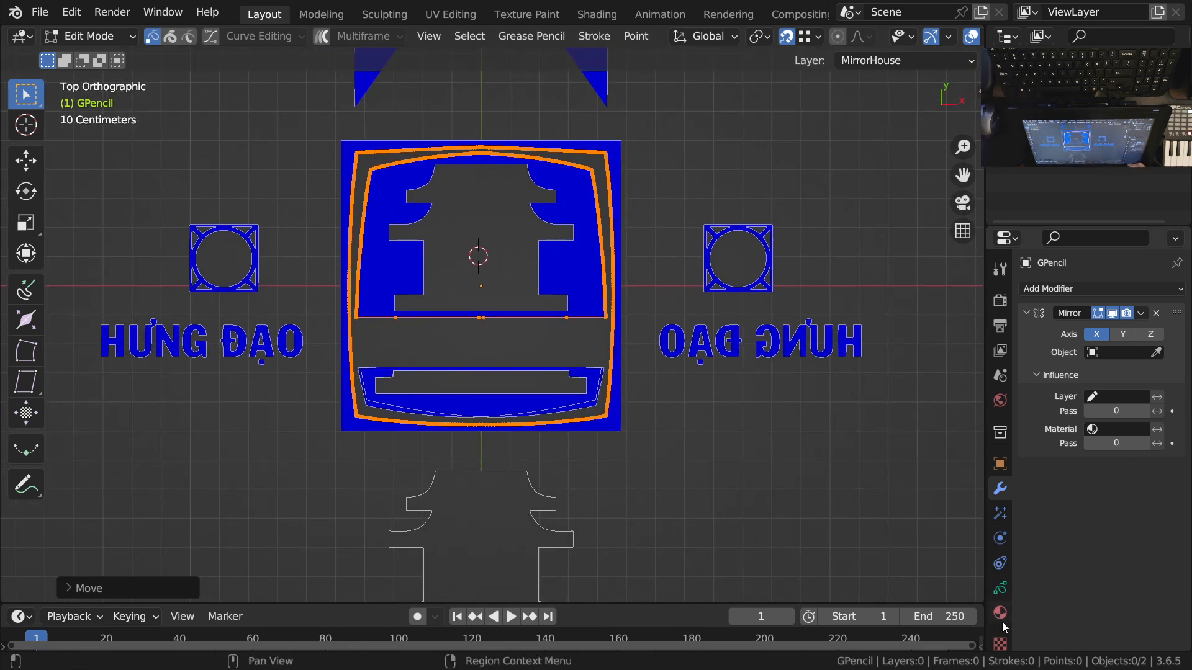
Step: Set the World background colour to white
click(1000, 400)
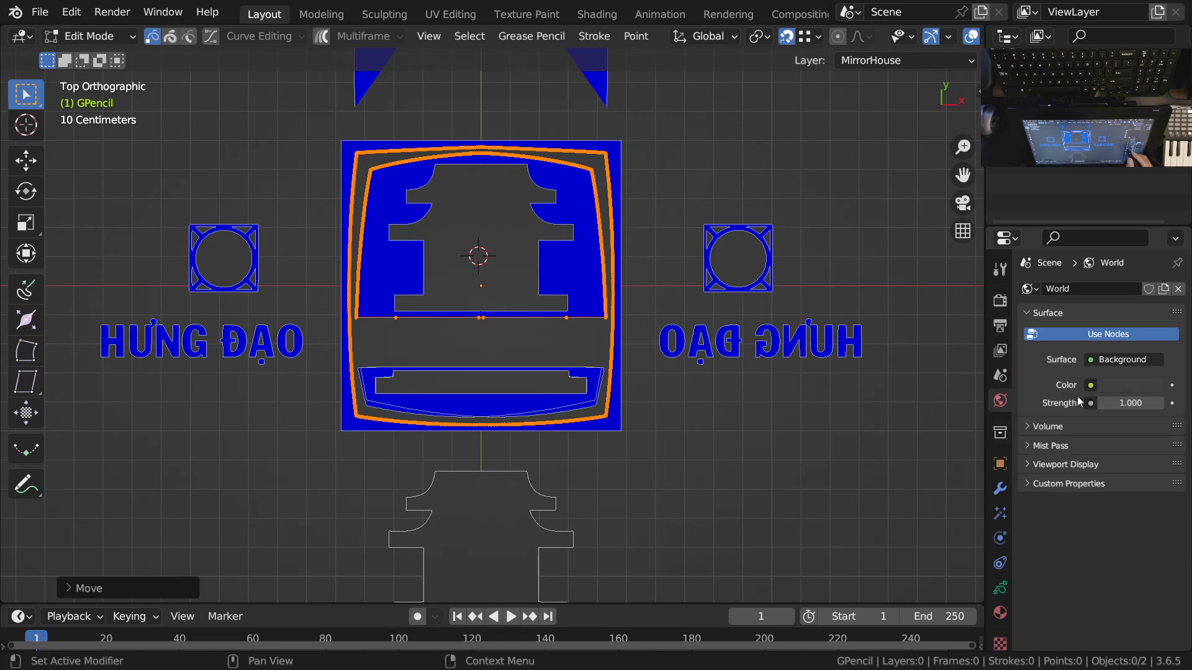
click(1129, 386)
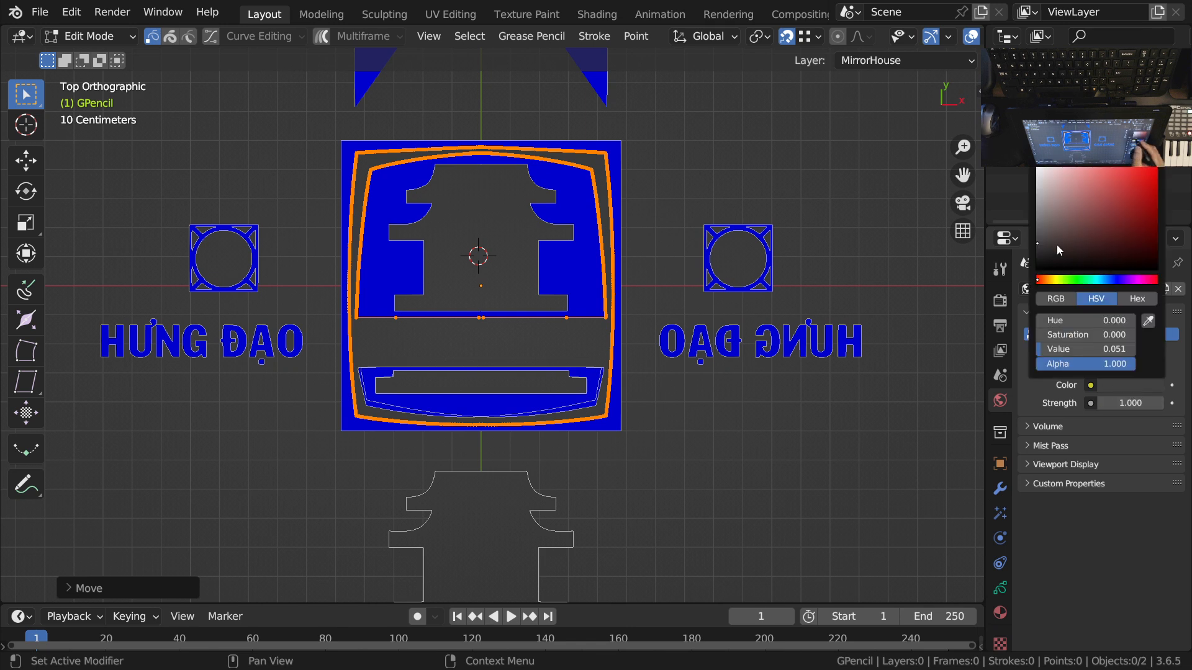
scroll(1056, 244, up, 5)
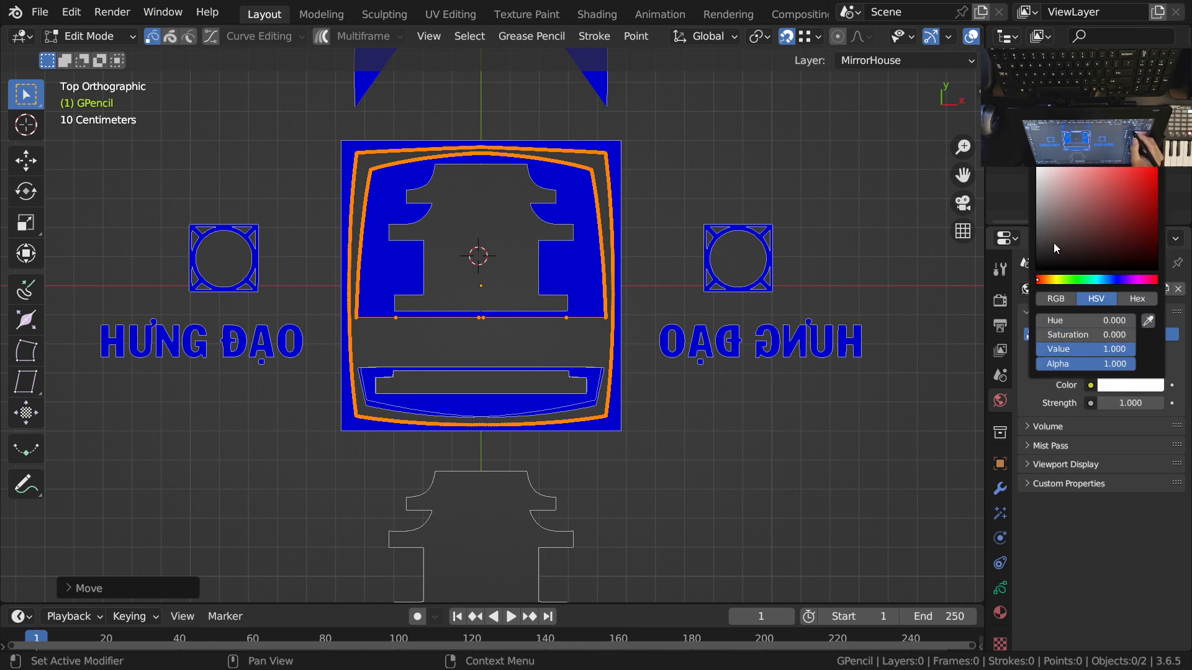
scroll(1054, 247, down, 5)
key(Return)
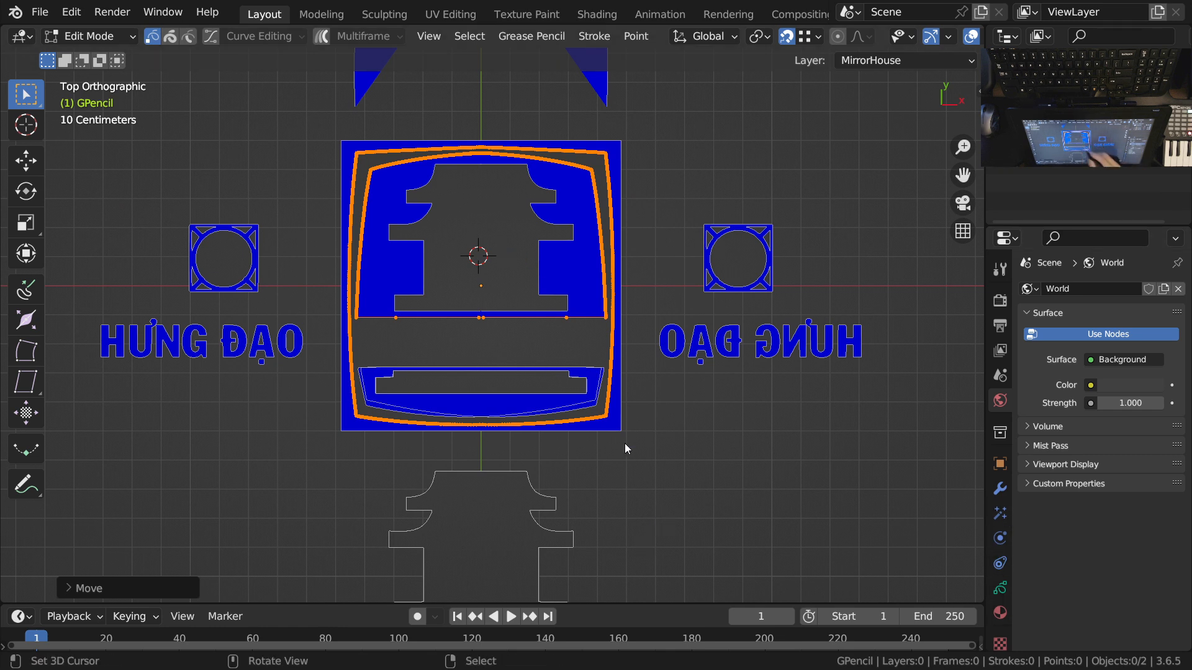
ctrl+middle_drag(594, 301, 606, 298)
shift+middle_drag(606, 298, 637, 334)
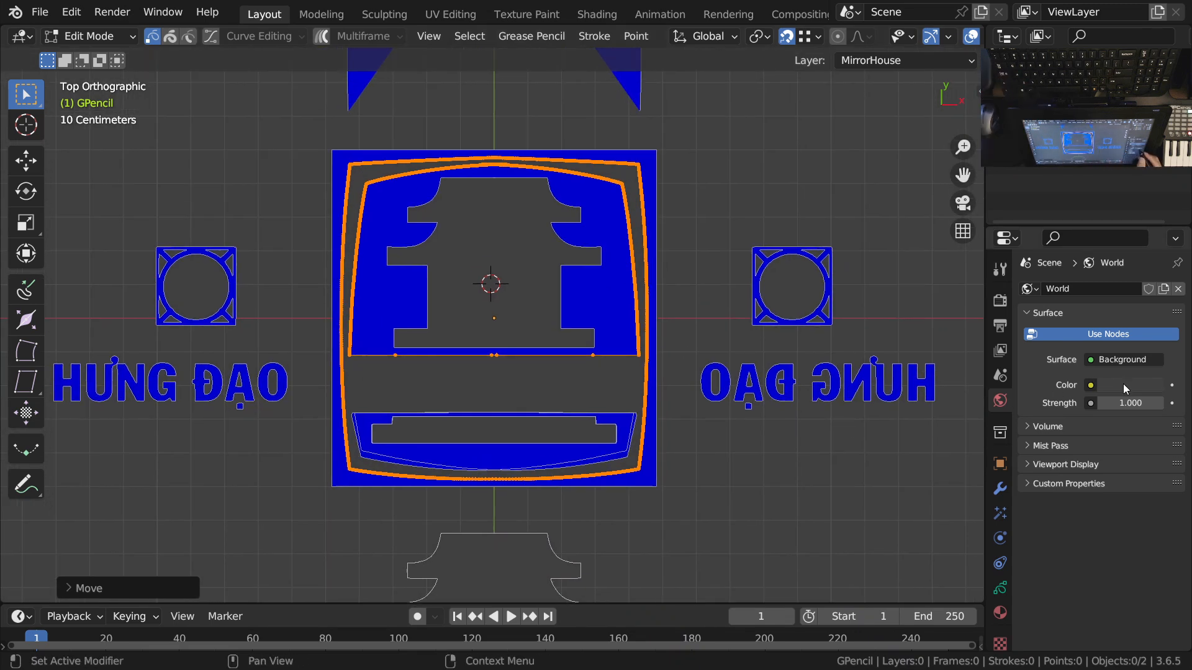
click(1123, 386)
drag(1046, 233, 1037, 163)
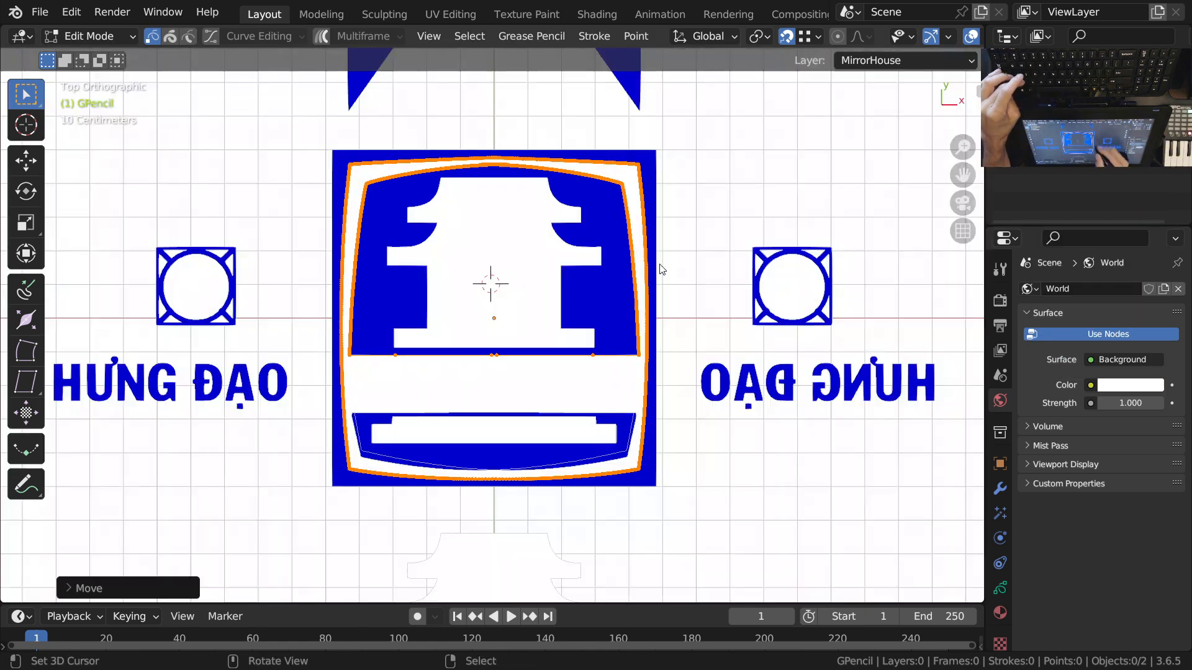
Step: Switch to stroke selection and toggle the viewport overlays to examine the logo's shapes on the white background
mouse_move(619, 322)
shift+middle_down()
mouse_move(604, 367)
mouse_move(636, 329)
mouse_move(663, 323)
mouse_move(660, 357)
shift+middle_up()
key(2)
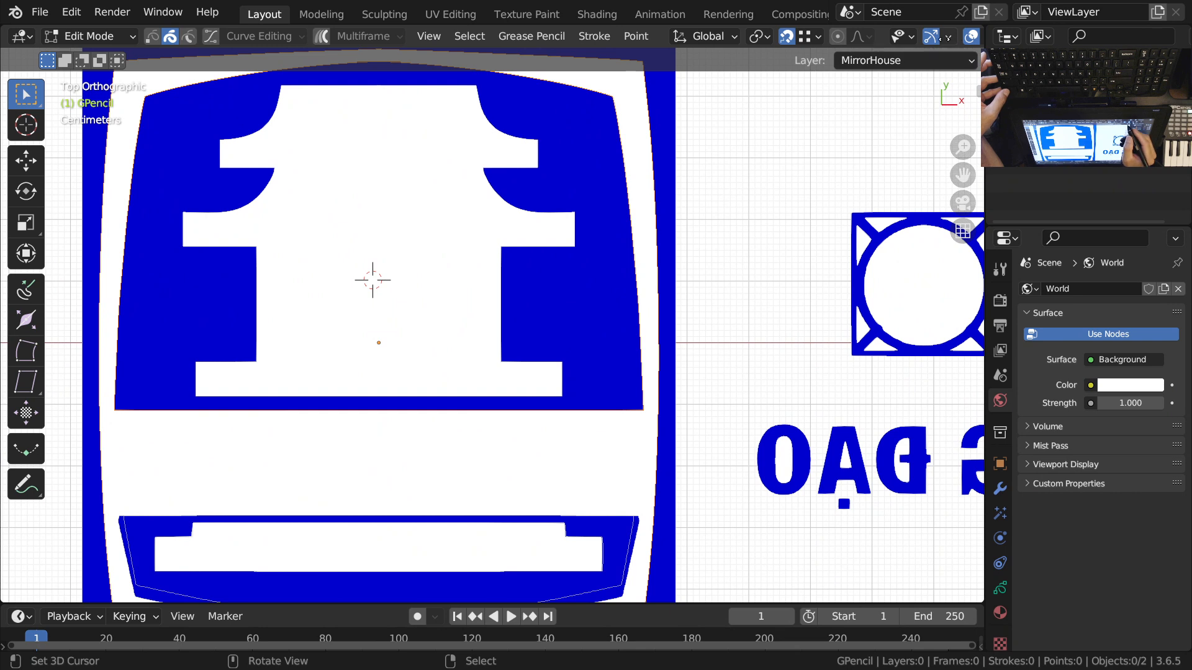
scroll(862, 40, down, 5)
scroll(683, 354, down, 3)
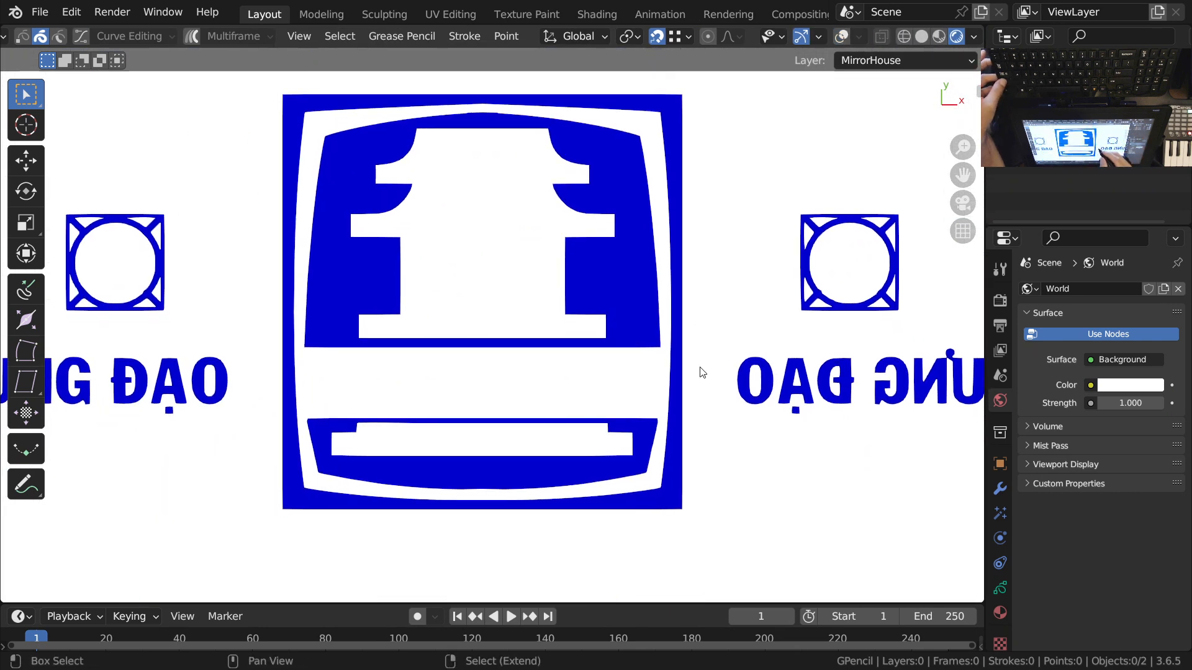
scroll(564, 127, up, 3)
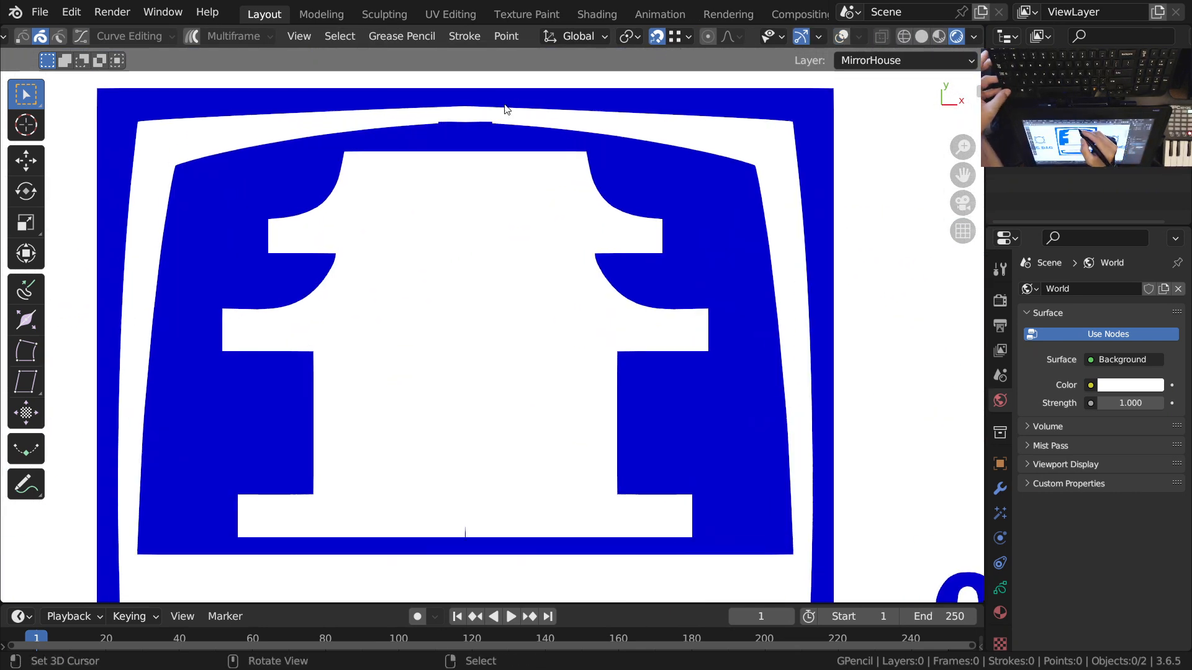
click(848, 38)
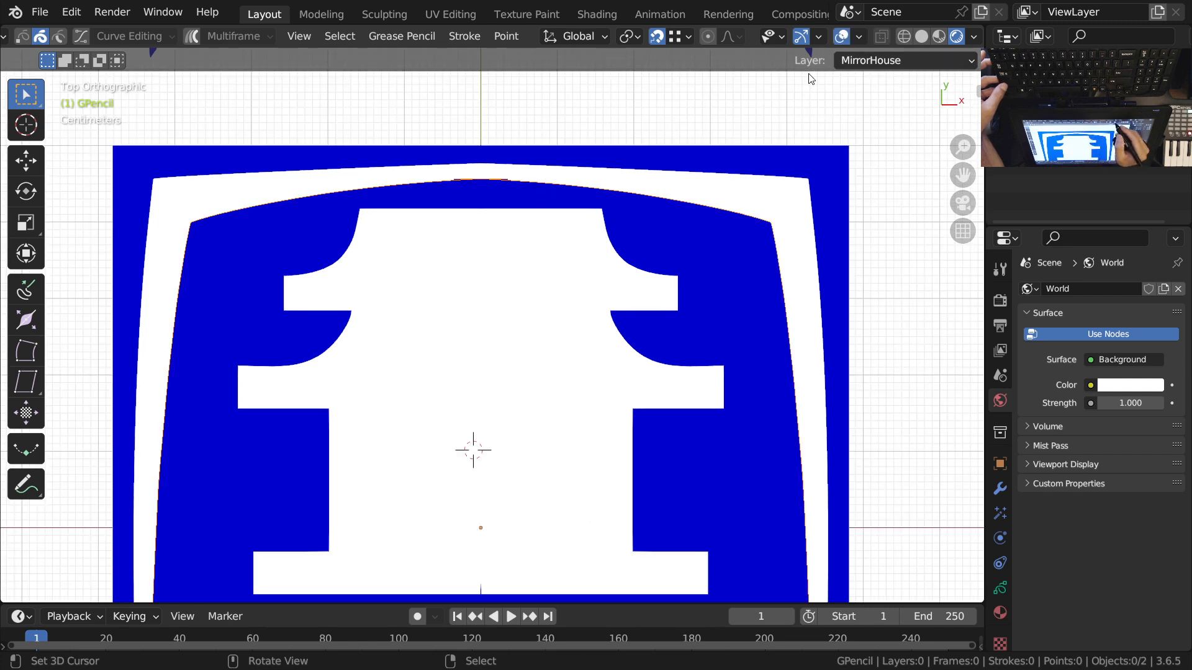
Step: Switch the Grease Pencil object to Sculpt Mode and set the Grab brush radius to 264 px
scroll(546, 191, up, 2)
key(ctrl+Tab)
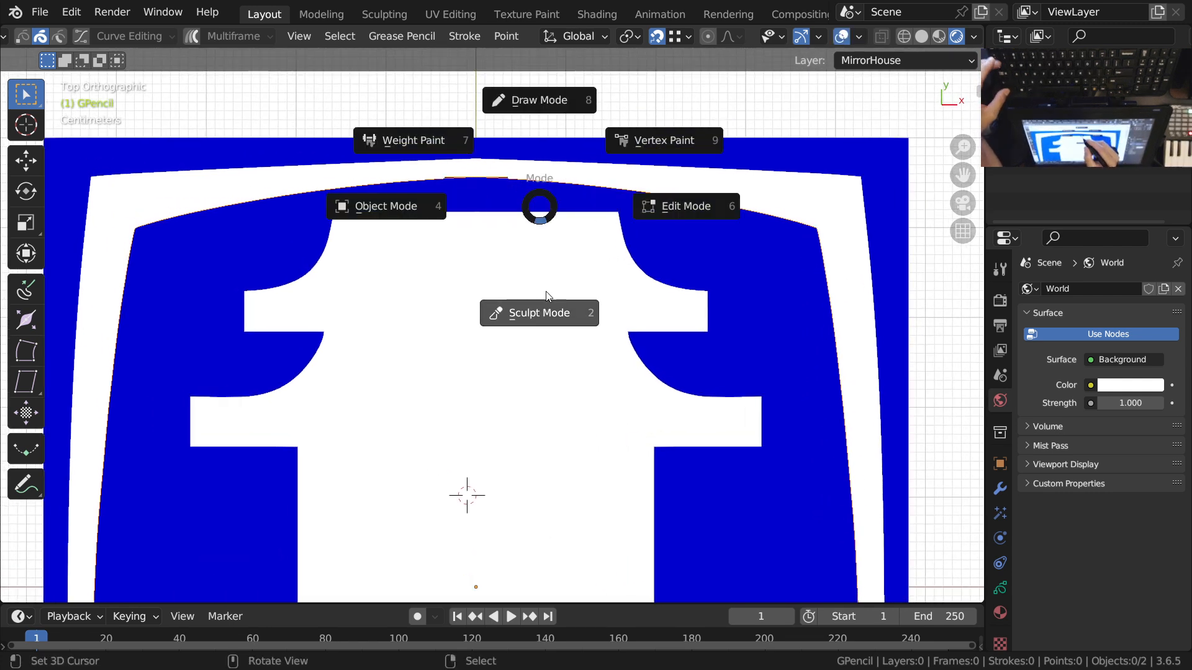
click(622, 195)
key(ctrl+Tab)
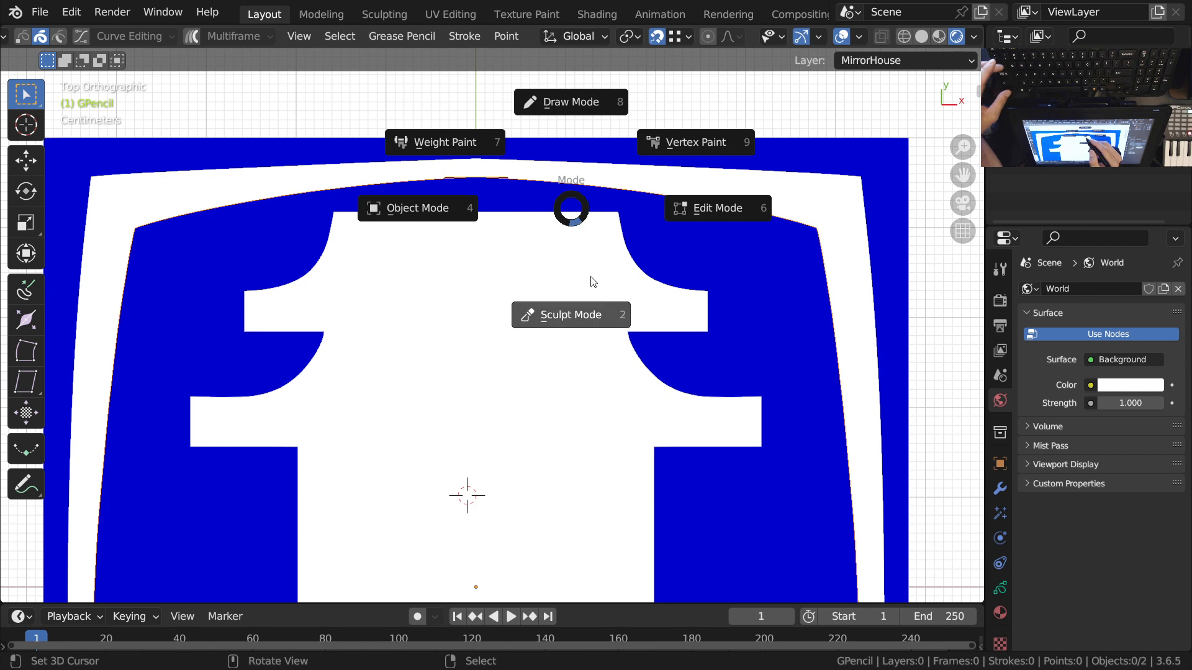
click(578, 286)
mouse_move(540, 279)
shift+middle_down()
mouse_move(579, 368)
mouse_move(494, 265)
shift+middle_up()
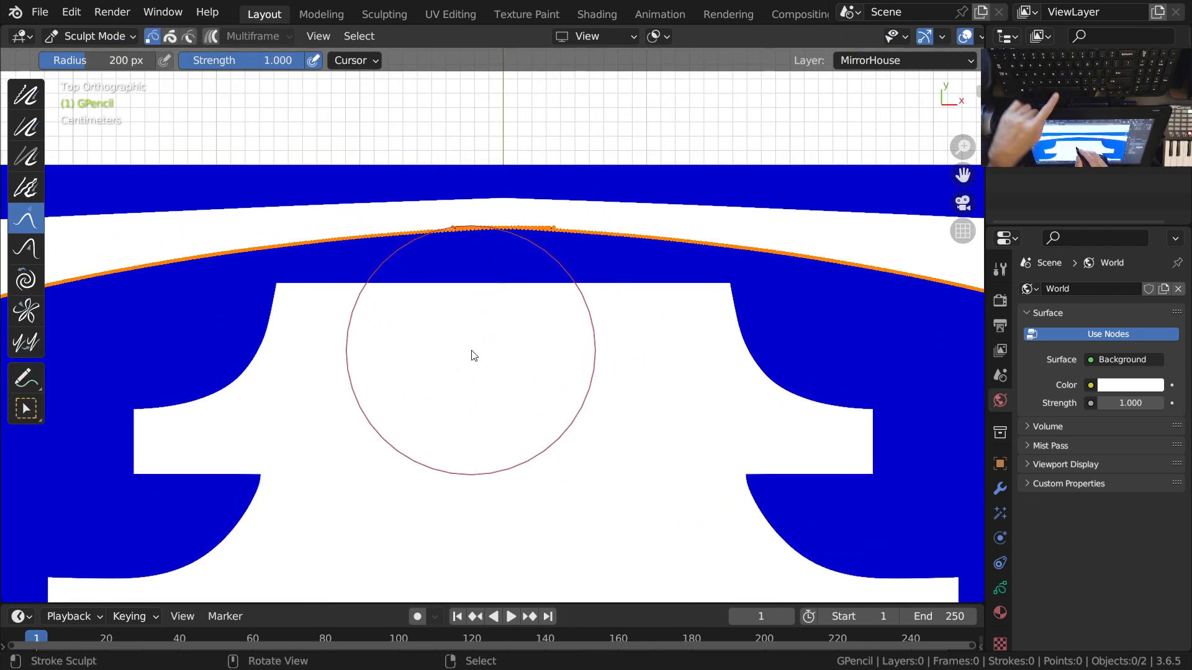
key(shift+space)
click(426, 354)
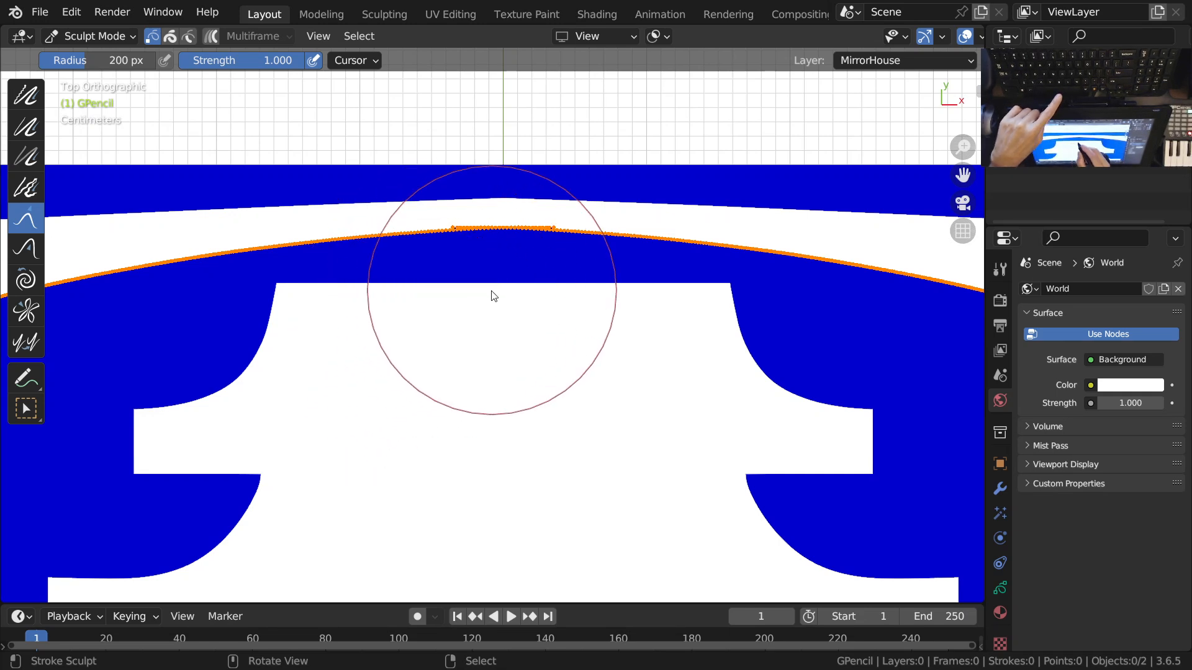
key(f)
click(474, 323)
Step: Try to pull the centre of the panel's top edge down with the Grab brush, and undo the attempt
drag(472, 318, 469, 323)
scroll(461, 294, up, 3)
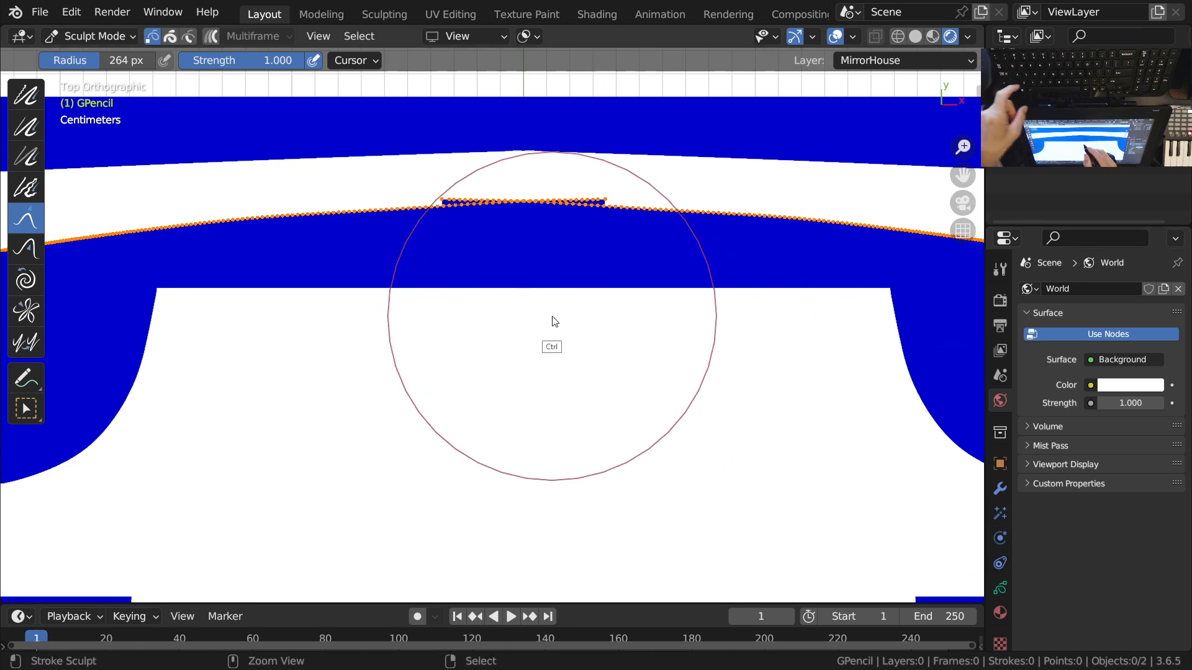
key(ctrl+z)
key(ctrl+z)
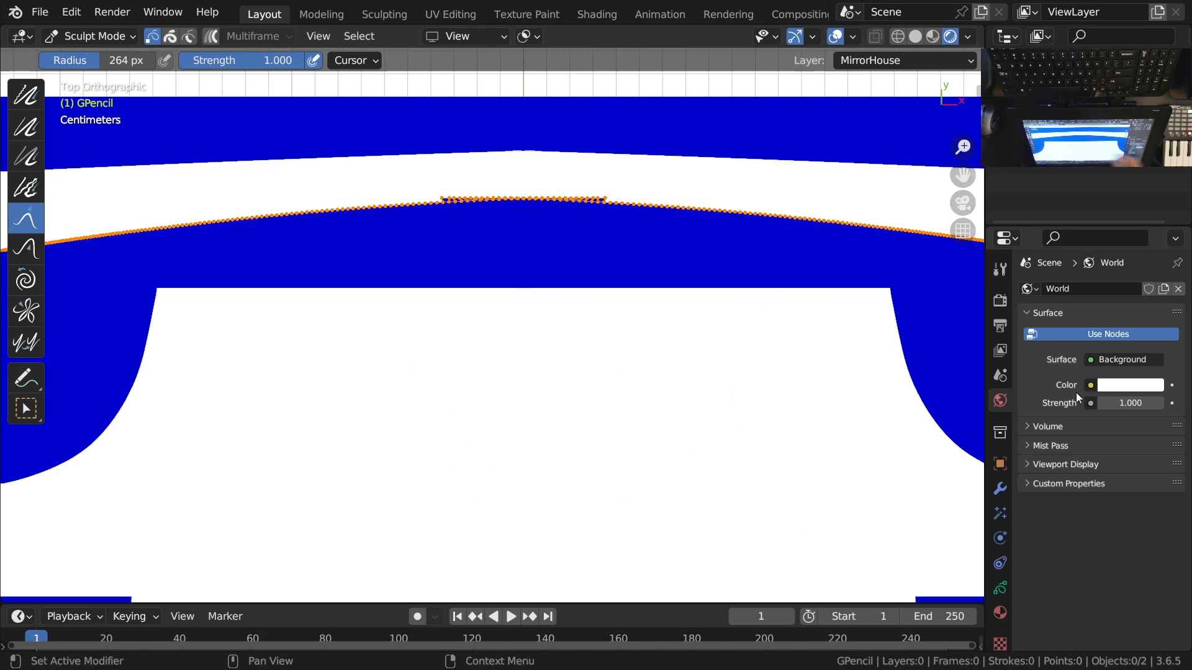
Step: Annotate the intended smooth curve in red along the centre of the panel's top edge
ctrl+middle_drag(535, 237, 524, 223)
shift+middle_drag(524, 226, 517, 267)
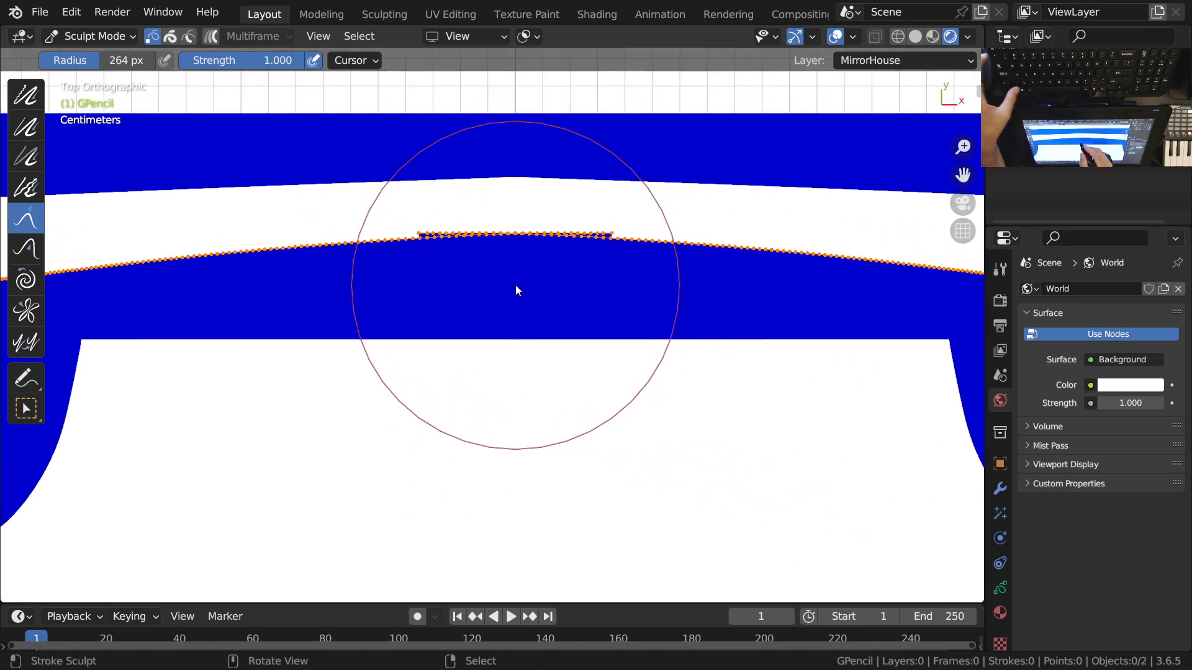
key(shift+space)
click(471, 379)
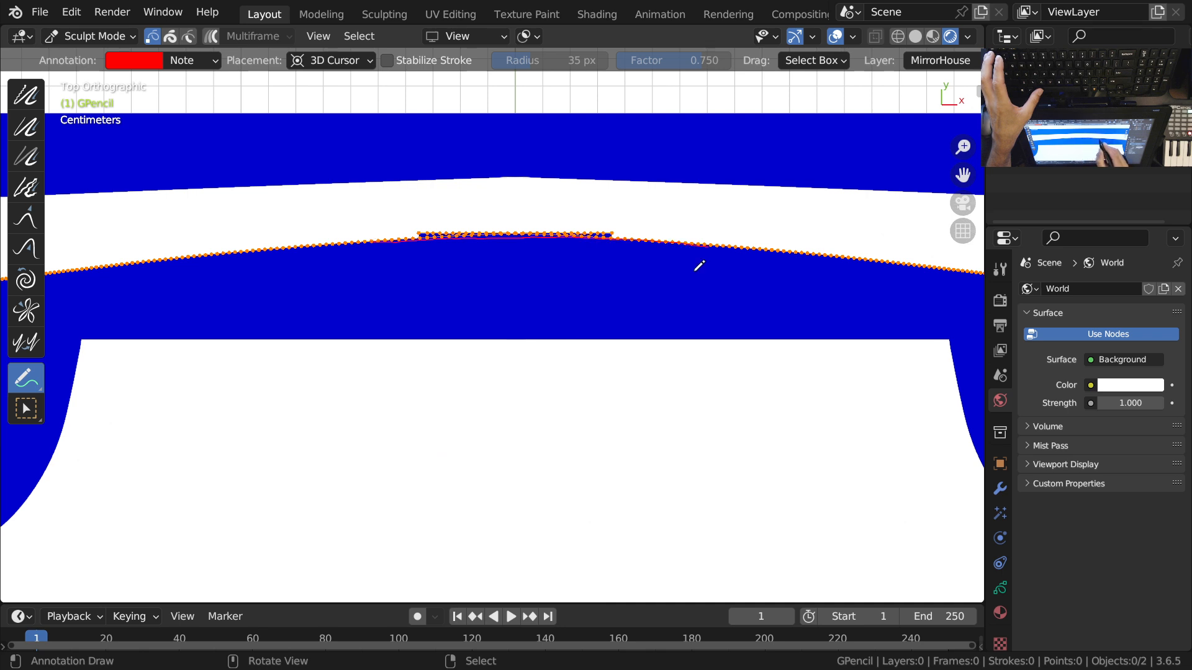
Step: With the Mirror modifier hidden in the viewport, sculpt the panel's top edge down to the red guide using Grab, and show the mirror again
click(1000, 489)
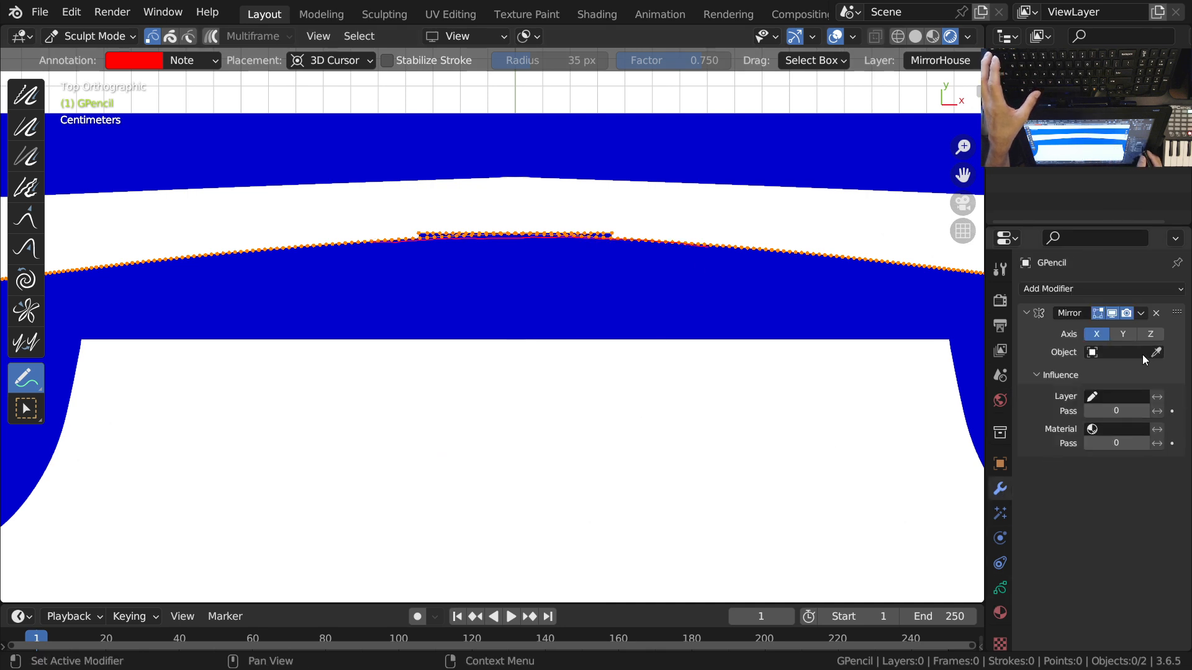
click(1115, 315)
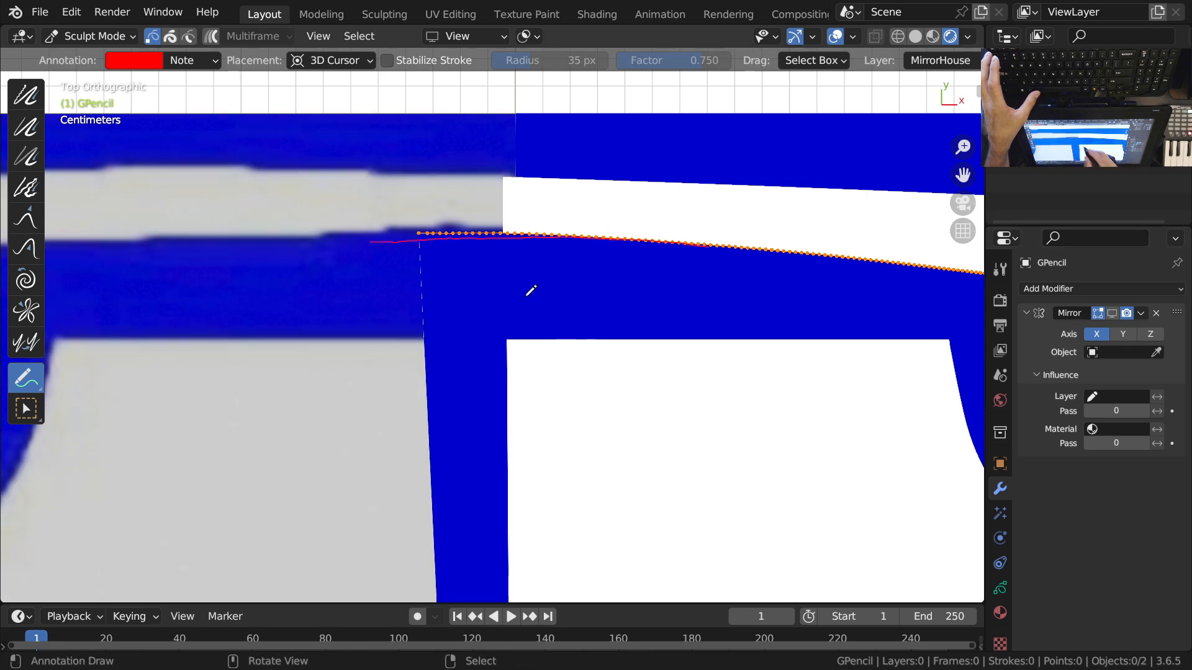
key(shift+space)
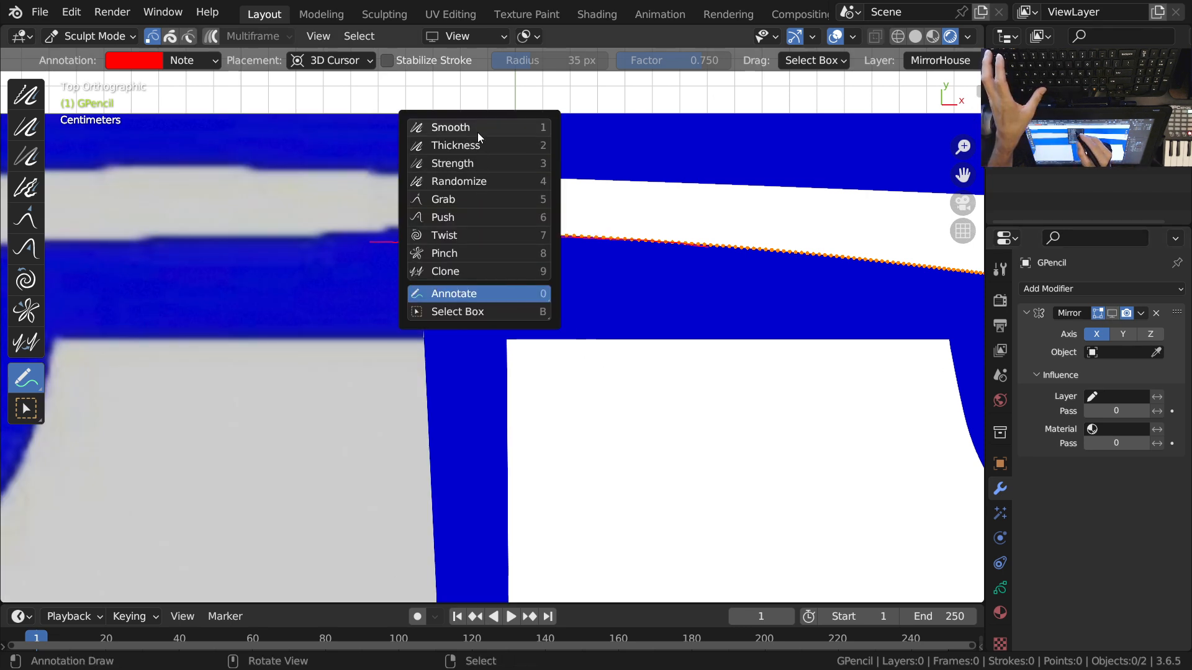
click(472, 199)
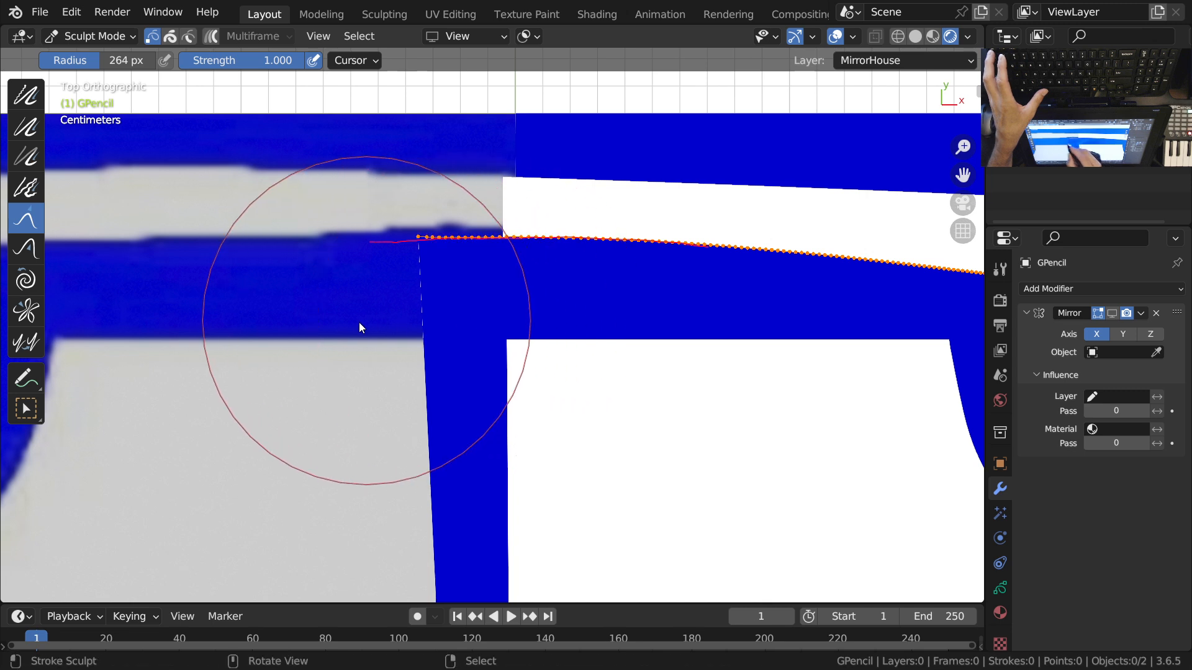
drag(320, 322, 321, 329)
drag(439, 324, 440, 327)
drag(353, 323, 356, 324)
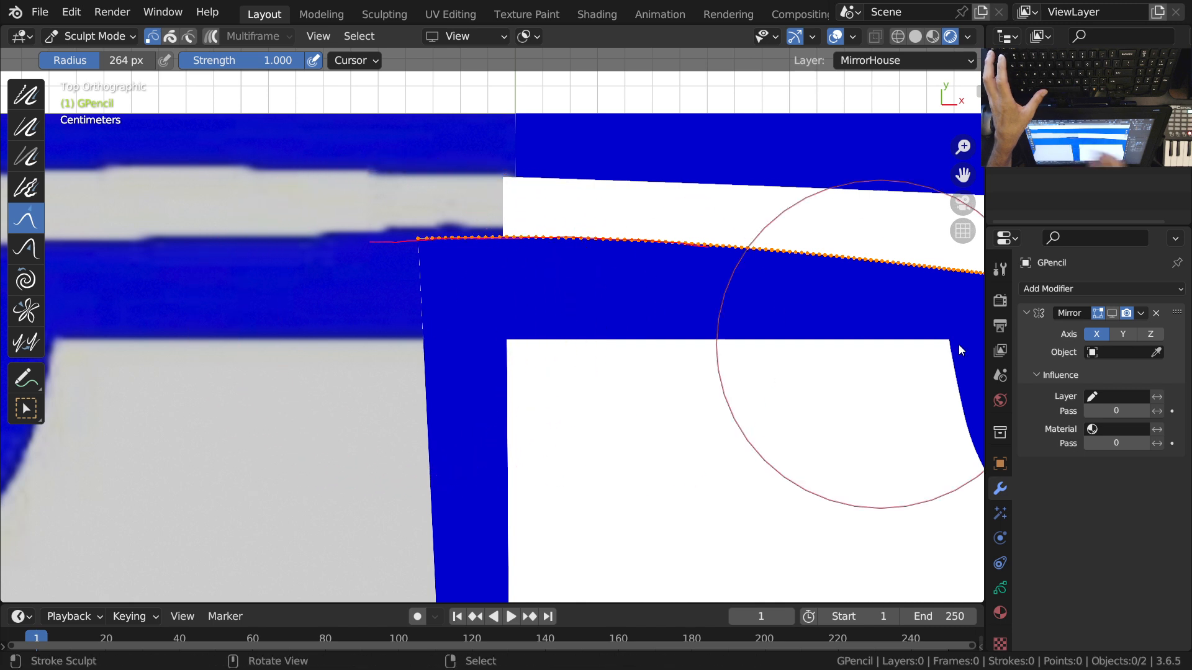
click(1112, 315)
scroll(521, 236, up, 2)
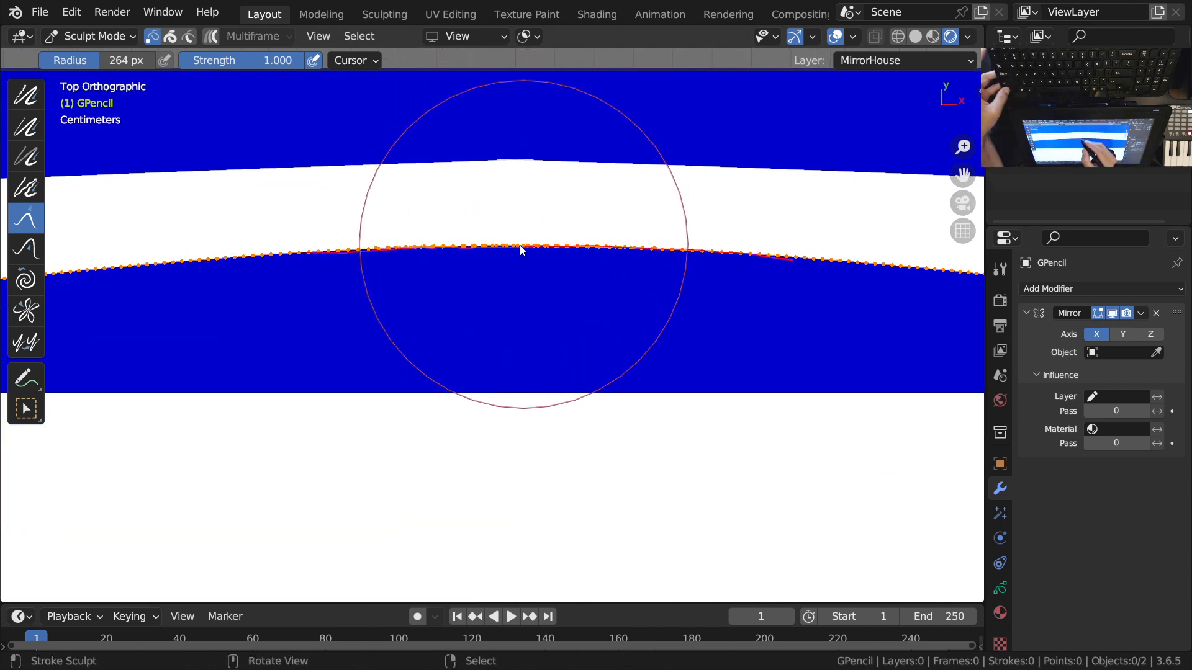
Step: Dissolve the panel outline's end points beyond the centre line in Edit Mode while the mirror is hidden, and redisplay the mirrored half
click(170, 36)
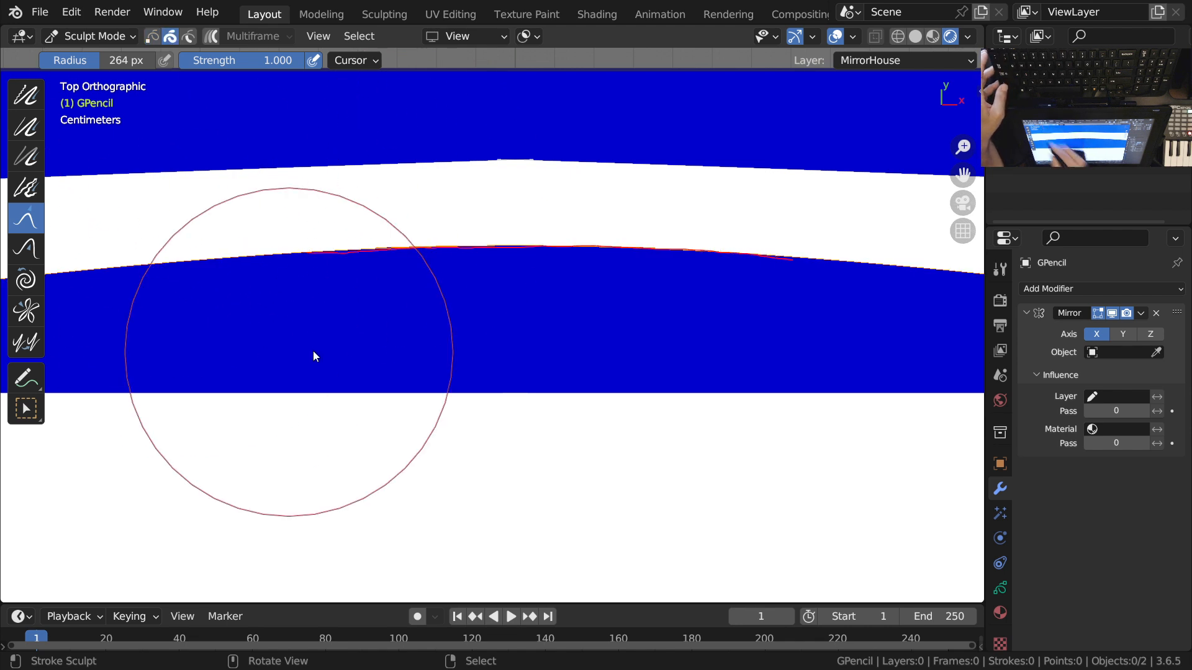
mouse_move(486, 258)
ctrl+middle_down()
mouse_move(520, 217)
mouse_move(512, 274)
ctrl+middle_up()
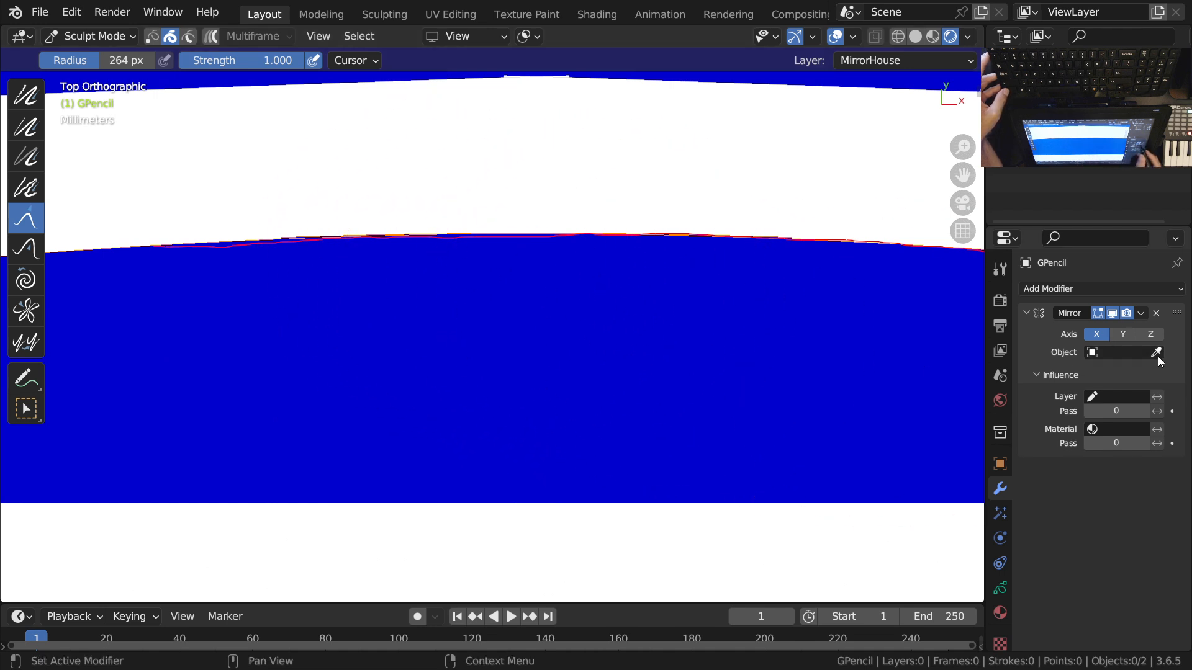
click(1111, 314)
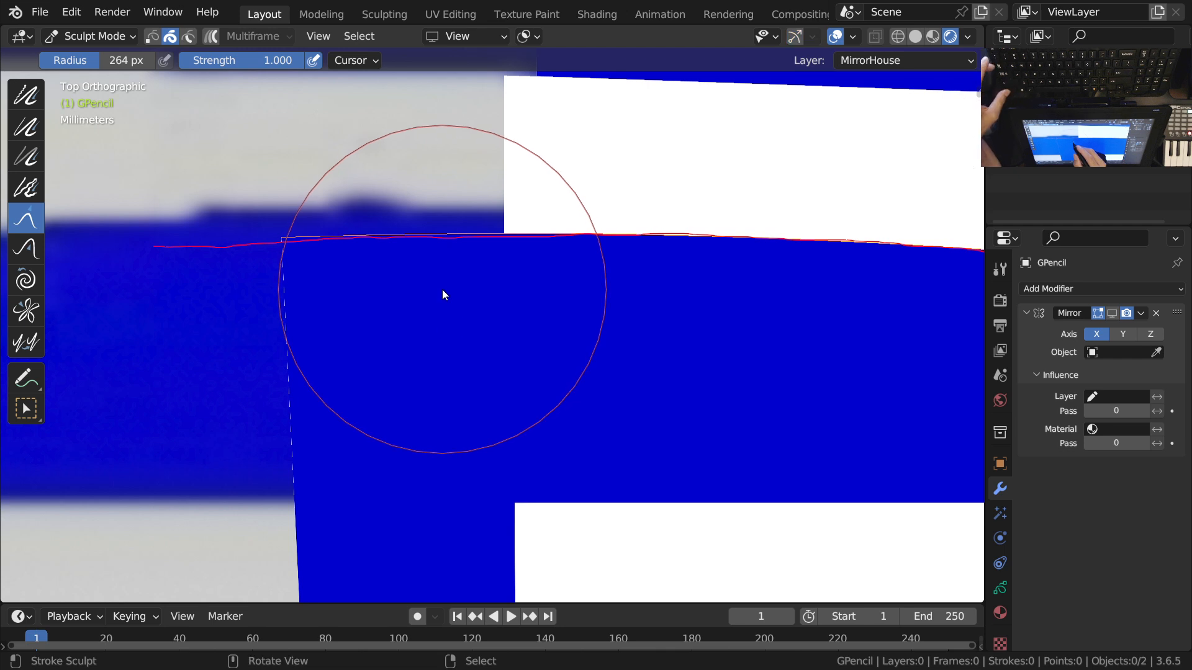
key(ctrl+Tab)
click(611, 301)
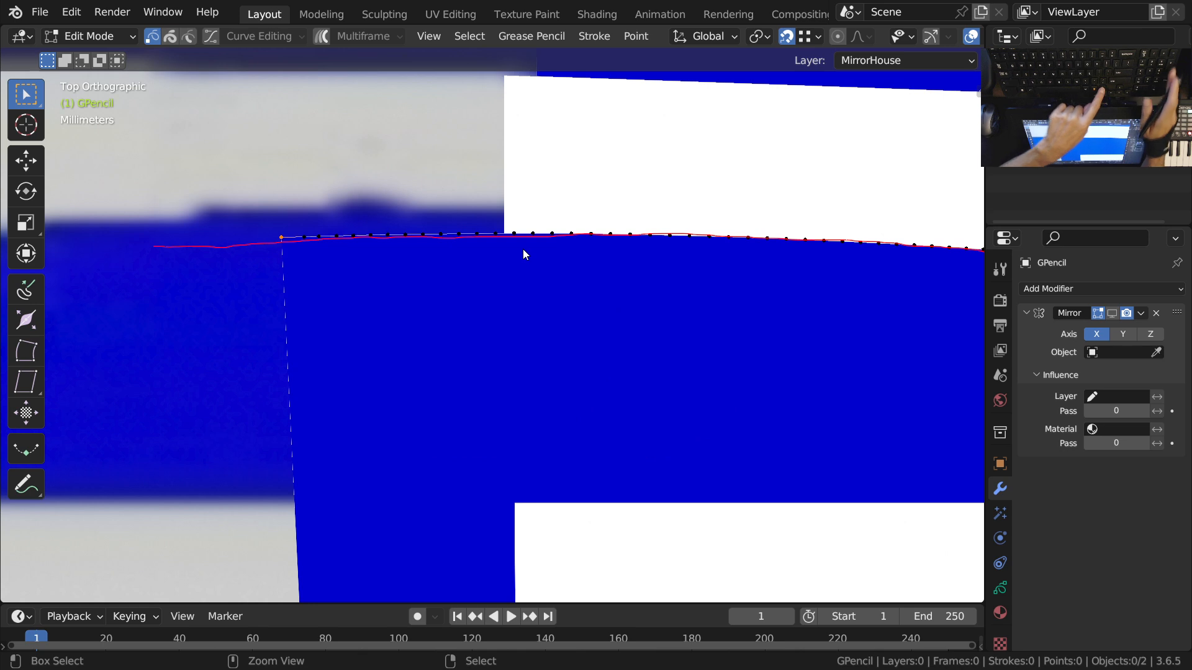
key(ctrl+KP_Add)
key(ctrl+KP_Add)
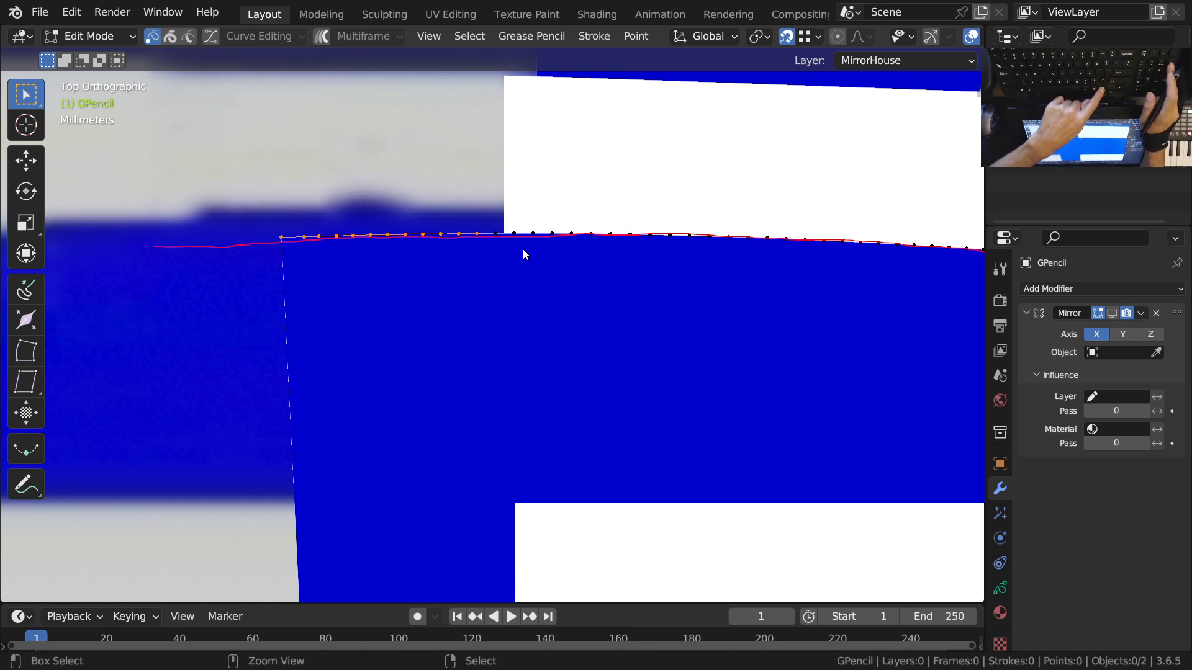
key(ctrl+x)
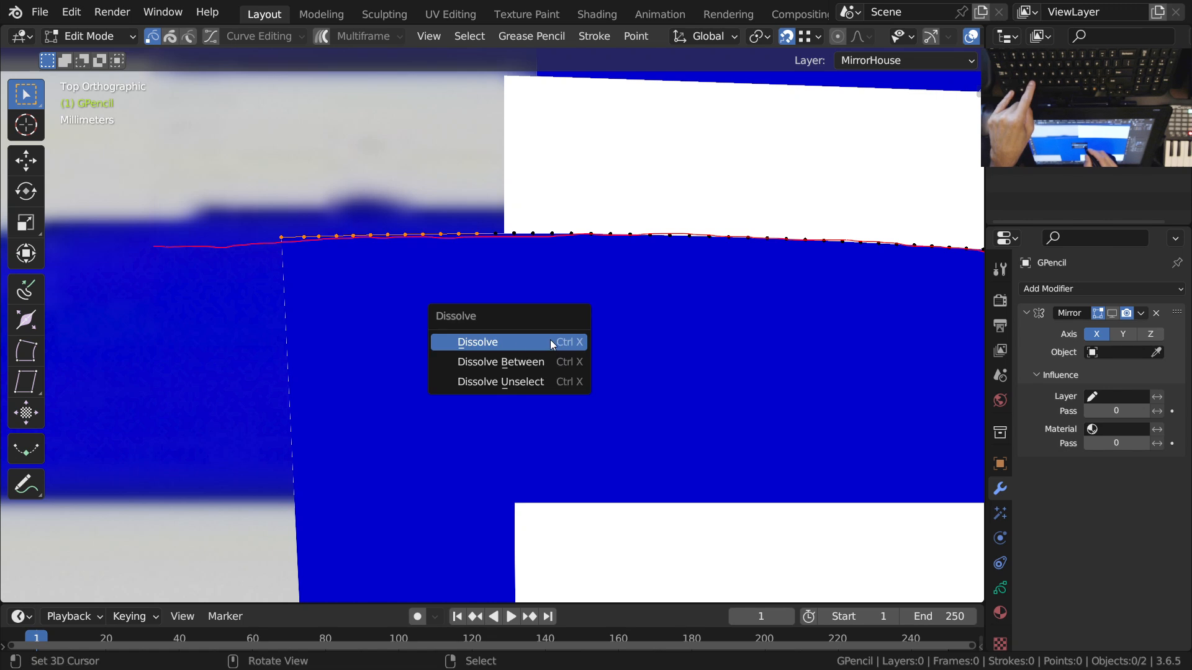
click(550, 340)
scroll(517, 301, down, 2)
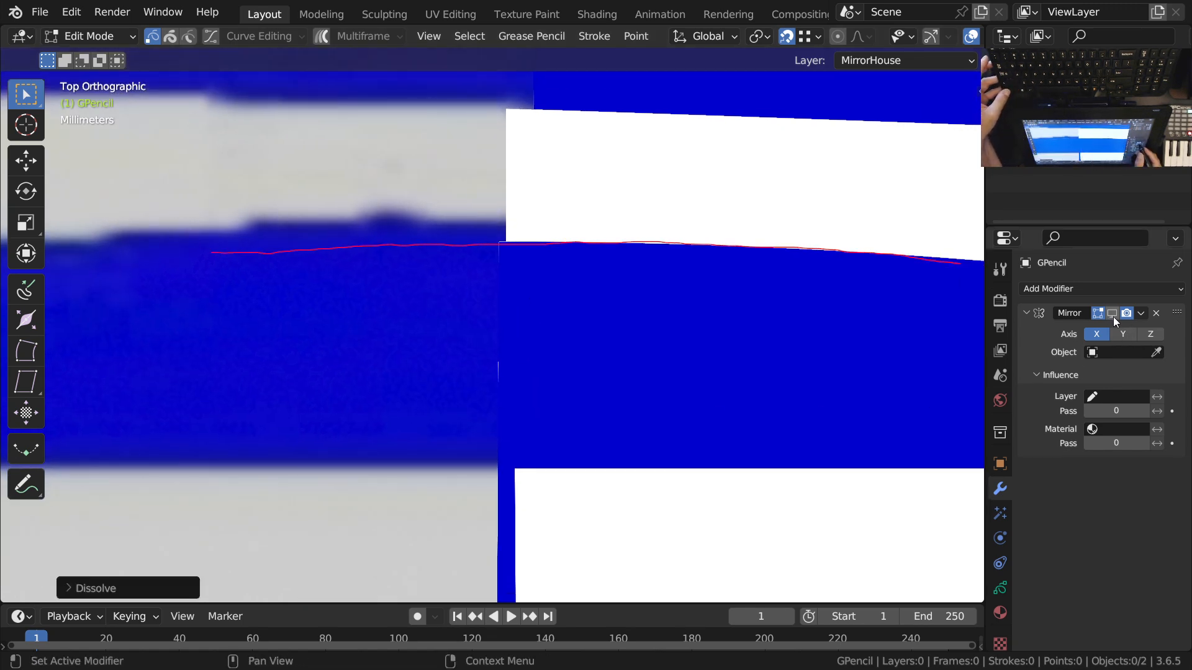
click(1112, 314)
Step: Erase the red annotation along the panel's top edge
ctrl+middle_drag(569, 245, 575, 196)
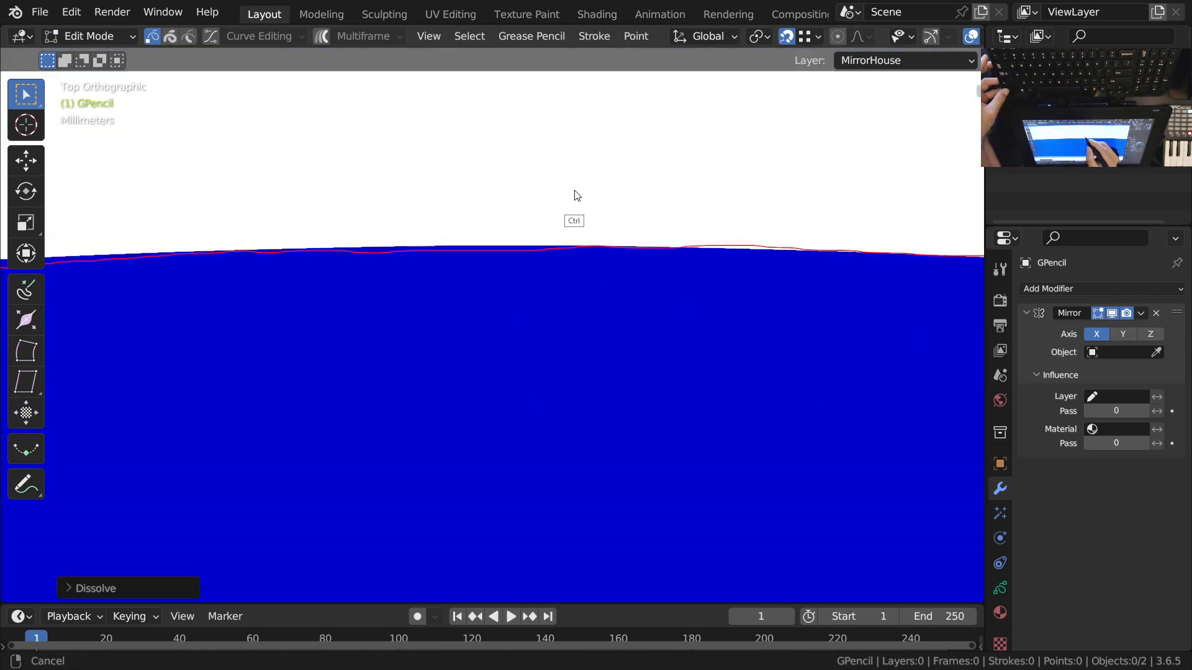
ctrl+middle_drag(558, 241, 671, 285)
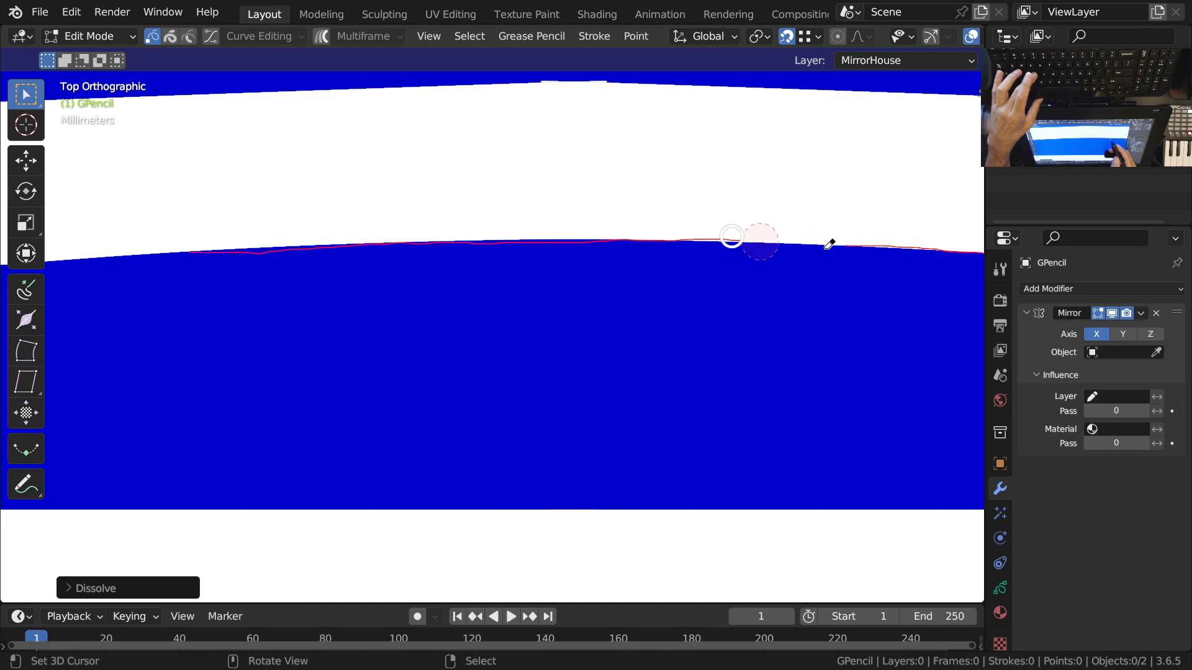
ctrl+middle_drag(474, 218, 576, 311)
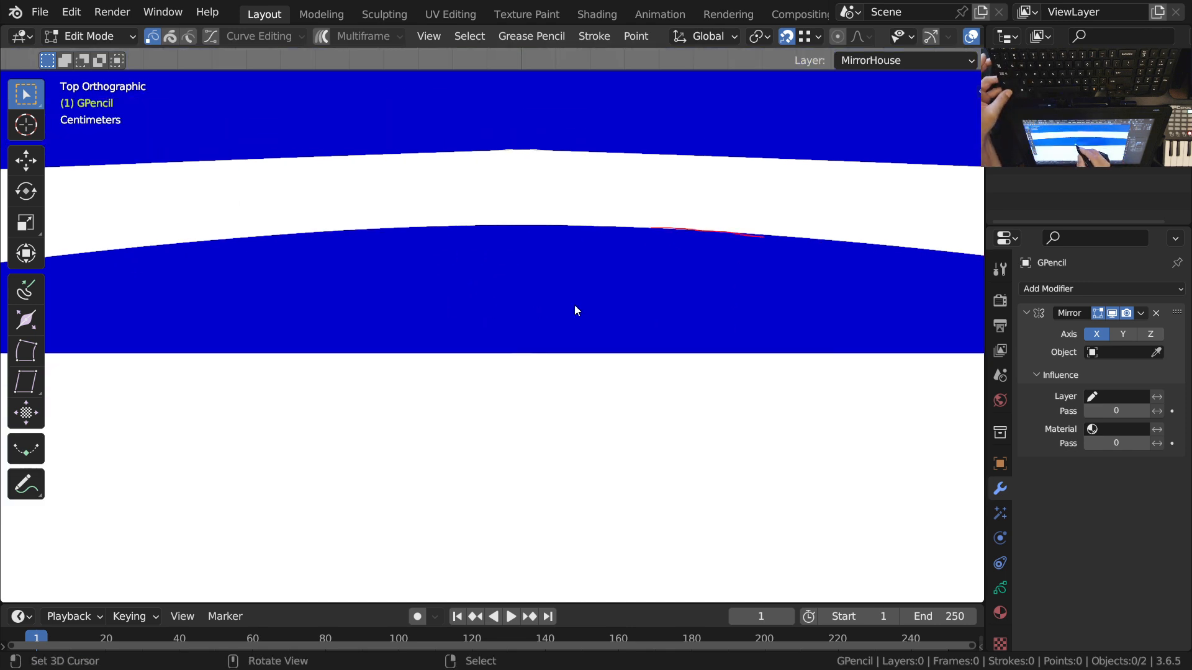
scroll(591, 371, down, 3)
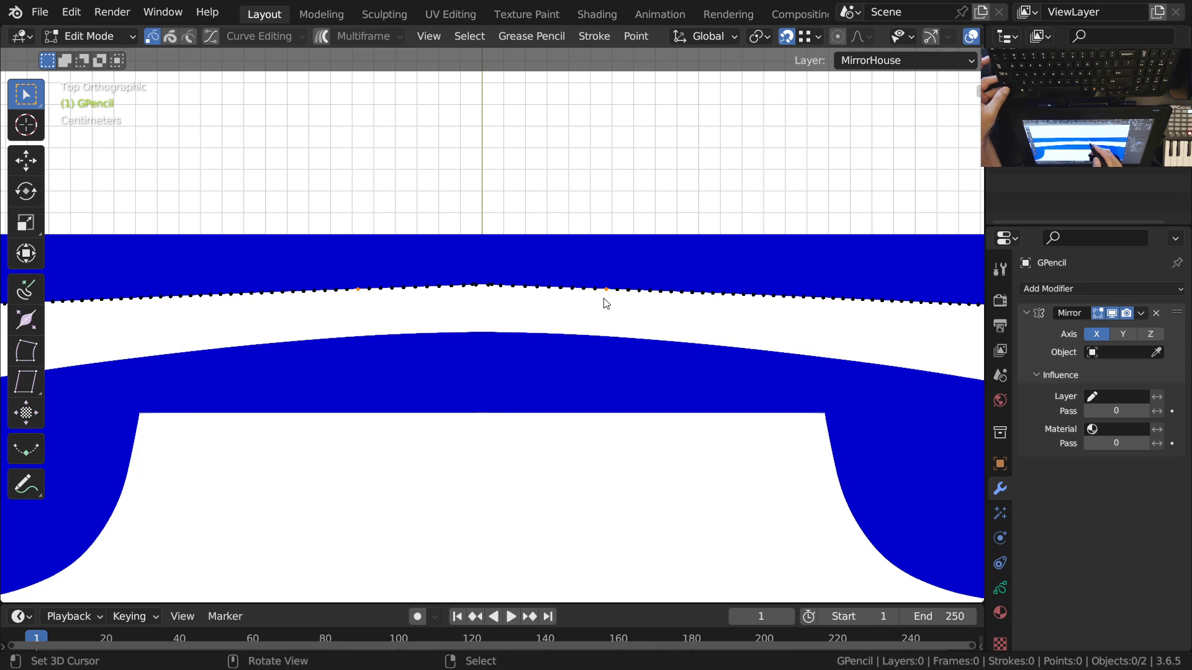
Step: Move the end point of the white border's upper edge by about 0.0031 m in X and -0.0002 m in Y towards the centre line
mouse_move(606, 303)
ctrl+middle_down()
mouse_move(492, 292)
mouse_move(486, 242)
mouse_move(478, 264)
mouse_move(498, 221)
mouse_move(668, 319)
mouse_move(586, 312)
mouse_move(537, 355)
ctrl+middle_up()
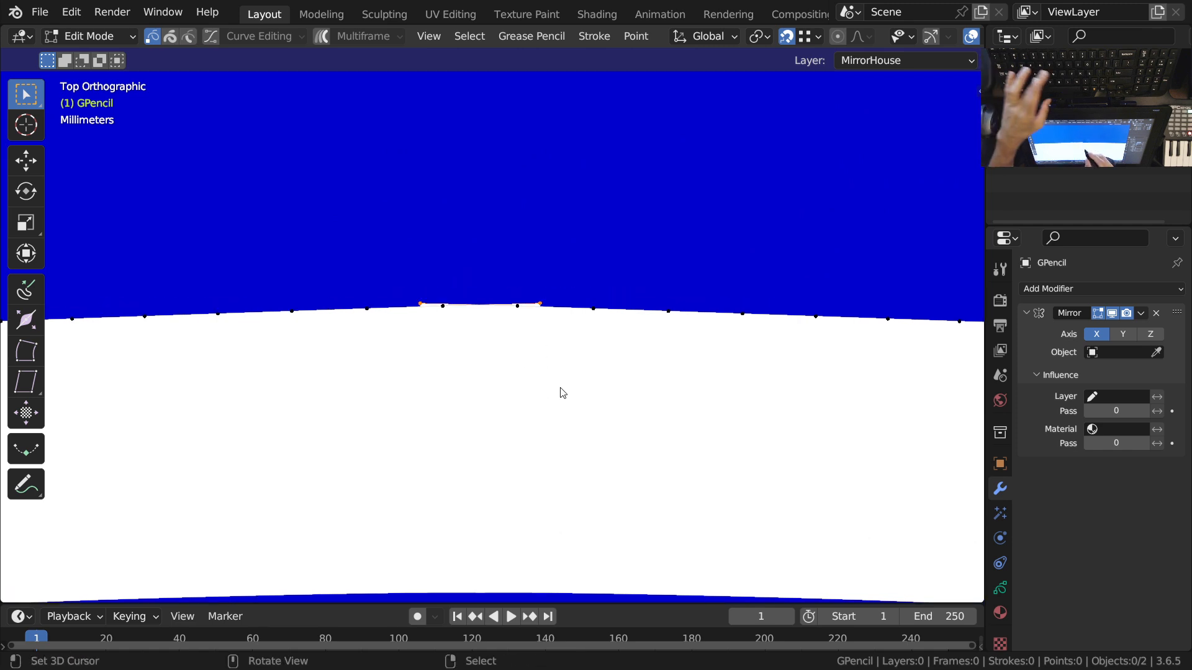
key(g)
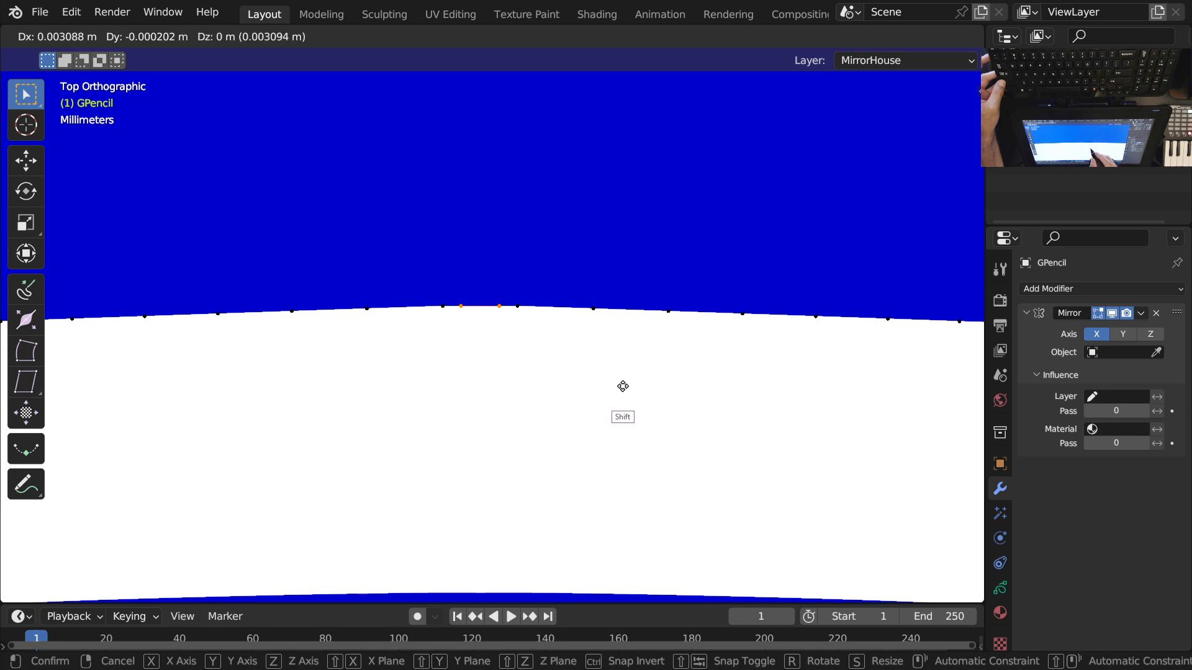
click(622, 386)
scroll(559, 379, down, 6)
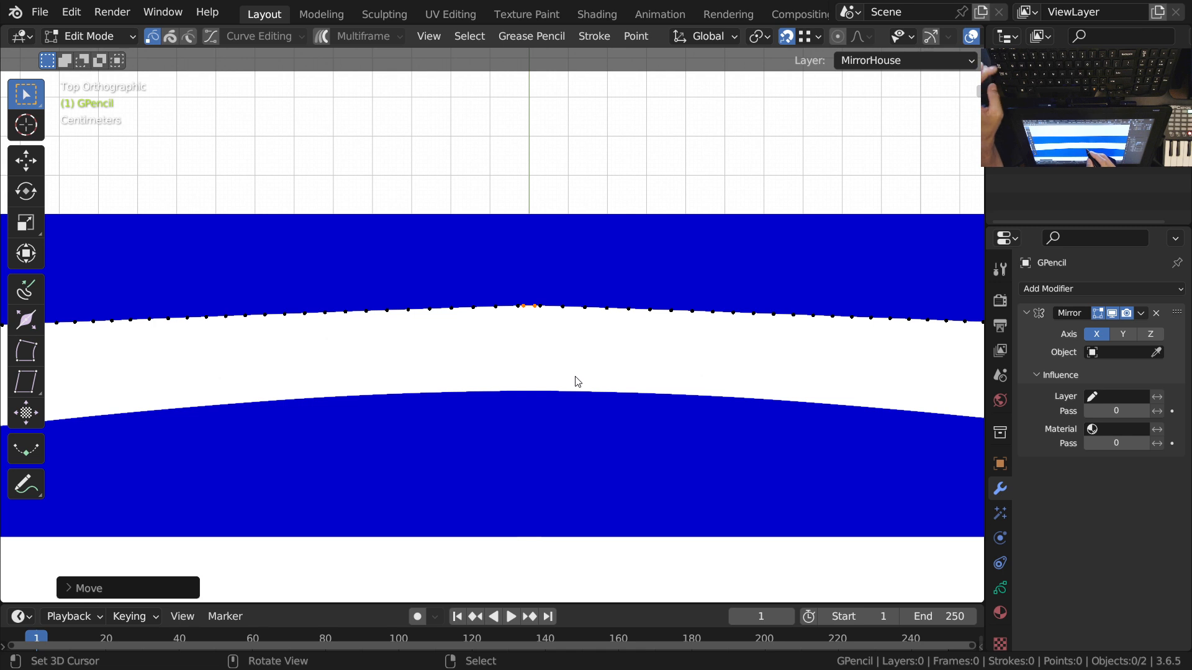
Step: Examine the traced upper frame curves in Sculpt Mode, comparing wireframe shading over the reference with solid shading
key(ctrl+Tab)
scroll(553, 365, down, 3)
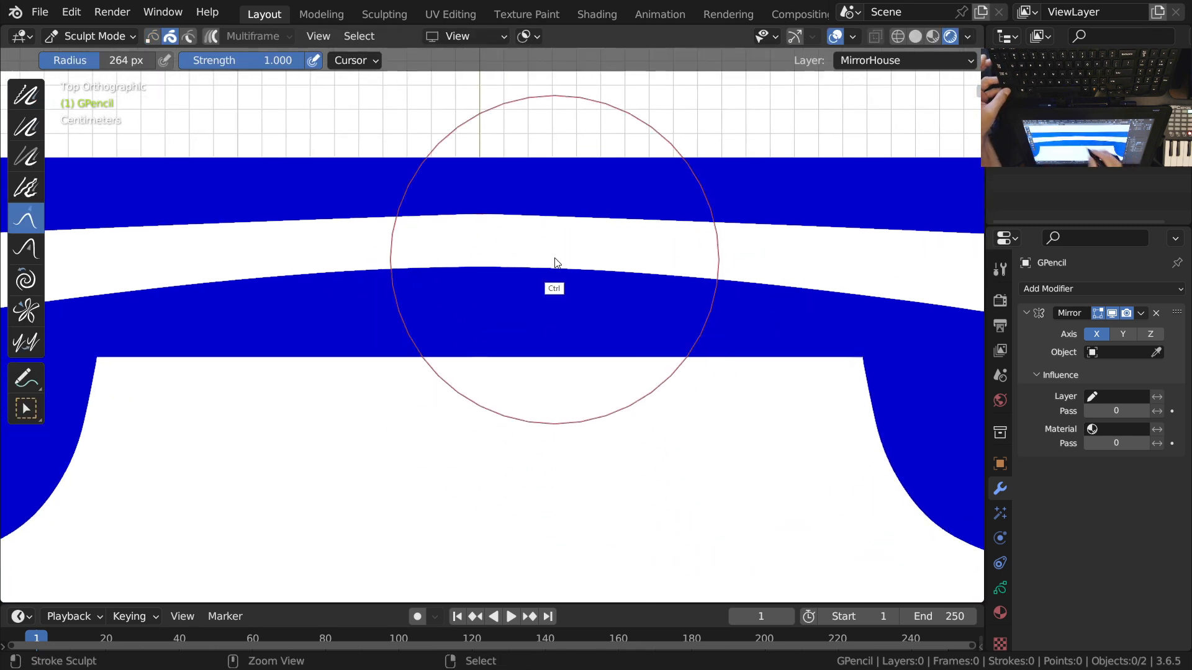
scroll(559, 323, down, 2)
key(z)
click(495, 369)
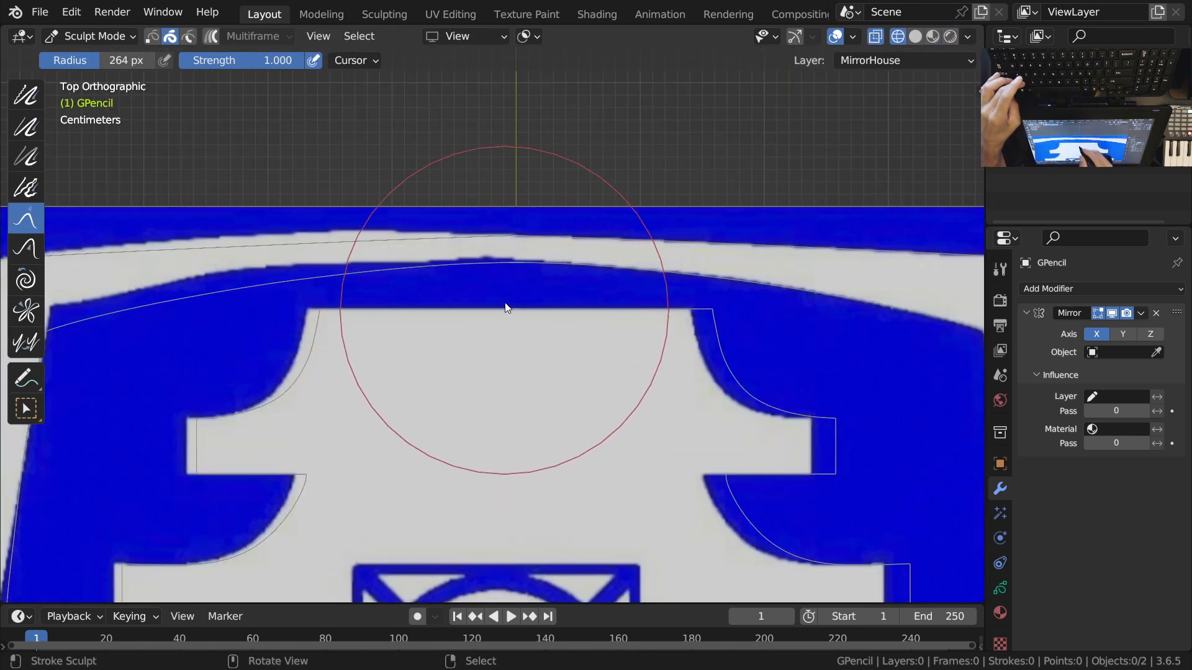
ctrl+middle_drag(506, 243, 522, 220)
ctrl+middle_drag(500, 278, 495, 302)
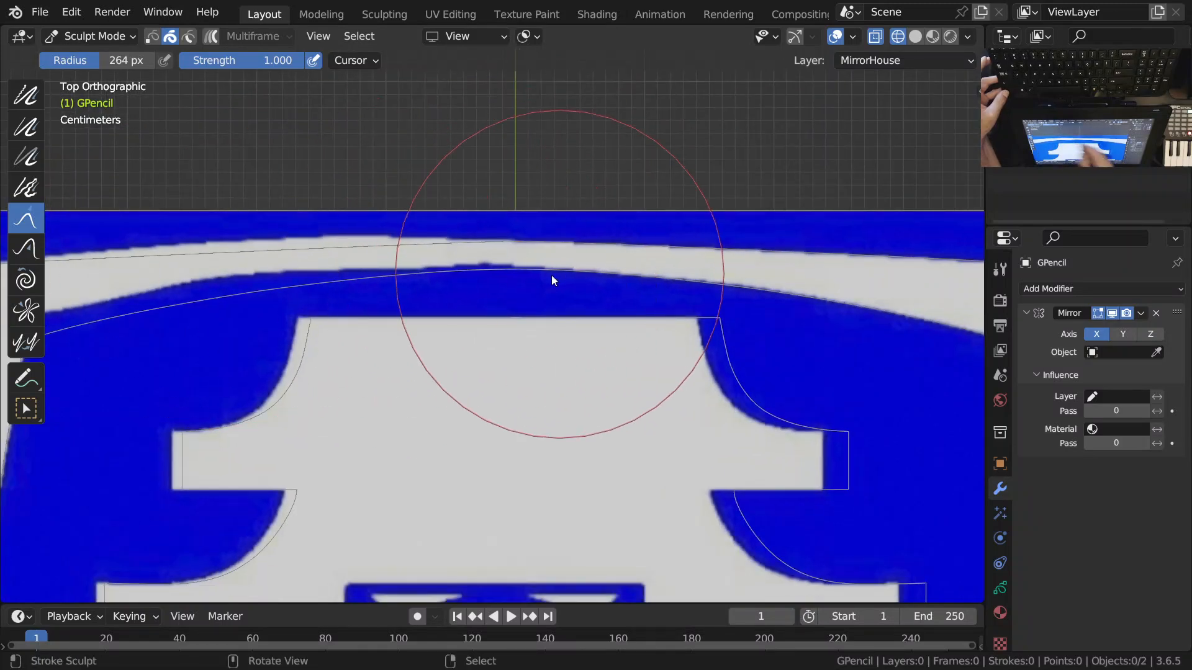
key(z)
click(545, 255)
ctrl+middle_drag(546, 255, 577, 365)
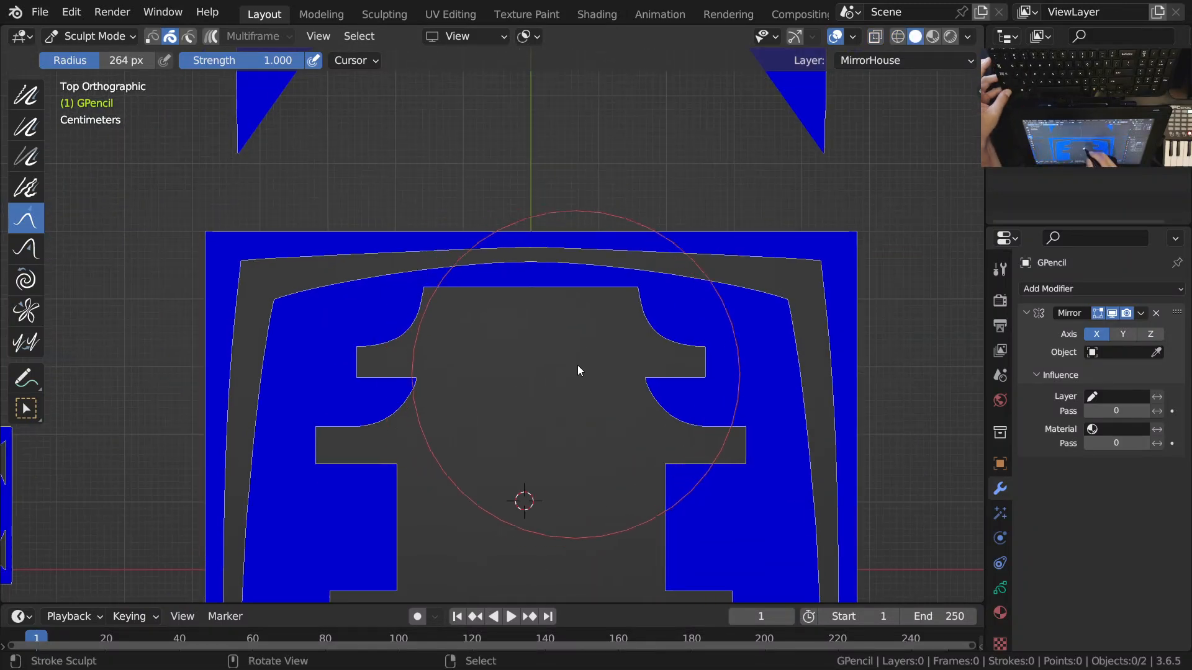
ctrl+middle_drag(511, 253, 547, 273)
ctrl+middle_drag(768, 266, 584, 267)
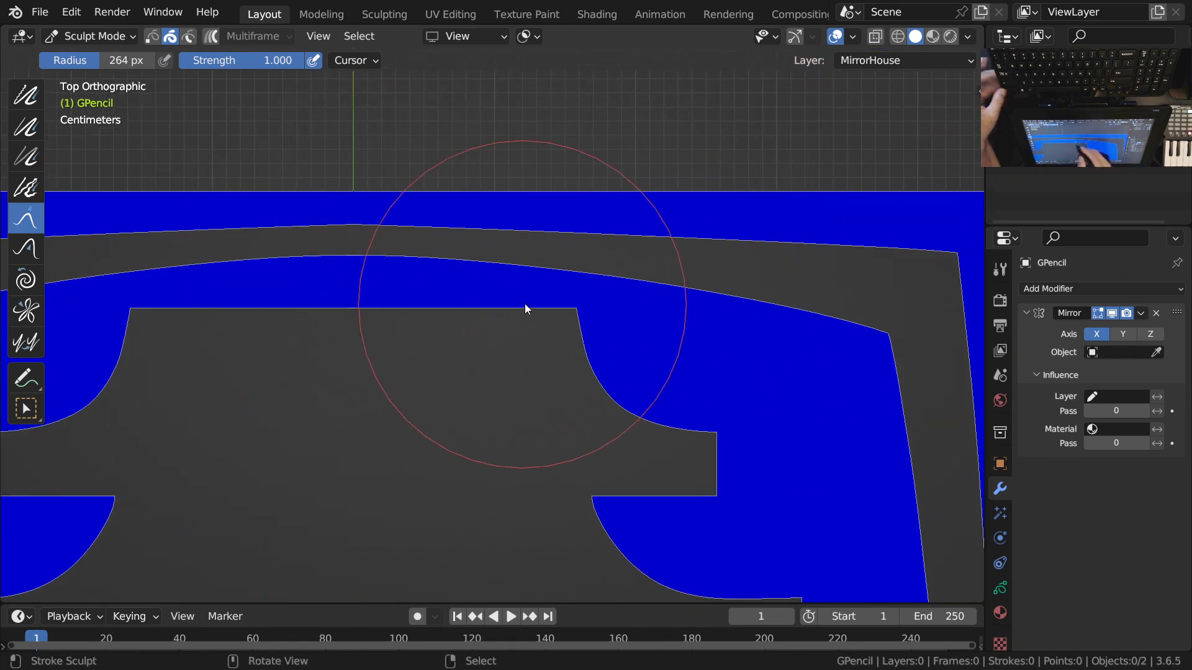
Step: Show the drawing in wireframe shading and compare the frame and house outlines with the reference down to the lower panel
key(shift+z)
mouse_move(483, 277)
ctrl+middle_down()
mouse_move(554, 377)
mouse_move(792, 285)
ctrl+middle_up()
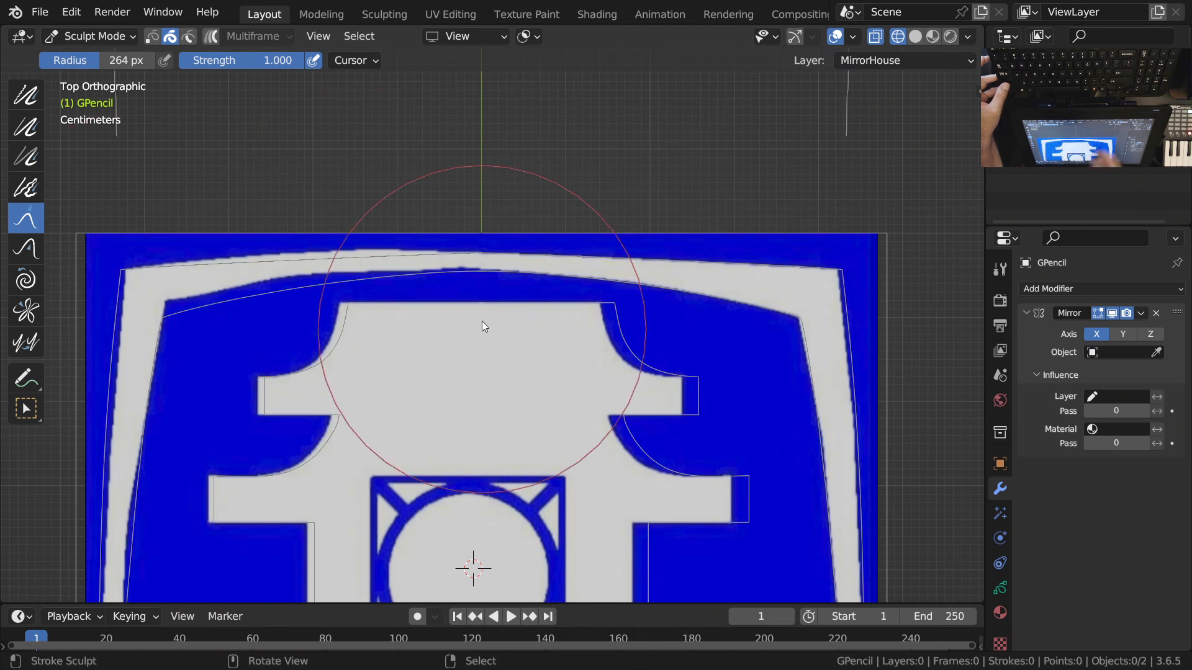
ctrl+middle_drag(549, 404, 593, 148)
shift+middle_drag(570, 270, 546, 397)
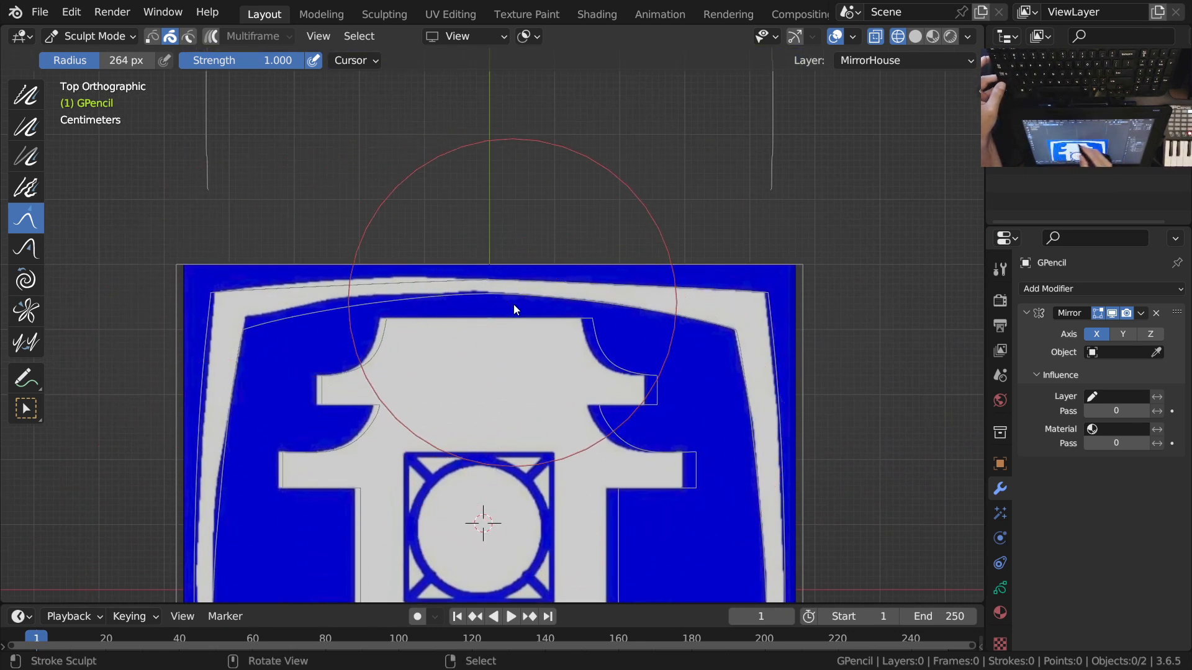
shift+middle_drag(705, 447, 715, 329)
shift+middle_drag(684, 426, 649, 481)
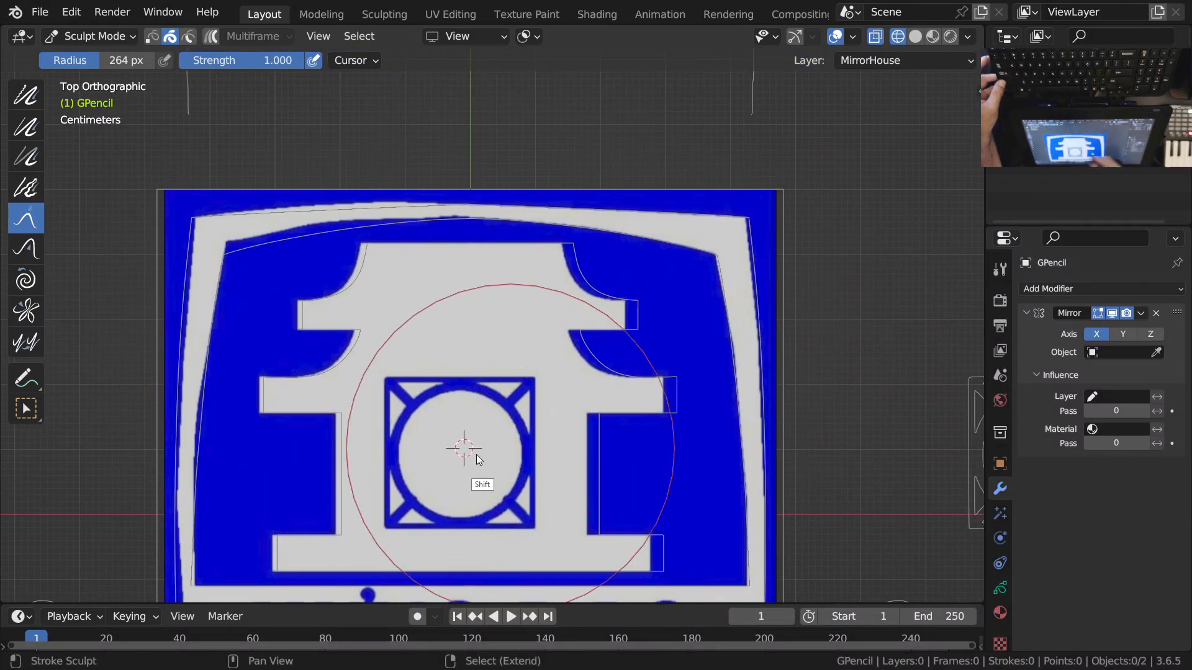
mouse_move(631, 444)
shift+middle_down()
mouse_move(623, 279)
mouse_move(699, 248)
mouse_move(662, 292)
shift+middle_up()
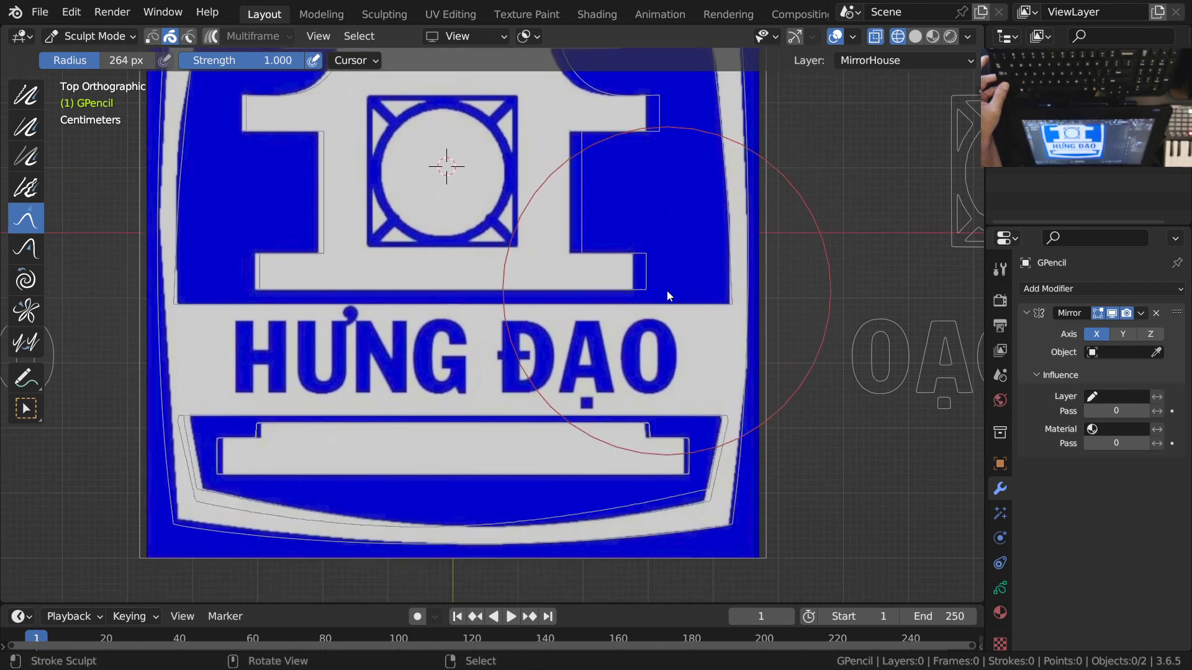
mouse_move(667, 290)
shift+middle_down()
mouse_move(563, 389)
mouse_move(578, 338)
mouse_move(628, 408)
mouse_move(637, 340)
mouse_move(686, 399)
mouse_move(718, 346)
mouse_move(730, 395)
mouse_move(701, 460)
mouse_move(710, 468)
mouse_move(703, 376)
mouse_move(705, 434)
mouse_move(606, 353)
mouse_move(607, 332)
shift+middle_up()
Step: In Edit Mode, select the lower panel's outline stroke and move it about -0.004 m along the X axis
ctrl+middle_drag(607, 333, 607, 277)
ctrl+middle_drag(596, 166, 642, 352)
key(ctrl+Tab)
click(796, 355)
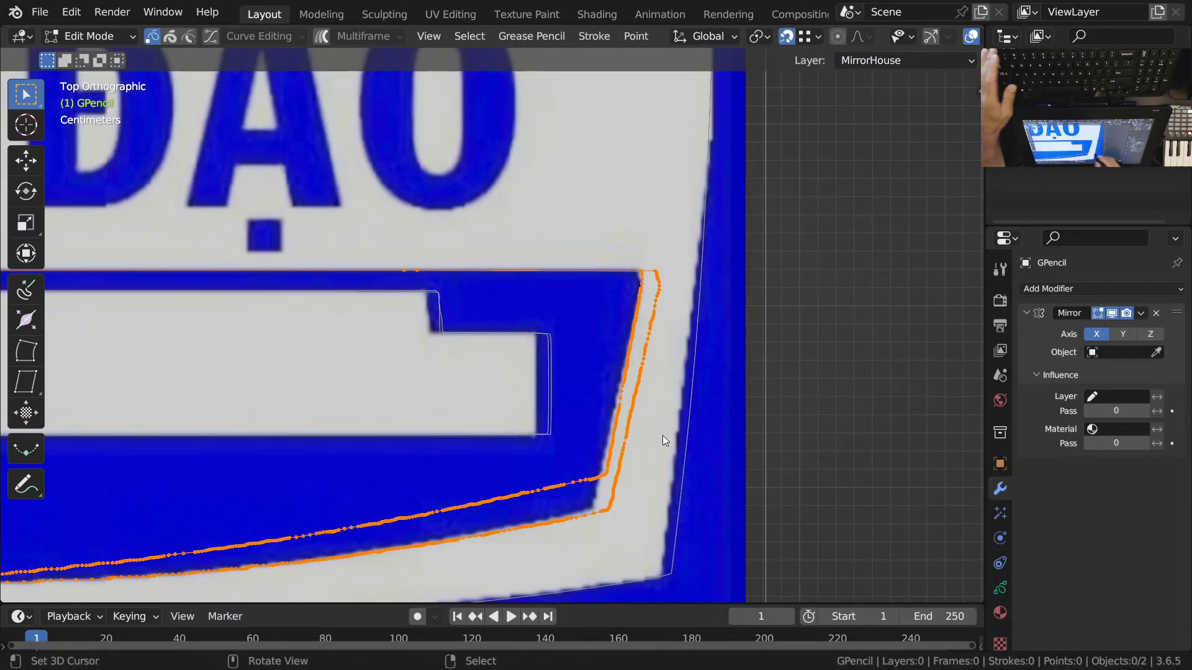
key(g)
key(x)
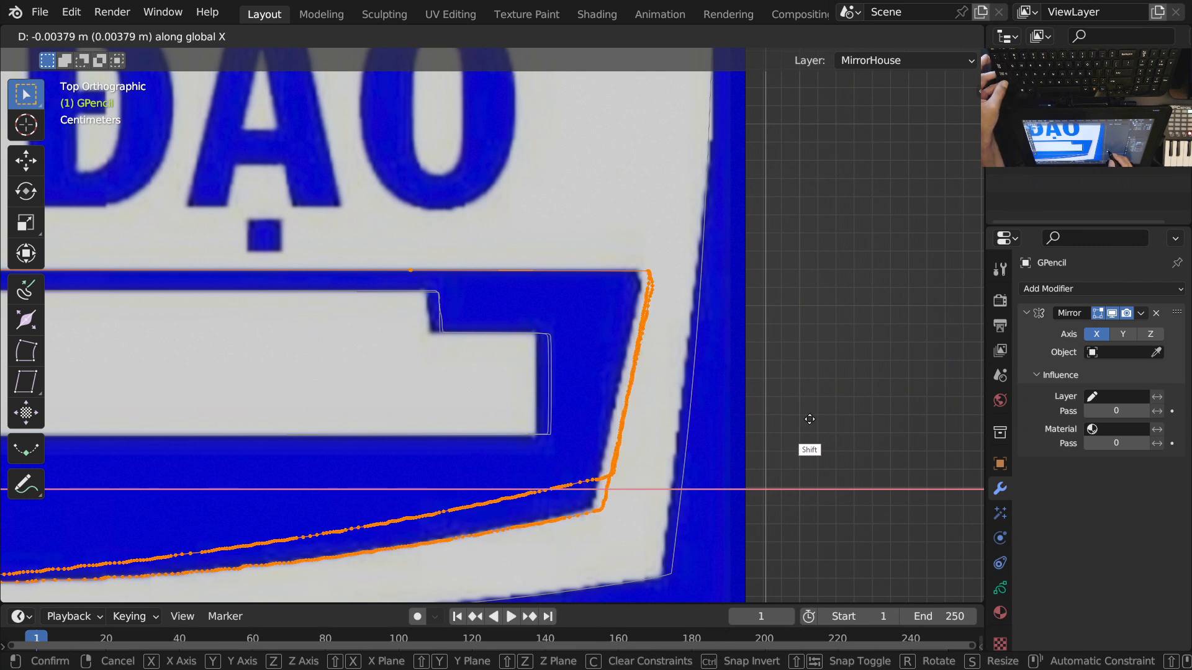
click(802, 421)
Step: Examine how the shifted lower panel outline and its mirrored copy line up with the reference image on both sides
mouse_move(608, 400)
ctrl+middle_down()
mouse_move(511, 466)
mouse_move(699, 426)
ctrl+middle_up()
mouse_move(304, 416)
shift+middle_down()
mouse_move(545, 411)
mouse_move(534, 533)
shift+middle_up()
shift+middle_drag(630, 510, 473, 524)
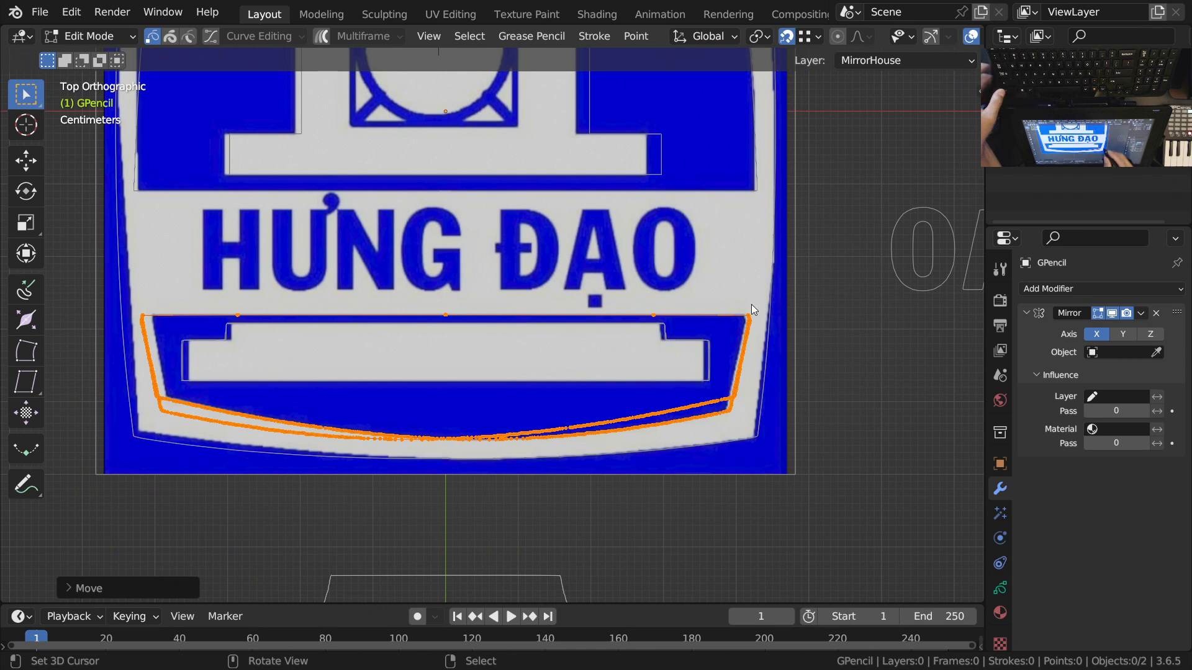
ctrl+middle_drag(761, 317, 760, 303)
ctrl+middle_drag(747, 349, 747, 305)
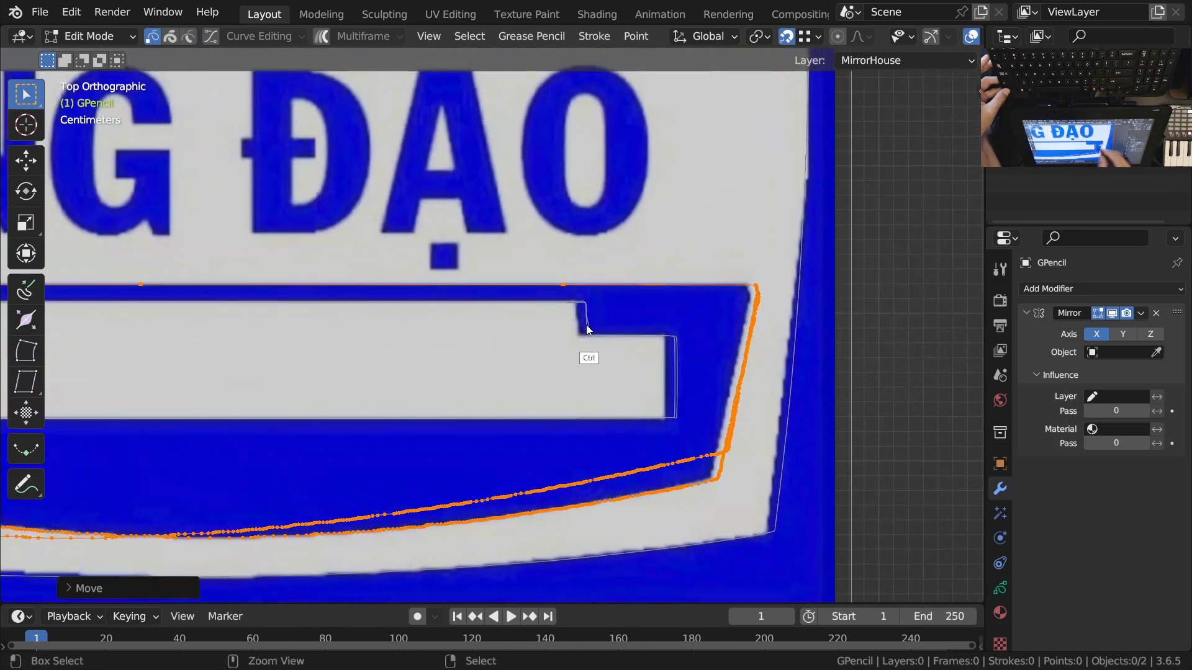
ctrl+middle_drag(610, 401, 632, 356)
shift+middle_drag(655, 428, 669, 413)
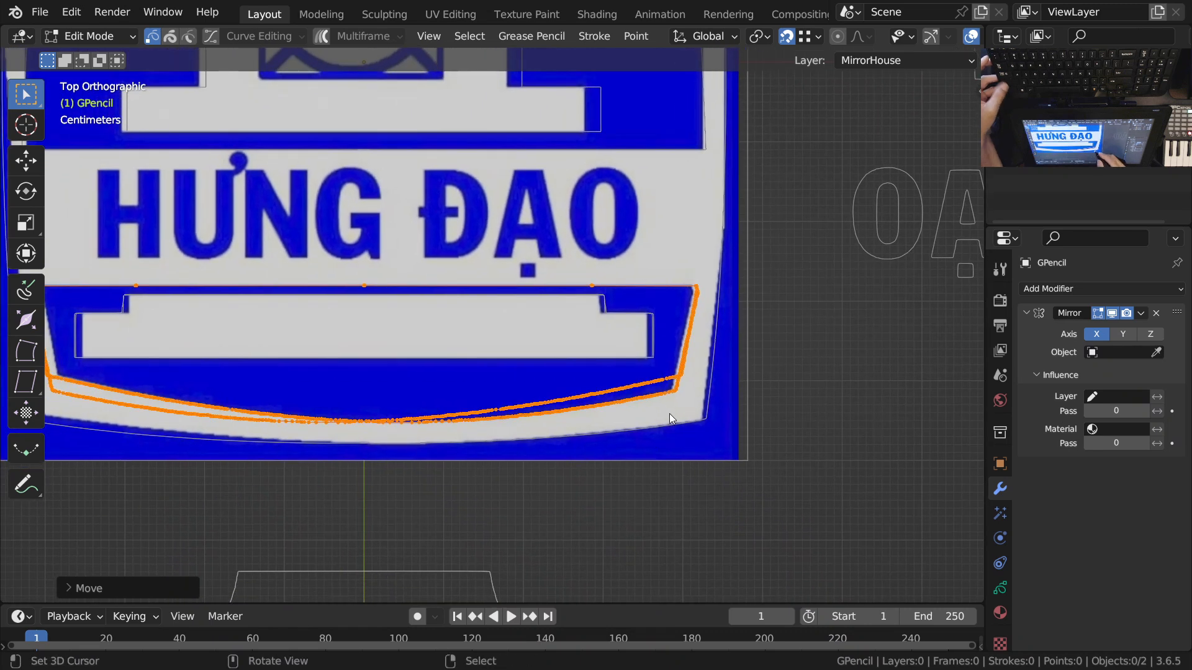
ctrl+middle_drag(654, 304, 639, 368)
shift+middle_drag(684, 426, 577, 277)
scroll(576, 284, down, 3)
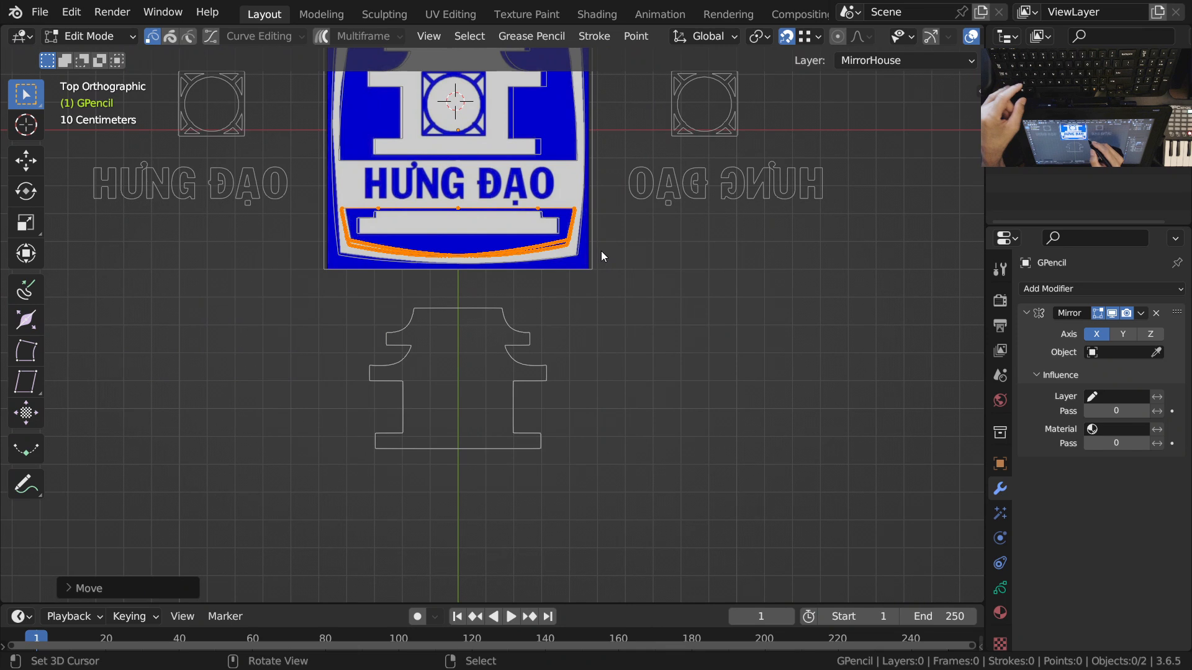
scroll(595, 218, up, 1)
Step: Try to move the lower panel outline downward along the Y axis
key(g)
key(y)
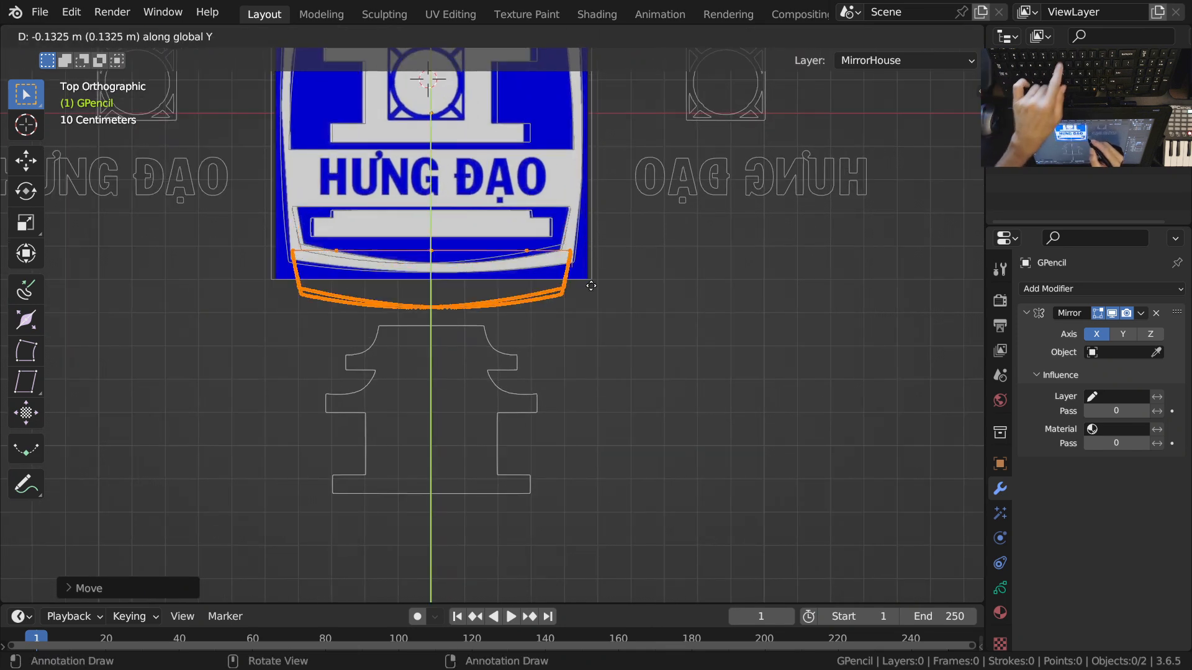
click(615, 538)
mouse_move(577, 303)
shift+middle_down()
mouse_move(575, 426)
mouse_move(576, 272)
shift+middle_up()
click(558, 411)
Step: Turn off the Mirror modifier's display in the viewport
shift+middle_drag(557, 425, 638, 399)
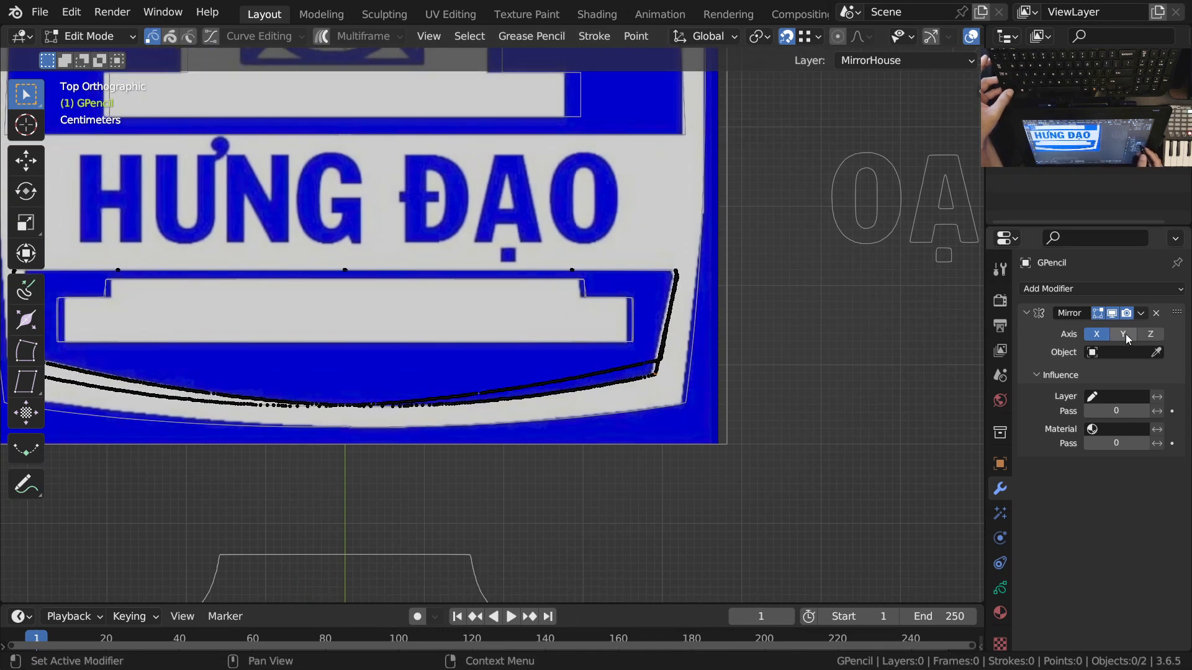
click(1112, 313)
shift+middle_drag(452, 359, 629, 354)
Step: Select a point on the lower panel's bottom curve and grow the selection around nearly the whole outline
right_click(297, 269)
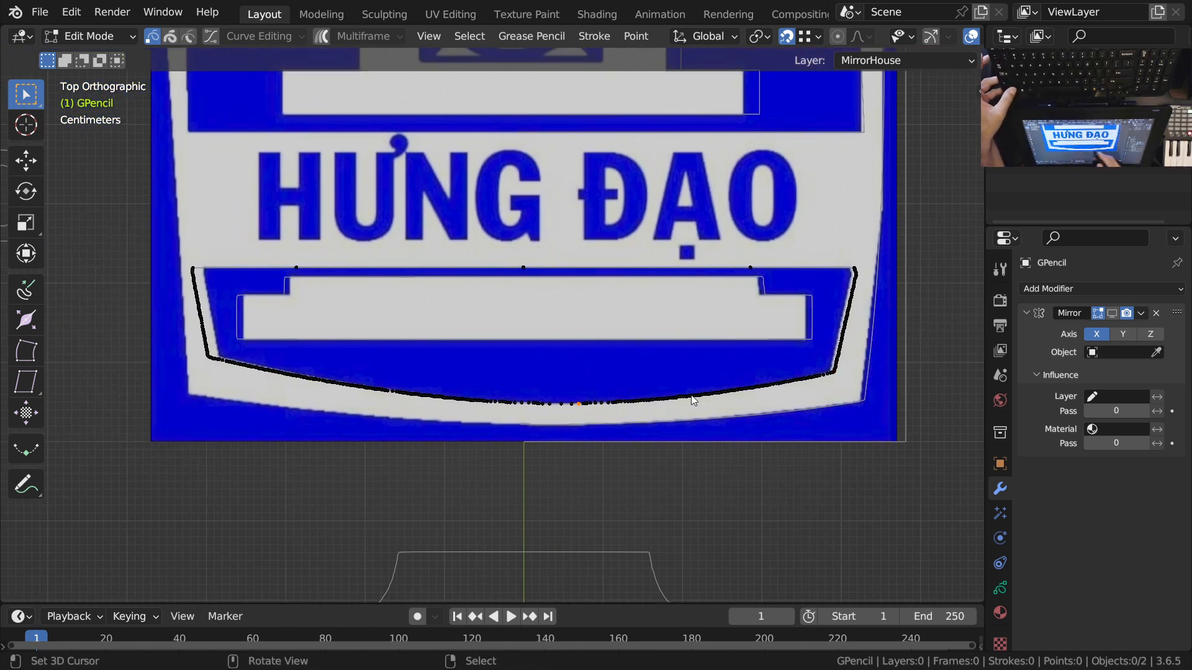
scroll(646, 415, up, 1)
shift+middle_drag(644, 407, 586, 389)
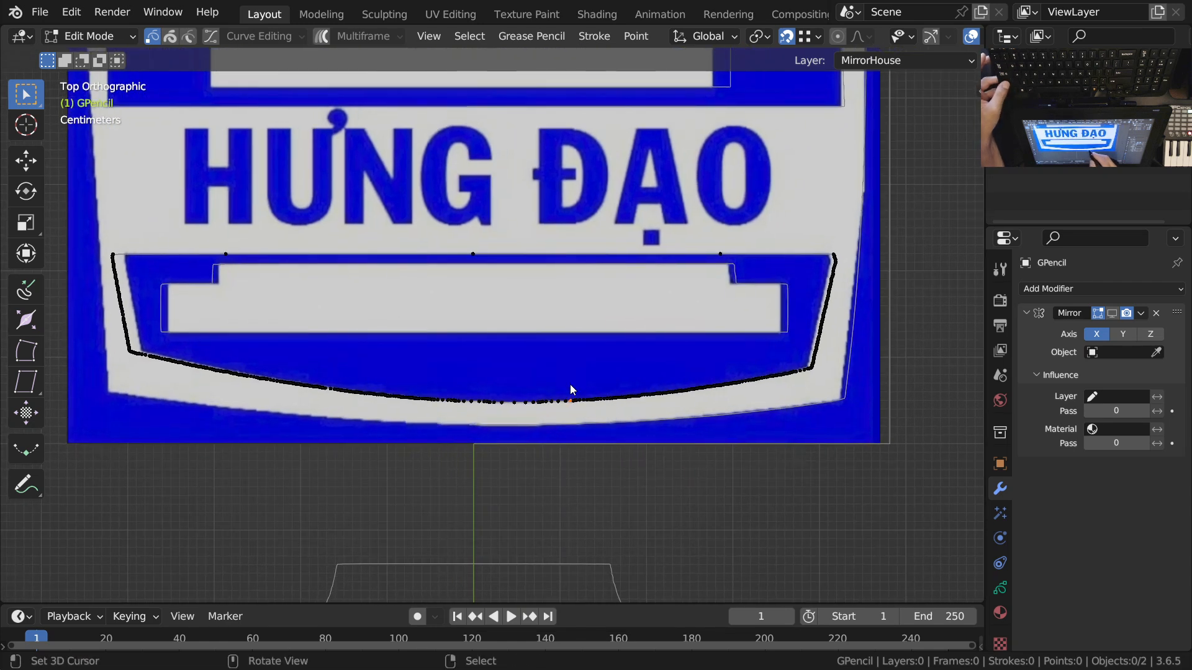
key(ctrl+KP_Add)
key(ctrl+KP_Add)
key(ctrl+KP_Add)
key(ctrl+KP_Add)
key(ctrl+KP_Add)
key(ctrl+KP_Add)
key(ctrl+KP_Add)
key(ctrl+KP_Add)
key(ctrl+KP_Add)
key(ctrl+KP_Add)
key(ctrl+KP_Add)
key(ctrl+KP_Add)
key(ctrl+KP_Add)
key(ctrl+KP_Add)
key(ctrl+KP_Add)
key(ctrl+KP_Add)
key(ctrl+KP_Add)
key(ctrl+KP_Add)
key(ctrl+KP_Add)
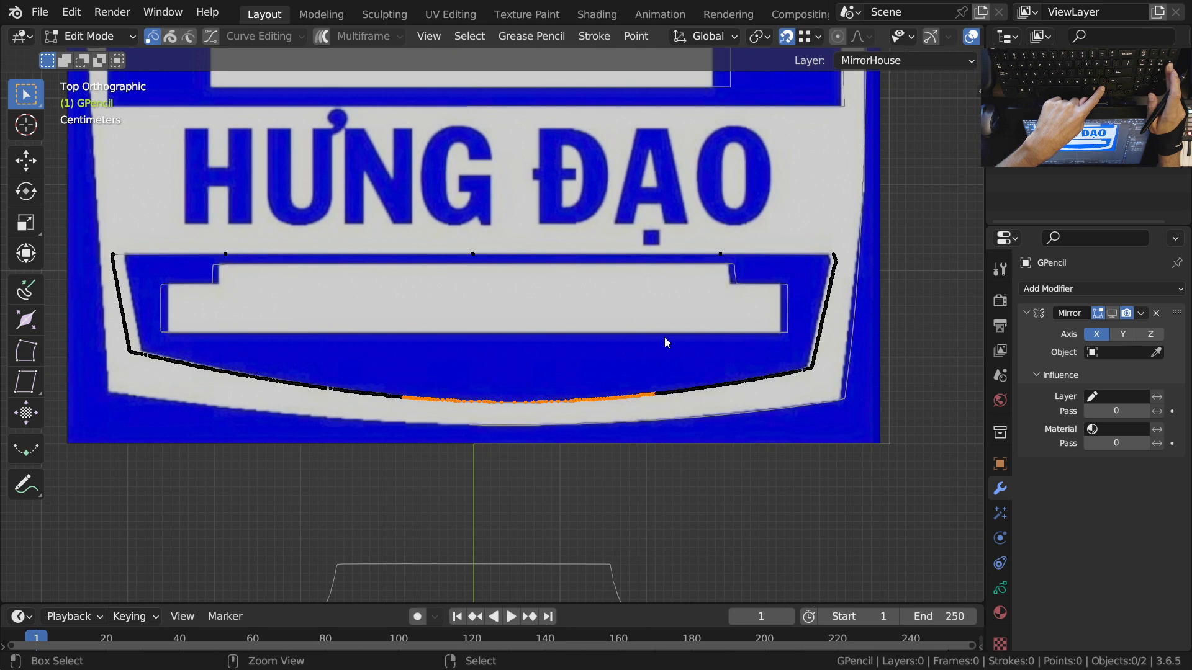
key(ctrl+KP_Add)
key(ctrl+KP_Add)
key(ctrl+KP_Add)
key(ctrl+KP_Add)
key(ctrl+KP_Add)
key(ctrl+KP_Add)
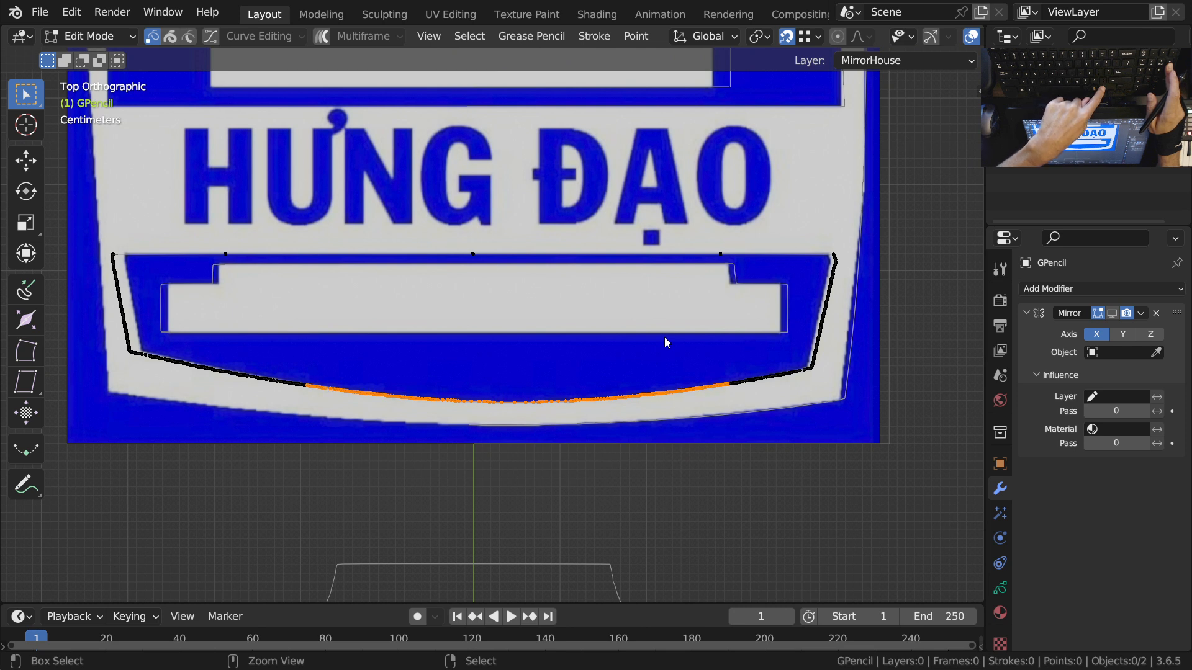
key(ctrl+KP_Add)
key(ctrl+KP_Add)
key(ctrl+KP_Add)
key(ctrl+KP_Add)
key(ctrl+KP_Add)
key(ctrl+KP_Add)
key(ctrl+KP_Add)
key(ctrl+KP_Add)
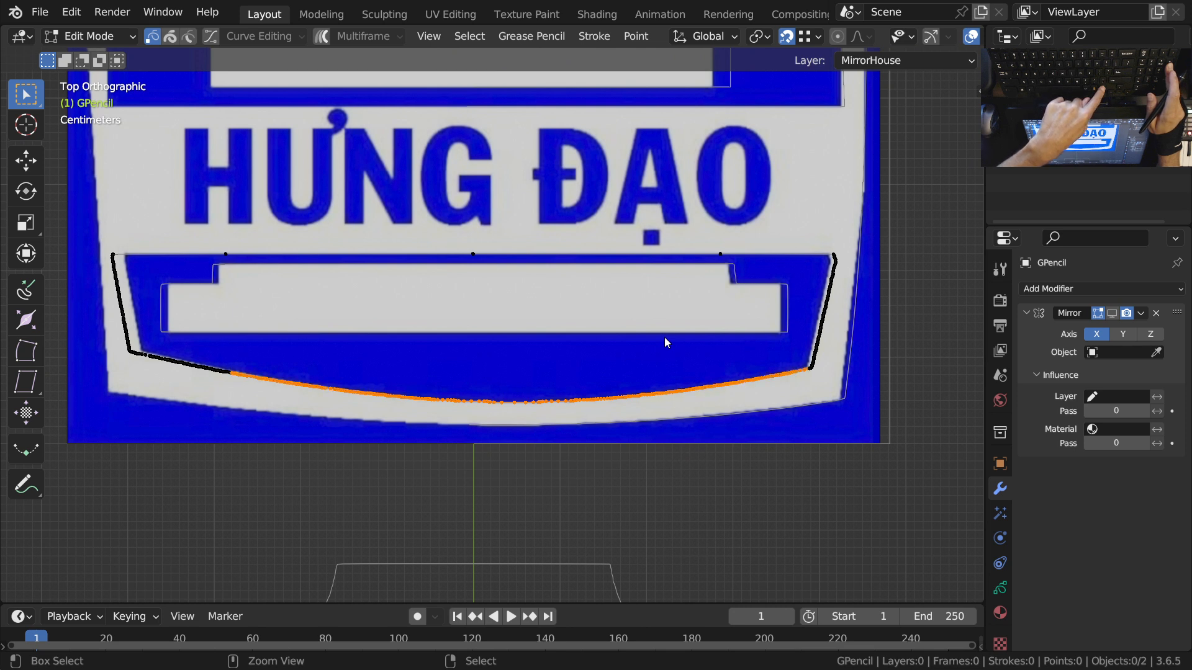
key(ctrl+KP_Add)
key(ctrl+KP_Add)
key(ctrl+KP_Add)
key(ctrl+KP_Add)
key(ctrl+KP_Add)
key(ctrl+KP_Add)
key(ctrl+KP_Add)
key(ctrl+KP_Add)
key(ctrl+KP_Add)
key(ctrl+KP_Add)
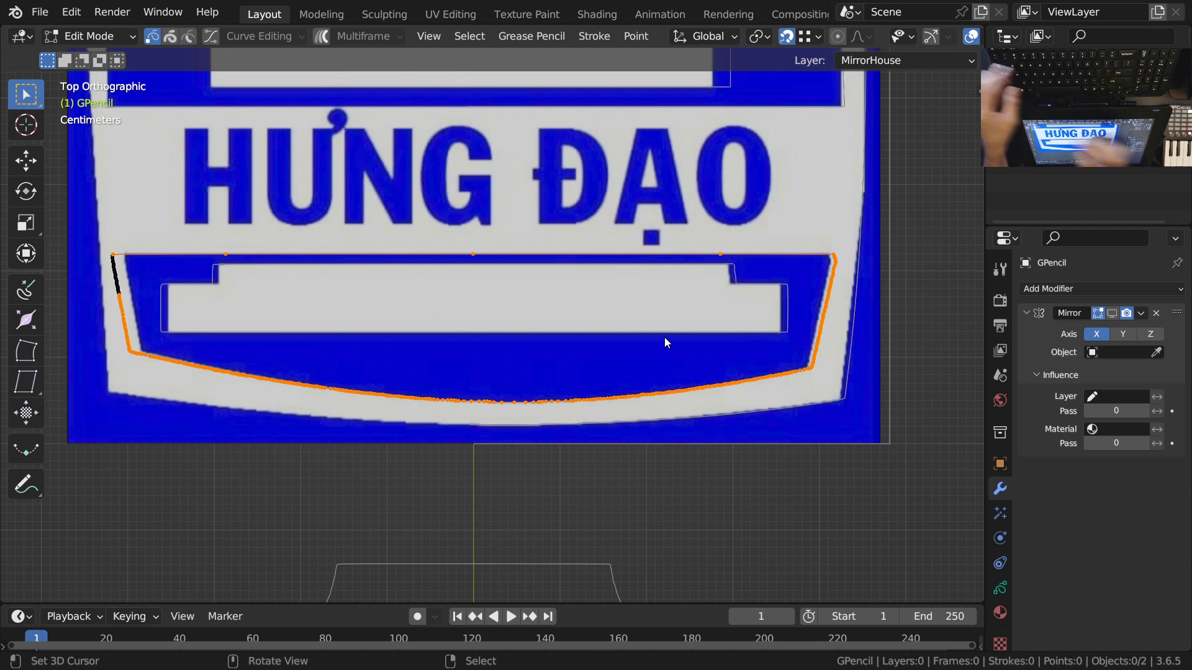
Step: Circle-select the left half of the lower panel's outline and delete only those points, undoing the deletion of the whole stroke
shift+middle_drag(511, 348, 548, 348)
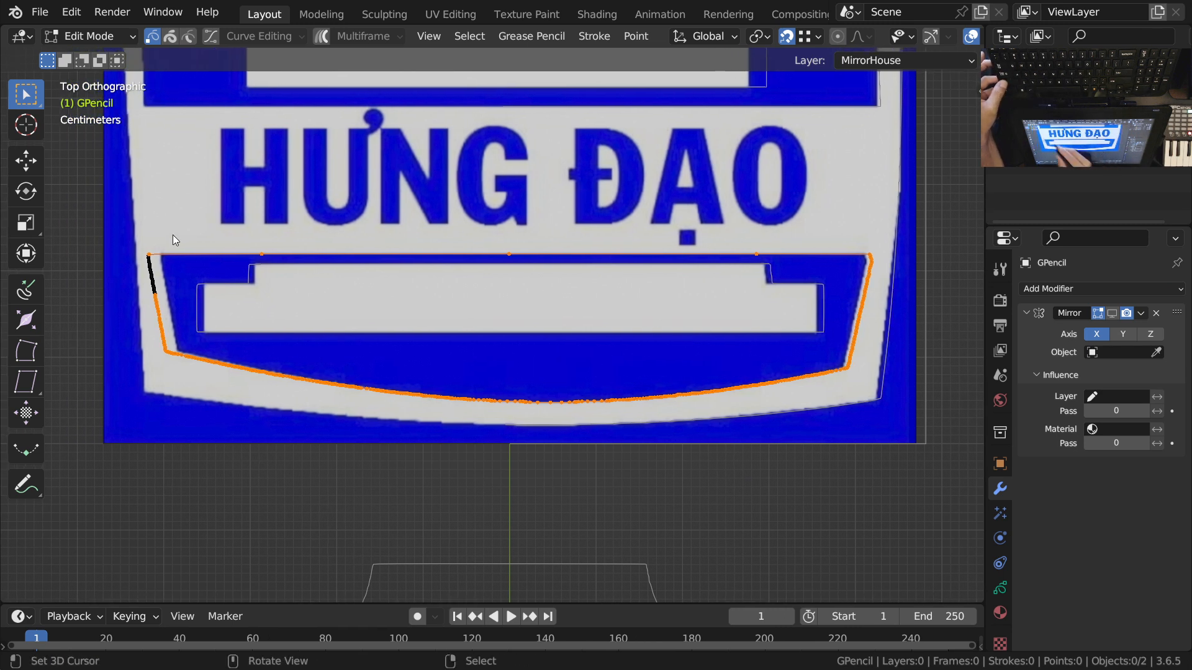
click(271, 268)
key(c)
drag(267, 260, 167, 256)
shift+click(261, 290)
mouse_move(145, 240)
mouse_down()
mouse_move(156, 359)
mouse_move(330, 393)
mouse_up()
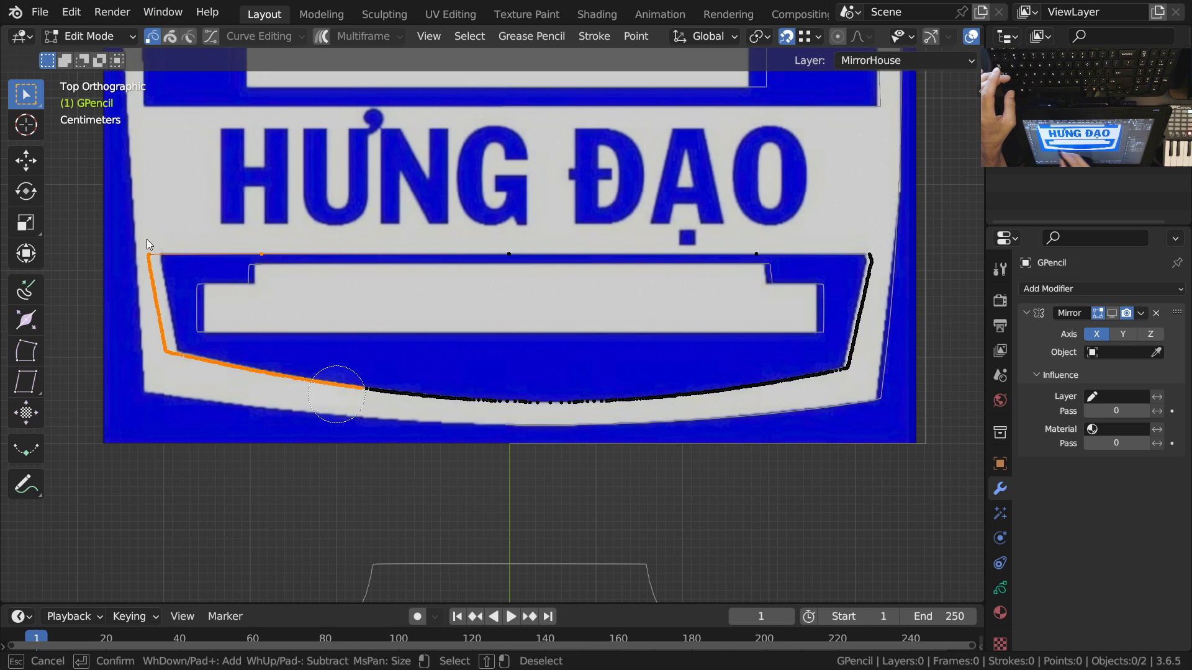
key(Escape)
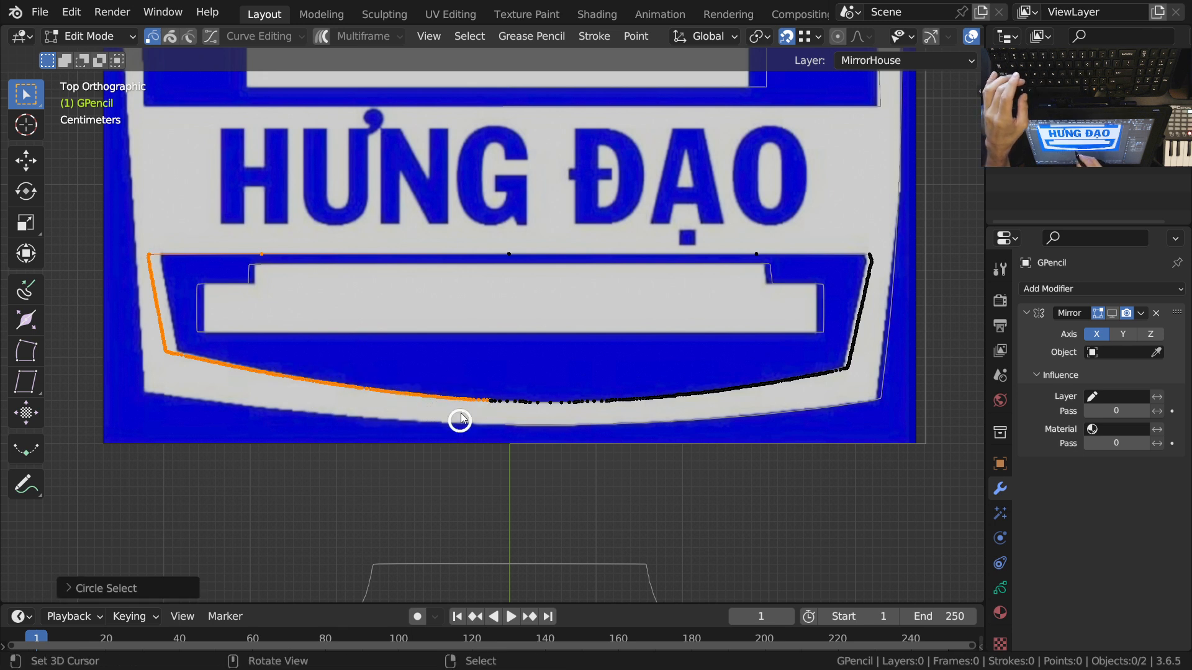
key(x)
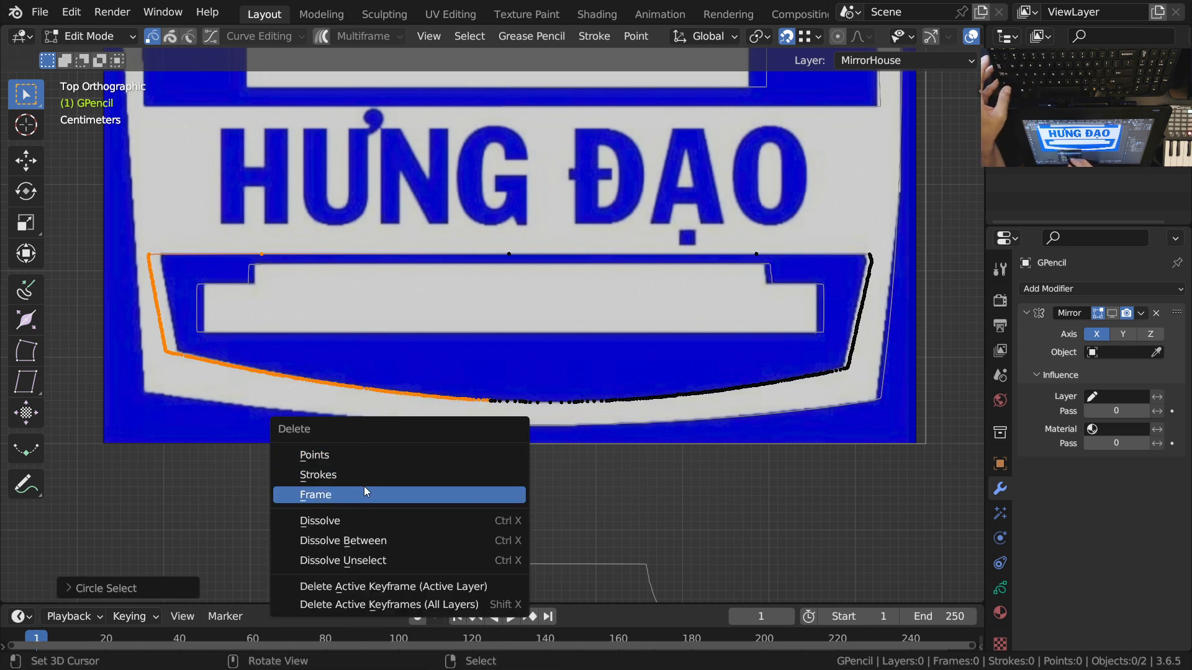
click(345, 475)
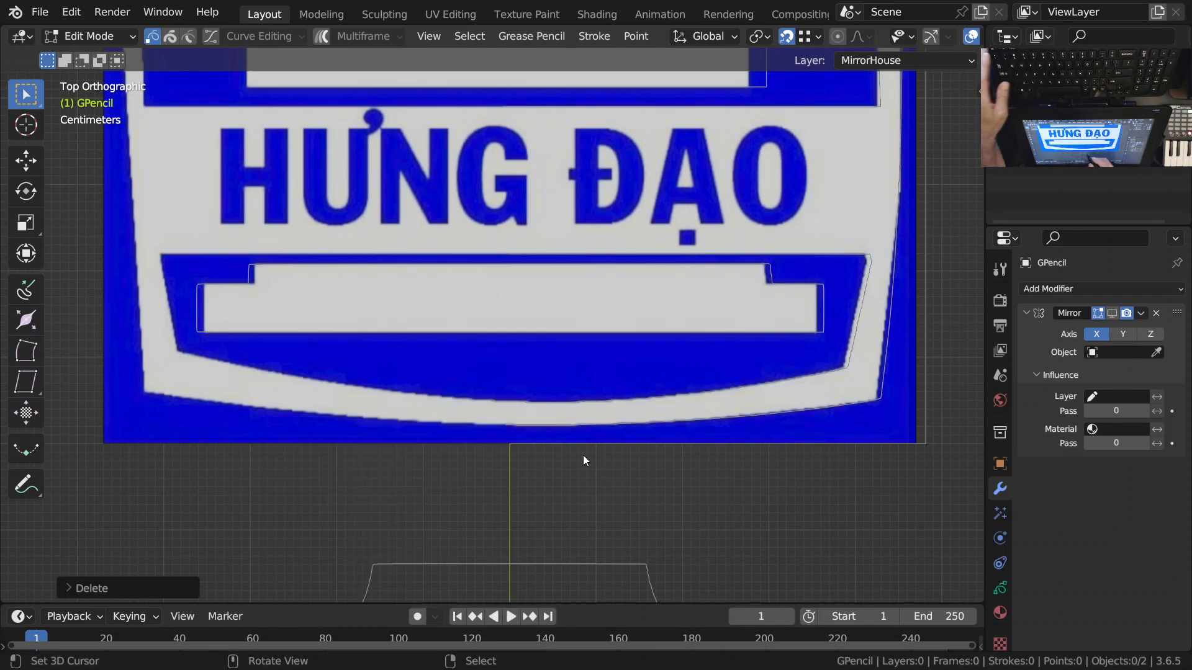
key(ctrl+z)
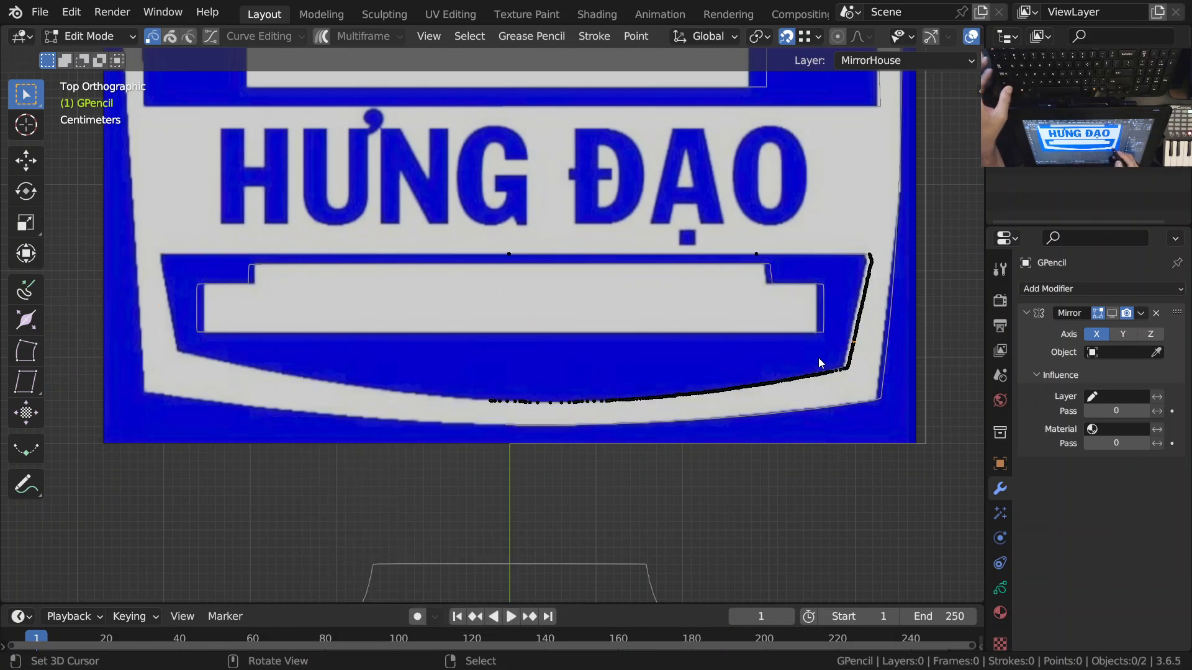
Step: Select the remaining half of the lower panel outline and examine how its bottom curve and slanted right edge fit the reference
click(829, 371)
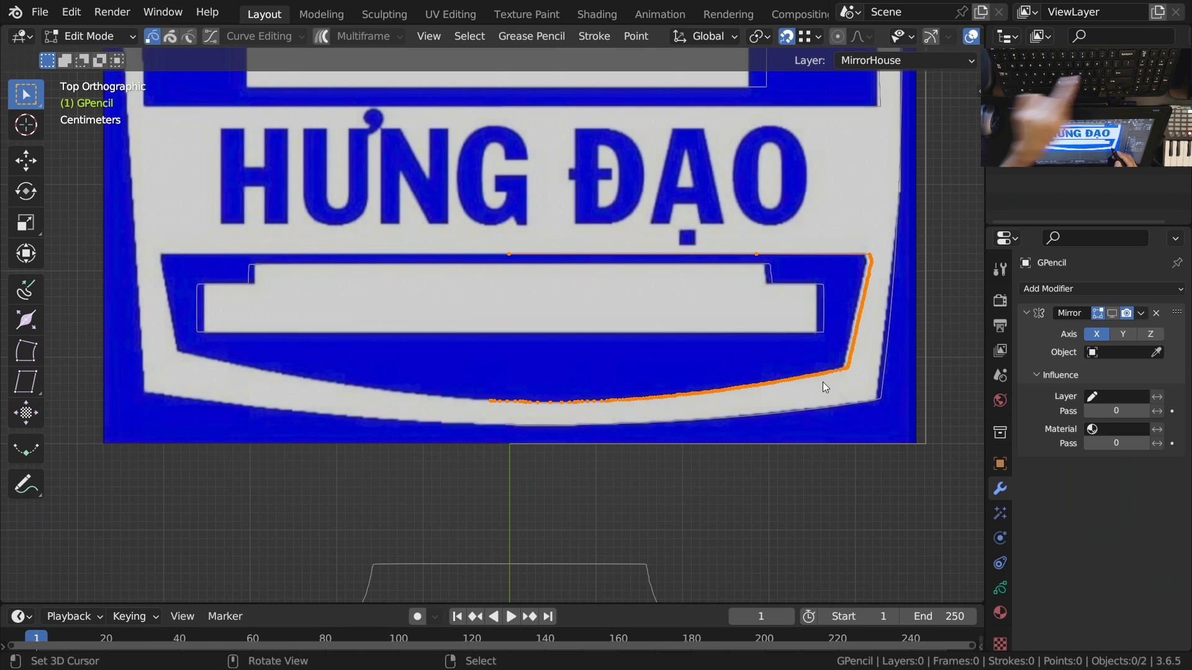
ctrl+scroll(758, 367, down, 2)
scroll(724, 348, up, 1)
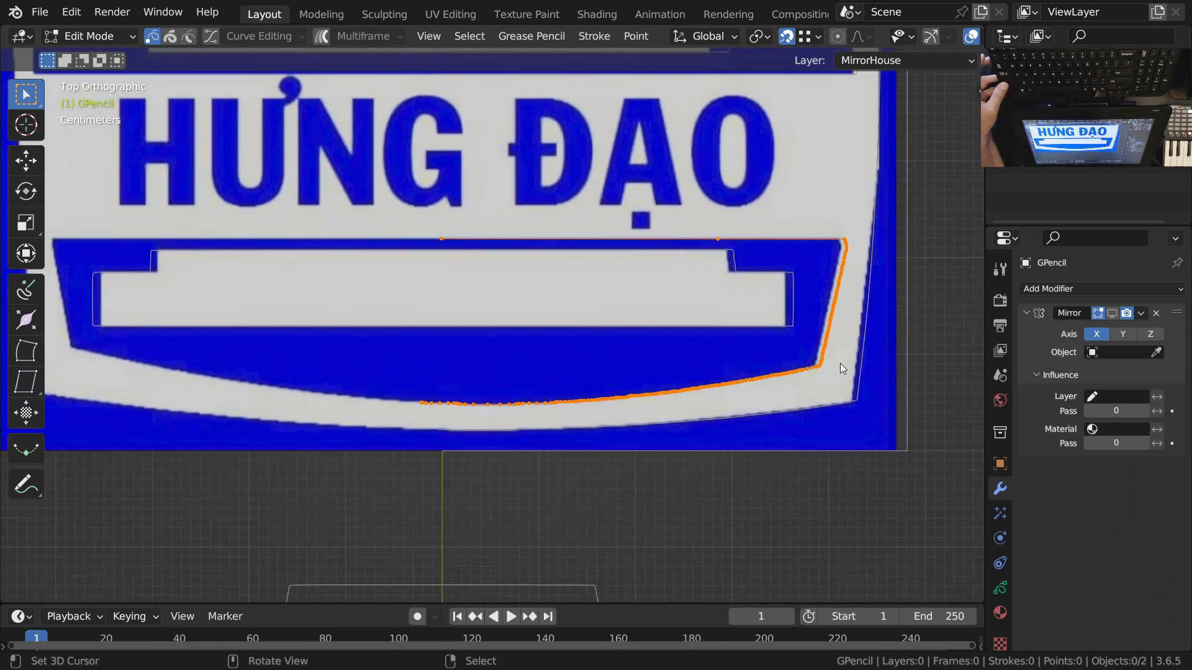
shift+middle_drag(840, 363, 813, 392)
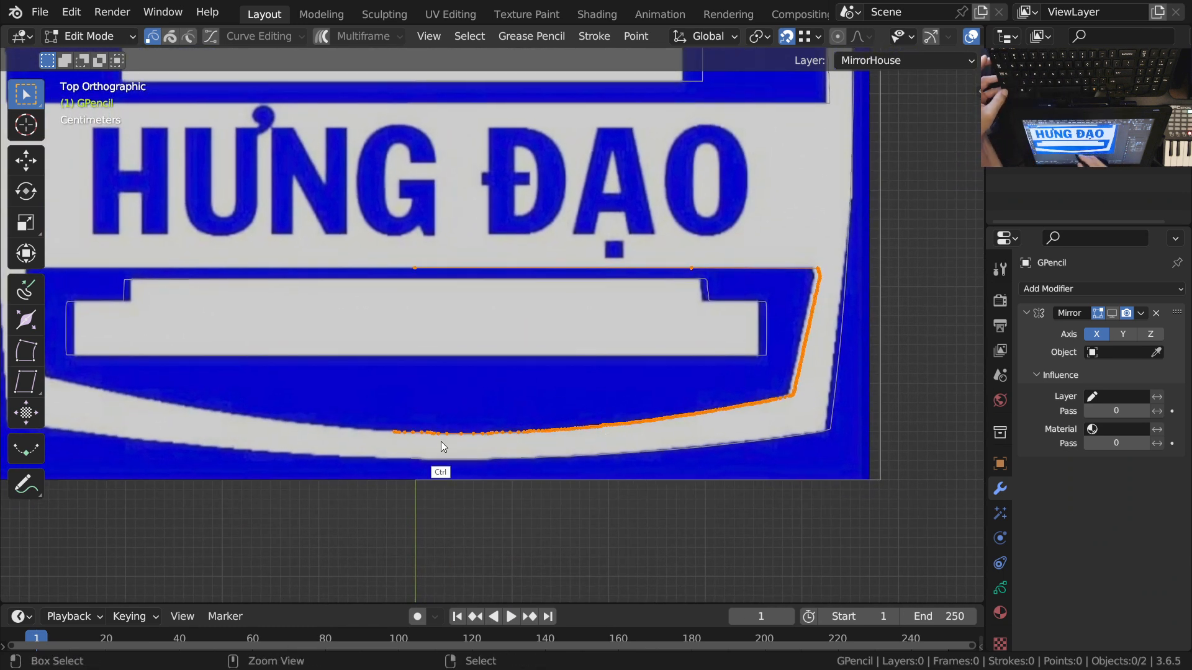
scroll(452, 447, up, 1)
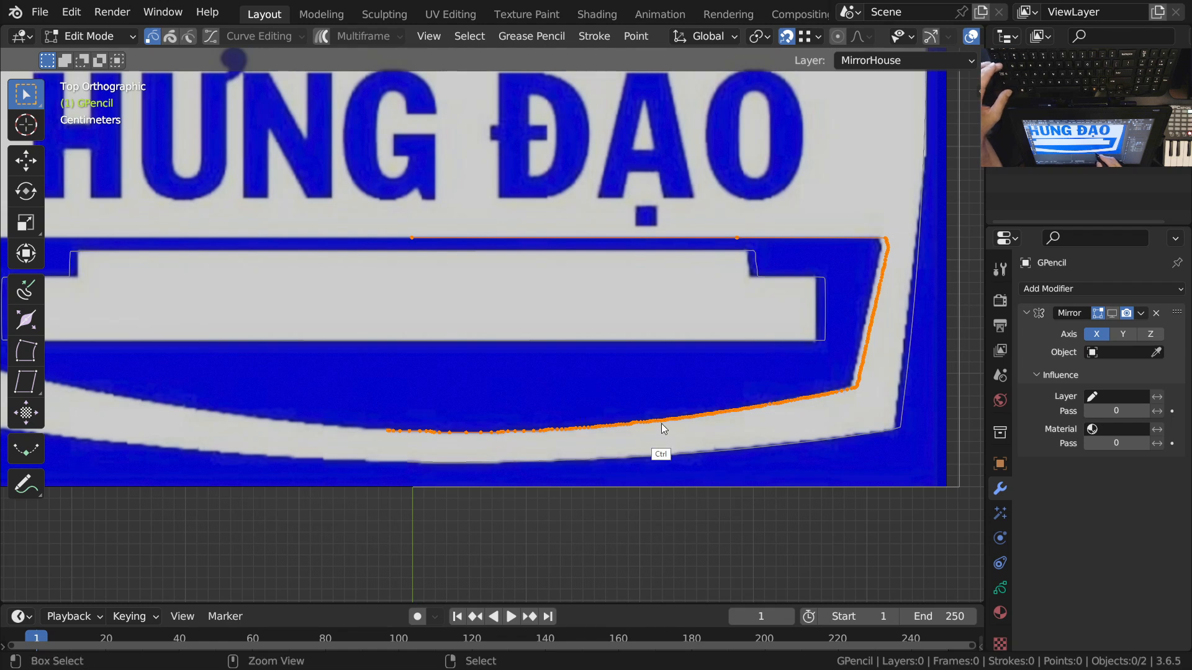
key(ctrl+Tab)
key(Escape)
shift+middle_drag(871, 367, 644, 422)
ctrl+middle_drag(678, 360, 695, 303)
shift+middle_drag(674, 474, 694, 429)
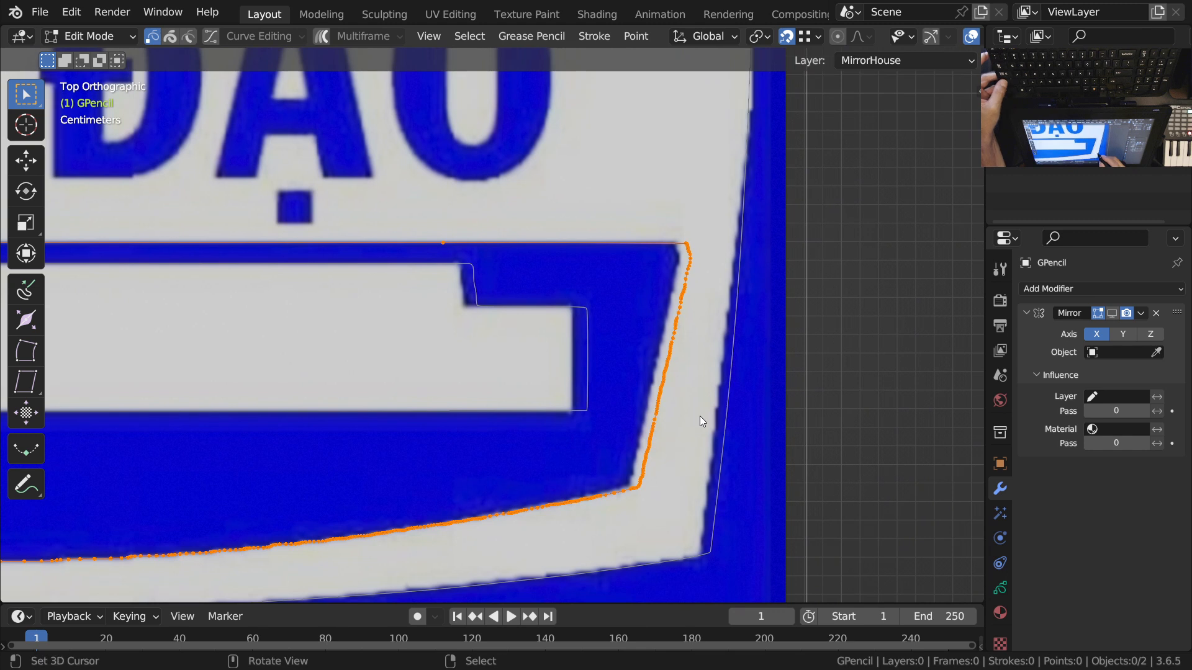
ctrl+middle_drag(685, 285, 702, 244)
mouse_move(668, 367)
shift+middle_down()
mouse_move(647, 298)
mouse_move(628, 314)
shift+middle_up()
mouse_move(667, 206)
ctrl+middle_down()
mouse_move(655, 158)
mouse_move(616, 401)
ctrl+middle_up()
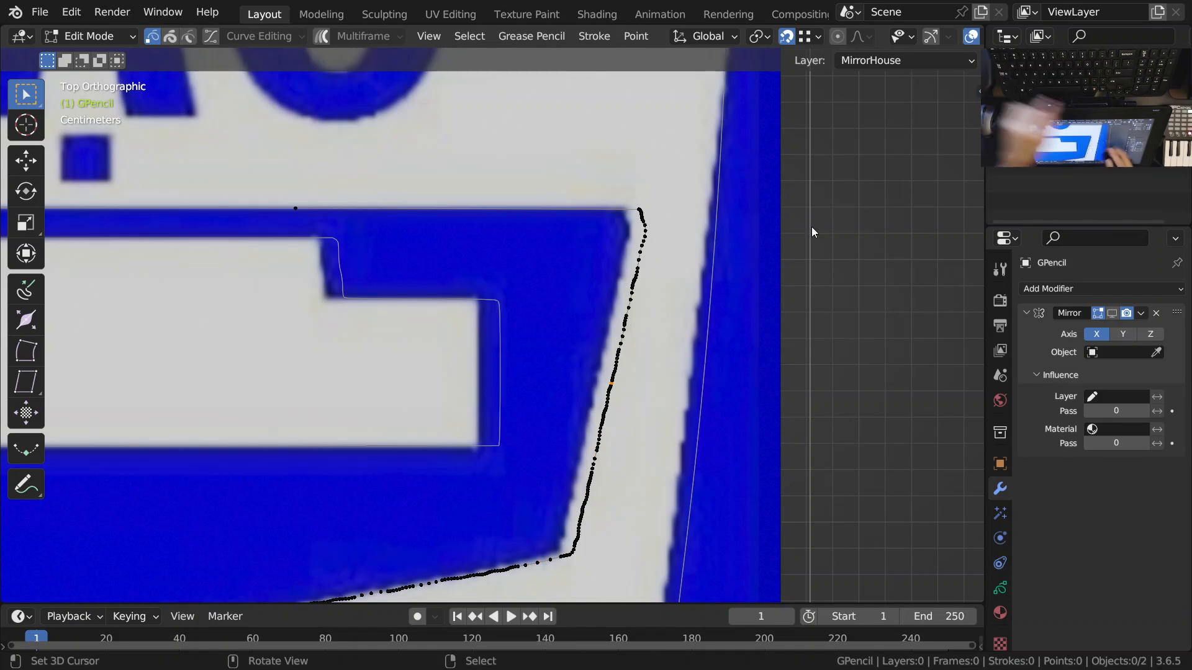
Step: Grow the selection along the lower panel's slanted right edge and dissolve those points into a straight segment
key(ctrl+KP_Add)
key(ctrl+KP_Add)
key(ctrl+KP_Add)
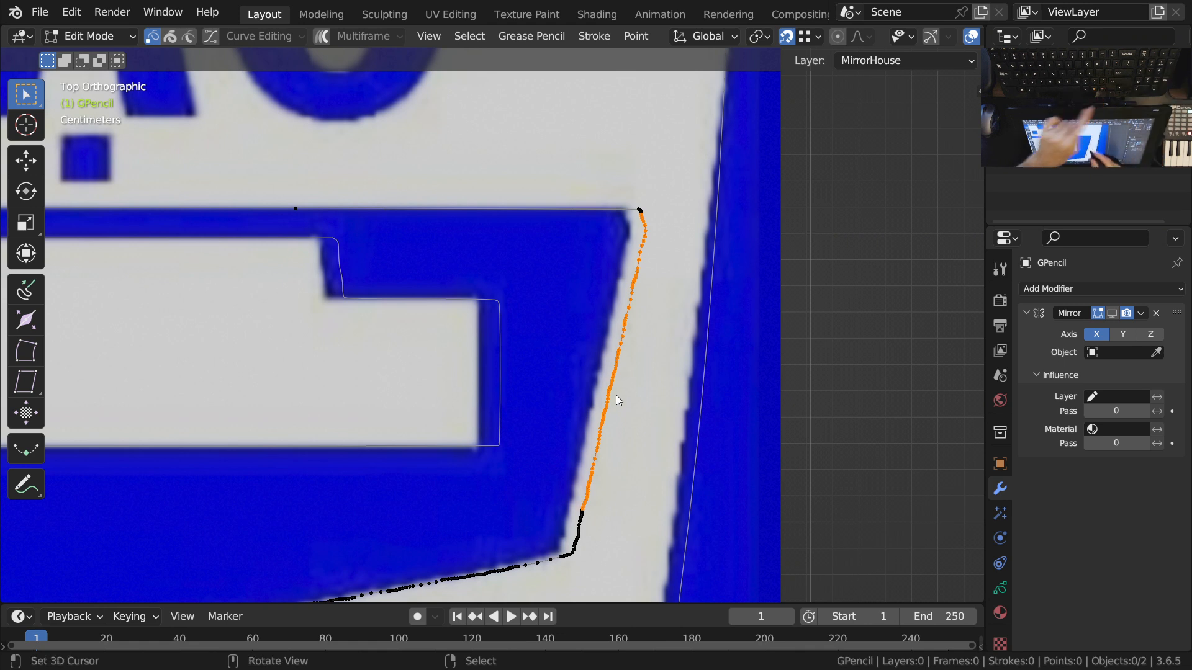
key(ctrl+x)
click(584, 401)
shift+scroll(639, 391, down, 1)
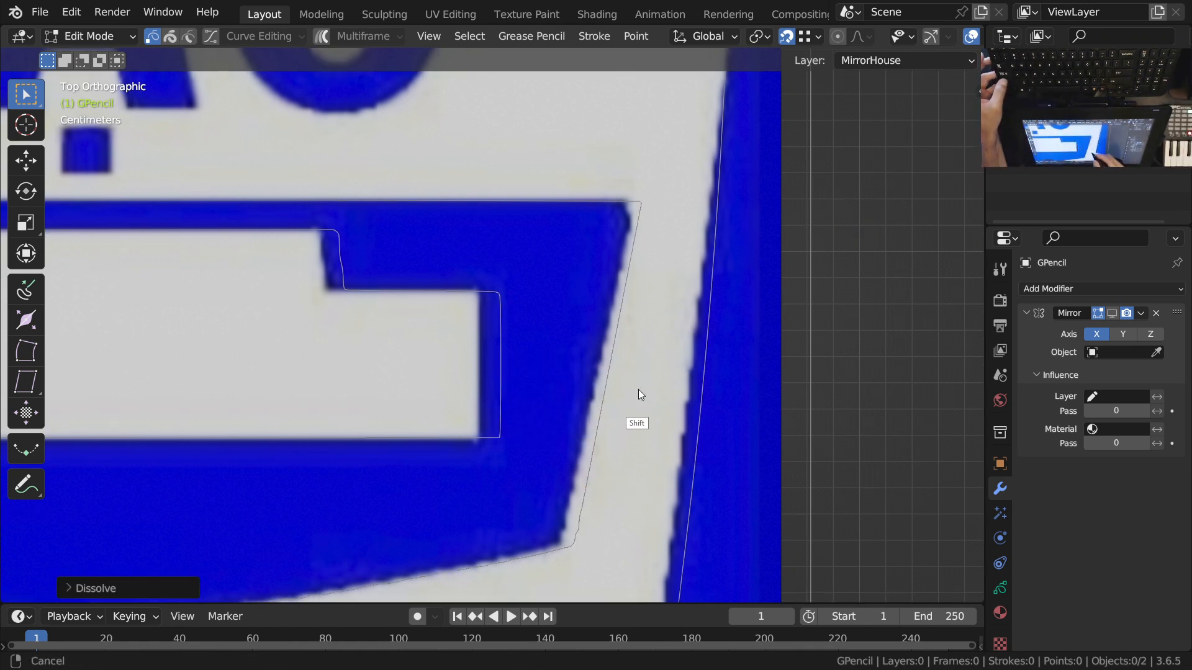
shift+scroll(639, 393, down, 2)
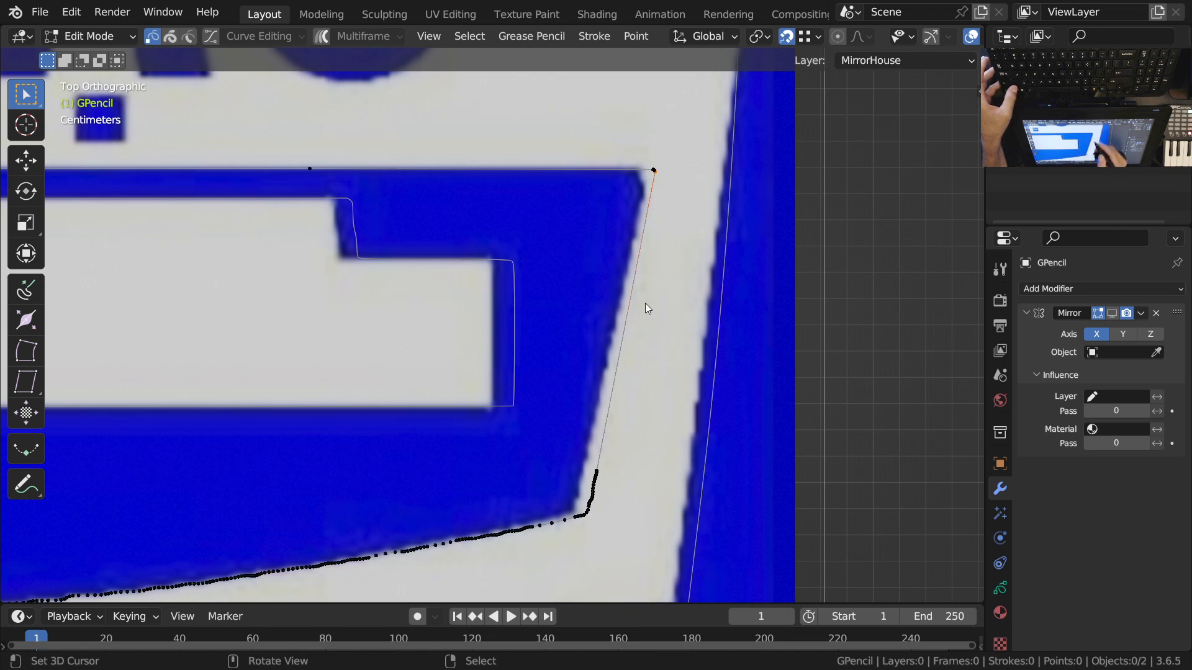
Step: Circle-select the leftover jagged points just above the panel's lower-right corner and dissolve them
scroll(617, 411, up, 5)
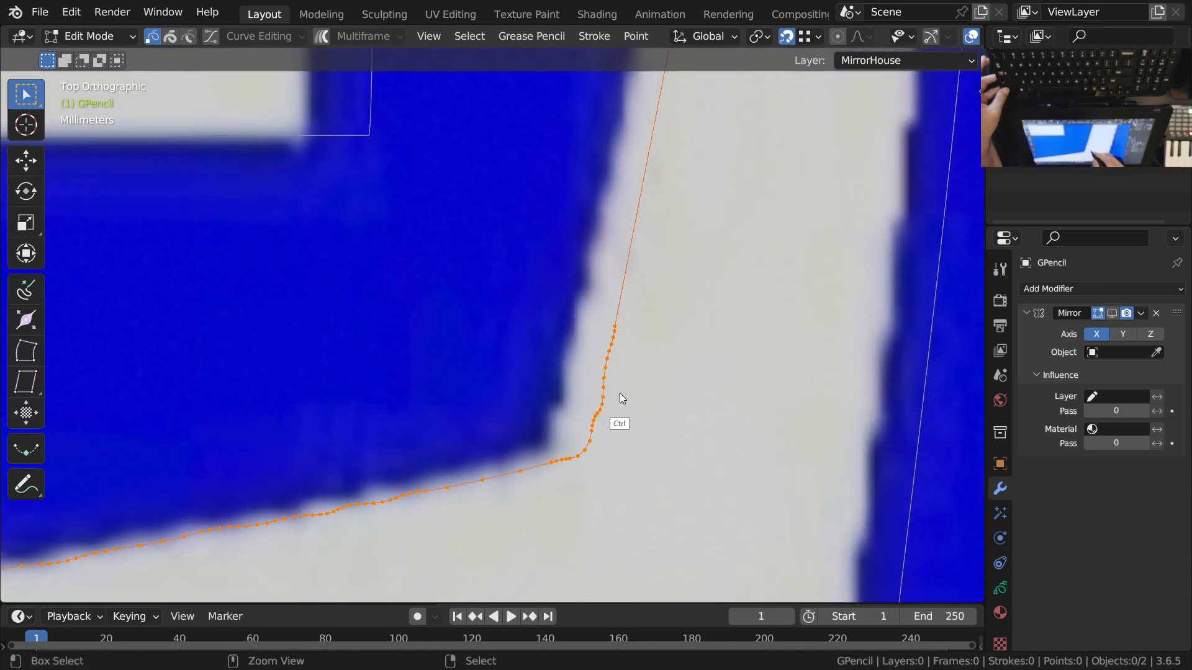
key(alt+a)
key(c)
click(607, 412)
drag(608, 412, 622, 283)
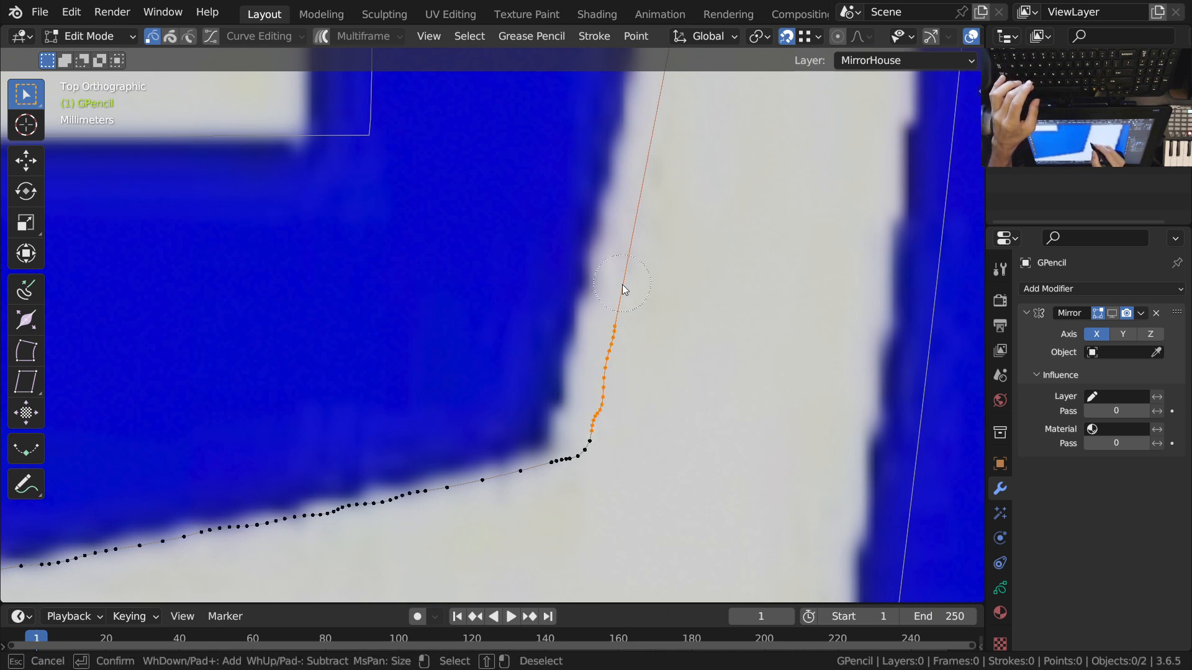
key(Escape)
key(ctrl+x)
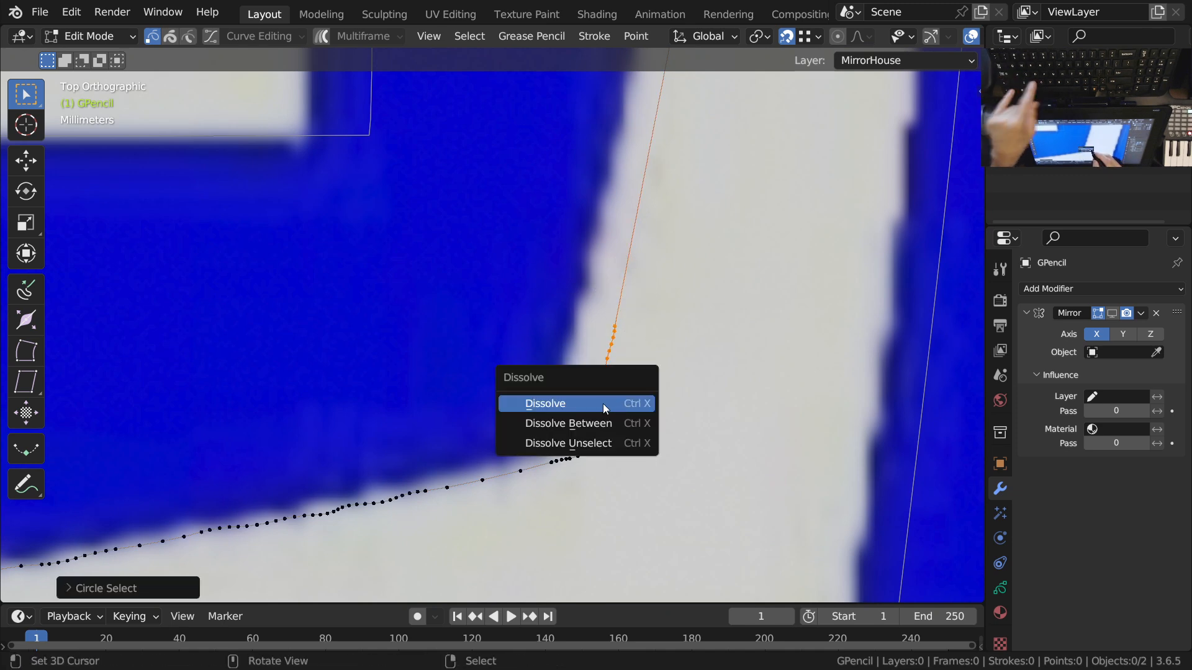
click(603, 405)
Step: Select the extra points rounding the panel's upper-right corner and dissolve them to leave a sharp corner
ctrl+middle_drag(647, 299, 642, 379)
shift+middle_drag(656, 345, 616, 497)
shift+middle_drag(659, 225, 626, 468)
mouse_move(647, 276)
ctrl+middle_down()
mouse_move(654, 247)
mouse_move(640, 237)
ctrl+middle_up()
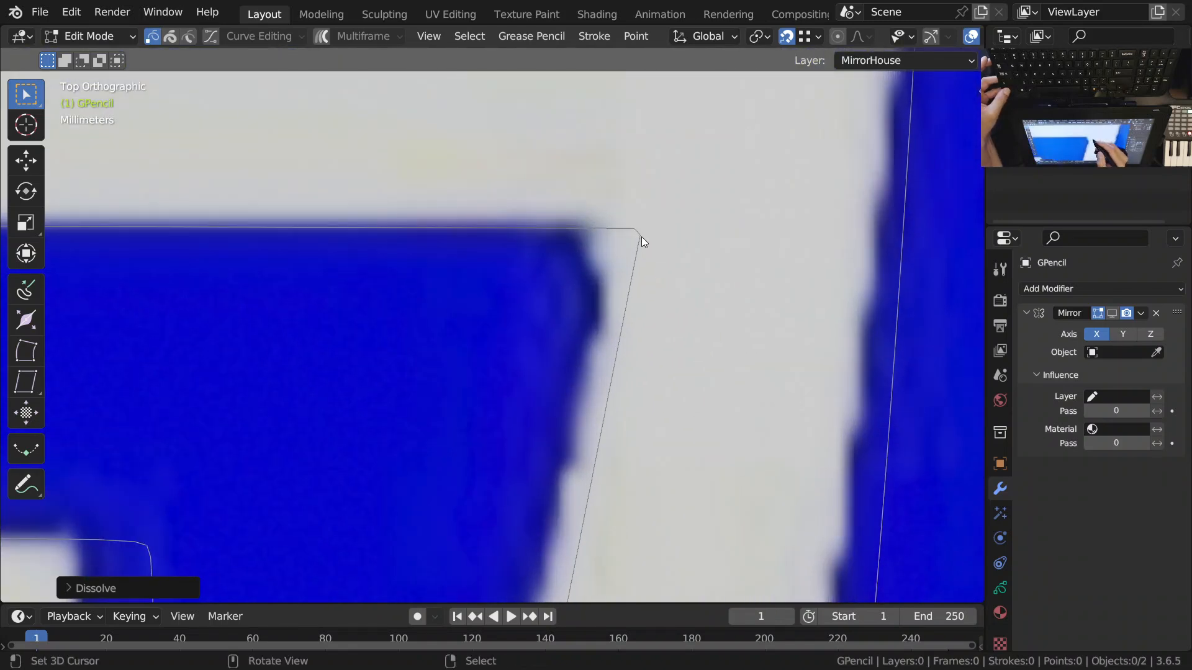
mouse_move(650, 246)
ctrl+middle_down()
mouse_move(660, 210)
mouse_move(649, 240)
ctrl+middle_up()
shift+click(631, 234)
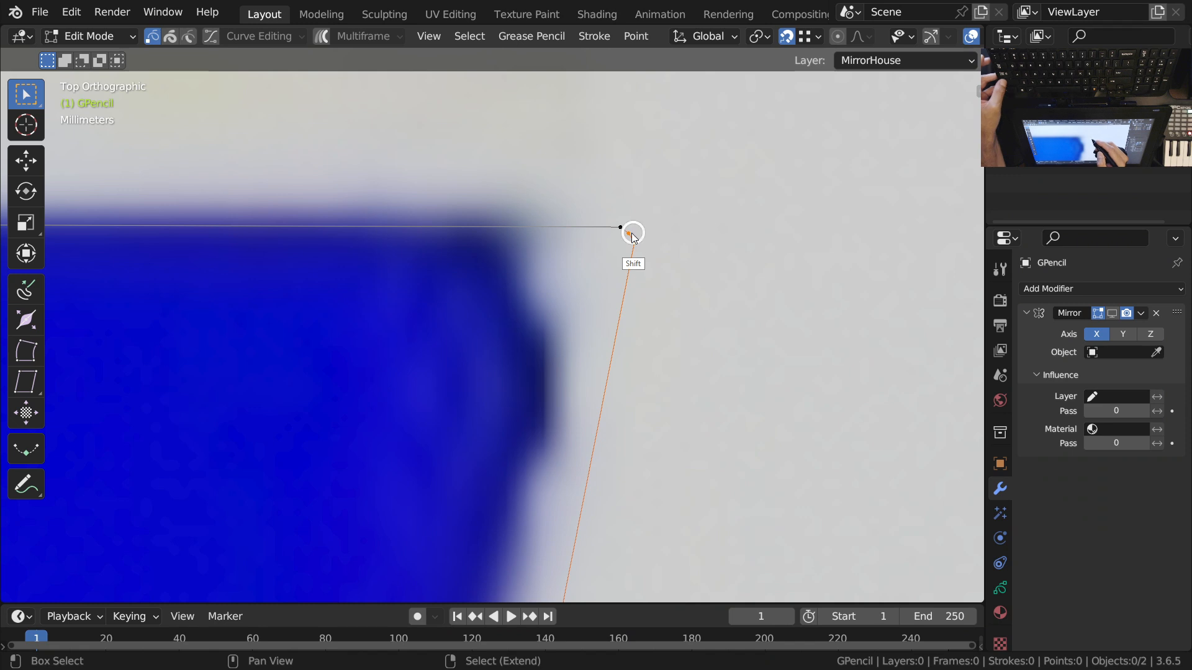
key(ctrl+x)
click(606, 301)
Step: Circle-select the points of the panel's bottom curve from its left end up to the lower-right corner
mouse_move(665, 200)
ctrl+middle_down()
mouse_move(632, 374)
mouse_move(669, 353)
mouse_move(676, 487)
mouse_move(672, 407)
ctrl+middle_up()
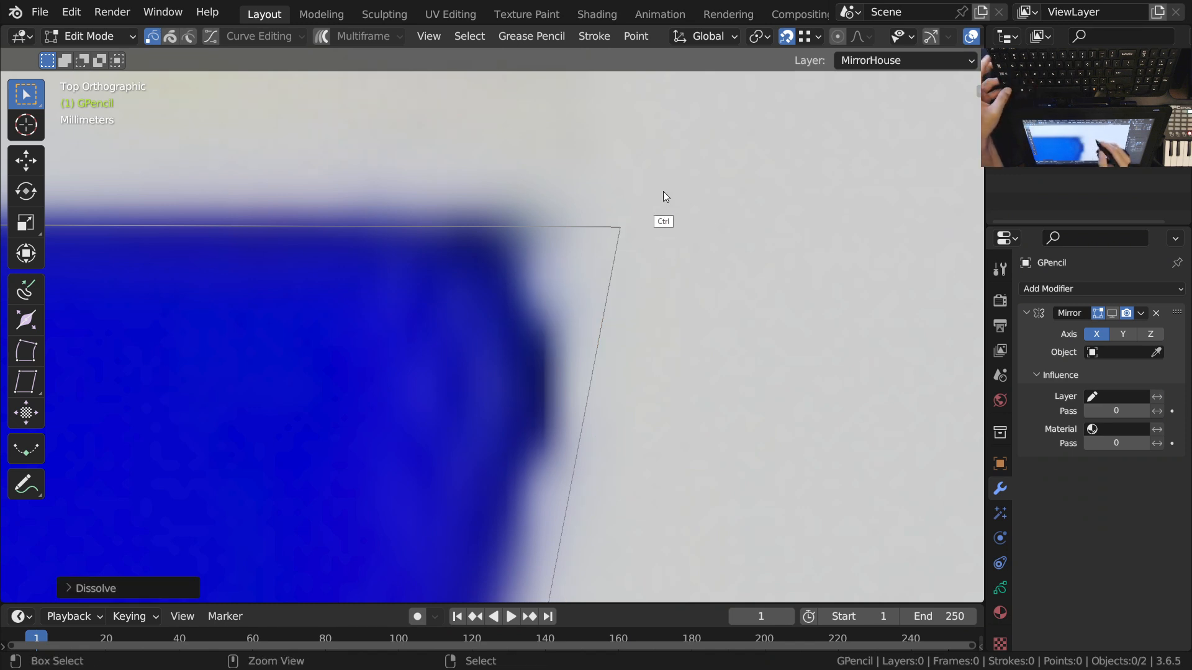
click(652, 445)
mouse_move(661, 474)
ctrl+middle_down()
mouse_move(684, 381)
mouse_move(660, 449)
ctrl+middle_up()
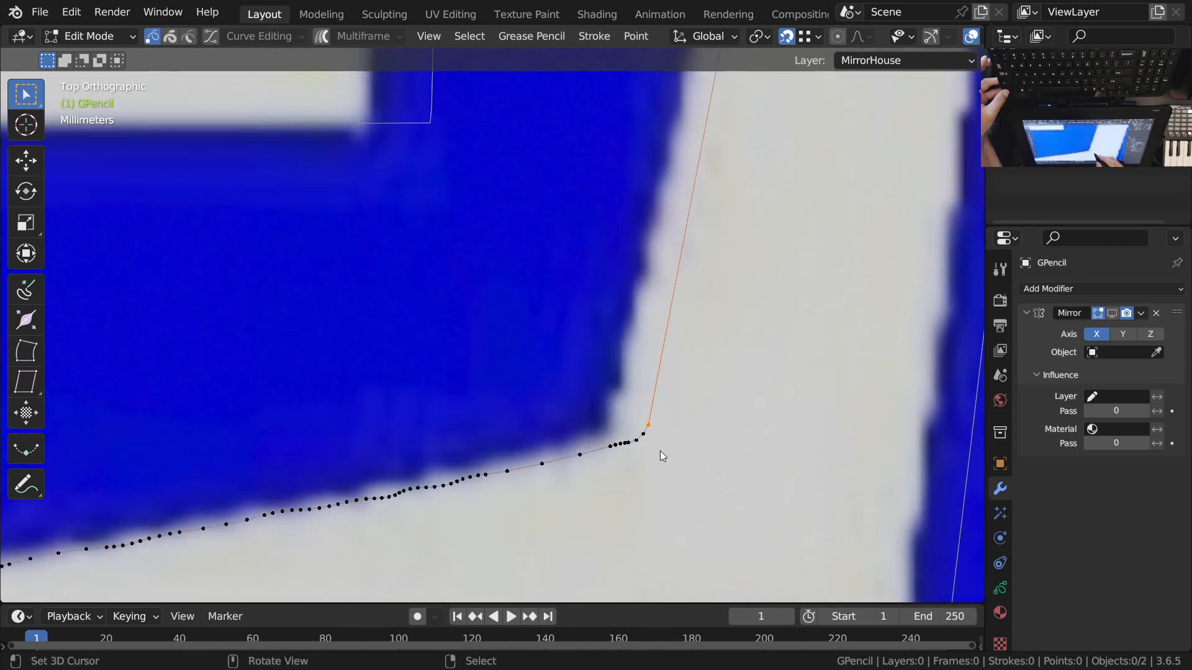
mouse_move(668, 361)
ctrl+middle_down()
mouse_move(672, 395)
mouse_move(642, 435)
mouse_move(694, 304)
ctrl+middle_up()
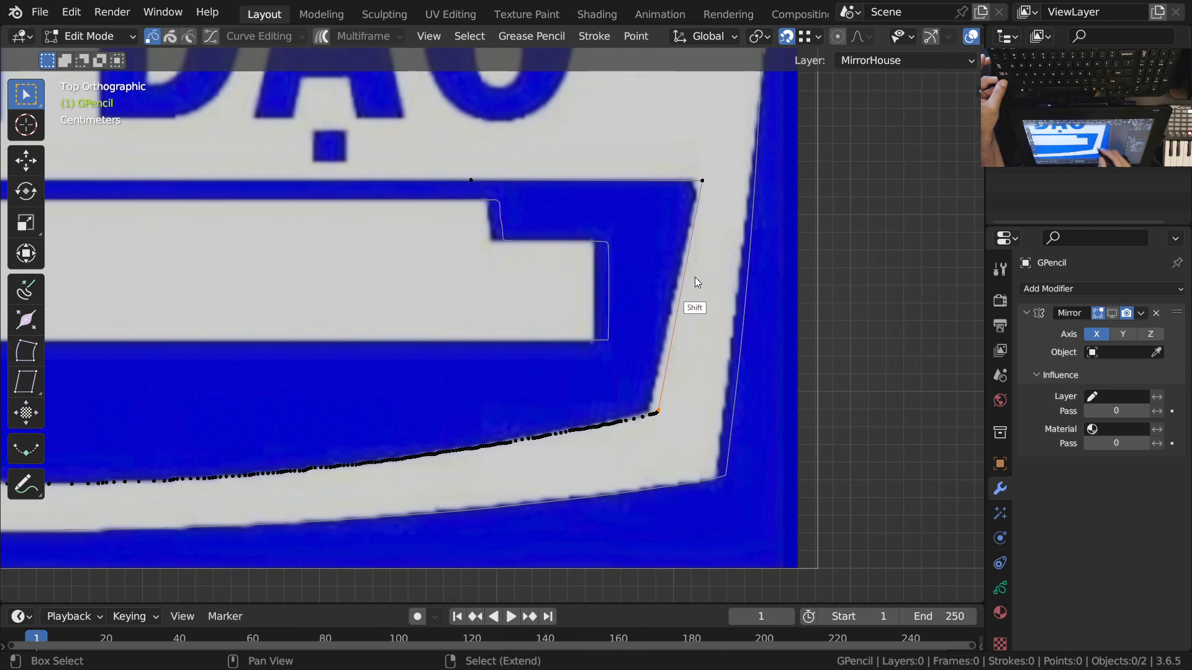
mouse_move(661, 419)
ctrl+middle_down()
mouse_move(682, 357)
mouse_move(637, 481)
ctrl+middle_up()
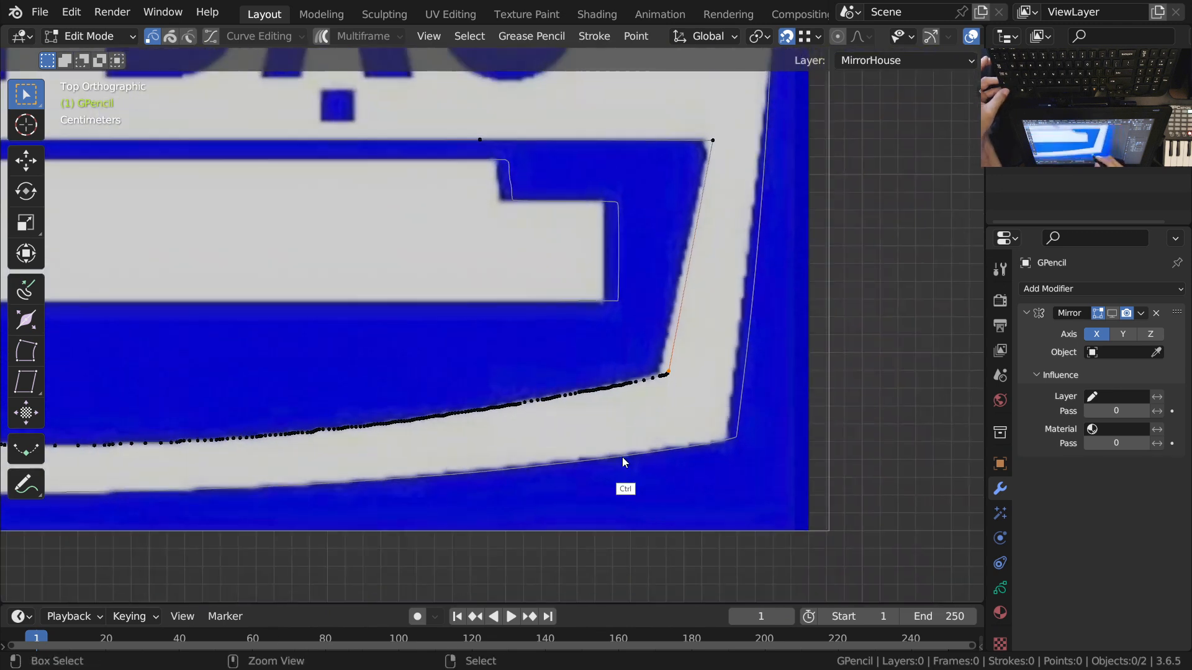
shift+middle_drag(521, 460, 699, 416)
scroll(596, 456, down, 2)
key(c)
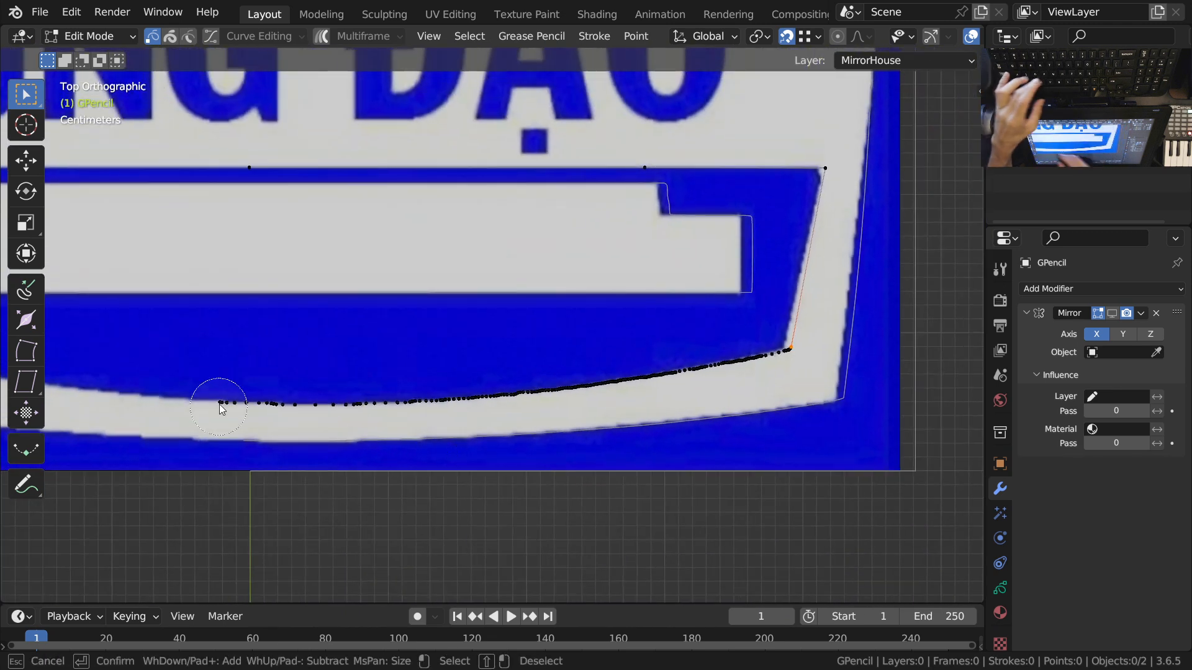
drag(371, 400, 781, 350)
right_click(777, 352)
scroll(773, 354, up, 5)
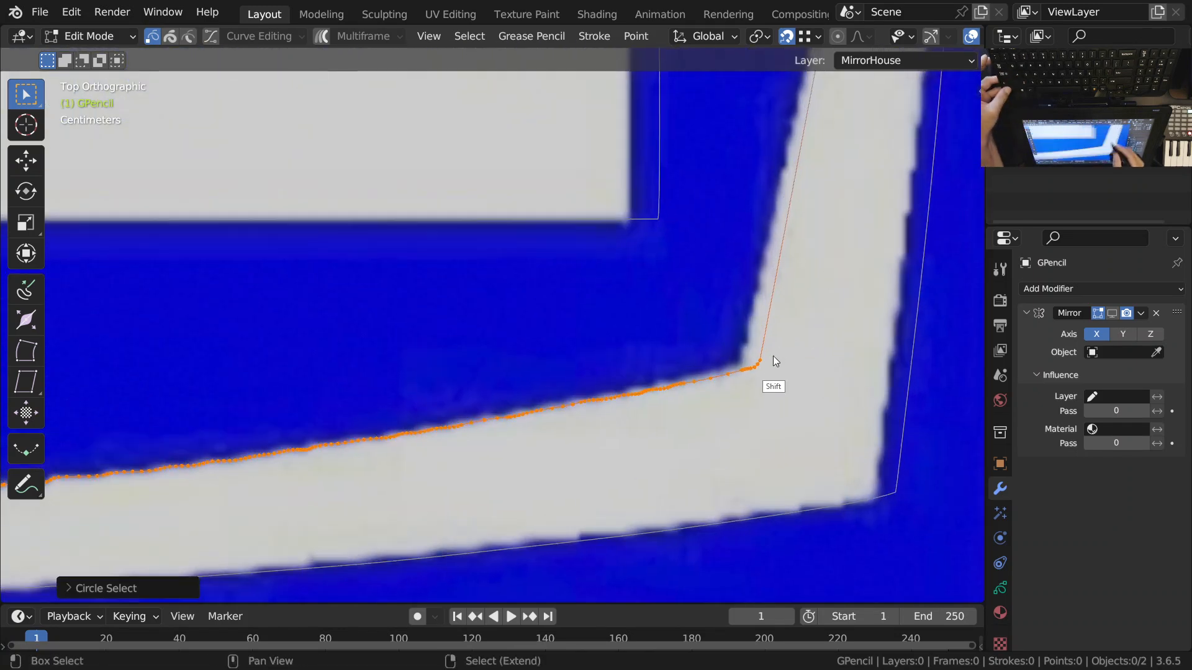
Step: Switch to Sculpt Mode in top view with the Smooth brush and restrict sculpting to the selected points
scroll(774, 362, down, 4)
key(ctrl+Tab)
click(687, 478)
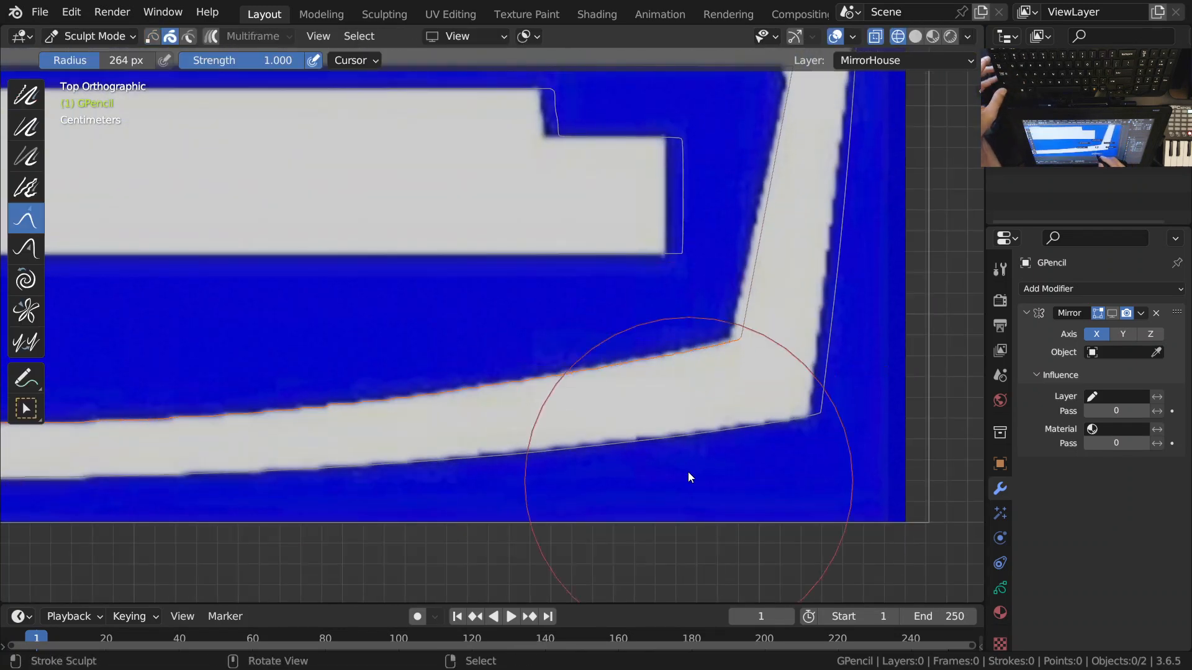
scroll(670, 435, down, 1)
key(shift+space)
click(597, 337)
scroll(657, 407, down, 3)
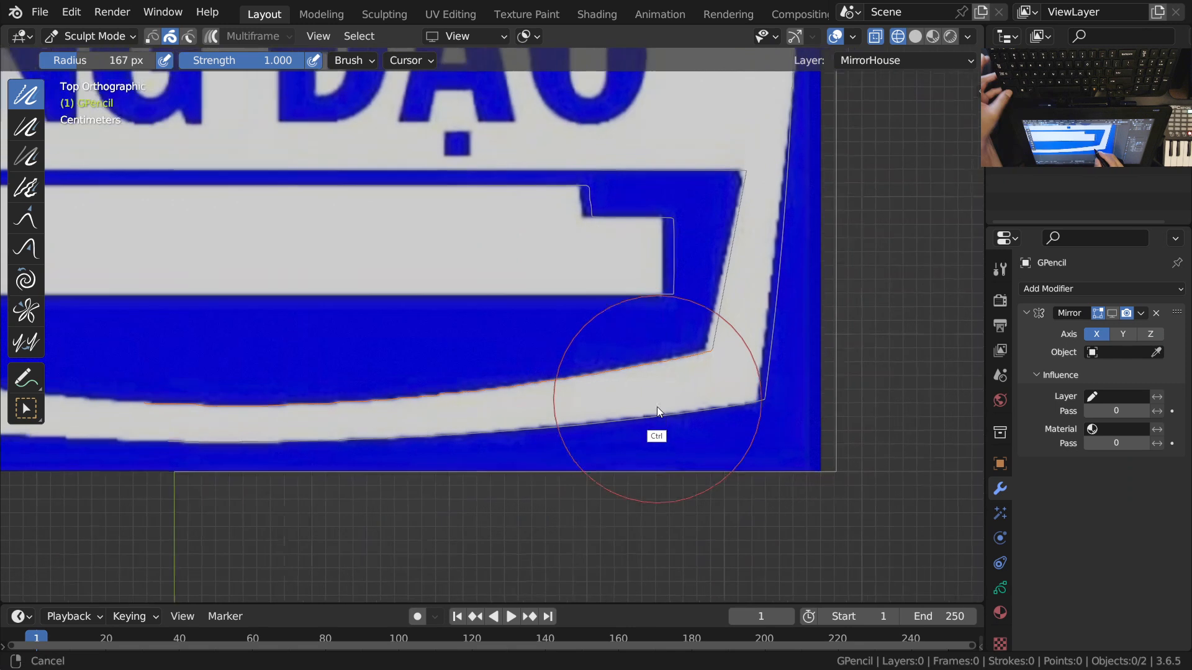
middle_drag(657, 408, 660, 415)
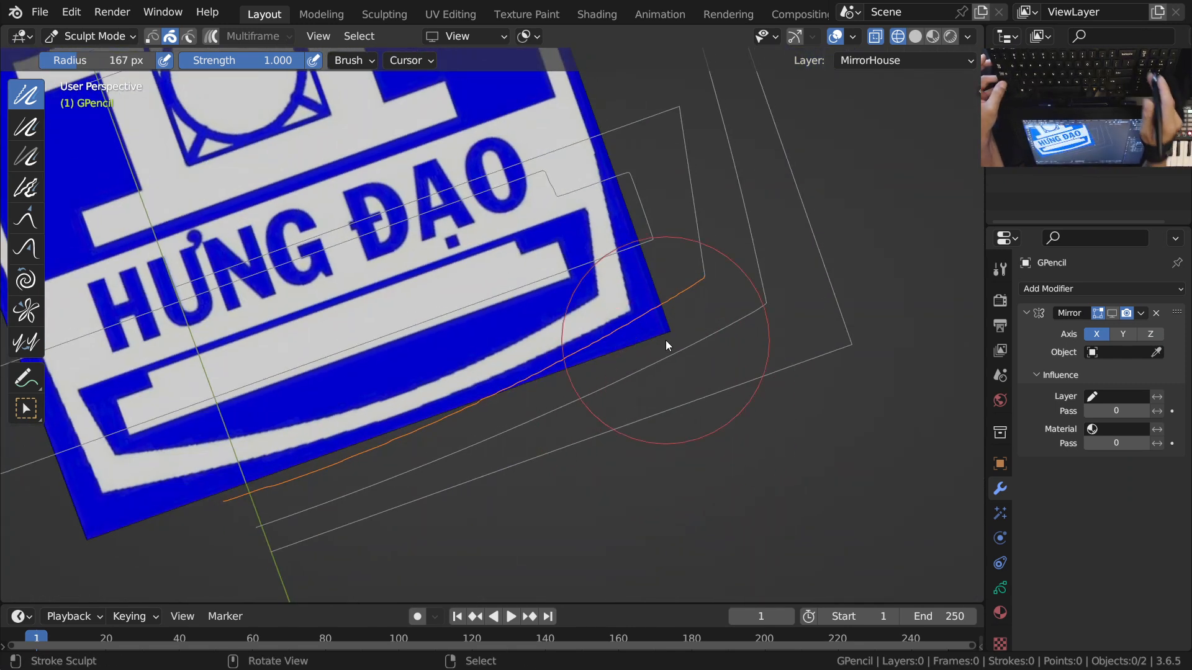
key(KP_7)
shift+middle_drag(666, 341, 613, 386)
click(152, 36)
Step: Smooth the panel's bottom curve with repeated strokes along its whole length
mouse_move(569, 434)
mouse_down()
mouse_move(683, 404)
mouse_move(293, 426)
mouse_move(535, 414)
mouse_move(818, 375)
mouse_up()
ctrl+middle_drag(765, 362, 799, 301)
ctrl+middle_drag(762, 361, 759, 317)
scroll(745, 329, down, 6)
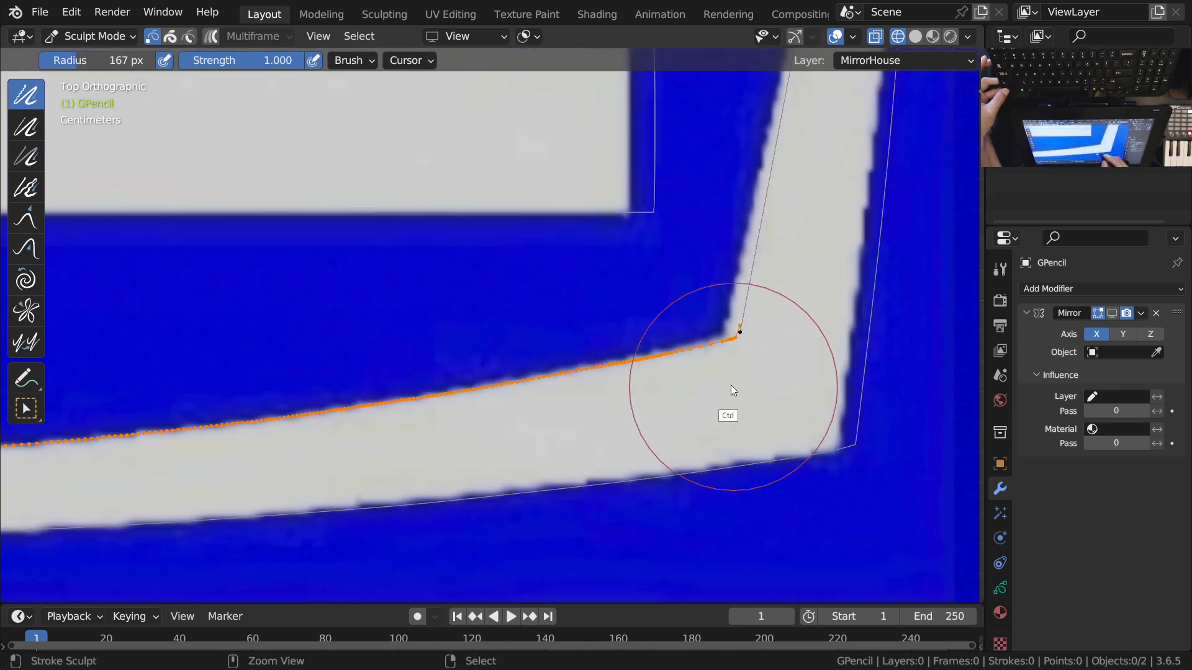
mouse_move(624, 406)
mouse_down()
mouse_move(618, 395)
mouse_move(644, 408)
mouse_move(635, 382)
mouse_move(641, 397)
mouse_move(627, 404)
mouse_move(408, 417)
mouse_move(549, 412)
mouse_move(628, 393)
mouse_move(637, 371)
mouse_move(615, 365)
mouse_move(512, 390)
mouse_up()
ctrl+middle_drag(553, 334, 542, 423)
shift+middle_drag(542, 422, 714, 423)
mouse_move(689, 386)
mouse_down()
mouse_move(478, 421)
mouse_move(521, 401)
mouse_move(419, 399)
mouse_up()
shift+middle_drag(458, 410, 742, 401)
mouse_move(742, 401)
mouse_down()
mouse_move(488, 418)
mouse_move(341, 412)
mouse_move(502, 416)
mouse_move(600, 389)
mouse_up()
ctrl+middle_drag(587, 423, 610, 449)
mouse_move(610, 450)
mouse_down()
mouse_move(701, 417)
mouse_move(526, 385)
mouse_up()
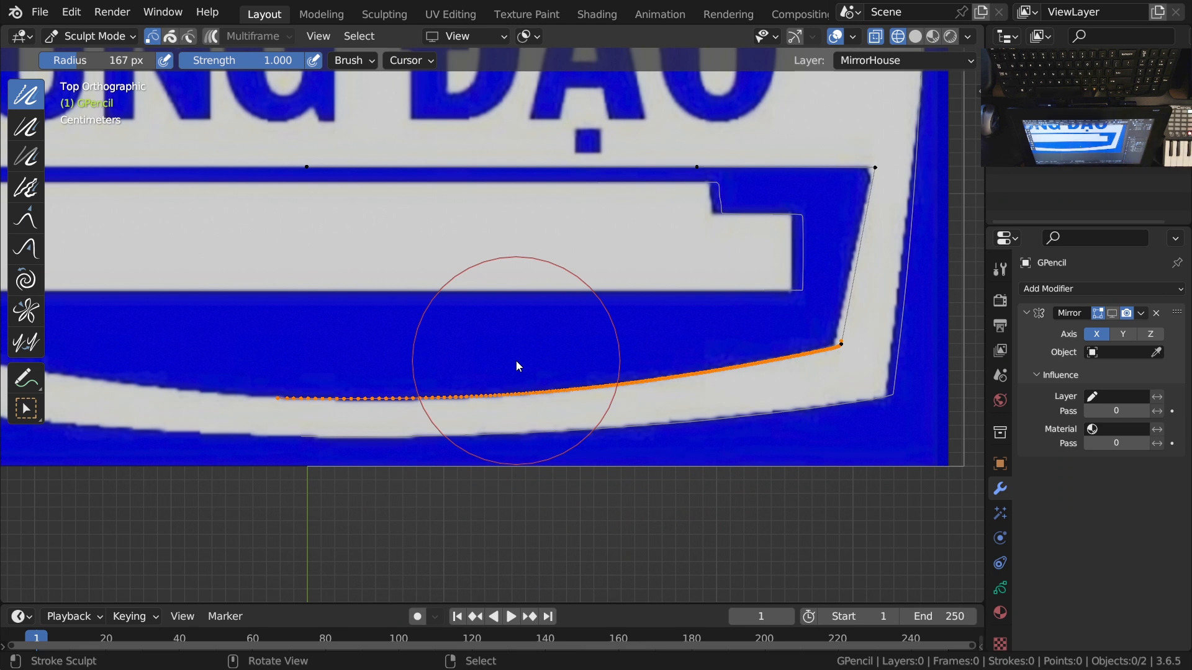
ctrl+middle_drag(638, 433, 688, 425)
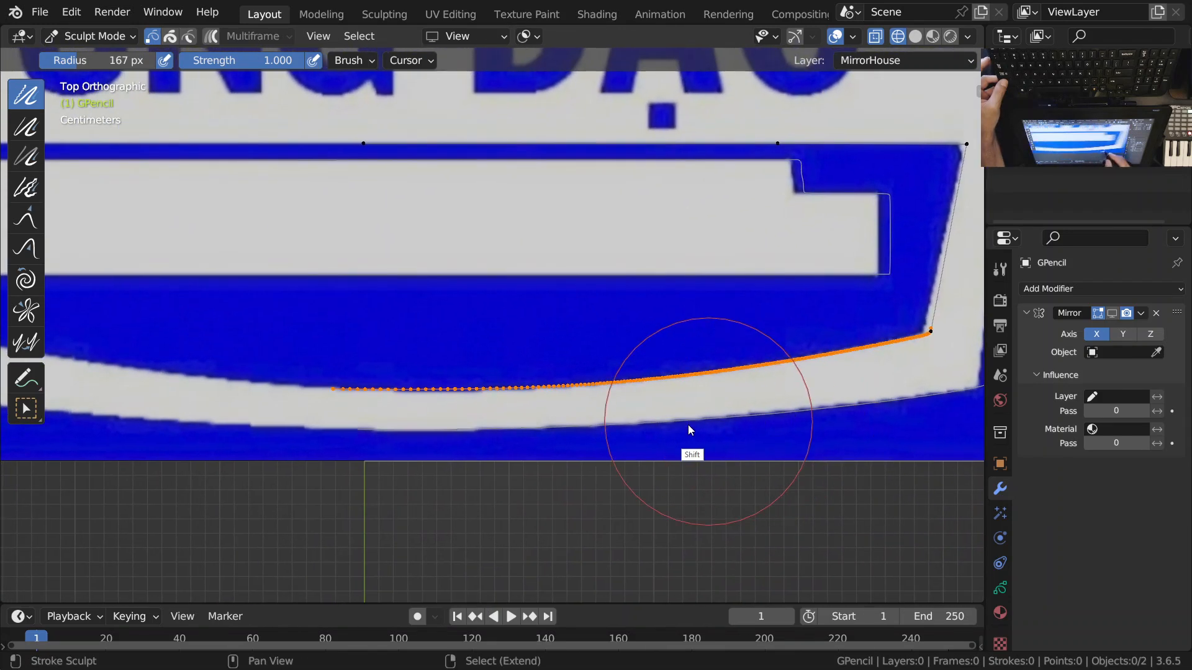
ctrl+middle_drag(561, 426, 546, 400)
Step: Nudge the bottom curve toward the reference edge with the Grab brush and set the brush radius to 350 px
key(shift+space)
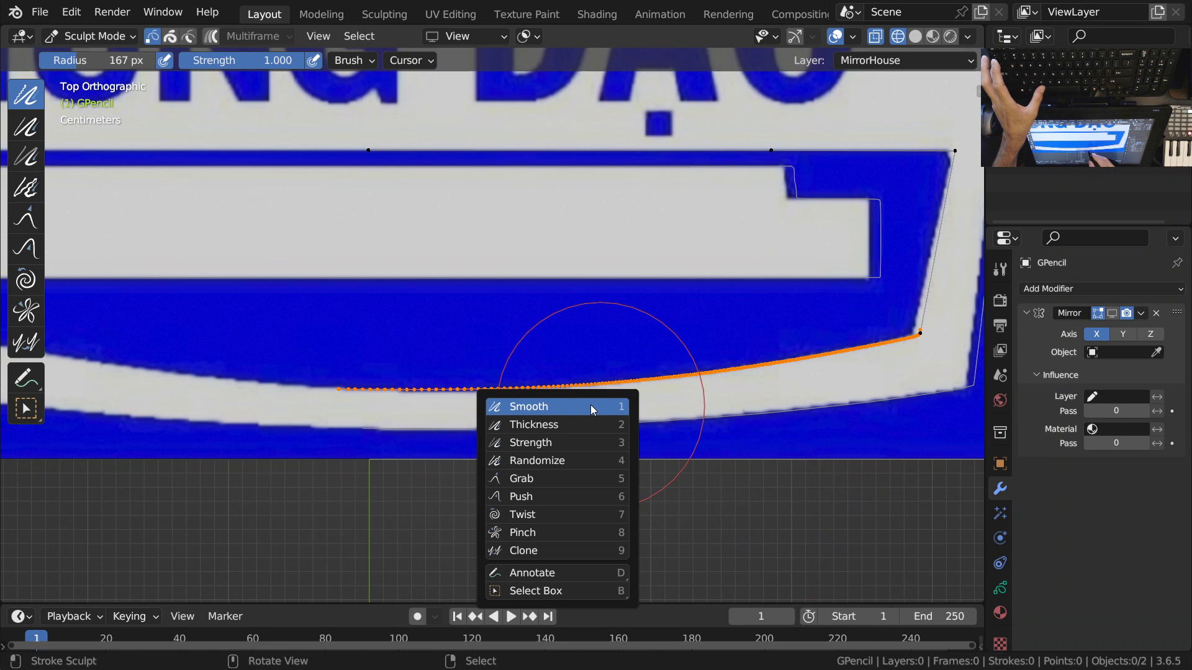
click(530, 478)
drag(464, 468, 465, 470)
drag(578, 463, 657, 448)
mouse_move(811, 418)
ctrl+middle_down()
mouse_move(679, 426)
mouse_move(737, 381)
mouse_move(705, 396)
ctrl+middle_up()
key(f)
click(788, 408)
Step: Circle-select the bunched points at the lower-right corner, return to Edit Mode and dissolve them
mouse_move(788, 408)
ctrl+middle_down()
mouse_move(670, 418)
mouse_move(672, 321)
mouse_move(652, 356)
ctrl+middle_up()
key(alt+a)
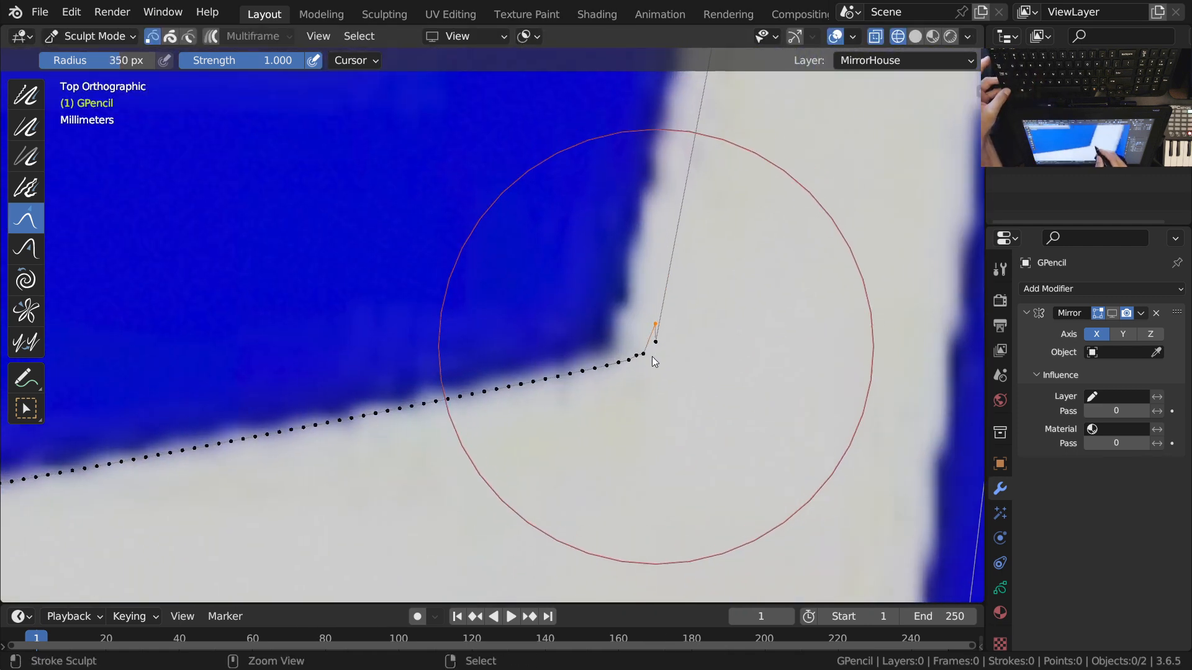
key(c)
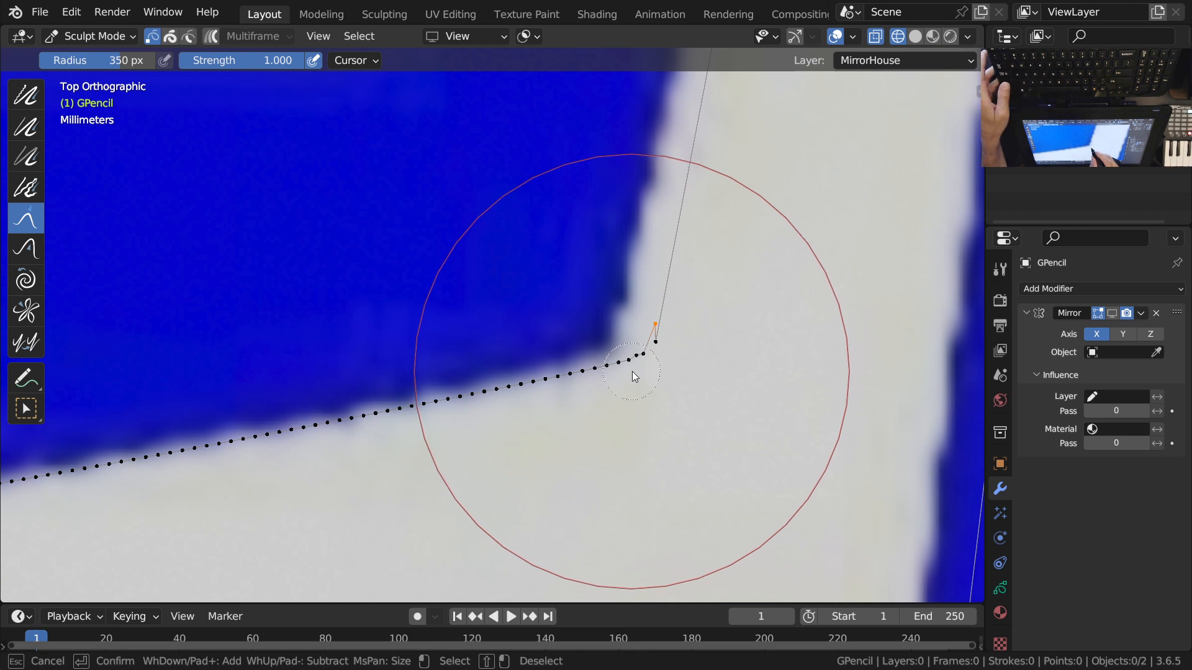
drag(632, 370, 593, 369)
key(Escape)
key(ctrl+Tab)
click(706, 429)
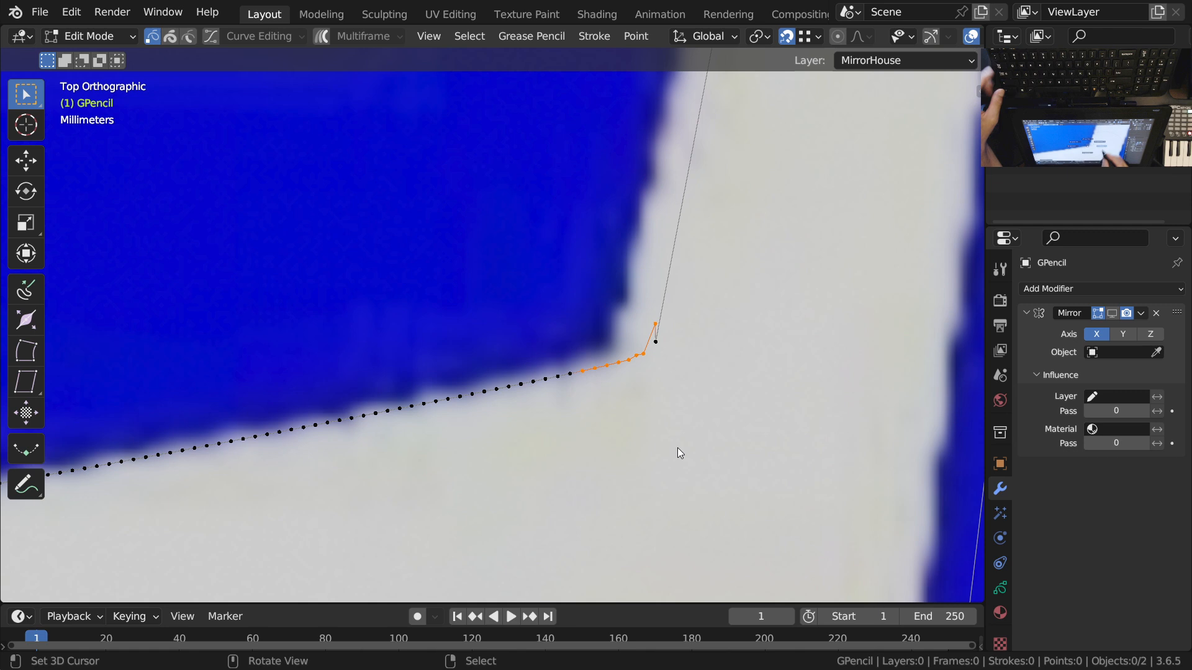
key(ctrl+x)
click(643, 450)
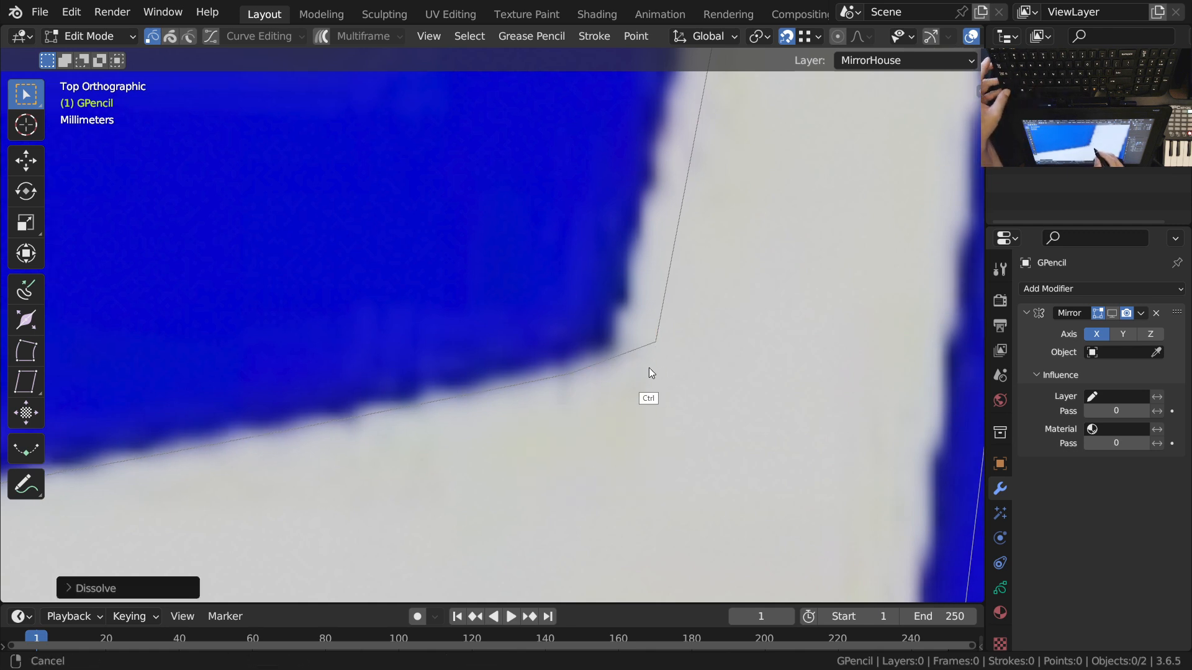
Step: Move the lower-right corner point about 9 mm inward, down and to the left, onto the blue panel's corner
scroll(661, 345, down, 2)
click(660, 345)
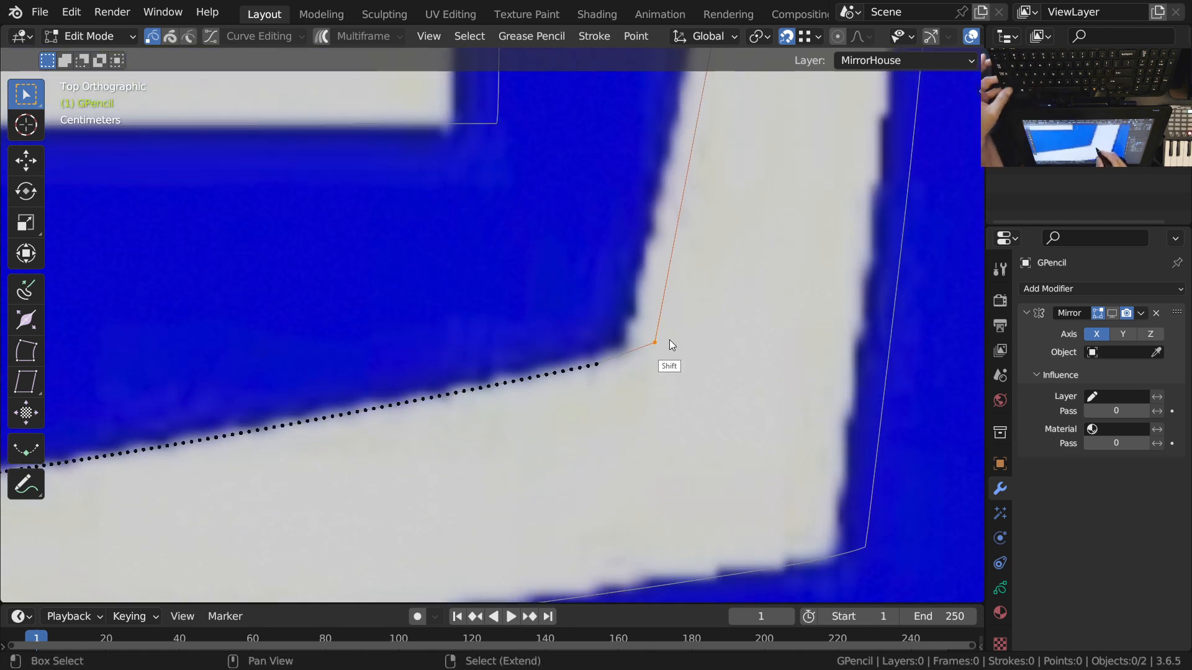
shift+middle_drag(669, 341, 646, 431)
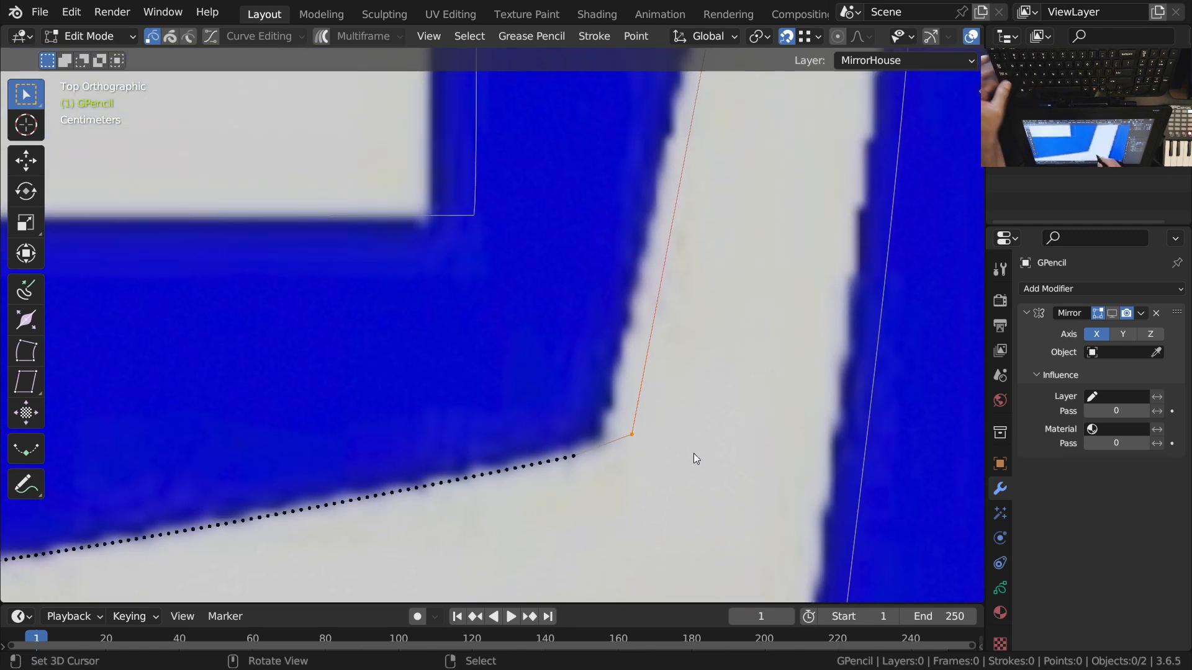
key(g)
key(shift)
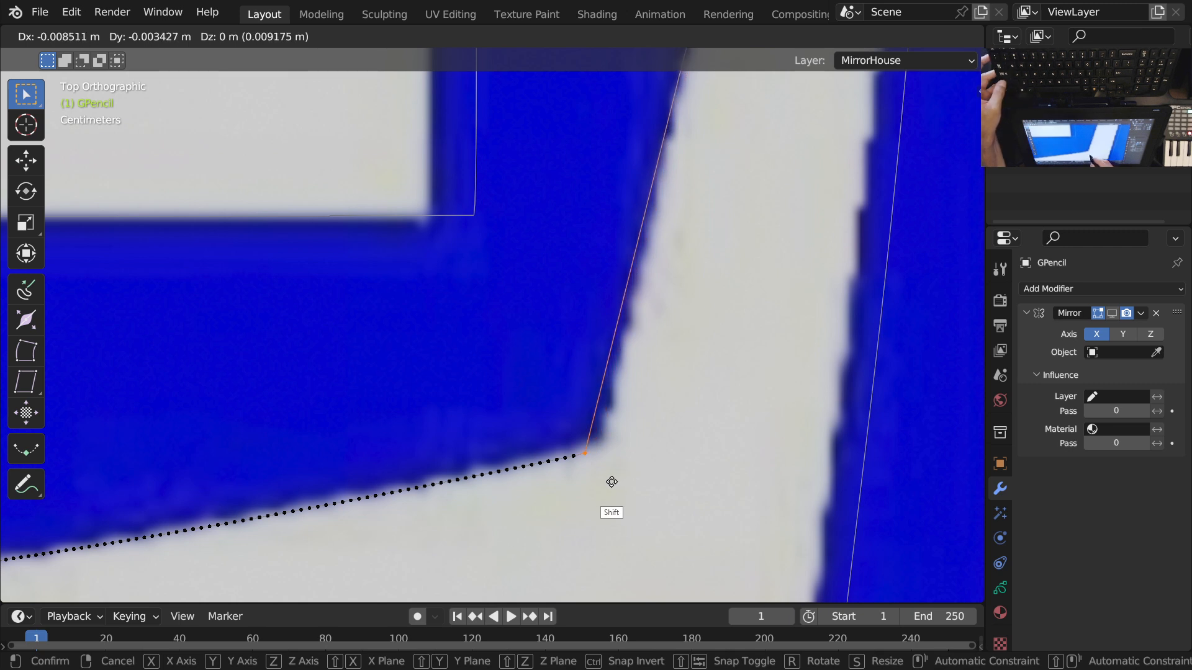
click(612, 482)
Step: Move the panel's upper-right corner point slightly inward along the X axis to align the slanted edge
mouse_move(616, 404)
ctrl+middle_down()
mouse_move(639, 359)
mouse_move(597, 558)
ctrl+middle_up()
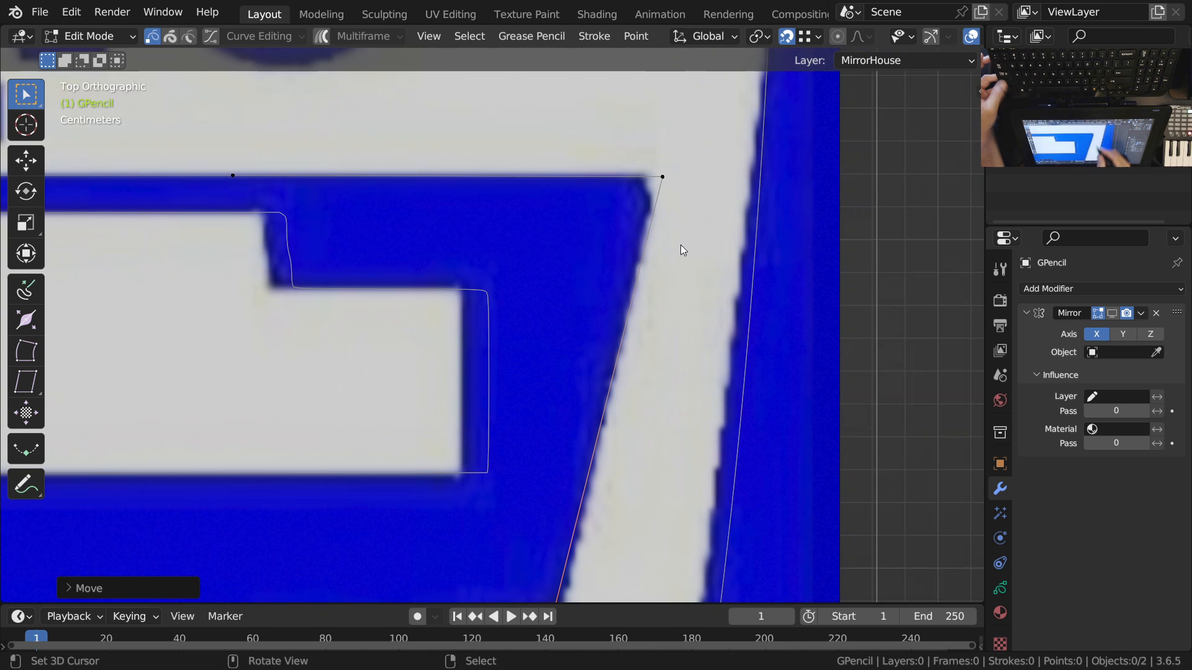
shift+middle_drag(676, 191, 674, 244)
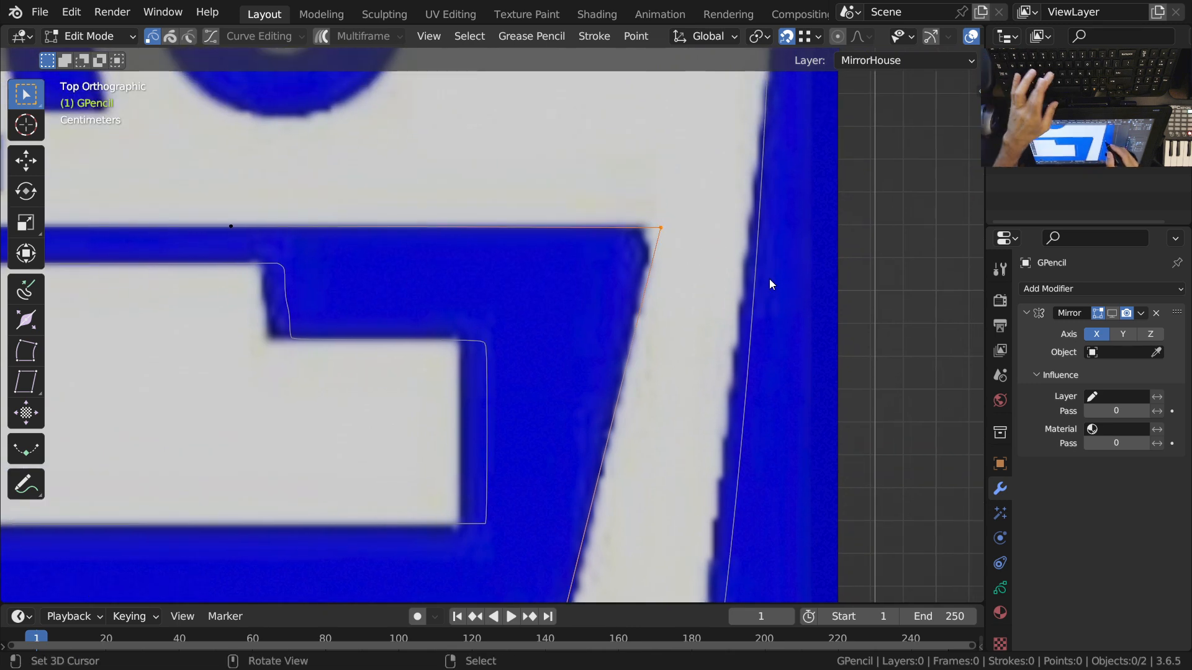
key(g)
key(x)
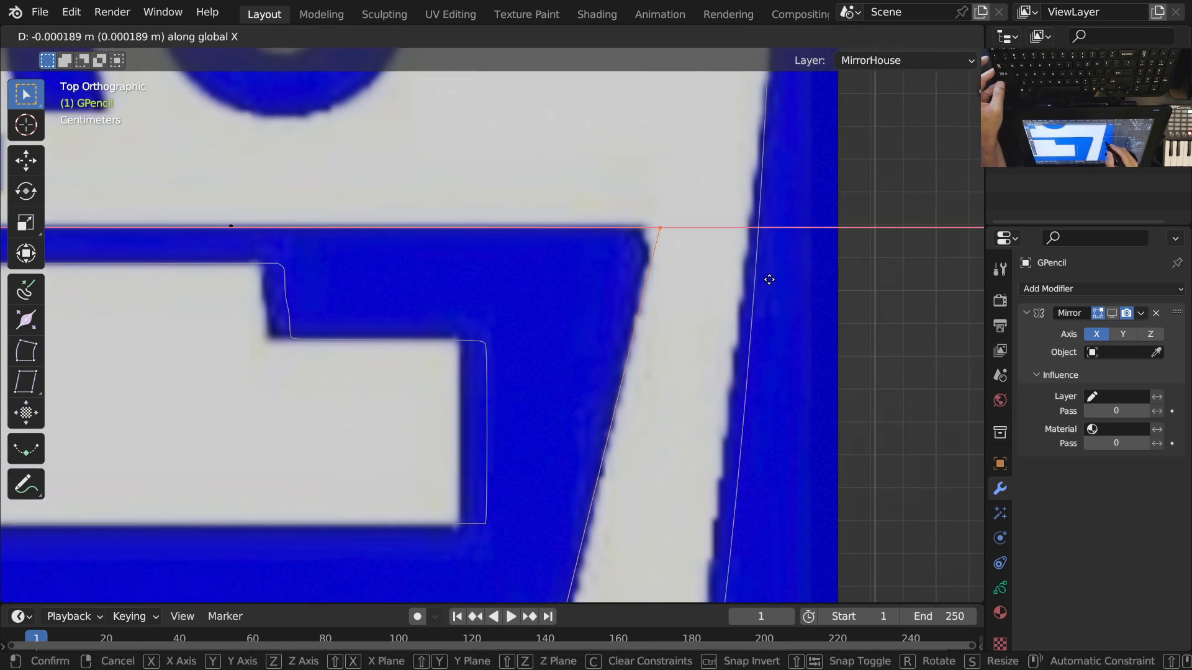
click(752, 282)
Step: Select the whole panel outline in Sculpt Mode and nudge it onto the reference with short Grab strokes
scroll(701, 341, down, 3)
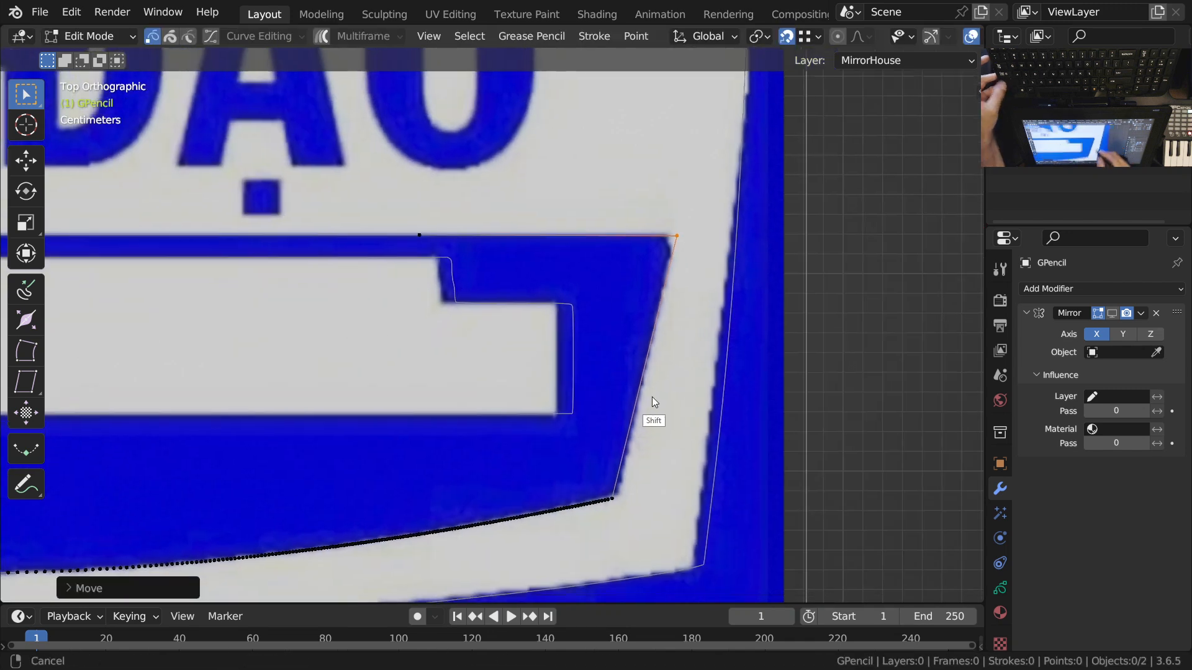
shift+middle_drag(652, 400, 651, 332)
key(ctrl+Tab)
click(646, 435)
scroll(646, 432, up, 1)
right_click(620, 444)
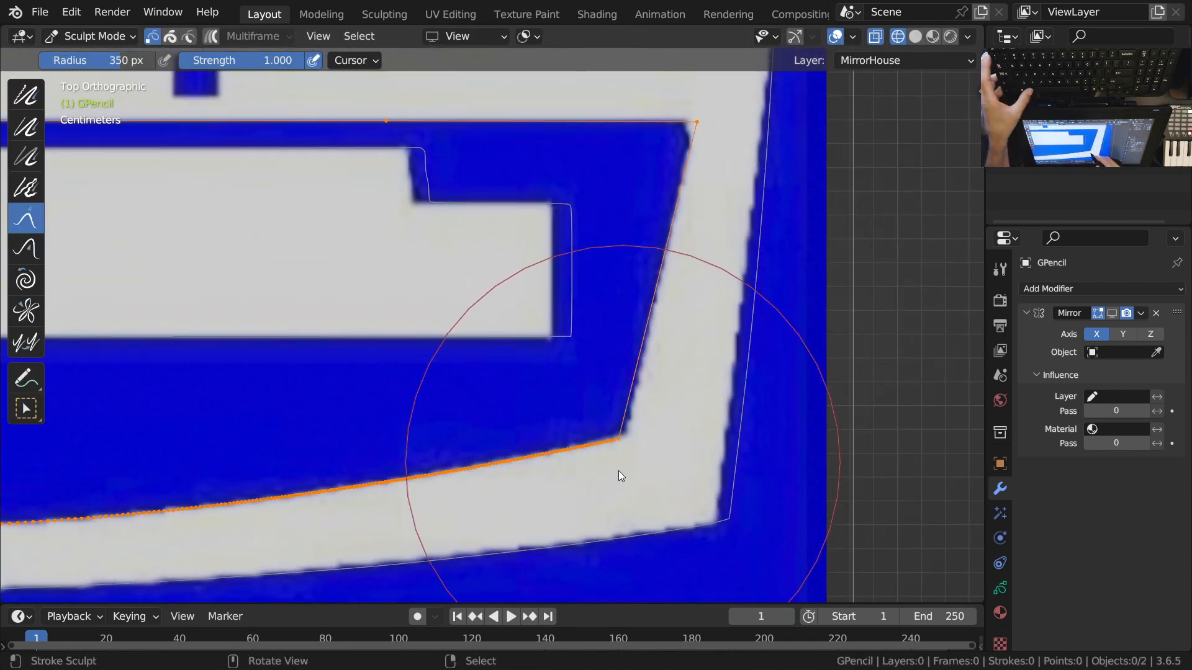
drag(631, 478, 634, 477)
drag(724, 430, 739, 427)
drag(457, 584, 457, 580)
drag(751, 446, 751, 445)
mouse_move(722, 357)
shift+middle_down()
mouse_move(744, 362)
mouse_move(649, 366)
mouse_move(721, 412)
shift+middle_up()
ctrl+middle_drag(640, 343, 689, 343)
key(alt+a)
key(c)
mouse_move(791, 292)
mouse_down()
mouse_move(319, 286)
mouse_move(303, 298)
mouse_up()
key(Escape)
ctrl+middle_drag(724, 351, 647, 422)
ctrl+middle_drag(611, 366, 658, 396)
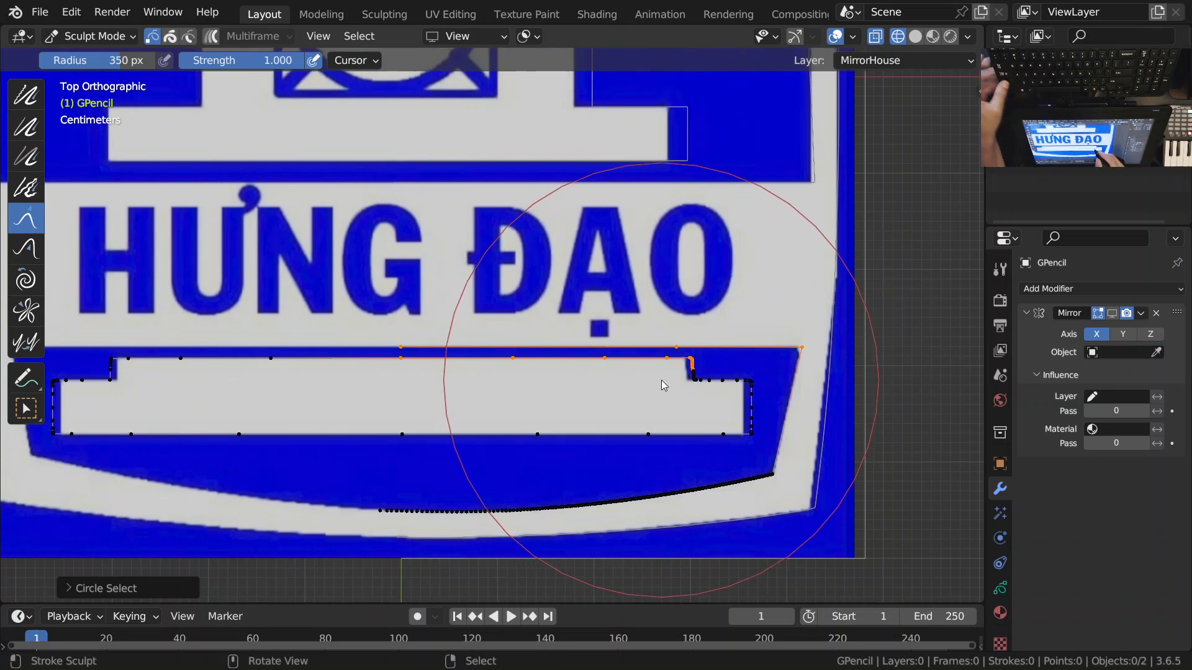
Step: Return to Edit Mode, circle-select the blue lower panel's top-edge points and flatten them by scaling to 0 along Y
key(alt+a)
key(shift+space)
key(ctrl+Tab)
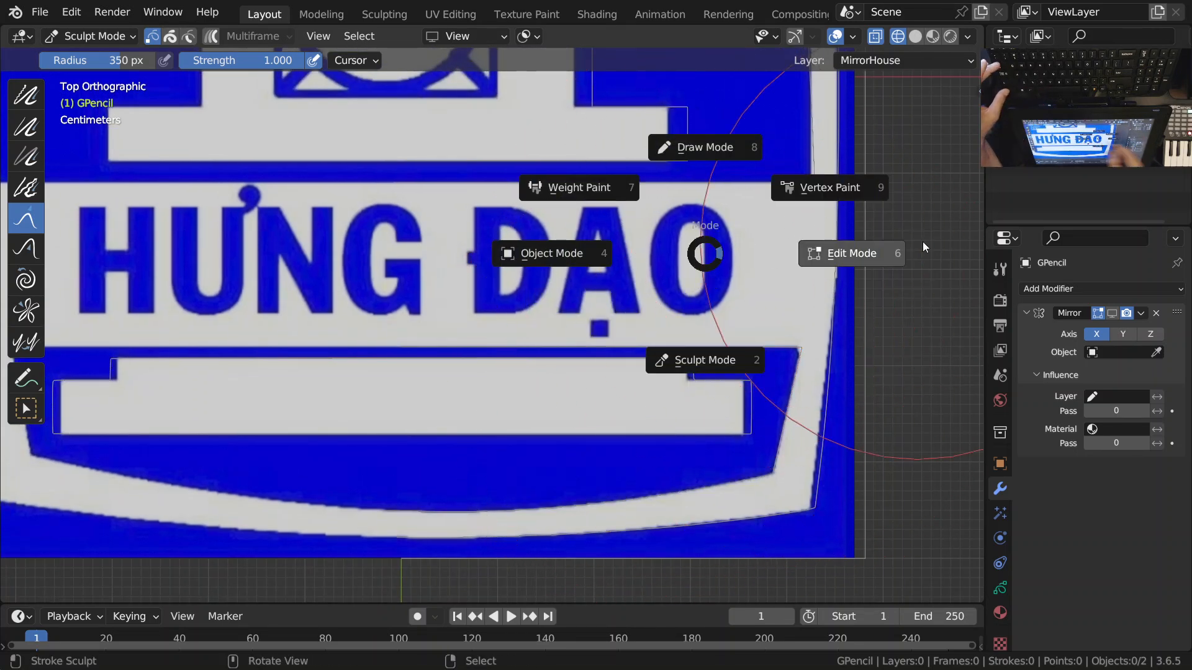
click(882, 250)
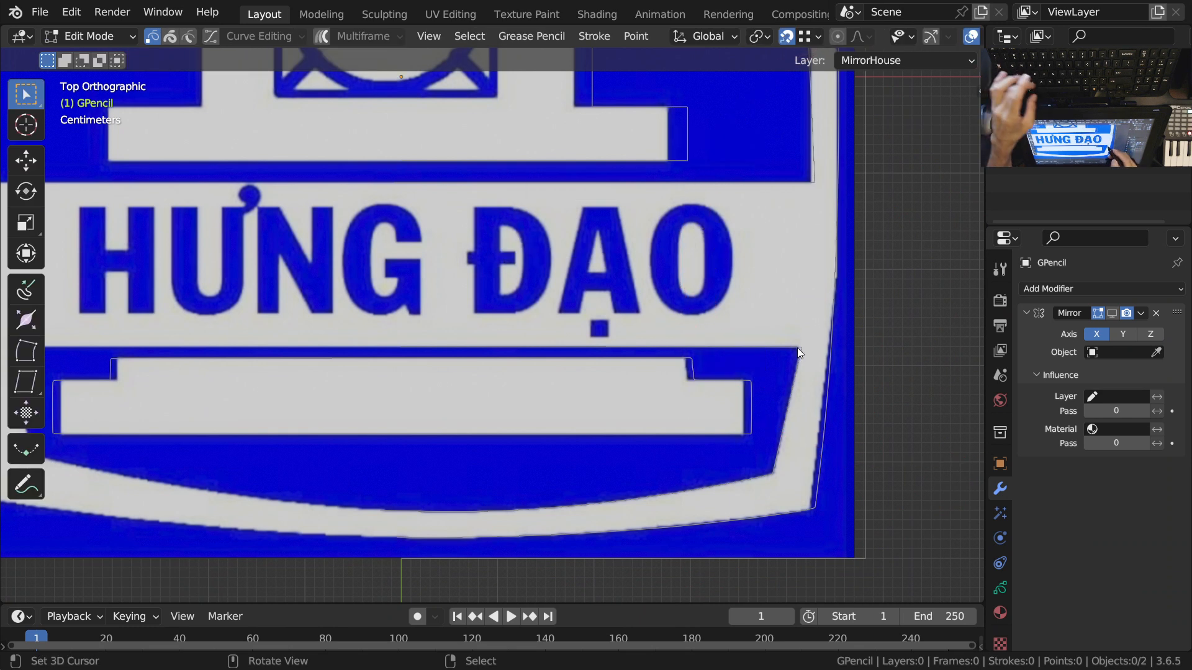
key(c)
drag(795, 326, 552, 319)
key(Escape)
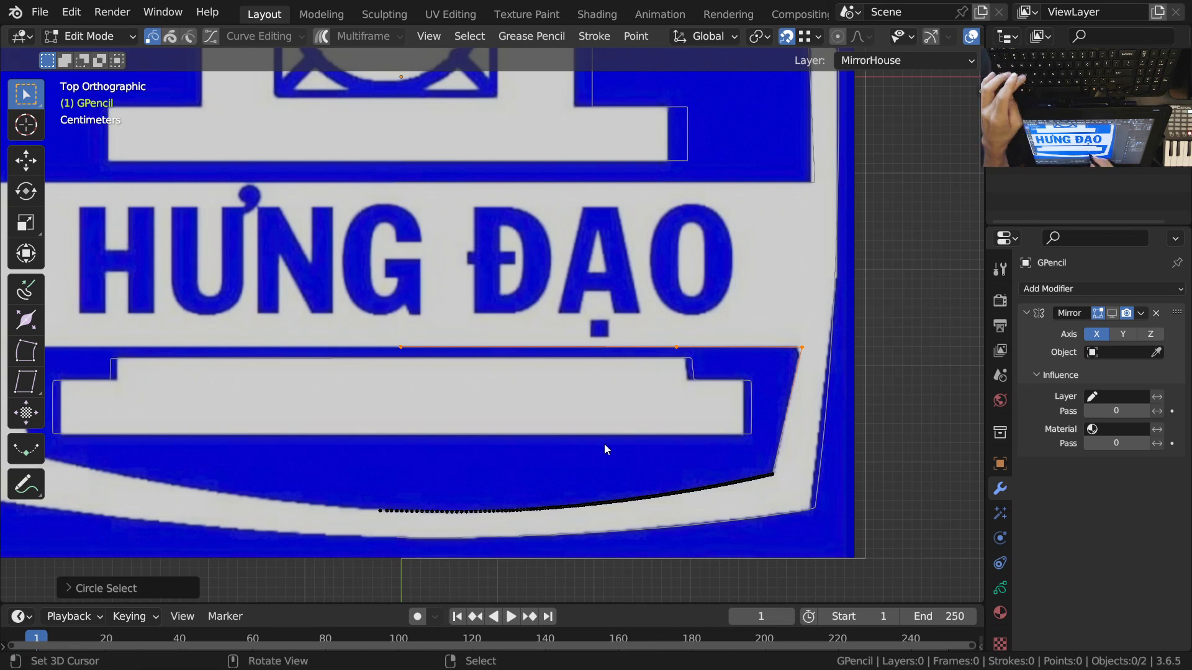
key(s)
key(y)
key(0)
key(Return)
Step: Inspect the lower panel in Object Mode with solid shading and the Mirror modifier shown in the viewport
ctrl+middle_drag(615, 321, 653, 440)
shift+middle_drag(653, 440, 642, 448)
ctrl+middle_drag(658, 368, 657, 435)
shift+middle_drag(658, 466, 620, 449)
key(ctrl+Tab)
mouse_move(614, 395)
ctrl+middle_down()
mouse_move(606, 442)
mouse_move(642, 426)
mouse_move(616, 471)
mouse_move(588, 414)
mouse_move(594, 390)
mouse_move(665, 464)
ctrl+middle_up()
key(ctrl+Tab)
click(1115, 314)
key(alt+z)
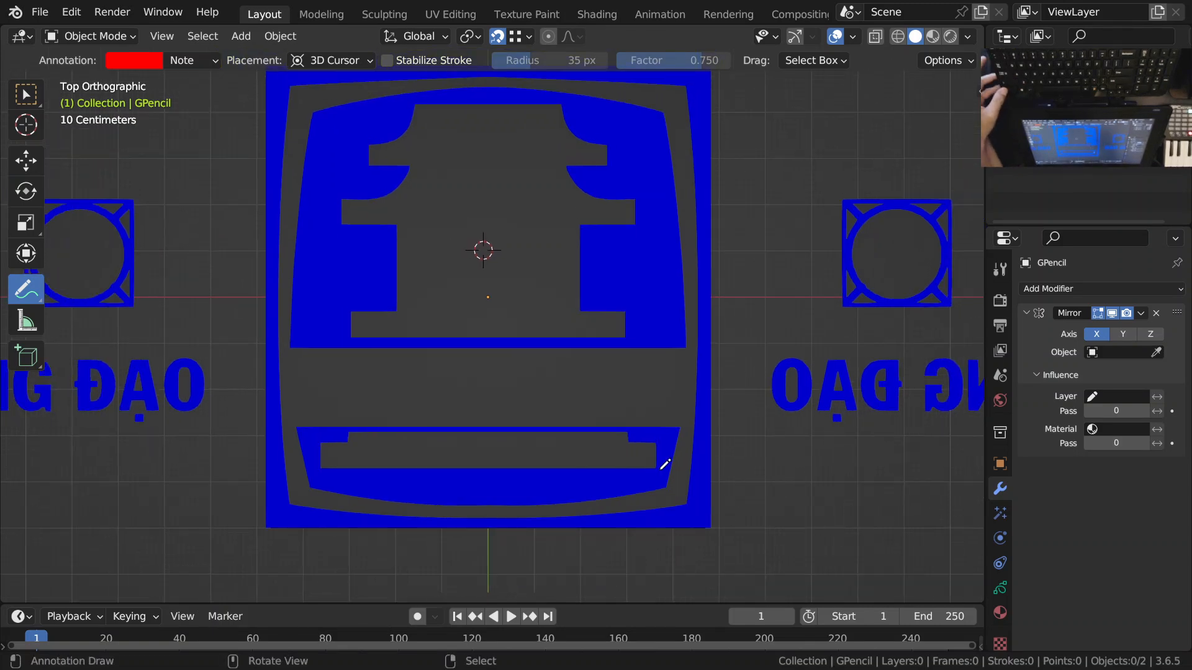
scroll(665, 464, up, 4)
shift+middle_drag(563, 406, 514, 367)
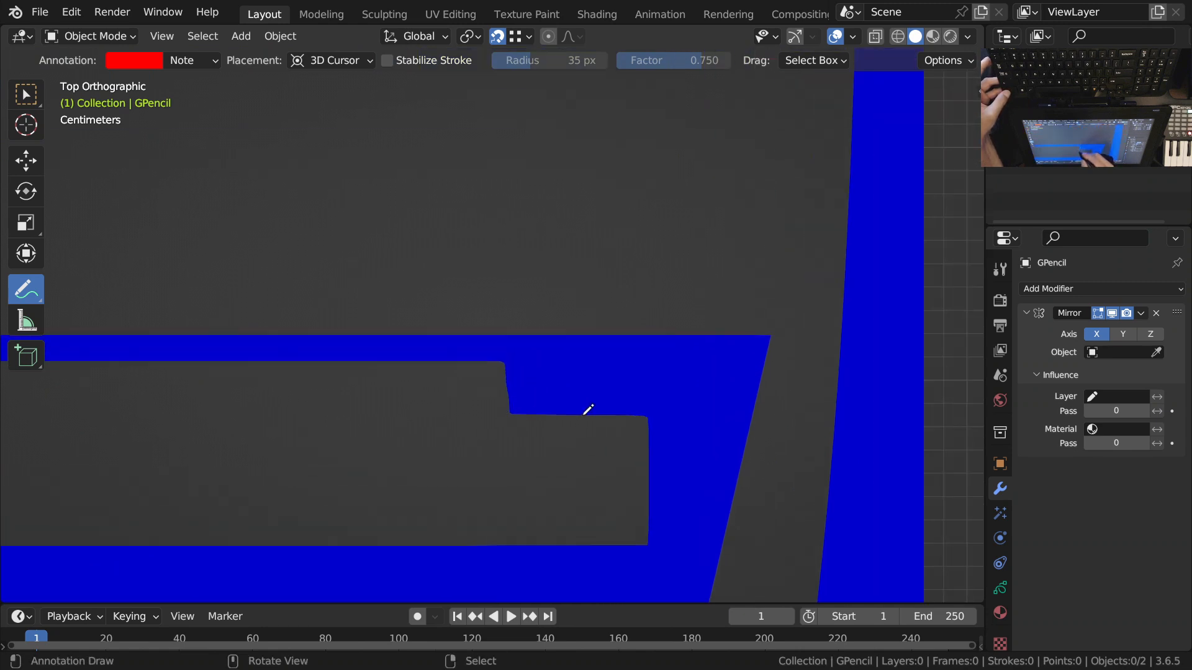
Step: Hide the Mirror modifier in the viewport, switch back to wireframe shading and return to Edit Mode
click(1114, 315)
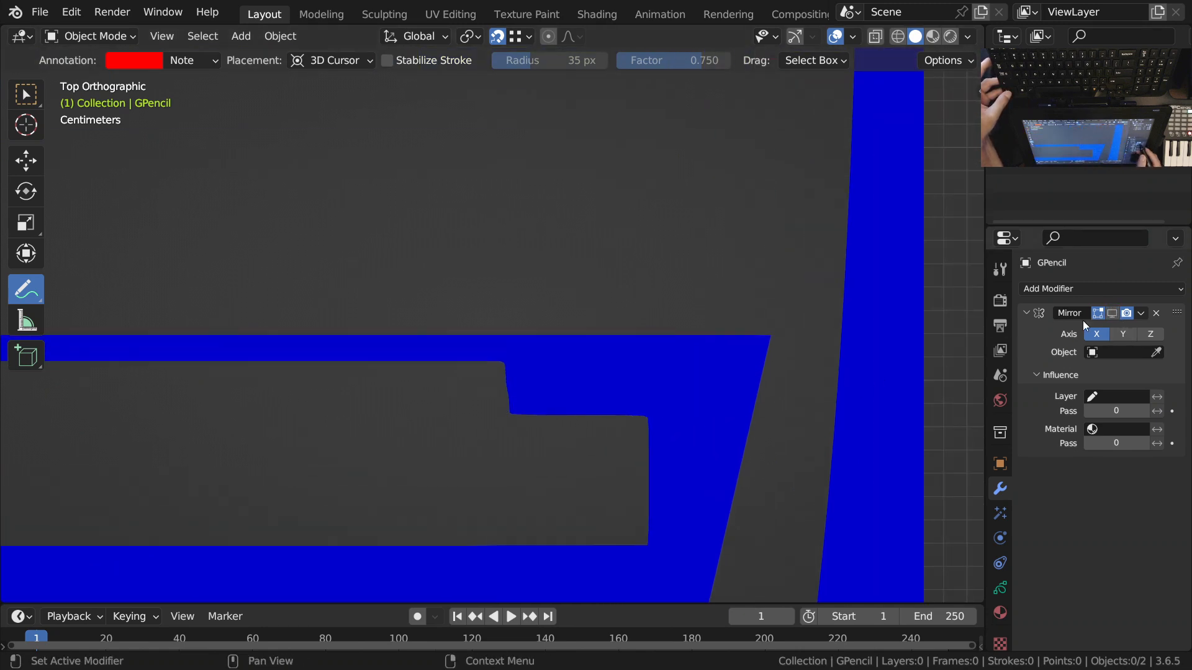
key(shift+z)
ctrl+middle_drag(624, 436, 716, 427)
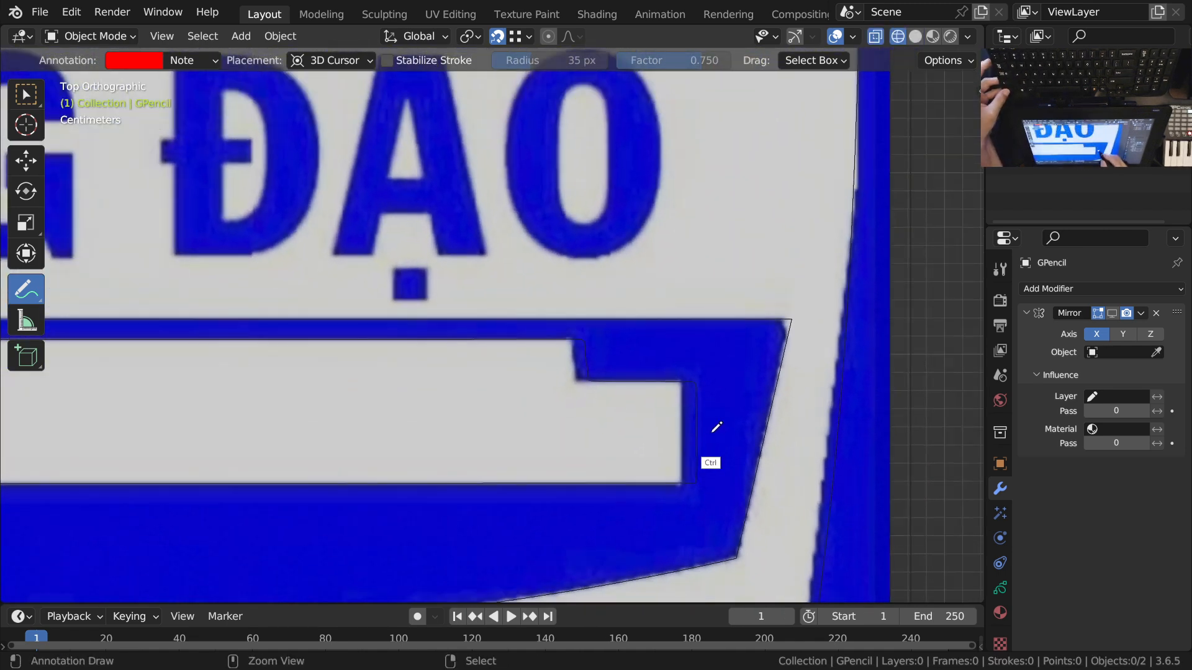
key(ctrl+Tab)
Step: Circle-select the points along the white stepped bar's right vertical edge and dissolve them
ctrl+middle_drag(704, 453, 692, 425)
shift+middle_drag(683, 484, 818, 380)
ctrl+middle_drag(667, 376, 722, 429)
ctrl+middle_drag(630, 417, 590, 482)
mouse_move(575, 431)
ctrl+middle_down()
mouse_move(549, 479)
mouse_move(792, 461)
mouse_move(564, 479)
mouse_move(645, 424)
mouse_move(649, 320)
mouse_move(620, 370)
mouse_move(613, 341)
ctrl+middle_up()
right_click(595, 325)
shift+middle_drag(613, 416, 617, 338)
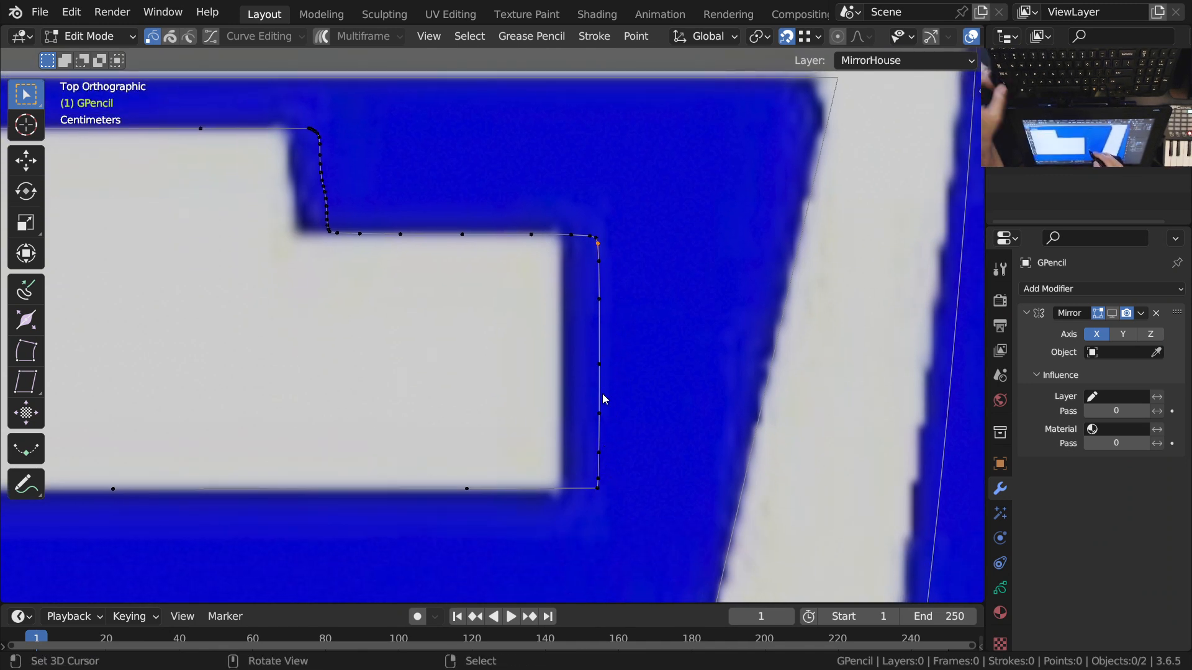
key(c)
drag(599, 300, 605, 441)
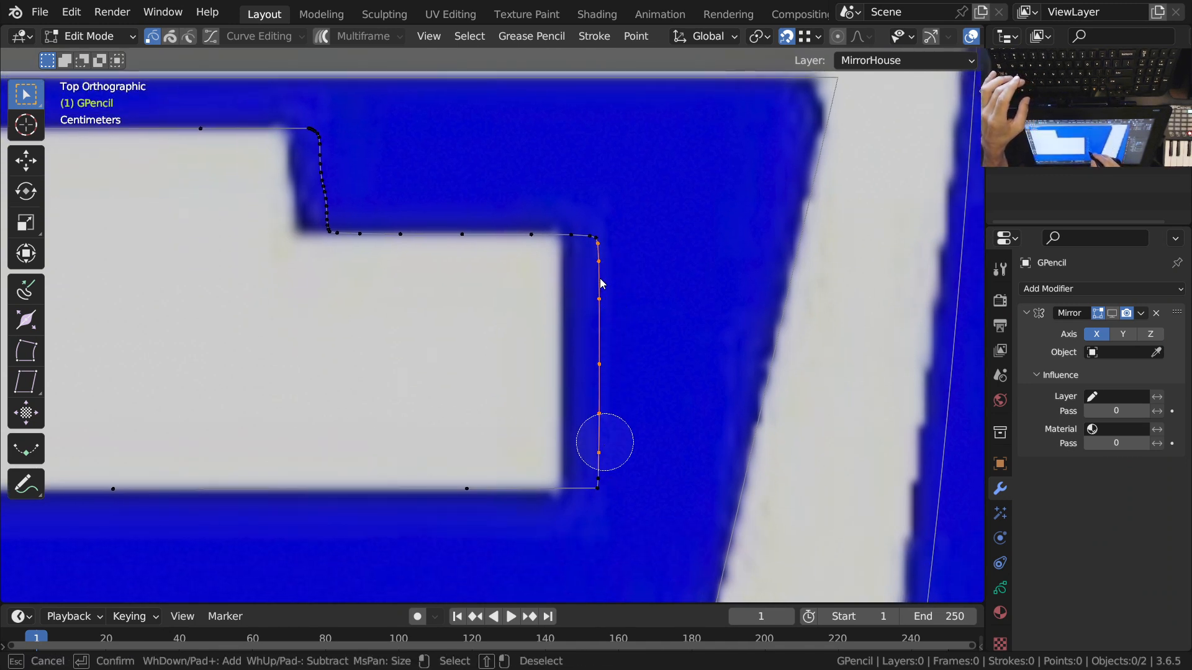
right_click(625, 424)
key(ctrl+x)
click(600, 420)
Step: Circle-select the points along the stepped bar's right horizontal ledge and dissolve them
shift+middle_drag(631, 354, 675, 358)
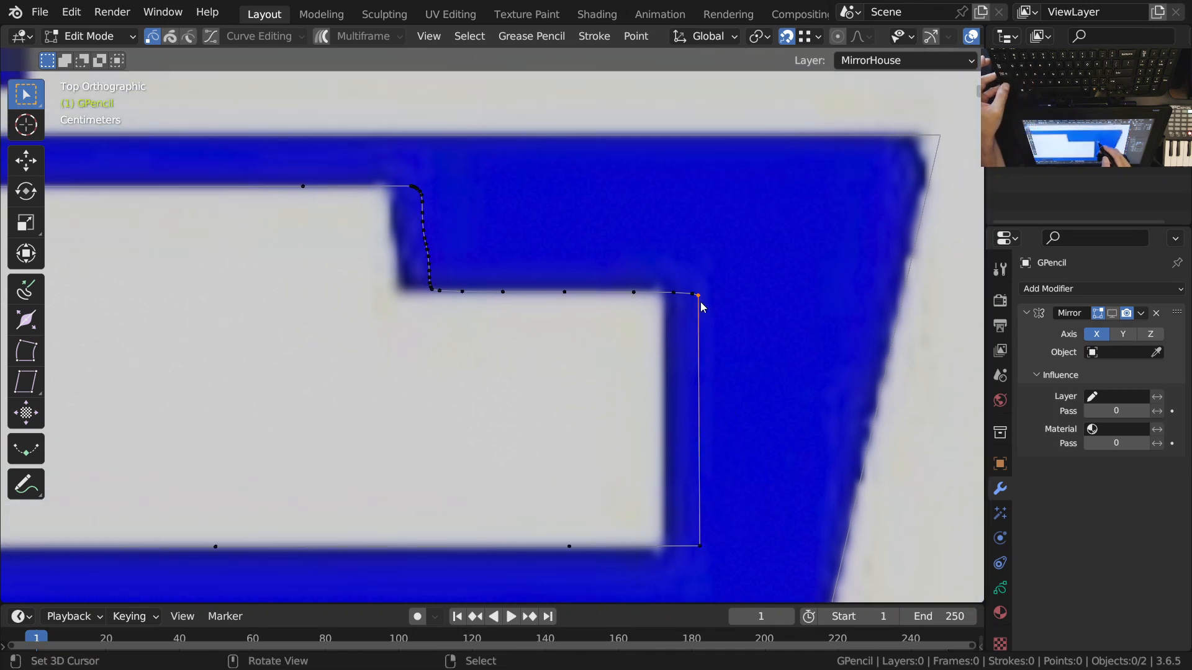
key(c)
mouse_move(668, 305)
mouse_down()
mouse_move(501, 287)
mouse_move(462, 298)
mouse_up()
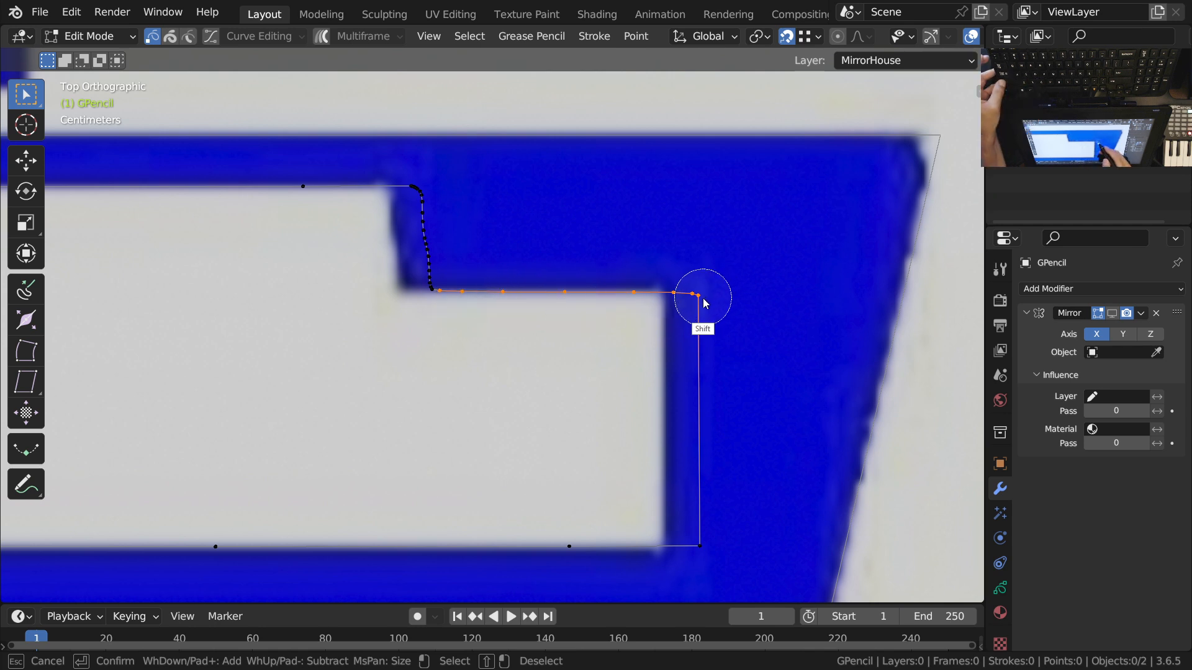
key(Escape)
key(ctrl+x)
click(574, 367)
Step: Dissolve the bunched points along the short slanted edge between the stepped bar's top edge and right ledge
shift+middle_drag(477, 360, 551, 426)
click(503, 317)
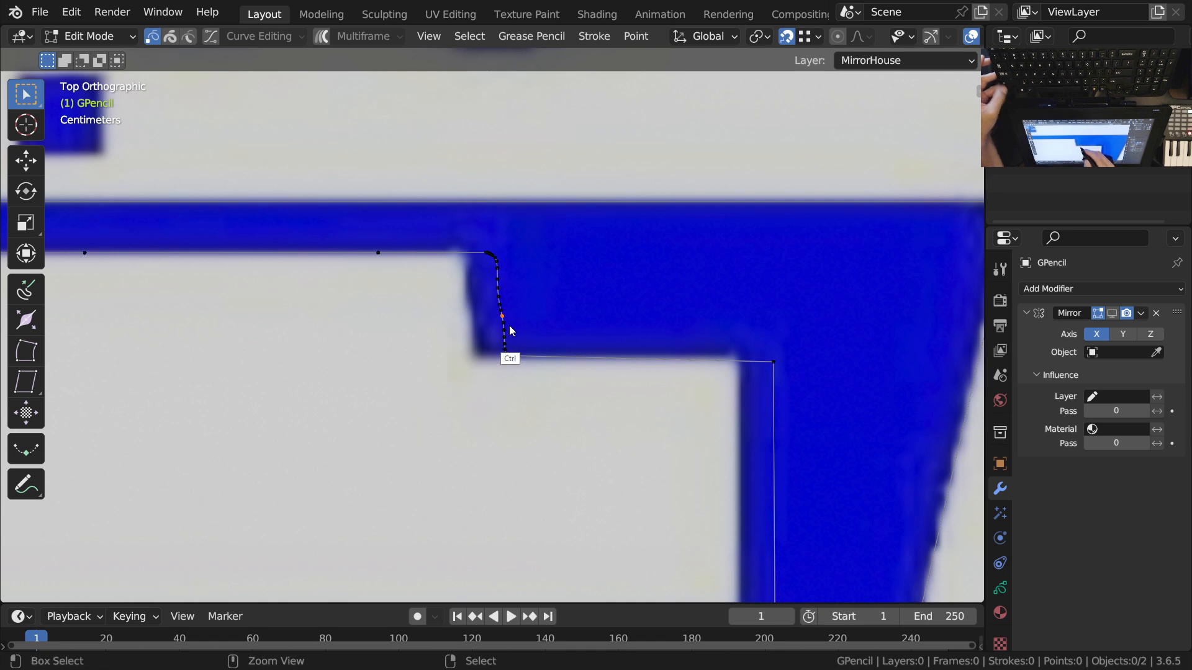
scroll(510, 305, up, 4)
key(c)
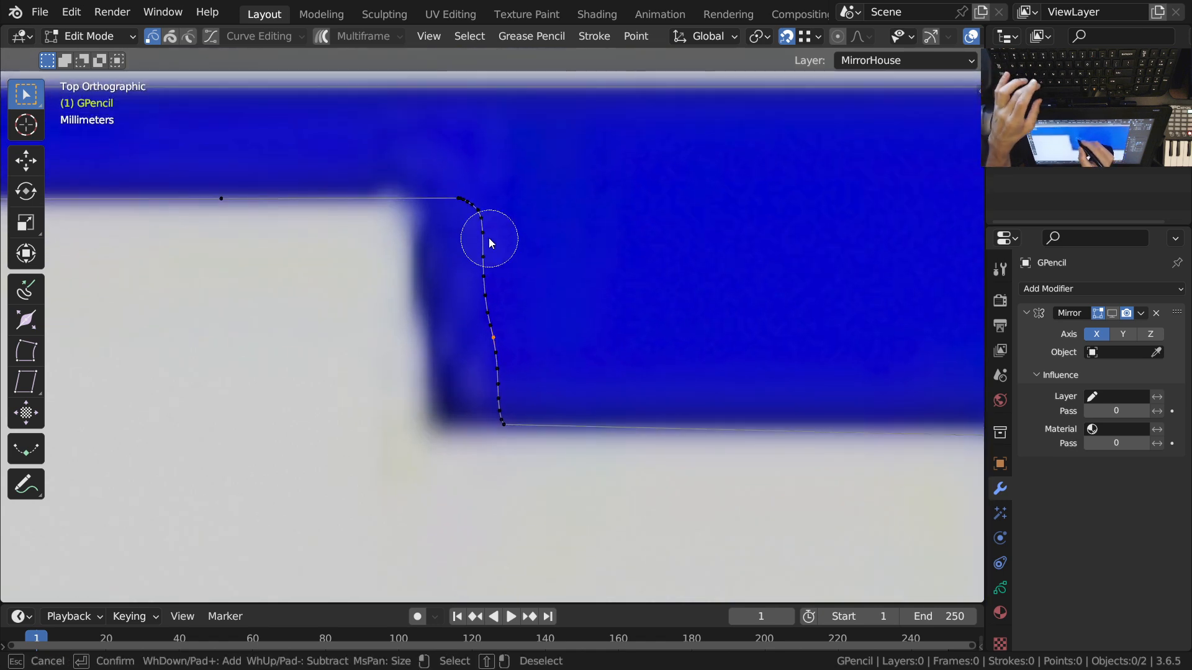
drag(483, 224, 496, 395)
key(Escape)
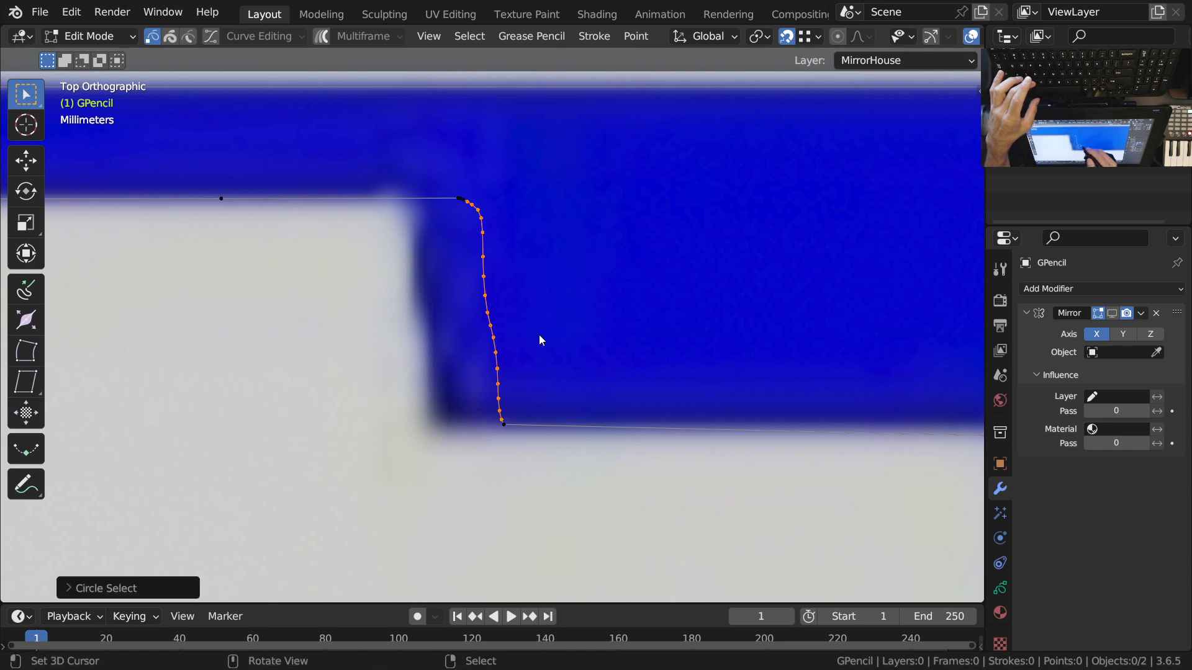
key(ctrl+x)
click(503, 320)
scroll(534, 310, down, 1)
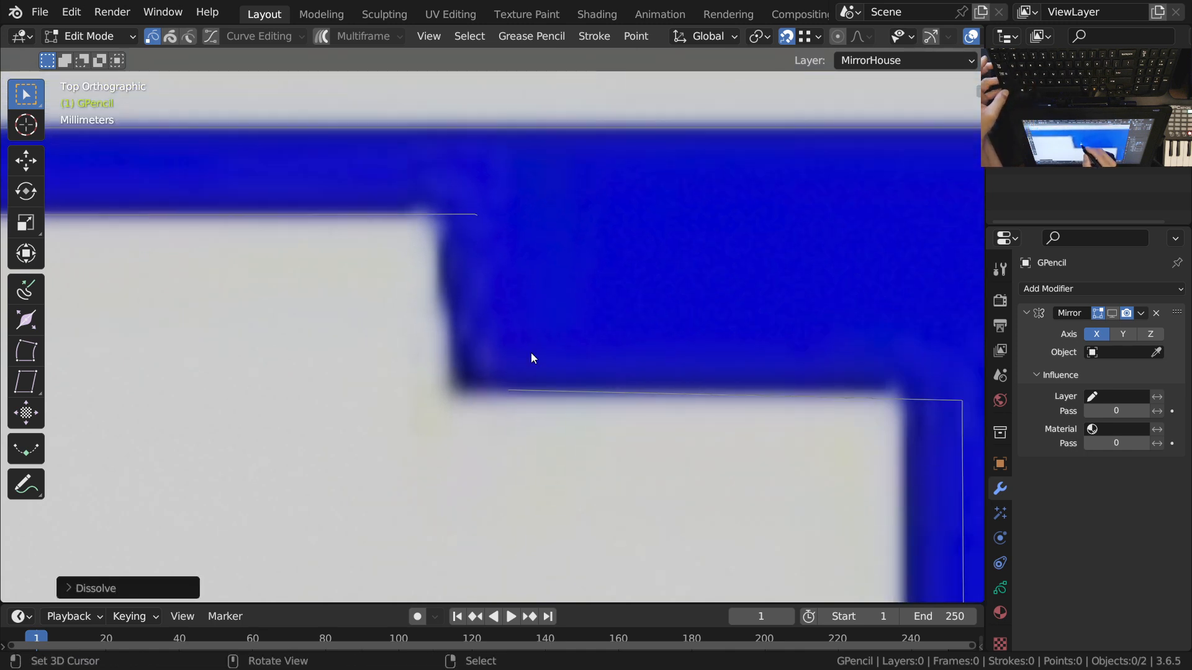
click(533, 393)
scroll(515, 382, down, 2)
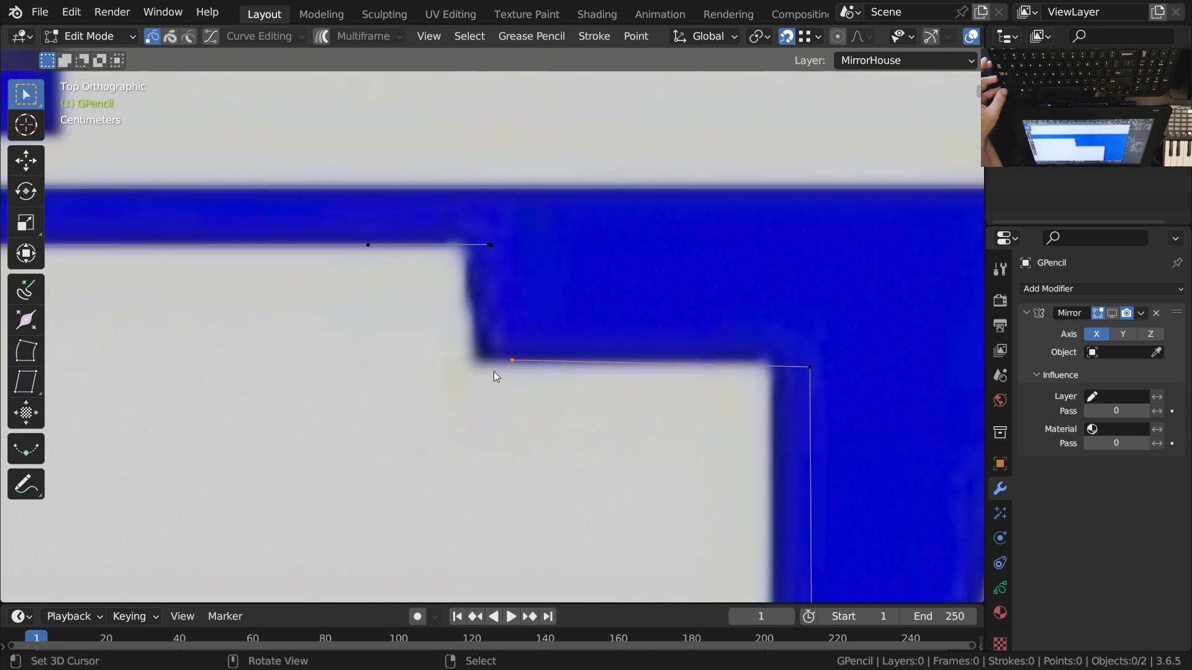
Step: Dissolve the surplus points along the left half of the stepped bar, keeping only its corner points and the centre points
scroll(494, 371, down, 2)
mouse_move(639, 311)
shift+middle_down()
mouse_move(665, 266)
mouse_move(754, 388)
mouse_move(633, 418)
mouse_move(811, 373)
mouse_move(567, 389)
mouse_move(754, 395)
mouse_move(514, 360)
mouse_move(795, 399)
mouse_move(407, 434)
mouse_move(580, 412)
shift+middle_up()
scroll(567, 388, down, 3)
scroll(736, 399, down, 1)
scroll(756, 407, down, 1)
scroll(192, 324, up, 4)
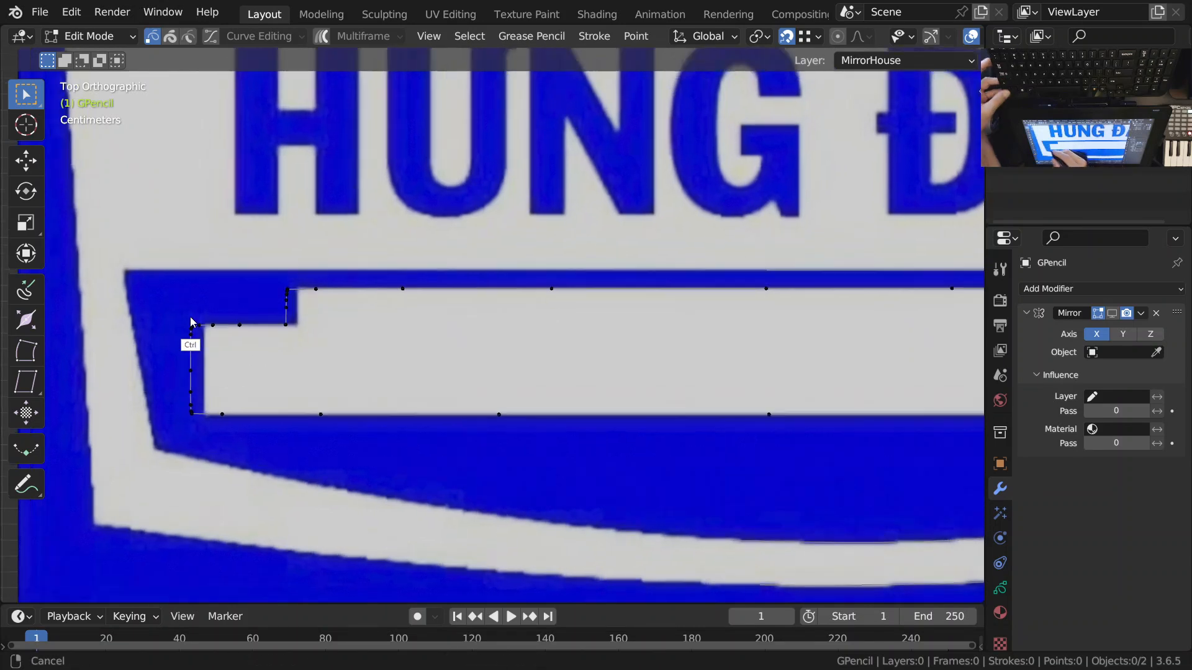
mouse_move(277, 370)
shift+middle_down()
mouse_move(317, 364)
mouse_move(218, 310)
shift+middle_up()
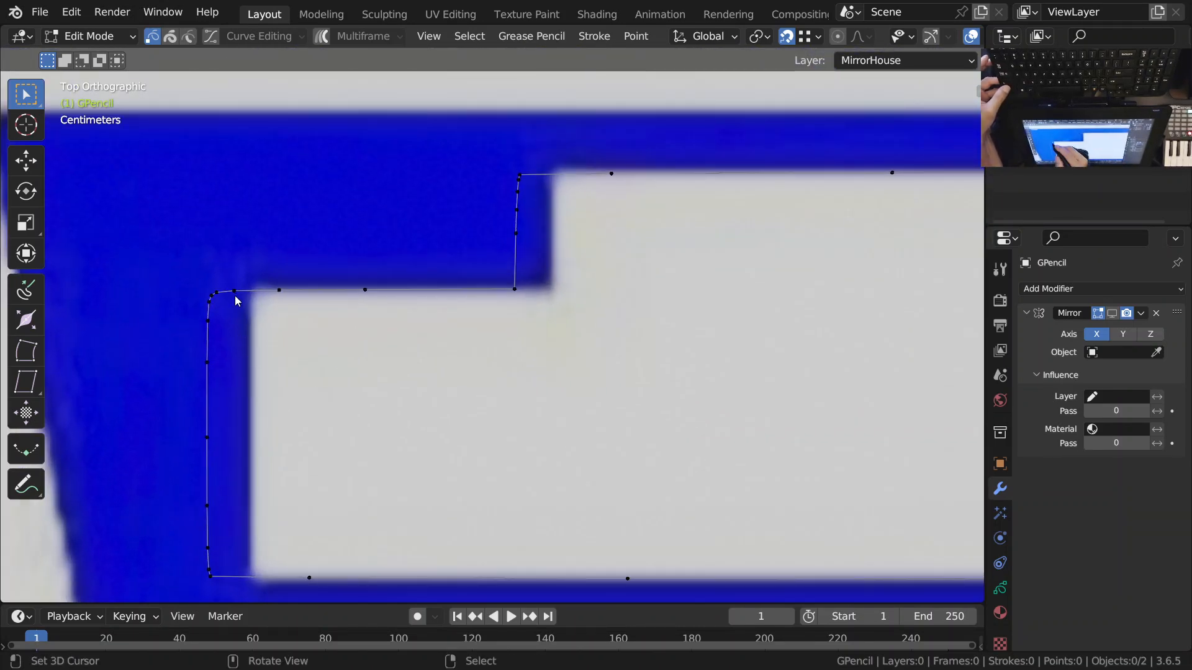
key(c)
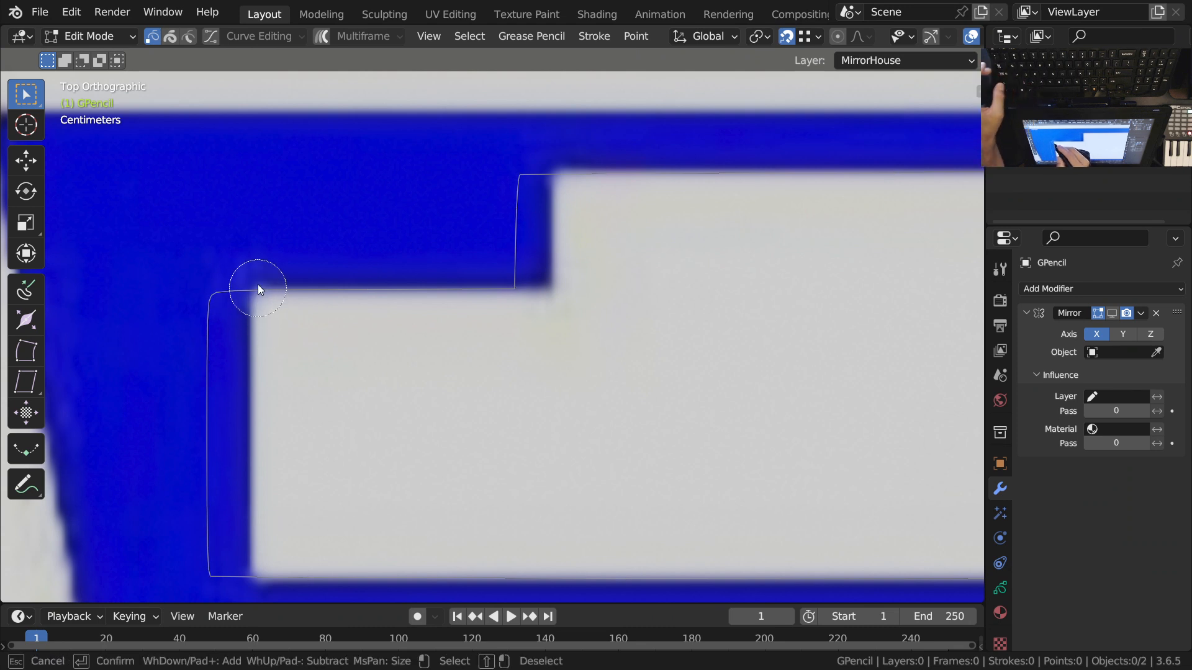
right_click(227, 291)
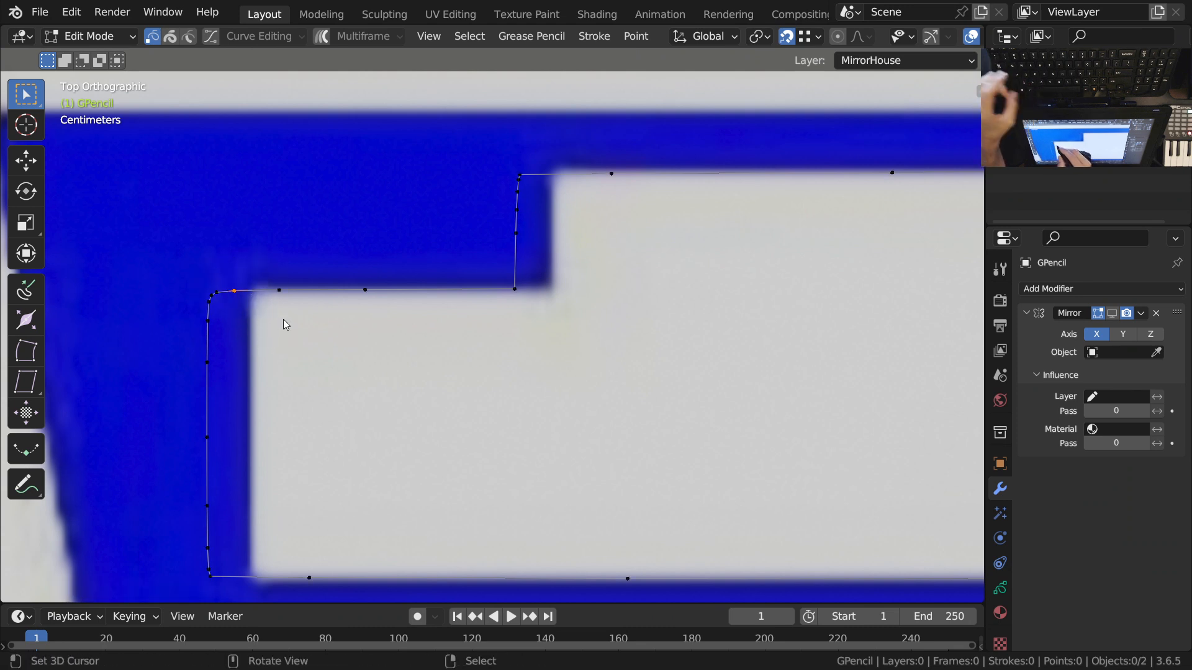
key(c)
mouse_move(276, 302)
mouse_down()
mouse_move(444, 305)
mouse_move(501, 322)
mouse_move(533, 246)
mouse_up()
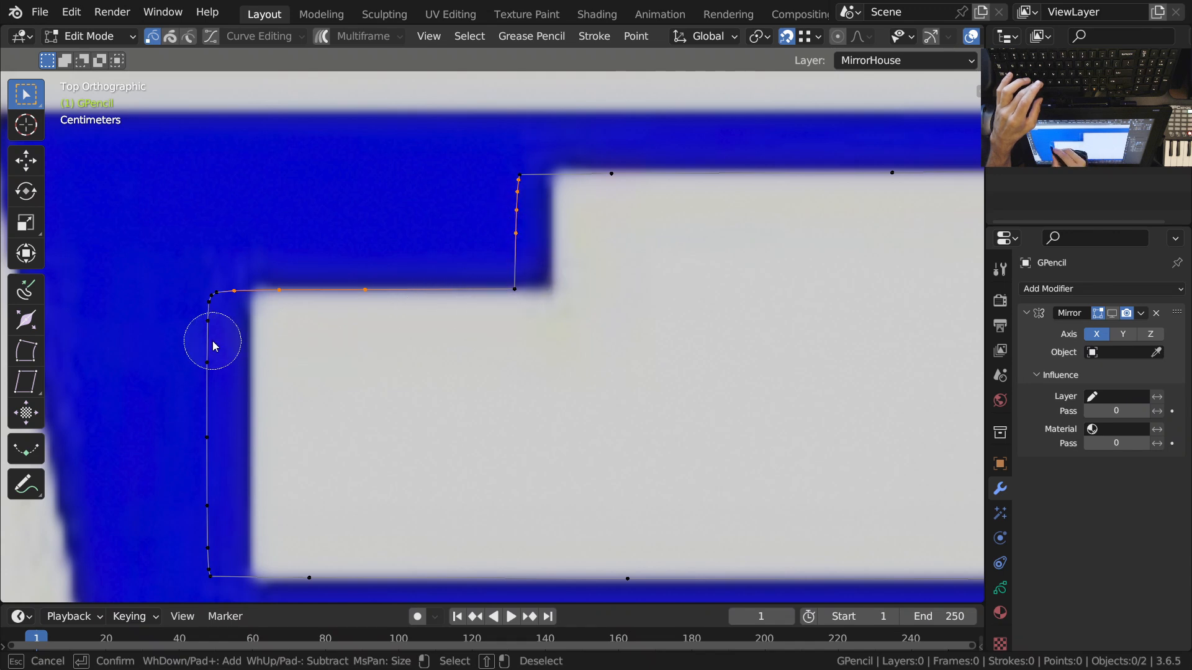
drag(213, 330, 208, 545)
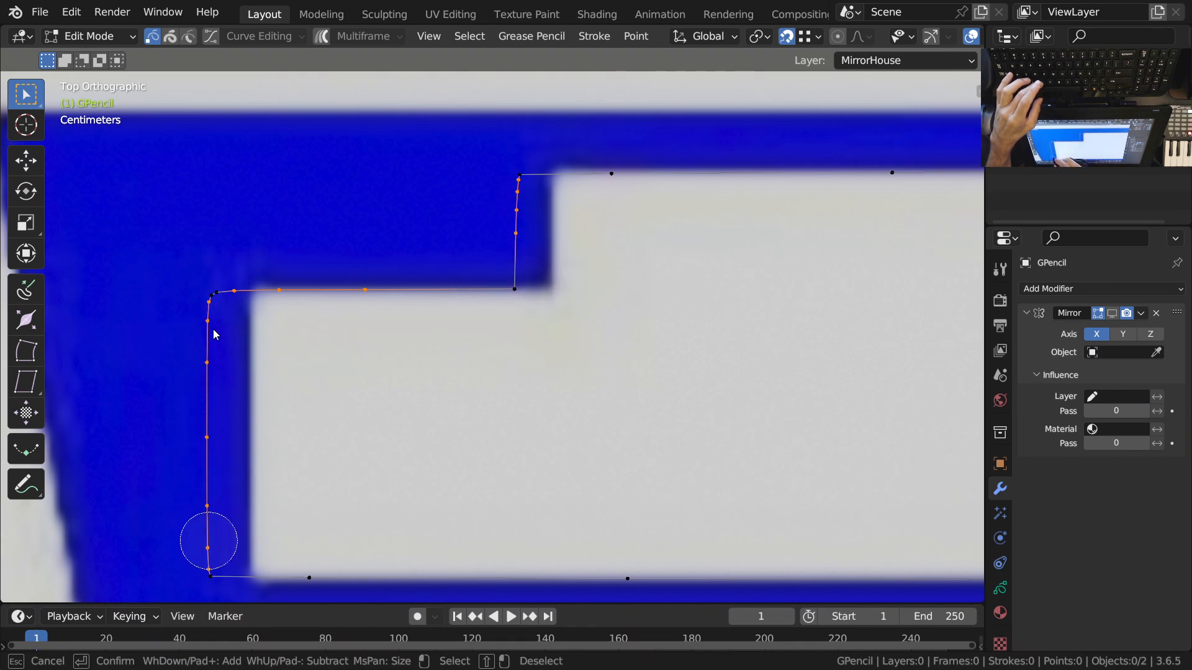
click(240, 281)
key(Escape)
ctrl+middle_drag(397, 340, 428, 378)
shift+middle_drag(501, 422, 450, 332)
ctrl+middle_drag(370, 410, 447, 479)
ctrl+scroll(308, 444, down, 3)
scroll(287, 490, down, 2)
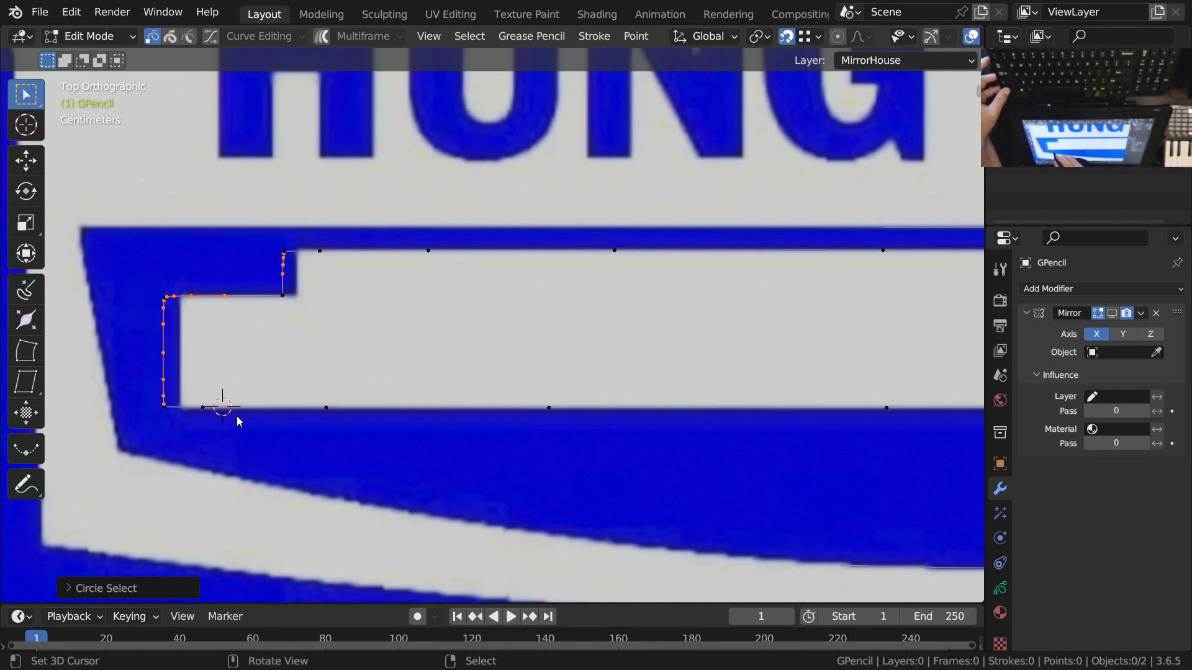
key(c)
drag(223, 421, 534, 422)
mouse_move(639, 311)
mouse_down()
mouse_move(479, 258)
mouse_move(323, 255)
mouse_up()
key(Escape)
scroll(529, 415, down, 3)
scroll(400, 442, down, 2)
shift+middle_drag(551, 370, 545, 422)
key(ctrl+x)
click(497, 401)
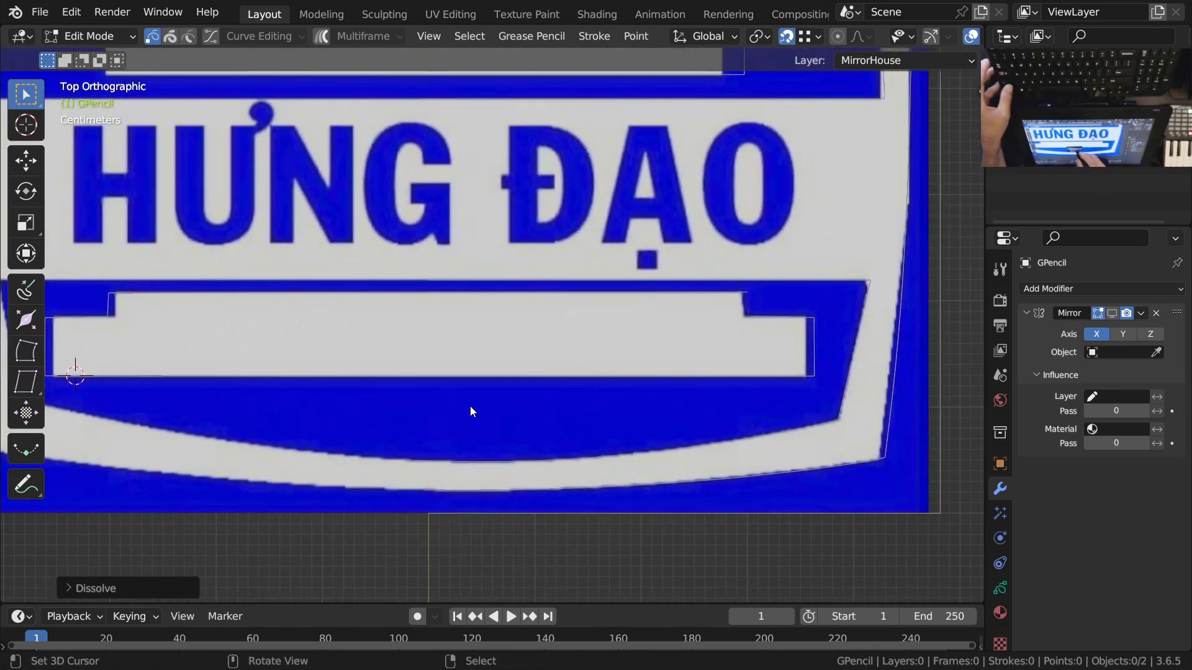
Step: Delete all points of the stepped bar's right half, keeping the centre points on the top and bottom edges
click(115, 293)
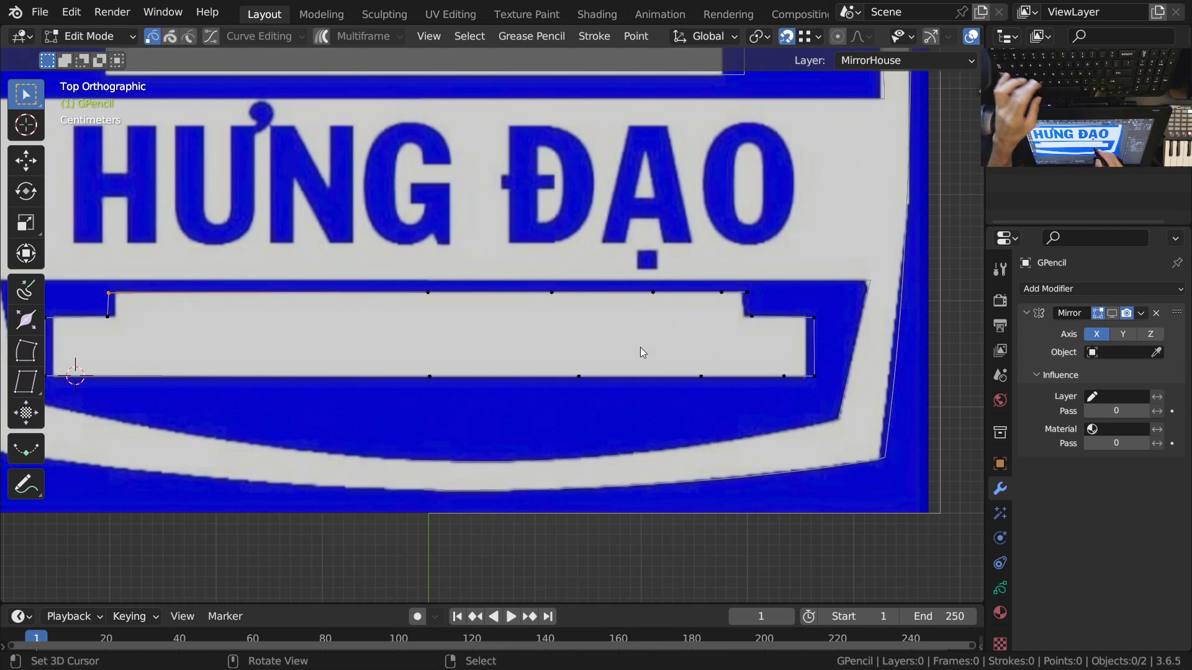
key(c)
mouse_move(550, 294)
mouse_down()
mouse_move(775, 304)
mouse_move(790, 346)
mouse_move(617, 359)
mouse_move(547, 378)
mouse_up()
shift+click(741, 258)
shift+middle_drag(339, 407, 367, 367)
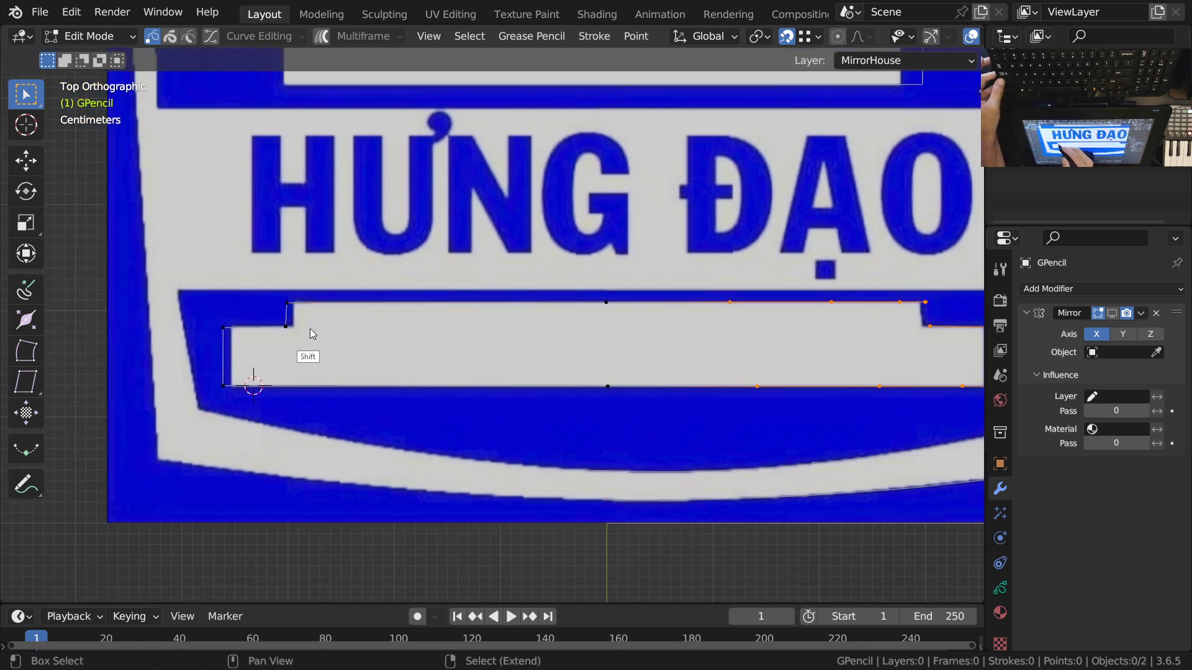
key(x)
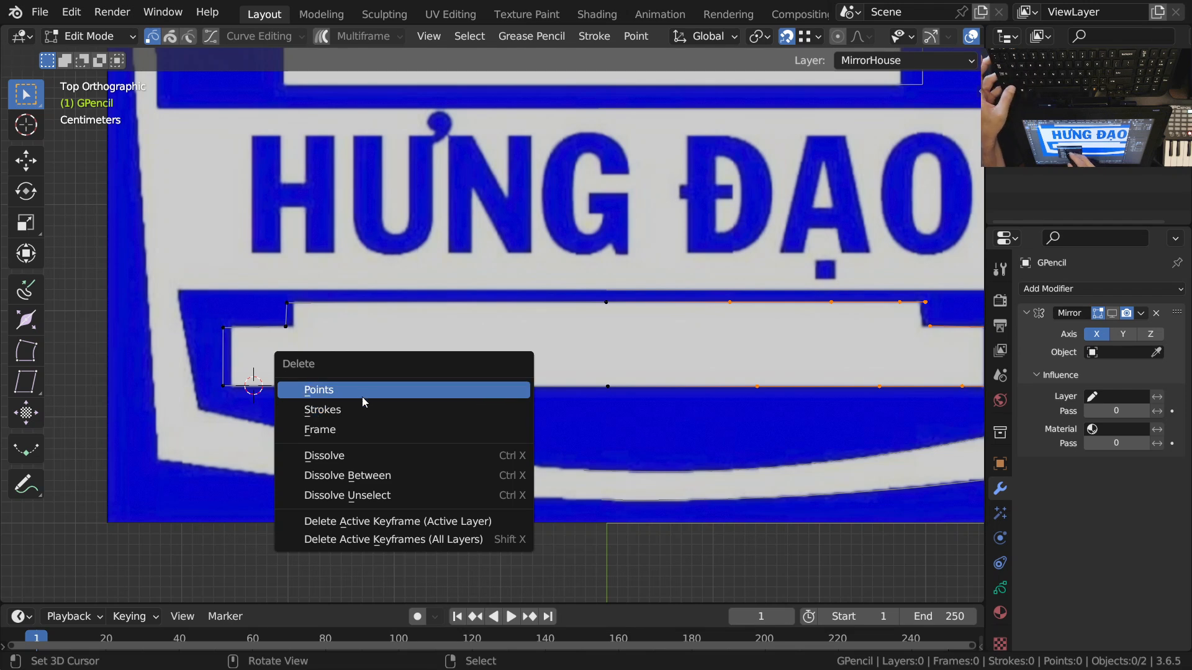
click(365, 390)
Step: Level the stepped bar's top edge by scaling its left corner point and centre point to 0 along Y
click(281, 310)
scroll(572, 370, up, 1)
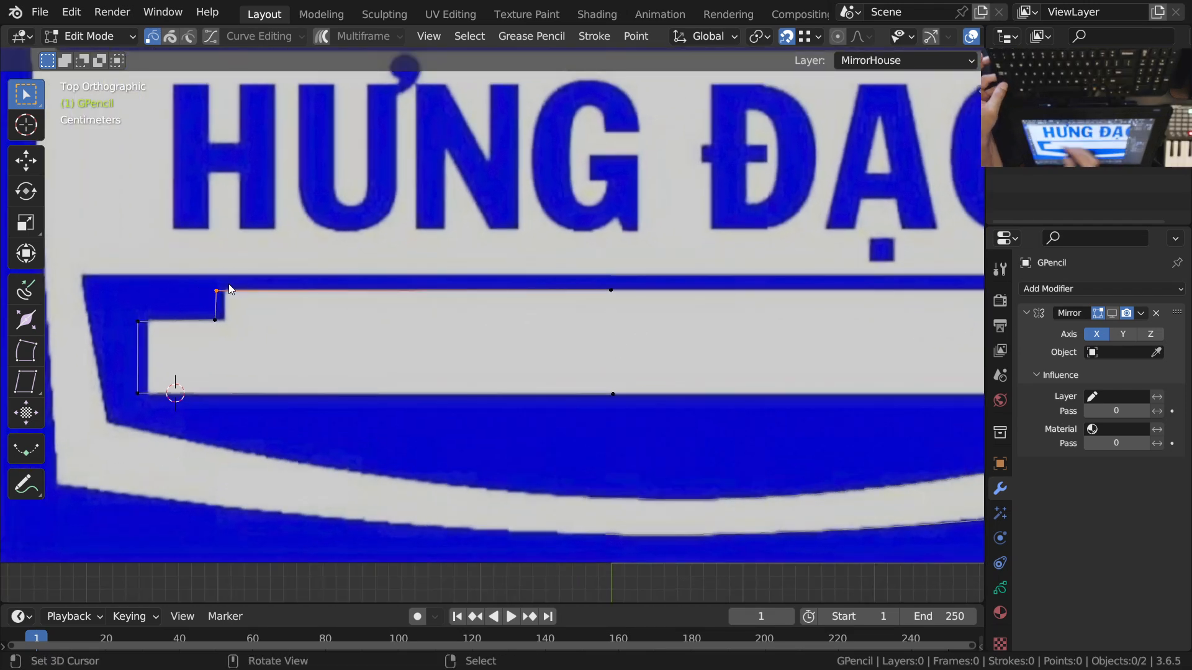
shift+click(611, 289)
key(s)
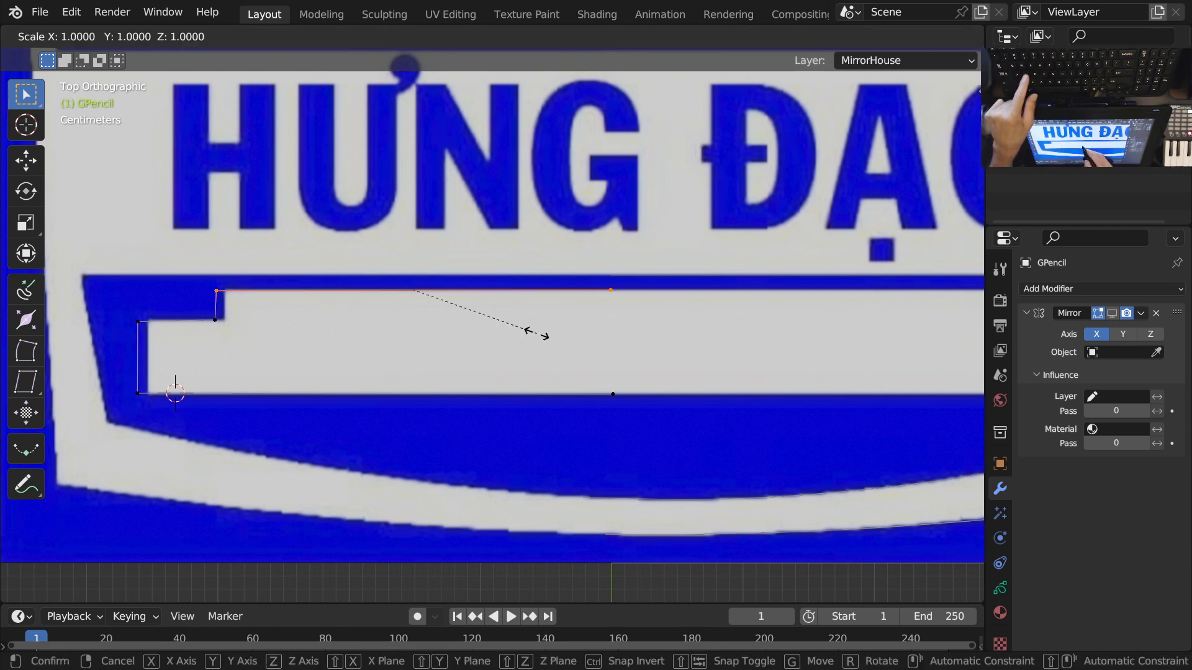
key(y)
key(0)
key(Return)
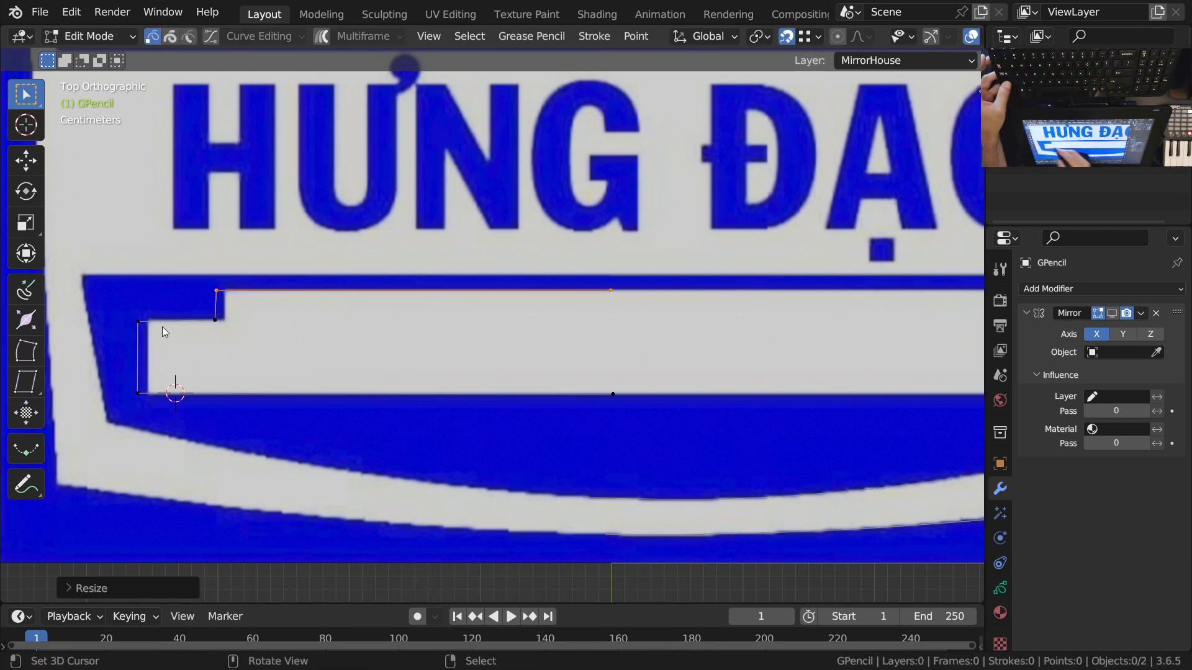
Step: Straighten the stepped bar's outer left edge by scaling its two corner points along X
click(204, 328)
click(139, 394)
shift+click(613, 396)
shift+click(140, 322)
key(s)
key(x)
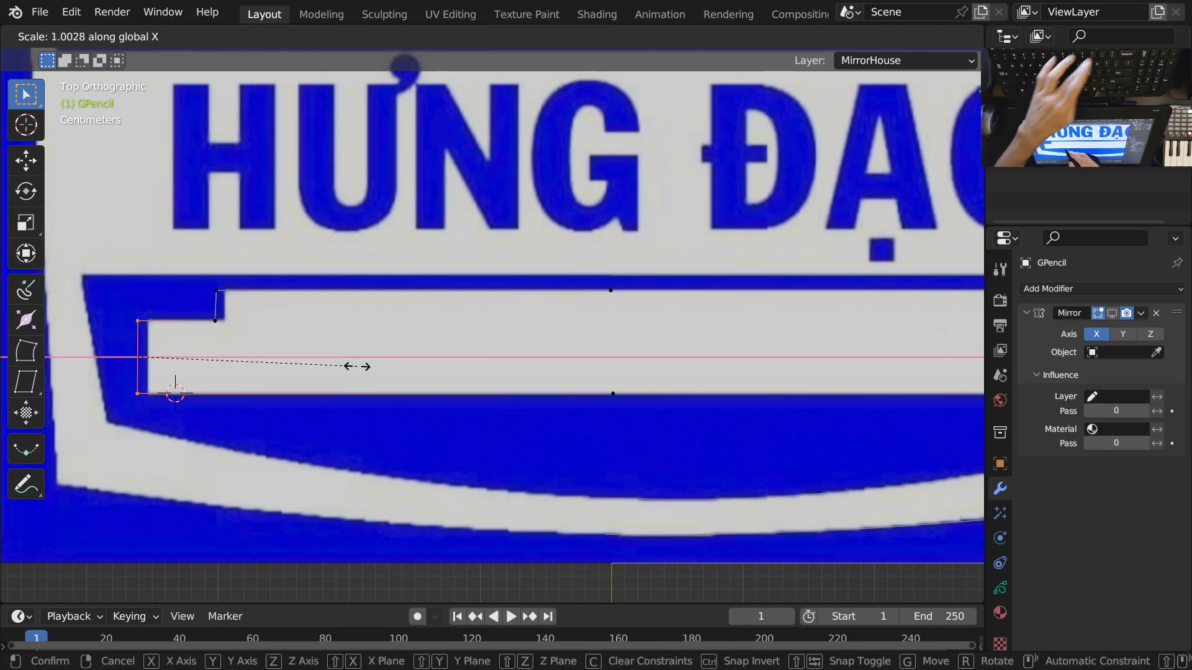
click(356, 366)
mouse_move(253, 340)
ctrl+middle_down()
mouse_move(237, 307)
mouse_move(253, 359)
ctrl+middle_up()
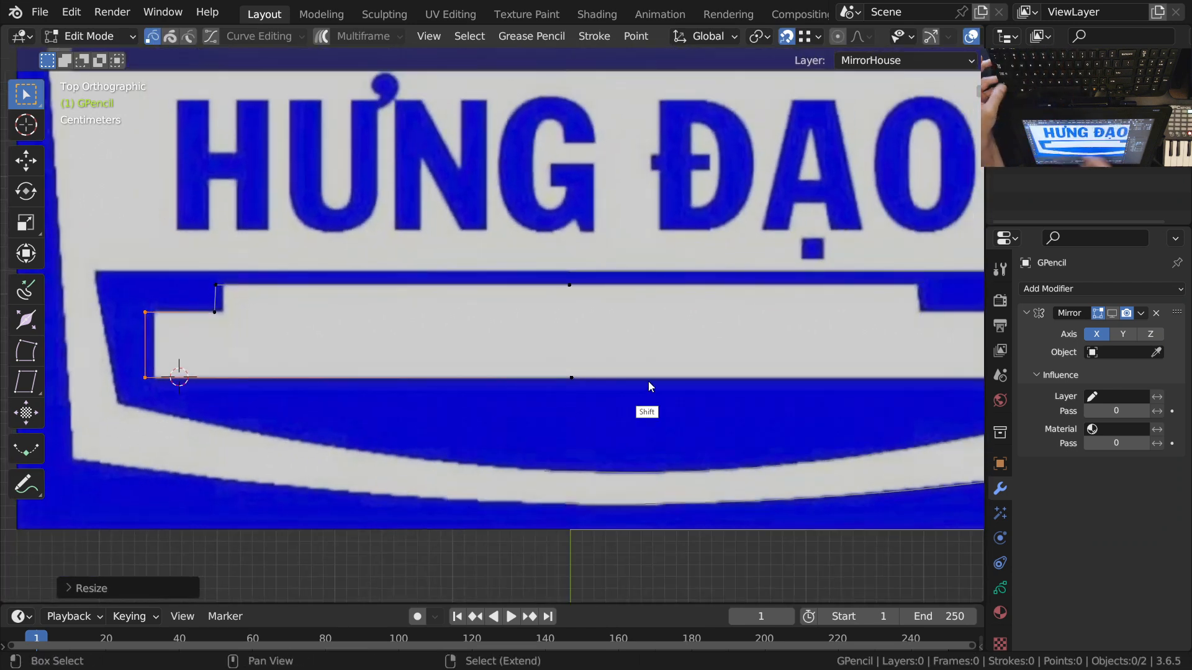
Step: Make the short edge of the bar's left step vertical by repeating the X scaling on its two points
shift+middle_drag(639, 394, 507, 406)
shift+middle_drag(331, 400, 605, 410)
ctrl+middle_drag(371, 367, 386, 294)
shift+click(356, 253)
drag(329, 233, 428, 342)
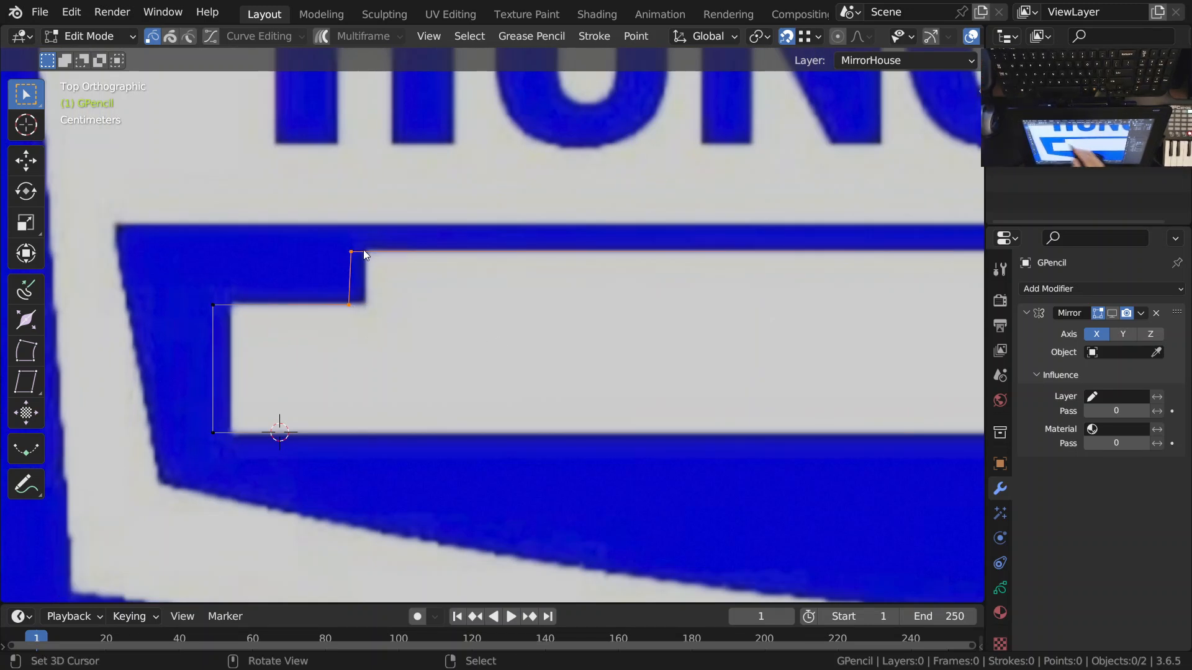
key(shift+r)
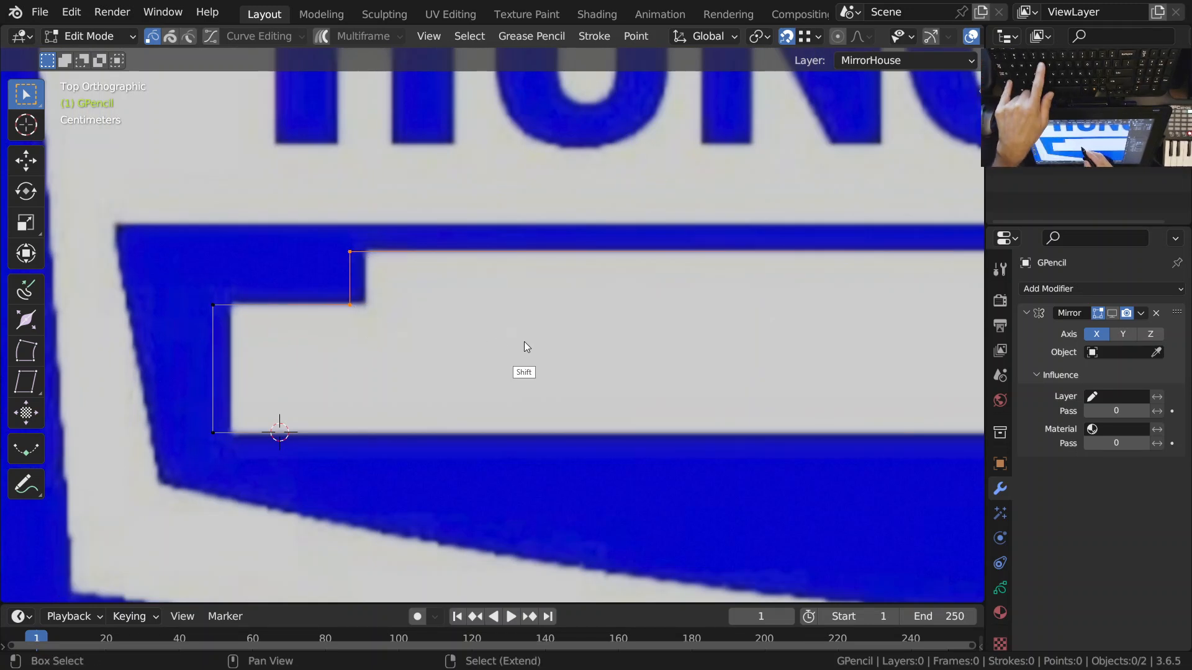
ctrl+middle_drag(415, 316, 403, 357)
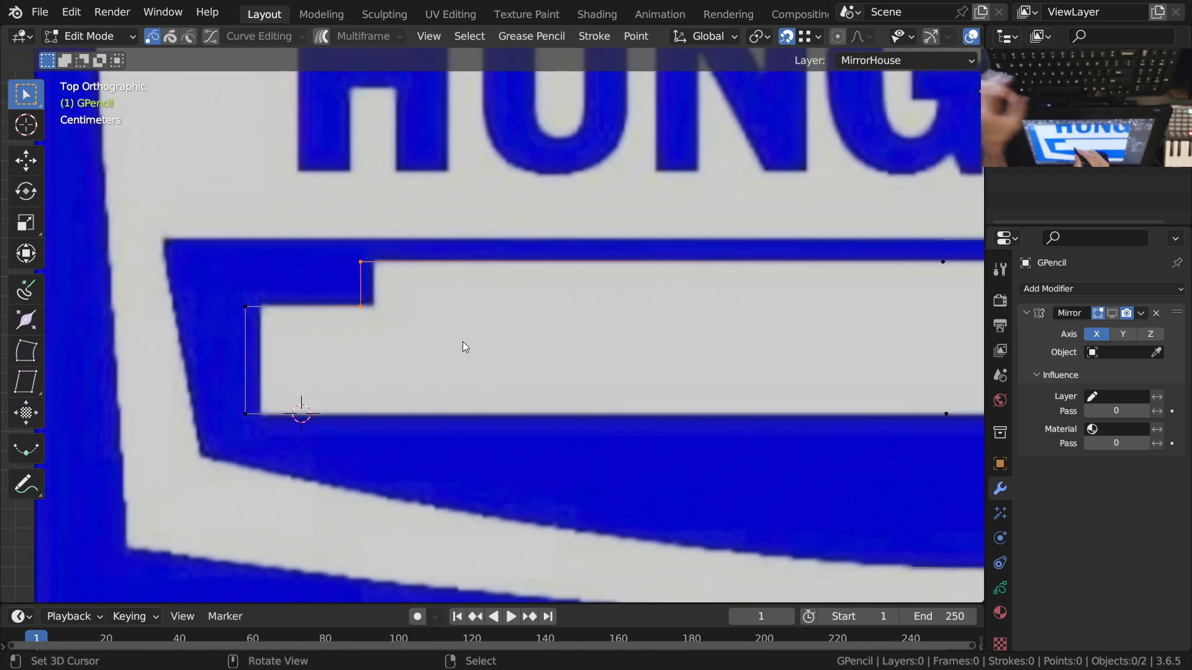
Step: Move the bar's left step edge about 0.0068 m and its outer left edge about 0.0079 m along X onto the reference
key(g)
key(x)
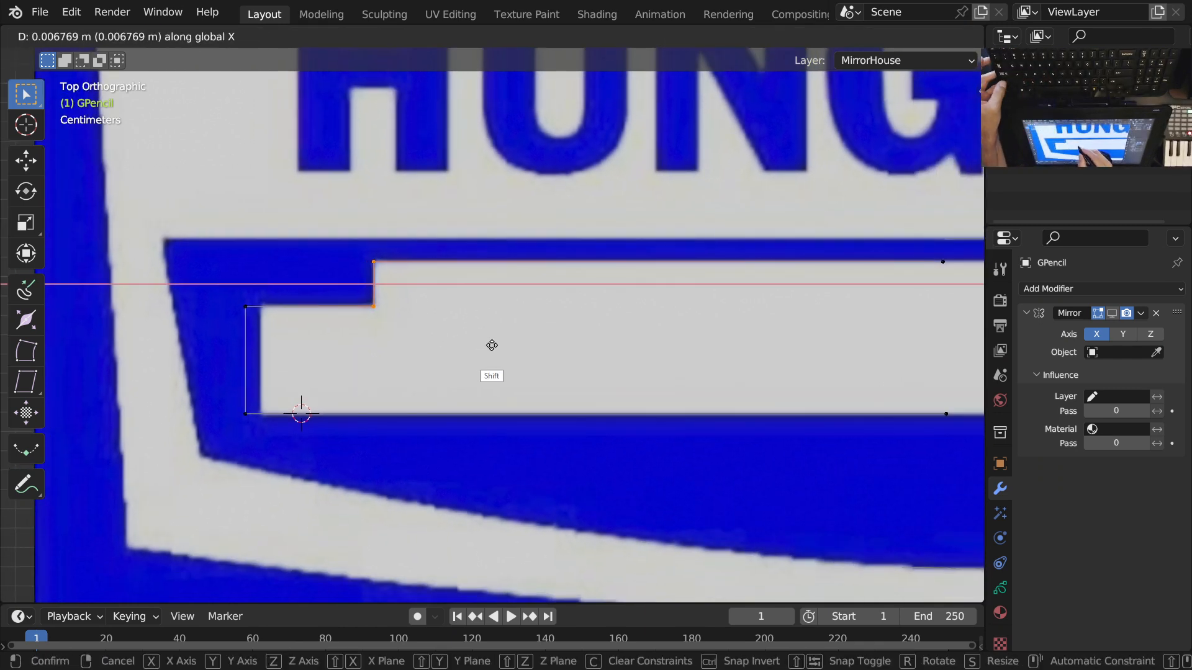
click(493, 345)
click(248, 307)
shift+click(248, 414)
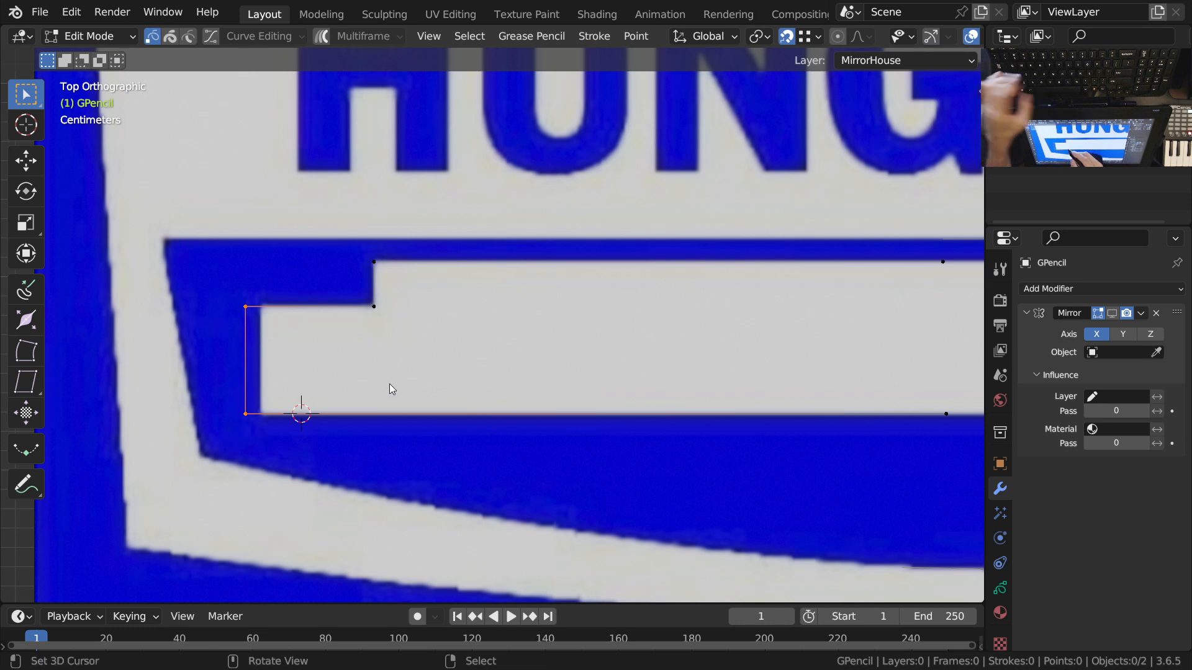
key(g)
key(x)
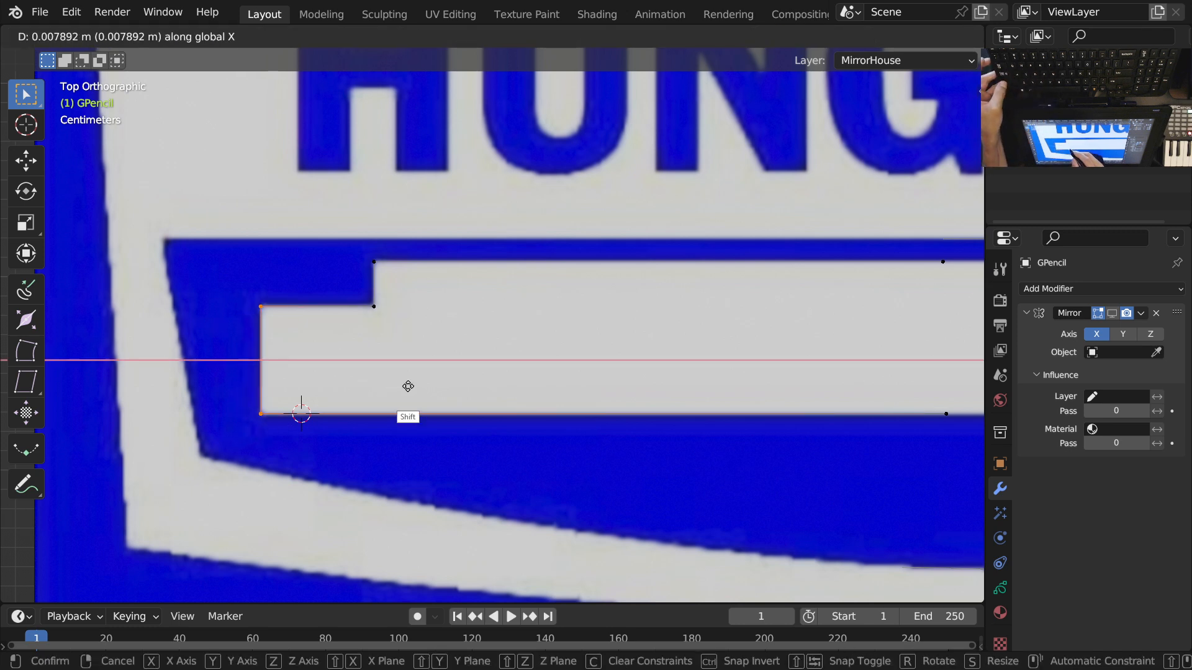
click(406, 388)
Step: Move the stepped bar's top and bottom centre points along X past the sign's centre line
scroll(468, 448, down, 2)
shift+middle_drag(706, 462, 428, 490)
right_click(548, 316)
shift+right_click(547, 431)
key(g)
key(x)
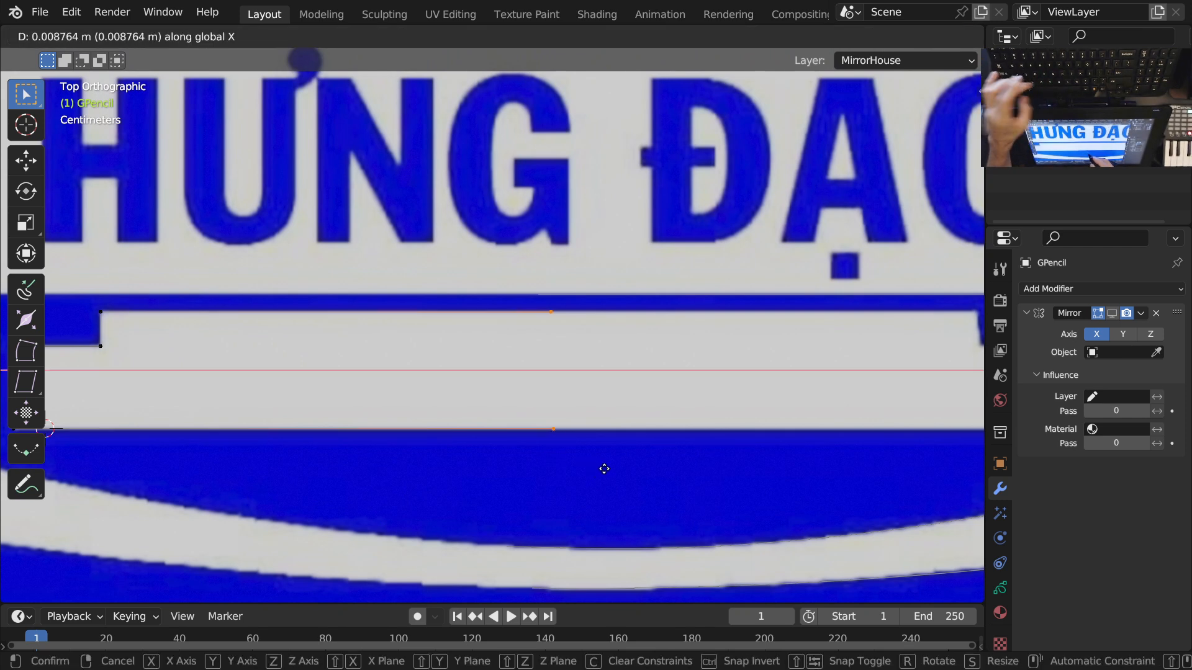
click(611, 440)
Step: Show the Mirror modifier in the viewport with rendered shading and check how the stepped bar's halves overlap
scroll(606, 415, down, 3)
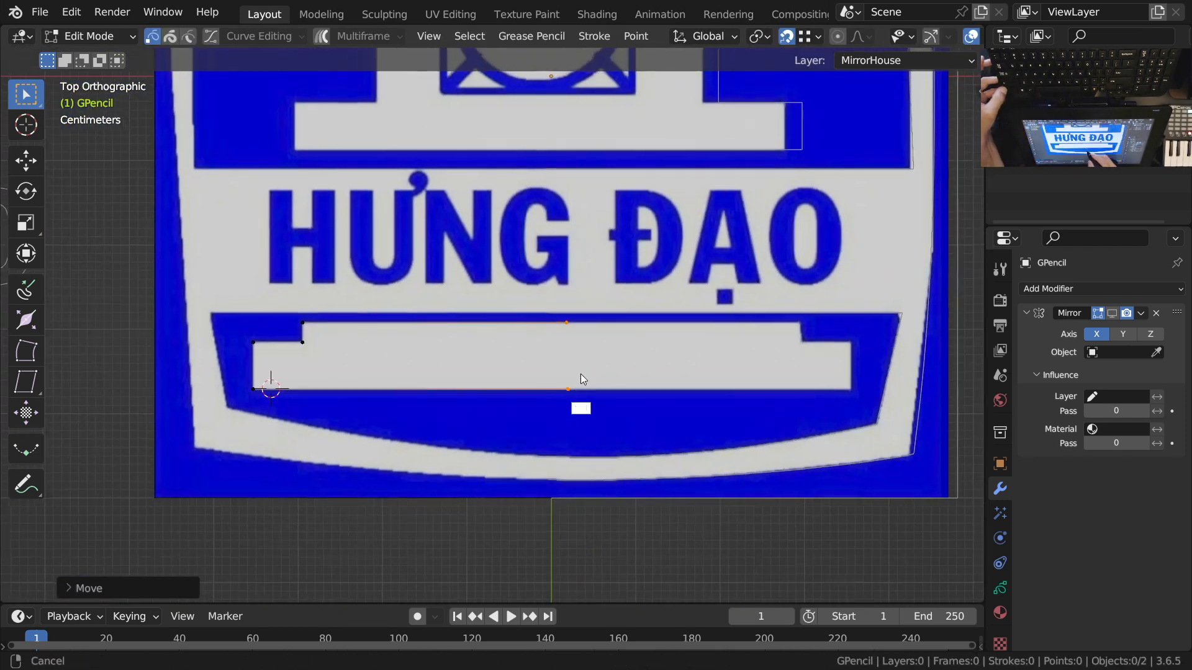
click(1112, 313)
key(shift+z)
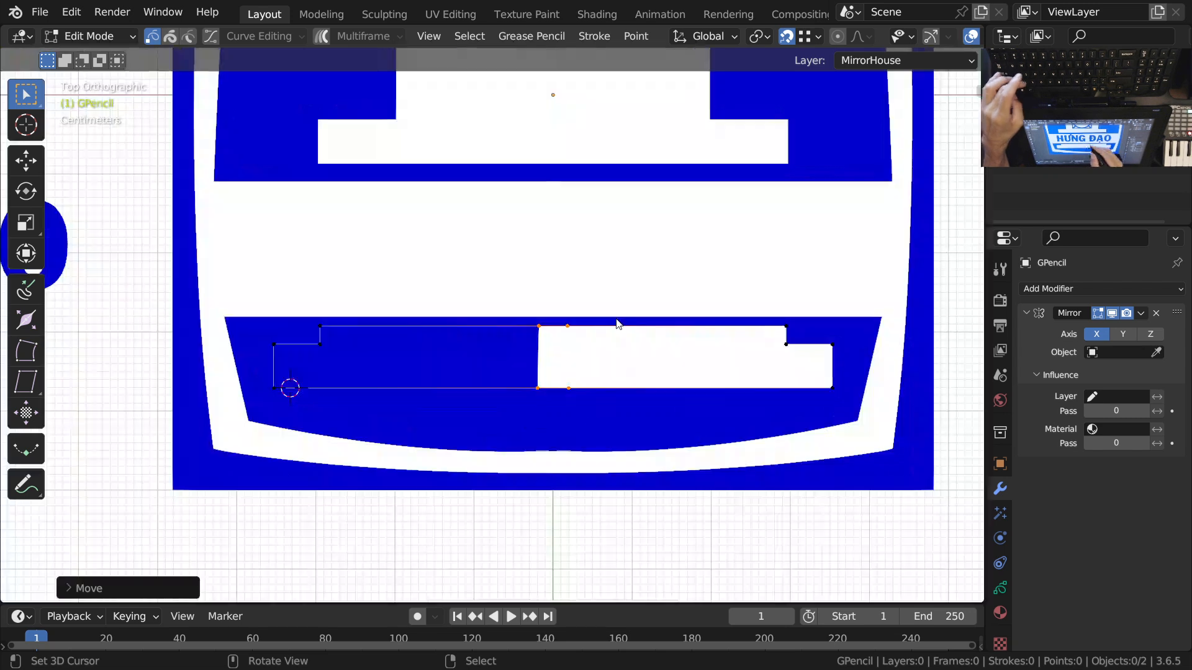
scroll(560, 426, up, 1)
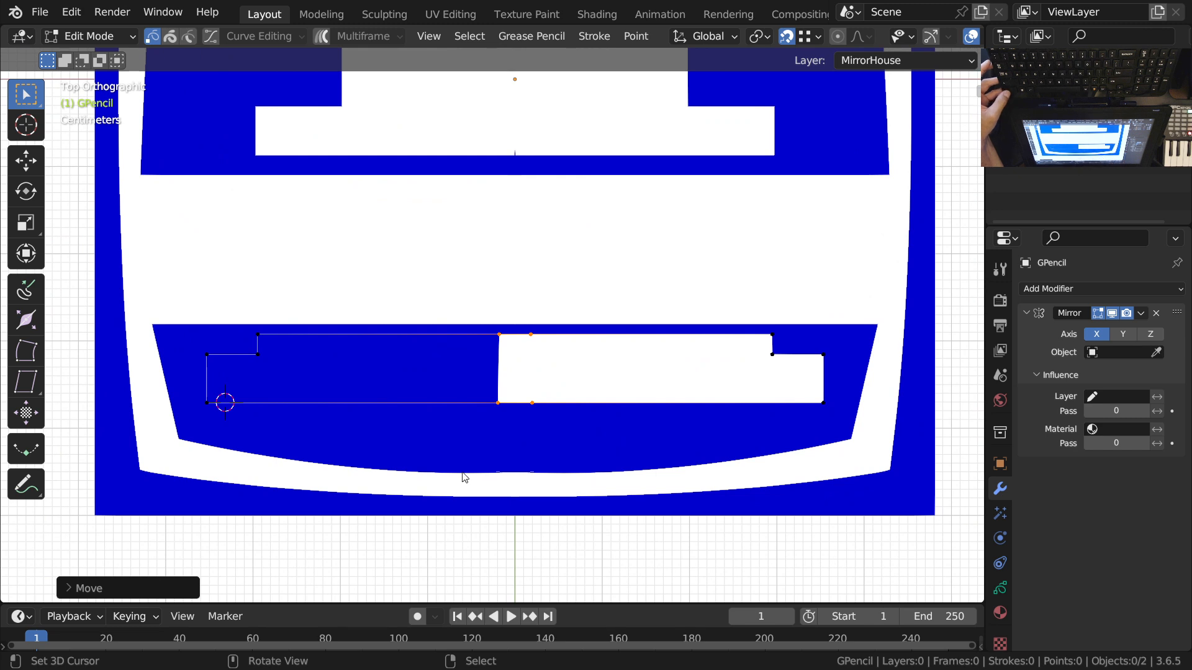
scroll(565, 403, down, 3)
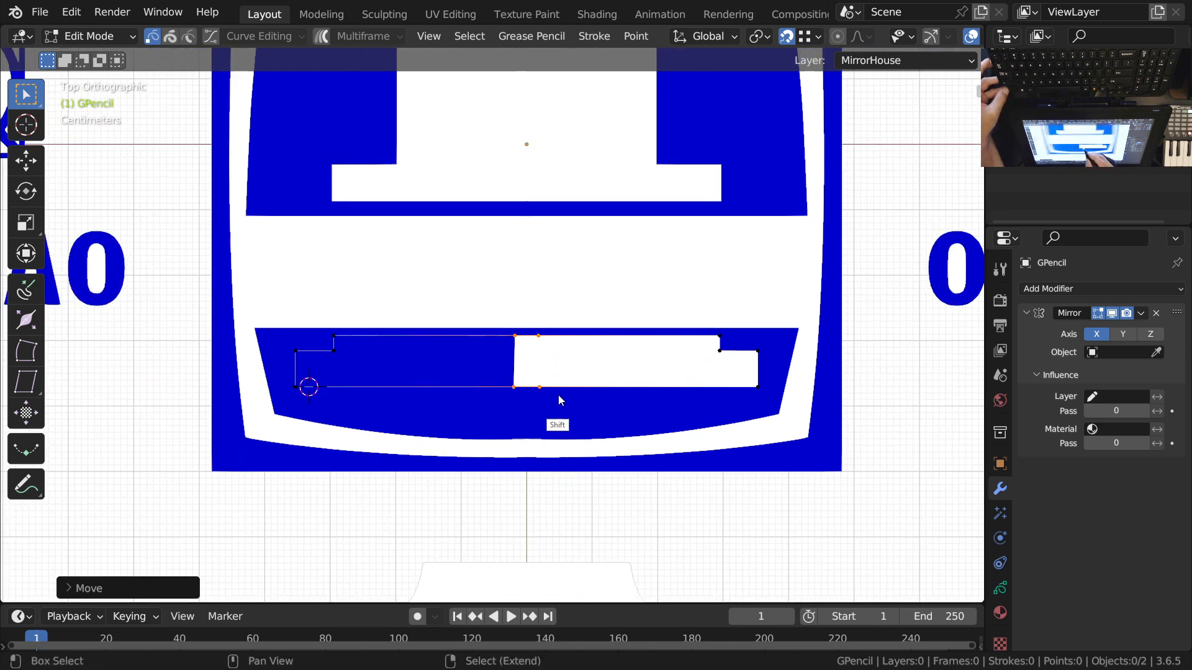
middle_drag(612, 449, 696, 230)
key(KP_7)
ctrl+middle_drag(625, 359, 683, 413)
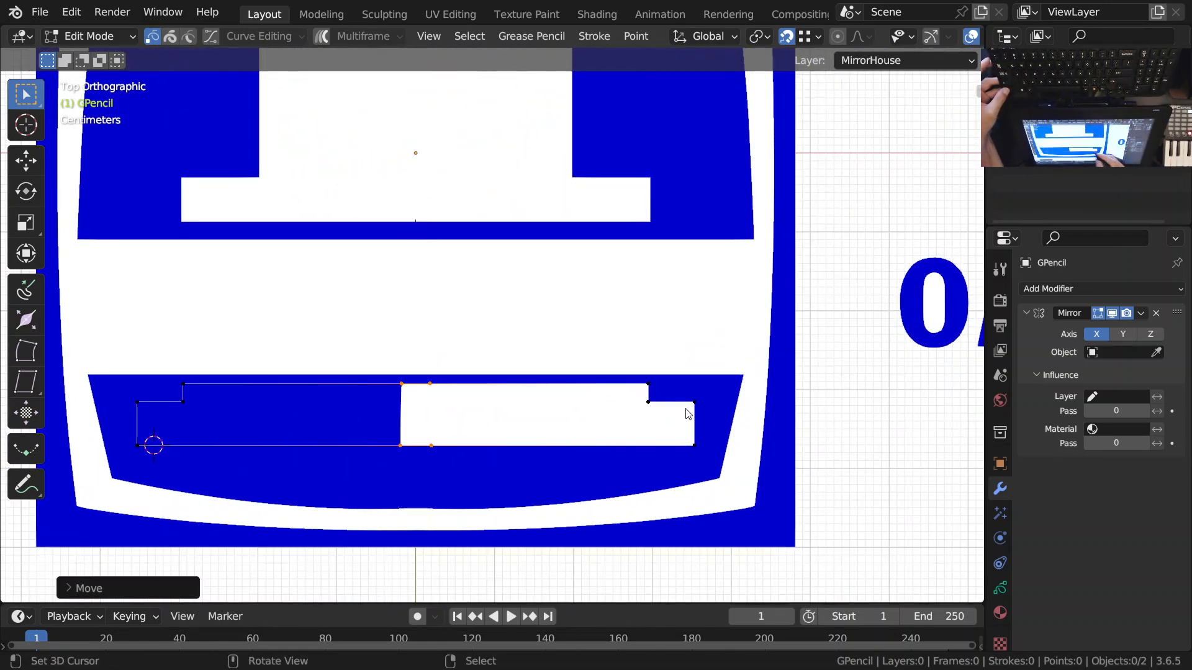
Step: Hide the Mirror modifier in the viewport and reset the 3D cursor to the world origin
click(1113, 315)
ctrl+middle_drag(437, 395, 535, 381)
key(shift+c)
ctrl+middle_drag(513, 334, 541, 417)
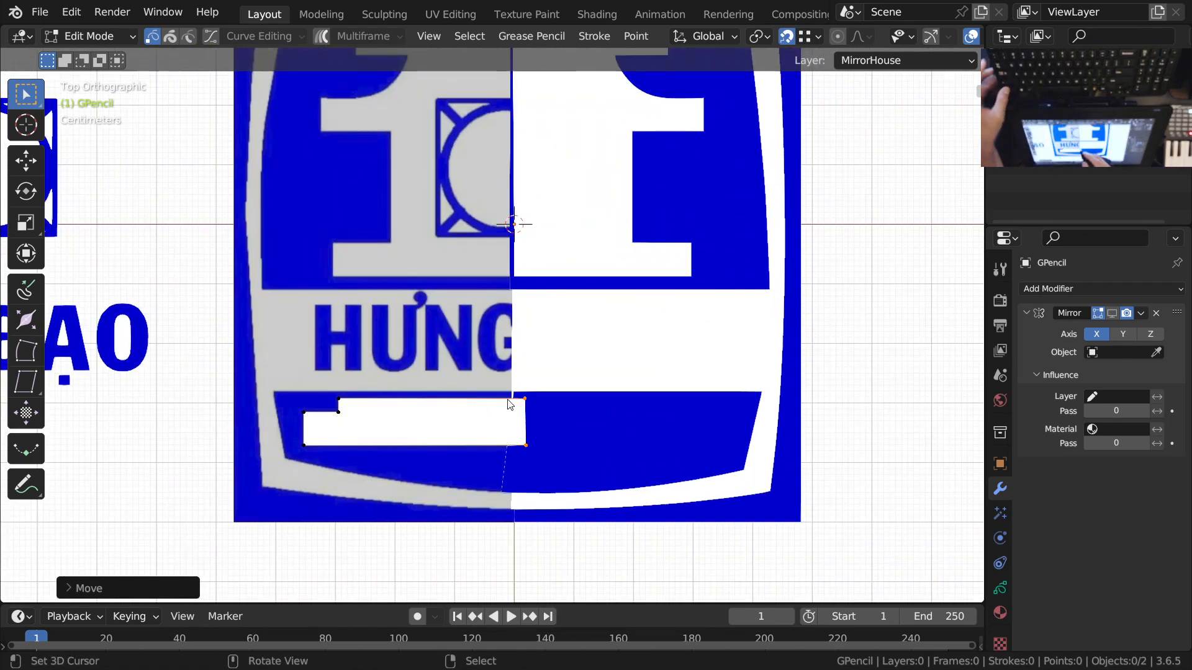
Step: Mirror the whole stepped bar stroke along X about the 3D cursor, and turn the Mirror modifier's viewport display back on
key(a)
scroll(307, 448, up, 1)
mouse_move(531, 455)
ctrl+middle_down()
mouse_move(565, 330)
mouse_move(560, 341)
ctrl+middle_up()
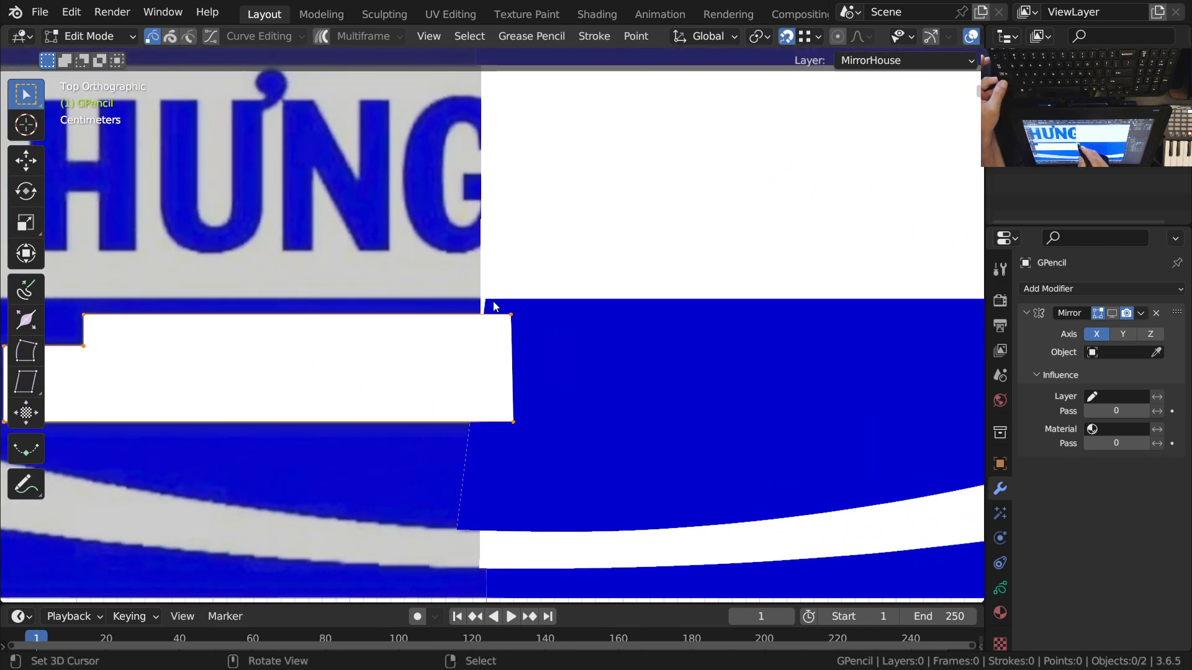
ctrl+middle_drag(508, 302, 493, 365)
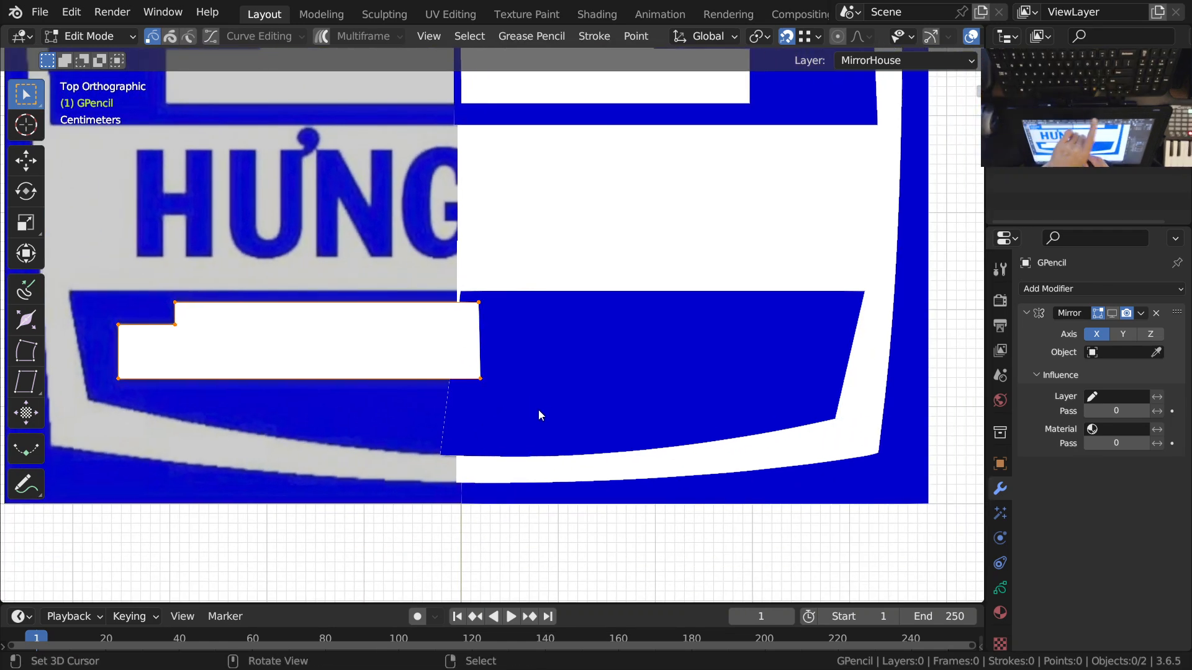
key(period)
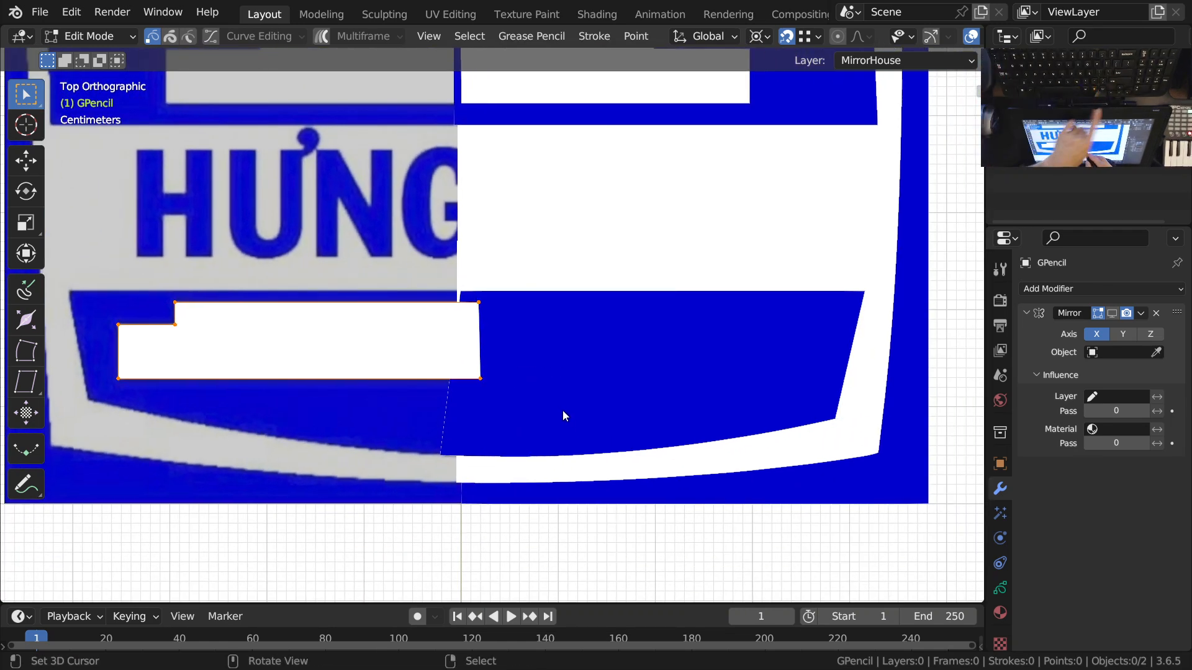
key(ctrl+m)
key(x)
key(Return)
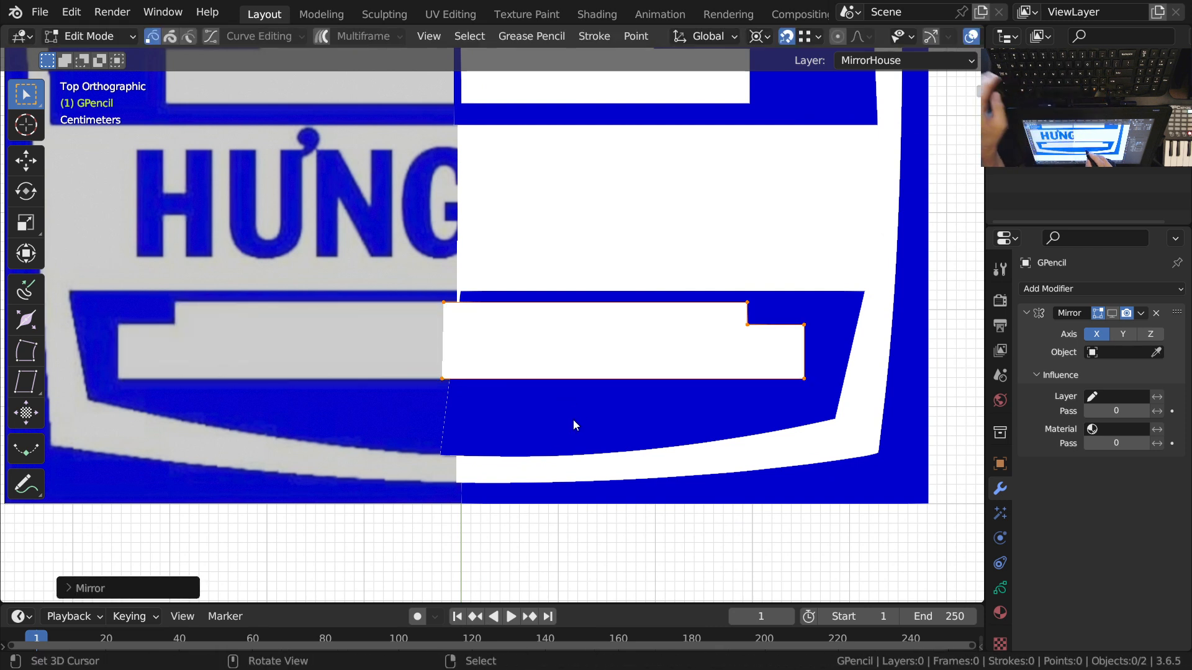
ctrl+middle_drag(513, 375, 521, 423)
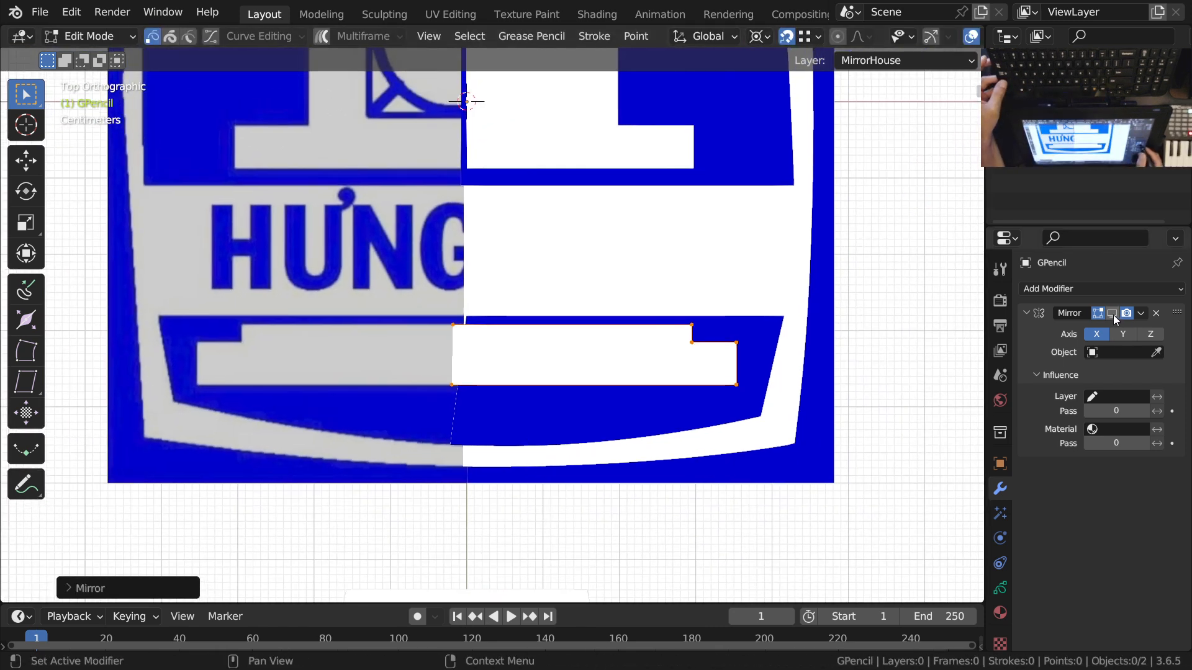
click(1112, 315)
Step: Delete the overlapping points around the centre of the lower blue panel's curved bottom edge
mouse_move(636, 456)
ctrl+middle_down()
mouse_move(516, 365)
mouse_move(578, 366)
ctrl+middle_up()
mouse_move(505, 449)
ctrl+middle_down()
mouse_move(508, 403)
mouse_move(535, 458)
mouse_move(492, 420)
mouse_move(583, 457)
mouse_move(458, 433)
ctrl+middle_up()
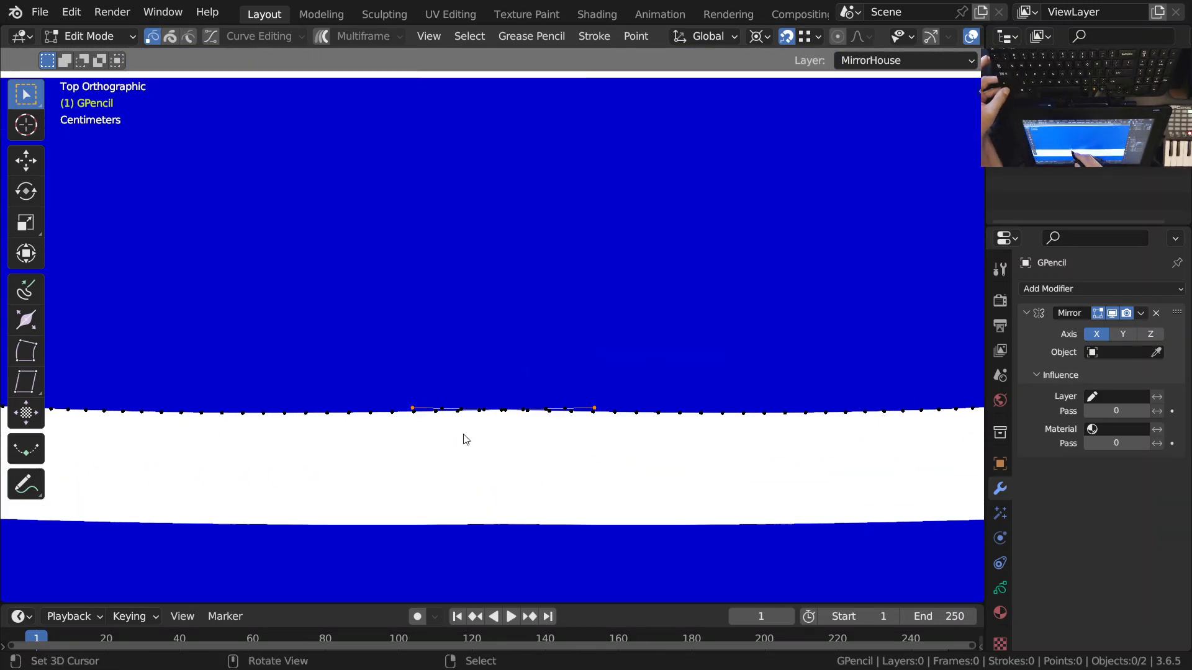
key(ctrl+KP_Add)
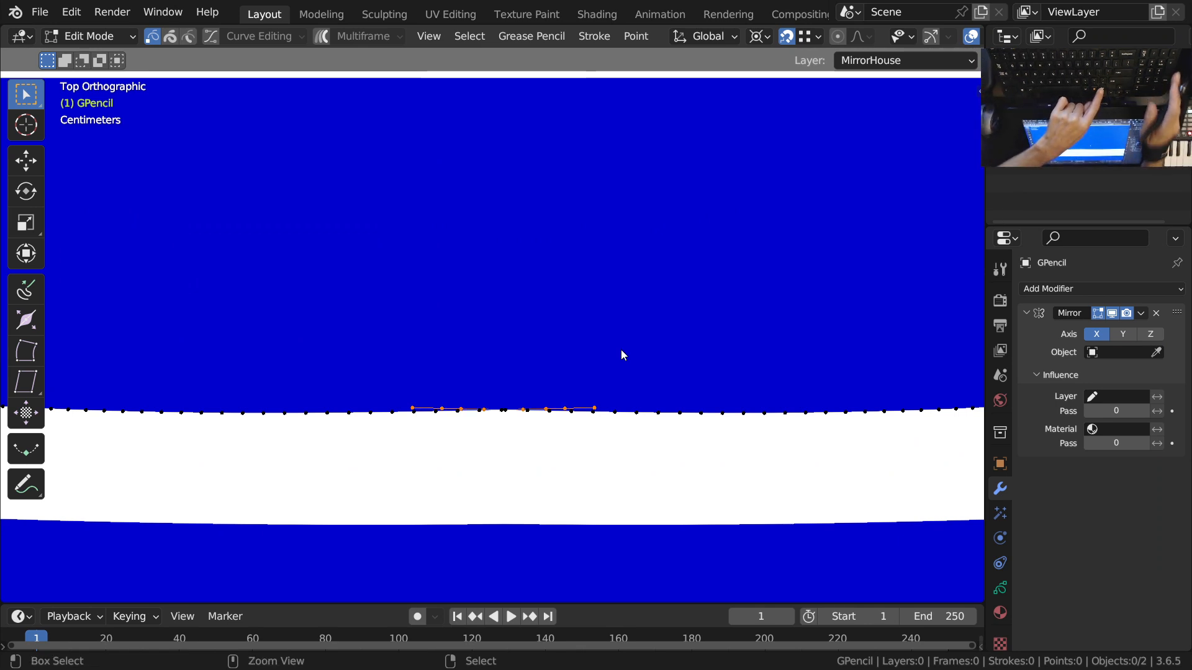
key(x)
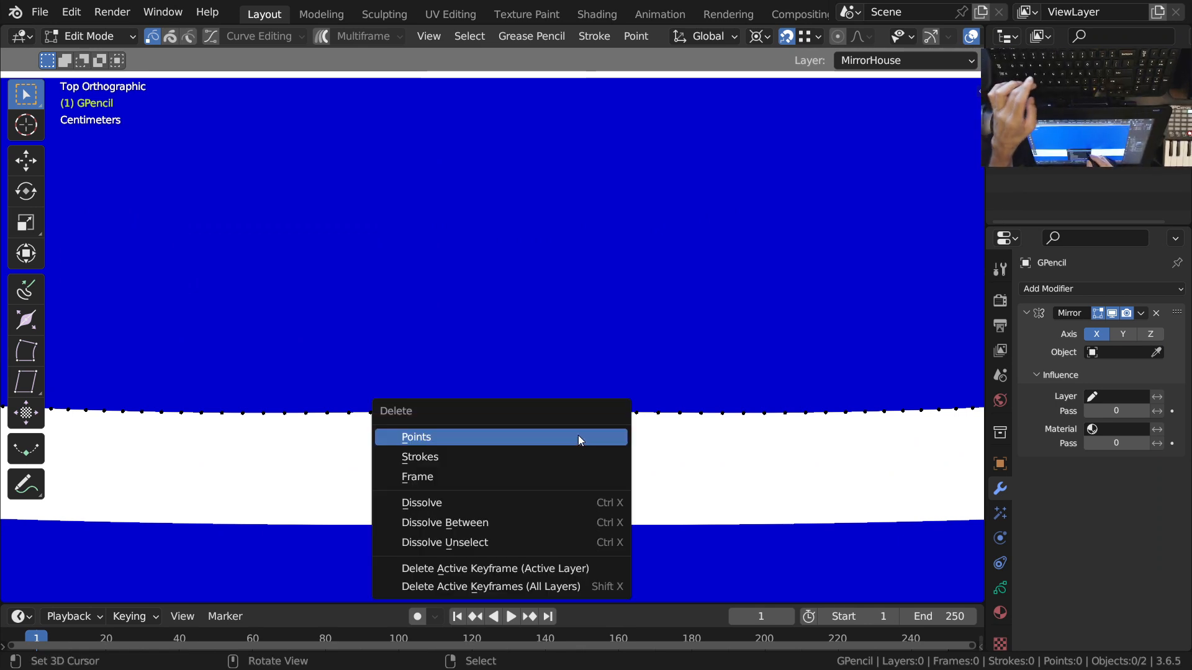
click(469, 439)
Step: In Sculpt Mode, grab the centre end of the lower panel's curve with the mirror hidden to close the gap at the centre line
scroll(535, 396, down, 2)
click(577, 406)
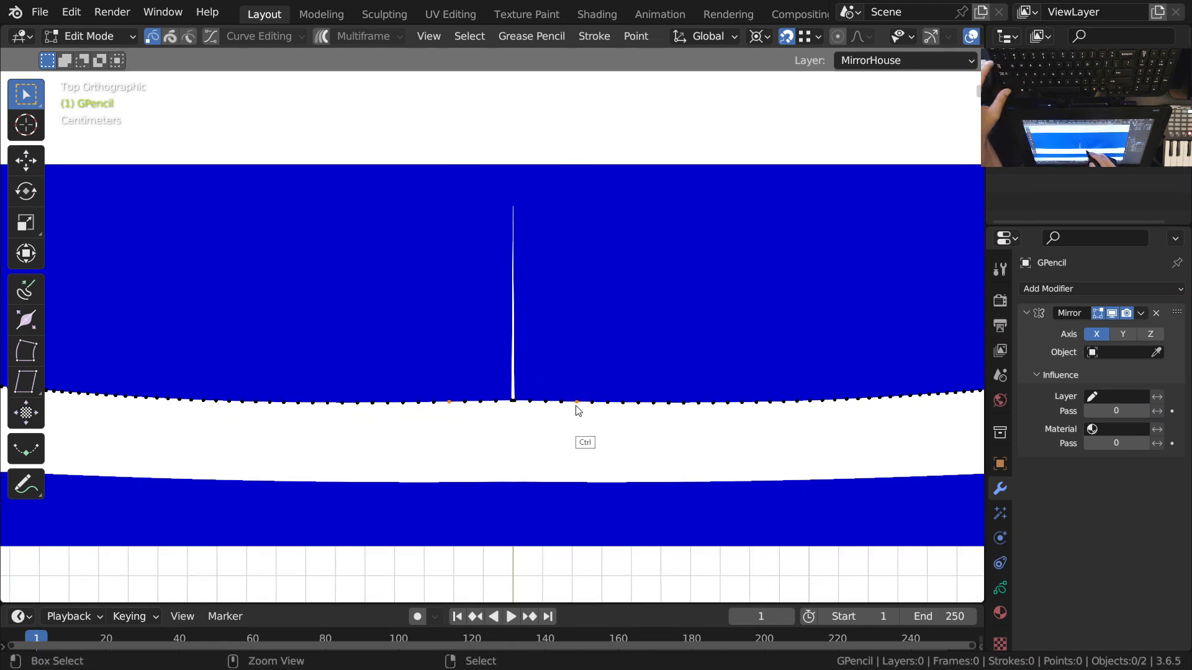
key(ctrl+Tab)
click(575, 510)
scroll(575, 452, up, 3)
key(a)
ctrl+middle_drag(539, 445, 517, 470)
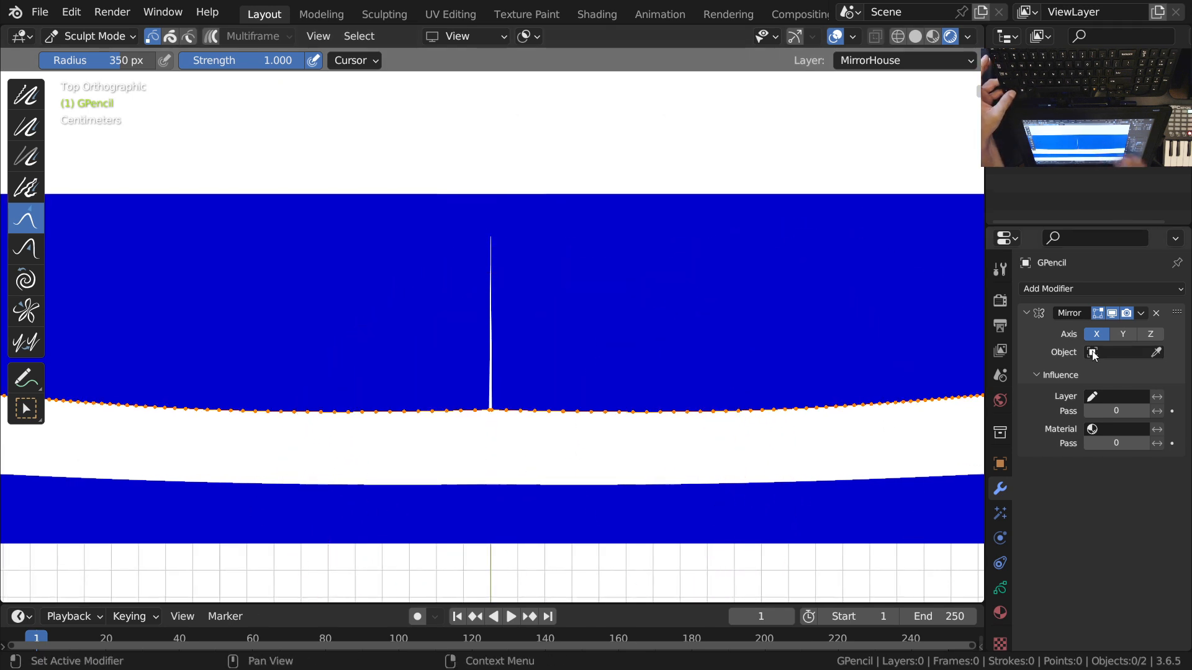
click(1111, 317)
mouse_move(452, 482)
mouse_down()
mouse_move(433, 482)
mouse_move(494, 484)
mouse_up()
click(1112, 314)
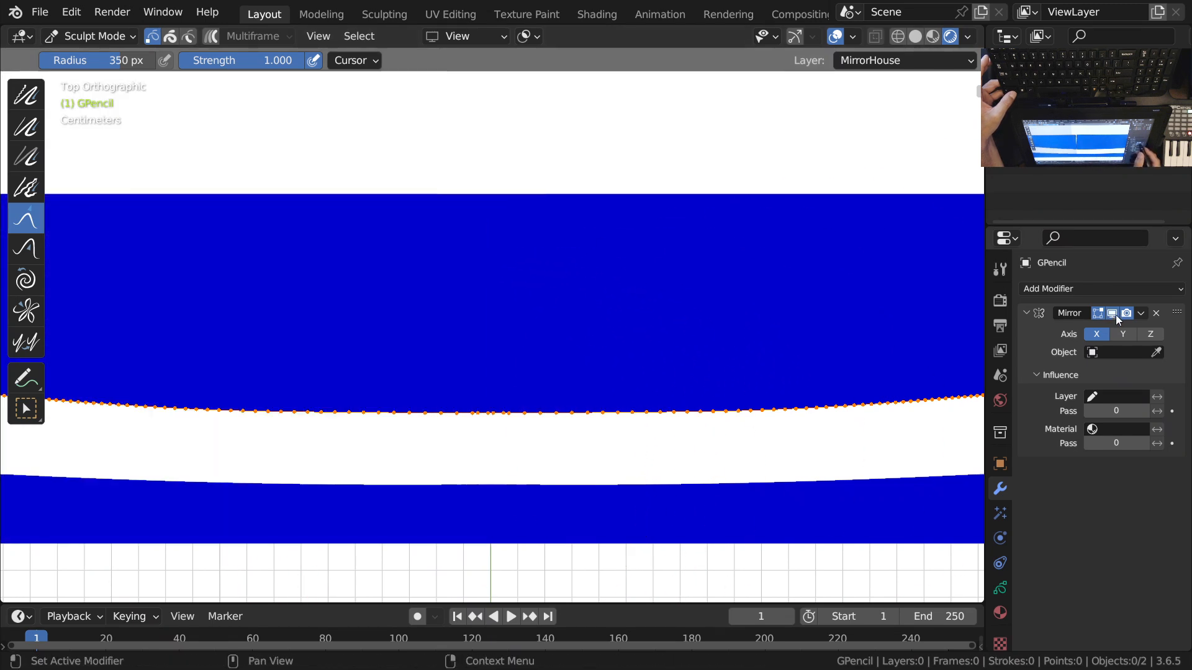
Step: Refine the centre of the sign's lower curves with further Grab strokes while the mirror is hidden, and show the mirror again
click(1112, 314)
ctrl+middle_drag(478, 445, 476, 436)
drag(442, 470, 442, 471)
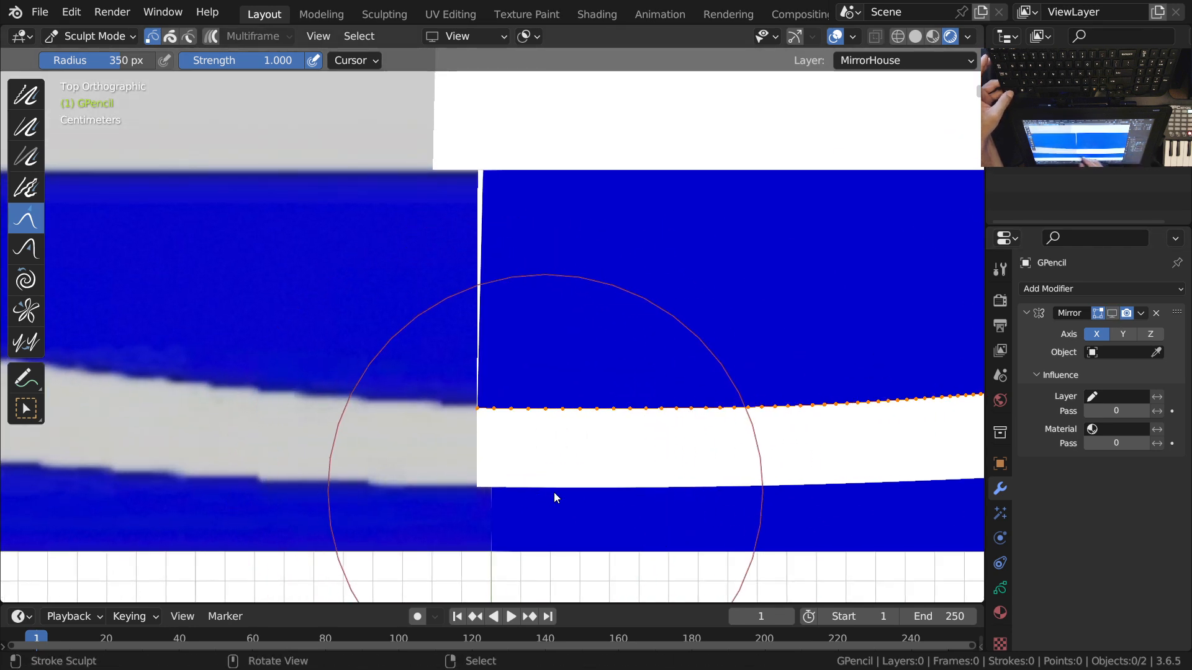
mouse_move(680, 488)
mouse_down()
mouse_move(826, 474)
mouse_move(659, 489)
mouse_up()
click(1112, 315)
mouse_move(508, 428)
ctrl+middle_down()
mouse_move(557, 292)
mouse_move(543, 326)
ctrl+middle_up()
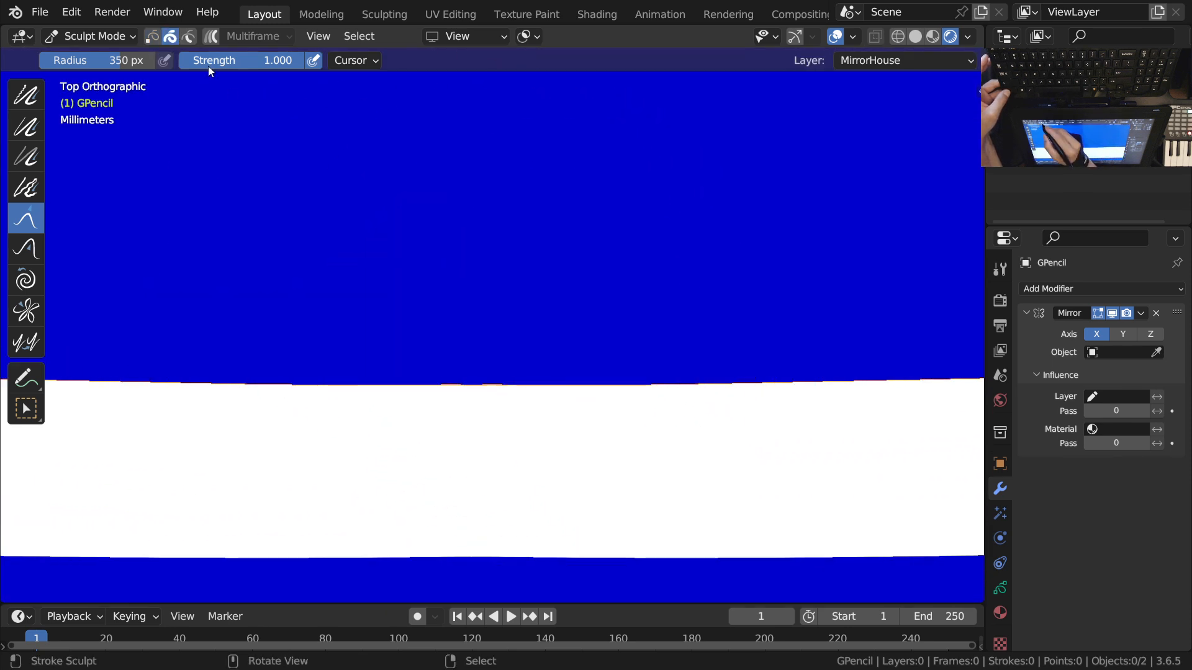
Step: Return to Object Mode and review the whole mirrored sign
ctrl+middle_drag(515, 341, 526, 469)
ctrl+middle_drag(538, 379, 541, 416)
shift+middle_drag(551, 355, 520, 483)
ctrl+middle_drag(535, 373, 544, 490)
ctrl+middle_drag(547, 412, 547, 438)
shift+middle_drag(553, 378, 532, 464)
ctrl+middle_drag(558, 409, 558, 479)
shift+middle_drag(560, 447, 554, 473)
mouse_move(556, 353)
ctrl+middle_down()
mouse_move(559, 386)
mouse_move(582, 408)
ctrl+middle_up()
key(ctrl+Tab)
shift+middle_drag(588, 450, 565, 465)
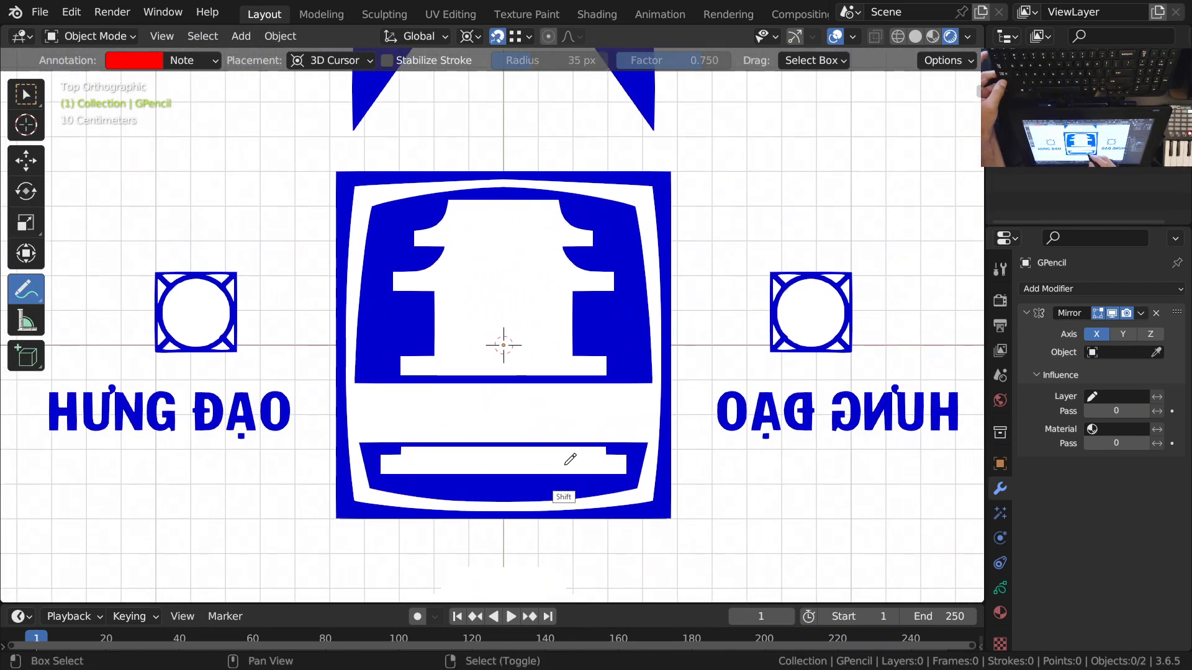
Step: Look through the camera to check how the sign fits the camera frame
key(KP_0)
ctrl+middle_drag(488, 407, 490, 355)
shift+middle_drag(529, 394, 582, 395)
ctrl+middle_drag(631, 516, 666, 484)
shift+middle_drag(663, 398, 661, 500)
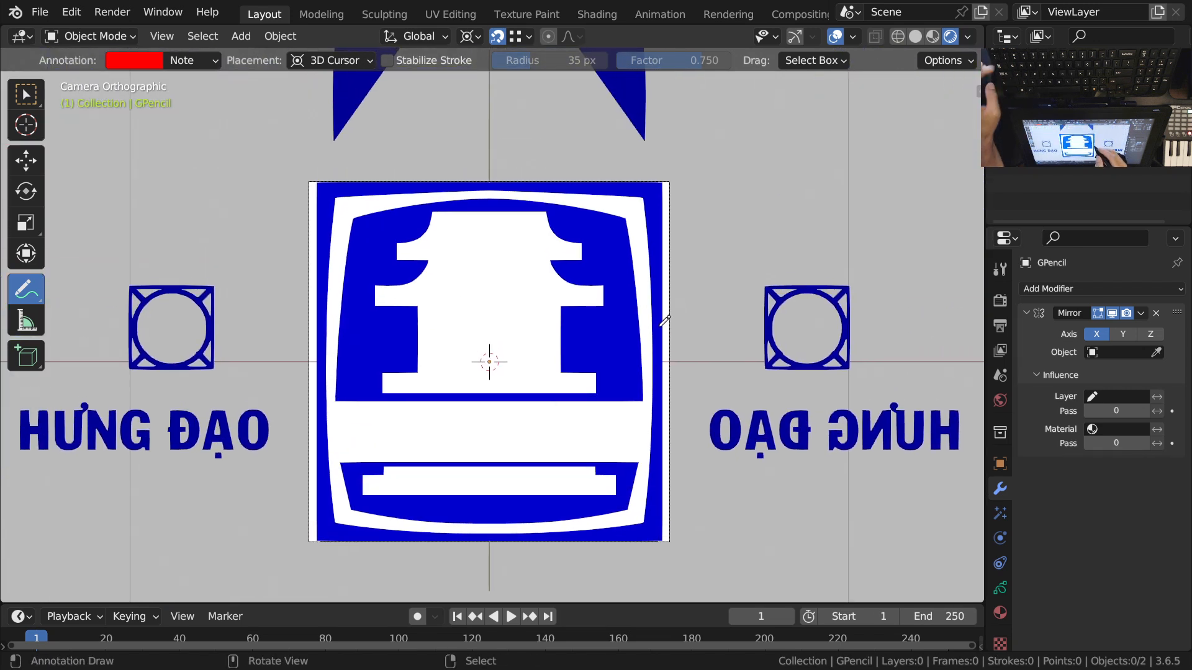
Step: In Edit Mode, scale the outer blue background square up slightly along Y so it covers the camera frame's height
key(Tab)
ctrl+middle_drag(660, 205, 711, 100)
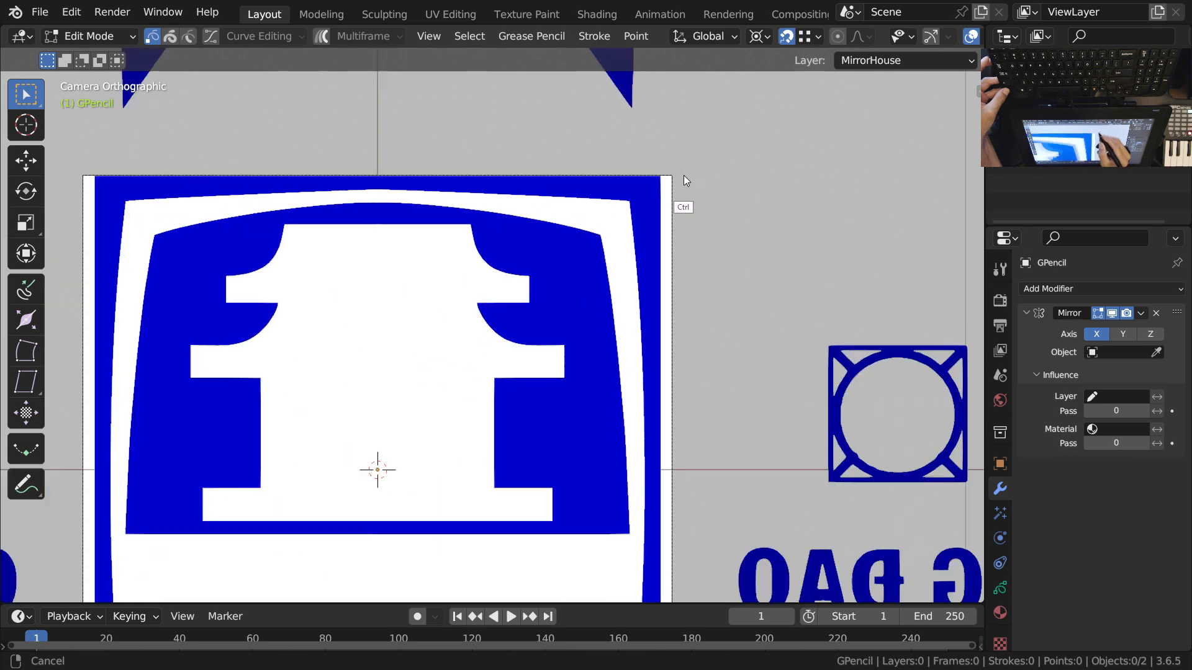
mouse_move(684, 176)
ctrl+middle_down()
mouse_move(673, 194)
mouse_move(673, 128)
mouse_move(681, 175)
mouse_move(700, 130)
mouse_move(625, 412)
mouse_move(802, 348)
ctrl+middle_up()
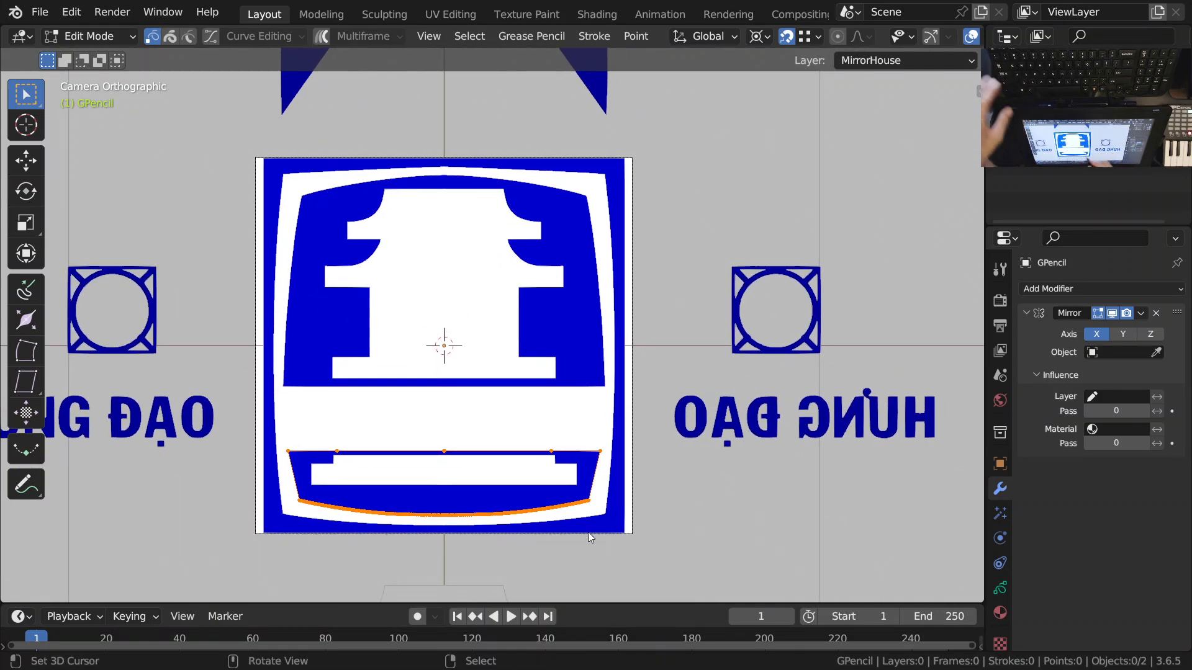
right_click(624, 304)
right_click(626, 161)
key(l)
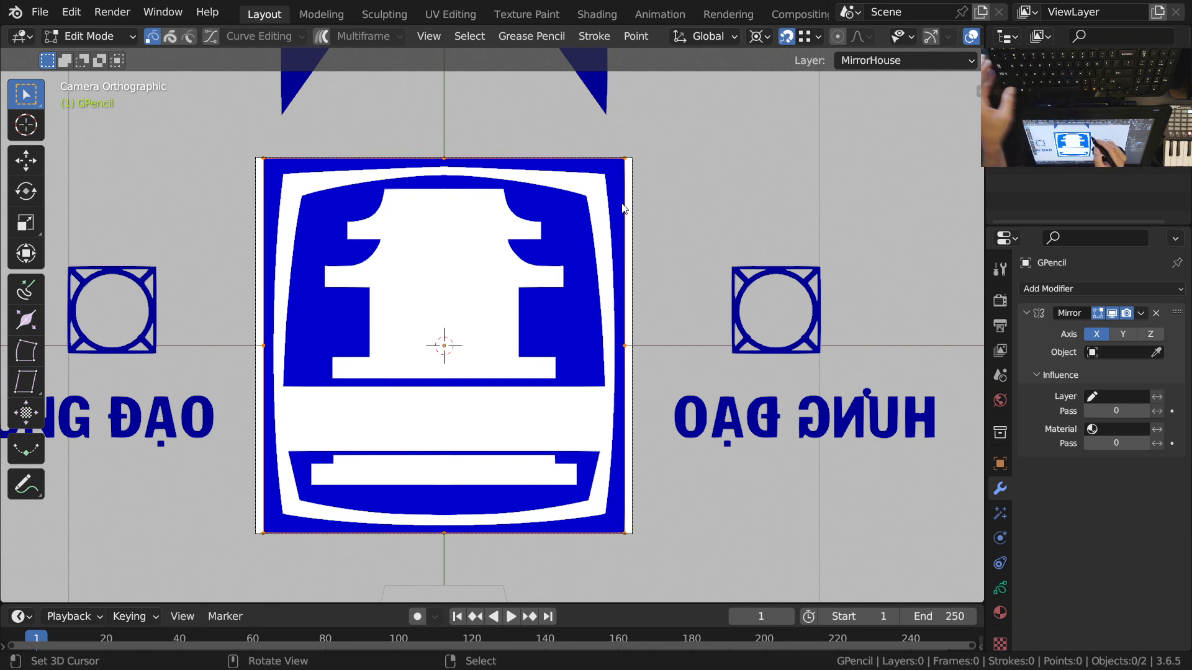
shift+middle_drag(679, 467, 664, 426)
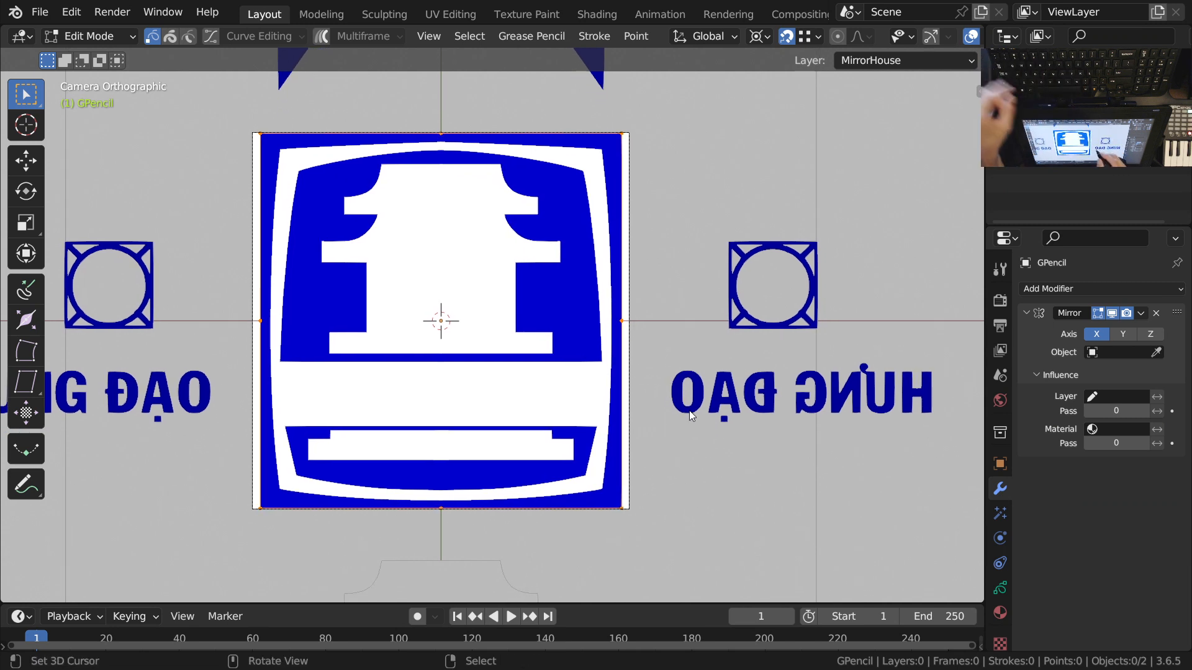
key(s)
key(y)
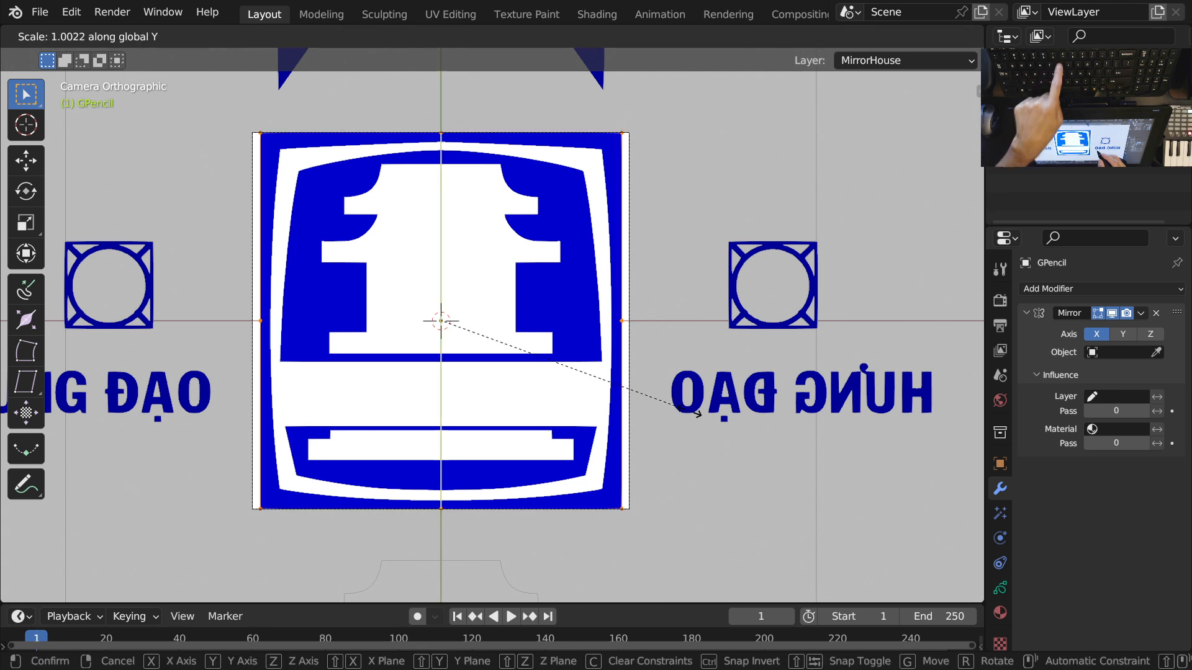
click(691, 414)
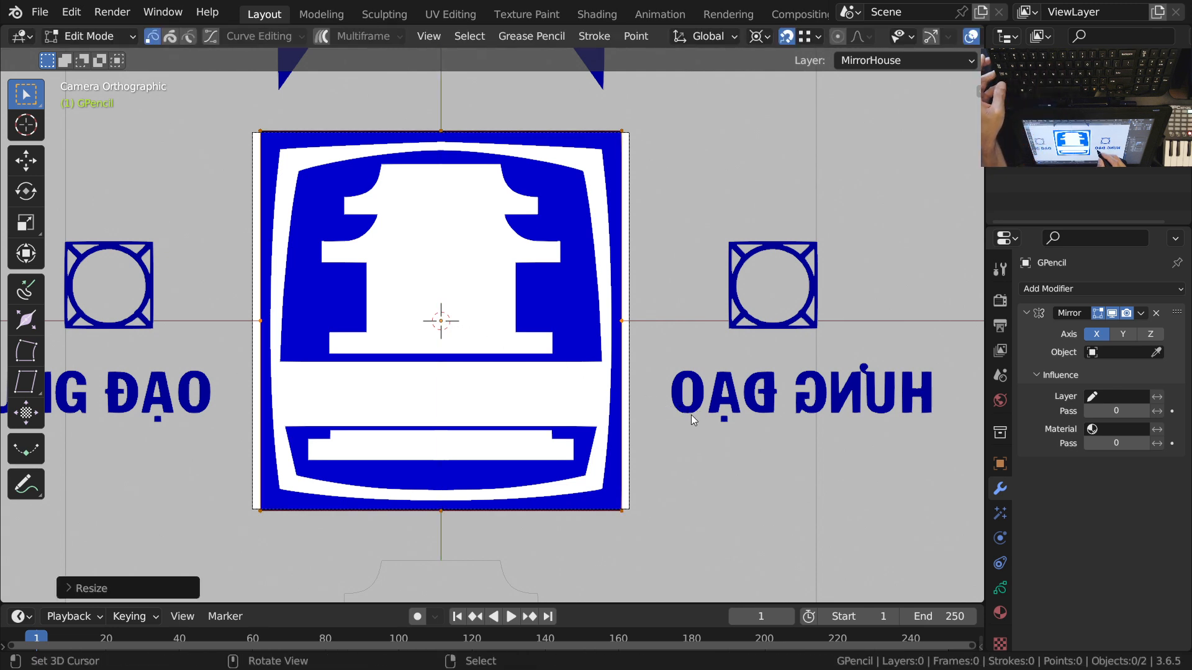
shift+middle_drag(556, 481, 585, 486)
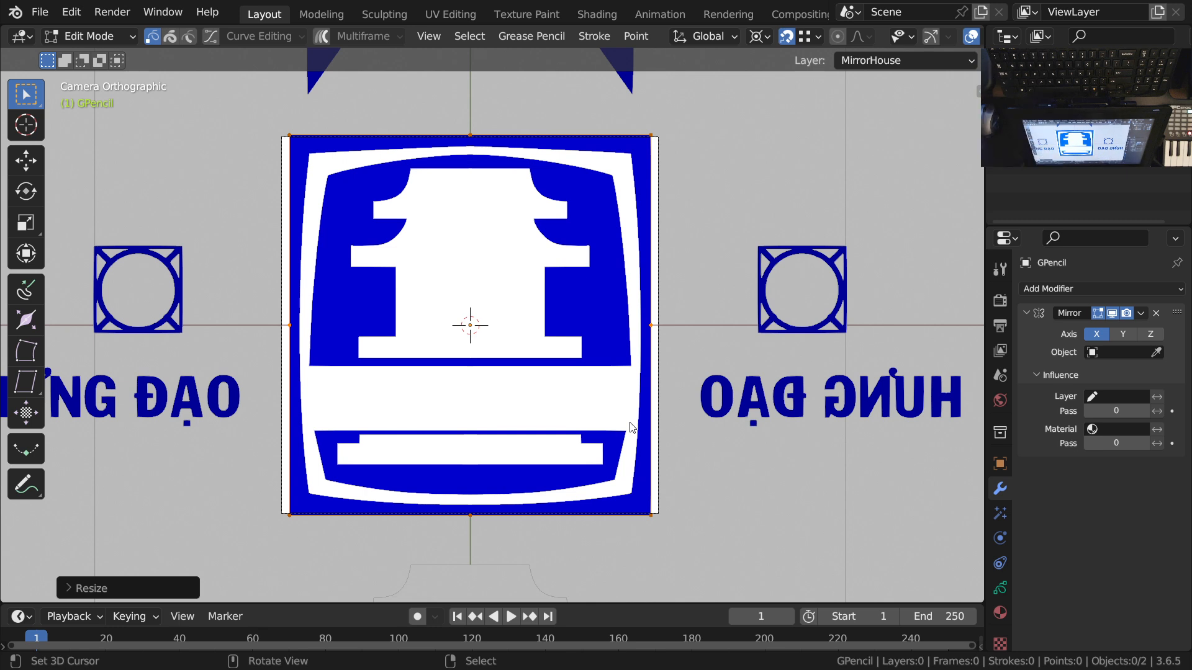
ctrl+middle_drag(621, 432, 617, 460)
mouse_move(763, 489)
shift+middle_down()
mouse_move(556, 441)
mouse_move(722, 444)
mouse_move(715, 460)
shift+middle_up()
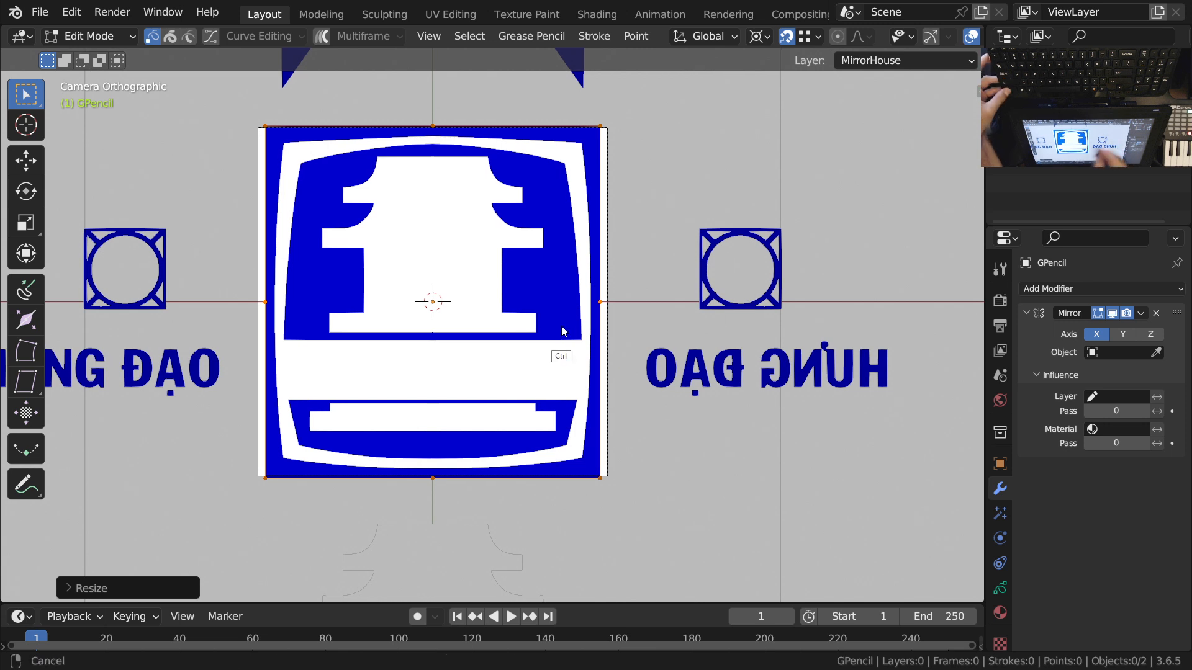
ctrl+middle_drag(561, 325, 263, 287)
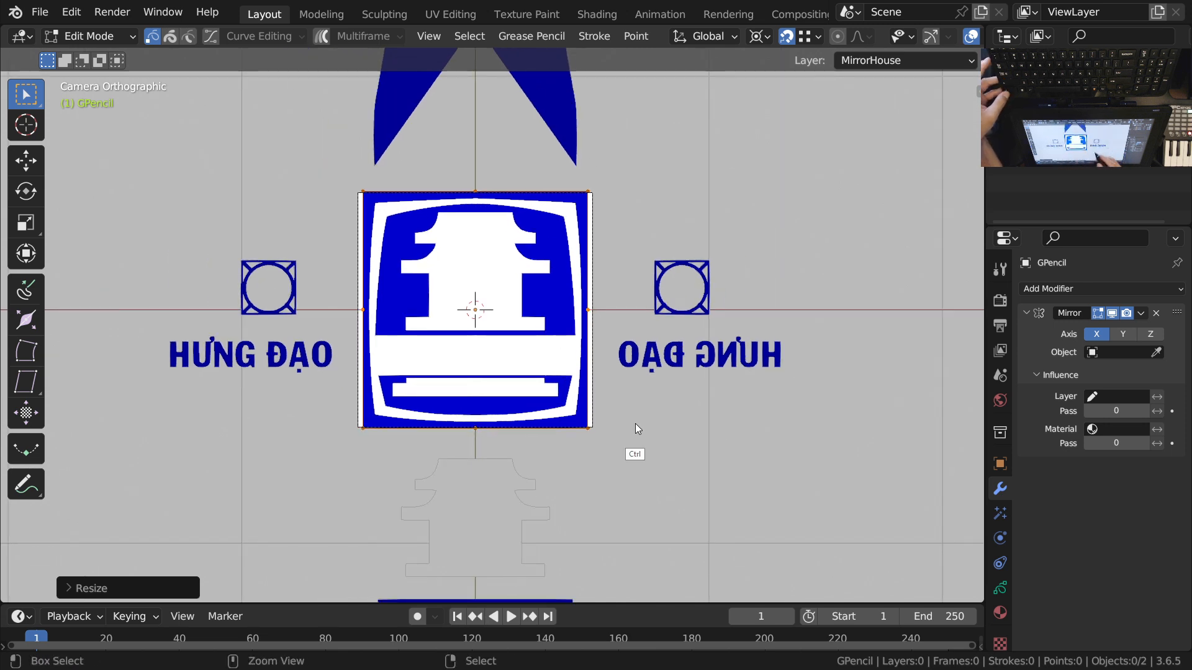
ctrl+middle_drag(635, 428, 609, 346)
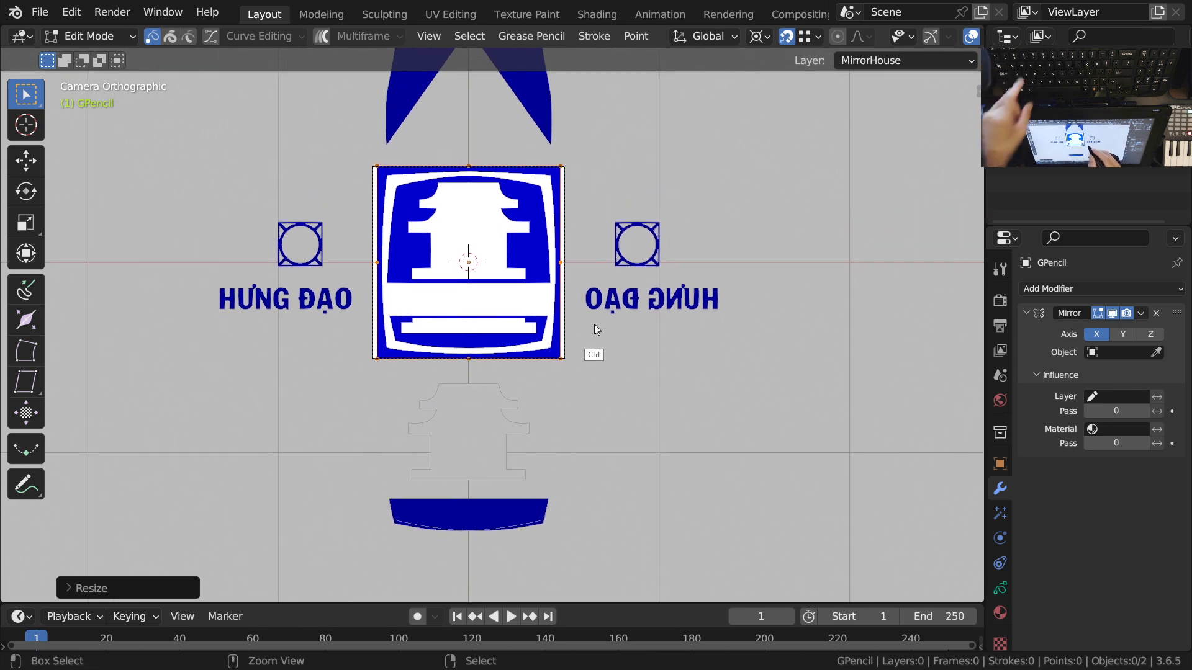
Step: Save the file, leave Edit Mode for Object Mode and view the sign from the top
key(ctrl+s)
key(Tab)
key(ctrl+Tab)
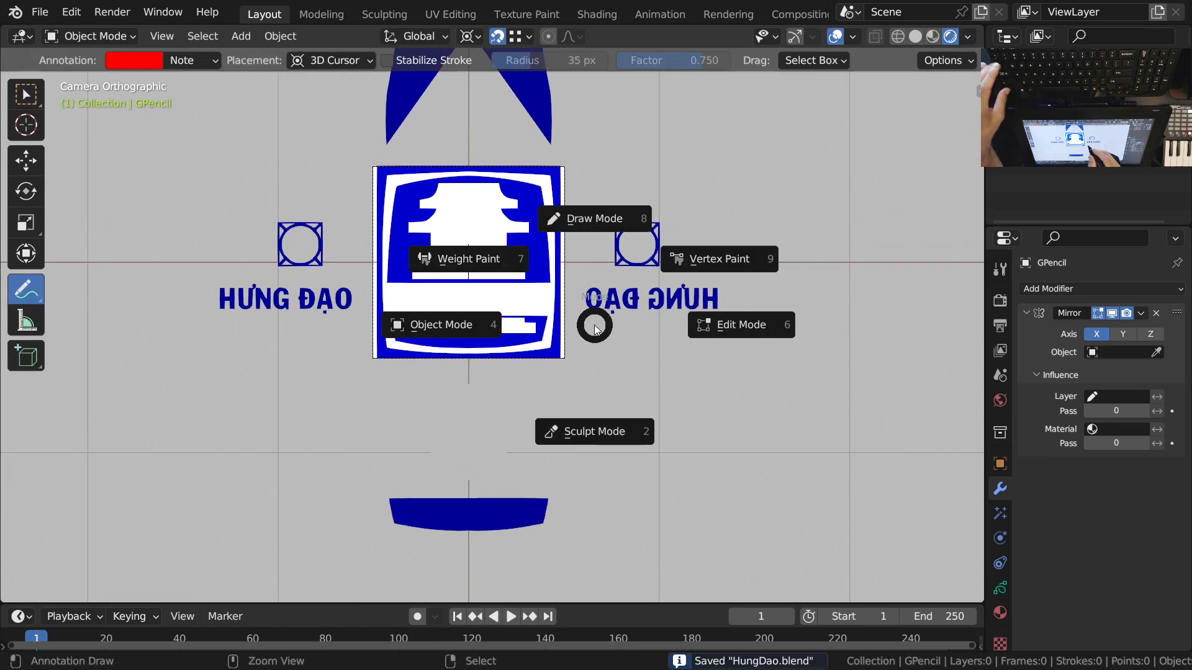
middle_drag(595, 329, 562, 357)
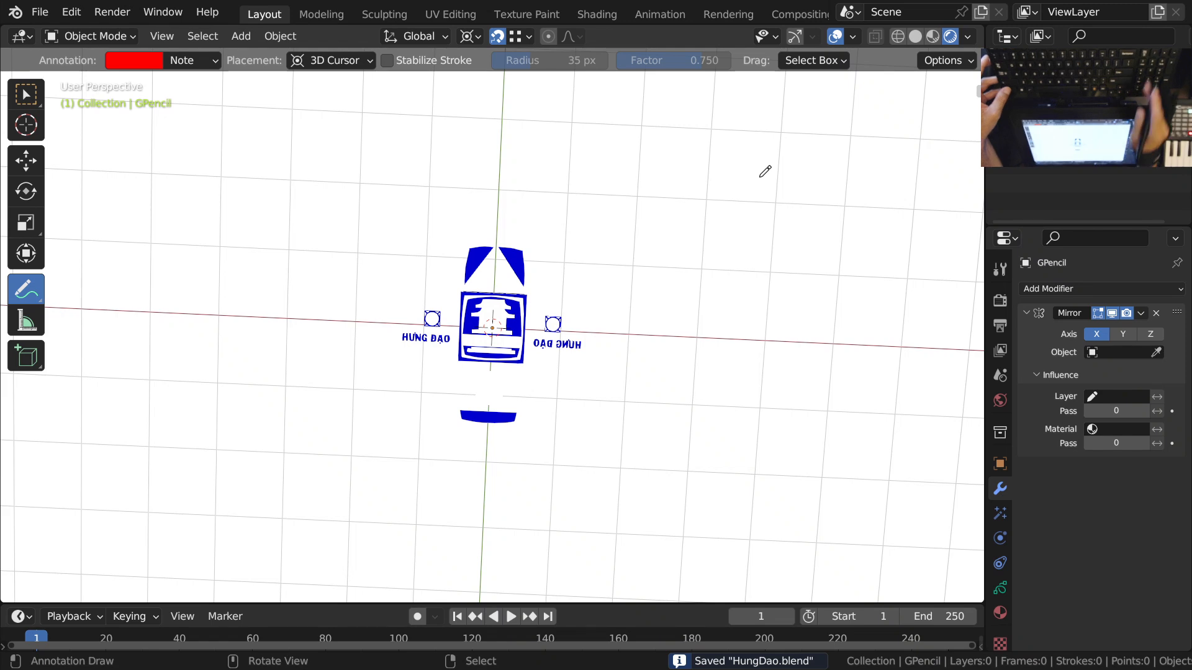
key(KP_7)
scroll(575, 260, up, 4)
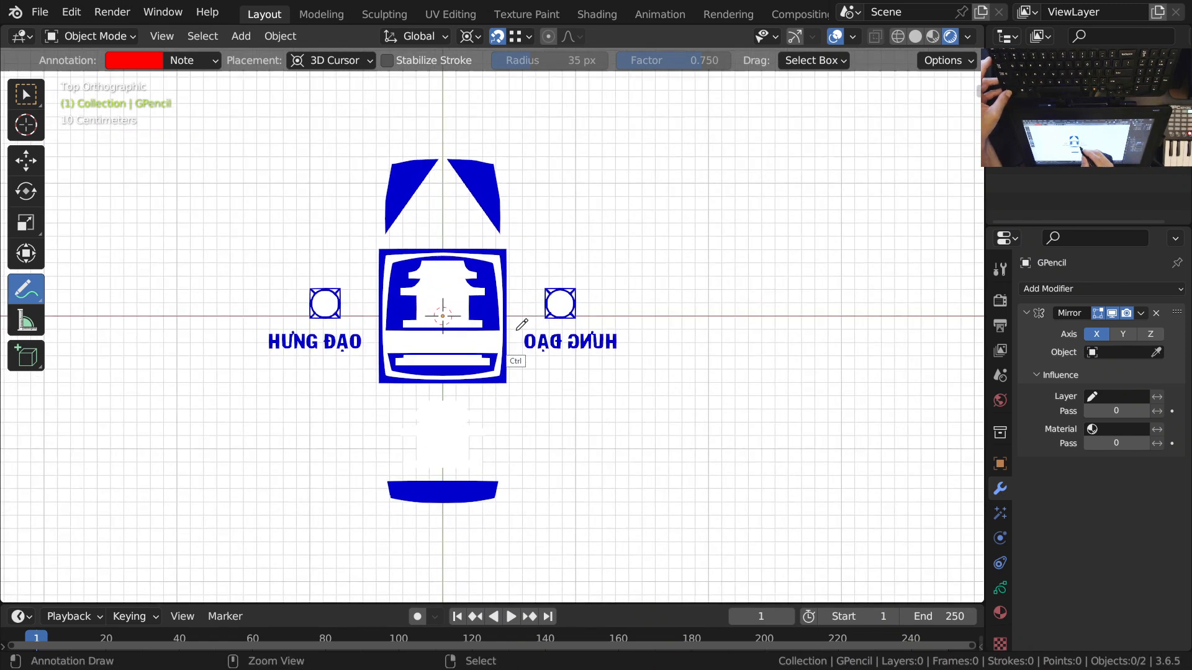
Step: Select the Grease Pencil sign object, activate the Cursor tool and duplicate the sign in place
key(ctrl+Tab)
click(497, 292)
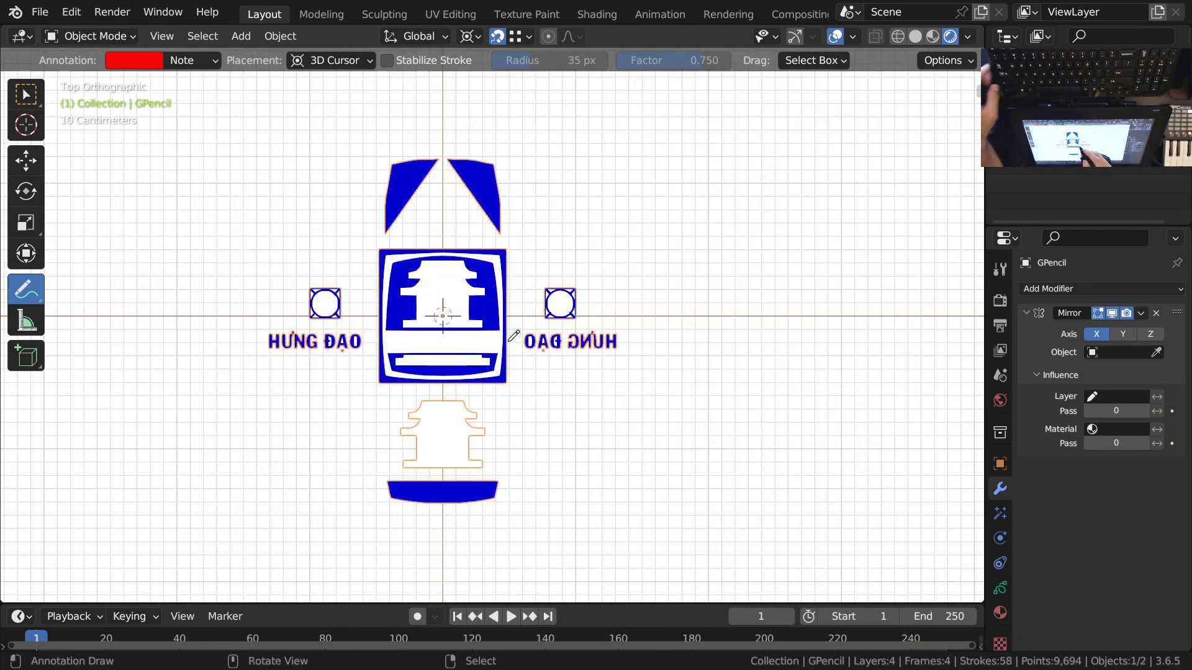
key(shift+space)
click(456, 243)
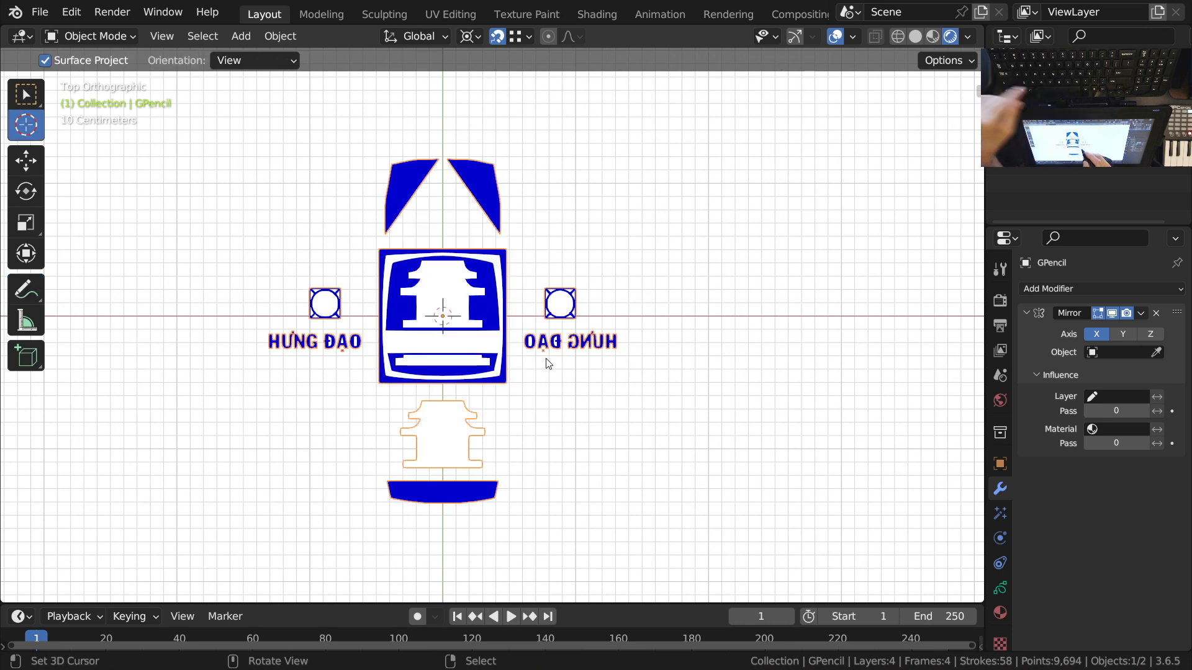
key(shift+d)
key(Escape)
Step: Move the duplicate to a new collection named Misc and hide that collection
key(m)
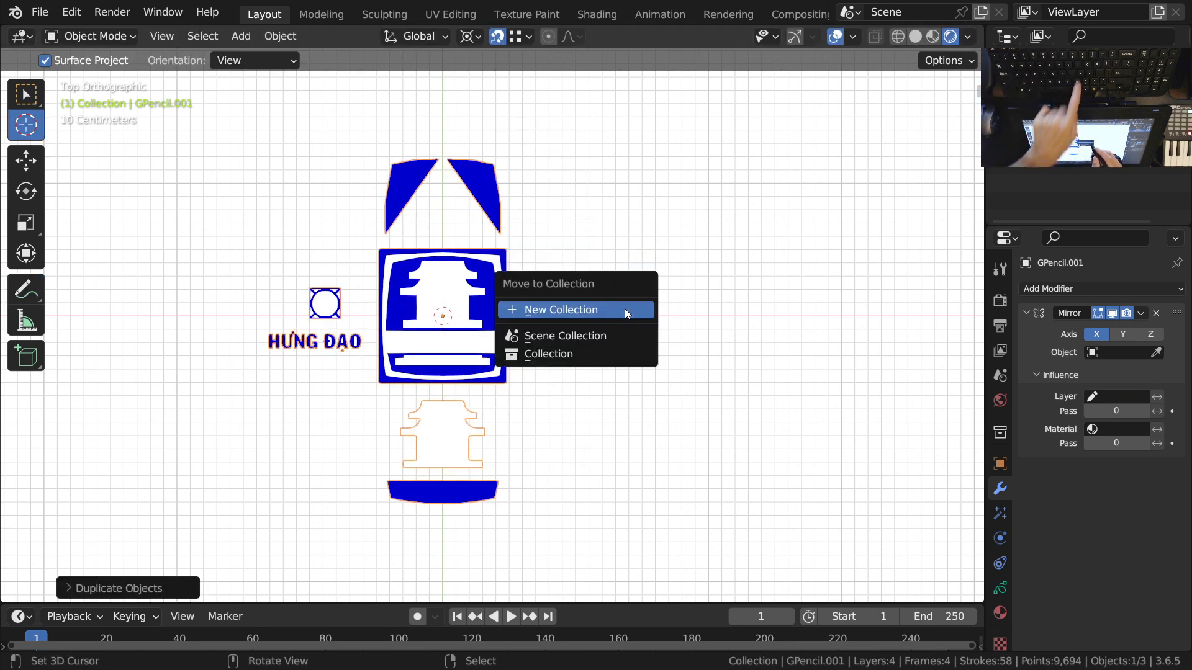
click(573, 310)
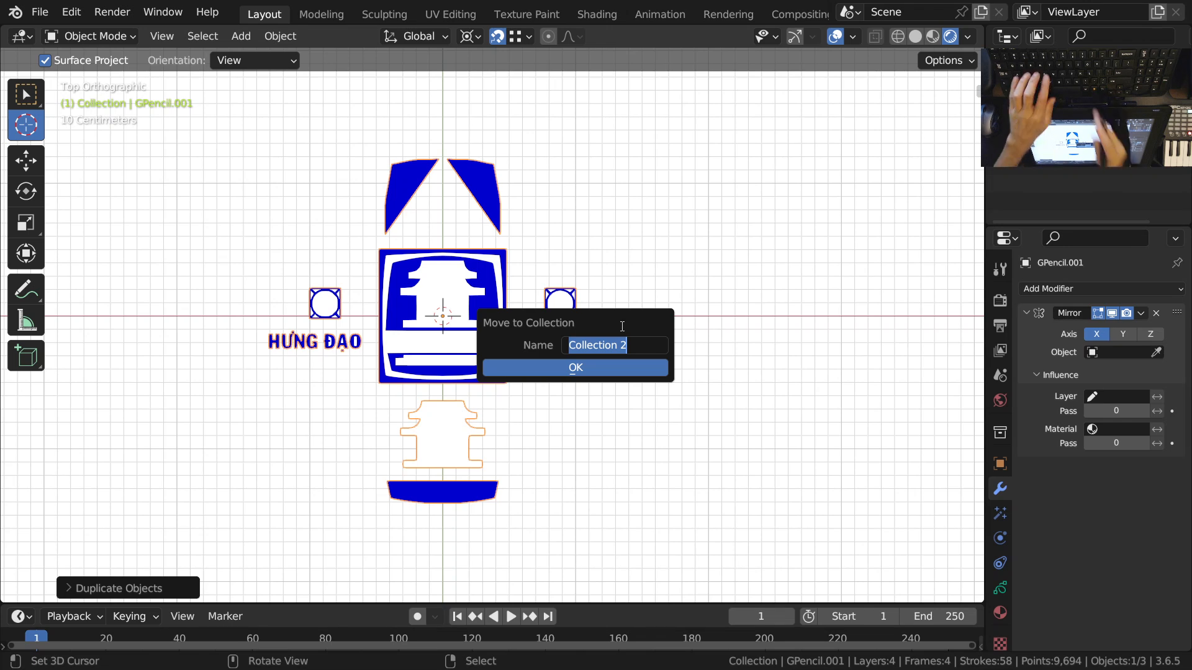
text(Misc)
key(Return)
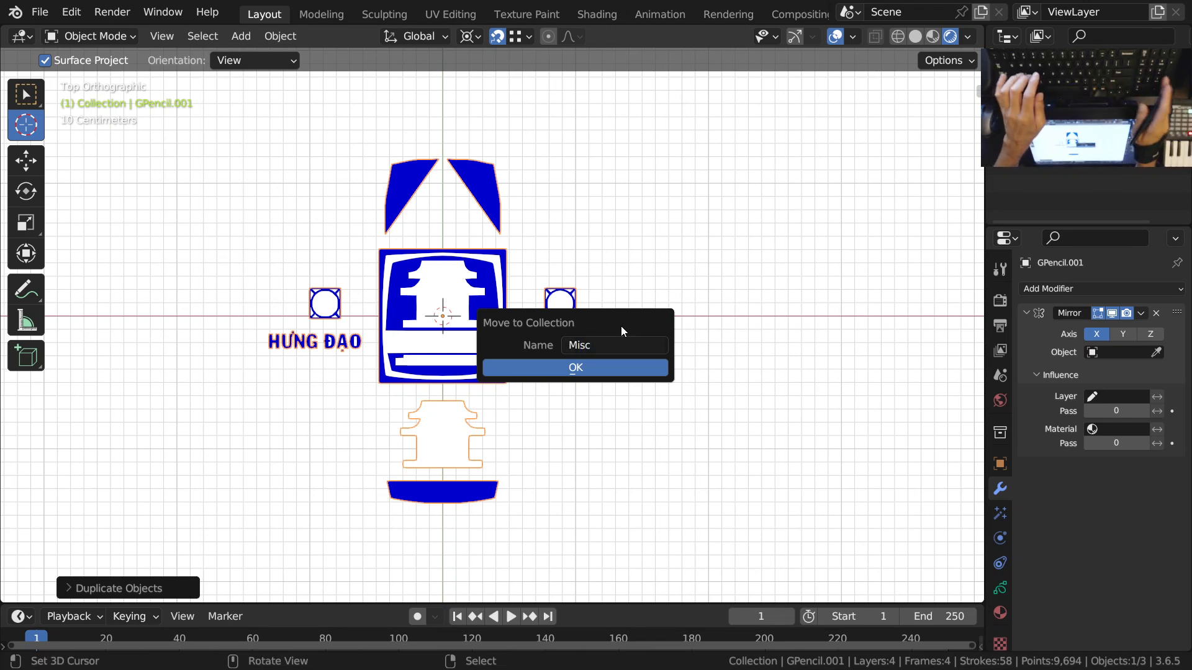
click(589, 370)
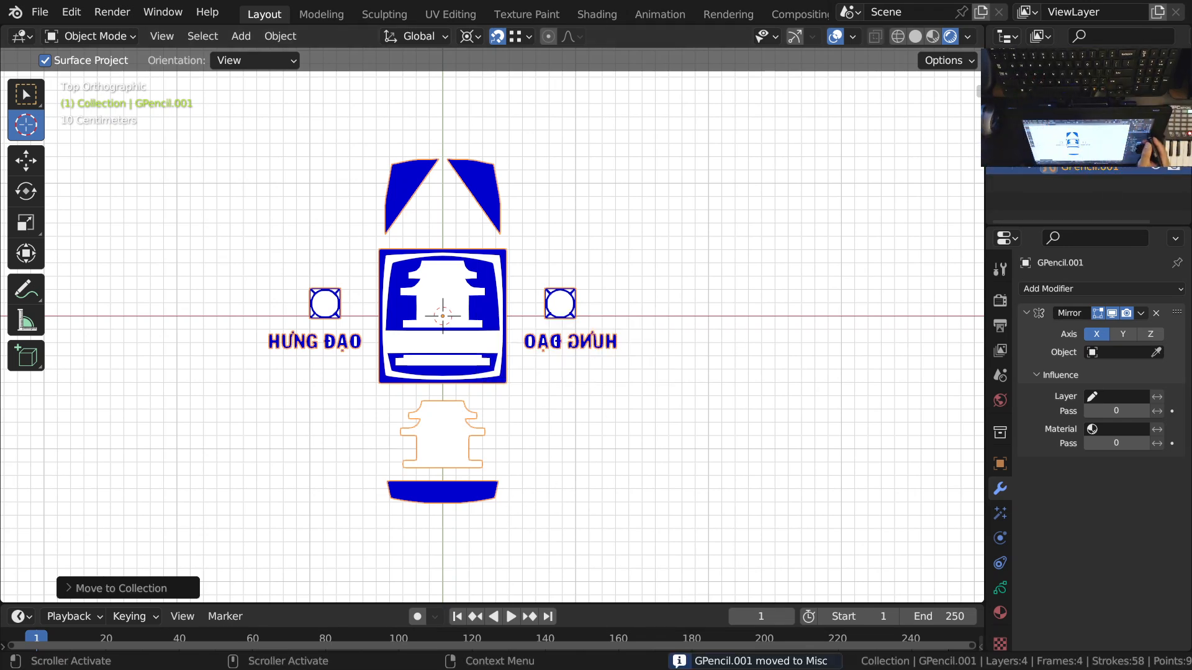
click(1064, 207)
Step: In Edit Mode of the original sign with solid shading, select the central square and its panel strokes, and invert the selection
mouse_move(487, 322)
ctrl+middle_down()
mouse_move(487, 346)
mouse_move(497, 339)
ctrl+middle_up()
right_click(497, 339)
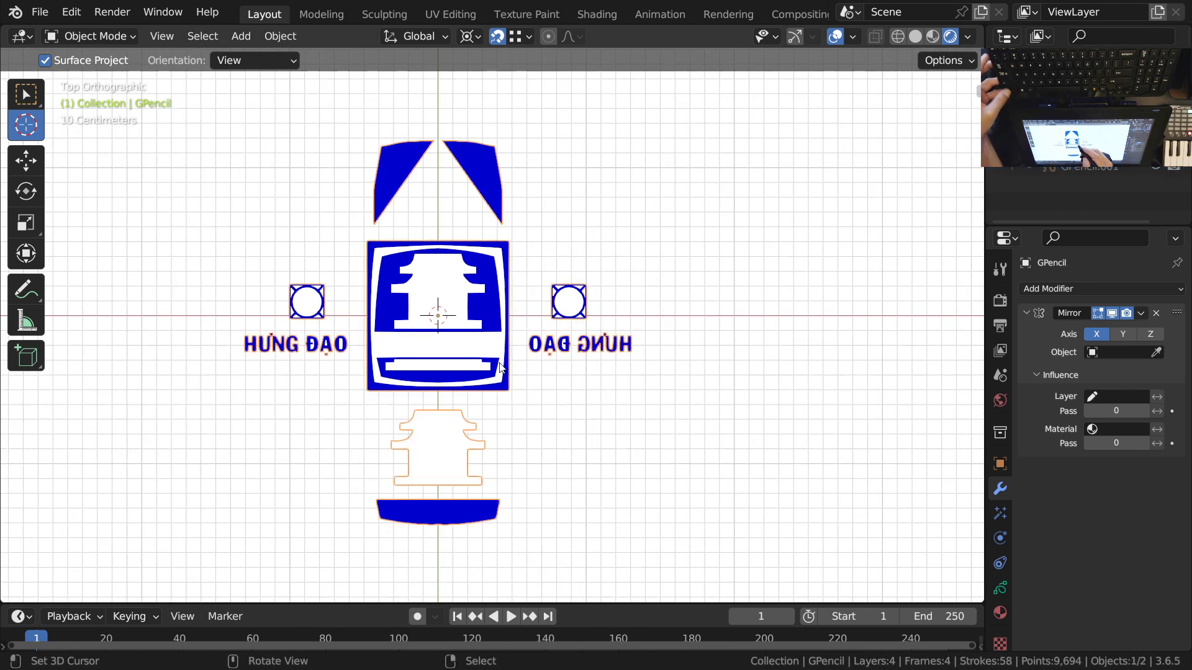
key(Tab)
mouse_move(535, 394)
ctrl+middle_down()
mouse_move(551, 381)
mouse_move(515, 333)
mouse_move(539, 293)
mouse_move(571, 283)
ctrl+middle_up()
key(z)
click(540, 322)
shift+click(562, 204)
shift+click(497, 261)
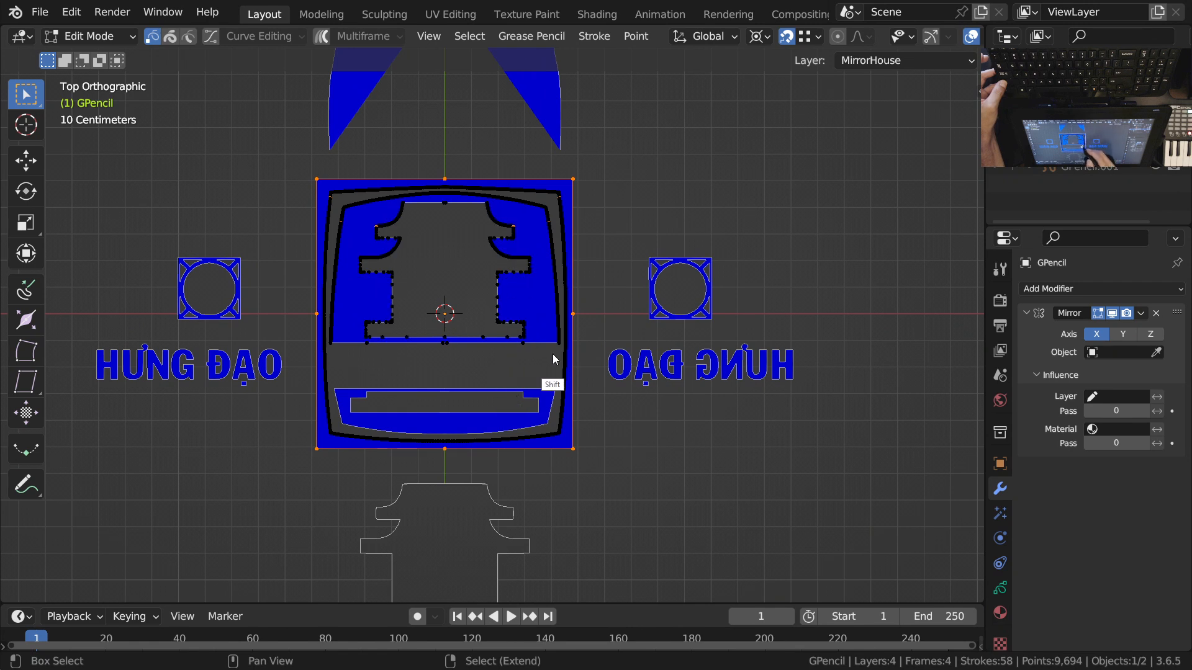
shift+click(545, 397)
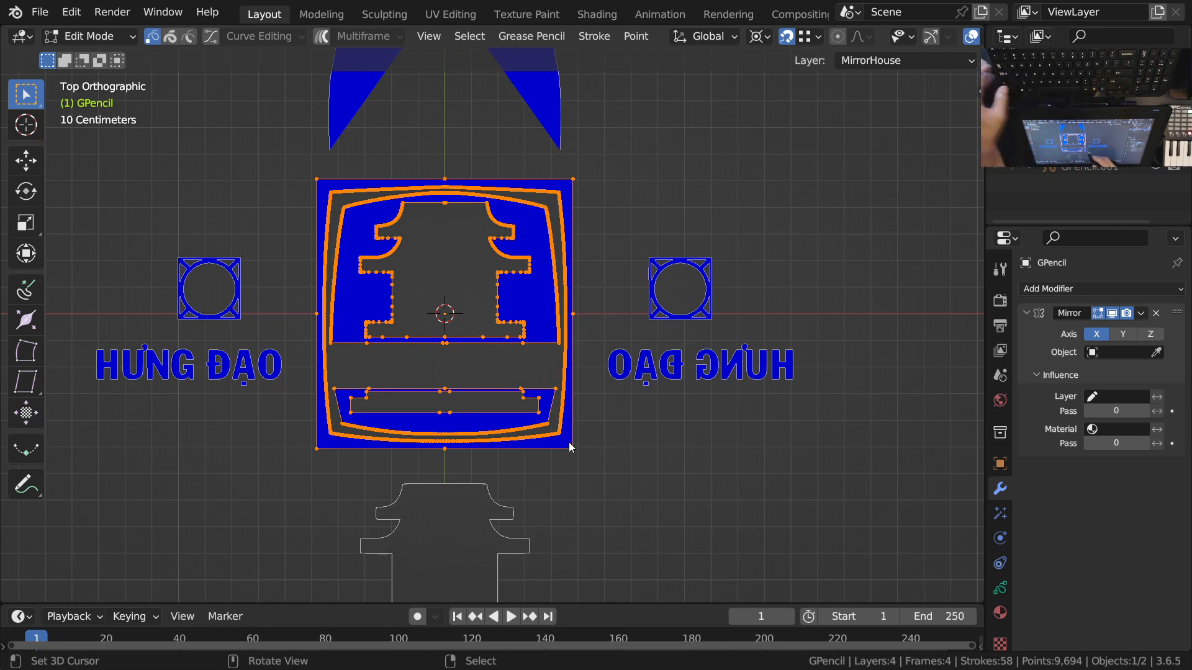
scroll(570, 444, down, 1)
key(ctrl+i)
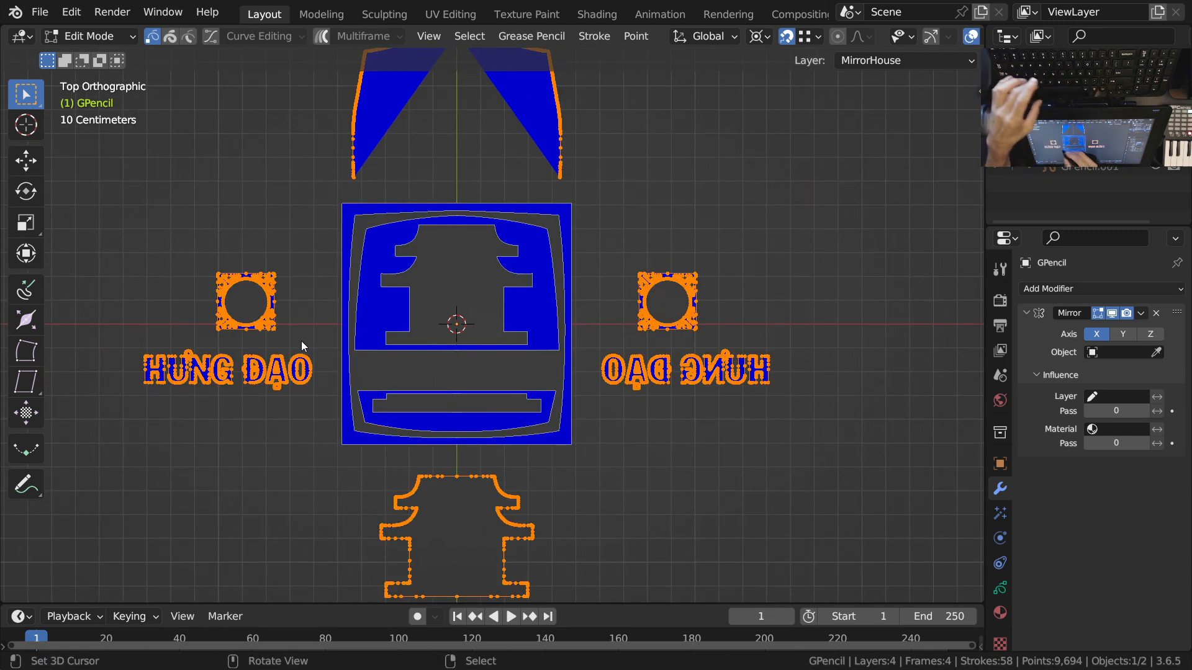
Step: Remove the side emblem and HƯNG ĐẠO text from the selection with Circle Select, and delete the selected leftover strokes
key(c)
mouse_move(273, 283)
shift+mouse_down()
mouse_move(239, 282)
mouse_move(236, 323)
mouse_move(285, 386)
mouse_move(163, 386)
shift+mouse_up()
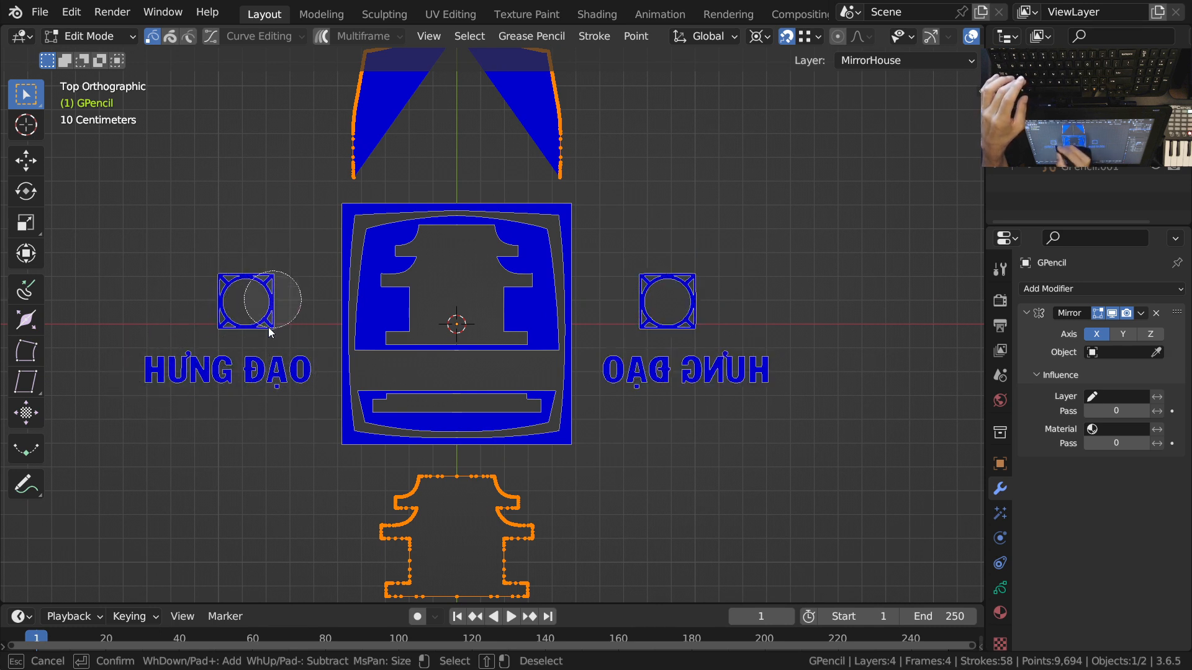
key(Escape)
ctrl+middle_drag(486, 326, 535, 403)
shift+middle_drag(547, 423, 595, 358)
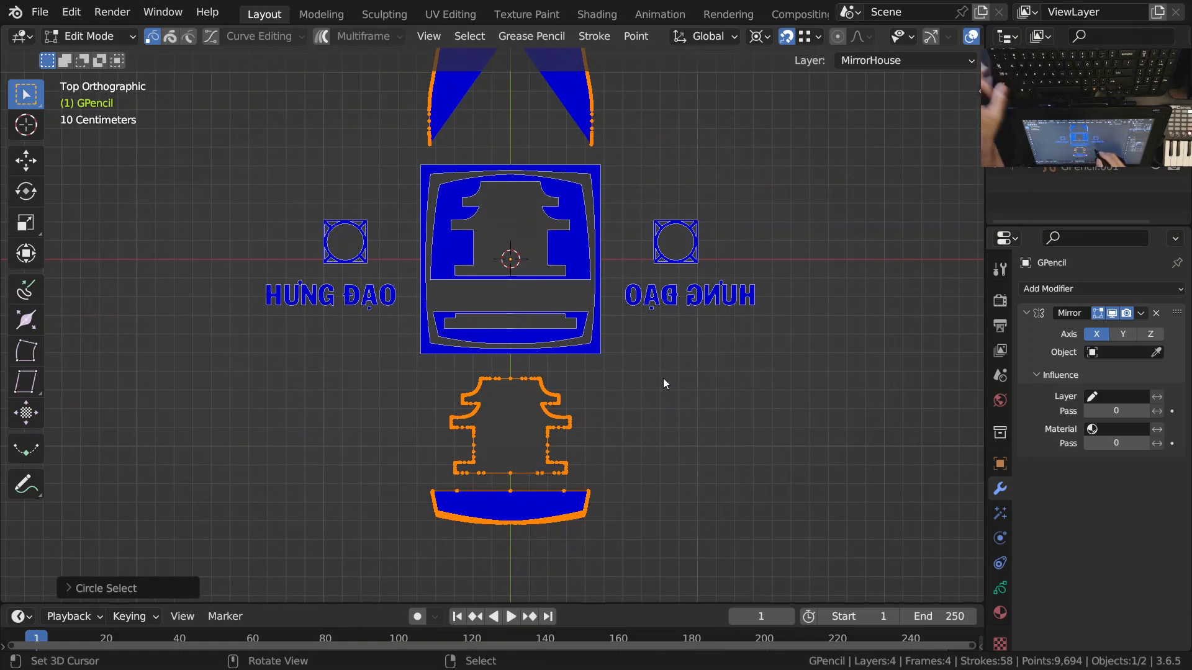
key(x)
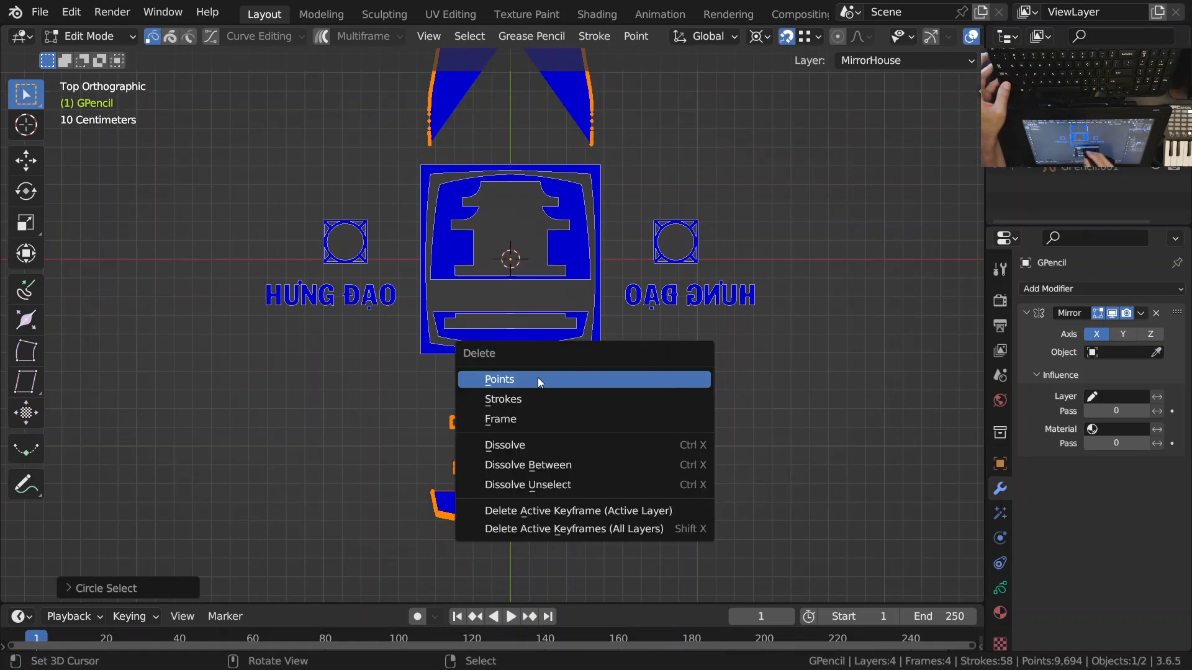
click(521, 400)
mouse_move(566, 423)
shift+middle_down()
mouse_move(590, 437)
mouse_move(527, 392)
mouse_move(523, 369)
shift+middle_up()
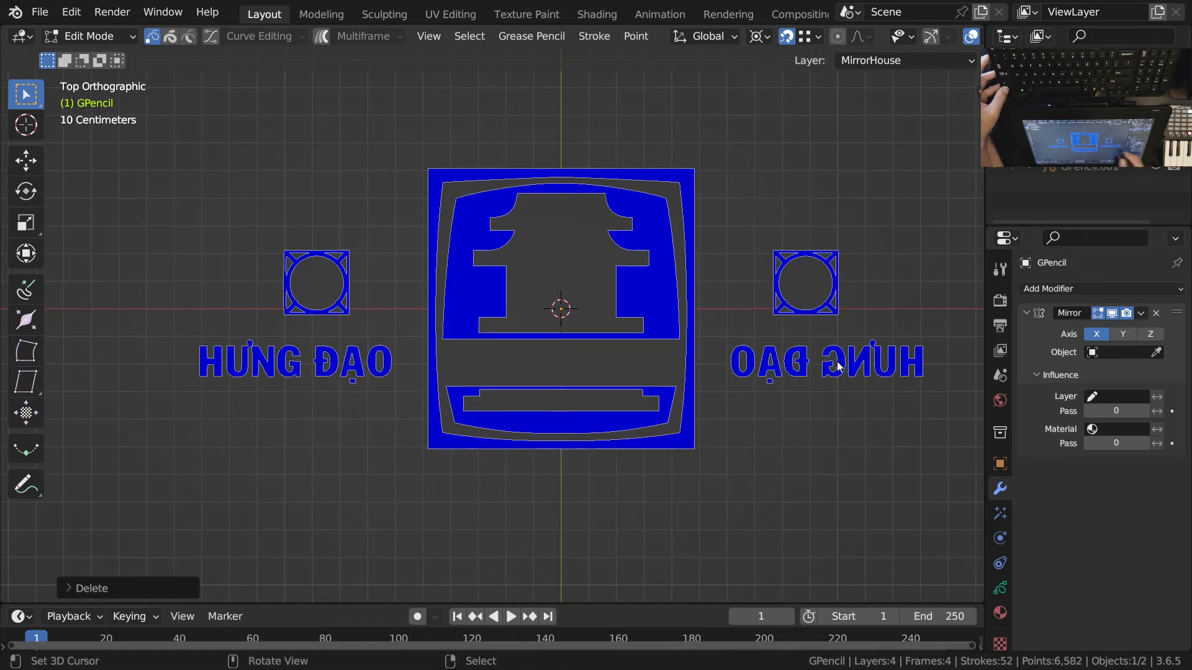
Step: Return to Object Mode, place the 3D cursor at the centre of the unmirrored circular emblem and add a mesh plane there
shift+middle_drag(751, 376, 616, 368)
shift+middle_drag(382, 406, 594, 397)
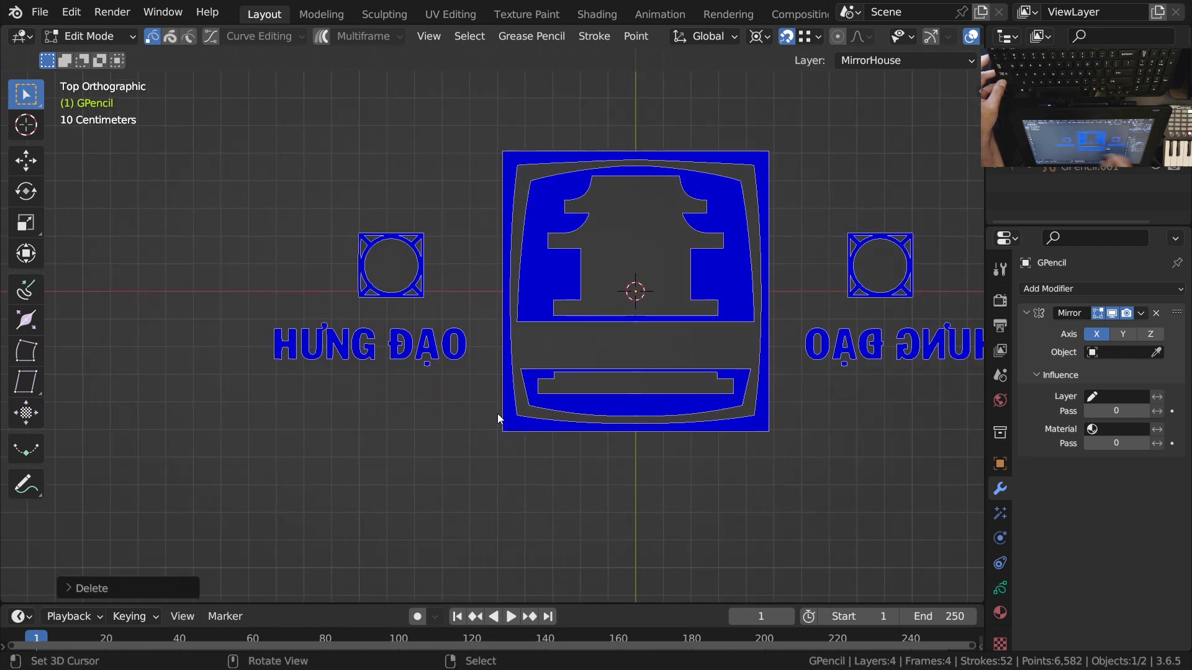
ctrl+middle_drag(432, 319, 457, 336)
scroll(439, 314, up, 4)
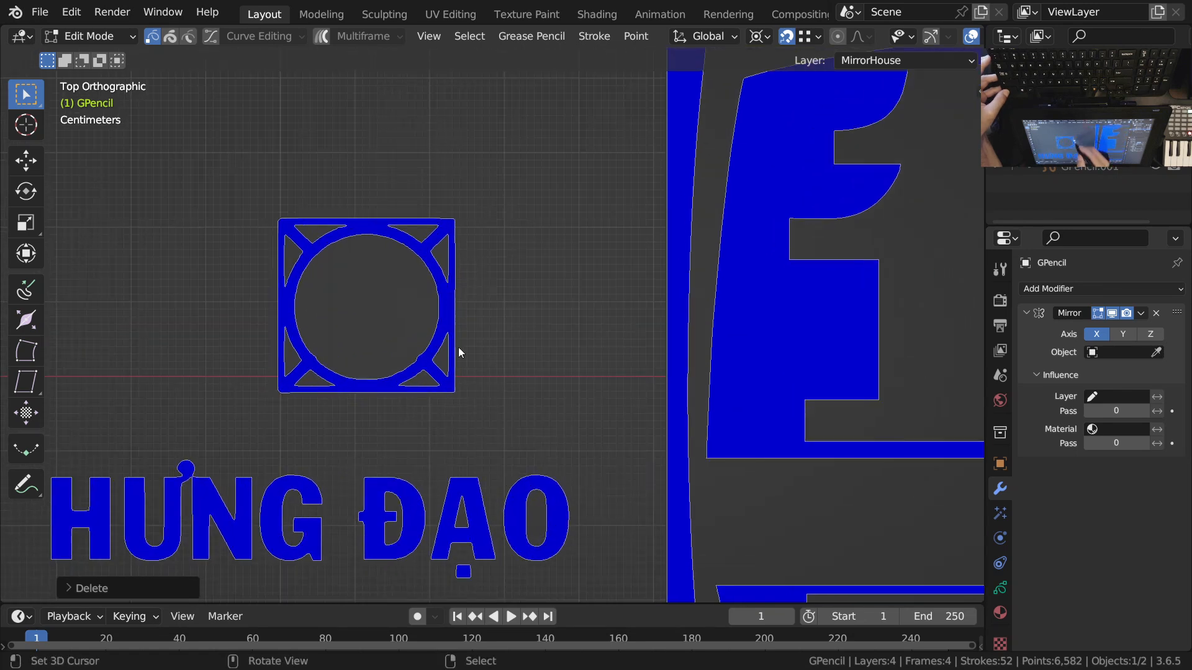
ctrl+middle_drag(432, 277, 512, 423)
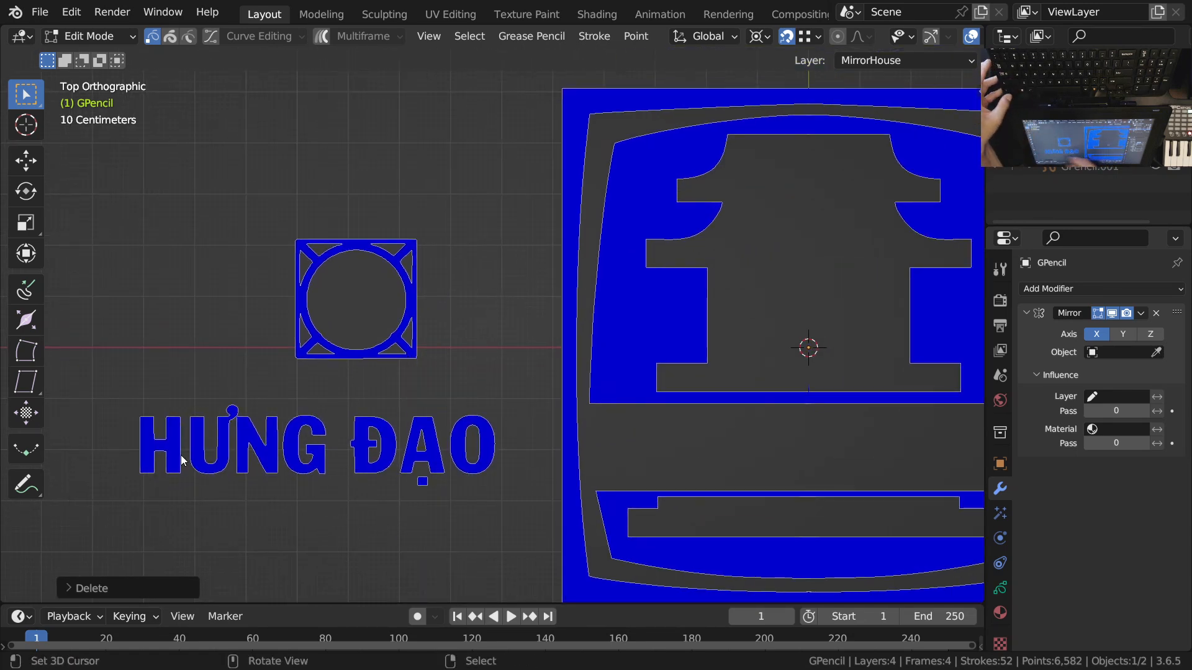
shift+middle_drag(410, 395, 676, 354)
key(Tab)
shift+middle_drag(509, 367, 476, 329)
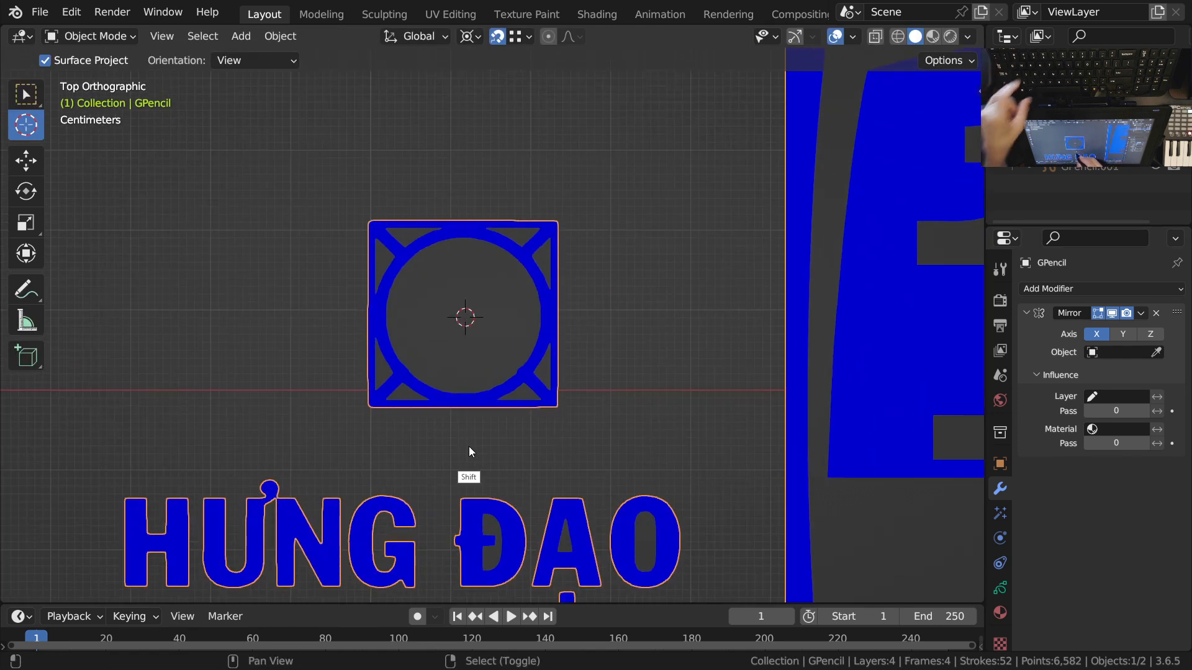
key(shift+a)
mouse_move(412, 251)
click(607, 245)
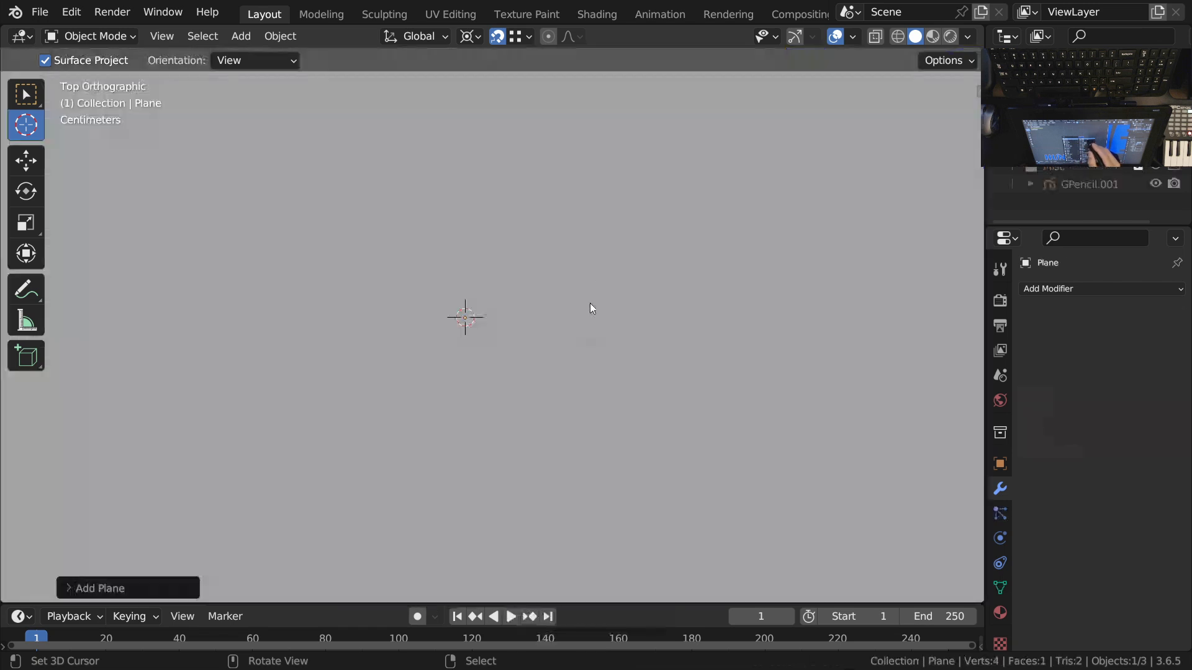
Step: In Edit Mode, scale the plane down until it is about the size of the emblem's square frame
key(Tab)
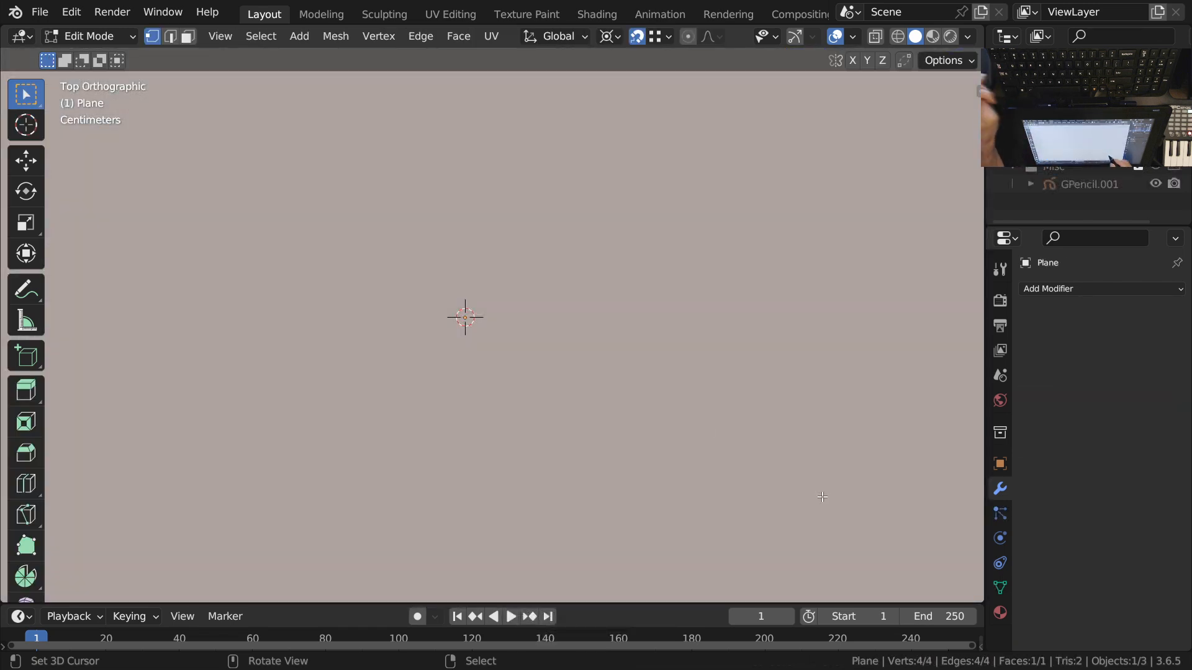
key(s)
click(577, 351)
key(s)
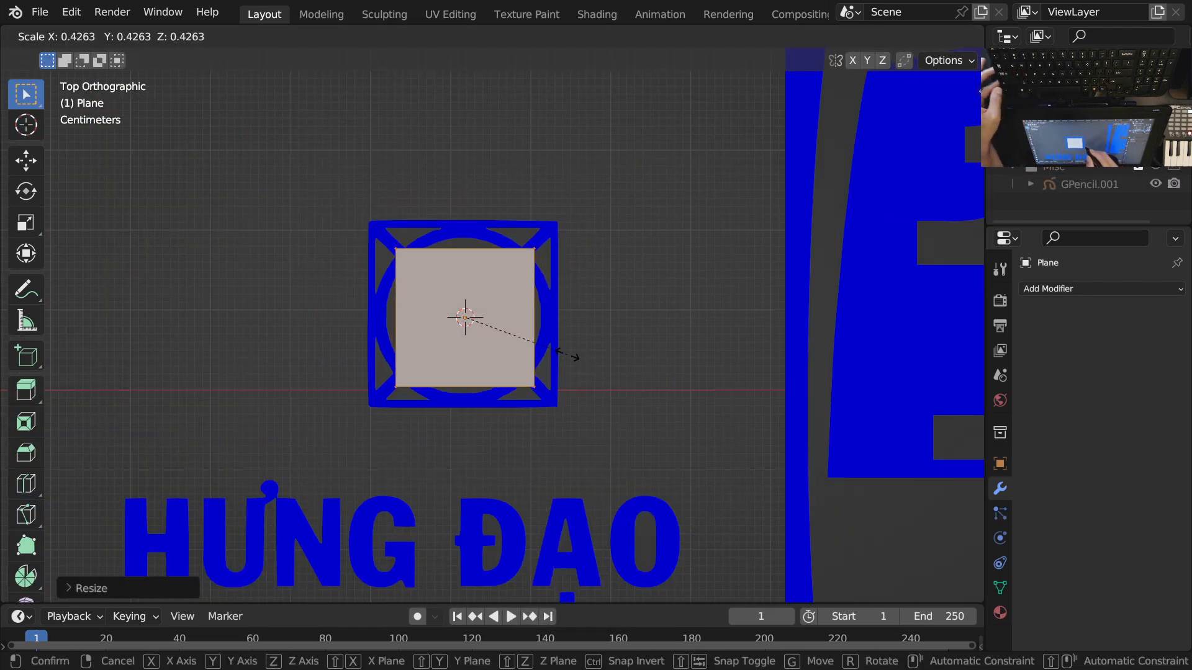
click(607, 368)
scroll(594, 354, up, 3)
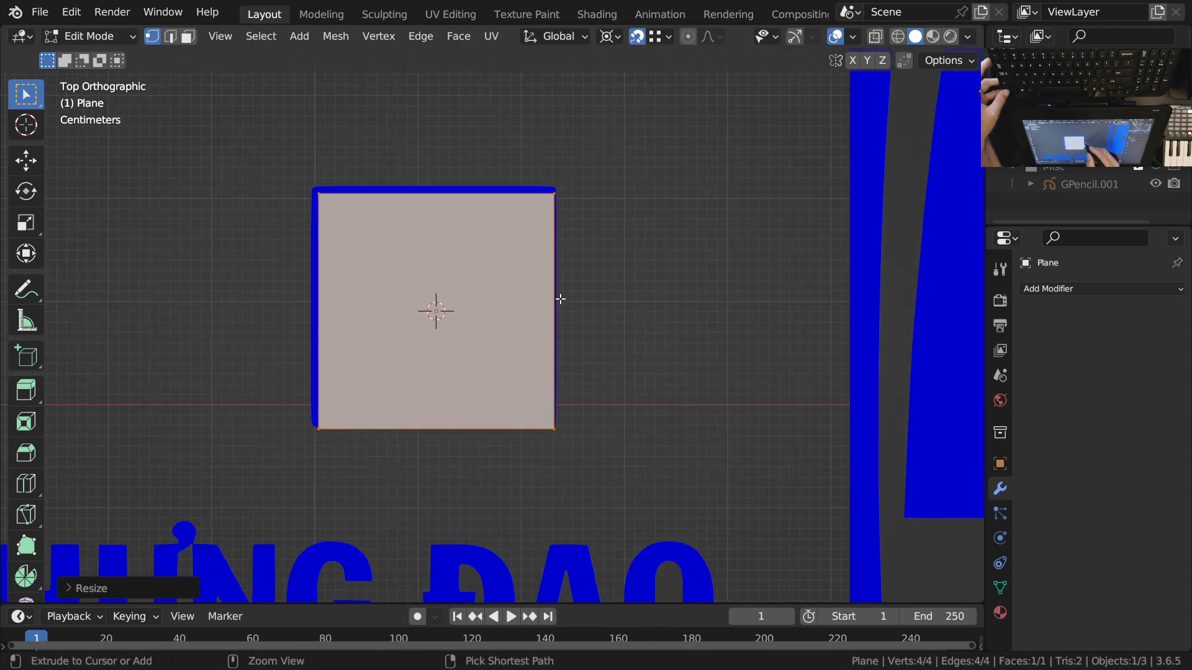
scroll(584, 332, up, 1)
Step: In Object Mode with wireframe shading, move the plane about -0.002 m in X and 0.005 m in Y onto the emblem's outline
key(ctrl+Tab)
click(640, 338)
scroll(630, 354, up, 1)
key(shift+z)
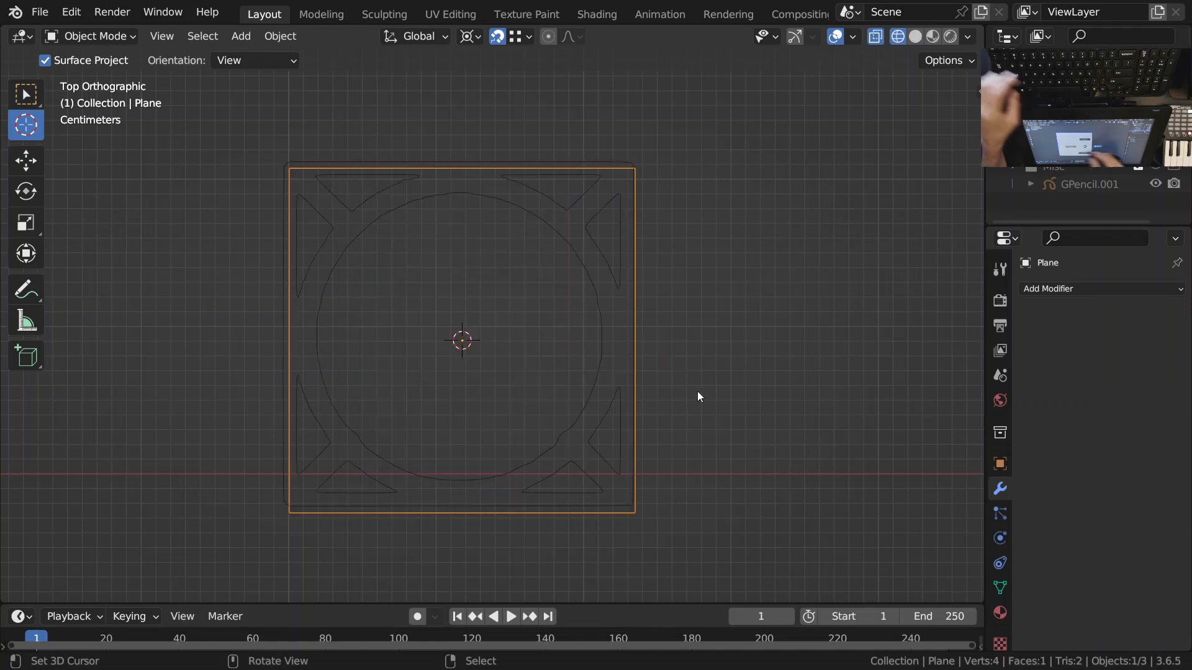
key(g)
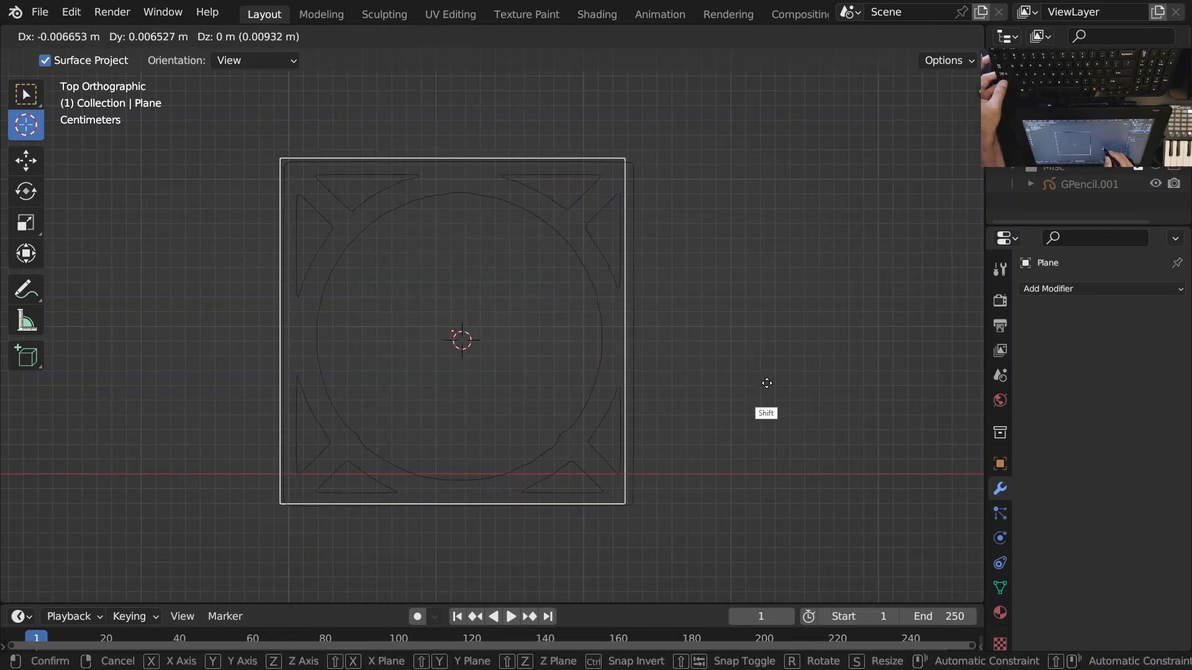
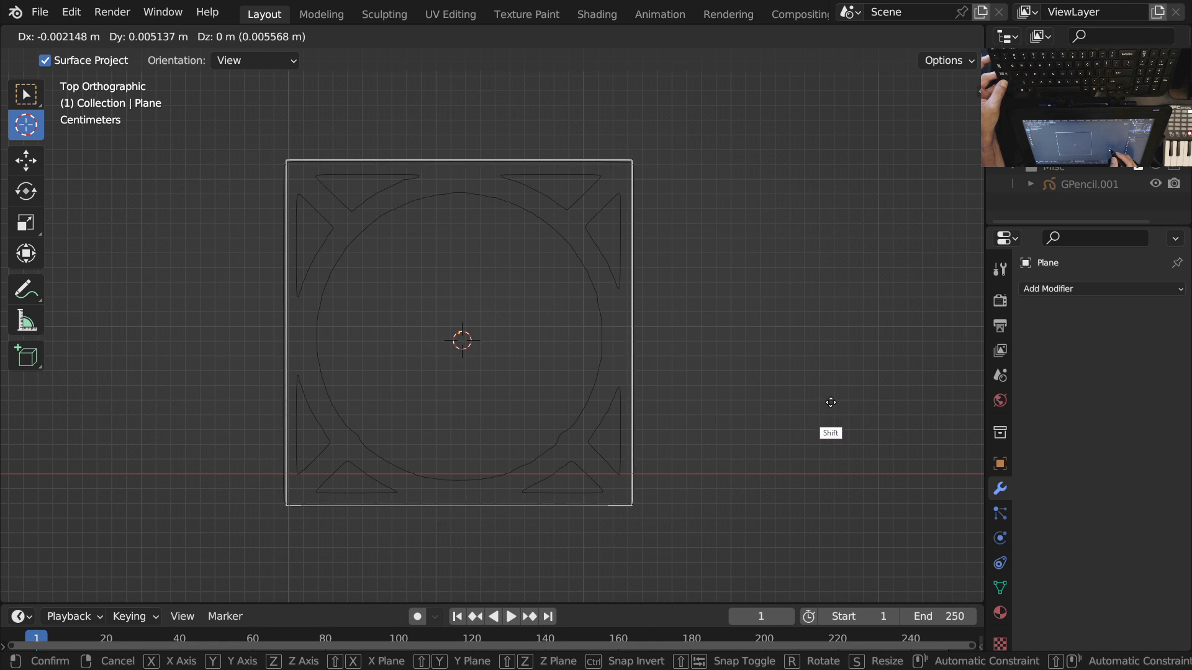
click(831, 403)
scroll(609, 388, up, 3)
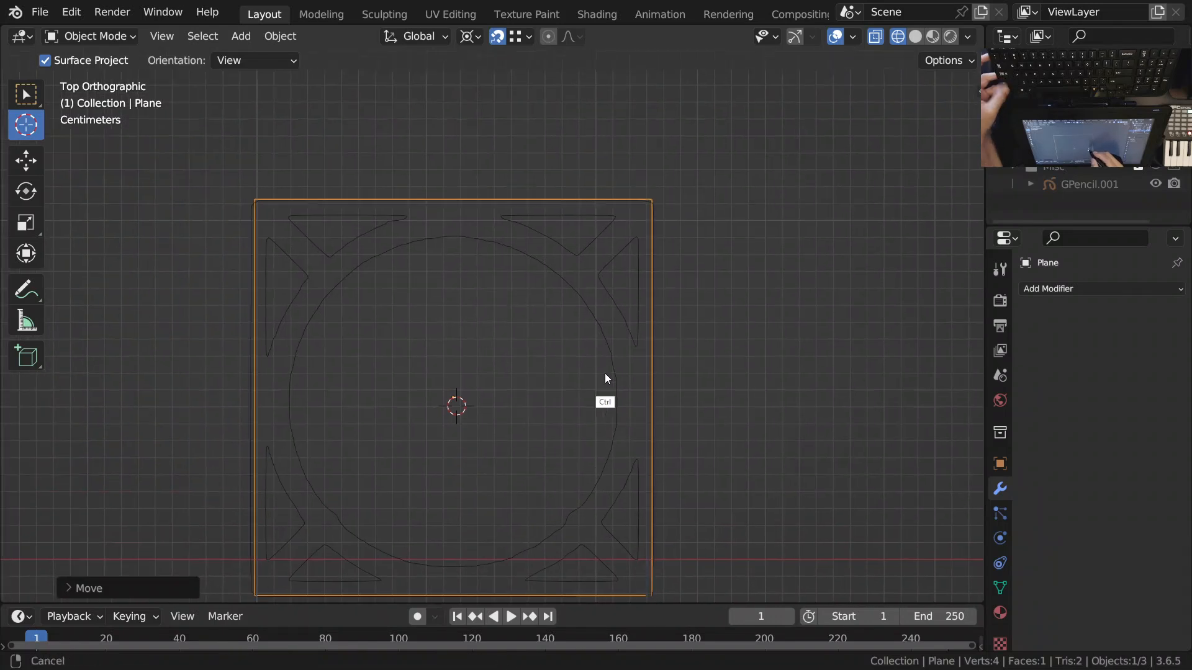
shift+middle_drag(634, 322, 633, 318)
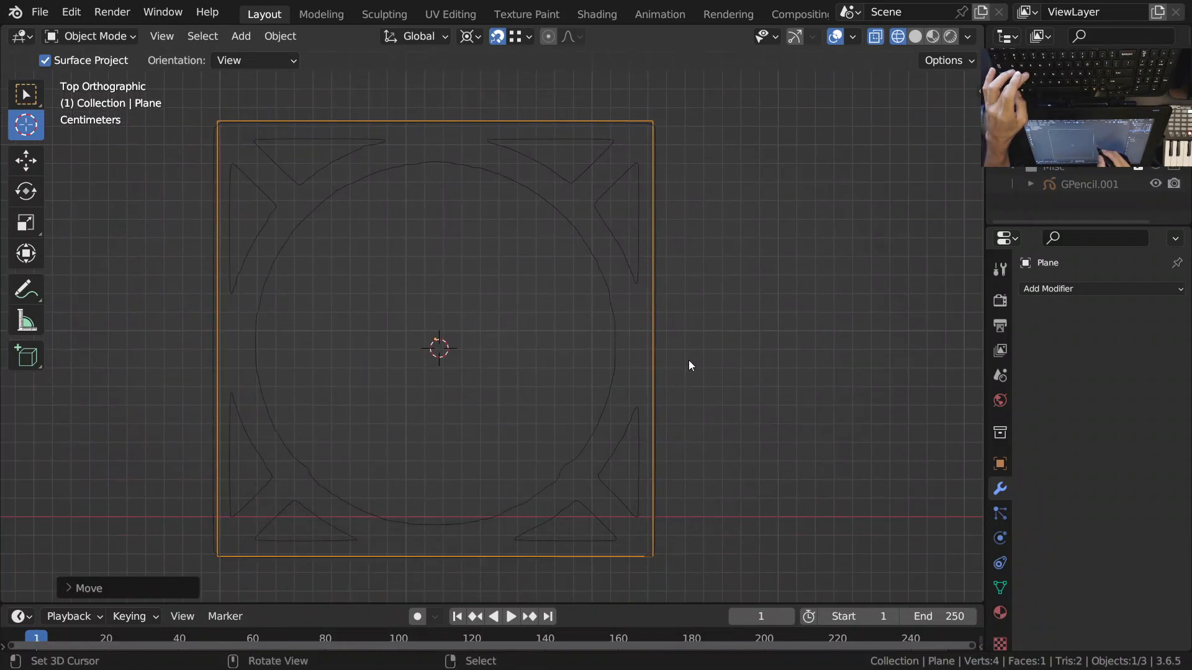
Step: Scale the plane by 1.0052 to match the emblem's outer frame, and snap the 3D cursor to the plane's centre
key(s)
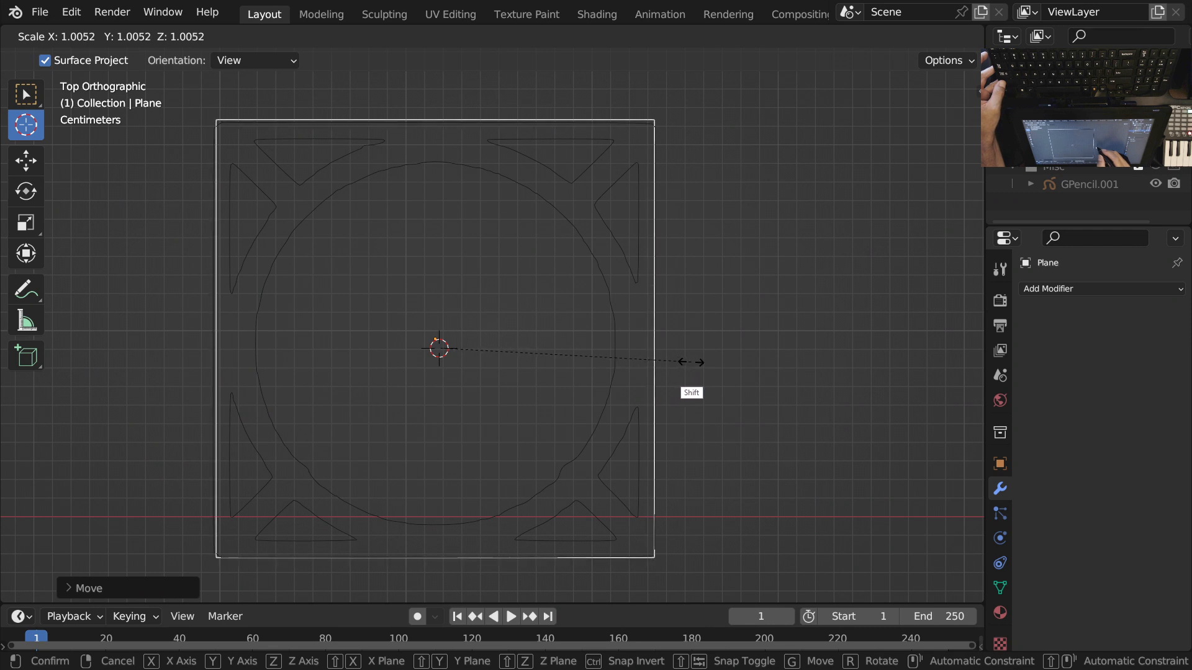
click(692, 362)
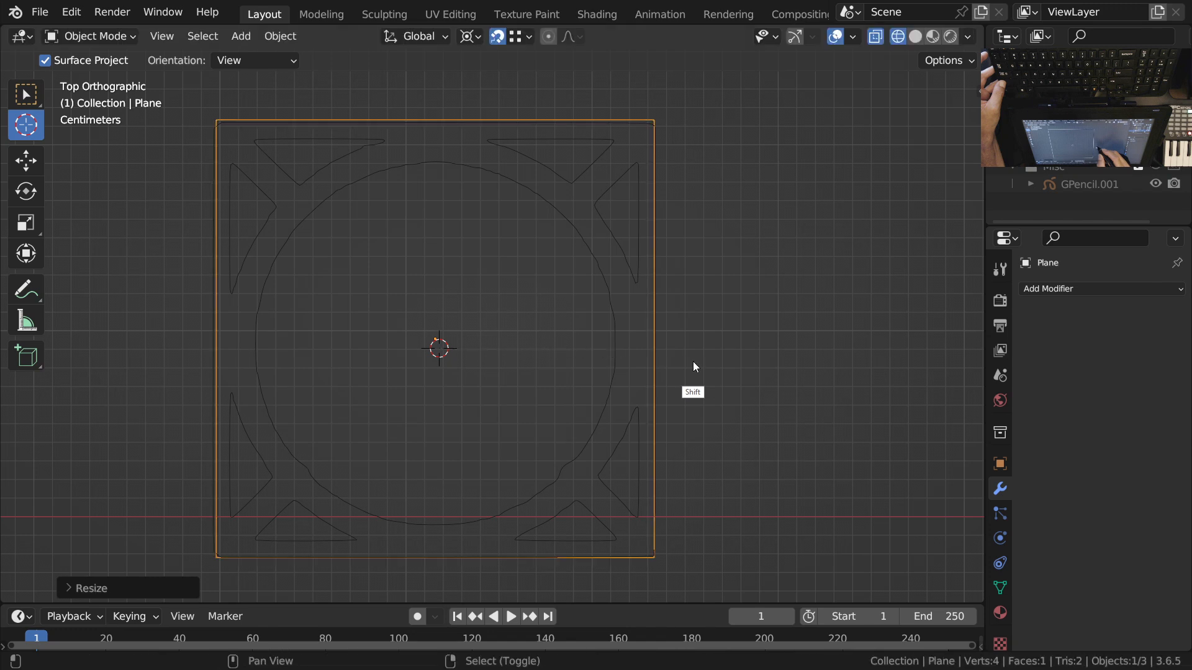
ctrl+middle_drag(571, 364, 556, 380)
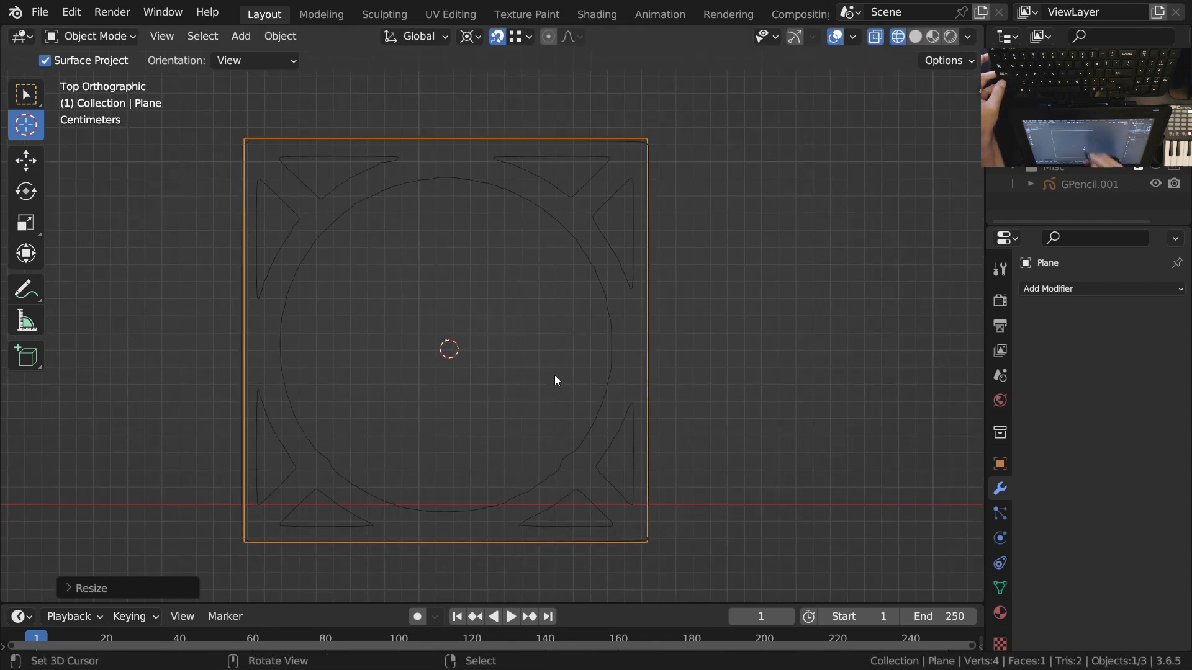
shift+middle_drag(528, 334, 594, 344)
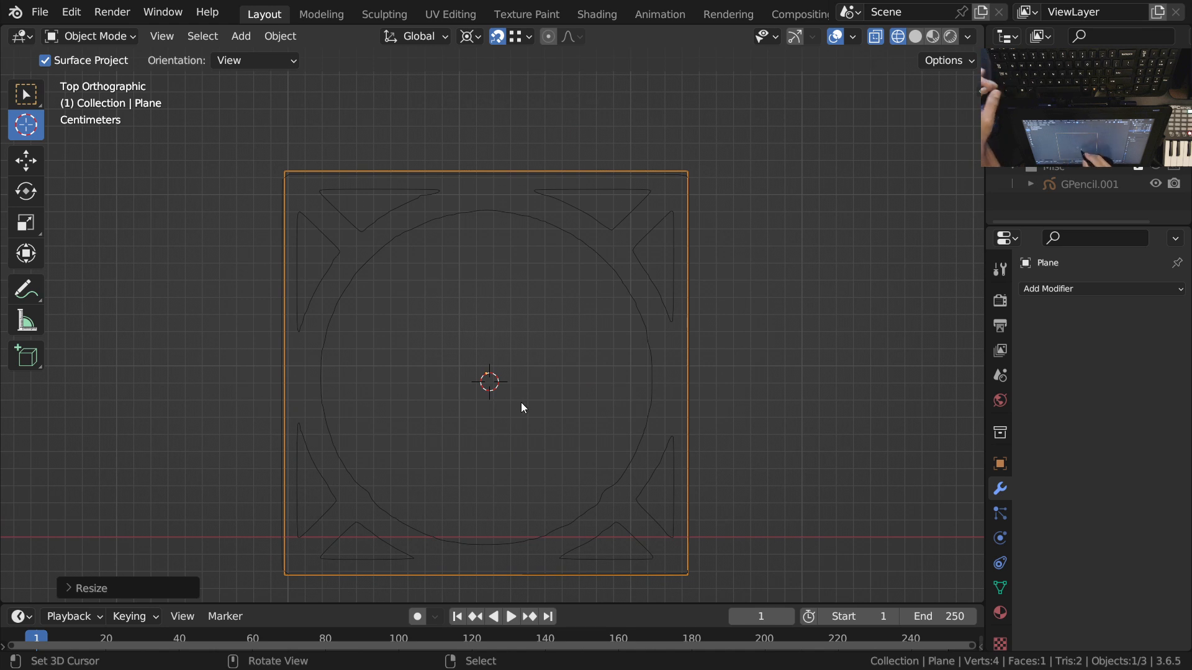
key(shift+s)
click(516, 429)
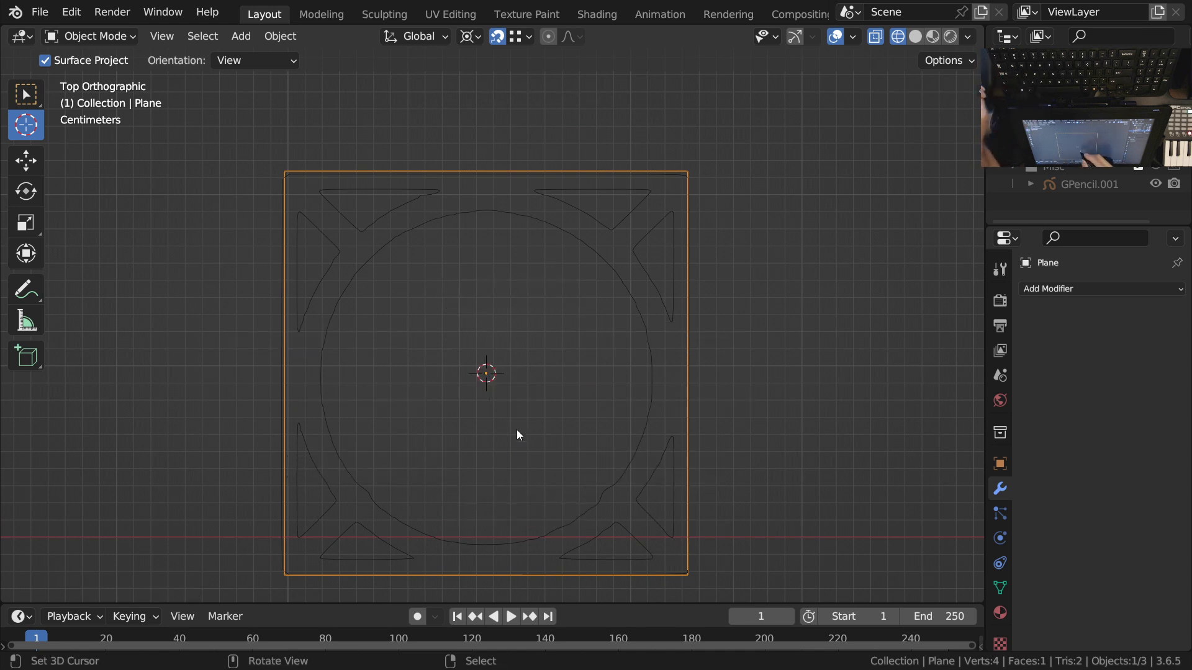
Step: Apply the reference plane's object transform and enter Edit Mode on it
key(ctrl+a)
click(526, 429)
shift+middle_drag(537, 388, 531, 367)
key(Tab)
Step: Duplicate two diagonally opposite corner vertices of the plane, raise the copies about 0.03 m in Z and join them with an edge
ctrl+middle_drag(577, 316, 575, 405)
right_click(689, 143)
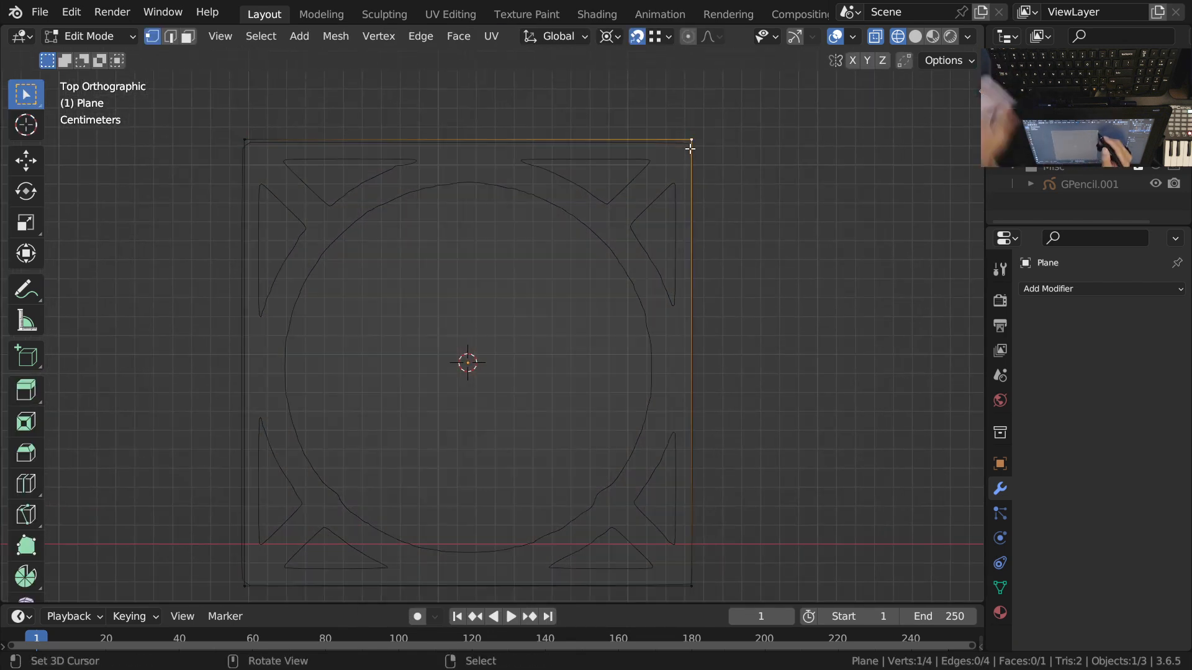
shift+right_click(247, 584)
ctrl+middle_drag(470, 357, 516, 421)
shift+middle_drag(517, 421, 526, 395)
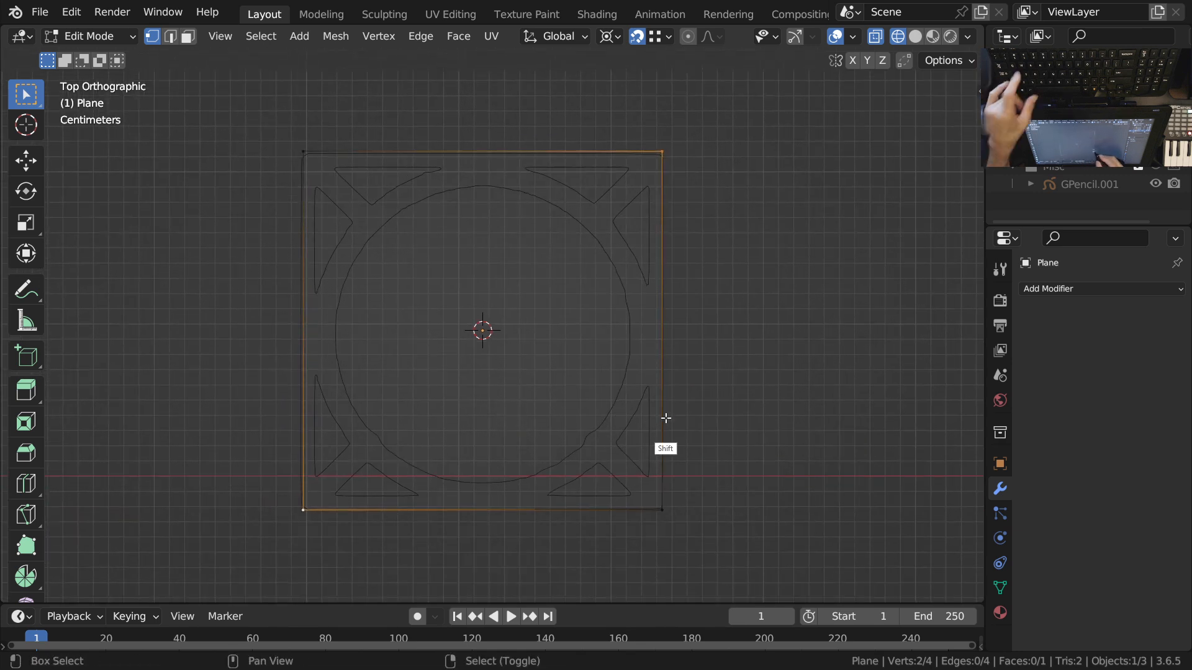
middle_drag(650, 468, 588, 482)
key(g)
key(z)
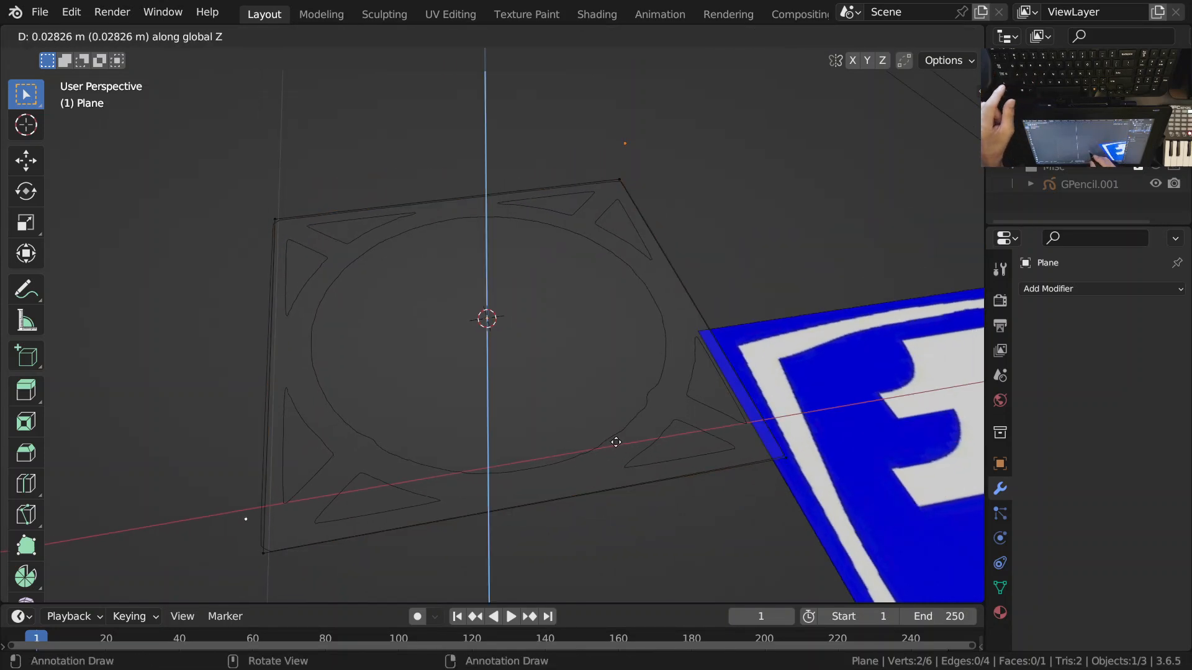
click(622, 439)
key(f)
Step: Duplicate the plane's other two opposite corners, raise them in Z and join them with an edge to form a crossing diagonal
right_click(782, 453)
shift+right_click(280, 218)
middle_drag(598, 324, 579, 314)
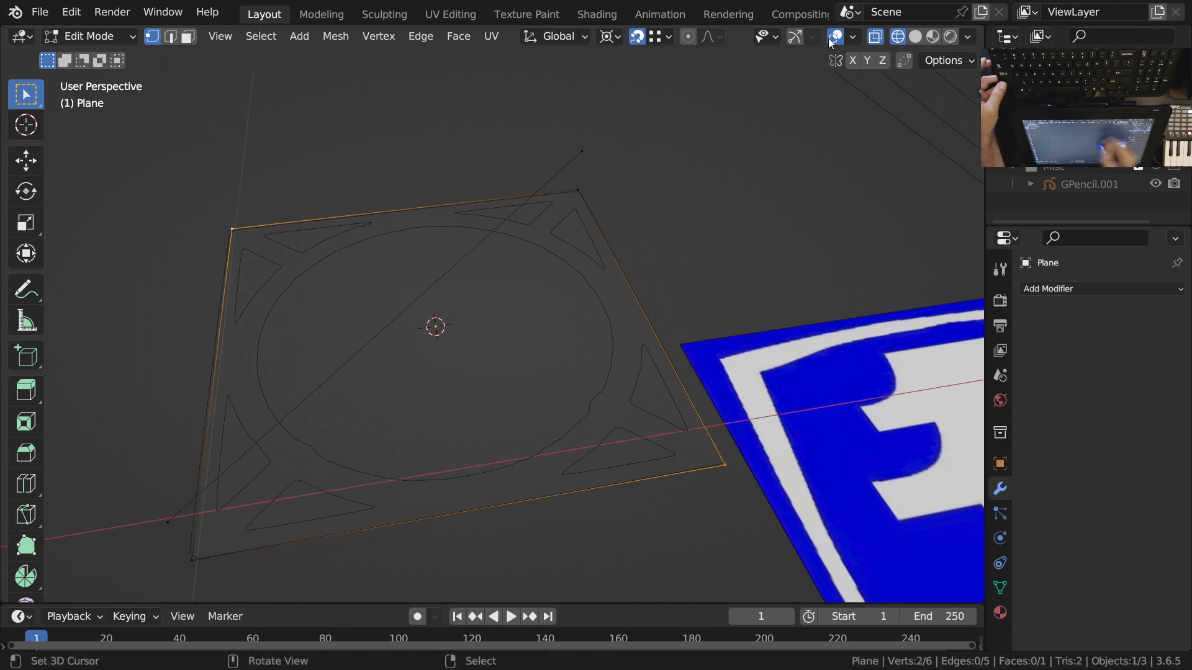
key(shift+d)
key(z)
click(588, 153)
middle_drag(591, 155, 590, 206)
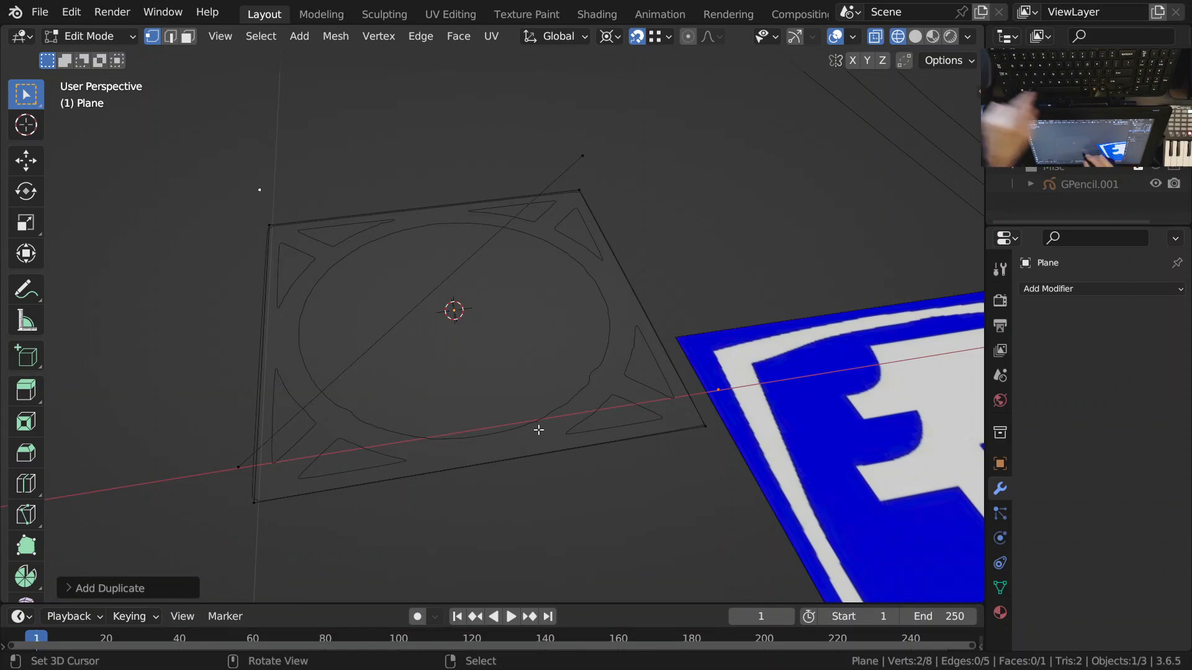
key(f)
middle_drag(559, 426, 585, 312)
key(KP_7)
ctrl+middle_drag(551, 380, 555, 349)
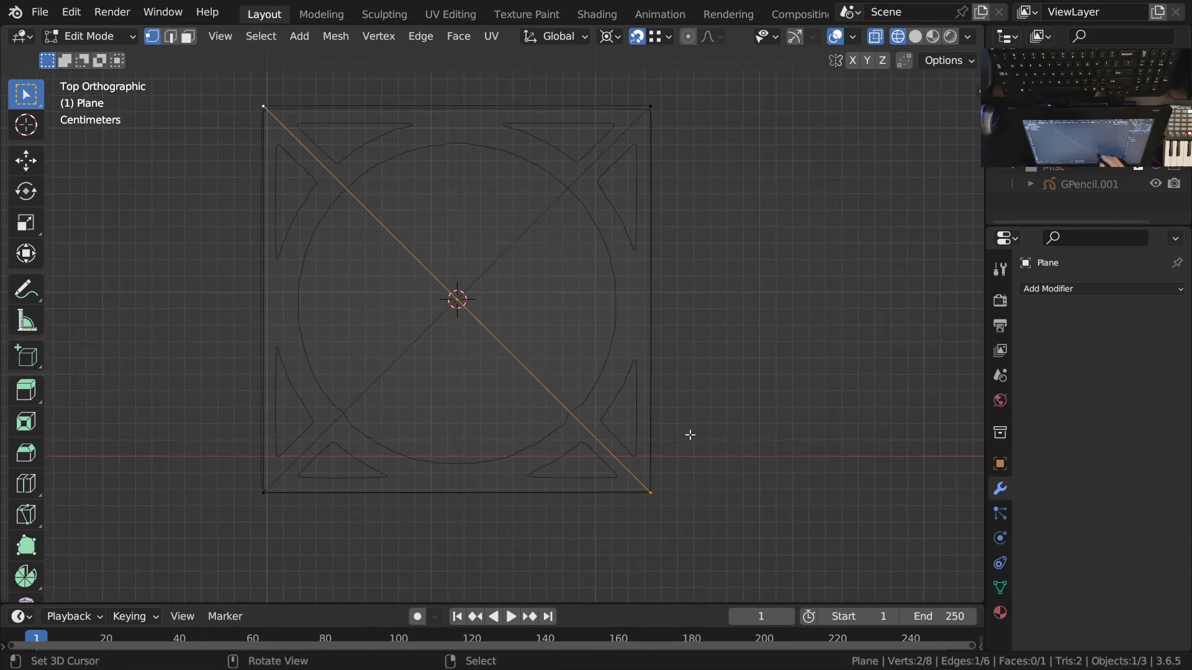
Step: Select the linked square face and inset it about 0.008 m in top view to match the emblem's inner border
ctrl+middle_drag(594, 403, 578, 443)
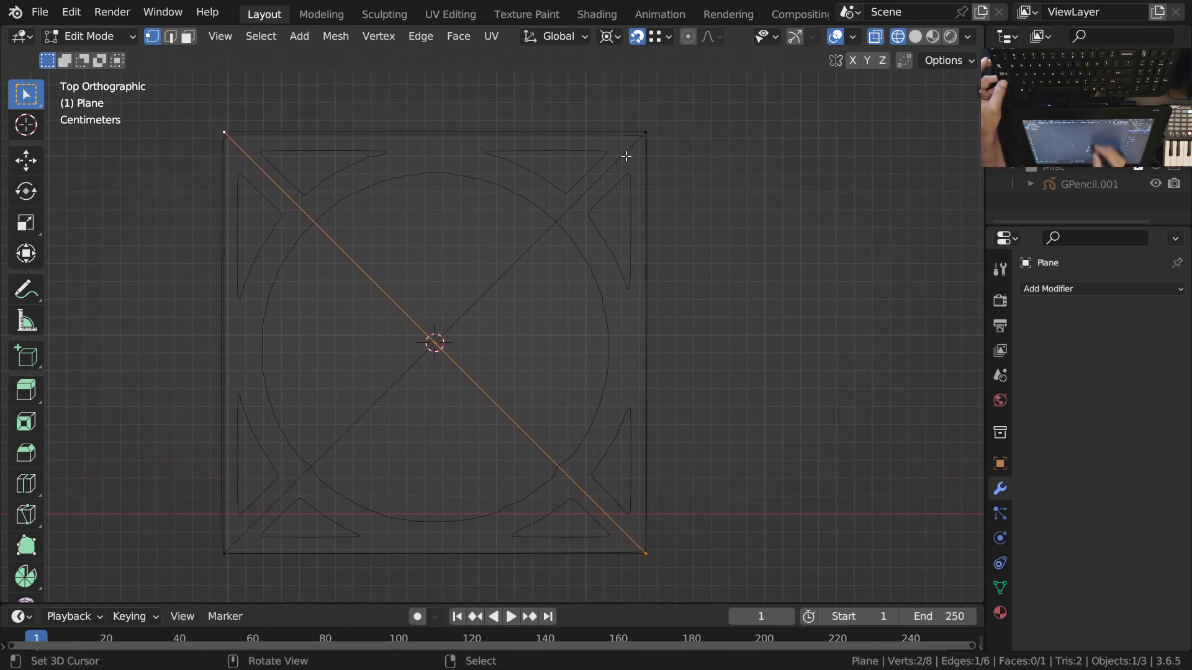
shift+middle_drag(643, 461, 662, 414)
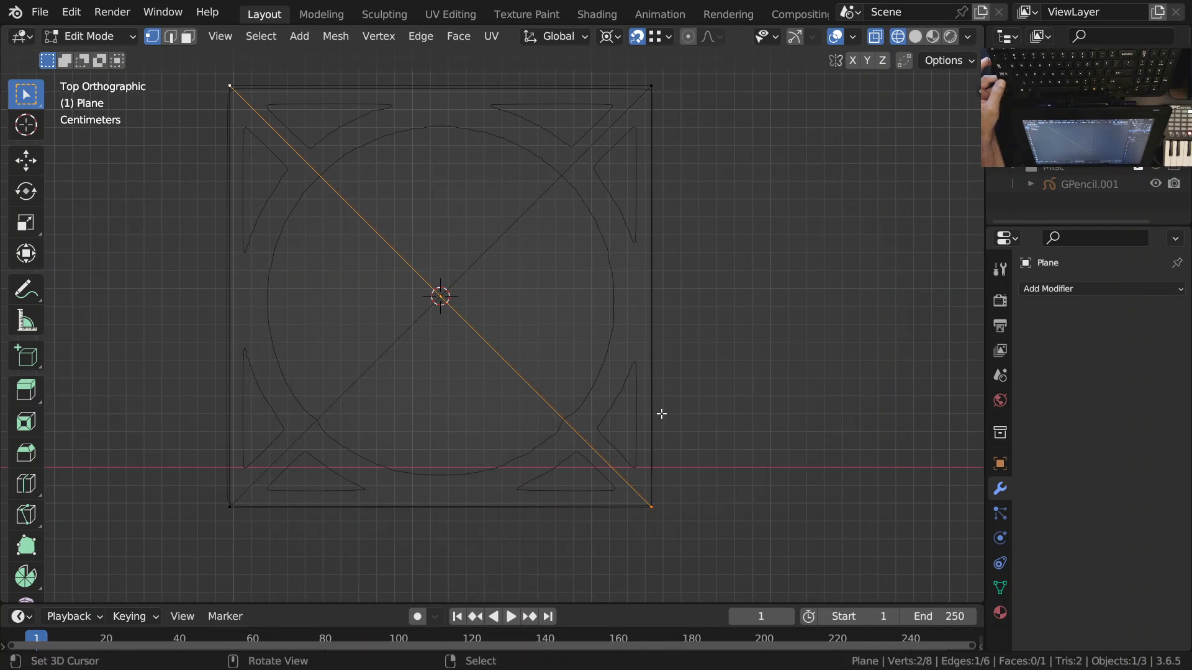
shift+middle_drag(662, 414, 639, 417)
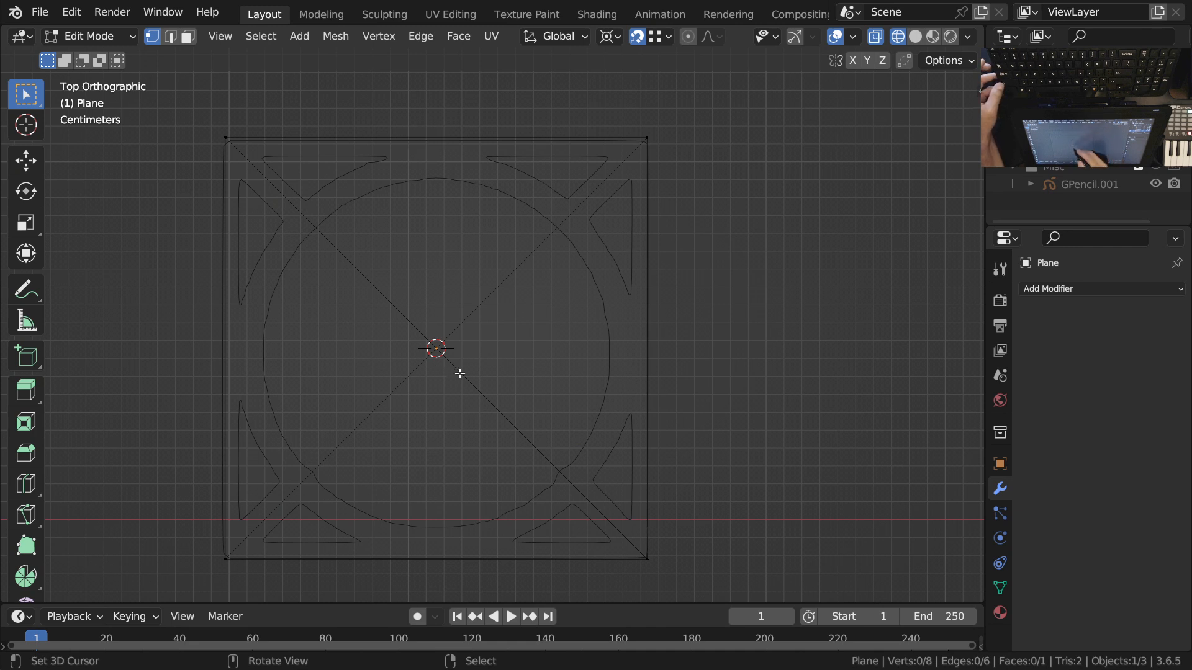
middle_drag(283, 164, 625, 208)
click(599, 142)
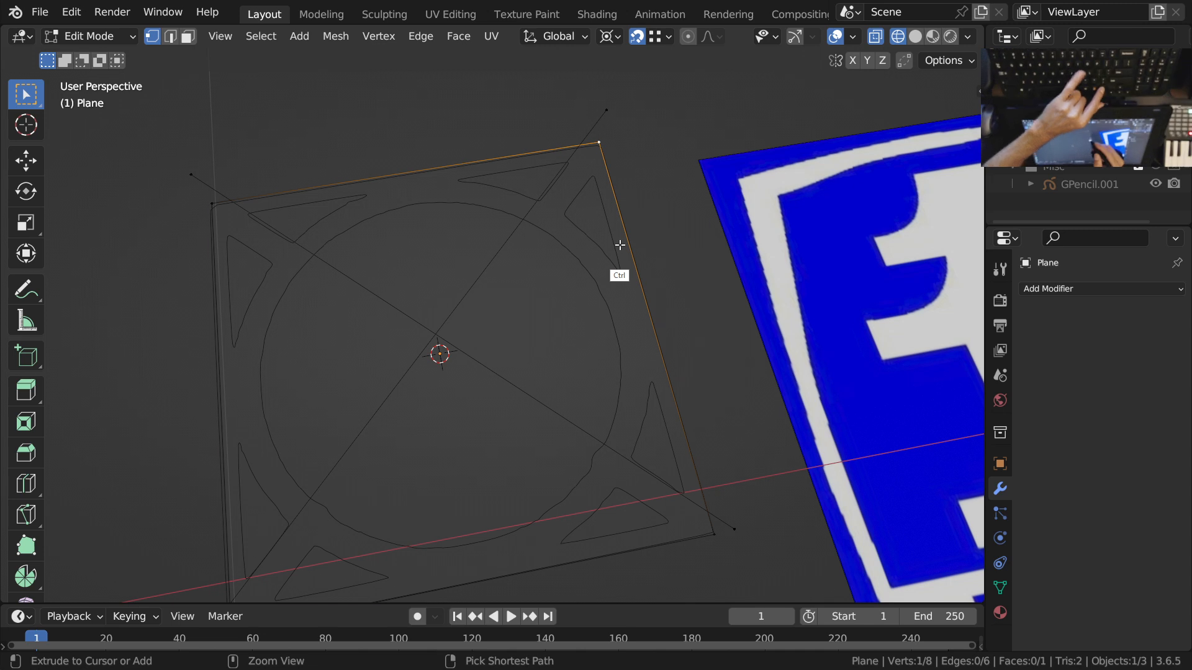
key(ctrl+l)
key(KP_7)
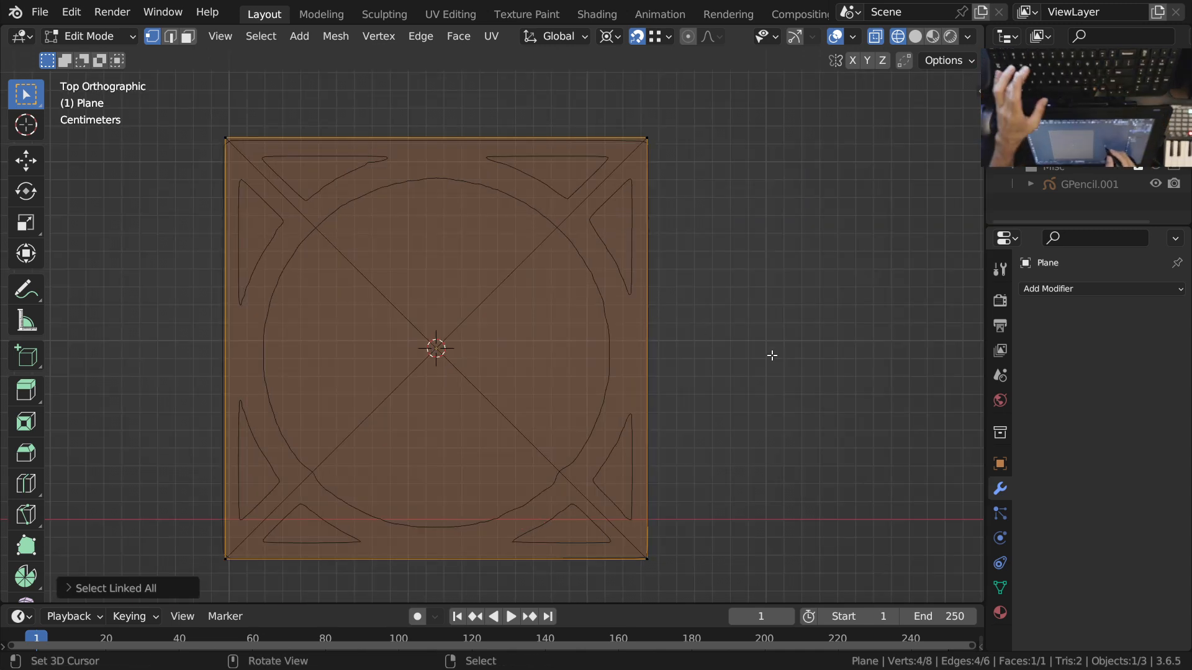
key(i)
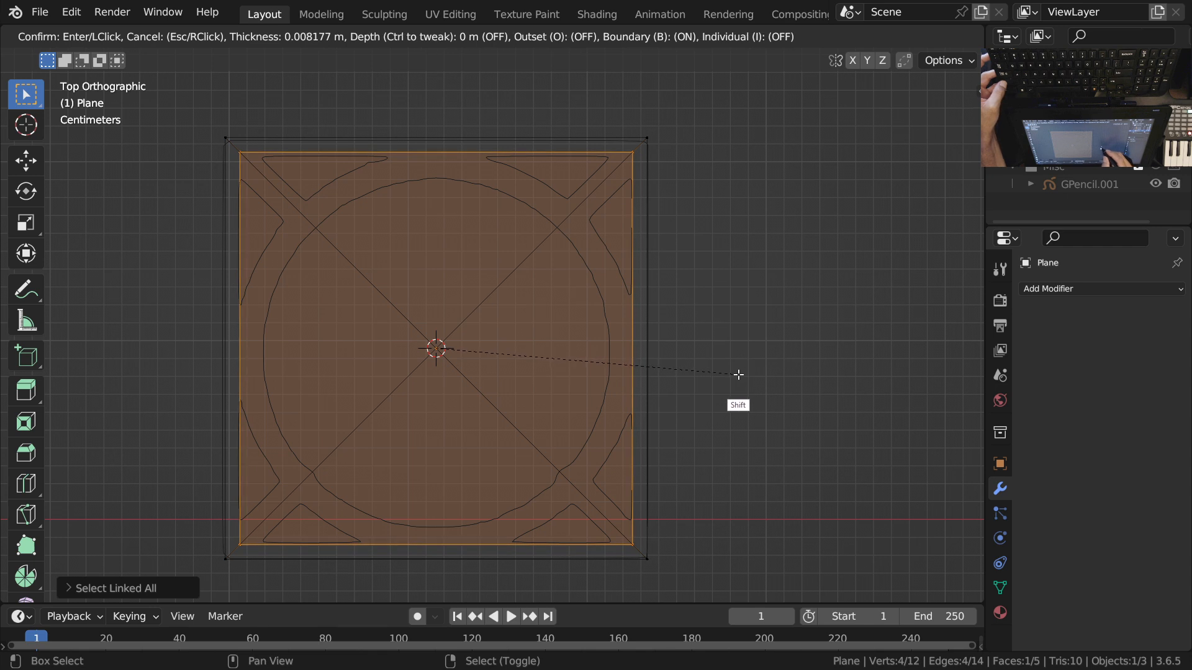
click(739, 374)
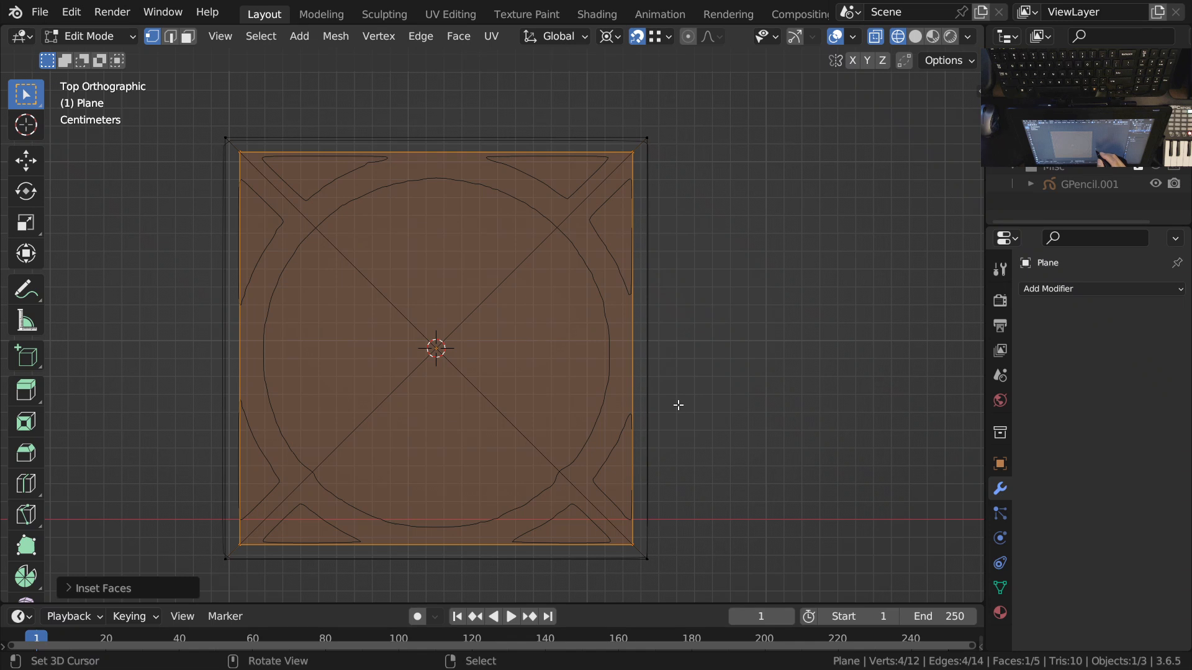
Step: Select both raised diagonal edges and separate them from the plane into their own object
ctrl+middle_drag(630, 412, 657, 370)
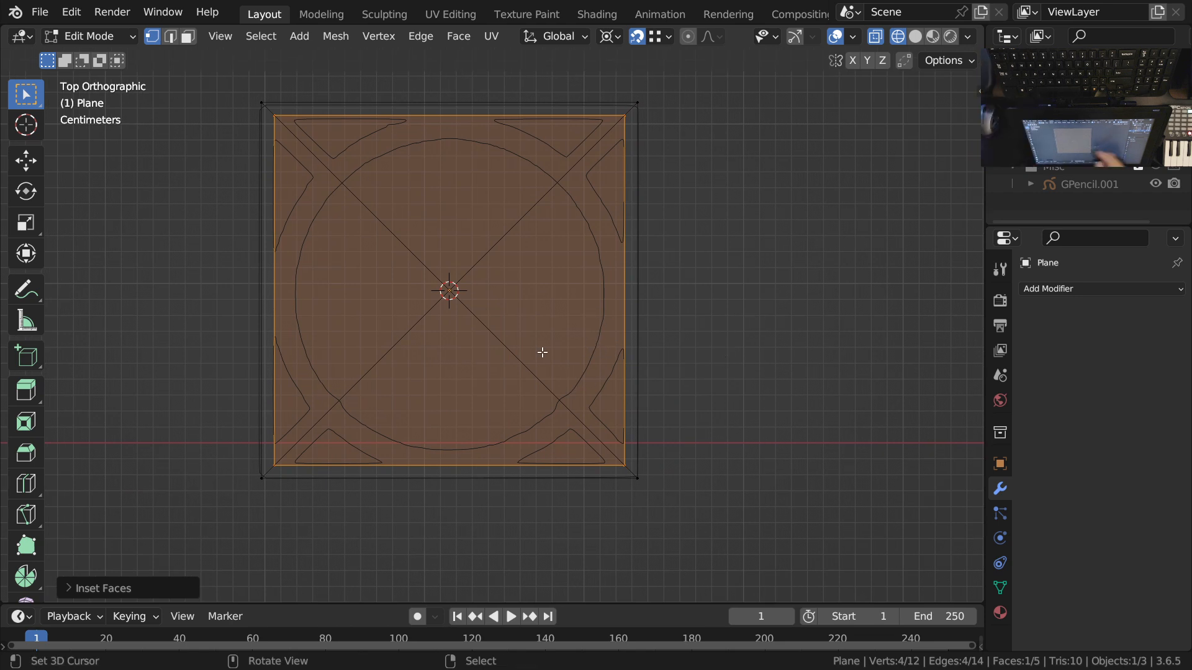
middle_drag(596, 255, 528, 163)
right_click(575, 146)
alt+right_click(565, 145)
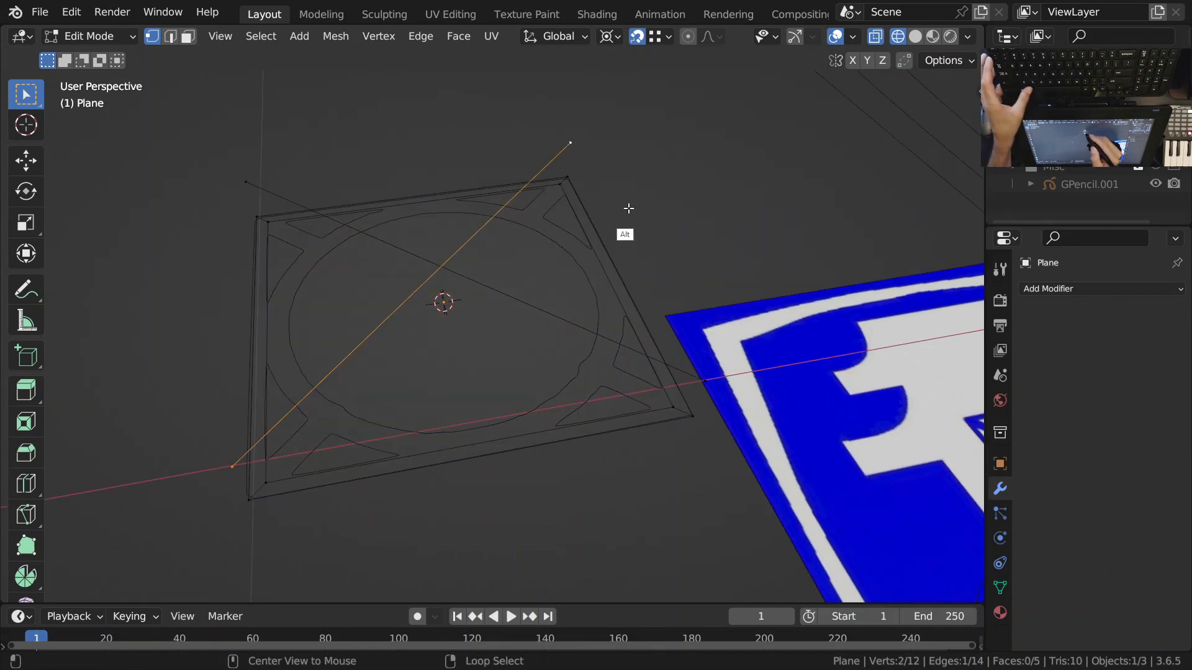
alt+shift+right_click(697, 380)
shift+middle_drag(640, 450, 609, 429)
key(p)
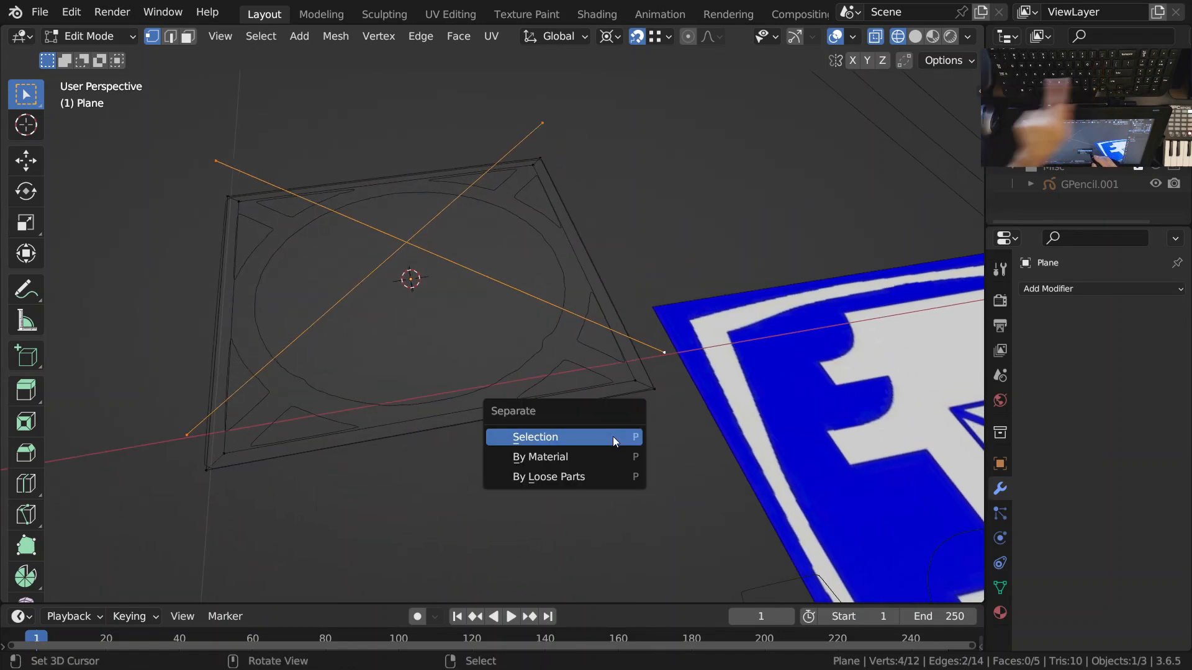
click(612, 437)
Step: Edit the separated diagonals object, extrude both edges slightly upward along Z into thin strips, and return to Object Mode
key(Tab)
right_click(665, 352)
key(Tab)
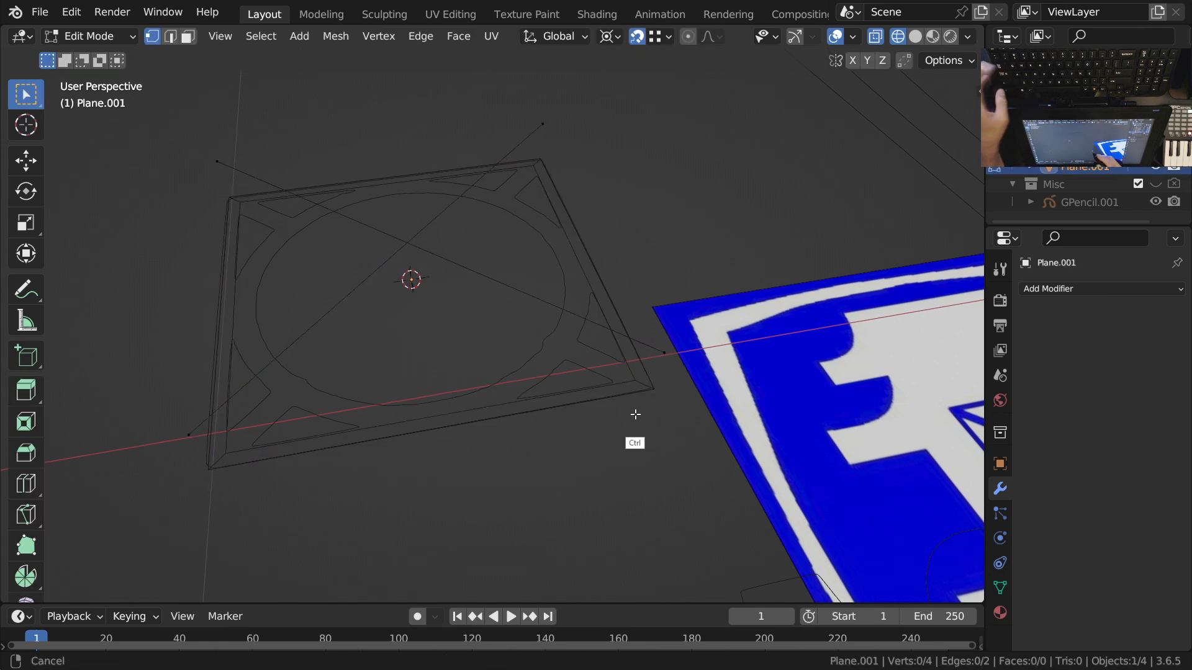
middle_drag(633, 415, 625, 429)
key(a)
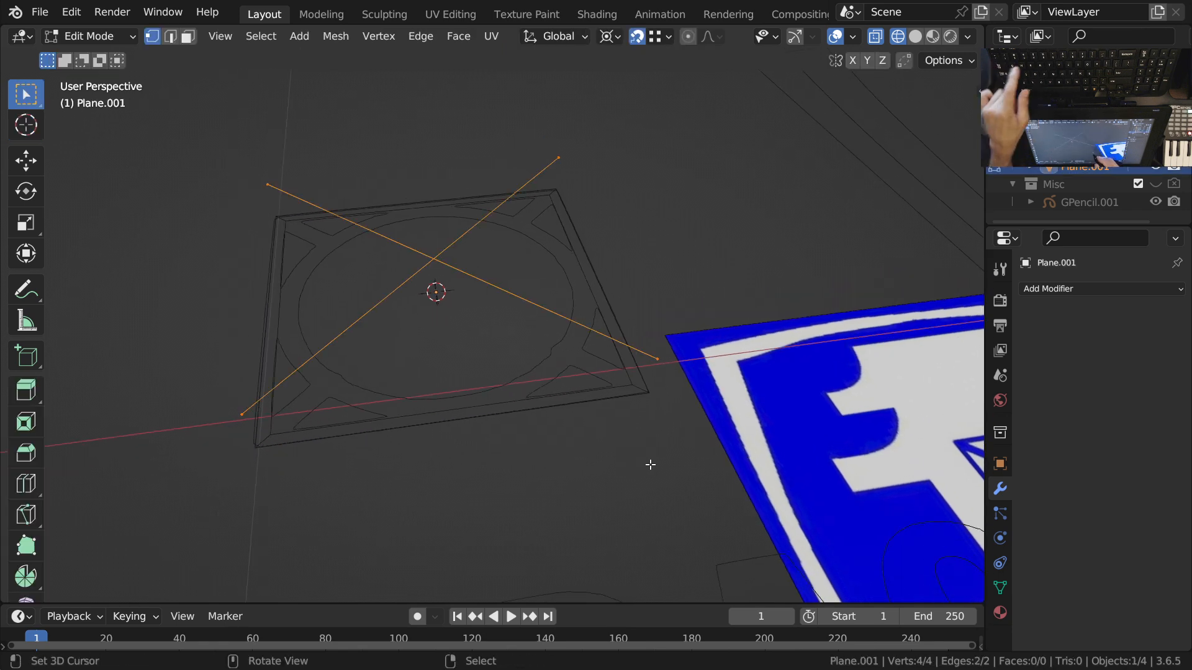
key(e)
key(z)
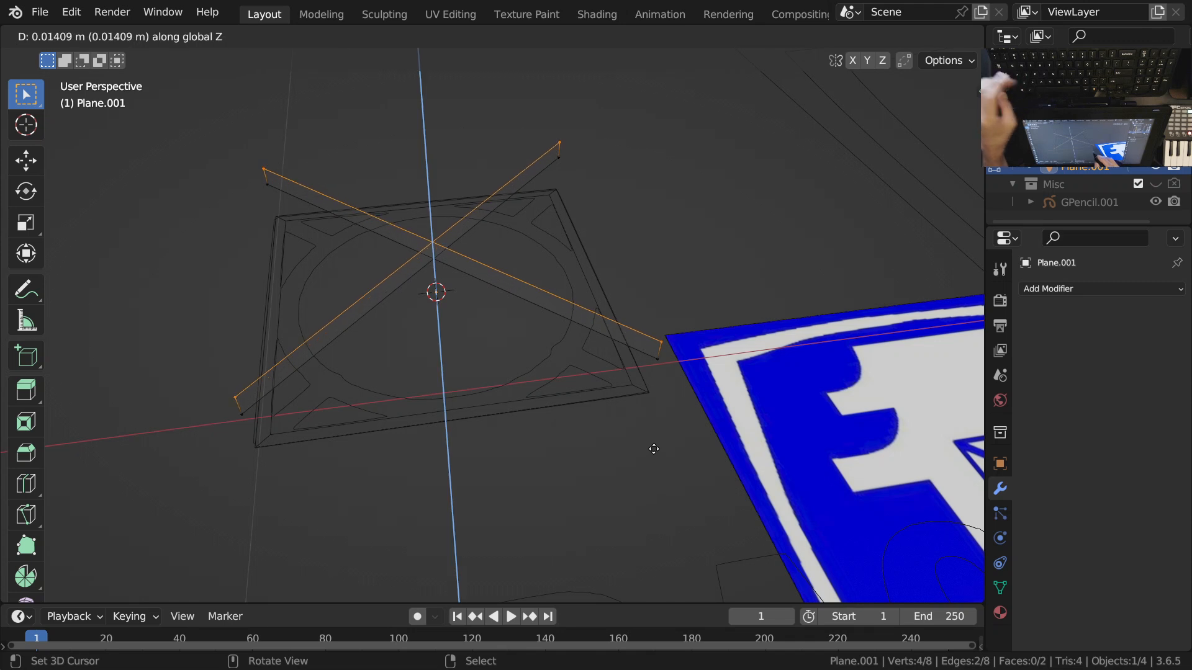
click(657, 445)
key(Tab)
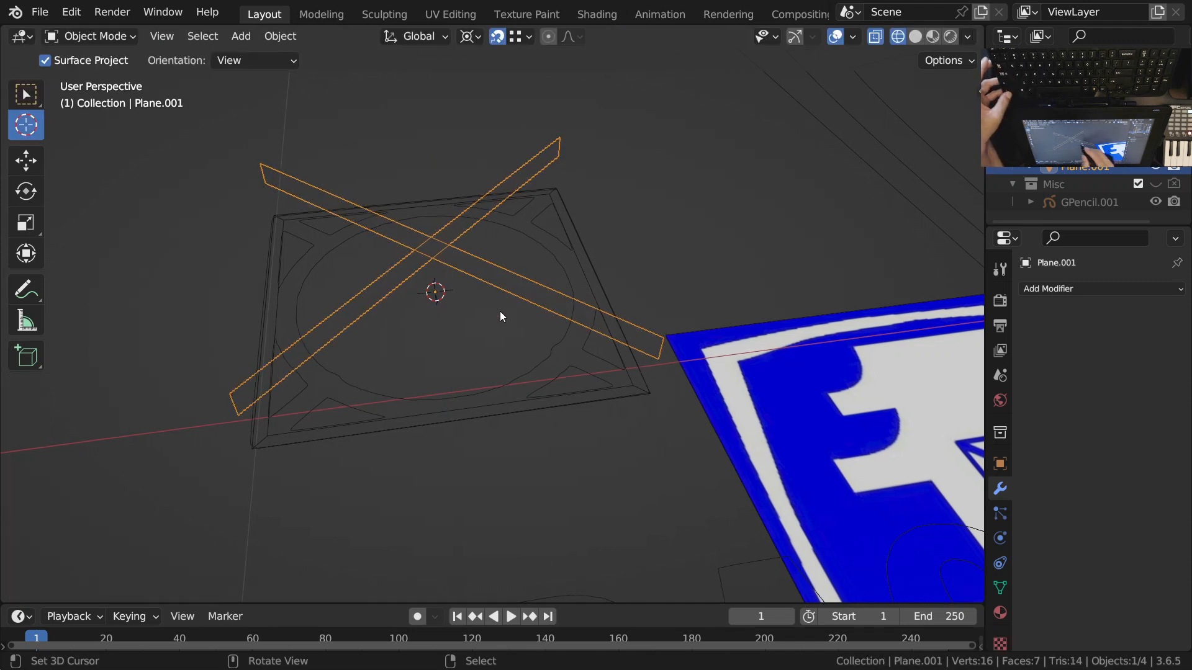
Step: Add a Solidify modifier to the crossed strips with an offset of 0 and a thickness of 0.015 m
click(1130, 289)
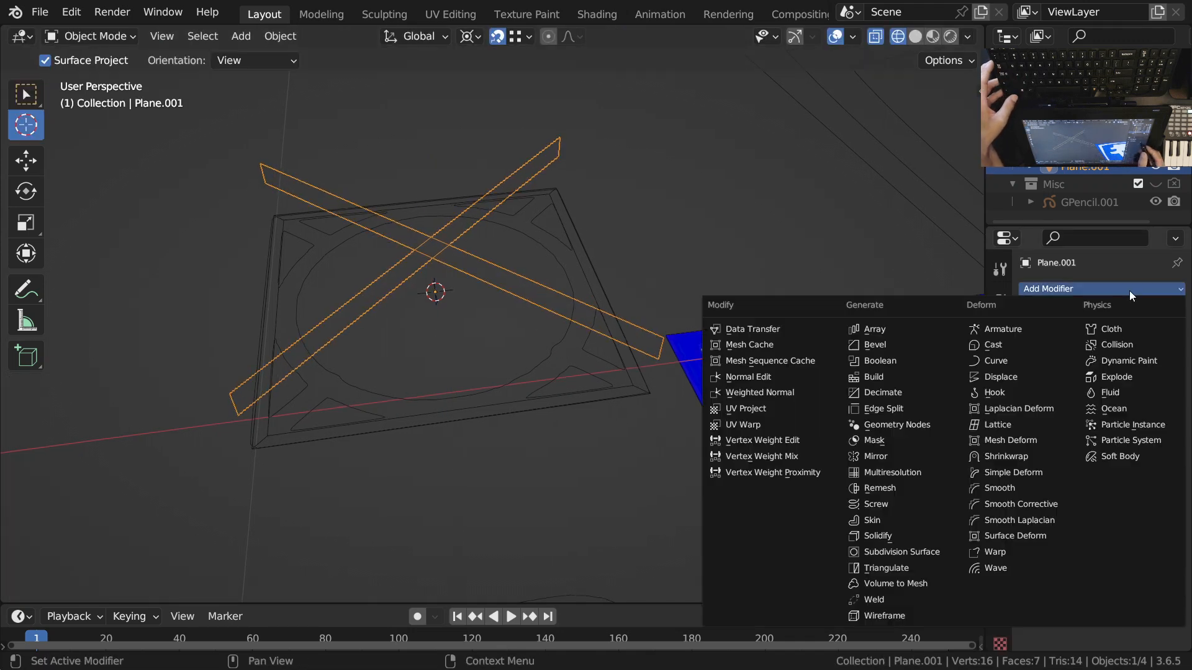
click(884, 538)
key(KP_7)
ctrl+middle_drag(534, 319, 550, 275)
shift+middle_drag(626, 365, 619, 381)
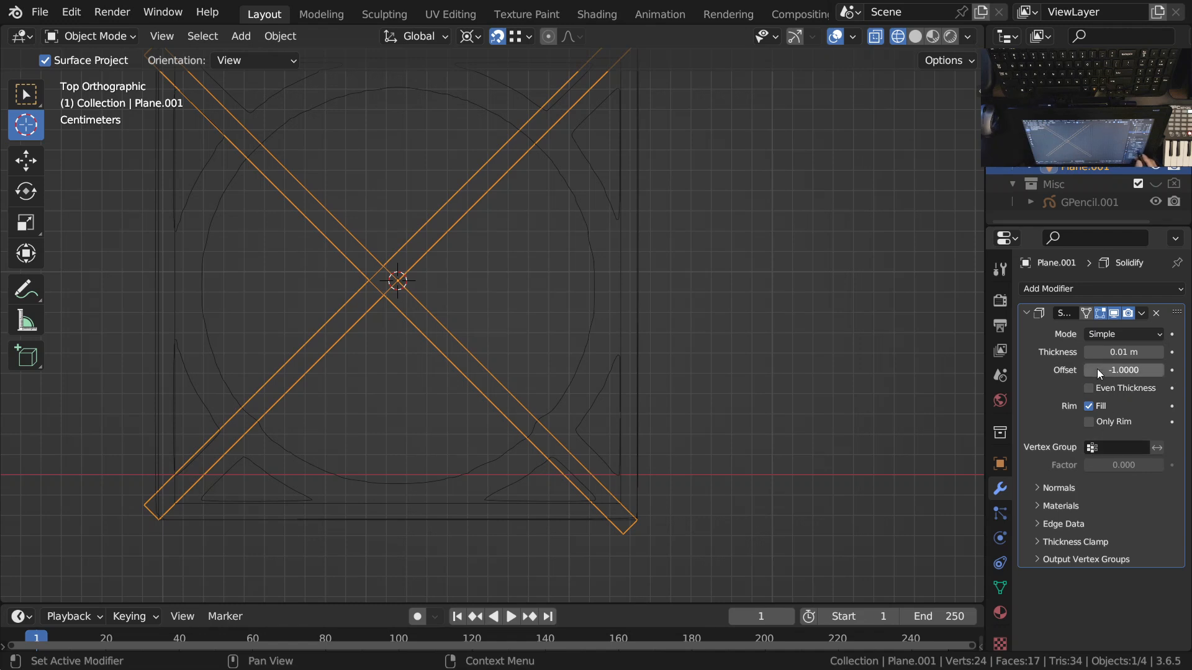
text(0)
key(Return)
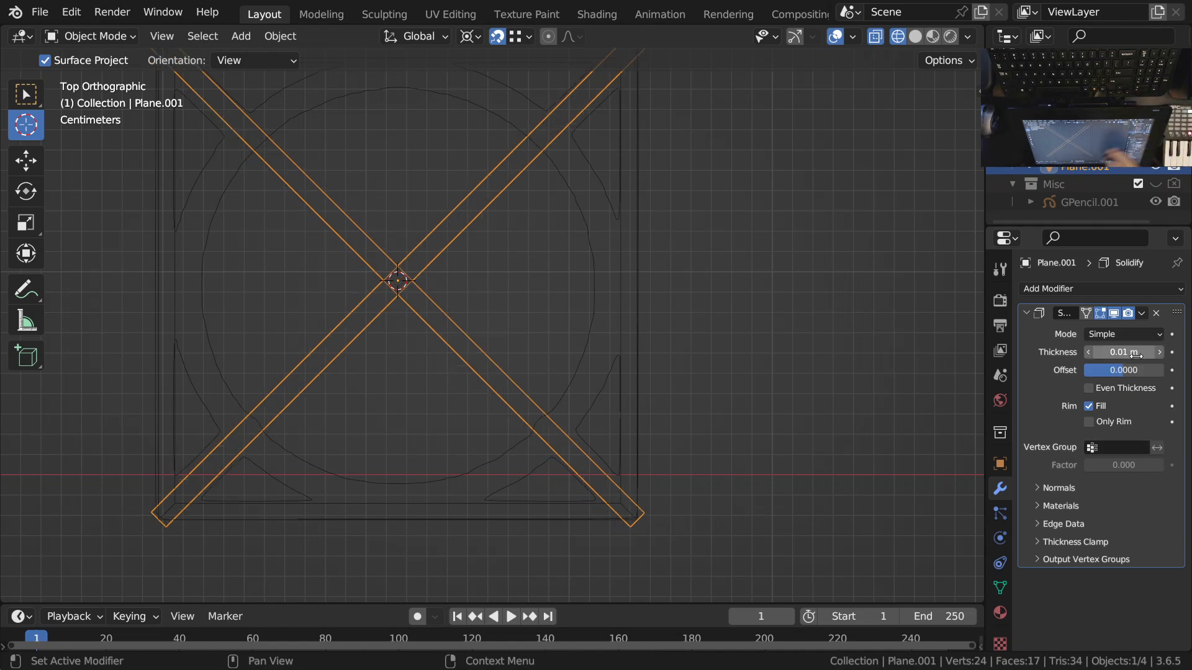
mouse_move(1121, 352)
shift+mouse_down()
mouse_move(1133, 353)
mouse_move(1123, 353)
shift+mouse_up()
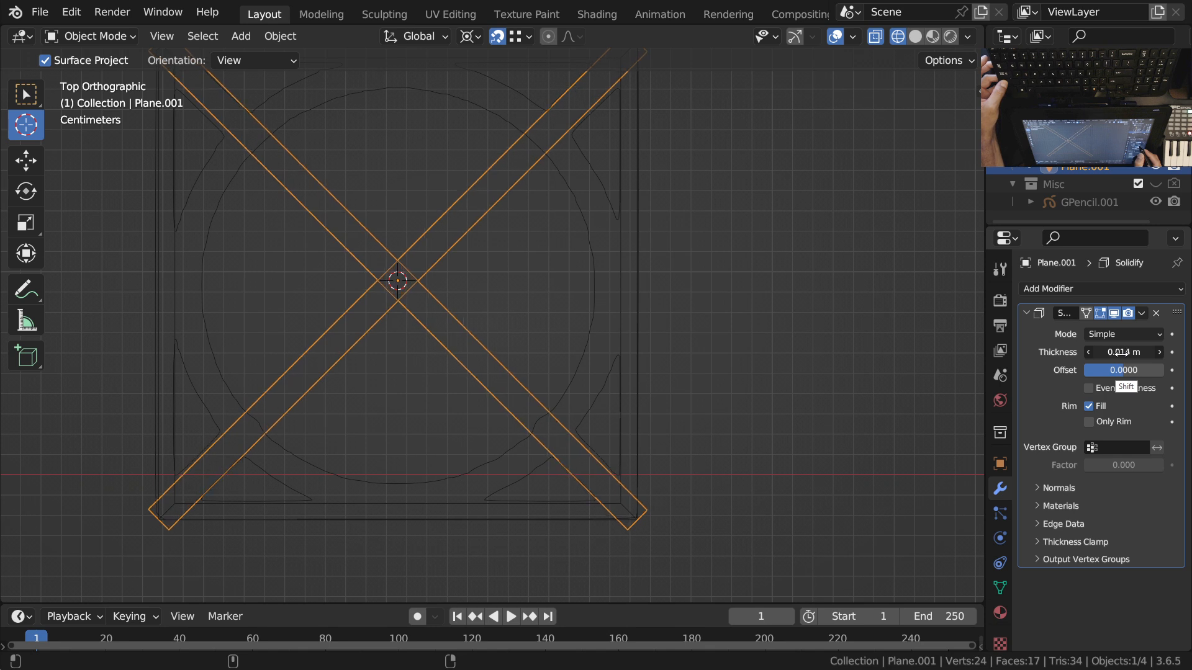
shift+drag(1121, 353, 1121, 353)
scroll(572, 354, down, 1)
shift+scroll(599, 478, up, 1)
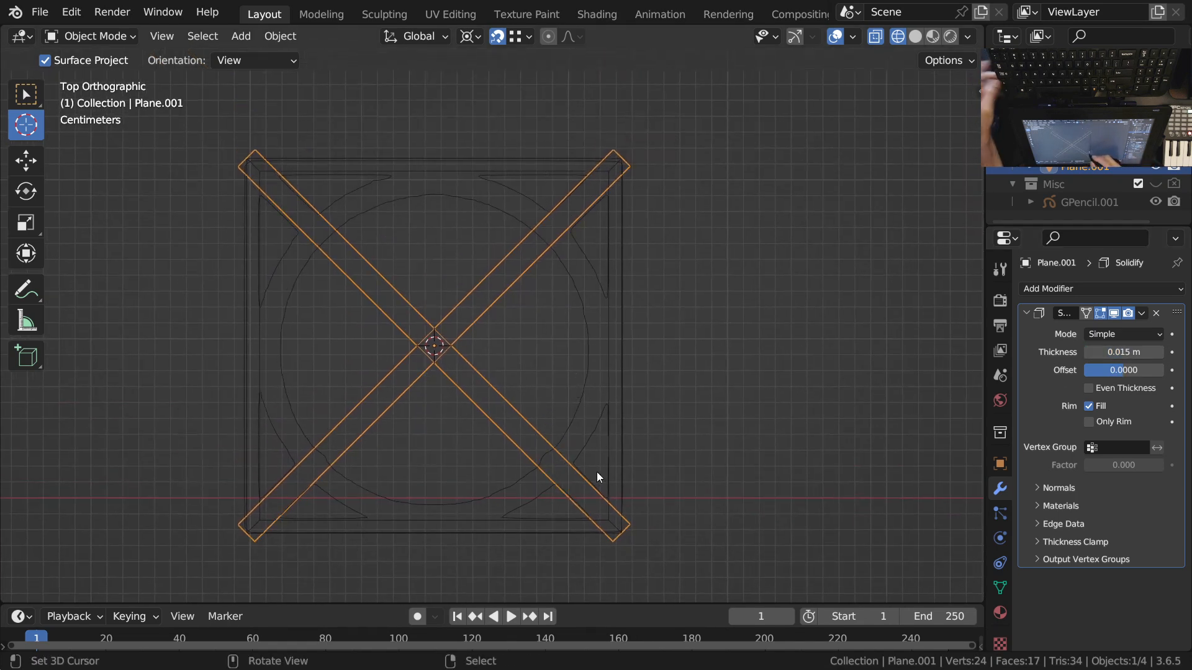
Step: In Edit Mode, scale one edge of each crossed strip to 0.942 about the emblem's centre
key(Tab)
ctrl+middle_drag(632, 347, 634, 352)
right_click(627, 179)
shift+right_click(250, 538)
ctrl+middle_drag(564, 410, 715, 365)
scroll(681, 380, down, 2)
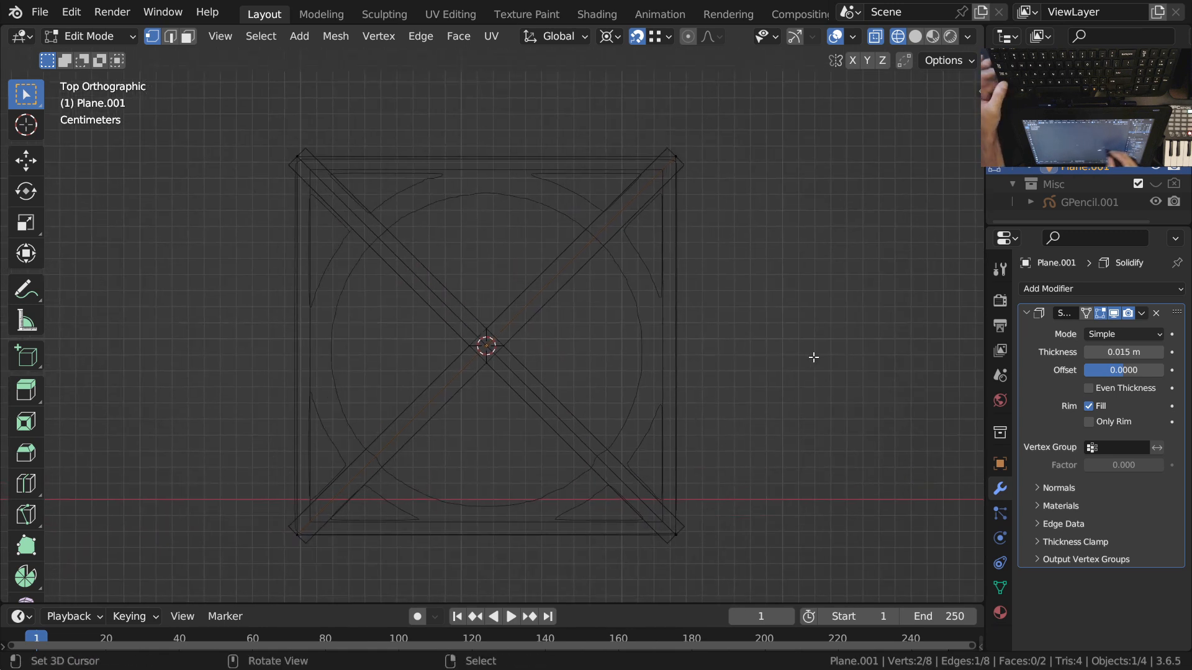
key(s)
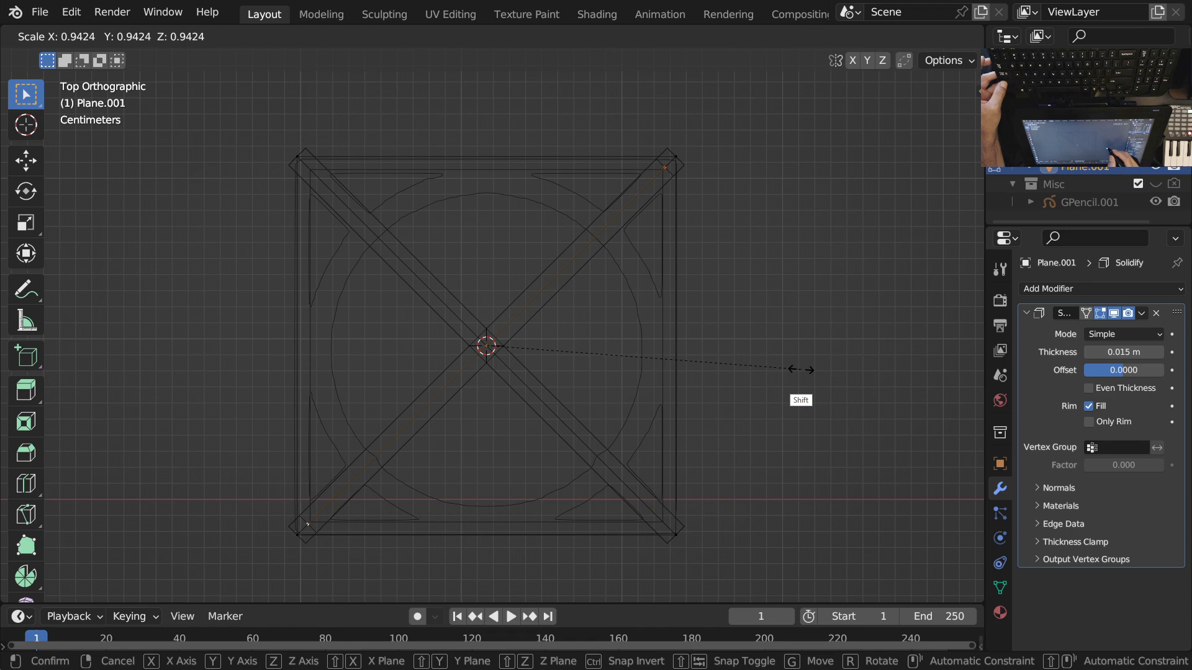
click(799, 372)
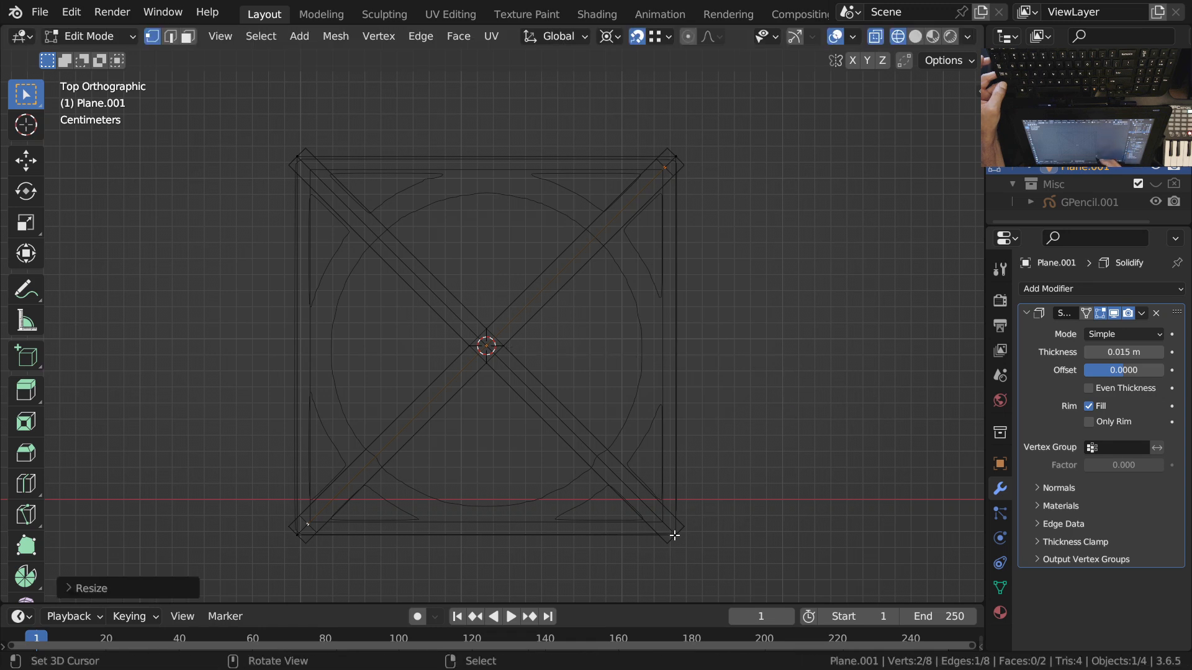
click(159, 596)
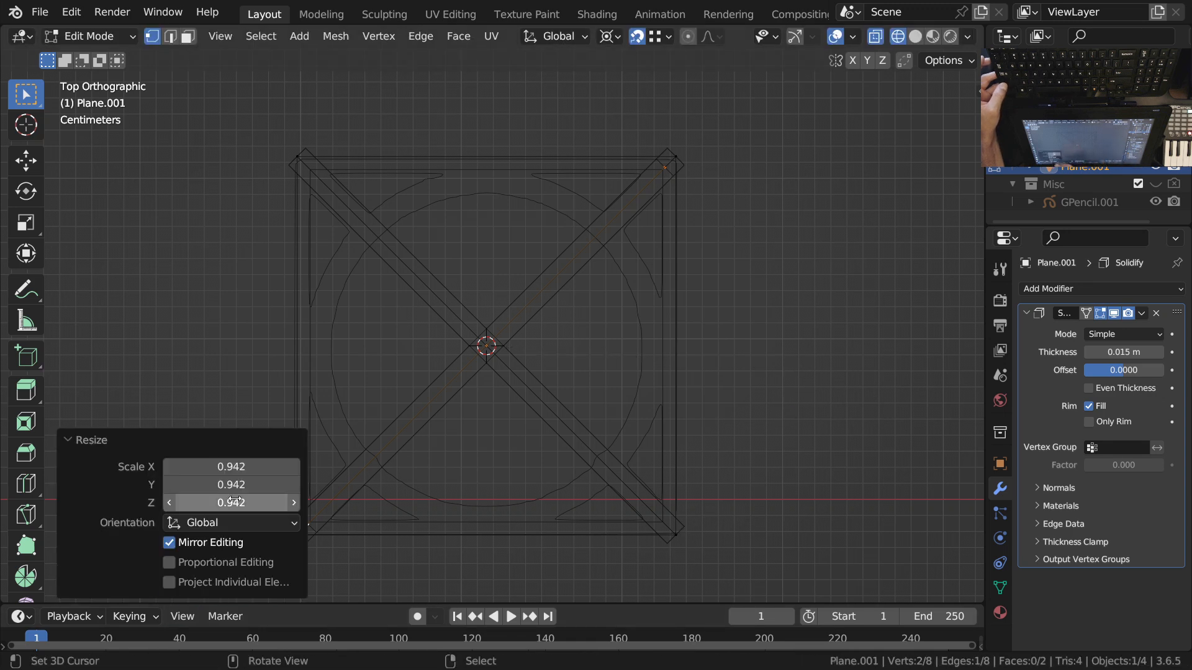
click(693, 532)
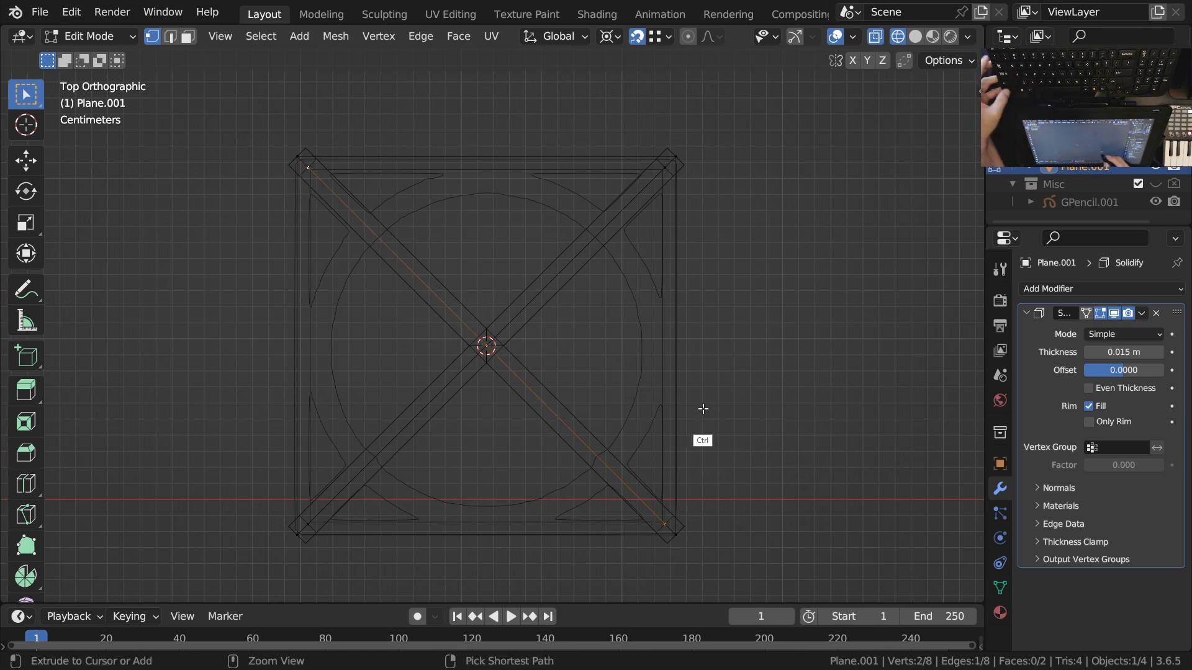
Step: Check the crossed strips against the square in Material Preview, then return to wireframe shading and deselect everything
shift+middle_drag(698, 454, 692, 398)
key(z)
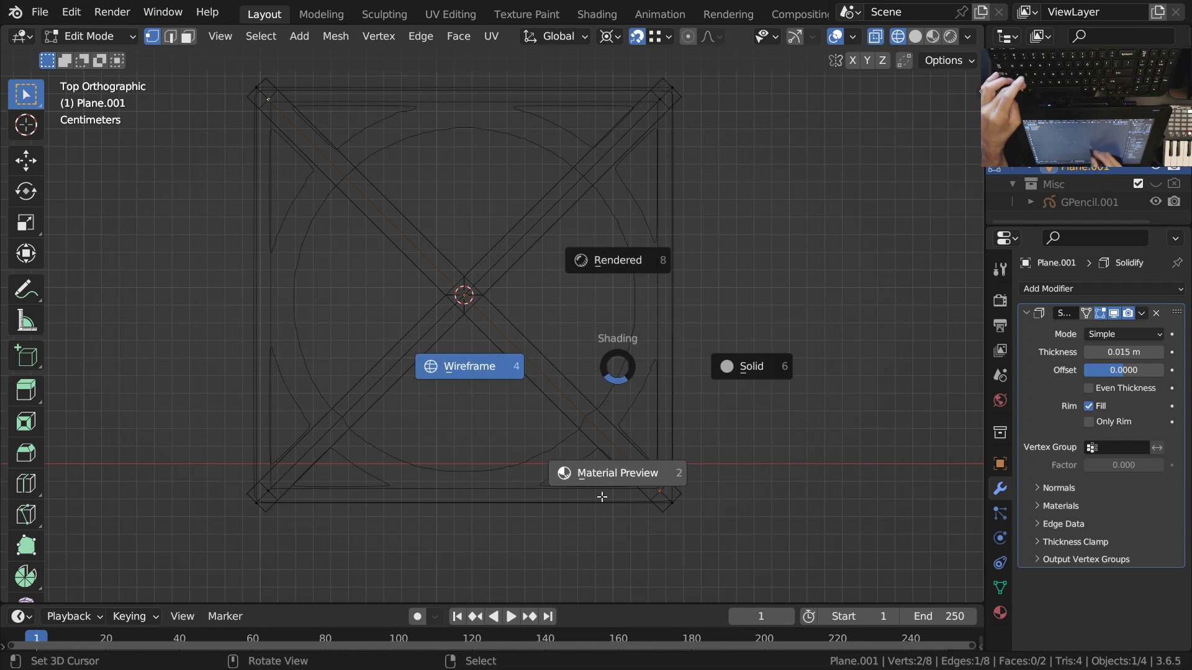
click(601, 495)
ctrl+middle_drag(588, 335, 596, 381)
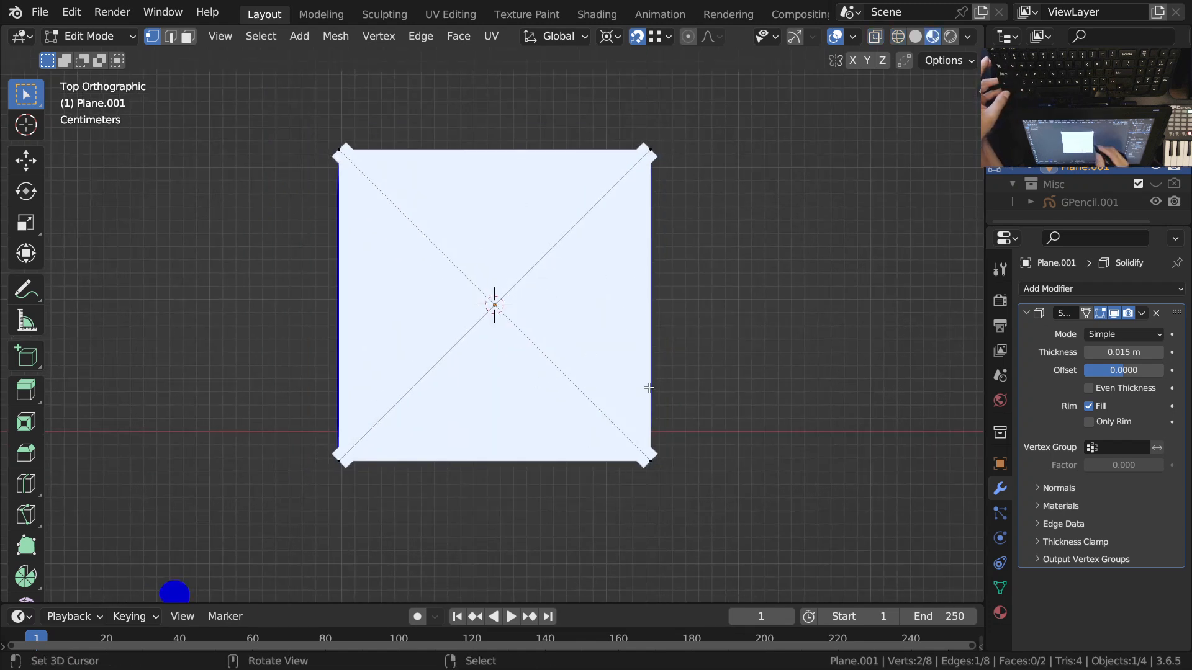
scroll(656, 386, up, 1)
click(559, 358)
mouse_move(625, 346)
ctrl+middle_down()
mouse_move(631, 302)
mouse_move(603, 400)
ctrl+middle_up()
key(alt+a)
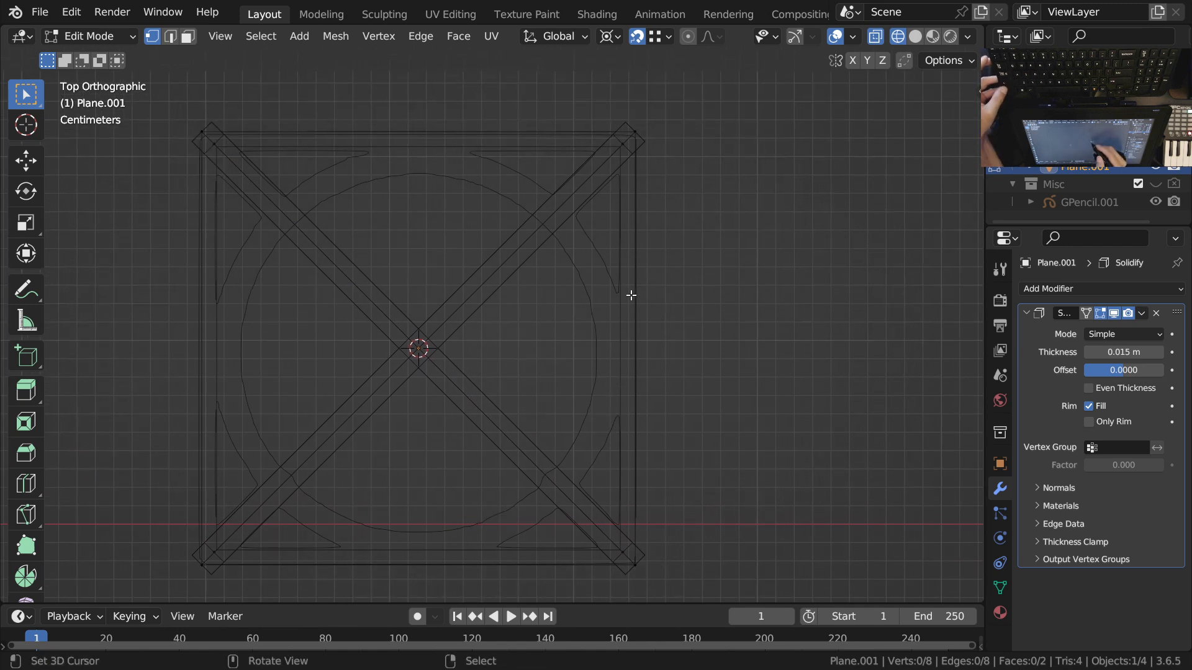
Step: Edit the square frame mesh and delete its large inner face, keeping the surrounding edges
middle_drag(642, 296, 521, 379)
key(Tab)
click(636, 307)
key(Tab)
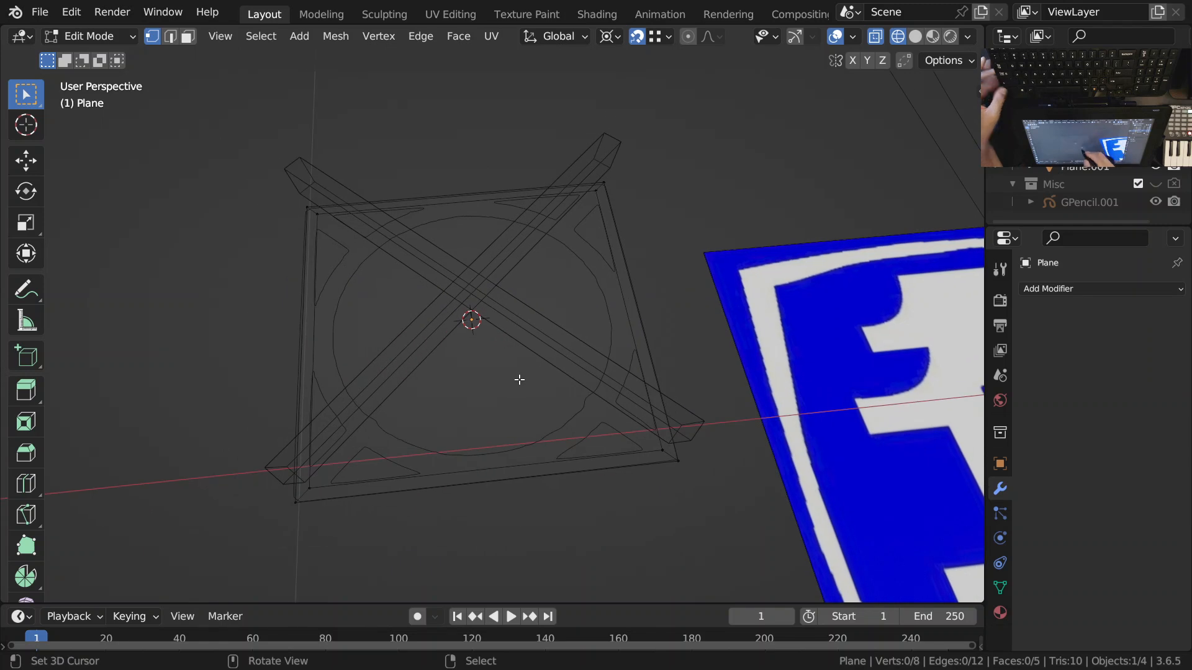
click(482, 362)
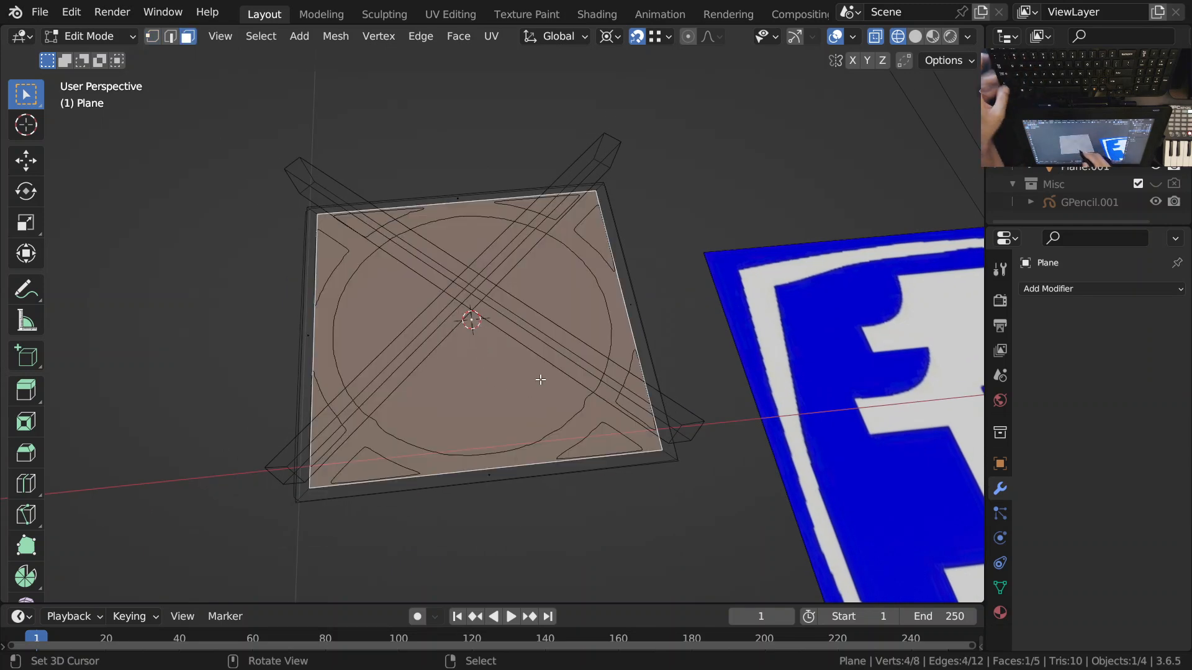
middle_drag(529, 394, 553, 382)
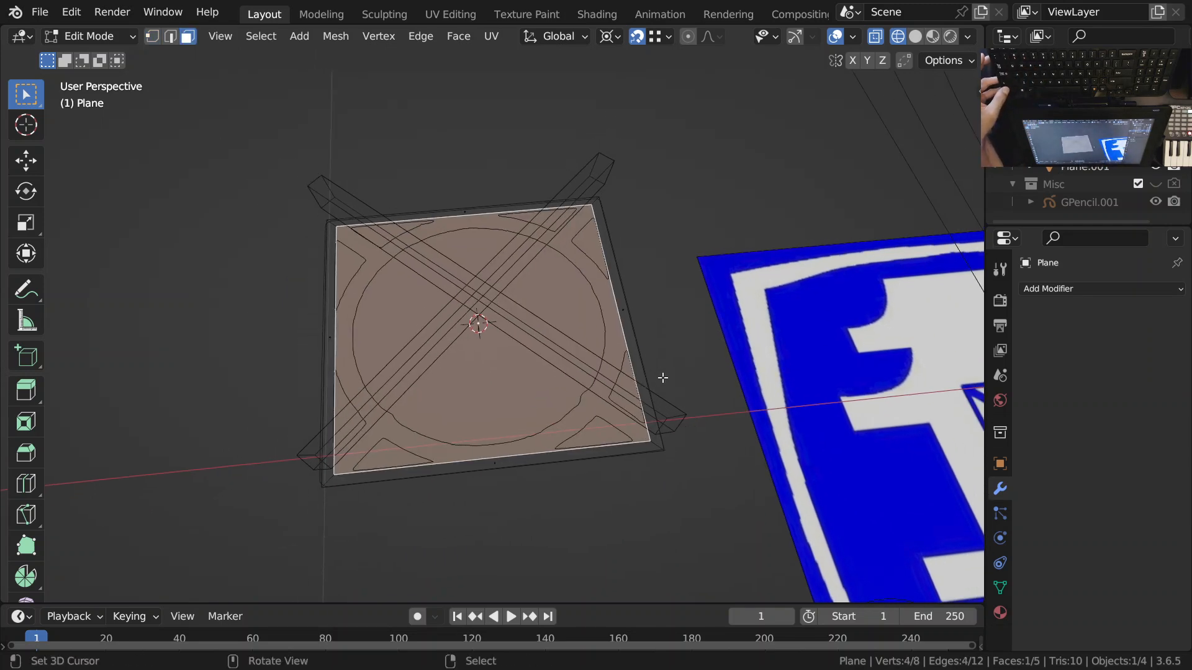
key(KP_7)
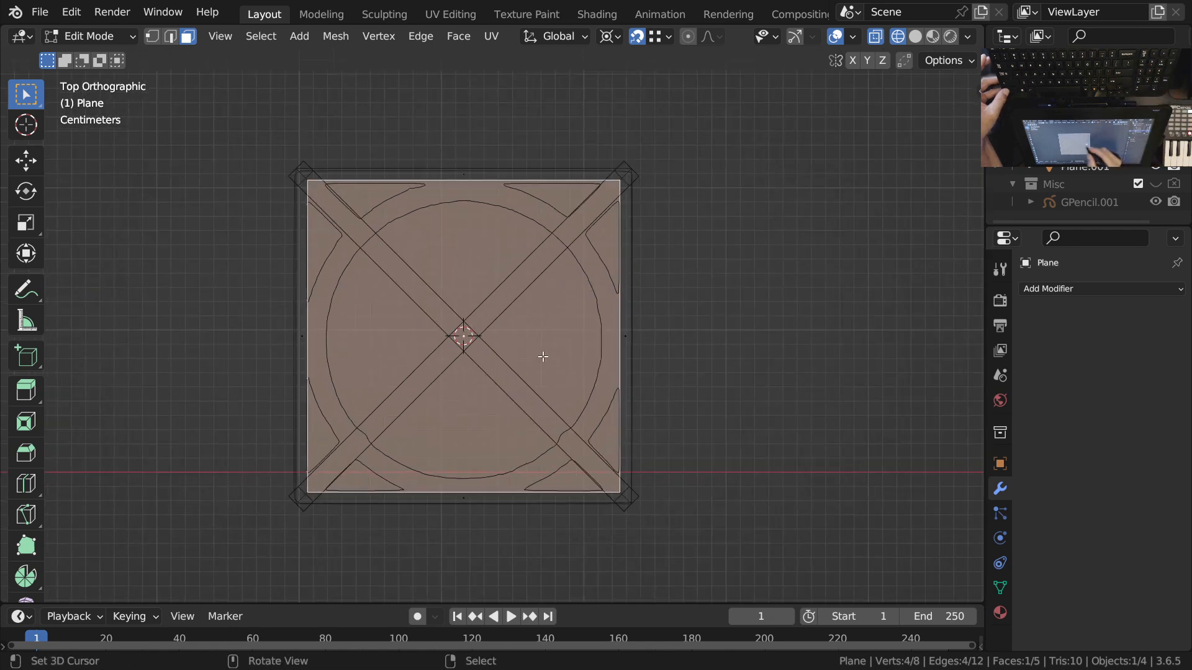
key(x)
click(486, 434)
Step: Add a circle with 128 vertices to the frame mesh at the emblem's centre
ctrl+scroll(613, 333, up, 2)
ctrl+scroll(613, 334, up, 1)
scroll(596, 375, up, 2)
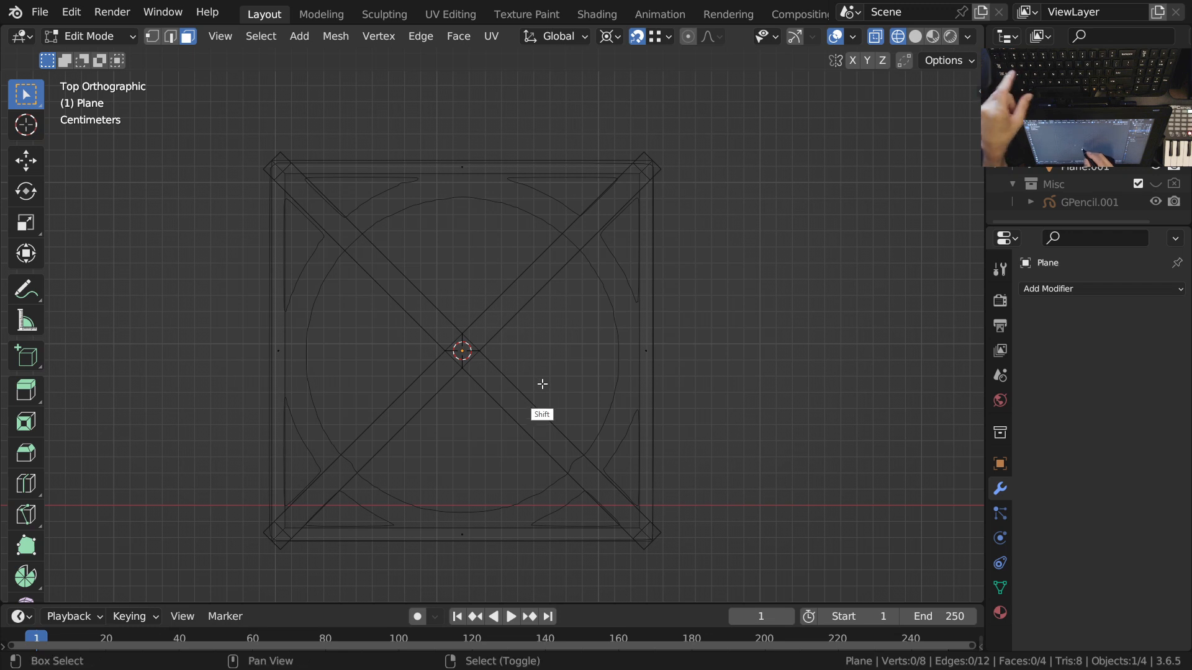
key(shift+a)
click(481, 271)
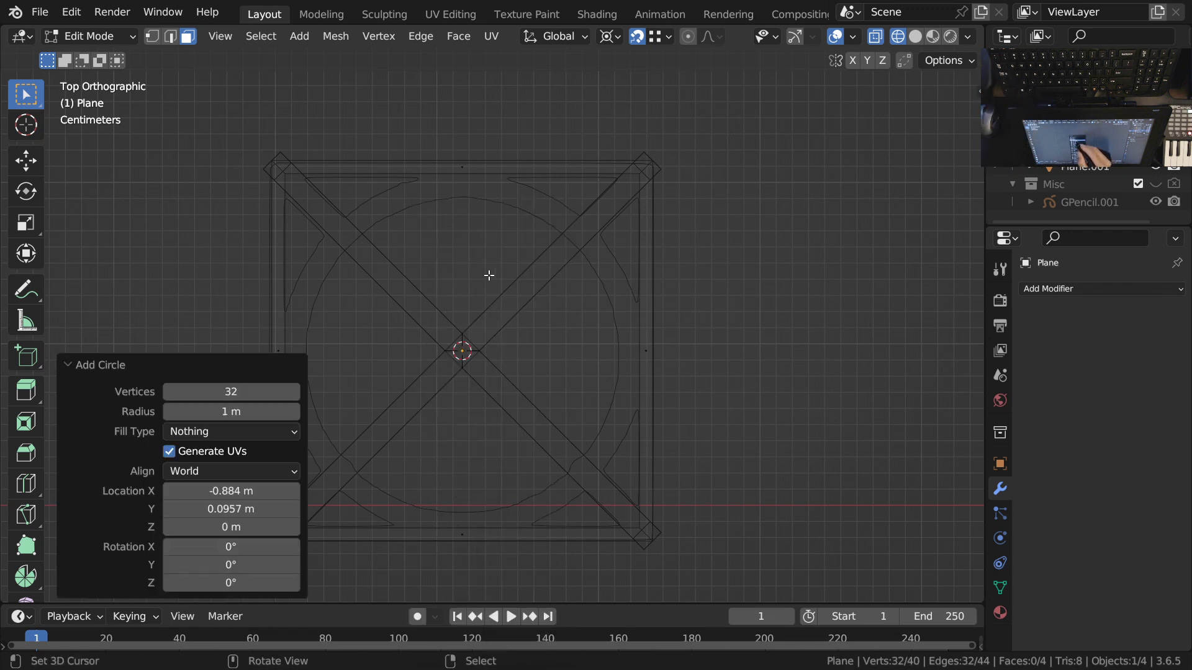
click(231, 392)
text(128)
key(Return)
Step: Scale the new circle to 0.225 and again by 0.429 to fit the emblem ring's inner outline
key(s)
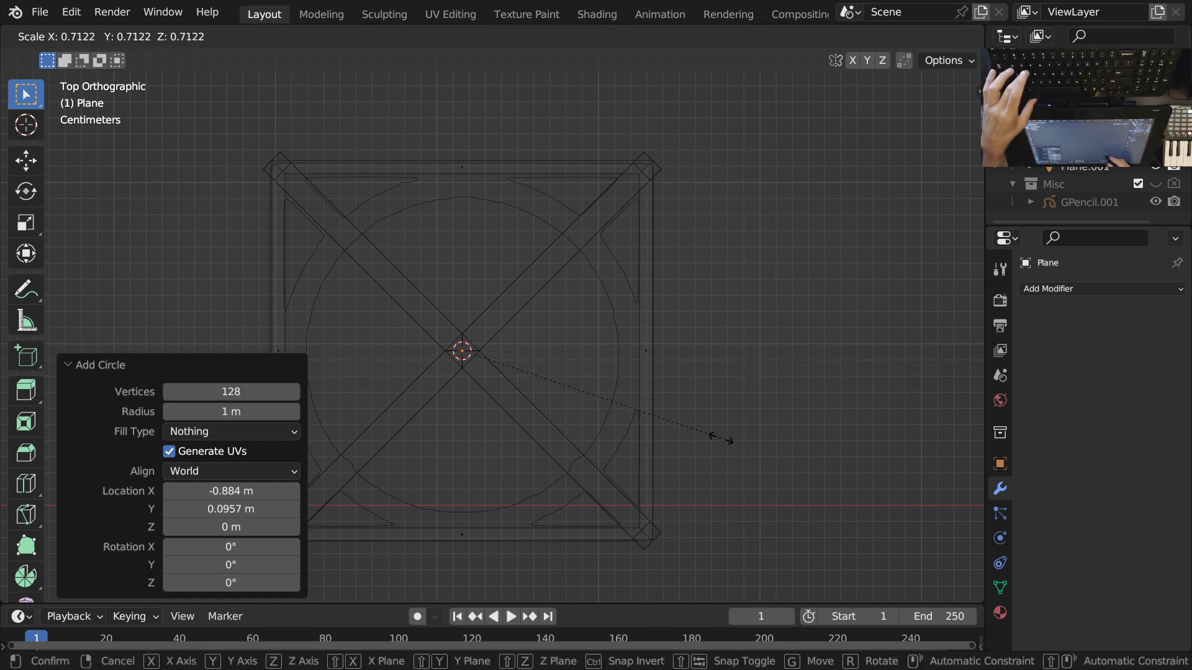
click(542, 384)
key(s)
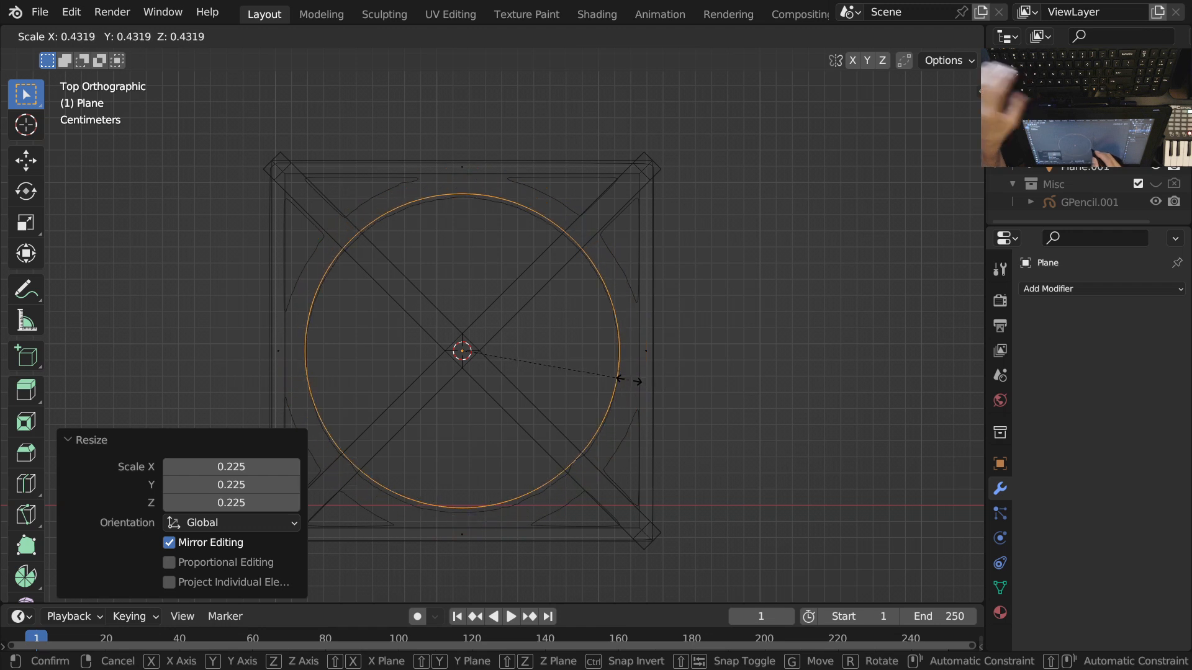
key(shift)
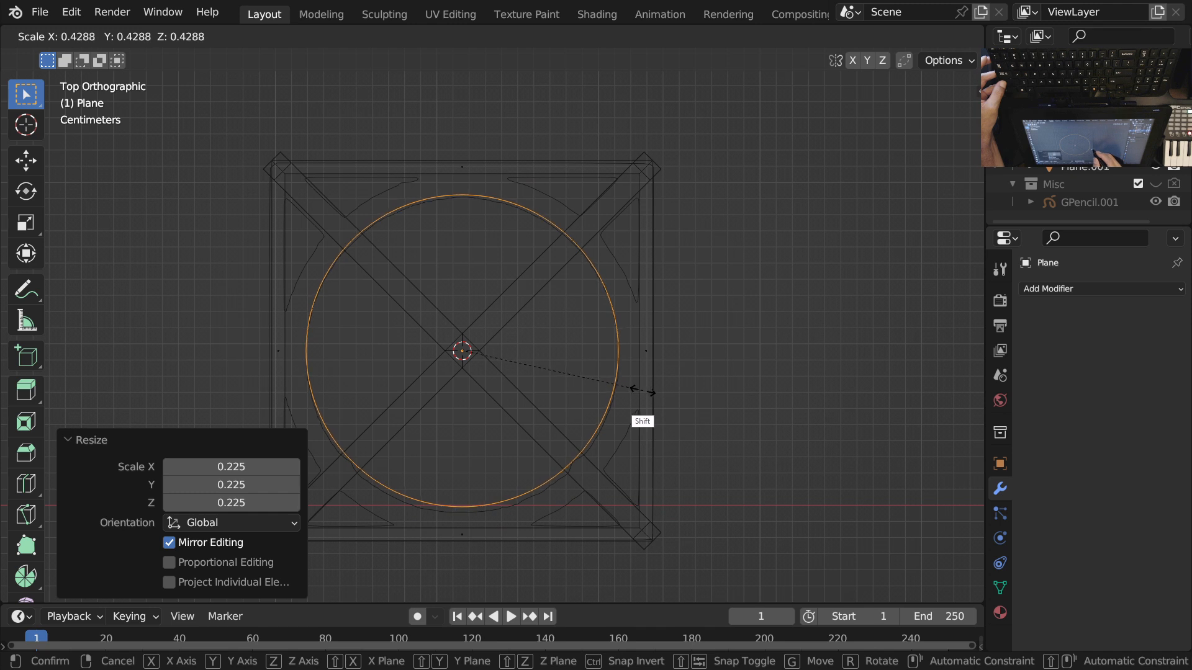
click(642, 392)
Step: Try to extrude the circle in place, and scale it by 1.127 towards the ring's outer edge
shift+middle_drag(629, 373, 629, 386)
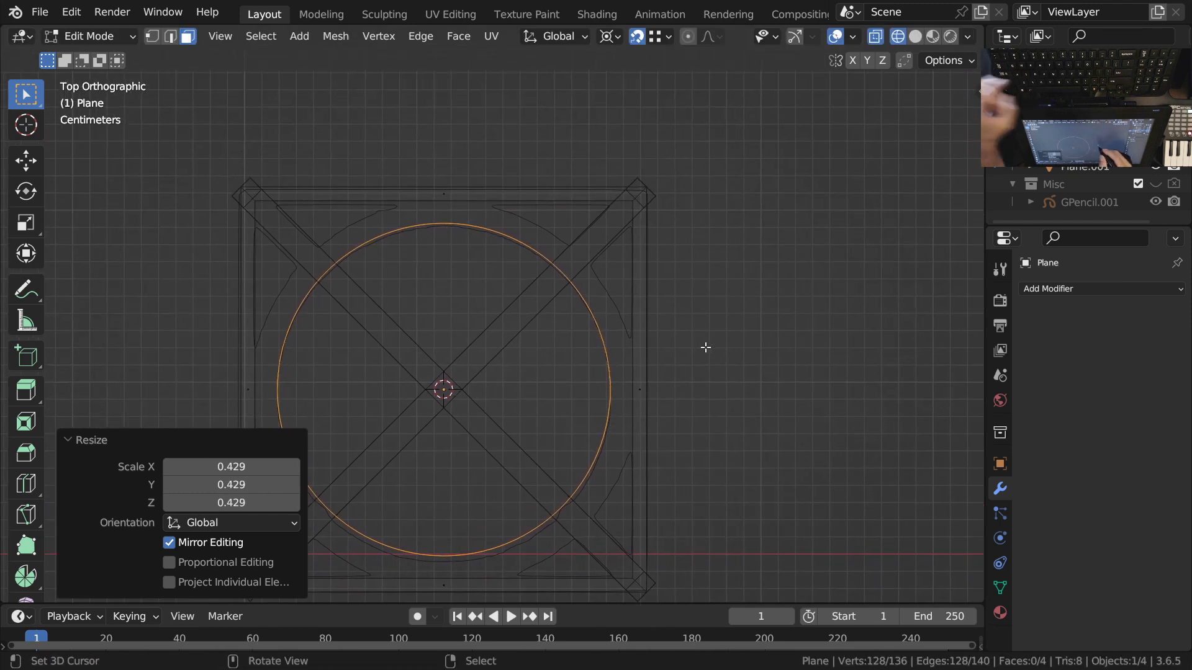
key(g)
key(Escape)
key(e)
key(Escape)
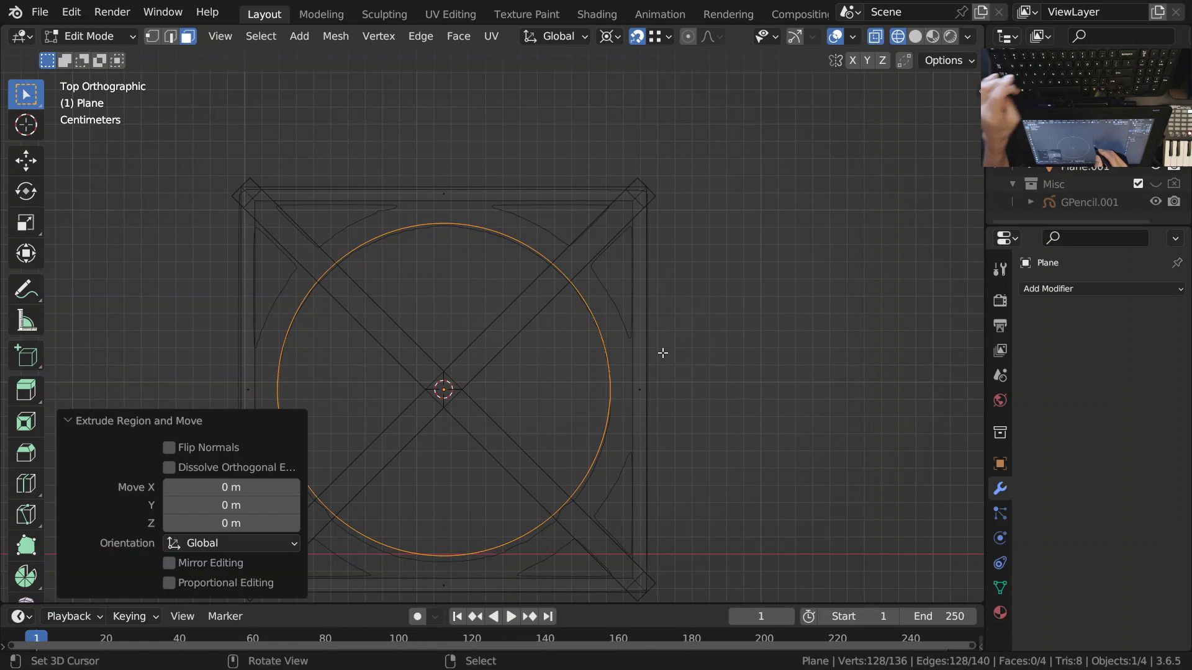
key(s)
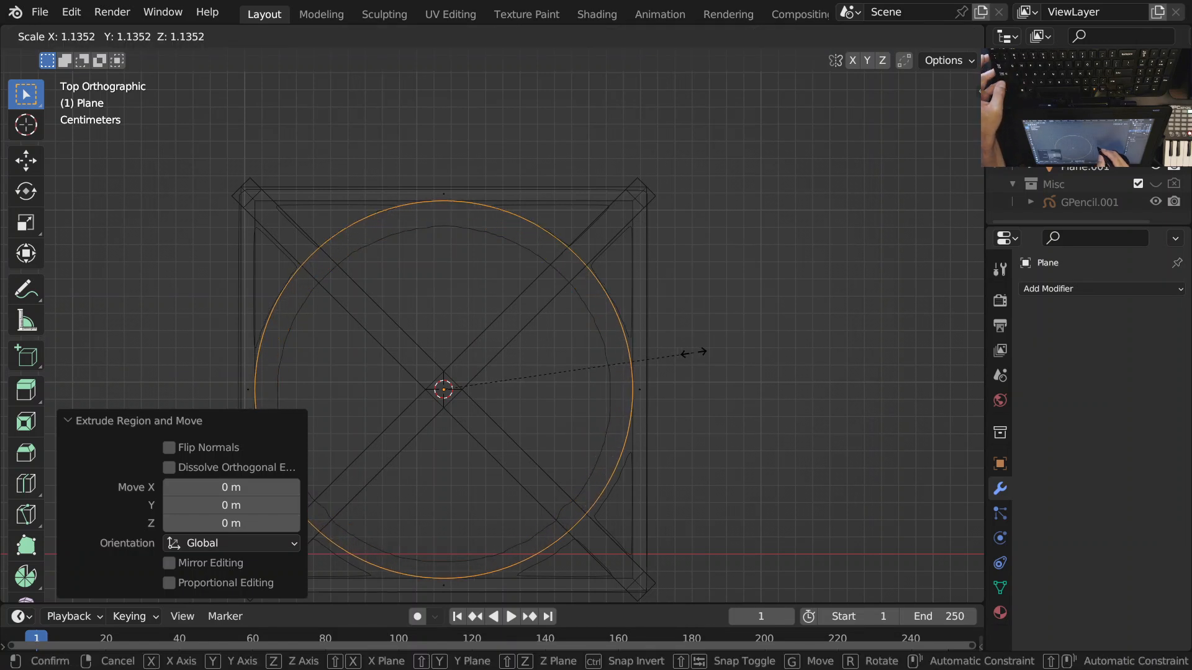
key(shift)
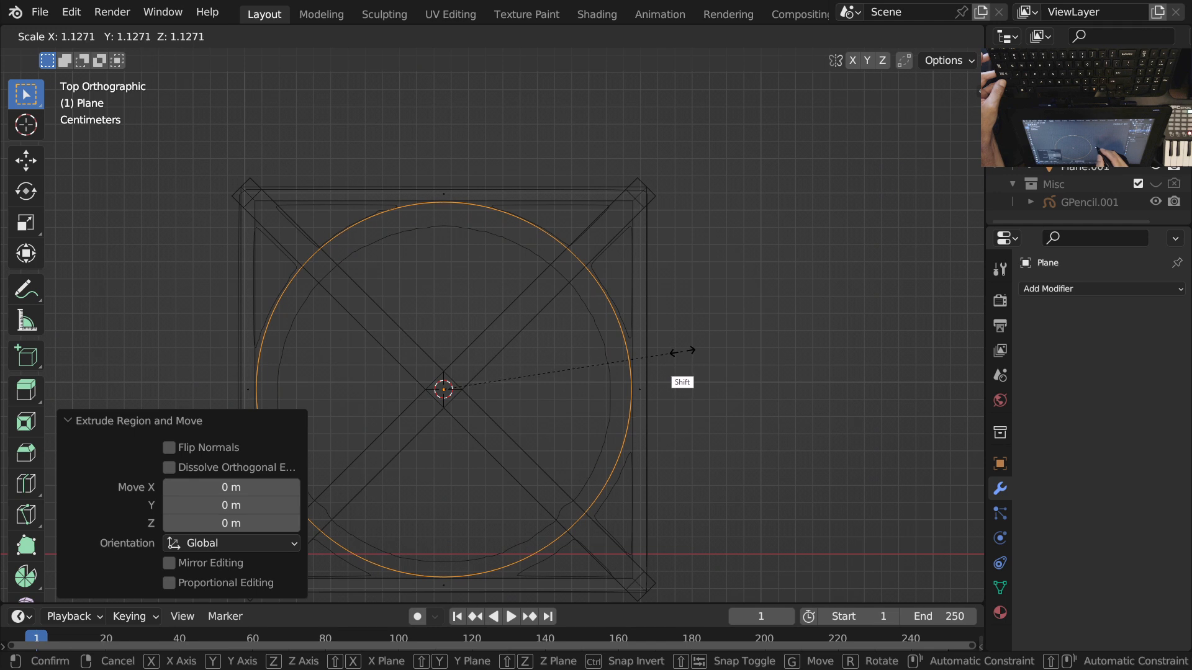
click(683, 351)
Step: Scale the frame's four inner edges to 0.995 so they meet the circle, and check the fit in a shaded view
shift+middle_drag(665, 388, 729, 261)
mouse_move(349, 232)
ctrl+middle_down()
mouse_move(365, 170)
mouse_move(360, 237)
ctrl+middle_up()
shift+middle_drag(553, 441, 546, 439)
shift+middle_drag(676, 458, 663, 462)
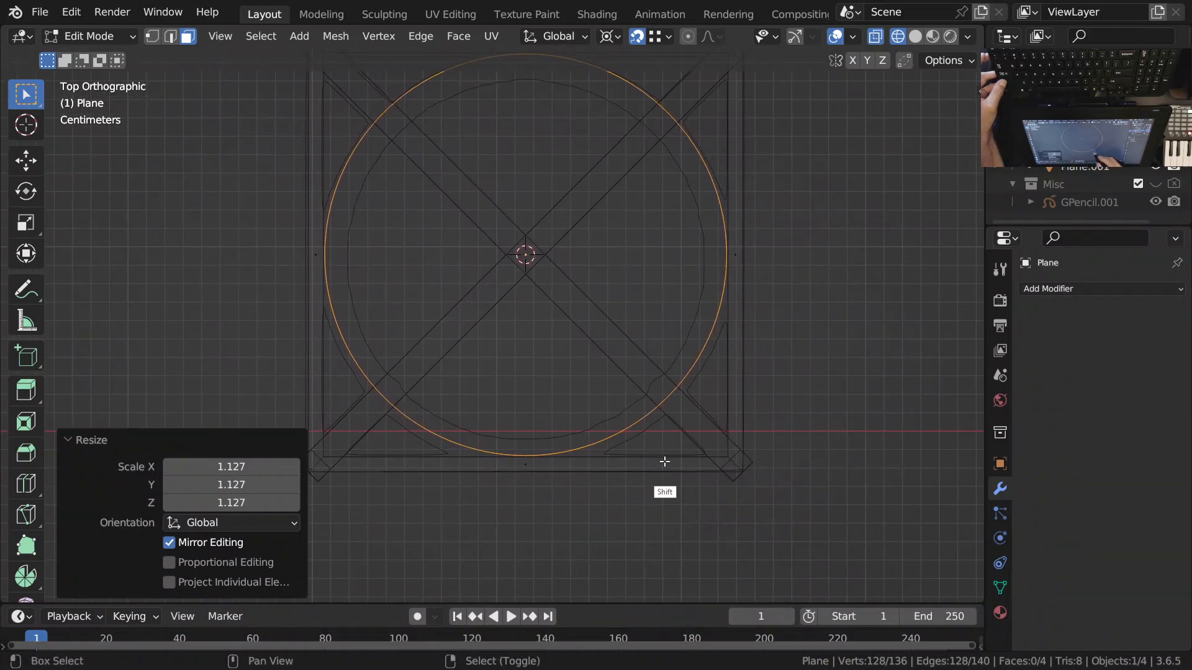
key(2)
click(633, 456)
shift+click(728, 404)
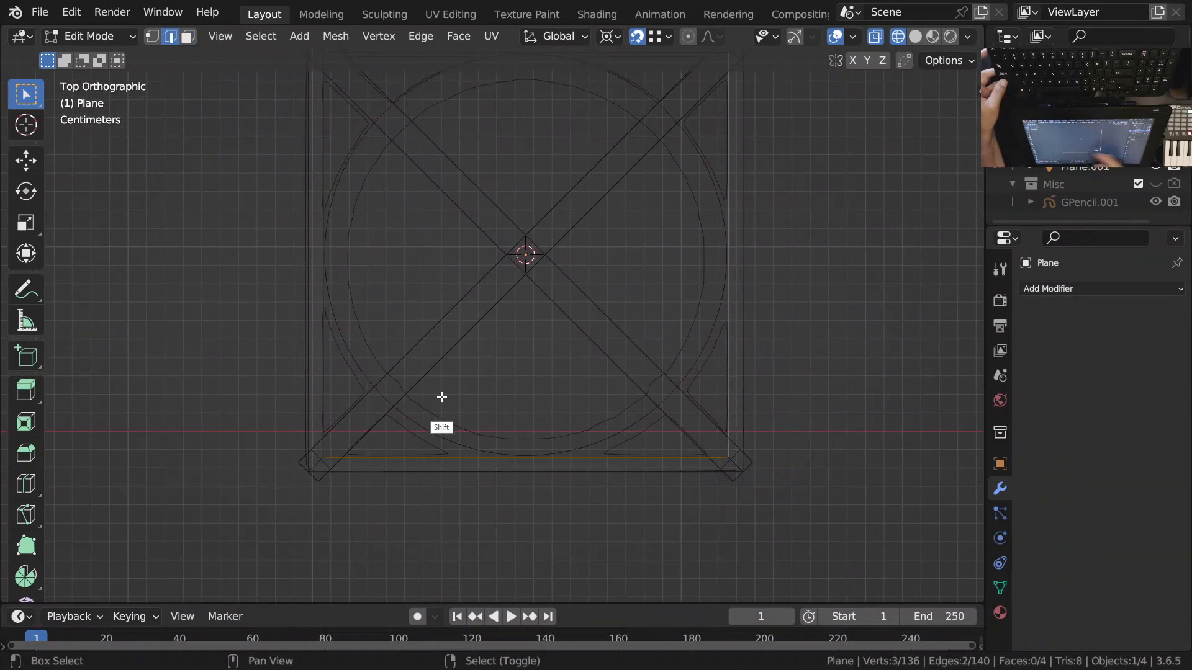
shift+click(327, 340)
shift+middle_drag(412, 270, 376, 441)
shift+click(594, 225)
ctrl+middle_drag(645, 231, 700, 205)
key(s)
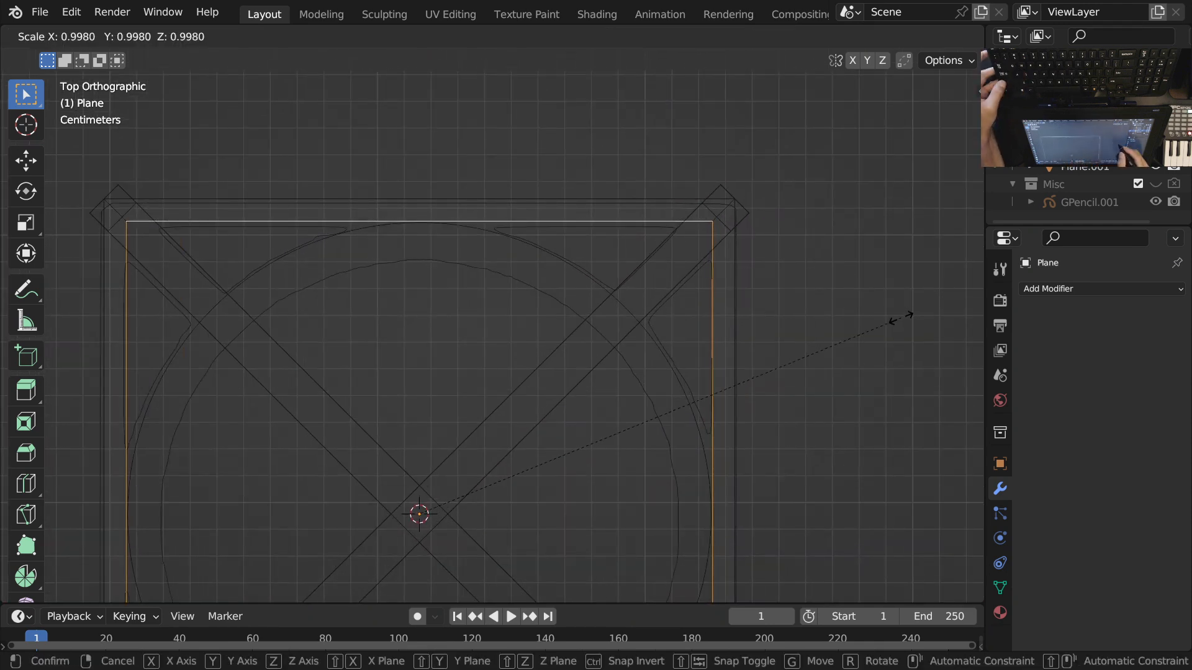
key(shift)
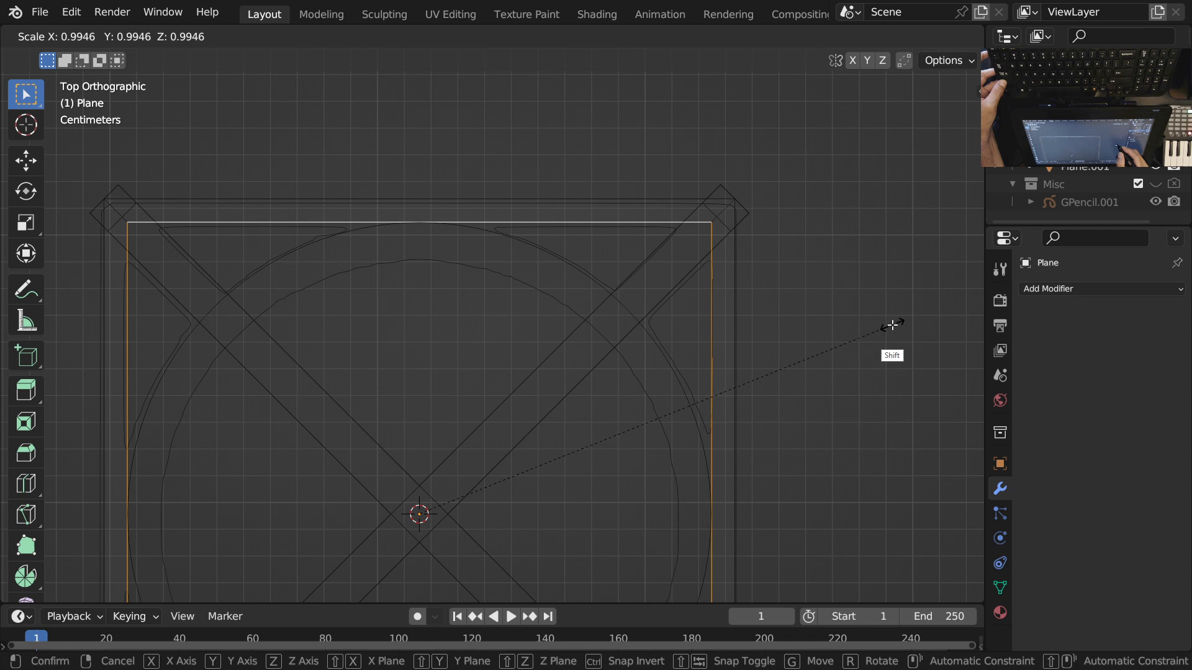
click(892, 324)
key(shift+z)
scroll(678, 399, down, 2)
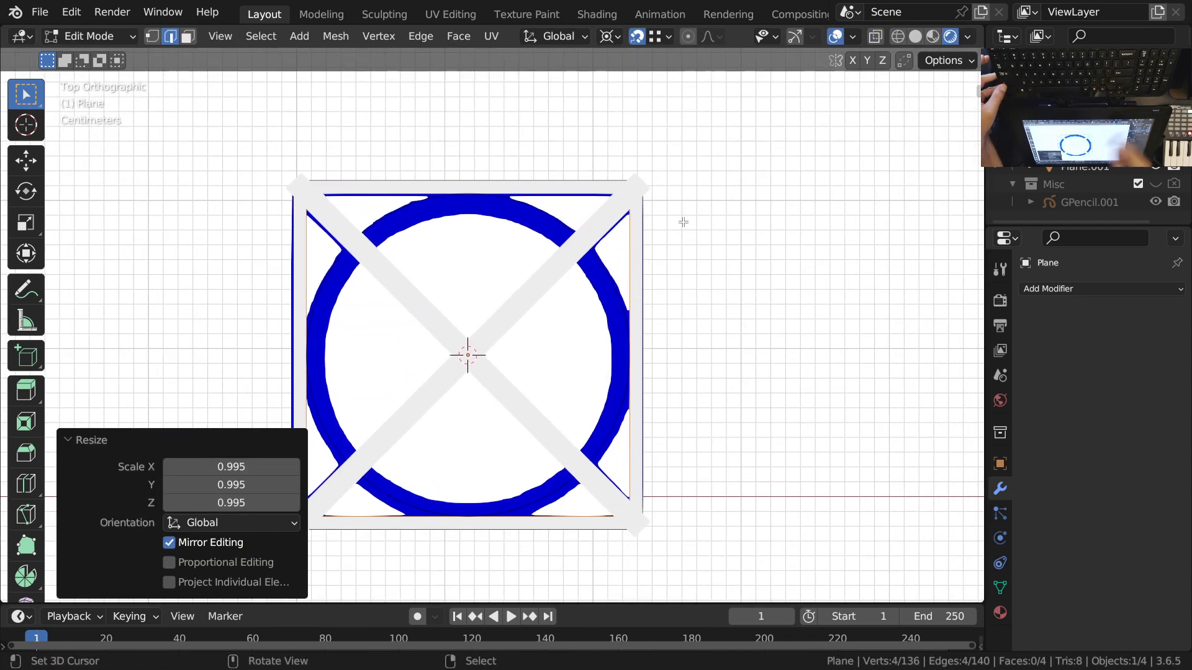
scroll(618, 269, down, 2)
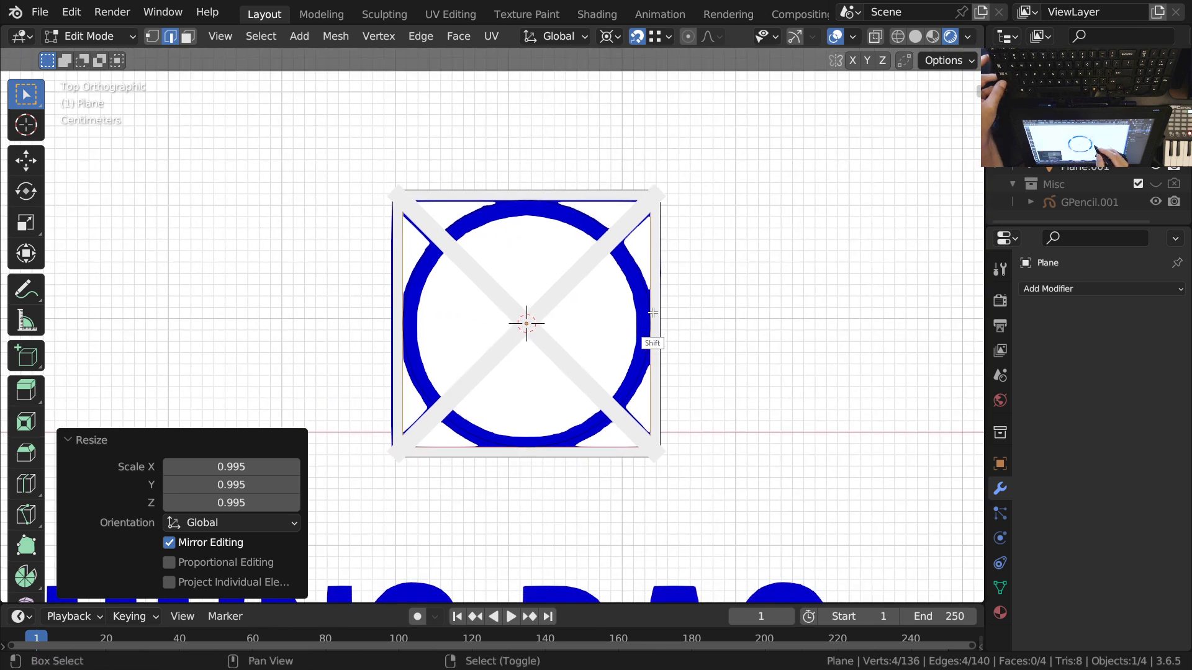
ctrl+middle_drag(657, 459, 664, 445)
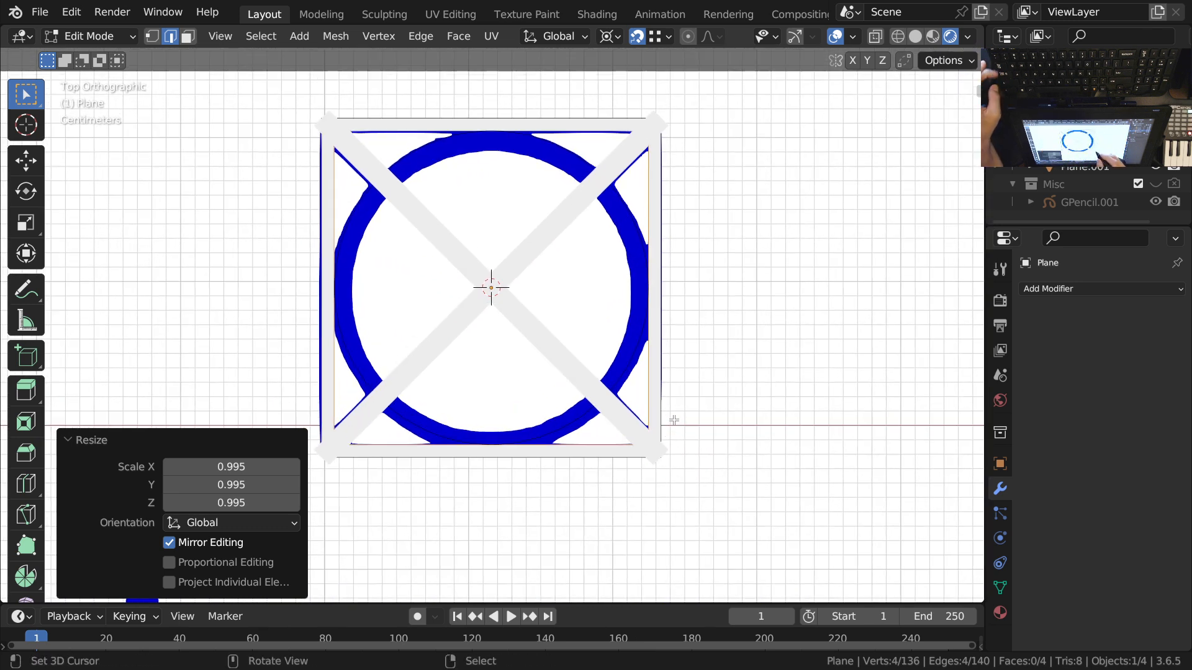
key(shift+z)
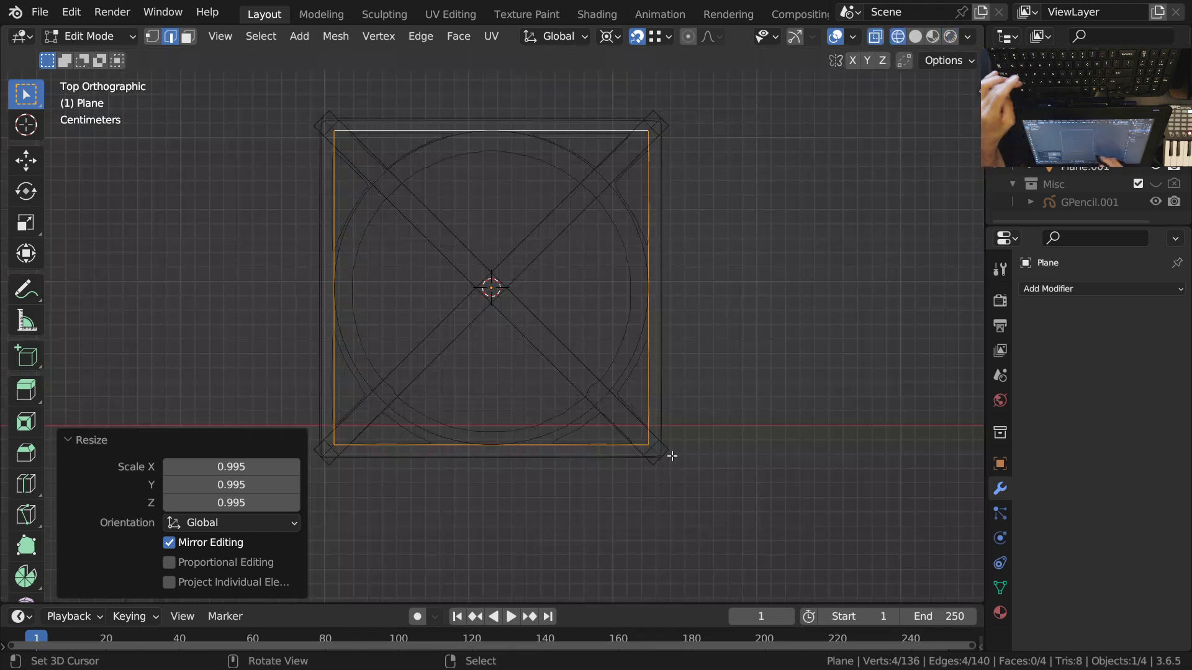
Step: Edit the crossed strips and scale one strip's upper edge to 0.942 about the edge's own midpoint instead of the 3D cursor
ctrl+middle_drag(658, 495, 721, 311)
key(1)
click(715, 305)
key(Tab)
click(718, 311)
key(Tab)
click(722, 288)
shift+click(259, 162)
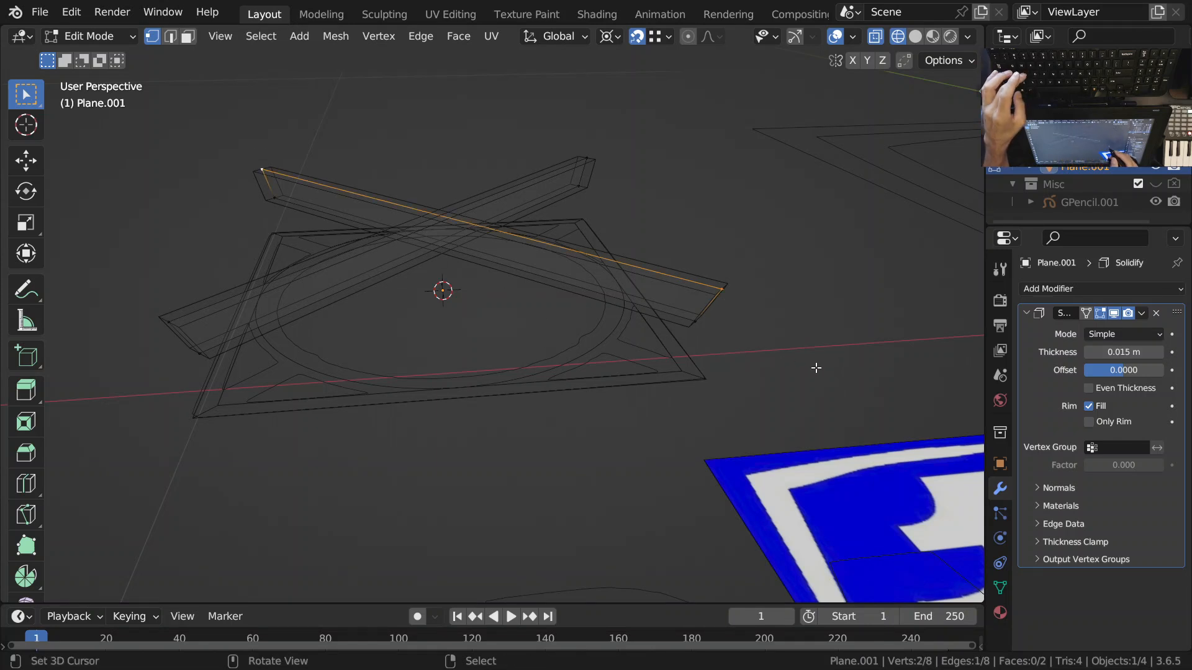
key(s)
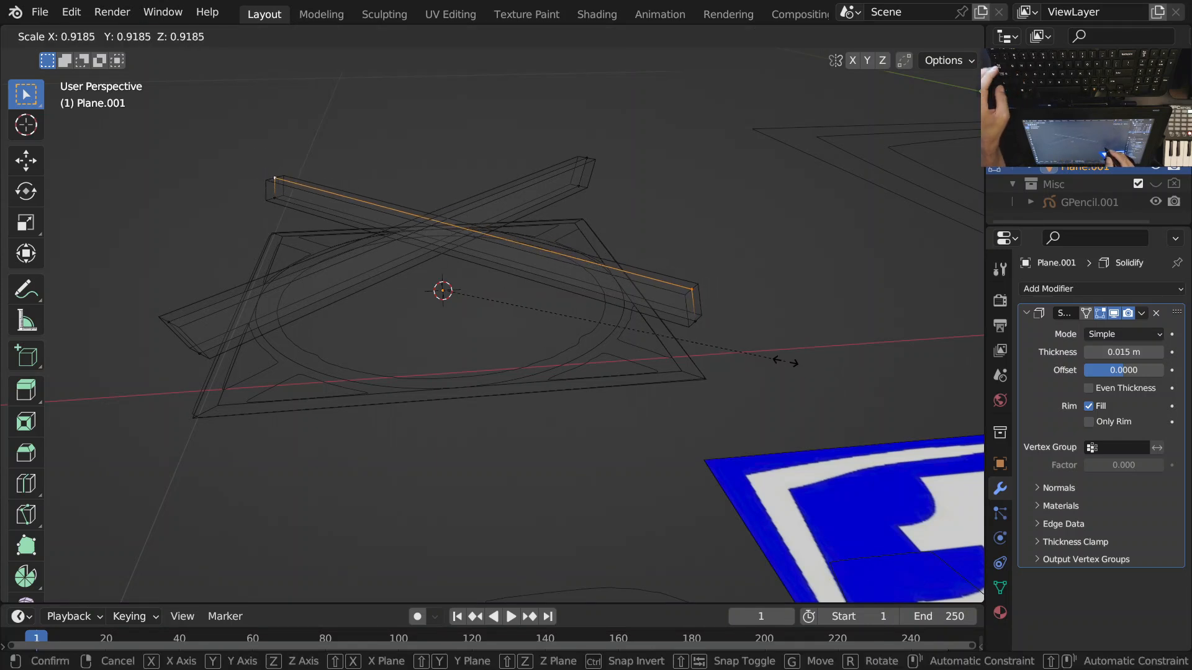
right_click(770, 358)
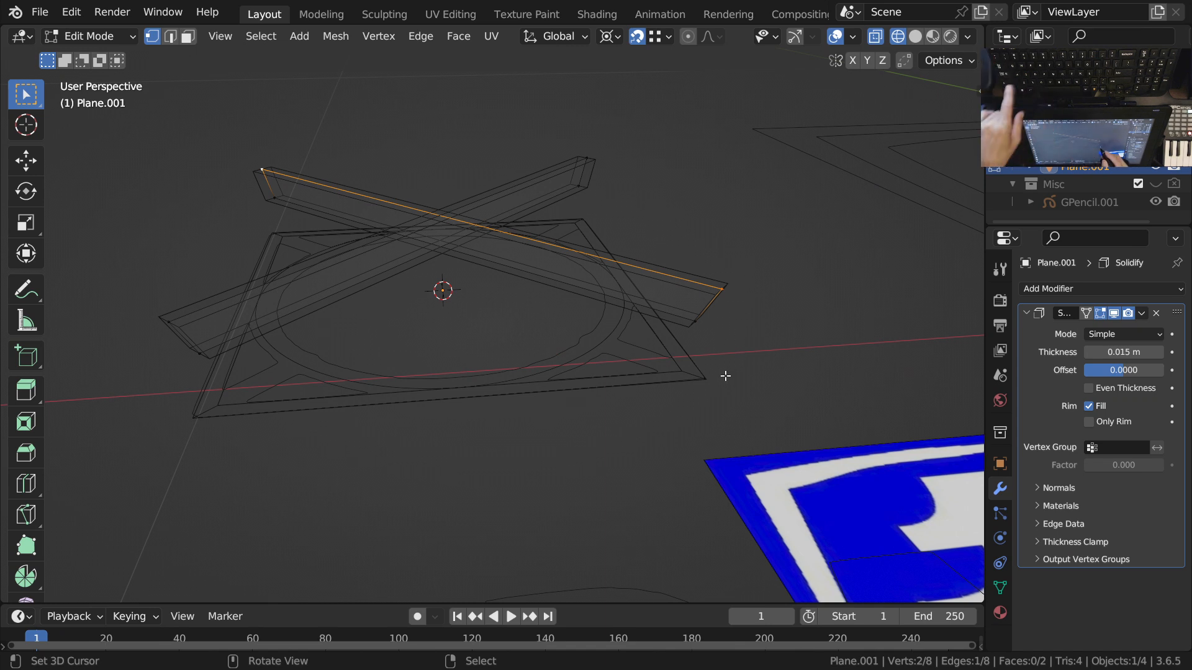
key(period)
click(787, 395)
key(s)
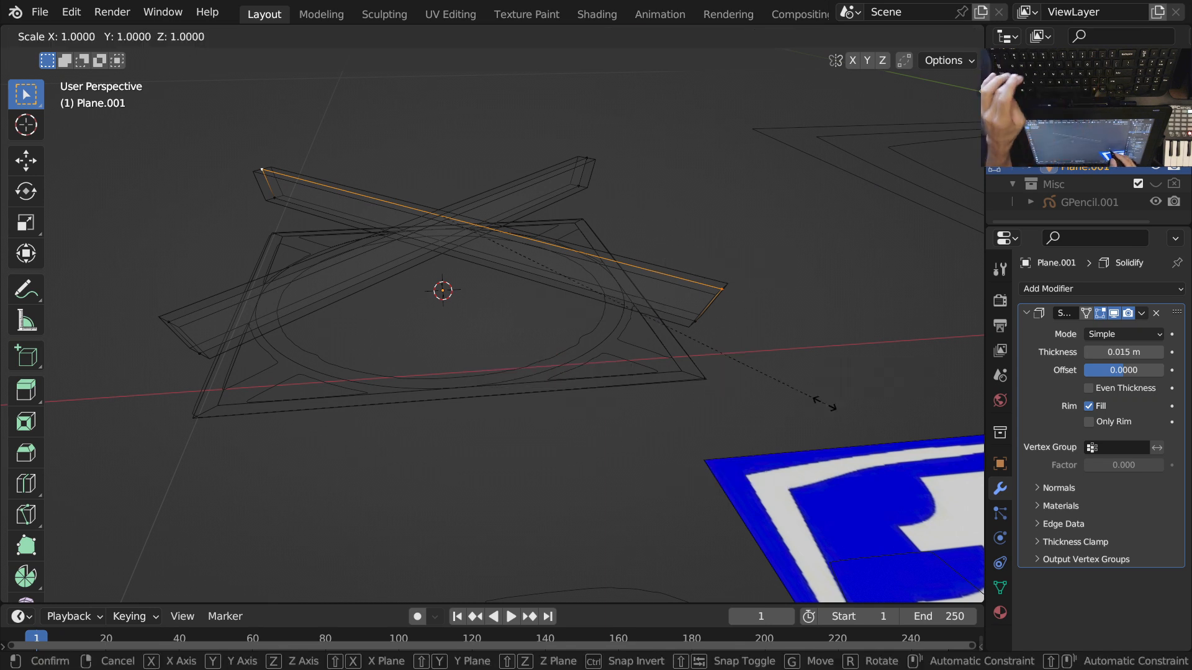
text(.942)
key(Return)
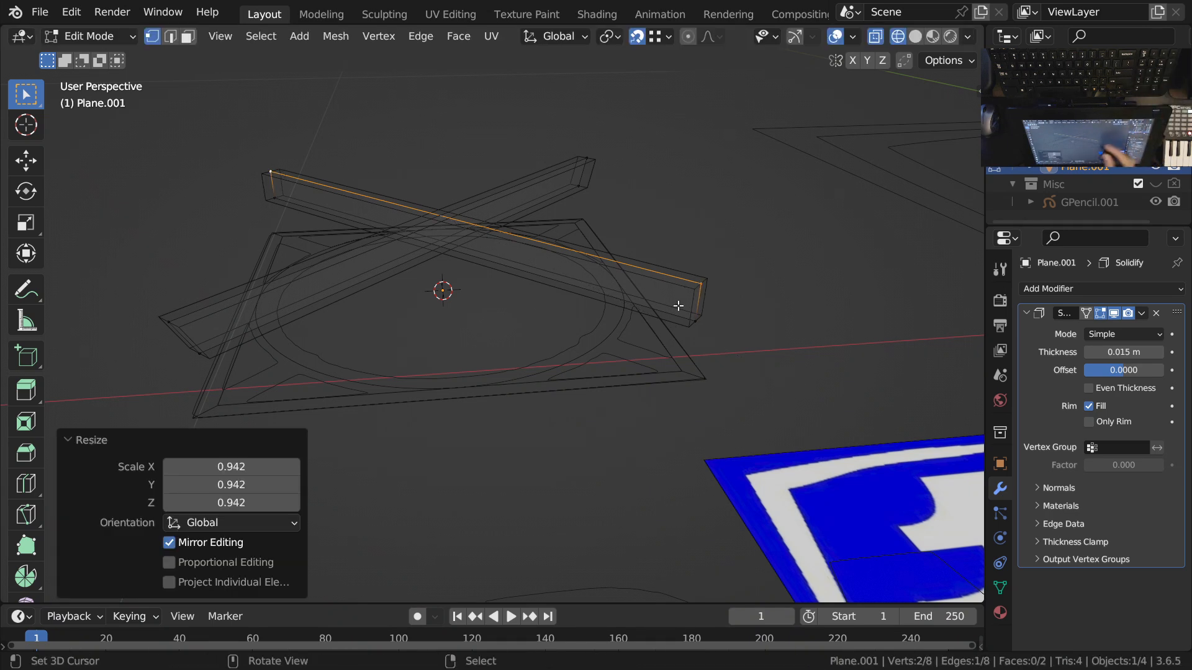
Step: Apply the same scaling to the other strip's upper edge and check the crossed strips from above in a shaded view
click(588, 156)
shift+click(168, 322)
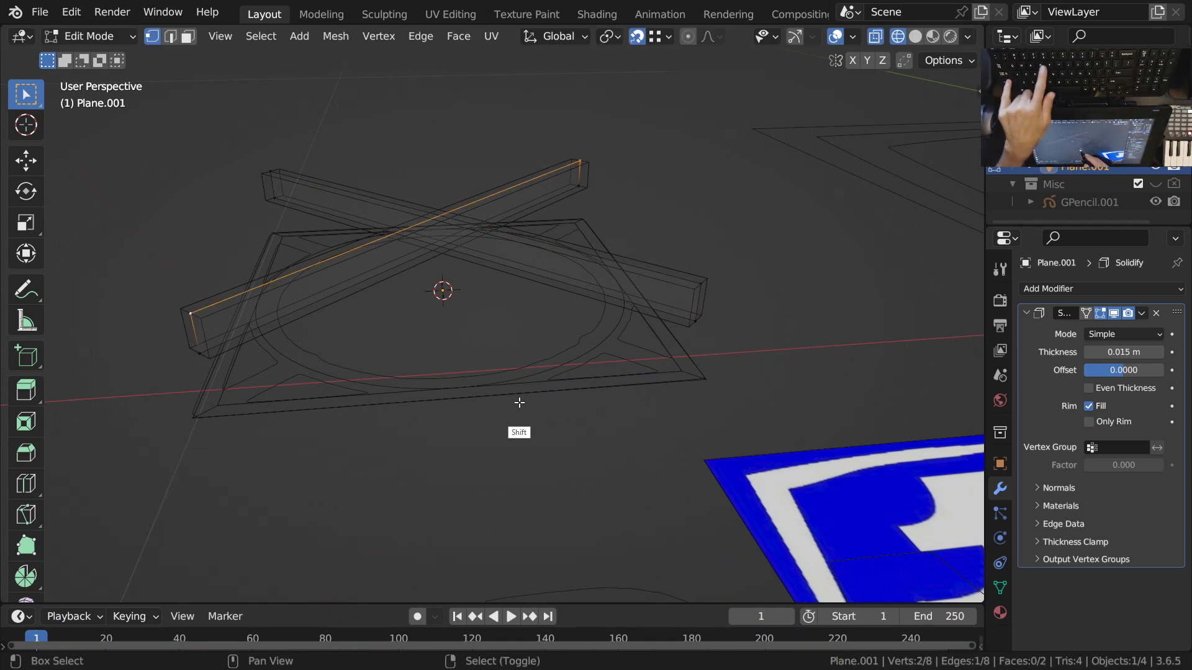
key(KP_7)
key(shift+z)
scroll(591, 356, down, 1)
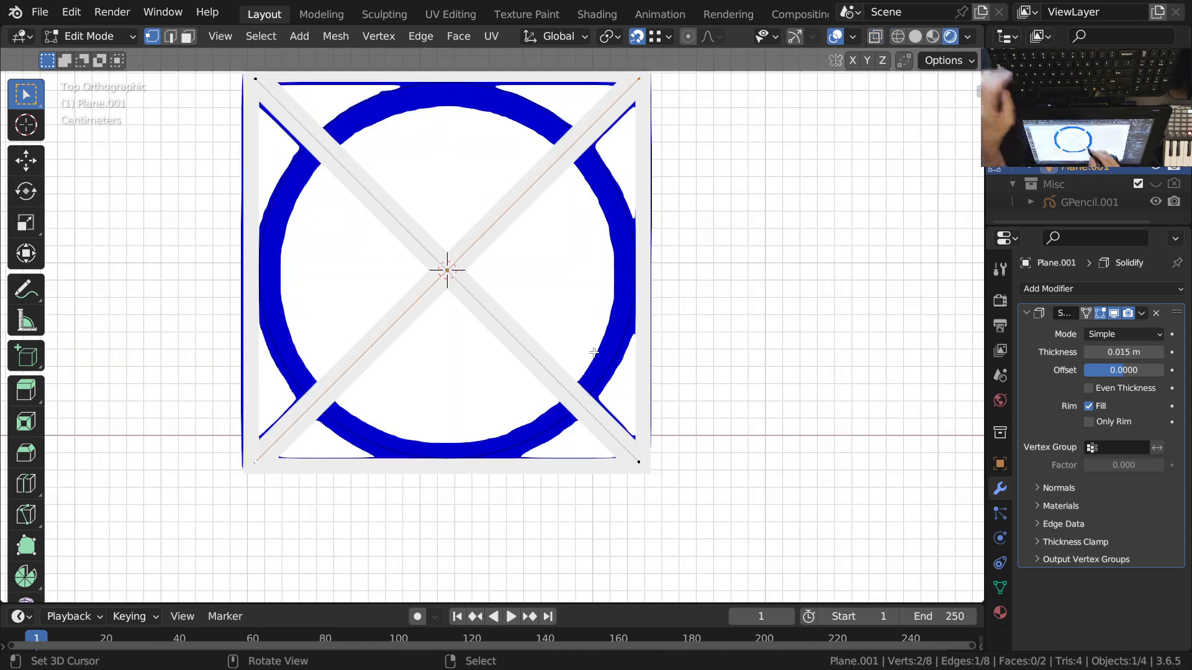
shift+middle_drag(615, 347, 689, 385)
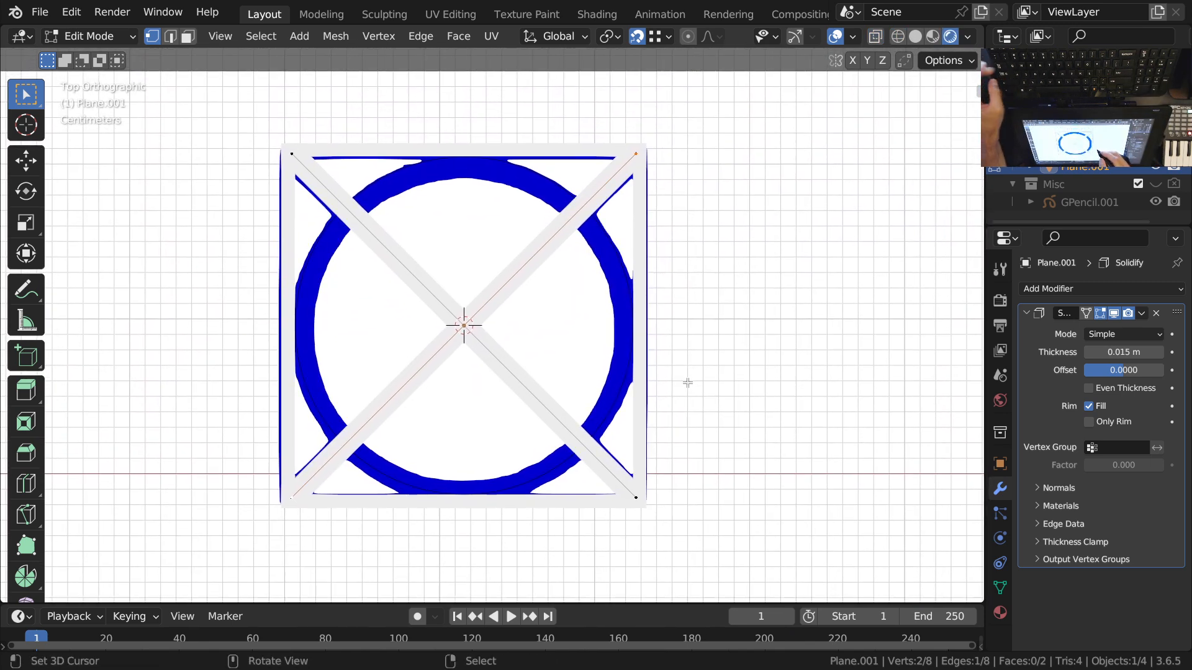
Step: Return to Object Mode, select the square frame mesh in a perspective view and switch to wireframe shading
key(Tab)
scroll(612, 274, up, 3)
middle_drag(663, 422, 628, 308)
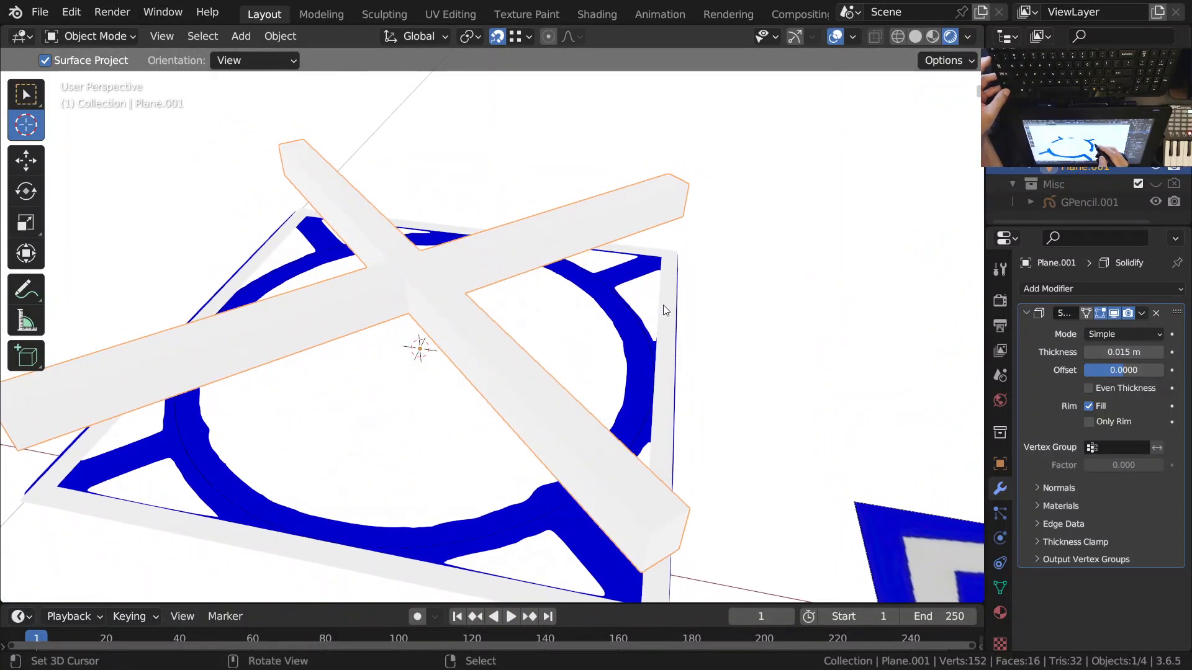
click(662, 313)
click(640, 330)
click(638, 326)
mouse_move(639, 326)
middle_down()
mouse_move(638, 382)
mouse_move(630, 340)
middle_up()
key(shift+z)
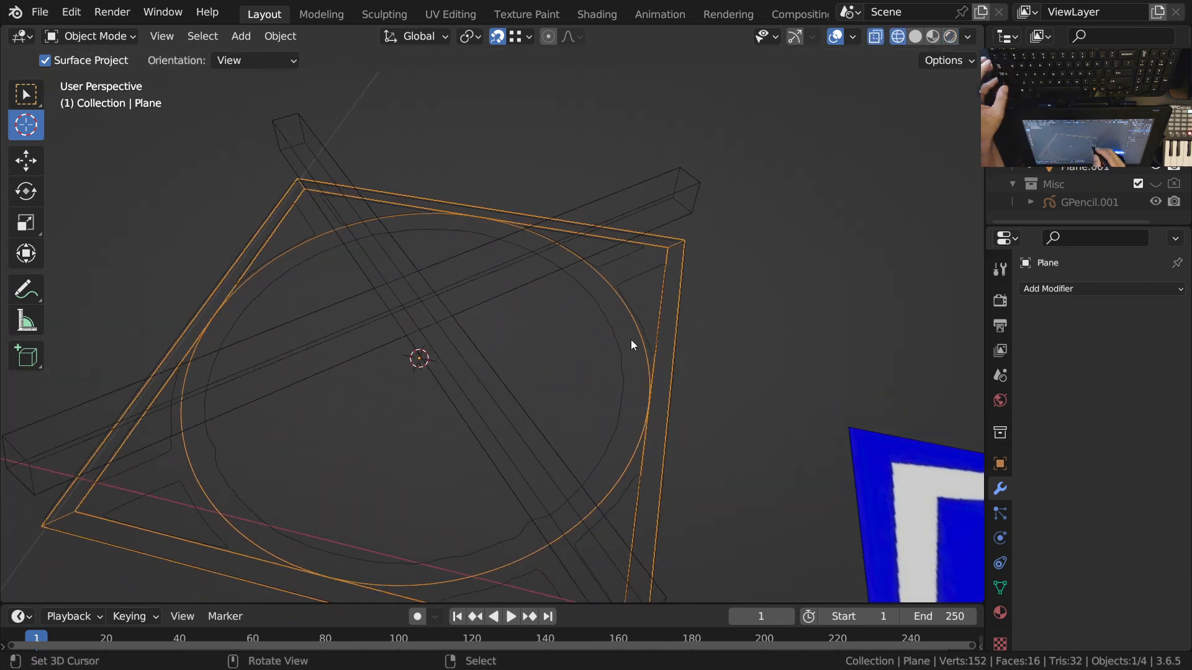
Step: Edit the square frame mesh, select the full circle loop inside it and view it straight from above
click(610, 332)
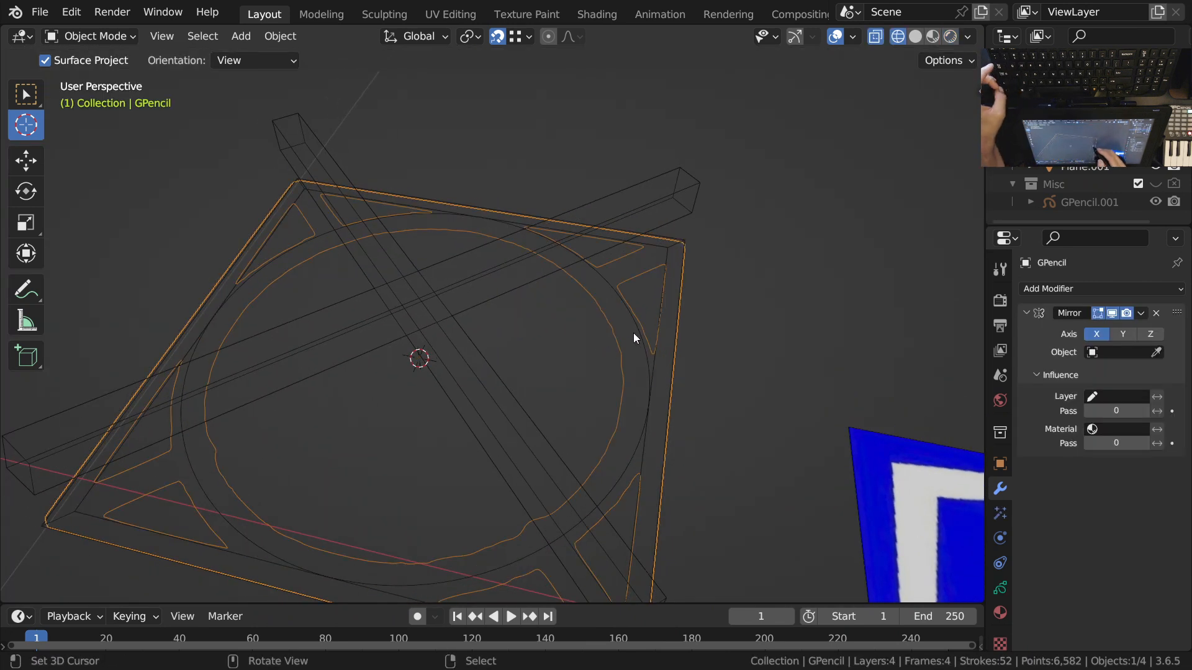
click(633, 333)
key(Tab)
alt+click(640, 333)
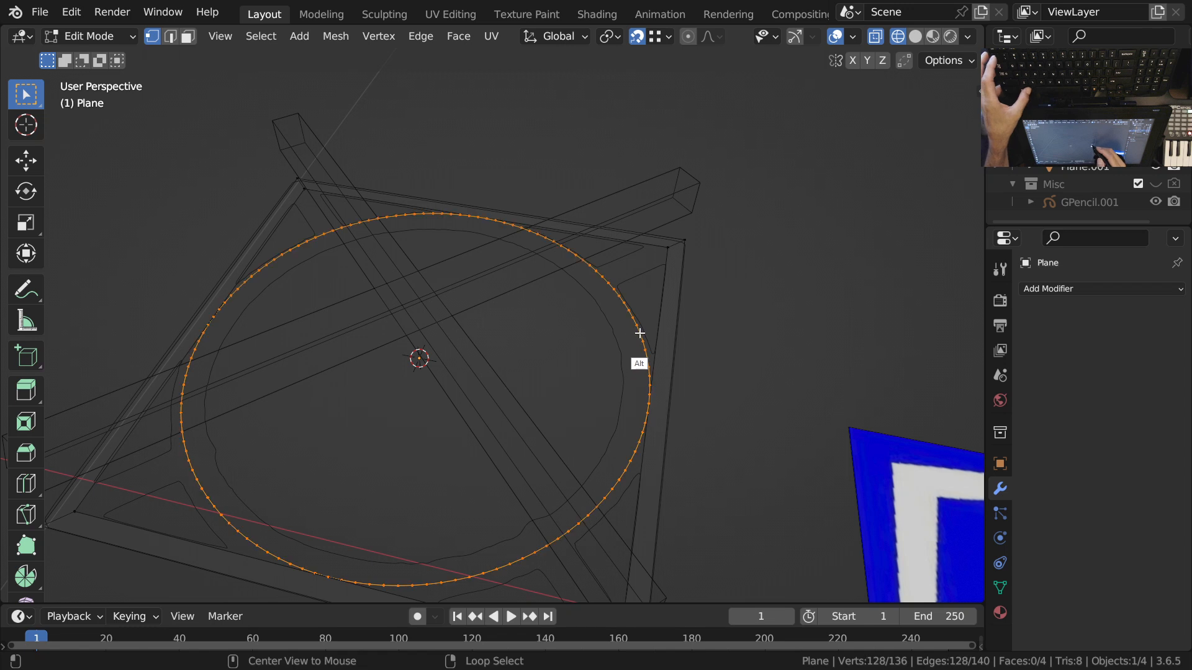
middle_drag(683, 399, 680, 389)
key(g)
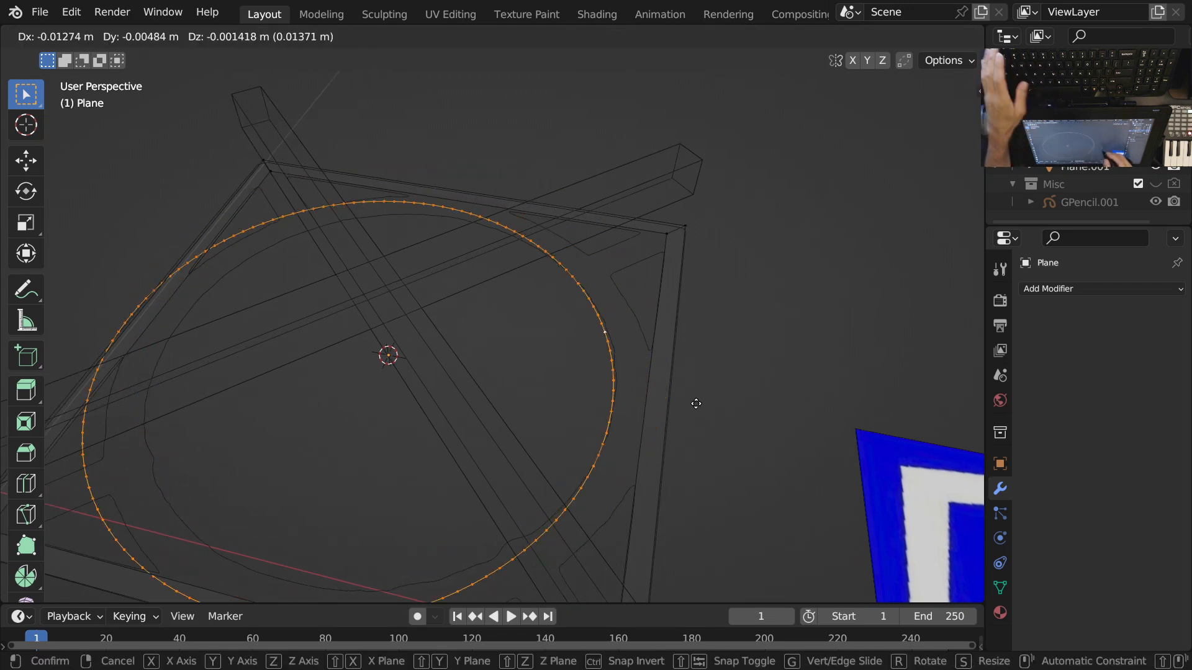
key(Escape)
middle_drag(710, 391, 695, 266)
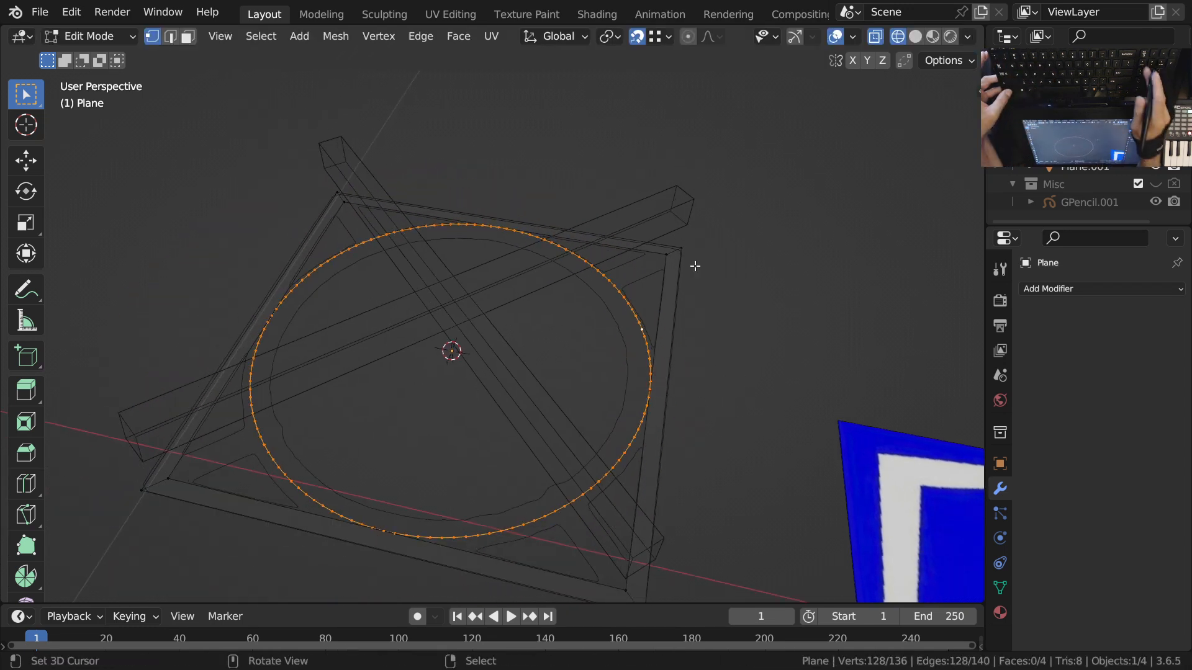
key(KP_7)
ctrl+middle_drag(677, 371, 711, 340)
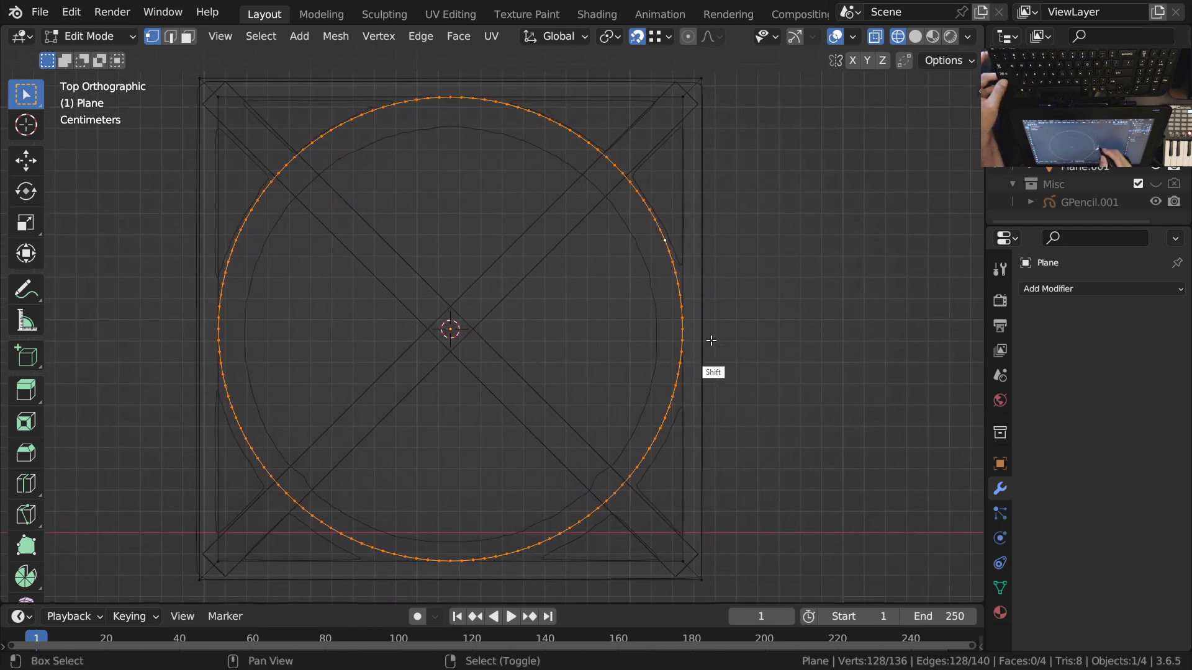
Step: Extrude the circle loop in place, scale it inward to about 0.9 to form a ring, and return to Object Mode
key(e)
key(Escape)
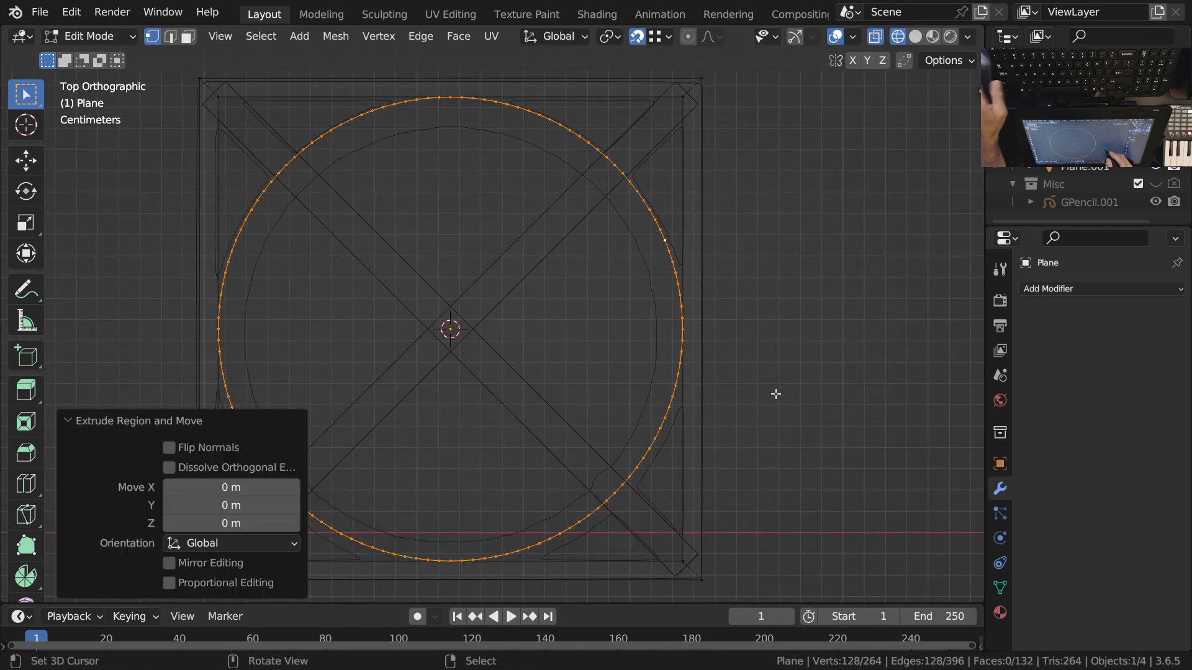
key(s)
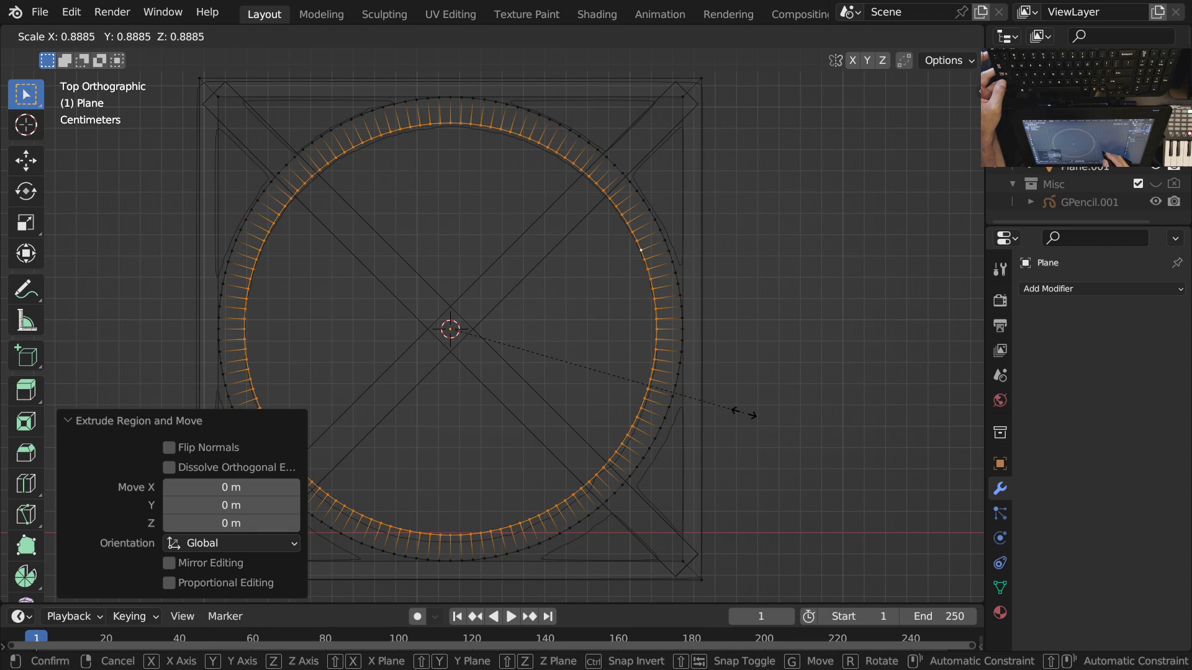
key(shift)
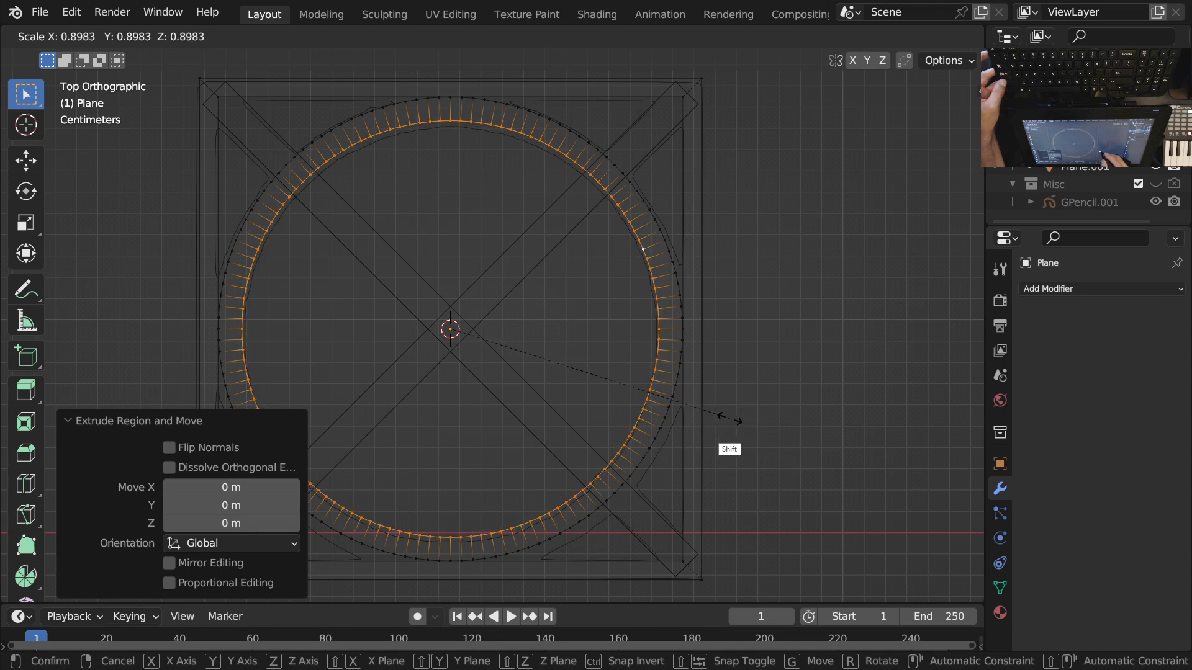
click(698, 418)
scroll(621, 349, down, 2)
key(Tab)
scroll(620, 351, down, 2)
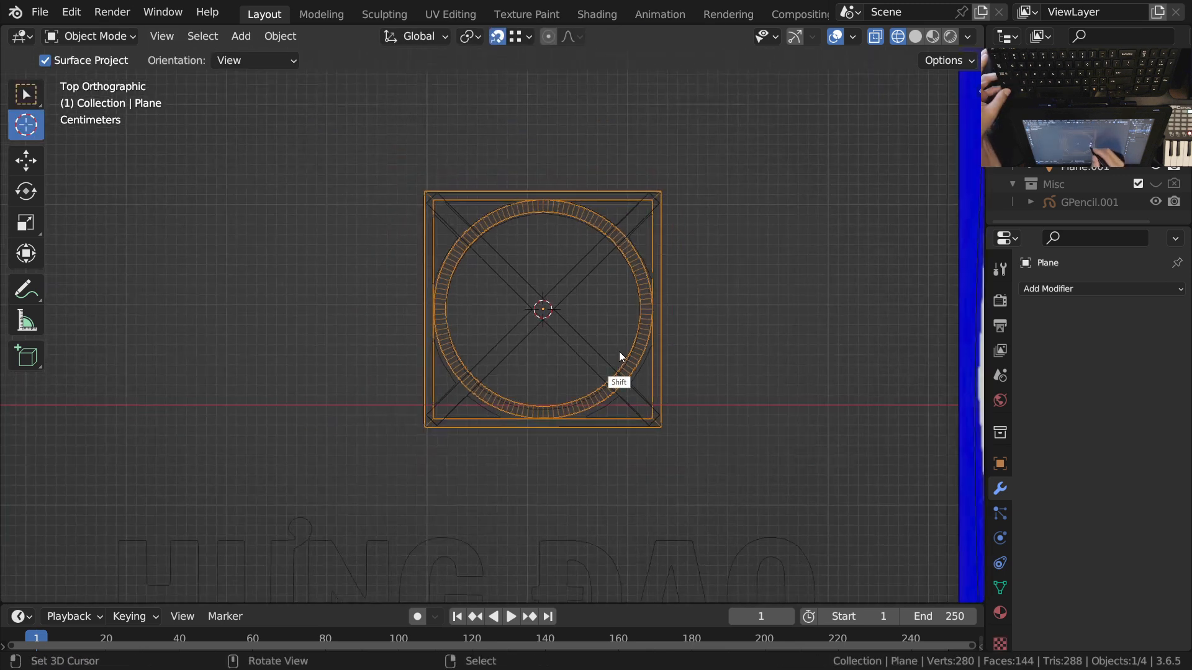
Step: Show the scene in rendered shading and create a new material for the frame and ring mesh
mouse_move(619, 351)
shift+middle_down()
mouse_move(596, 377)
mouse_move(615, 378)
mouse_move(628, 462)
shift+middle_up()
key(z)
click(622, 382)
shift+middle_drag(628, 463, 432, 396)
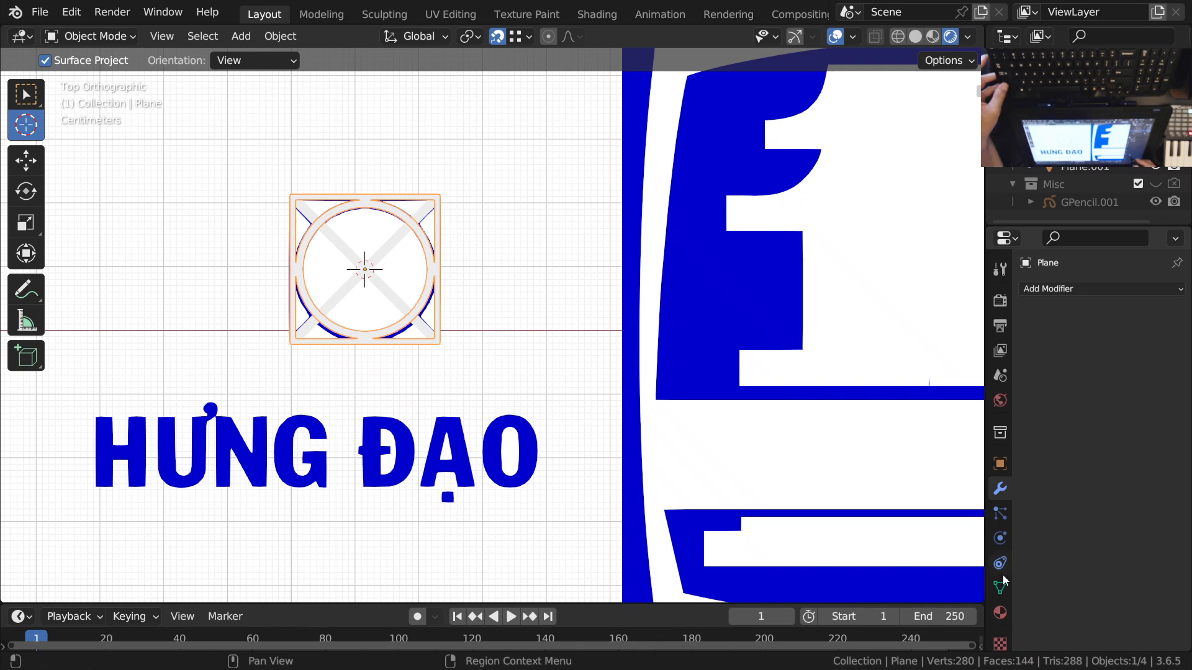
click(1000, 612)
click(1123, 351)
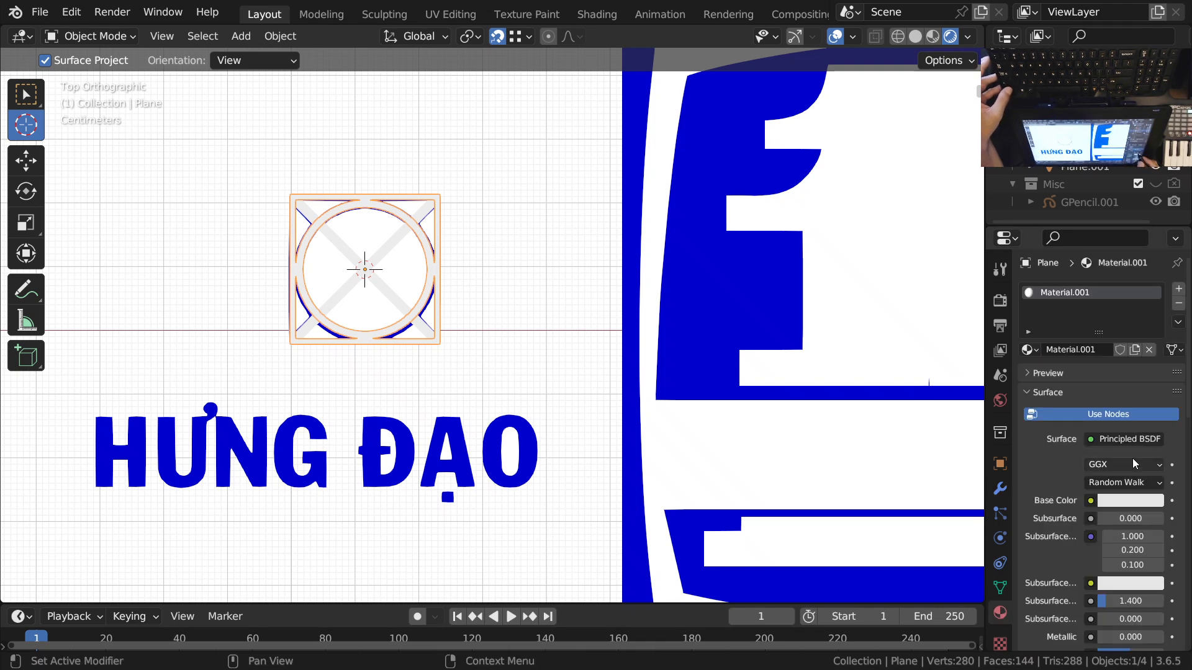
Step: Set the material's surface to Emission and sample its color from the blue of the large sign
click(1129, 440)
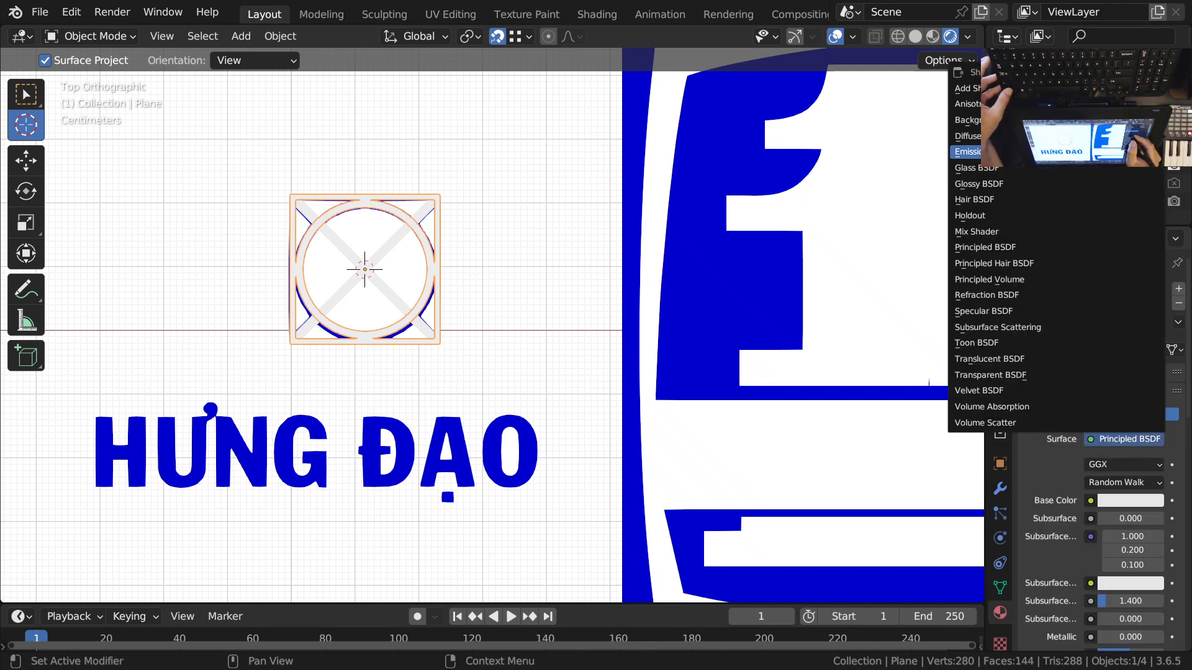
click(967, 152)
click(1158, 464)
click(1148, 401)
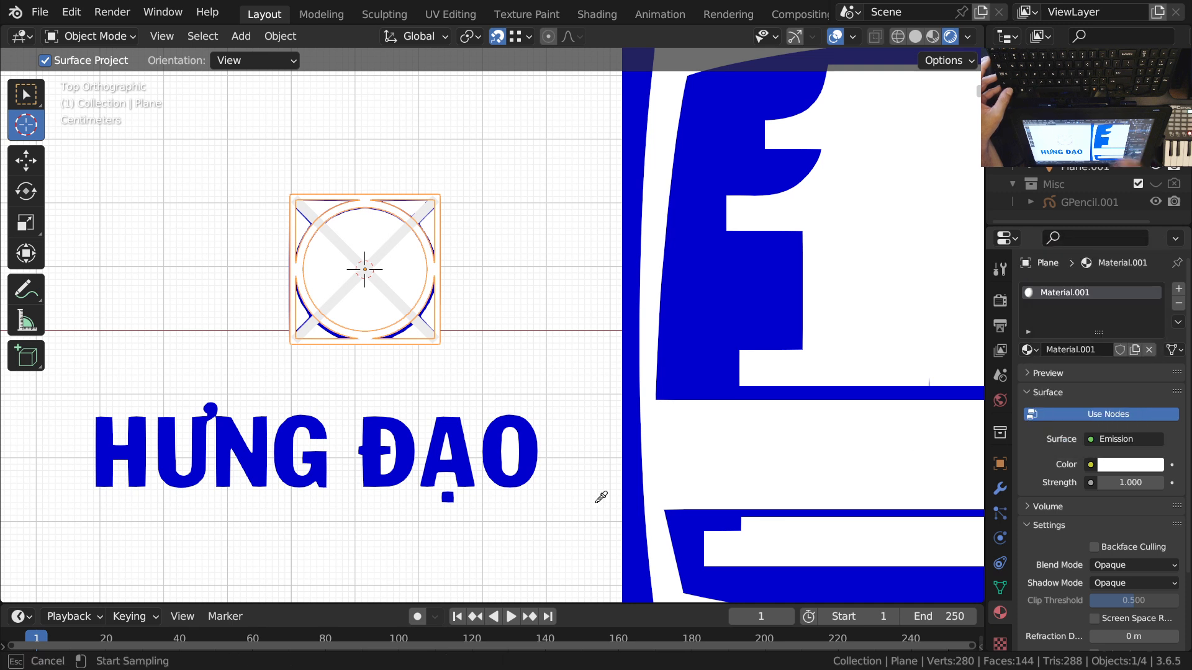
click(749, 279)
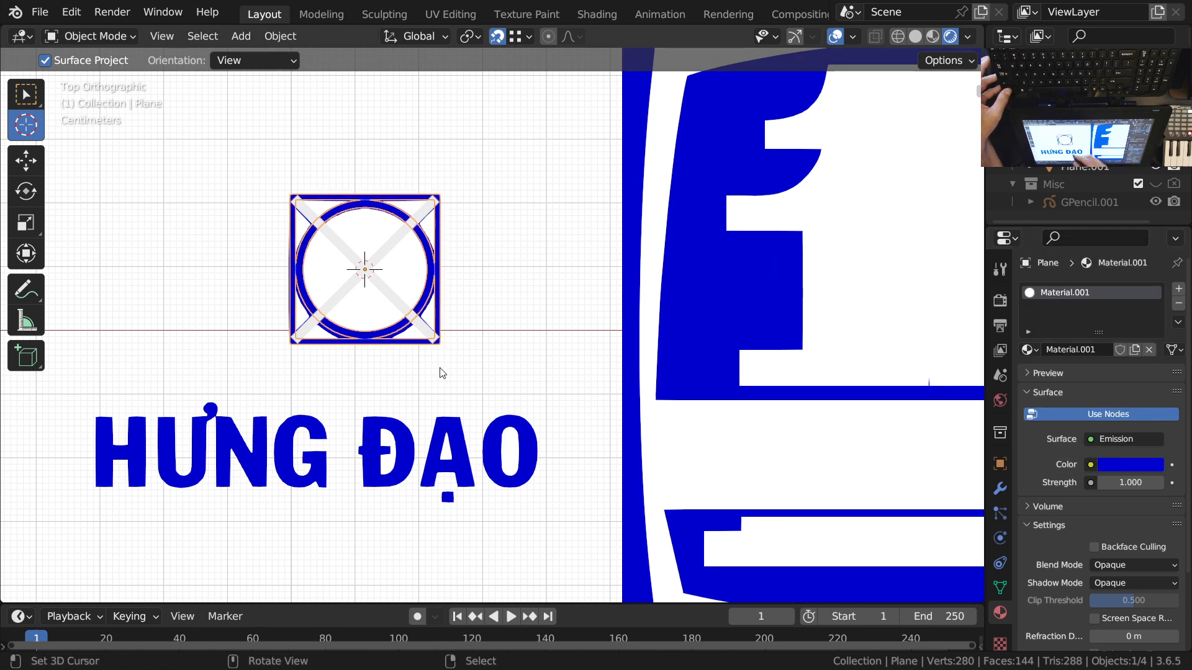
Step: Try to link the Grease Pencil drawing's materials to the crossed strips
scroll(426, 289, up, 3)
shift+click(493, 297)
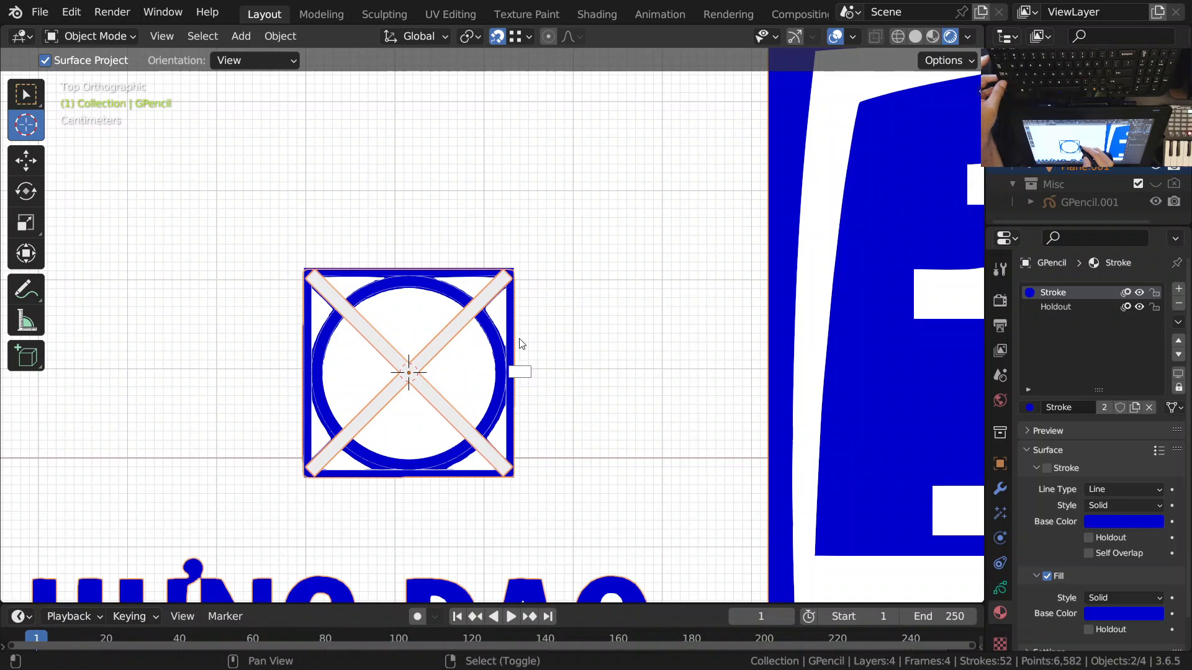
key(ctrl+l)
mouse_move(492, 395)
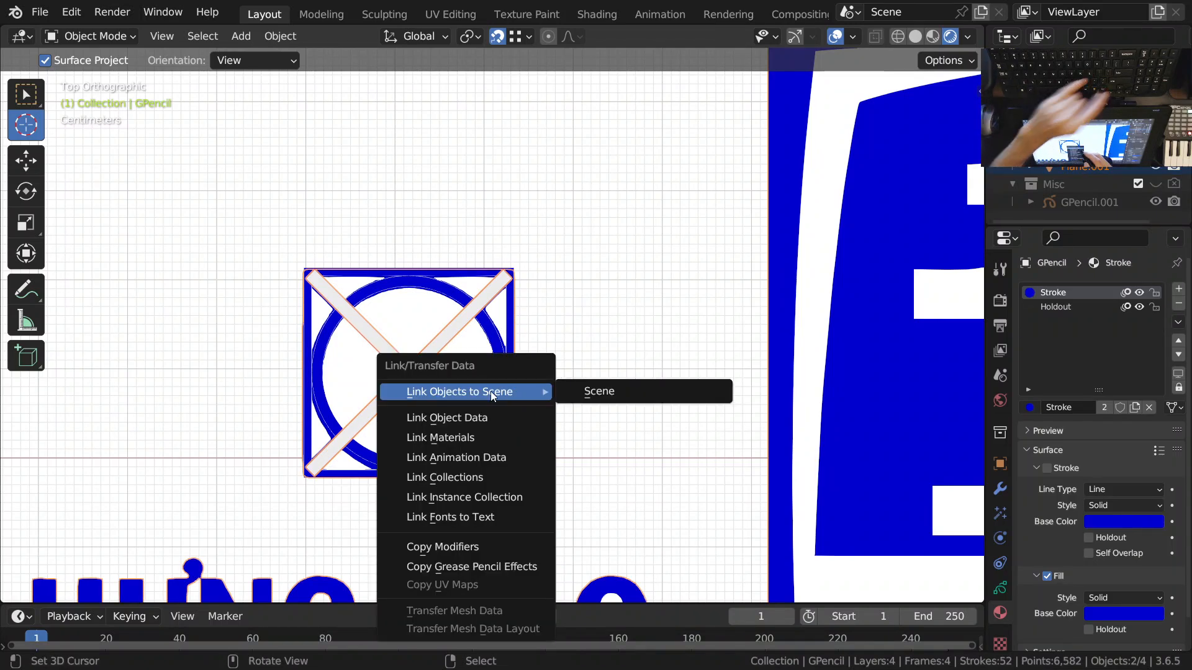
click(462, 438)
ctrl+middle_drag(473, 429, 500, 265)
Step: Reselect the crossed strips in wireframe and retry linking materials to them with the Grease Pencil drawing active
right_click(500, 263)
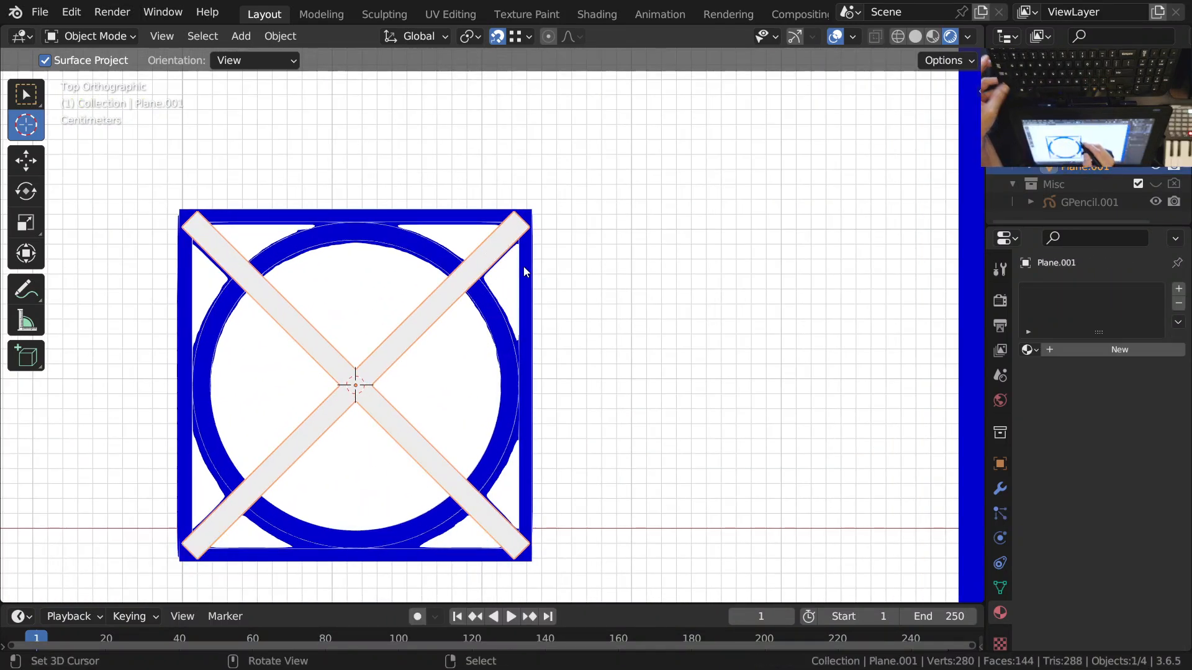
shift+right_click(522, 271)
shift+right_click(523, 273)
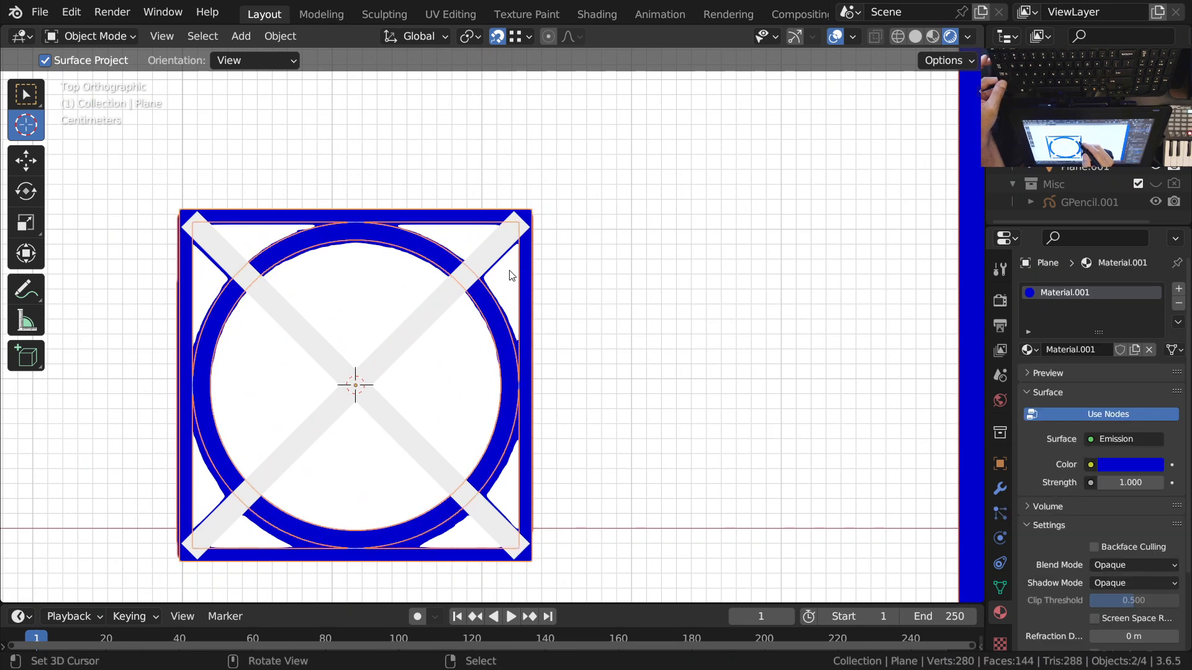
right_click(497, 263)
key(shift+z)
right_click(498, 260)
shift+right_click(529, 273)
key(ctrl+l)
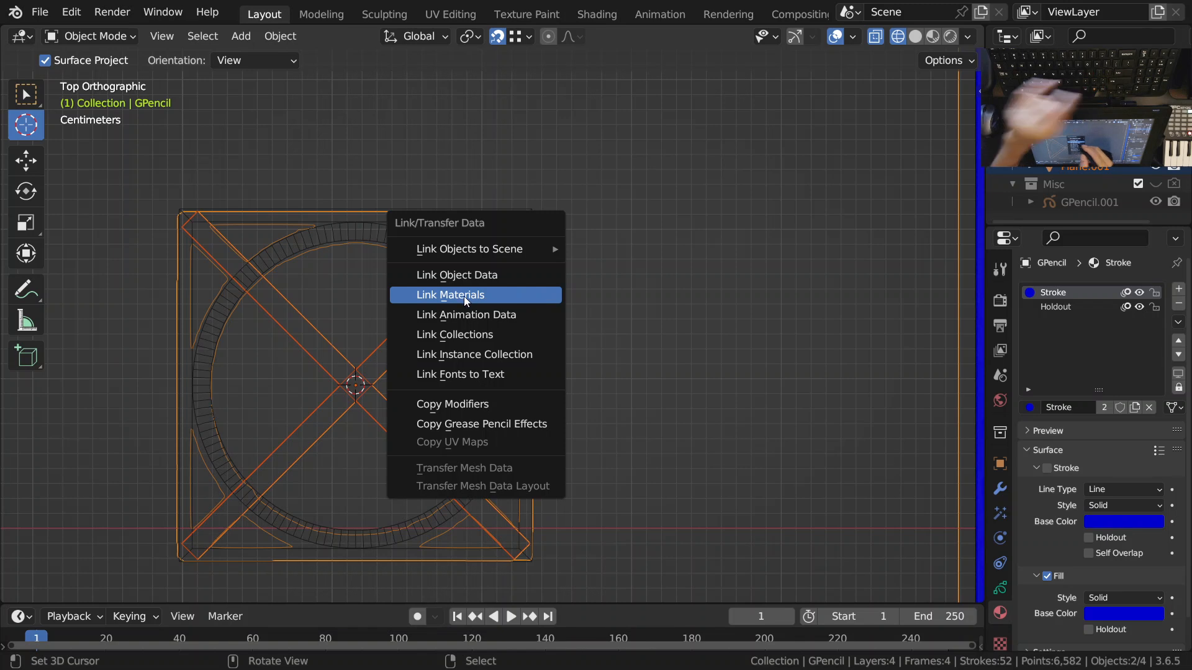
click(463, 296)
Step: Try linking the materials to the crossed strips once more from a rendered perspective view
key(z)
click(558, 330)
middle_drag(551, 266, 508, 236)
right_click(506, 233)
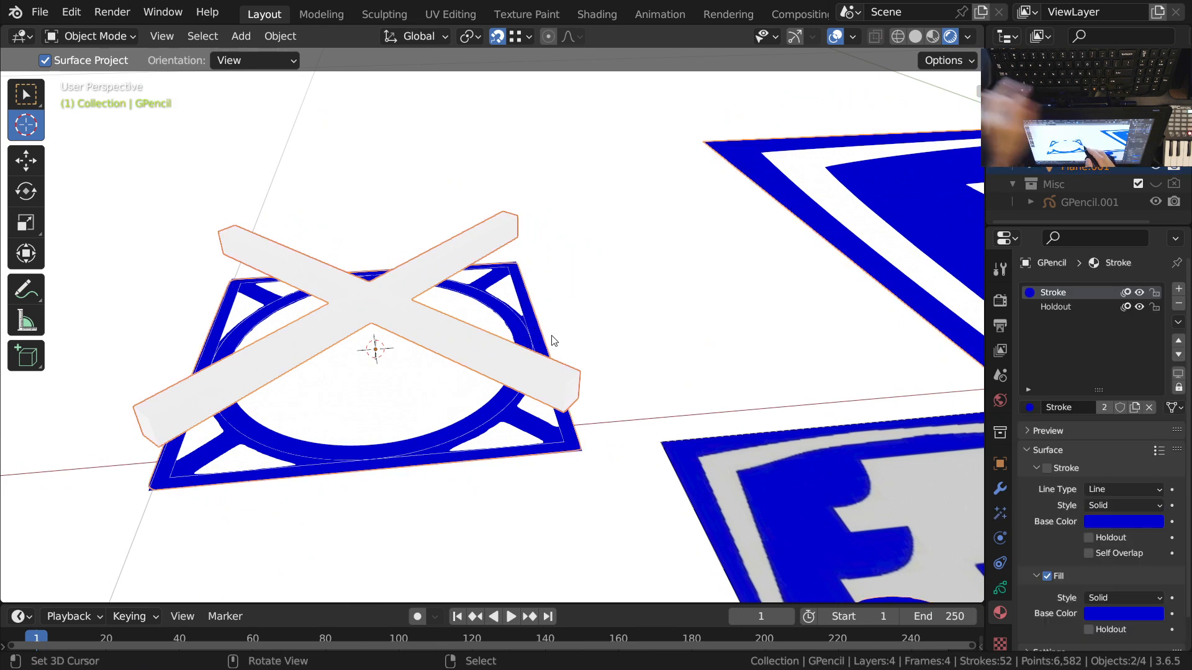
key(ctrl+l)
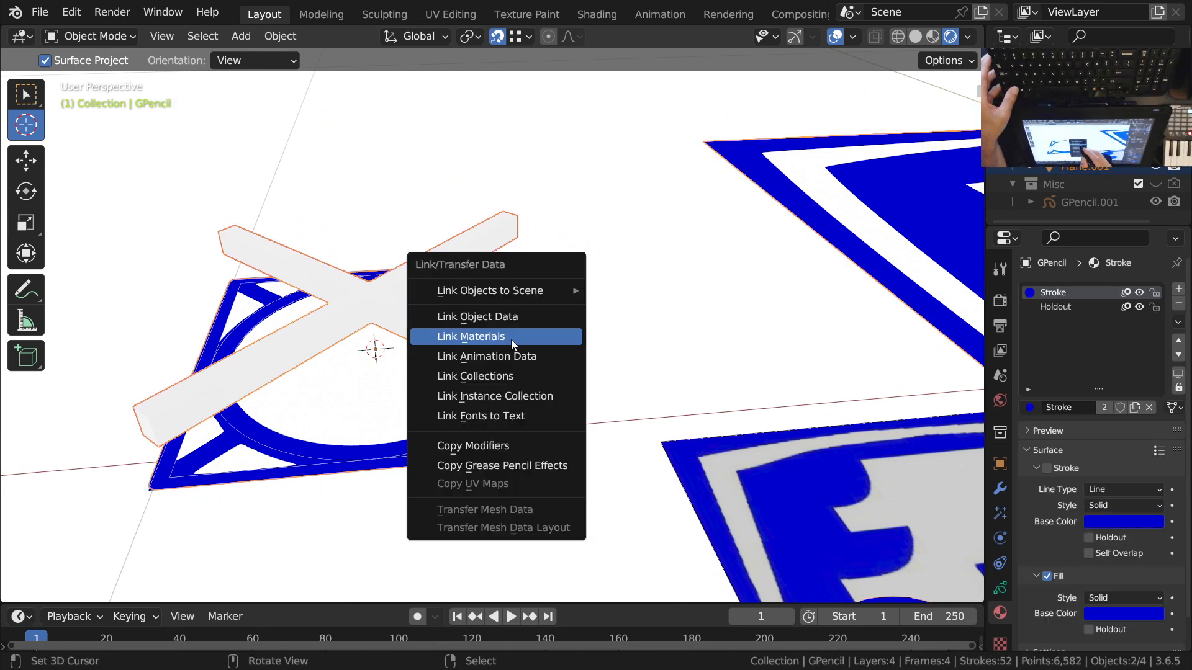
click(513, 339)
Step: Hide the Grease Pencil drawing so that only the emblem's meshes and the reference image stay in view
right_click(532, 335)
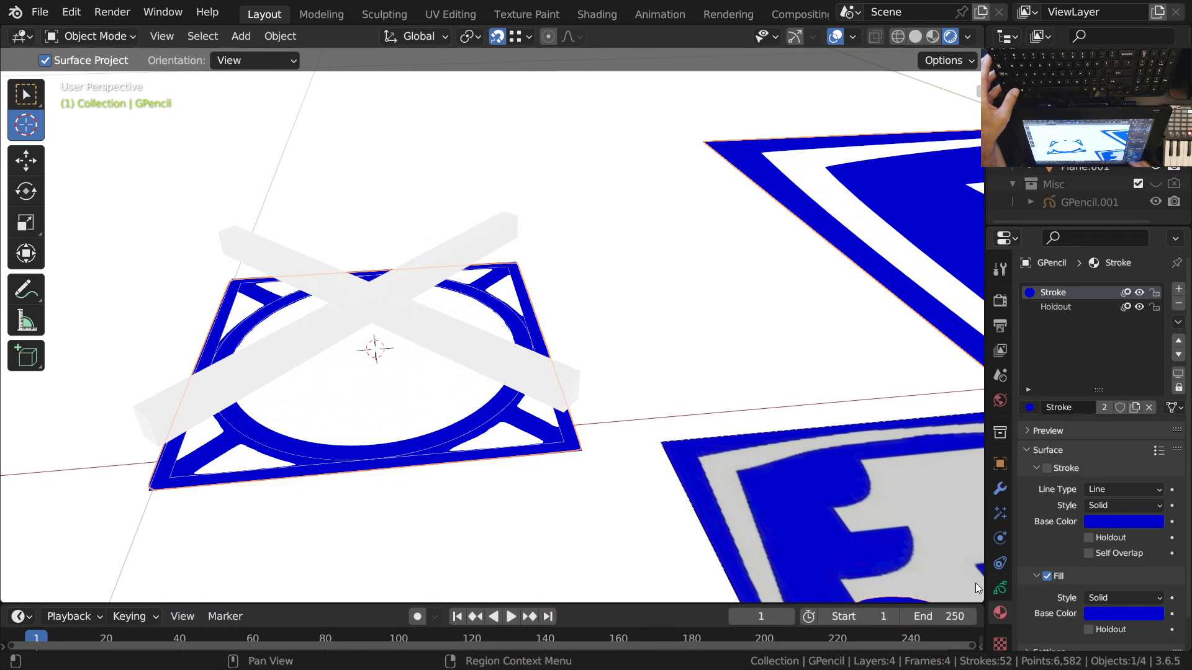
right_click(565, 439)
mouse_move(565, 439)
middle_down()
mouse_move(578, 439)
mouse_move(563, 428)
middle_up()
key(Delete)
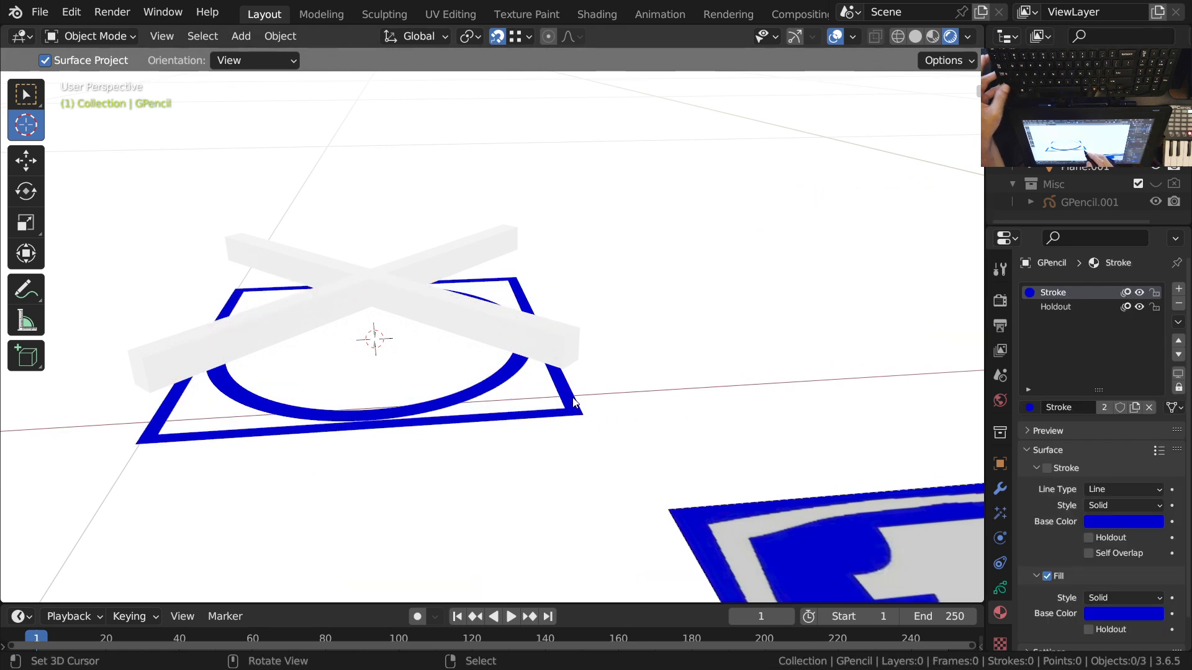
key(ctrl+z)
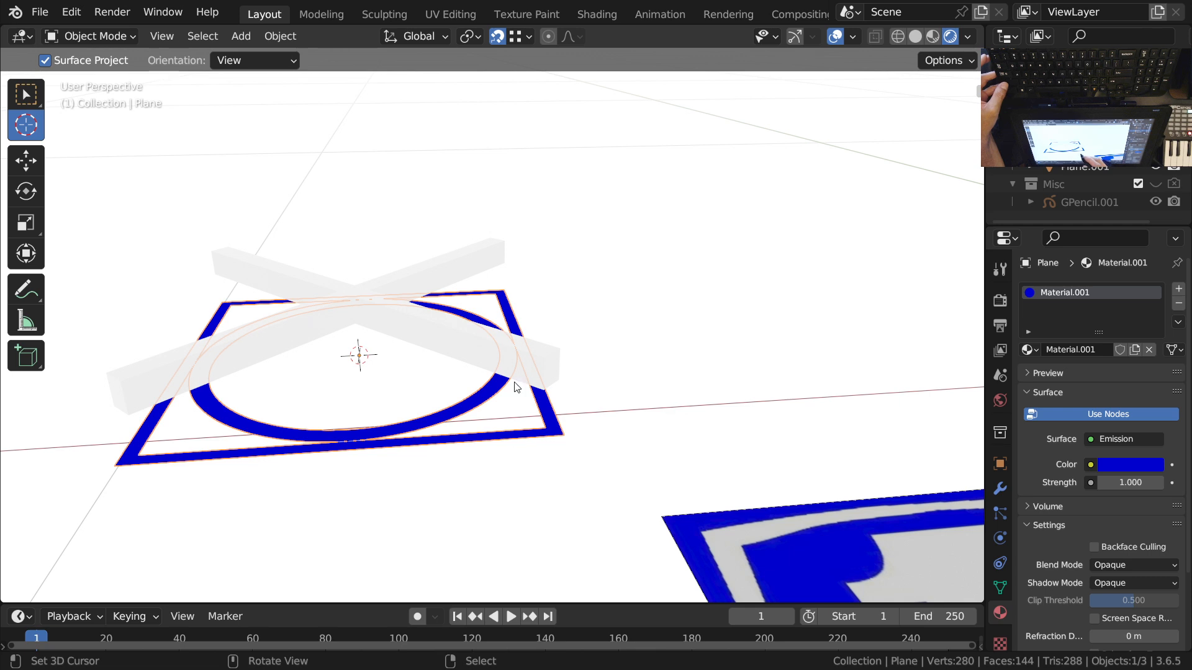
Step: Link the blue Emission material from the frame and ring mesh to the crossed strips
right_click(445, 273)
shift+right_click(555, 436)
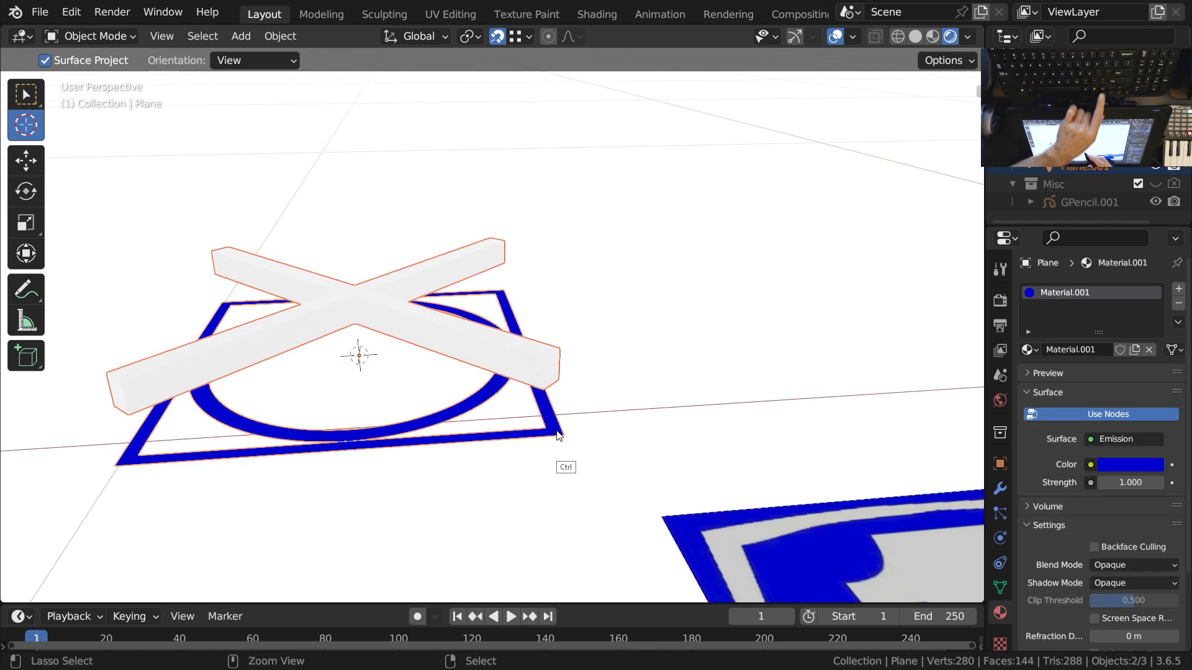
key(ctrl+l)
click(556, 430)
scroll(567, 303, down, 2)
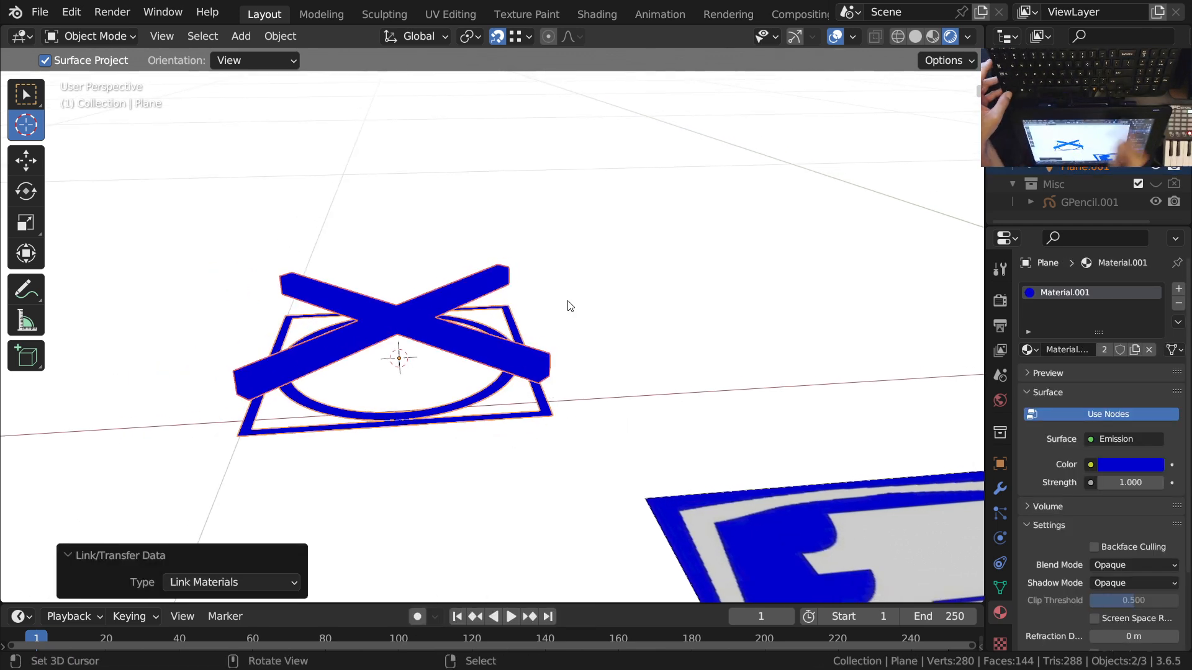
Step: View the emblem from above, unhide the Grease Pencil drawing and compare the emblem with the whole sign
key(KP_7)
ctrl+middle_drag(508, 316, 528, 405)
shift+middle_drag(632, 466, 441, 436)
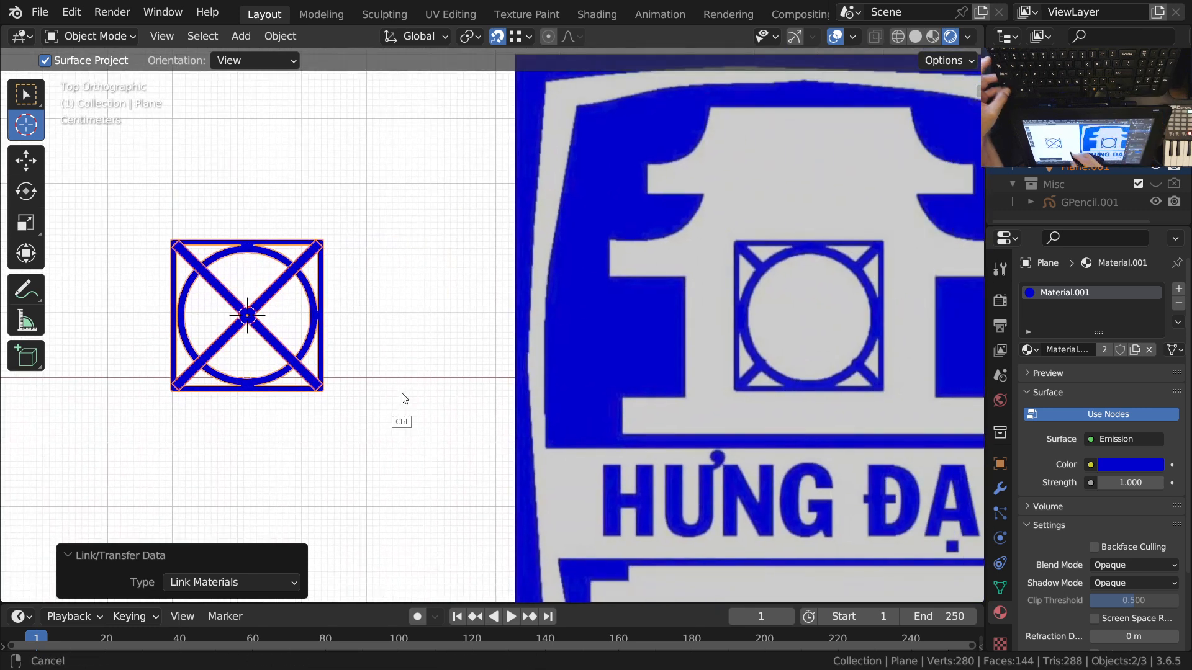
ctrl+middle_drag(406, 394, 415, 433)
shift+middle_drag(711, 428, 560, 406)
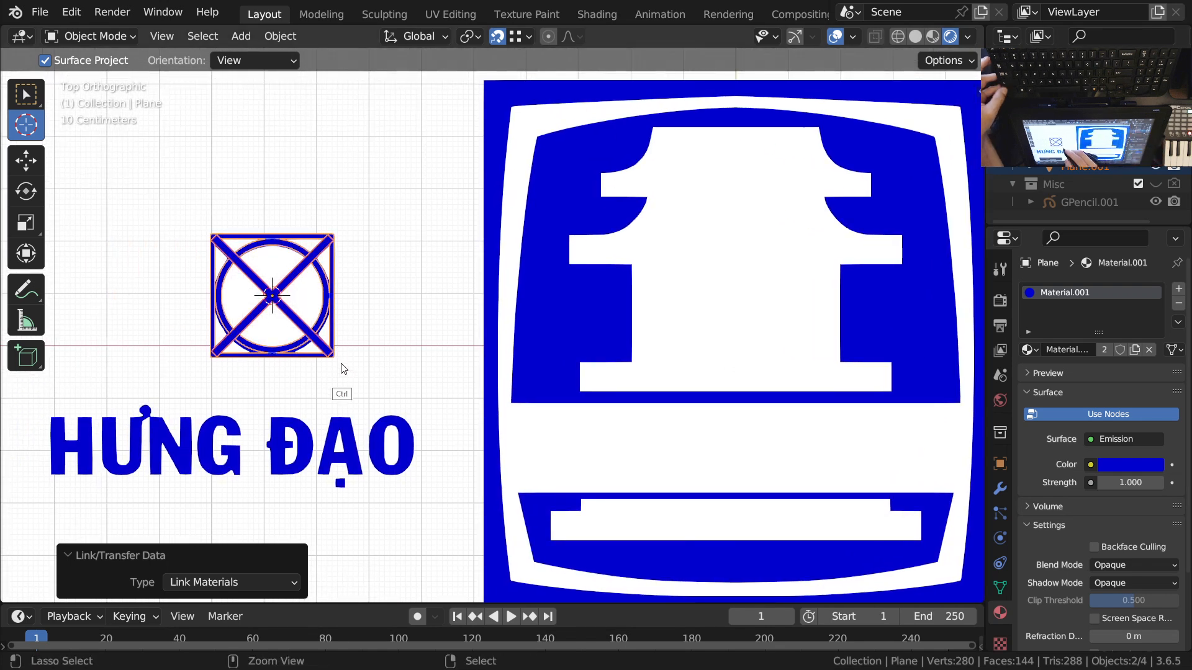
mouse_move(511, 416)
shift+middle_down()
mouse_move(511, 426)
mouse_move(339, 412)
shift+middle_up()
ctrl+middle_drag(474, 328, 475, 379)
mouse_move(619, 403)
shift+middle_down()
mouse_move(588, 391)
mouse_move(628, 398)
shift+middle_up()
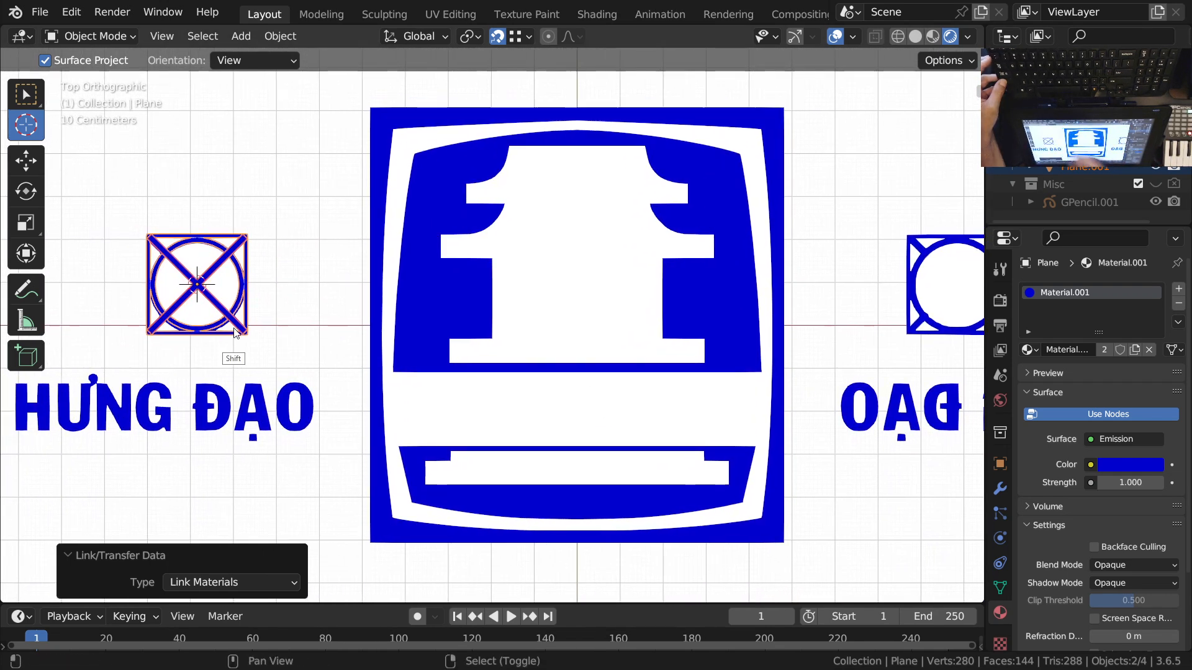
ctrl+middle_drag(208, 293, 206, 241)
shift+middle_drag(249, 284, 433, 351)
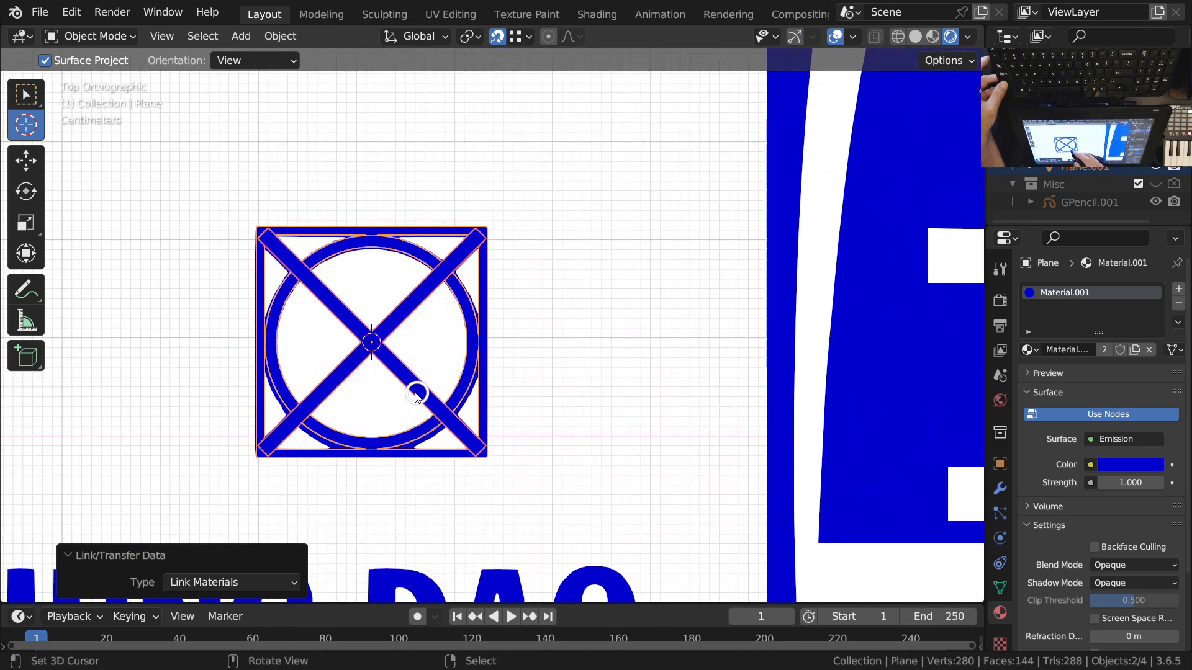
Step: Raise the frame and ring mesh about 0.025 m along global Z, working in a wireframe perspective view
right_click(474, 344)
key(shift+z)
middle_drag(484, 420, 434, 374)
click(537, 452)
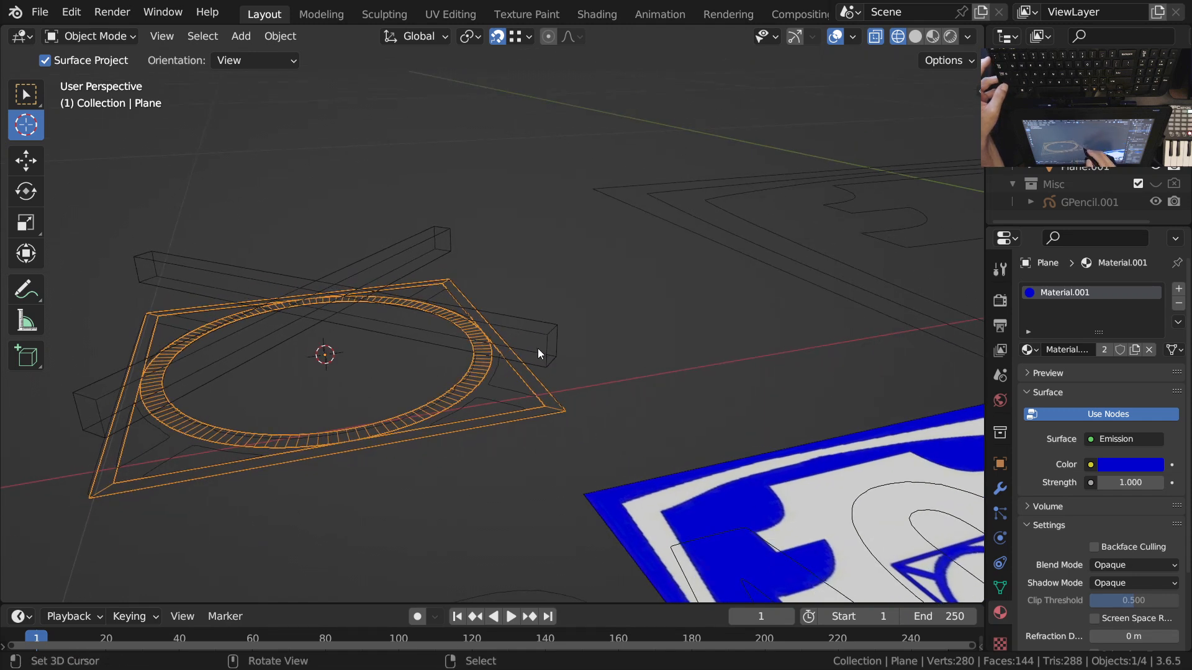
middle_drag(486, 322, 590, 348)
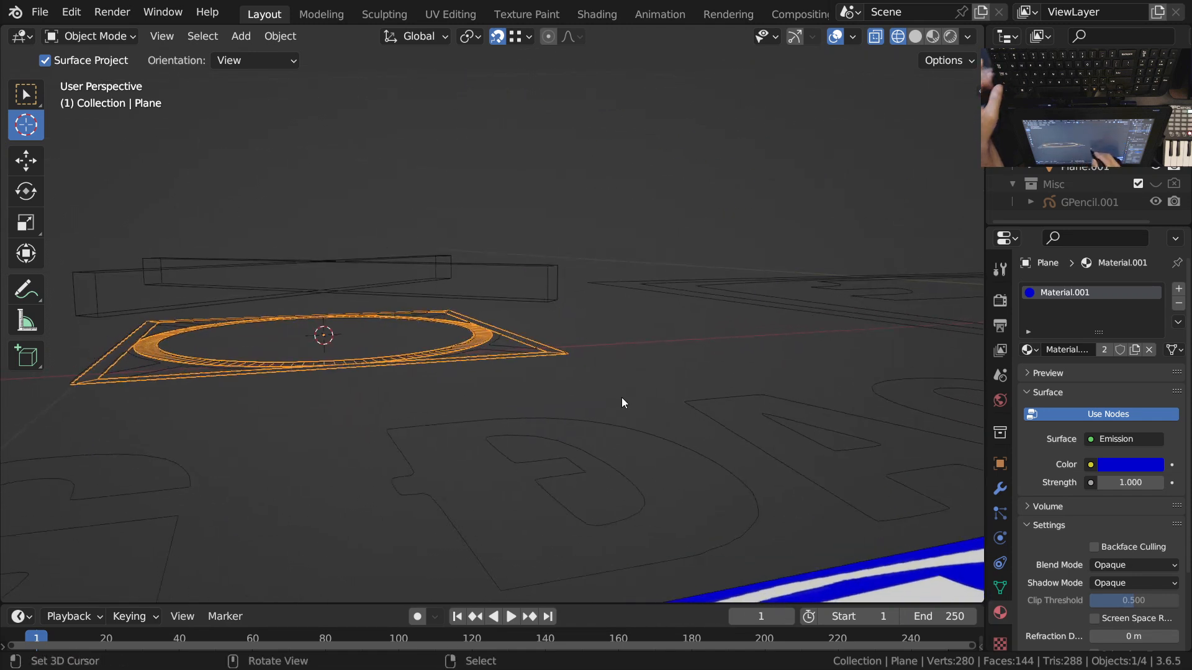
key(g)
key(z)
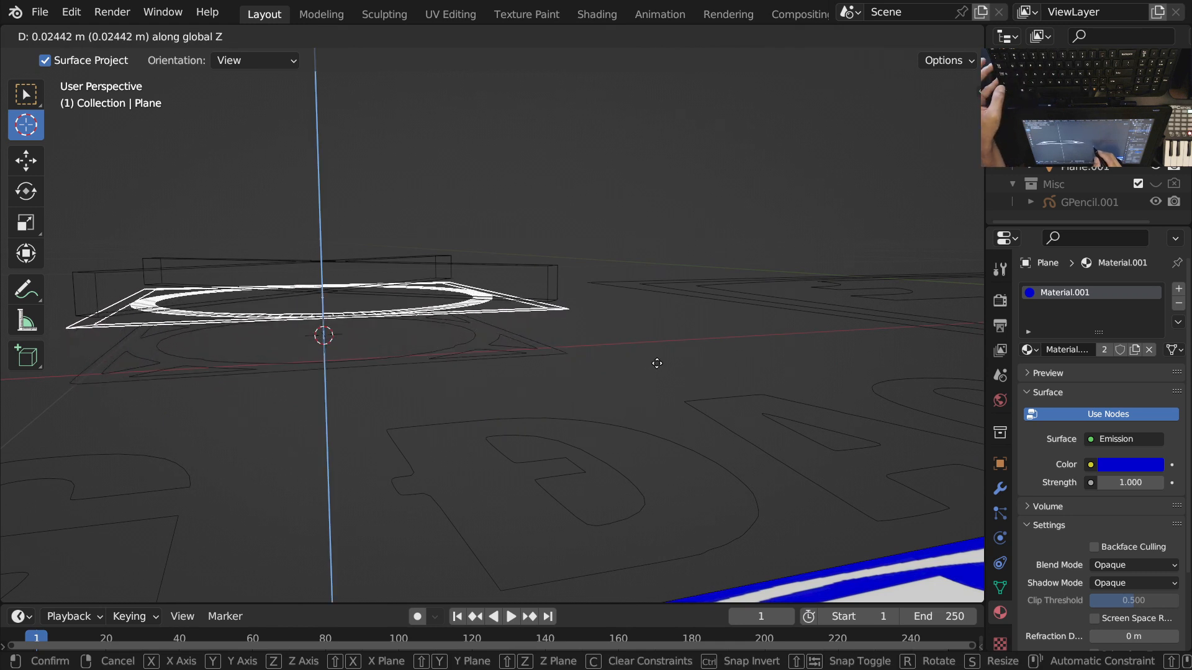
click(660, 362)
Step: Add the crossed strips to the selection and parent them to the frame mesh with the Object type
click(551, 283)
key(ctrl+z)
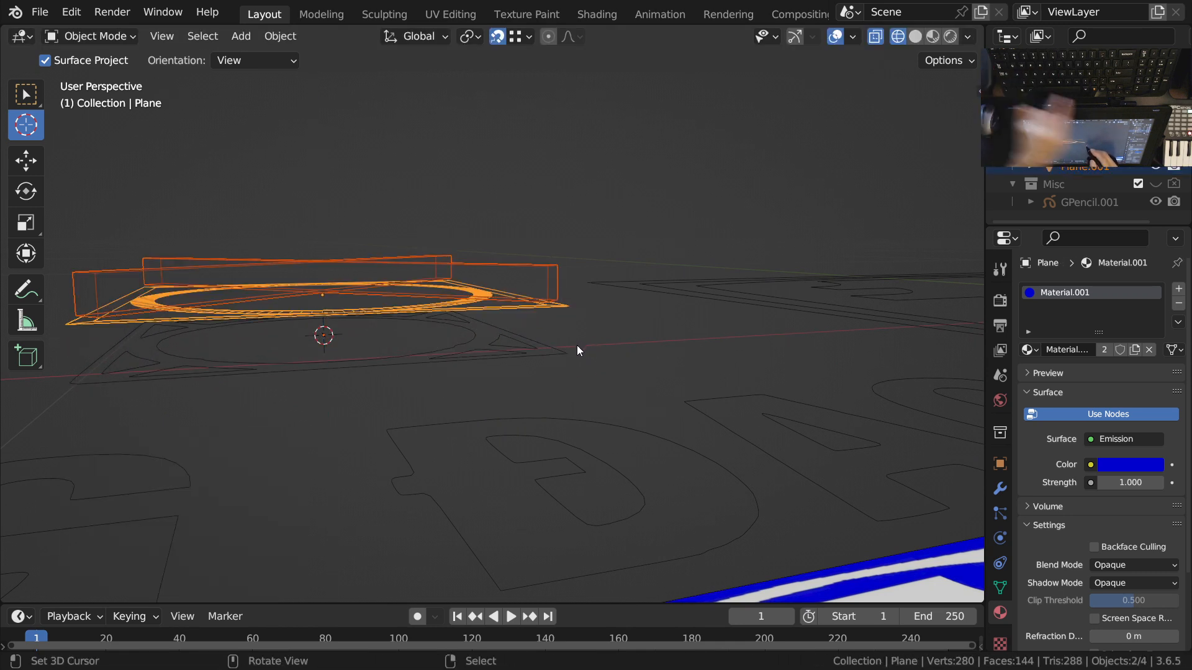
key(ctrl+p)
click(491, 343)
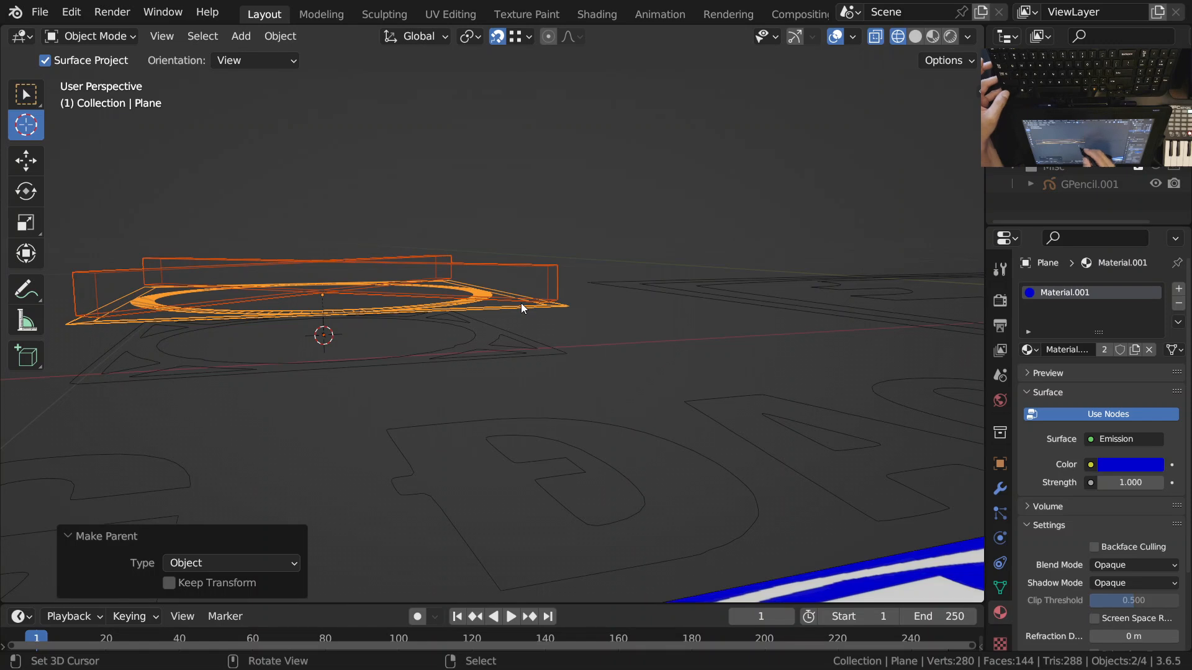
Step: Select the emblem's frame and ring mesh in top view and set its X location to 0 m
key(KP_5)
key(KP_7)
click(493, 237)
scroll(535, 371, down, 4)
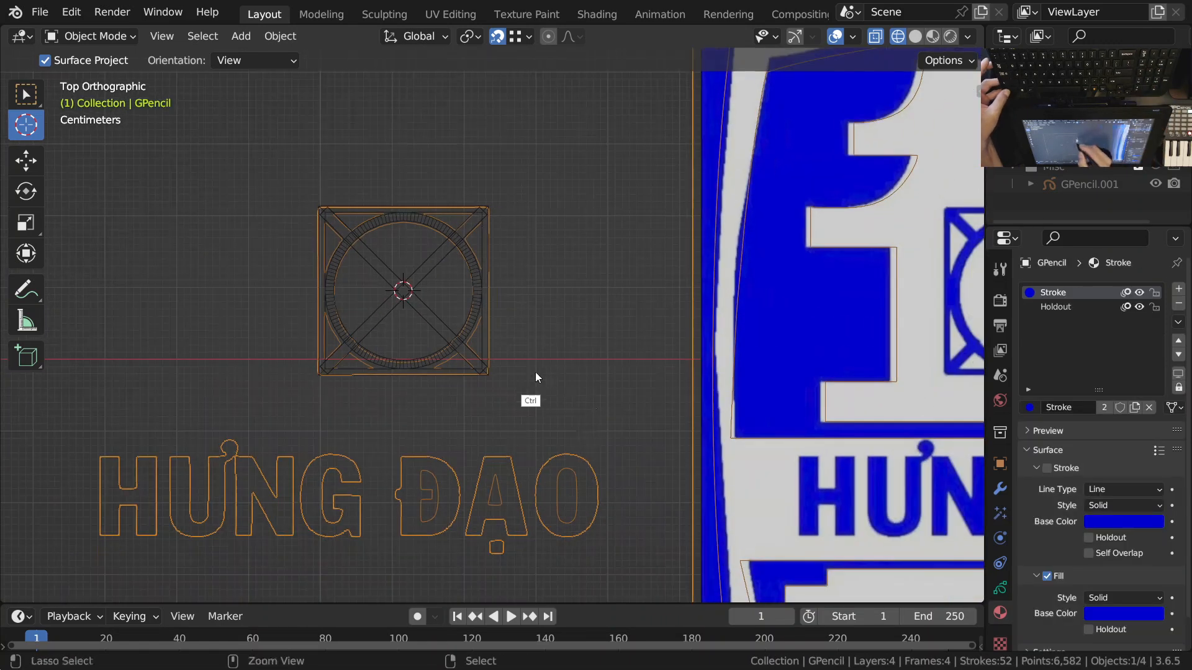
shift+middle_drag(535, 371, 487, 369)
click(434, 281)
shift+middle_drag(434, 281, 322, 345)
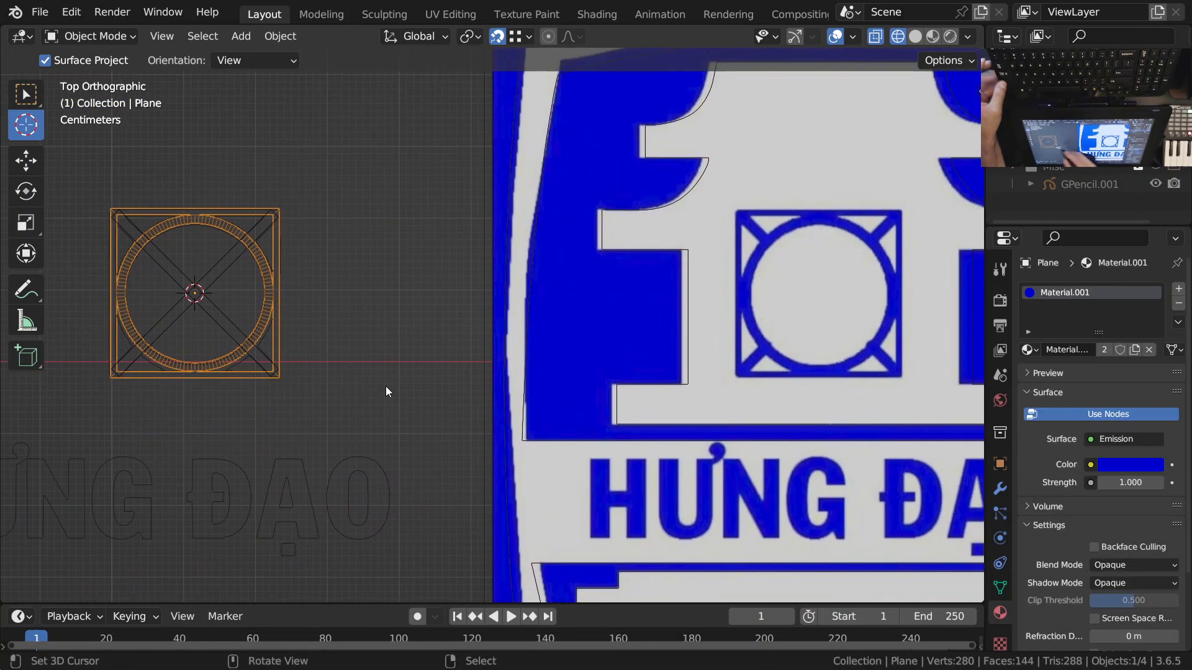
key(n)
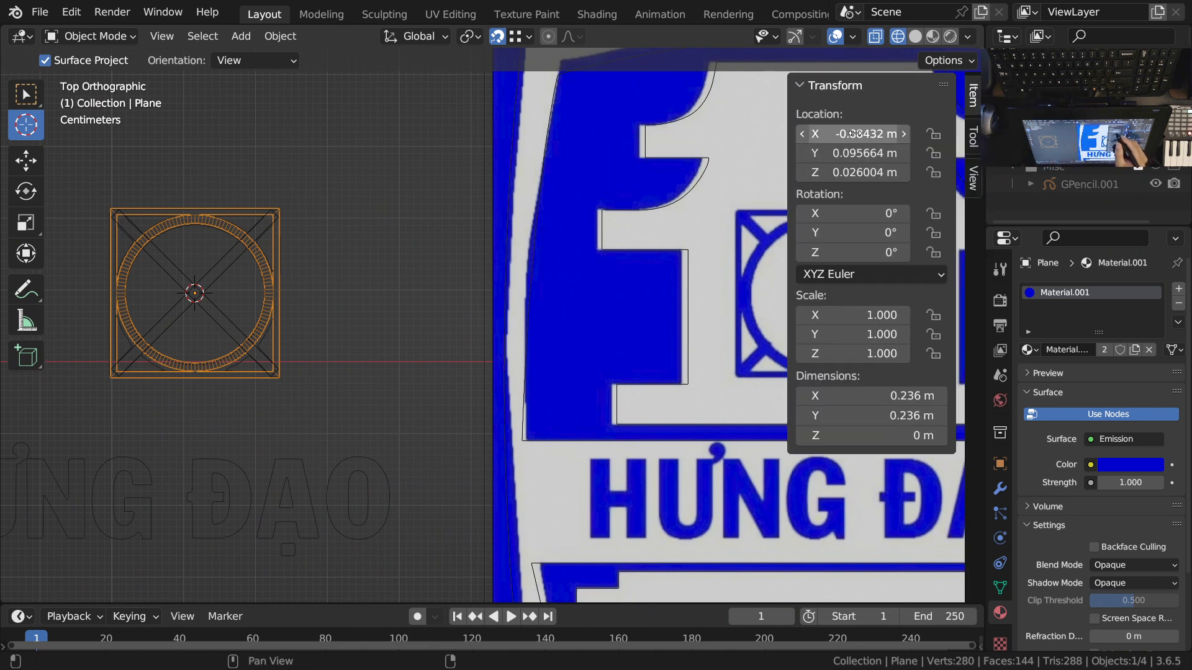
key(Return)
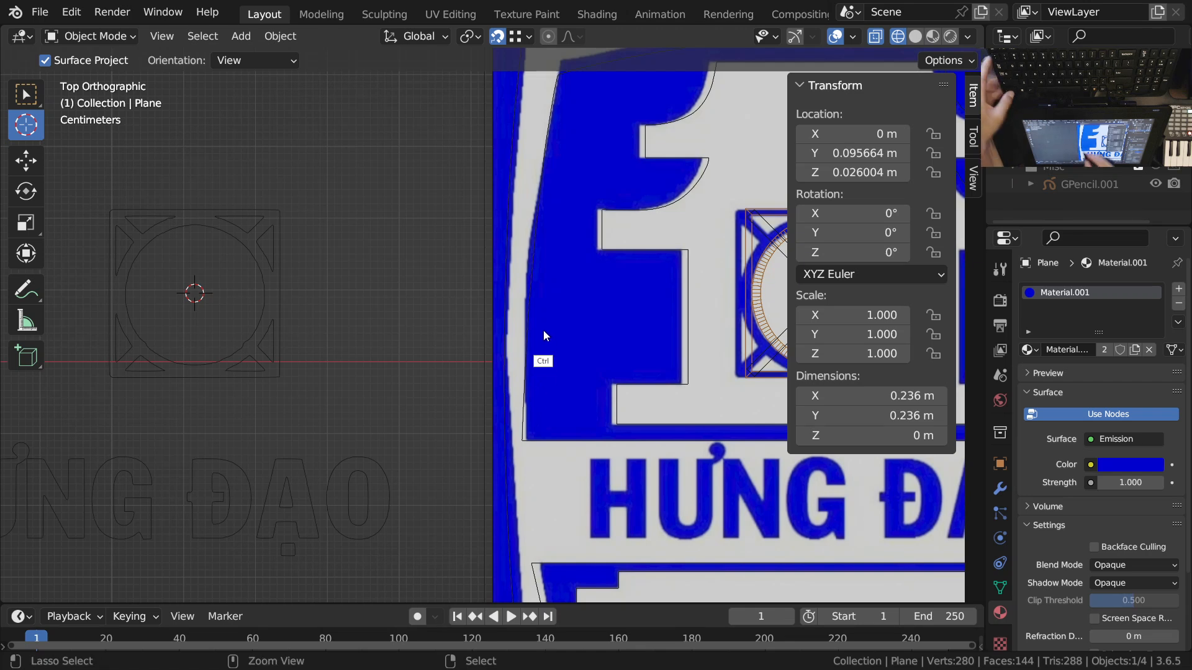
Step: Compare the centred emblem with the reference sign in rendered and wireframe shading
scroll(545, 334, down, 3)
ctrl+scroll(511, 345, right, 3)
scroll(522, 363, up, 4)
key(z)
click(549, 286)
scroll(553, 311, down, 2)
shift+middle_drag(533, 433, 573, 388)
shift+middle_drag(467, 420, 450, 446)
ctrl+middle_drag(530, 388, 600, 468)
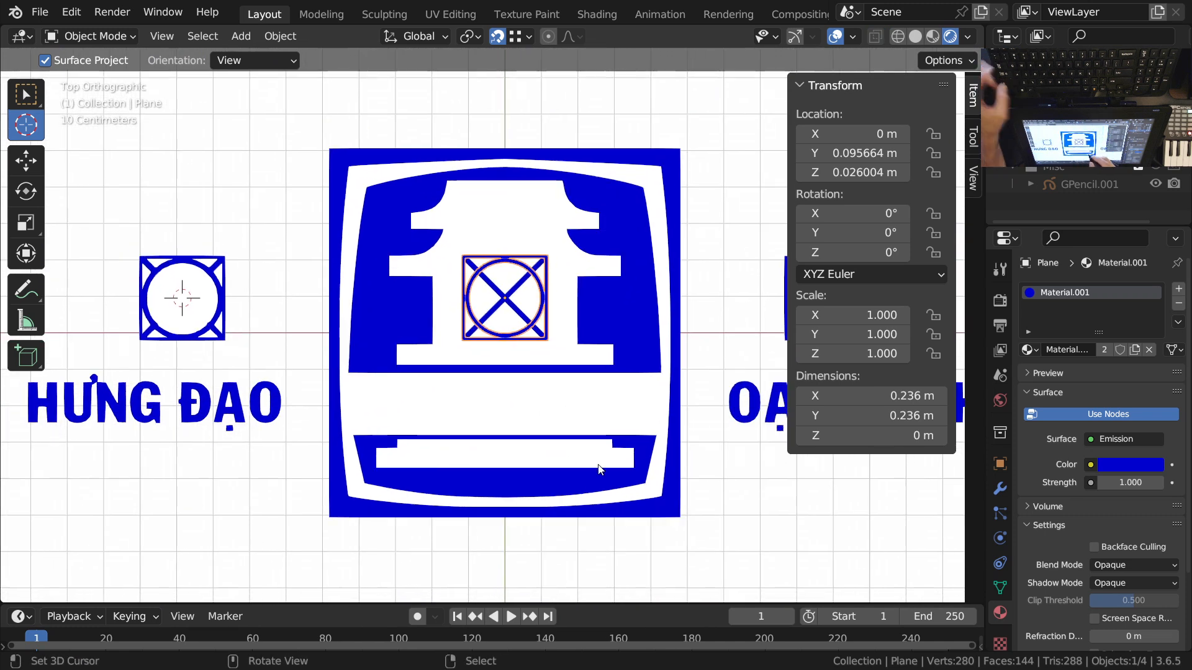
key(z)
click(475, 464)
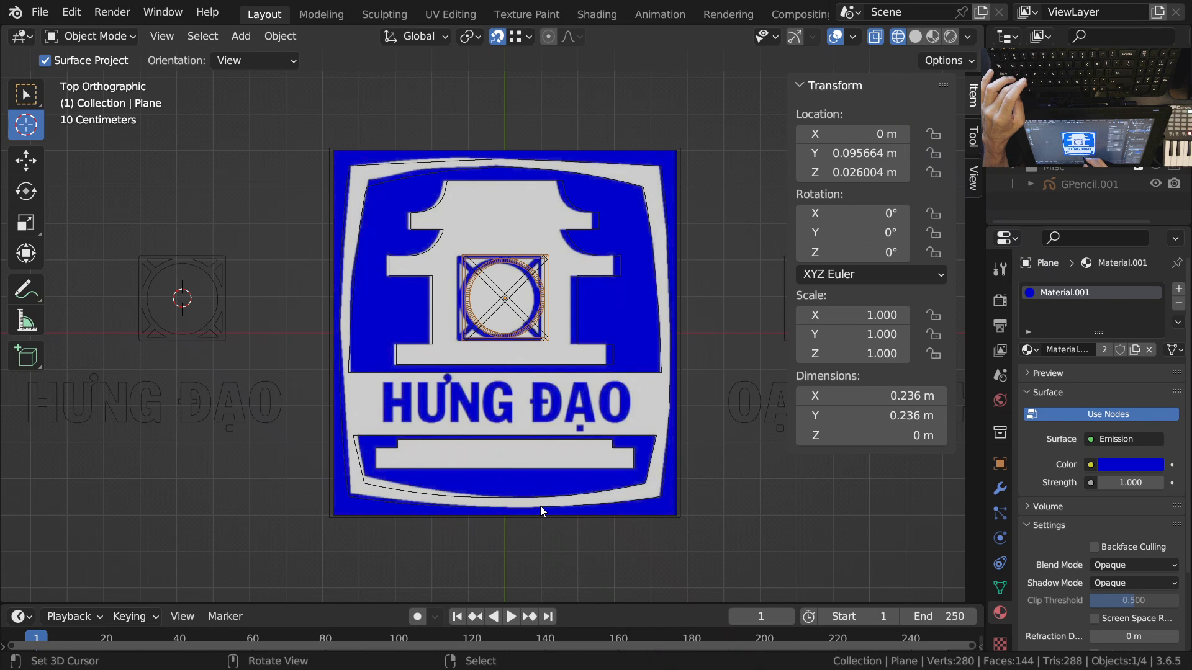
click(836, 36)
click(835, 36)
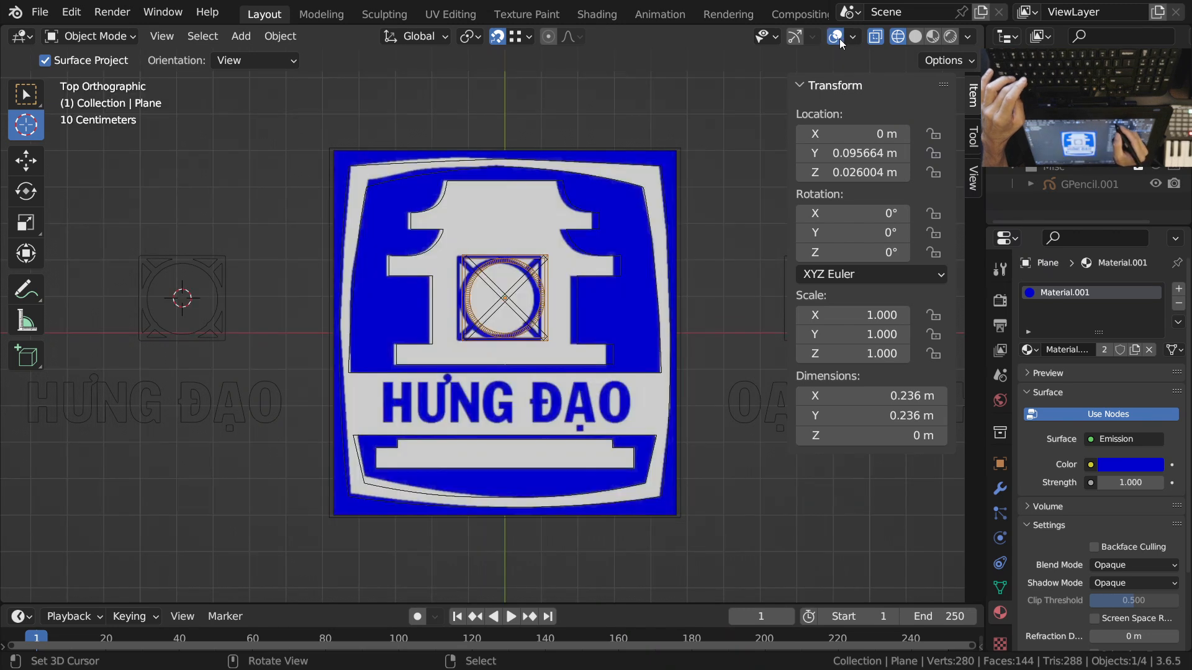
key(z)
click(616, 221)
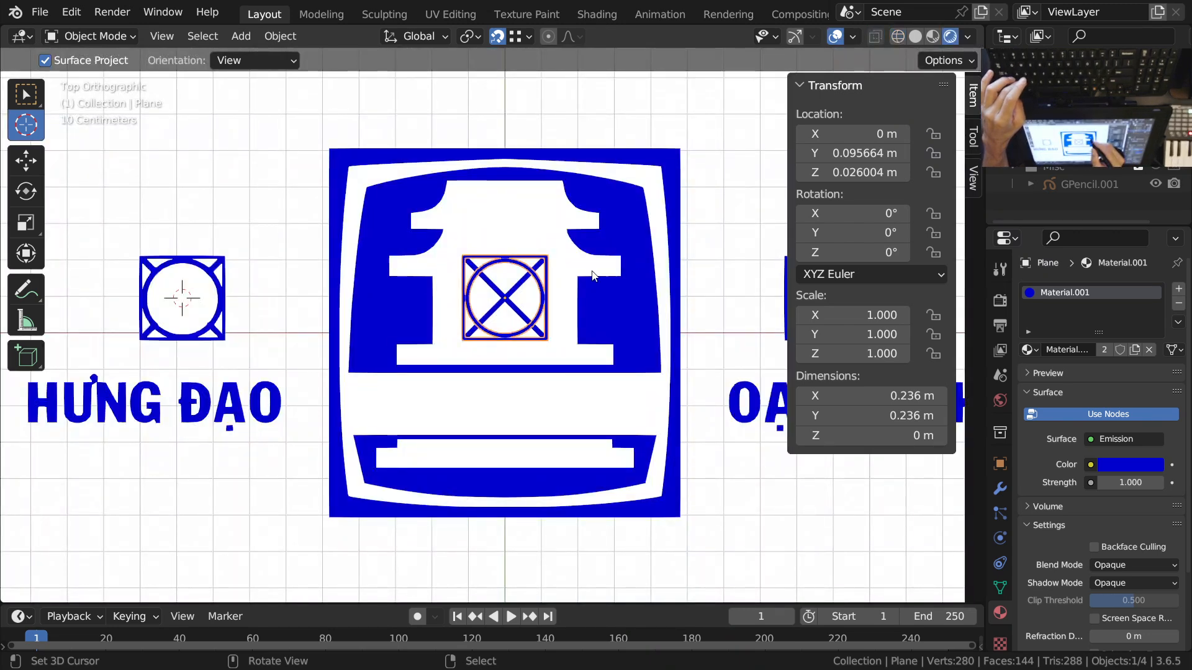
Step: Clear the selection and inspect the rendered mesh emblem beside the hand-drawn side emblem
key(alt+a)
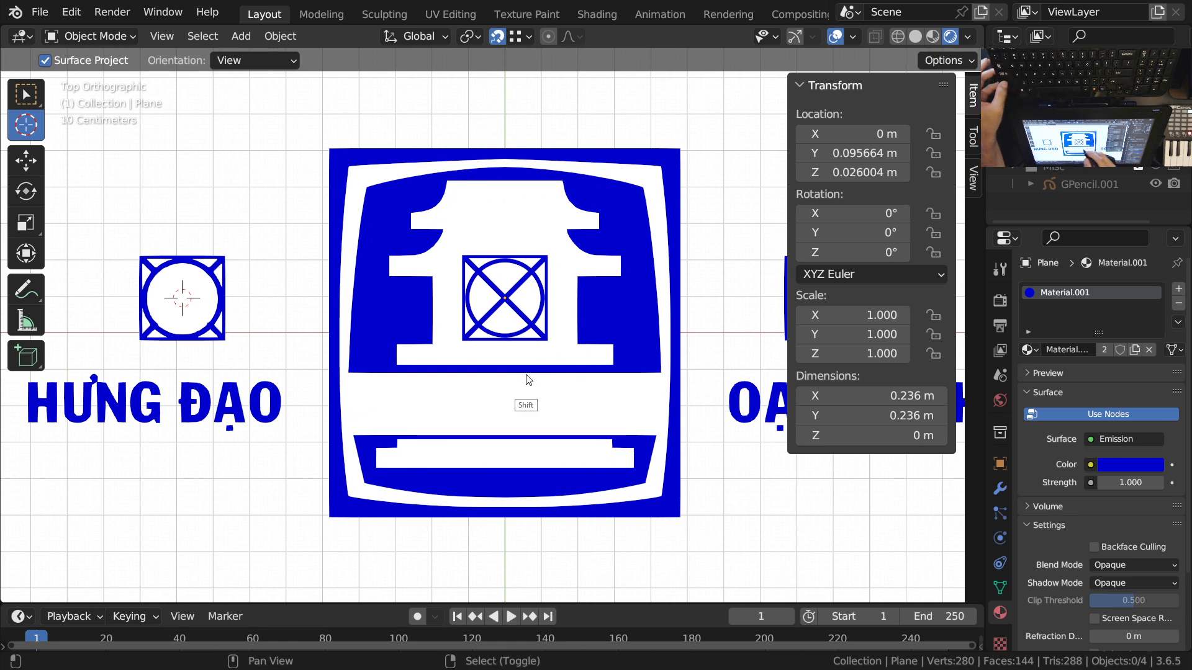
shift+middle_drag(531, 380, 548, 389)
ctrl+middle_drag(557, 295, 540, 239)
ctrl+middle_drag(506, 361, 508, 381)
shift+middle_drag(373, 416, 494, 385)
ctrl+middle_drag(467, 384, 458, 451)
shift+middle_drag(450, 459, 407, 474)
ctrl+middle_drag(516, 391, 518, 359)
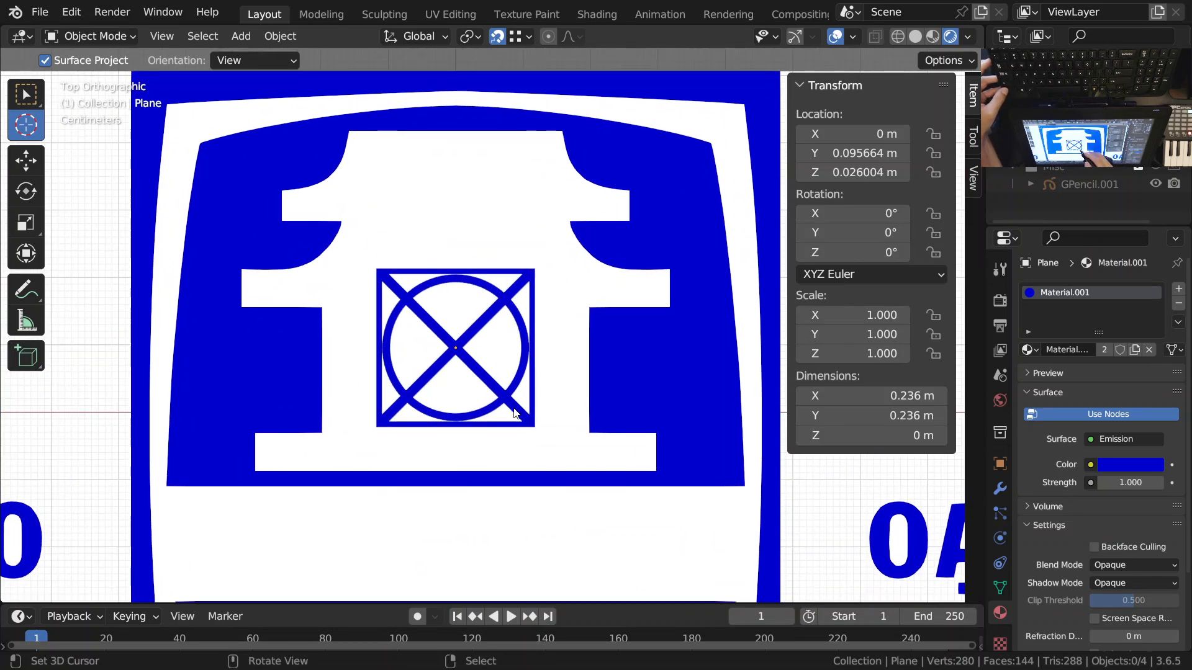
ctrl+middle_drag(352, 362, 537, 419)
shift+middle_drag(454, 400, 595, 404)
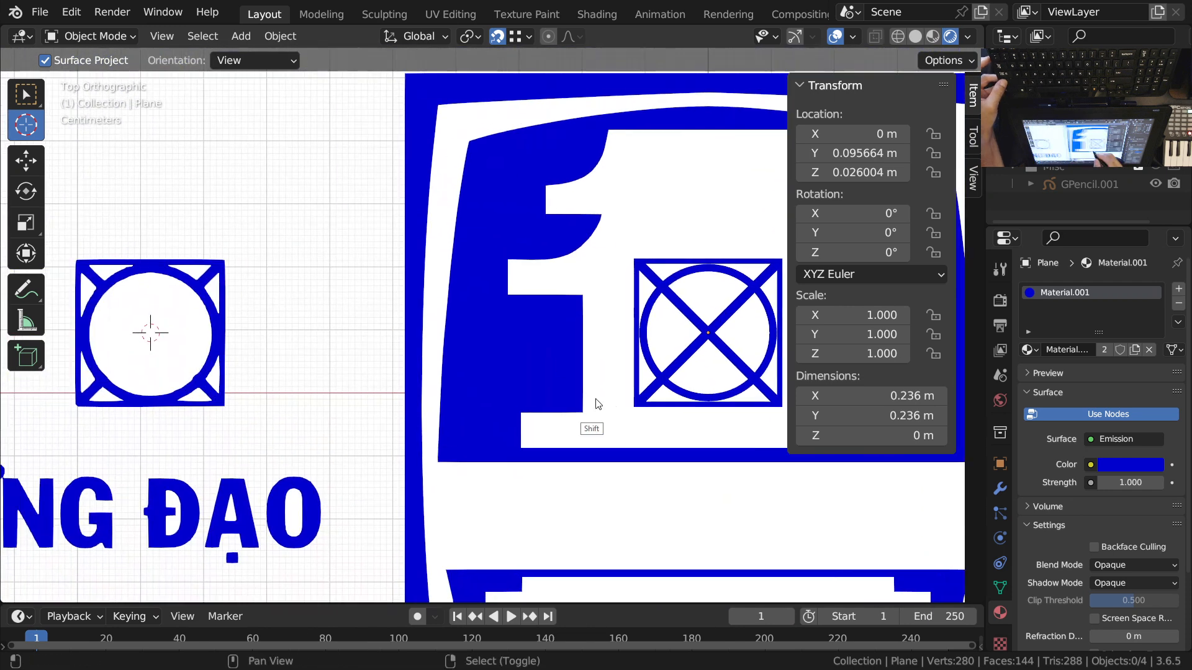
Step: Edit the frame and ring mesh and scale the ring's inner edge loop to about 0.987
shift+middle_drag(660, 329, 527, 345)
ctrl+middle_drag(630, 381, 573, 402)
click(603, 370)
key(Tab)
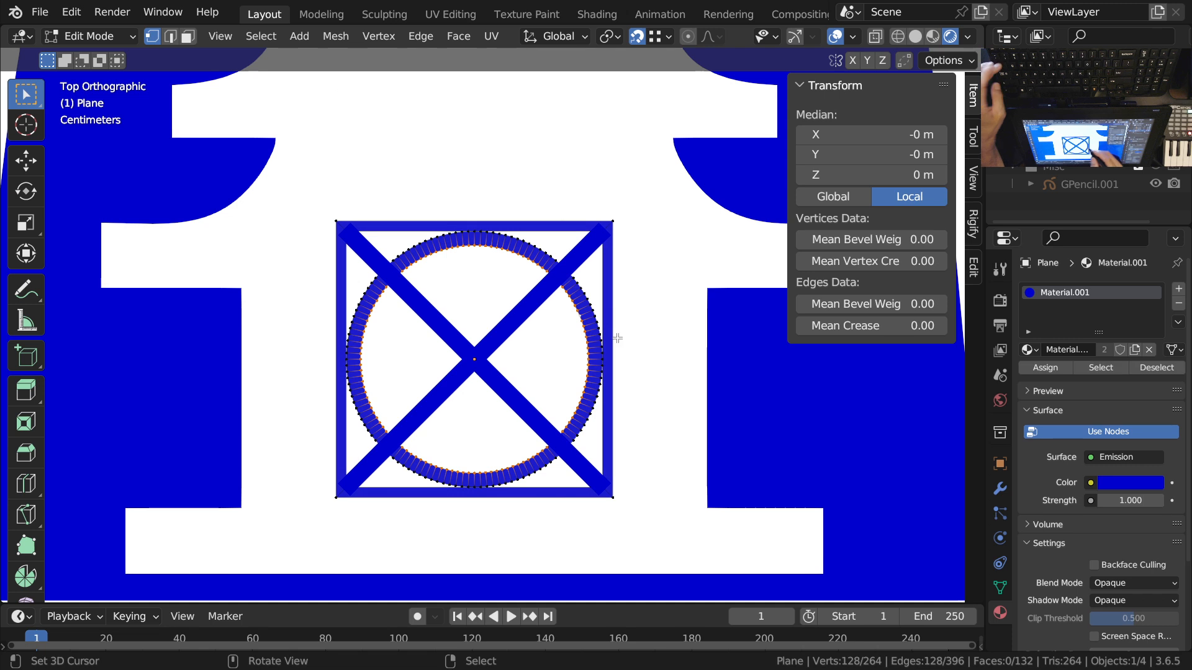
scroll(586, 363, up, 3)
scroll(599, 355, down, 3)
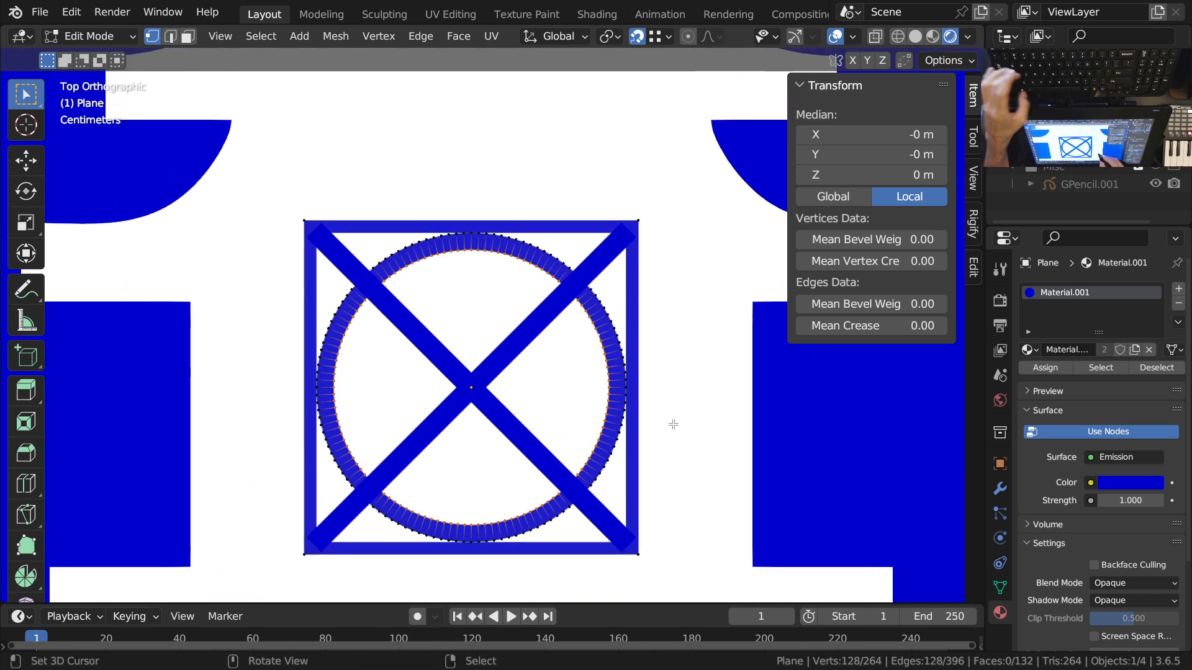
alt+shift+click(609, 319)
scroll(640, 397, up, 4)
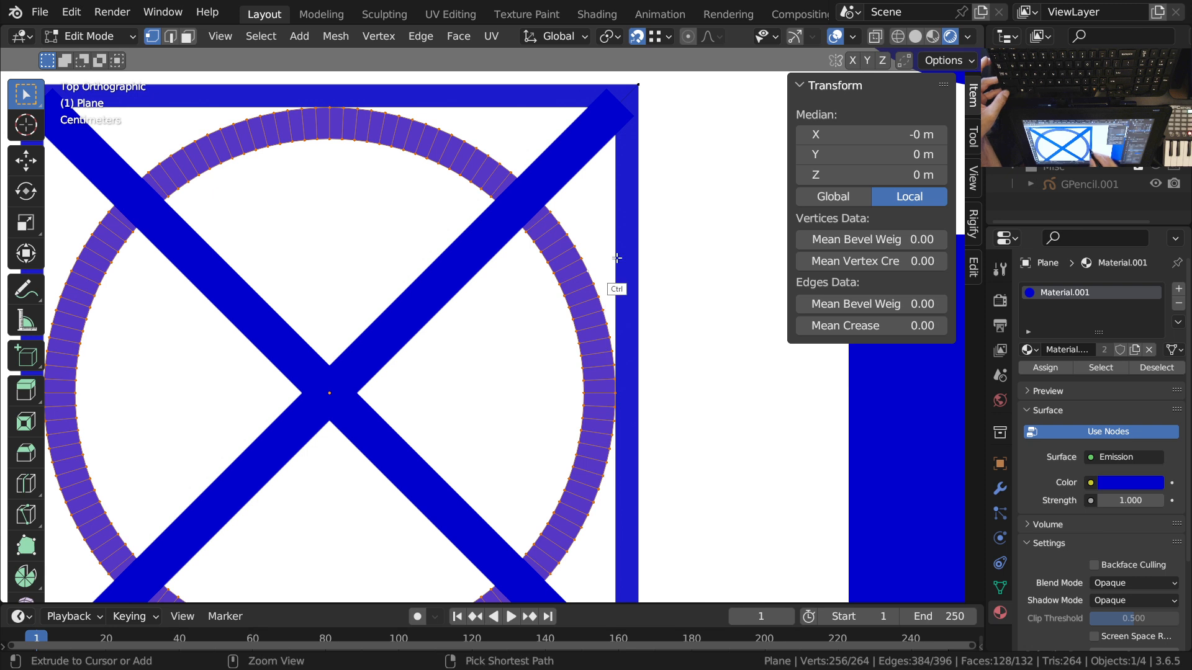
ctrl+middle_drag(617, 258, 343, 386)
ctrl+middle_drag(370, 322, 683, 423)
ctrl+middle_drag(387, 328, 428, 373)
shift+middle_drag(435, 379, 139, 473)
ctrl+middle_drag(620, 382, 633, 274)
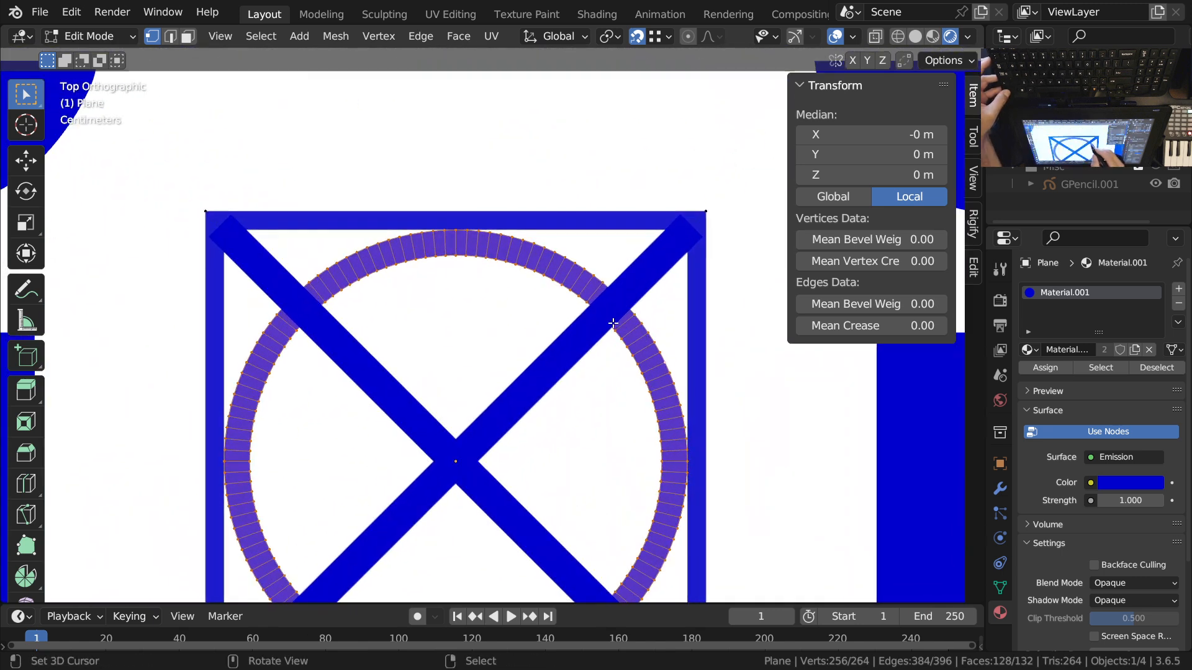
ctrl+middle_drag(625, 323, 640, 392)
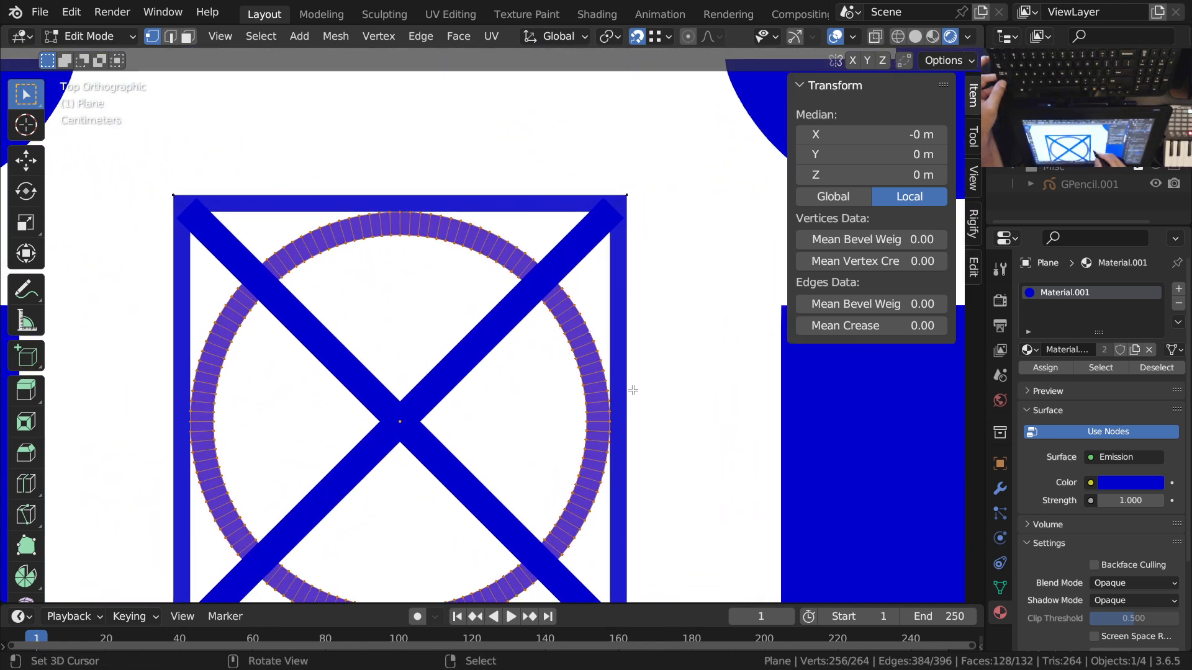
alt+click(597, 430)
key(s)
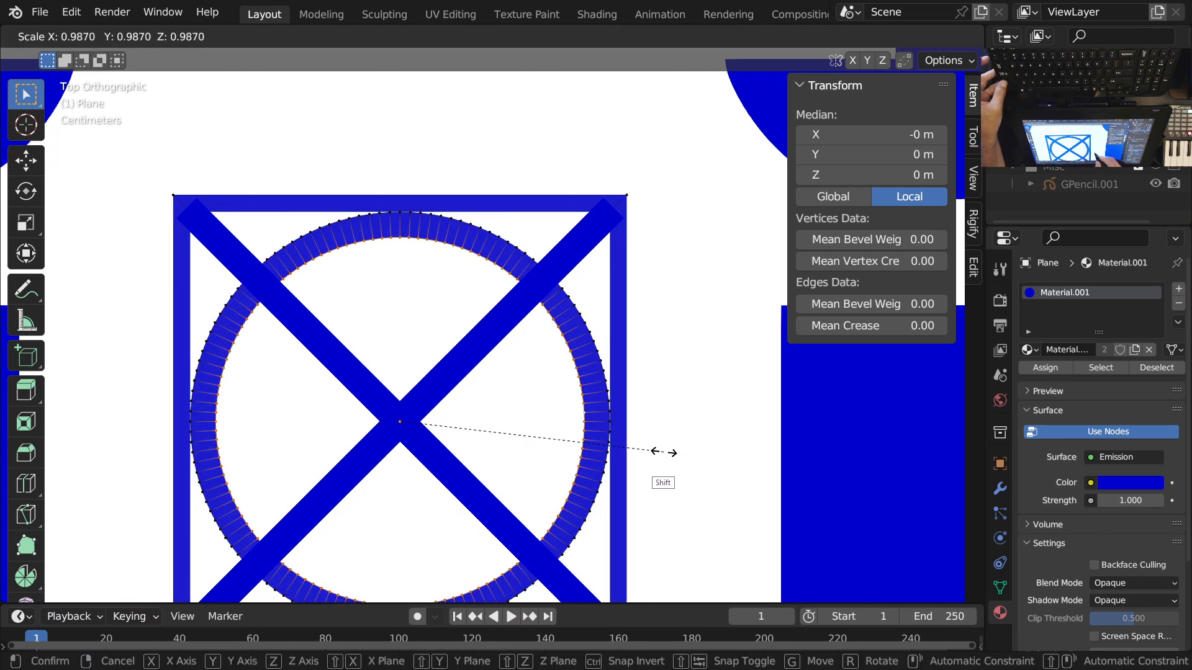
click(660, 453)
Step: Scale the ring's outer edge loop to about 1.005, clear the selection and leave Edit Mode
alt+click(590, 378)
alt+click(594, 345)
key(s)
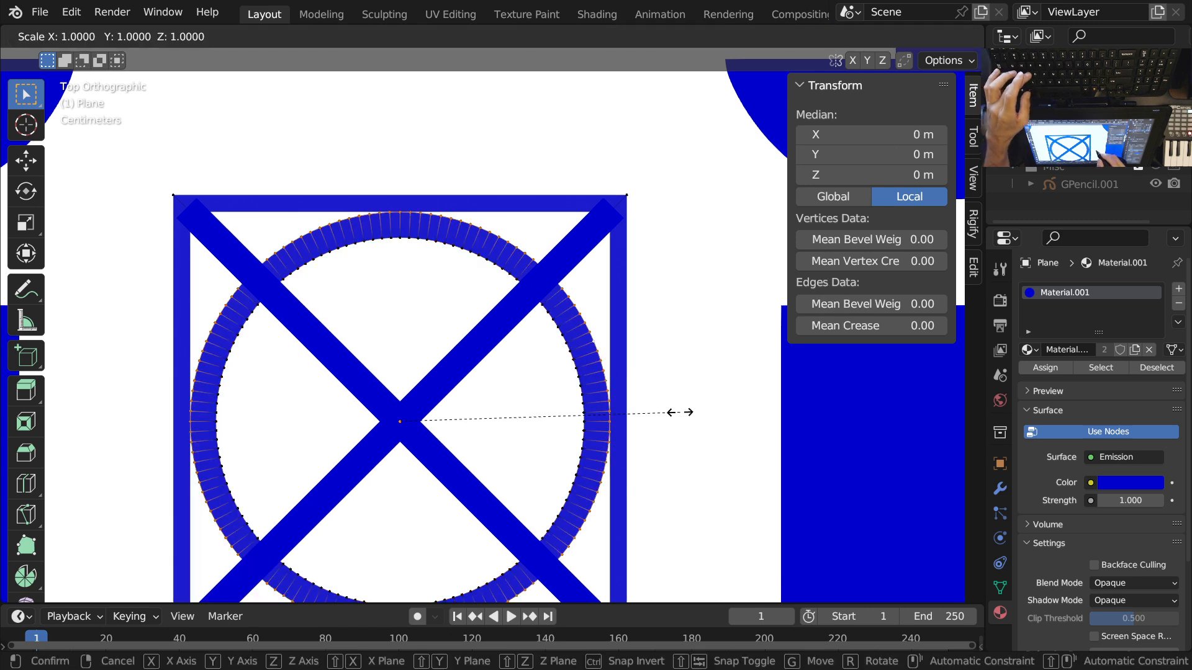
key(Escape)
key(period)
key(Escape)
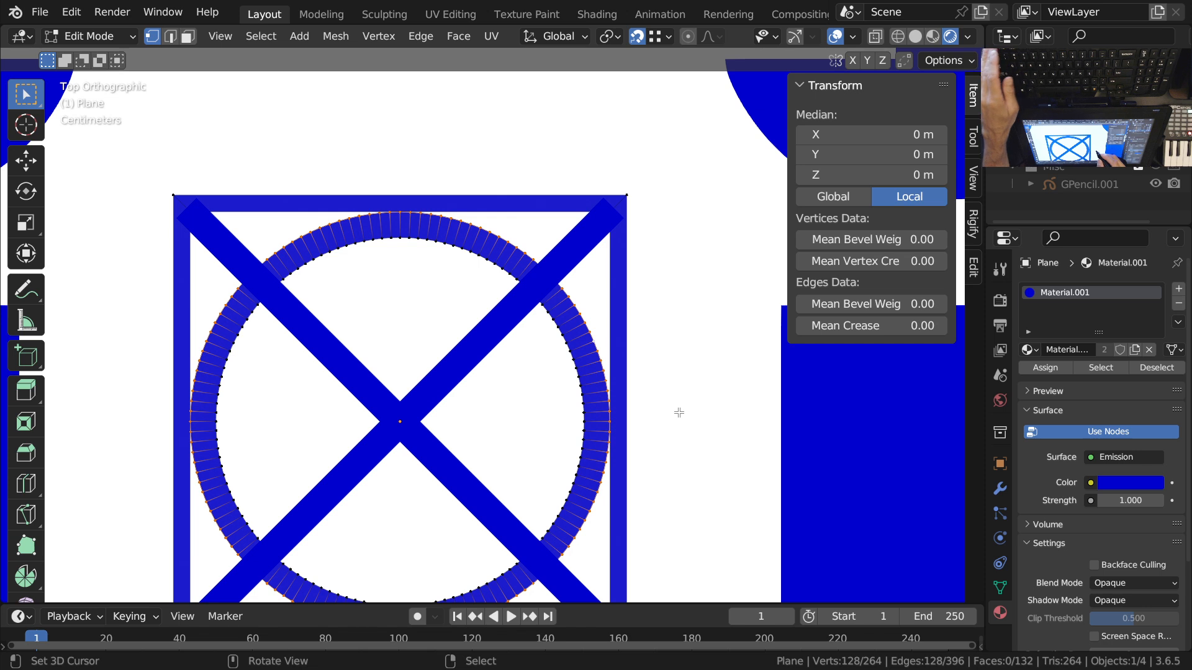
key(s)
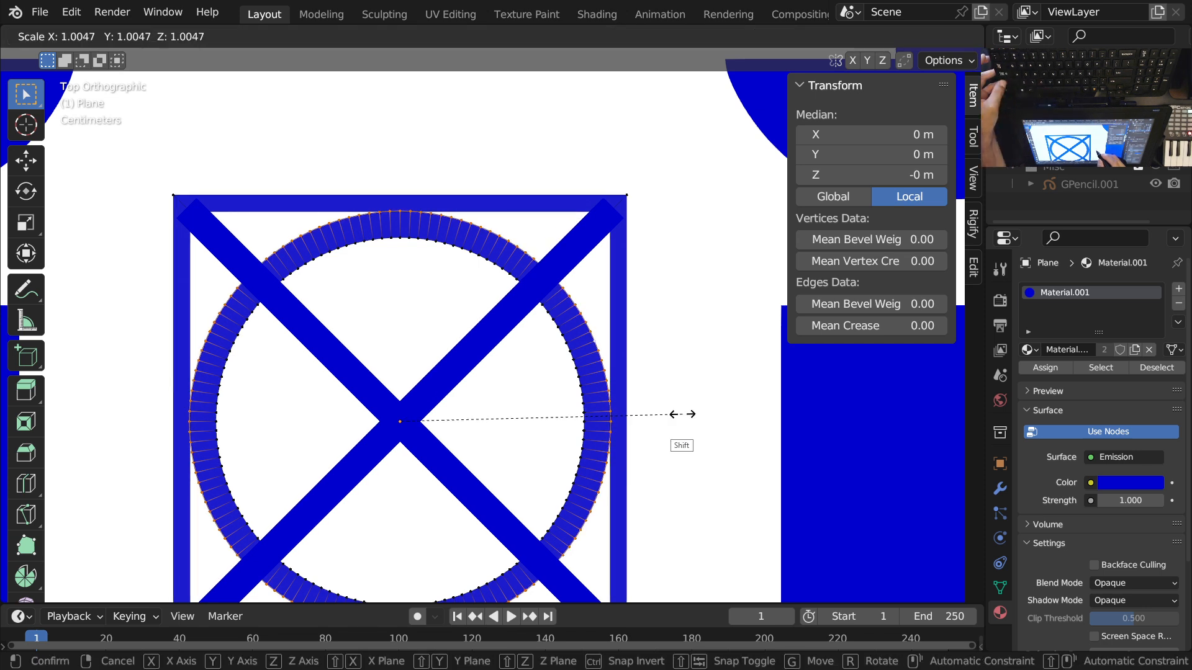
click(683, 415)
ctrl+middle_drag(564, 287, 554, 324)
shift+middle_drag(474, 418, 532, 375)
key(alt+a)
key(Tab)
Step: Edit the crossed strips mesh and add one centred loop cut across the first diagonal strip
click(520, 408)
key(Tab)
ctrl+middle_drag(530, 385, 485, 355)
key(ctrl+r)
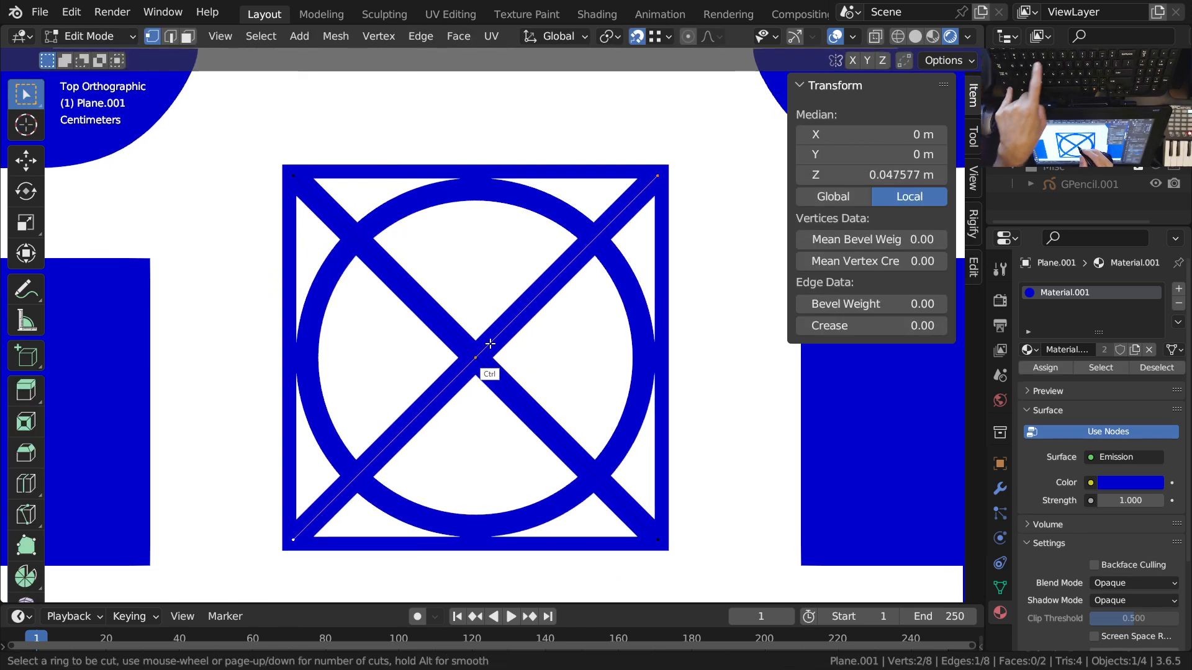
click(483, 352)
right_click(493, 375)
Step: Bevel the first strip's cut to a width of about 0.104 m, working in a top wireframe view
mouse_move(518, 320)
middle_down()
mouse_move(497, 337)
mouse_move(511, 342)
middle_up()
key(shift+z)
mouse_move(522, 298)
middle_down()
mouse_move(495, 325)
mouse_move(505, 327)
mouse_move(509, 309)
middle_up()
key(KP_7)
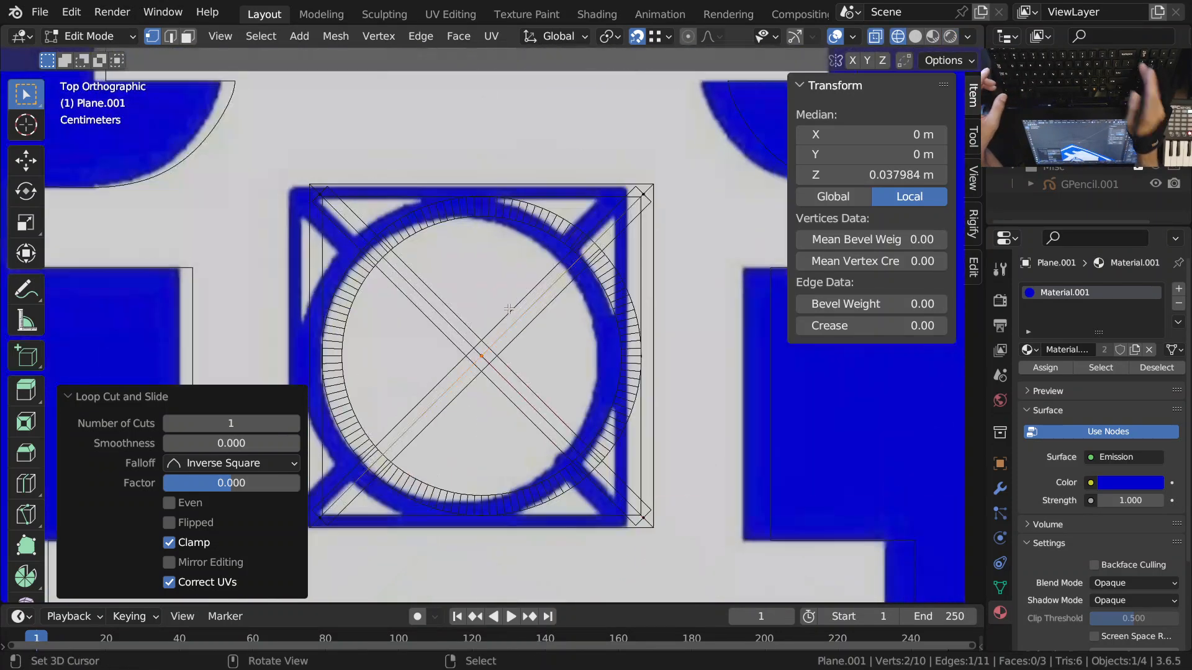
key(ctrl+b)
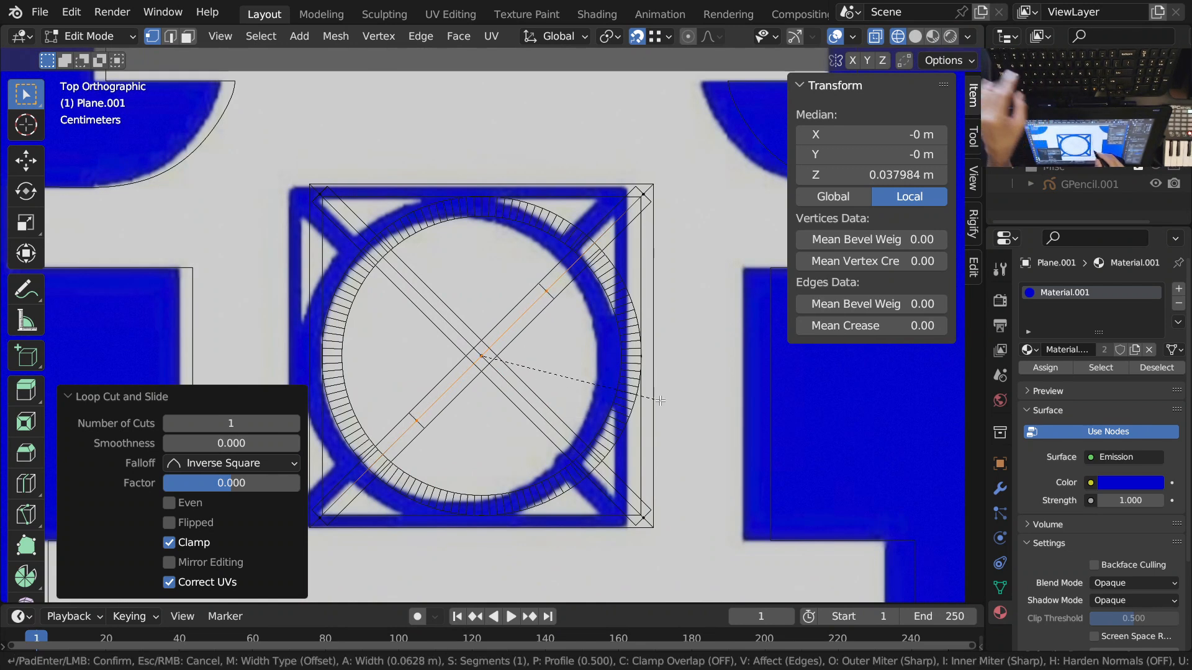
click(719, 405)
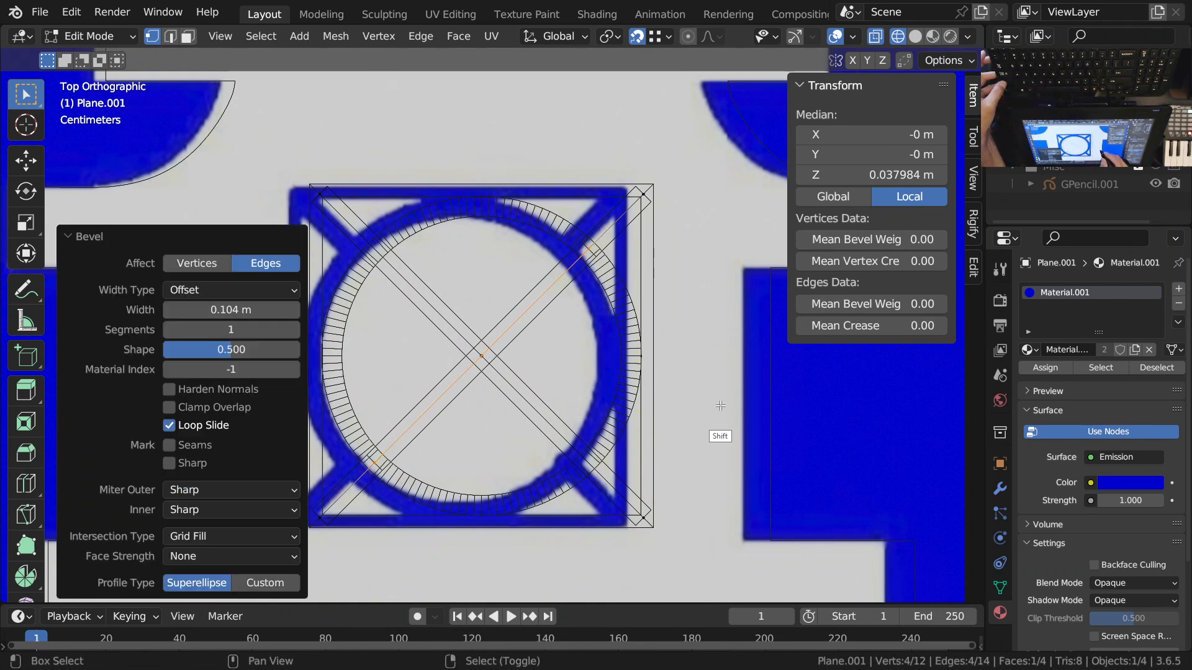
Step: Add a centred loop cut across the other diagonal strip and bevel it out towards the ring
key(ctrl+r)
click(503, 379)
right_click(509, 381)
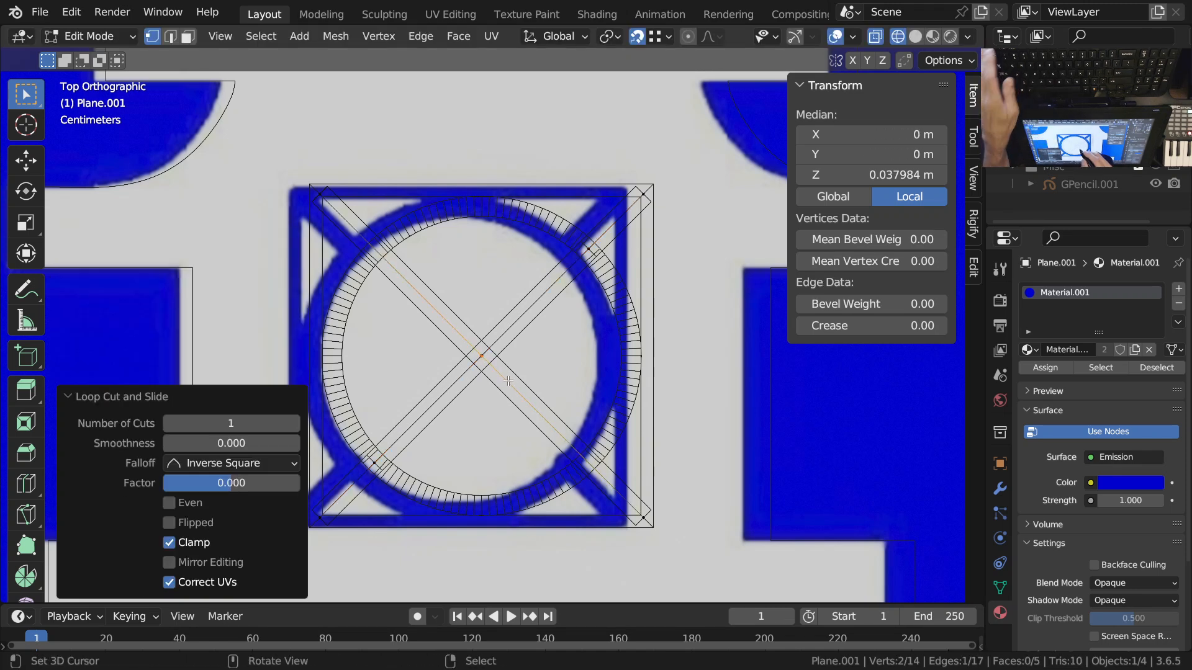
key(ctrl+b)
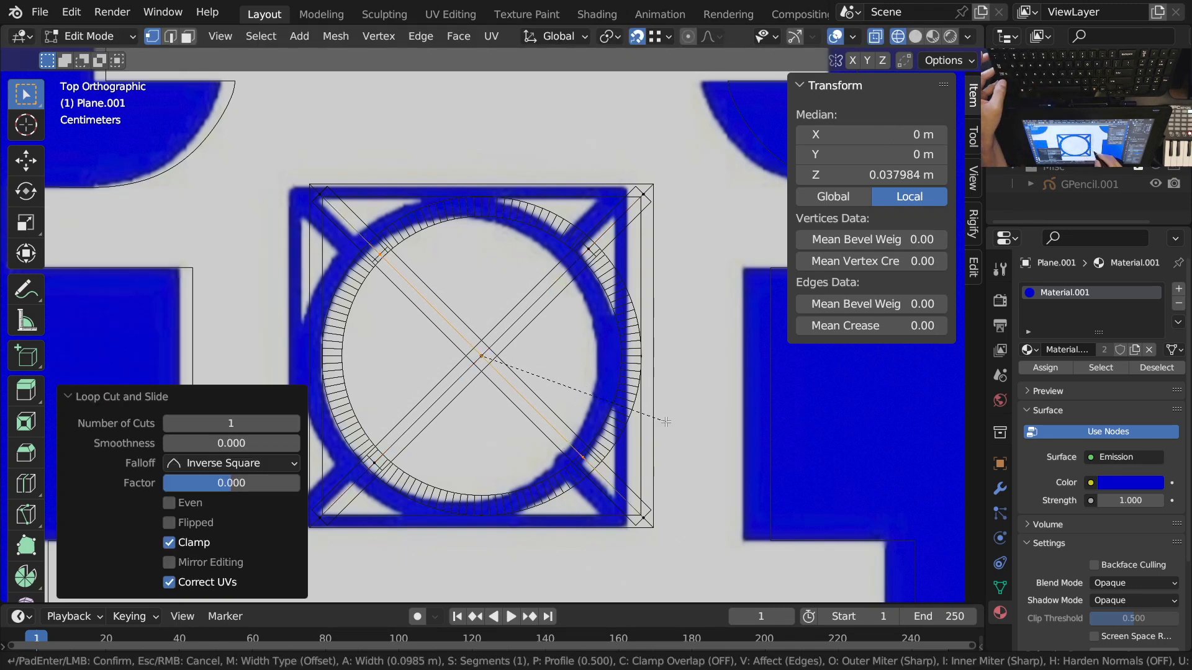
click(625, 392)
Step: Delete the middle faces of both crossed strips, leaving only the four corner pieces
middle_drag(626, 392, 534, 313)
key(3)
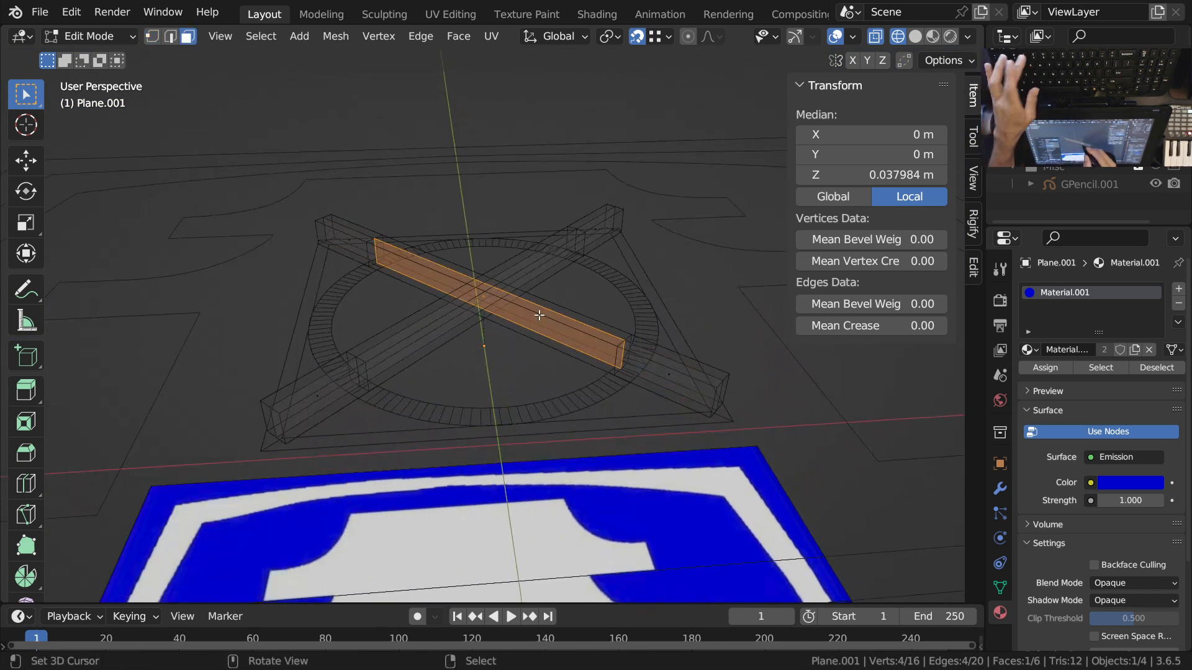
key(alt+a)
click(482, 337)
shift+click(479, 346)
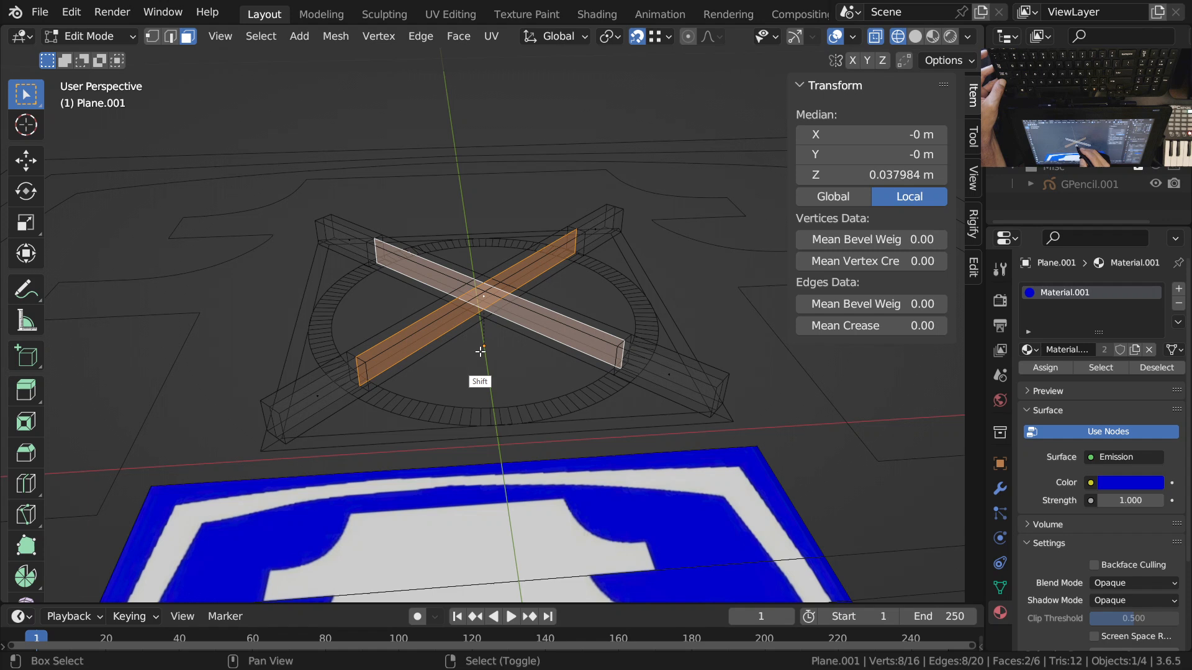
key(x)
click(484, 352)
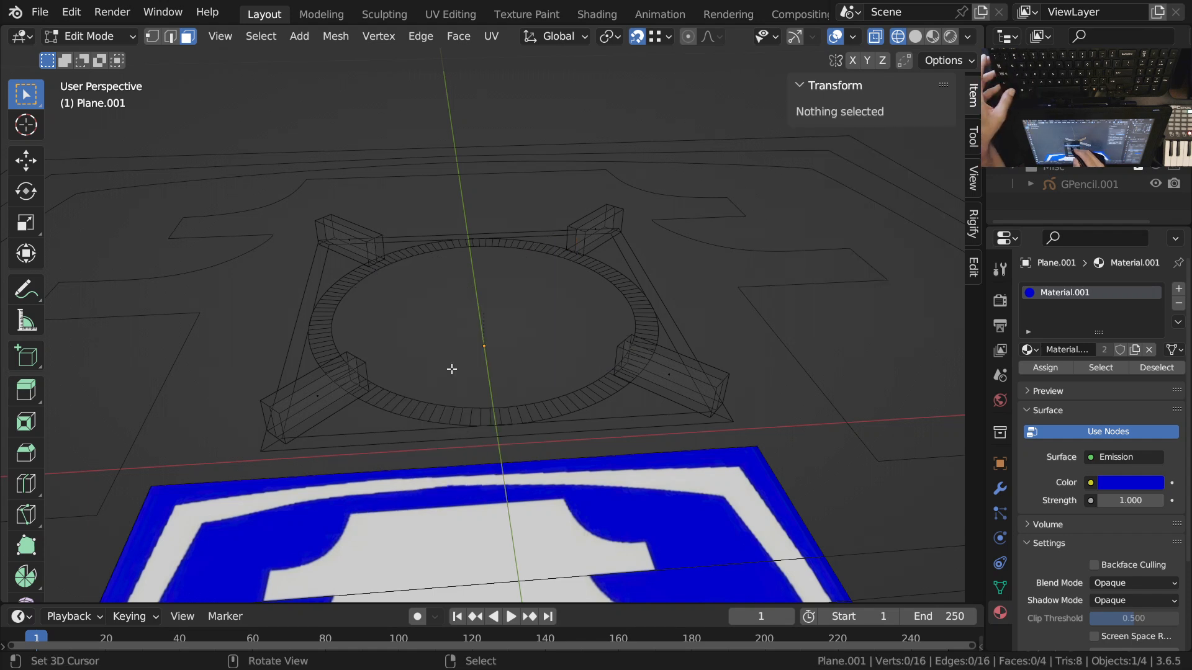
Step: Examine the finished emblem in rendered top view against the side emblem and the whole sign
key(KP_7)
key(z)
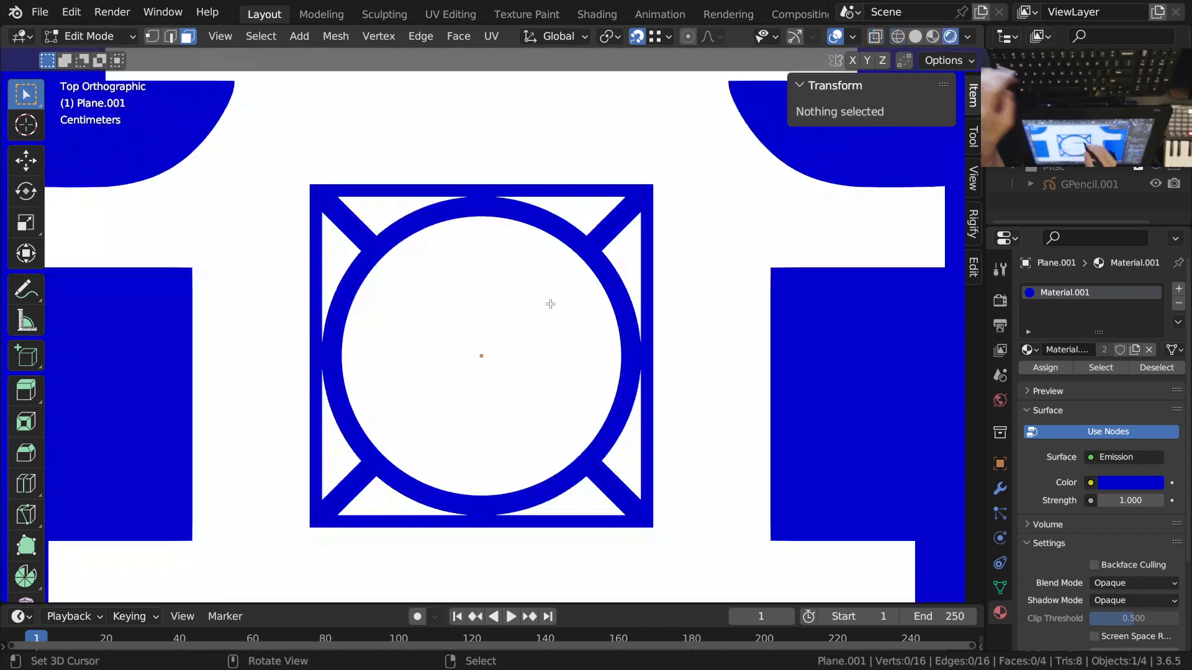
ctrl+middle_drag(526, 420, 575, 339)
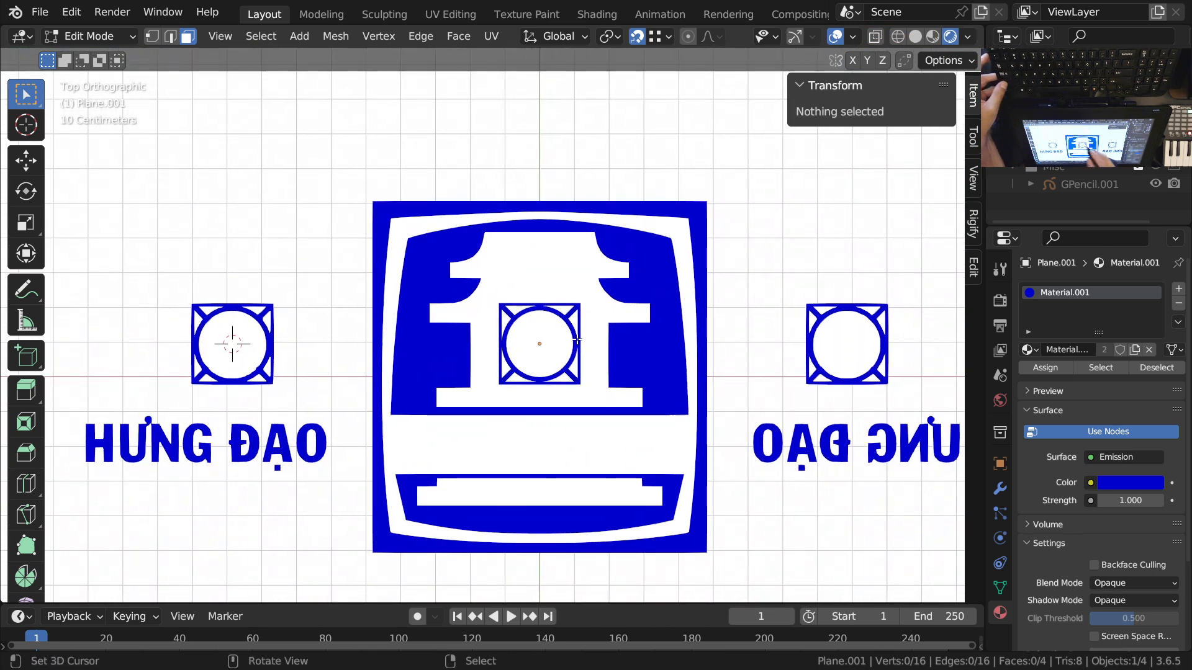
ctrl+middle_drag(552, 425, 560, 443)
shift+middle_drag(665, 451, 675, 478)
ctrl+middle_drag(581, 372, 559, 396)
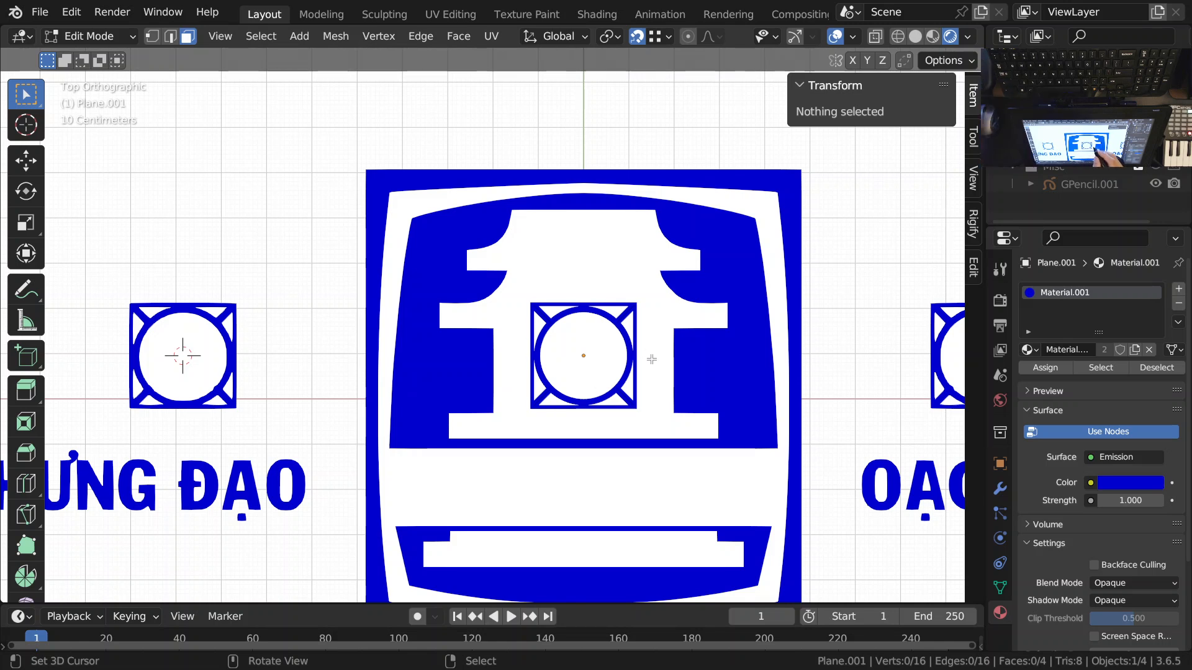
ctrl+middle_drag(243, 352, 245, 400)
shift+middle_drag(782, 413, 446, 444)
ctrl+middle_drag(610, 374, 624, 276)
mouse_move(586, 345)
ctrl+middle_down()
mouse_move(596, 482)
mouse_move(620, 391)
mouse_move(620, 418)
mouse_move(609, 328)
mouse_move(546, 439)
ctrl+middle_up()
ctrl+middle_drag(539, 365, 556, 447)
ctrl+middle_drag(552, 395, 557, 474)
mouse_move(602, 470)
shift+middle_down()
mouse_move(639, 431)
mouse_move(578, 444)
mouse_move(557, 467)
shift+middle_up()
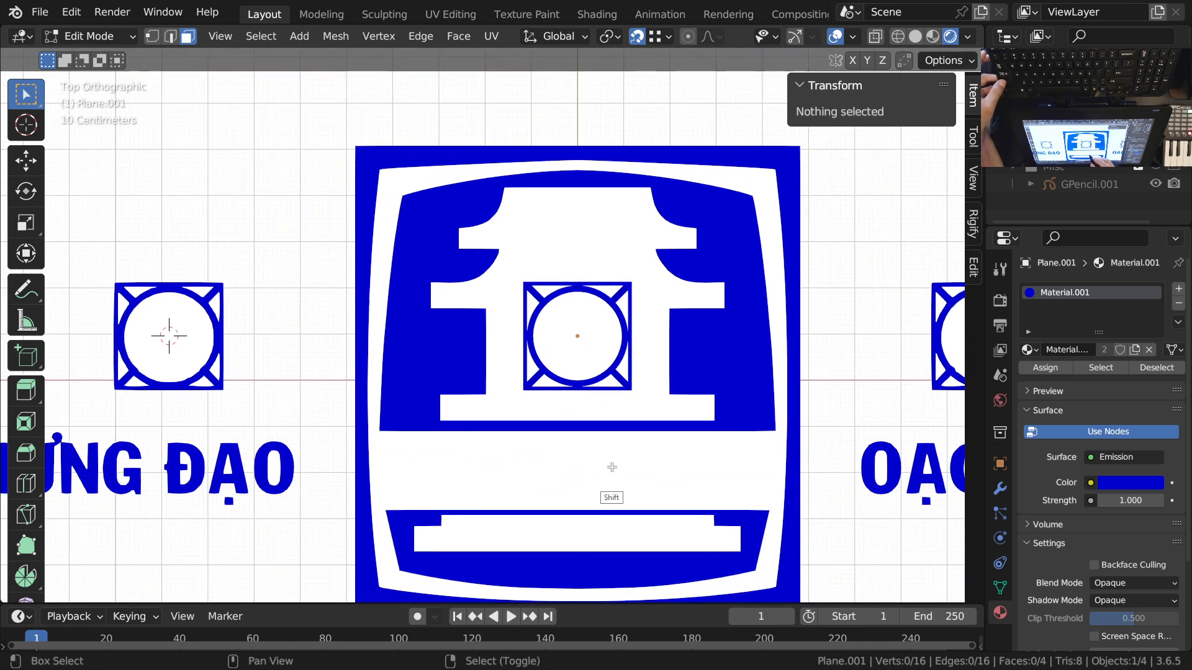
Step: Place the 3D cursor below the HƯNG ĐẠO lettering
shift+middle_drag(628, 399, 625, 343)
shift+middle_drag(617, 296, 436, 407)
shift+middle_drag(347, 373, 608, 374)
key(shift+a)
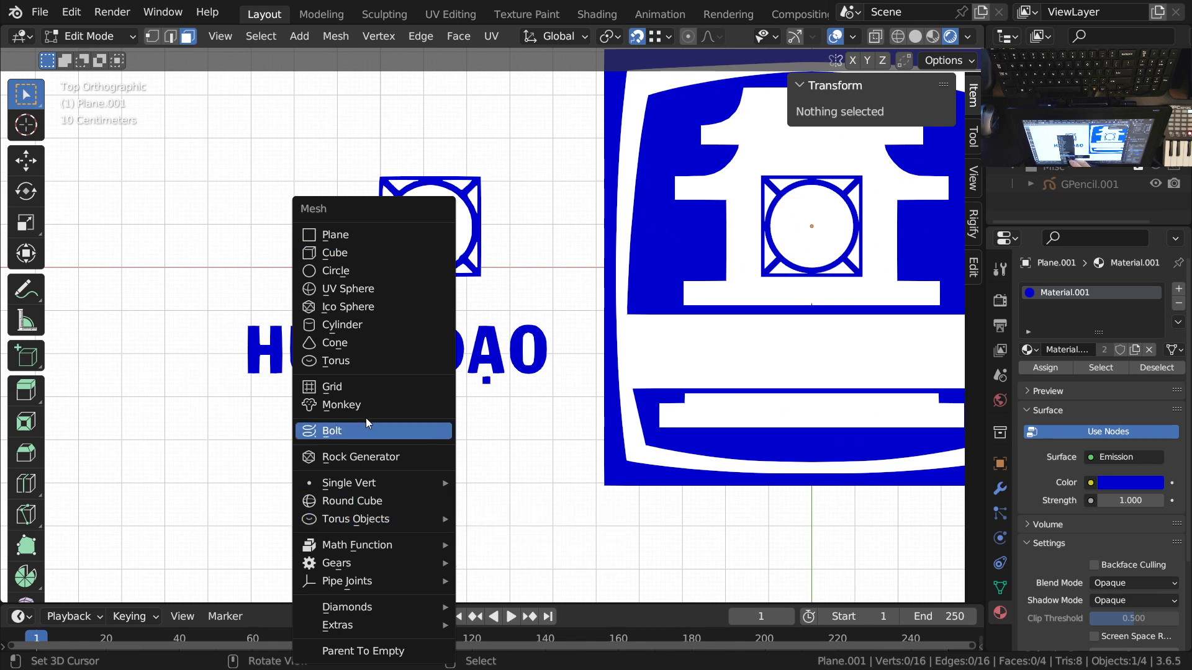
key(Escape)
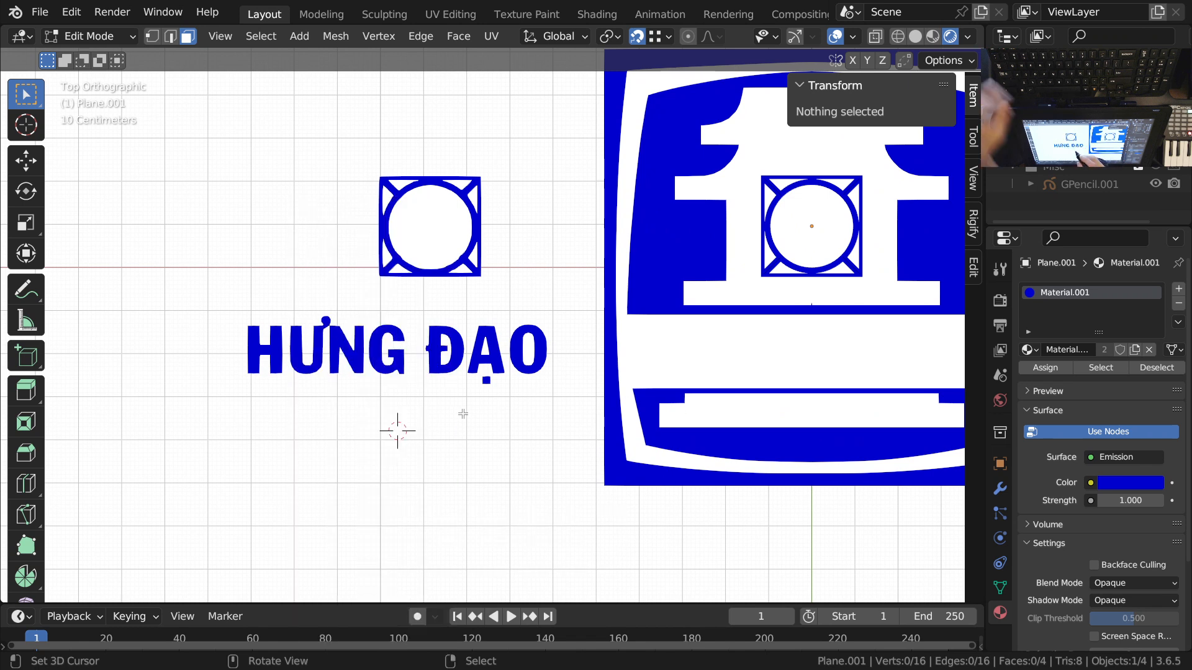
Step: Leave mesh editing and add a text object at the 3D cursor below the HƯNG ĐẠO lettering
key(Tab)
key(ctrl+Tab)
click(335, 418)
shift+middle_drag(441, 432, 397, 432)
key(n)
key(shift+a)
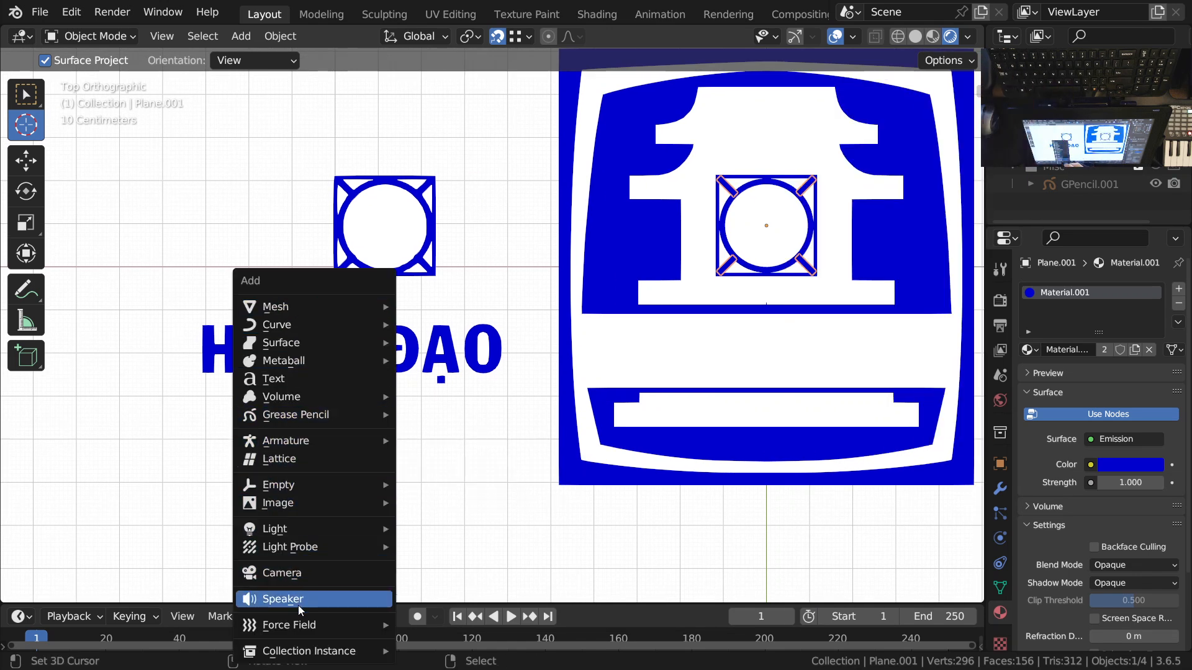
click(311, 377)
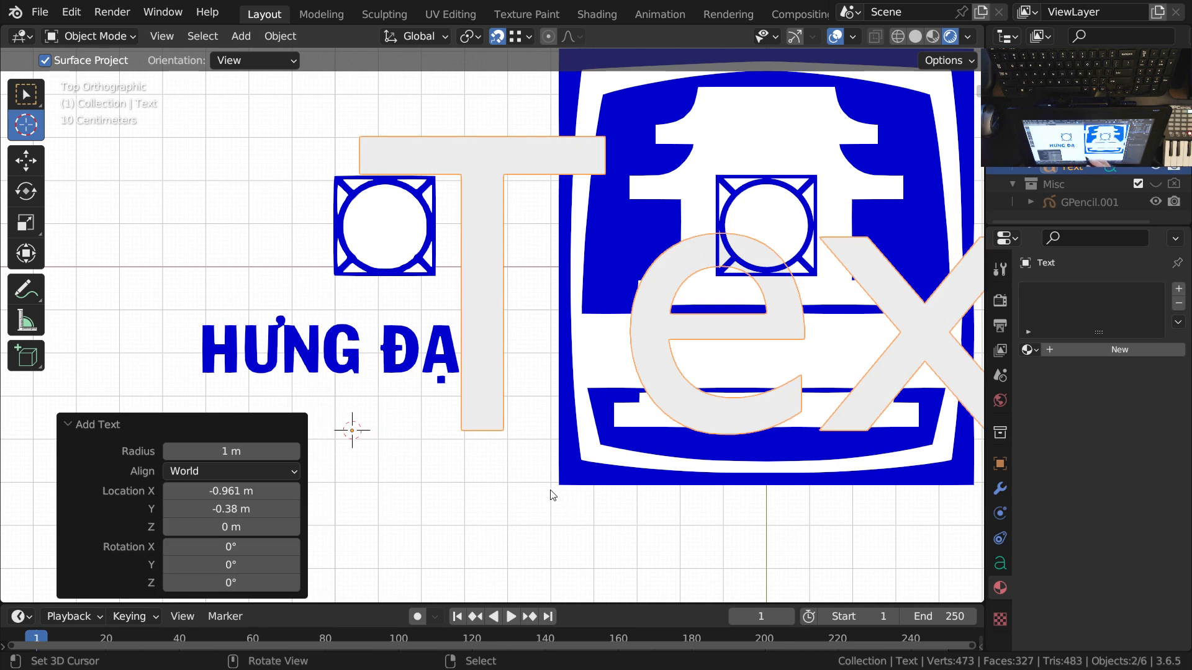
Step: Align the new text to Center horizontally and Middle vertically
click(1000, 563)
scroll(1103, 340, down, 2)
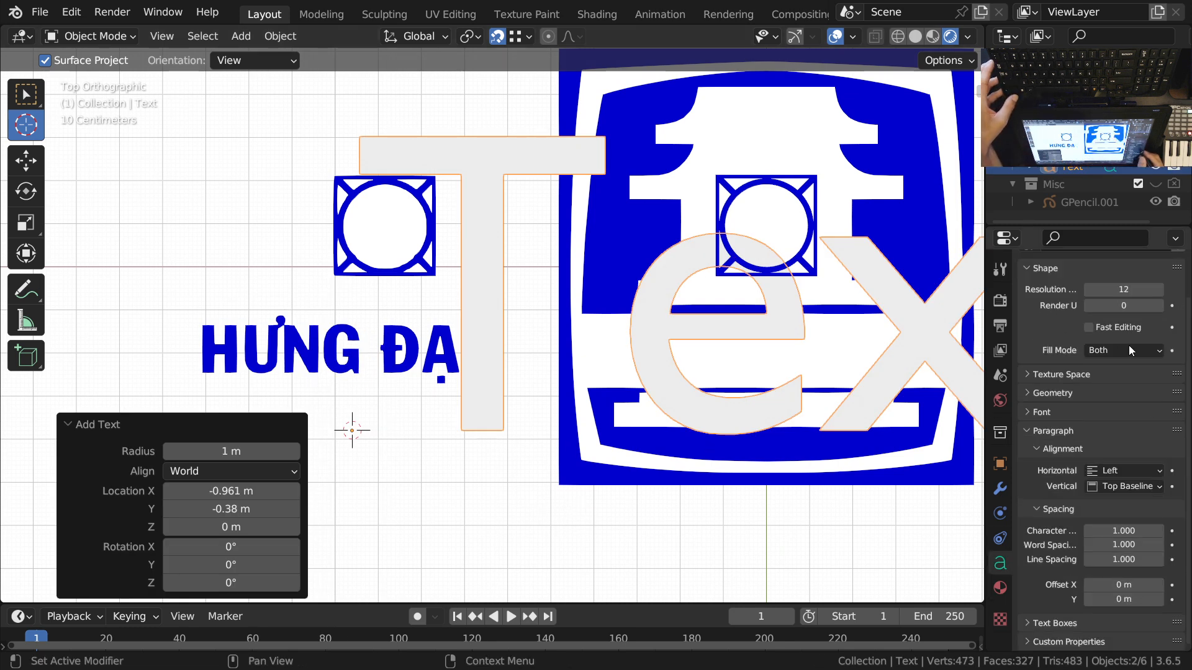
click(1127, 472)
click(1126, 495)
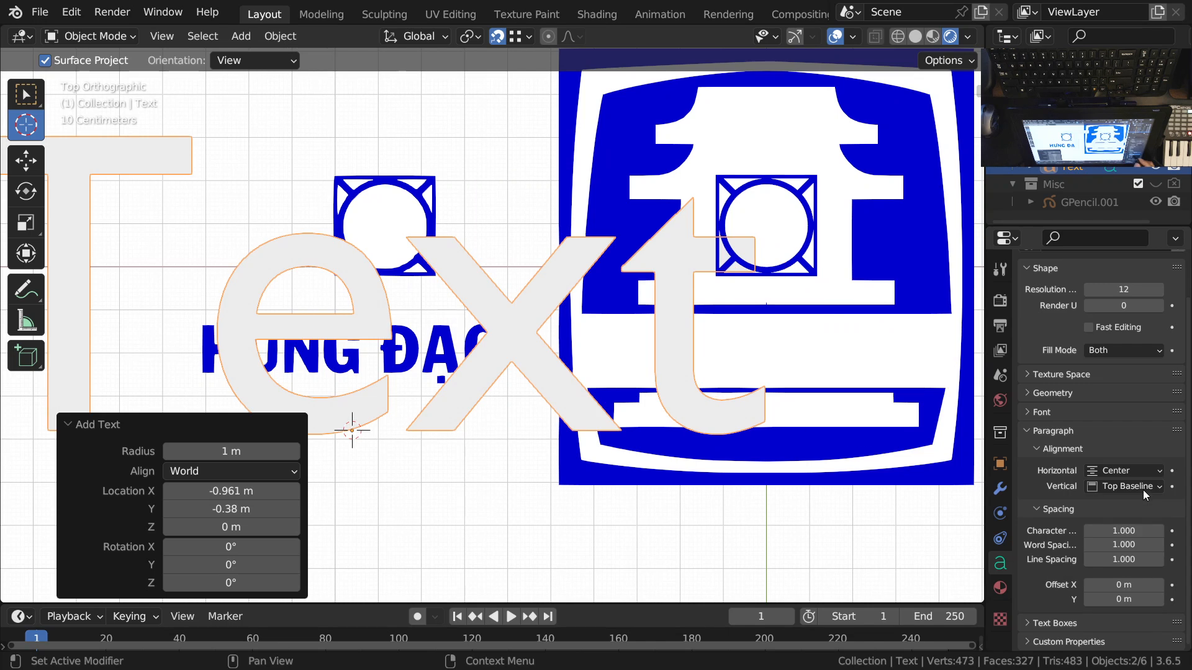
click(1140, 487)
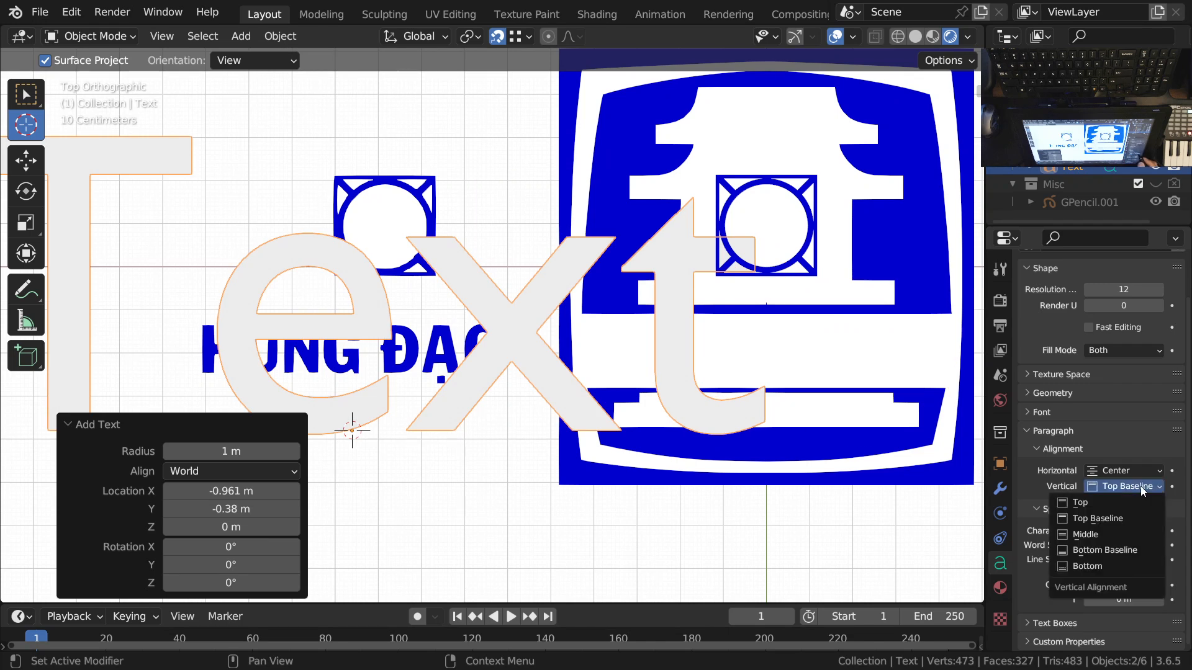
click(1101, 533)
Step: Scale the text object down to 0.372 so it spans roughly the width of the lettering above
key(s)
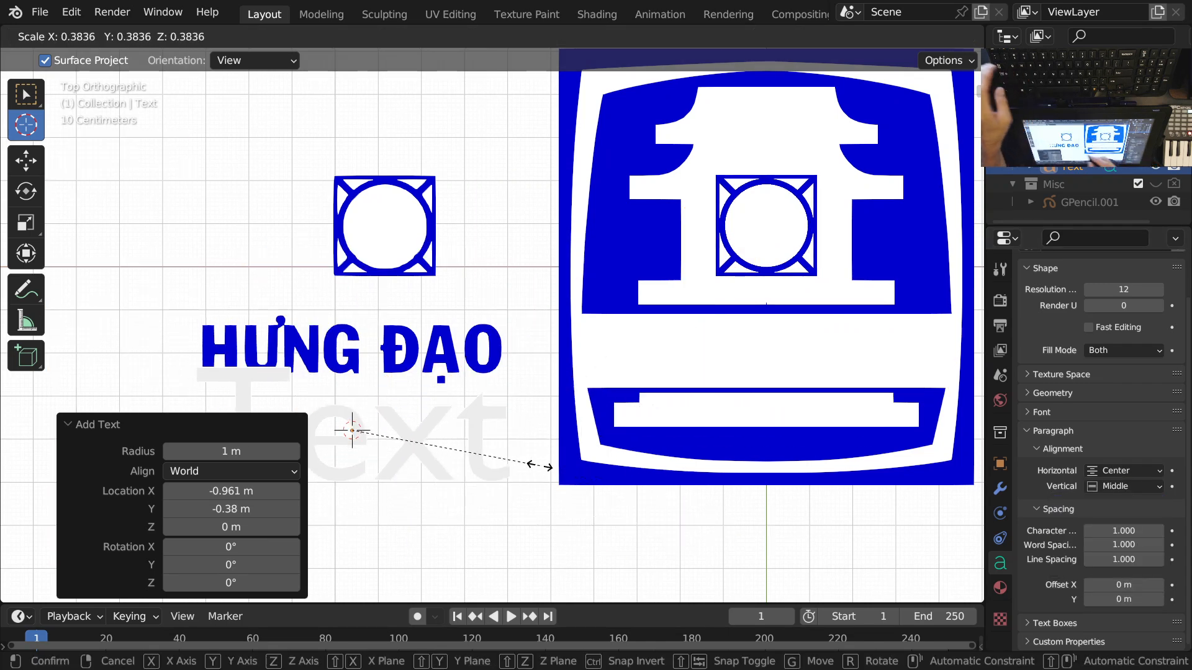
shift+click(503, 478)
scroll(582, 384, up, 1)
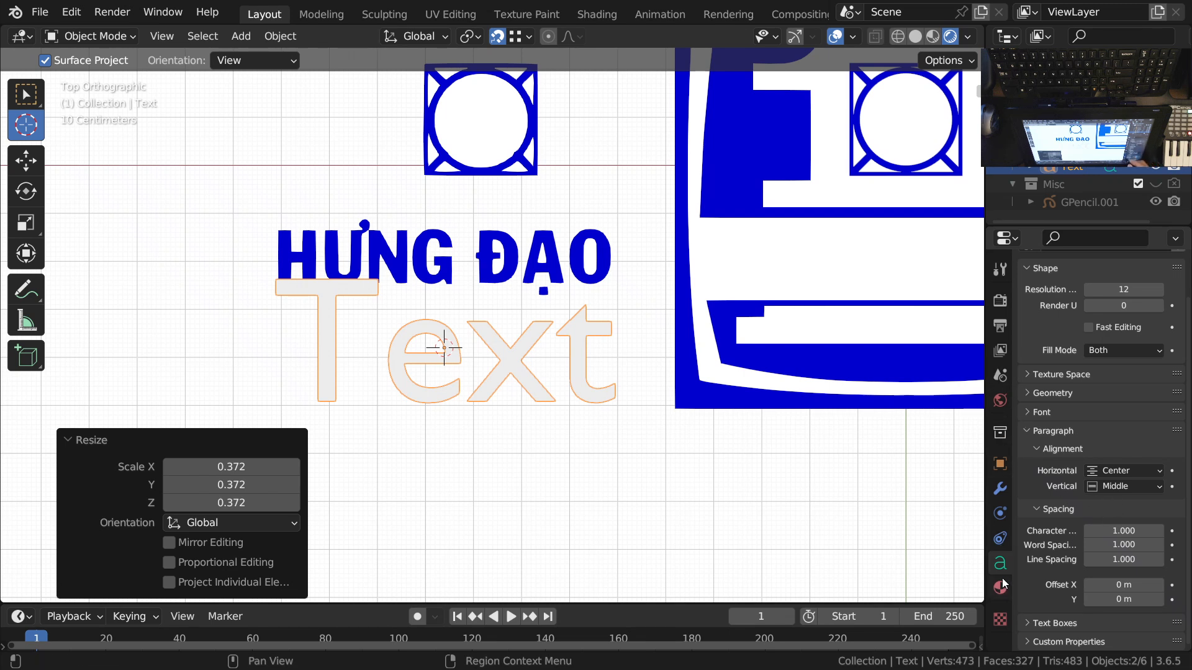
Step: Browse for a replacement regular font for the text and search the Fonts folder for "helv"
click(1042, 412)
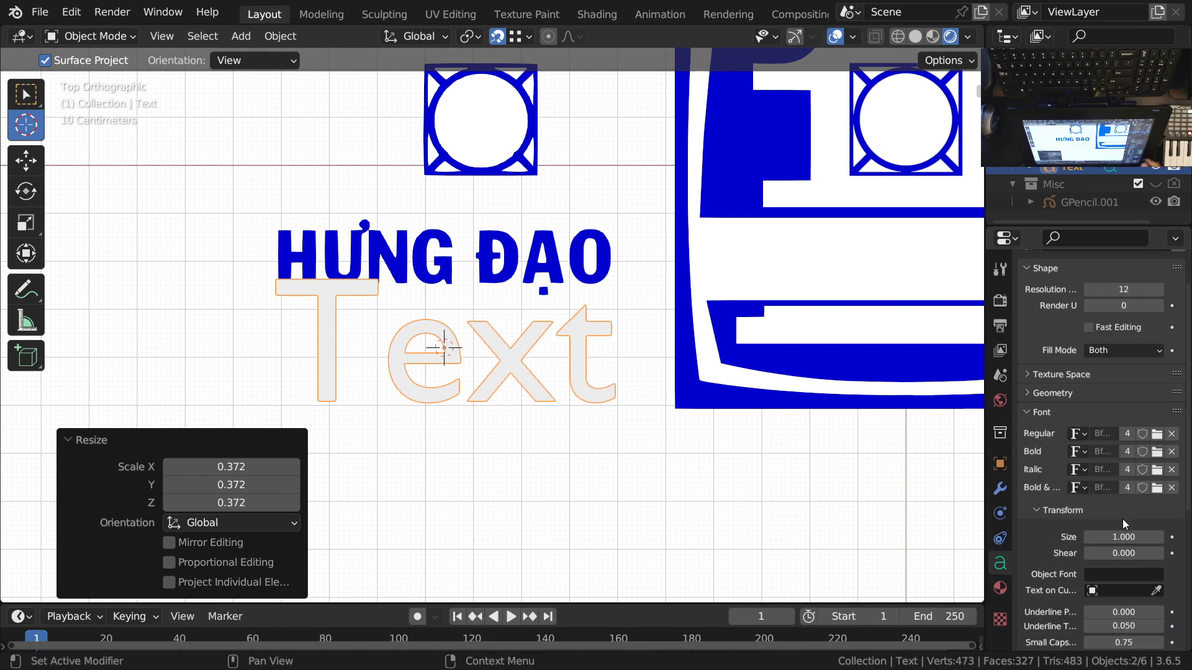
click(1158, 434)
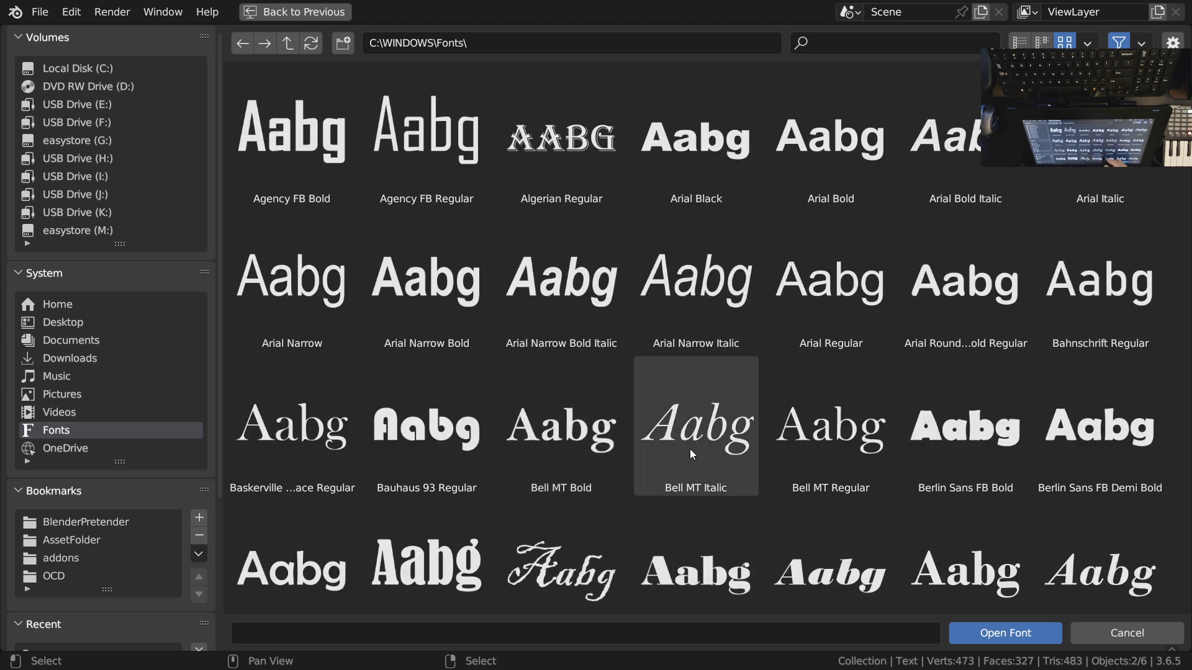
click(805, 43)
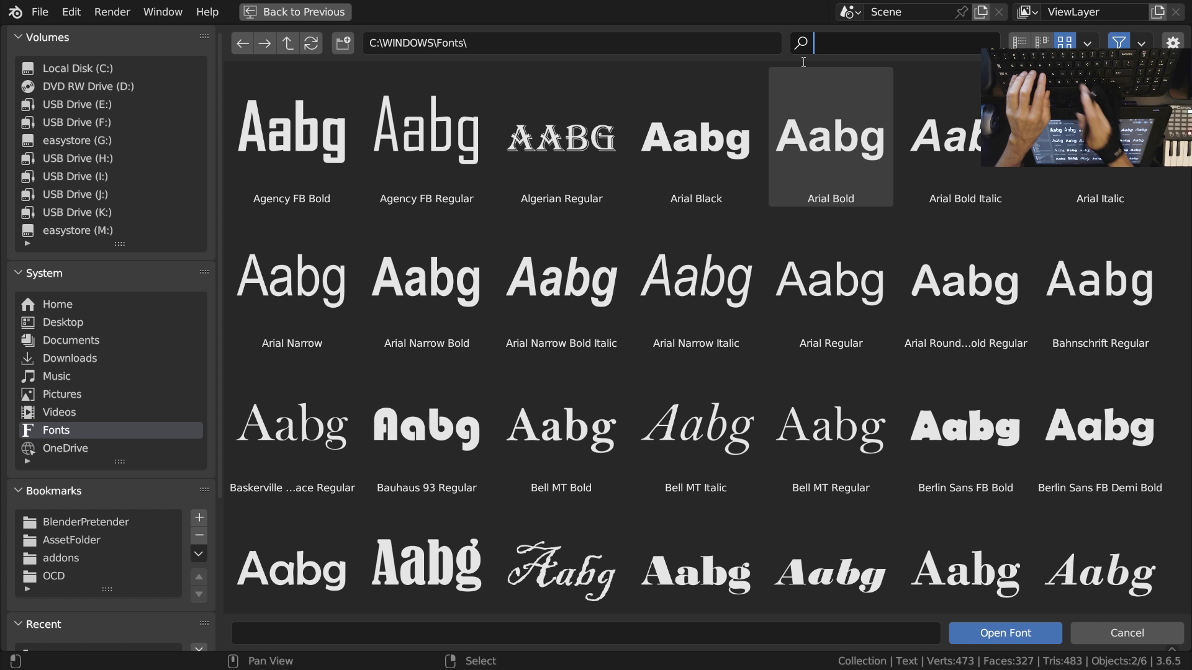
text(he;)
key(BackSpace)
text(l)
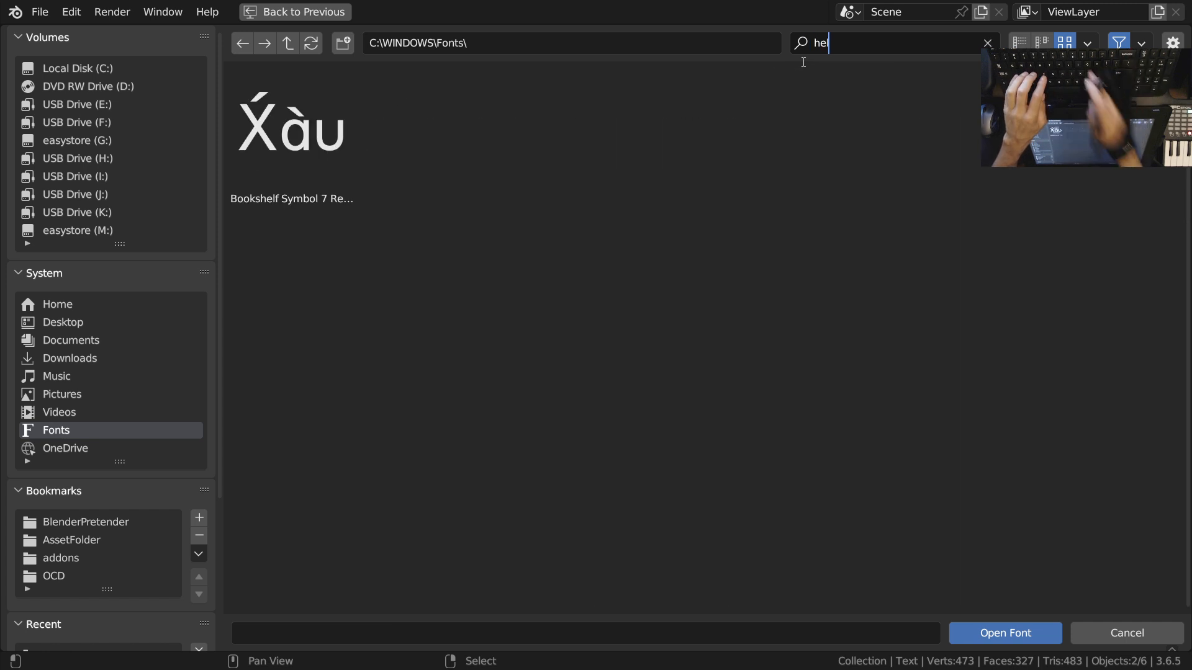
text(v)
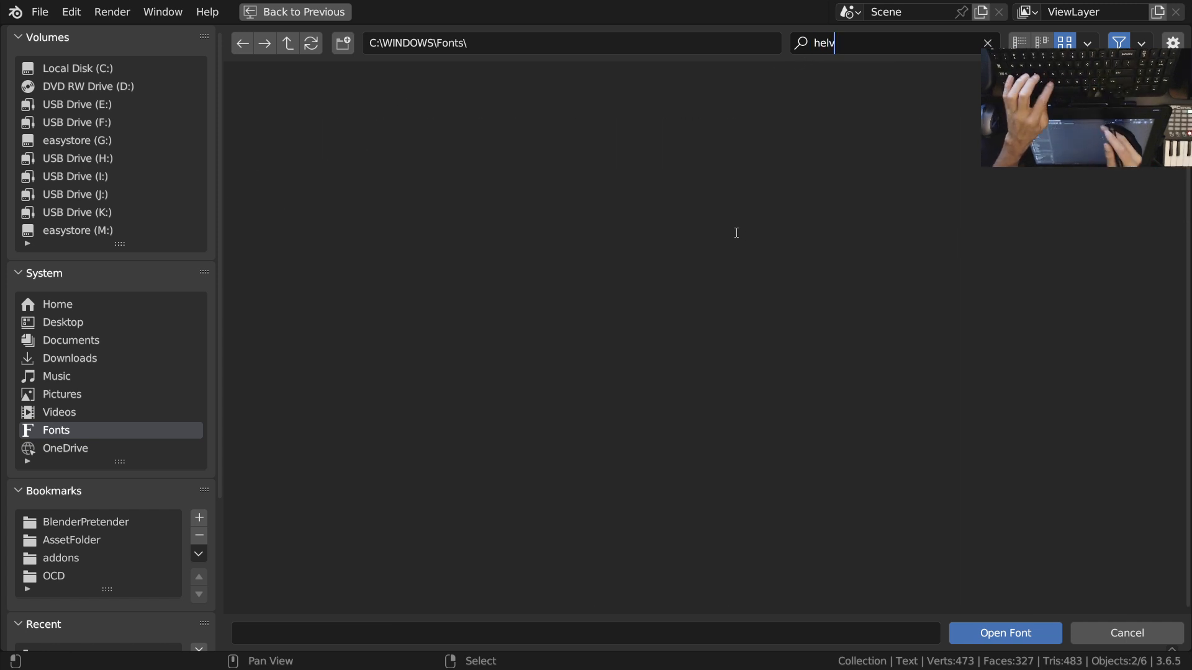
Step: Clear the font search and try to load a regular font for the text from the Fonts folder
key(BackSpace)
key(BackSpace)
key(BackSpace)
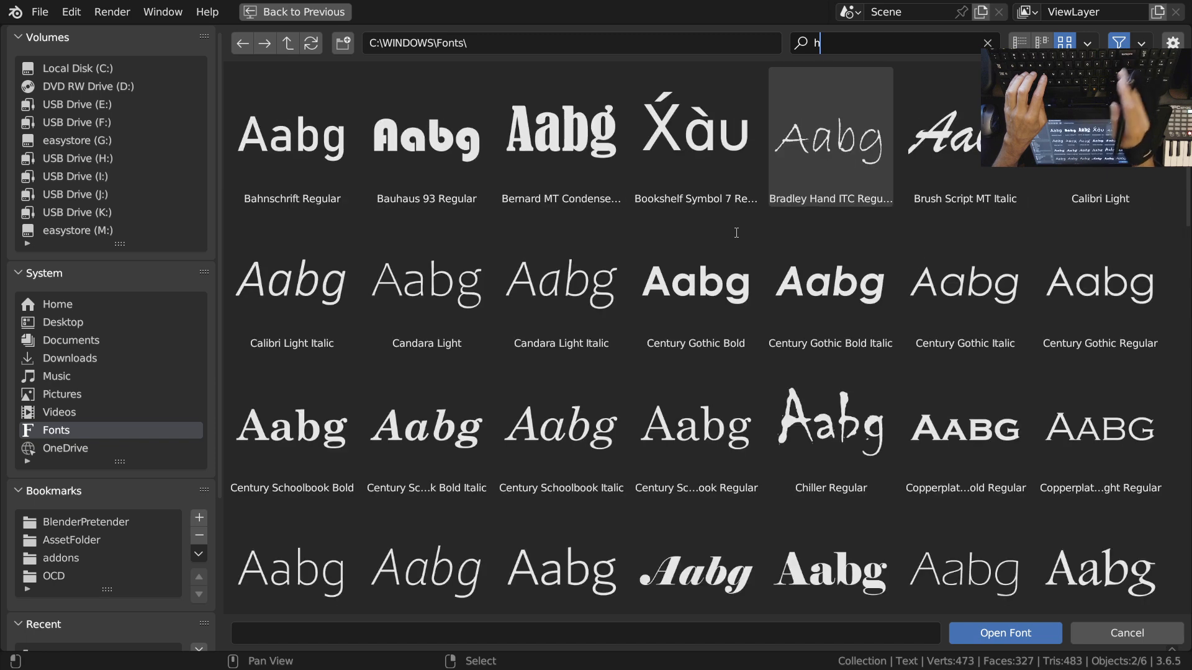
text(al)
key(BackSpace)
key(BackSpace)
key(BackSpace)
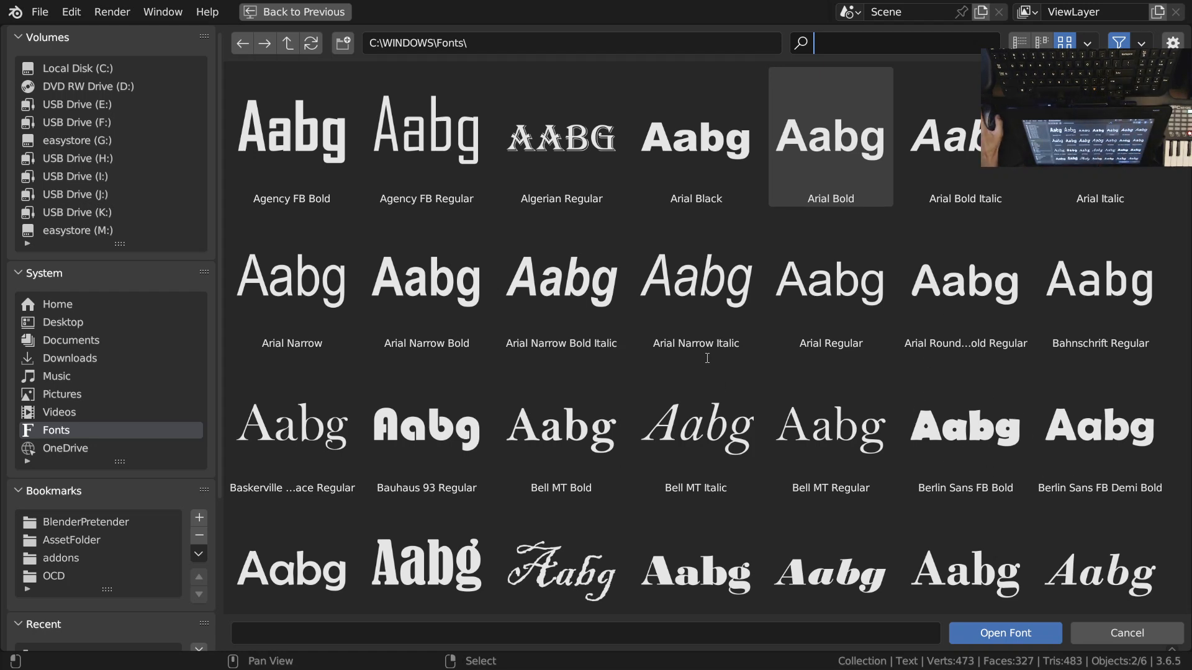
click(707, 143)
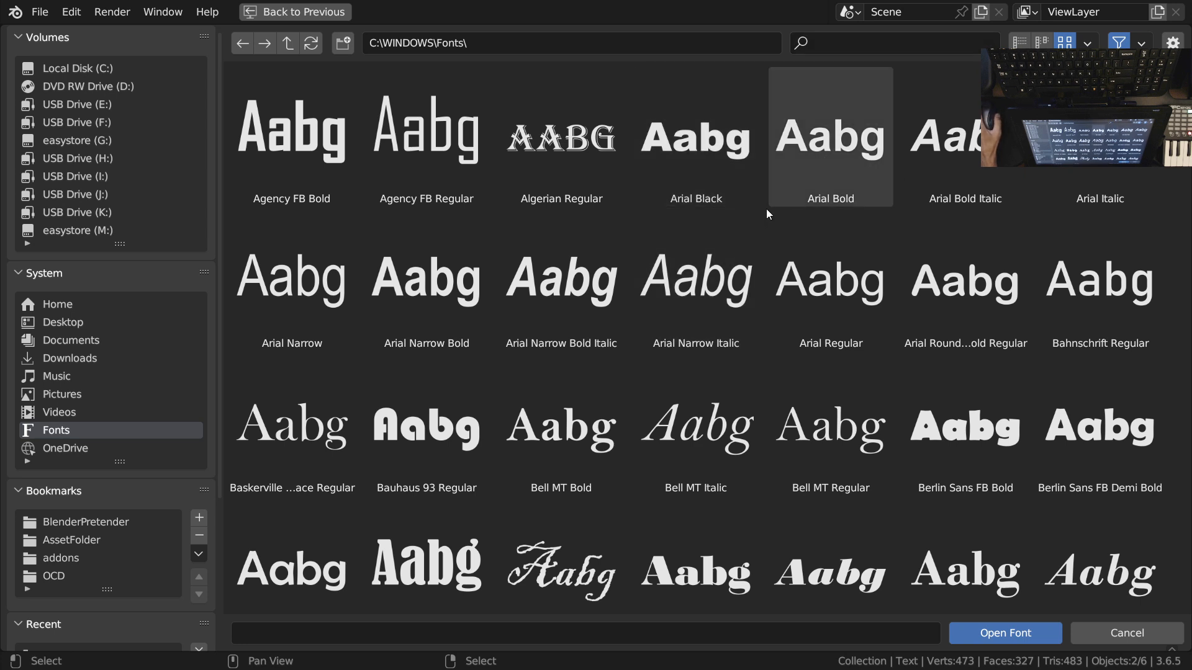
click(997, 634)
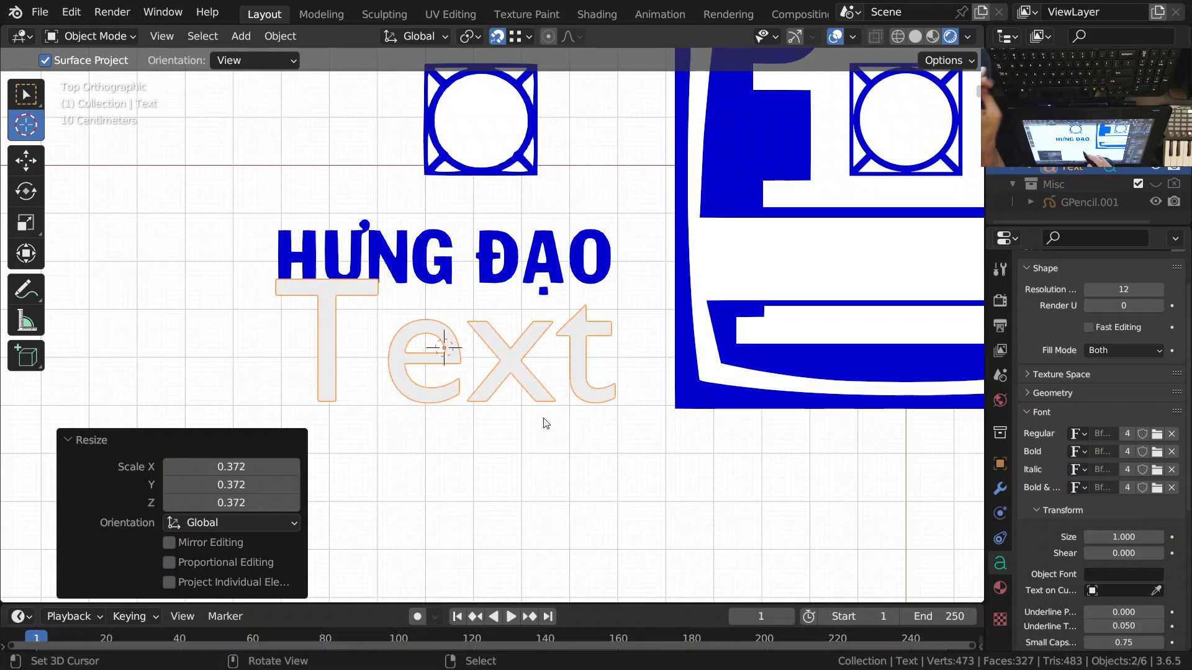
Step: Replace the text object's default wording with "HUNG DAO"
key(Tab)
key(BackSpace)
key(BackSpace)
key(BackSpace)
key(BackSpace)
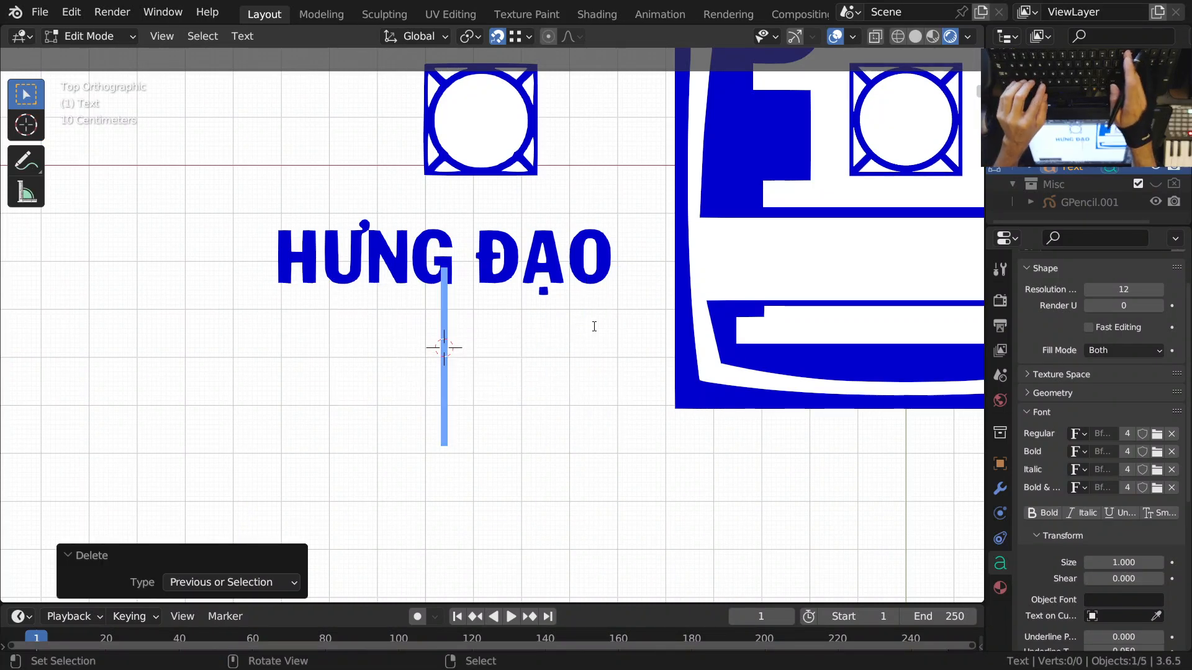
text(HU)
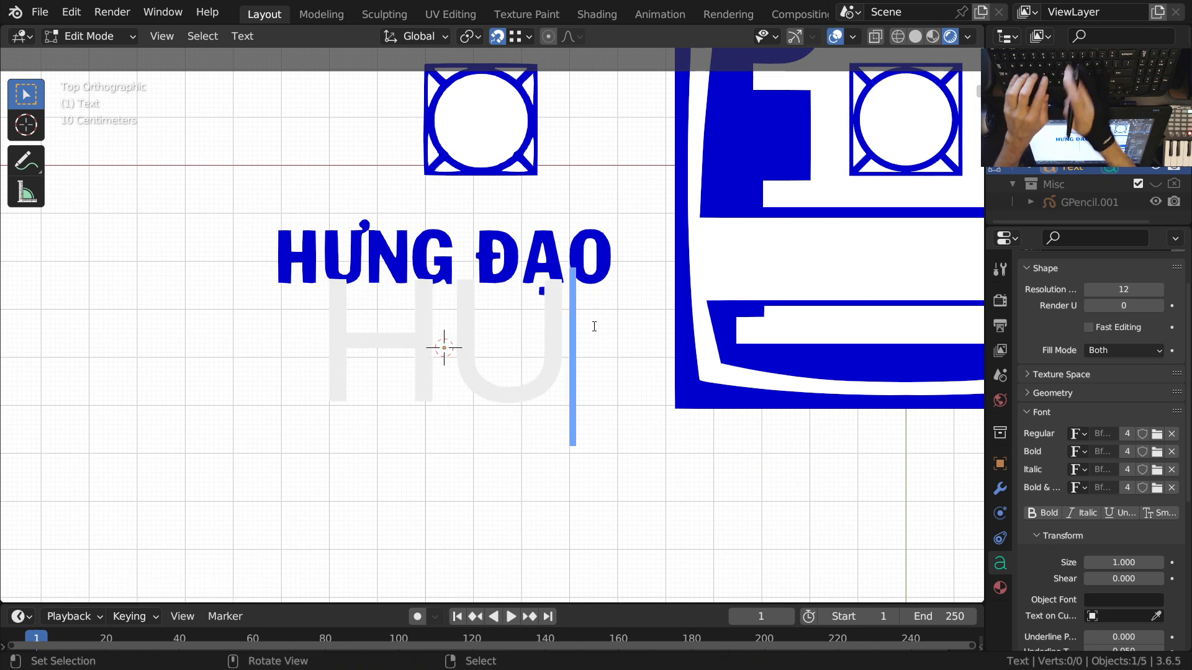
text(NG)
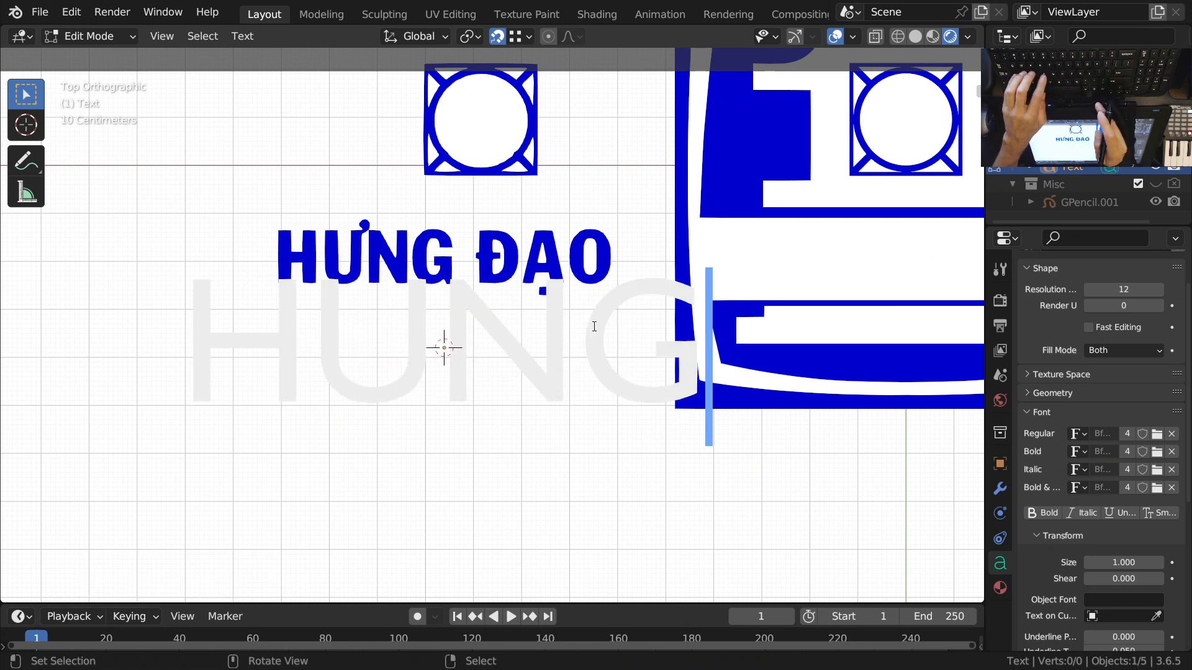
text( DA)
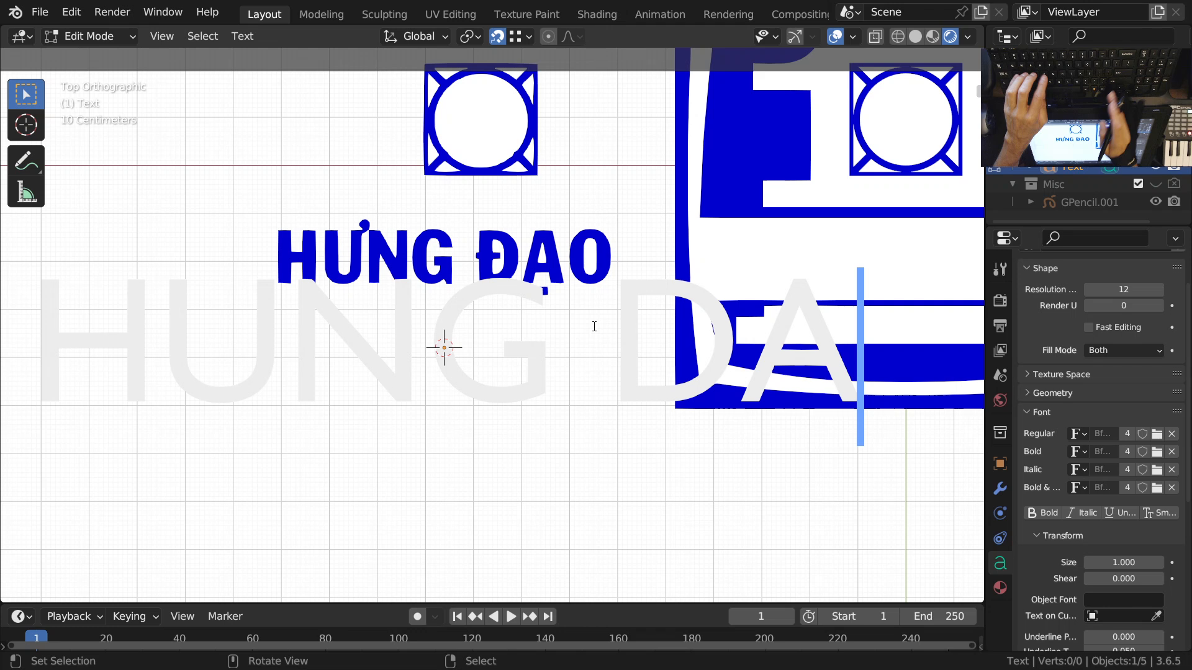
text(O)
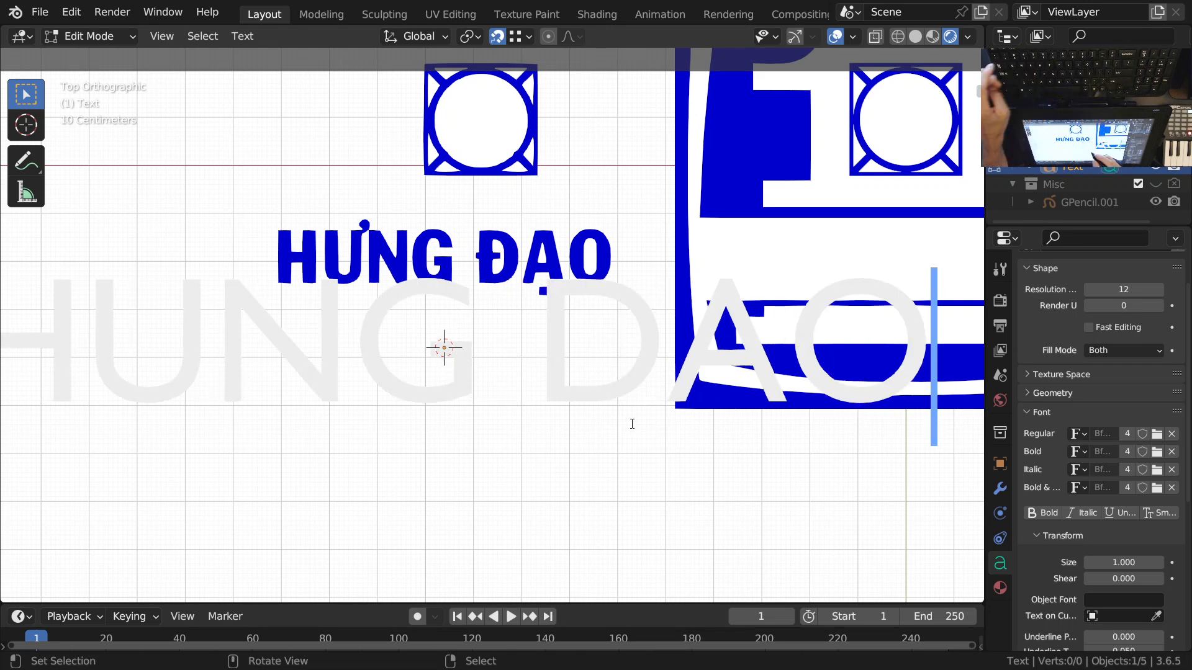
Step: Finish editing the HUNG DAO text and return to Object Mode
key(Tab)
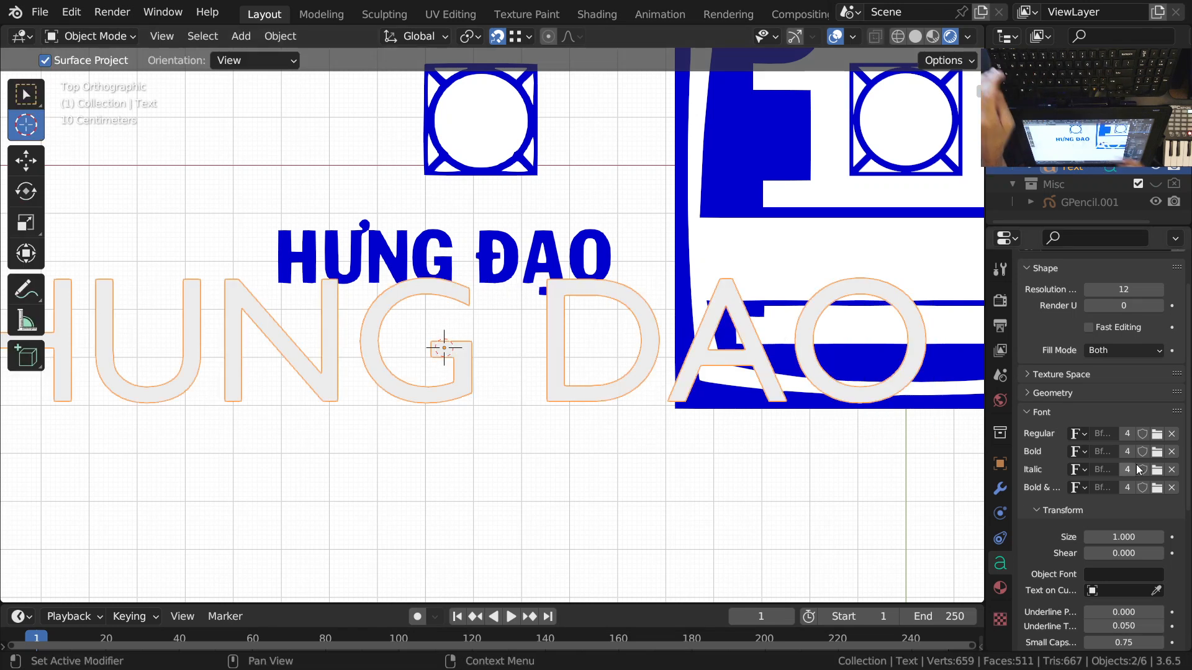
Step: Set the regular font of the HUNG DAO text to Arial Black
click(1157, 435)
click(696, 137)
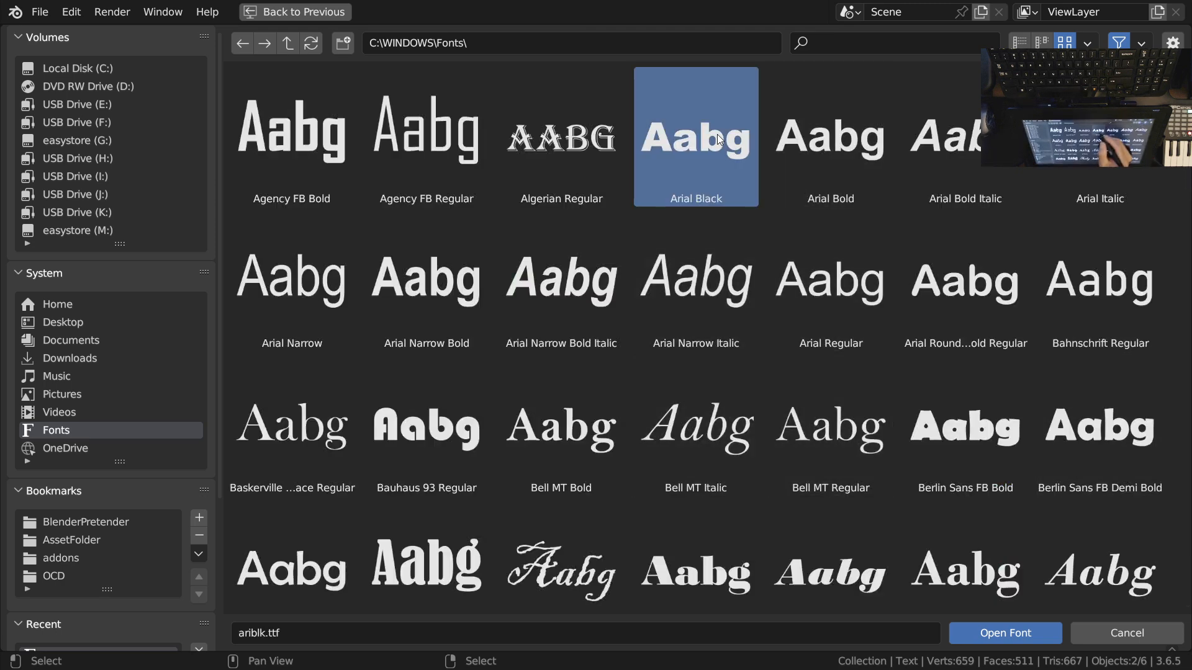
click(1030, 634)
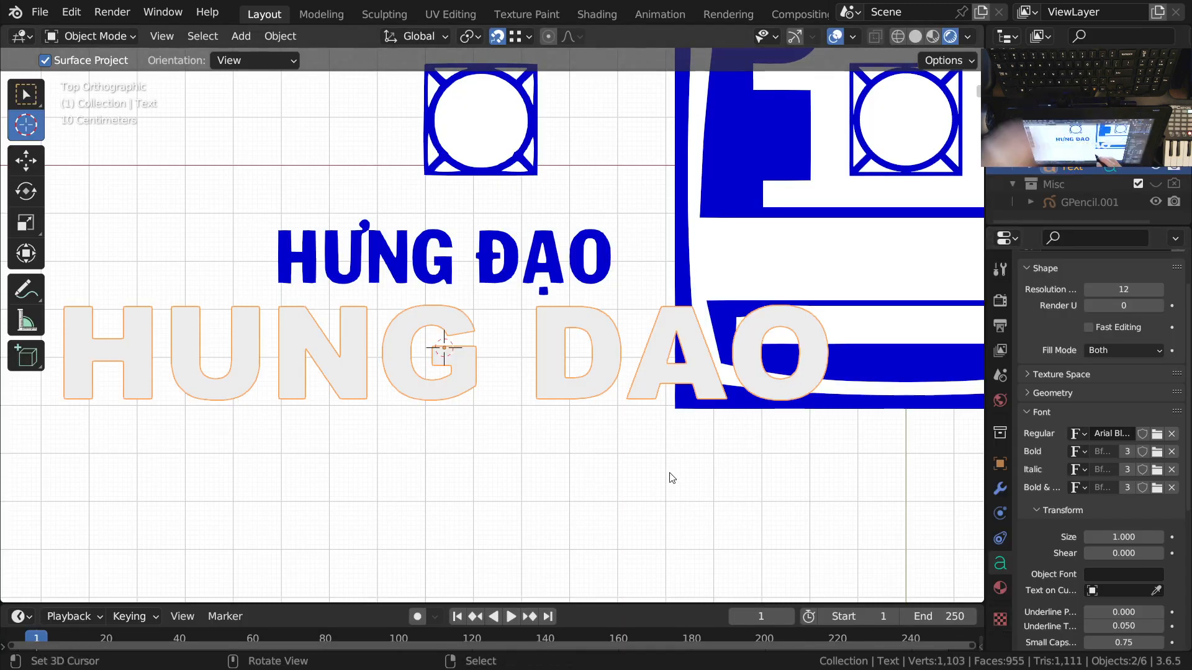
Step: Try Arial Bold as the text's regular font and compare its letter shapes with the blue lettering above
click(1158, 436)
click(831, 133)
click(1019, 637)
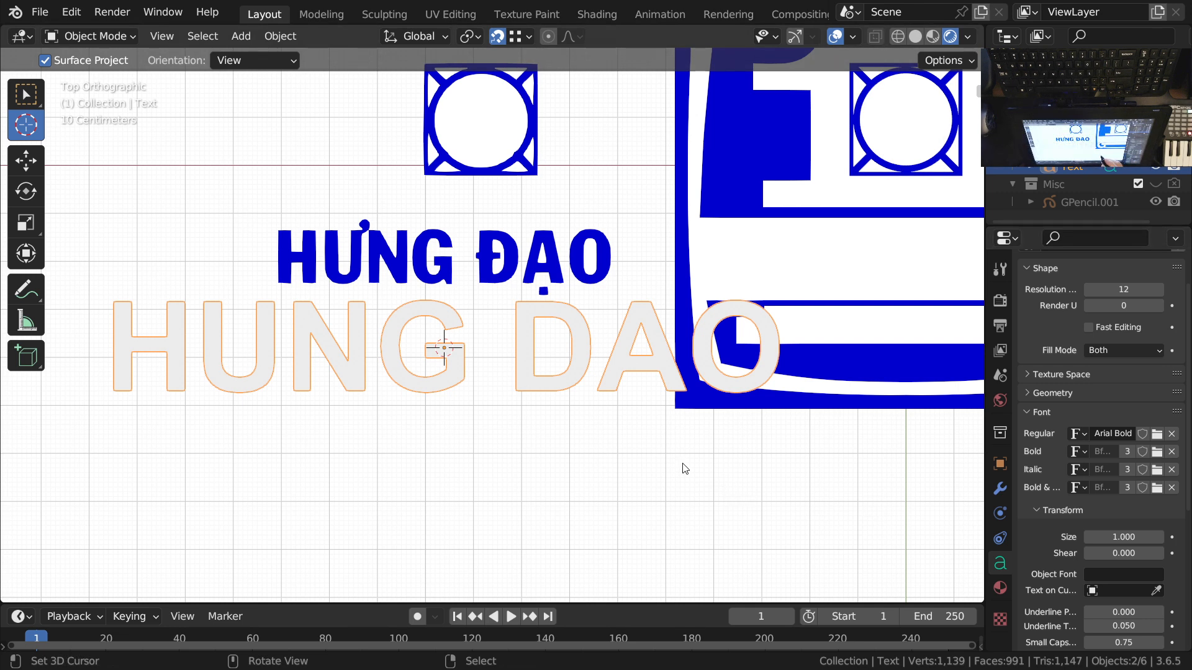
scroll(614, 296, up, 2)
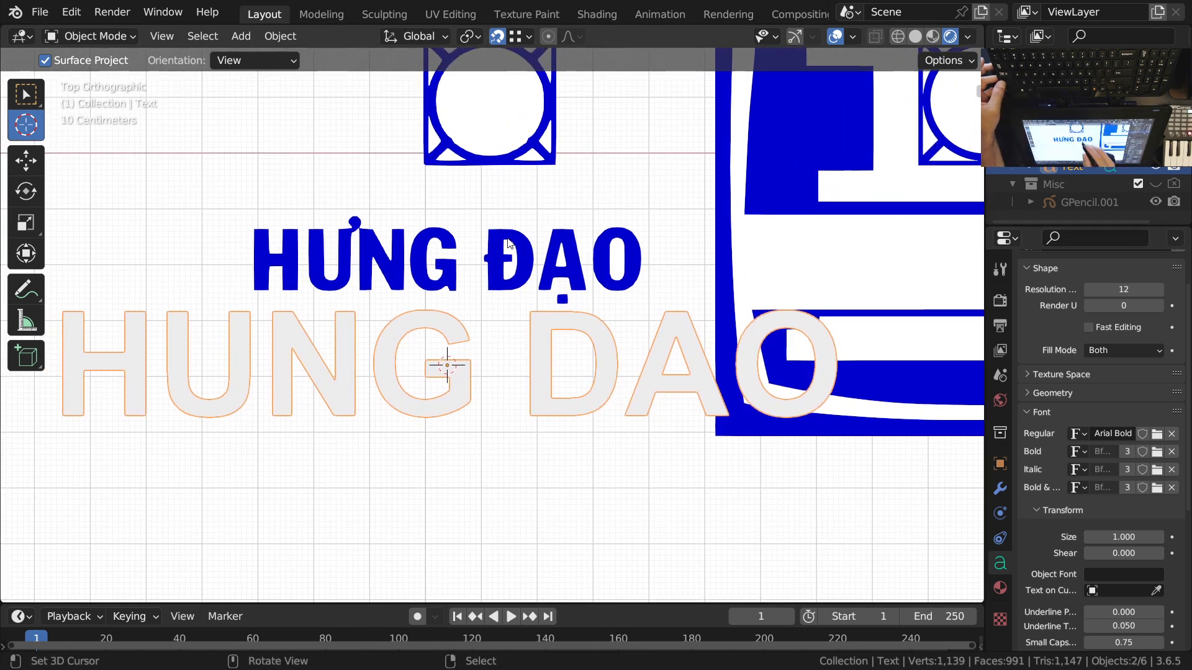
scroll(508, 243, up, 3)
scroll(396, 385, down, 3)
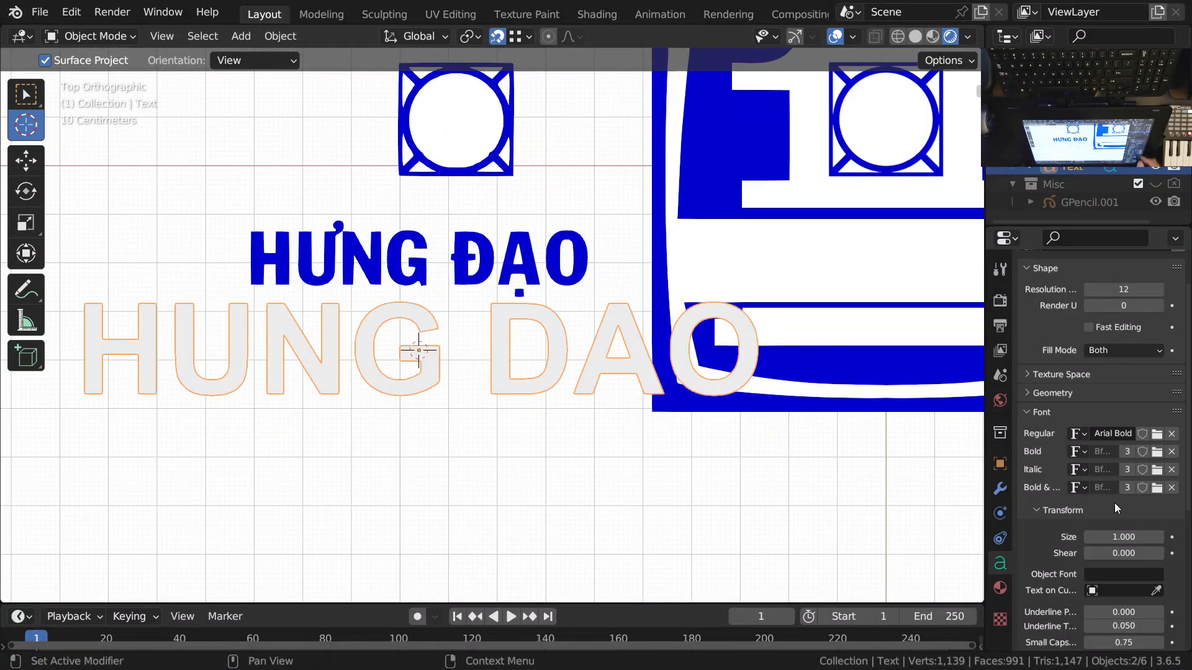
Step: Browse the Windows fonts for a bold condensed typeface similar to the blue HƯNG ĐẠO lettering
click(1157, 434)
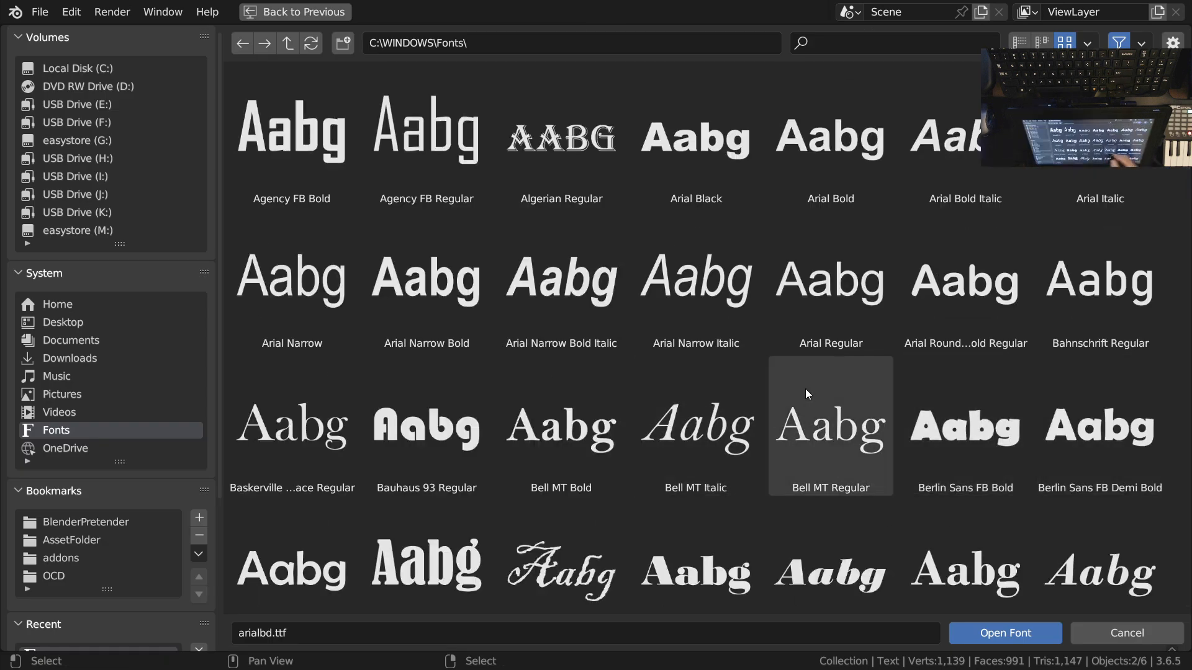
scroll(837, 347, down, 2)
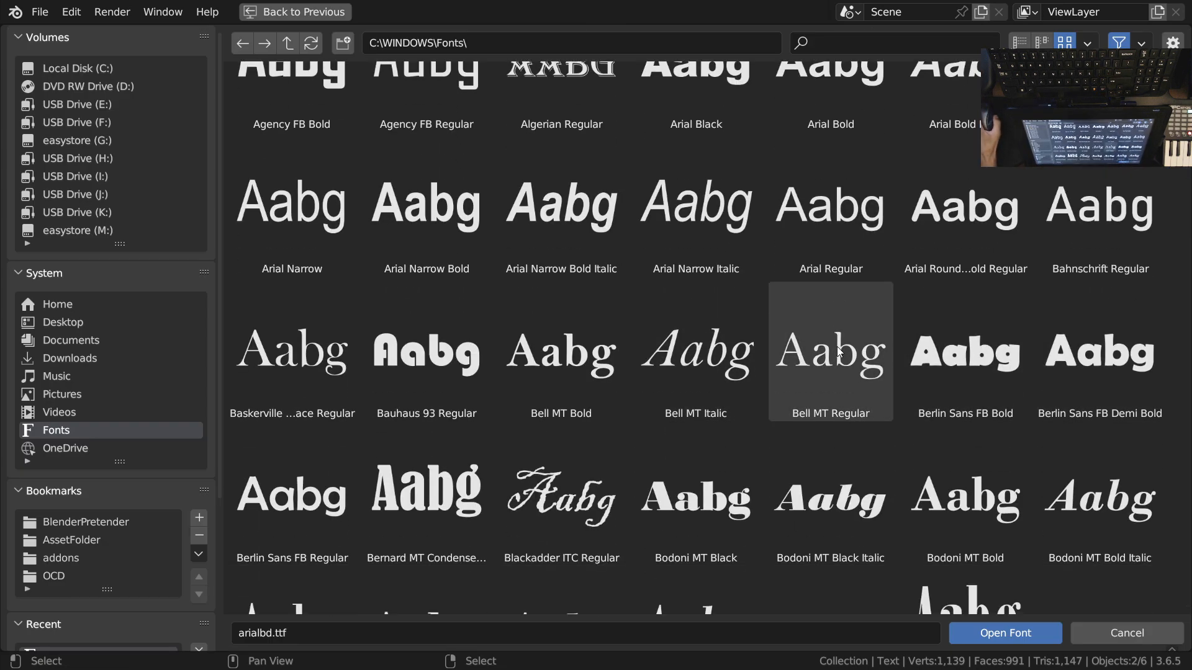
scroll(747, 339, down, 2)
scroll(747, 339, up, 3)
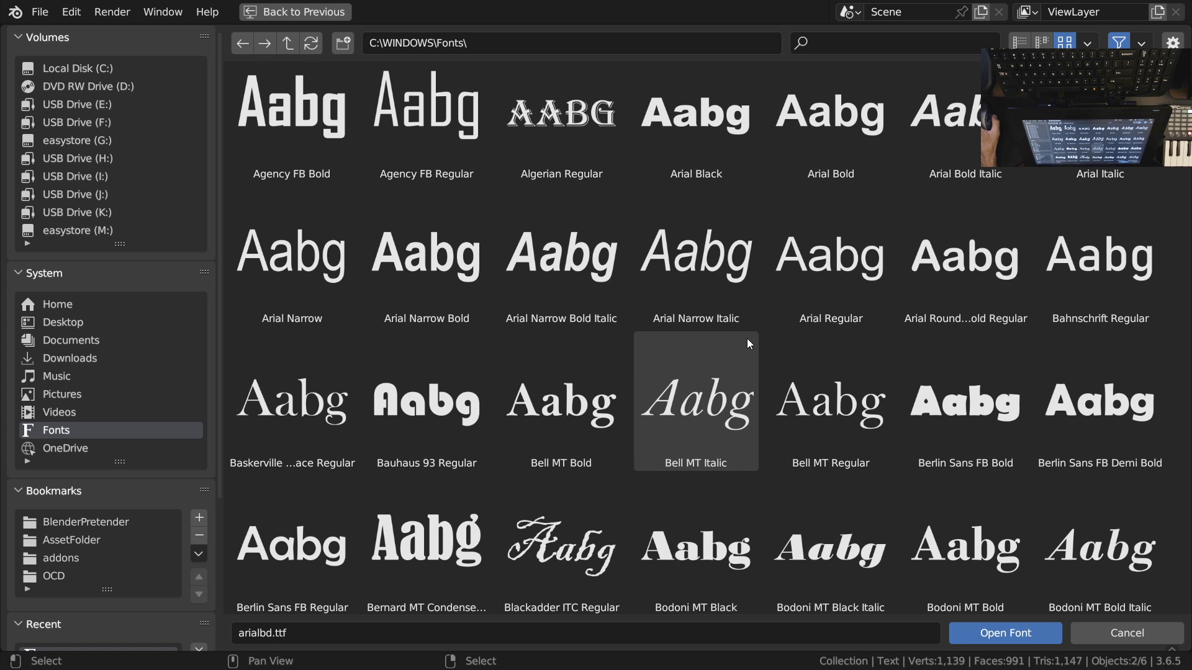
scroll(747, 339, down, 5)
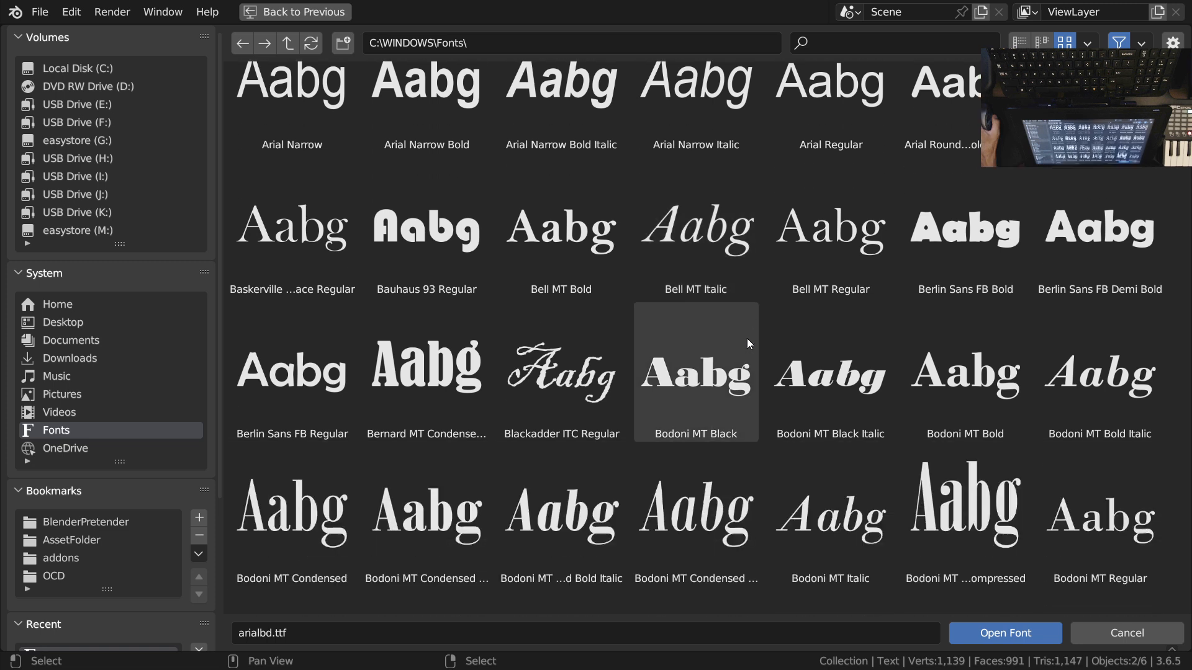
scroll(747, 341, down, 1)
scroll(747, 341, up, 1)
scroll(747, 340, down, 1)
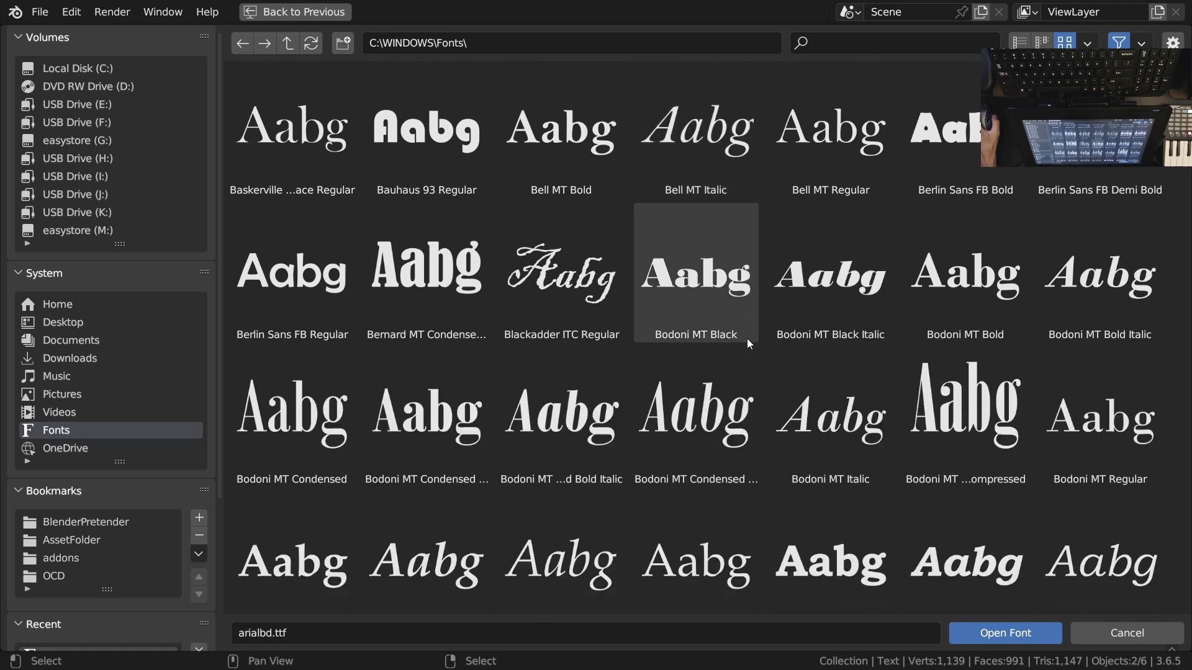
scroll(747, 341, down, 3)
scroll(748, 342, down, 6)
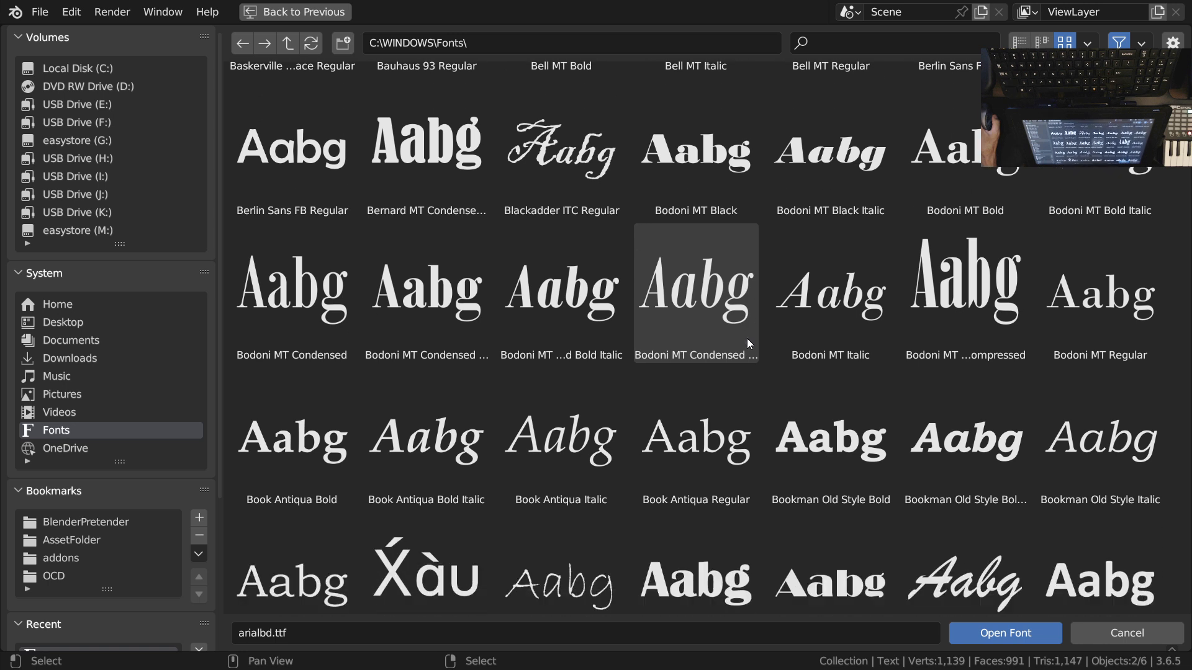
scroll(747, 337, down, 8)
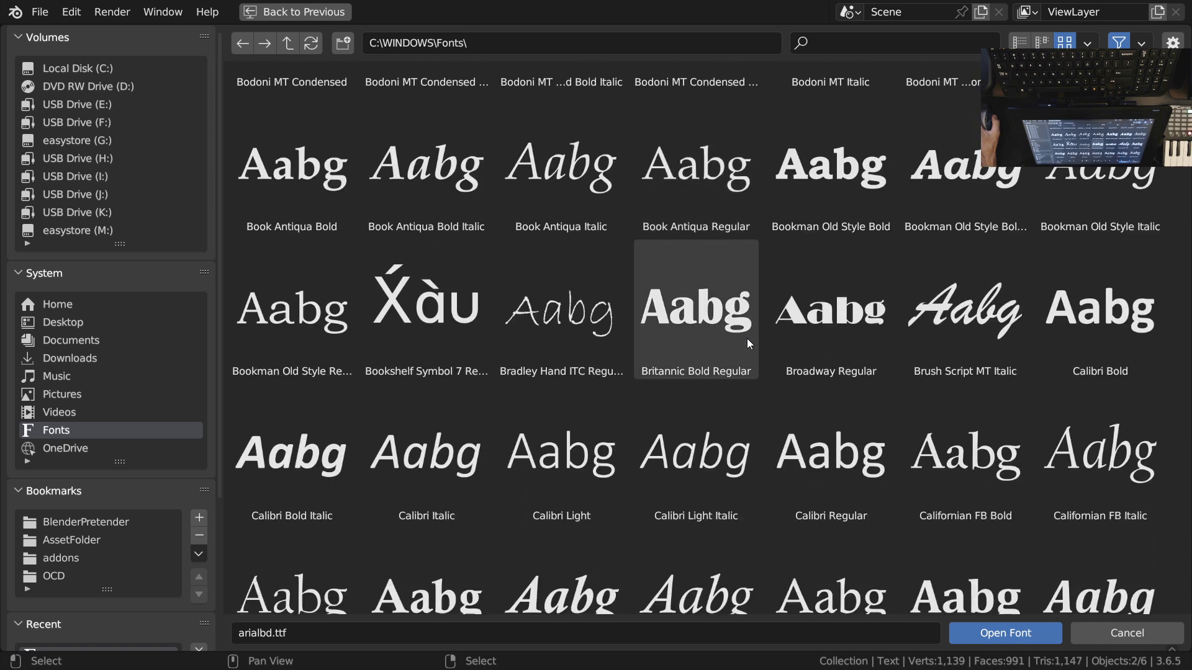
scroll(747, 338, down, 8)
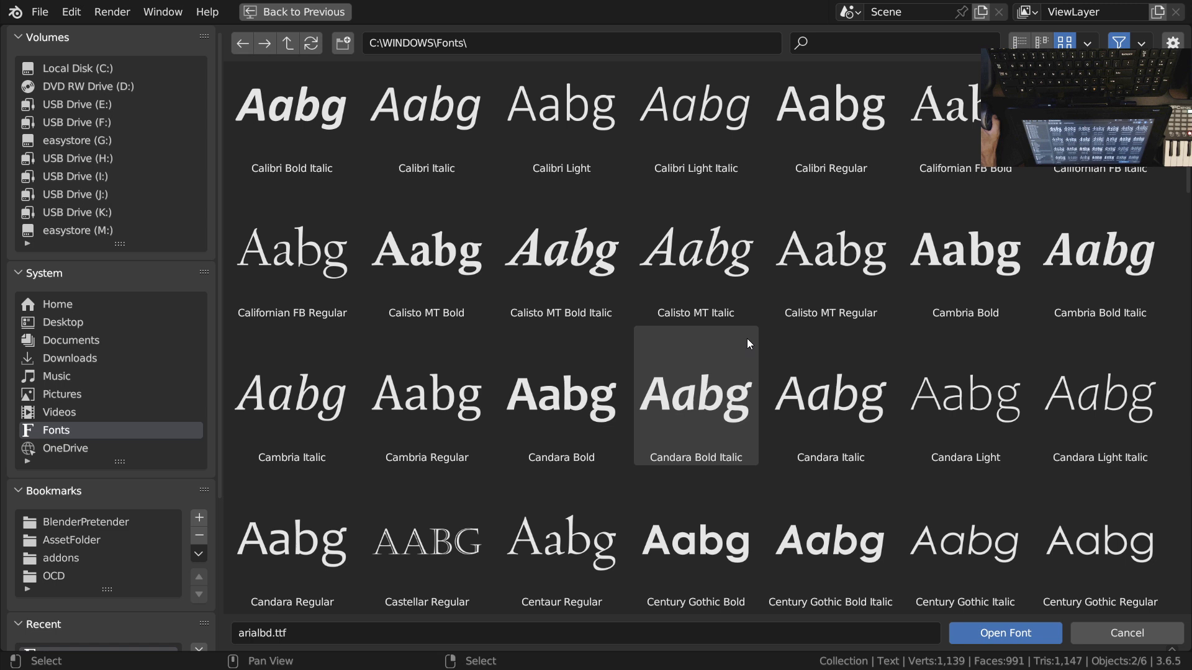
scroll(746, 338, down, 4)
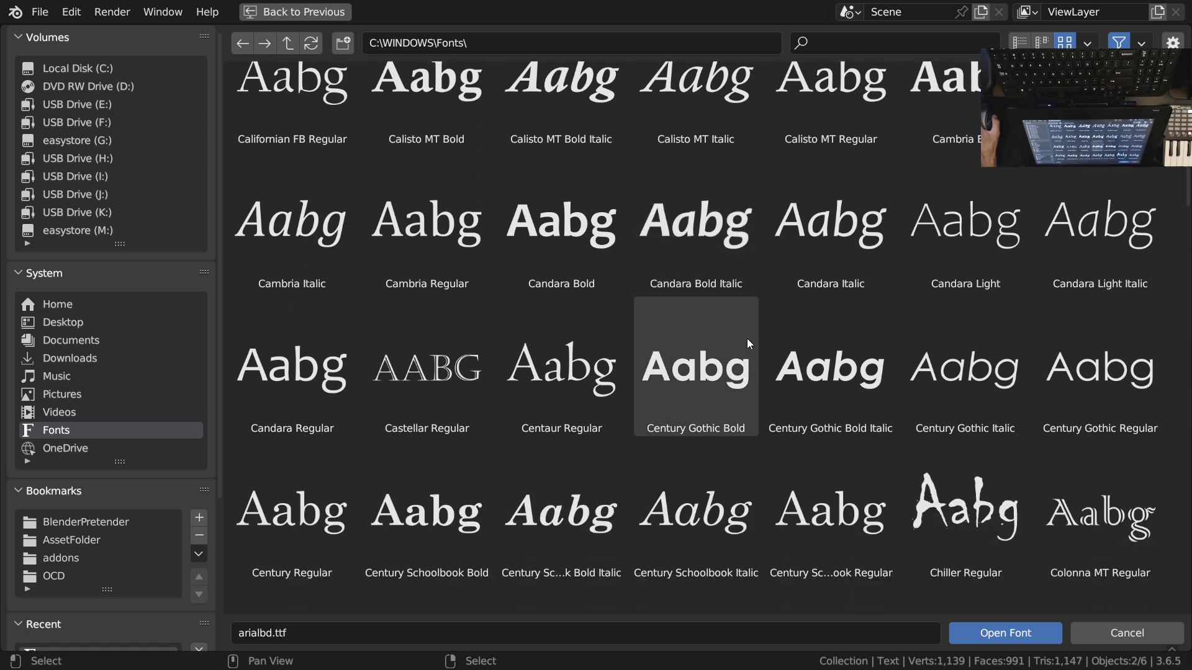
scroll(747, 337, down, 9)
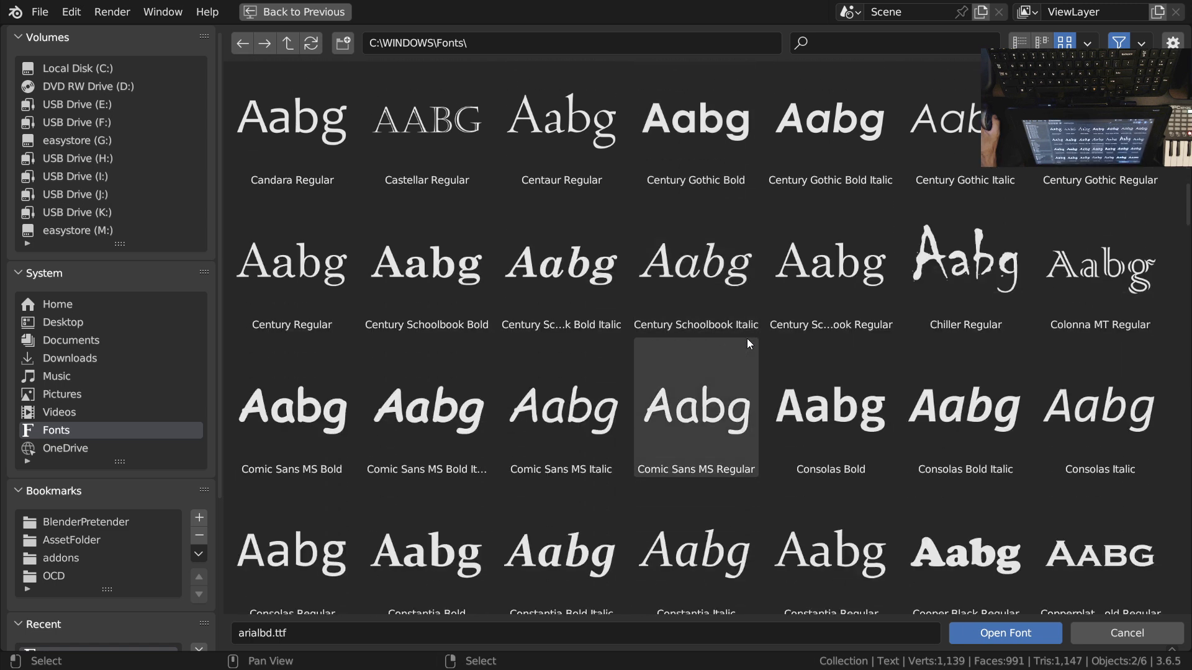
scroll(747, 338, up, 20)
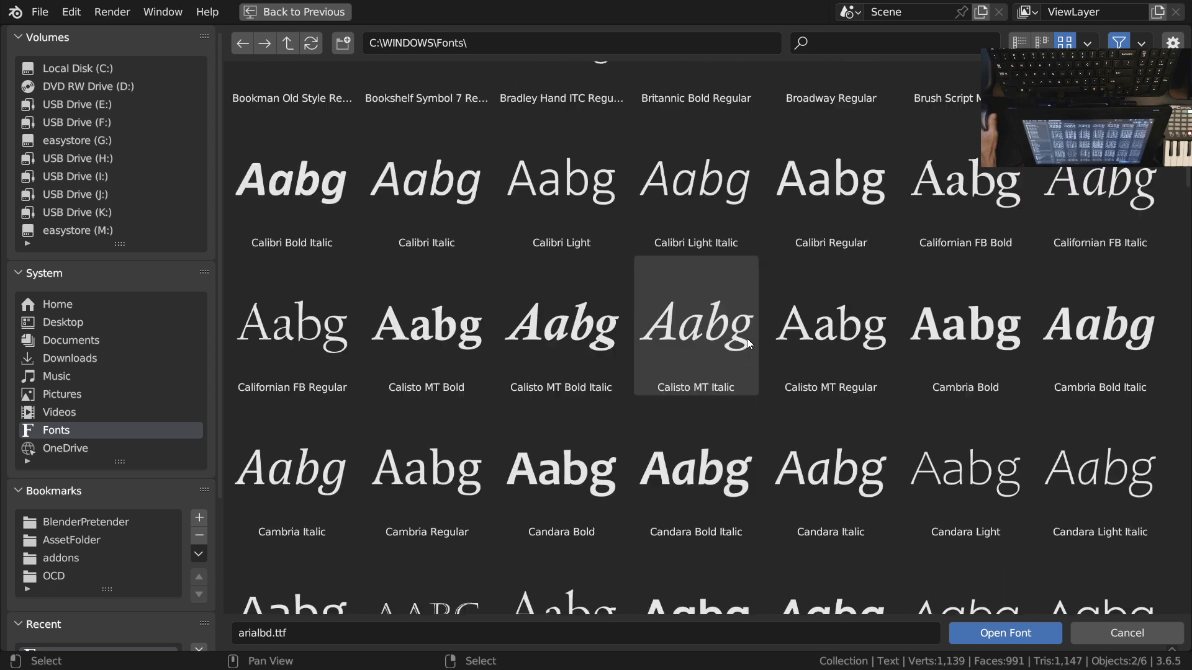
scroll(747, 337, up, 10)
scroll(747, 337, up, 5)
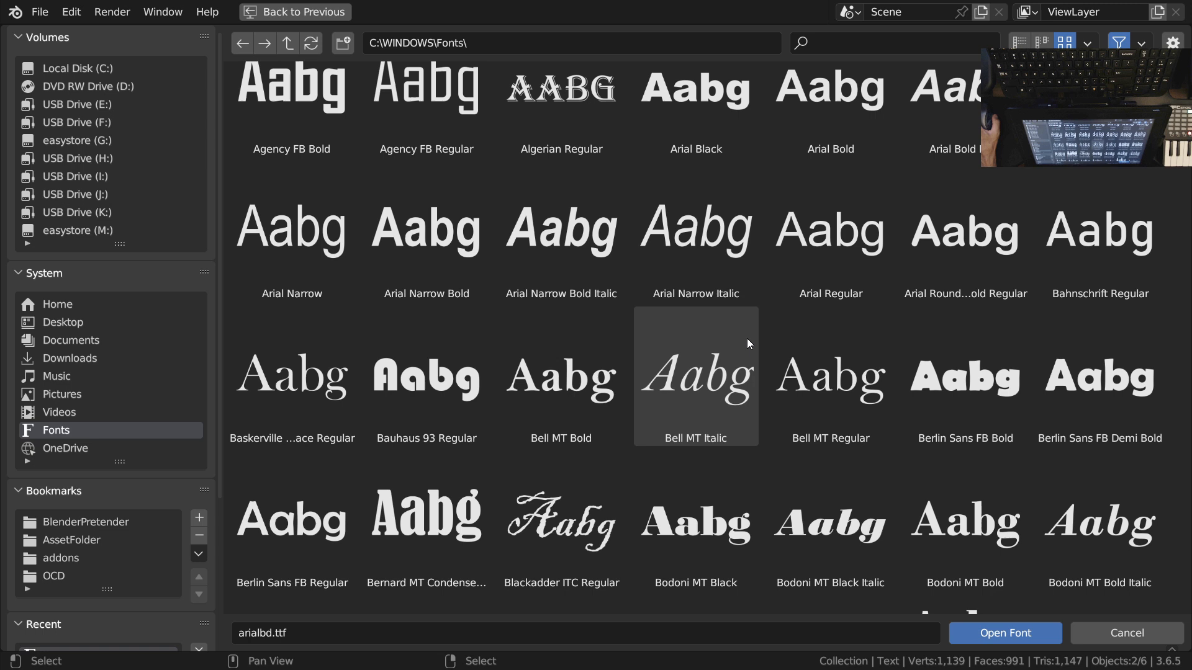
scroll(746, 337, up, 1)
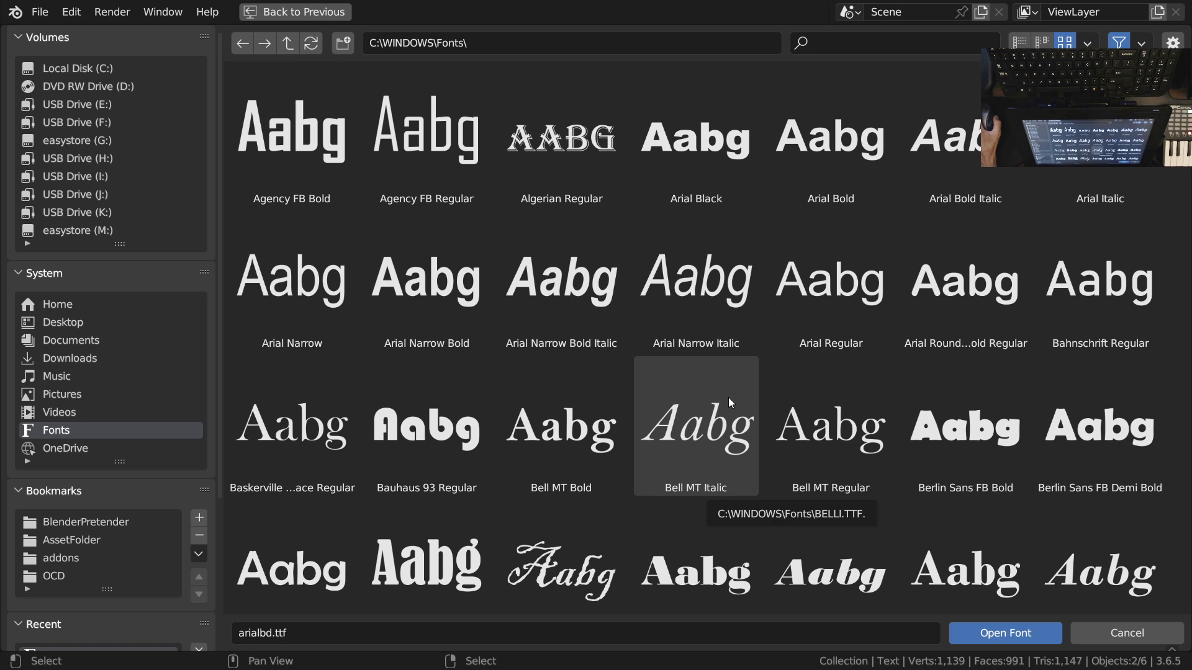
scroll(728, 399, down, 2)
scroll(728, 401, down, 15)
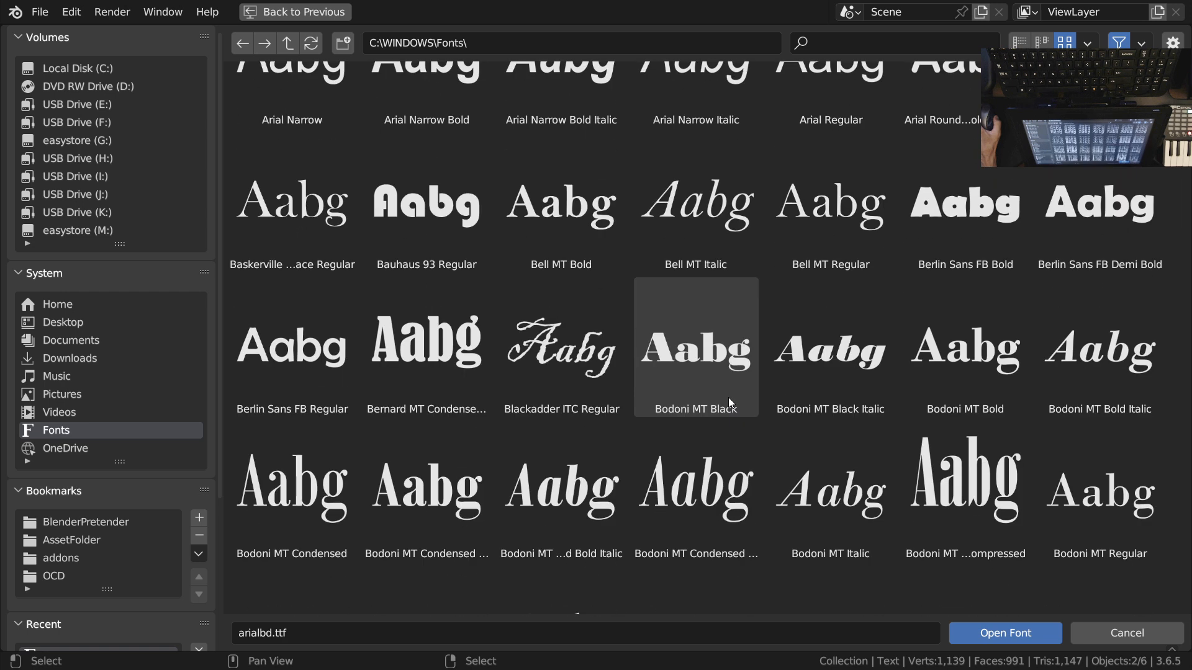
scroll(728, 401, down, 12)
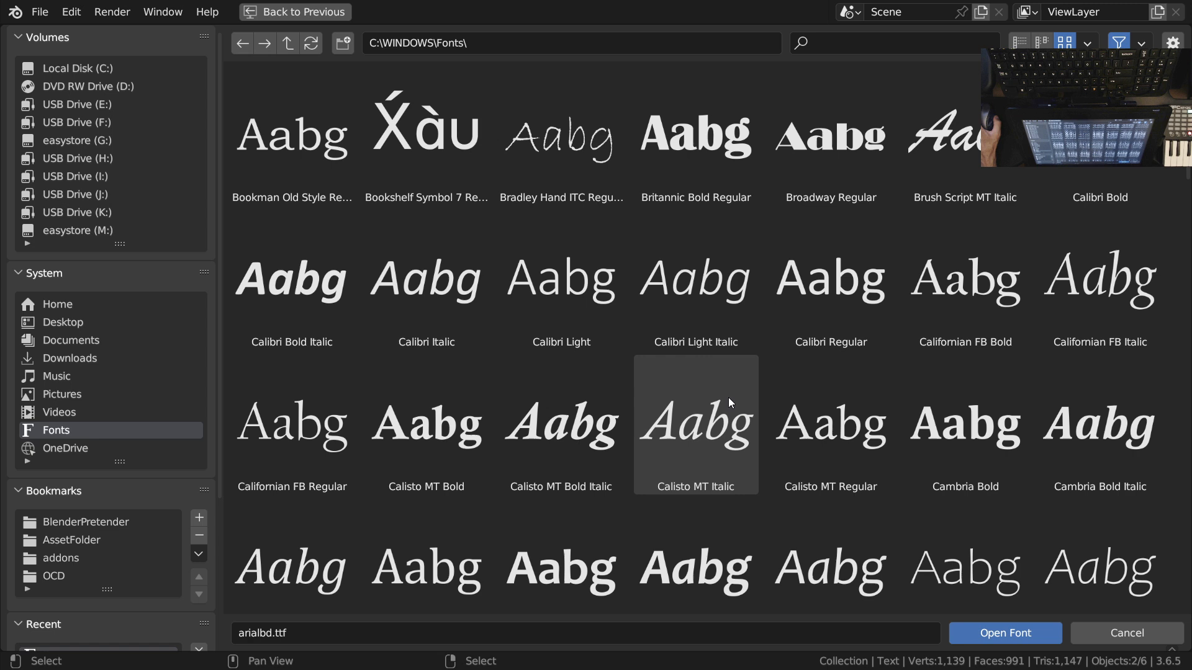
scroll(728, 403, down, 10)
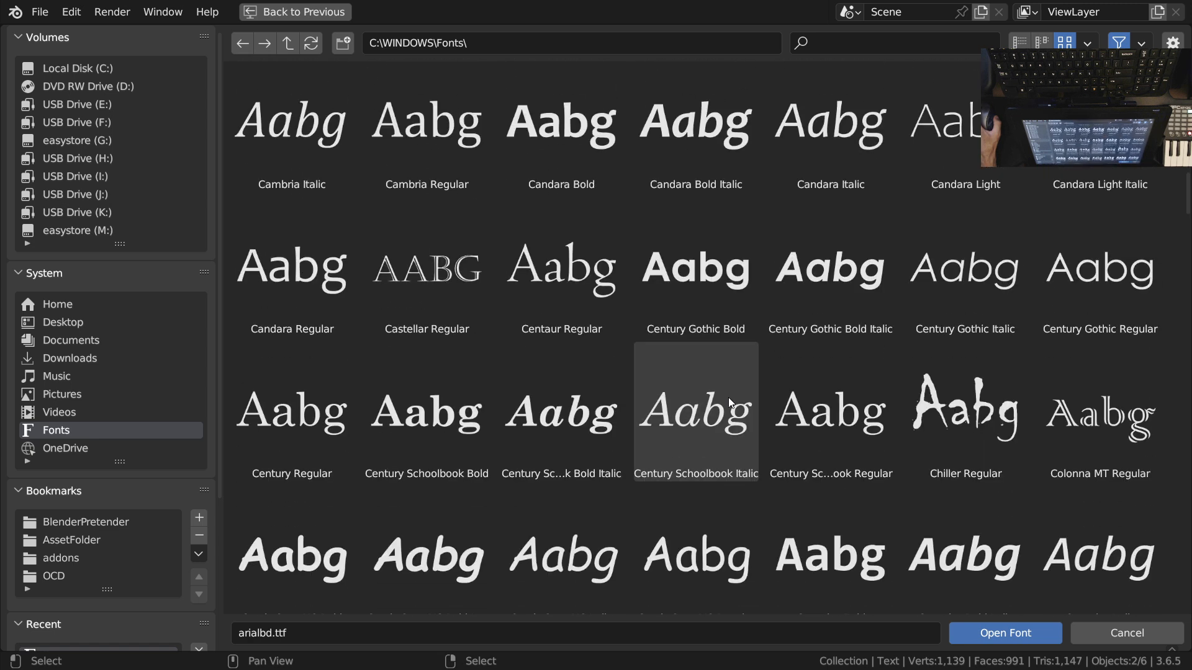
scroll(729, 402, down, 6)
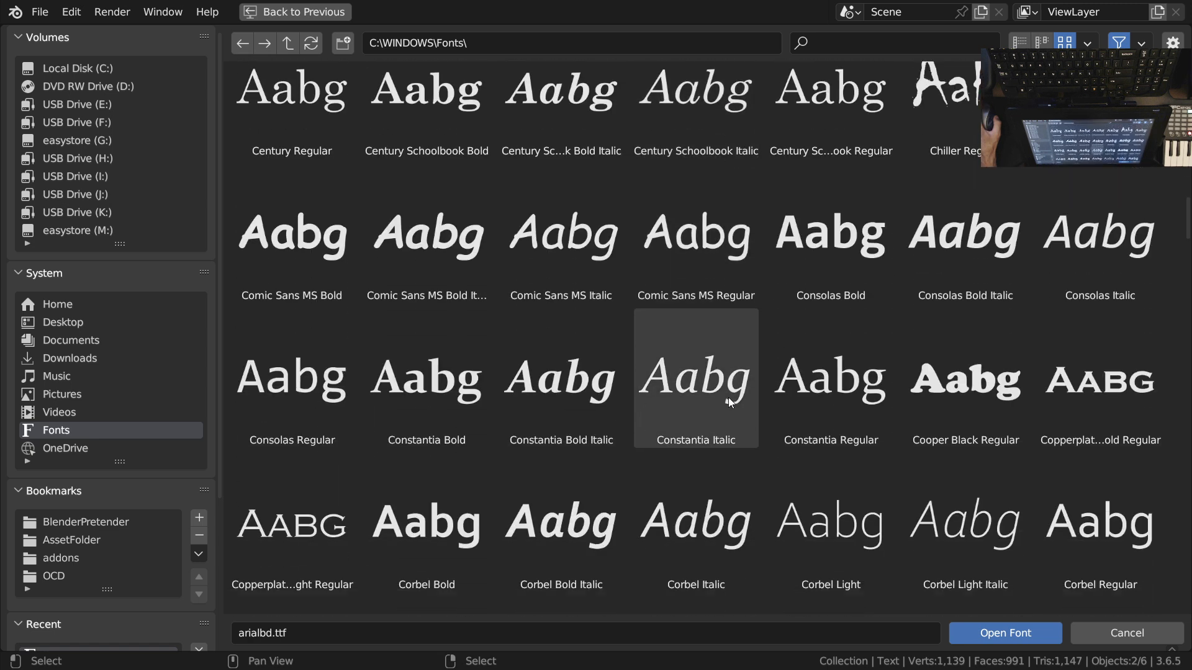
scroll(728, 401, down, 5)
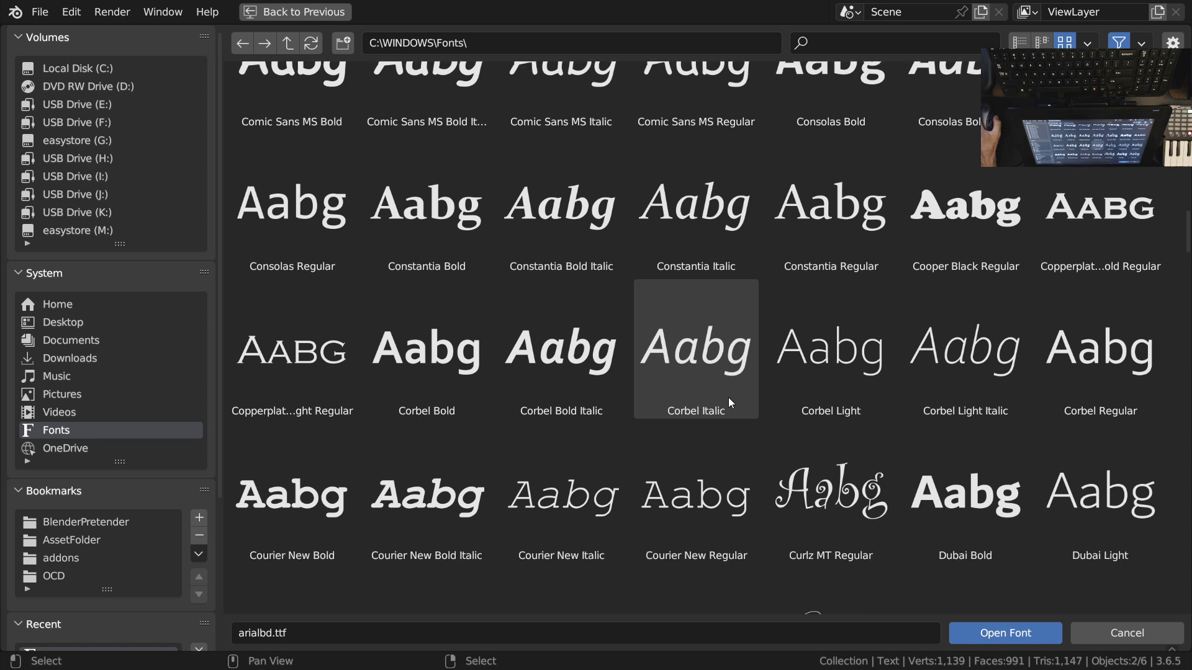
scroll(729, 402, down, 4)
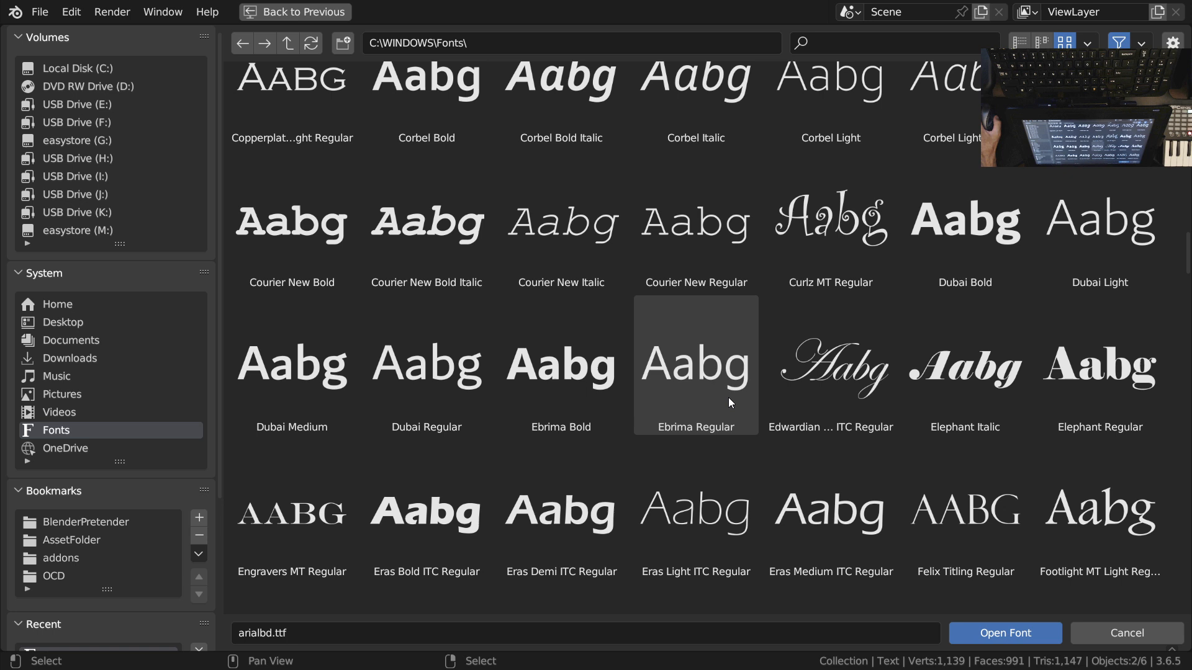
scroll(728, 402, down, 6)
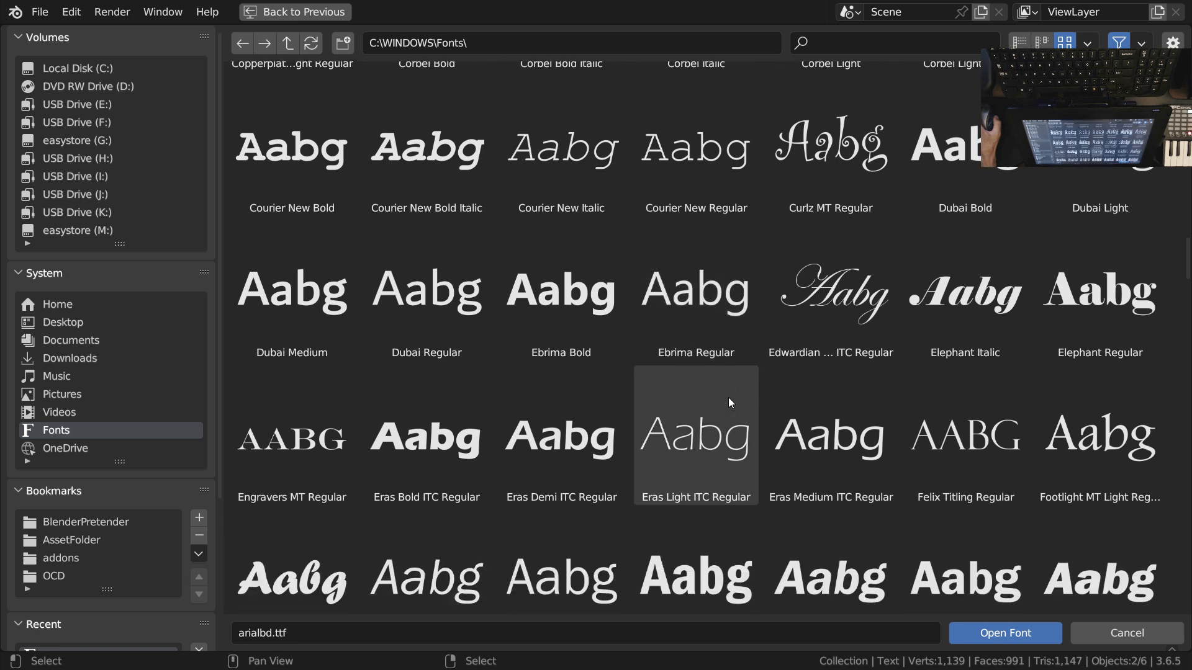
scroll(728, 403, down, 1)
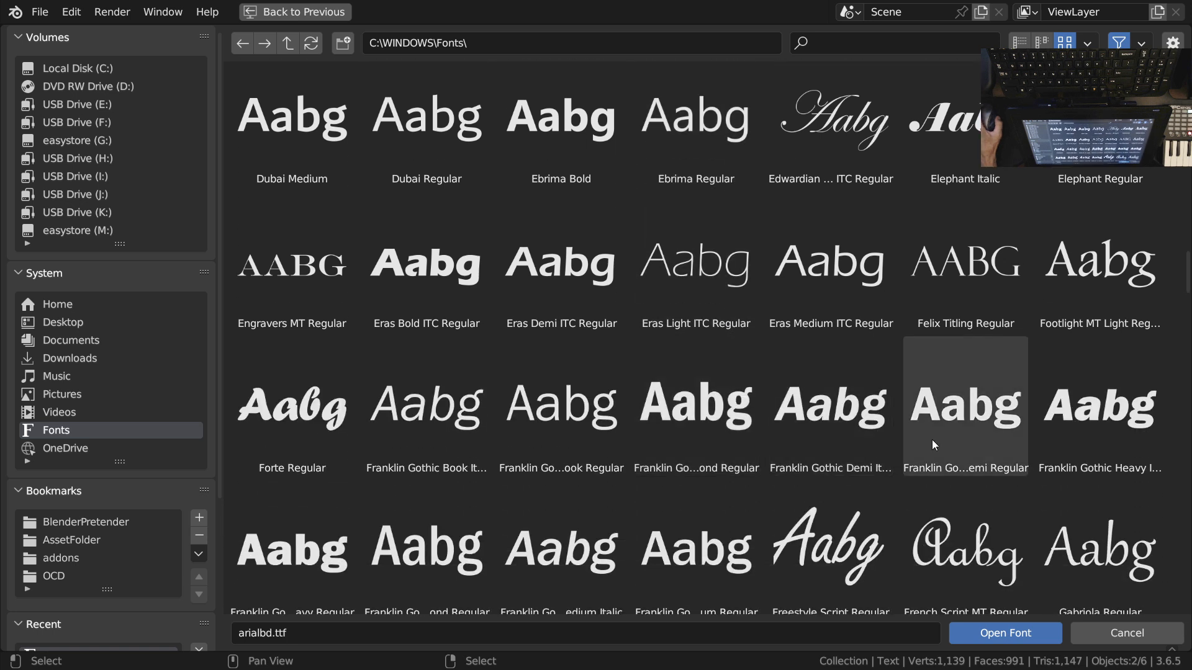
scroll(745, 416, down, 2)
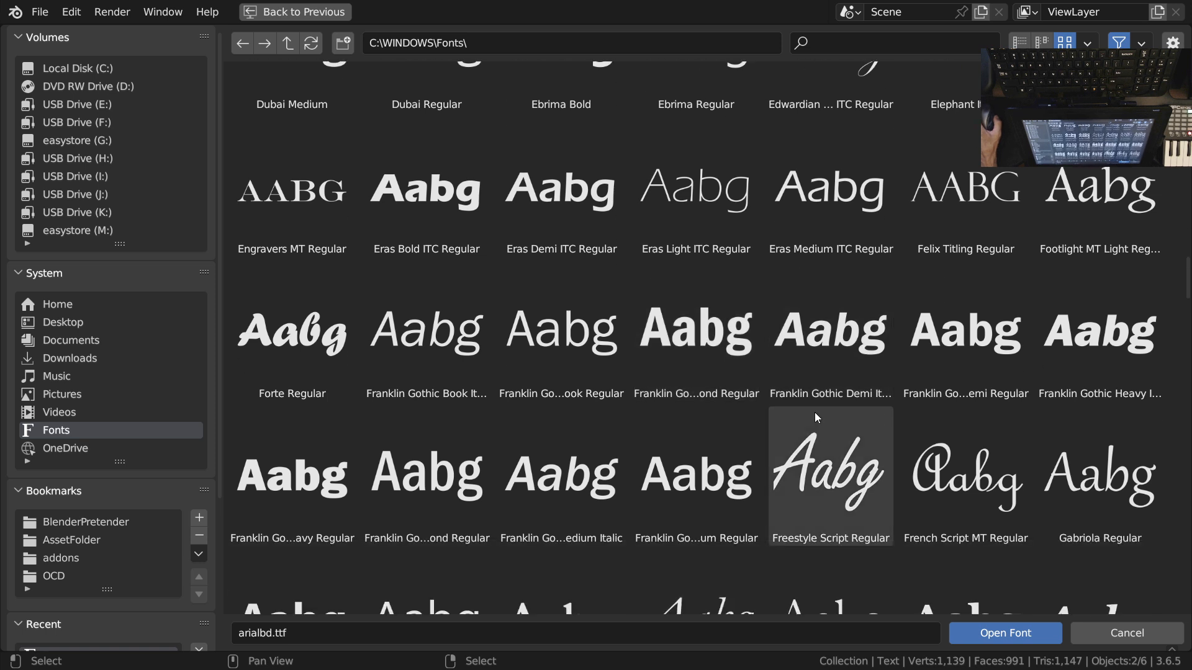
Step: Load the condensed Franklin Gothic Demi font FRADMCN.TTF as the text's regular font
click(733, 360)
scroll(913, 402, down, 2)
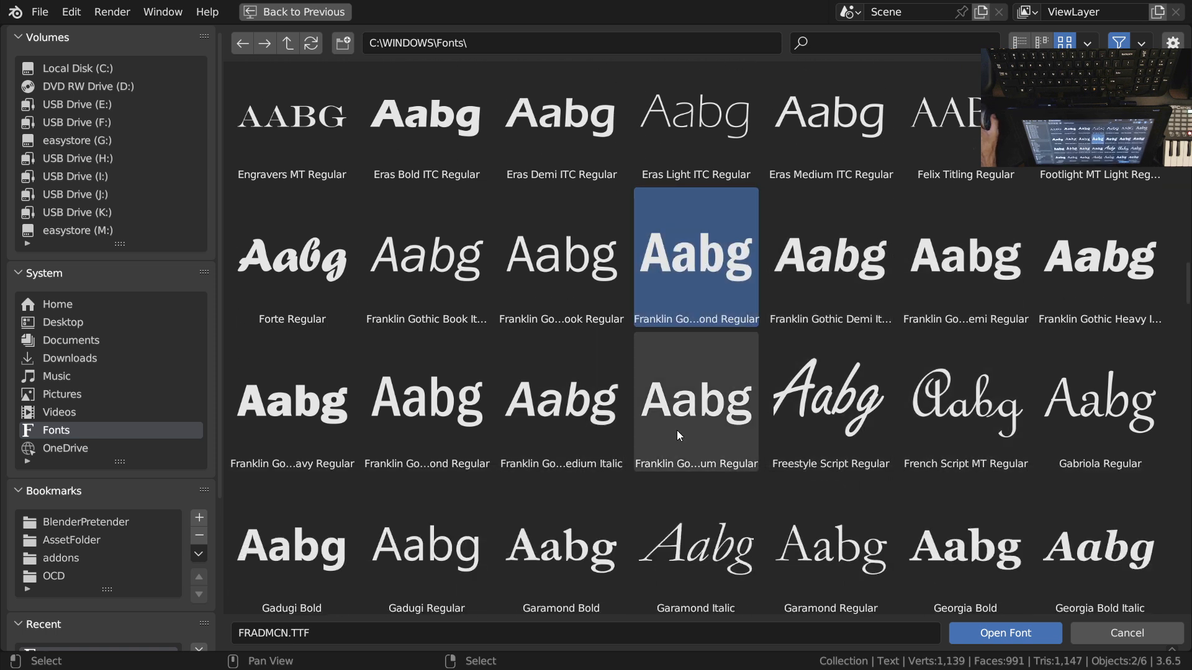
scroll(754, 427, down, 1)
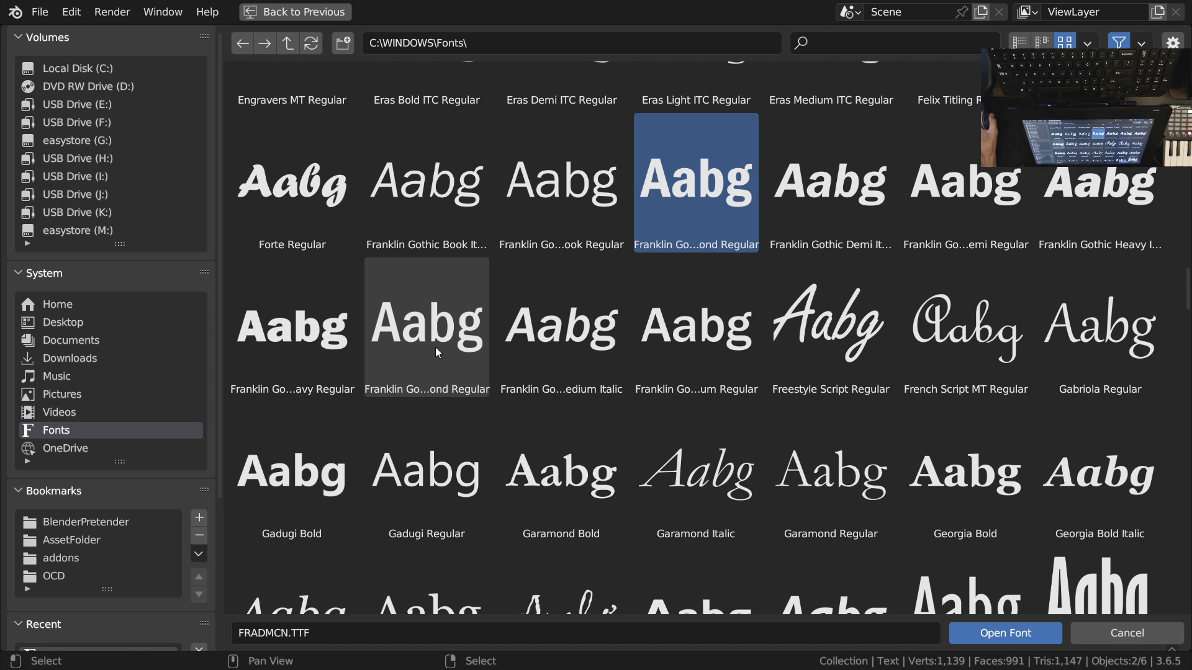
scroll(811, 422, down, 5)
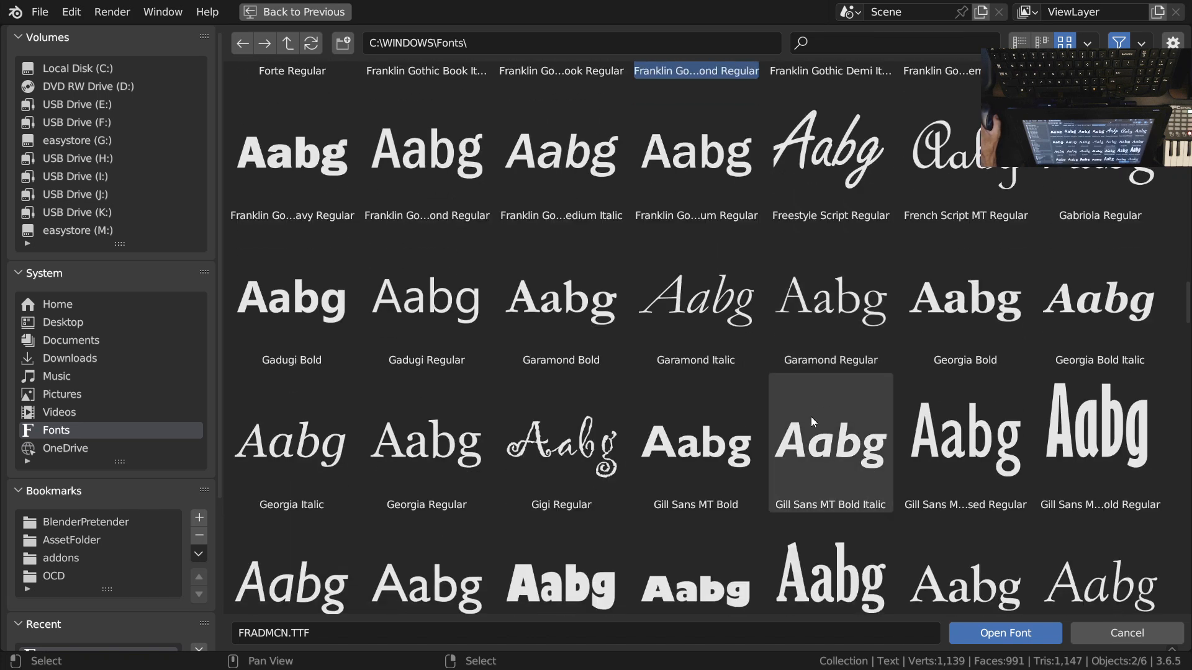
click(996, 634)
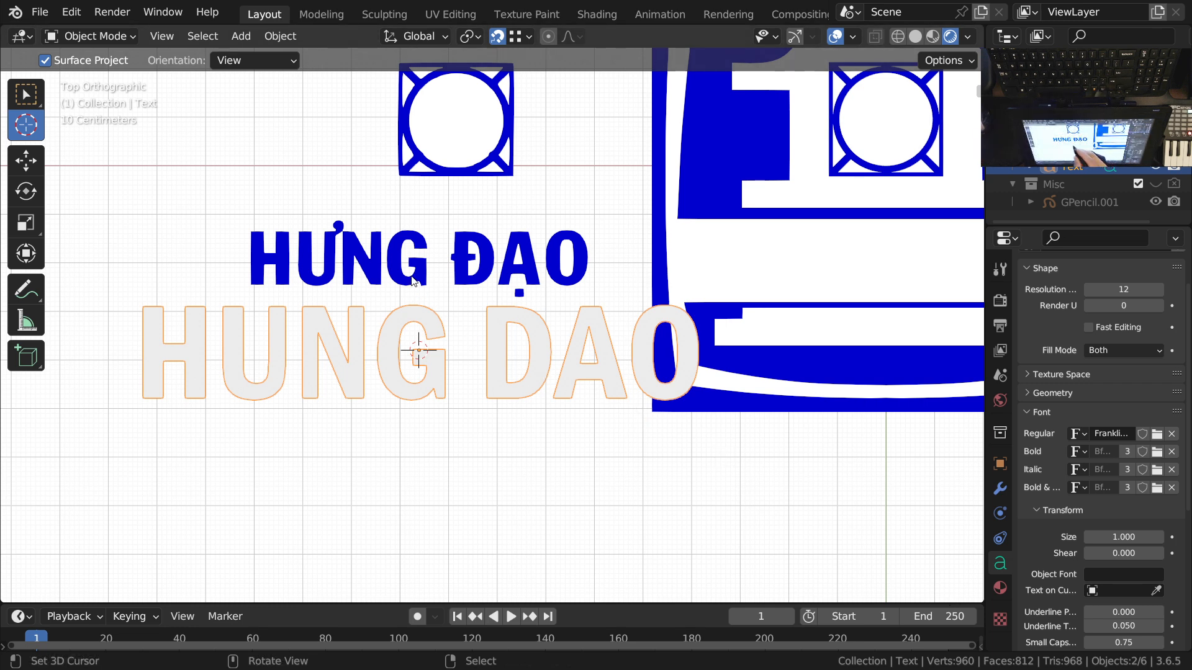
Step: Scale the HUNG DAO text uniformly to about 0.617 so it approximates the size of the blue lettering
scroll(500, 400, up, 1)
scroll(354, 220, up, 1)
key(s)
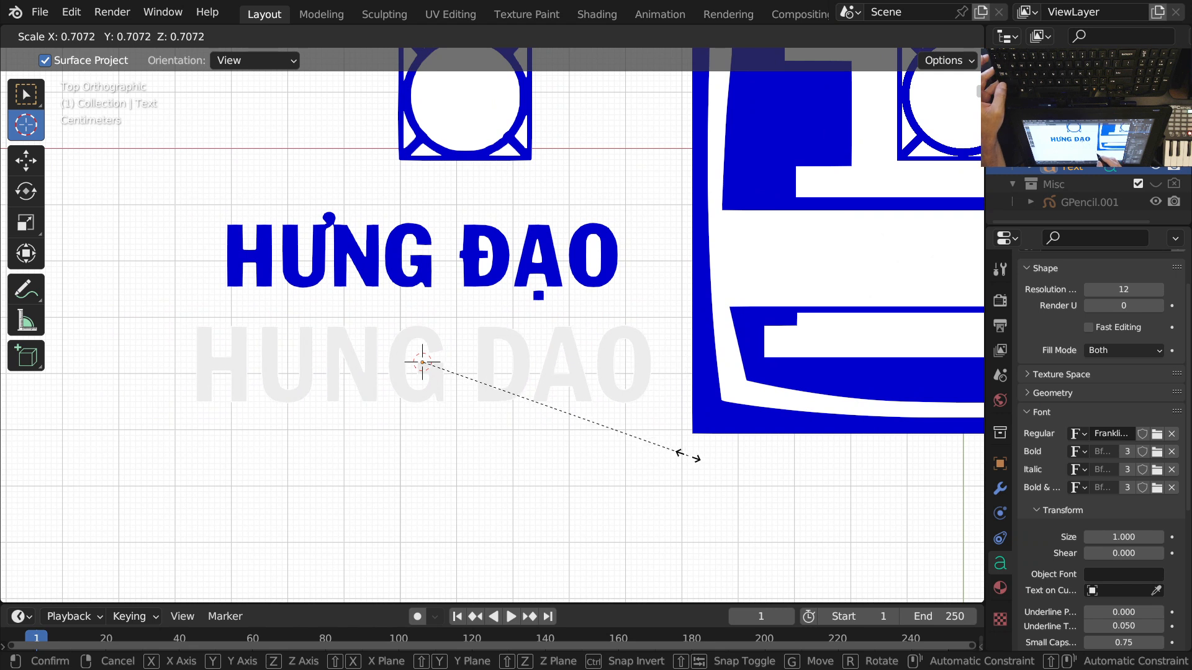
click(652, 450)
Step: Move the HUNG DAO text along Y onto the blue lettering and shift it about -0.0146 m along X
middle_drag(599, 400, 652, 399)
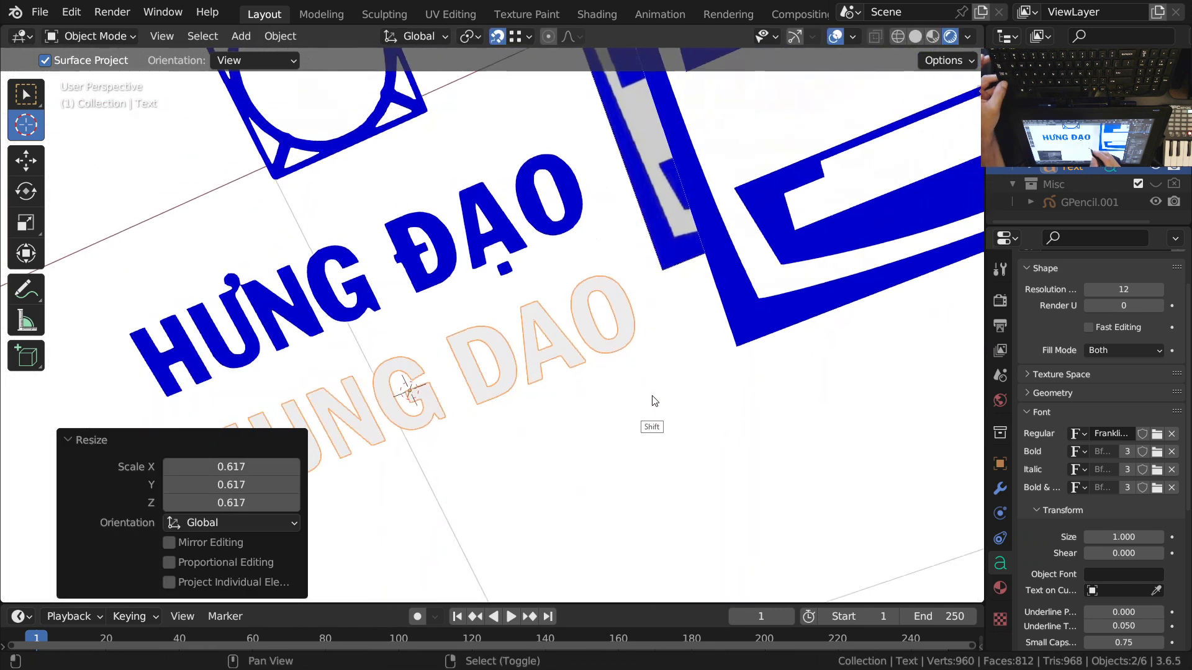
key(KP_7)
key(g)
key(y)
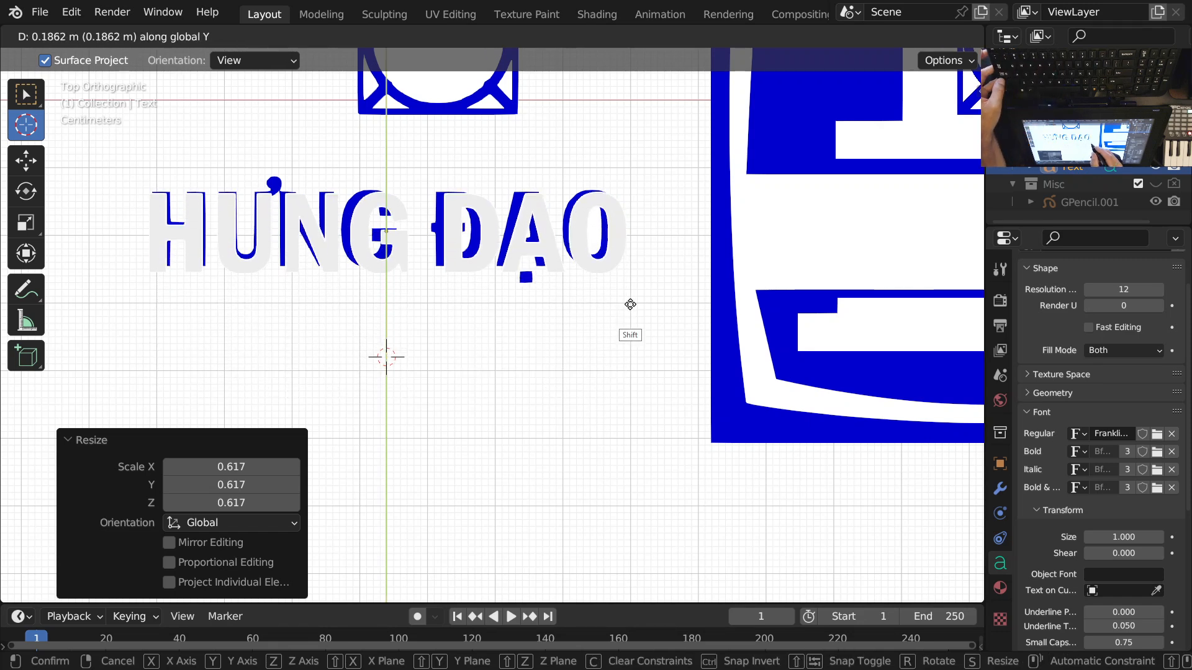
click(643, 278)
shift+middle_drag(579, 328, 688, 408)
ctrl+middle_drag(635, 326, 636, 375)
key(g)
key(x)
click(647, 465)
Step: Scale the text slightly along Y to fit the blue letters' height and nudge it about 0.0012 m along Y
key(s)
key(y)
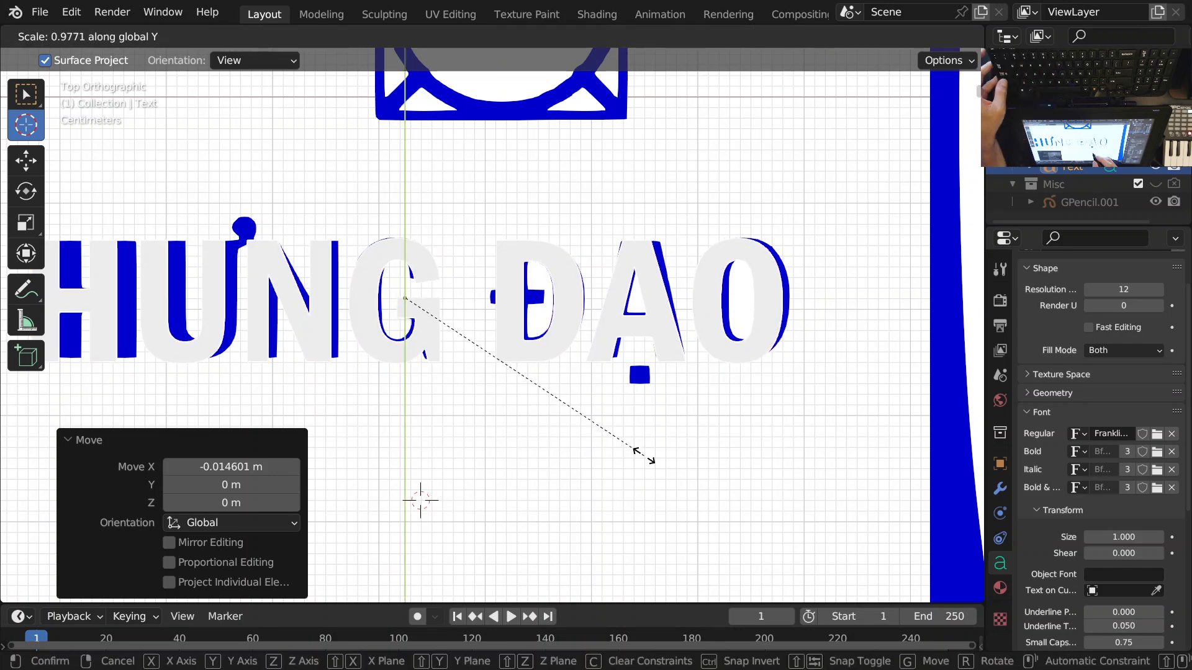
click(644, 455)
key(g)
key(y)
click(644, 458)
Step: Scale the HUNG DAO text along X to about 0.941 so the HUNG letters fit the blue ones
ctrl+middle_drag(621, 377, 558, 415)
shift+middle_drag(555, 415, 510, 413)
mouse_move(394, 404)
shift+middle_down()
mouse_move(452, 399)
mouse_move(372, 395)
shift+middle_up()
shift+middle_drag(516, 431, 507, 405)
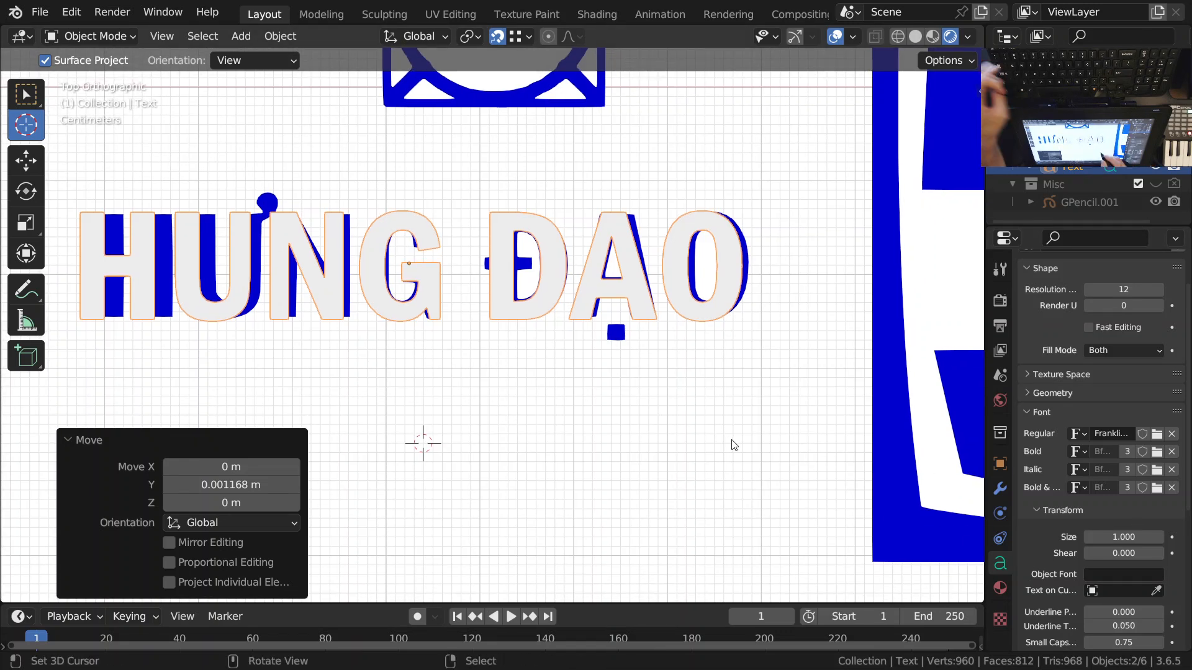
key(s)
key(x)
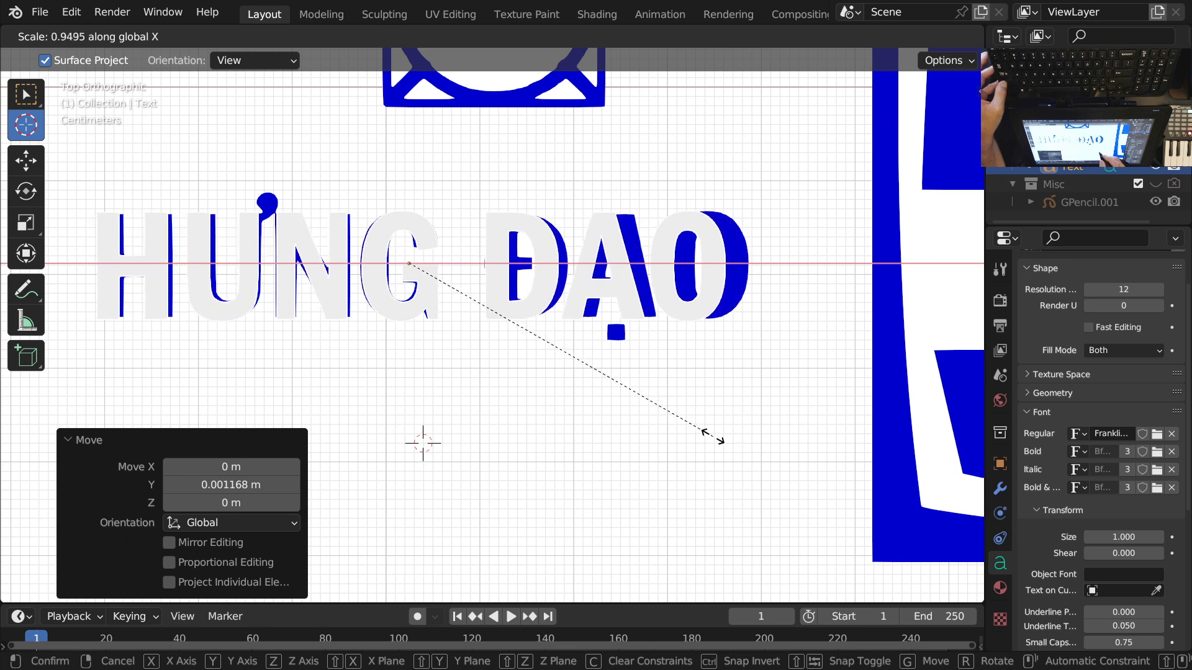
key(shift)
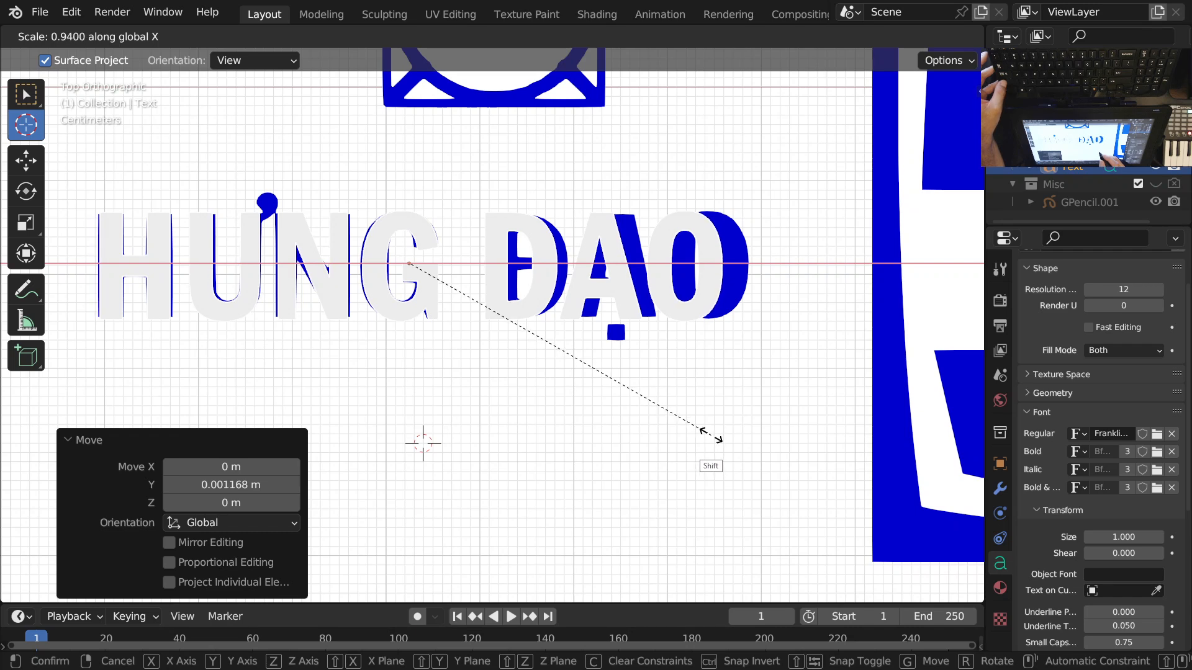
click(713, 439)
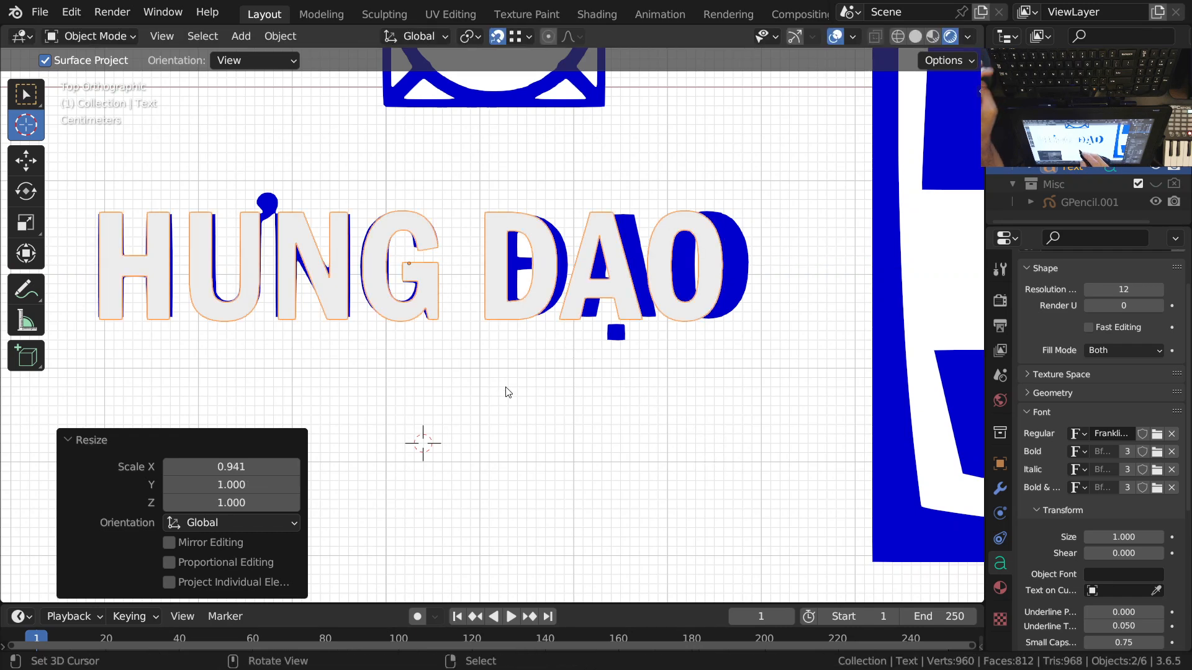
Step: Try an extra space between HUNG and DAO to widen the gap between the words
key(Tab)
key(Left)
key(Left)
key(Left)
key(Left)
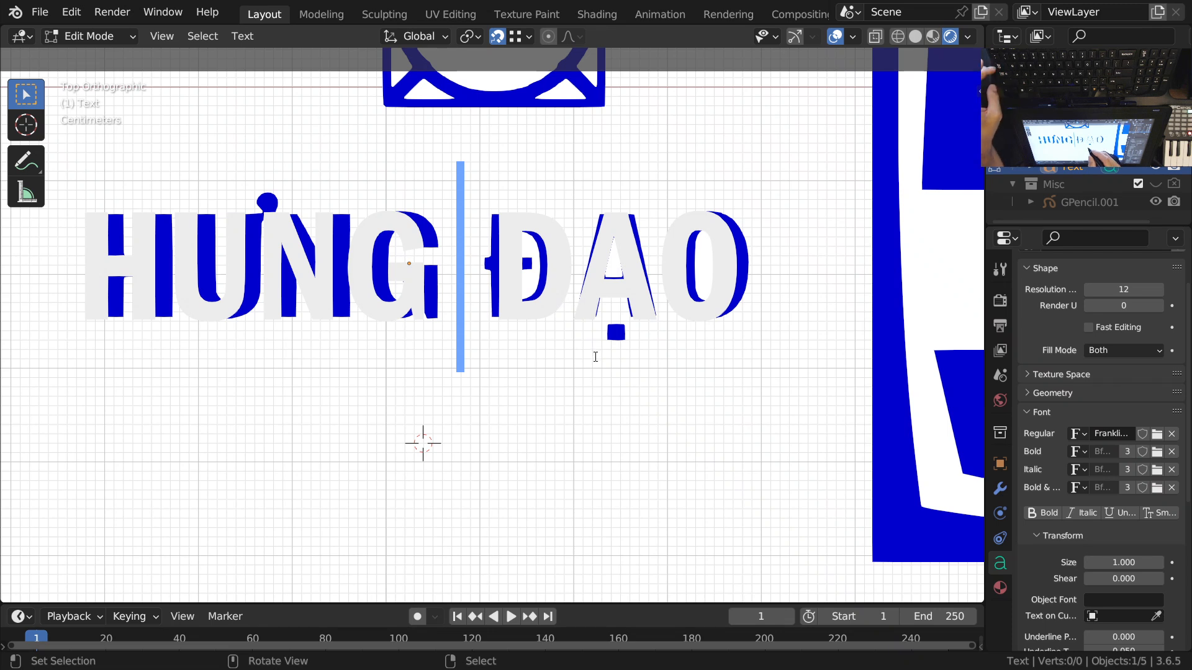
key(BackSpace)
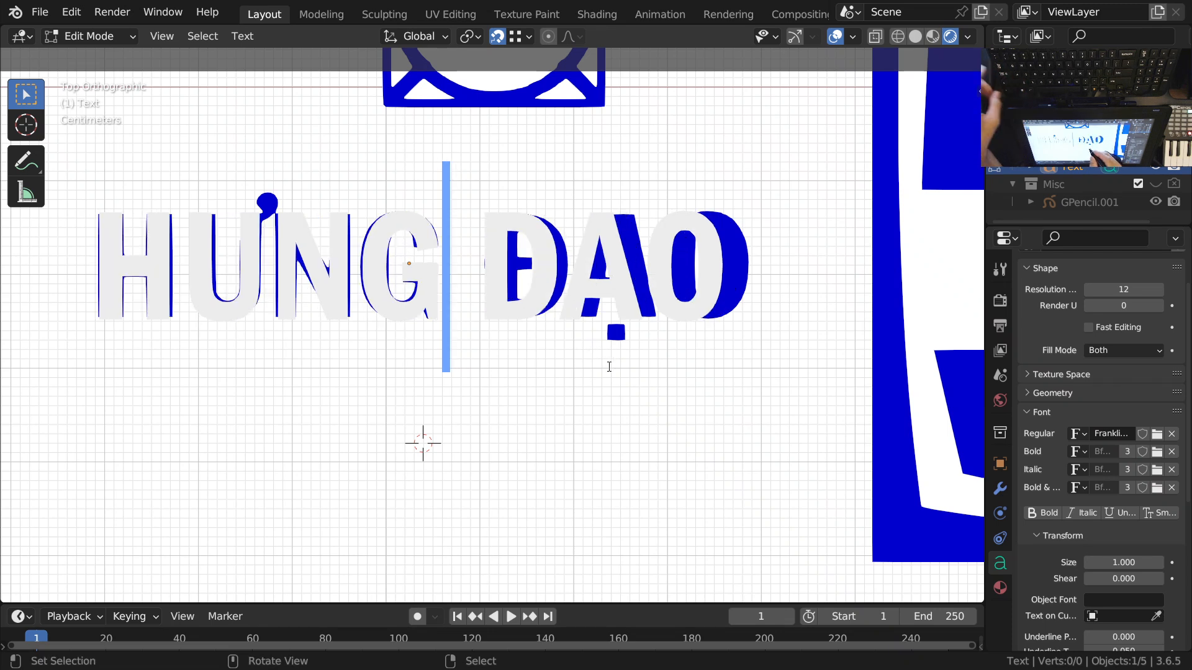
key(Tab)
Step: Duplicate the HUNG DAO text along Y and place the copy just below the original
key(shift+d)
key(y)
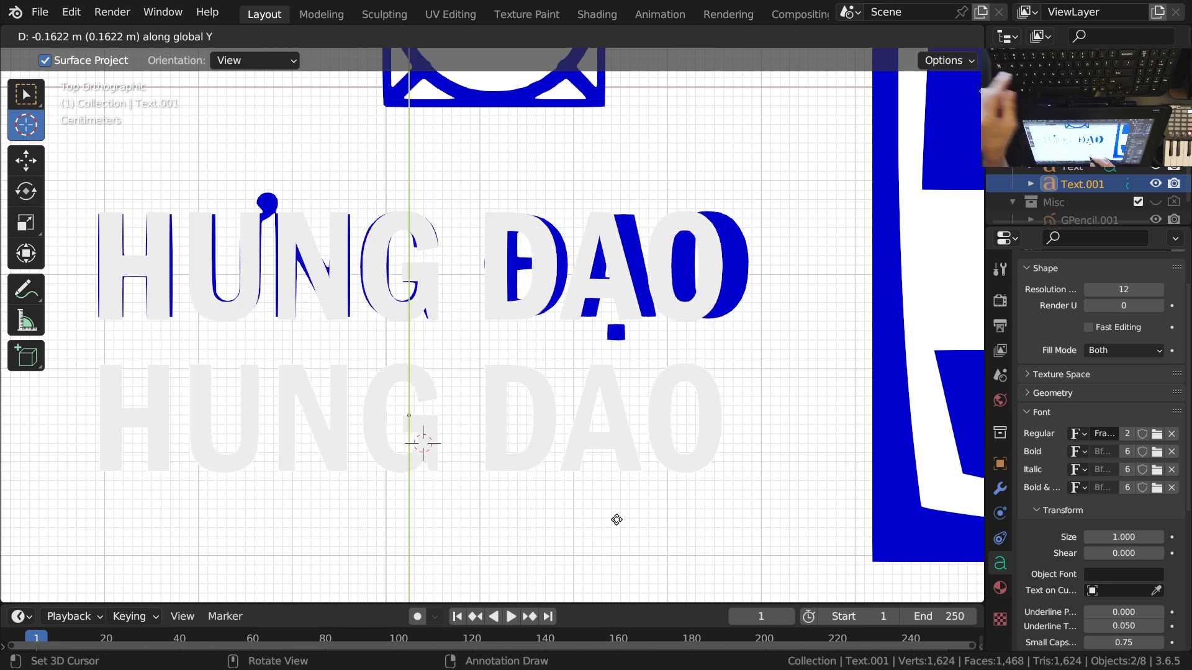
click(623, 522)
Step: Delete HUNG and the following space from the lower copy, leaving only DAO
key(Tab)
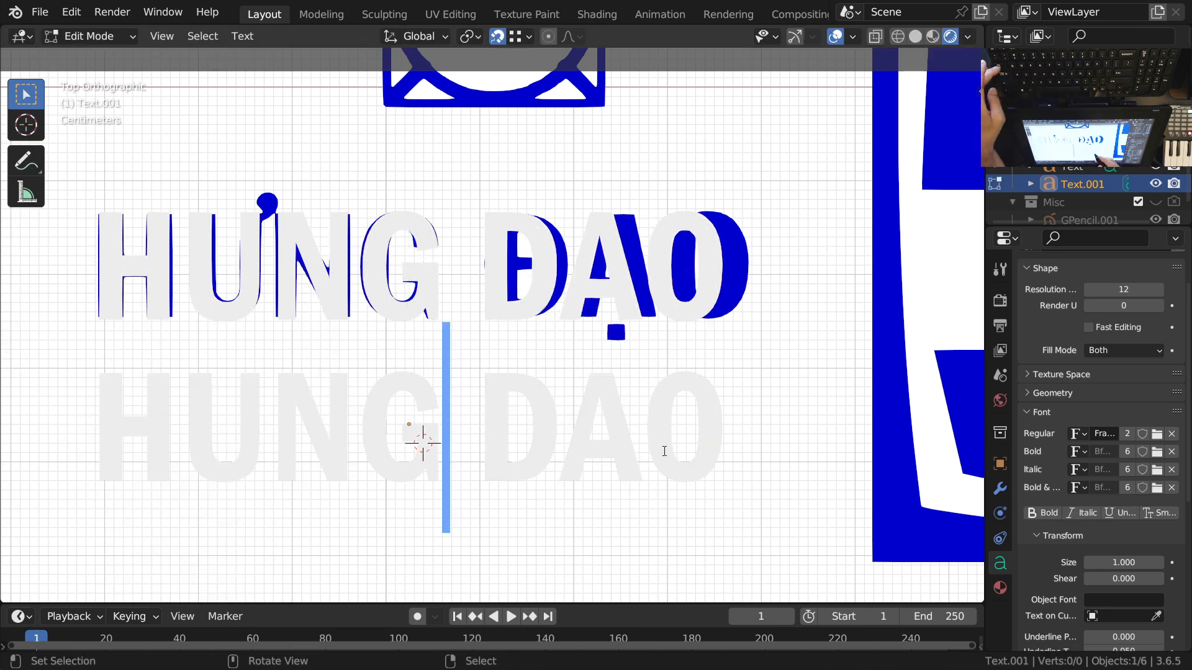
key(Right)
key(BackSpace)
key(BackSpace)
key(BackSpace)
key(BackSpace)
key(BackSpace)
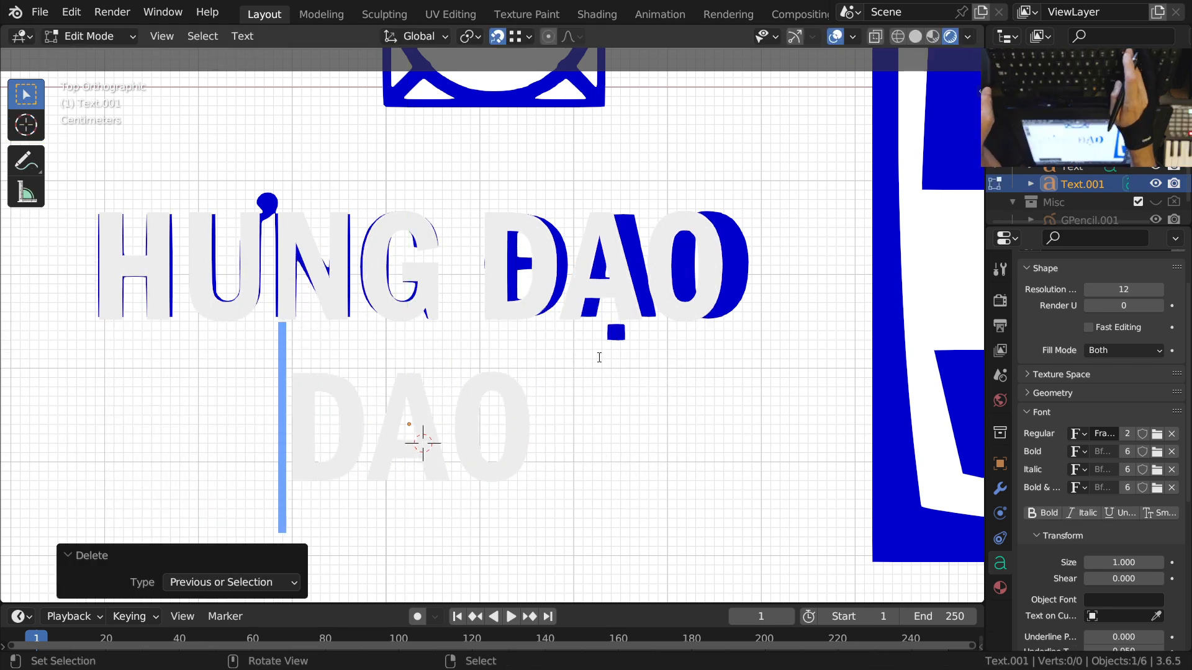
key(Tab)
Step: Delete DAO and the preceding space from the original text, leaving only HUNG
click(503, 313)
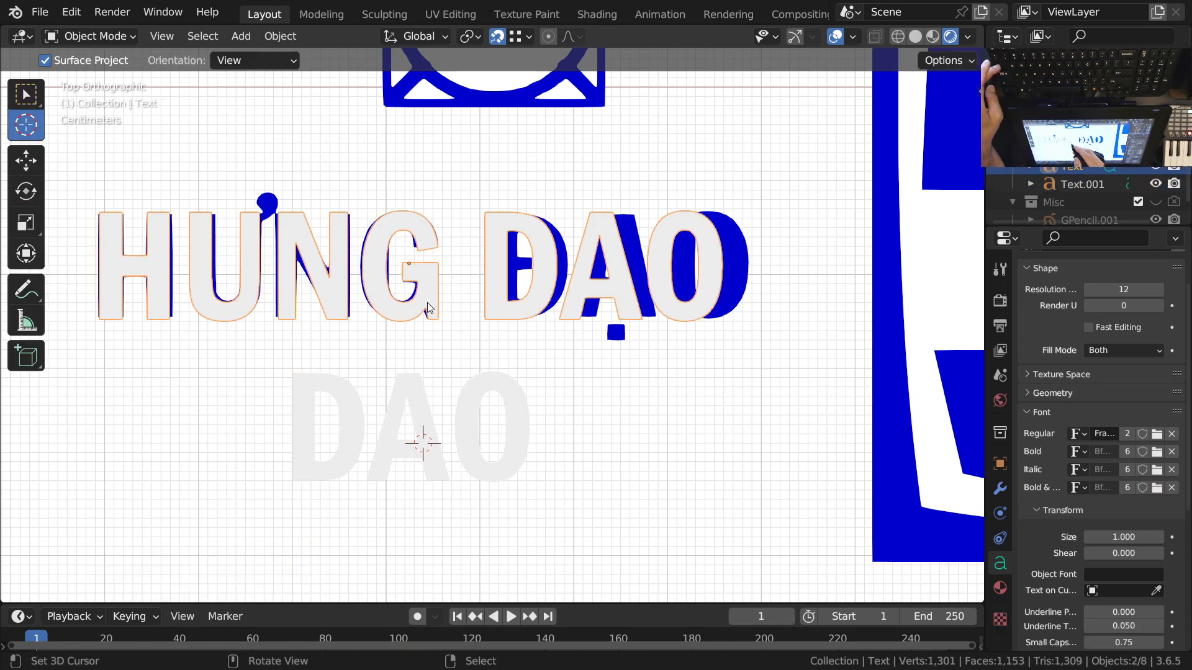
key(Tab)
key(Right)
key(Right)
key(Right)
key(Right)
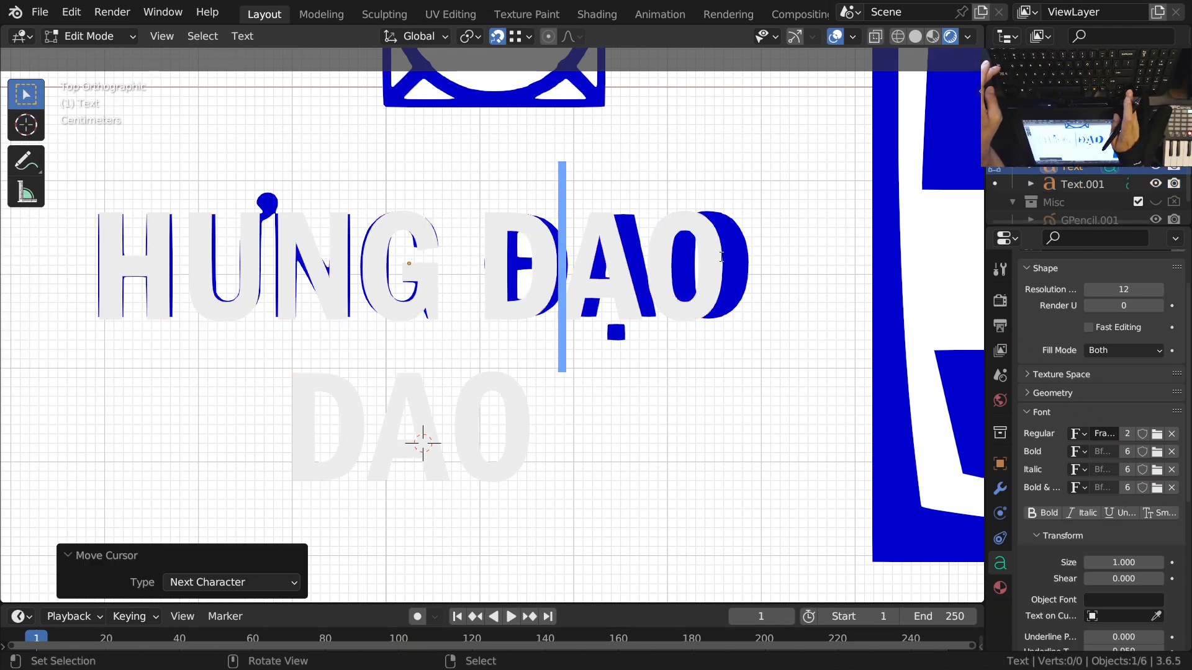
key(BackSpace)
key(BackSpace)
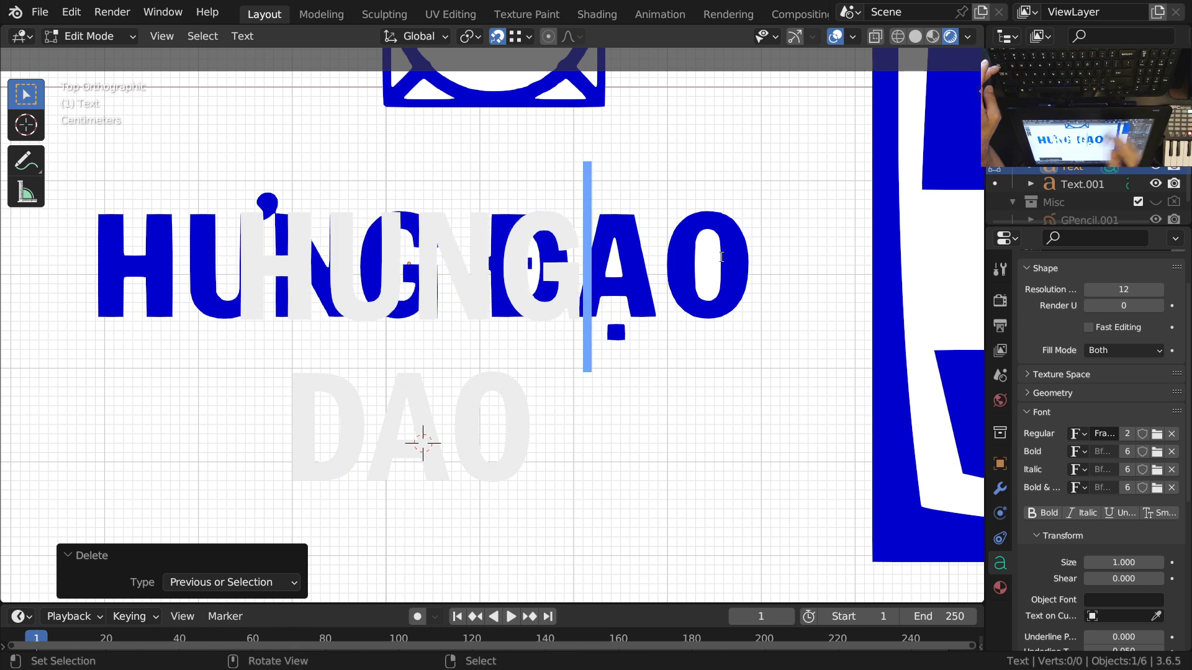
key(Tab)
Step: Move the HUNG text -0.15005 m along X back over the blue HƯNG letters
key(g)
key(x)
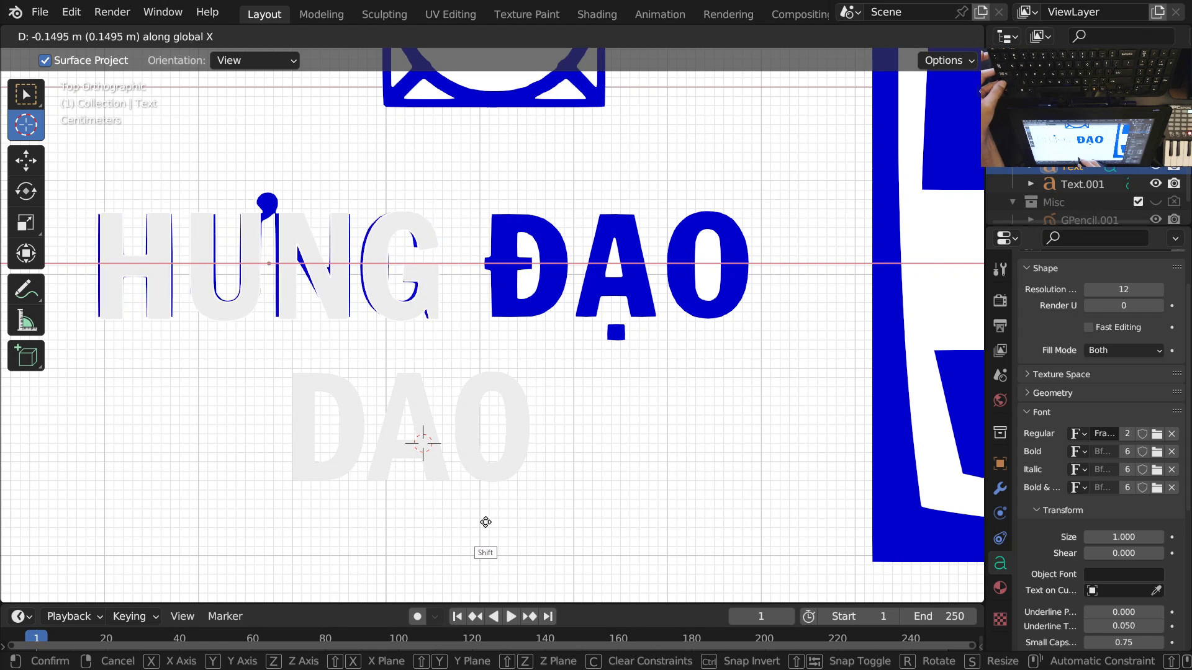
click(479, 523)
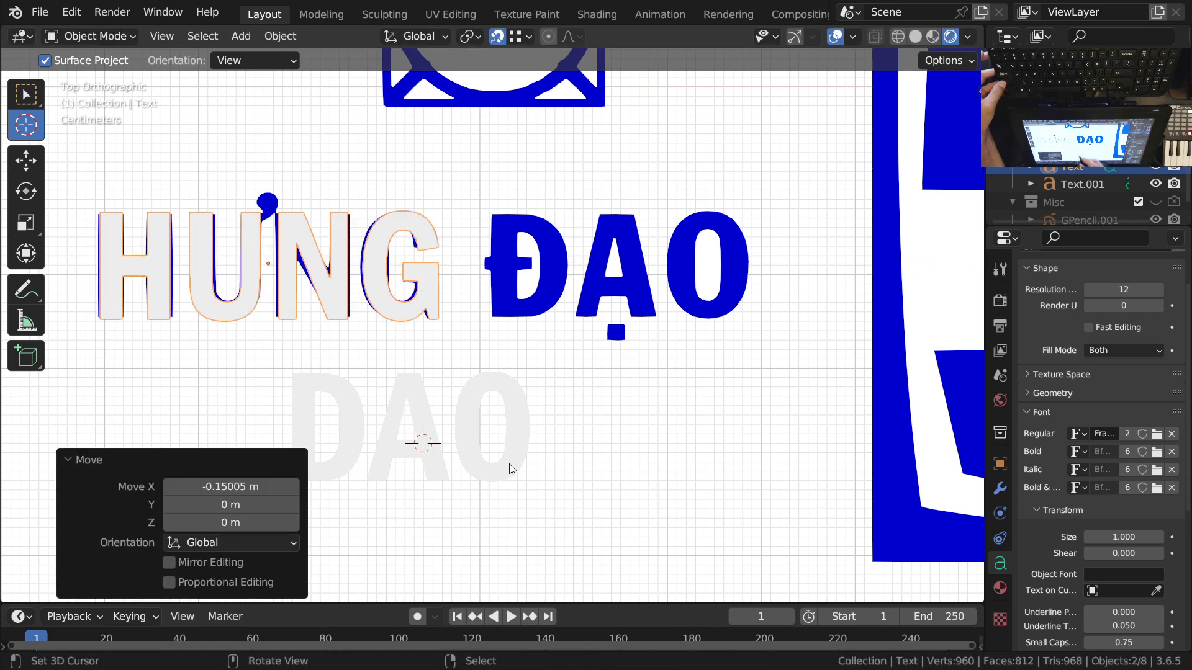
Step: Move the DAO text up along Y by eye to roughly the height of the HUNG text
click(494, 475)
scroll(493, 481, up, 1)
shift+middle_drag(502, 428, 527, 465)
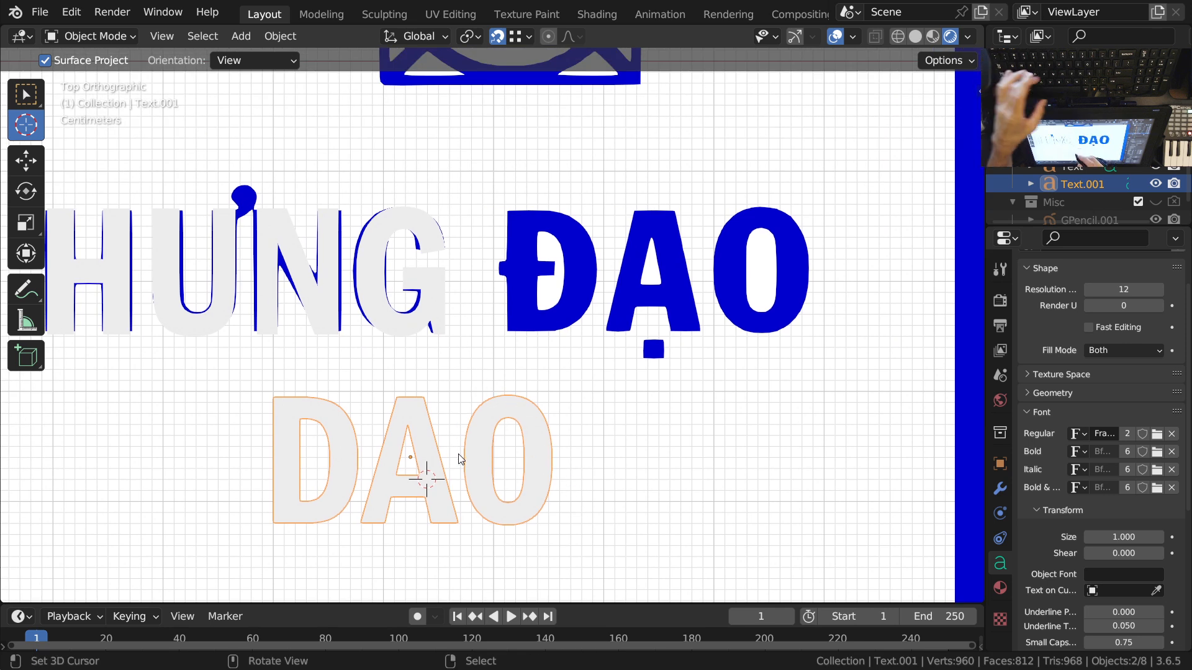
key(g)
key(y)
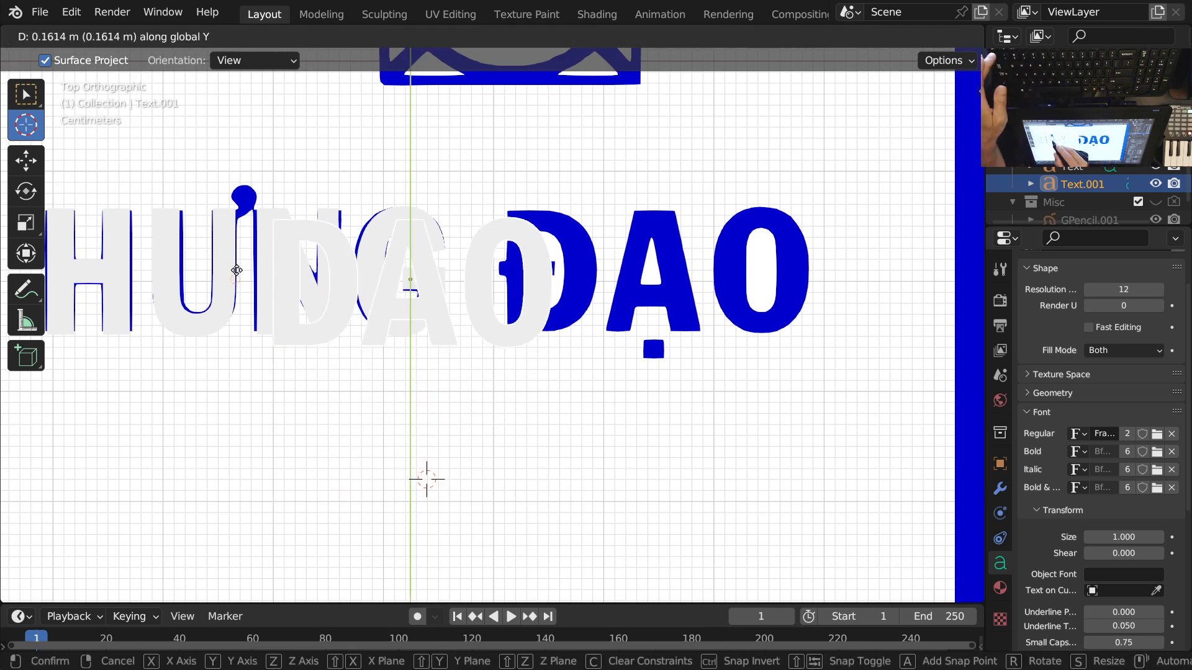
click(237, 279)
Step: Try to level the DAO text with HUNG by a further small move along Y
scroll(500, 364, up, 1)
shift+middle_drag(500, 364, 713, 375)
click(407, 327)
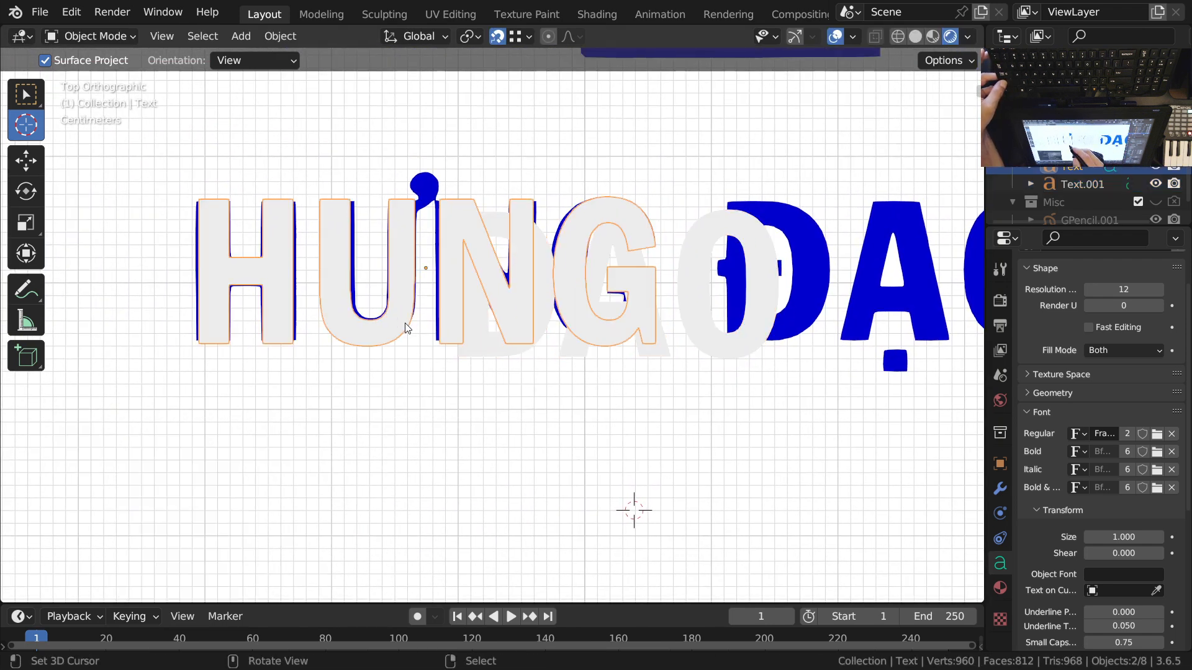
shift+middle_drag(443, 368, 395, 400)
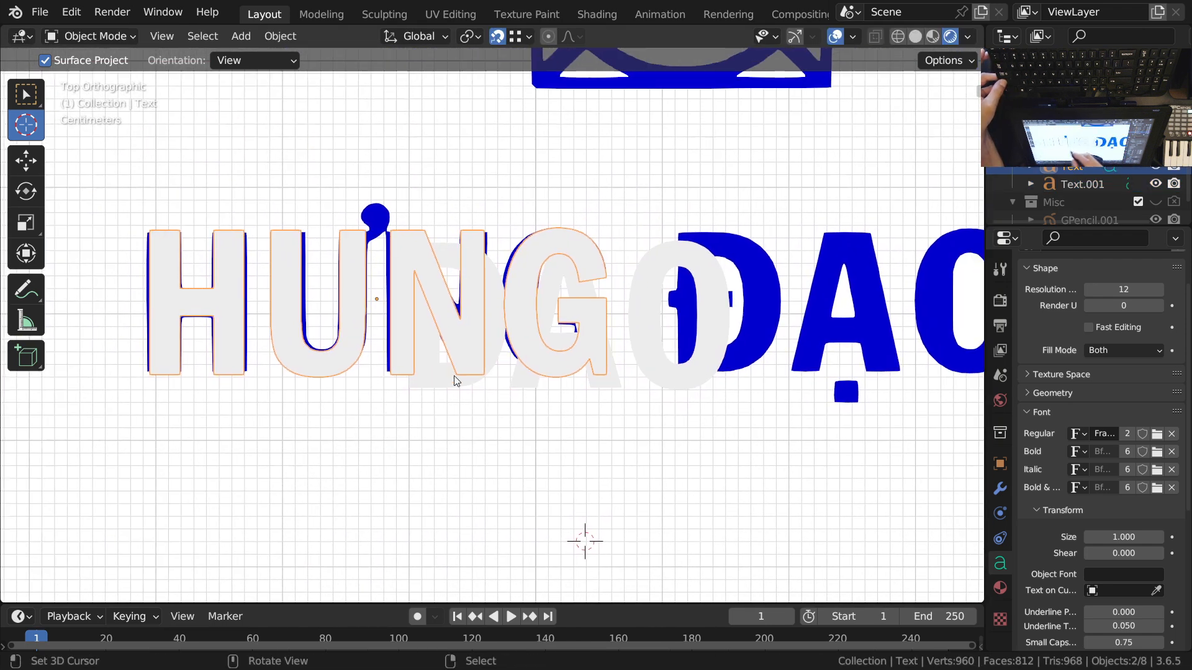
click(663, 273)
scroll(471, 291, up, 2)
key(g)
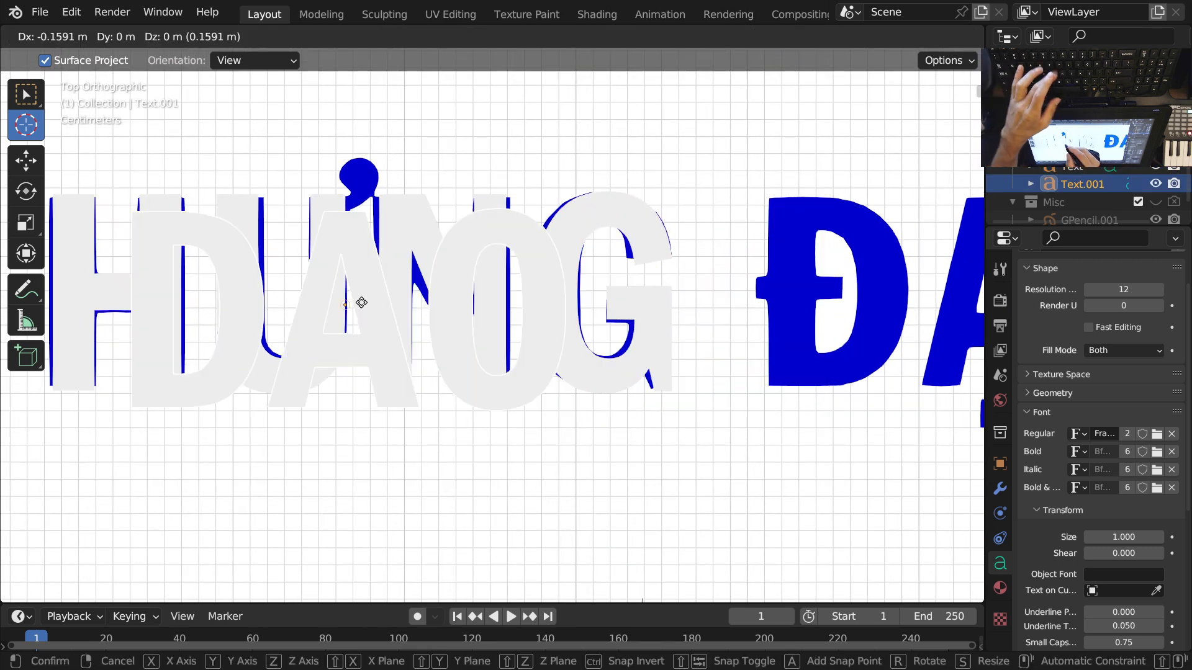
key(y)
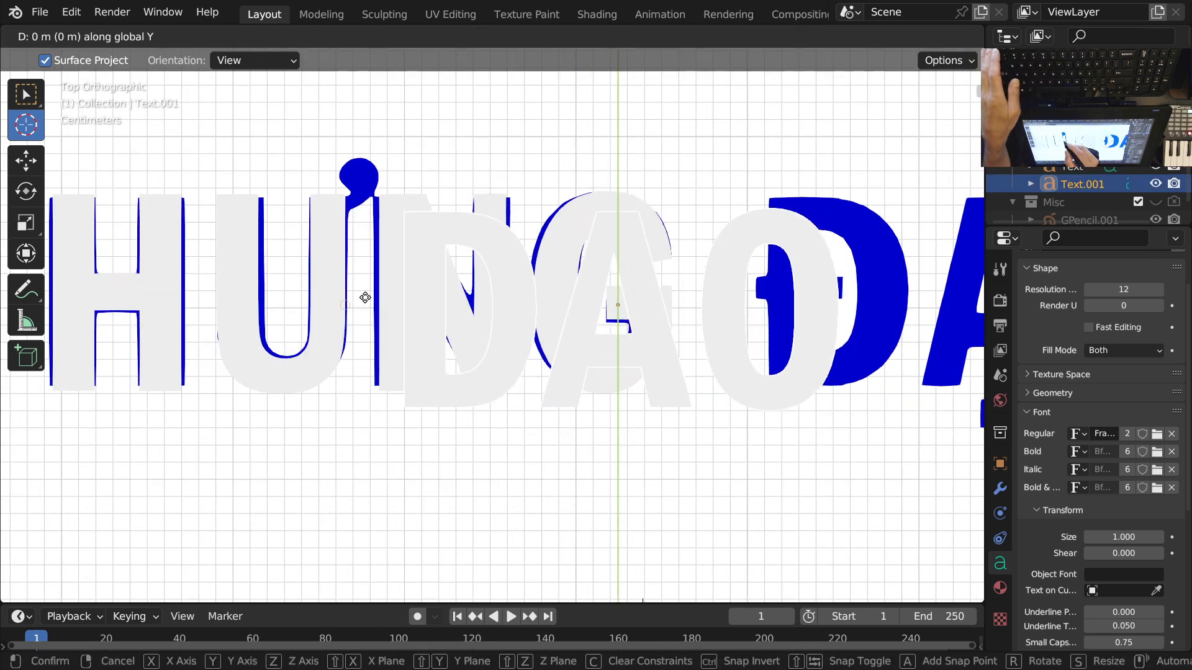
click(360, 275)
scroll(467, 438, down, 2)
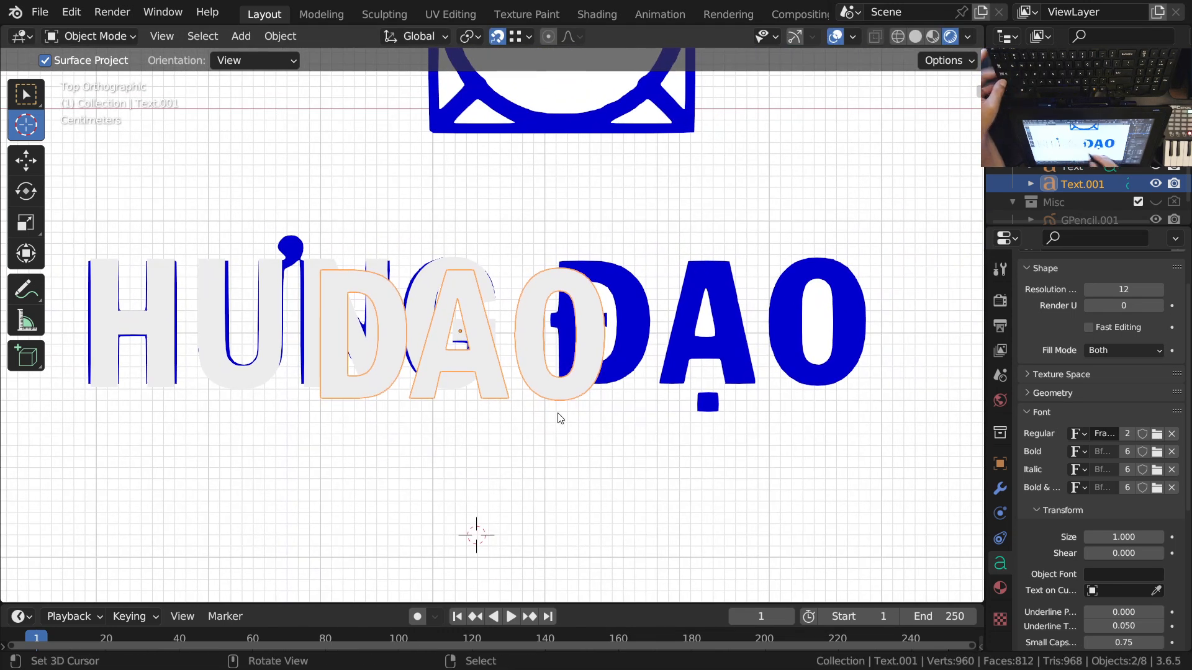
key(m)
key(Escape)
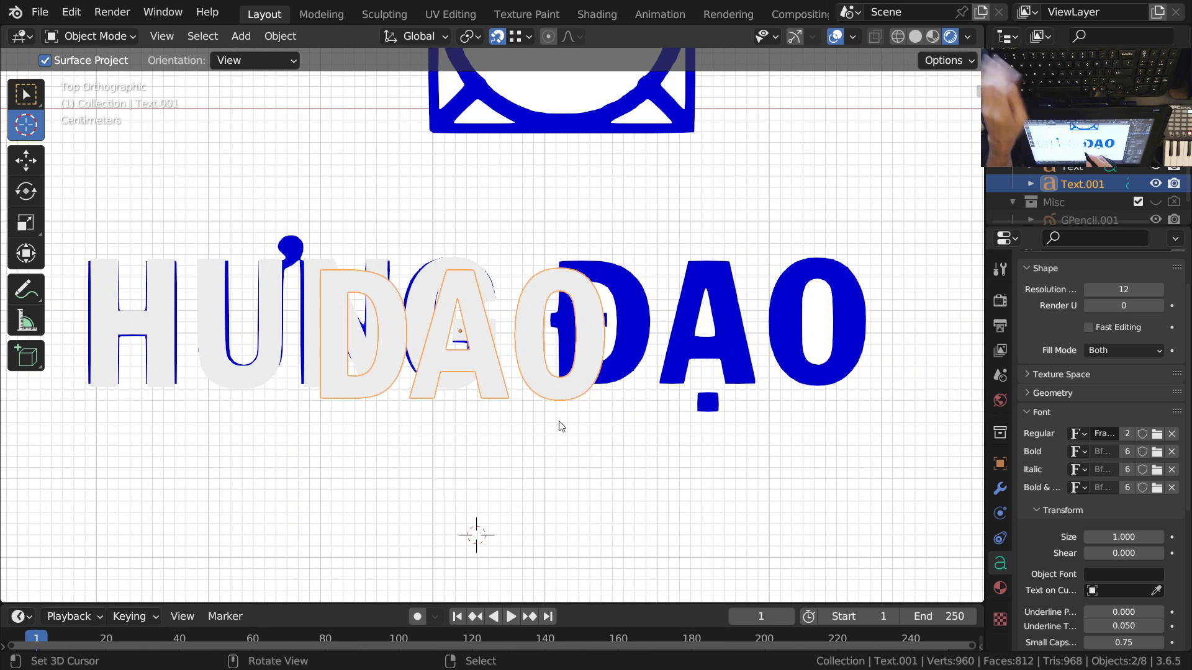
Step: Copy the HUNG text's Y location, -0.188199 m, to the DAO text so both words share the same height
key(n)
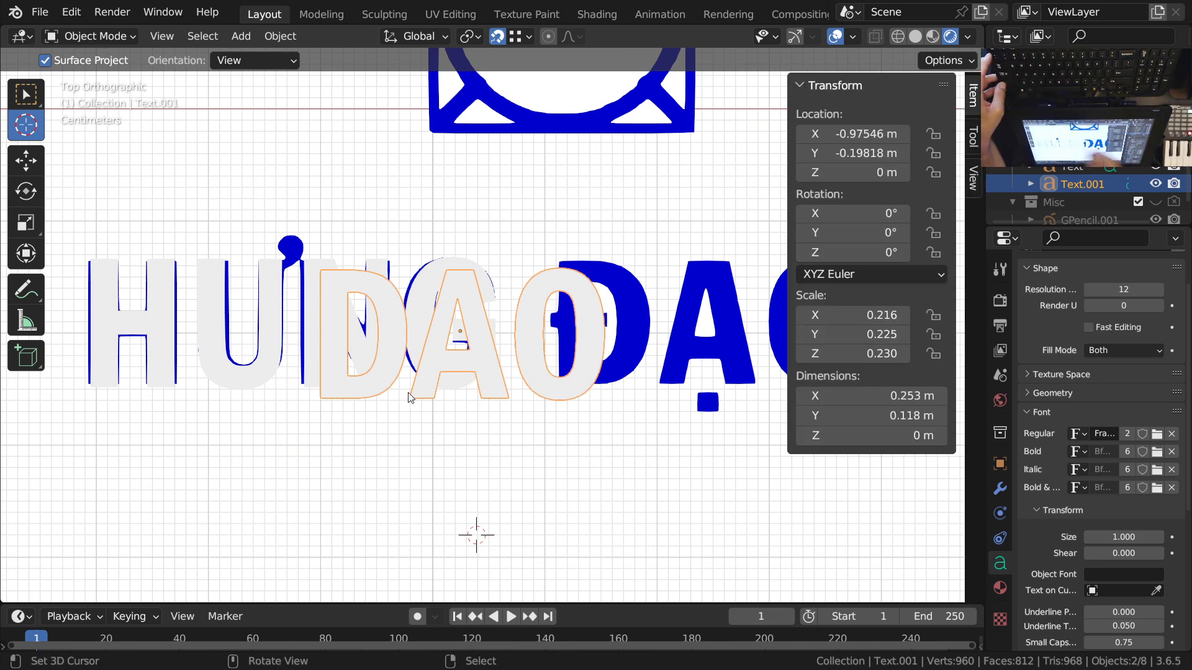
right_click(165, 383)
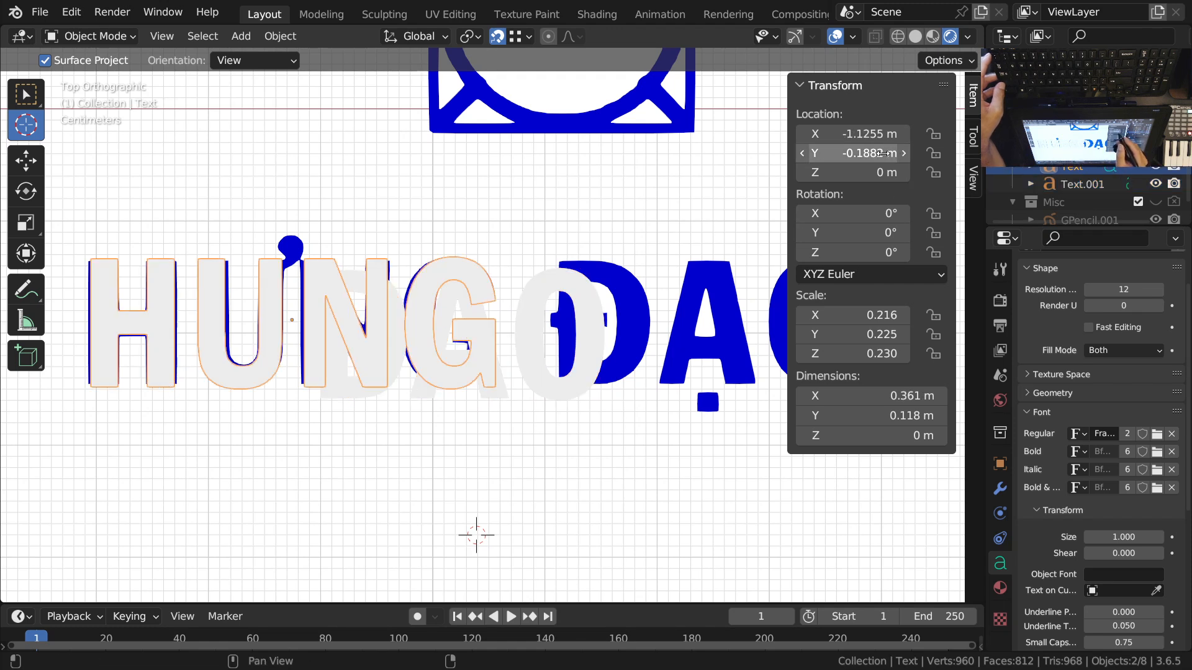
click(886, 154)
key(Escape)
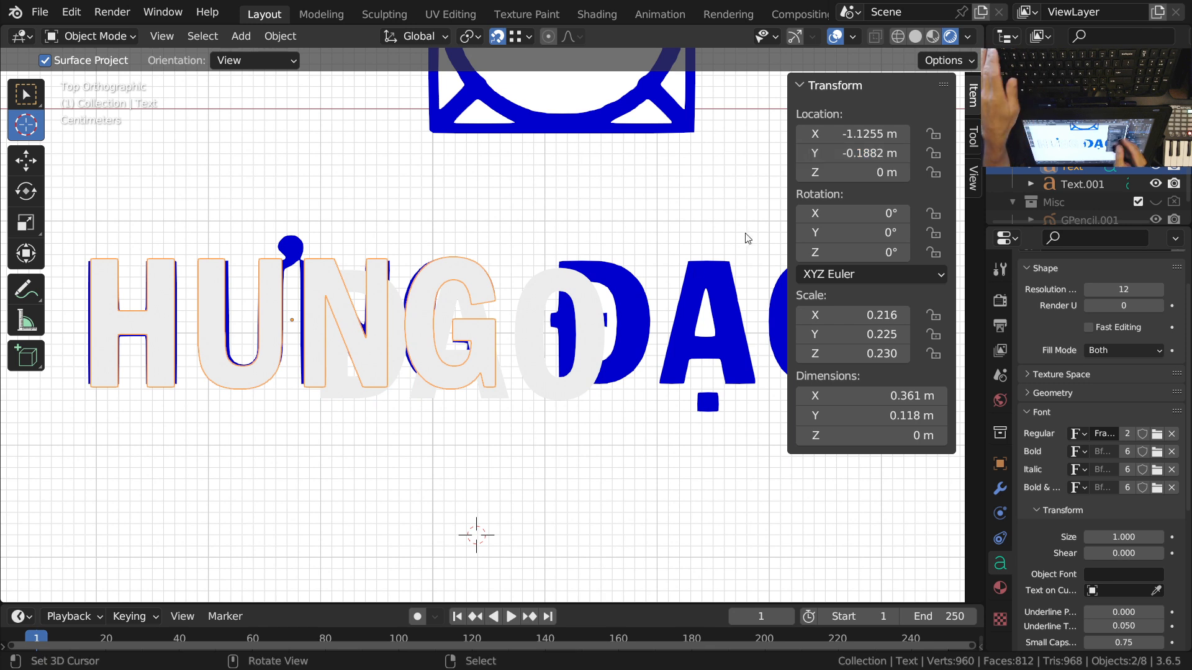
right_click(548, 402)
click(886, 153)
click(886, 158)
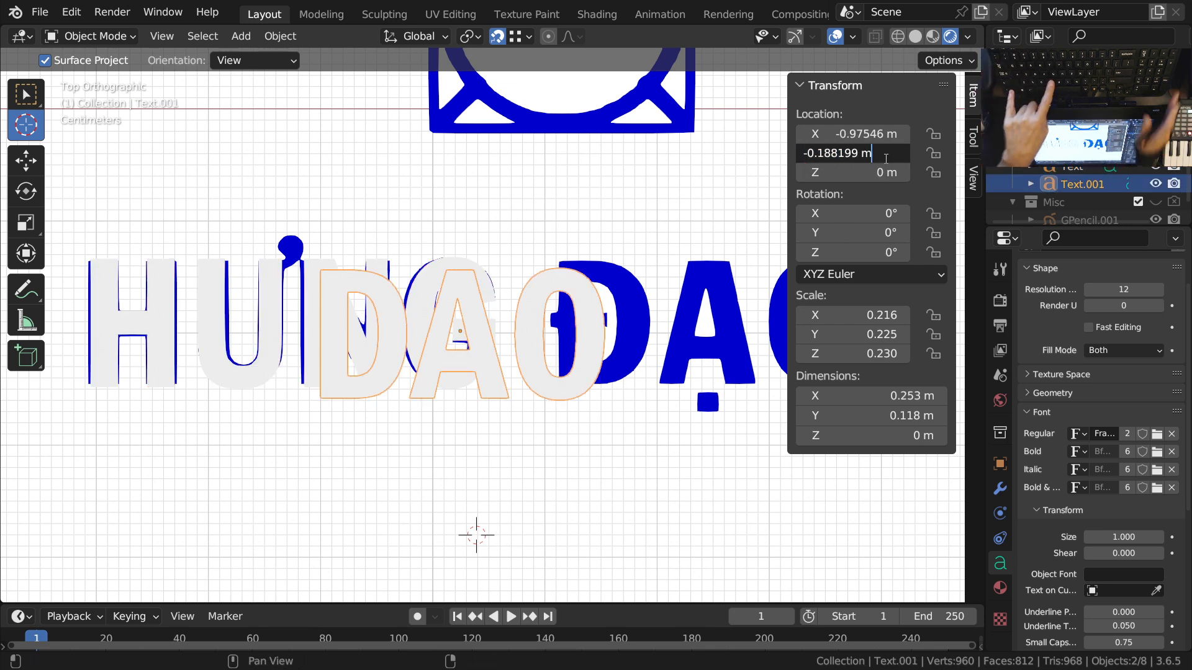
key(Return)
Step: Move the DAO text 0.21438 m along X so its D lies over the blue Đ
shift+middle_drag(591, 404, 390, 415)
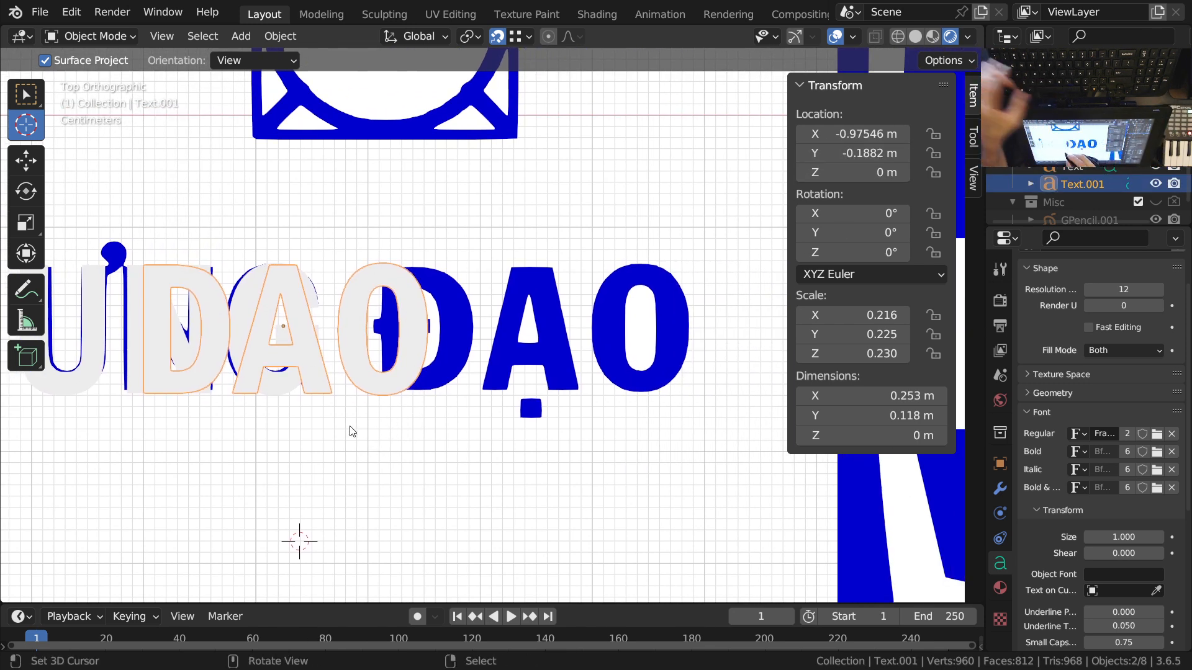
key(g)
key(x)
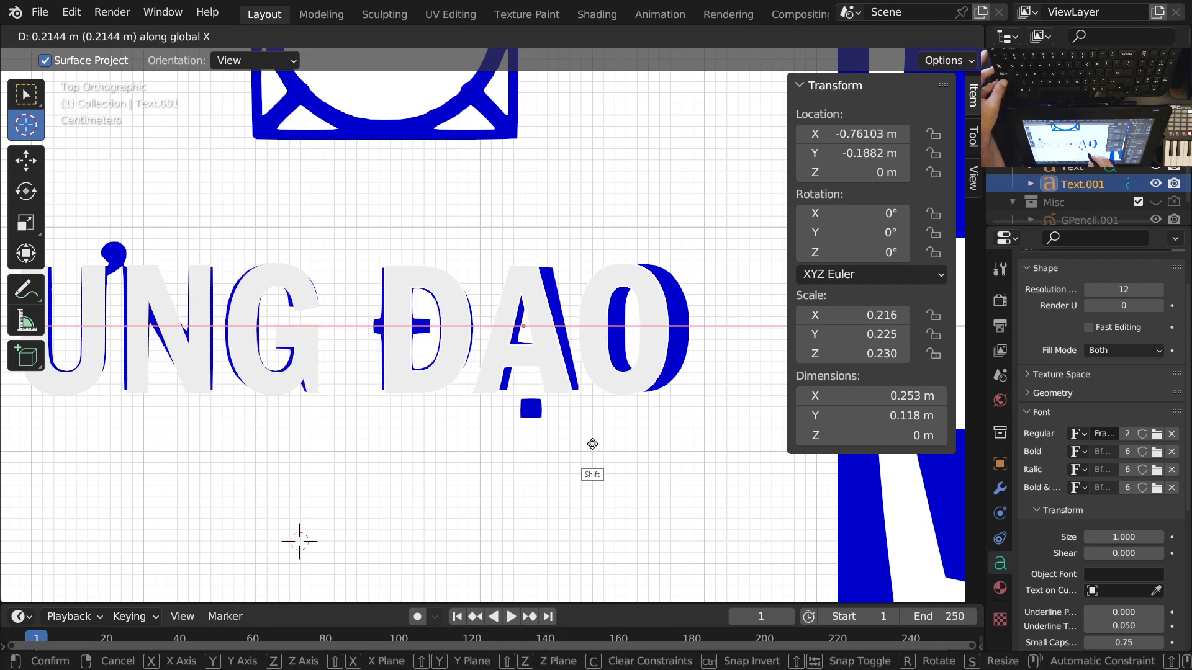
click(592, 443)
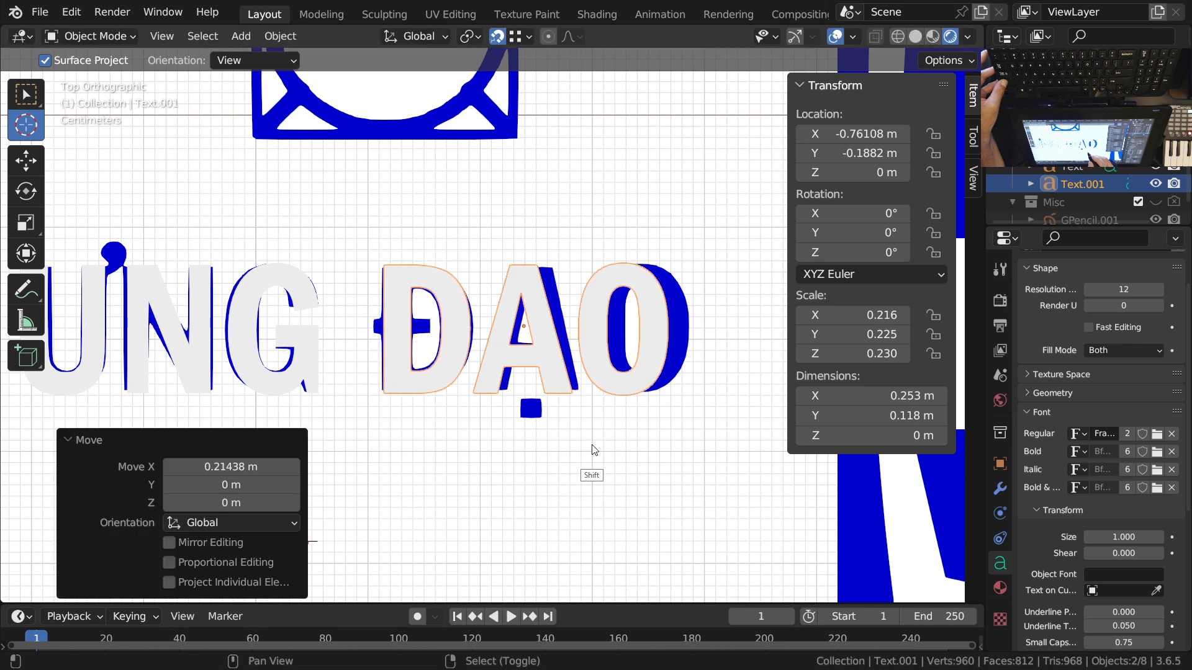
Step: Scale the HUNG text by 1.001 along X and shift it -0.000295 m along X to fit the blue letters
shift+middle_drag(460, 447, 639, 456)
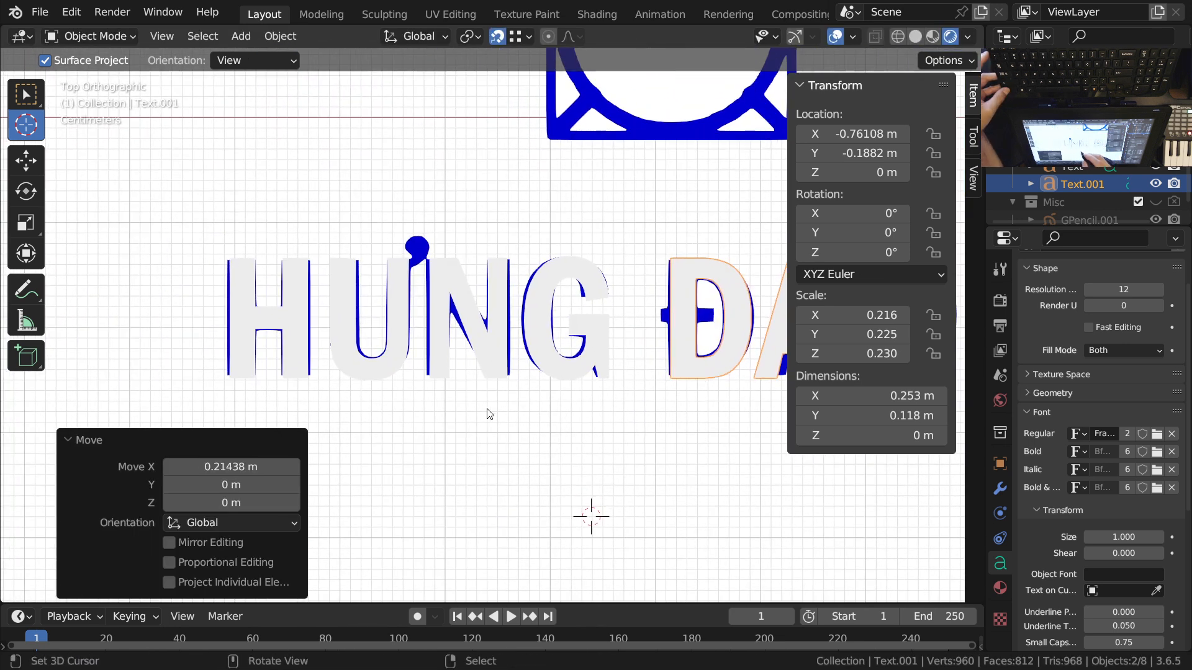
click(448, 376)
shift+middle_drag(466, 399, 501, 430)
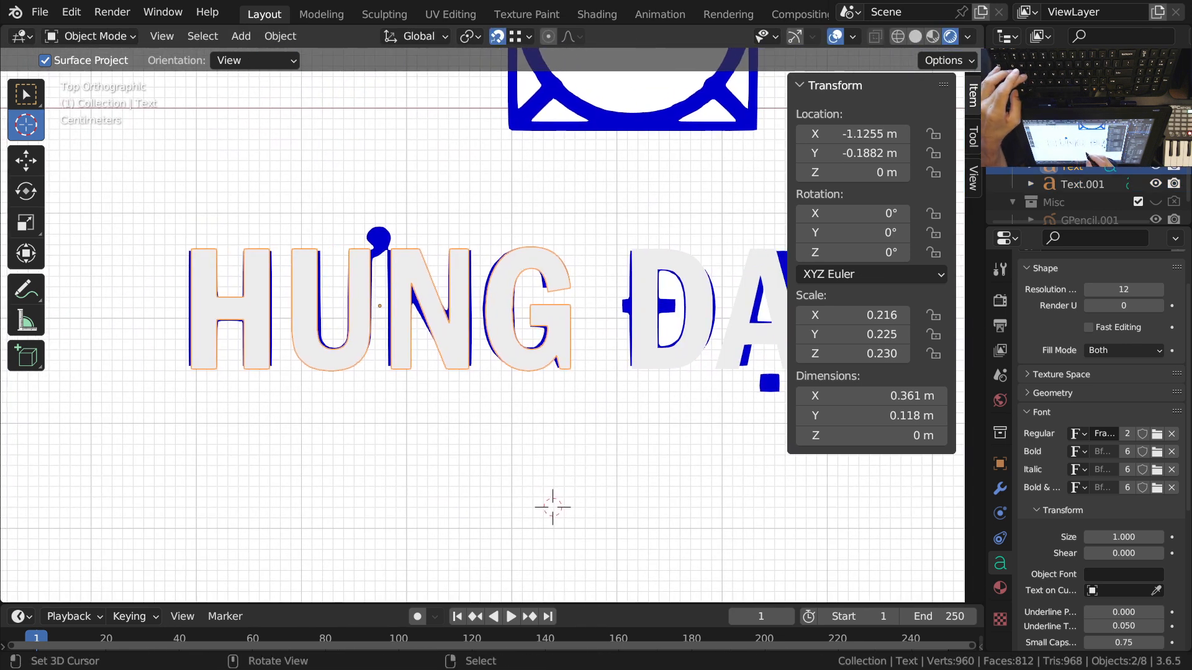
key(s)
key(x)
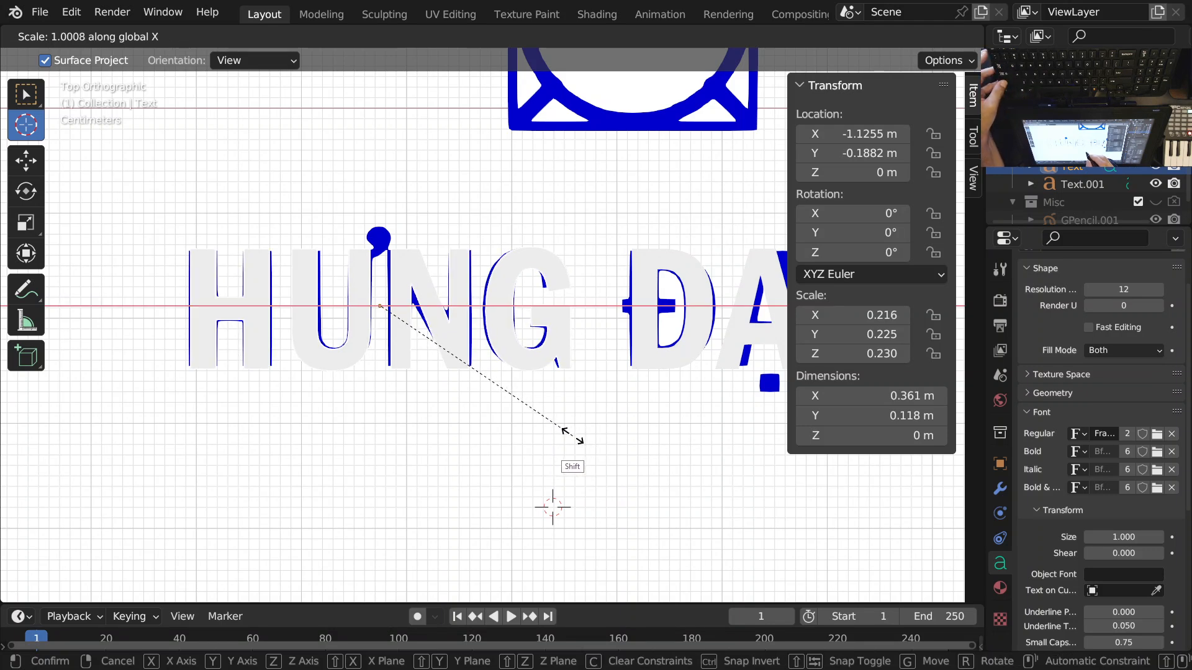
click(573, 435)
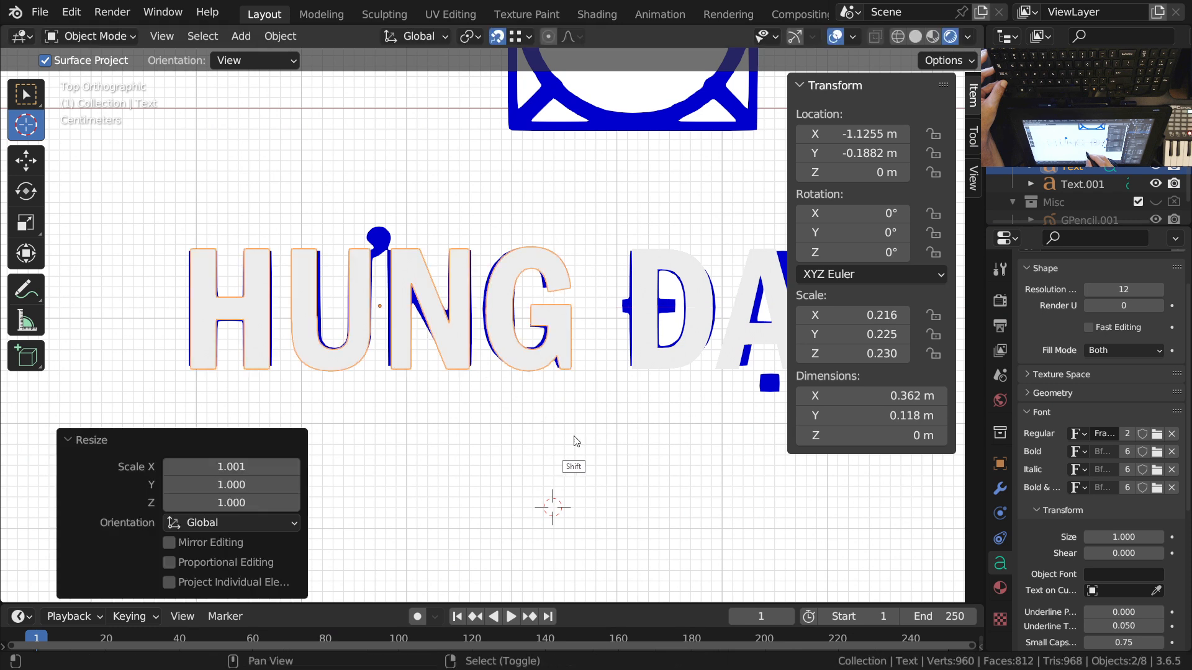
key(g)
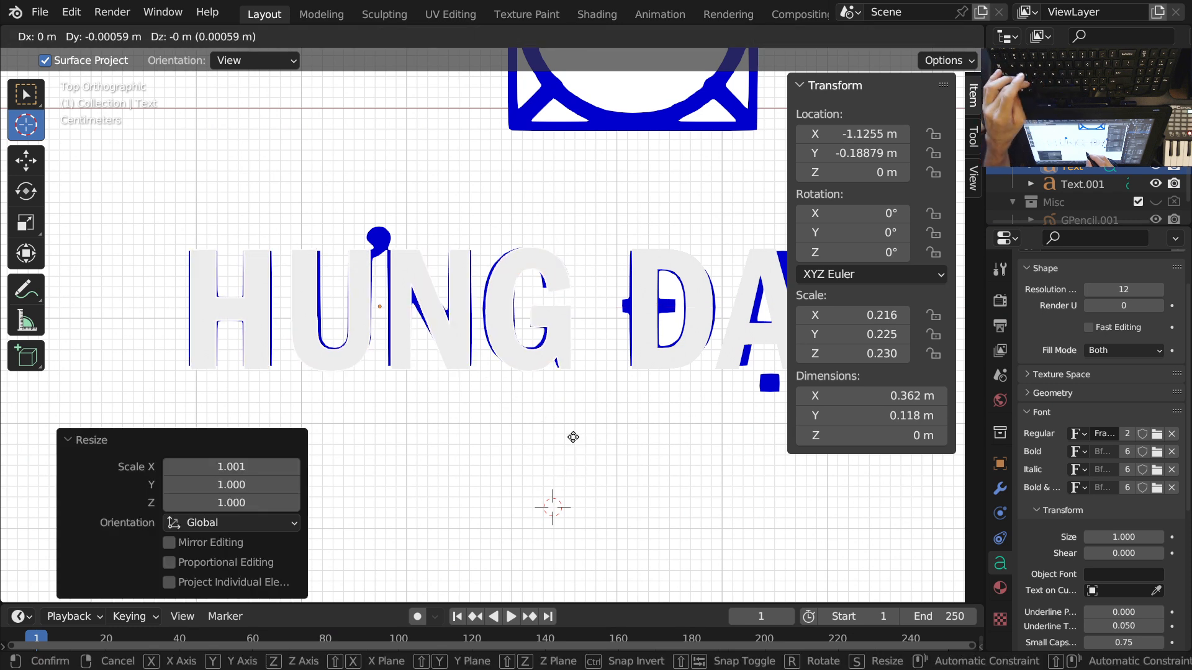
key(x)
click(569, 438)
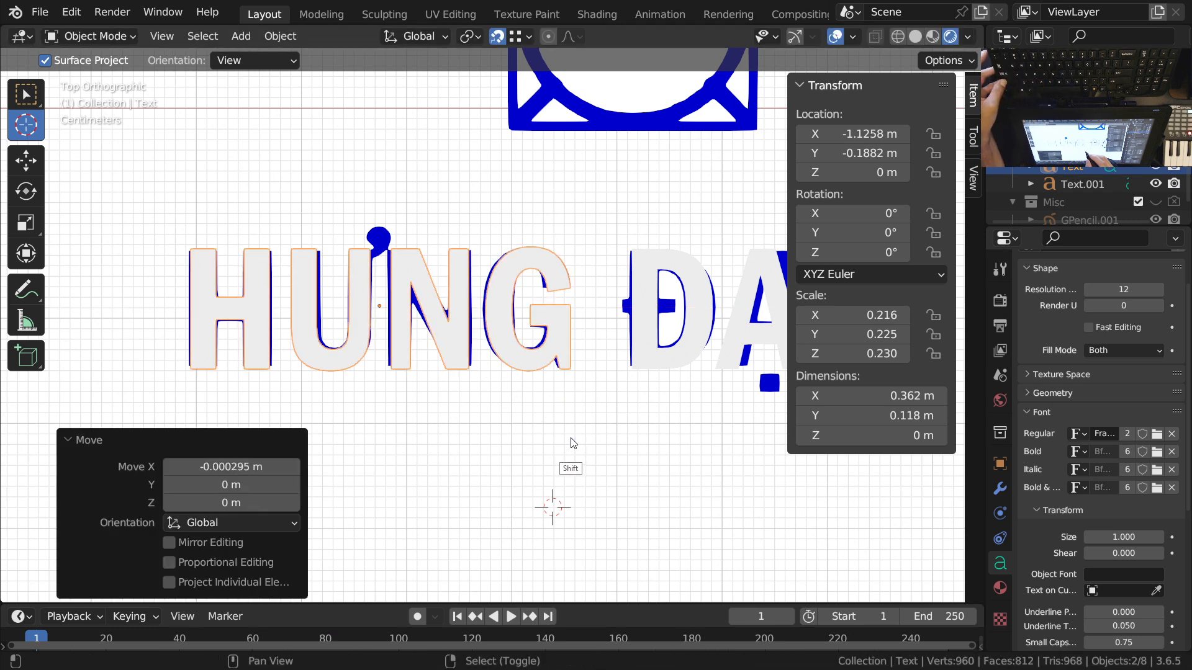
Step: Copy the HUNG text's X scale, 0.216456, to the DAO text so both words have the same letter width
shift+middle_drag(570, 440, 285, 455)
shift+click(517, 360)
shift+middle_drag(540, 431, 495, 449)
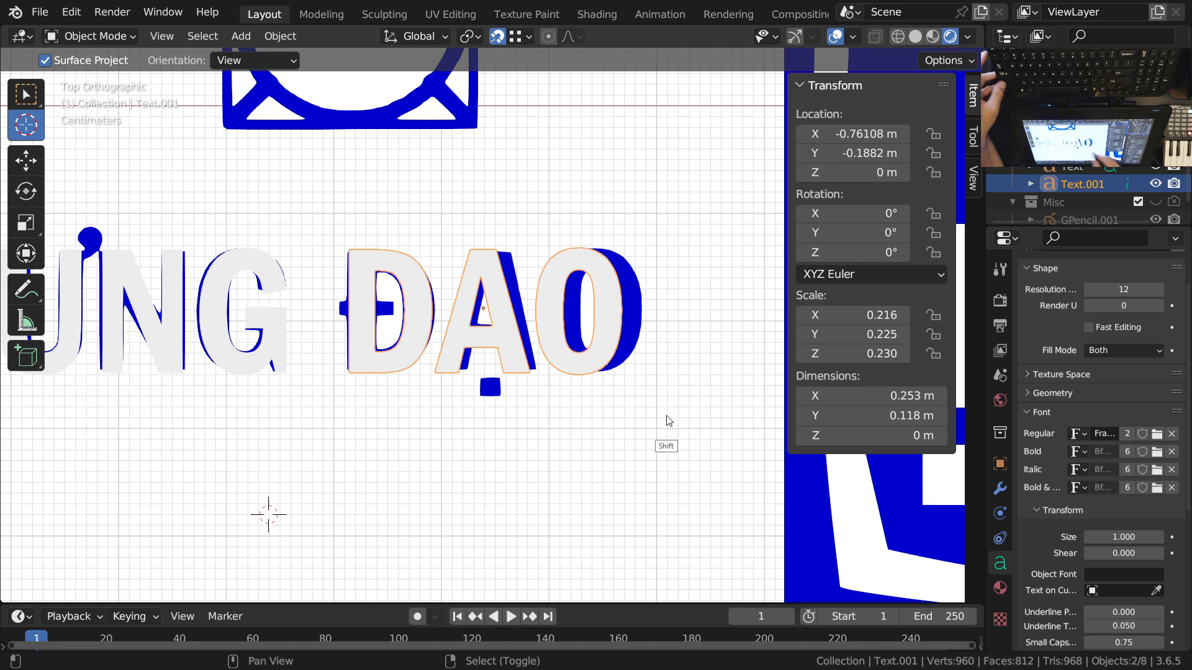
shift+middle_drag(666, 420, 682, 420)
shift+middle_drag(333, 394, 428, 399)
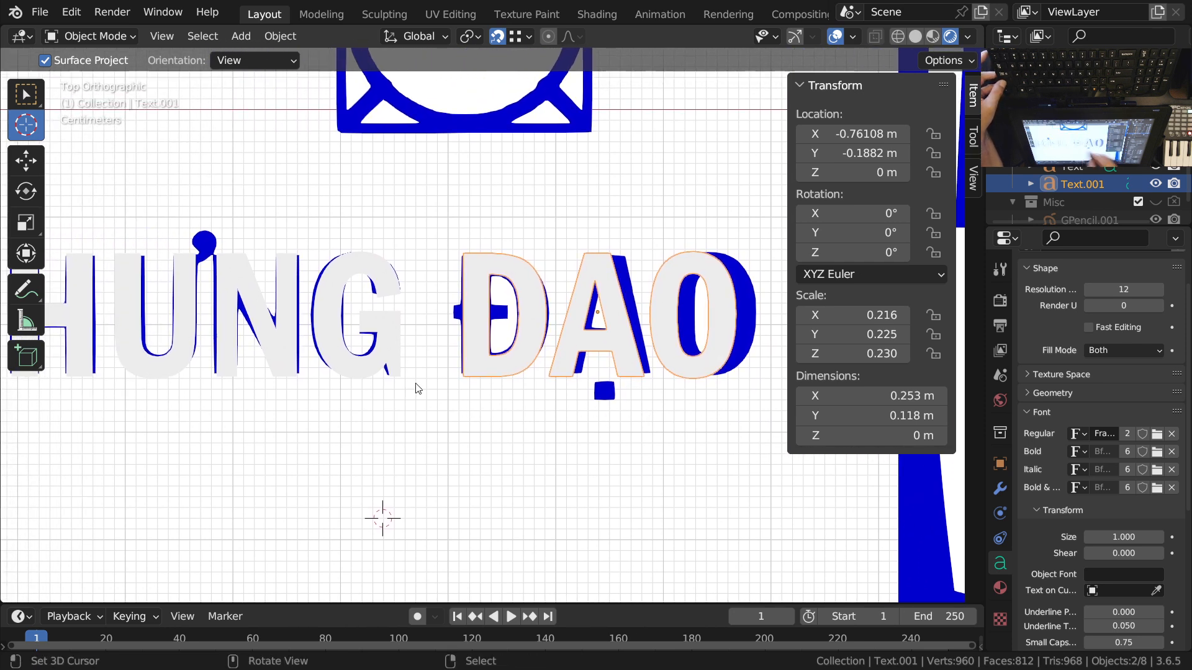
click(396, 355)
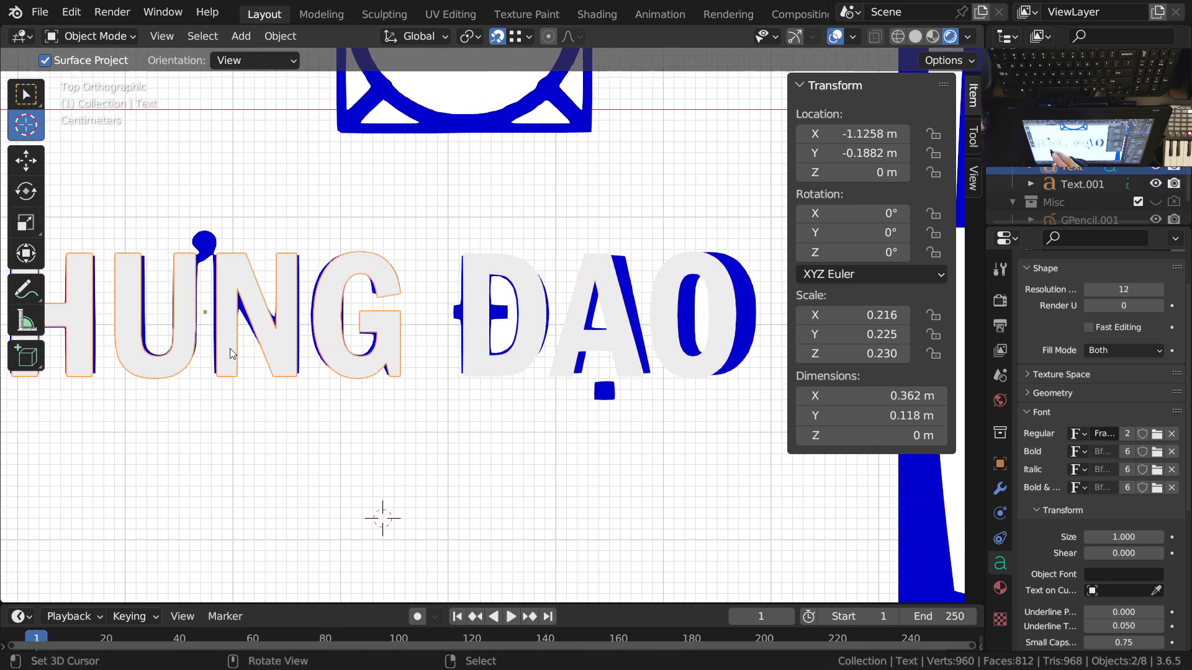
click(884, 315)
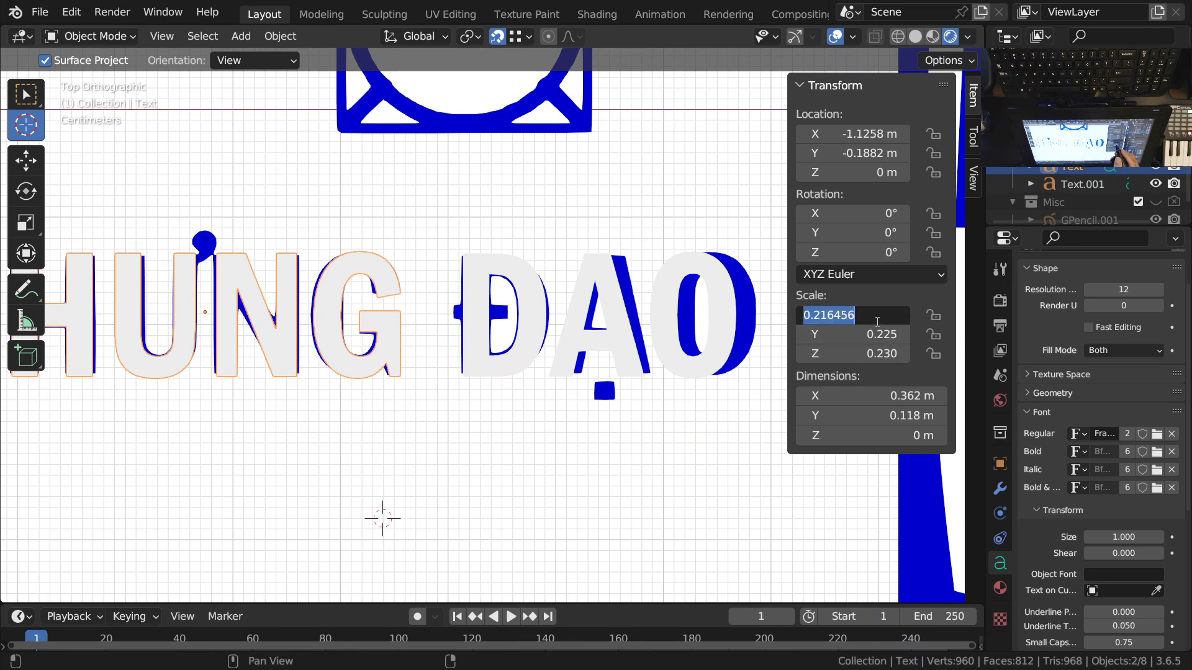
key(ctrl+c)
key(Escape)
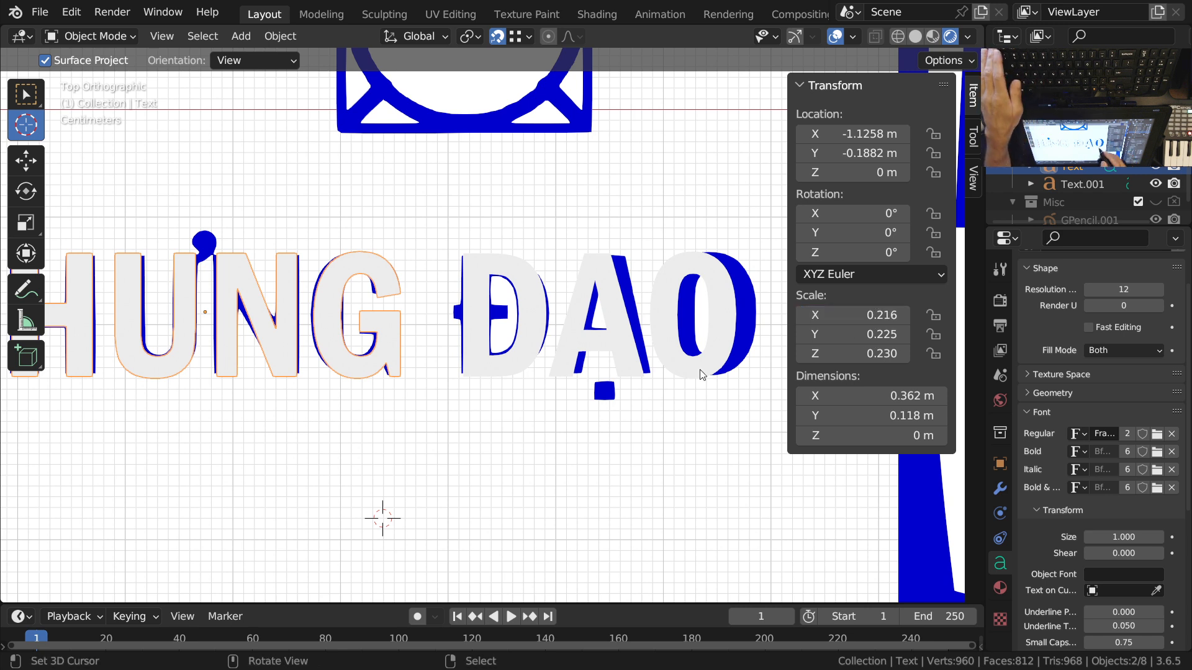
click(703, 368)
click(894, 314)
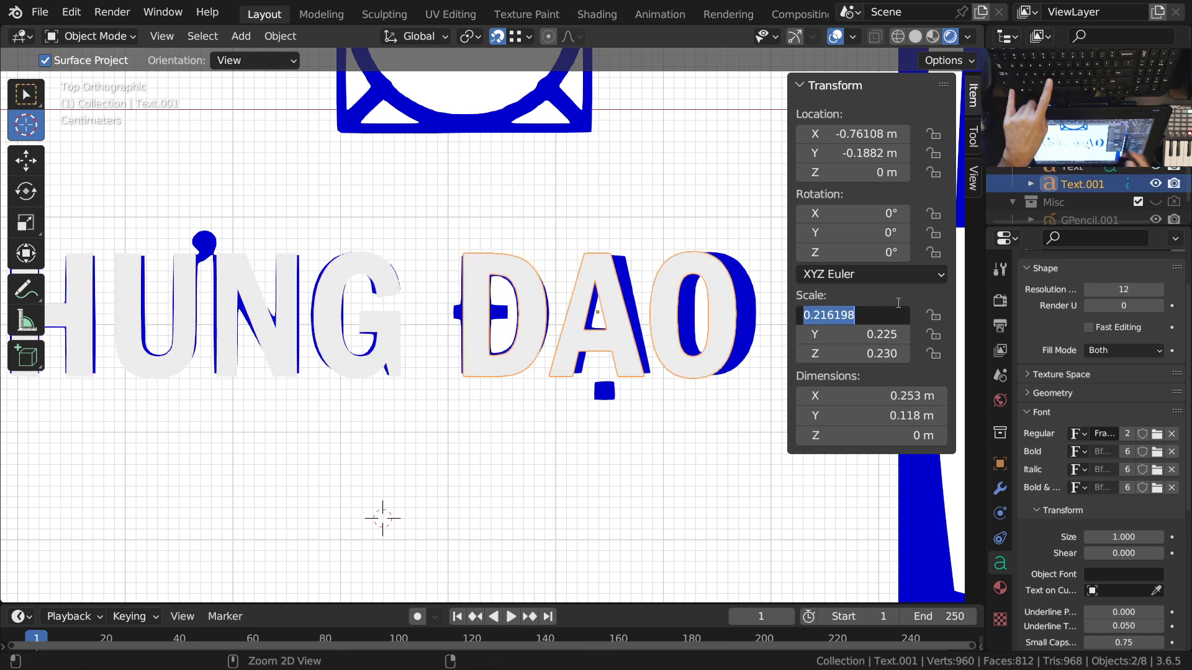
key(Escape)
Step: Increase the DAO text's character spacing to 1.070 to spread its letters towards the blue lettering
shift+middle_drag(665, 437, 532, 430)
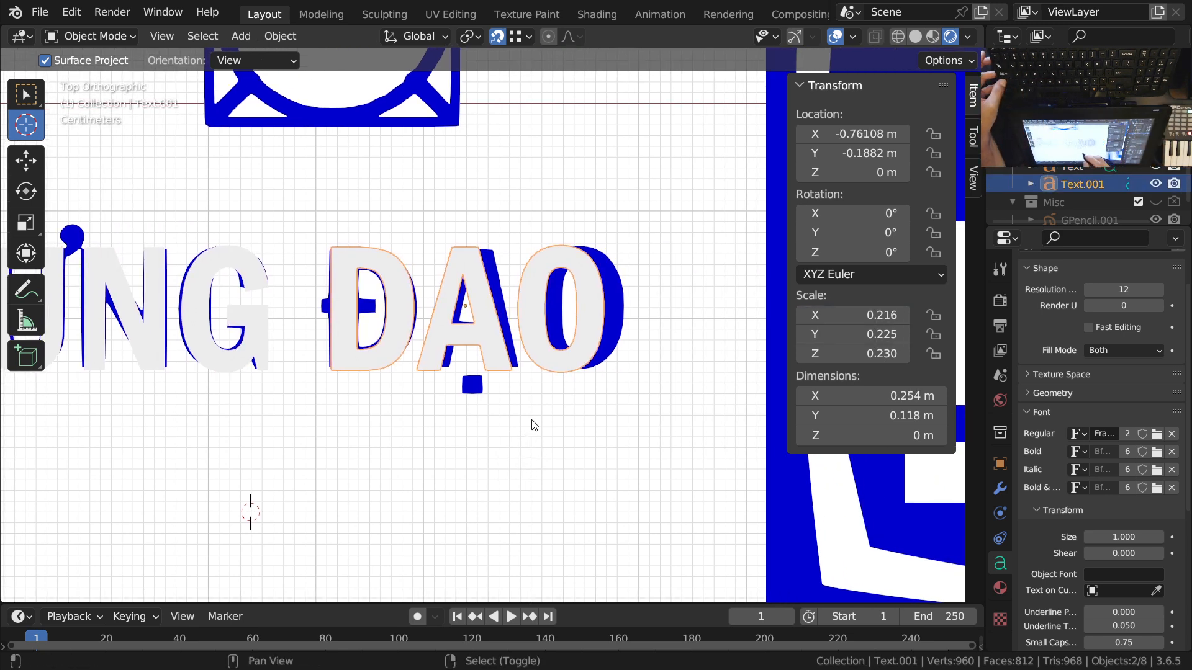
scroll(531, 426, down, 1)
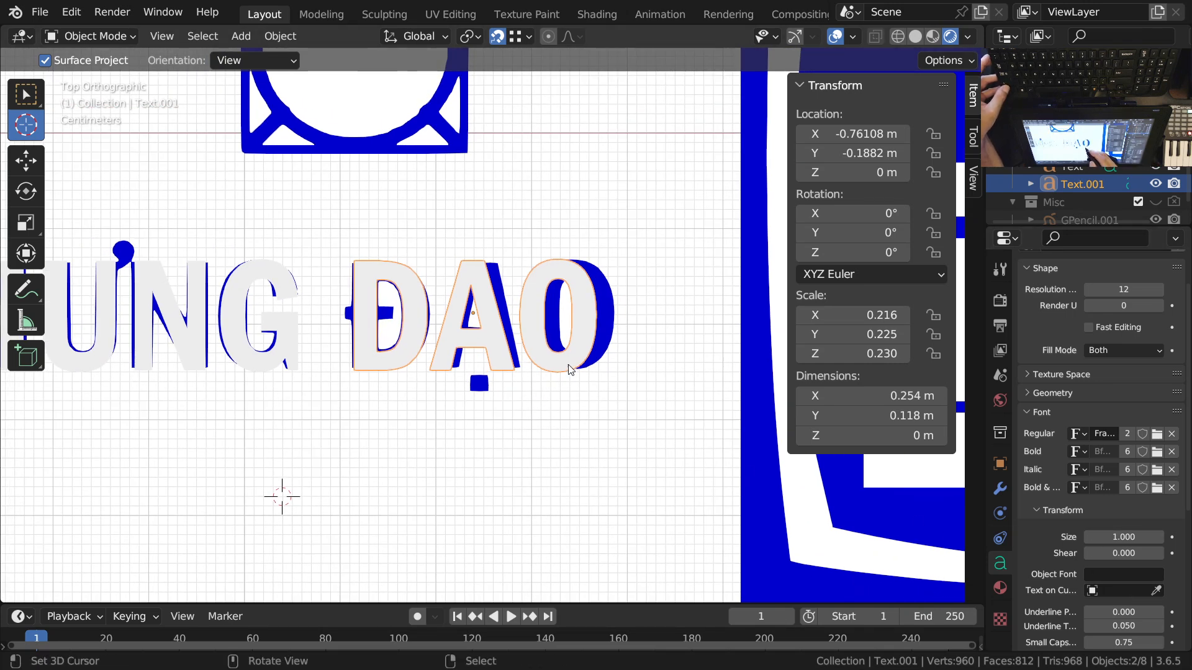
scroll(1128, 484, down, 8)
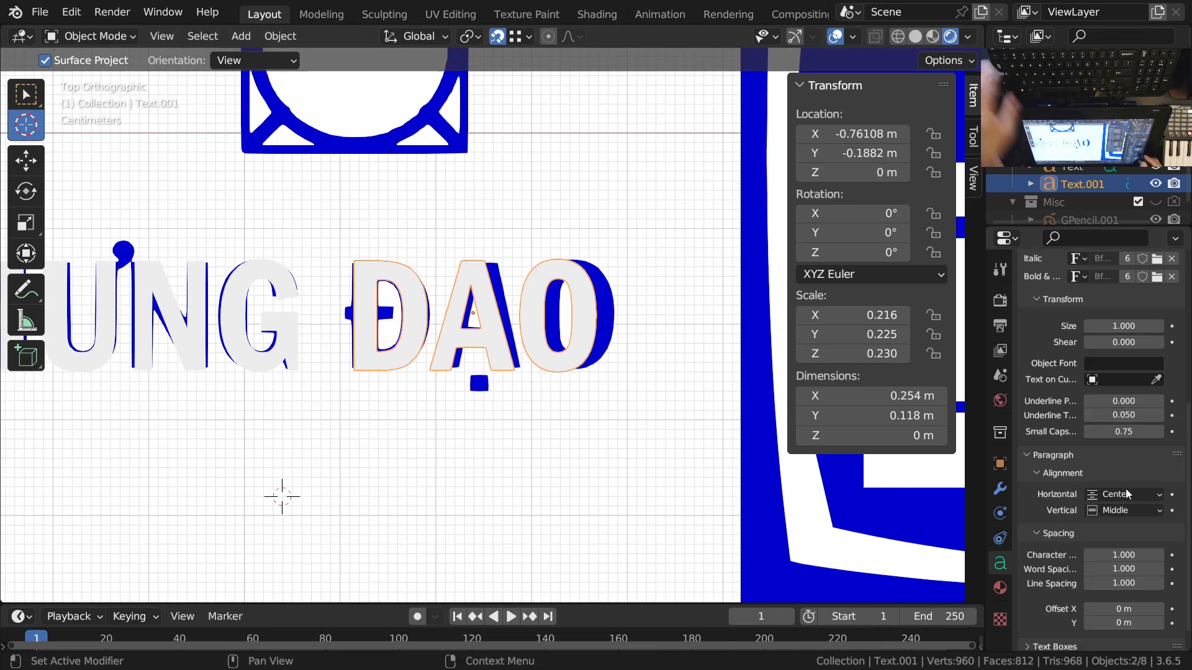
scroll(1128, 484, down, 1)
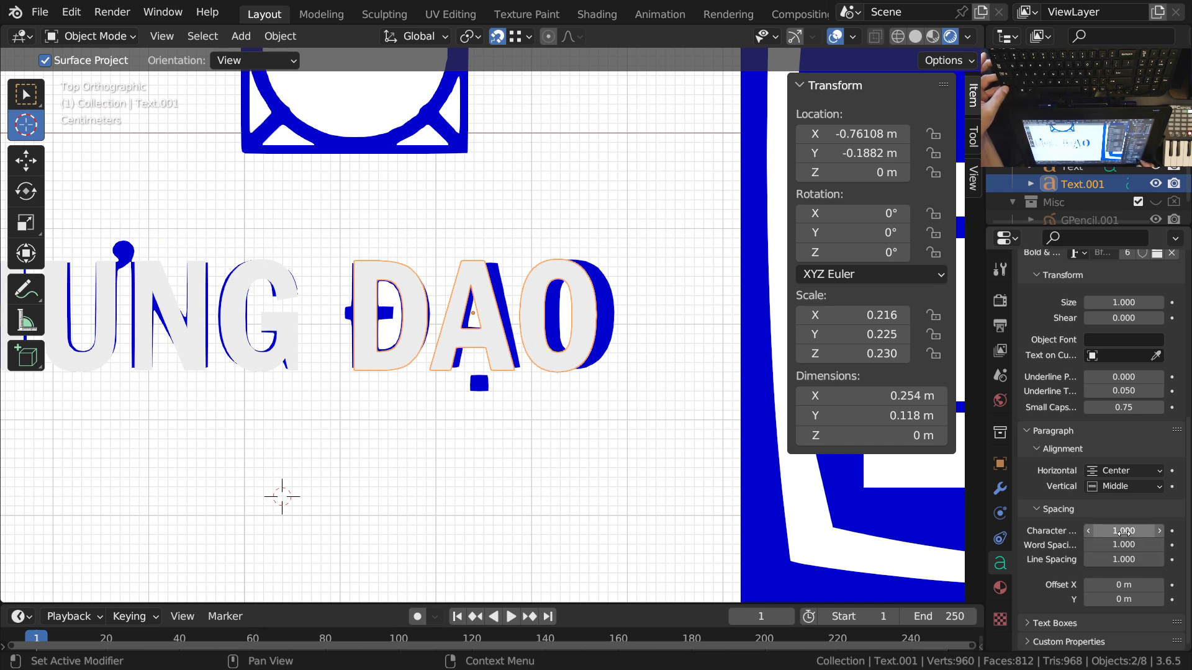
key(shift)
shift+drag(1121, 531, 1122, 532)
scroll(528, 391, up, 2)
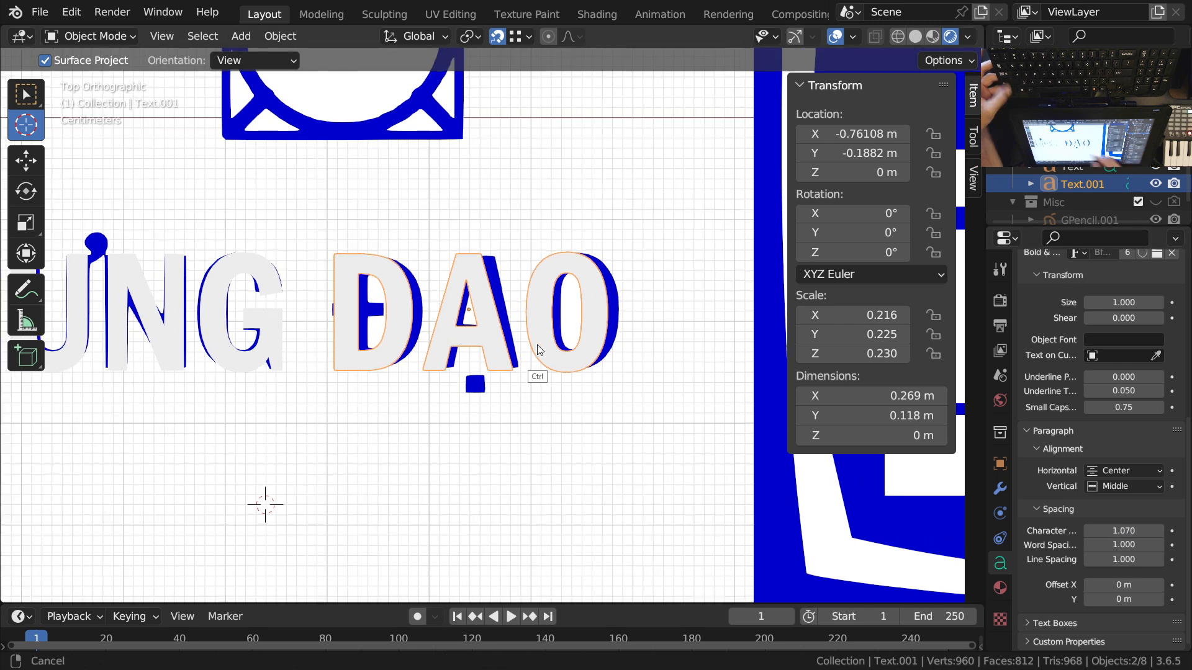
Step: Move the DAO text 0.007923 m along X to center its letters over the blue ĐẠO
key(g)
key(x)
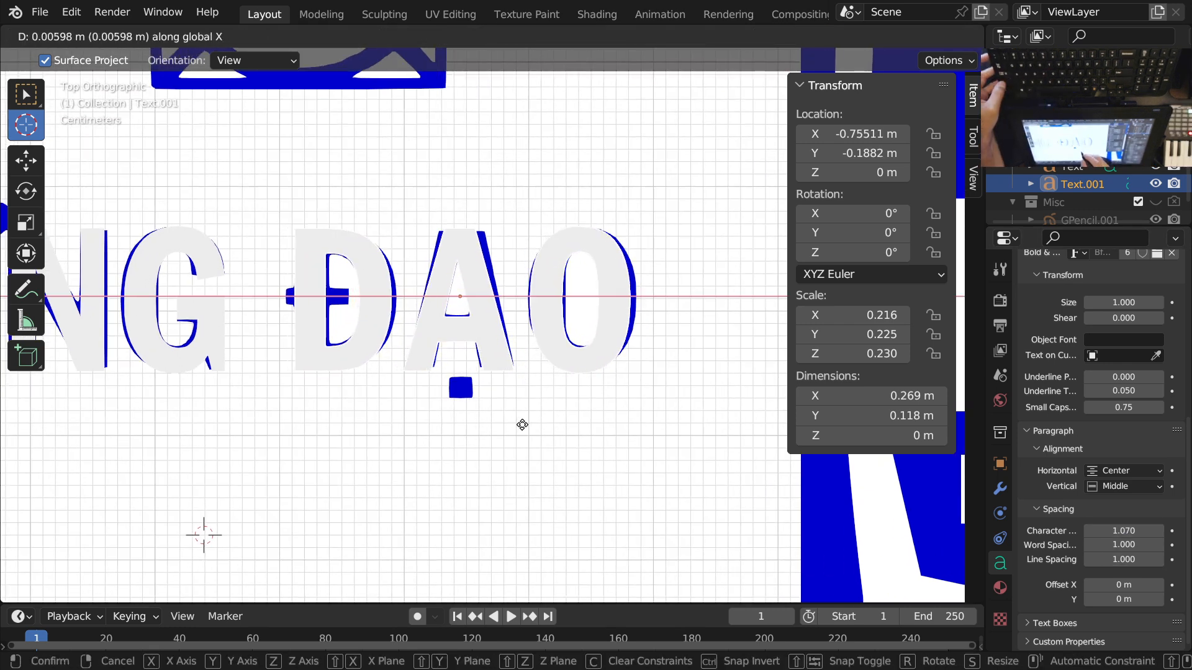
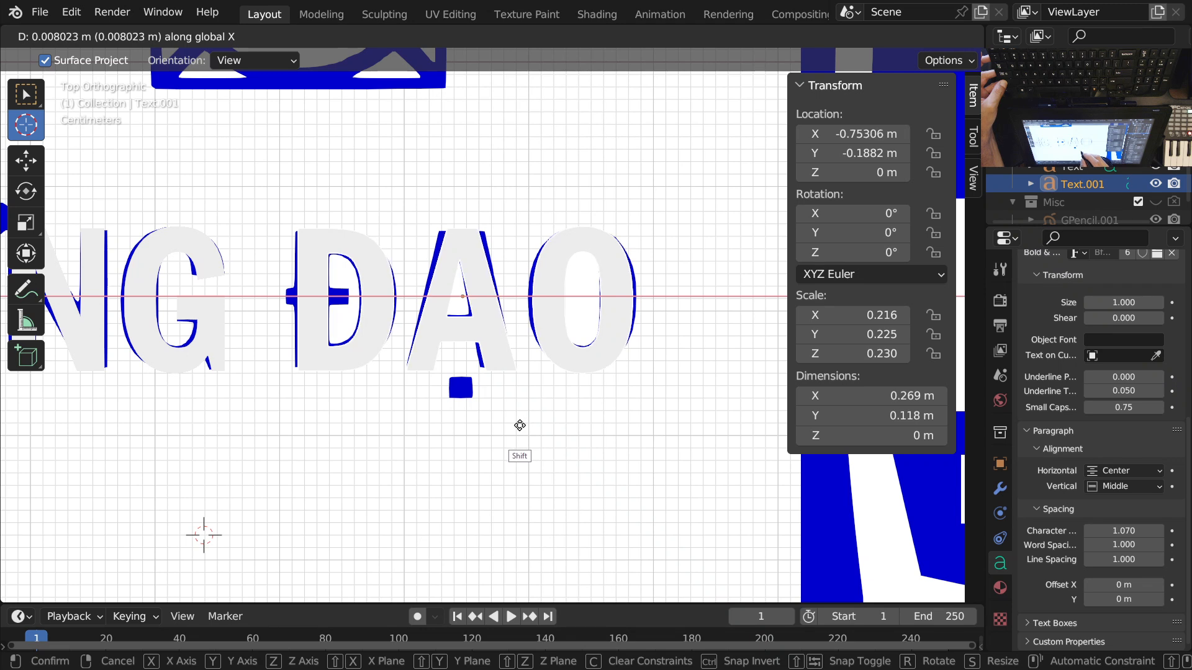
click(518, 426)
shift+middle_drag(519, 425, 632, 390)
shift+middle_drag(611, 390, 529, 384)
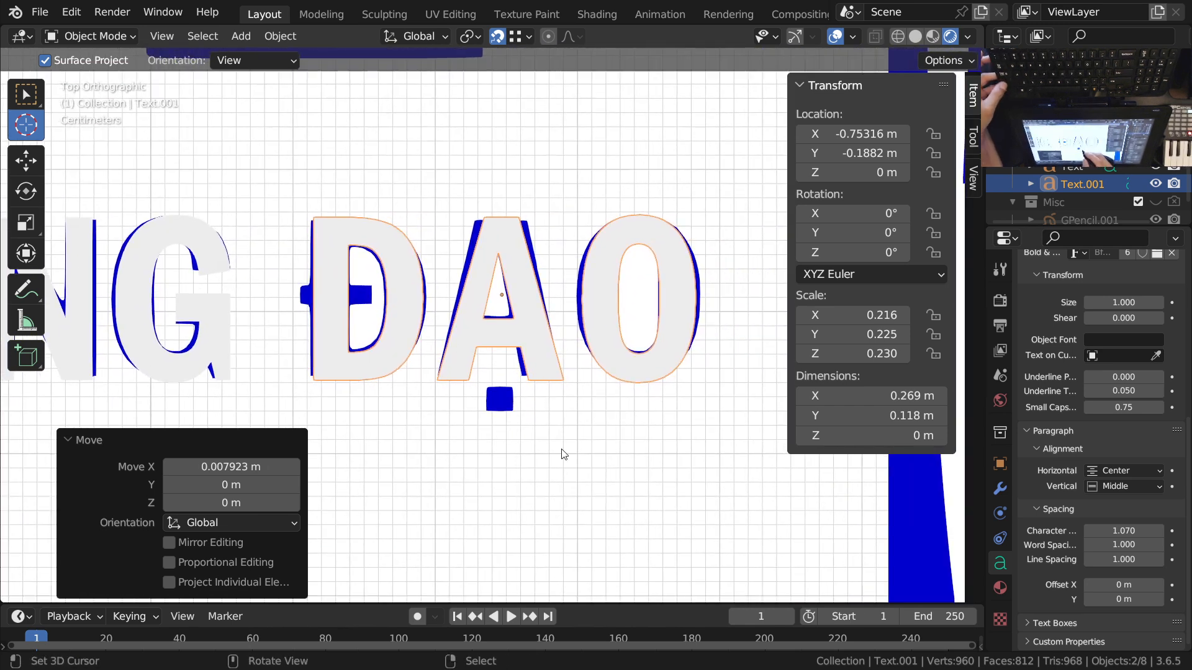
Step: Add a plane at the blue dot beneath the A and scale it by 0.165, then by 0.465, to cover the dot
ctrl+middle_drag(566, 317, 588, 386)
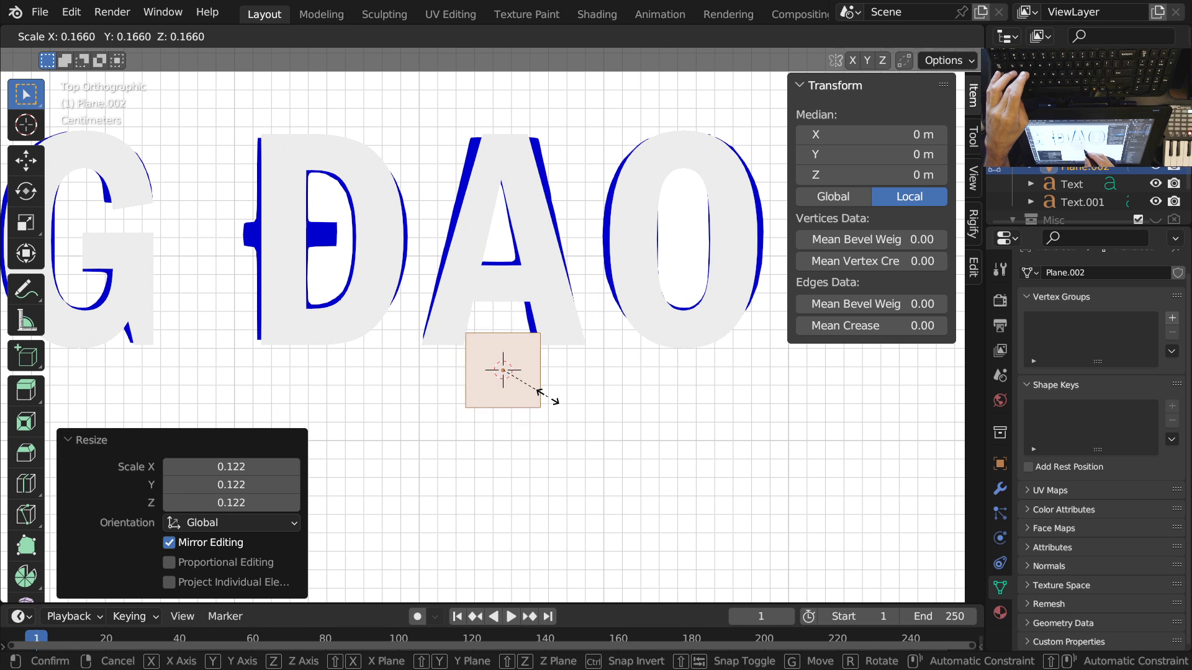
click(549, 396)
key(s)
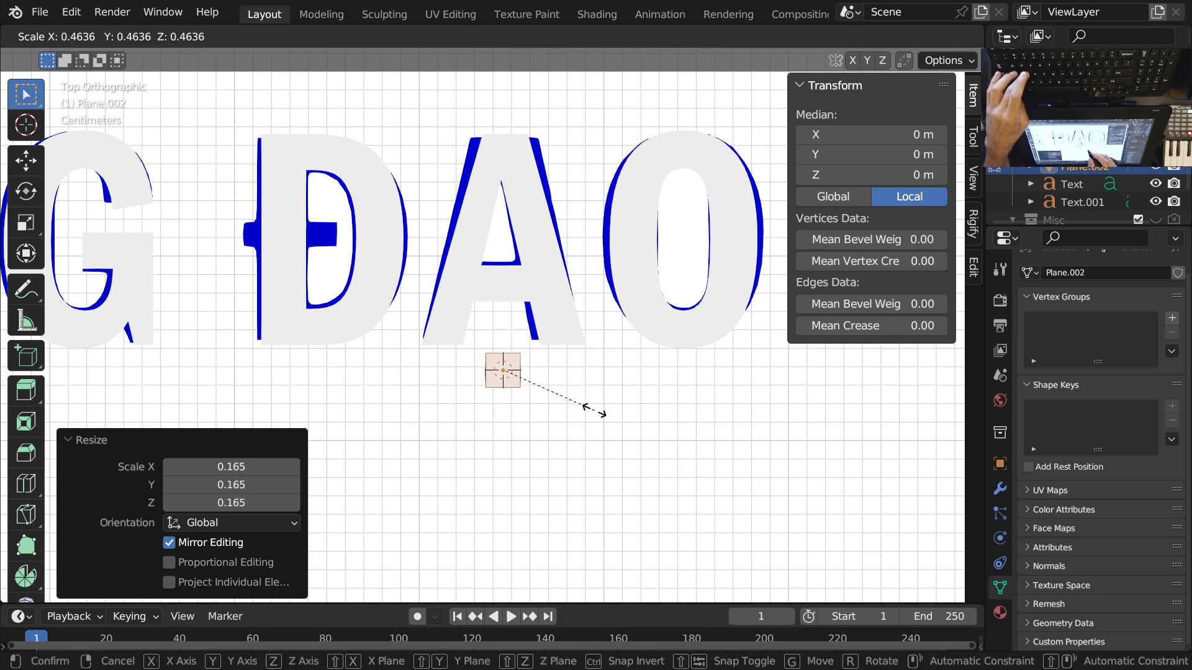
click(604, 412)
Step: Duplicate the dot's square onto the Đ crossbar, offset -0.11466 m along X and 0.073231 m along Y
mouse_move(524, 412)
ctrl+middle_down()
mouse_move(515, 373)
mouse_move(514, 417)
ctrl+middle_up()
shift+middle_drag(489, 374, 646, 431)
shift+middle_drag(428, 410, 492, 471)
scroll(708, 491, up, 3)
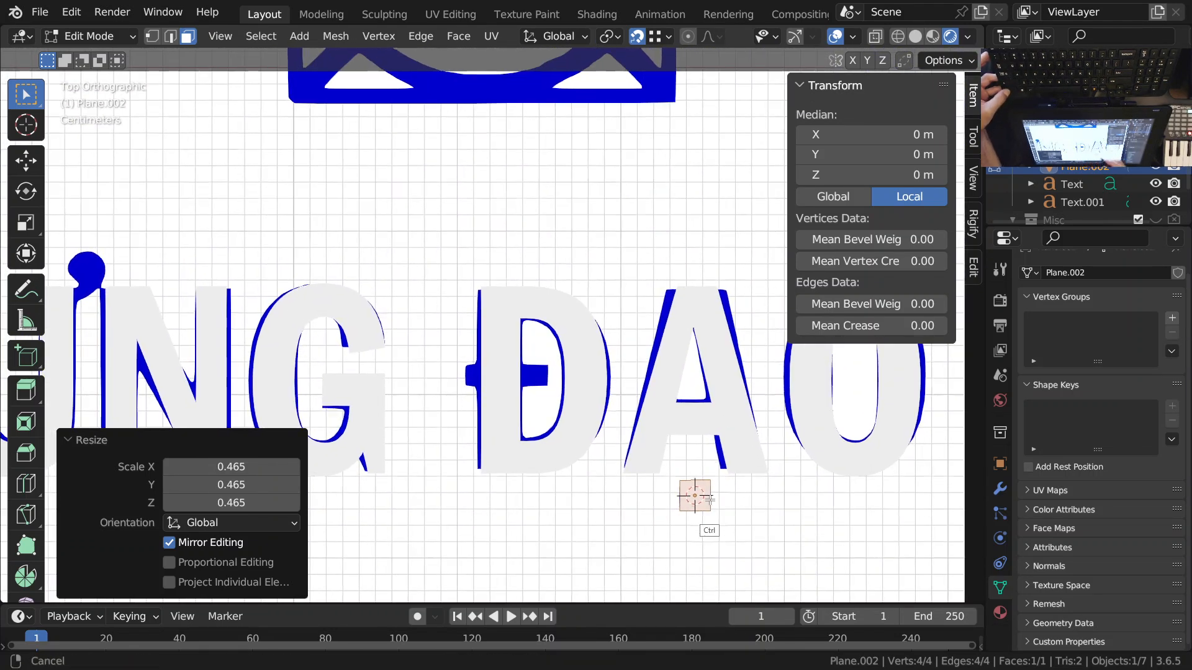
shift+middle_drag(617, 471, 625, 424)
shift+middle_drag(624, 424, 681, 482)
mouse_move(728, 442)
shift+middle_down()
mouse_move(670, 492)
mouse_move(735, 450)
shift+middle_up()
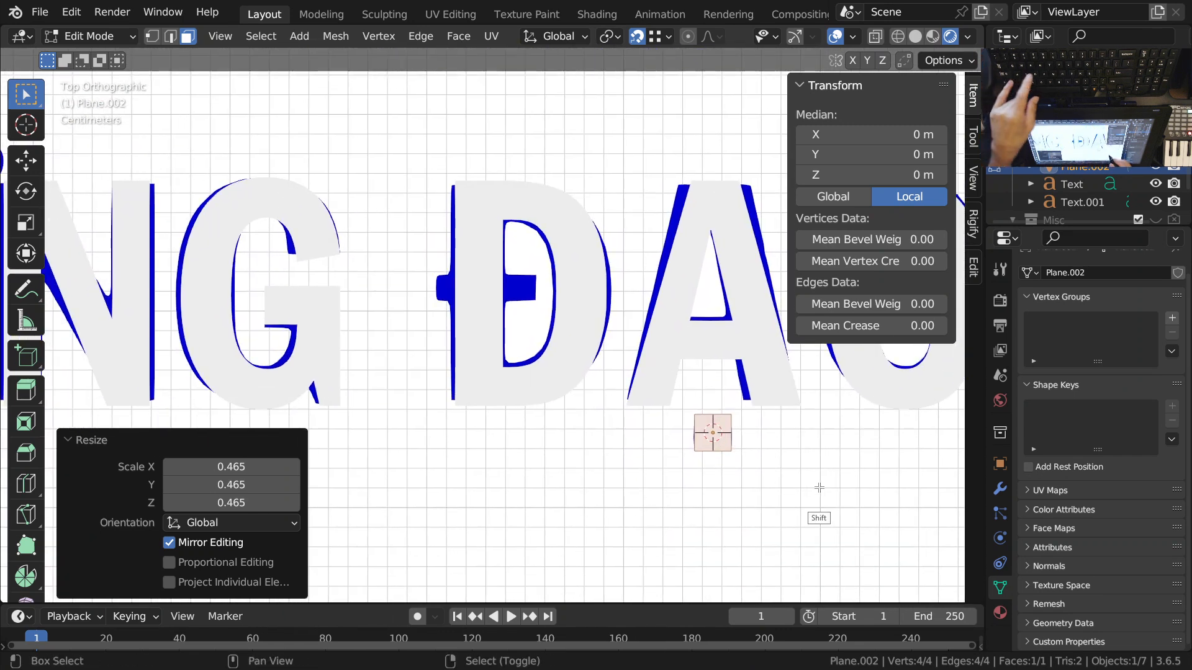
key(shift+d)
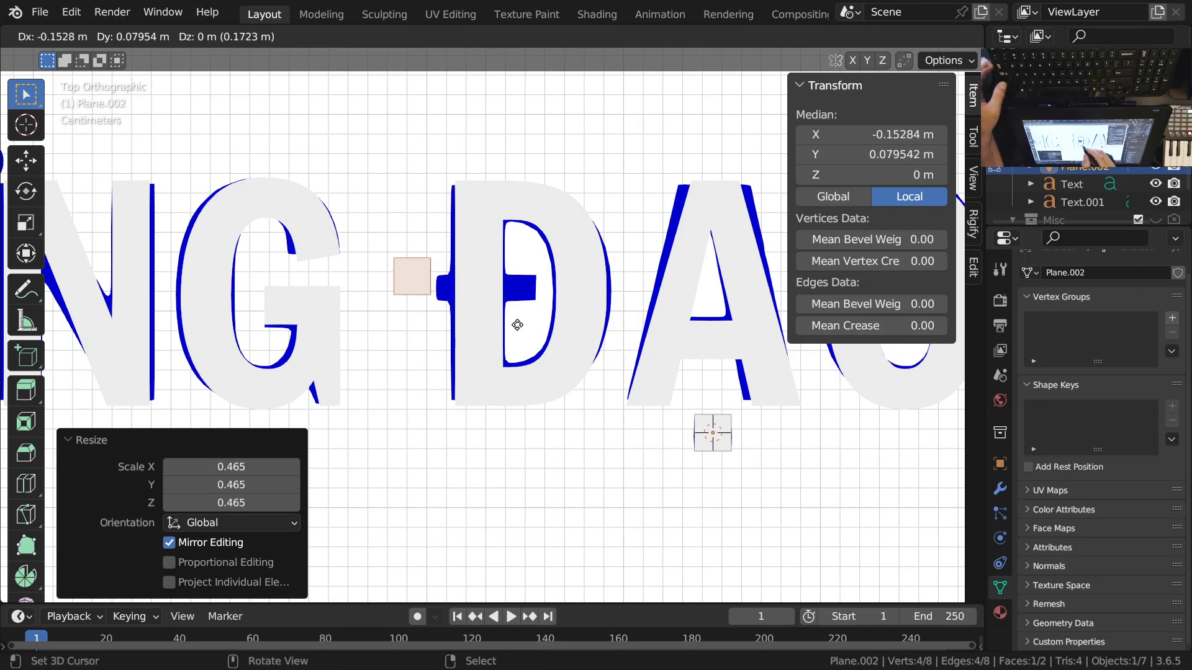
click(591, 336)
Step: Scale the duplicated square by 0.749 along Y and 2.680 along X to match the Đ crossbar
scroll(590, 347, up, 4)
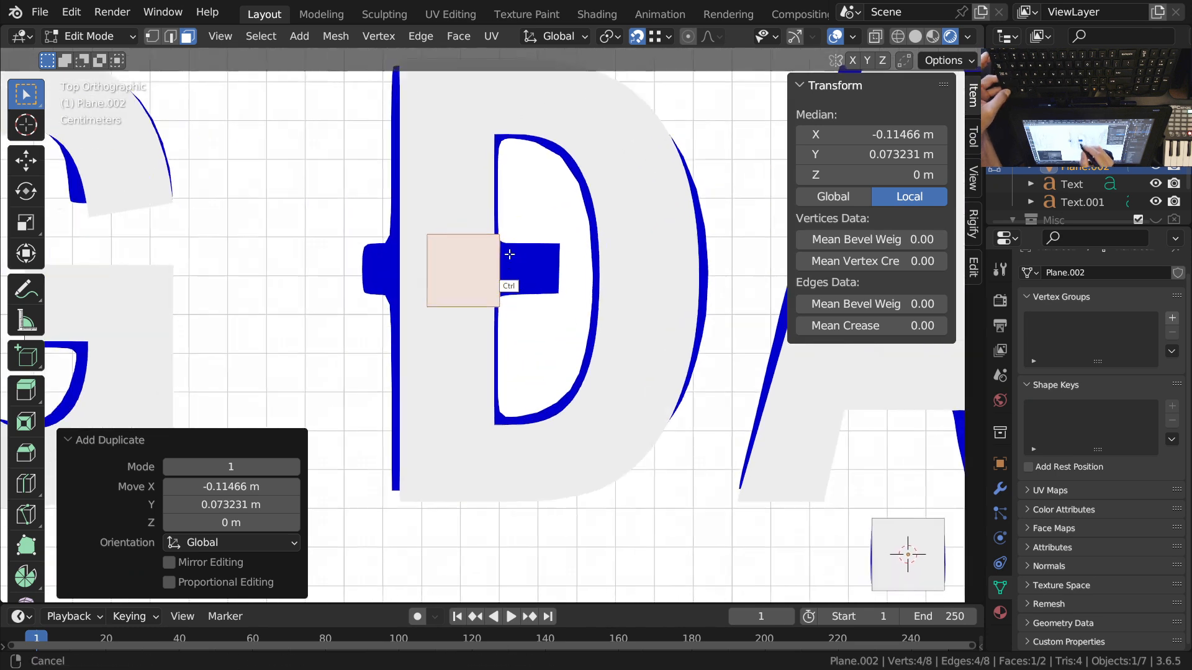
key(s)
key(y)
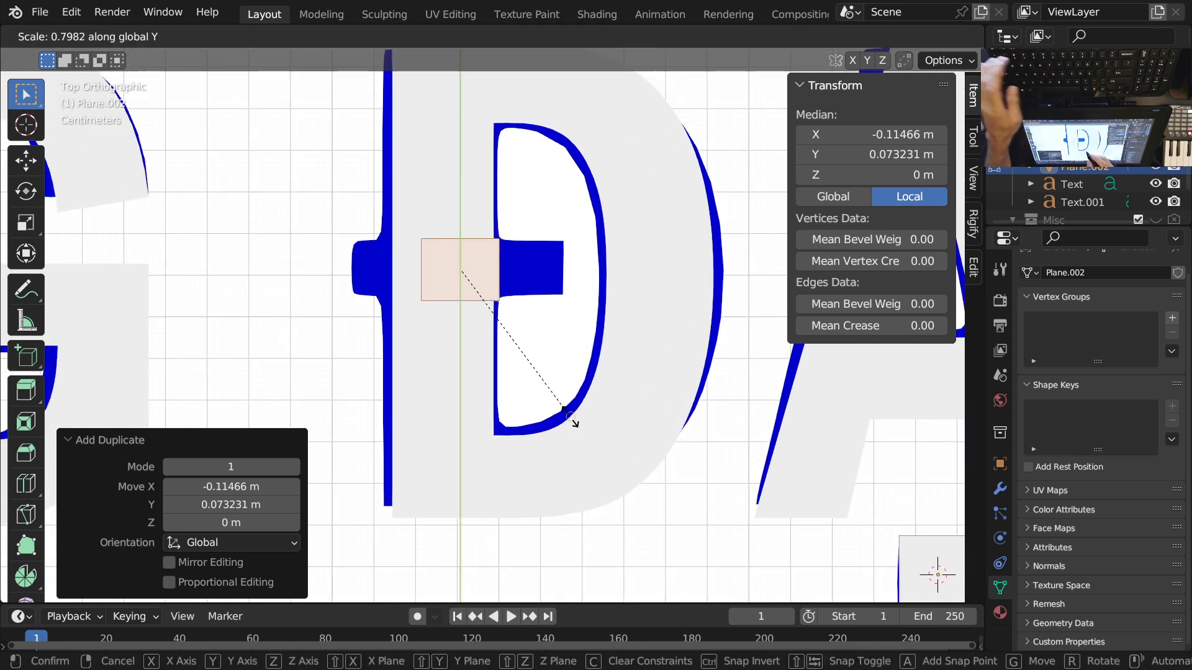
click(557, 402)
key(s)
key(x)
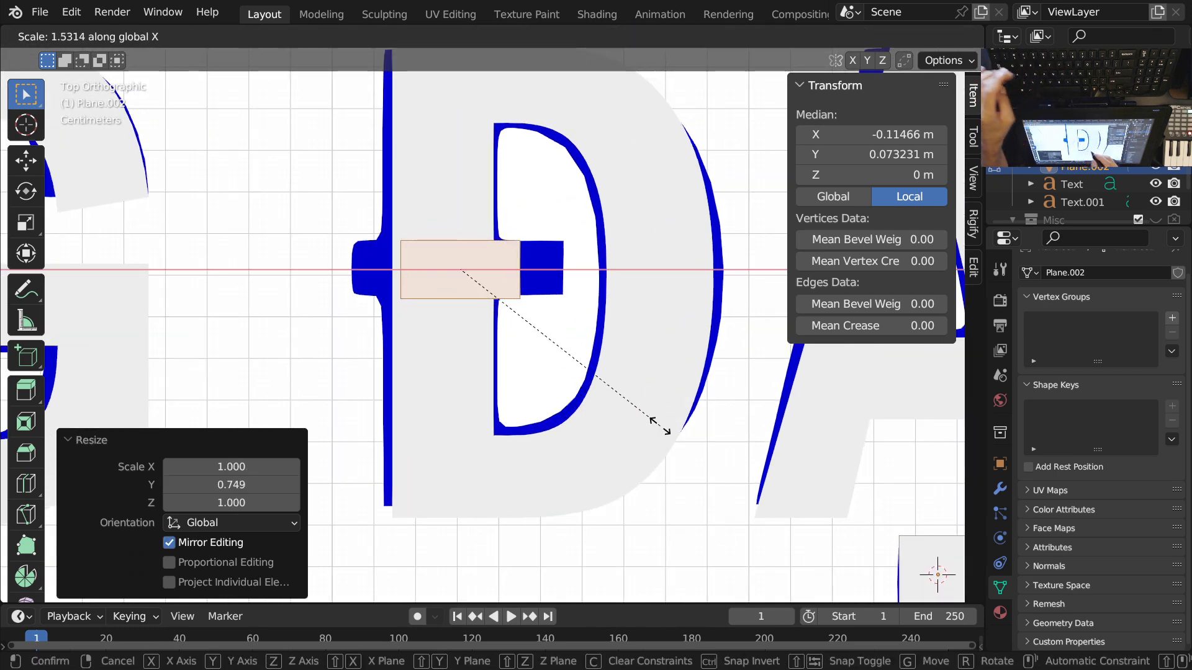
click(854, 460)
Step: Nudge the crossbar rectangle -0.000596 m along X so it sits over the blue bar of the Đ
key(g)
key(x)
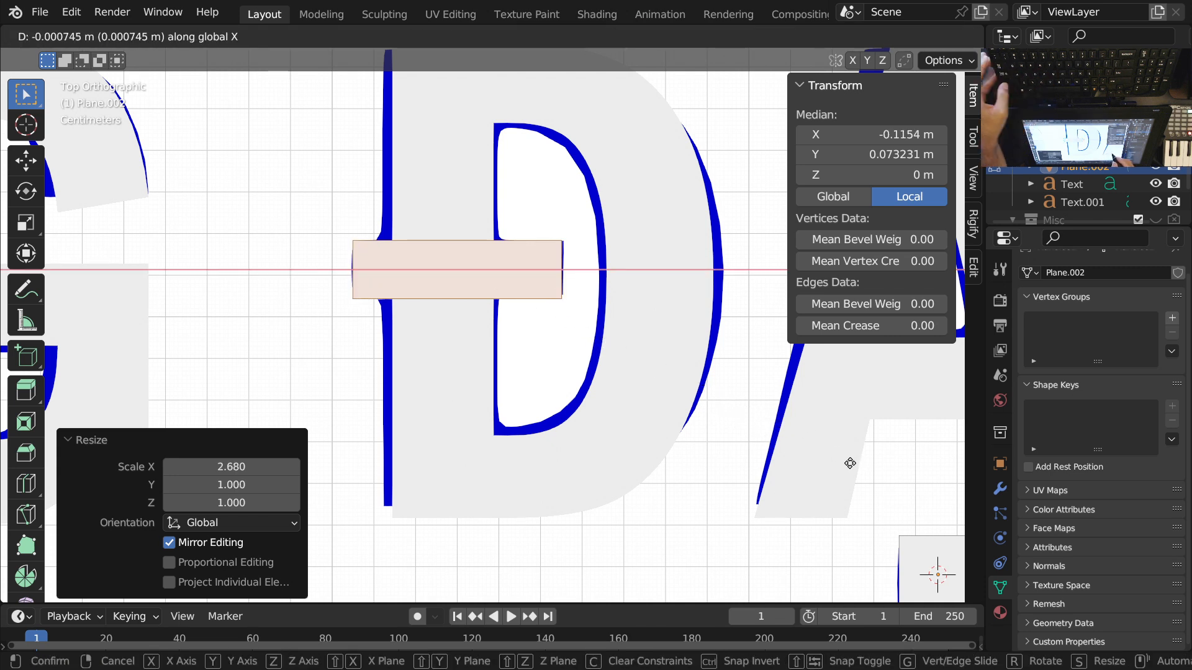
click(850, 463)
ctrl+middle_drag(508, 314, 514, 436)
shift+middle_drag(568, 436, 734, 455)
ctrl+middle_drag(825, 458, 817, 429)
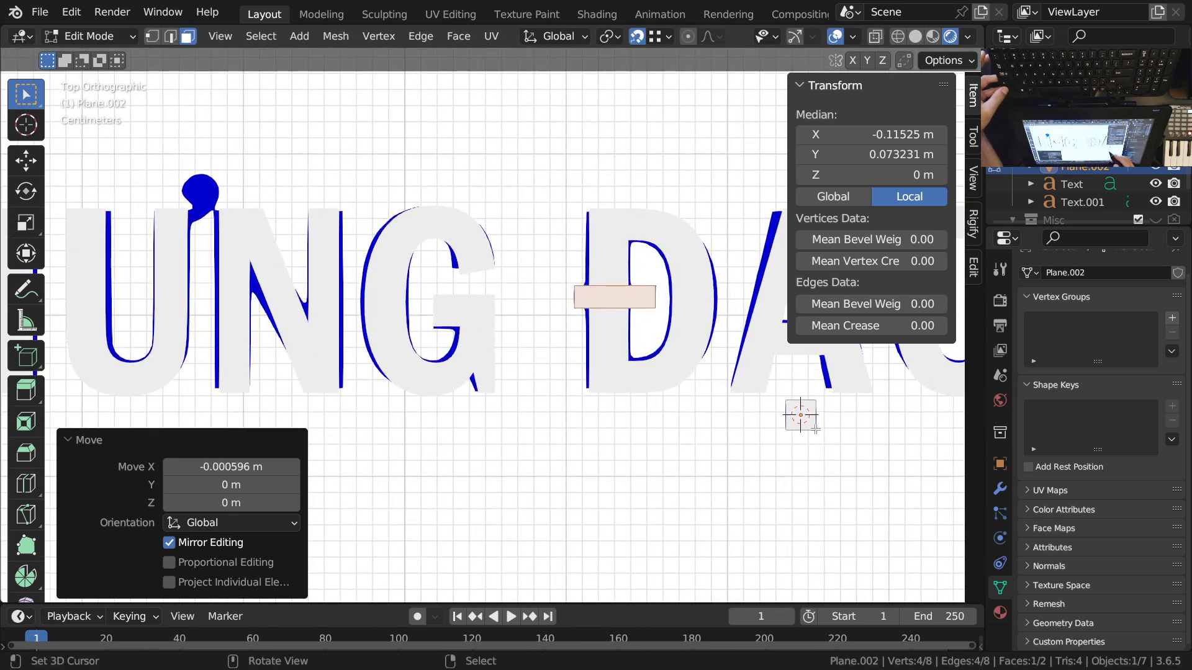
Step: Select only the square covering the dot beneath the A
key(alt+a)
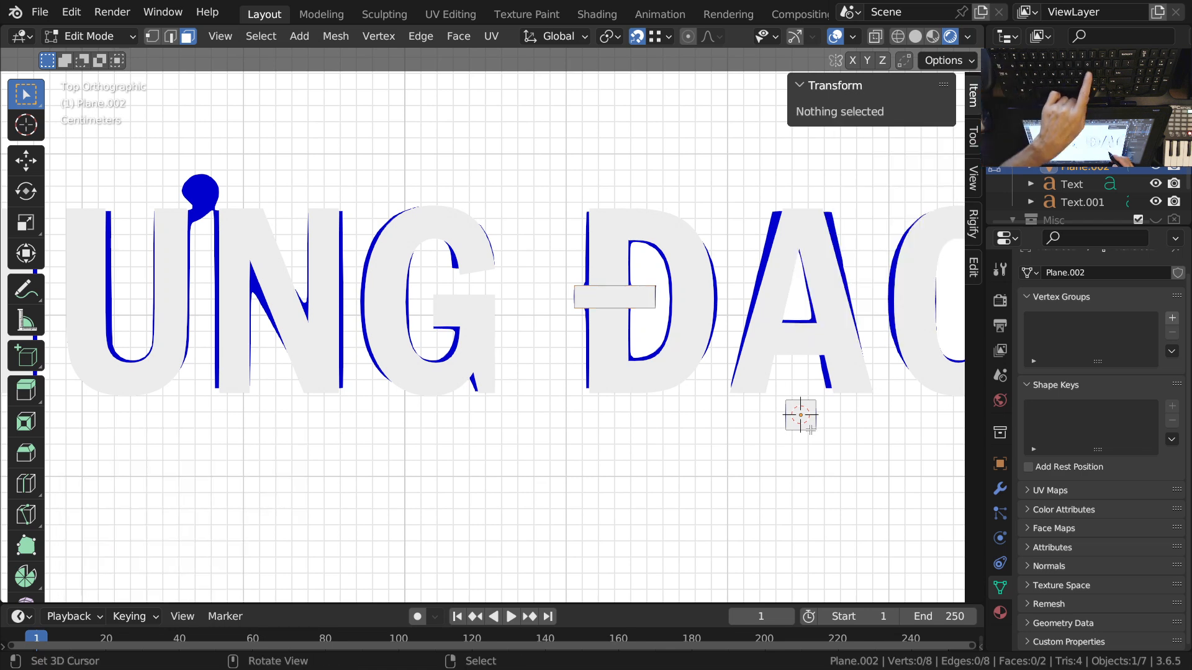
key(l)
shift+middle_drag(816, 429, 838, 451)
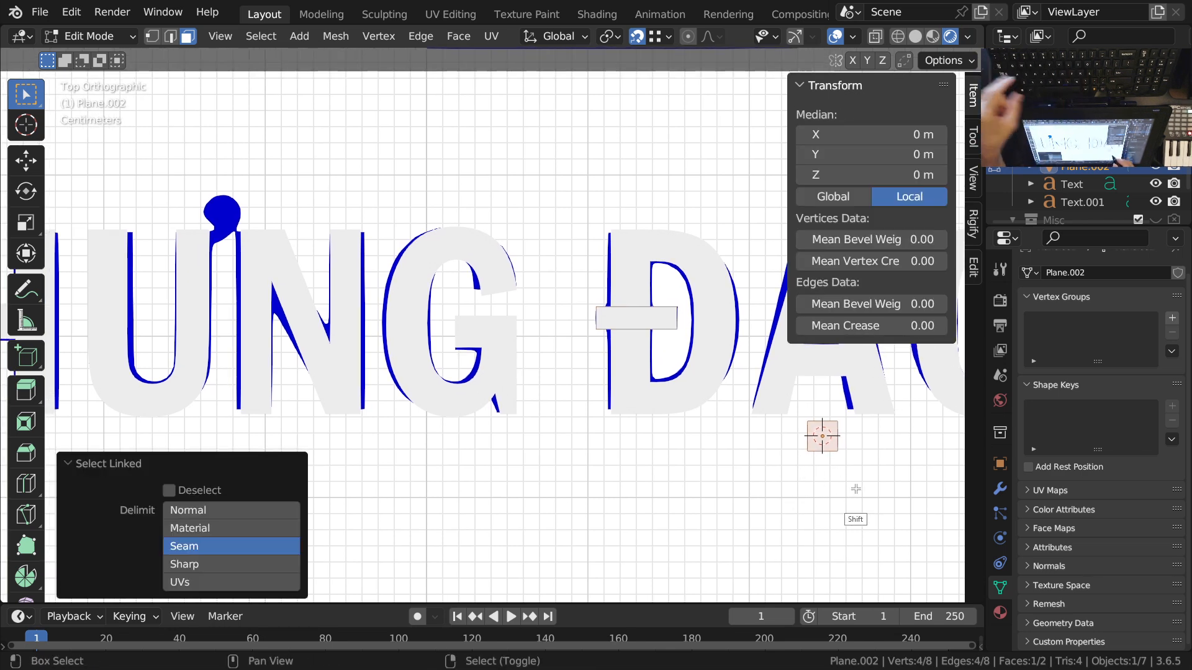
Step: Place the 3D cursor on the round head of the Ư's hook and add a 128-vertex circle with a 1 m radius there
shift+middle_drag(223, 214, 442, 262)
ctrl+middle_drag(459, 261, 474, 192)
click(479, 189)
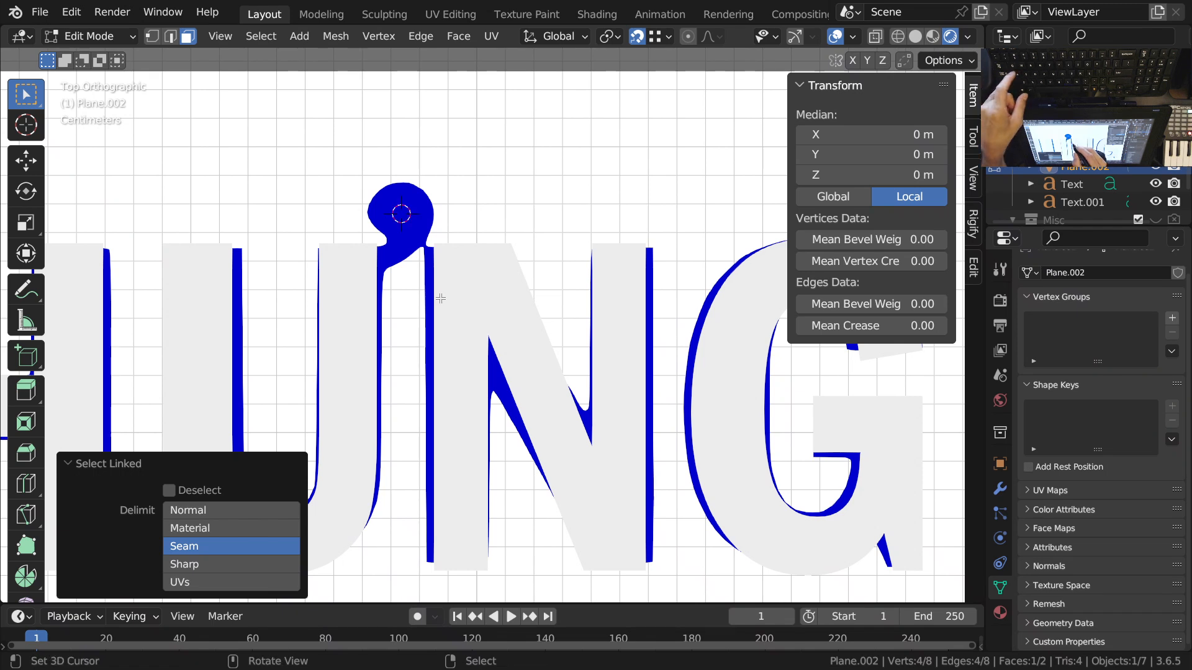
scroll(428, 326, down, 1)
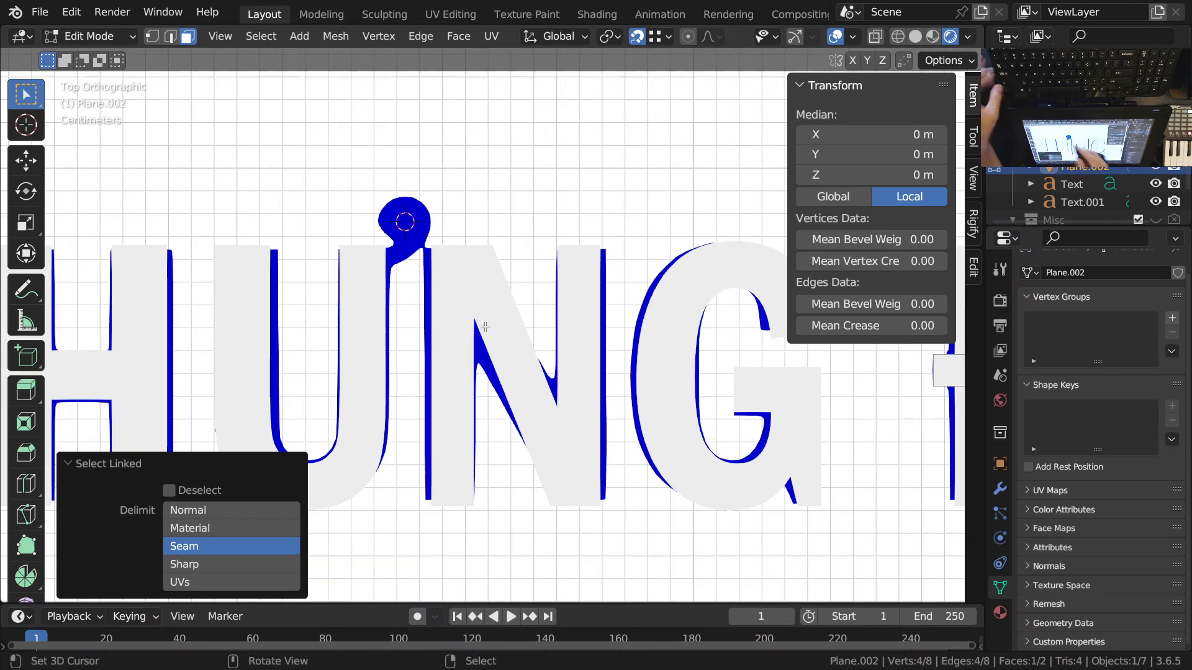
key(shift+a)
click(431, 271)
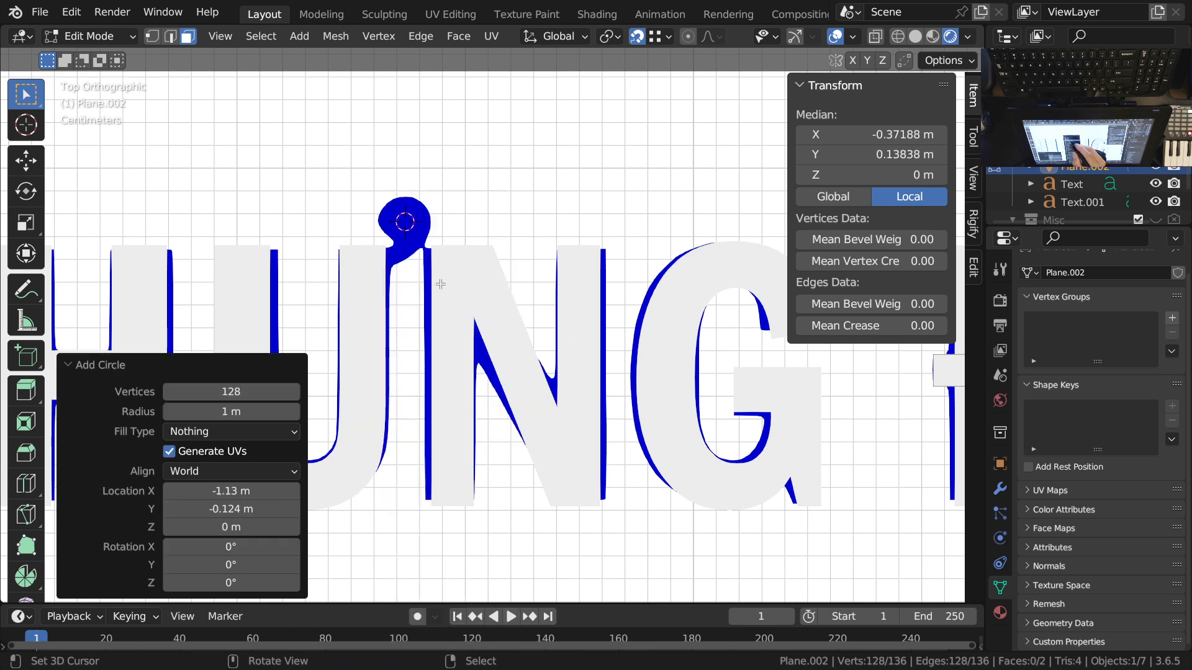
Step: Reduce the newly added hook circle to 32 vertices
click(264, 390)
text(32)
key(Return)
key(s)
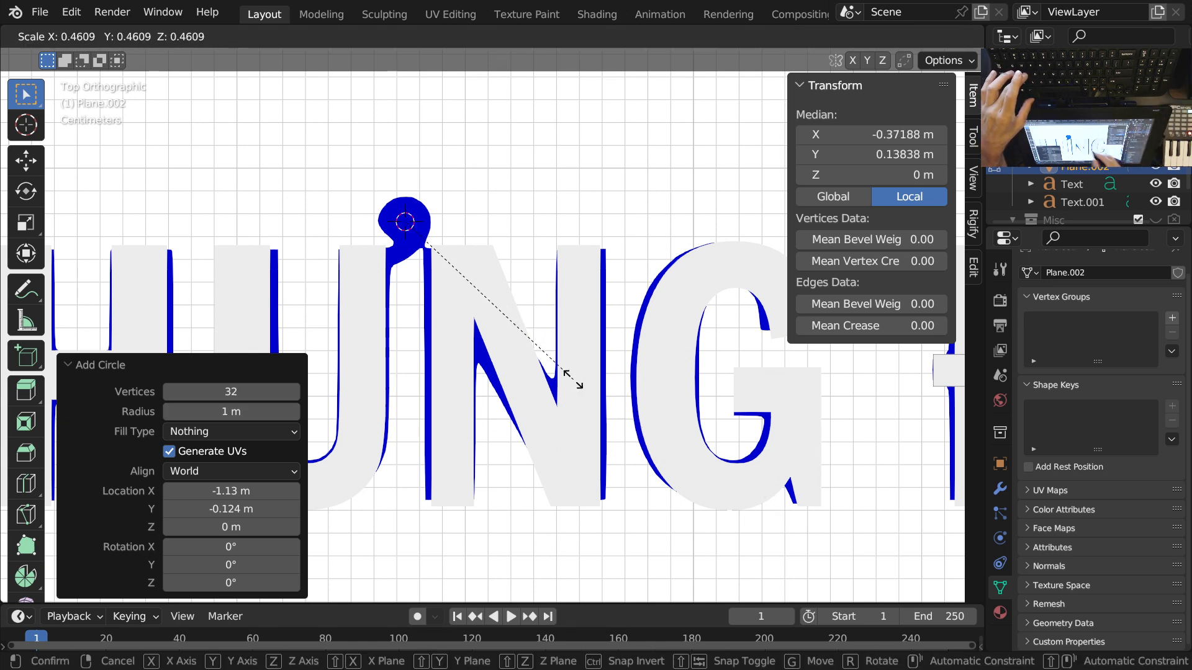
click(491, 289)
key(s)
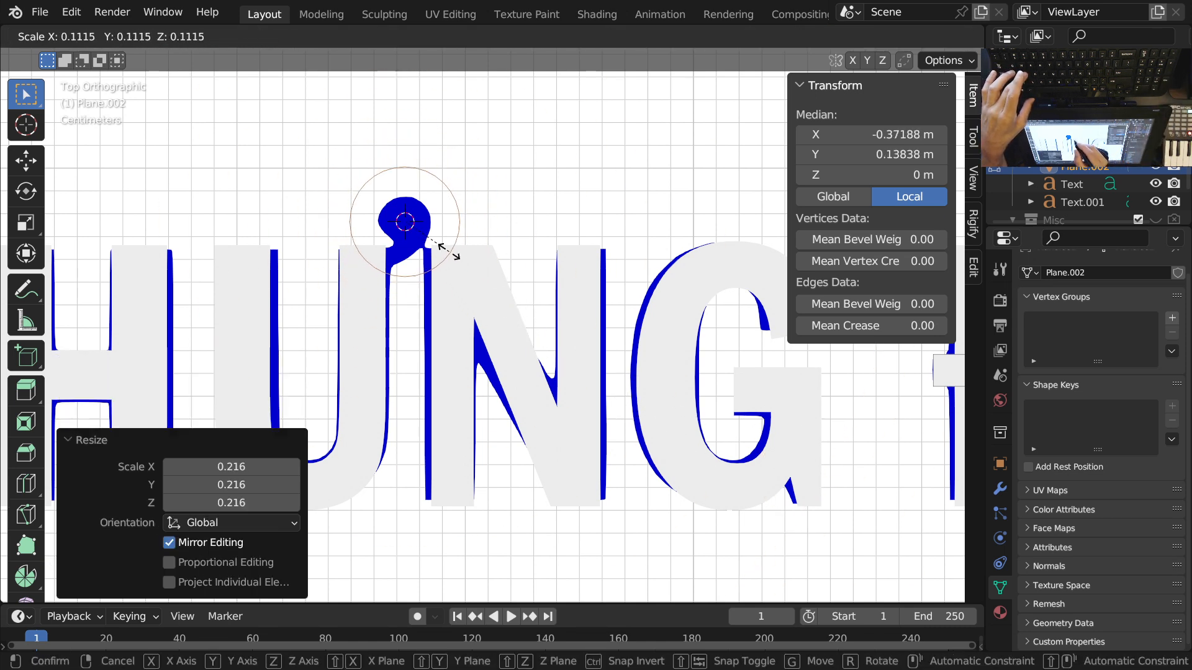
click(442, 247)
key(s)
key(Escape)
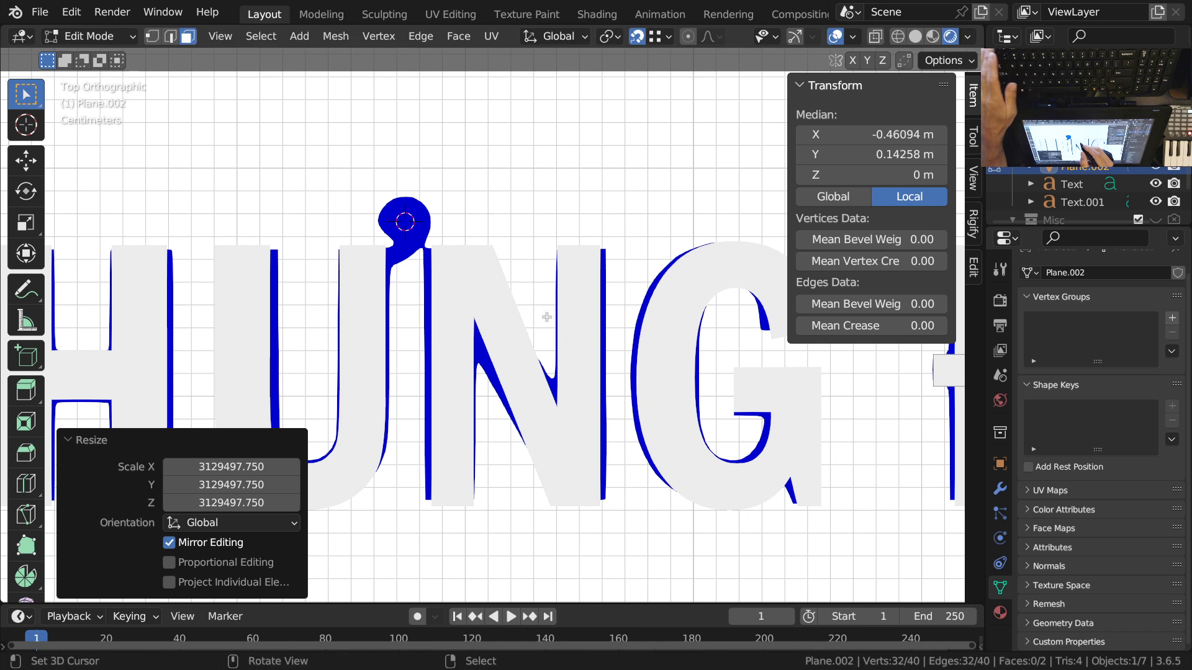
key(s)
click(456, 259)
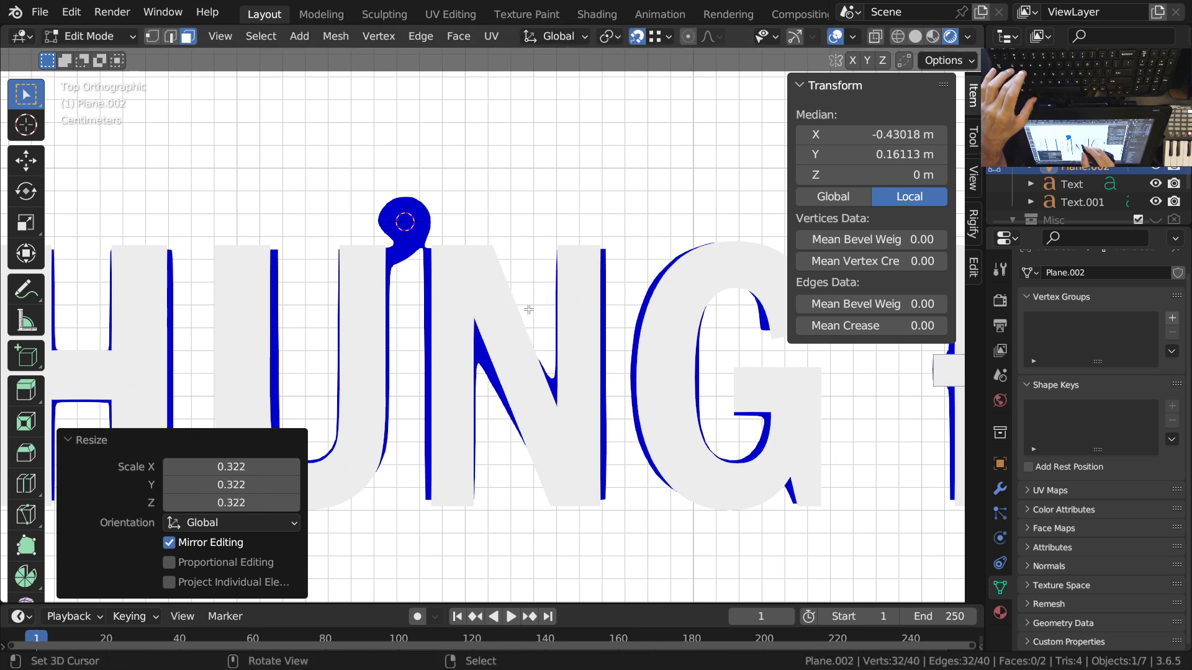
key(ctrl+z)
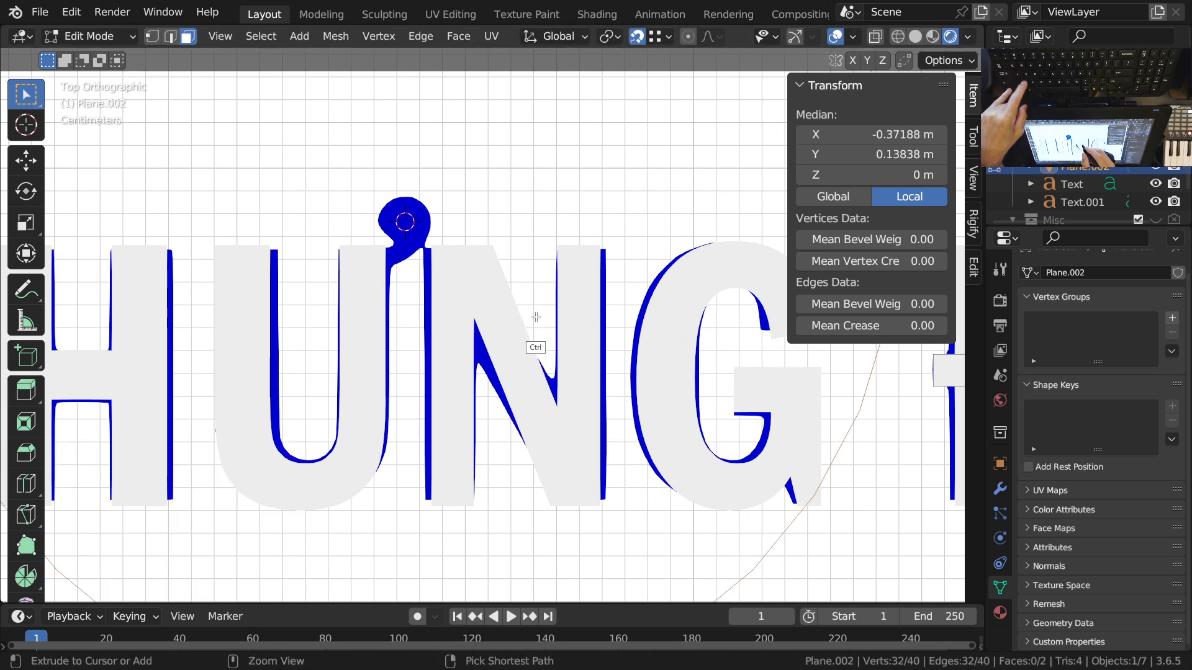
key(ctrl+z)
Step: Switch the viewport to wireframe and add a 32-vertex circle with a 1 m radius at the 3D cursor
scroll(506, 260, down, 8)
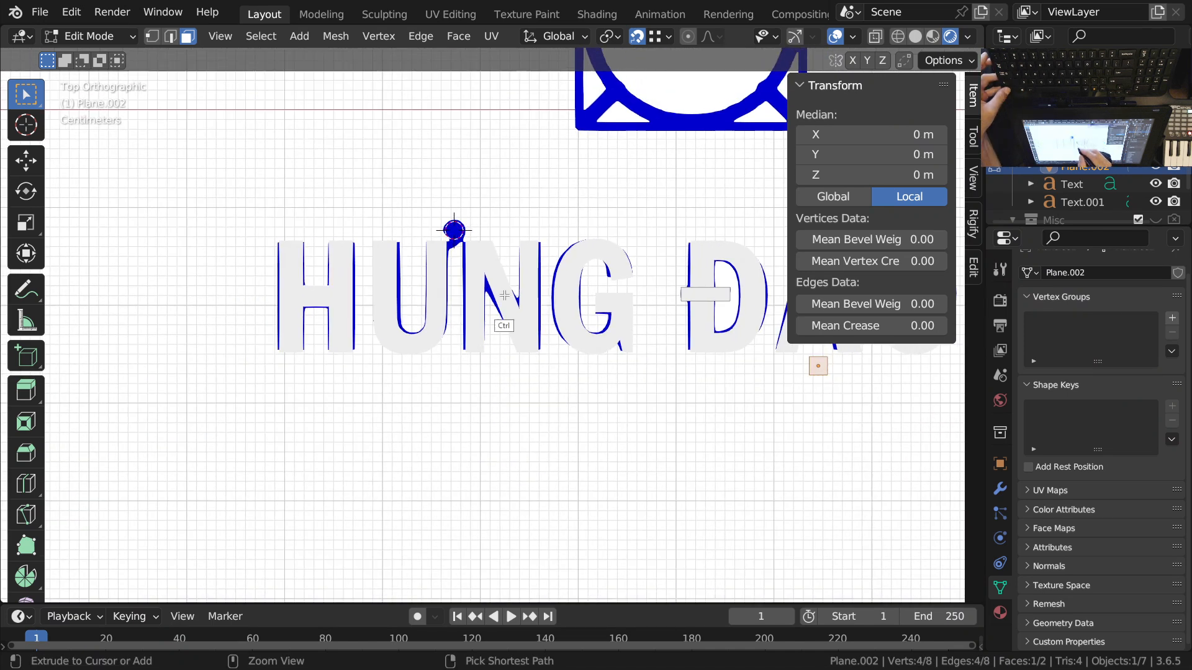
key(shift+z)
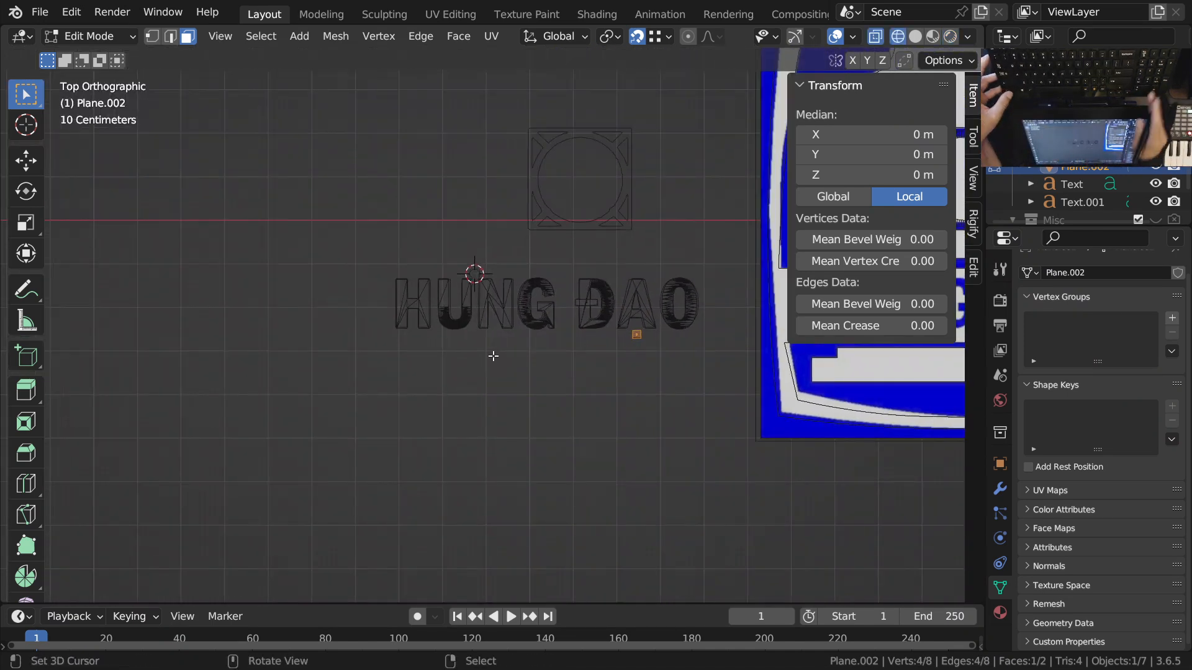
key(a)
key(KP_Decimal)
ctrl+middle_drag(497, 284, 490, 389)
shift+middle_drag(388, 306, 516, 383)
mouse_move(457, 318)
ctrl+middle_down()
mouse_move(450, 222)
mouse_move(438, 316)
ctrl+middle_up()
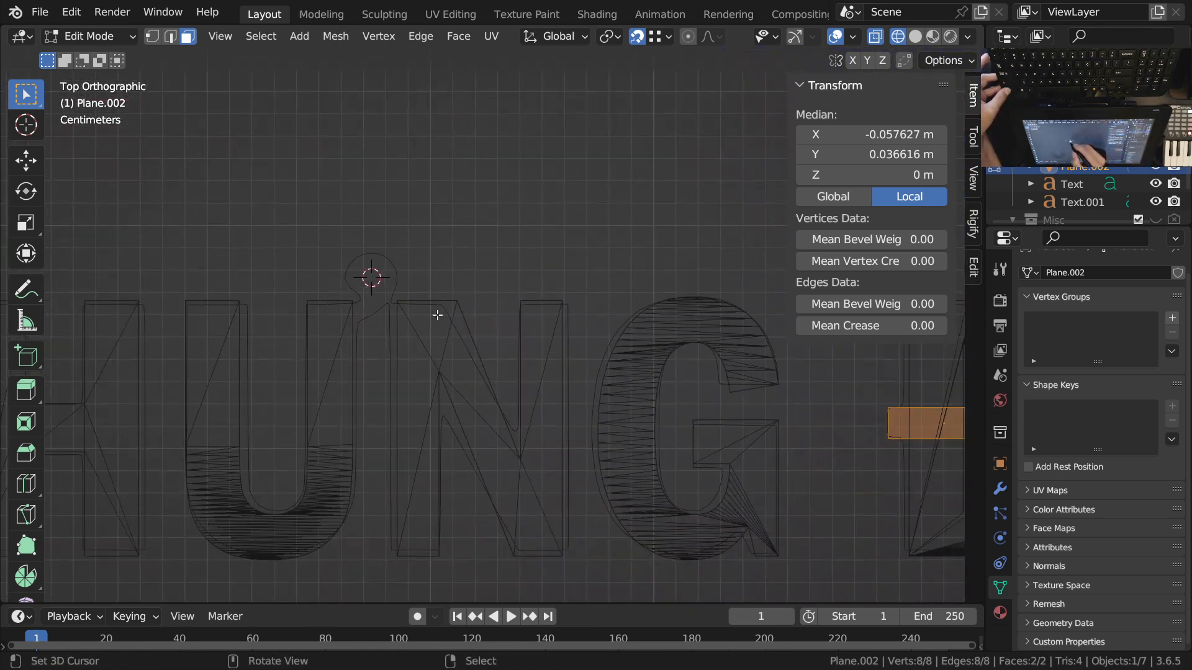
key(shift+a)
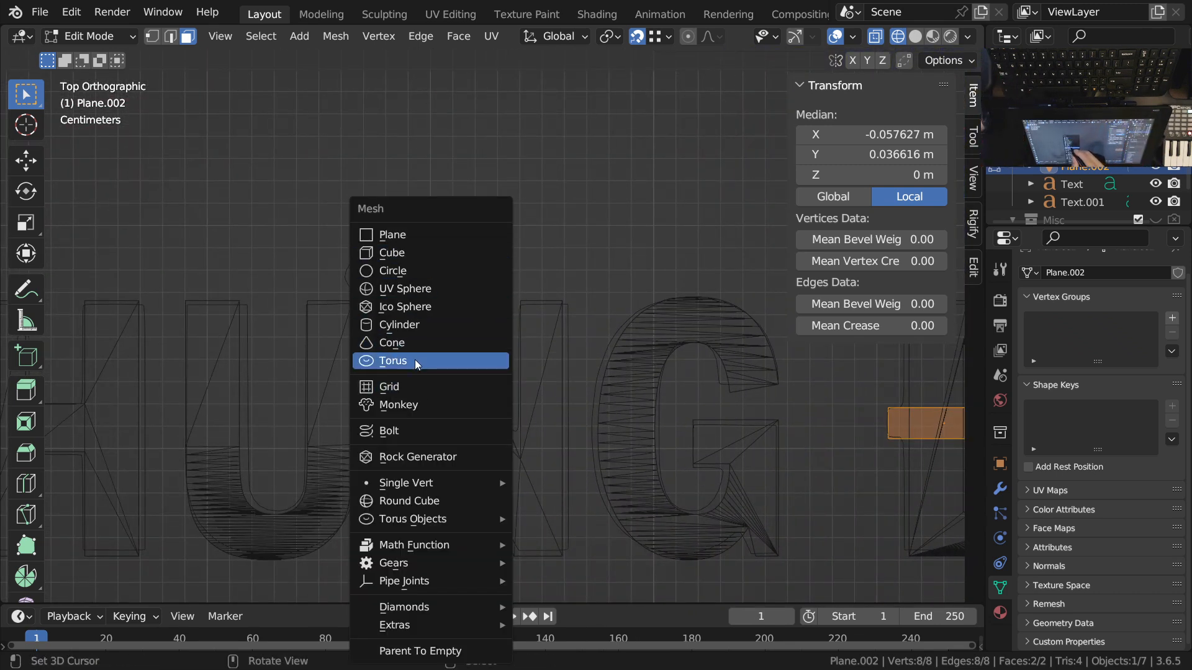
click(414, 271)
Step: Scale the circle down by 0.247, 0.158 and 0.274 in turn so it approaches the hook's round head
key(s)
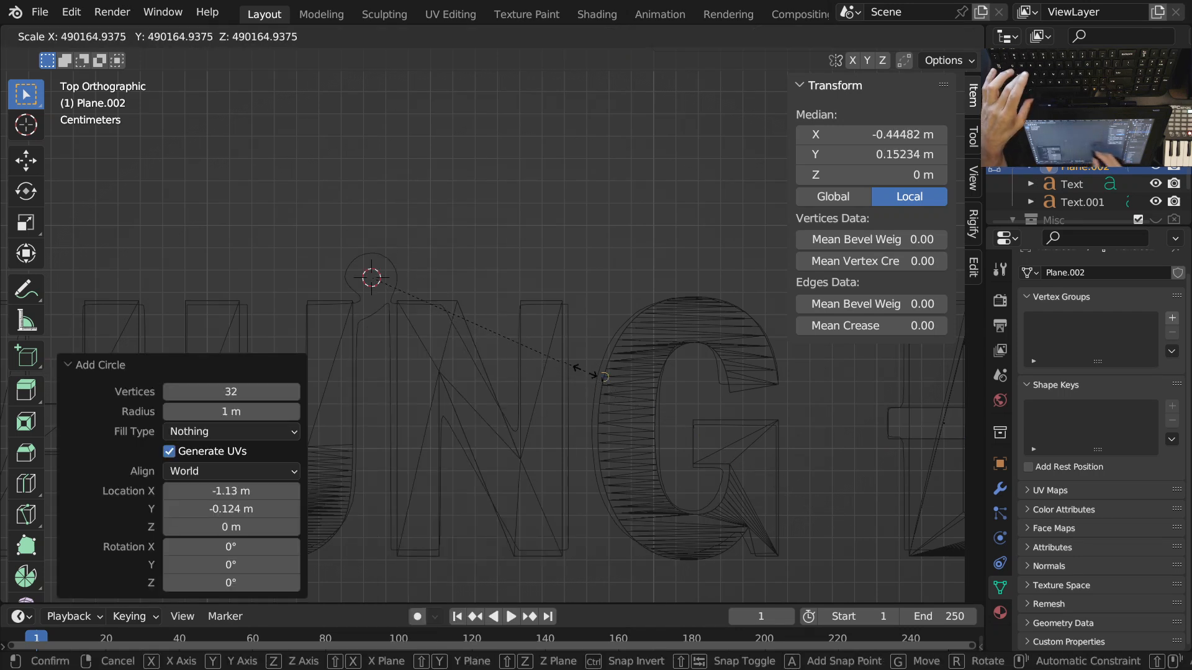
click(753, 407)
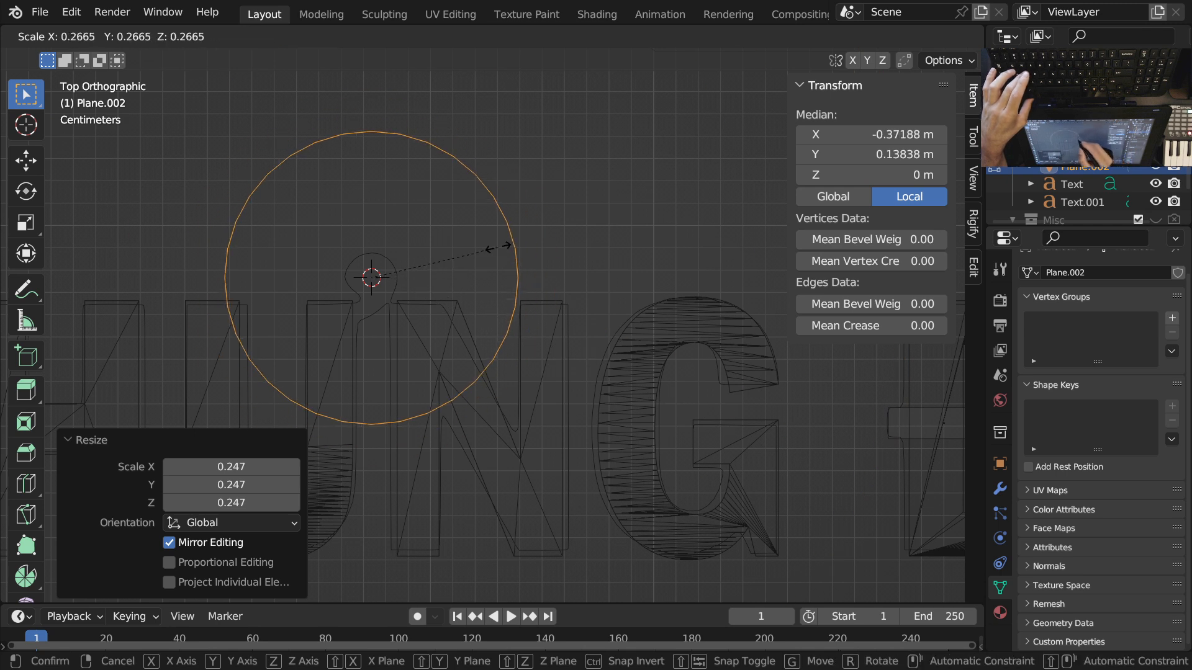
click(437, 247)
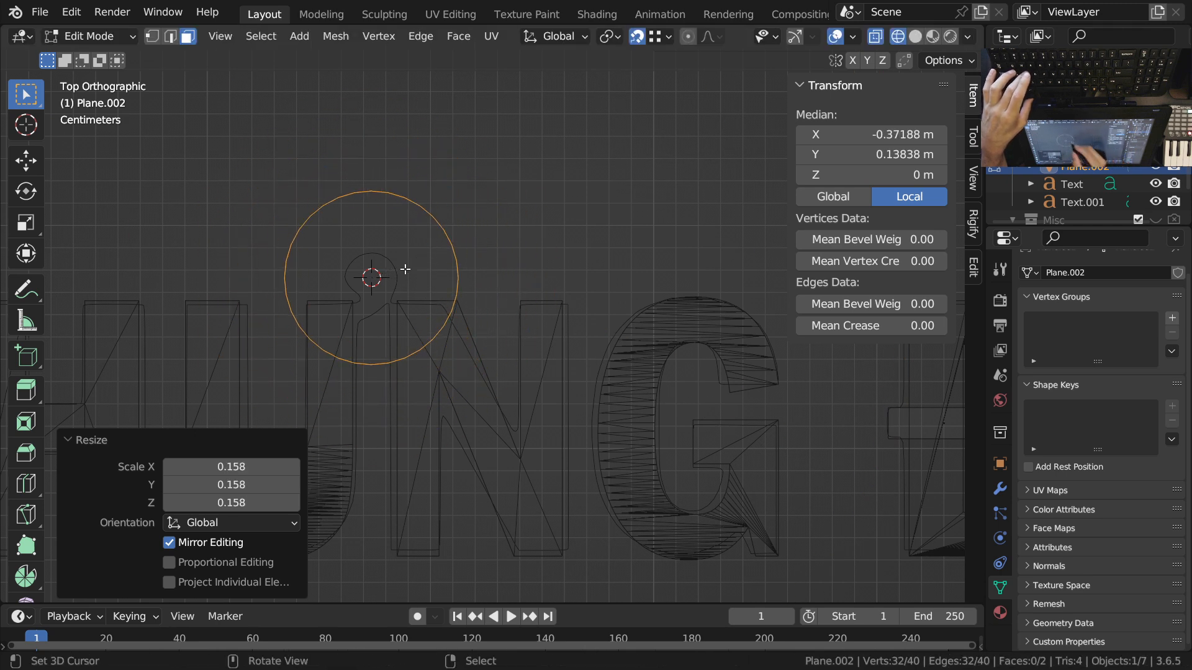
key(s)
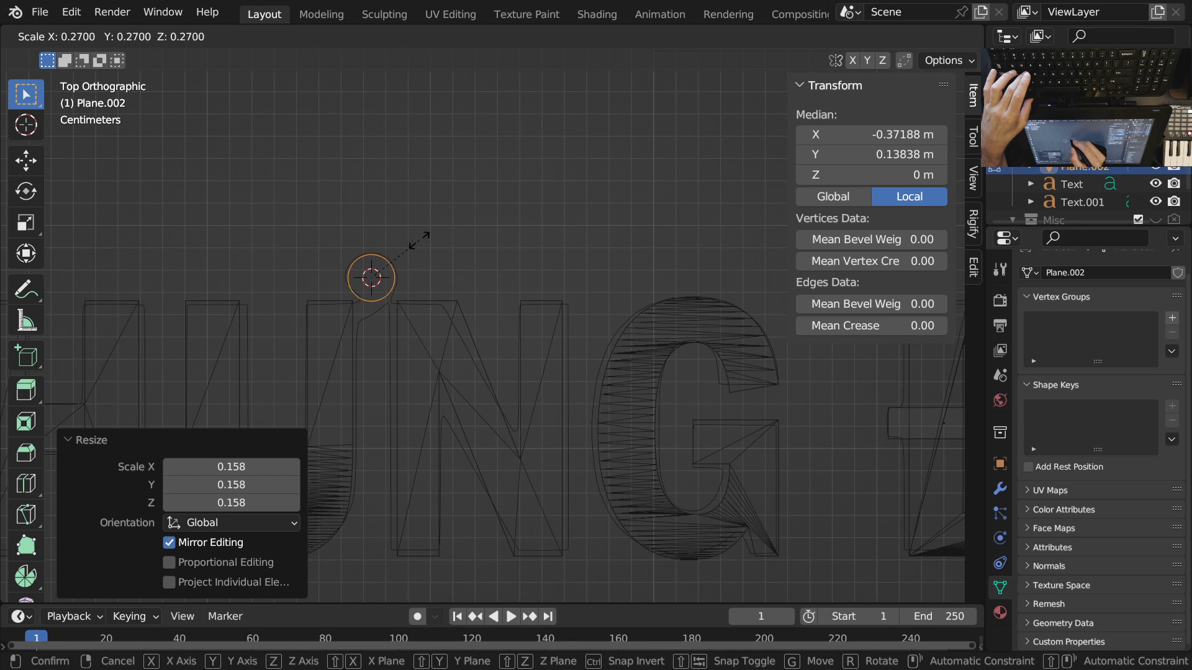
click(421, 241)
scroll(389, 325, up, 8)
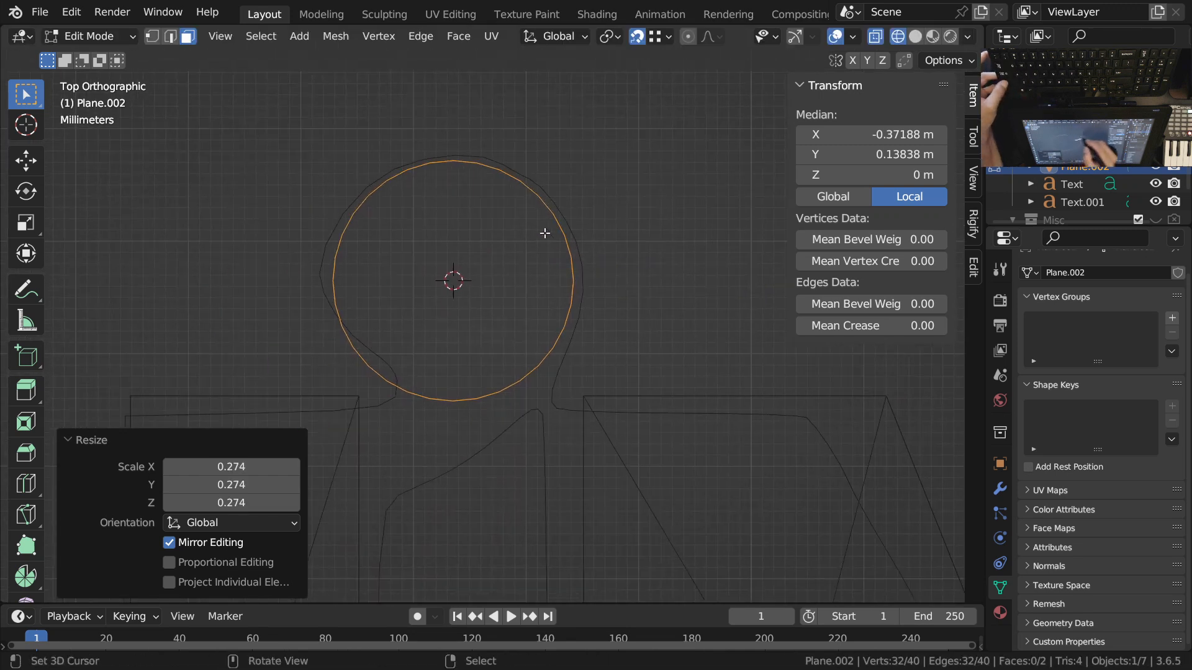
Step: Scale the circle by 1.034 and move it to X -0.37174 m, Y 0.13886 m to fit the hook's head
key(g)
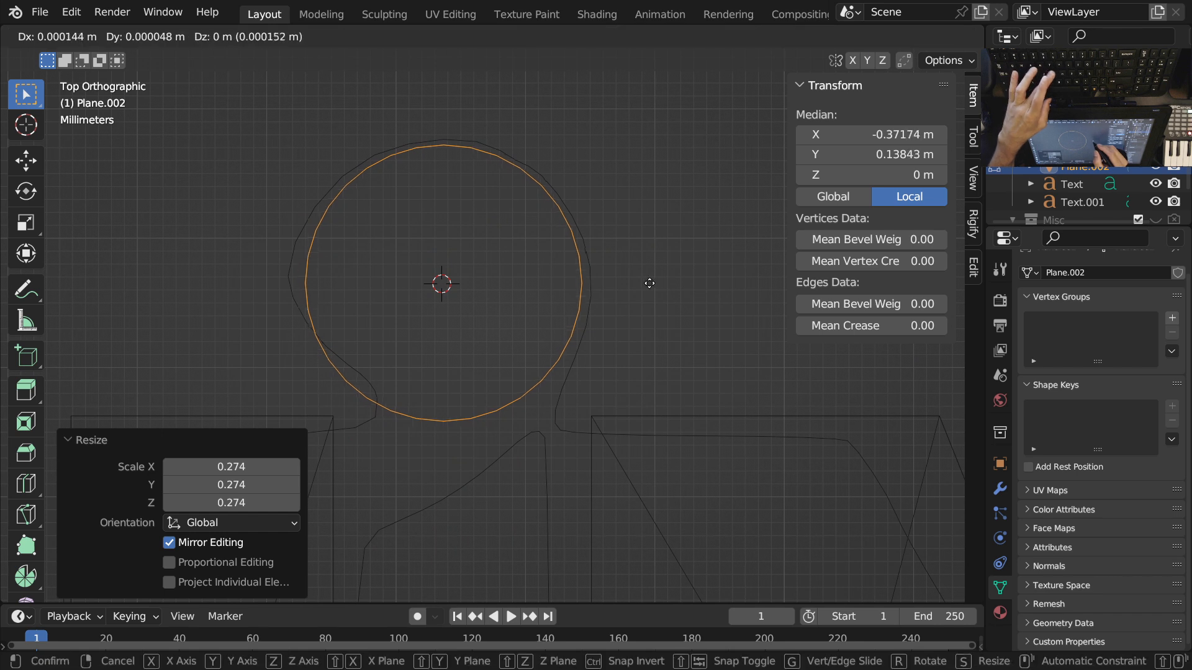
key(Escape)
key(s)
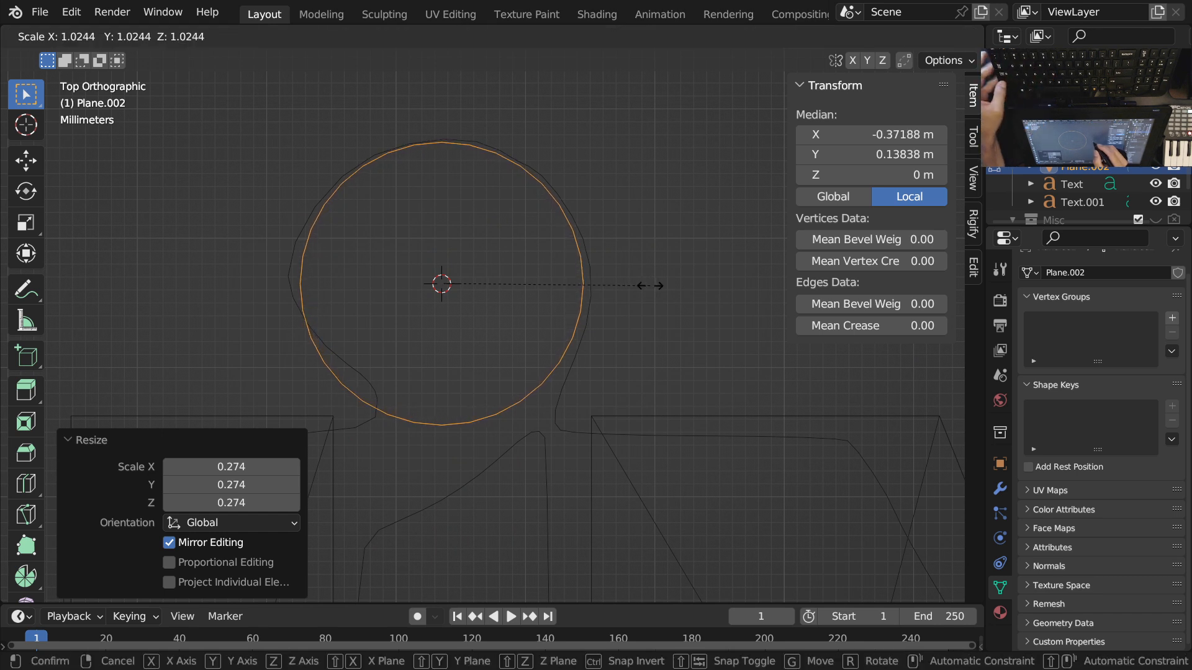
click(656, 286)
key(g)
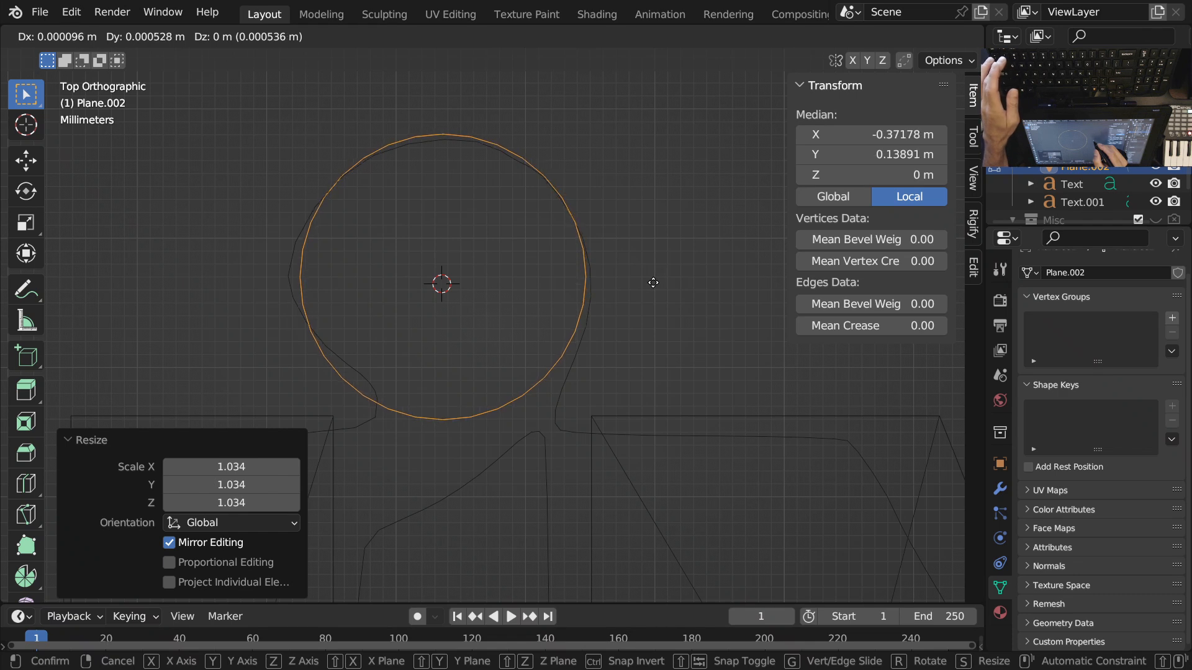
click(655, 282)
Step: Fill the hook circle with a face and return the viewport to rendered shading
key(f)
ctrl+middle_drag(580, 335, 556, 392)
ctrl+middle_drag(563, 301, 575, 410)
shift+middle_drag(575, 410, 472, 375)
key(z)
click(523, 281)
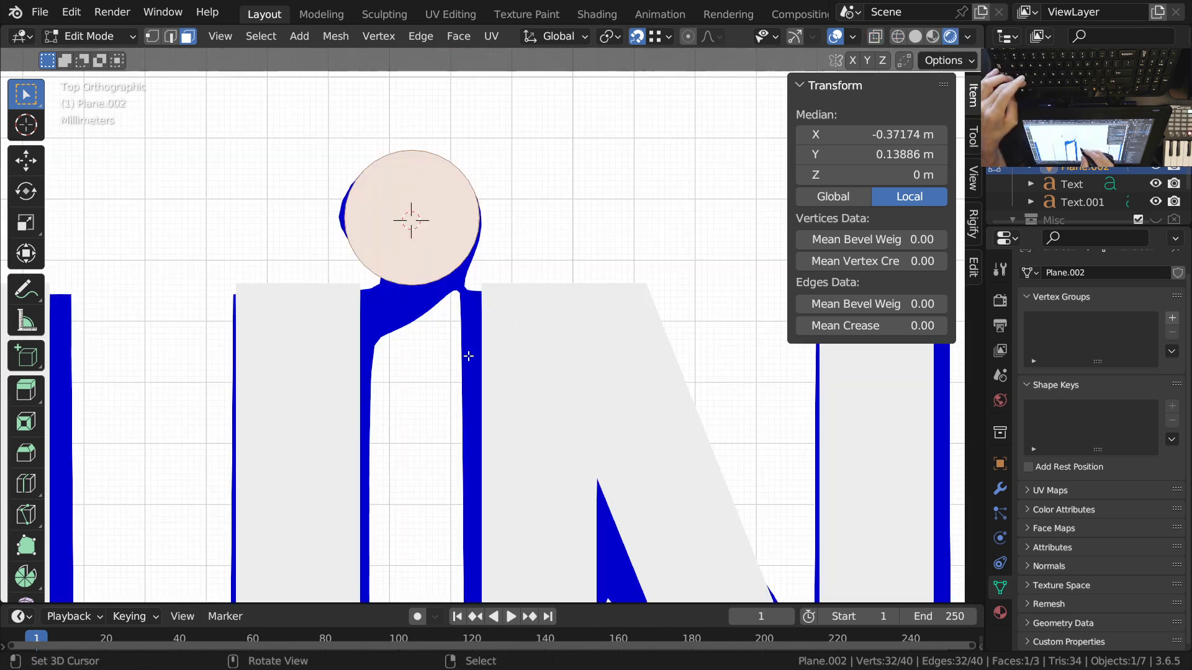
ctrl+middle_drag(437, 228, 493, 438)
ctrl+middle_drag(505, 361, 435, 273)
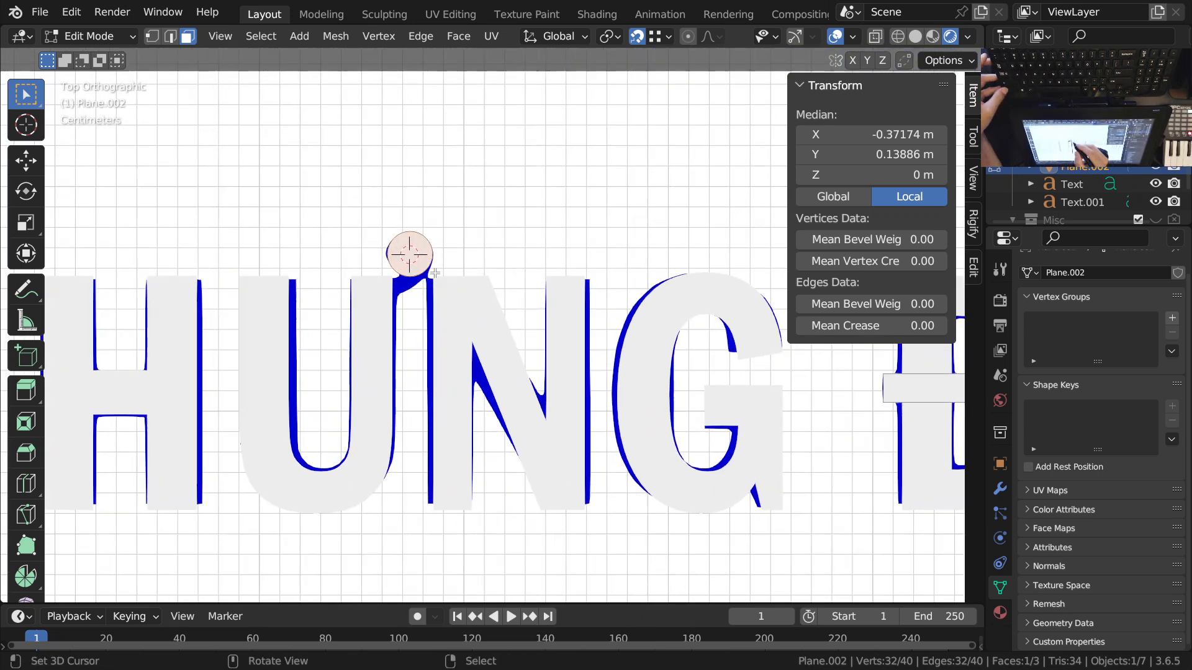
Step: Leave Edit Mode, duplicate the HUNG text object and move the copy 0.14544 m along Y
key(Tab)
right_click(462, 464)
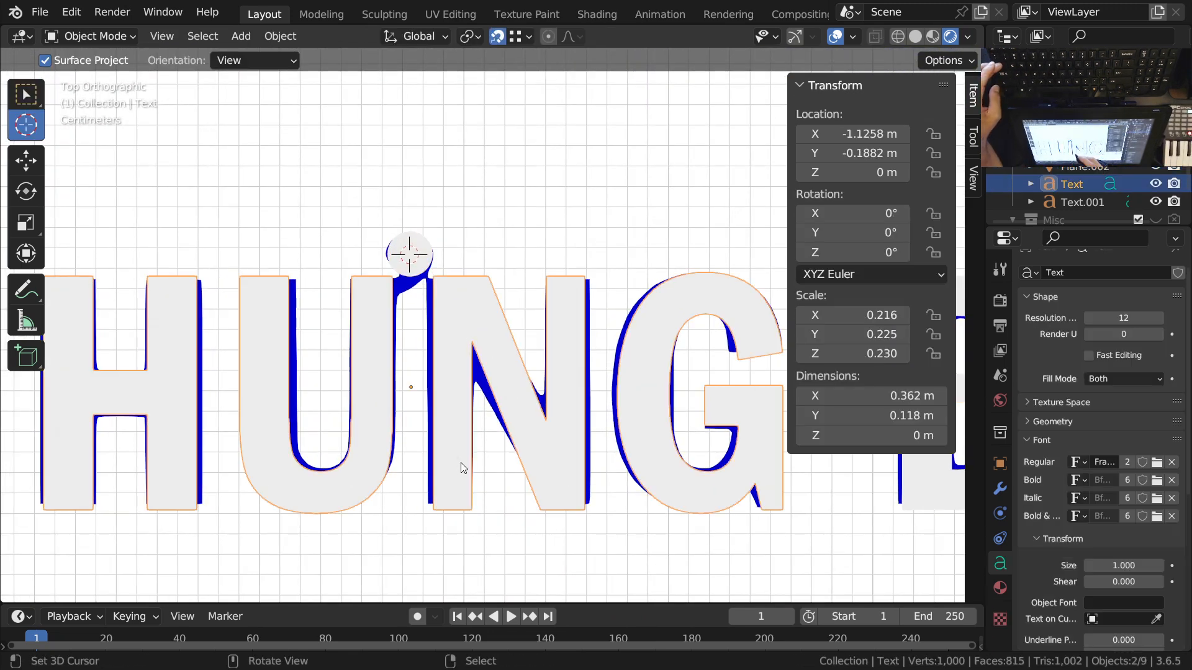
key(shift+d)
key(y)
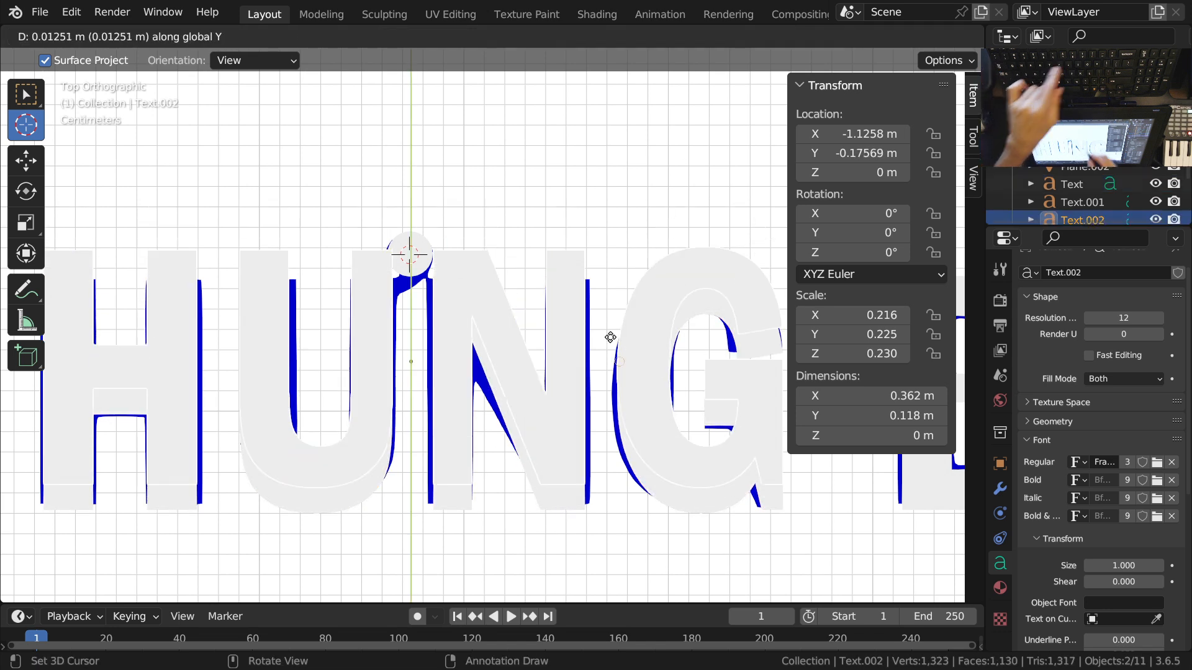
click(634, 196)
ctrl+middle_drag(580, 229, 535, 337)
shift+middle_drag(535, 337, 501, 401)
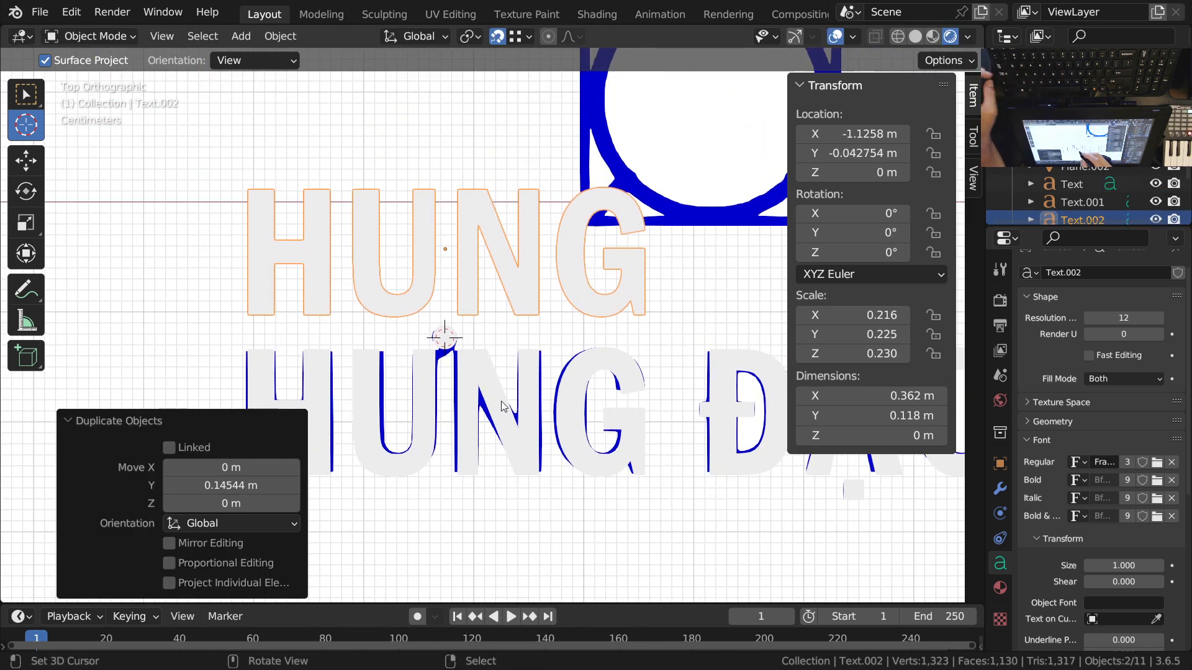
Step: Clear the copied HUNG text and try a comma and an apostrophe as candidate hook shapes
key(Tab)
key(BackSpace)
key(BackSpace)
key(BackSpace)
key(BackSpace)
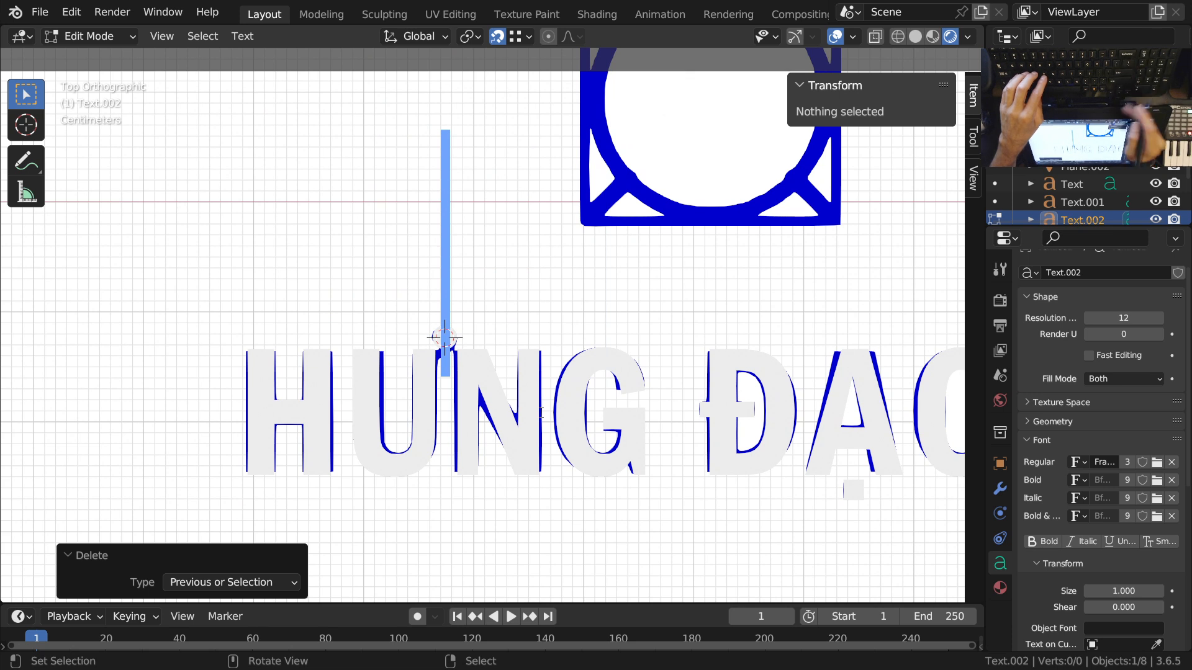
text(-)
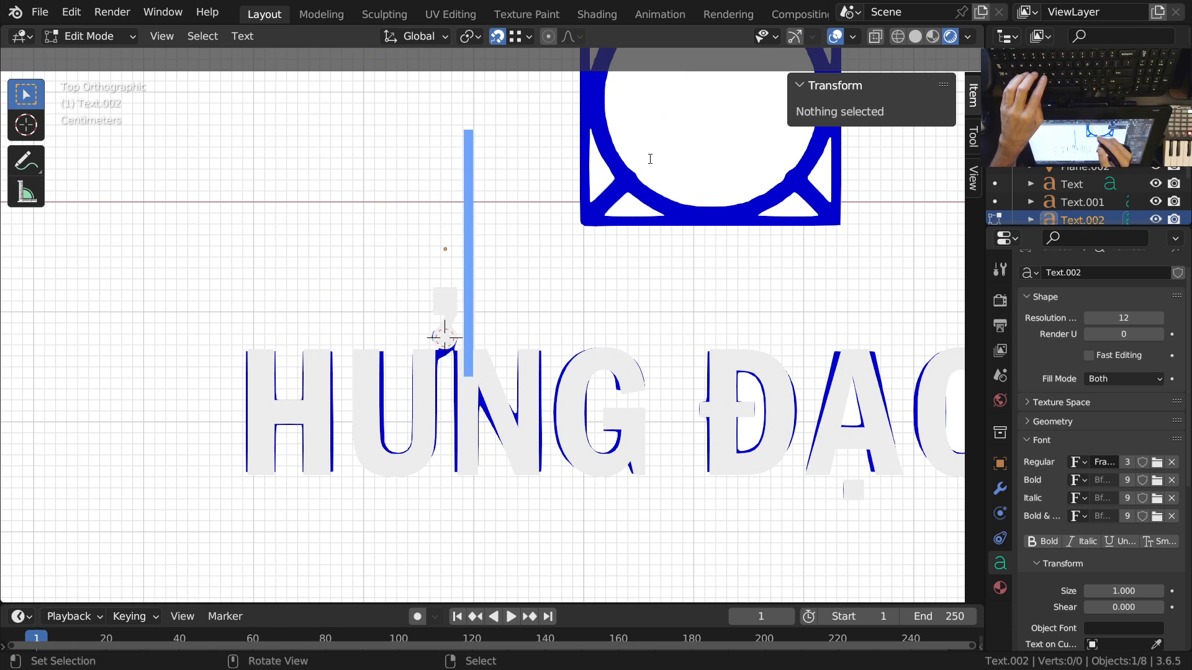
key(BackSpace)
text(!)
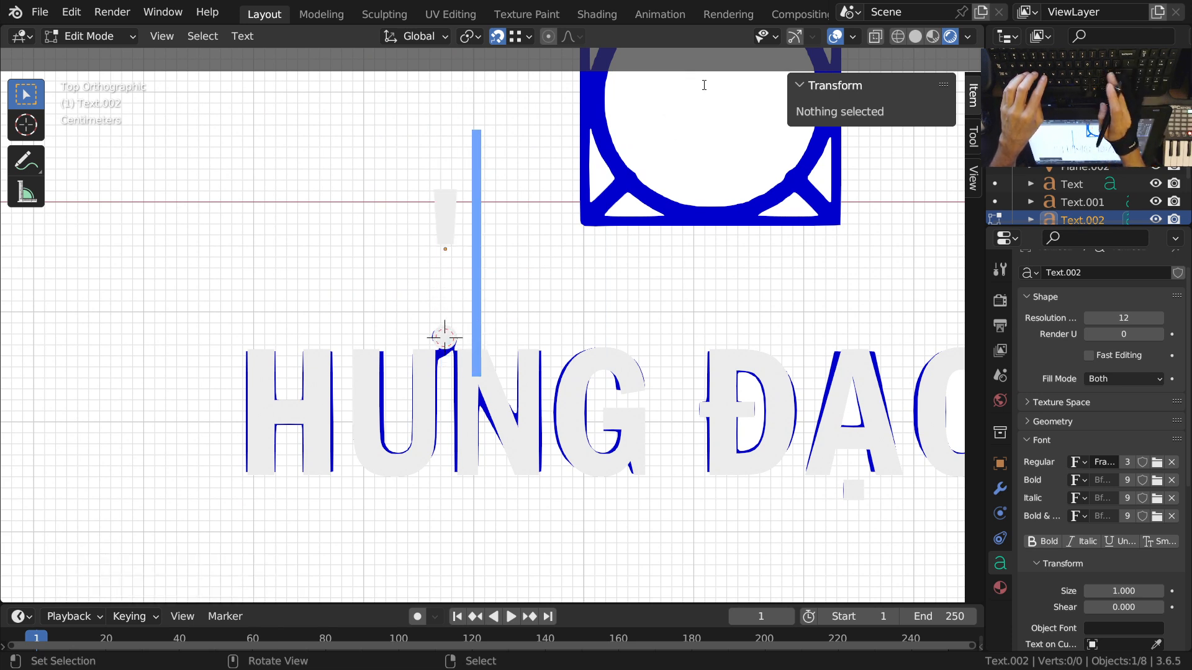
key(BackSpace)
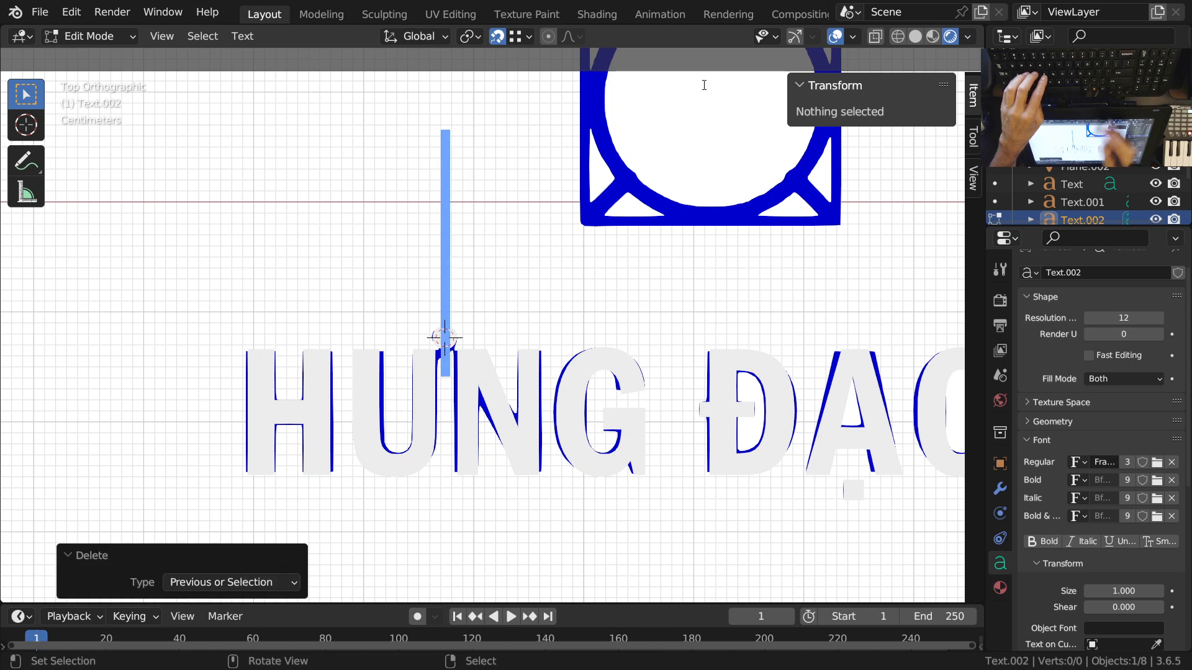
Step: Try an apostrophe and a backtick together in the copied text, and delete that text object
scroll(493, 319, up, 2)
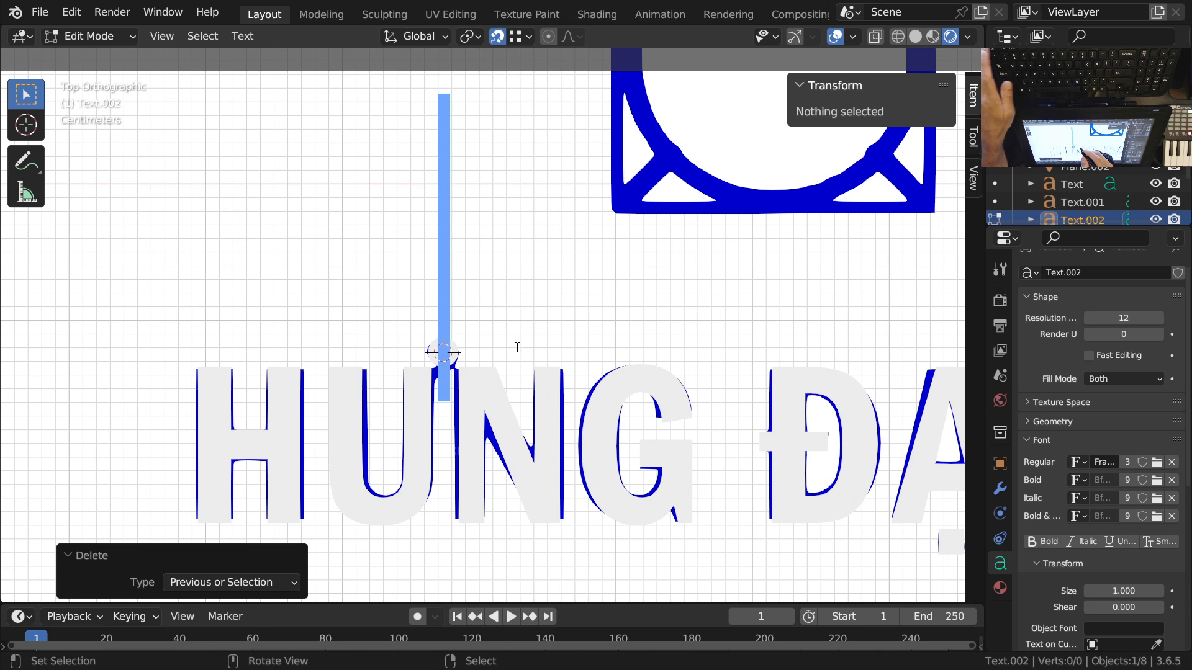
text(!`)
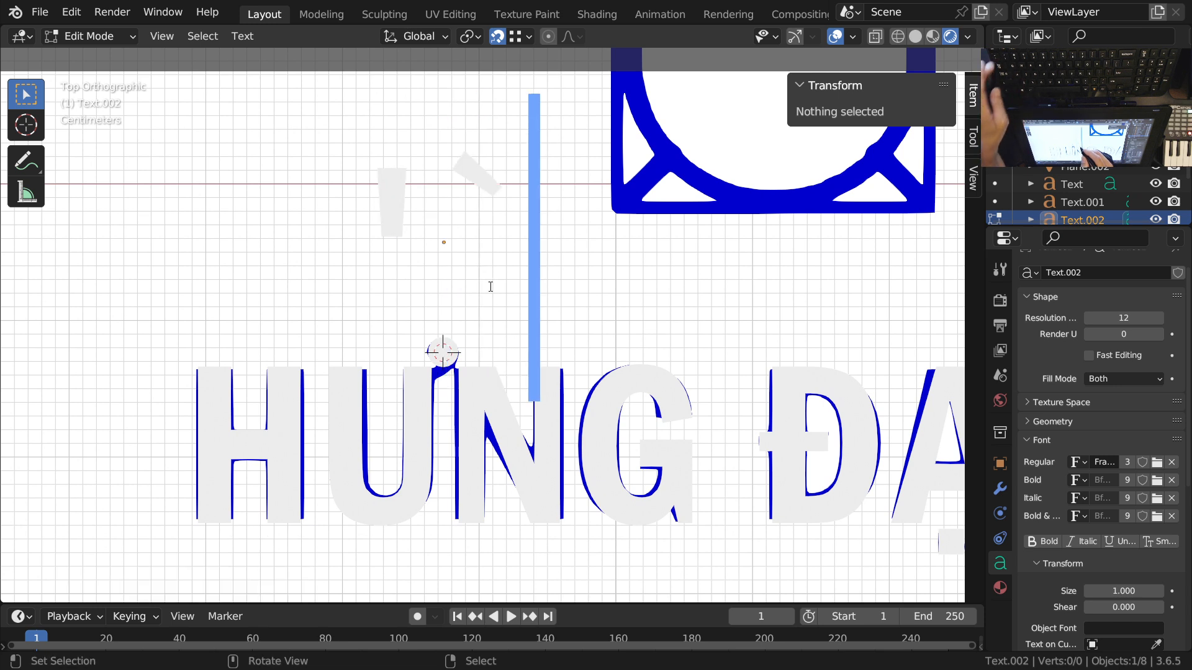
key(Tab)
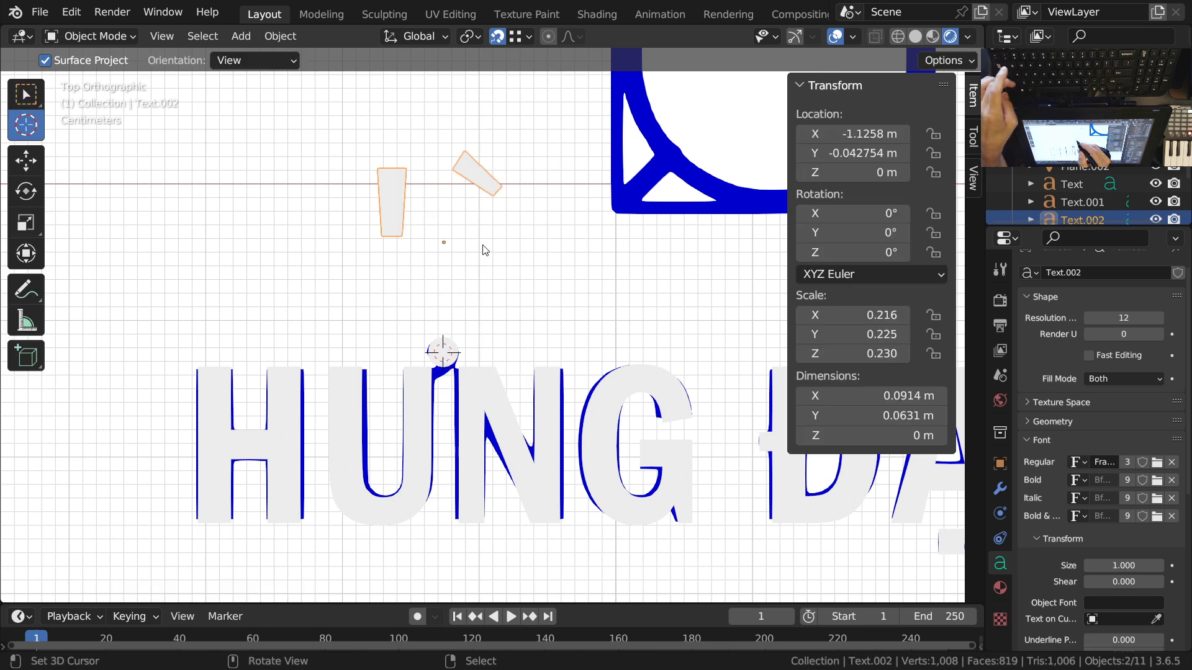
key(x)
click(479, 214)
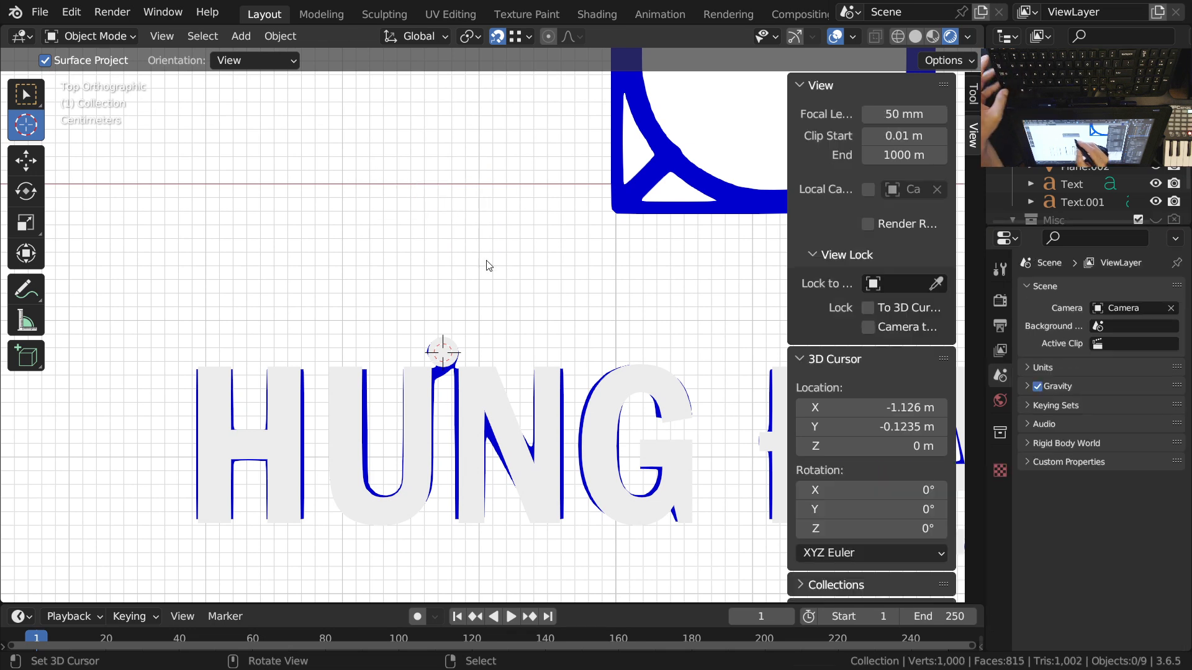
Step: Select the mesh object containing the hook circle and enter Edit Mode on it
scroll(478, 261, up, 6)
shift+middle_drag(466, 355, 503, 272)
scroll(503, 271, up, 5)
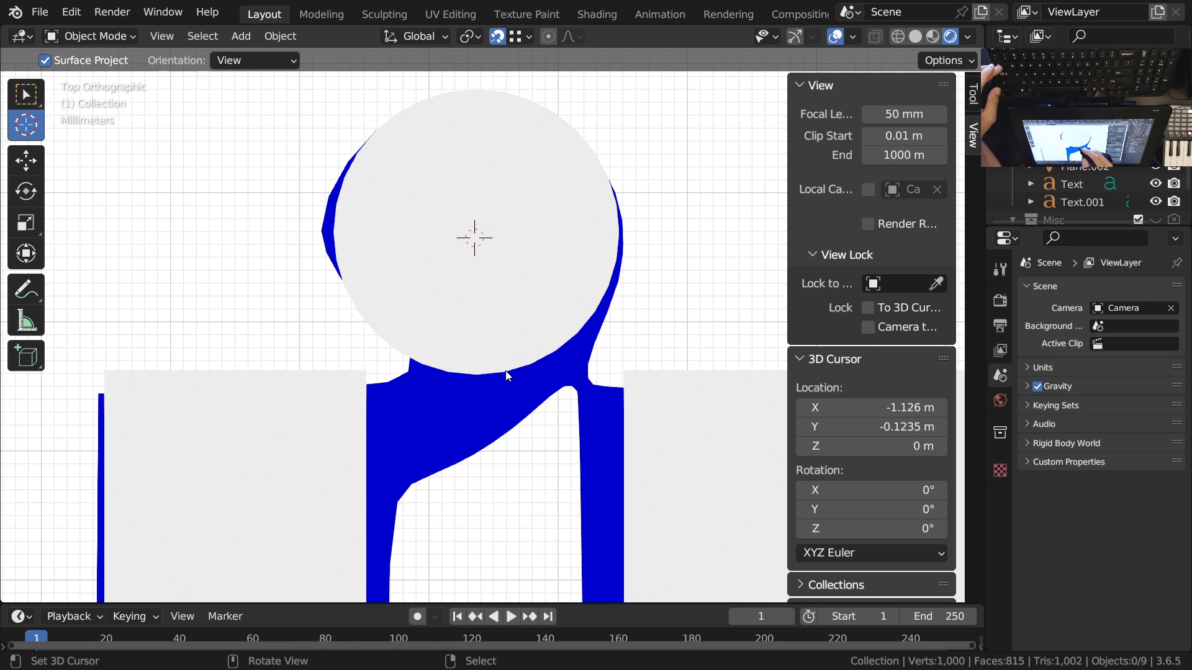
click(506, 371)
key(Tab)
scroll(451, 376, down, 1)
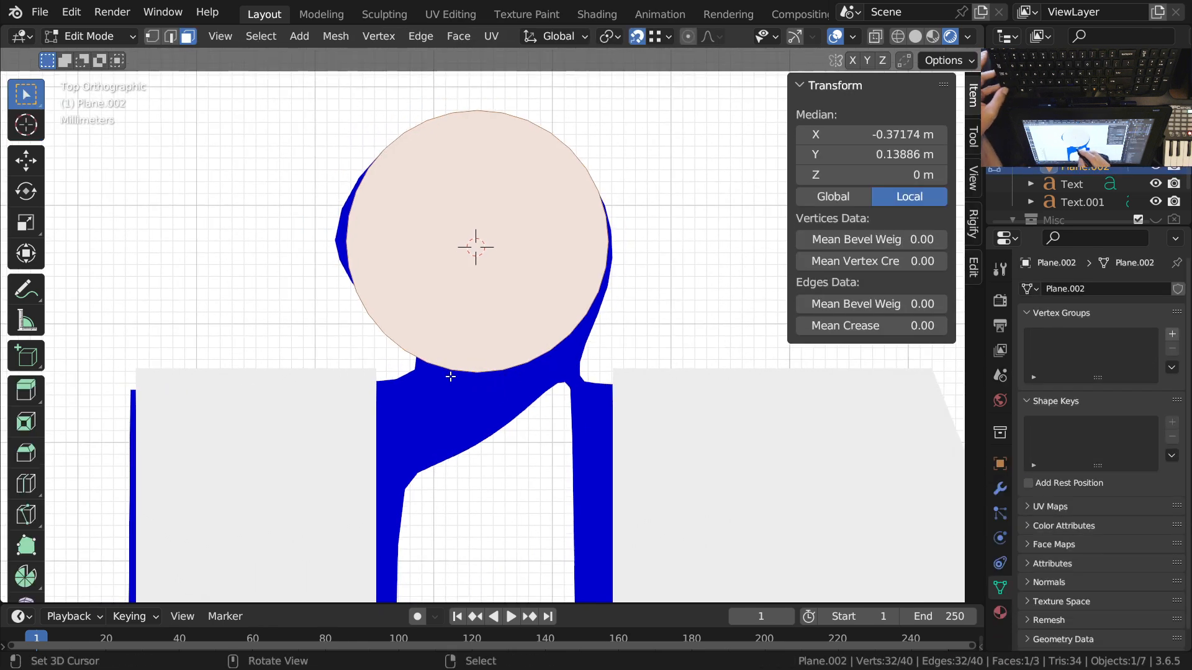
Step: Duplicate a single vertex from the hook circle's lower-left edge, moving the copy -0.000581 m in X and 0.002636 m in Y
click(421, 364)
scroll(422, 360, up, 2)
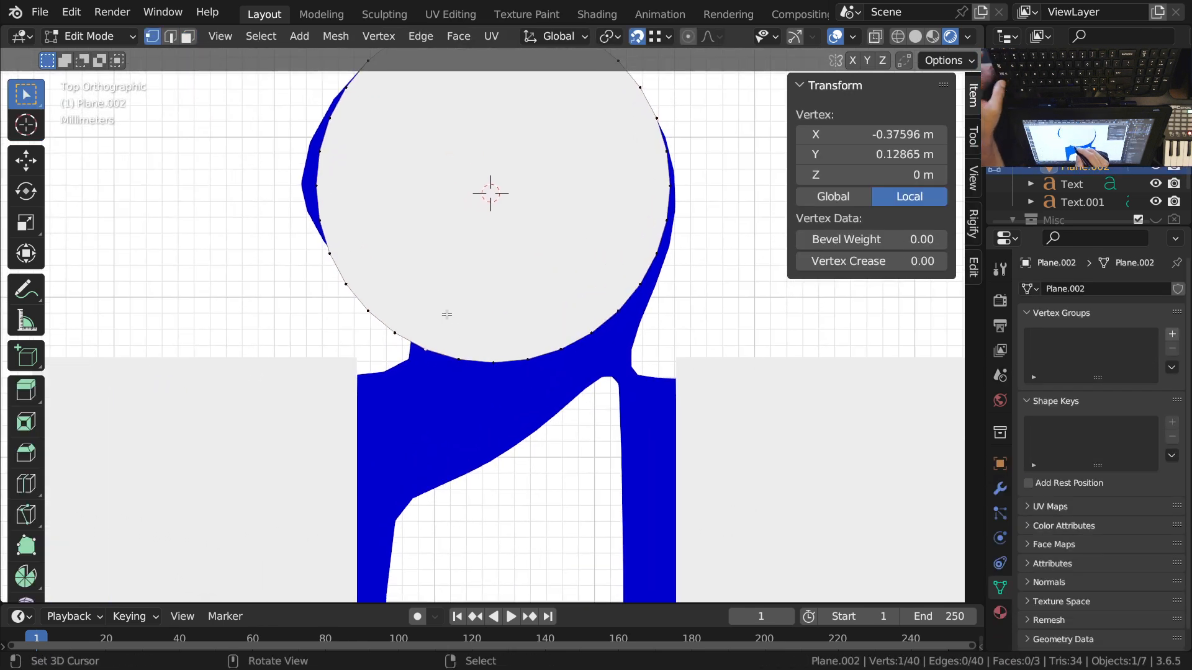
key(shift+d)
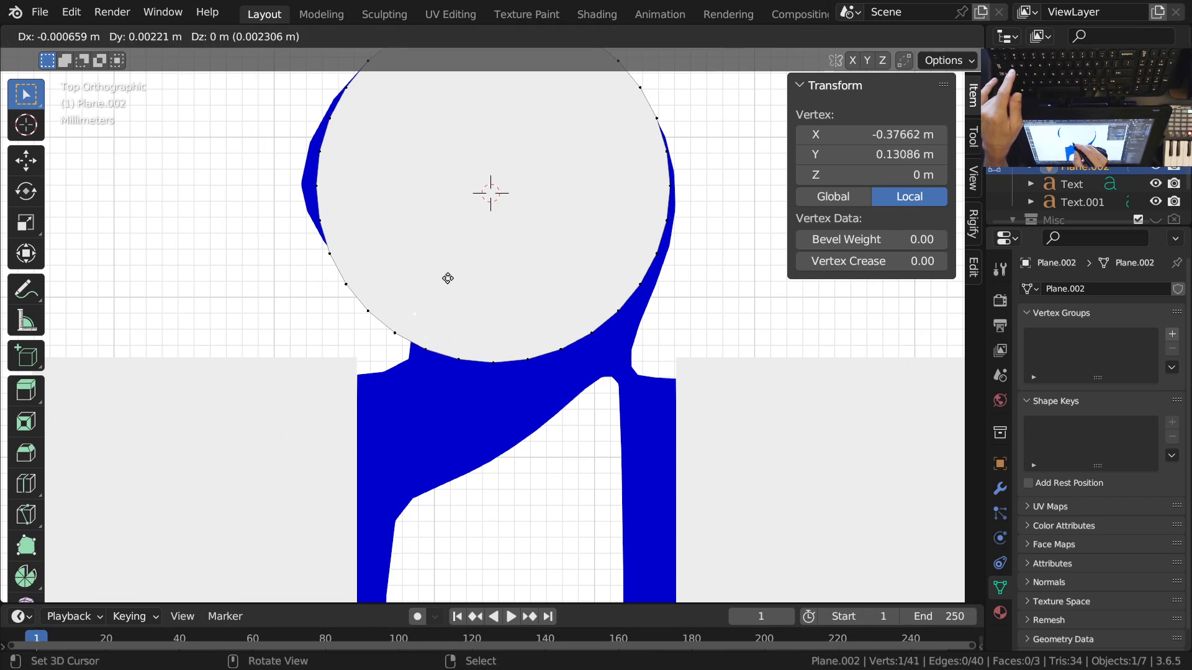
click(447, 273)
ctrl+middle_drag(434, 360, 455, 297)
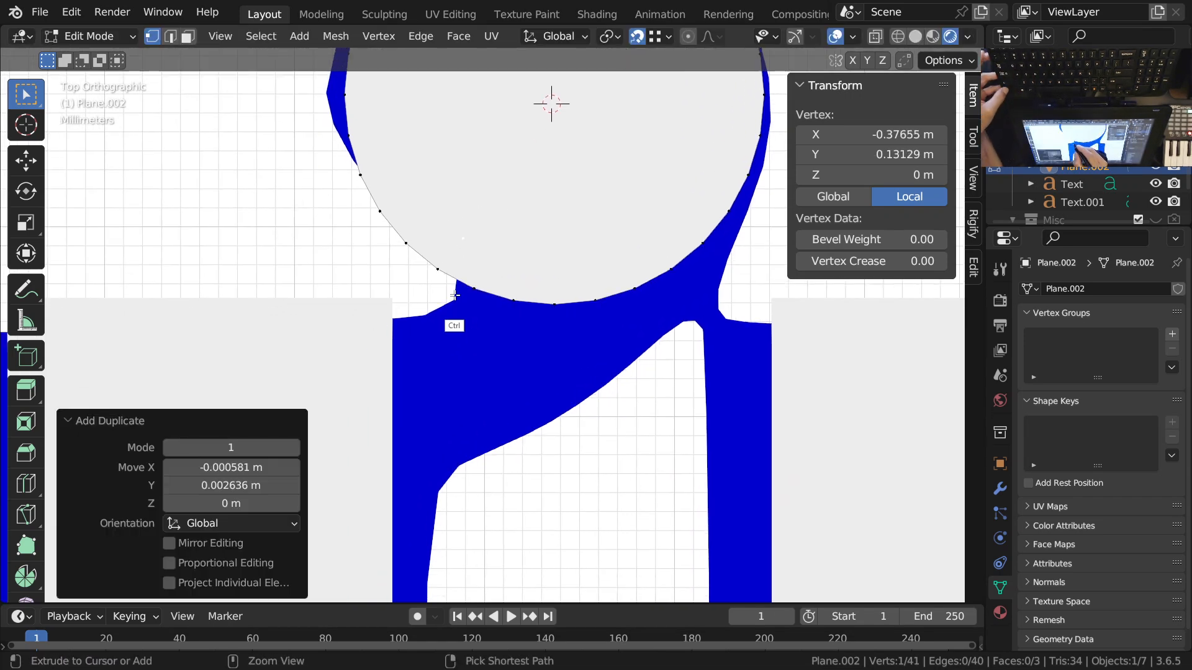
Step: Trace the hook's lower tail and outer right edge along the blue lettering with a chain of extruded vertices
ctrl+right_click(455, 298)
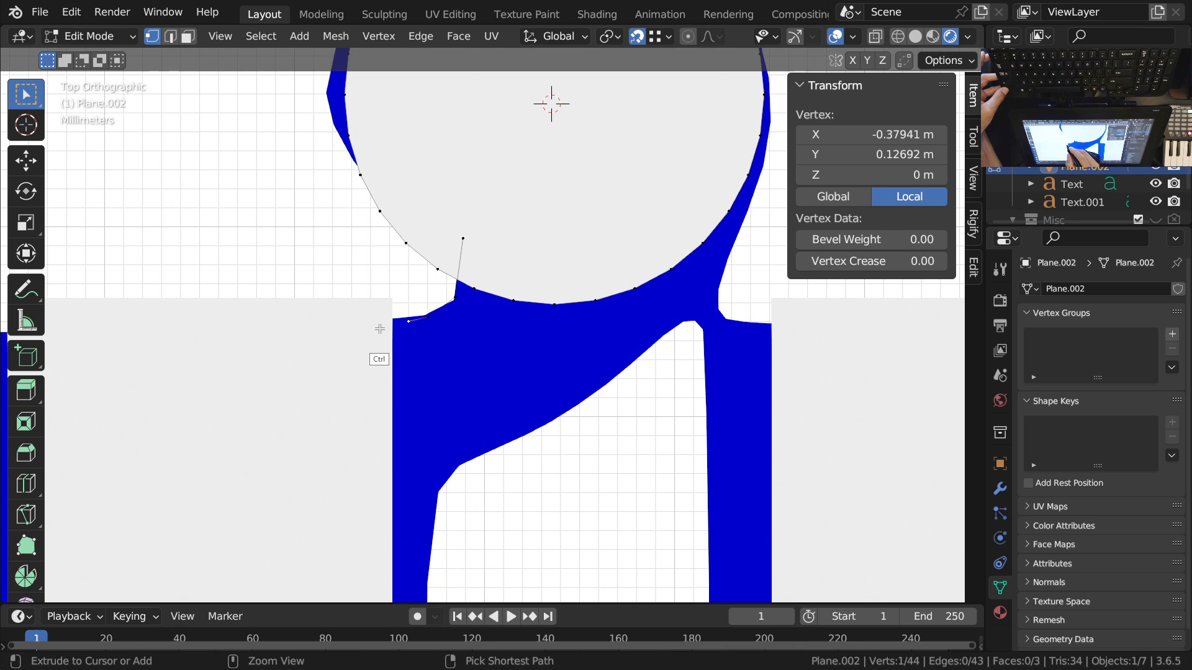
ctrl+right_click(347, 478)
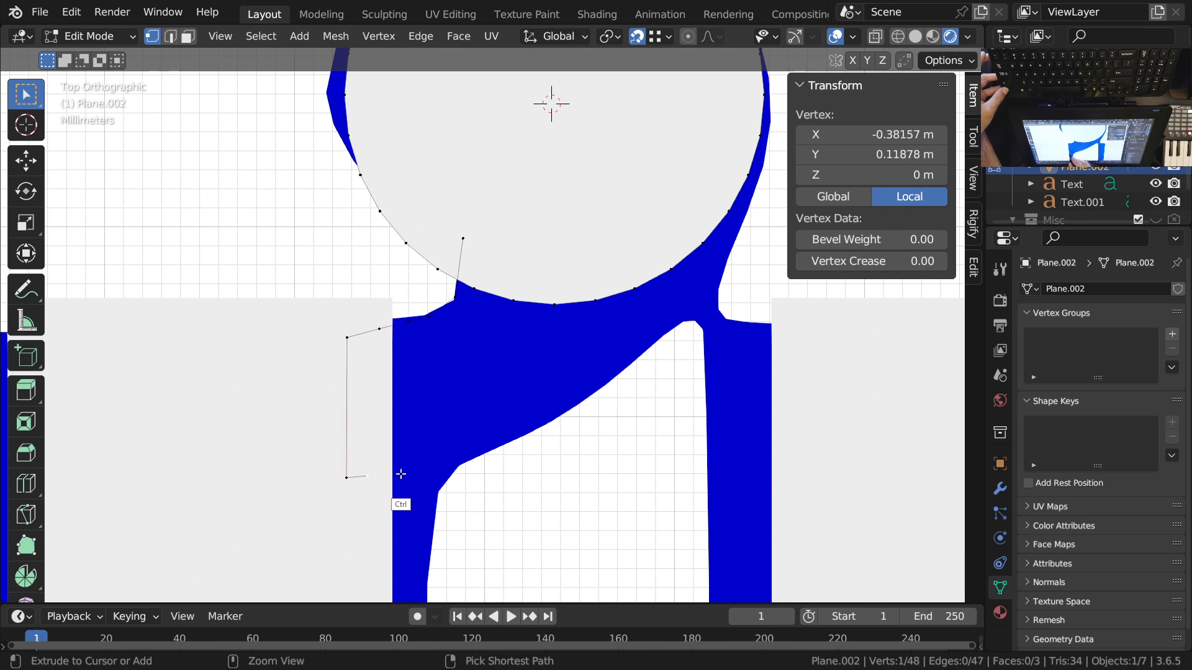
ctrl+right_click(456, 464)
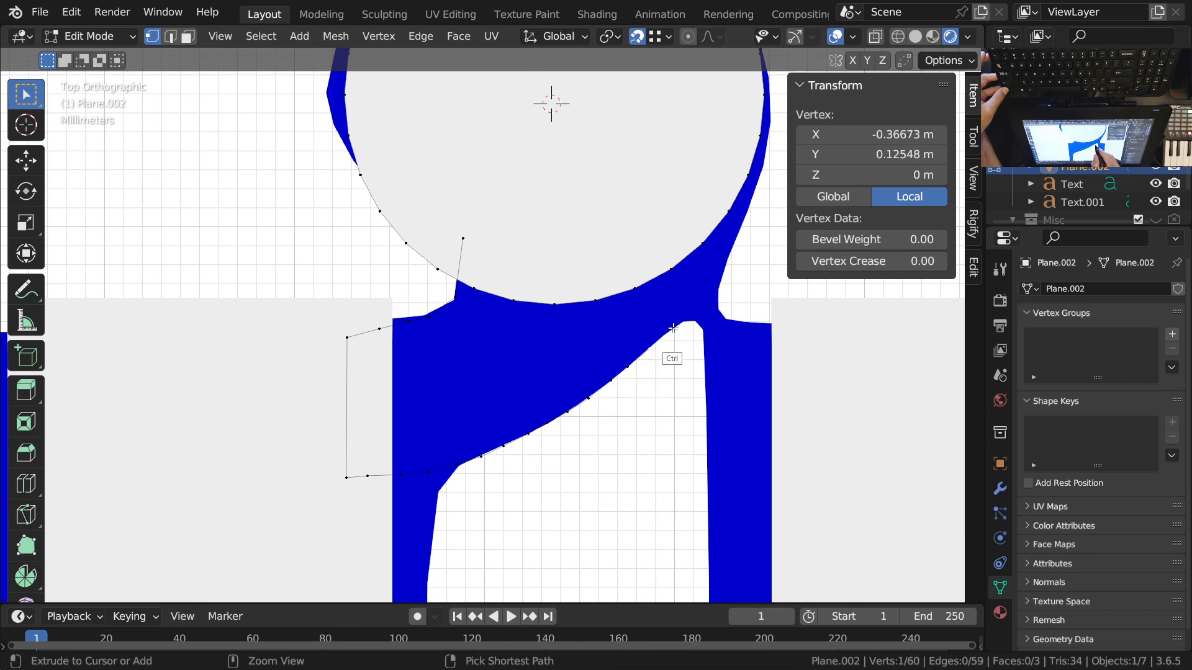
shift+middle_drag(722, 260, 495, 377)
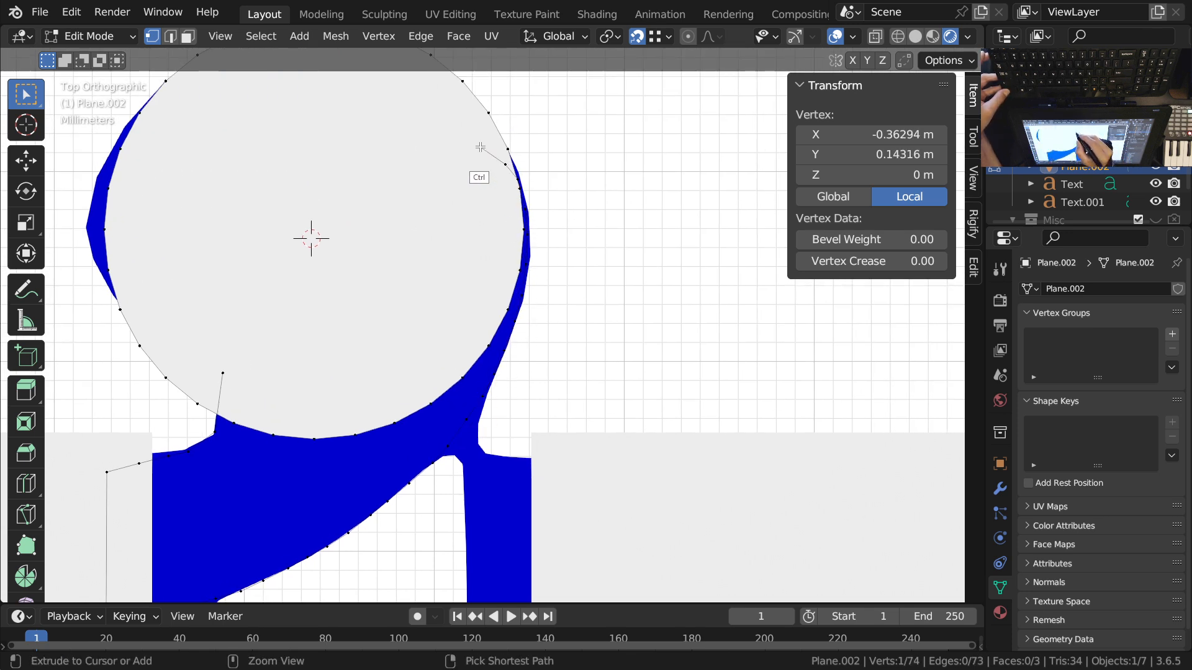
Step: Close the traced hook outline by joining its two end vertices and fill the loop with a face
shift+right_click(226, 372)
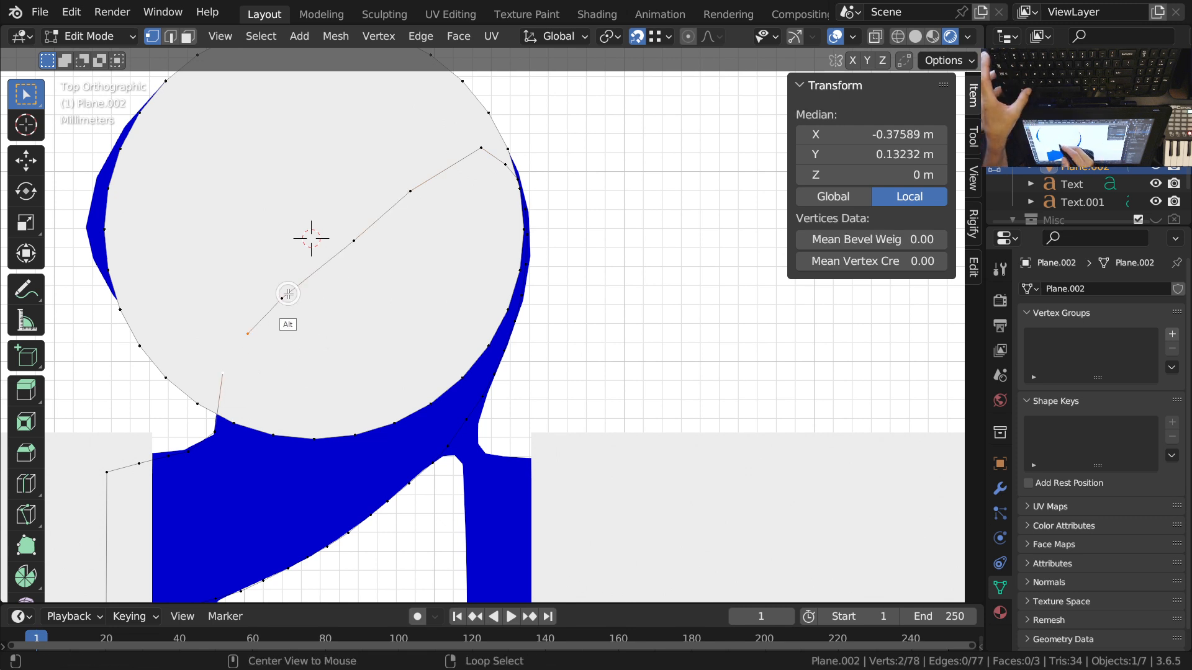
alt+right_click(287, 322)
key(f)
scroll(404, 399, down, 3)
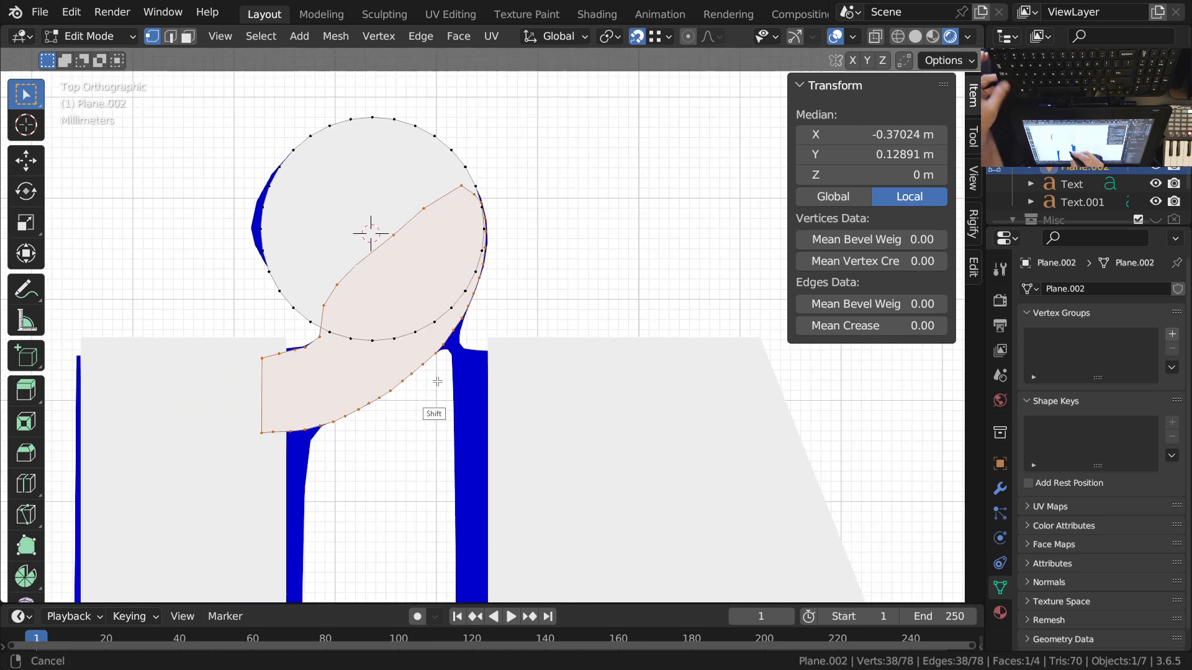
Step: Switch the hook mesh to Sculpt Mode and turn on the Wireframe overlay
scroll(372, 342, up, 5)
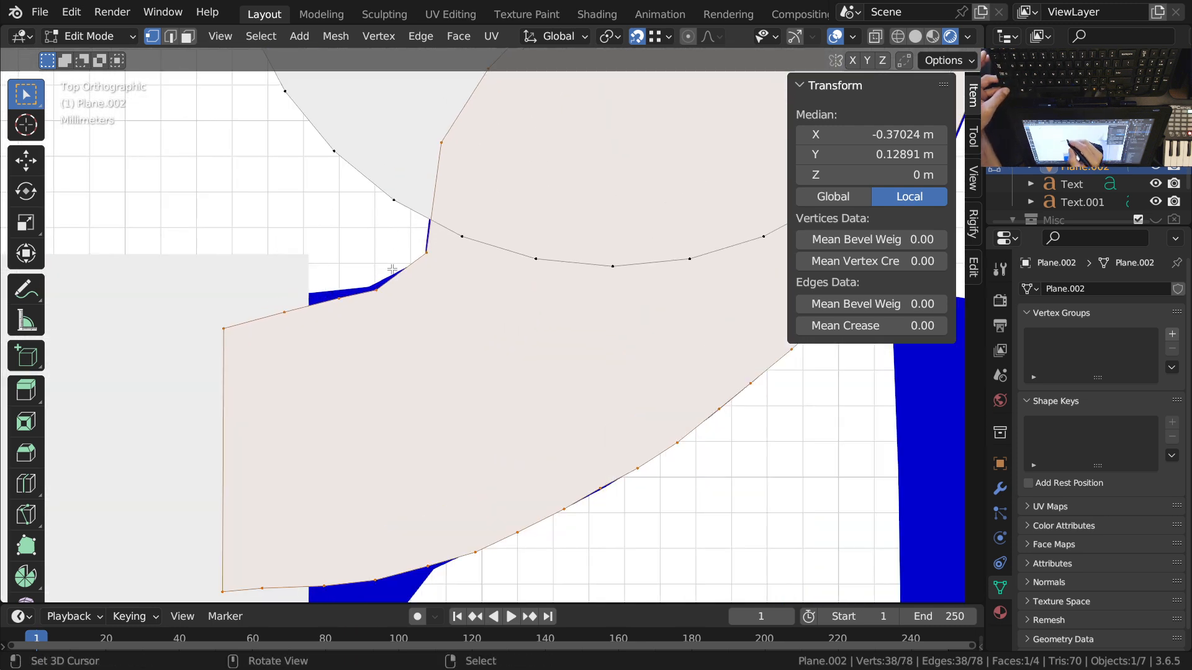
key(ctrl+Tab)
click(405, 434)
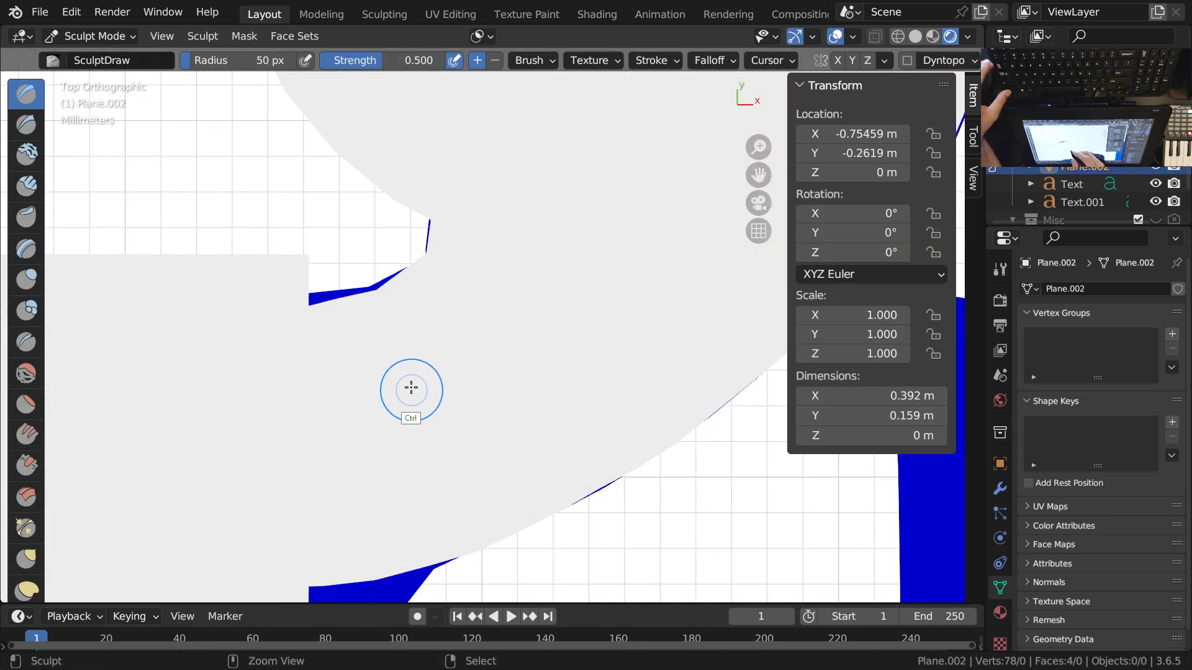
key(q)
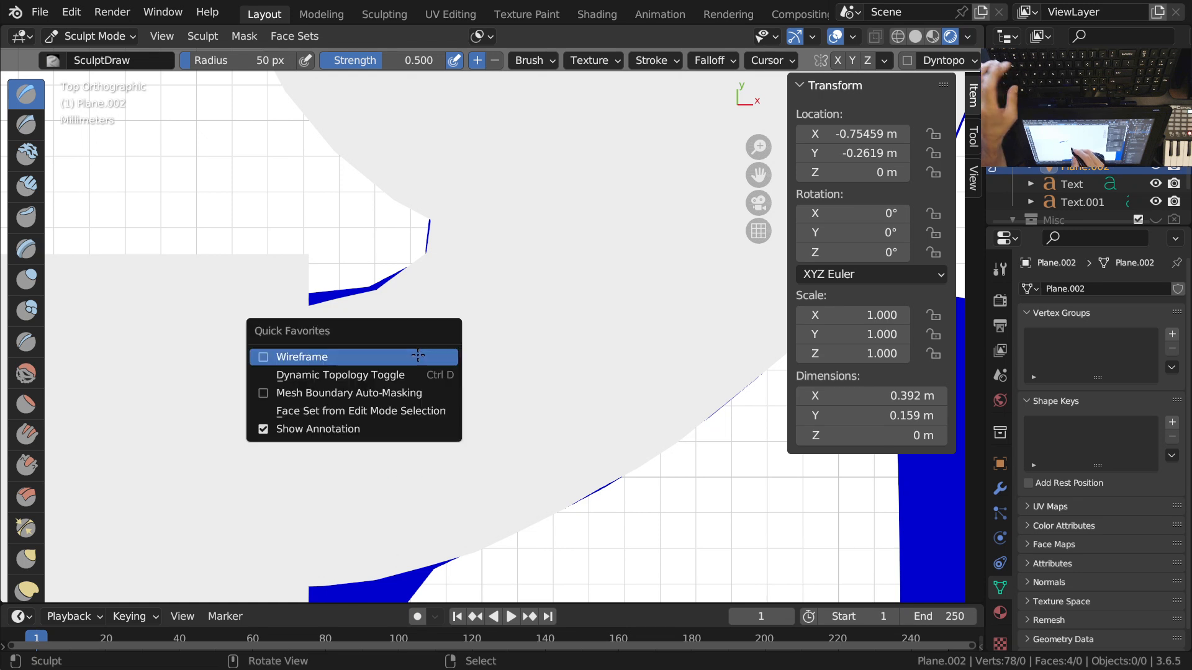
click(318, 358)
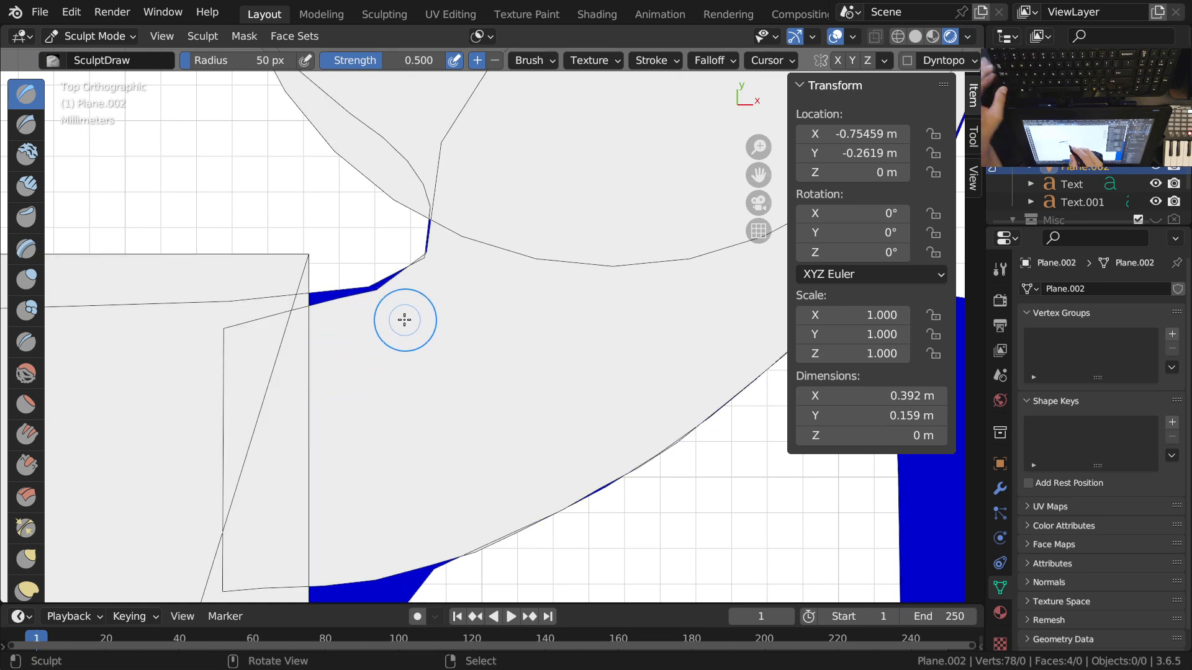
Step: Choose the Grab brush and pull the hook tail's upper-left edge toward the blue lettering
key(shift+space)
click(348, 297)
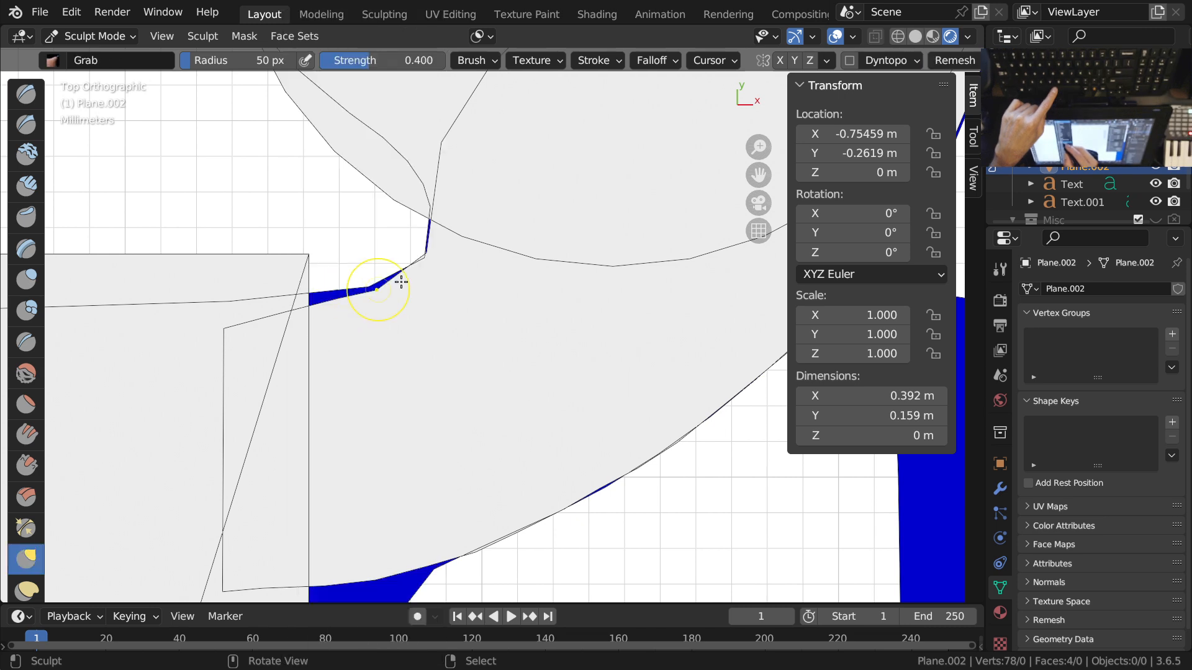
click(655, 61)
click(717, 118)
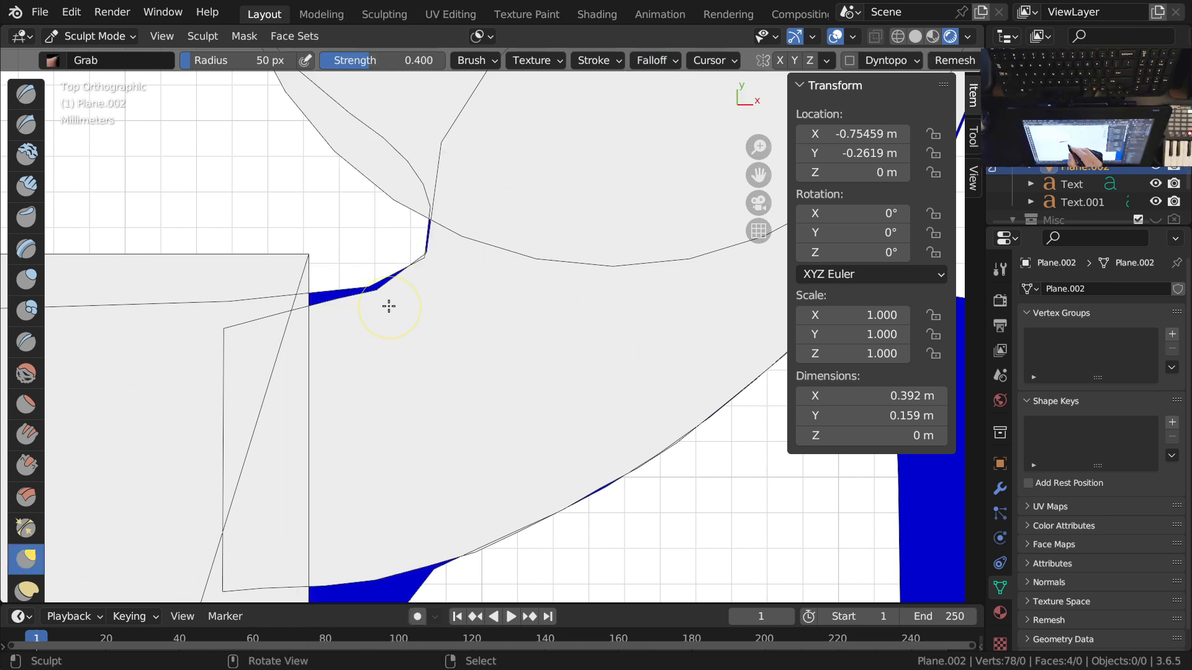
mouse_move(379, 301)
mouse_down()
mouse_move(431, 268)
mouse_move(297, 324)
mouse_up()
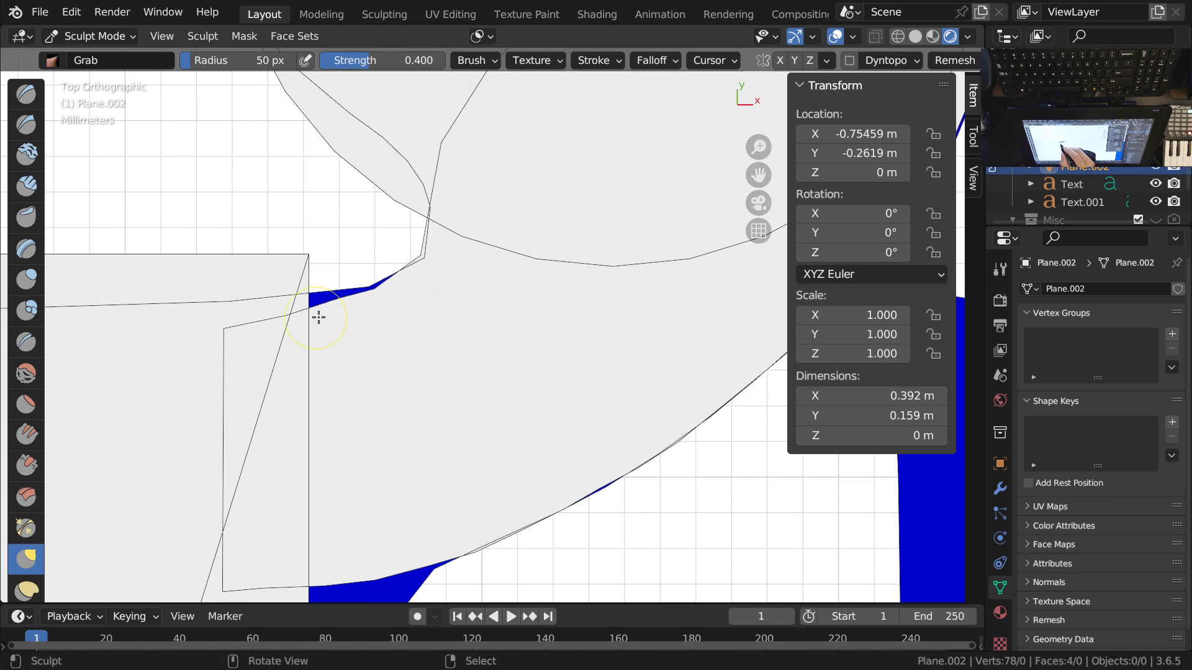
Step: Subdivide the selected hook face's edges twice in Edit Mode, with one cut each time
key(Tab)
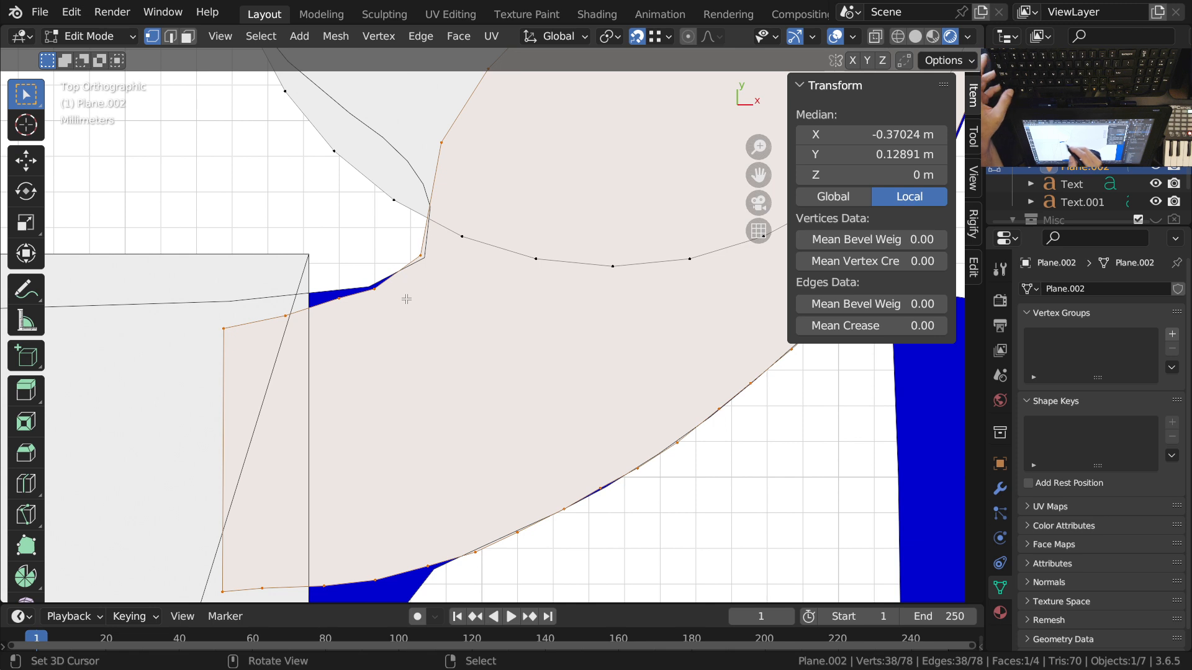
right_click(410, 317)
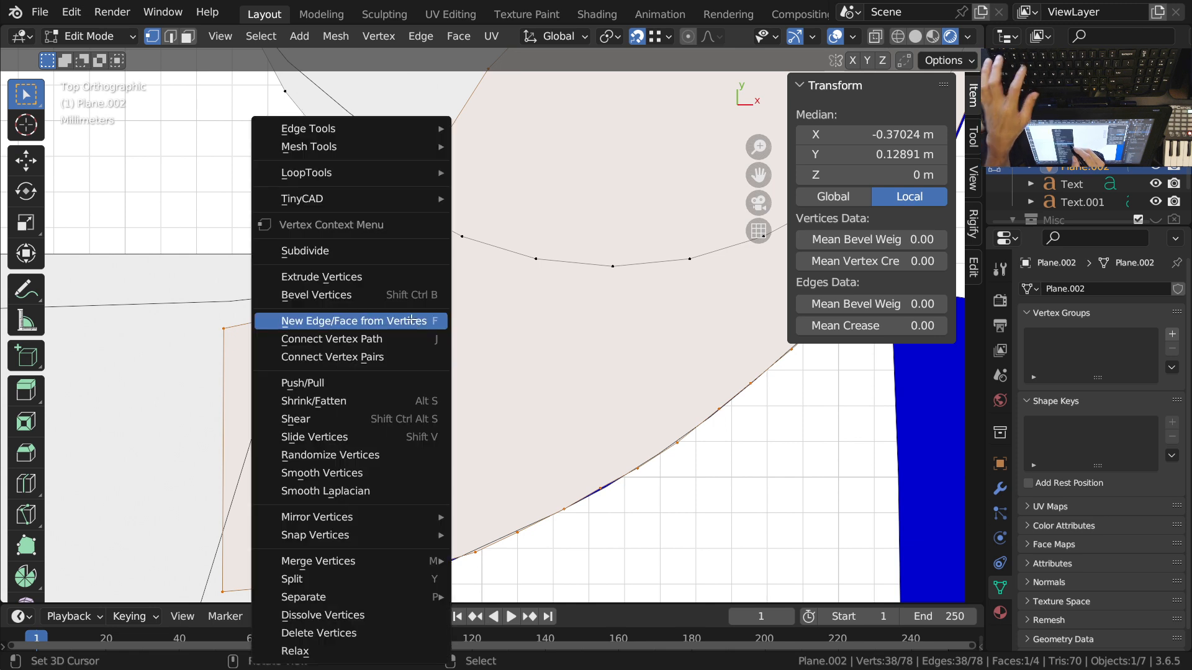
click(298, 253)
key(shift+r)
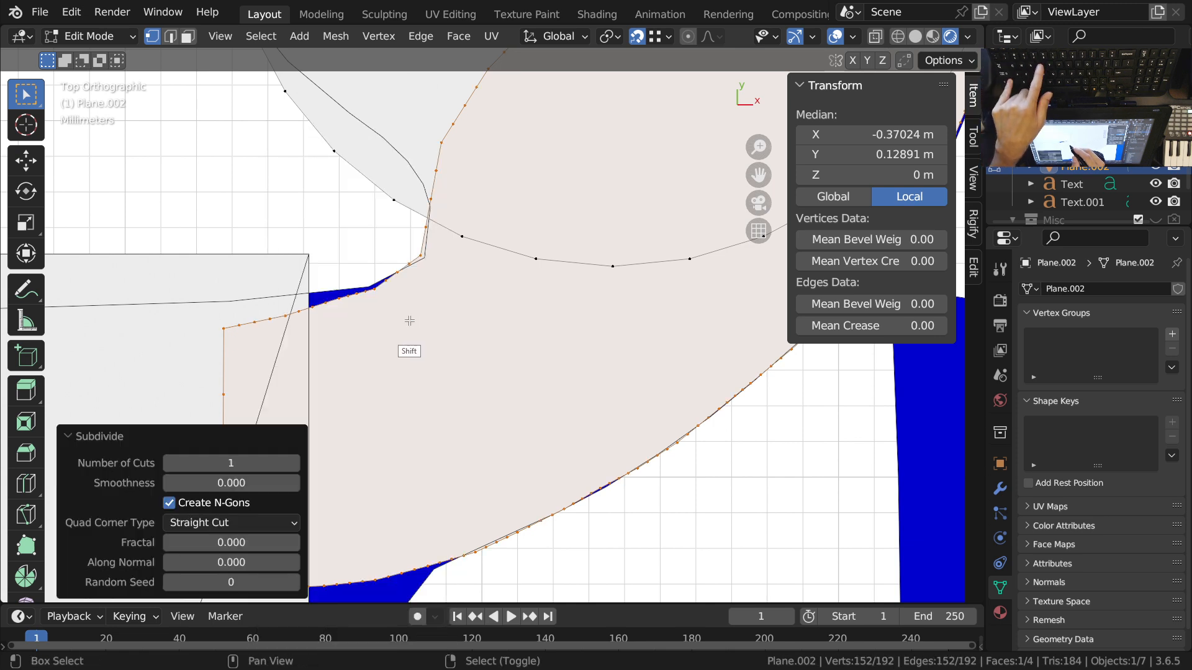
Step: Return to Sculpt Mode and reshape the subdivided edge near the hook's inner corner with the Grab brush
key(Tab)
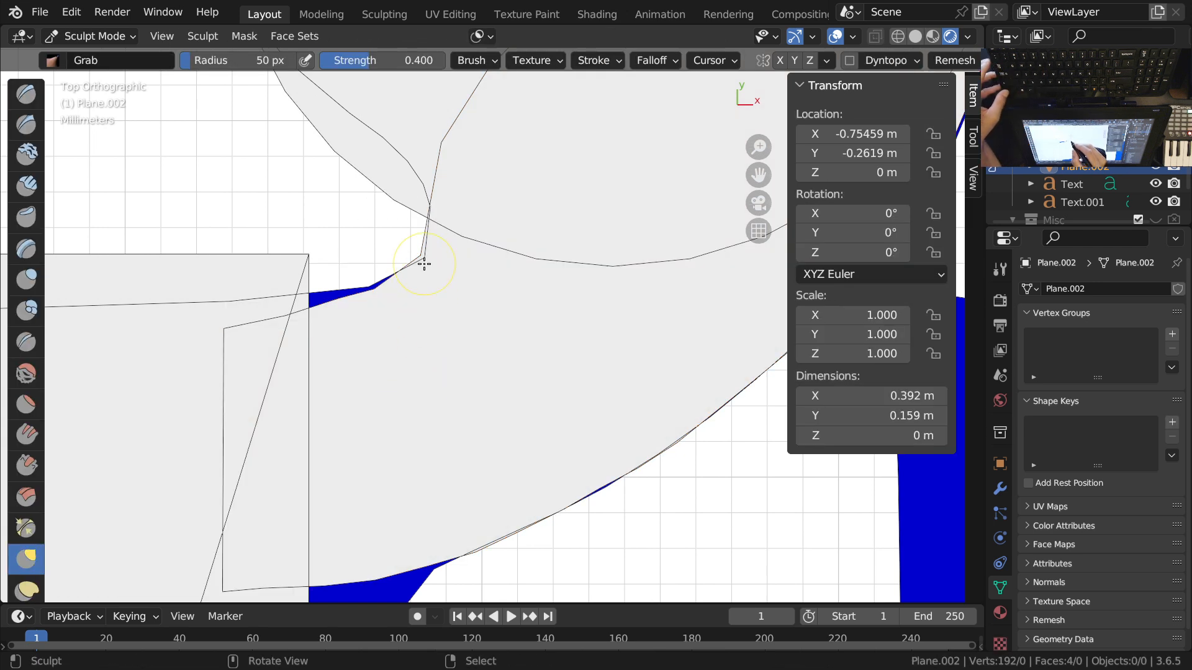
mouse_move(389, 282)
ctrl+middle_down()
mouse_move(428, 308)
mouse_move(471, 278)
ctrl+middle_up()
drag(380, 337, 280, 376)
drag(357, 349, 397, 330)
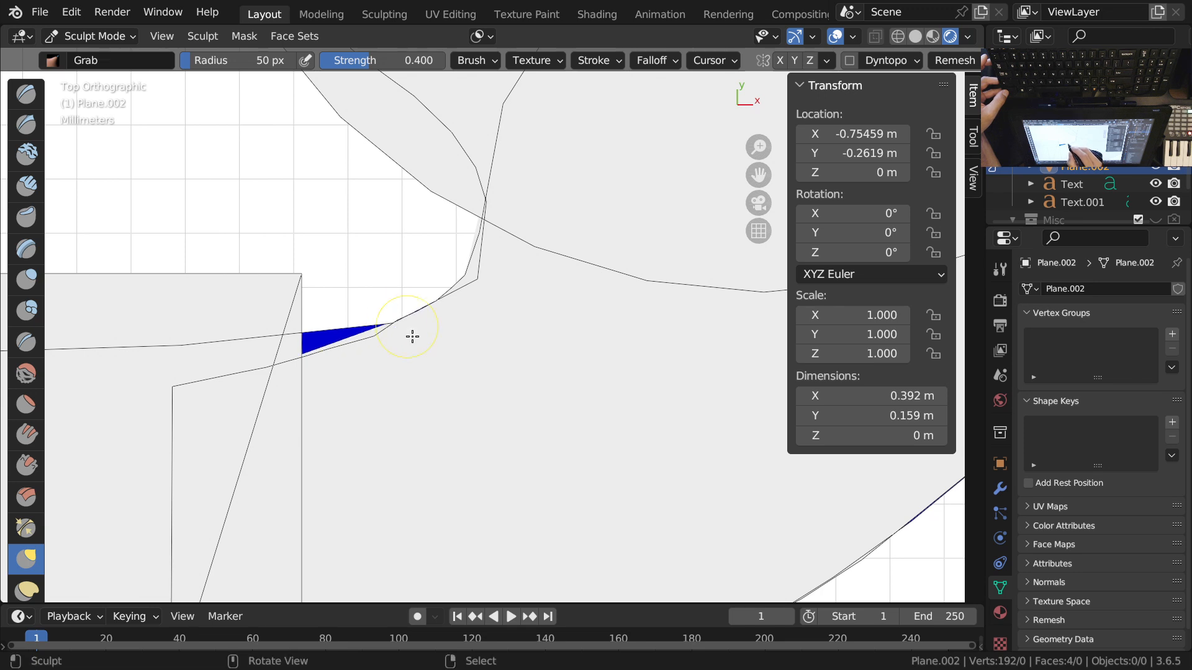
Step: Examine how the hook tail's upper-left edge fits the blue lettering in Object Mode and Edit Mode
key(ctrl+Tab)
click(329, 360)
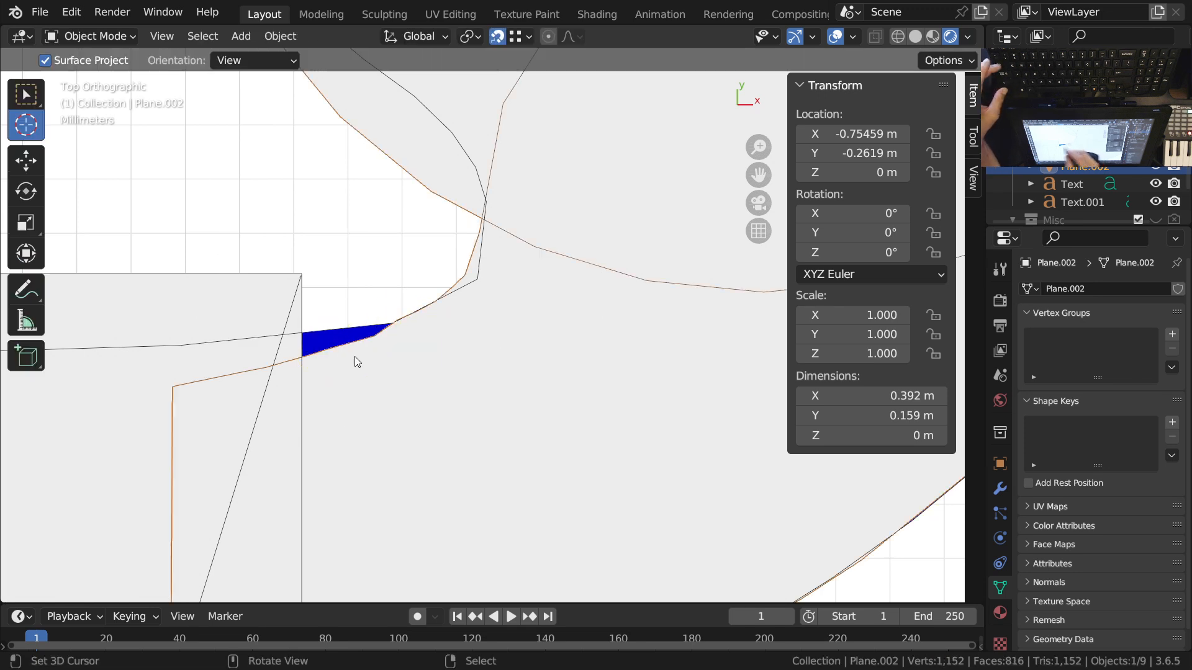
scroll(430, 338, up, 1)
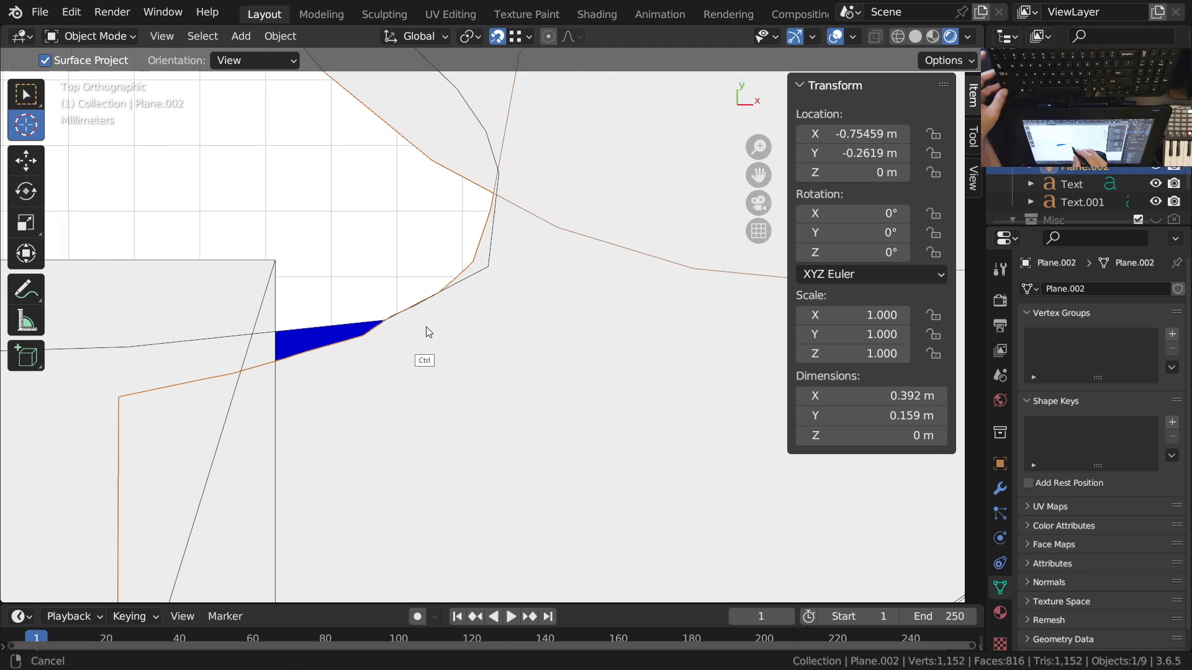
scroll(422, 338, up, 1)
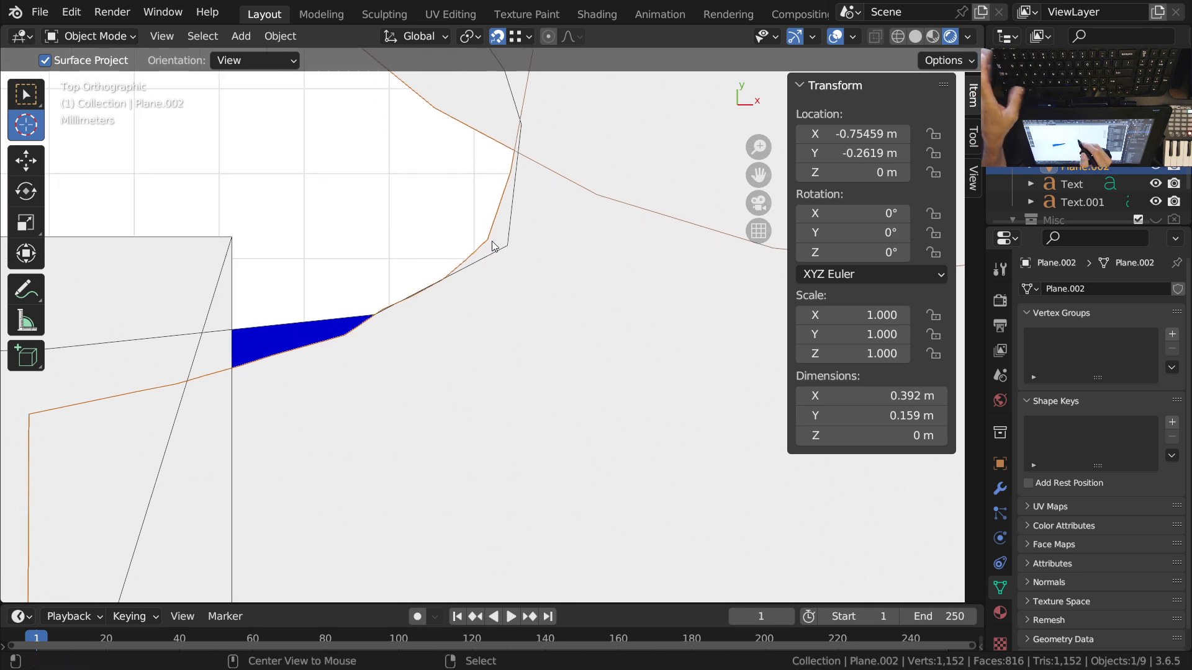
ctrl+middle_drag(490, 255, 478, 368)
key(ctrl+Tab)
key(Tab)
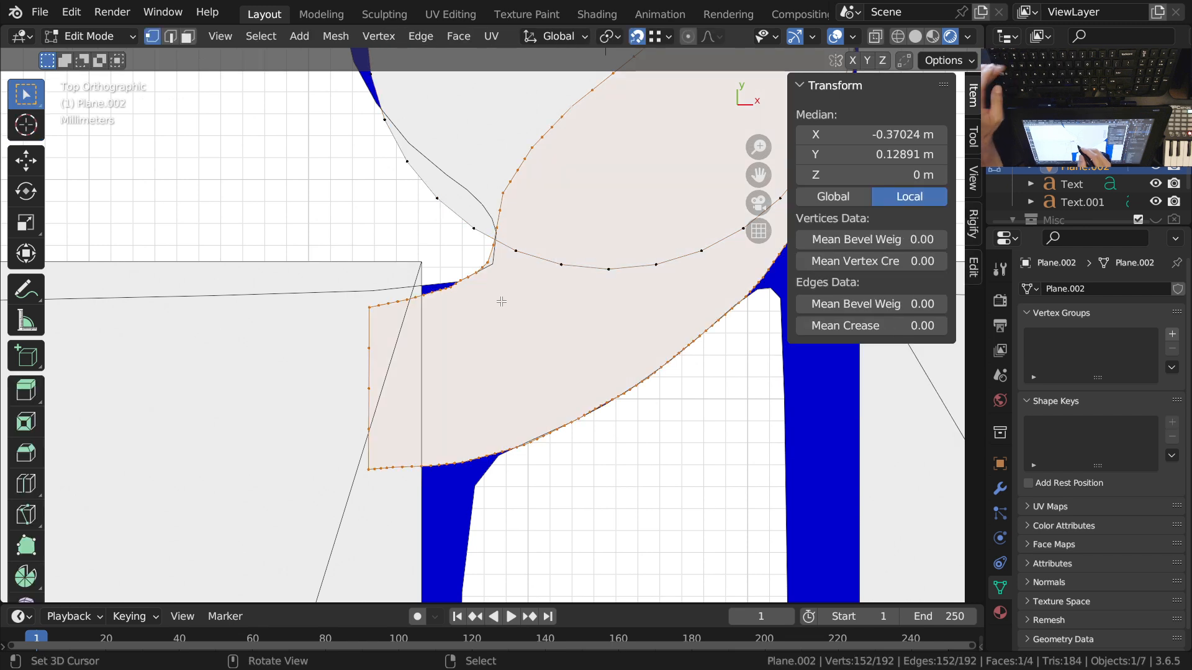
scroll(483, 310, up, 4)
shift+middle_drag(485, 304, 470, 342)
ctrl+middle_drag(490, 284, 509, 409)
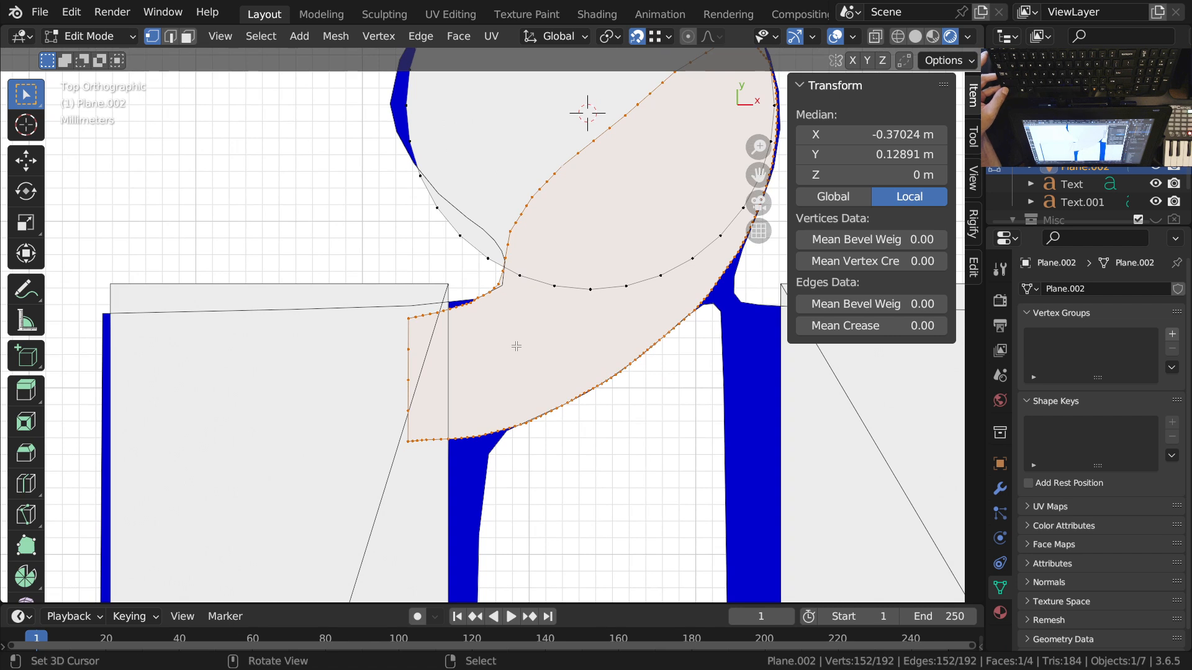
ctrl+middle_drag(488, 315, 499, 237)
Step: Sculpt the notch where the hook's tail meets the circle with further short Grab strokes
key(ctrl+Tab)
click(527, 283)
drag(520, 262, 490, 274)
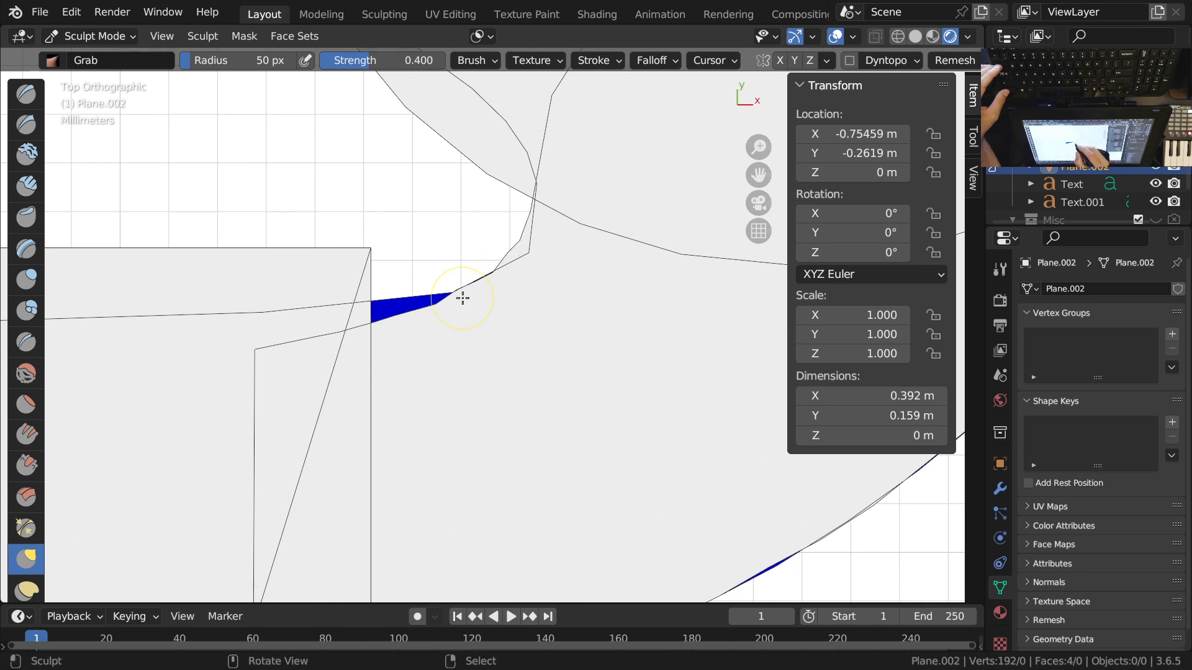
drag(465, 301, 464, 304)
key(Tab)
key(Tab)
key(Tab)
key(ctrl+Tab)
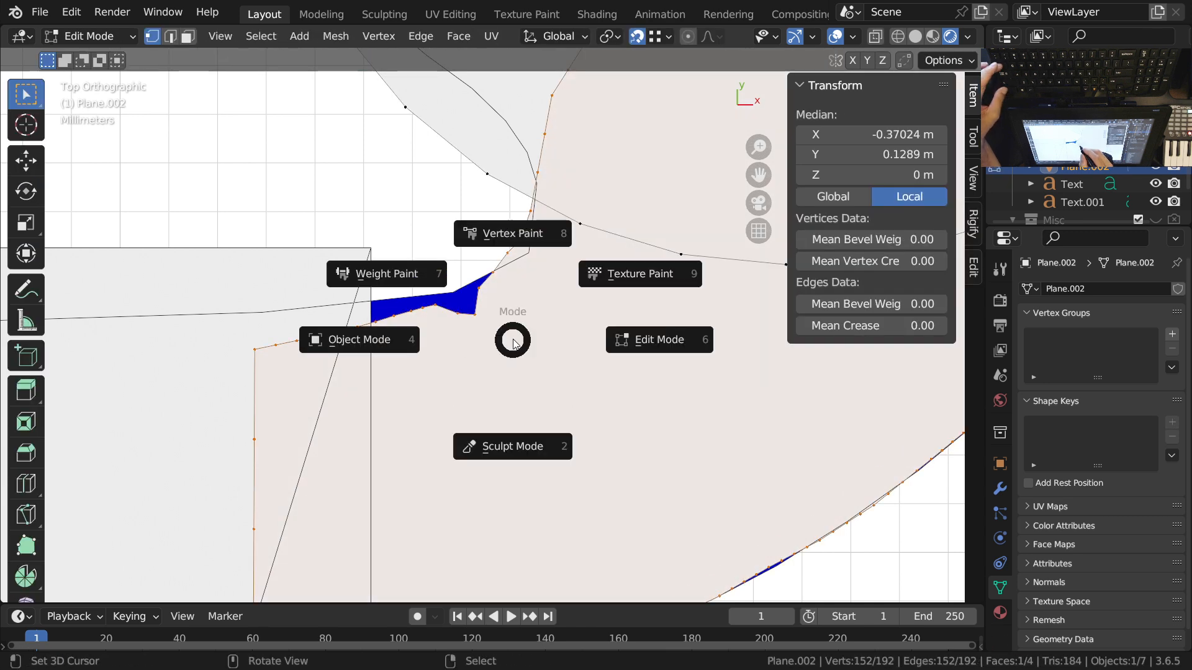
click(524, 452)
drag(481, 340, 478, 329)
drag(478, 326, 478, 303)
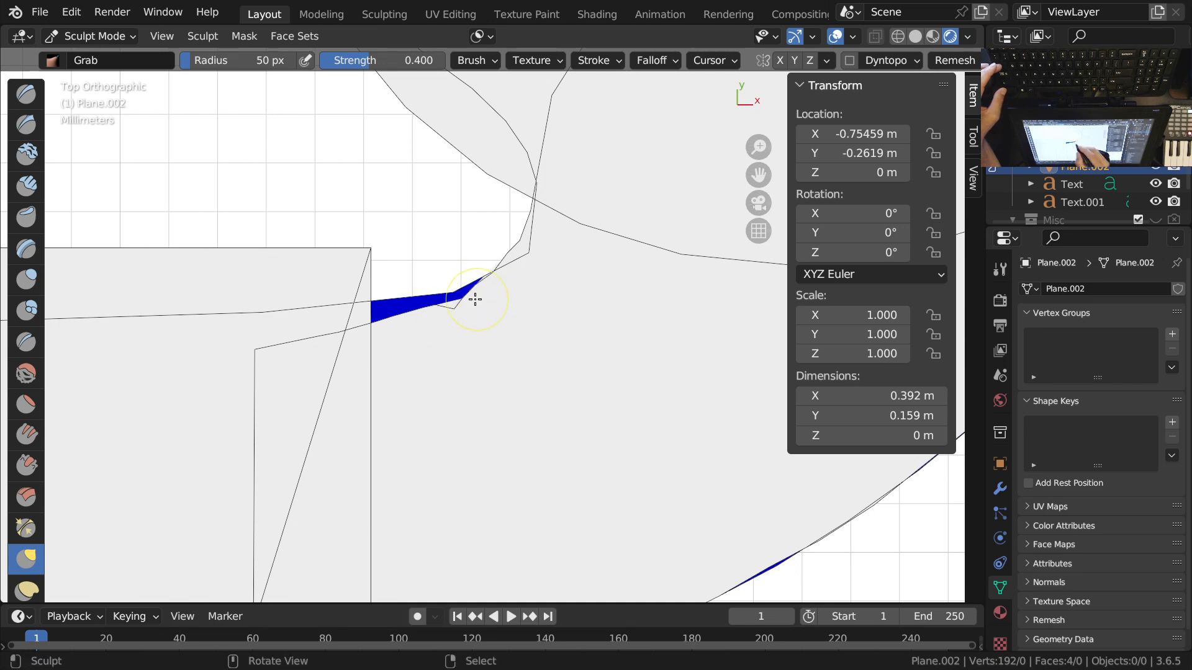
Step: Try the Smooth brush at 0.700 strength on the uneven notch of the hook's upper-left edge
key(shift+space)
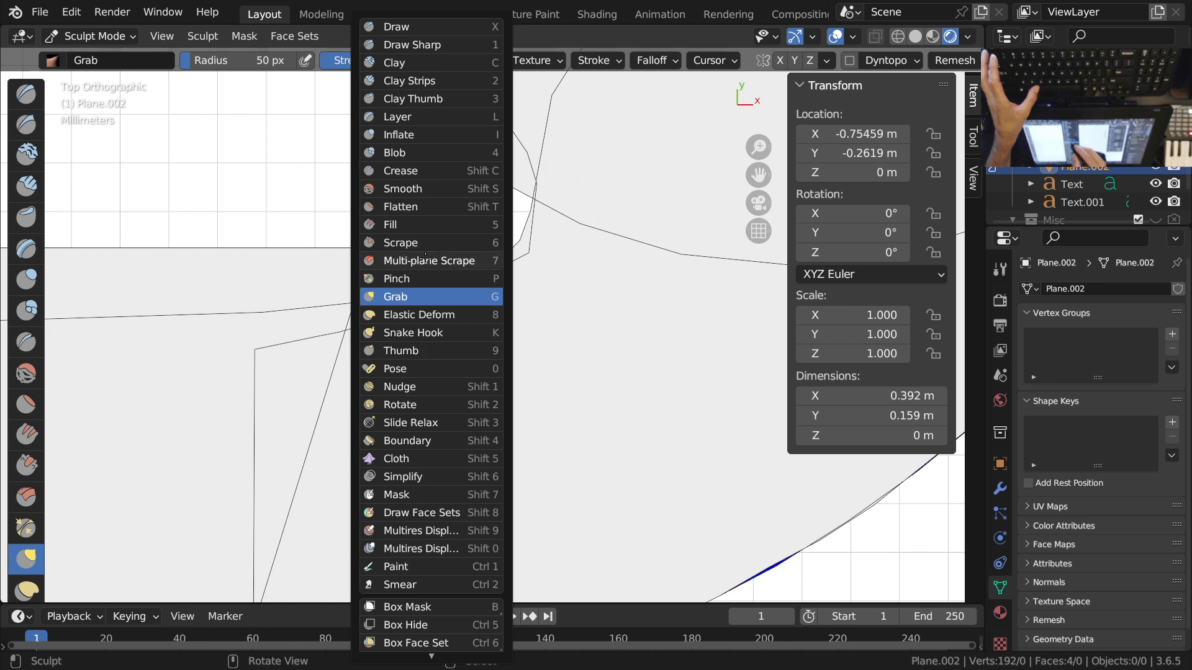
click(402, 188)
drag(459, 276, 498, 272)
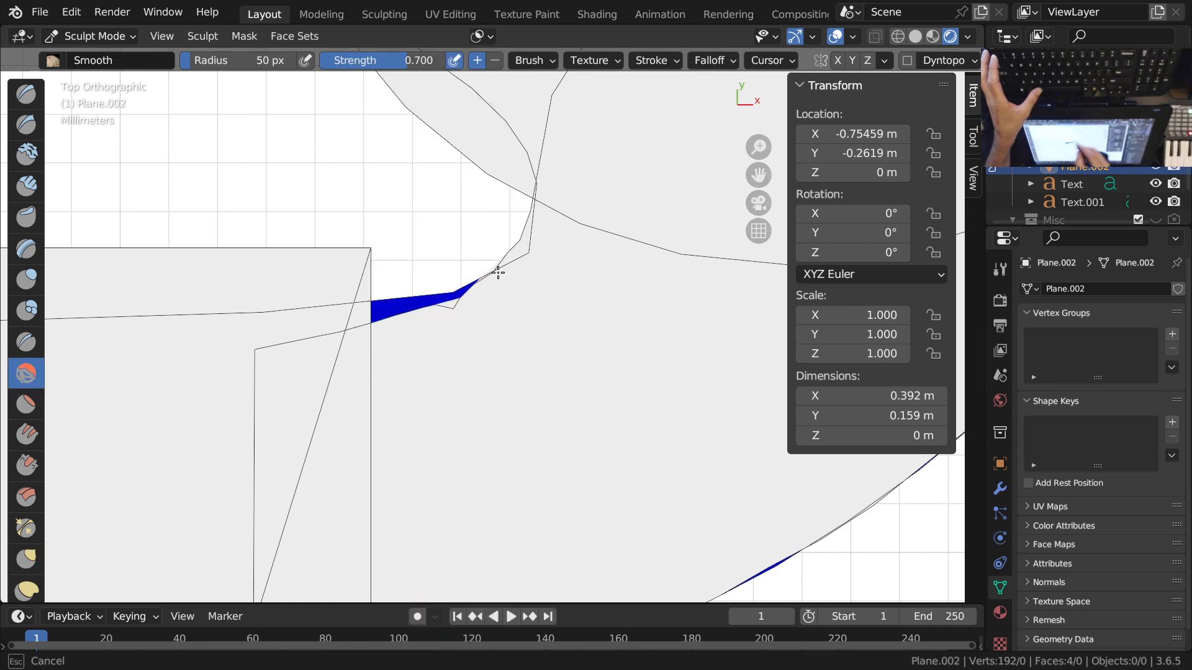
ctrl+middle_drag(497, 272, 498, 335)
mouse_move(519, 296)
shift+middle_down()
mouse_move(466, 346)
mouse_move(471, 319)
shift+middle_up()
key(ctrl+Tab)
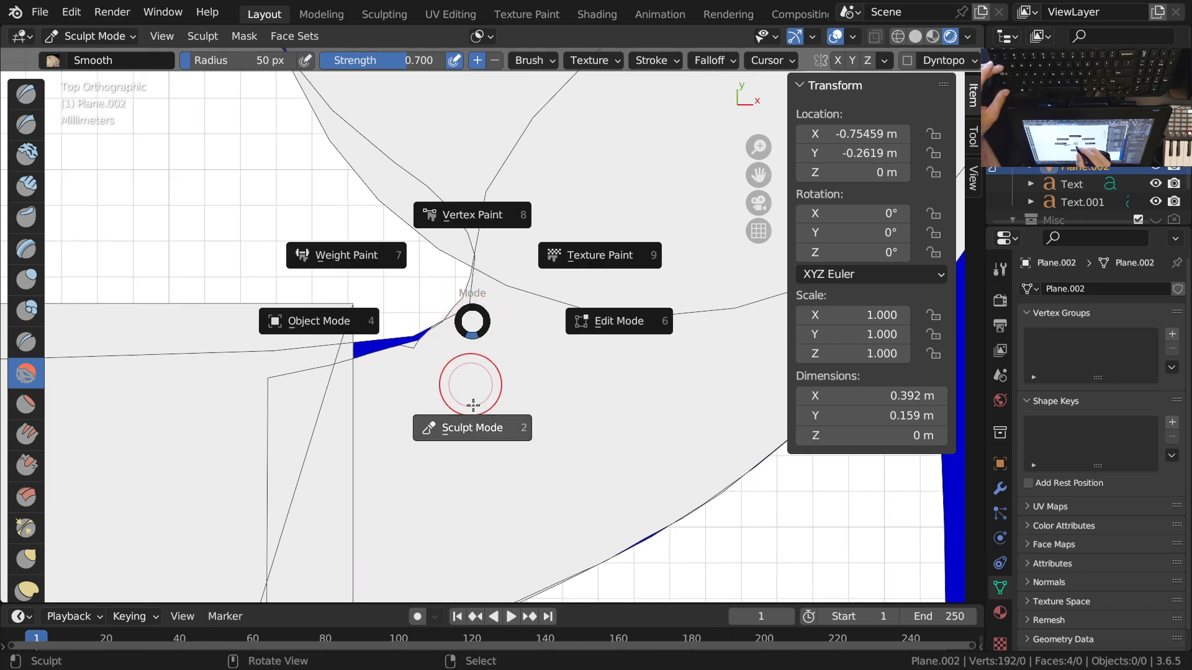
click(474, 426)
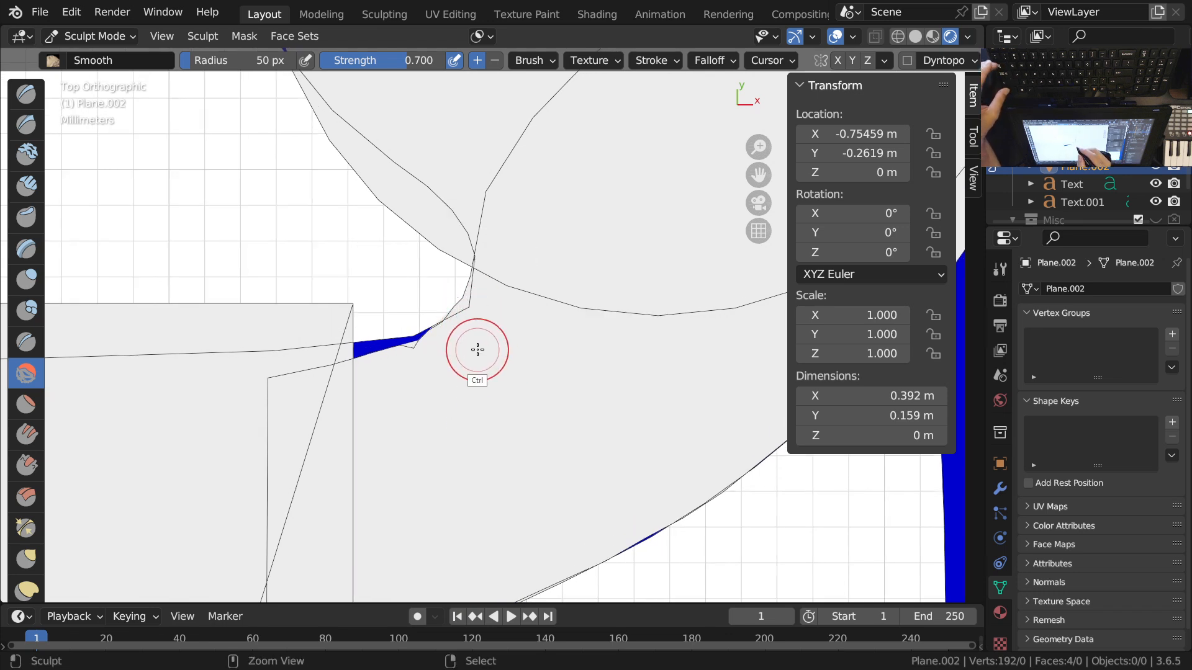
Step: Enter Edit Mode and move individual vertices around the notch onto the edge of the blue lettering
key(ctrl+Tab)
click(354, 350)
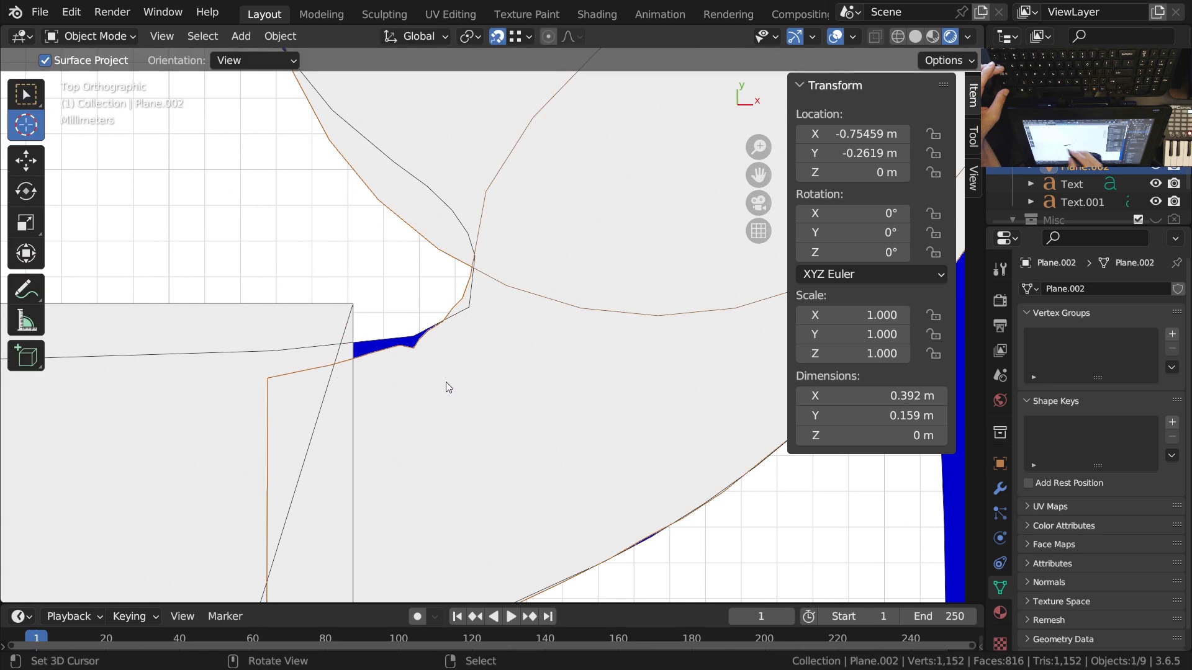
key(ctrl+Tab)
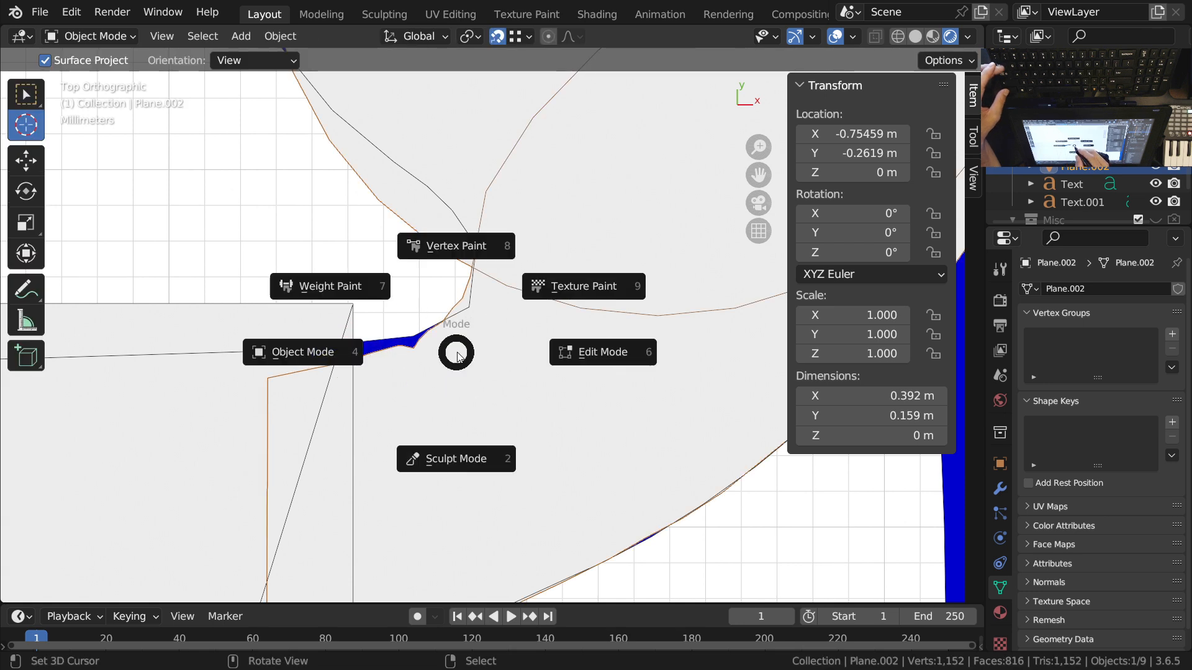
click(616, 353)
ctrl+drag(437, 333, 459, 241)
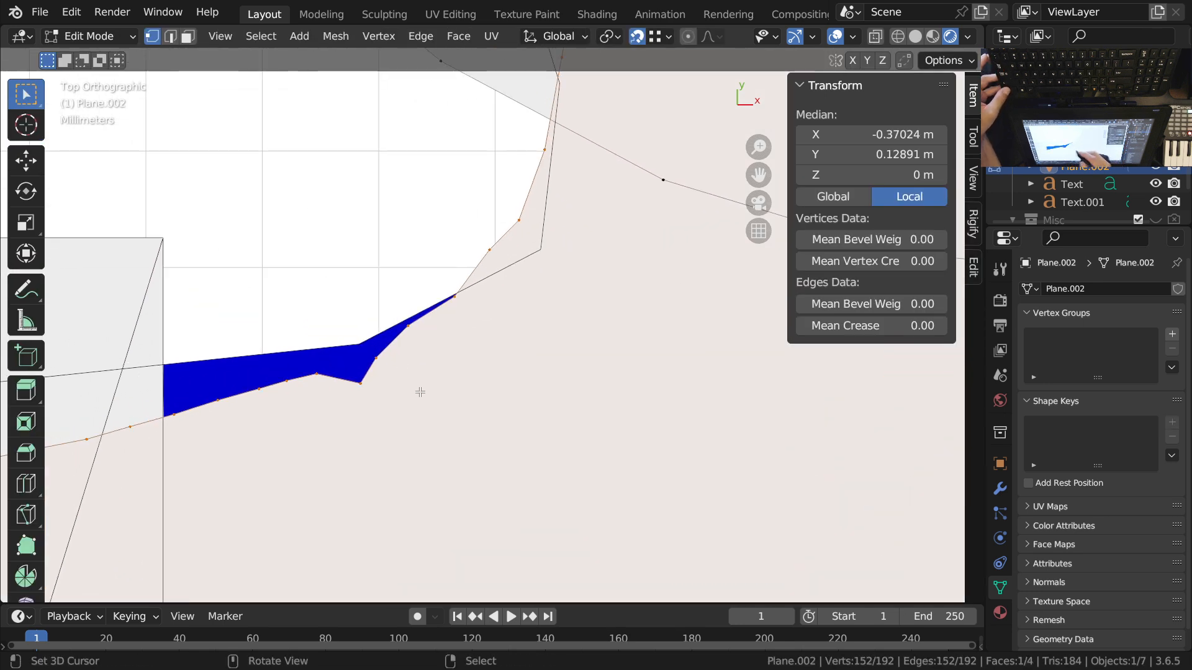
ctrl+middle_drag(383, 373, 383, 397)
right_drag(378, 400, 408, 351)
right_drag(452, 315, 436, 331)
right_drag(481, 259, 487, 287)
right_drag(527, 193, 506, 251)
ctrl+middle_drag(491, 298, 469, 344)
shift+middle_drag(469, 344, 581, 305)
Step: Select the whole linked hook tail shape and delete it, keeping the hook circle
ctrl+middle_drag(497, 372, 336, 340)
right_click(478, 308)
ctrl+middle_drag(335, 340, 370, 412)
shift+middle_drag(435, 355, 511, 342)
ctrl+middle_drag(580, 326, 605, 394)
shift+middle_drag(589, 387, 442, 455)
key(ctrl+l)
ctrl+middle_drag(449, 281, 464, 298)
shift+middle_drag(464, 299, 511, 321)
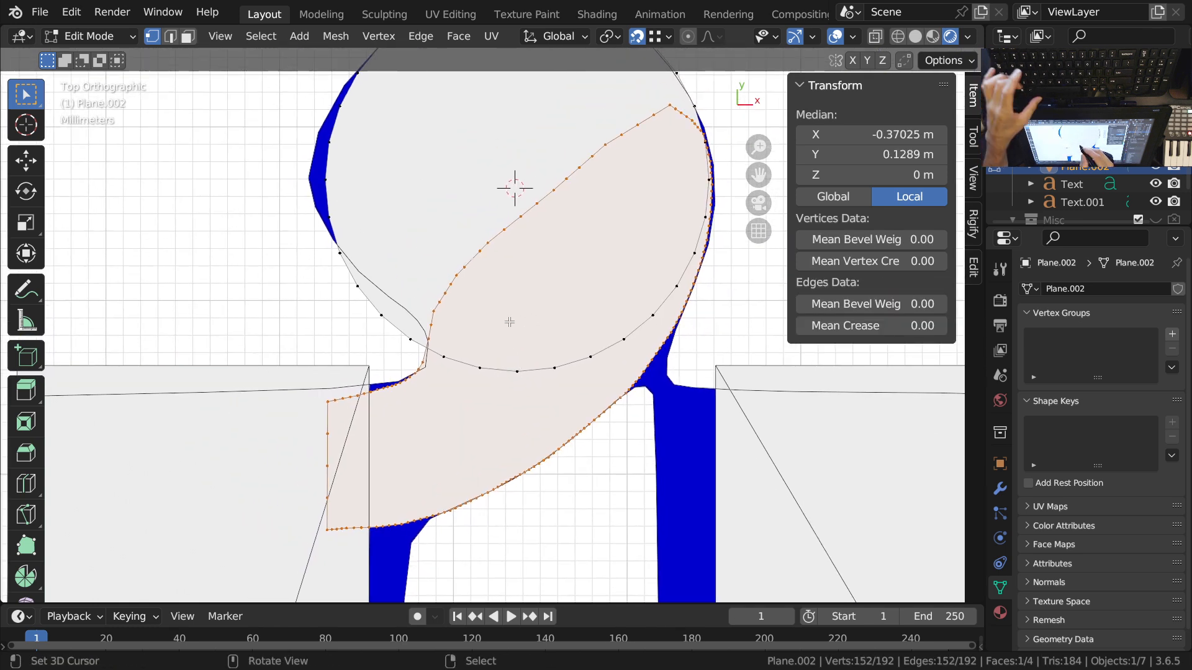
key(x)
click(510, 321)
Step: Duplicate a vertex inside the hook circle and extrude it point by point around the notch, into the U's stem and onto the tail's lower edge
ctrl+middle_drag(427, 351, 430, 311)
right_click(416, 335)
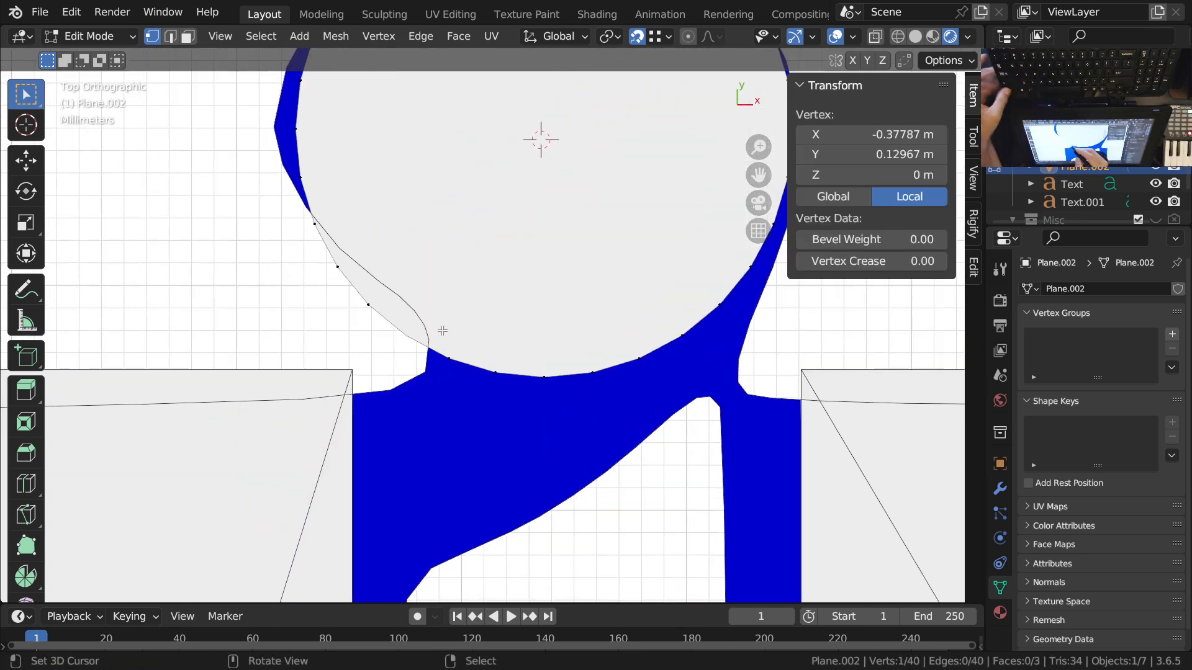
key(shift+d)
click(455, 299)
ctrl+middle_drag(454, 298, 502, 181)
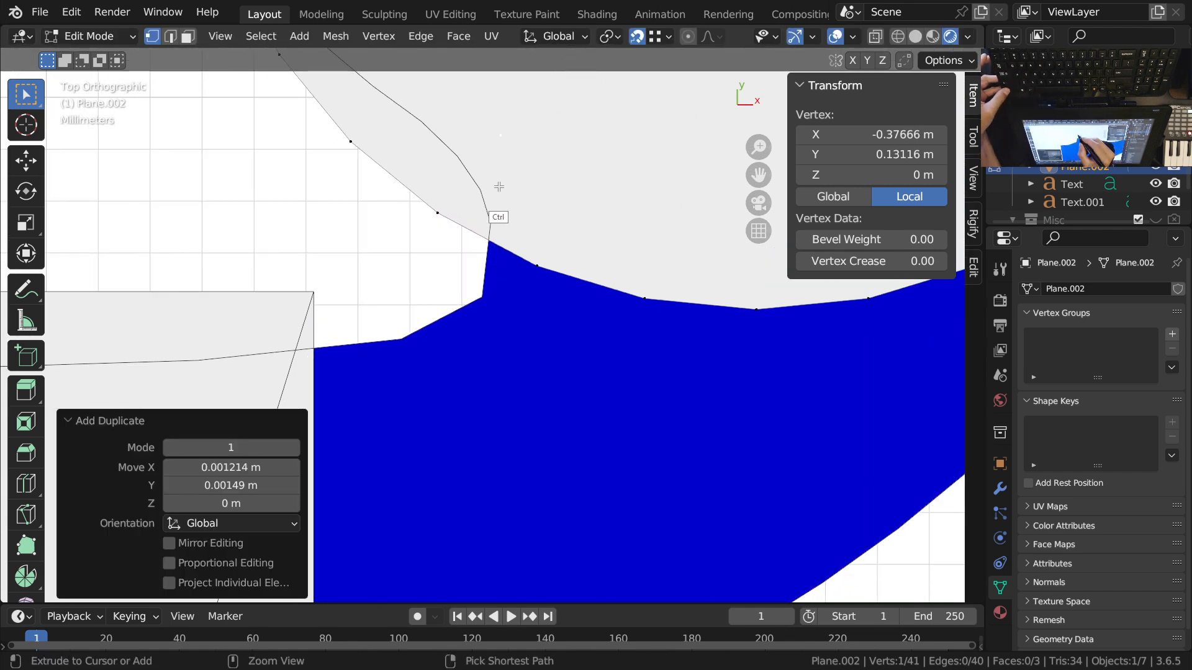
ctrl+click(499, 185)
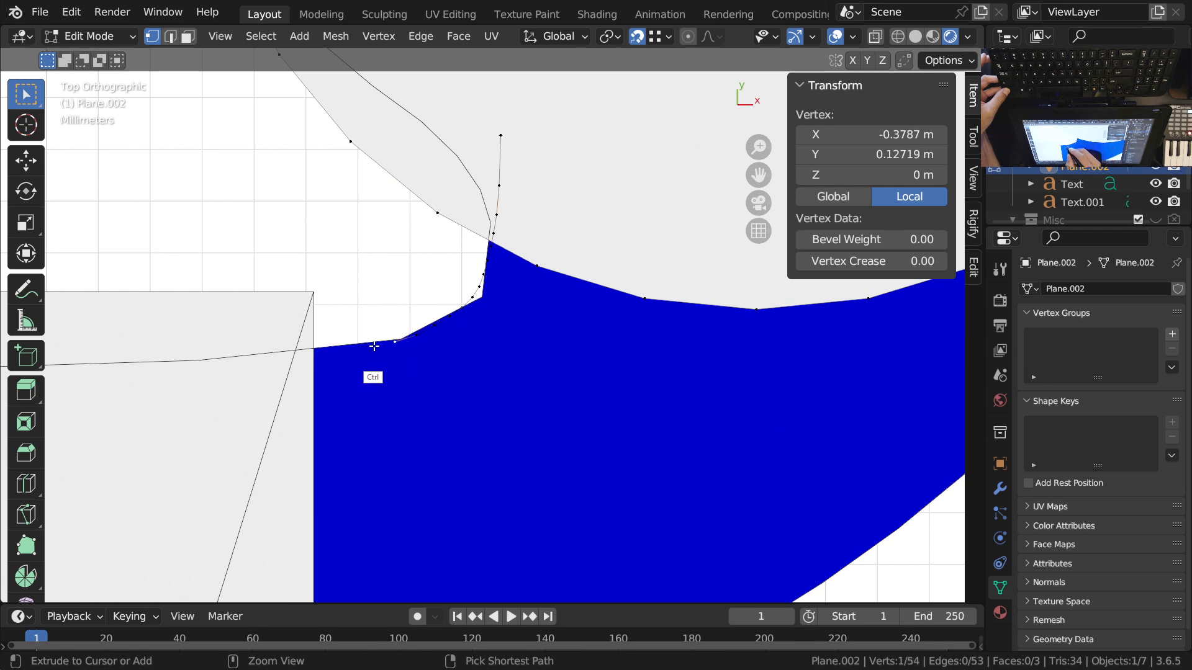
ctrl+middle_drag(285, 375, 351, 356)
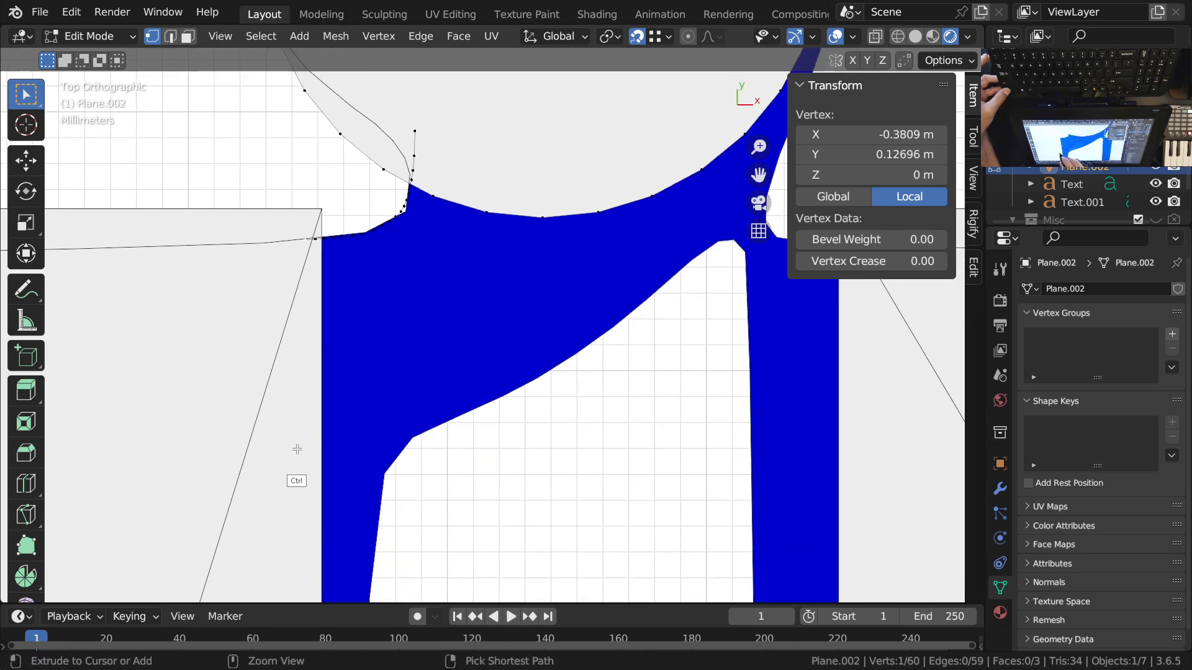
ctrl+middle_drag(320, 446, 380, 416)
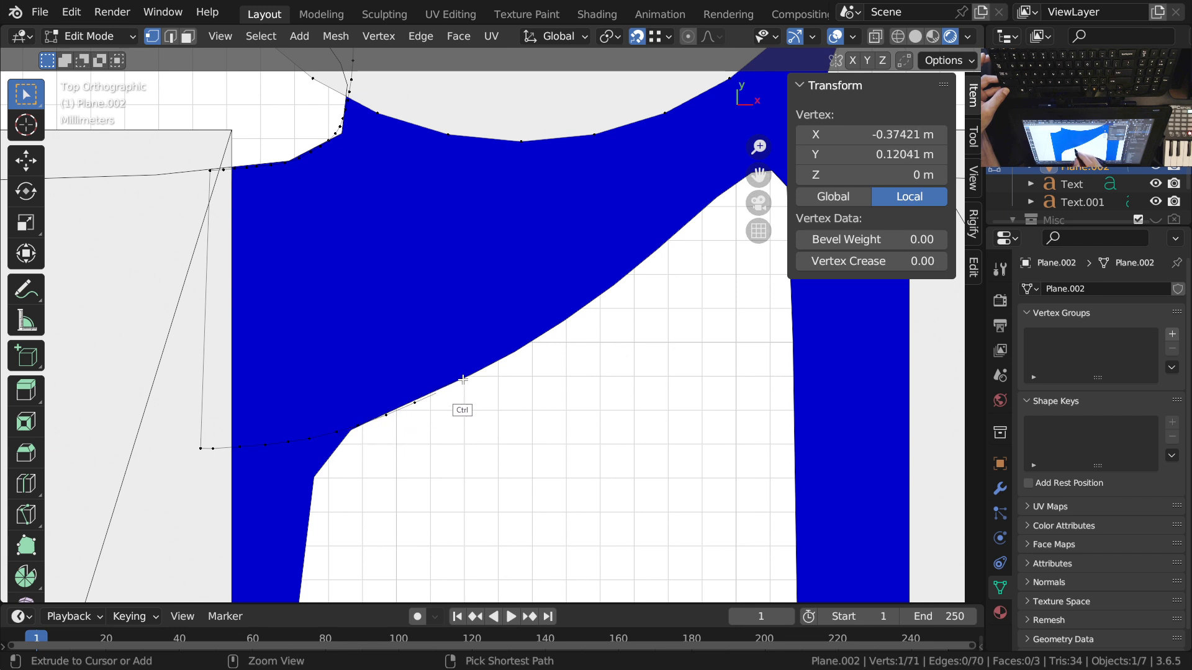
Step: Continue extruding the outline along the hook tail's curved lower edge and up the blue rim beside the circle
shift+middle_drag(623, 287, 355, 424)
ctrl+click(378, 402)
ctrl+click(399, 384)
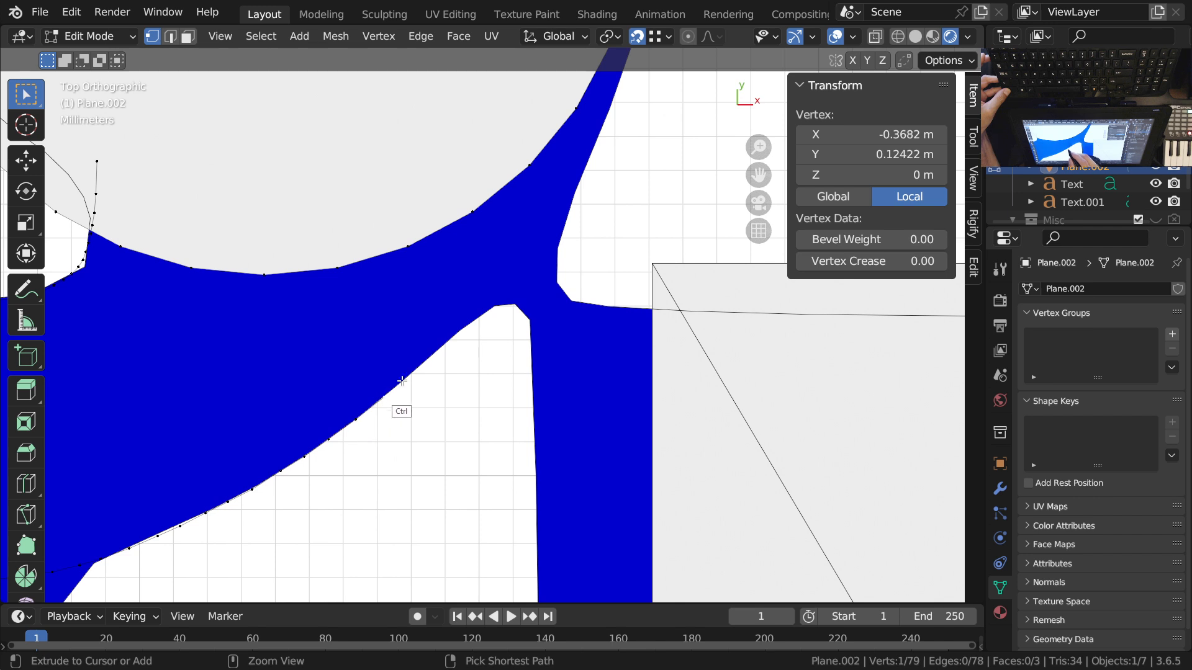
ctrl+click(483, 311)
shift+middle_drag(517, 273, 423, 391)
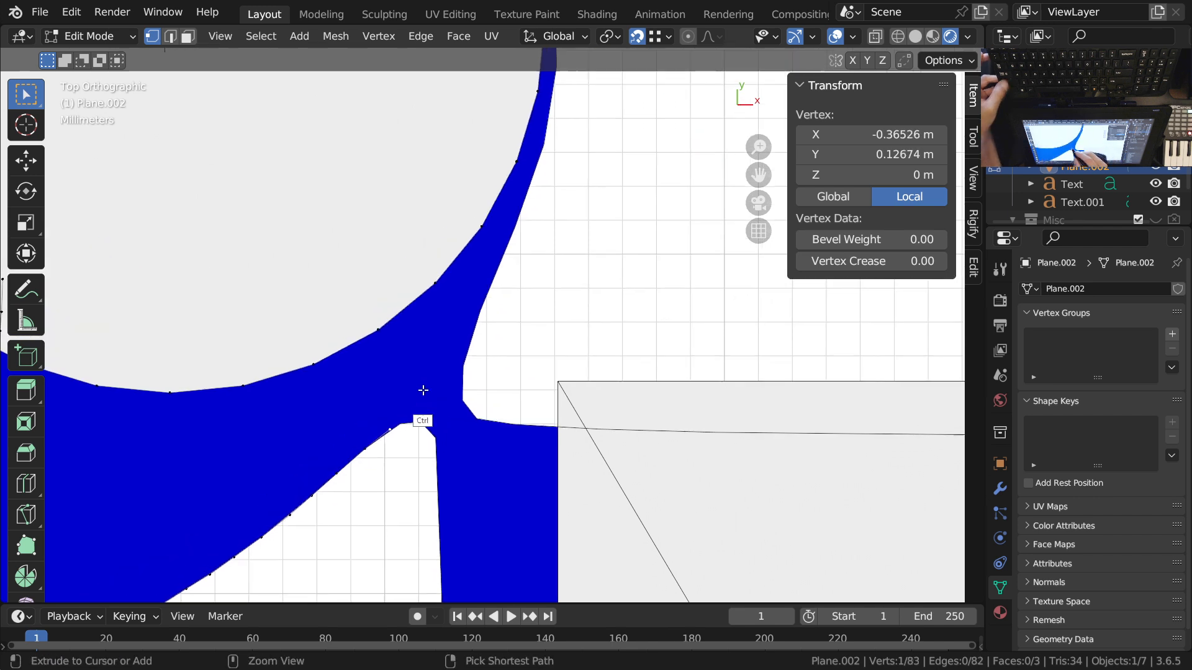
ctrl+click(440, 369)
ctrl+click(460, 337)
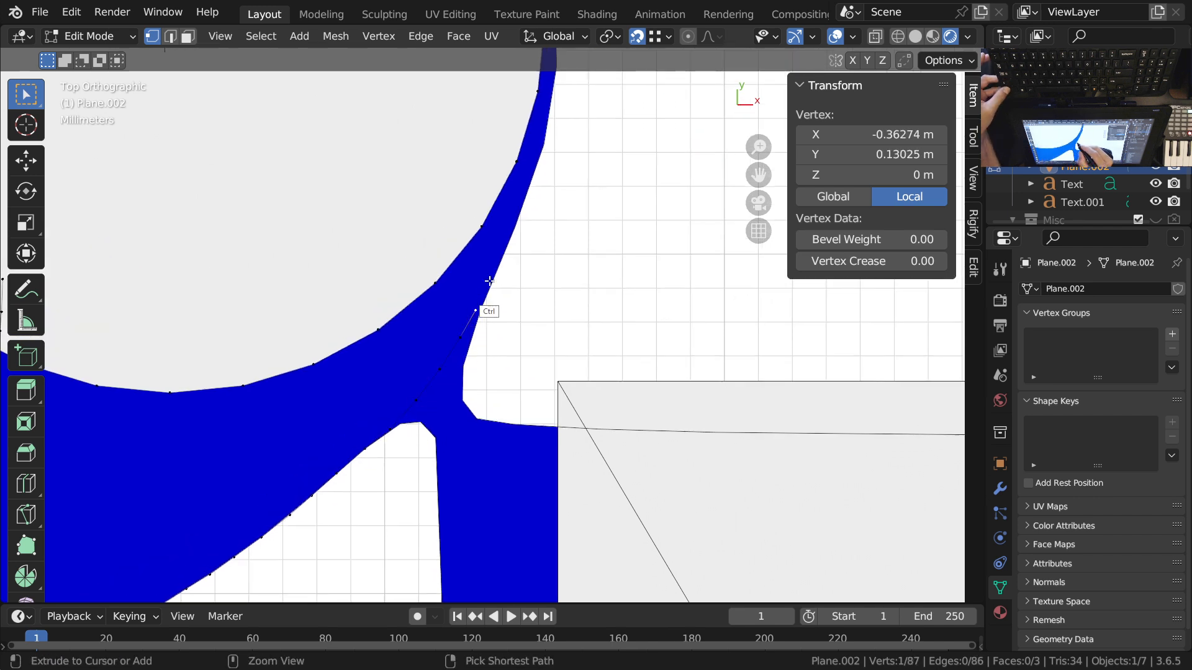
ctrl+click(517, 216)
shift+middle_drag(529, 177, 440, 356)
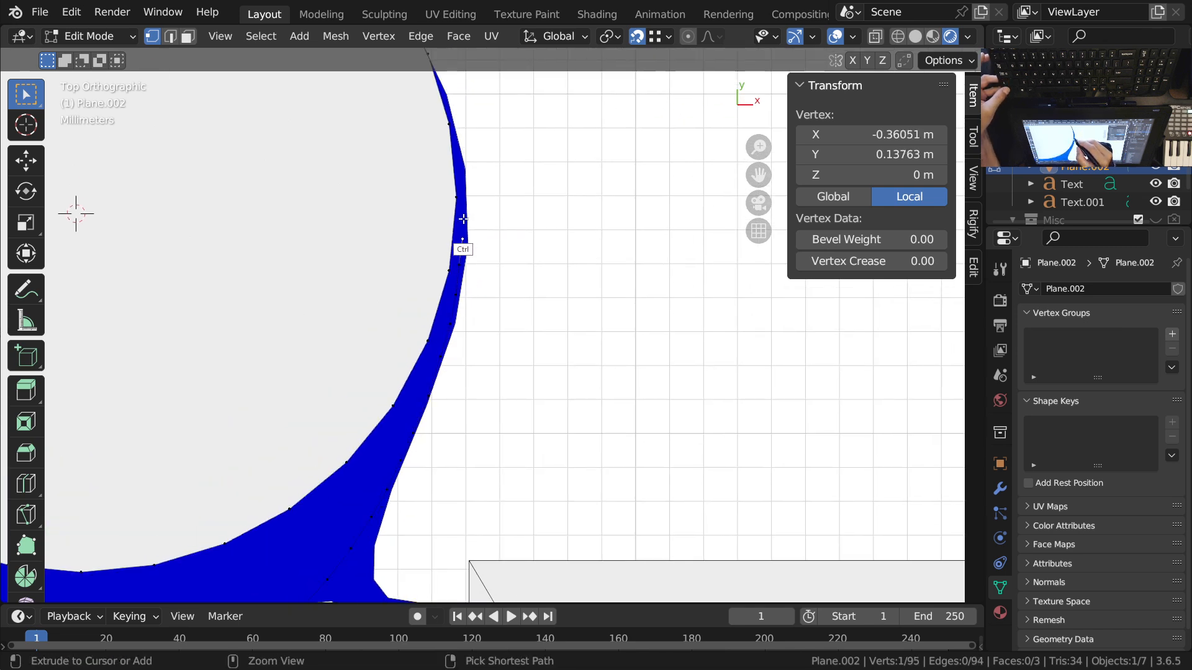
ctrl+click(448, 128)
ctrl+click(434, 95)
Step: Join the two open ends of the tail outline, fill the whole linked loop with a face, and return to Object Mode
scroll(420, 84, down, 4)
shift+middle_drag(295, 320, 435, 319)
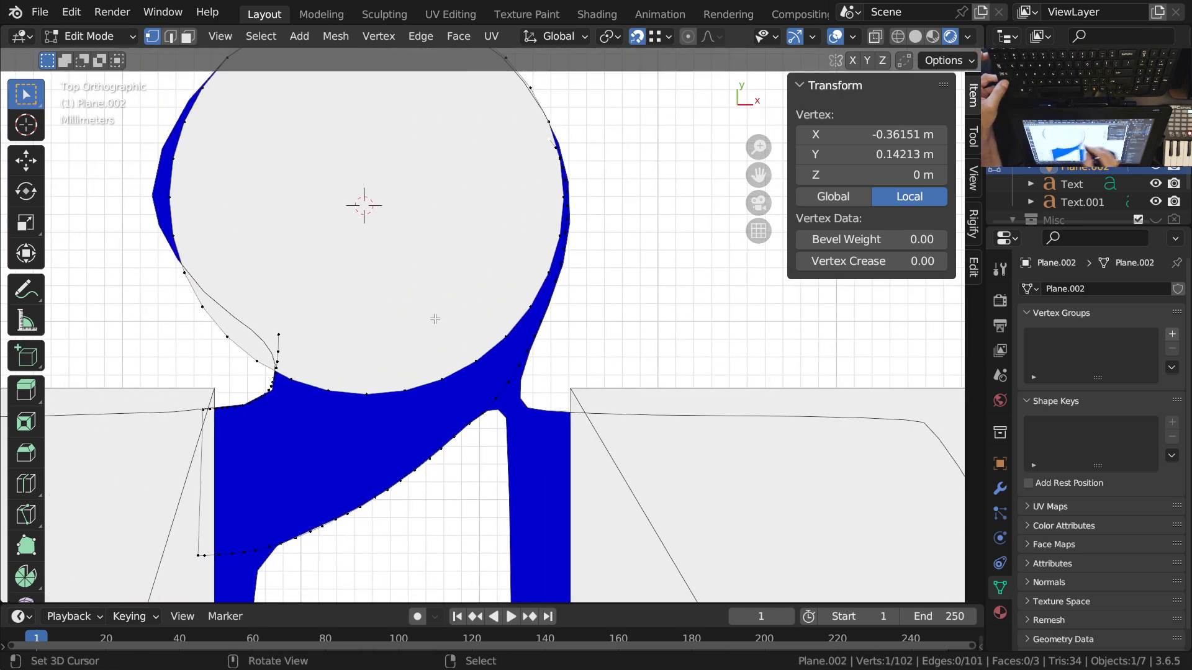
shift+click(290, 327)
key(f)
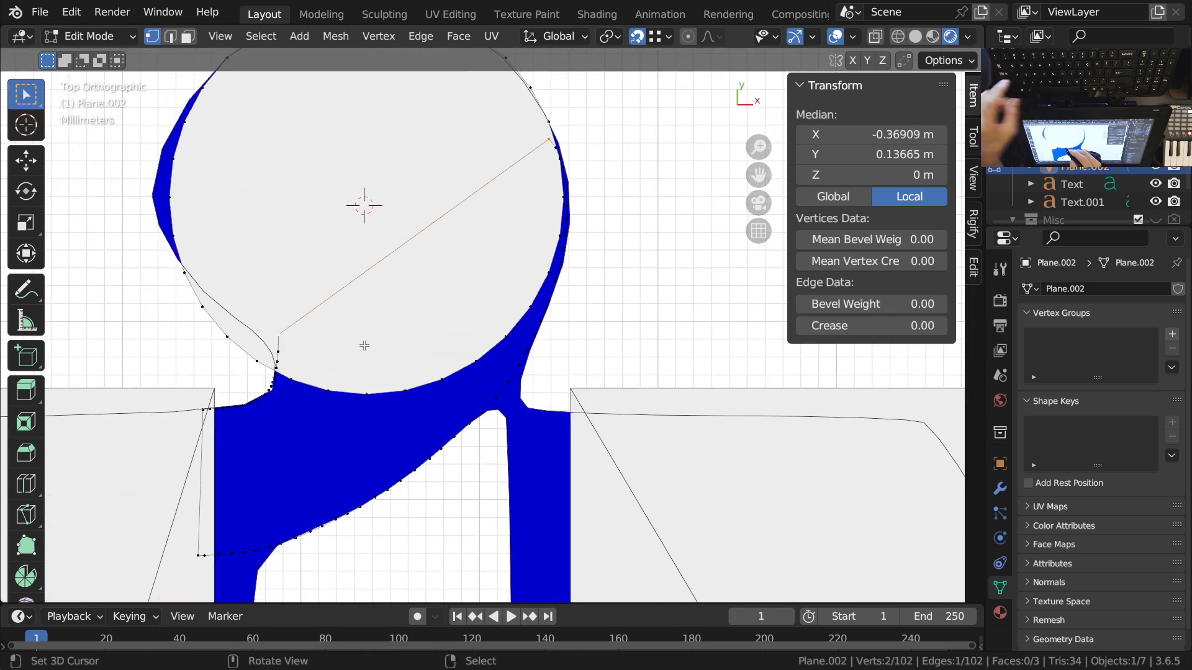
scroll(304, 345, down, 1)
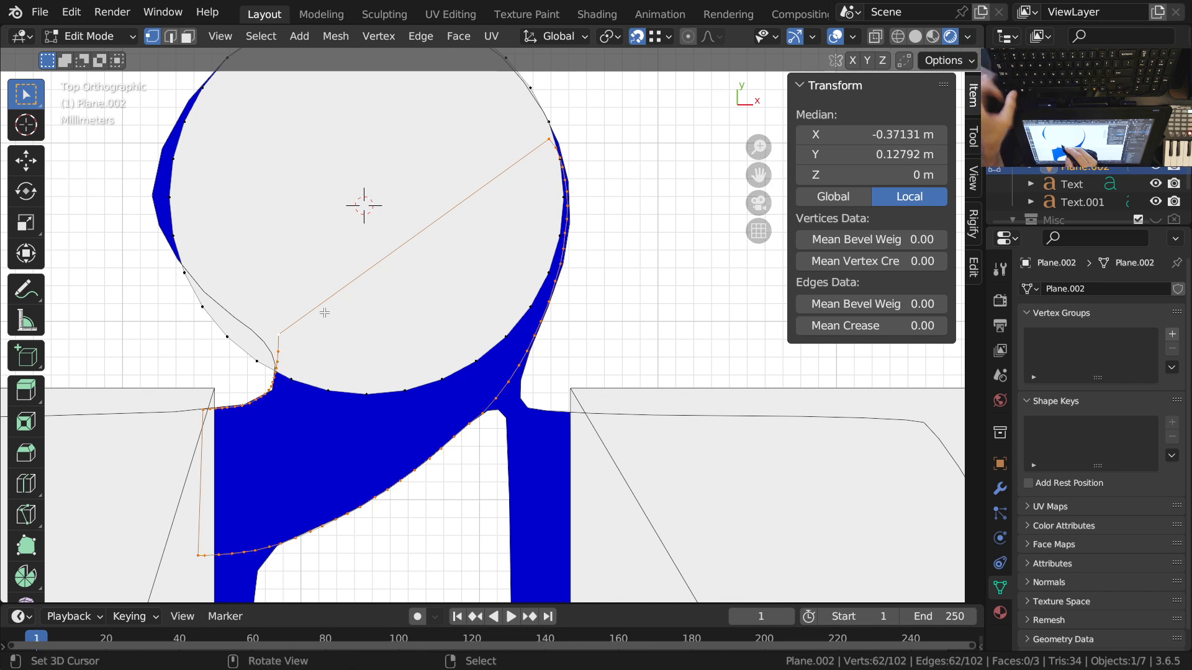
key(f)
scroll(395, 344, down, 1)
scroll(434, 348, down, 8)
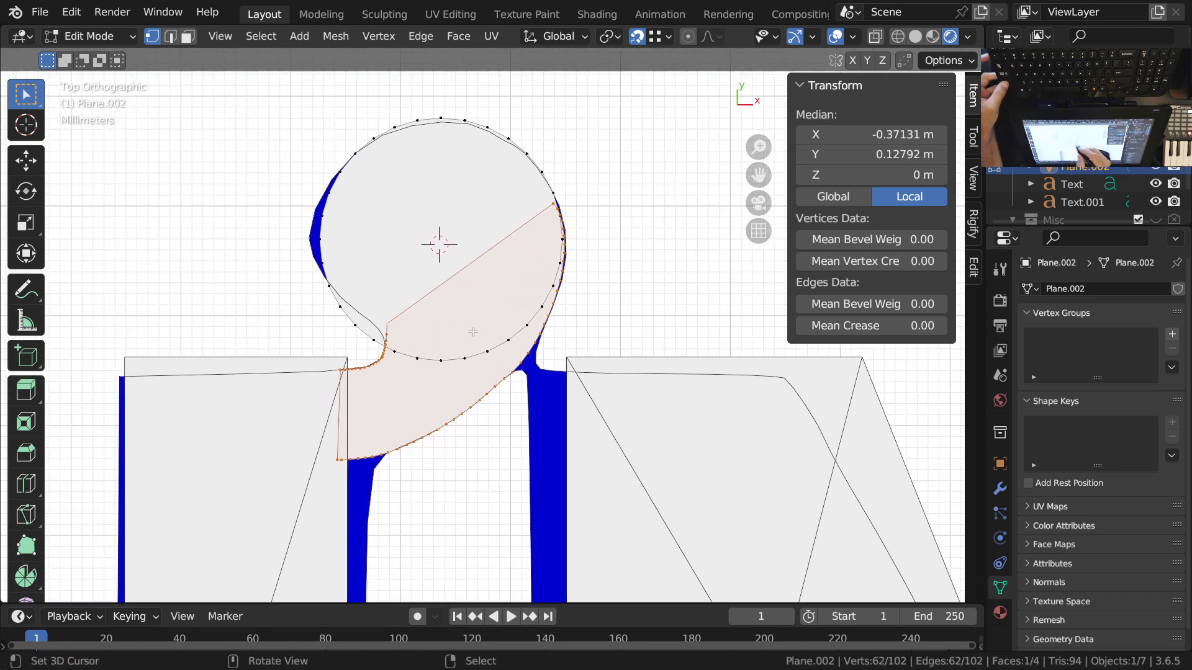
scroll(577, 436, down, 3)
key(Tab)
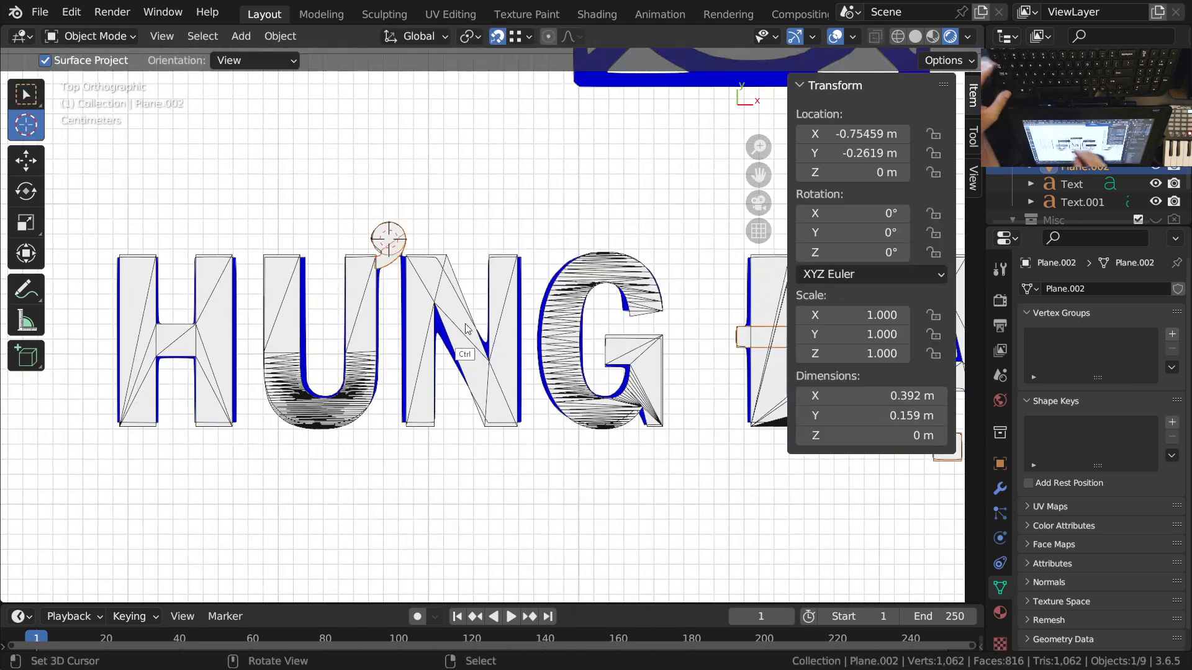
Step: Switch to wireframe display and parent the dot, crossbar and hook mesh to the DAO text object
scroll(386, 453, down, 3)
scroll(601, 428, down, 2)
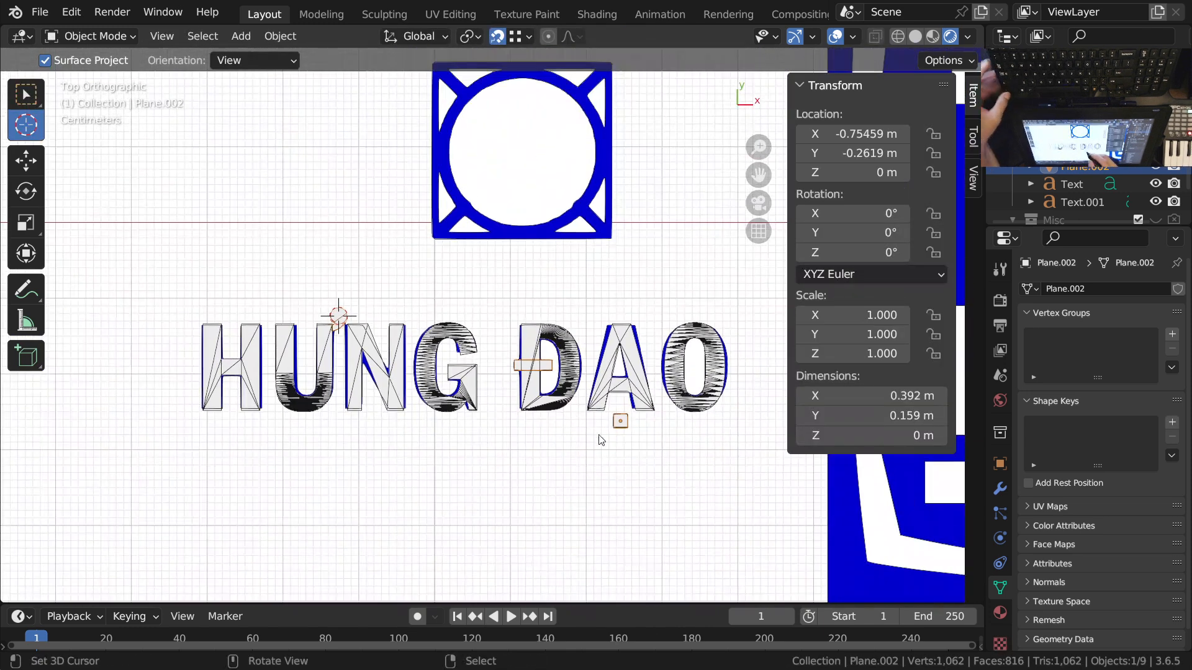
key(shift+z)
mouse_move(598, 478)
middle_down()
mouse_move(677, 319)
mouse_move(558, 390)
mouse_move(587, 367)
middle_up()
click(588, 367)
click(590, 375)
click(546, 369)
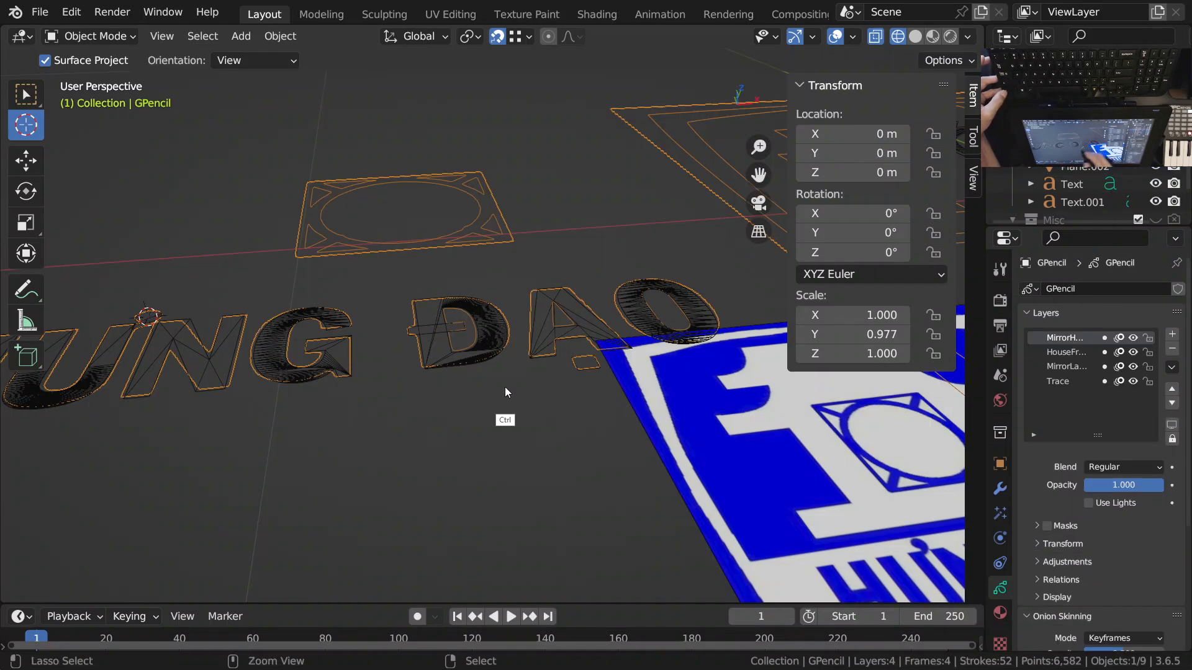
middle_drag(505, 387, 441, 292)
right_click(355, 362)
right_click(516, 355)
right_click(513, 350)
shift+right_click(449, 319)
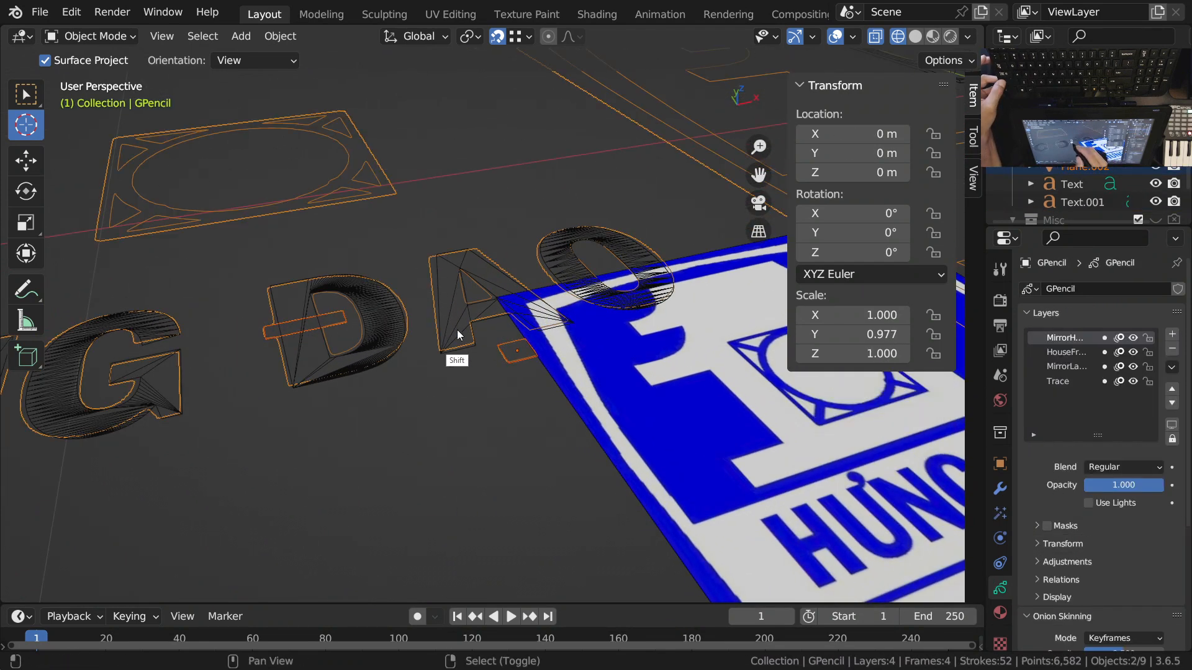
right_click(507, 353)
shift+right_click(449, 285)
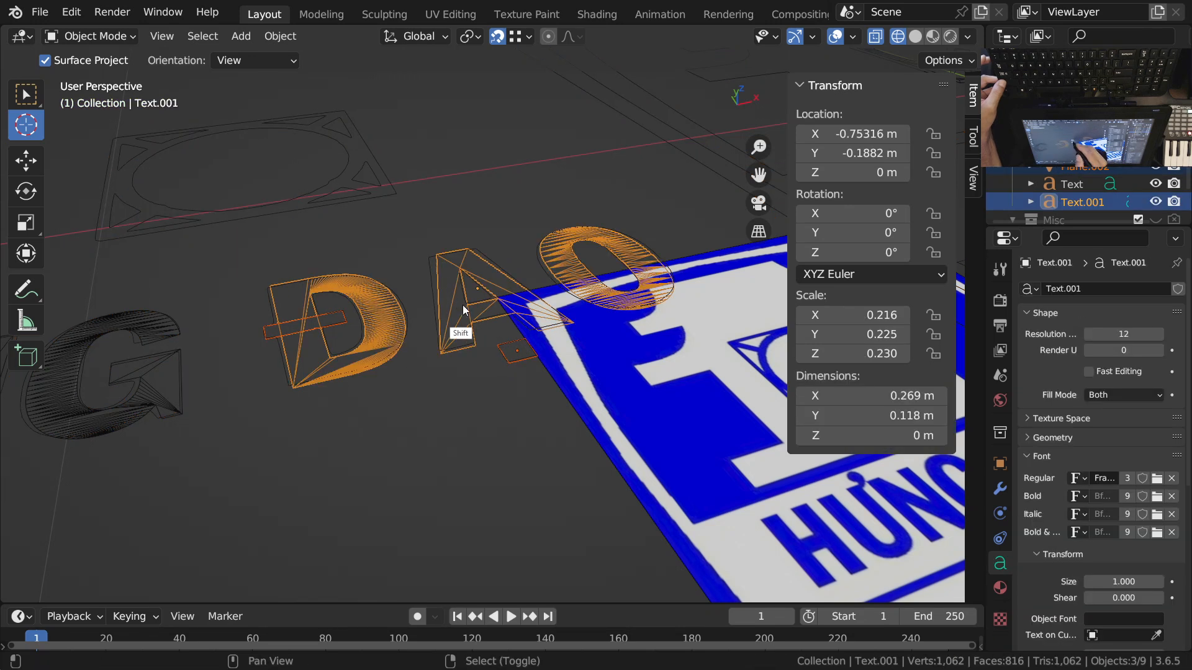
key(ctrl+p)
click(401, 392)
middle_drag(401, 393, 407, 359)
shift+right_click(331, 315)
key(KP_7)
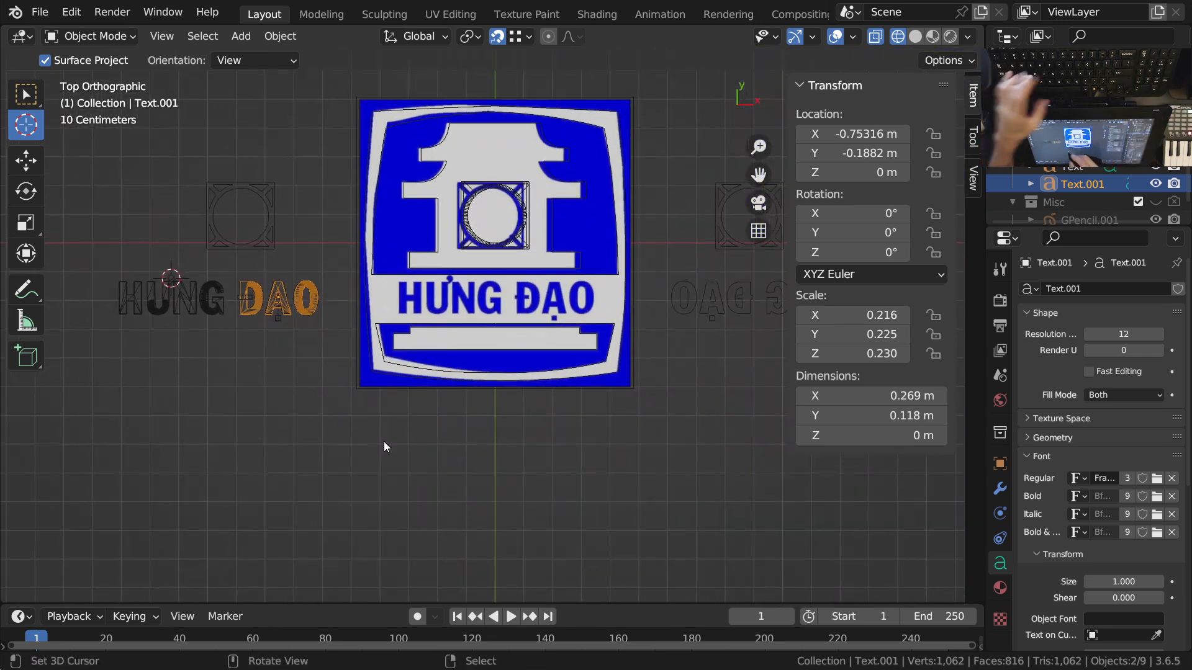
key(g)
key(x)
right_click(631, 457)
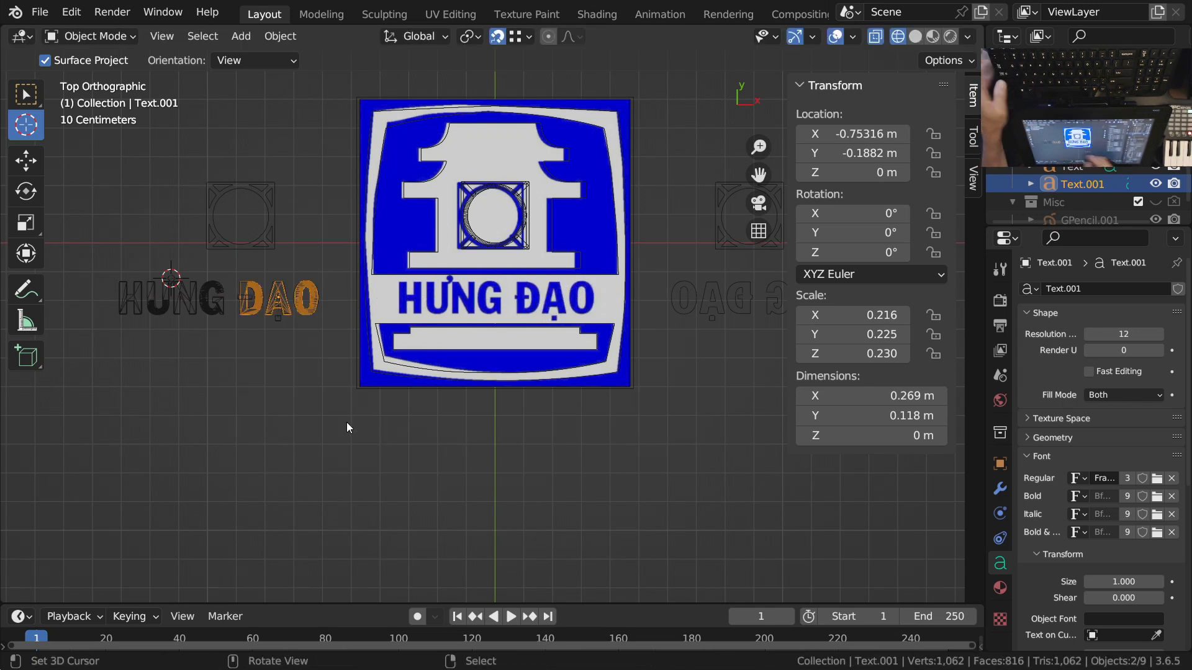
Step: Parent the HUNG text object to the DAO text object
scroll(244, 287, up, 1)
scroll(493, 354, up, 4)
click(504, 352)
click(524, 297)
scroll(491, 342, up, 2)
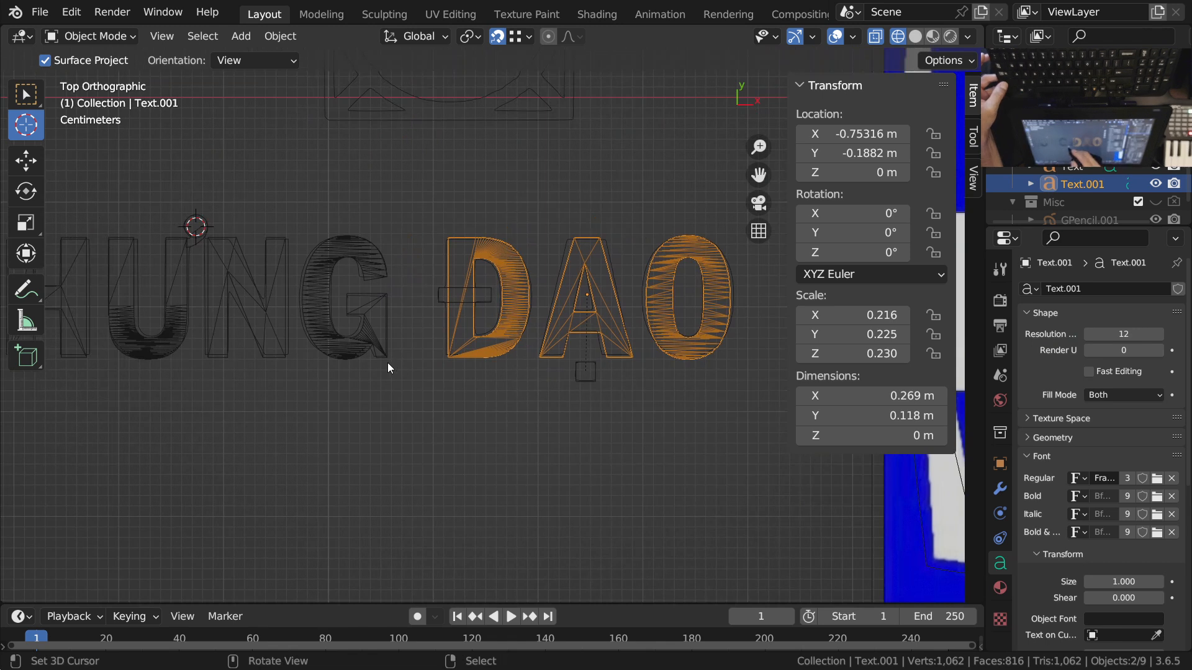
click(367, 326)
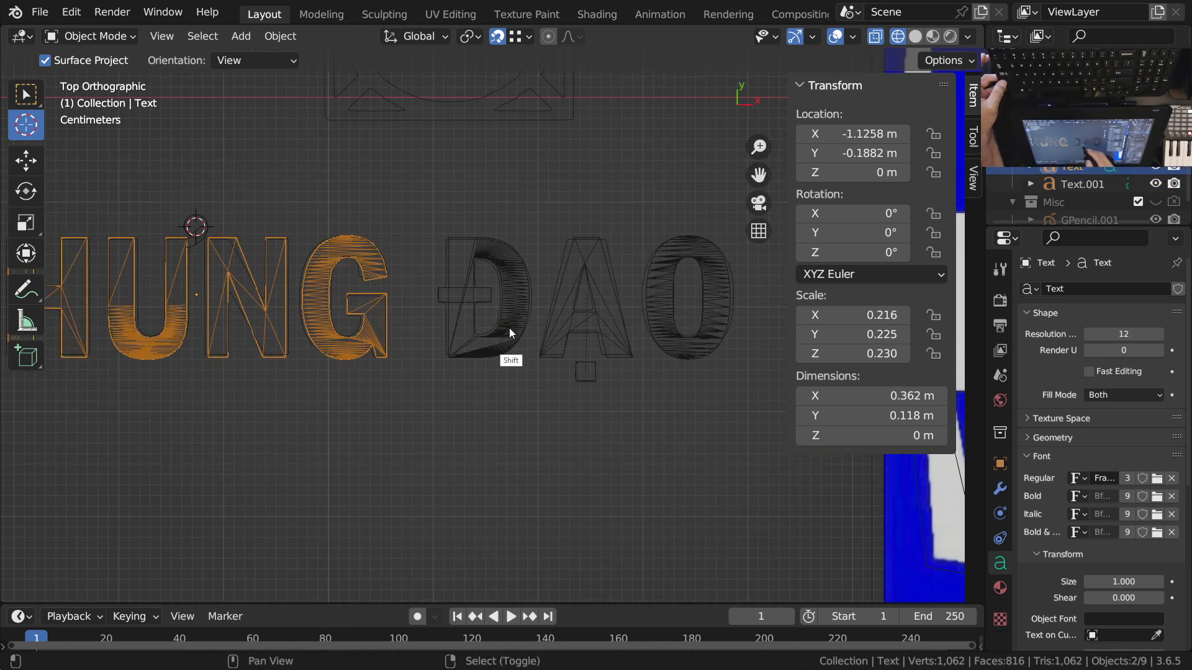
shift+click(572, 266)
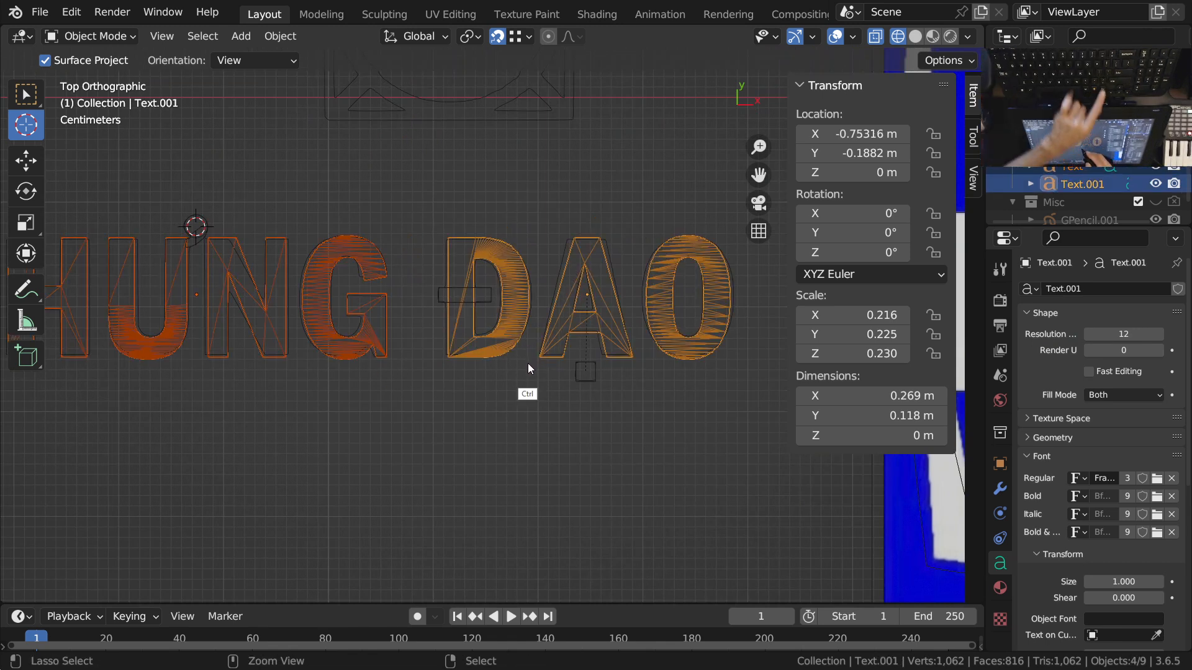
key(ctrl+p)
click(425, 363)
Step: Move the parented HƯNG ĐẠO lettering about 0.97 m along the X axis onto the sign's reference lettering
scroll(434, 419, down, 2)
scroll(539, 413, down, 2)
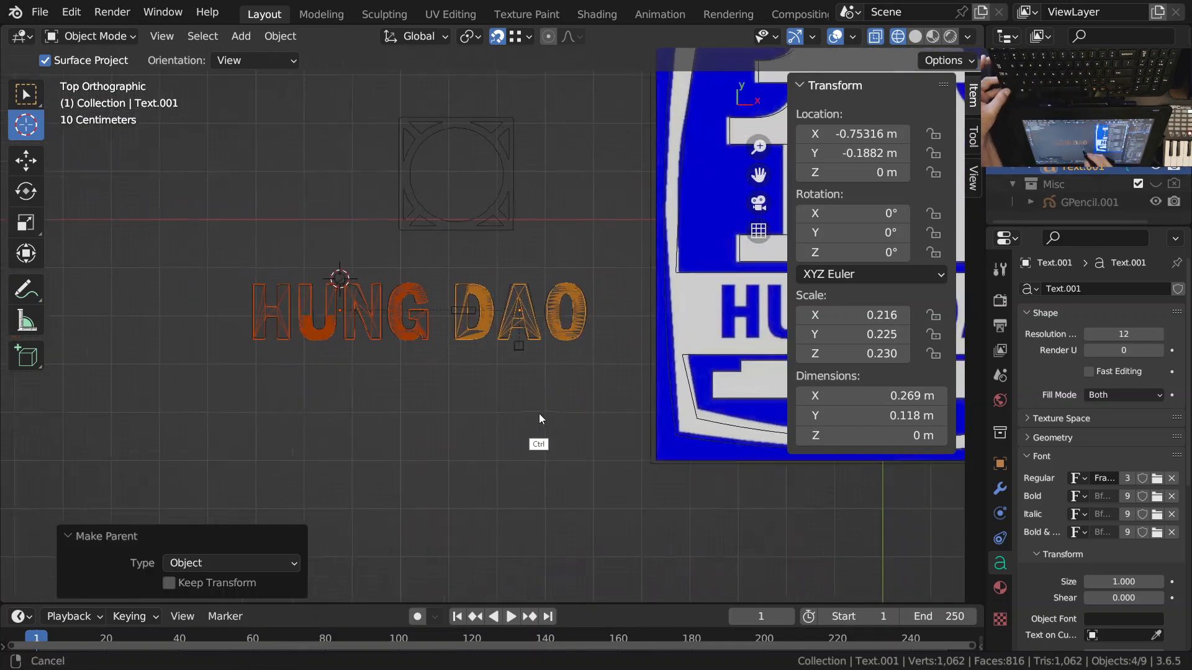
key(g)
key(x)
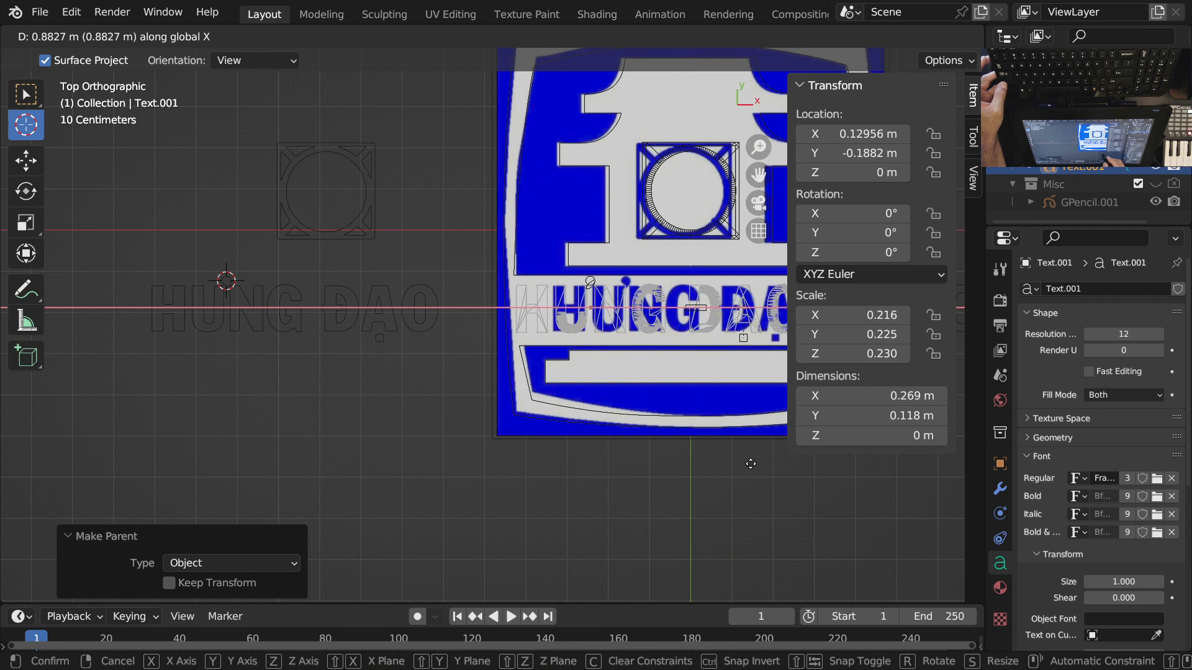
click(784, 472)
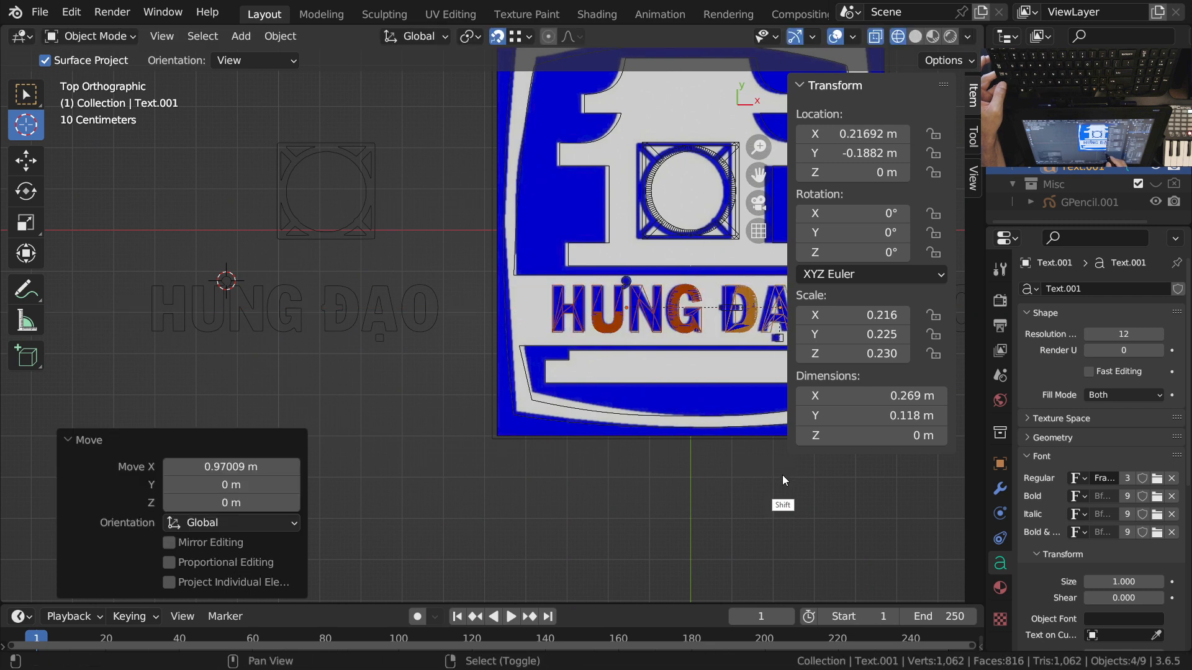
Step: Raise the lettering about 0.15 m along the Z axis, above the sign
shift+middle_drag(782, 475, 493, 484)
scroll(499, 391, up, 1)
middle_drag(445, 371, 586, 356)
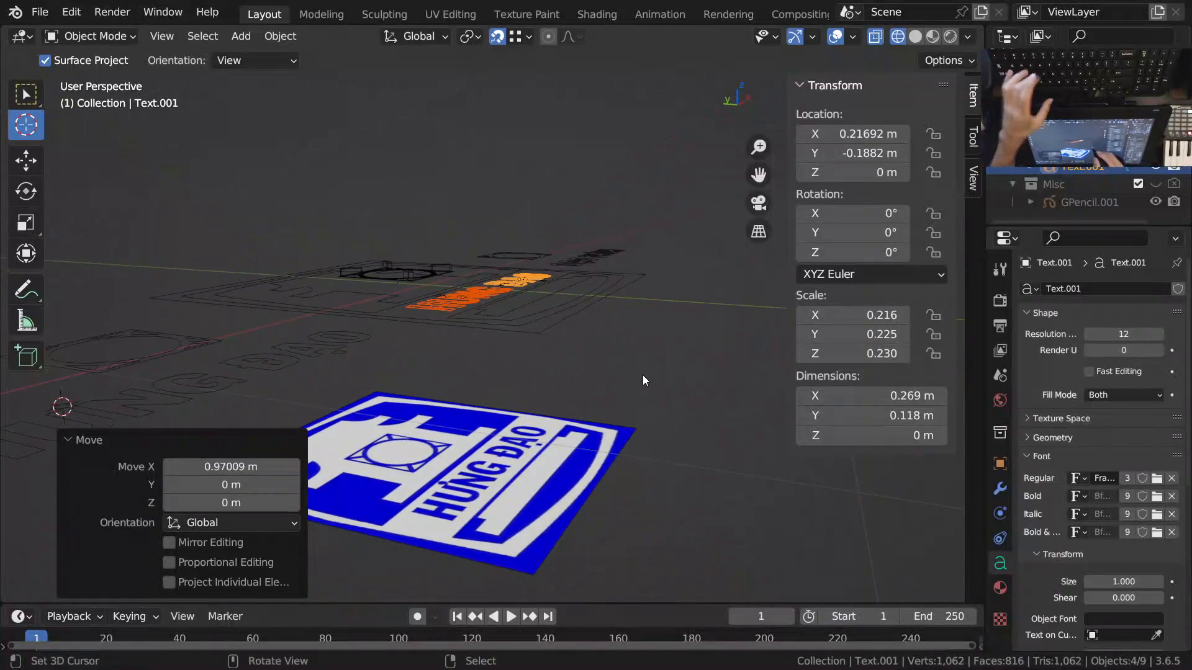
key(g)
key(z)
click(655, 323)
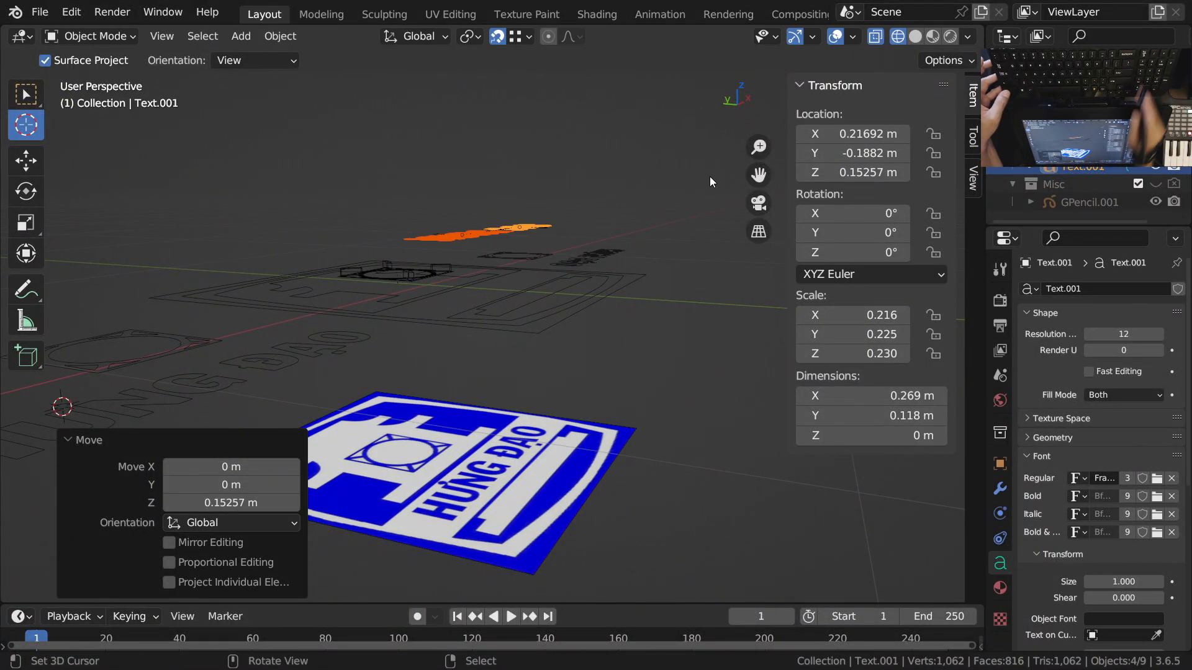
Step: In camera view, shift the lettering about -0.009 m along the X axis to align the dot and crossbar with the reference
key(KP_0)
mouse_move(534, 291)
ctrl+middle_down()
mouse_move(532, 264)
mouse_move(516, 282)
mouse_move(556, 342)
mouse_move(559, 310)
ctrl+middle_up()
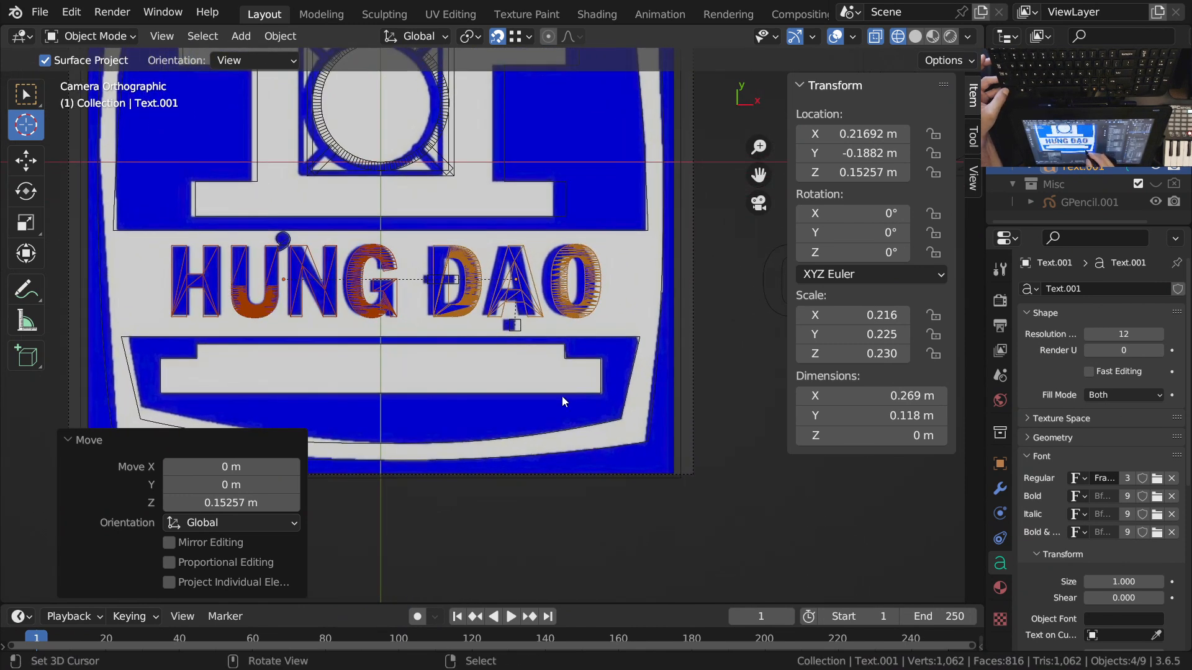
shift+middle_drag(558, 396, 540, 367)
ctrl+middle_drag(445, 326, 469, 297)
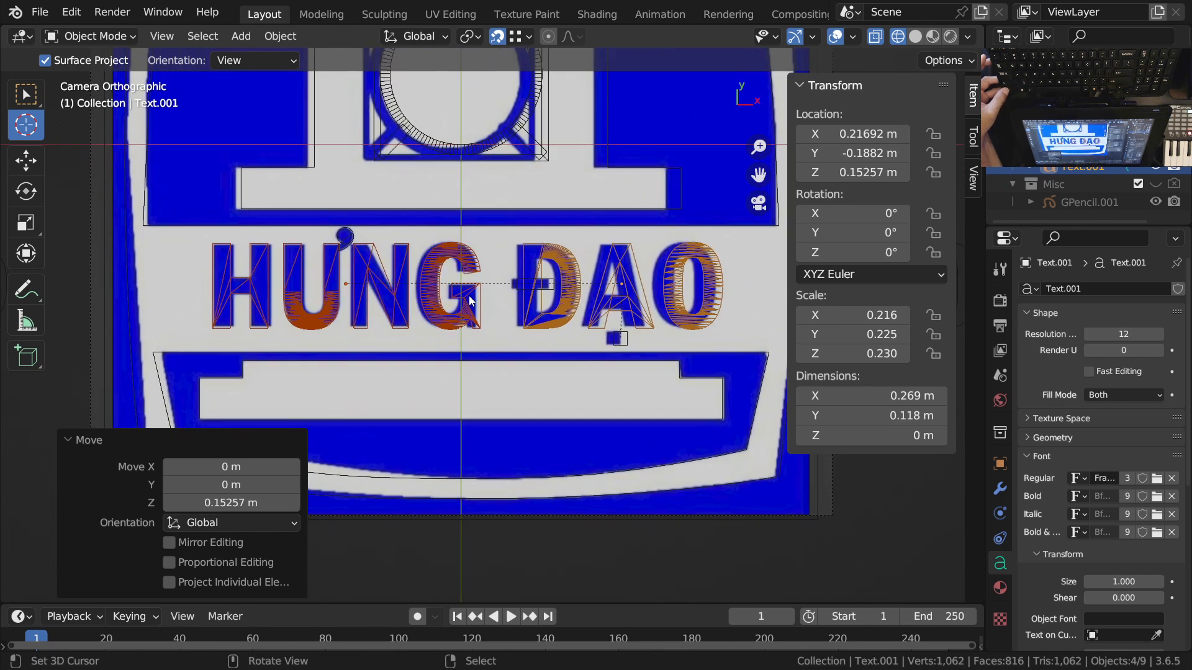
scroll(615, 348, up, 1)
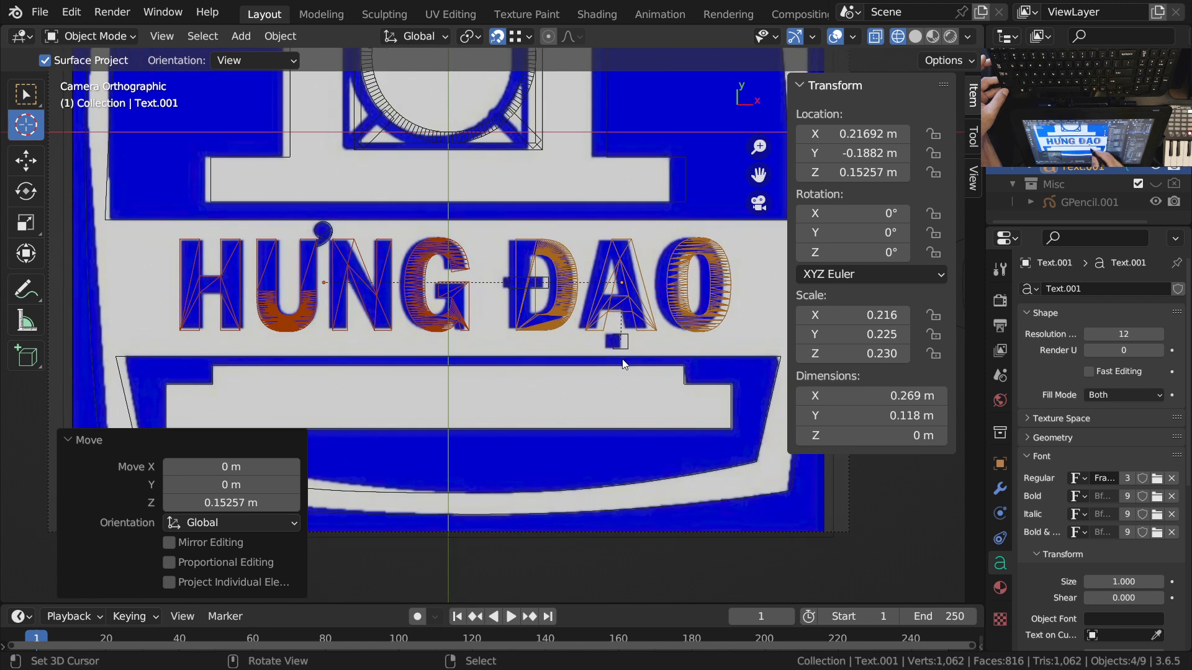
scroll(645, 343, up, 1)
key(g)
key(x)
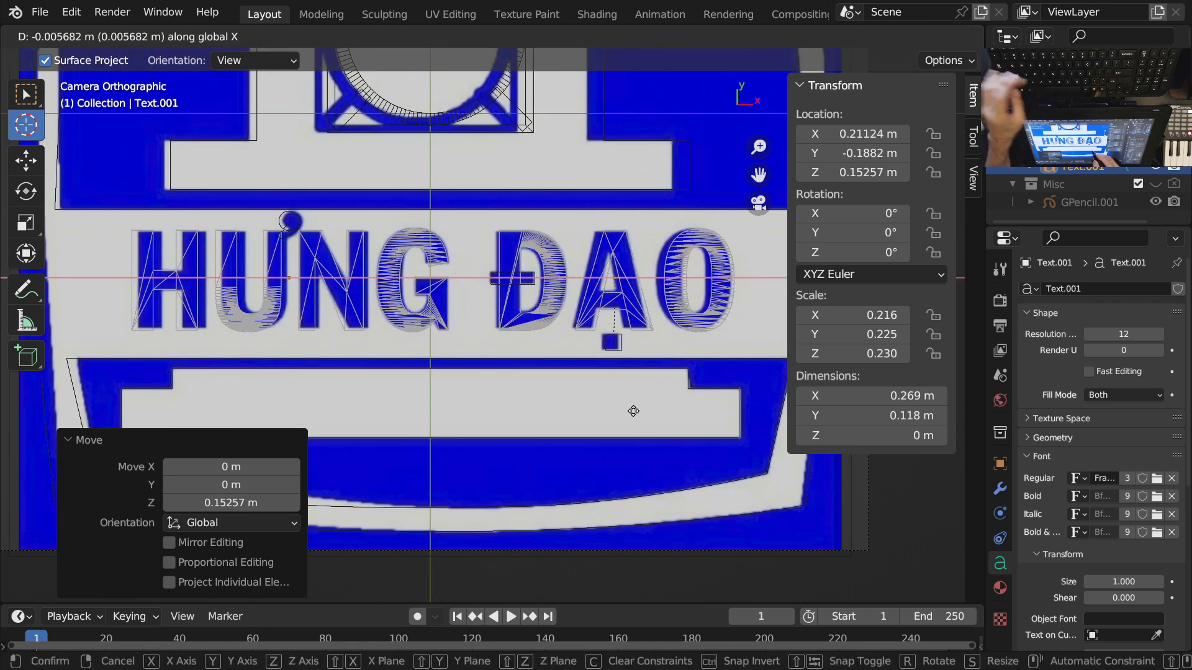
key(shift)
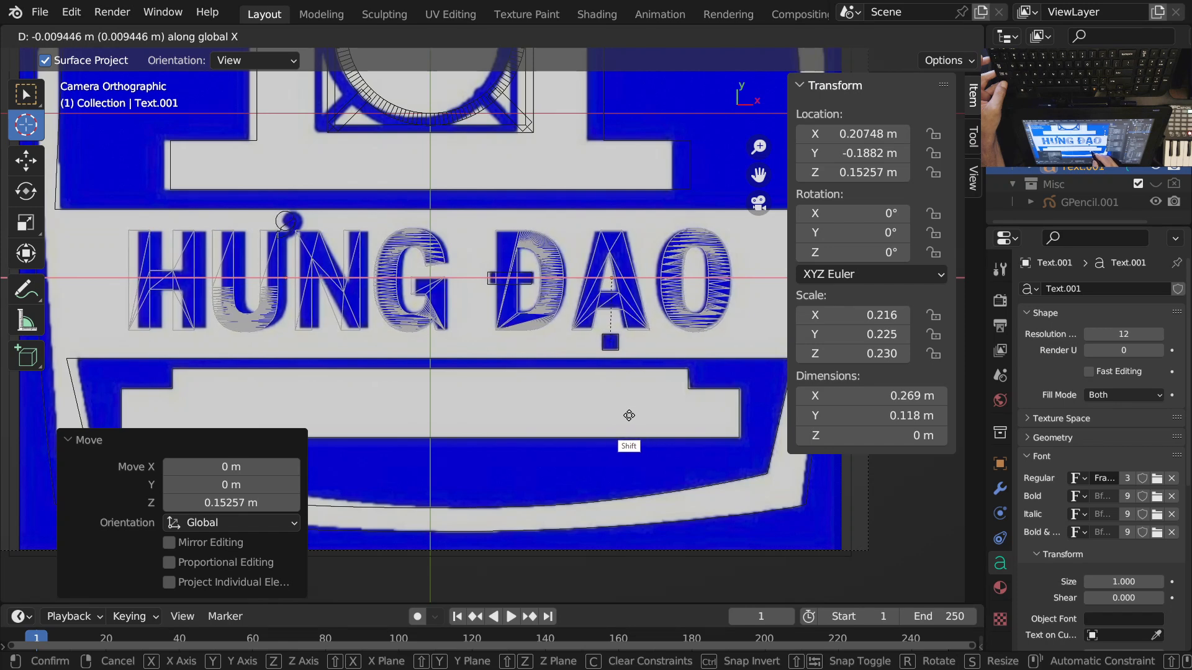
click(629, 418)
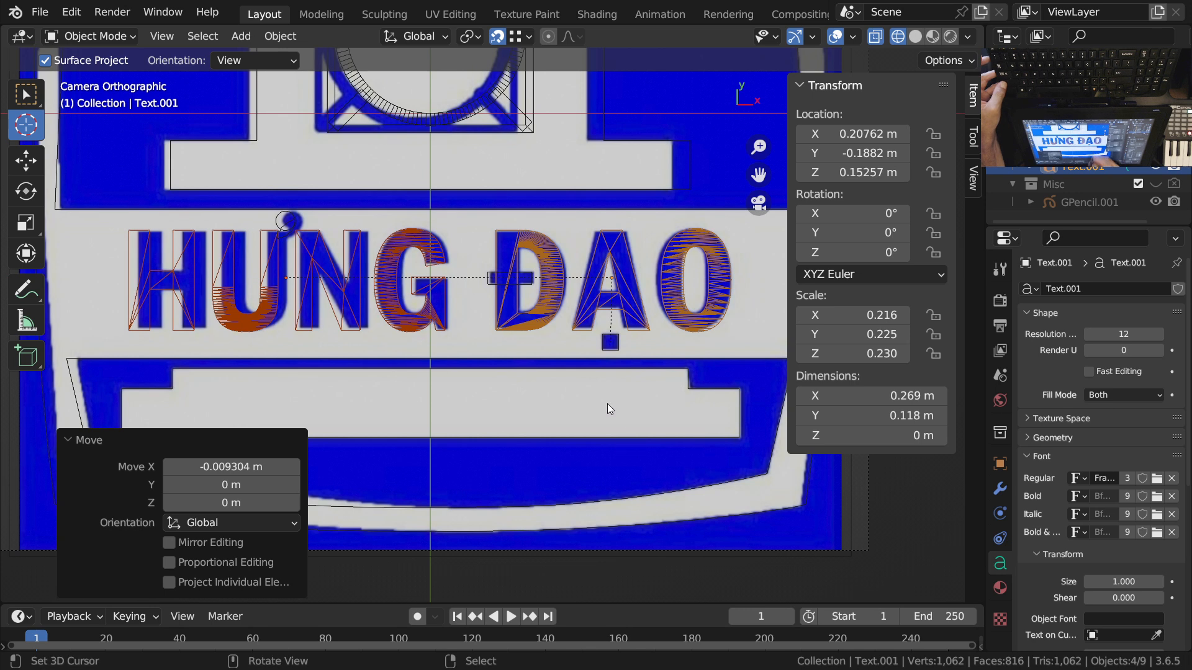
click(143, 321)
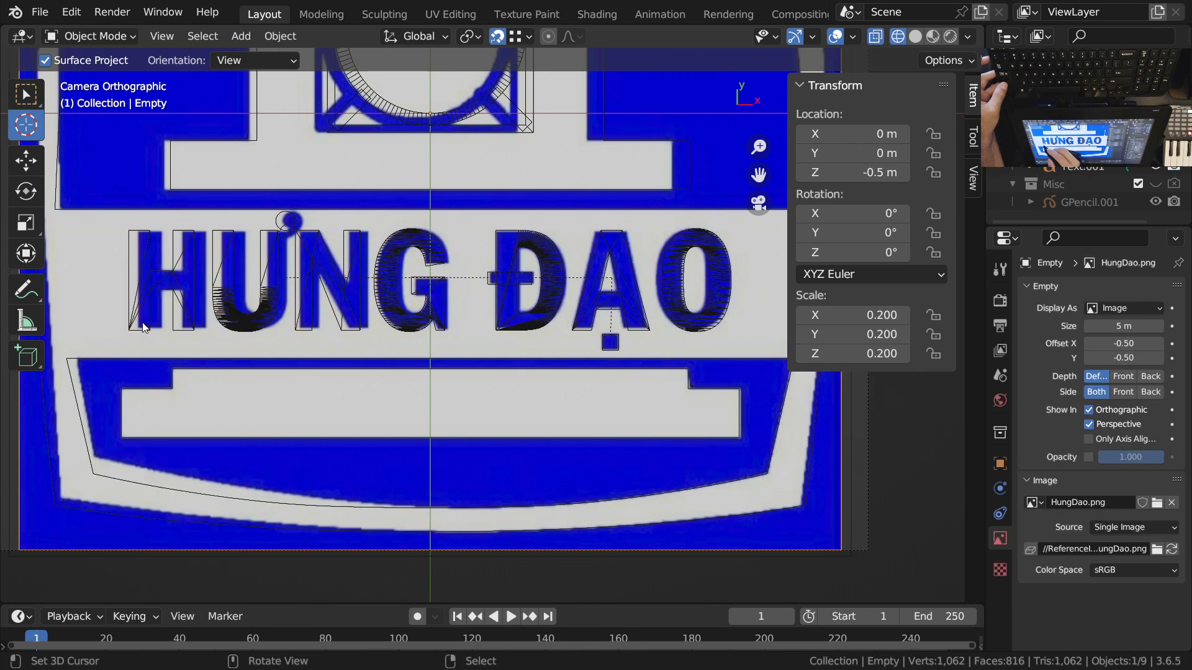
Step: Move the HUNG text object about 0.0075 m along the X axis to line up with the reference lettering
click(138, 333)
click(133, 329)
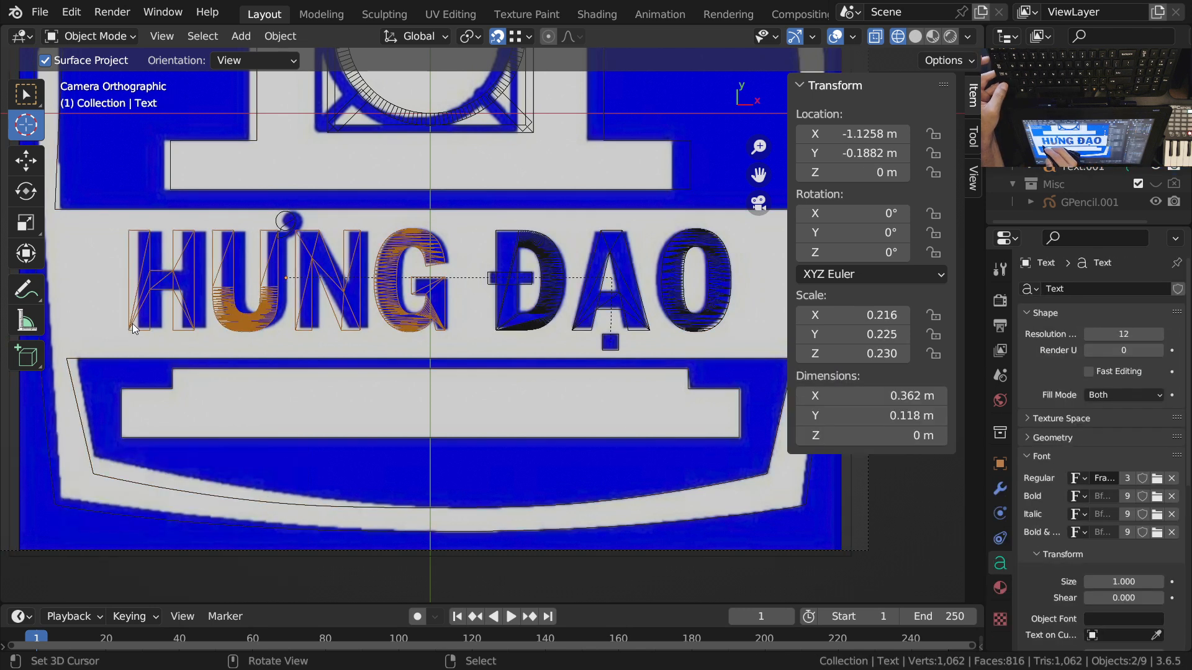
key(g)
key(x)
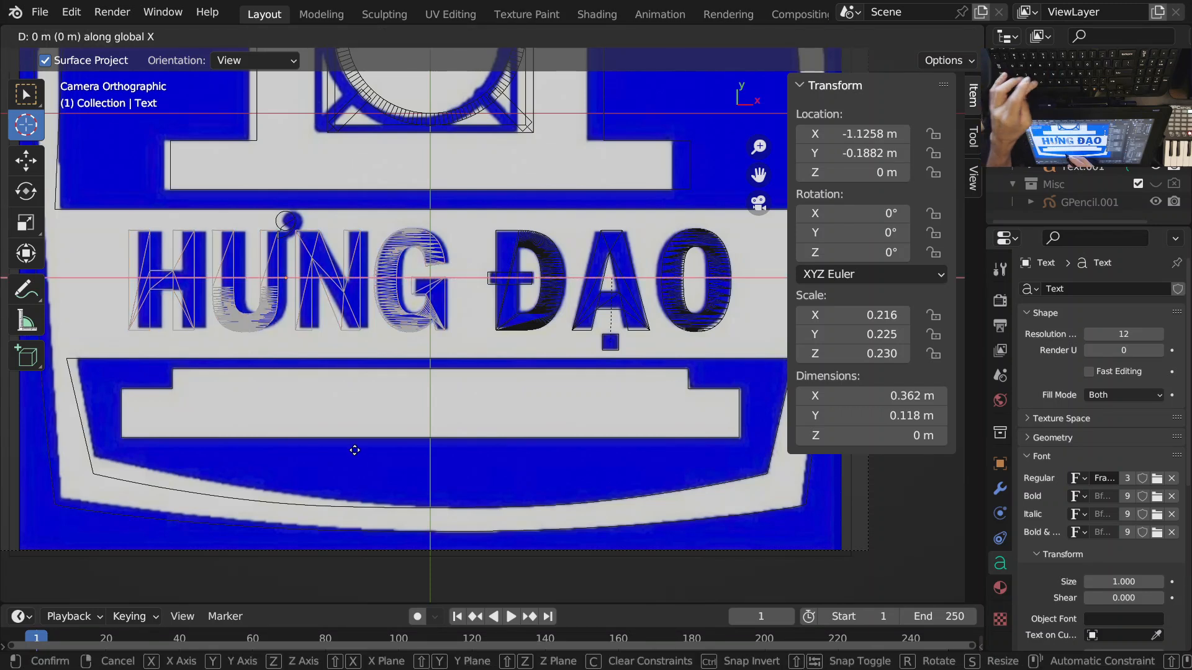
key(shift)
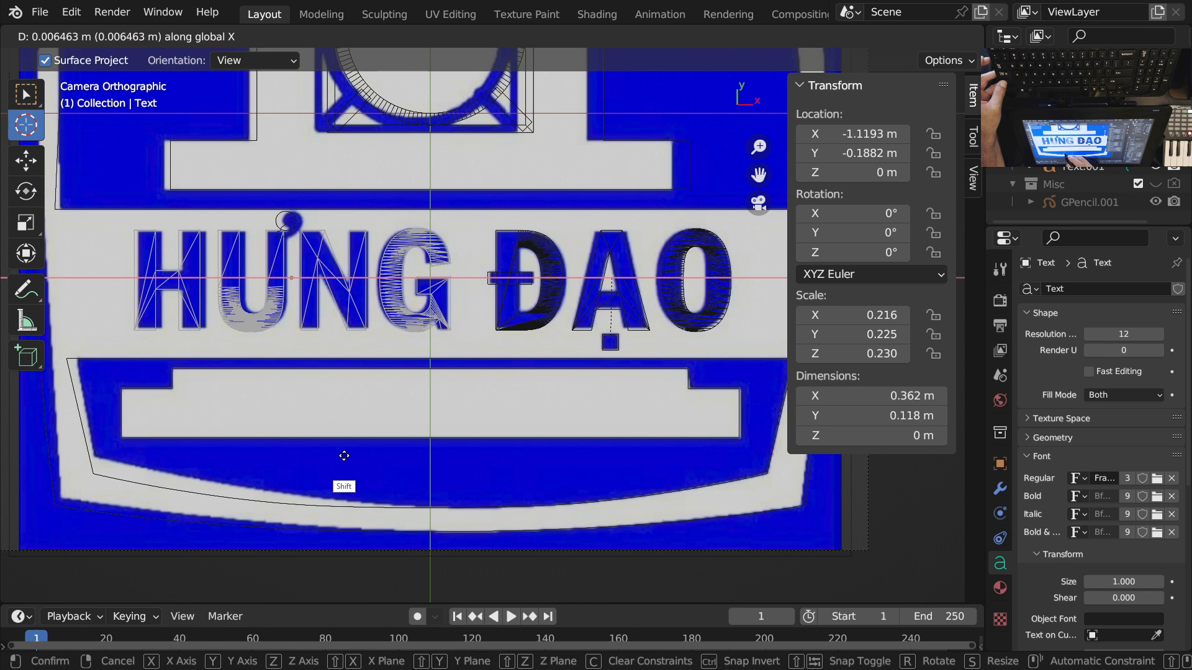
click(346, 457)
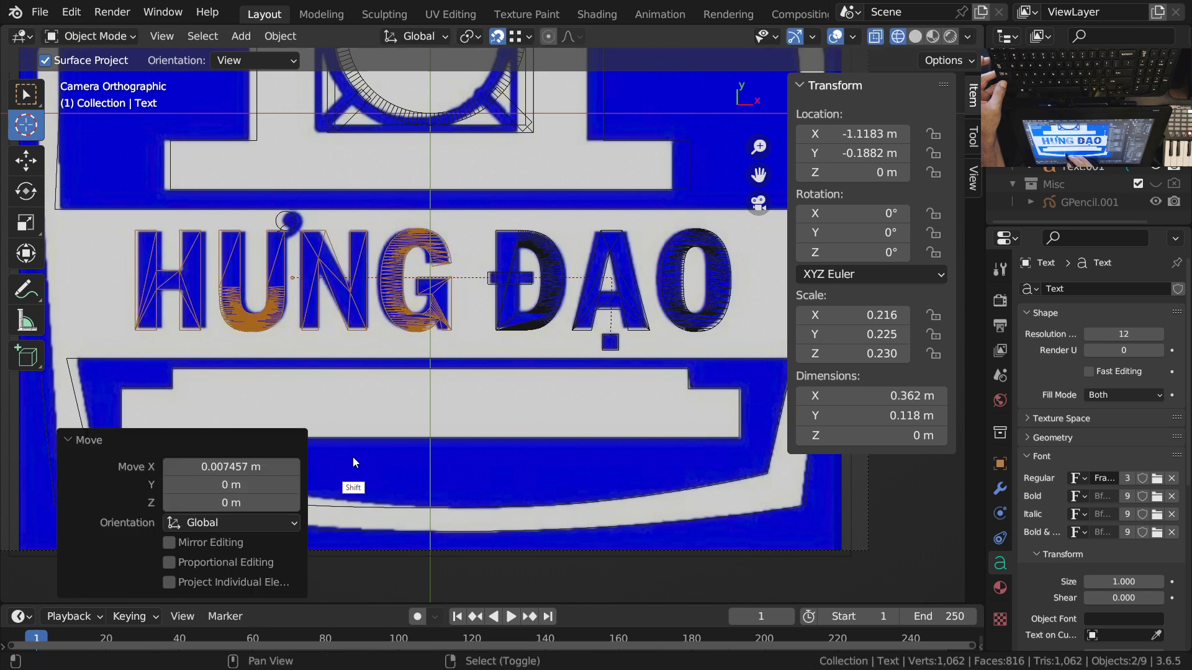
Step: Set the HUNG text's character spacing to 0.98
scroll(1049, 564, down, 8)
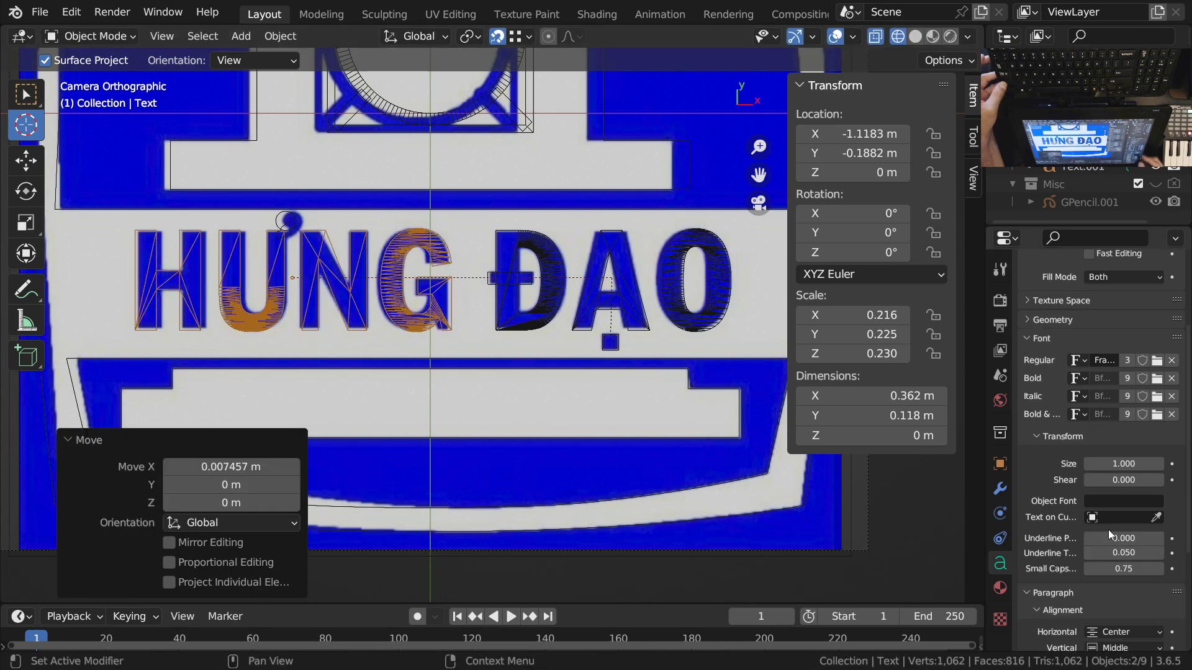
scroll(1135, 550, down, 2)
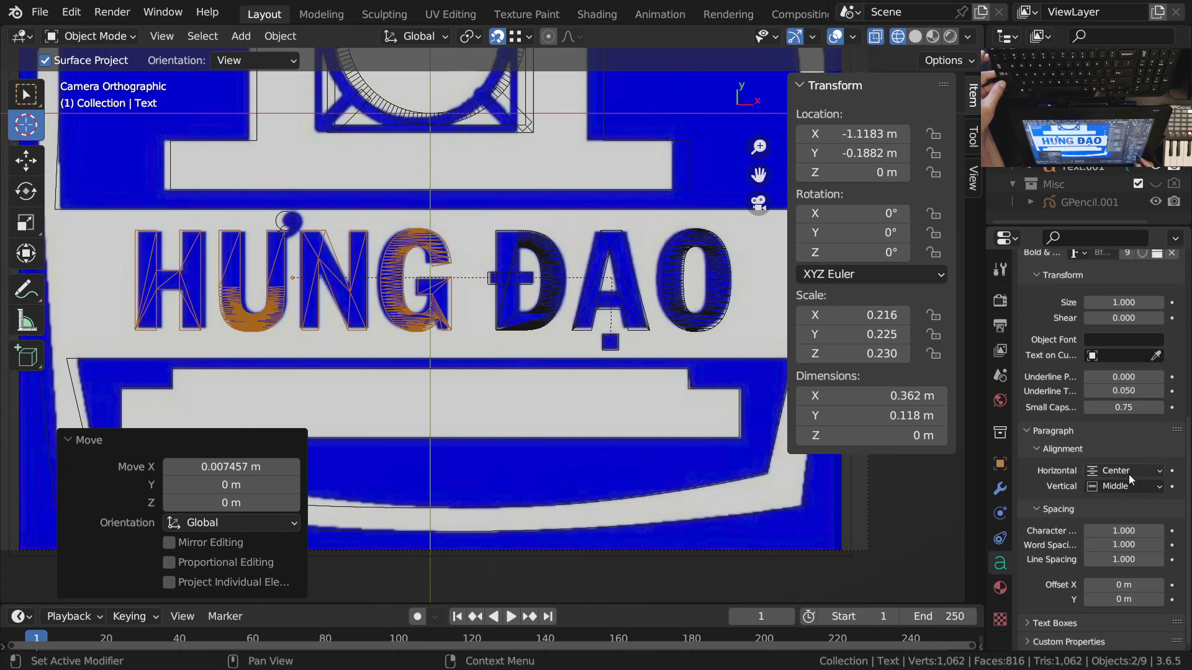
scroll(396, 382, down, 6)
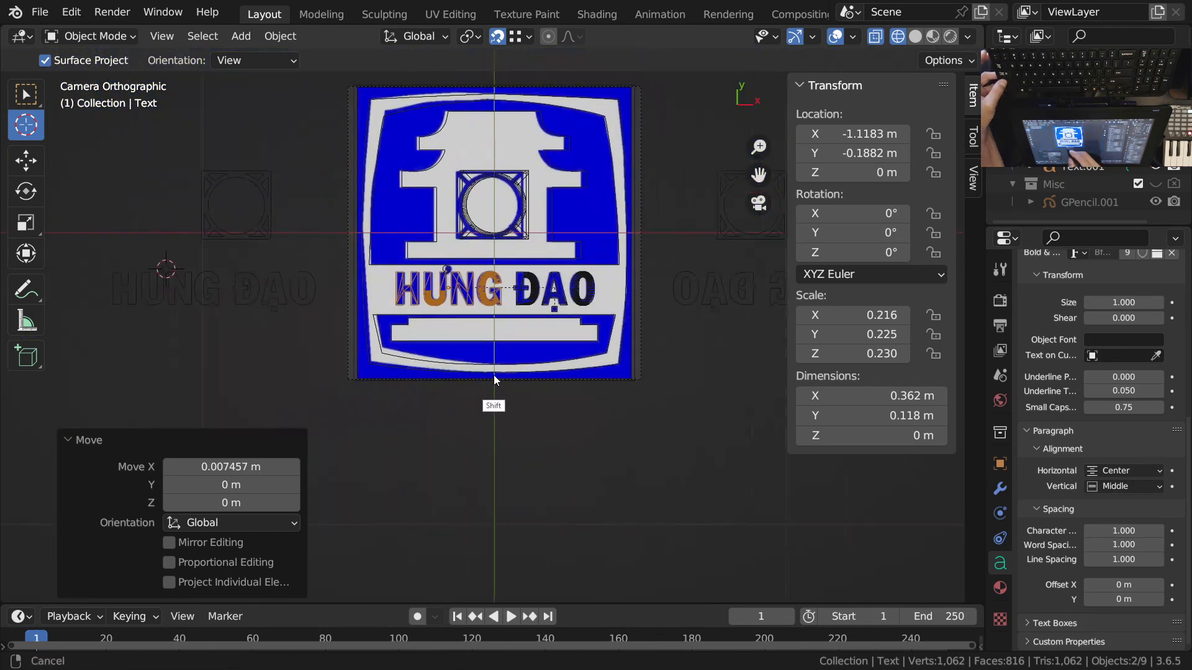
shift+middle_drag(495, 379, 557, 380)
scroll(557, 222, up, 6)
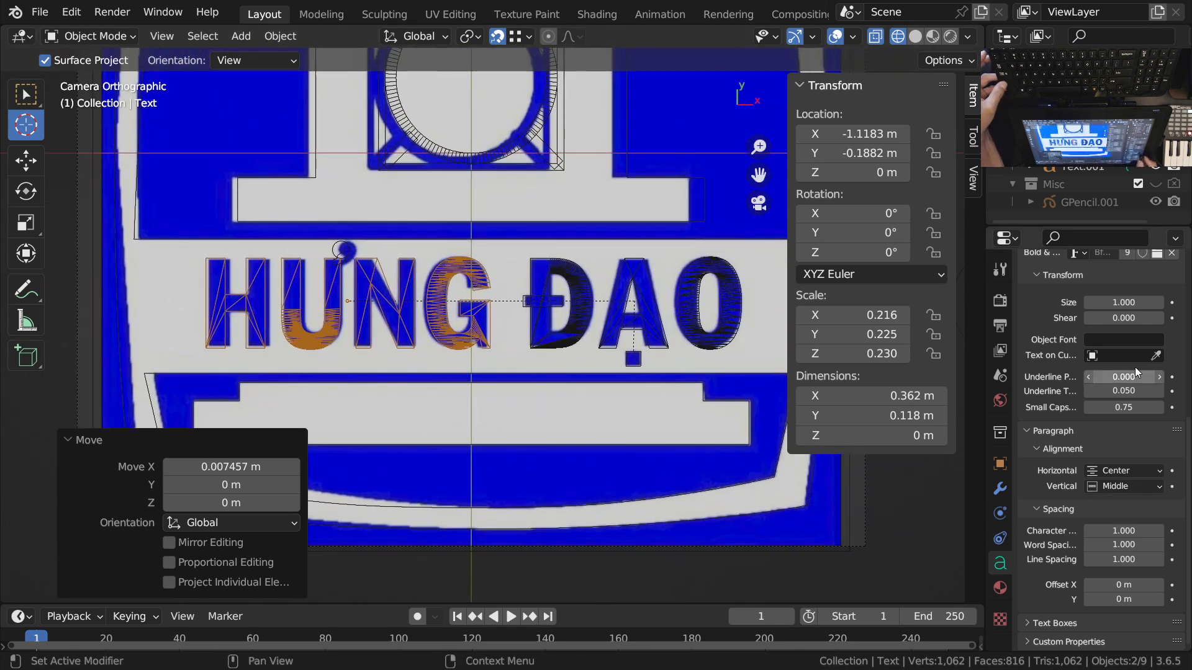
click(1133, 531)
text(0.97)
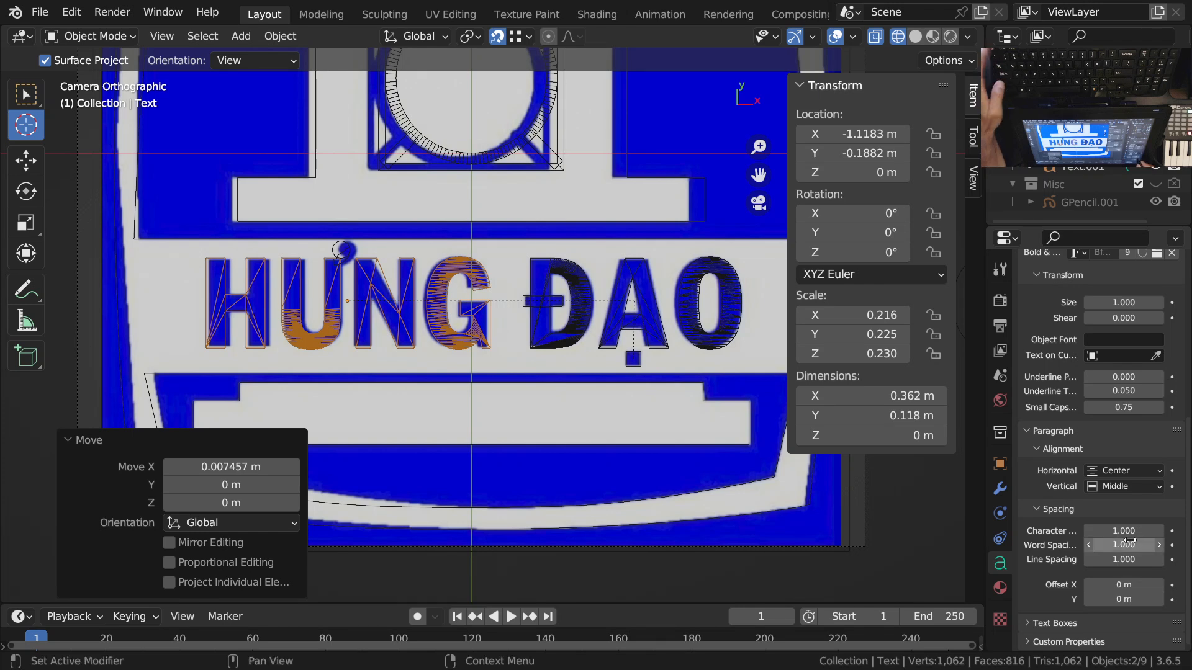
key(Return)
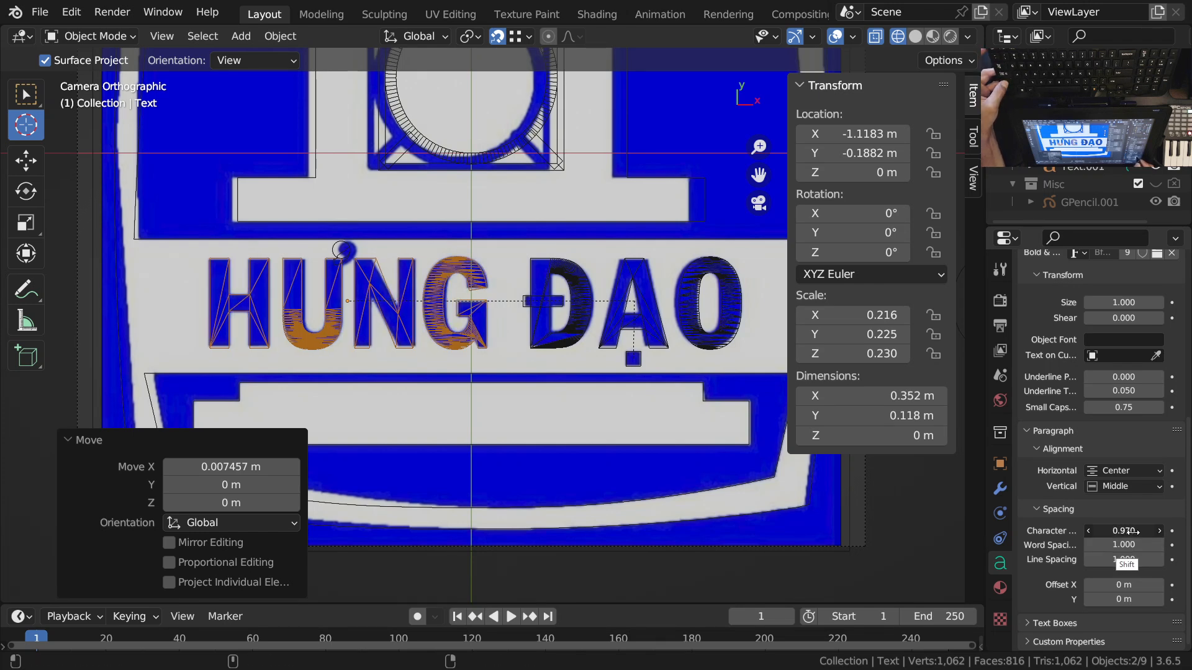
shift+drag(1133, 532, 1133, 532)
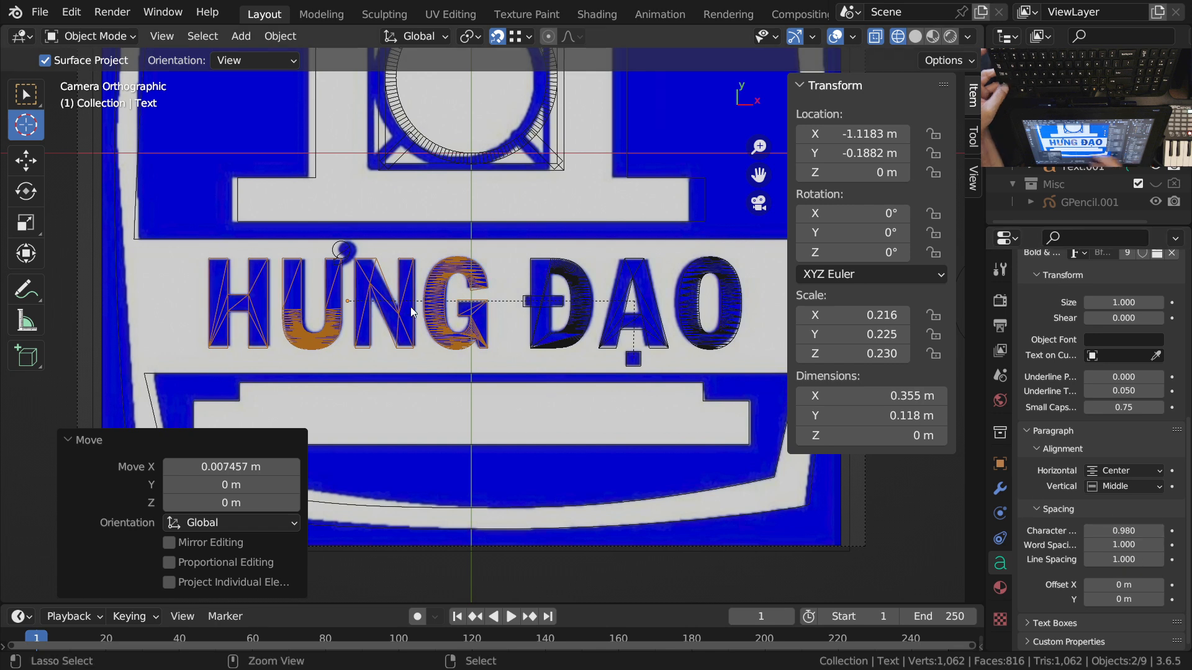
Step: Edit the accent mesh and move the whole hook of the Ư about 0.0084 m along the X axis onto the reference
scroll(349, 225, up, 3)
click(344, 261)
ctrl+middle_drag(344, 261, 343, 218)
right_click(350, 257)
right_click(348, 215)
right_click(345, 215)
right_click(349, 230)
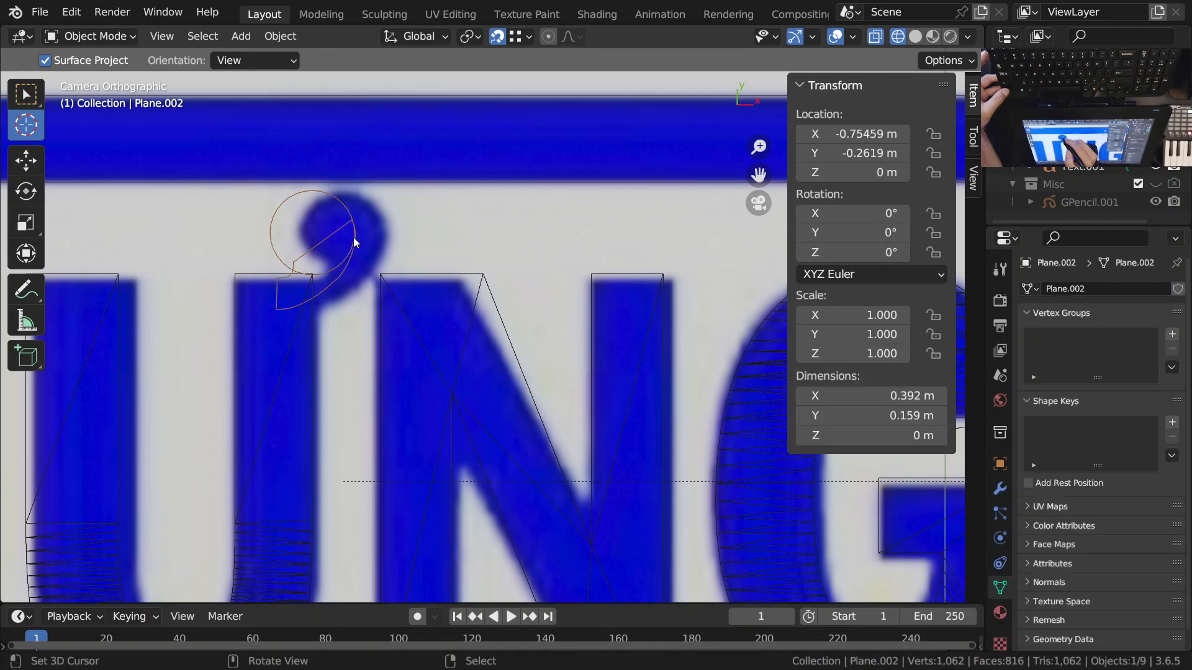
key(Tab)
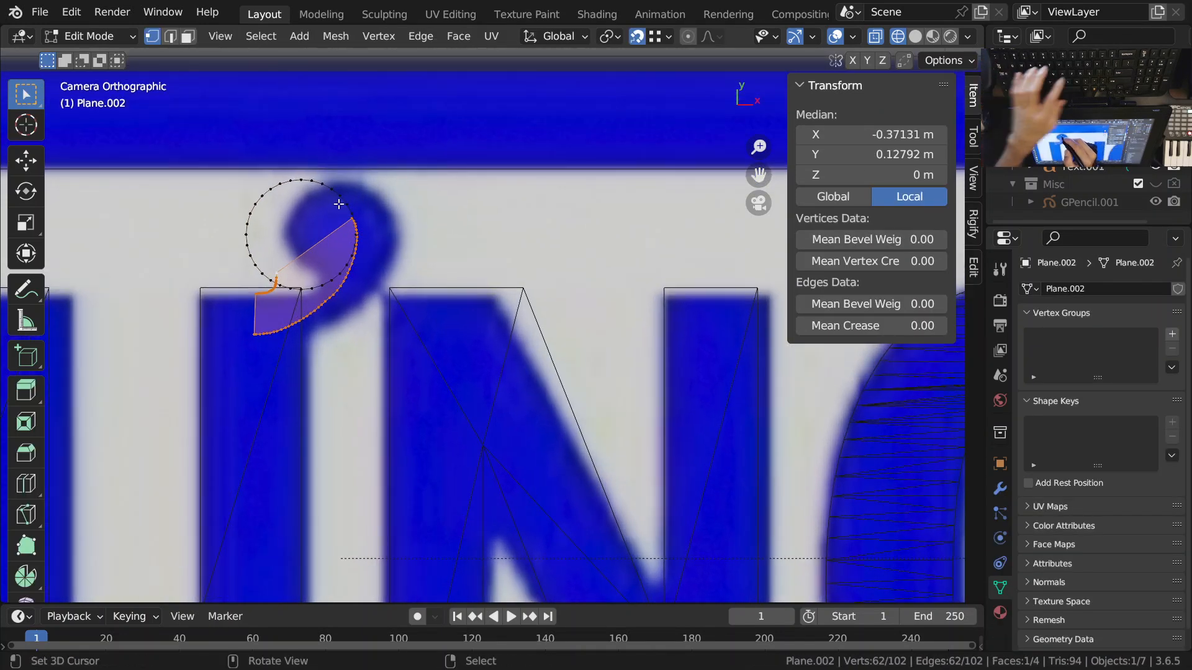
key(l)
key(g)
key(x)
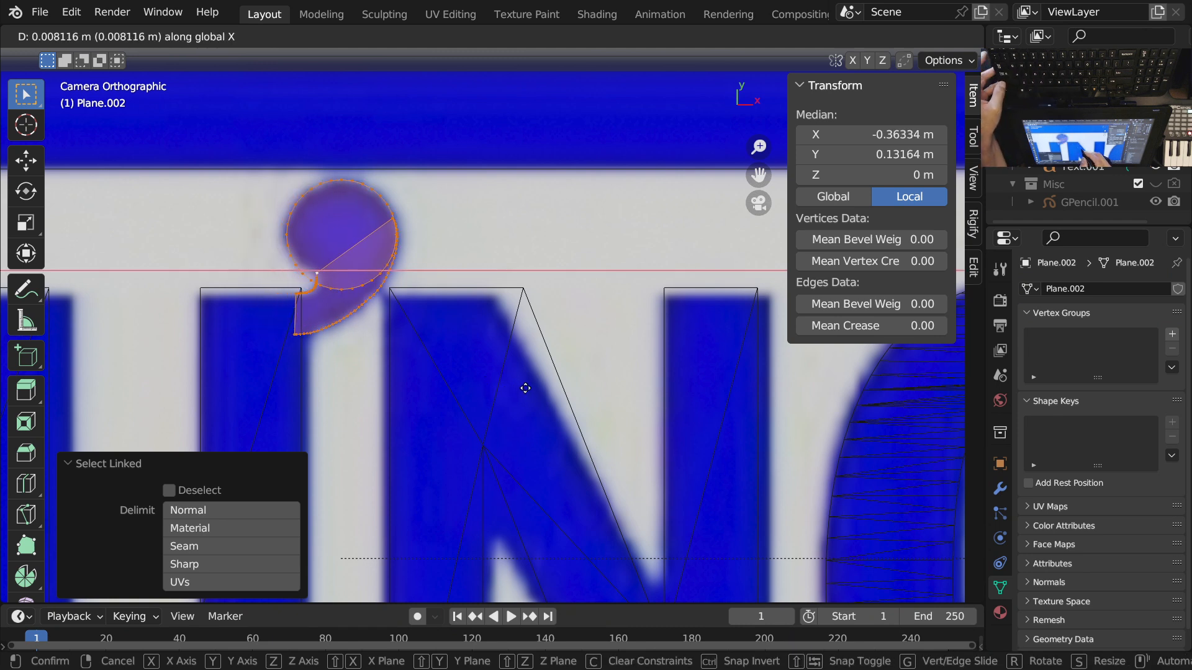
click(526, 388)
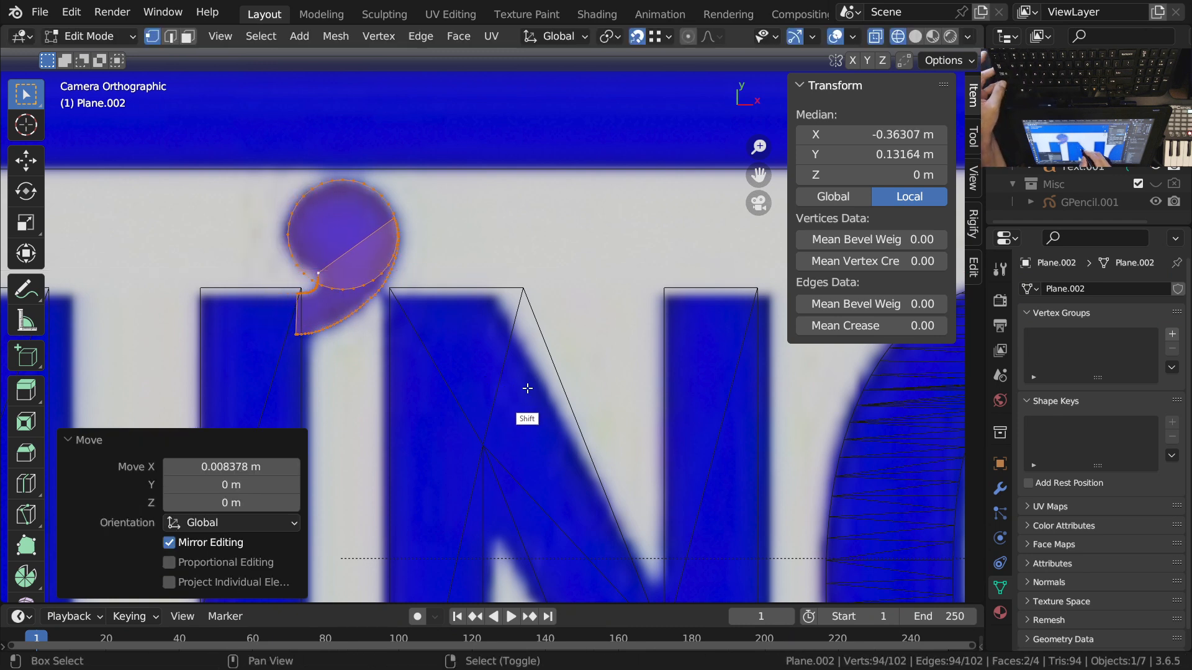
Step: Leave mesh editing and set the ĐẠO text's character spacing to 1.05
scroll(506, 452, down, 5)
shift+middle_drag(506, 452, 455, 435)
ctrl+middle_drag(472, 410, 587, 384)
ctrl+middle_drag(673, 416, 739, 428)
shift+middle_drag(748, 442, 584, 441)
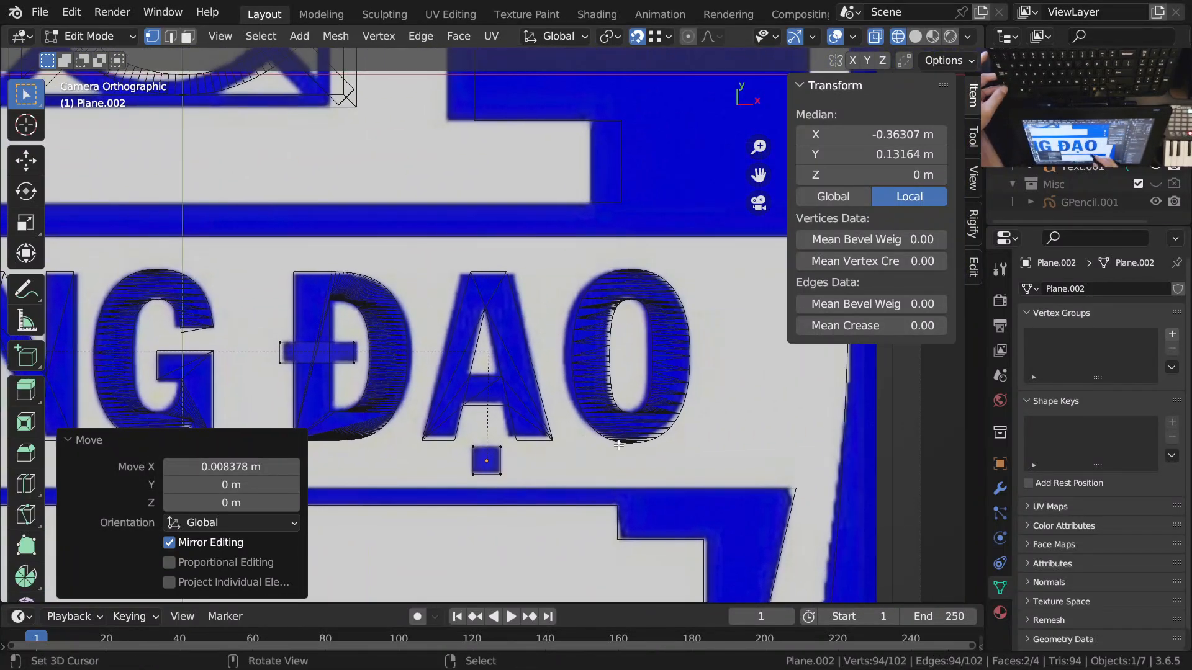
key(Tab)
right_click(549, 441)
right_click(548, 441)
right_click(548, 441)
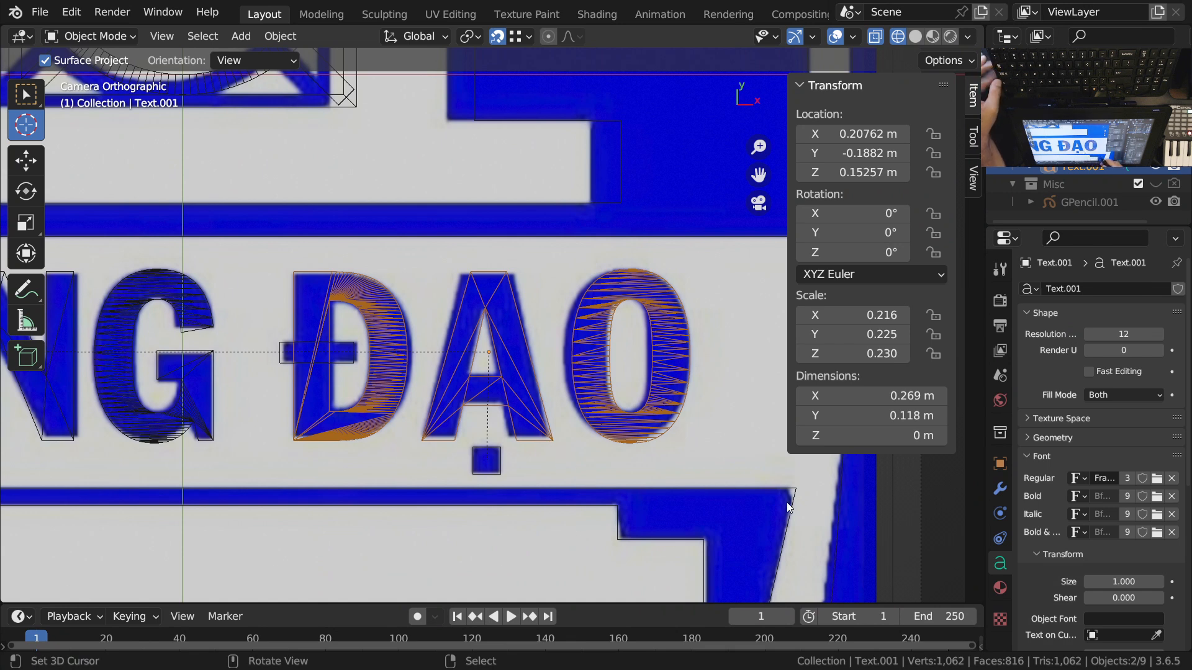
scroll(1117, 571, down, 6)
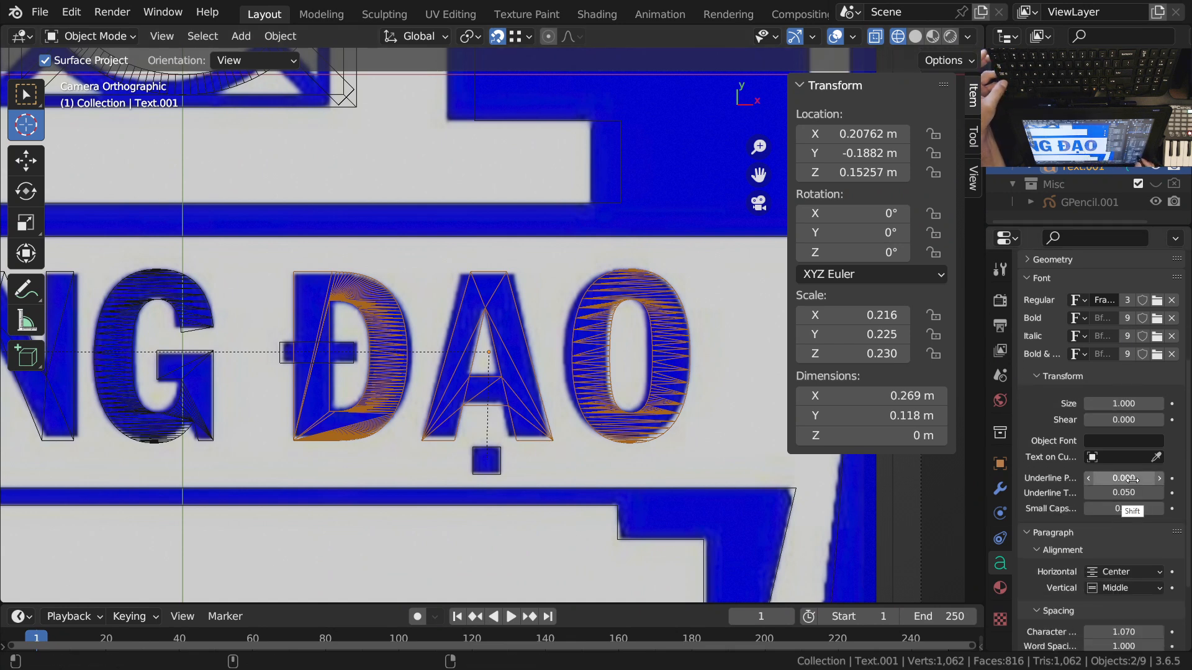
scroll(1129, 515, down, 4)
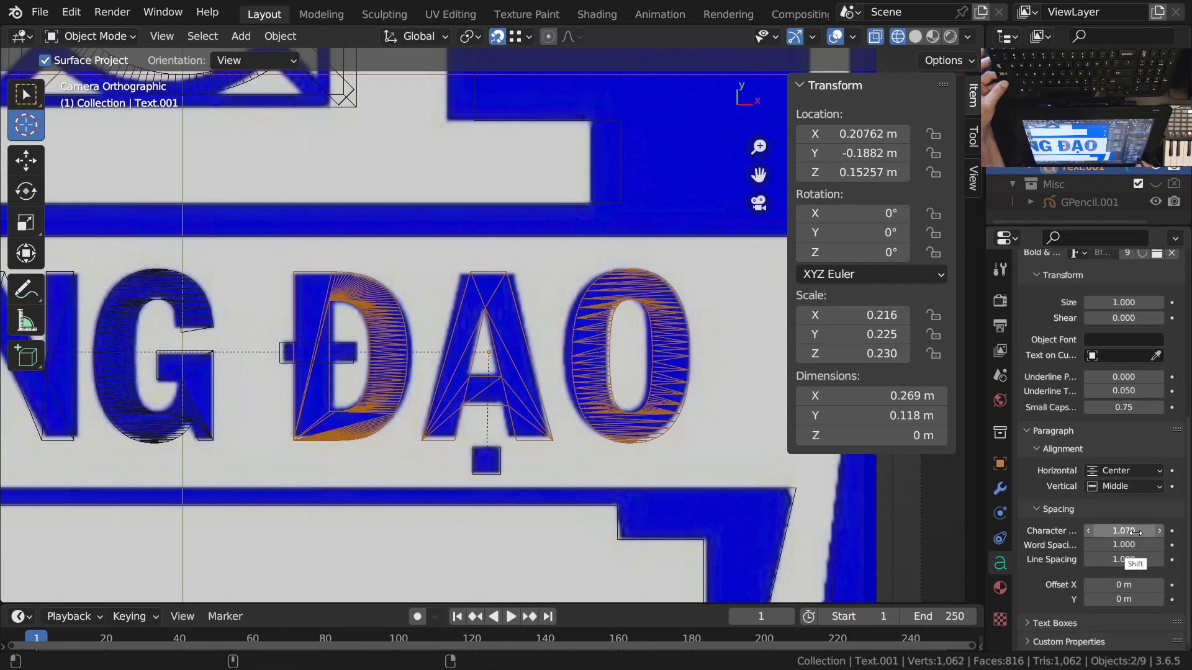
shift+drag(1127, 531, 1126, 530)
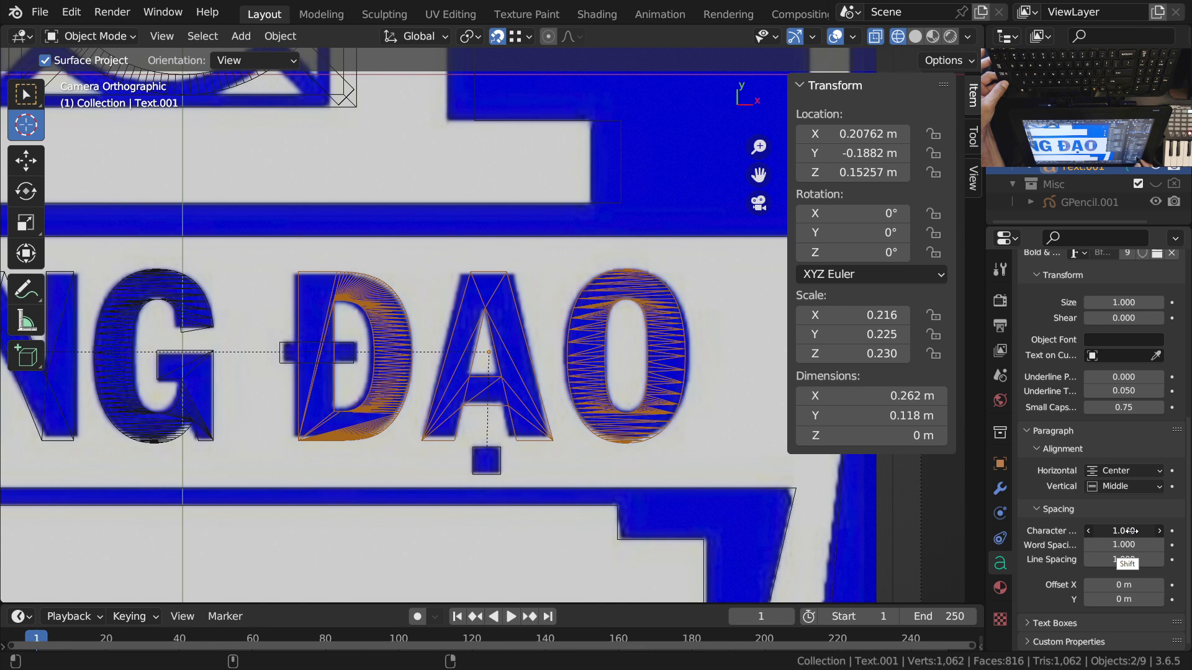
shift+drag(1126, 530, 1128, 531)
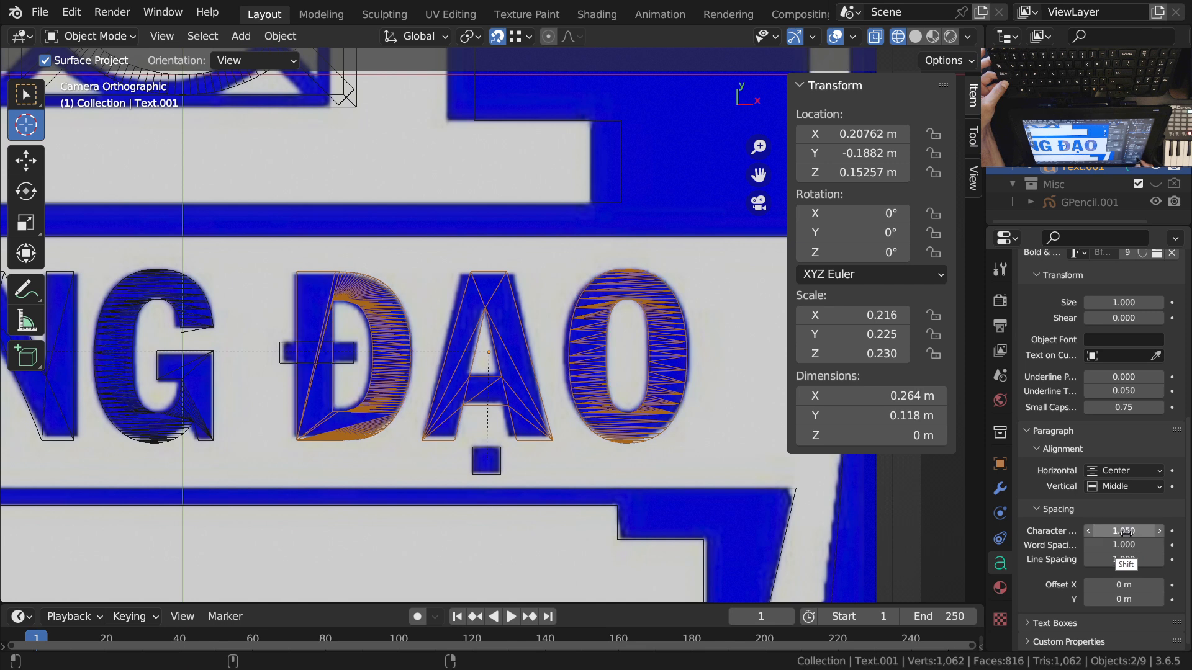
Step: Select the mesh containing the Đ's crossbar and enter Edit Mode on it
scroll(347, 316, up, 2)
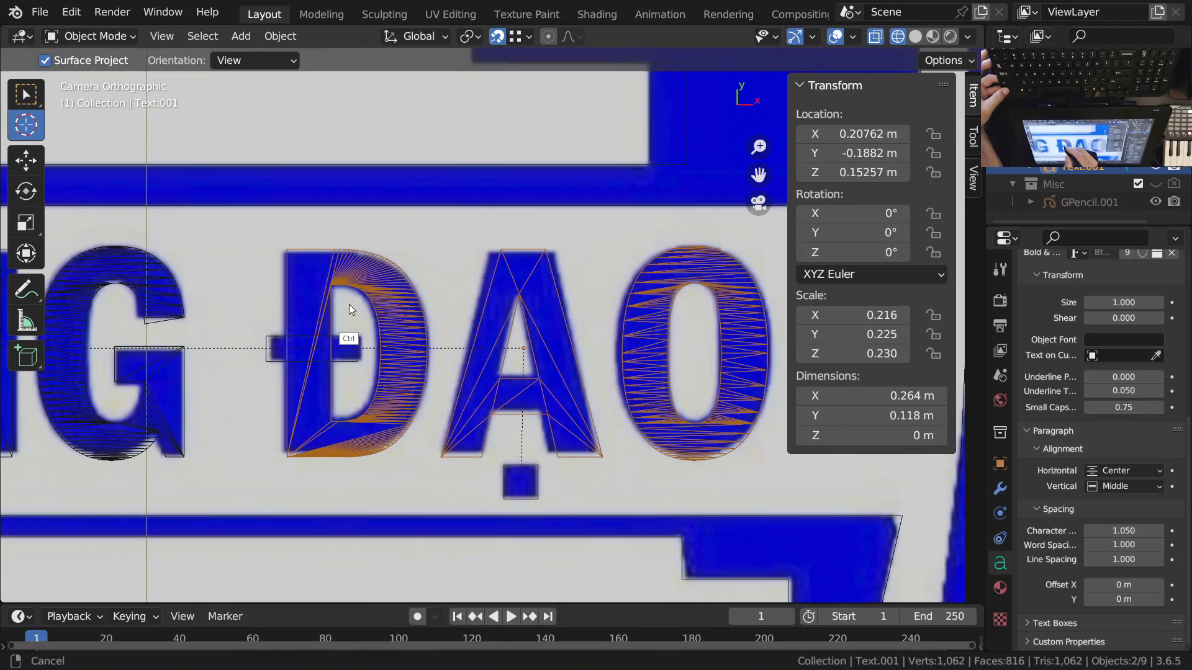
click(356, 371)
click(357, 371)
click(356, 370)
click(356, 370)
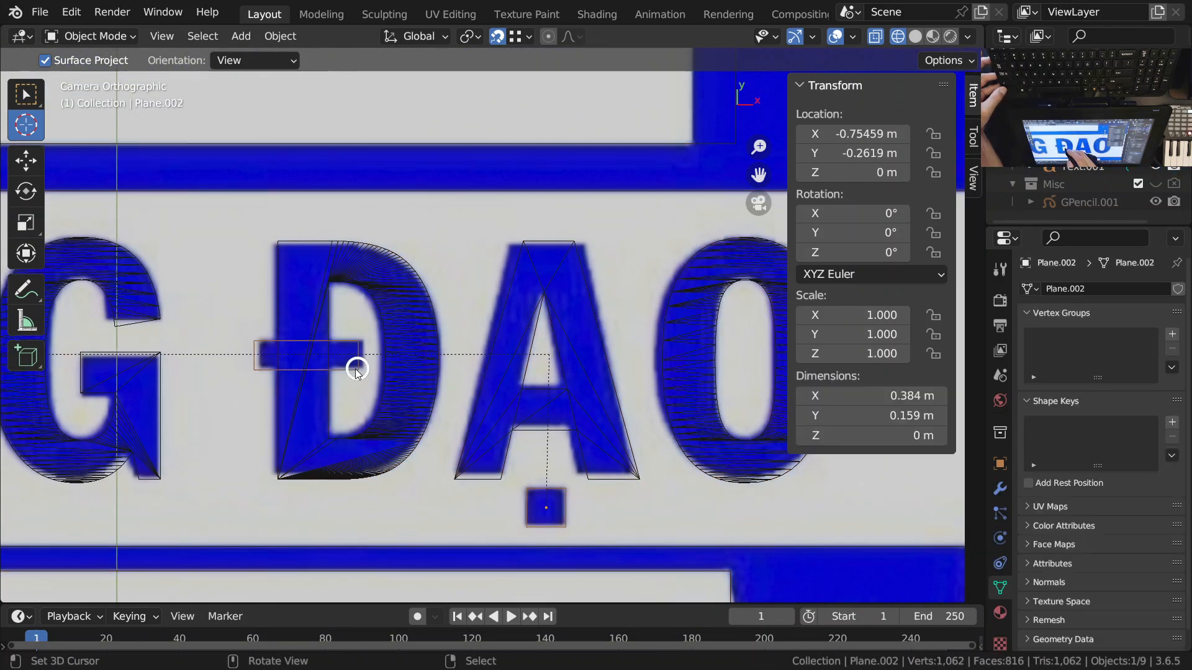
key(grave)
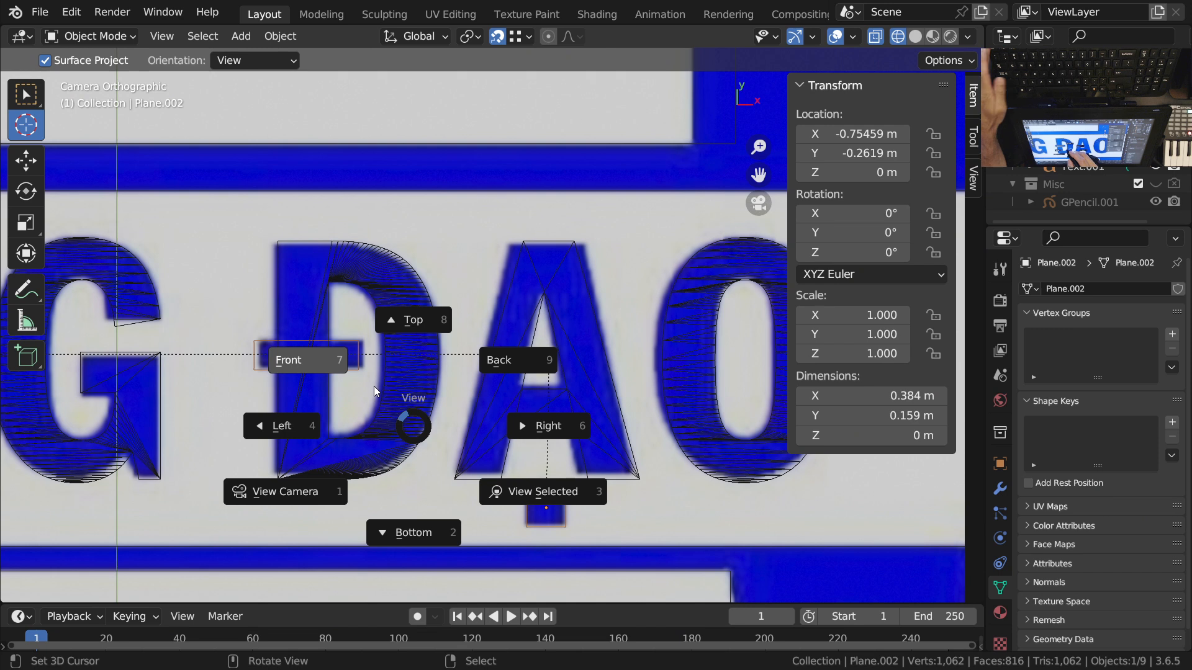
key(Escape)
key(Tab)
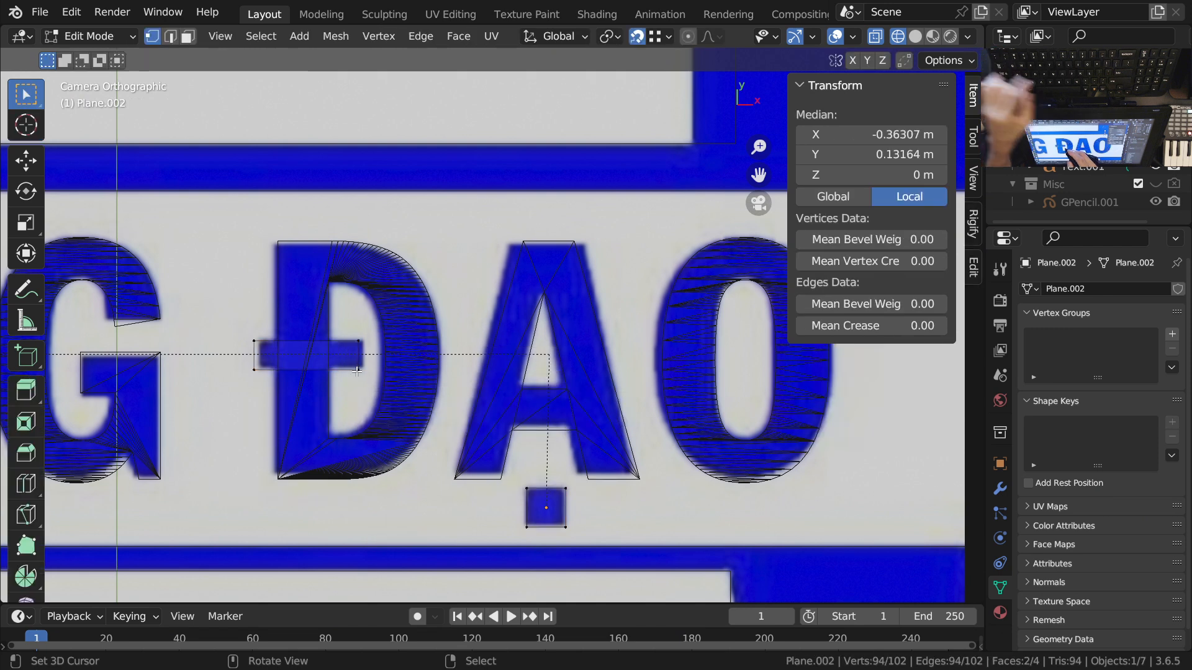
key(l)
key(g)
key(x)
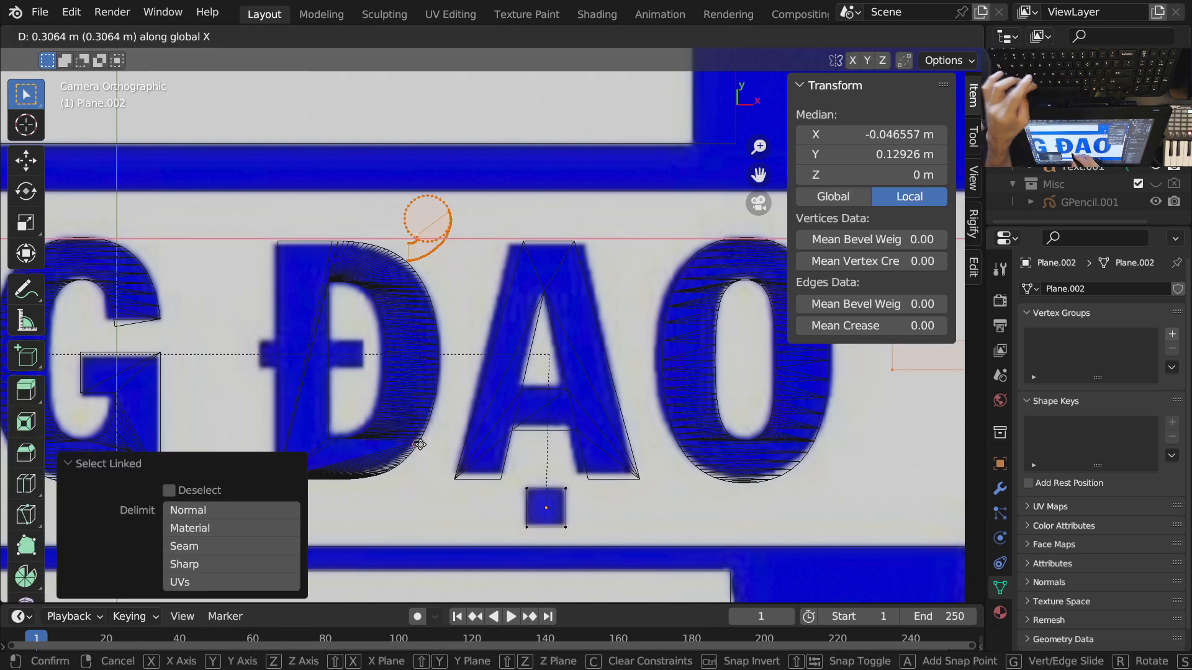
key(Escape)
key(ctrl+z)
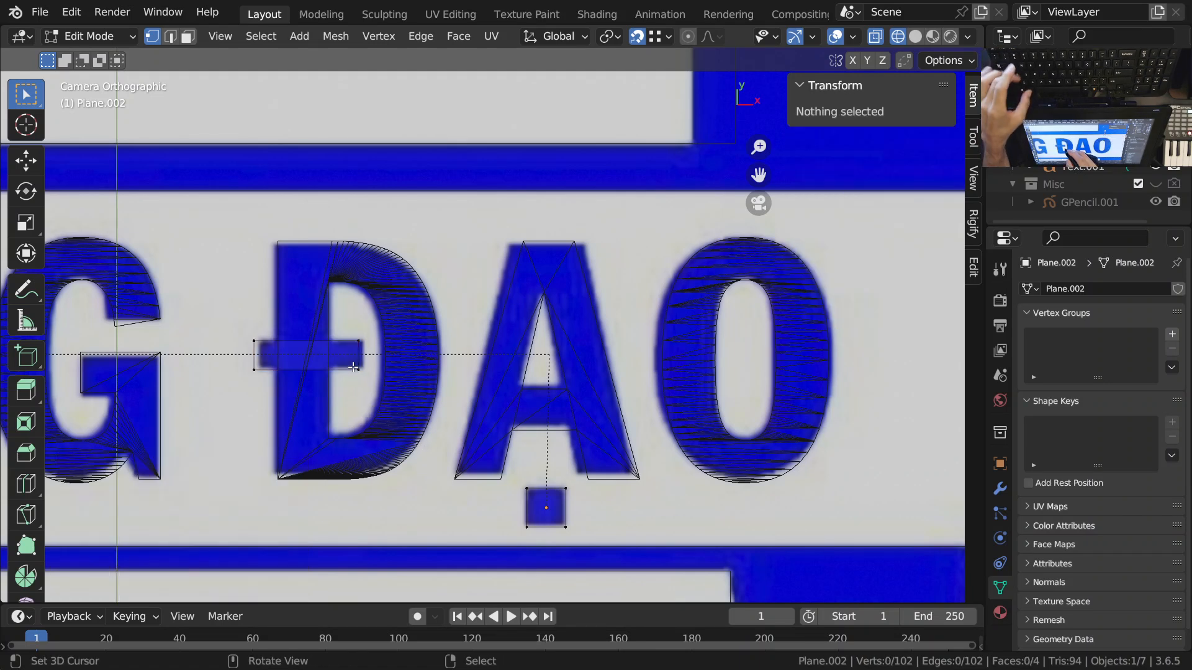
Step: With snapping turned off, move only the Đ's crossbar about 0.0016 m along the X axis
key(l)
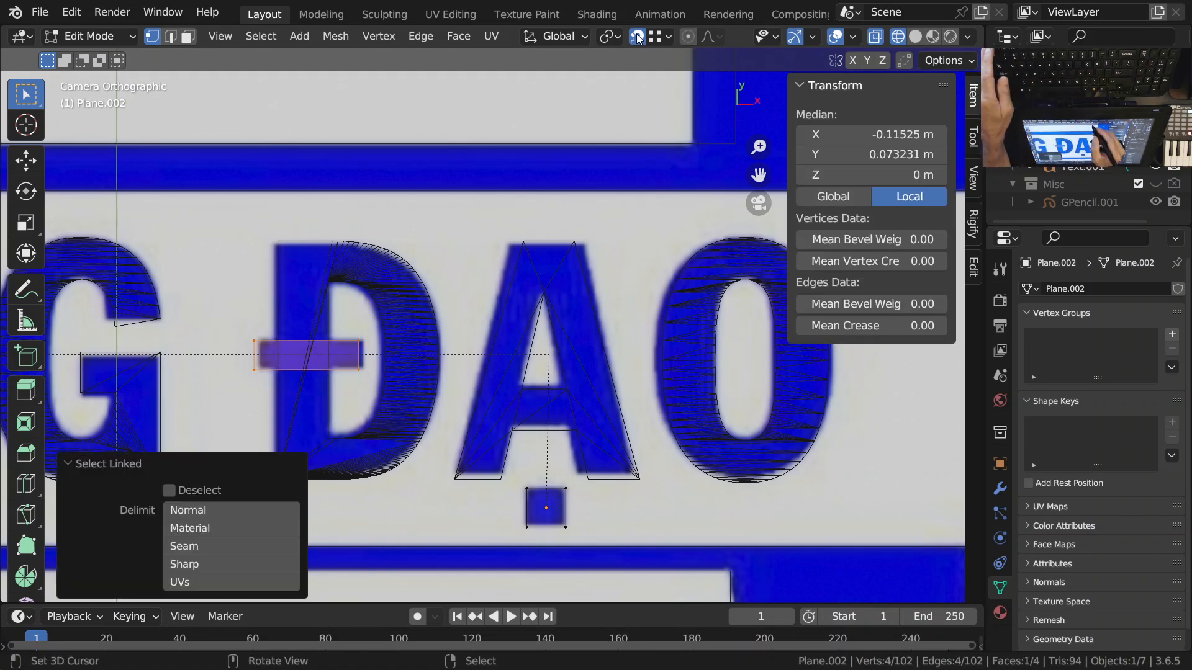
key(g)
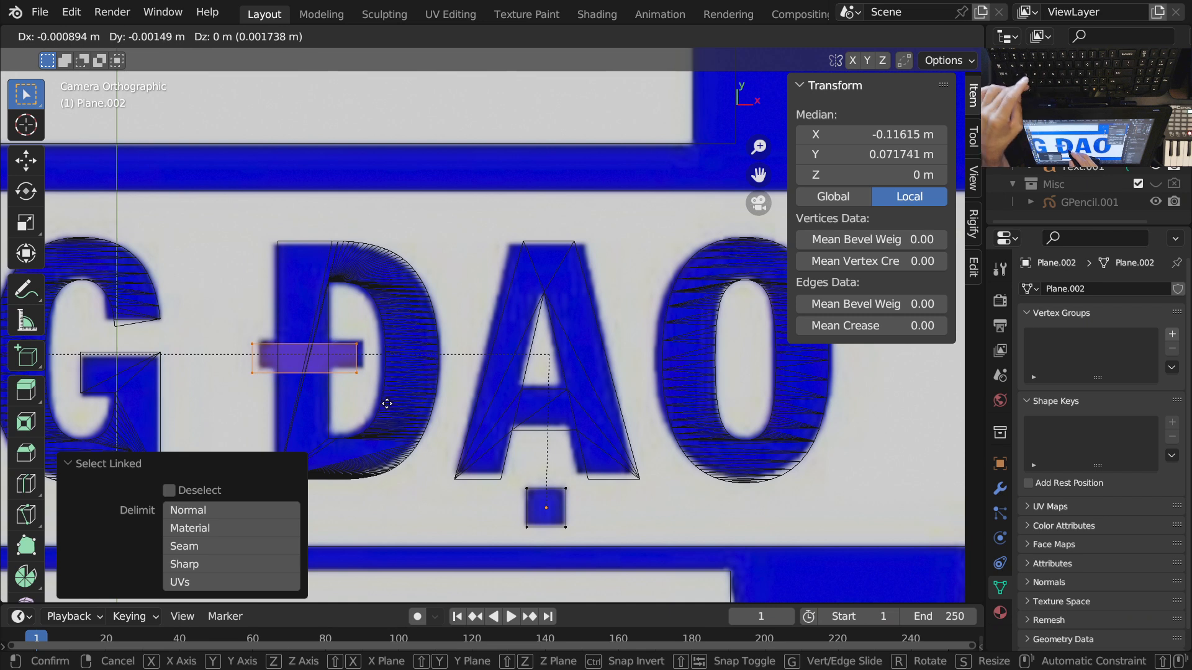
key(x)
click(408, 407)
Step: Leave mesh editing and select the HUNG and ĐẠO text objects together with the accent mesh, making the mesh active
shift+middle_drag(619, 435, 543, 346)
ctrl+middle_drag(506, 441, 536, 395)
ctrl+middle_drag(599, 431, 585, 325)
scroll(509, 317, up, 10)
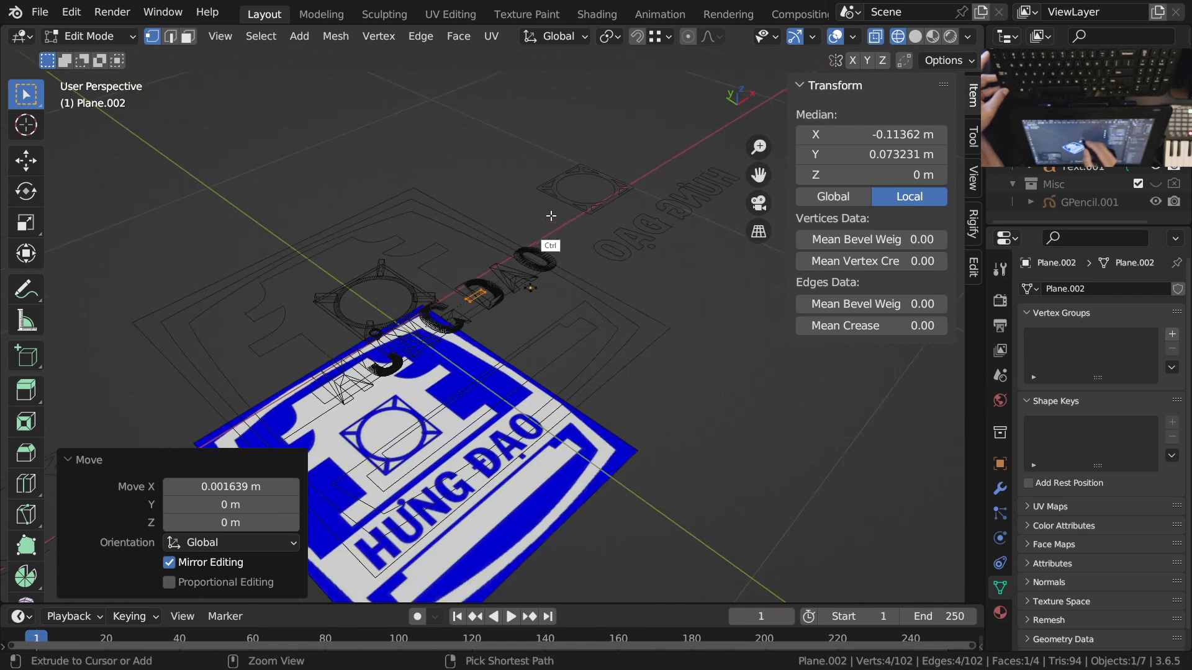
middle_drag(567, 244, 546, 231)
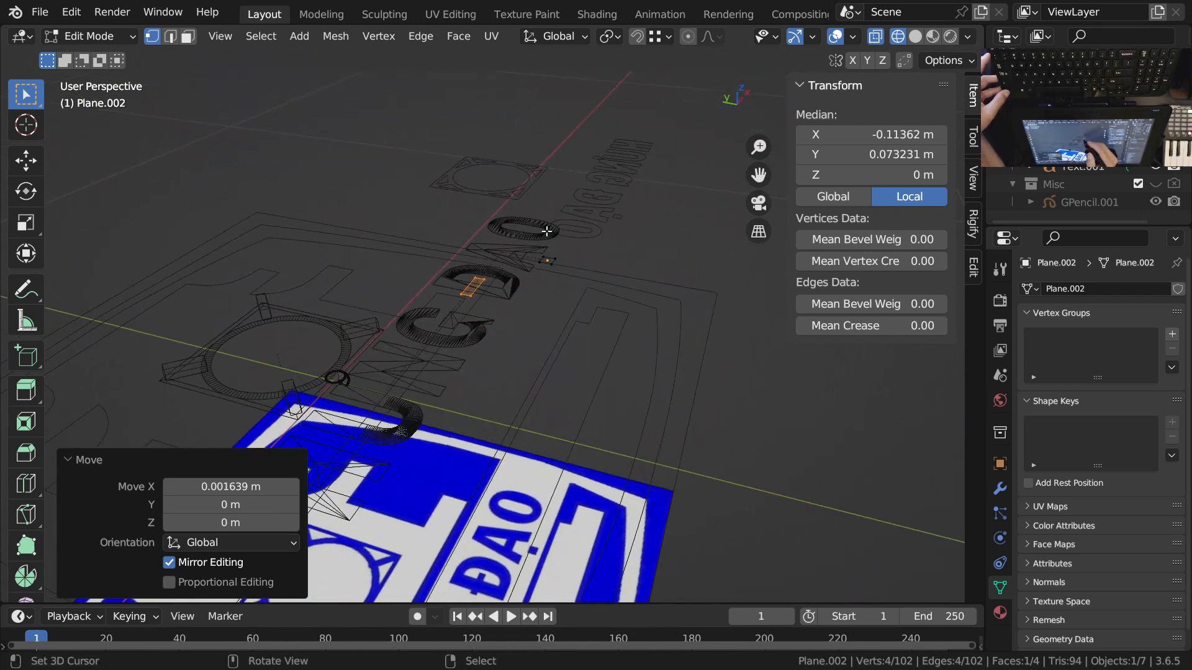
key(Tab)
shift+click(541, 239)
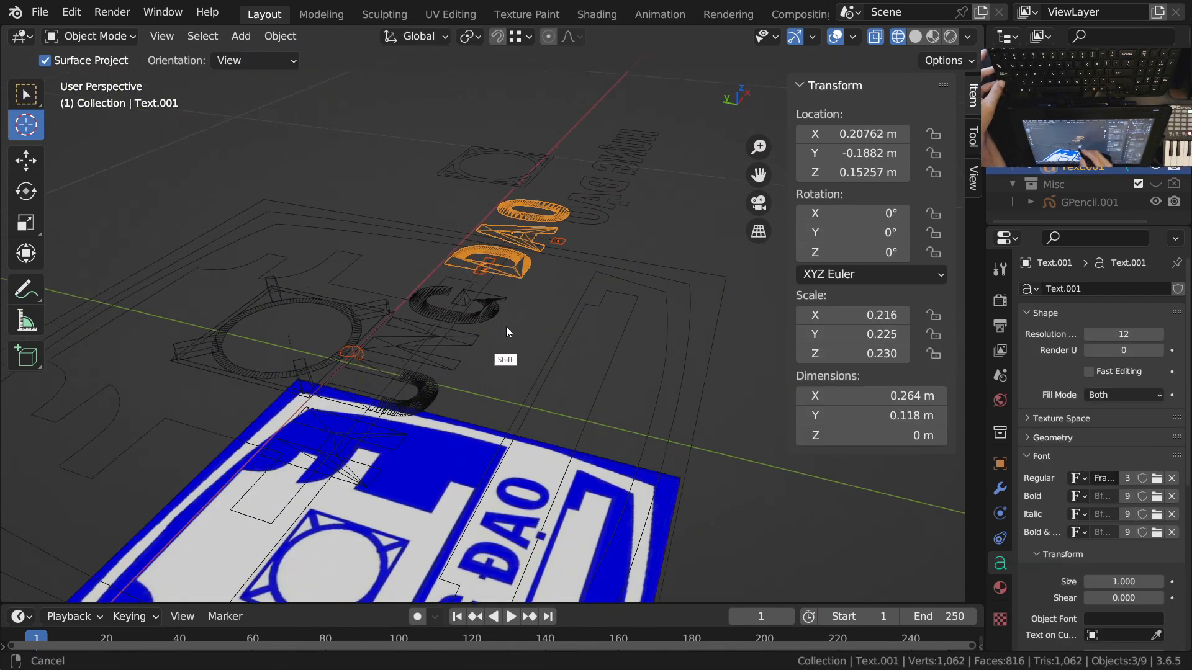
shift+middle_drag(506, 323, 509, 267)
shift+click(708, 424)
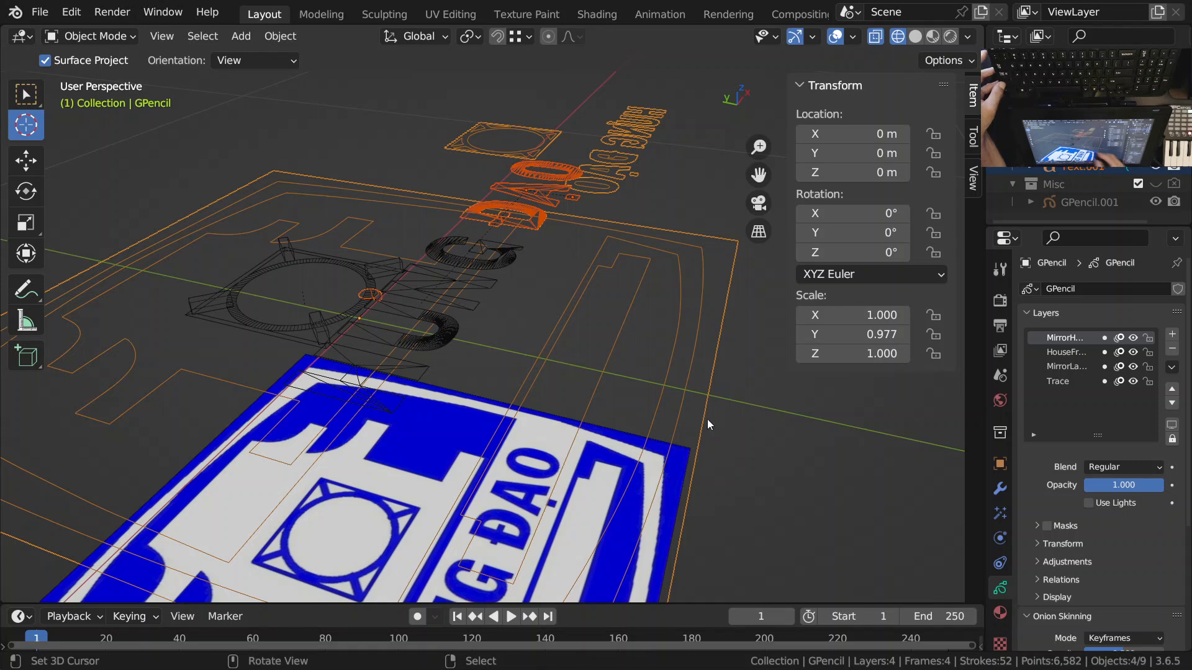
click(519, 265)
shift+click(558, 172)
shift+click(575, 202)
mouse_move(534, 296)
middle_down()
mouse_move(578, 256)
mouse_move(554, 257)
mouse_move(521, 298)
middle_up()
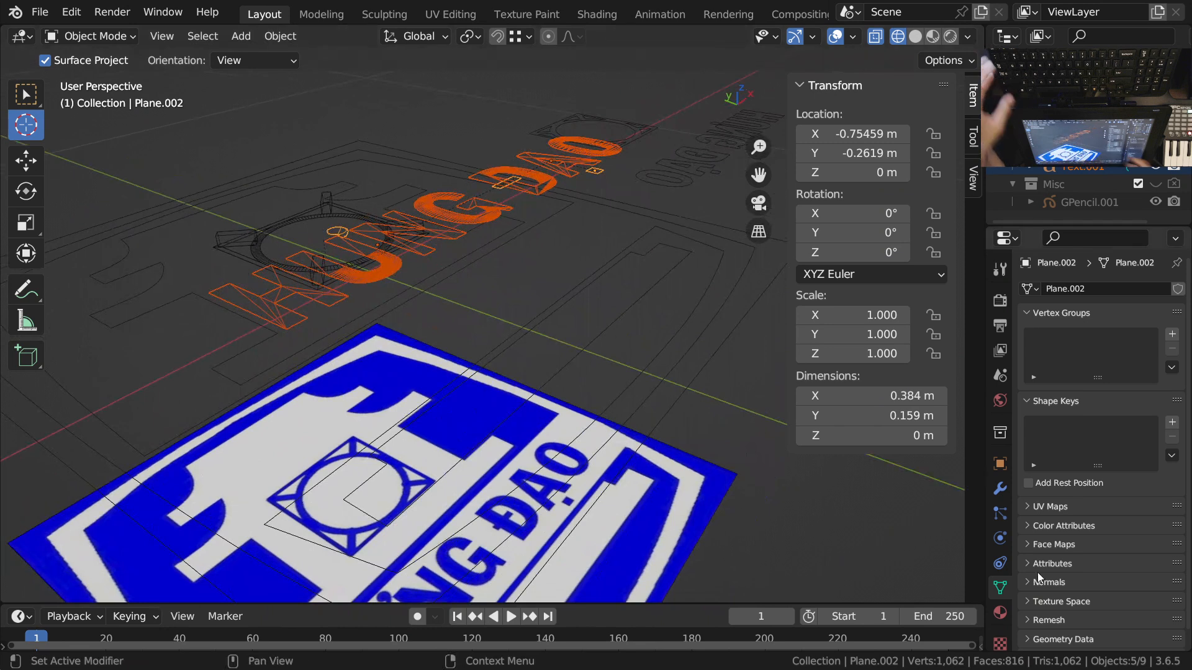
Step: Assign the existing blue emission material Material.001 to the accent mesh
click(999, 615)
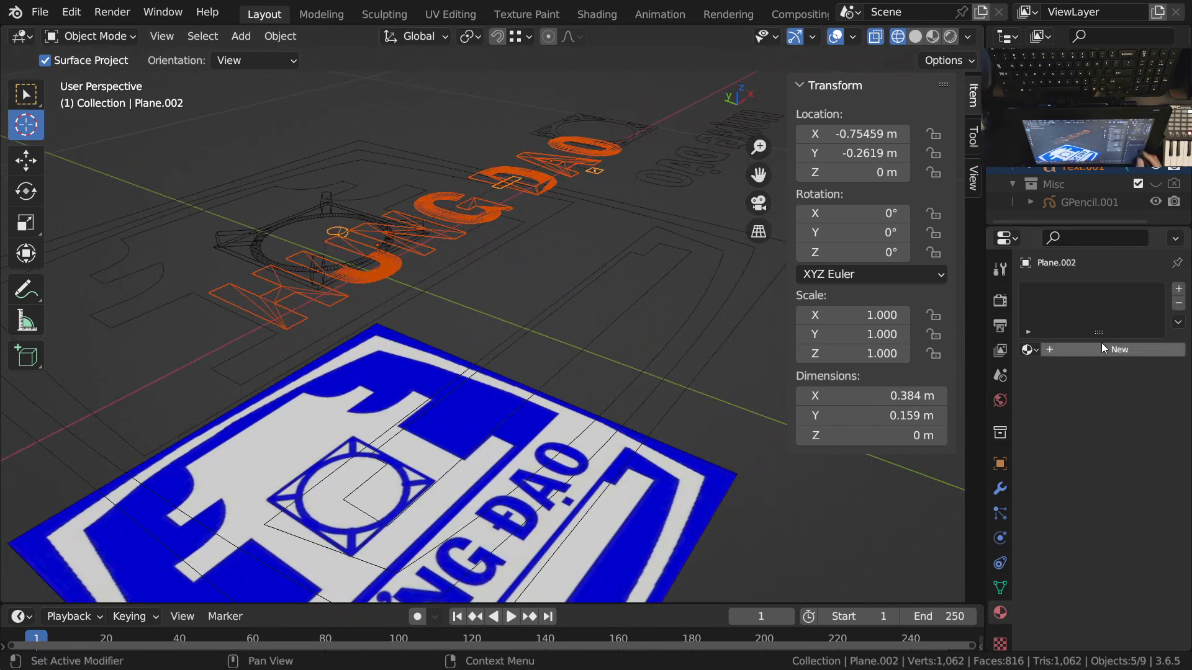
click(1030, 351)
click(901, 385)
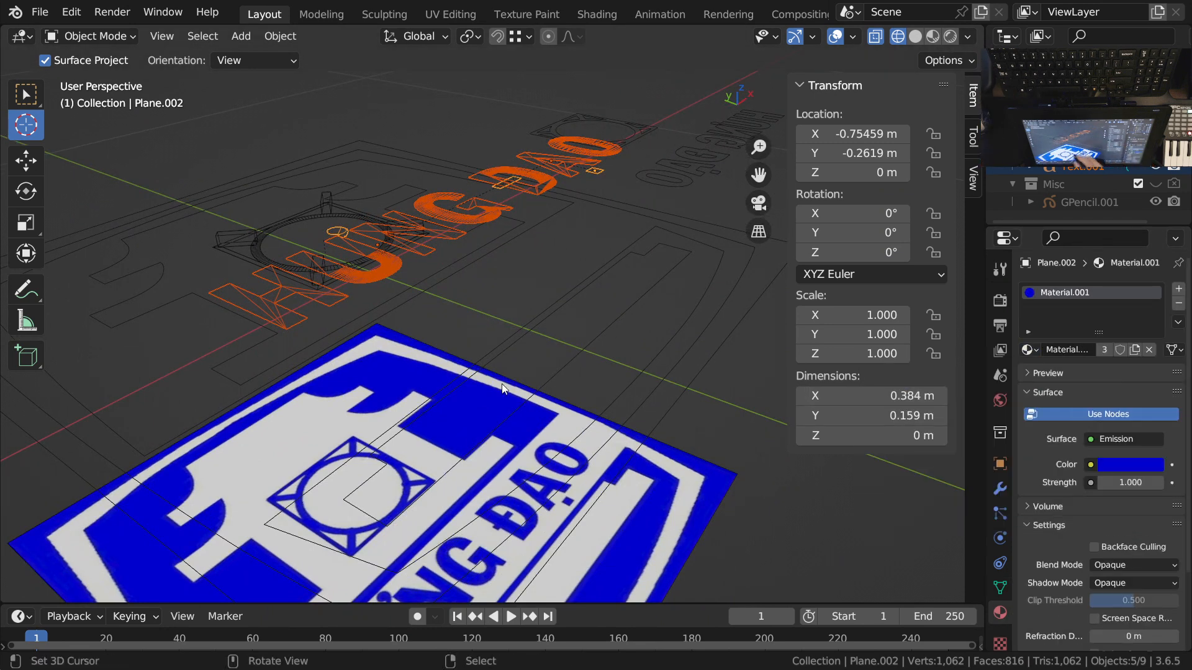
Step: In the rendered camera view, link the accent mesh's material to the selected HUNG and ĐẠO text objects
key(KP_0)
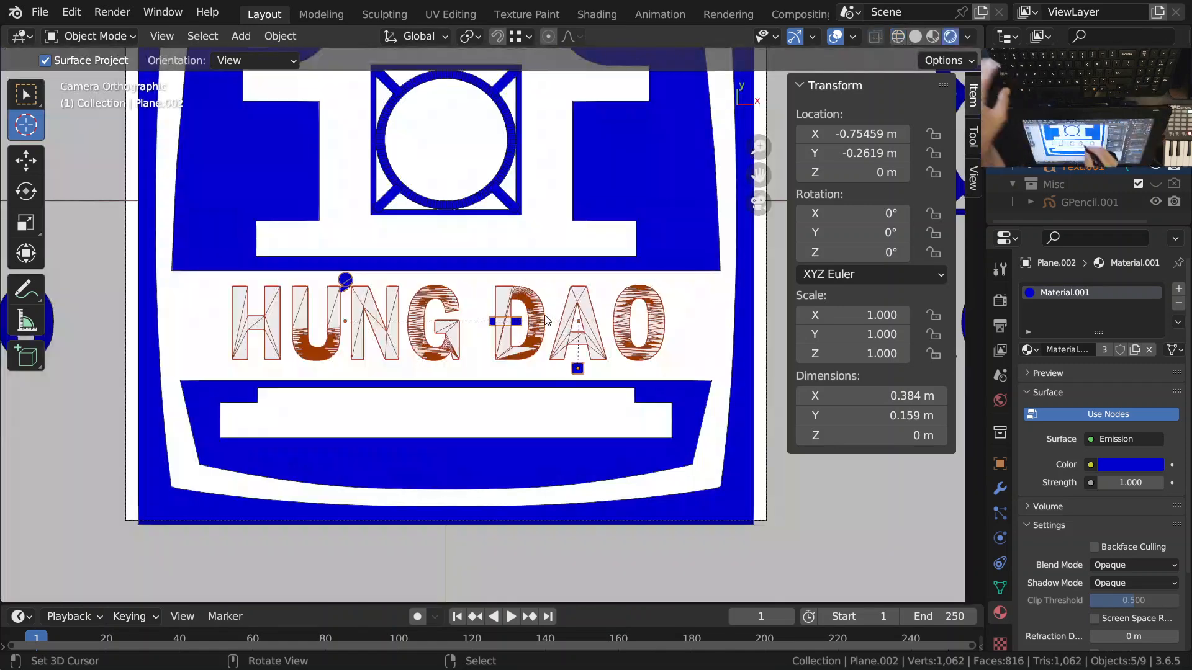
ctrl+middle_drag(545, 316, 579, 394)
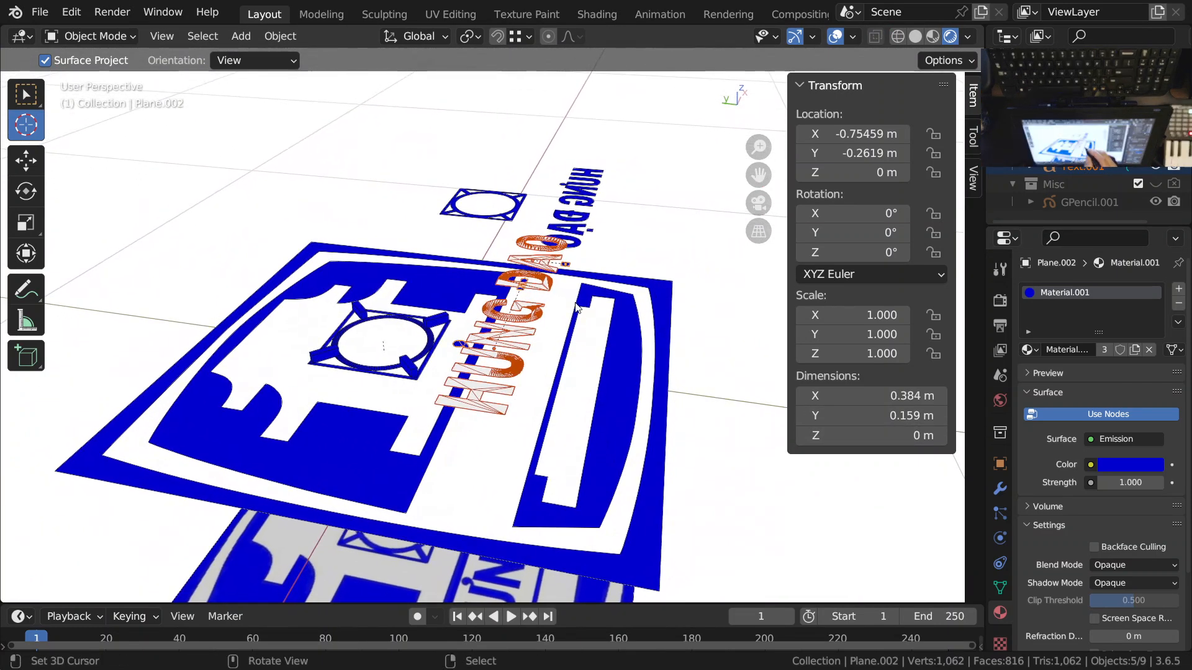
ctrl+middle_drag(583, 291, 572, 251)
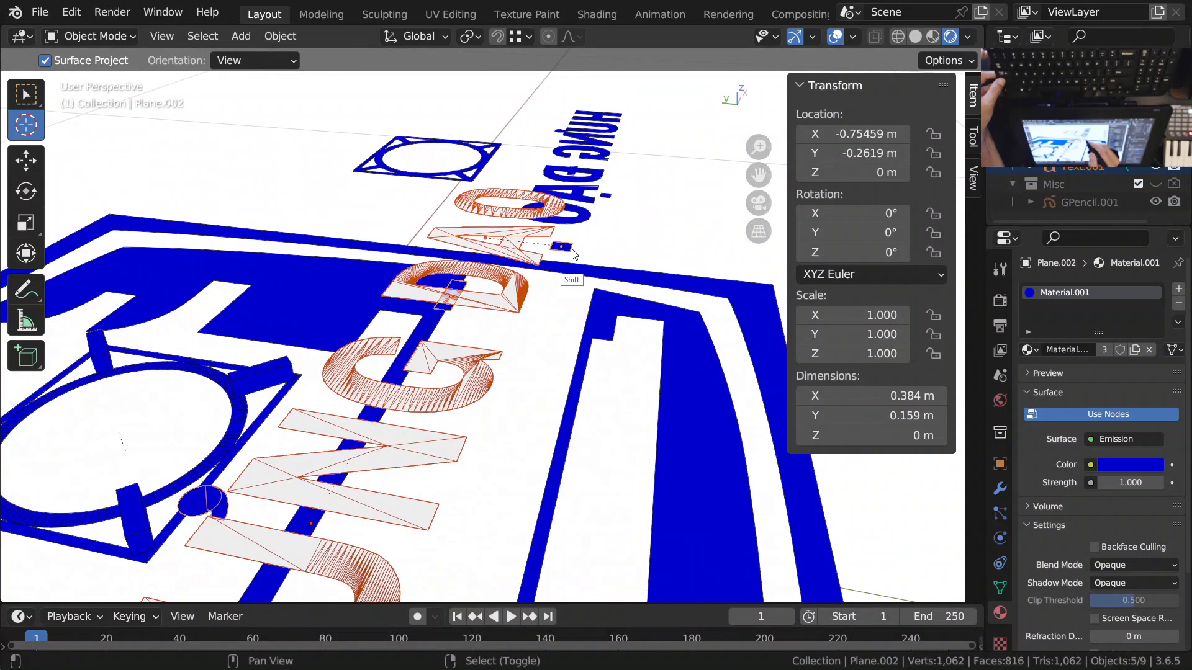
key(ctrl+l)
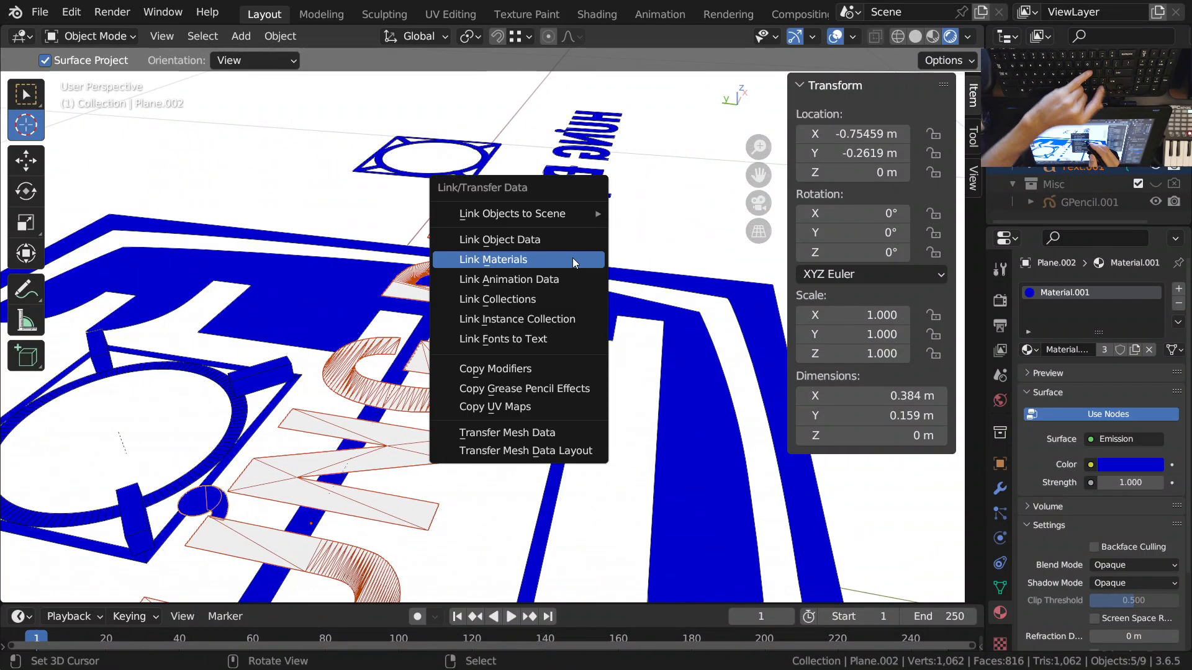
click(527, 262)
scroll(528, 262, down, 4)
key(KP_0)
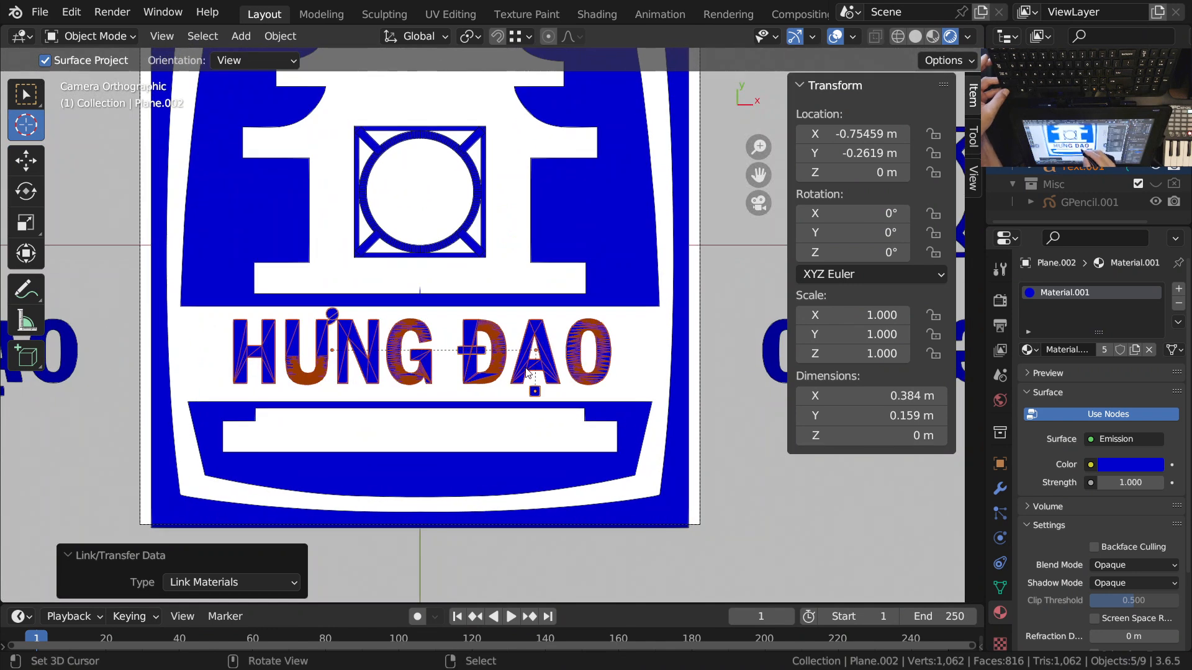
Step: Hide the viewport overlays and inspect the blue lettering up close
click(835, 36)
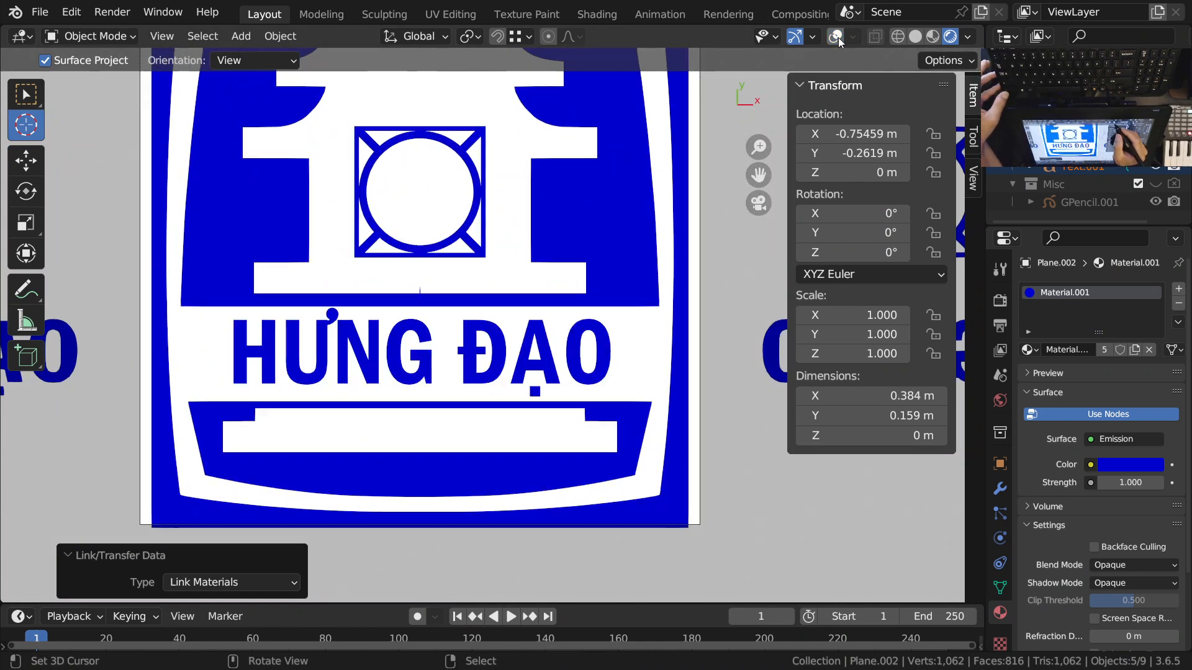
ctrl+middle_drag(491, 267, 487, 245)
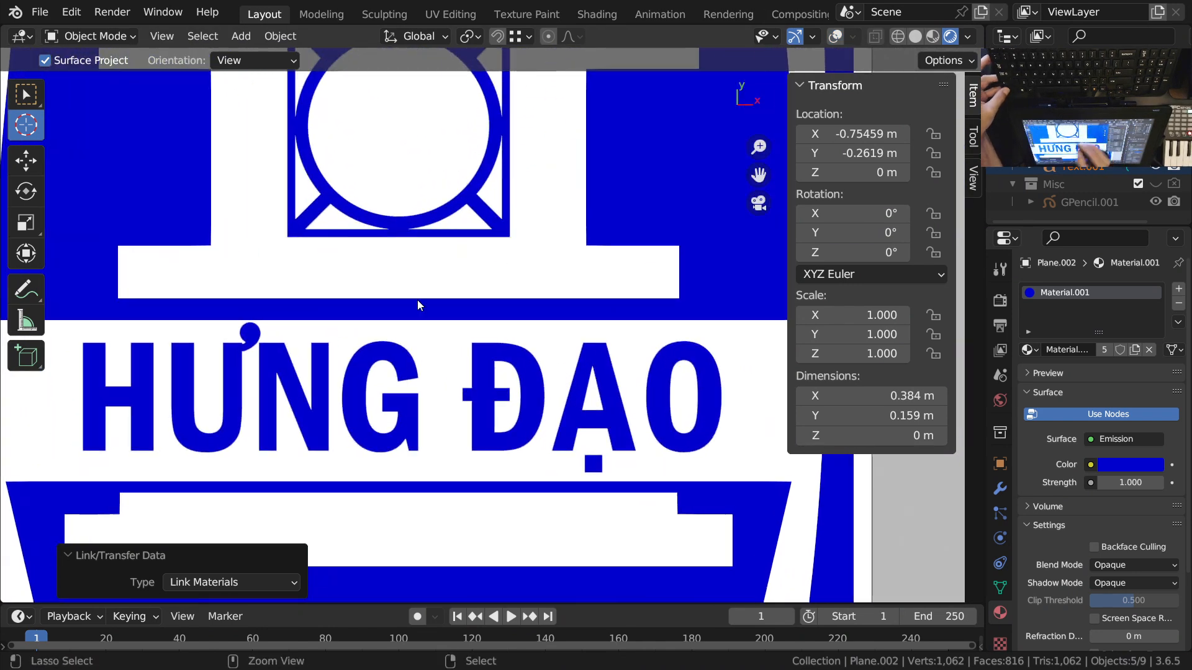
scroll(417, 300, up, 5)
Step: Select the grease pencil drawing of the sign and enter Edit Mode on it
right_click(417, 311)
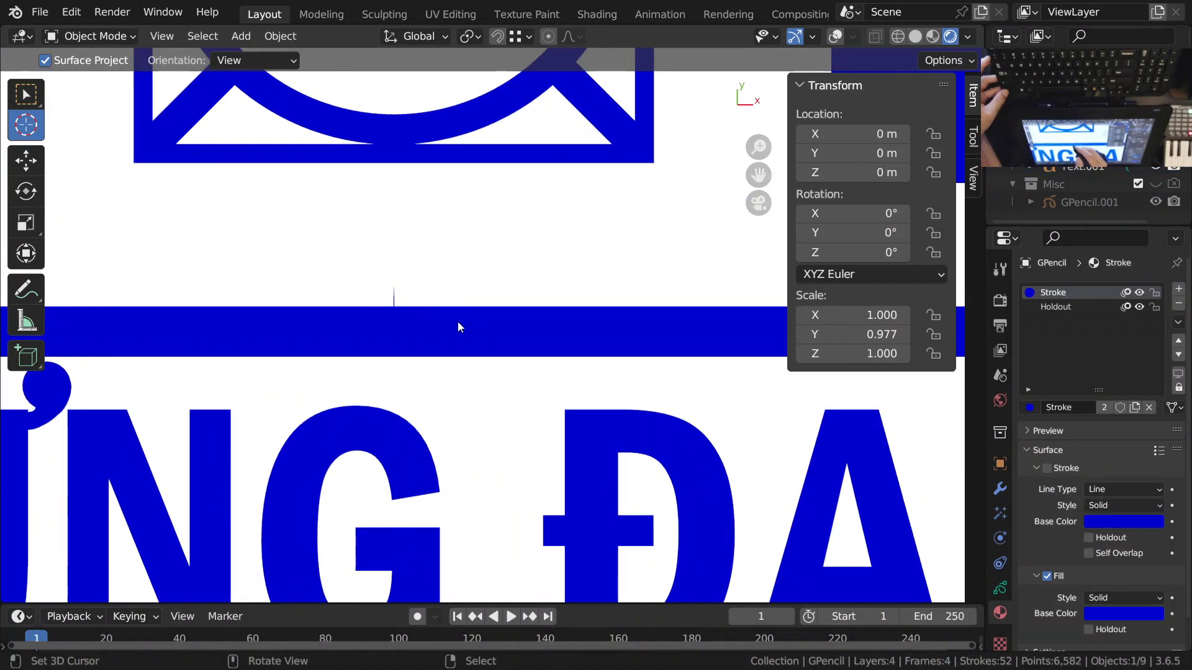
scroll(440, 317, down, 8)
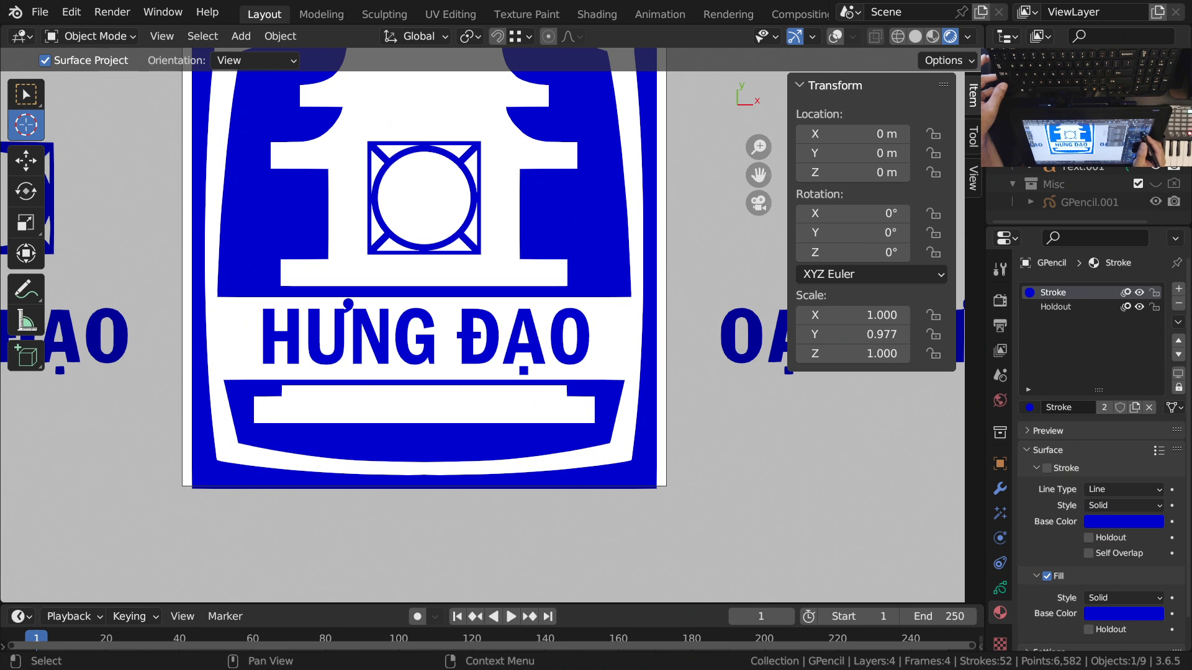
key(ctrl+Tab)
click(645, 335)
mouse_move(442, 281)
ctrl+middle_down()
mouse_move(444, 254)
mouse_move(434, 296)
ctrl+middle_up()
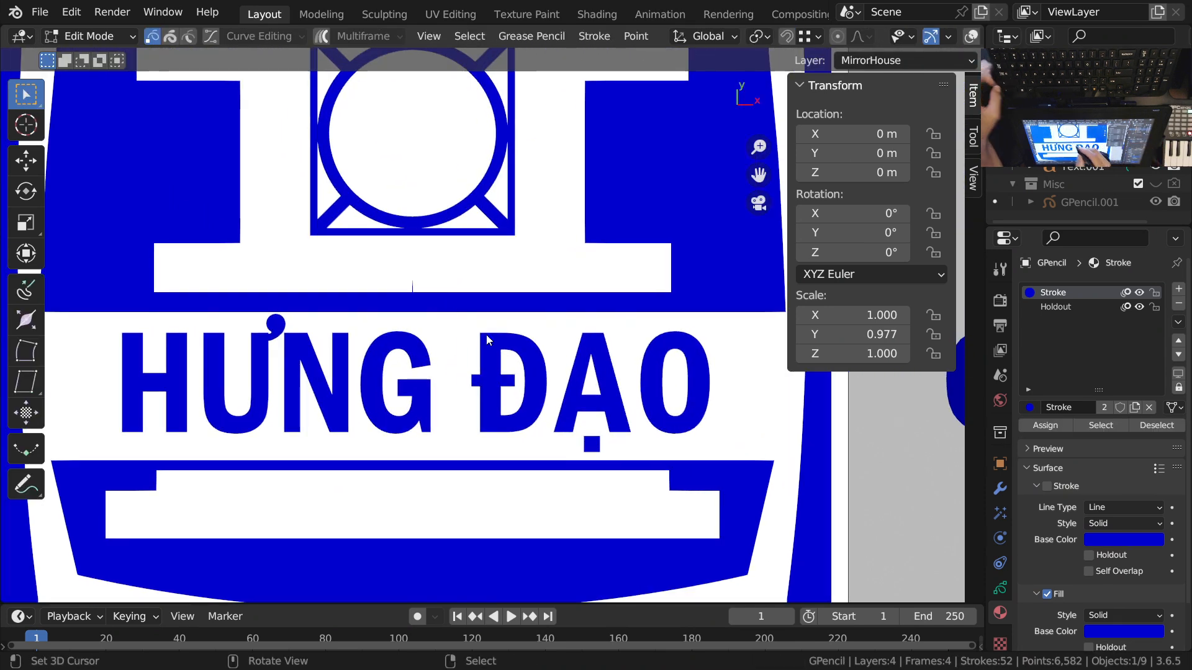
Step: Switch the viewport to wireframe shading and turn the overlays back on
key(shift+z)
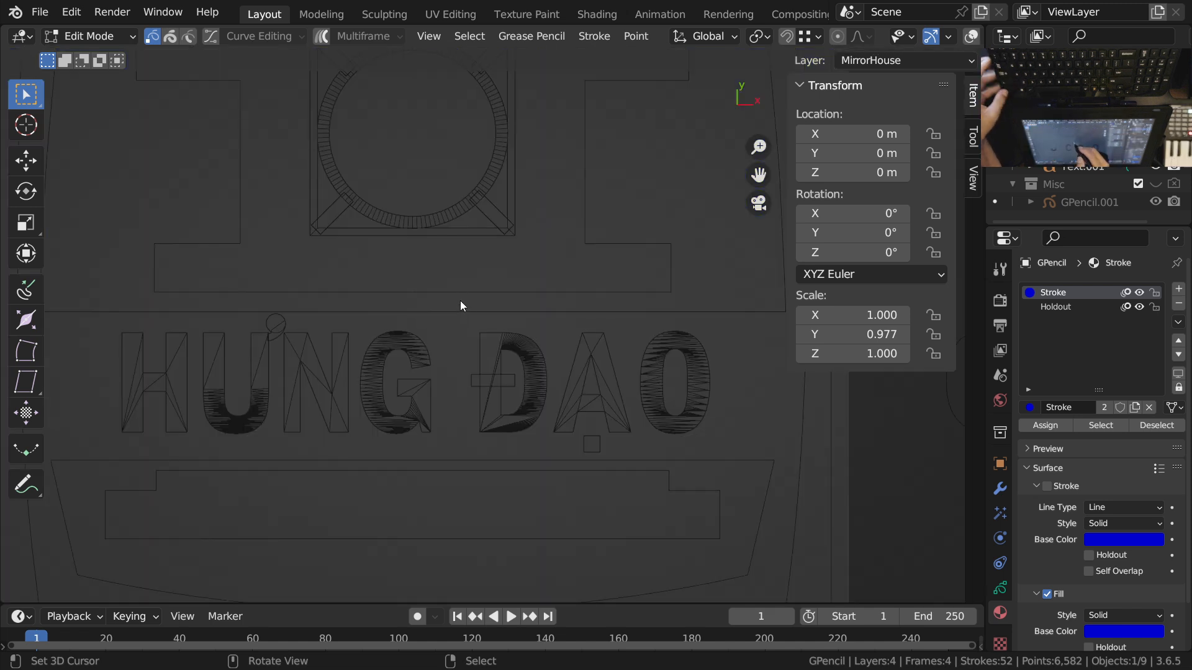
ctrl+middle_drag(460, 305, 445, 375)
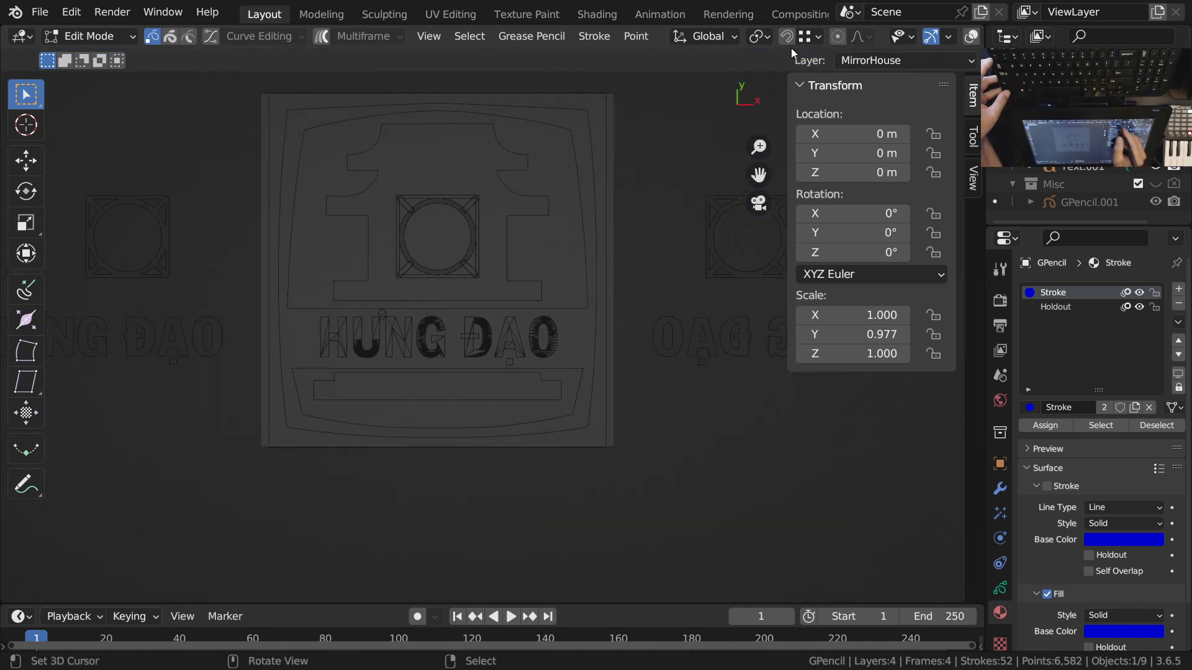
middle_drag(787, 40, 652, 41)
click(840, 40)
Step: Move the centre points on the gate base's lower edge about -0.000225 m along X and leave Edit Mode
mouse_move(466, 270)
shift+middle_down()
mouse_move(489, 314)
mouse_move(487, 263)
mouse_move(438, 365)
mouse_move(484, 264)
mouse_move(447, 323)
shift+middle_up()
scroll(428, 345, up, 1)
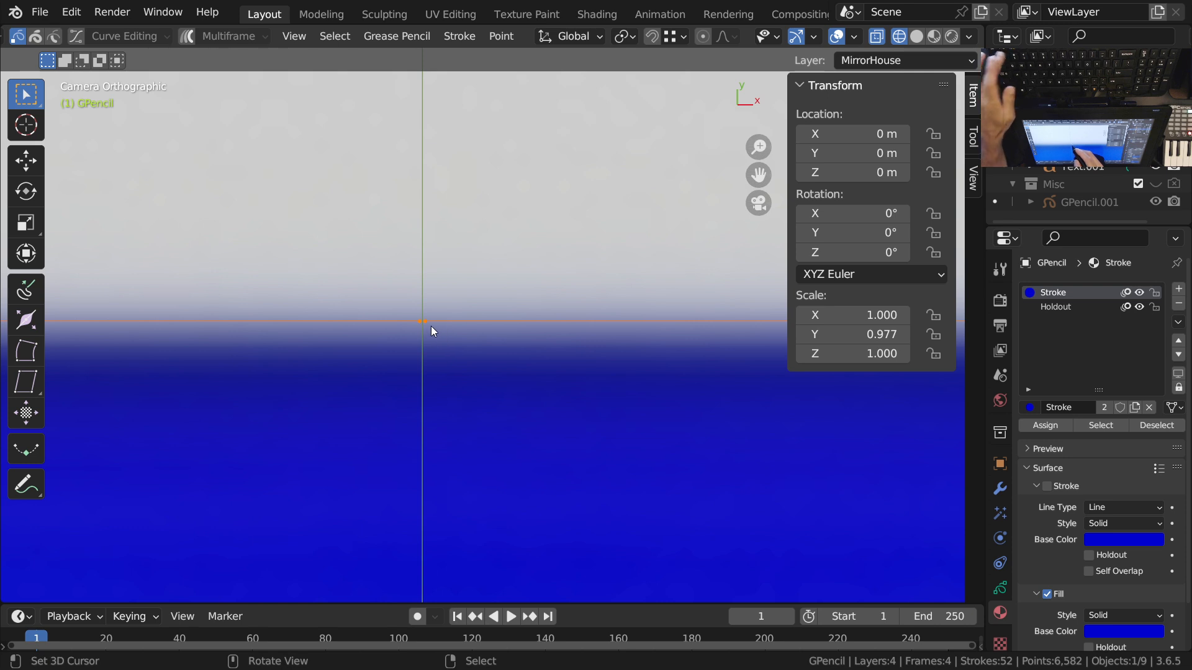
key(g)
key(x)
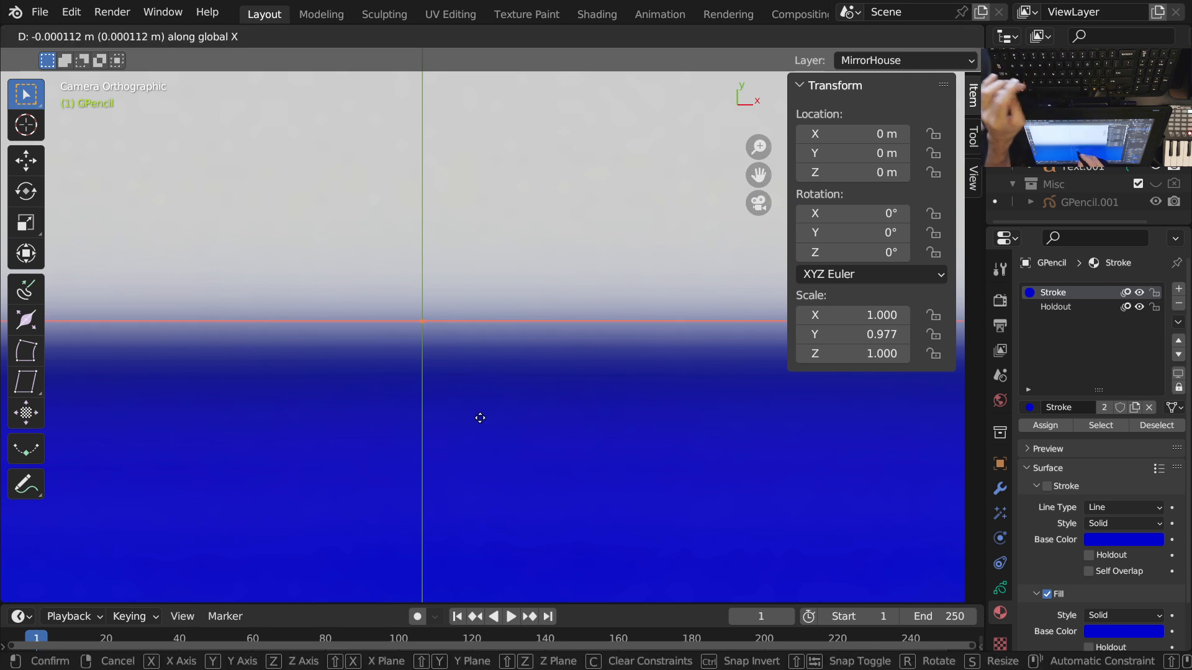
click(460, 390)
scroll(429, 391, down, 5)
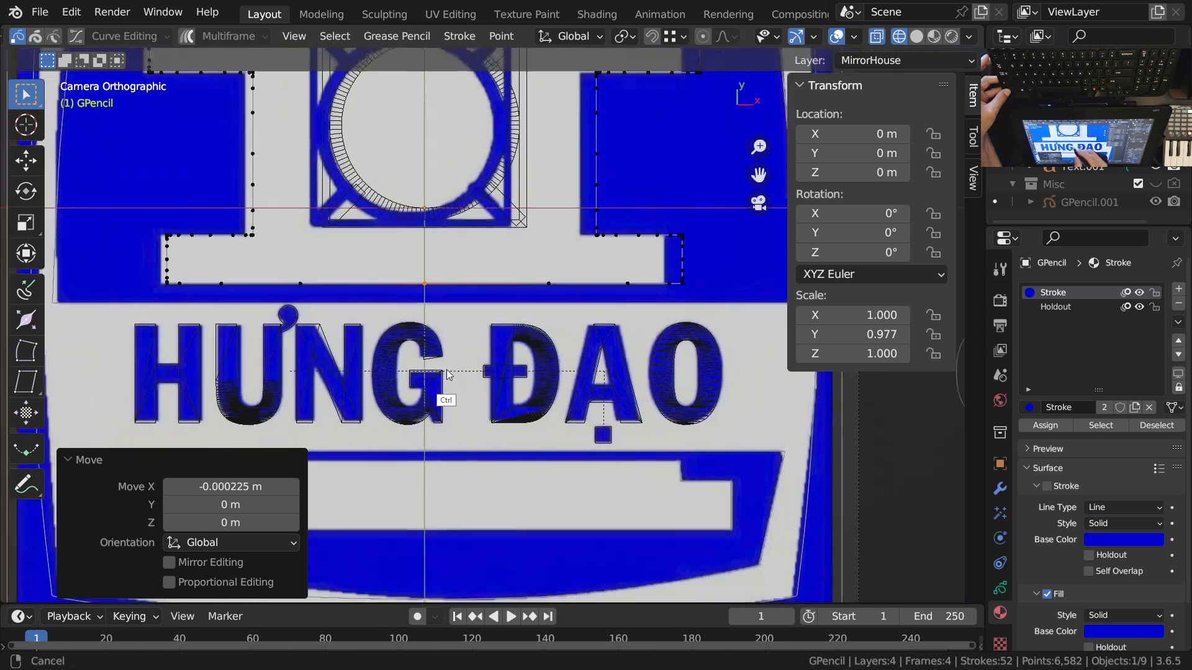
key(Tab)
Step: Return to rendered shading and deselect all objects
scroll(484, 341, down, 4)
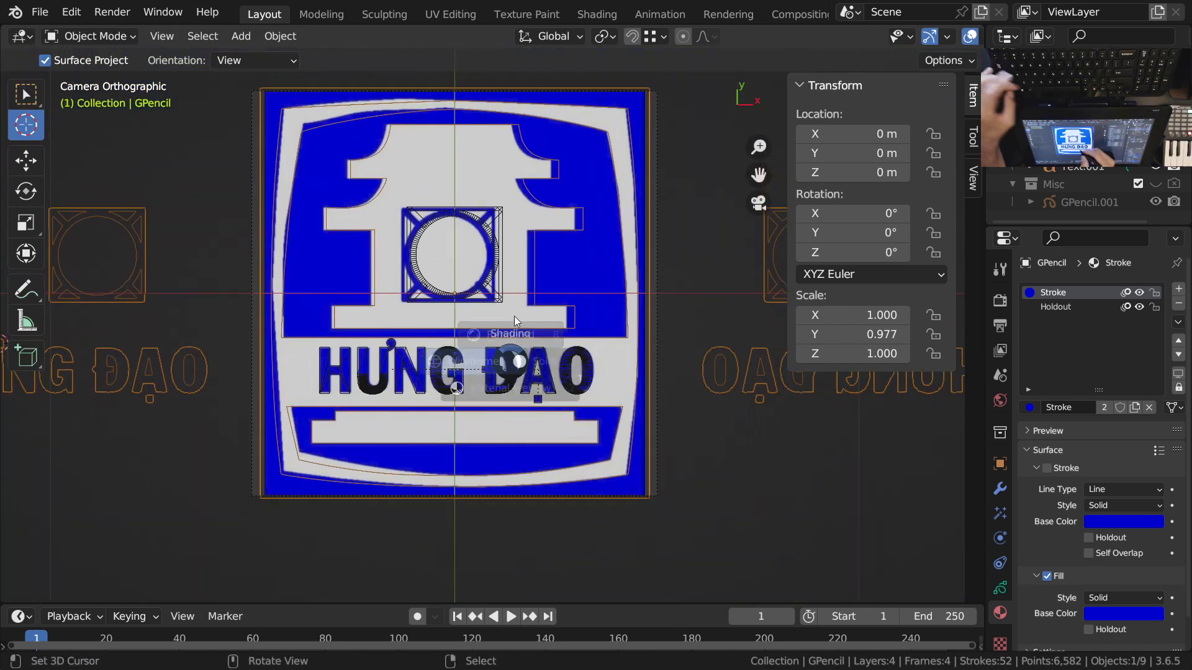
key(z)
shift+middle_drag(544, 343, 548, 386)
ctrl+middle_drag(598, 335, 623, 327)
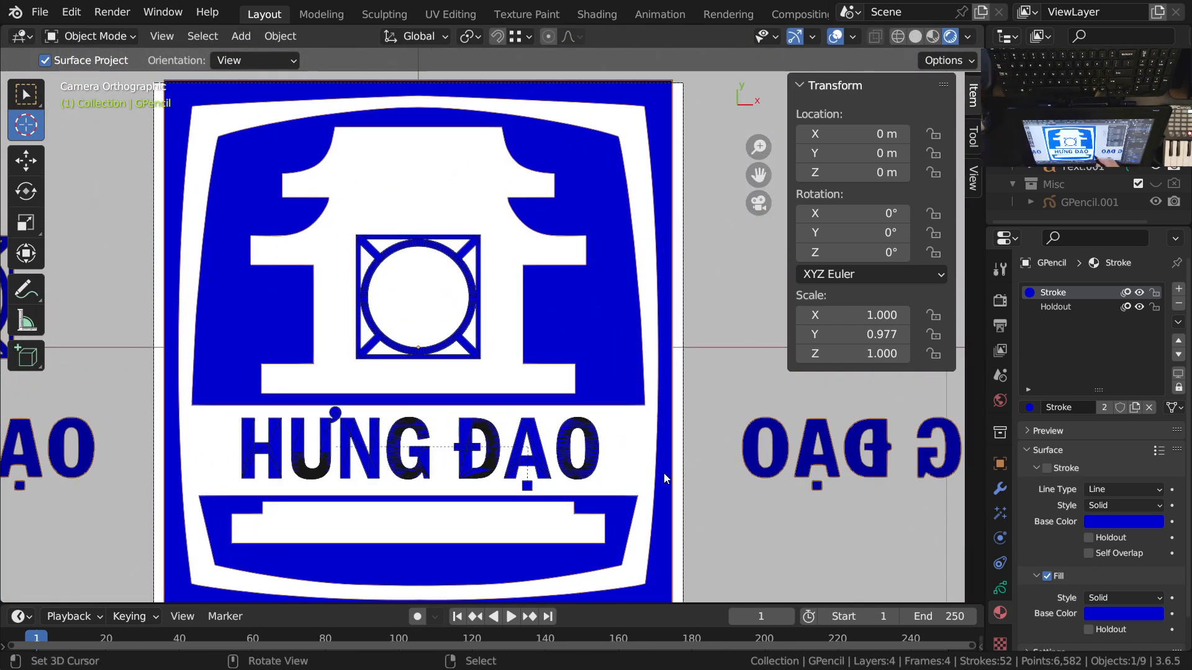
key(alt+a)
ctrl+middle_drag(545, 315, 619, 422)
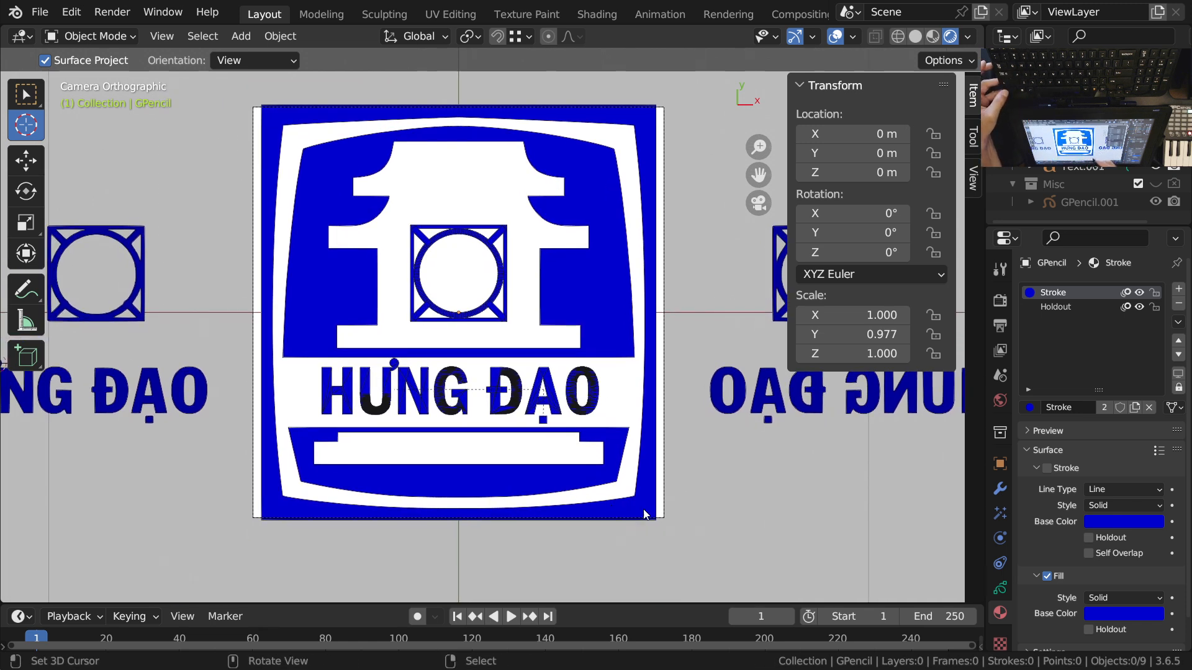
scroll(639, 519, down, 1)
shift+middle_drag(628, 494, 600, 472)
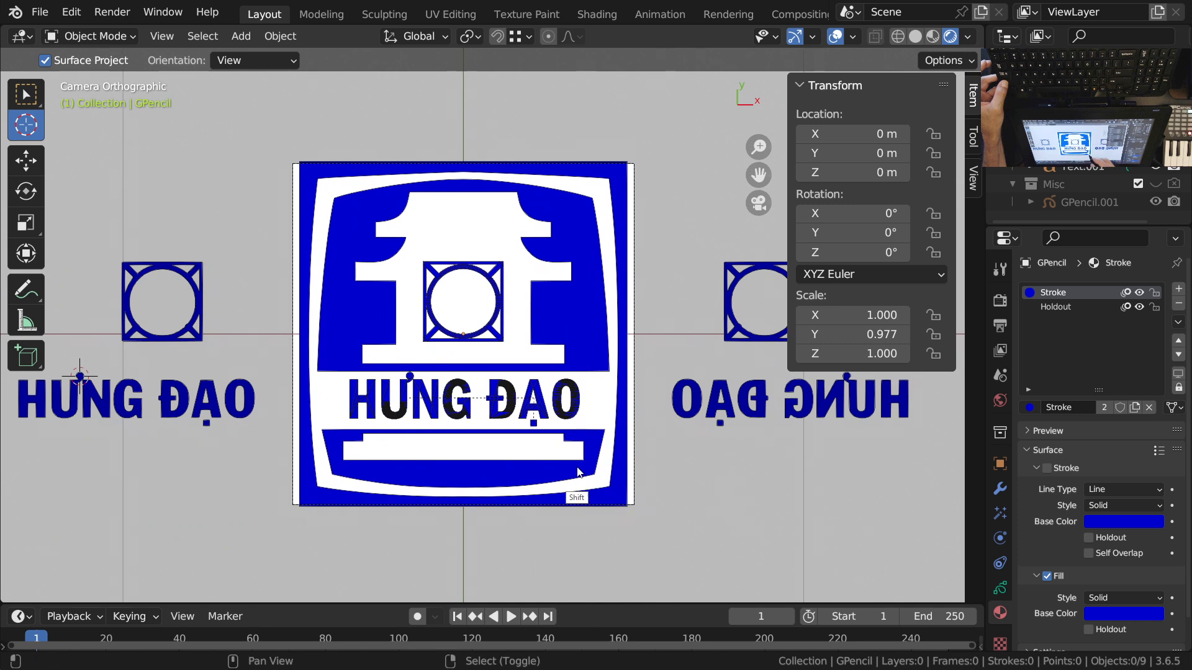
Step: Hide the viewport overlays to view the finished sign without guides
key(ctrl+Tab)
click(836, 36)
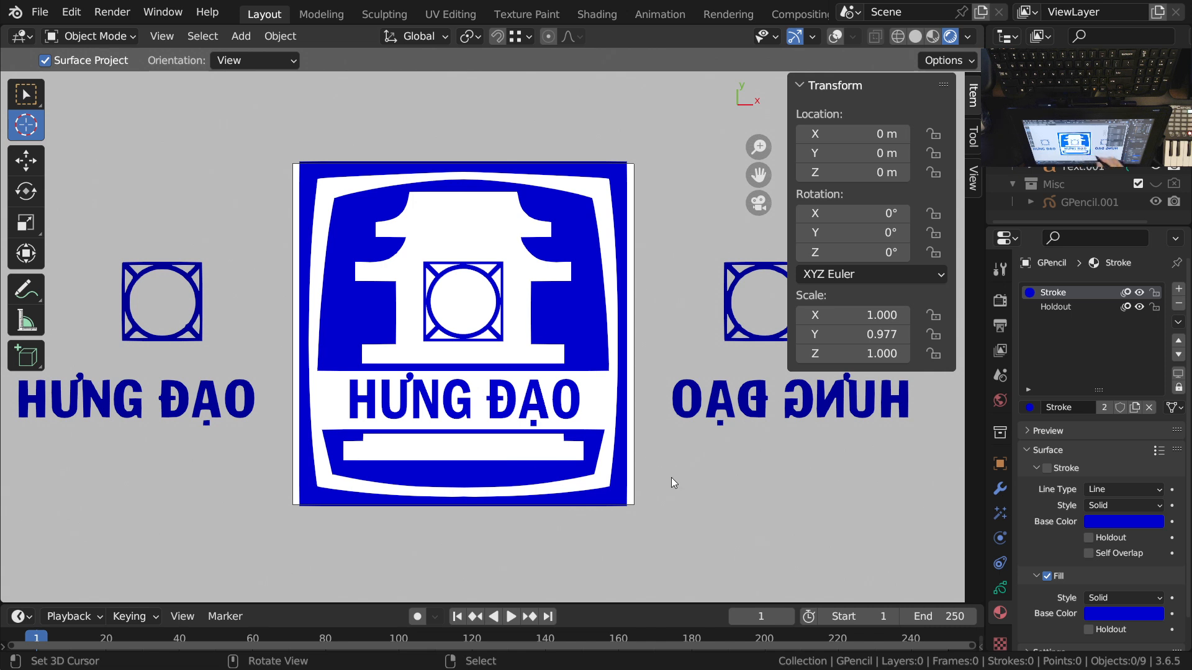
ctrl+middle_drag(611, 396, 479, 430)
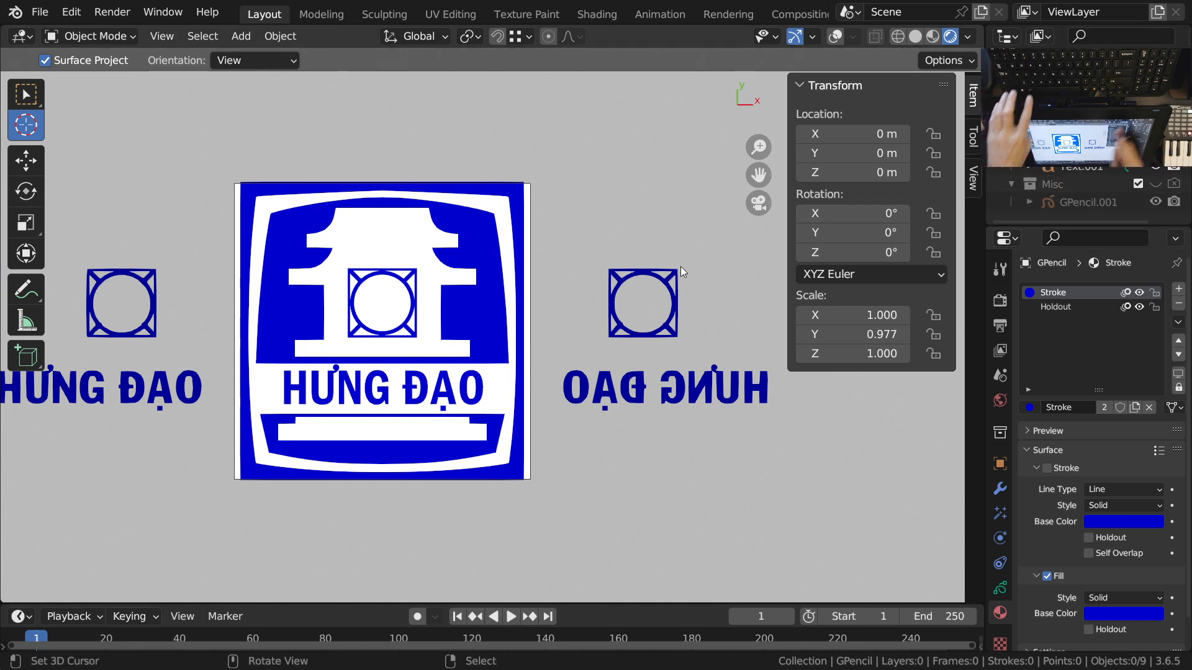
Step: Disable the Empty reference image in both viewport and renders, and render the current frame
middle_drag(1104, 162, 1077, 154)
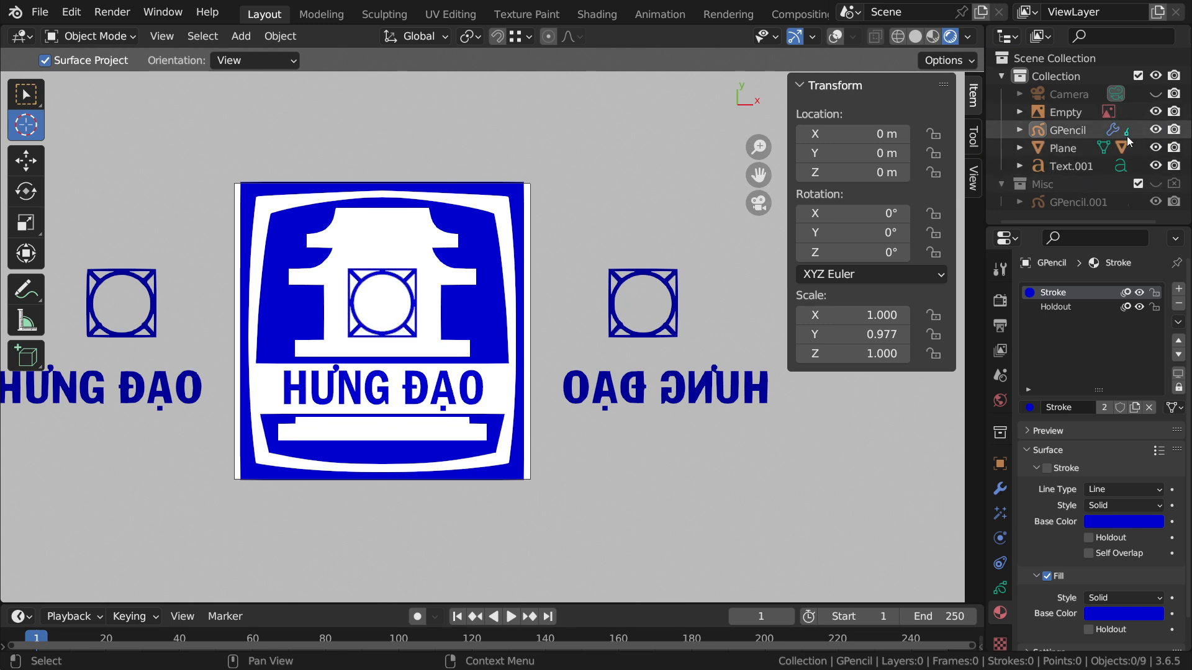
click(1174, 112)
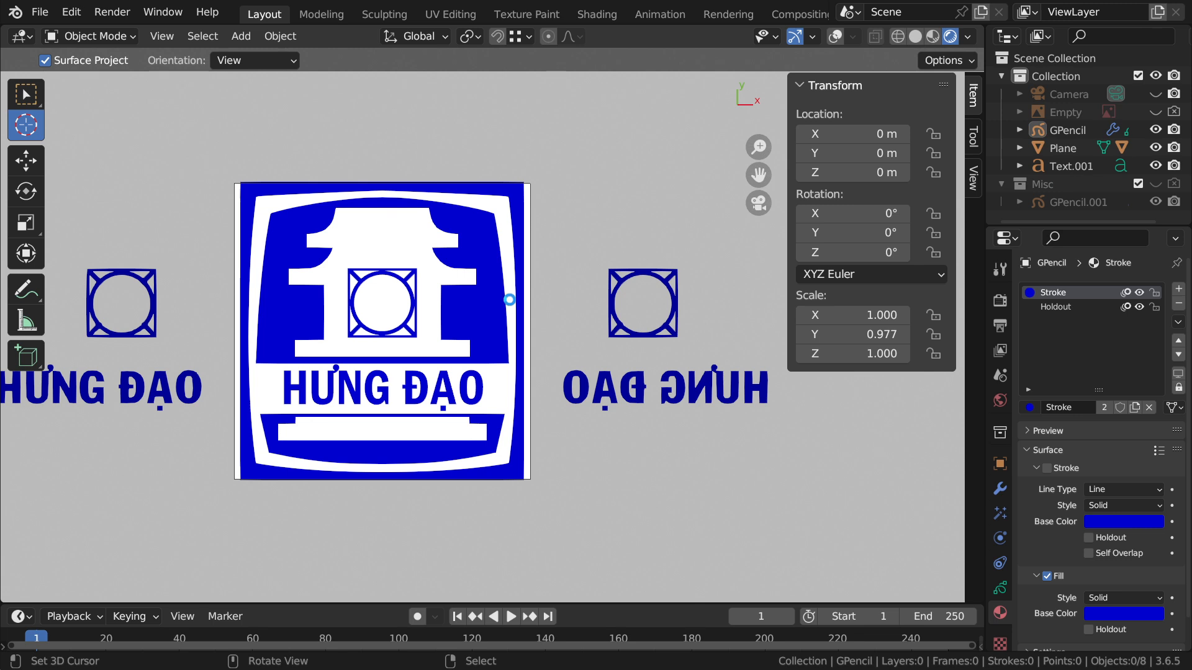
key(F12)
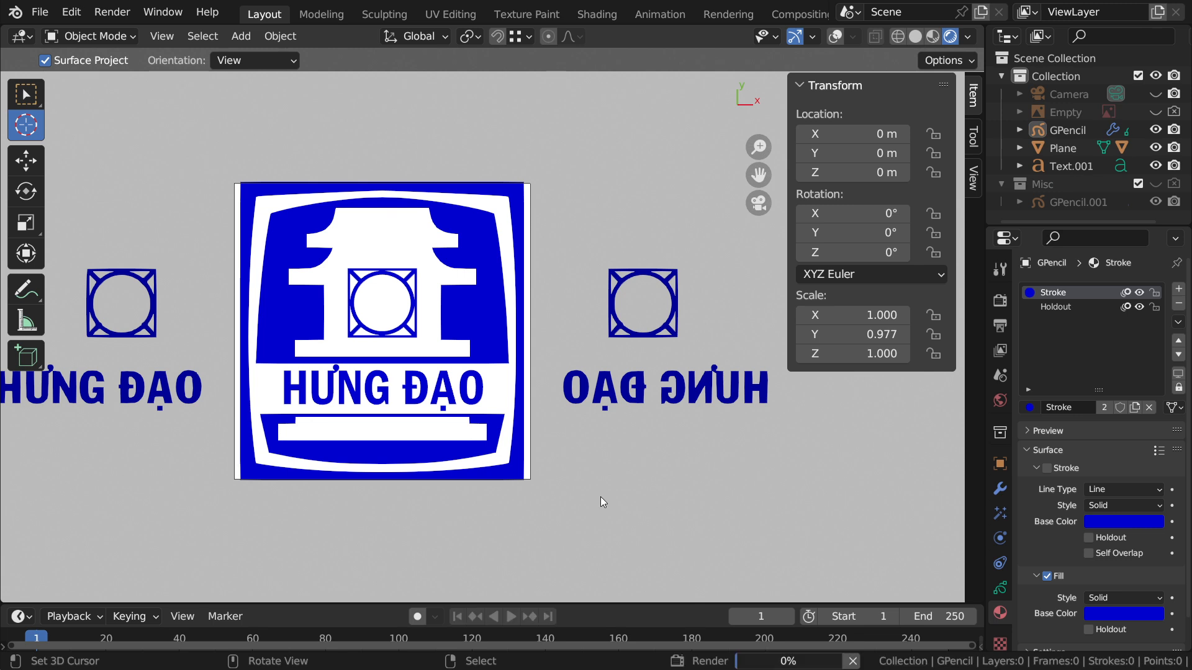
Step: Hide the viewport's sidebar and open the render result in the Rendering workspace
key(n)
ctrl+middle_drag(531, 336, 630, 346)
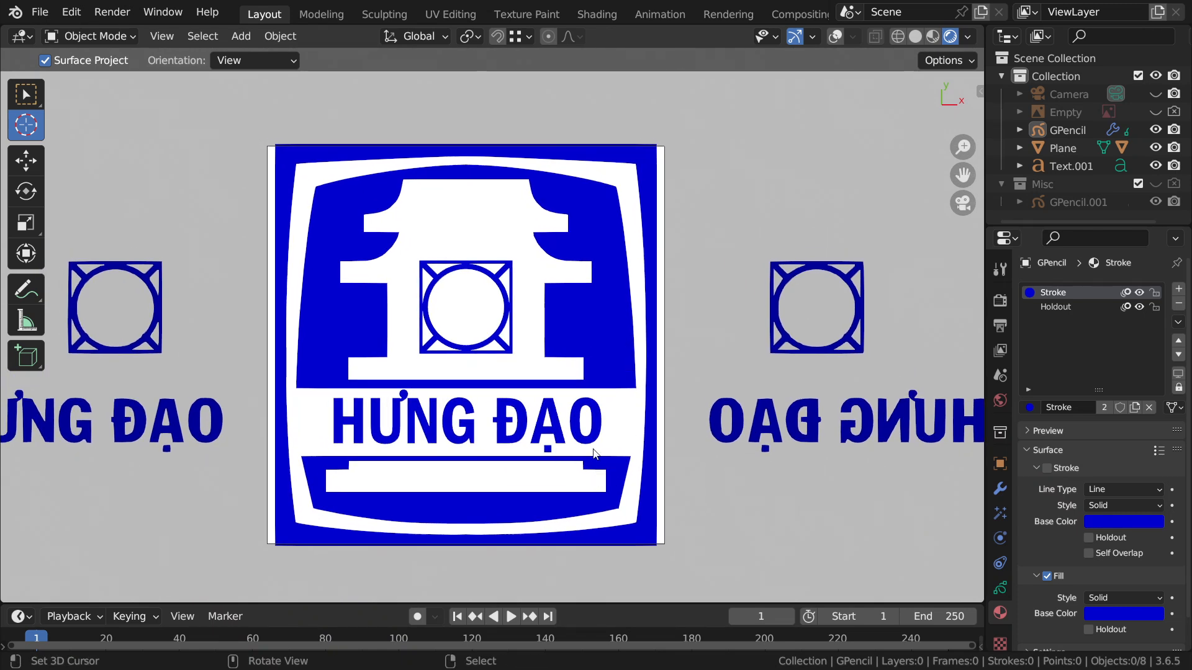
click(745, 13)
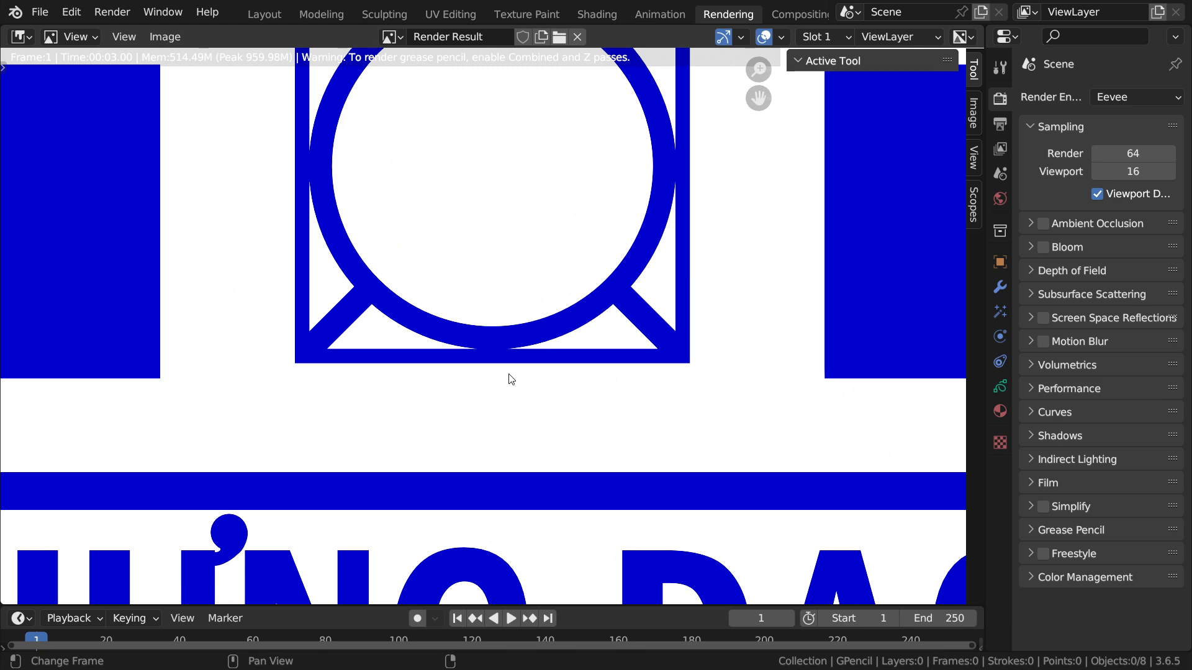
key(Home)
Step: Examine the rendered HƯNG ĐẠO lettering, its hook, crossbar and dot, and the sign's side edges
scroll(544, 333, up, 7)
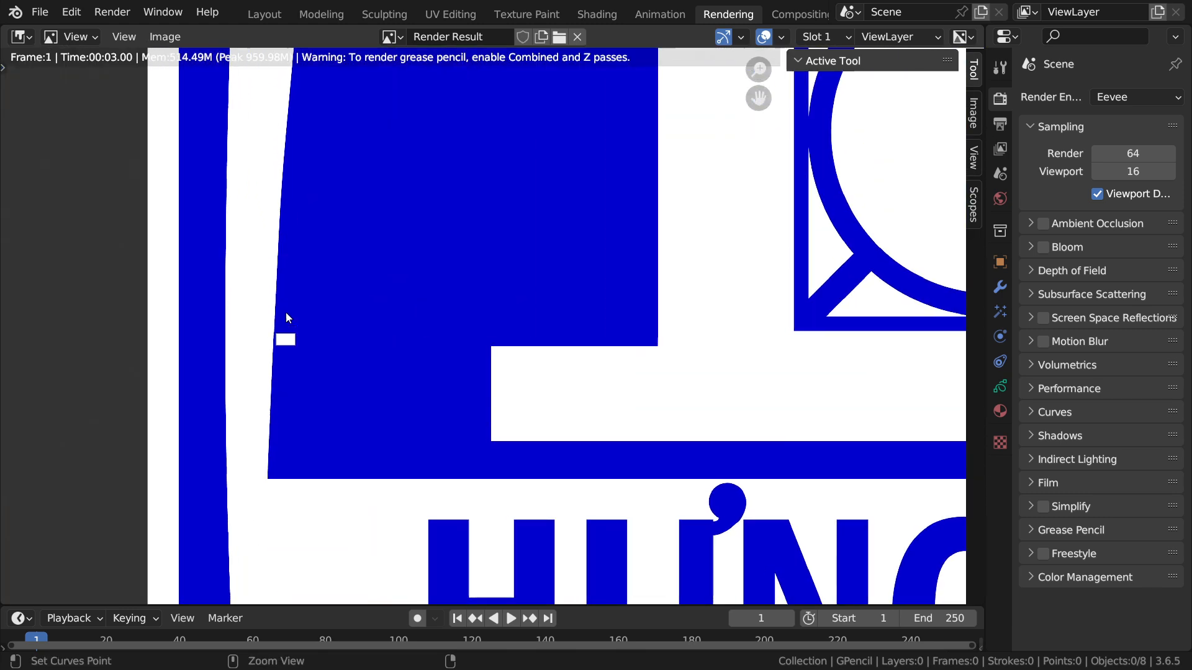
ctrl+middle_drag(286, 318, 294, 373)
shift+middle_drag(724, 385, 411, 400)
ctrl+middle_drag(428, 336, 486, 433)
shift+middle_drag(675, 161, 702, 50)
ctrl+middle_drag(653, 234, 644, 314)
ctrl+middle_drag(399, 412, 284, 415)
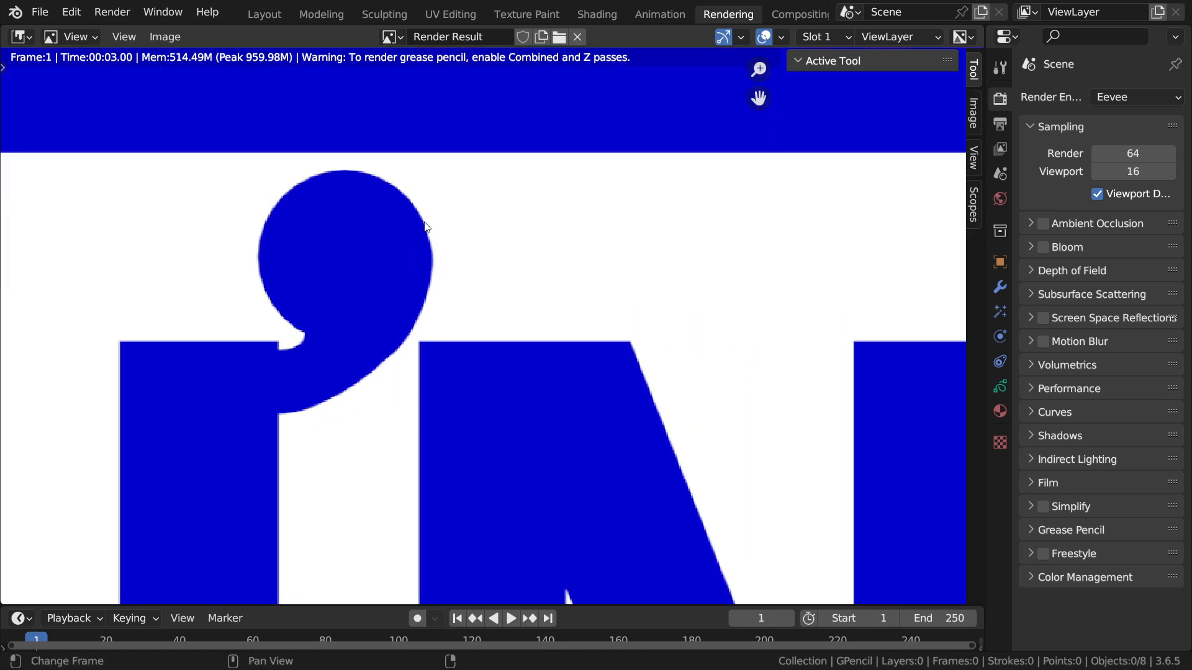
ctrl+middle_drag(314, 374, 691, 481)
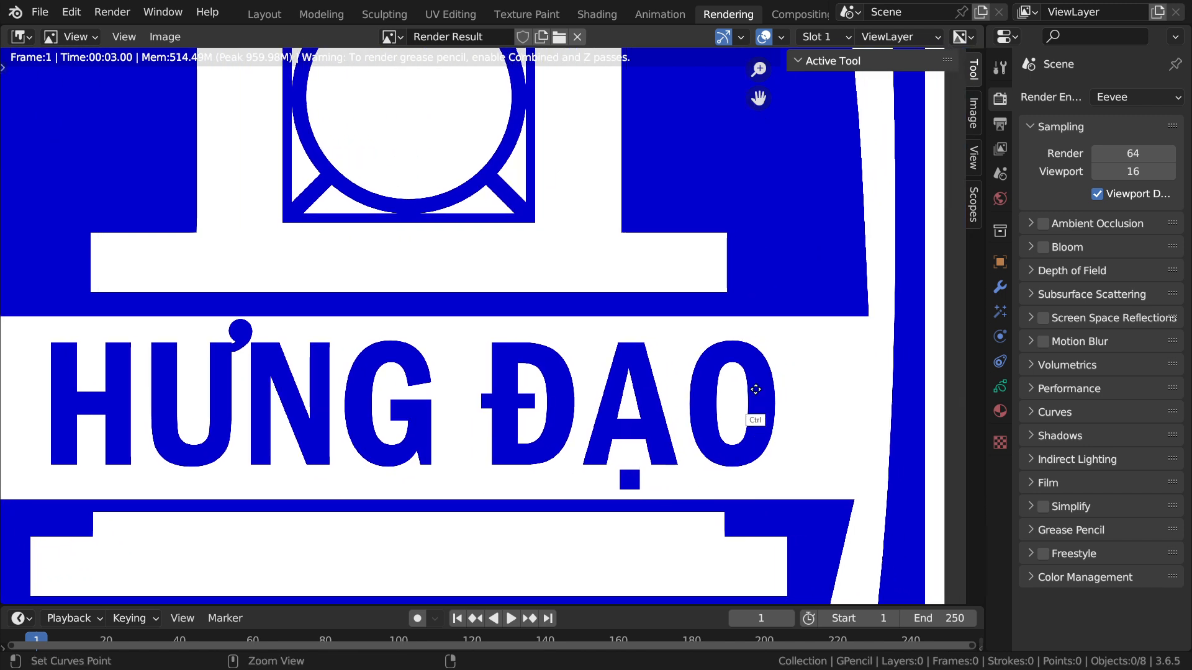
scroll(756, 400, down, 2)
scroll(684, 442, down, 1)
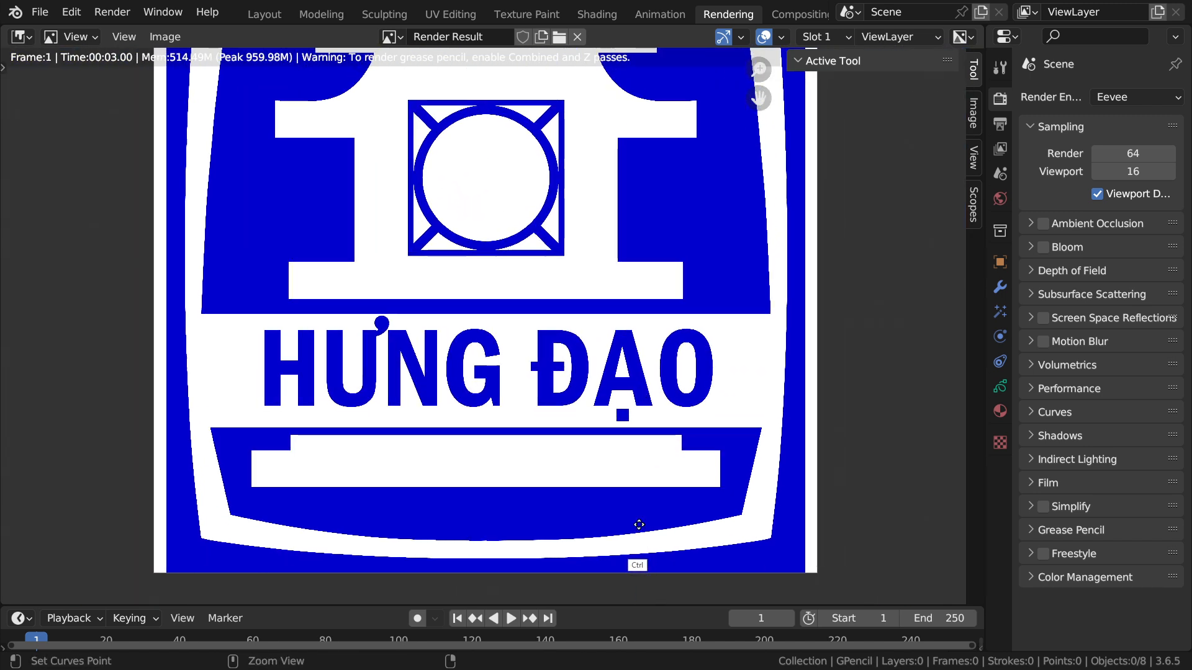
Step: Examine the rendered gate emblem, its roof curves and the sign's curved upper border
scroll(639, 524, up, 5)
ctrl+middle_drag(525, 449, 450, 529)
ctrl+middle_drag(473, 412, 470, 446)
ctrl+middle_drag(450, 379, 465, 502)
shift+middle_drag(483, 297, 703, 400)
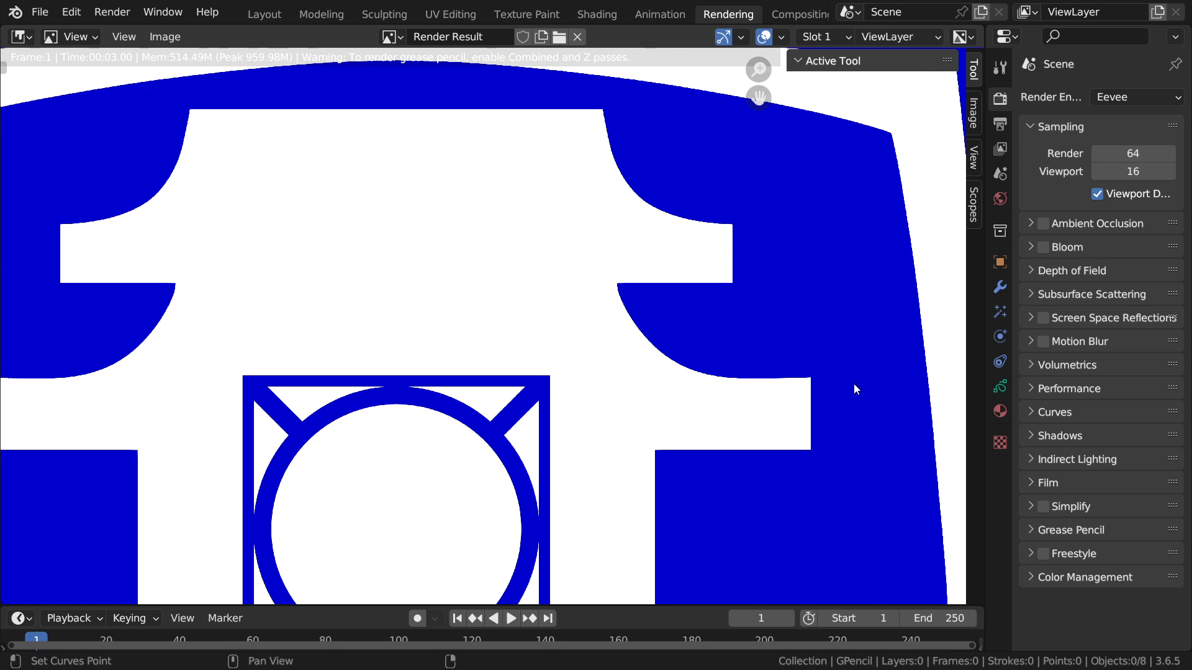
shift+middle_drag(825, 381, 373, 360)
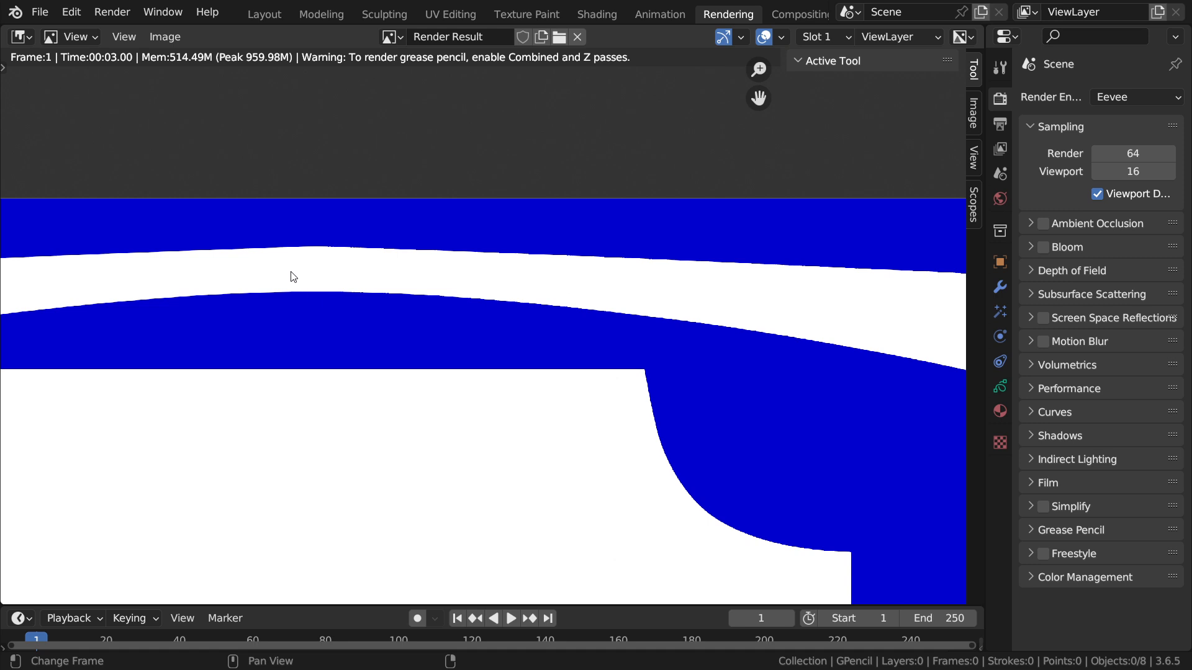
scroll(298, 251, down, 4)
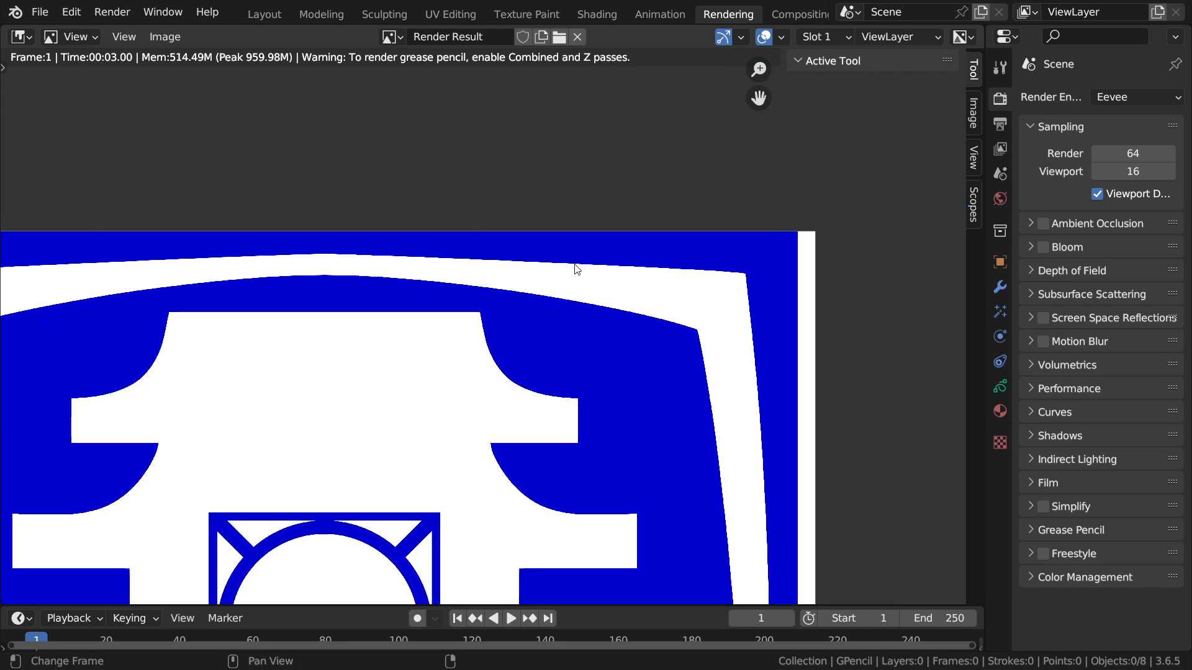
Step: Compare the white band's upper edge and corners across both halves of the rendered sign
scroll(246, 293, down, 2)
shift+middle_drag(323, 402, 502, 314)
scroll(495, 288, down, 1)
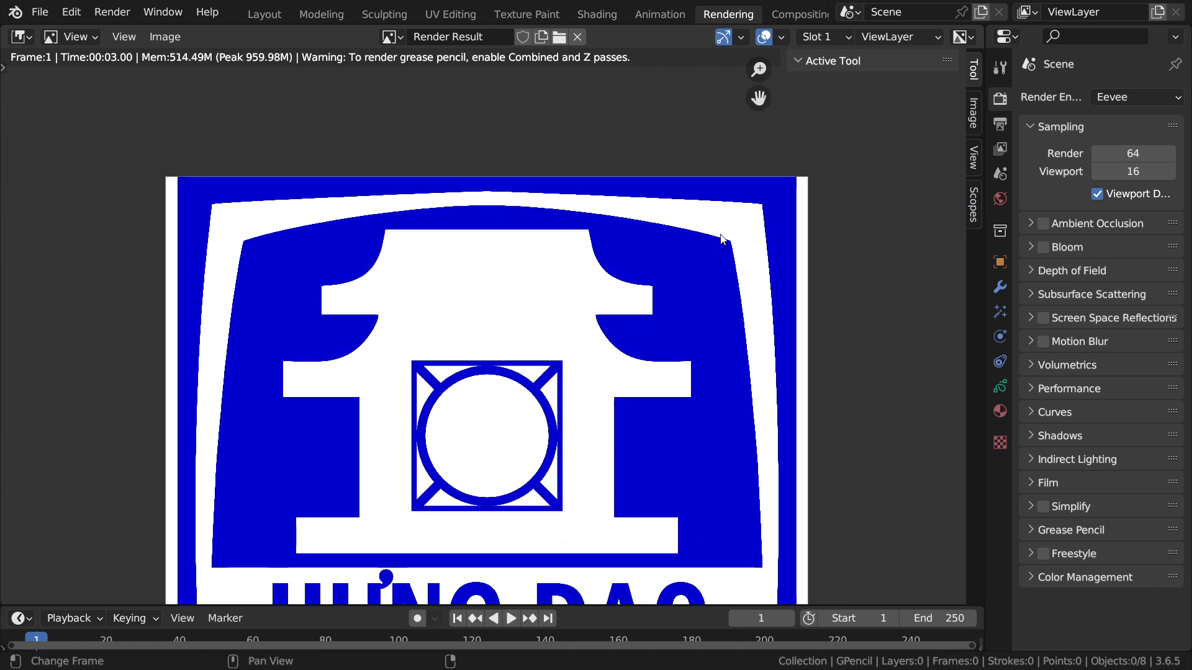
shift+middle_drag(695, 361, 687, 187)
mouse_move(689, 309)
shift+middle_down()
mouse_move(679, 165)
mouse_move(648, 378)
shift+middle_up()
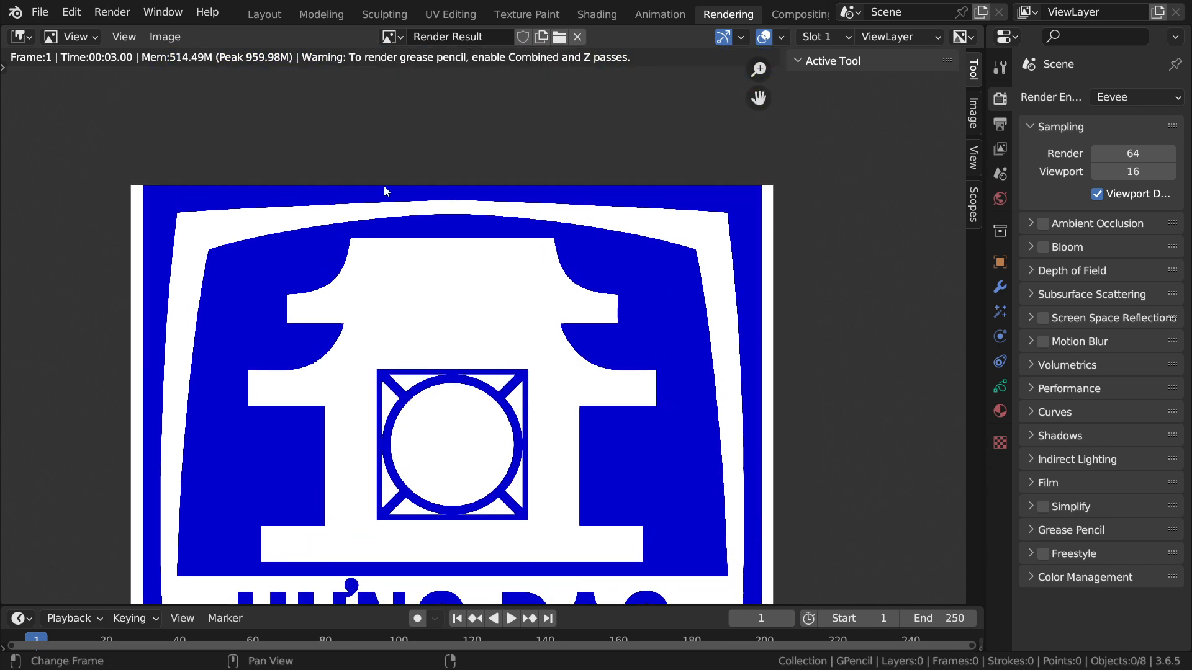
scroll(620, 213, up, 2)
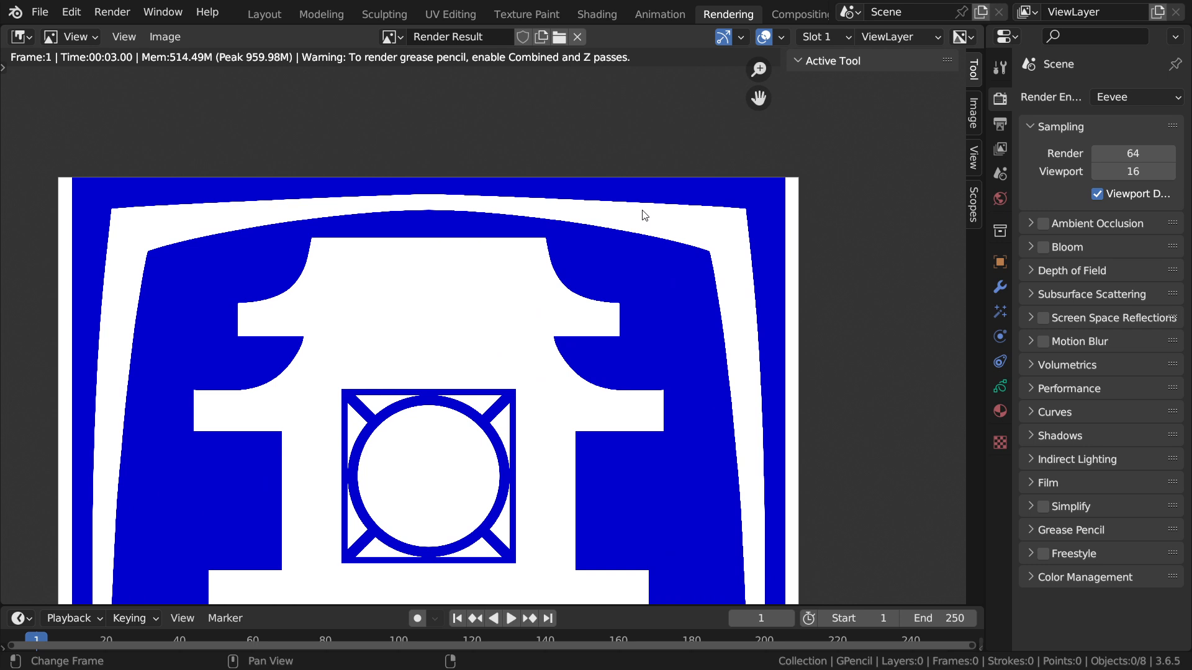
ctrl+middle_drag(623, 234, 635, 208)
shift+middle_drag(636, 266, 605, 338)
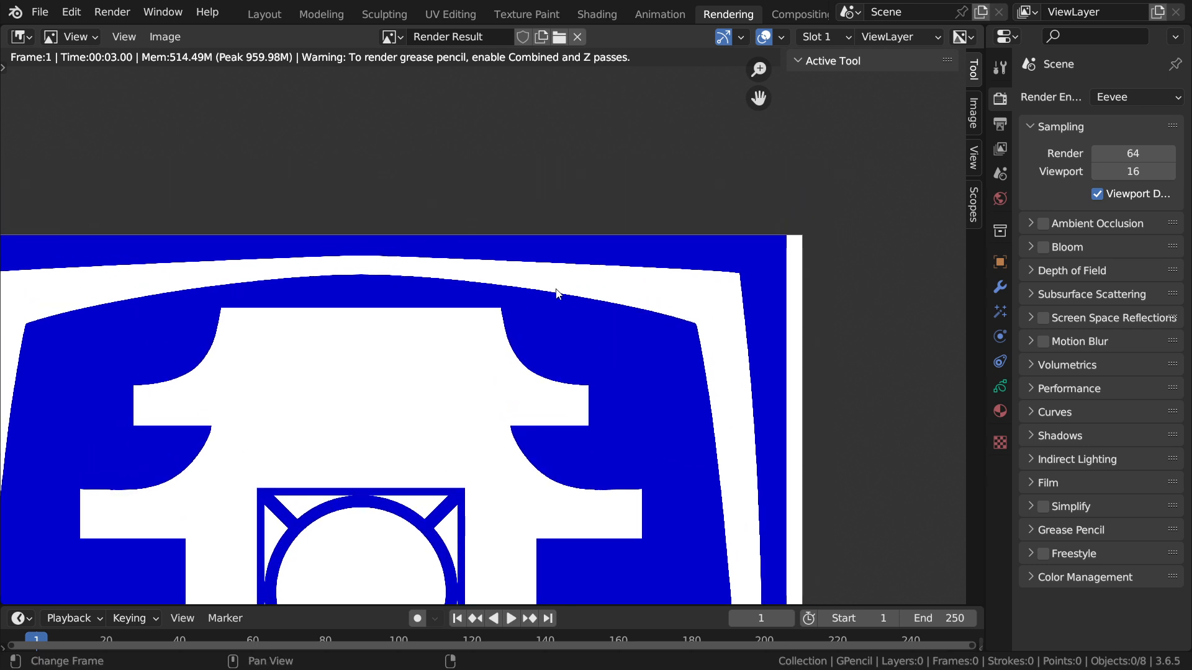
Step: Return to the Layout workspace and switch the GPencil object to Sculpt Mode
click(264, 14)
right_click(633, 185)
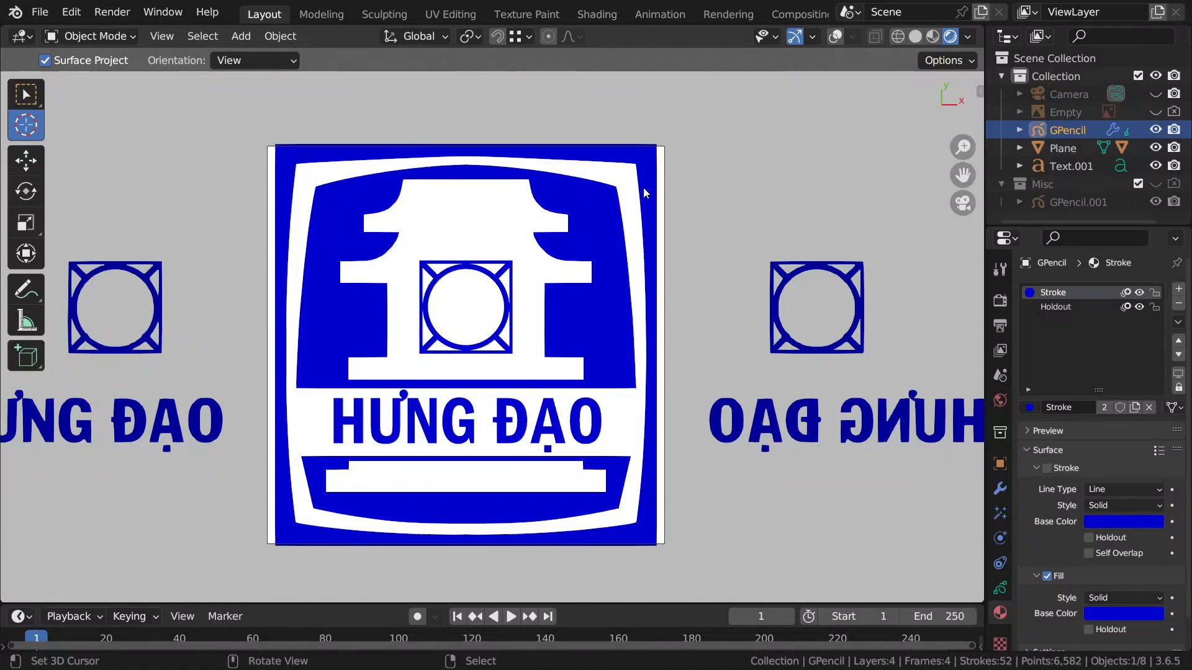
key(ctrl+Tab)
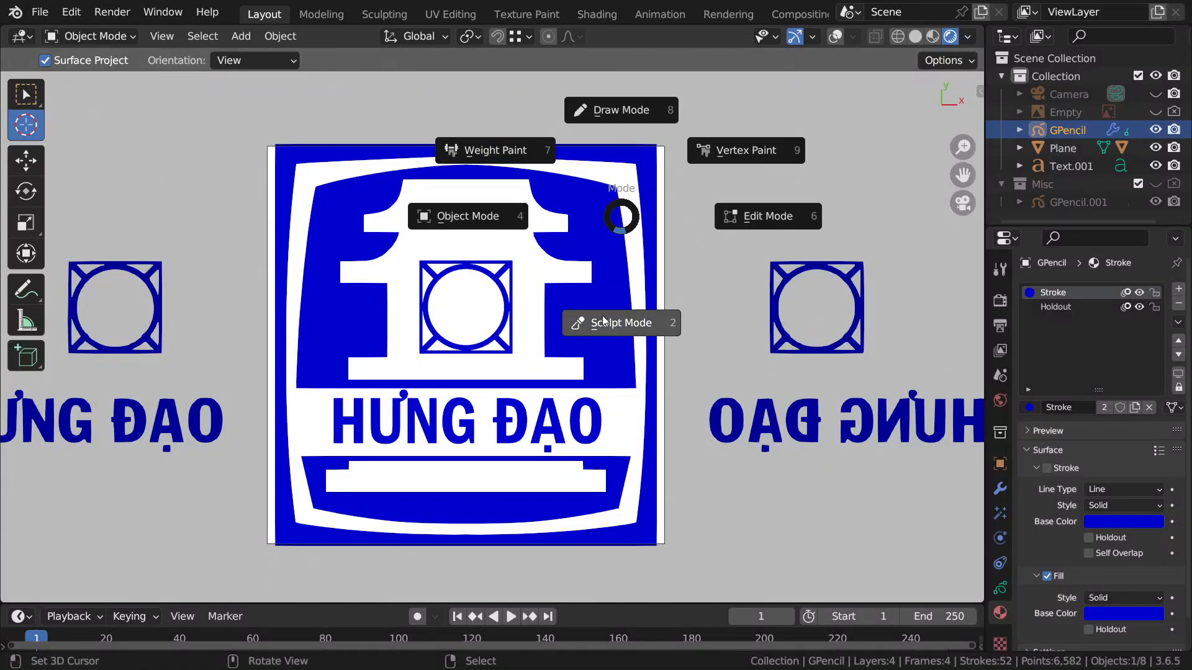
click(633, 325)
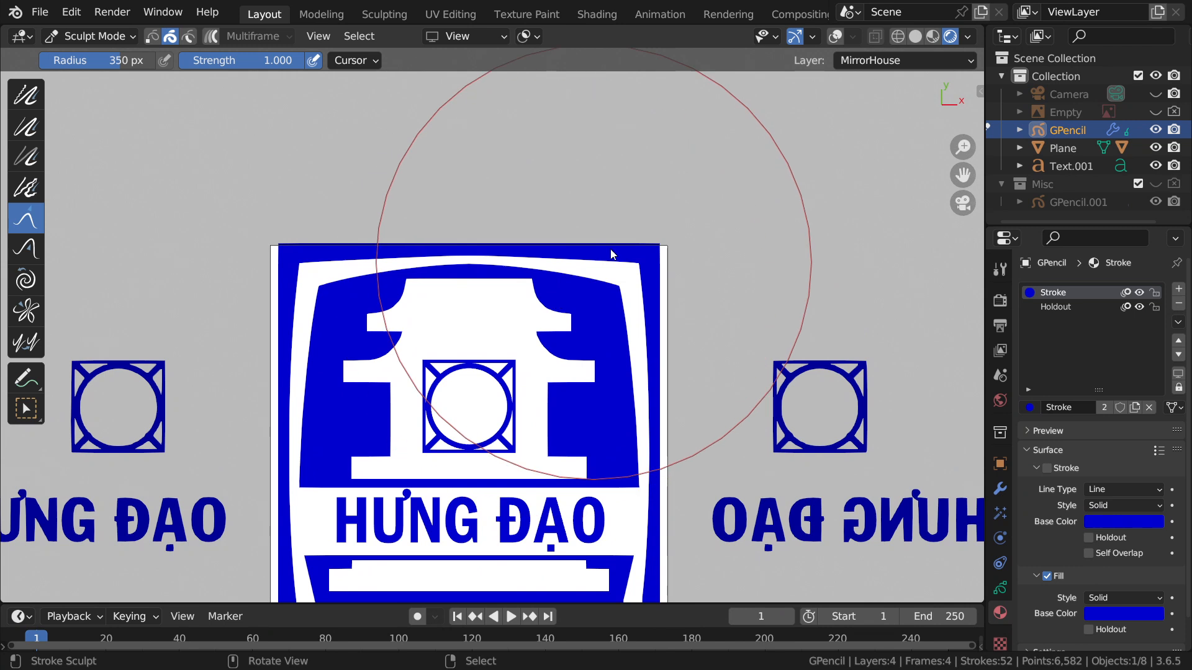
Step: Restrict sculpting to selected points and deselect the upper side points of the white band's outer outline
scroll(562, 268, up, 4)
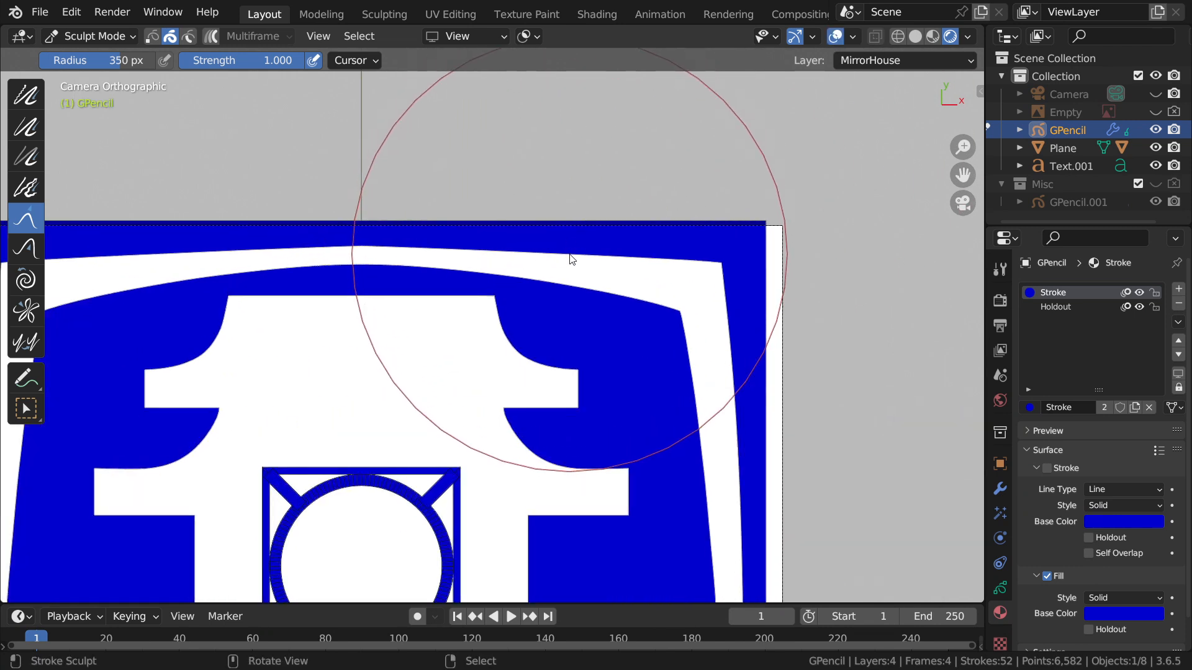
click(152, 36)
scroll(604, 254, up, 1)
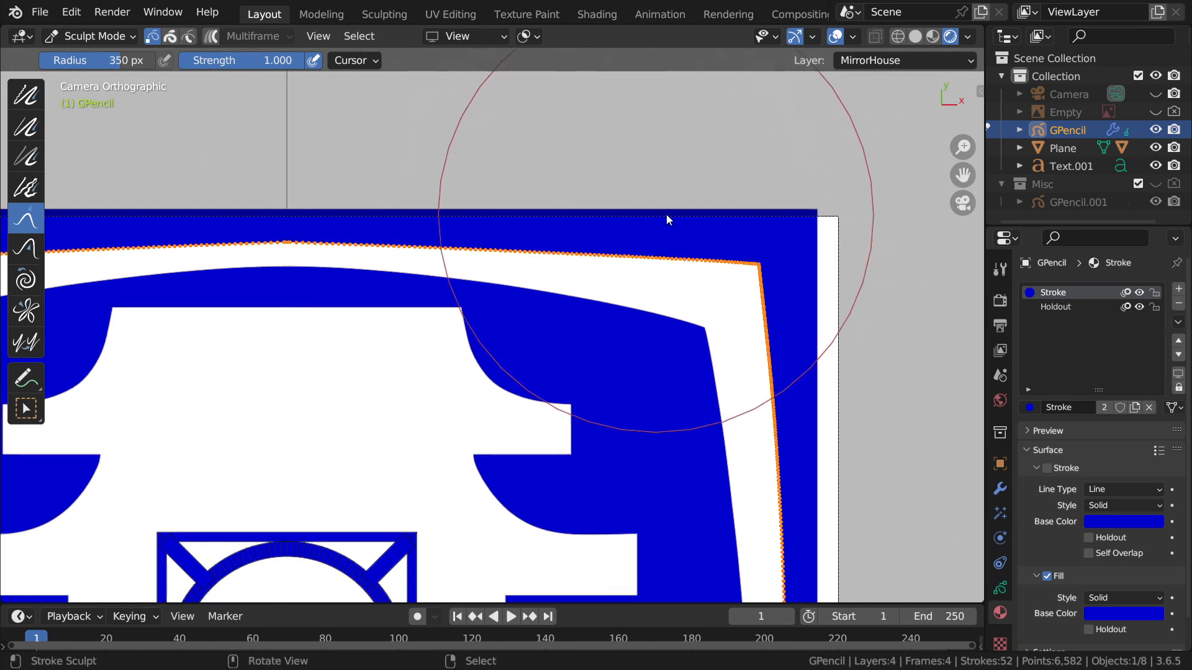
scroll(720, 279, up, 1)
mouse_move(718, 278)
shift+middle_down()
mouse_move(732, 329)
mouse_move(685, 266)
mouse_move(706, 500)
mouse_move(689, 229)
mouse_move(709, 166)
mouse_move(660, 148)
mouse_move(638, 211)
mouse_move(625, 331)
shift+middle_up()
key(c)
key(Escape)
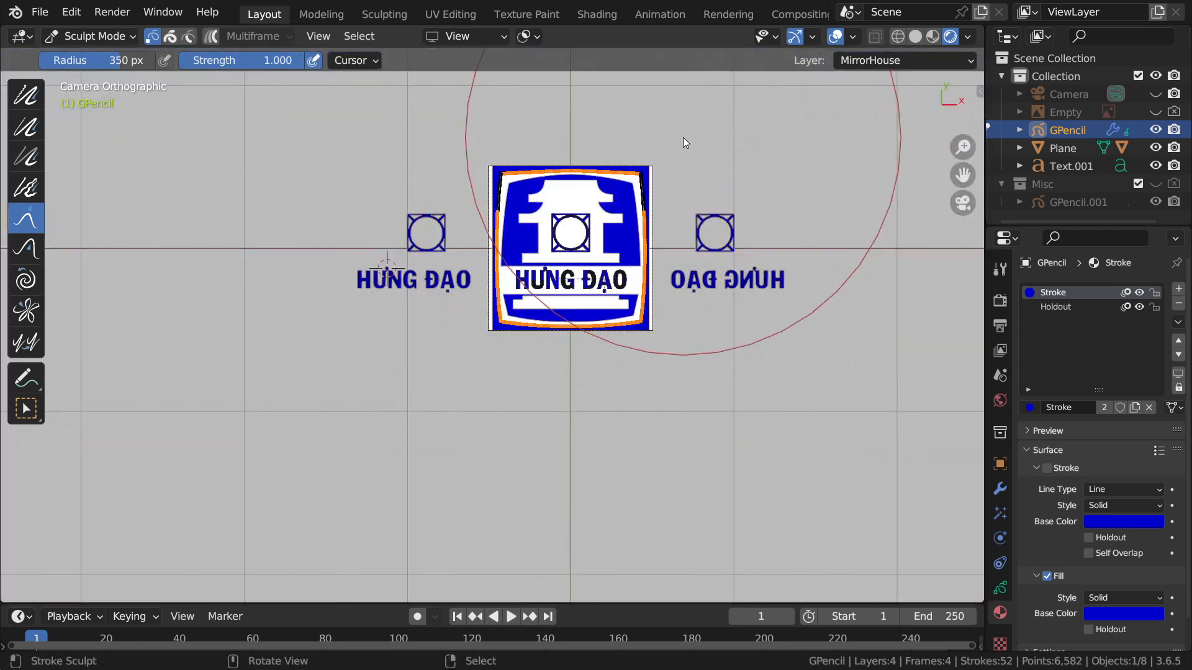
Step: Deselect the remaining side points with Circle Select, keeping only the outer outline's upper edge selected
key(KP_Decimal)
mouse_move(564, 247)
shift+middle_down()
mouse_move(634, 417)
mouse_move(615, 226)
mouse_move(602, 455)
mouse_move(496, 482)
mouse_move(445, 457)
shift+middle_up()
key(c)
key(Escape)
shift+middle_drag(511, 342, 527, 484)
ctrl+middle_drag(564, 267, 556, 210)
shift+middle_drag(470, 374, 549, 380)
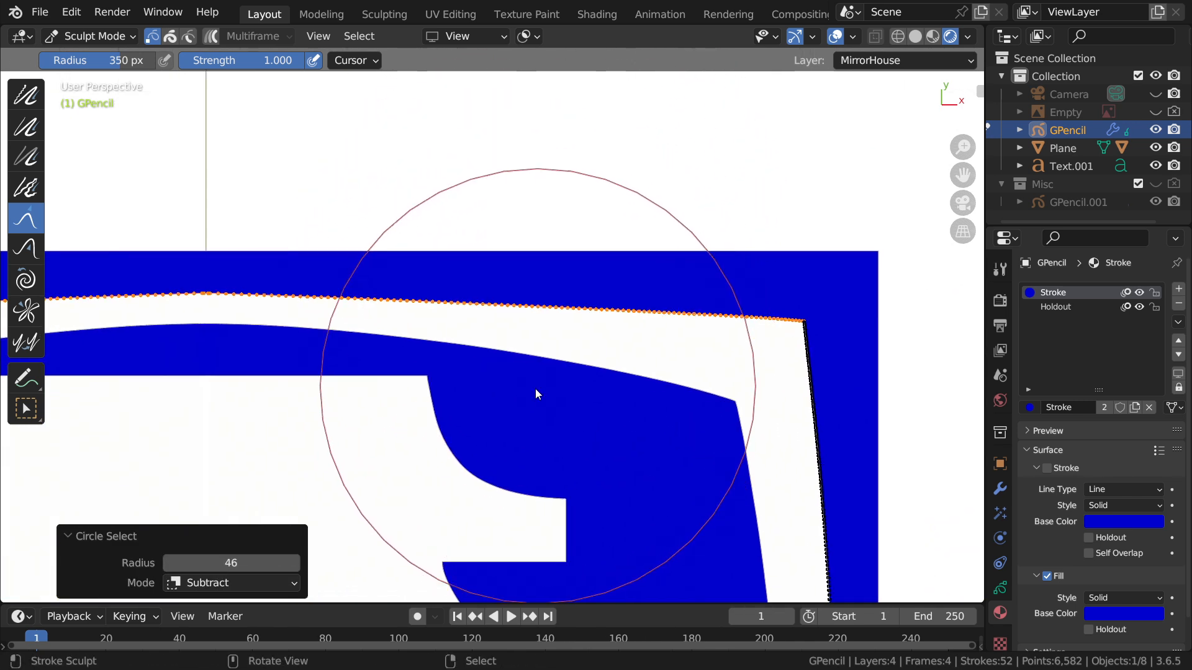
Step: Choose the Grab brush and nudge the selected upper edge of the white band
shift+middle_drag(501, 414, 508, 397)
key(shift+space)
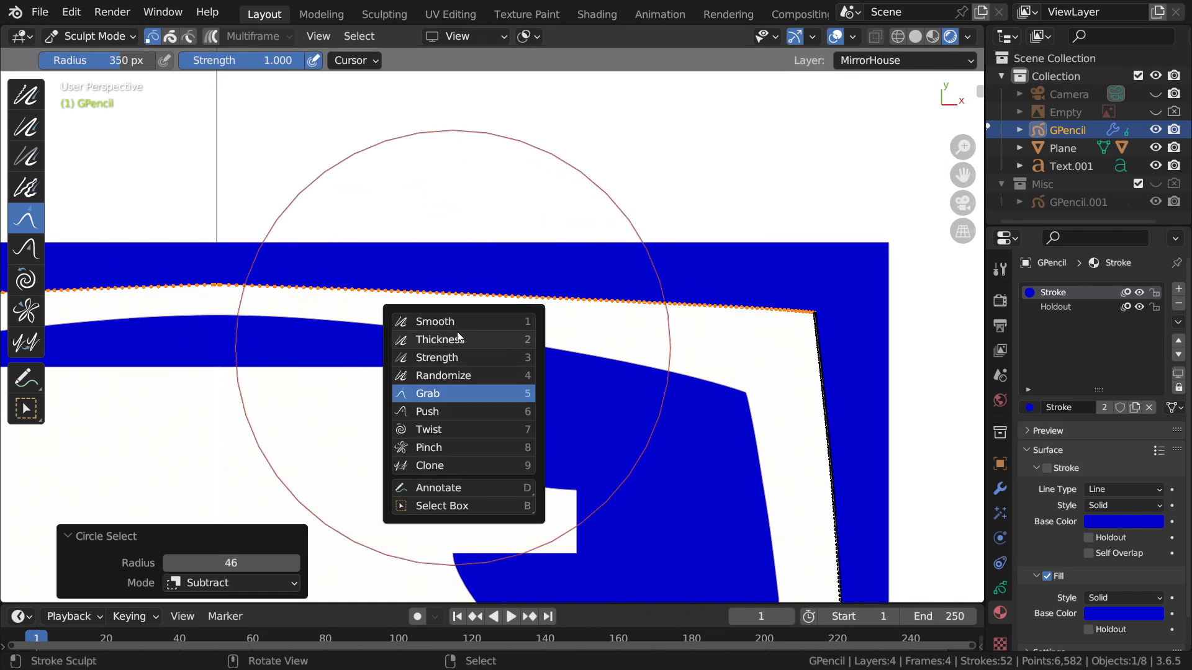
click(445, 397)
drag(571, 411, 571, 411)
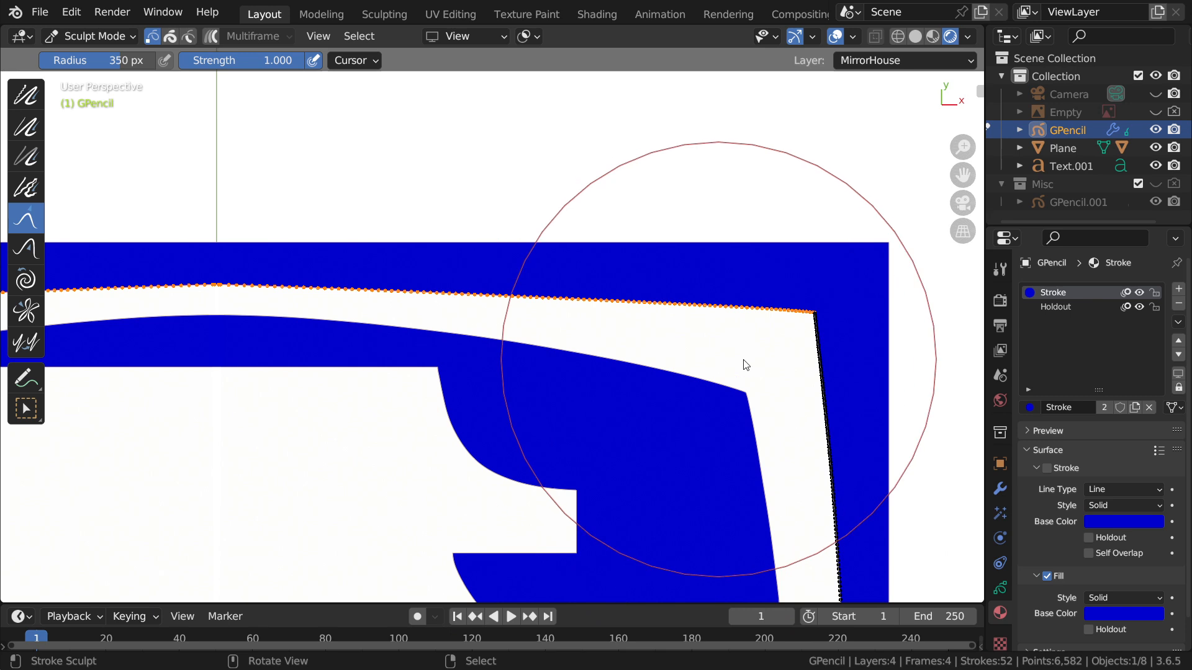
mouse_move(545, 333)
ctrl+middle_down()
mouse_move(528, 399)
mouse_move(567, 372)
mouse_move(540, 360)
mouse_move(898, 490)
ctrl+middle_up()
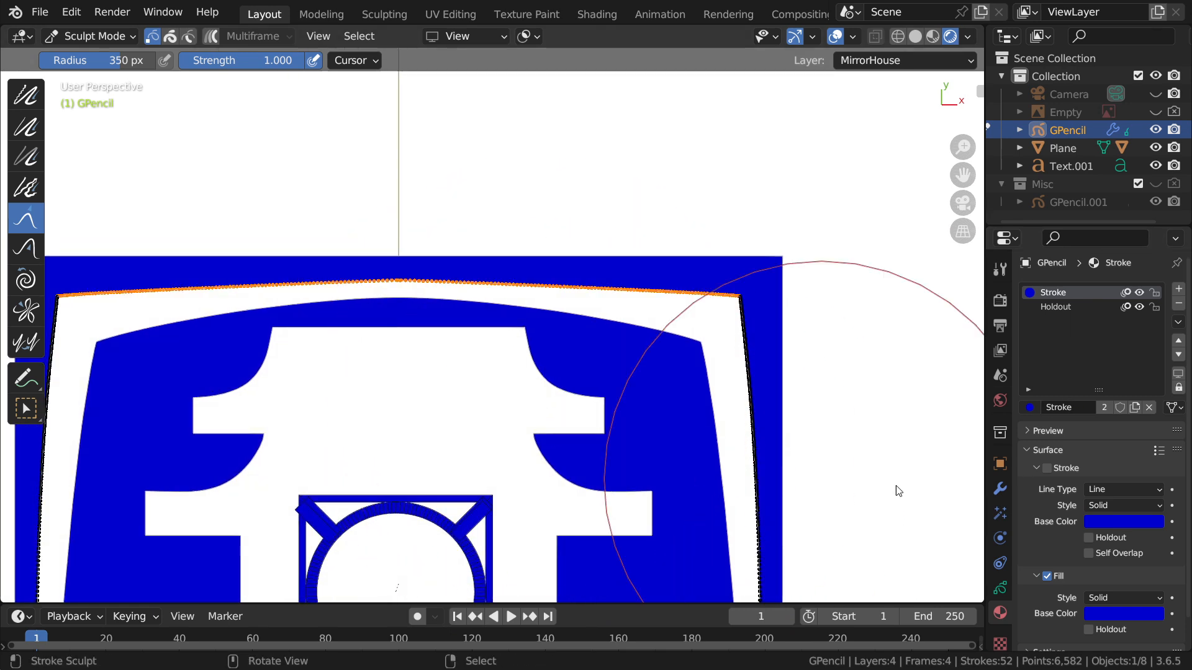
Step: Hide the Mirror modifier in the viewport and nudge the middle of the selected upper edge with Grab
click(1000, 489)
click(1112, 314)
scroll(564, 326, up, 2)
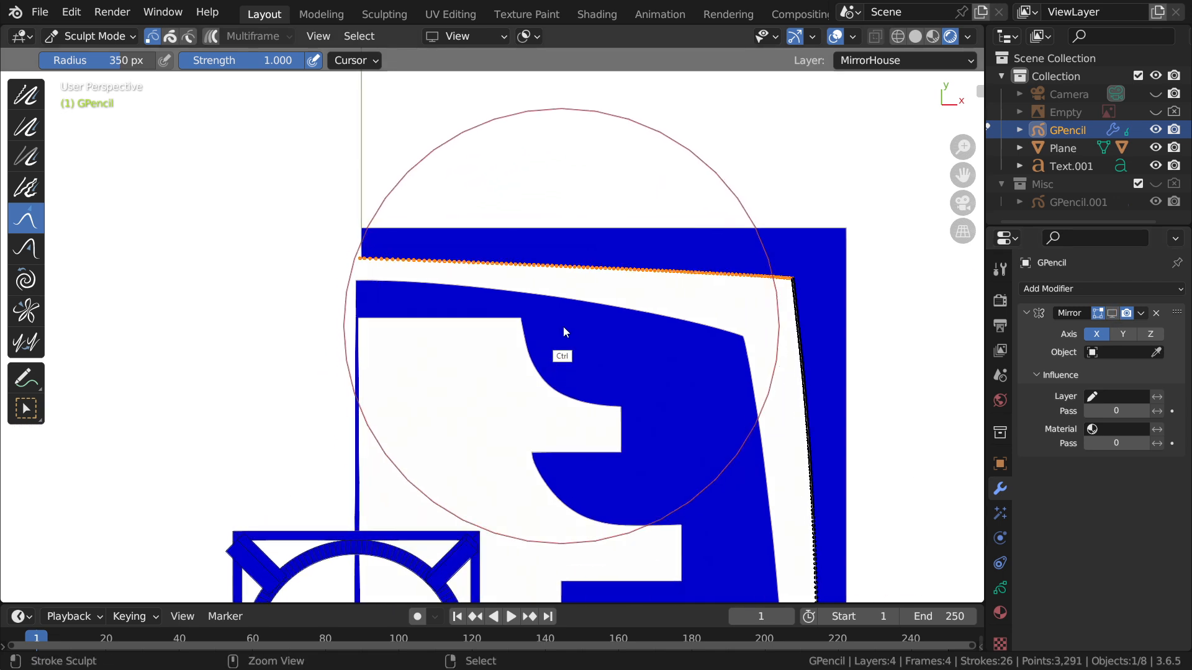
drag(591, 375, 591, 374)
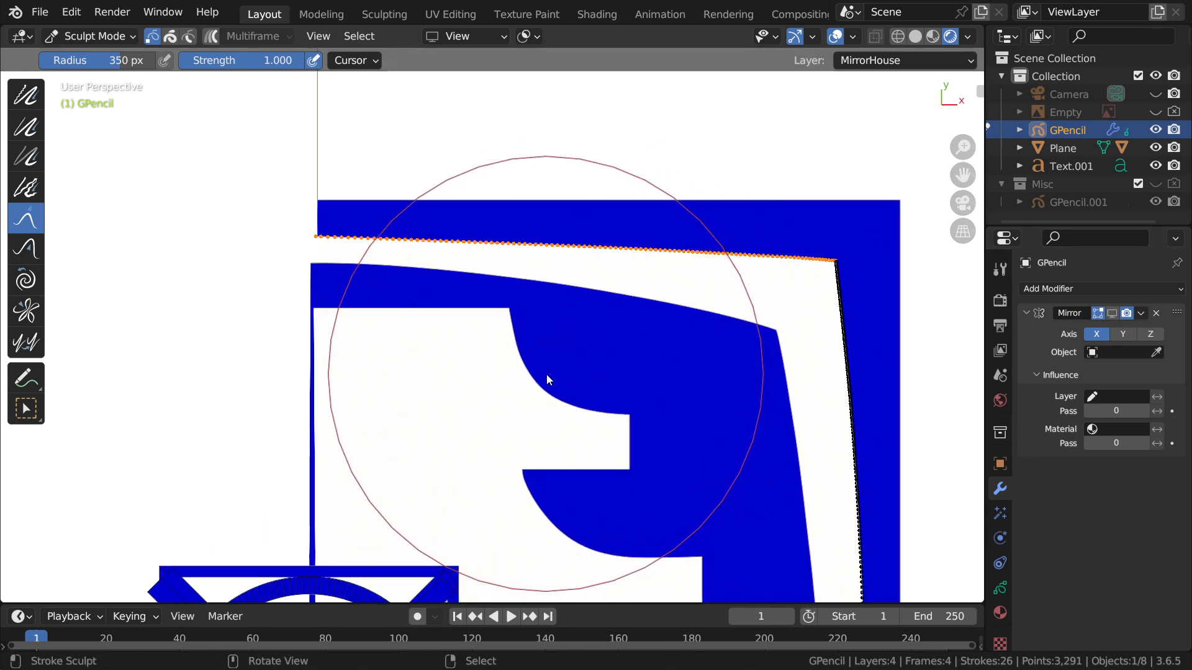
drag(519, 380, 520, 380)
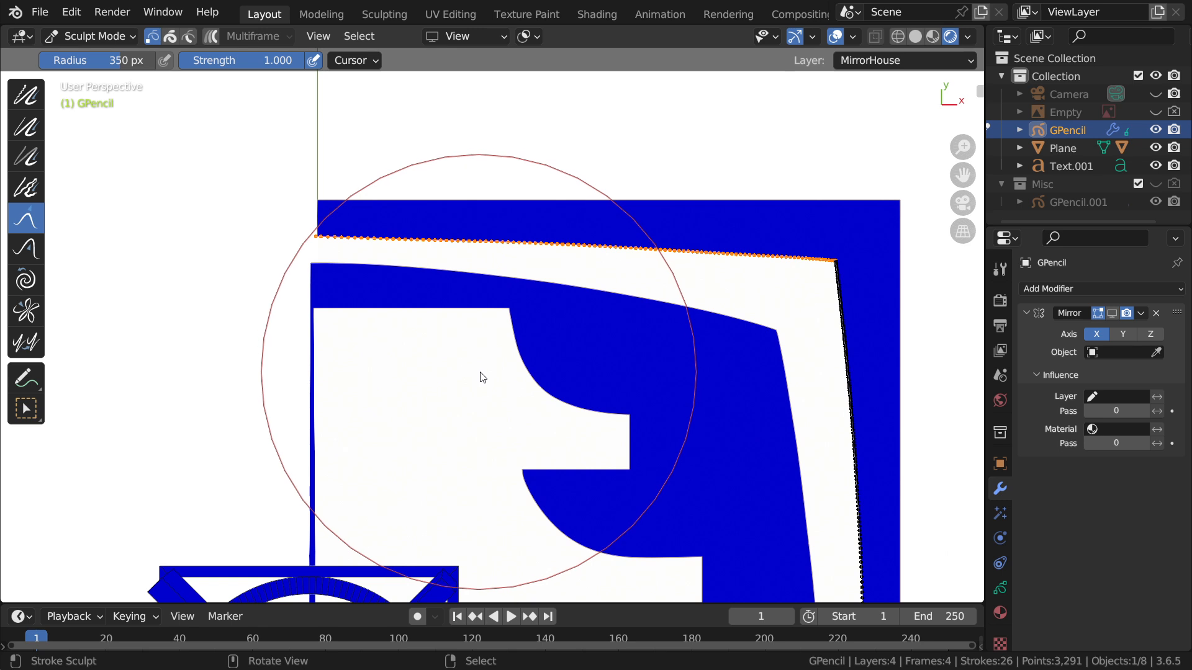
Step: Reshape the selected upper edge near the sign's centreline with Grab strokes
scroll(468, 333, up, 2)
drag(461, 335, 437, 333)
scroll(356, 244, up, 2)
shift+middle_drag(356, 244, 436, 455)
drag(436, 455, 298, 460)
mouse_move(200, 437)
mouse_down()
mouse_move(268, 434)
mouse_move(380, 454)
mouse_move(514, 403)
mouse_up()
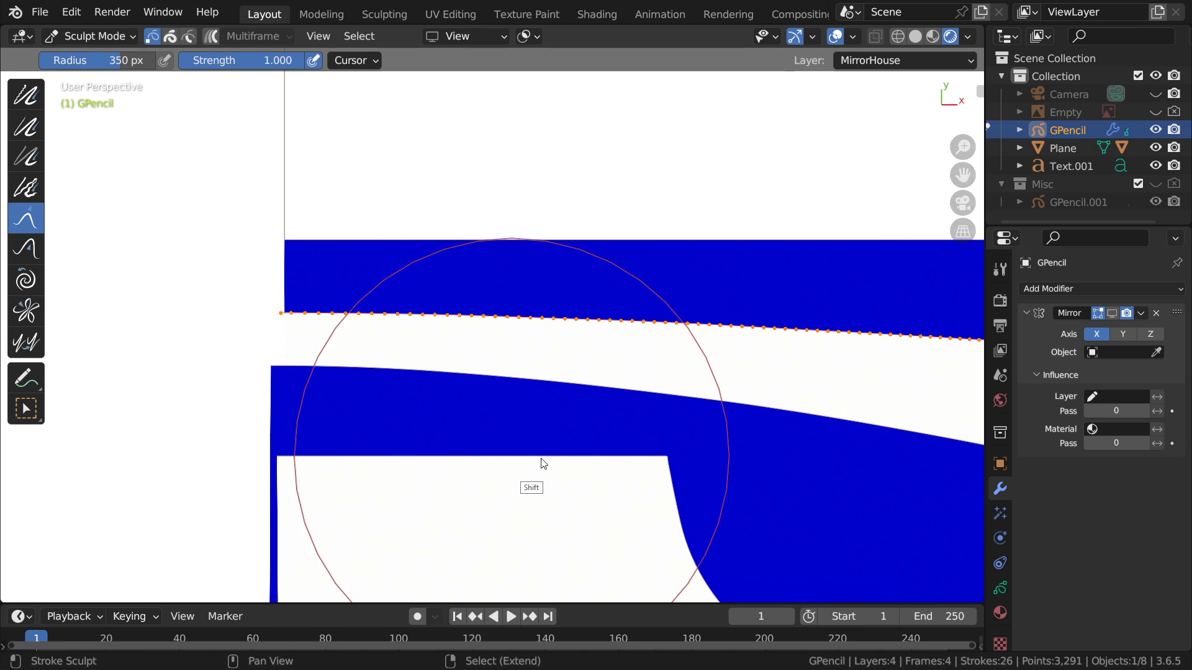
shift+middle_drag(514, 403, 475, 393)
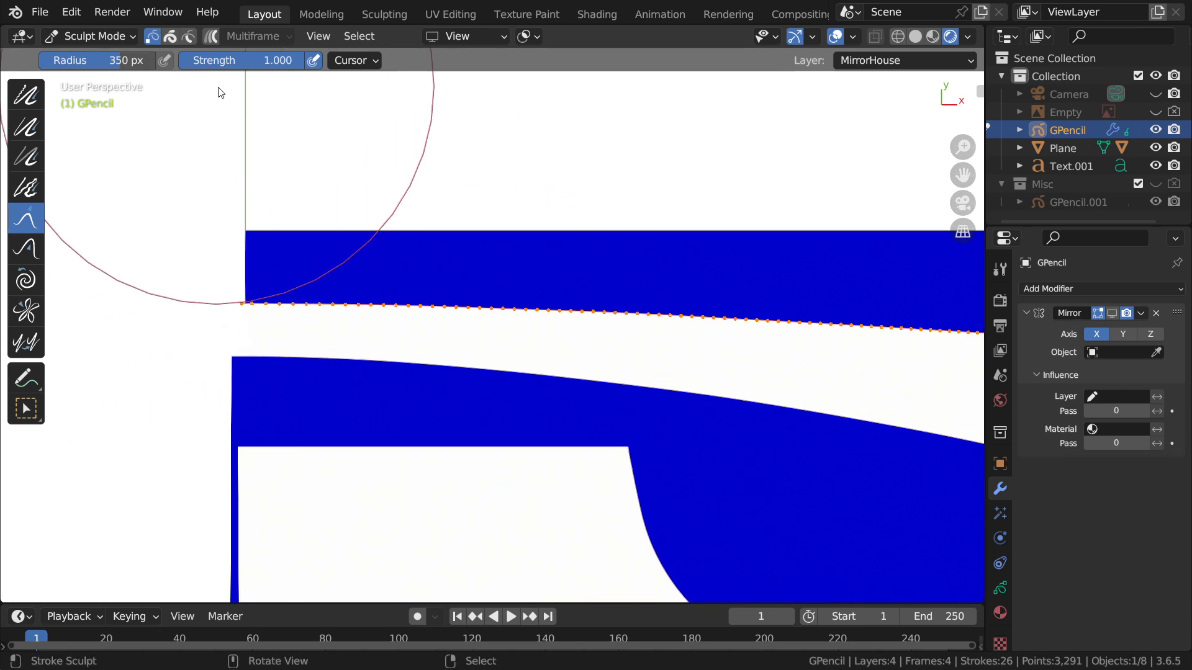
Step: Switch the sculpt selection mask to whole strokes and refine the upper edge towards the corner with Grab
mouse_move(614, 428)
shift+middle_down()
mouse_move(419, 393)
mouse_move(381, 358)
shift+middle_up()
scroll(517, 441, down, 3)
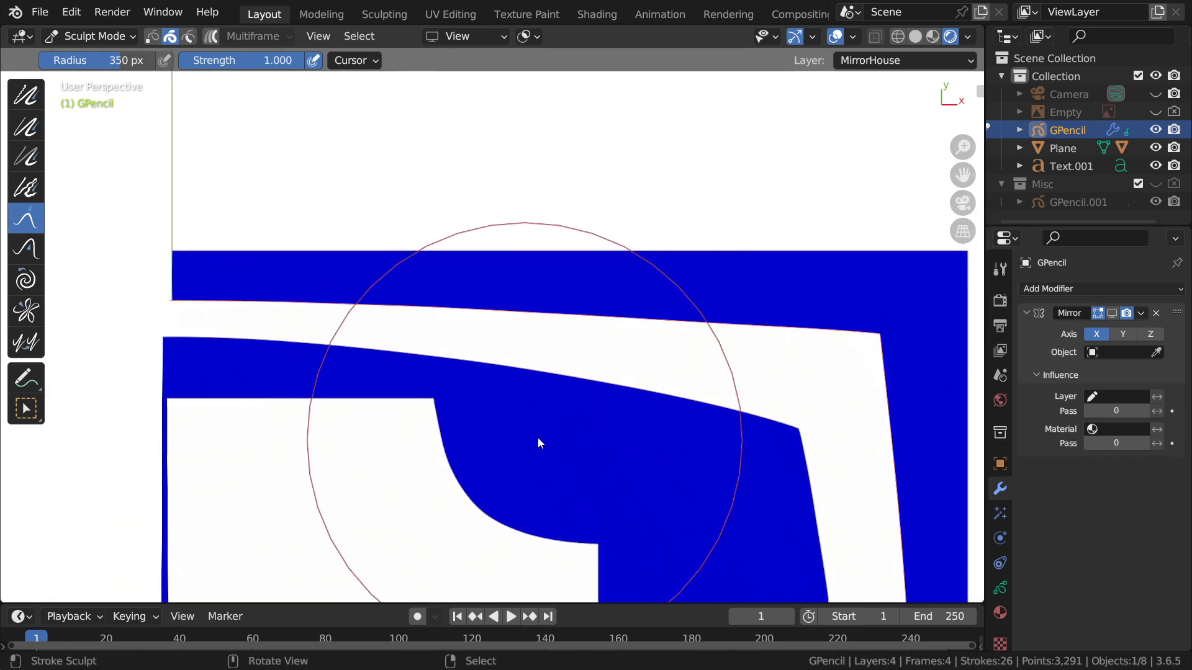
scroll(546, 424, up, 1)
drag(547, 442, 681, 430)
shift+middle_drag(720, 435, 638, 447)
scroll(620, 429, up, 2)
drag(565, 378, 608, 376)
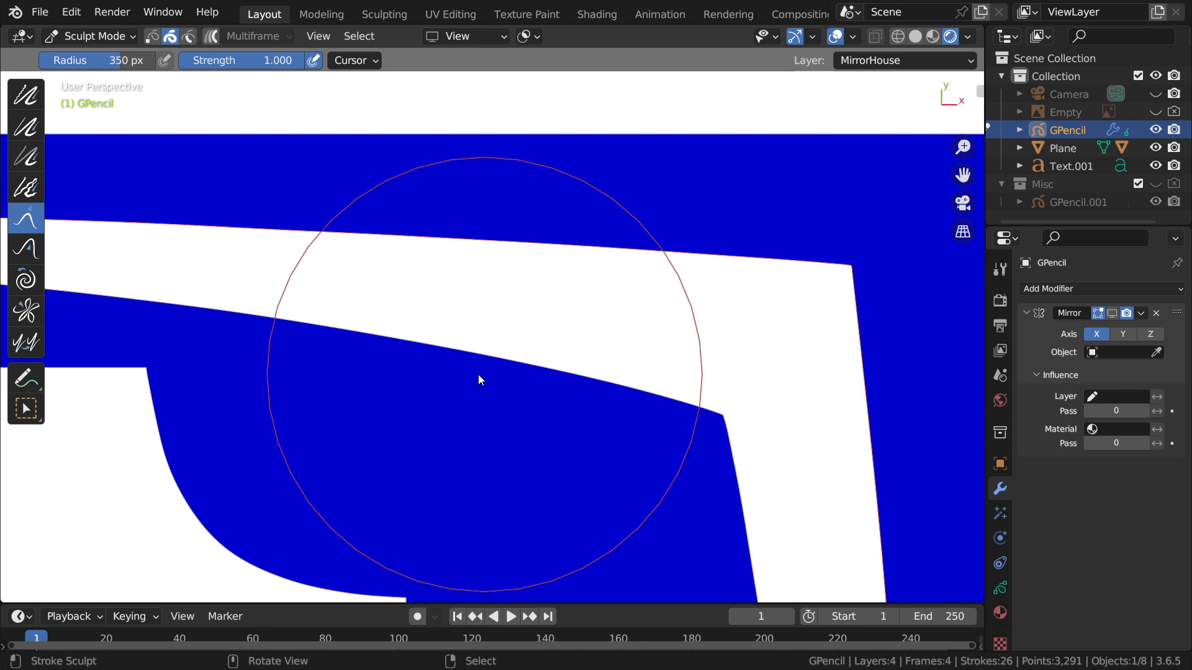
Step: Smooth out the white band's upper curve from its middle back to the centreline with Grab strokes
shift+middle_drag(457, 375, 676, 401)
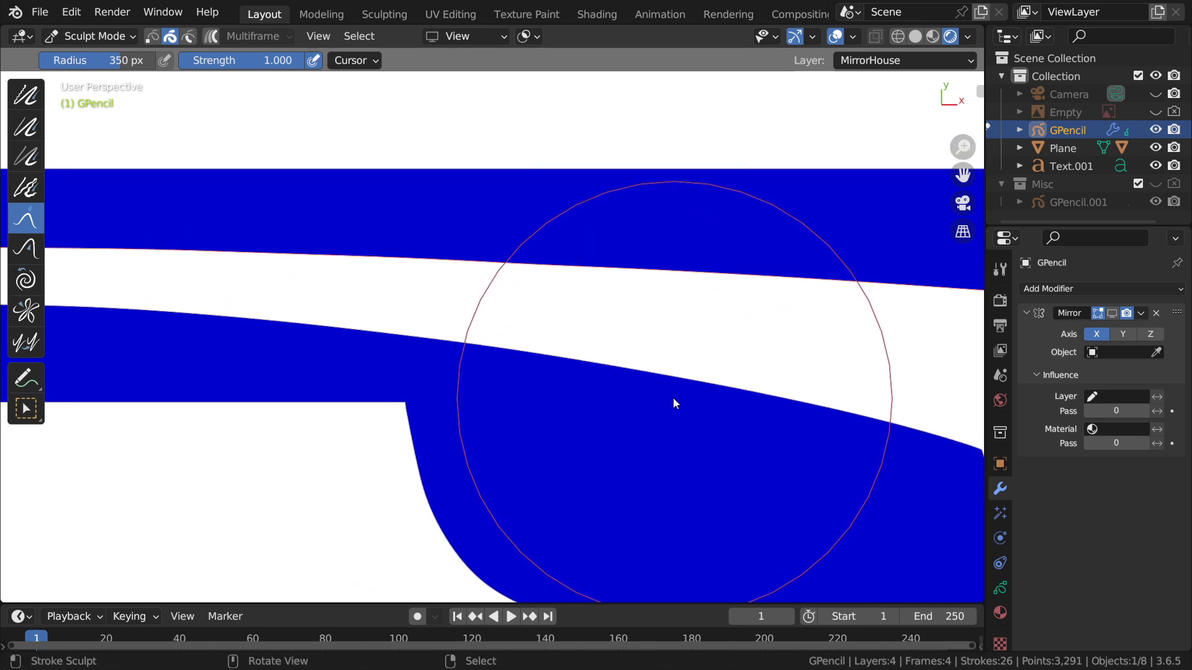
scroll(674, 398, down, 2)
drag(652, 411, 610, 407)
drag(650, 404, 650, 402)
drag(490, 401, 493, 401)
shift+middle_drag(447, 394, 428, 407)
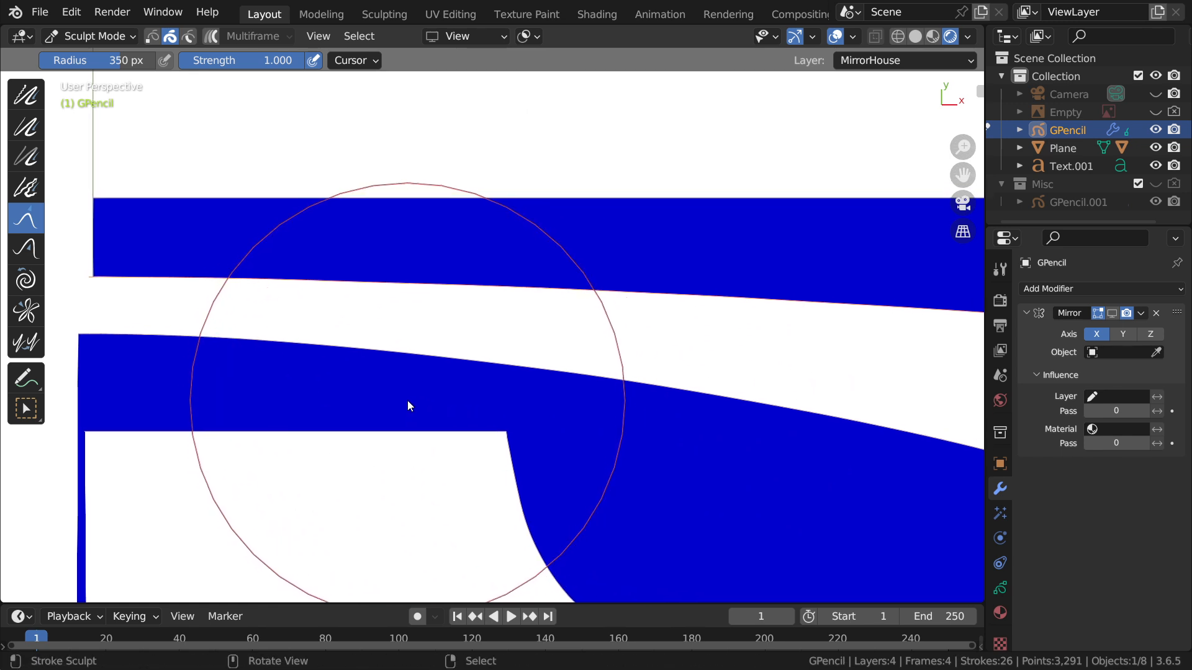
mouse_move(442, 397)
mouse_down()
mouse_move(455, 398)
mouse_move(374, 387)
mouse_move(384, 388)
mouse_up()
drag(578, 407, 329, 405)
Step: Examine the white band's outline from the top centre around the corner and down to the lower border
shift+middle_drag(403, 391, 715, 414)
scroll(348, 244, up, 6)
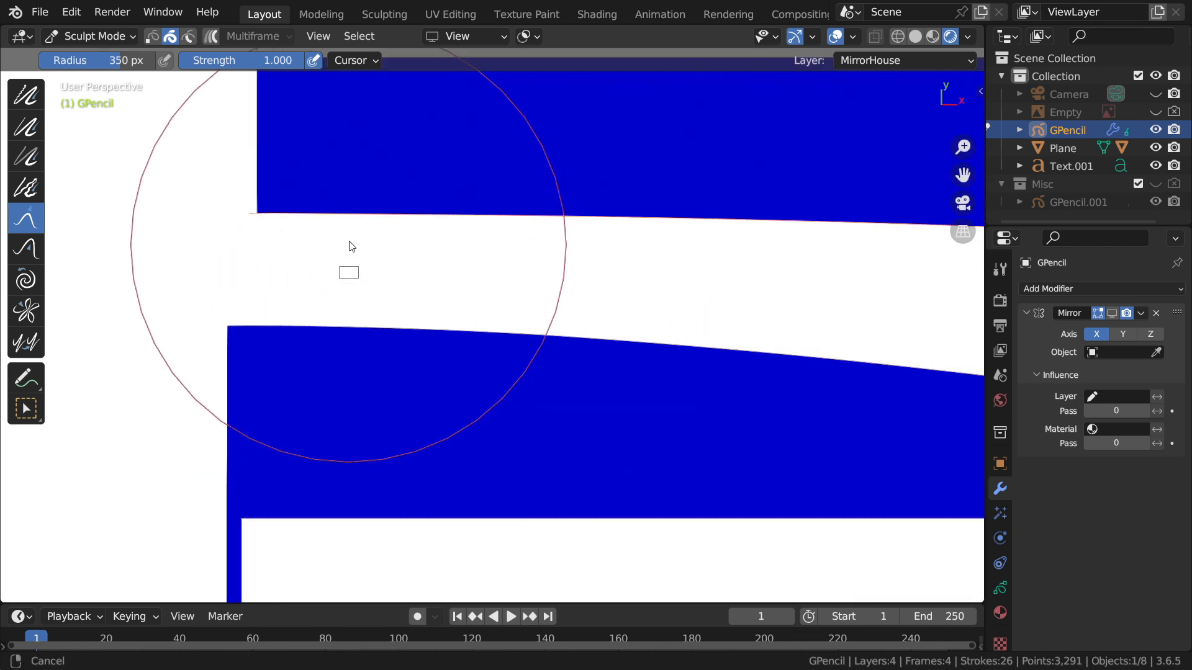
shift+middle_drag(347, 225, 453, 346)
mouse_move(349, 312)
ctrl+middle_down()
mouse_move(315, 253)
mouse_move(318, 233)
mouse_move(319, 380)
ctrl+middle_up()
ctrl+middle_drag(339, 290, 348, 373)
ctrl+middle_drag(385, 328, 480, 452)
shift+middle_drag(691, 457, 468, 437)
ctrl+middle_drag(604, 382, 572, 482)
shift+middle_drag(714, 475, 422, 452)
shift+middle_drag(703, 449, 591, 431)
ctrl+middle_drag(682, 343, 651, 422)
shift+middle_drag(606, 439, 658, 214)
shift+middle_drag(503, 468, 642, 185)
shift+middle_drag(552, 425, 583, 239)
shift+middle_drag(546, 378, 571, 269)
shift+middle_drag(517, 438, 570, 310)
mouse_move(535, 463)
shift+middle_down()
mouse_move(529, 203)
mouse_move(514, 260)
shift+middle_up()
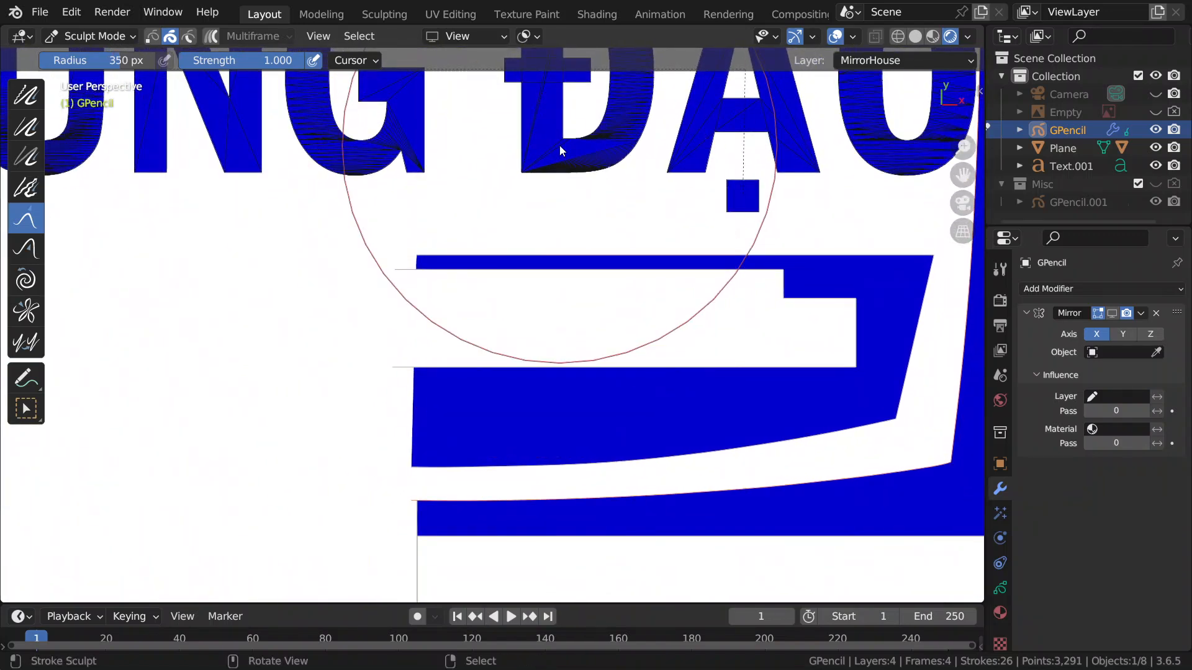
Step: Switch the view to orthographic and nudge the band's upper curve with Grab
key(KP_5)
ctrl+middle_drag(522, 303, 381, 305)
shift+middle_drag(624, 287, 557, 326)
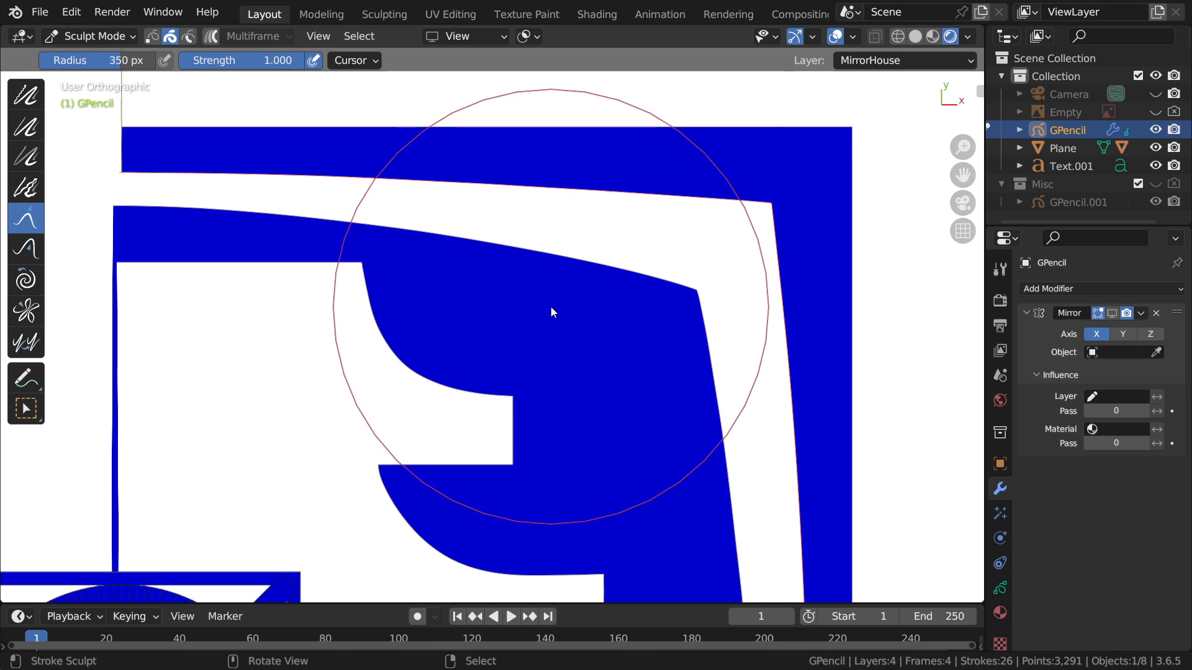
drag(550, 307, 552, 312)
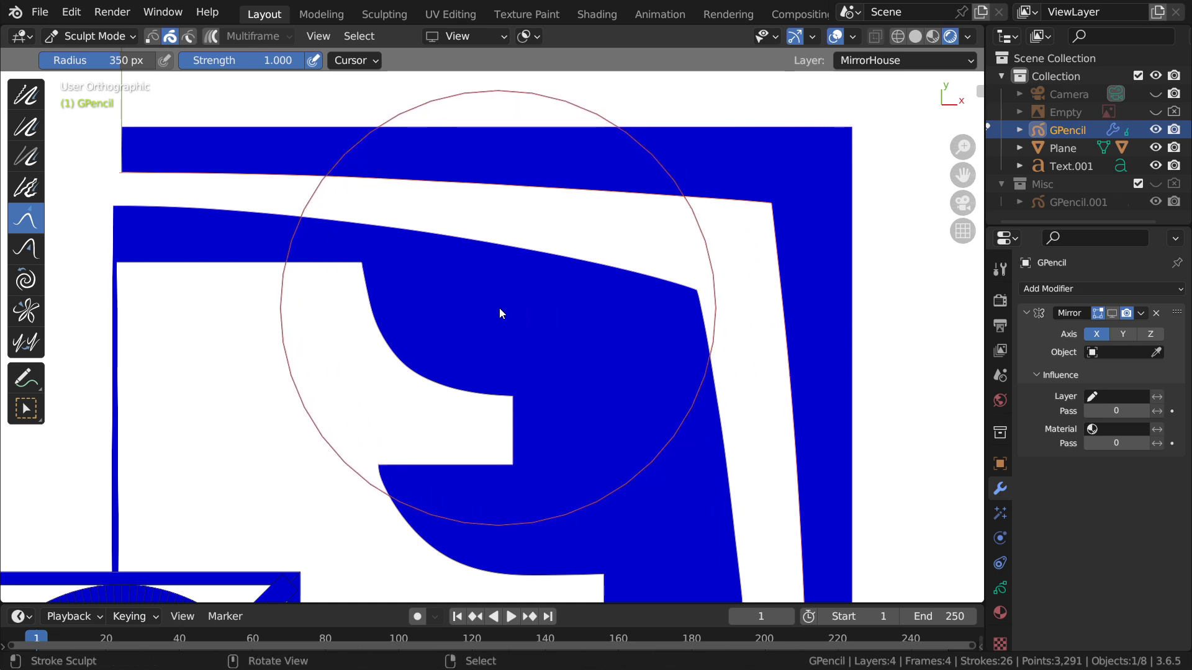
Step: Examine the lower border at the centreline, showing the Mirror modifier briefly to check how the halves meet
mouse_move(762, 328)
shift+middle_down()
mouse_move(618, 349)
mouse_move(684, 204)
shift+middle_up()
mouse_move(611, 276)
ctrl+middle_down()
mouse_move(468, 348)
mouse_move(510, 371)
mouse_move(508, 453)
mouse_move(571, 349)
mouse_move(619, 470)
mouse_move(630, 459)
mouse_move(627, 254)
ctrl+middle_up()
mouse_move(600, 433)
shift+middle_down()
mouse_move(611, 211)
mouse_move(623, 187)
shift+middle_up()
shift+middle_drag(562, 432, 620, 228)
shift+middle_drag(570, 463, 633, 205)
ctrl+middle_drag(429, 470, 456, 393)
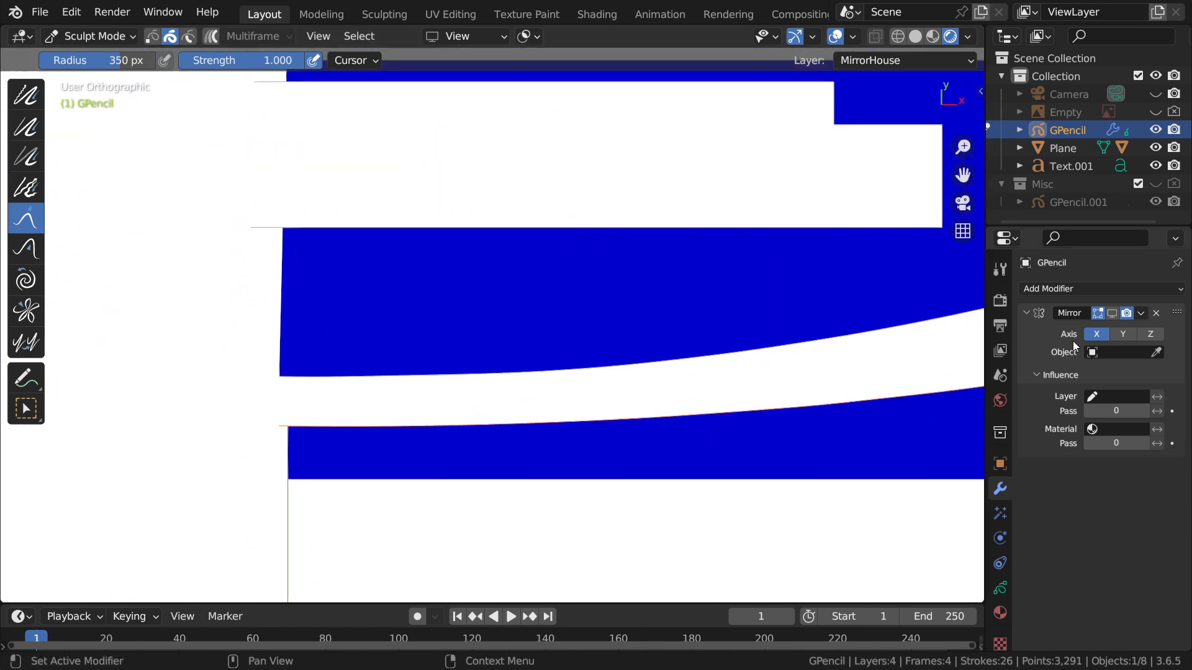
click(1112, 314)
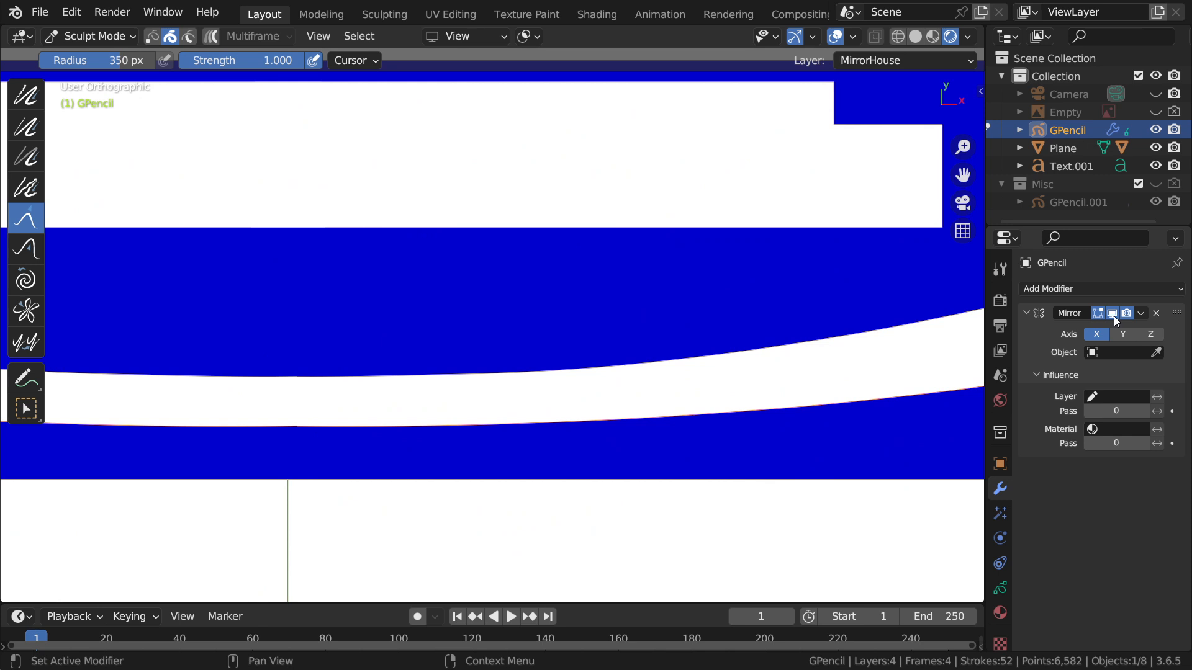
click(1112, 314)
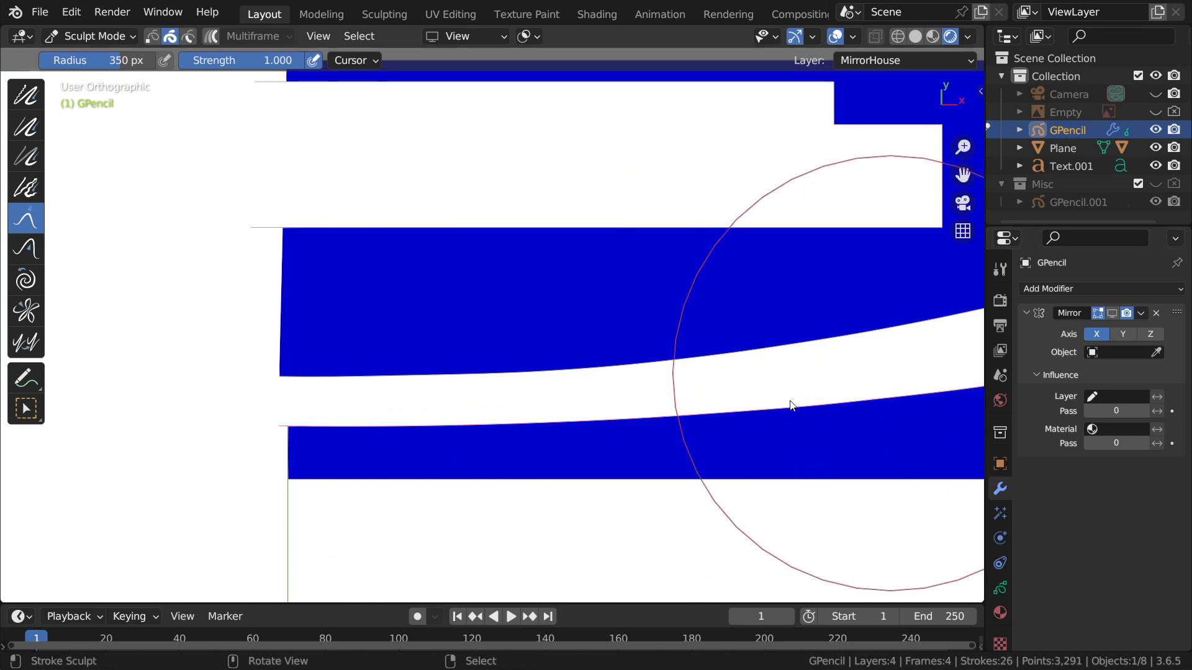
Step: Reshape the lower white band's outer curve near the centreline with Grab strokes
mouse_move(266, 484)
ctrl+middle_down()
mouse_move(252, 460)
mouse_move(329, 407)
ctrl+middle_up()
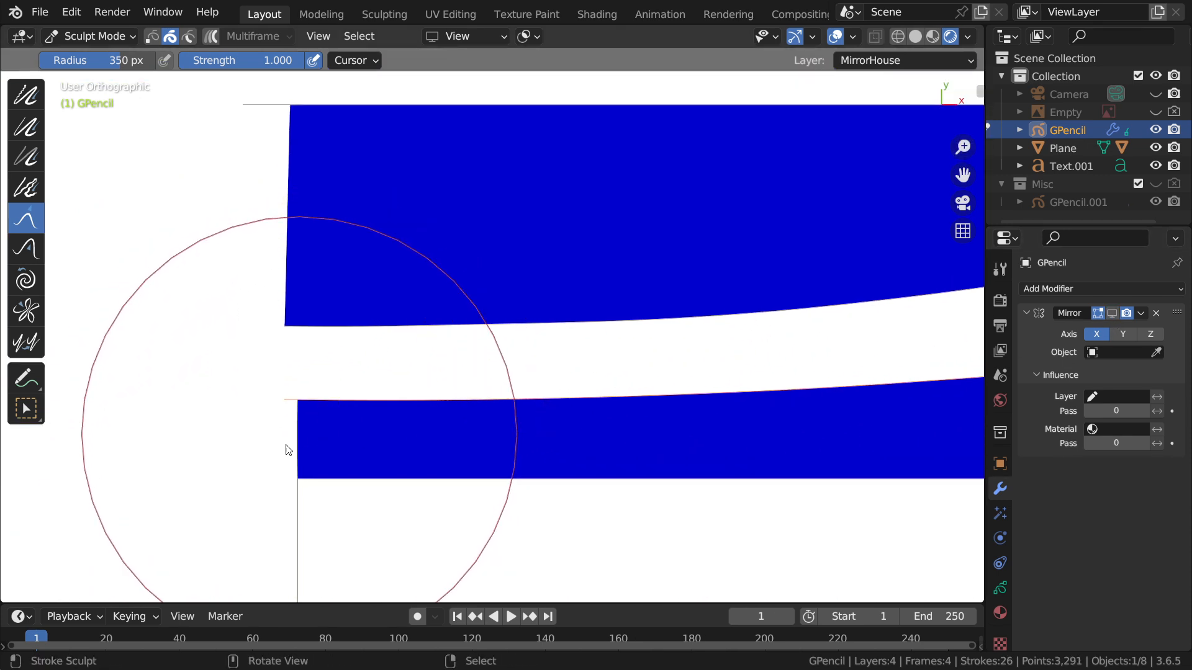
scroll(232, 460, up, 1)
drag(231, 449, 267, 455)
mouse_move(370, 465)
mouse_down()
mouse_move(236, 485)
mouse_move(177, 464)
mouse_up()
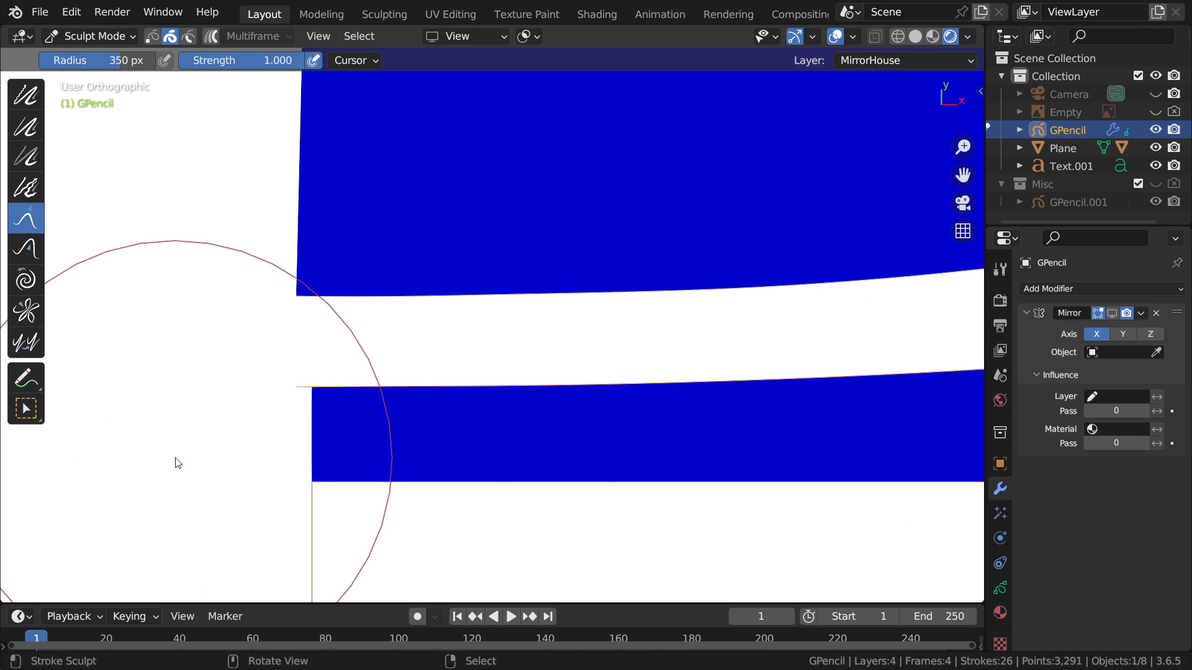
Step: Toggle the Mirror modifier's viewport display to check the lower band's join between both halves
click(1112, 319)
ctrl+middle_drag(381, 399, 368, 508)
ctrl+middle_drag(668, 430, 687, 496)
shift+middle_drag(775, 493, 719, 515)
mouse_move(485, 475)
ctrl+middle_down()
mouse_move(484, 410)
mouse_move(433, 389)
mouse_move(444, 380)
ctrl+middle_up()
click(1113, 317)
click(1114, 317)
click(1115, 317)
Step: Examine the whole mirrored lower border, and hide the Mirror modifier in the viewport again
mouse_move(311, 435)
ctrl+middle_down()
mouse_move(309, 414)
mouse_move(258, 383)
ctrl+middle_up()
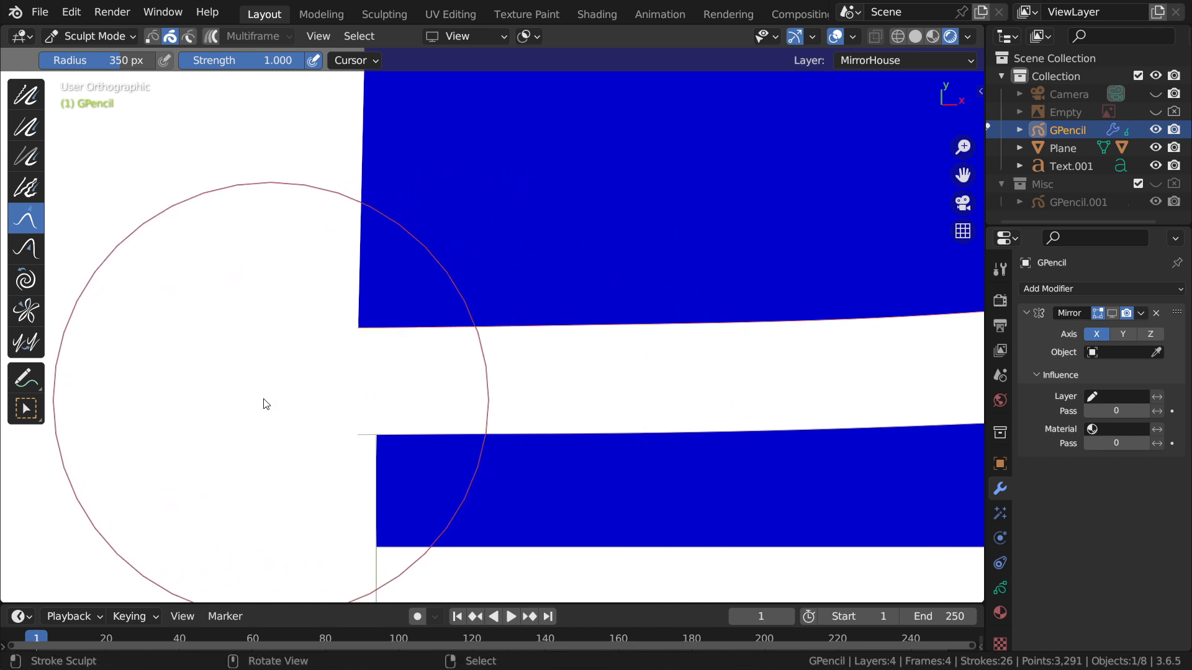
click(1113, 314)
ctrl+middle_drag(423, 372, 442, 528)
ctrl+middle_drag(586, 405, 585, 473)
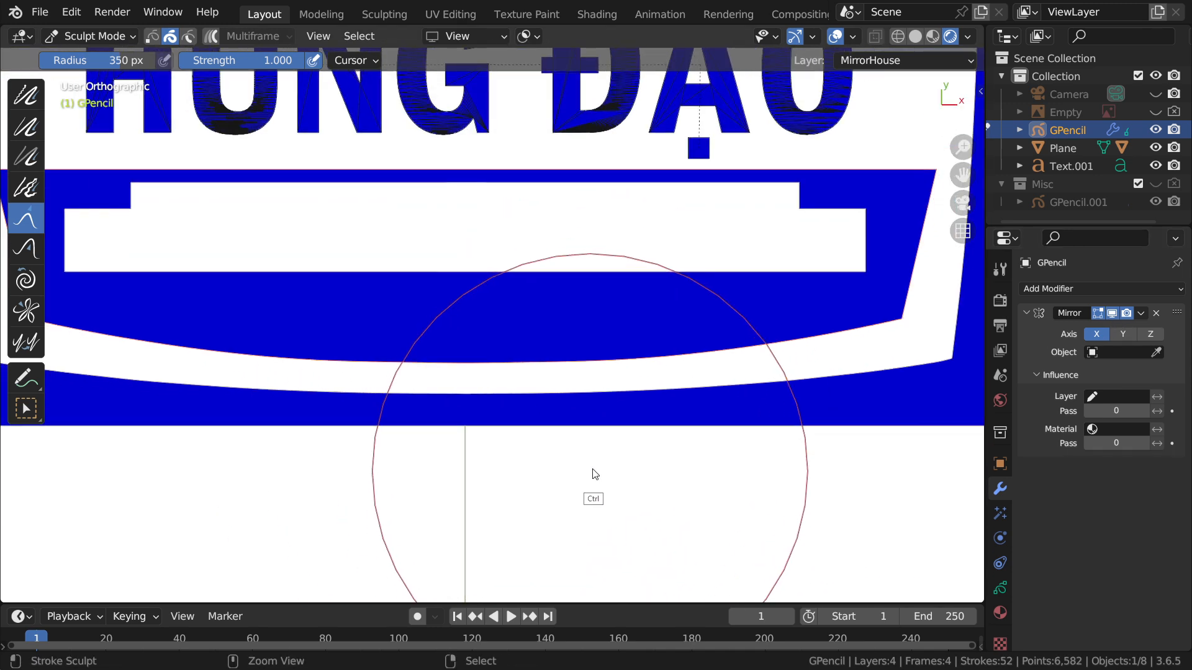
mouse_move(717, 439)
shift+middle_down()
mouse_move(646, 470)
mouse_move(571, 386)
mouse_move(560, 407)
shift+middle_up()
click(1115, 316)
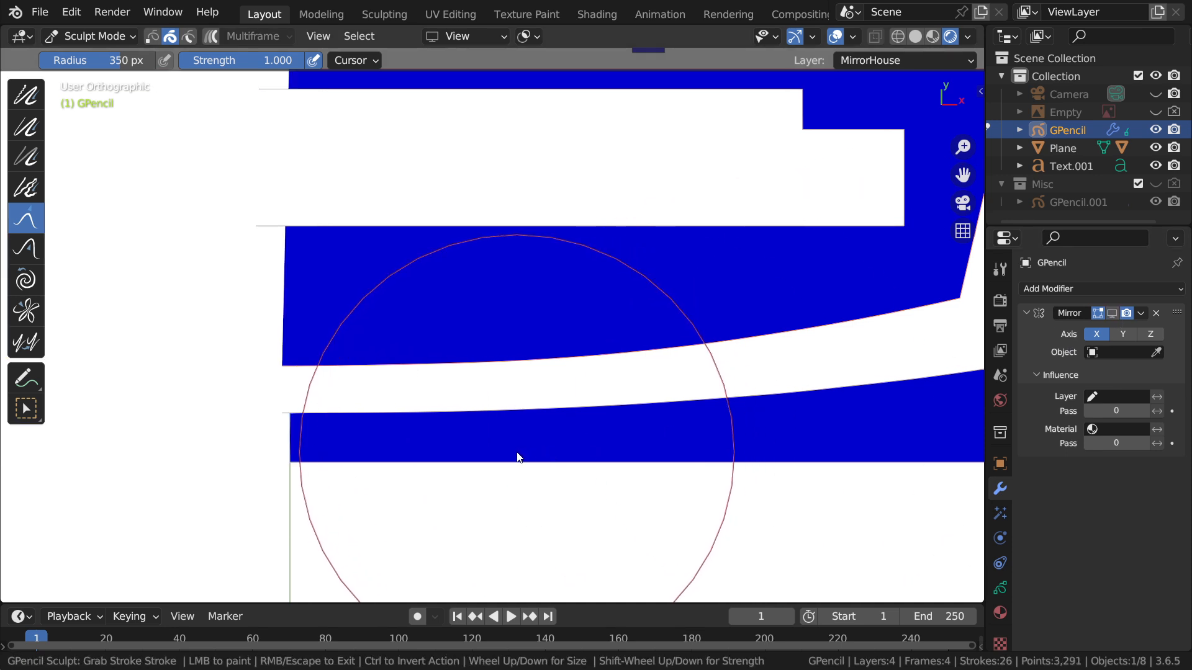
Step: Smooth the lower white band's outer curve from near the centreline towards the outer corner with Grab strokes
ctrl+middle_drag(506, 439, 503, 418)
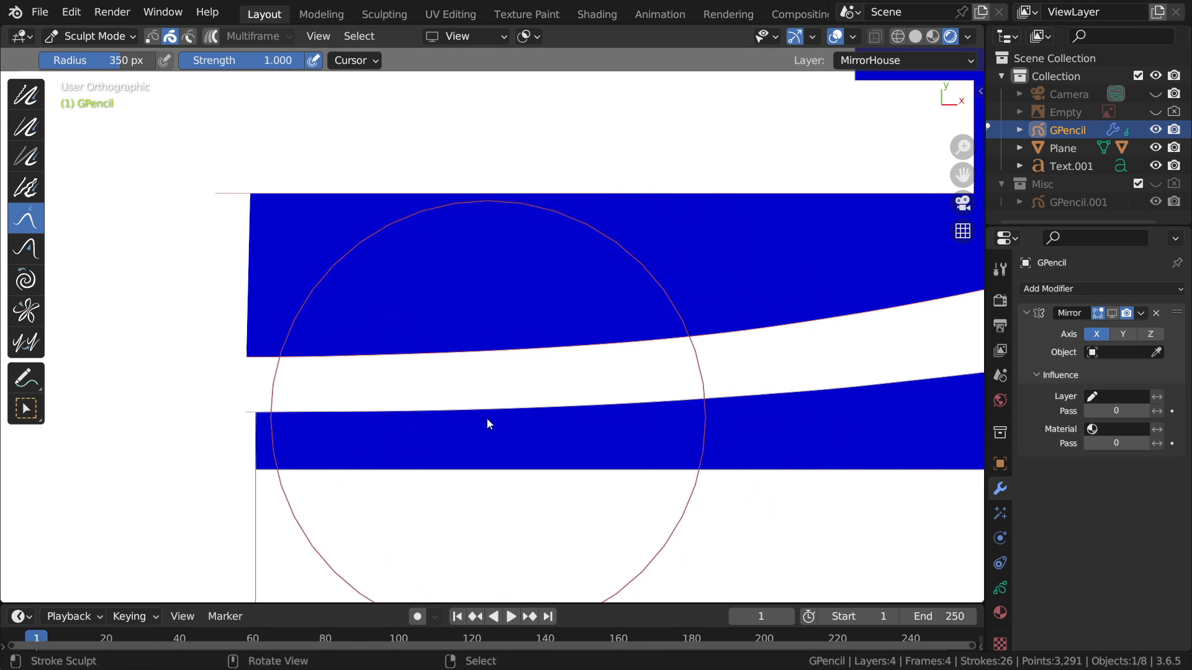
scroll(478, 413, up, 1)
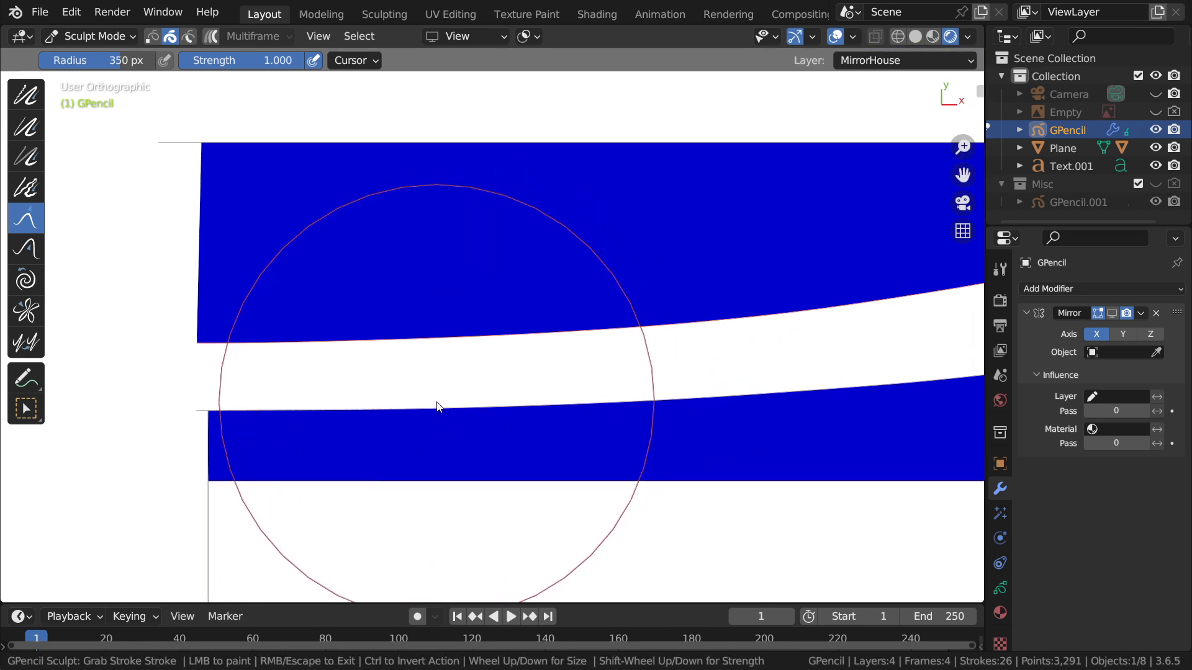
shift+middle_drag(665, 400, 510, 416)
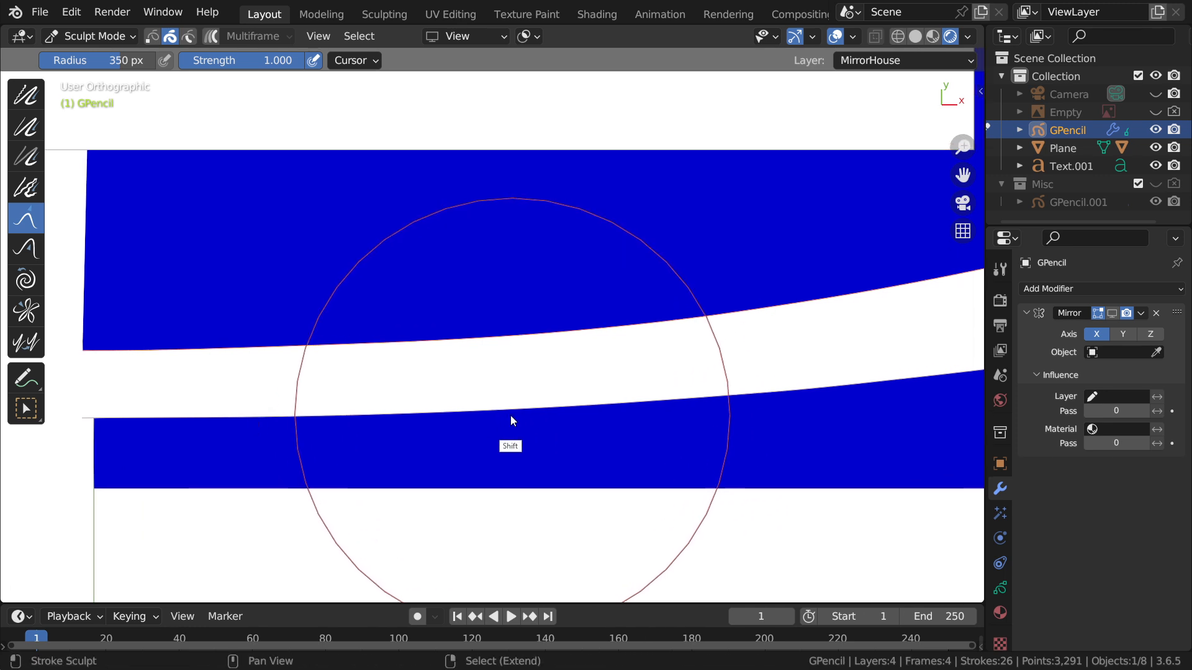
drag(505, 397, 454, 394)
drag(666, 376, 665, 373)
shift+middle_drag(745, 397, 523, 427)
drag(581, 403, 581, 404)
shift+middle_drag(588, 416, 662, 409)
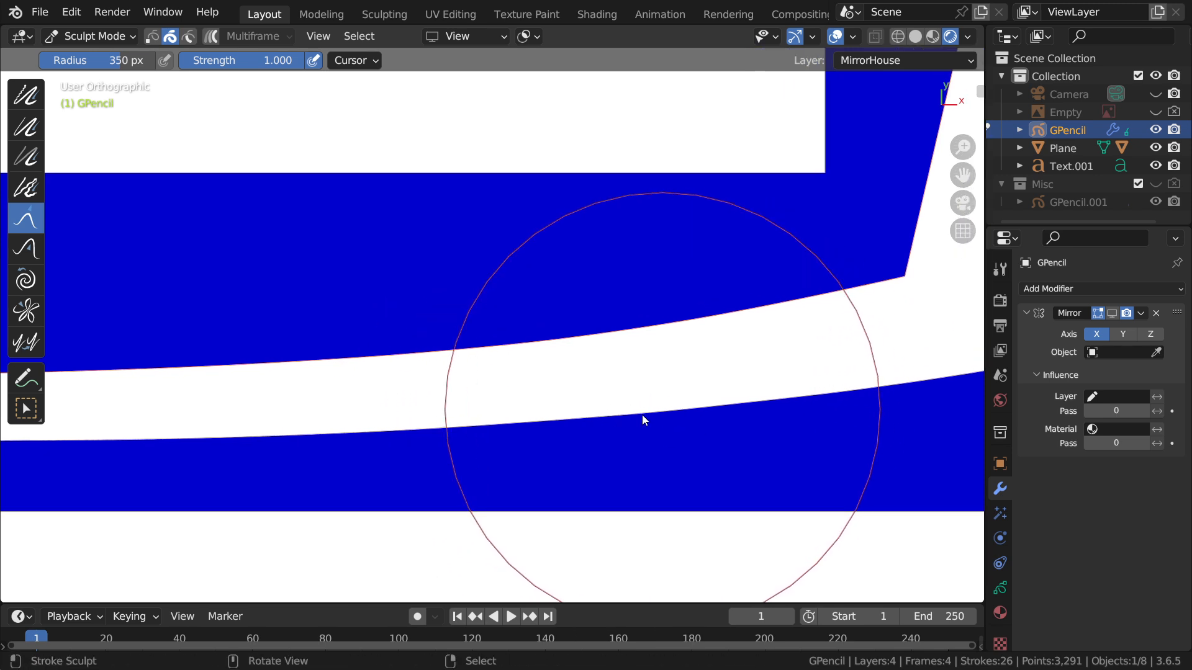
mouse_move(587, 418)
mouse_down()
mouse_move(577, 417)
mouse_move(639, 406)
mouse_move(631, 418)
mouse_up()
scroll(631, 418, down, 4)
mouse_move(453, 418)
shift+middle_down()
mouse_move(520, 373)
mouse_move(506, 412)
mouse_move(569, 426)
shift+middle_up()
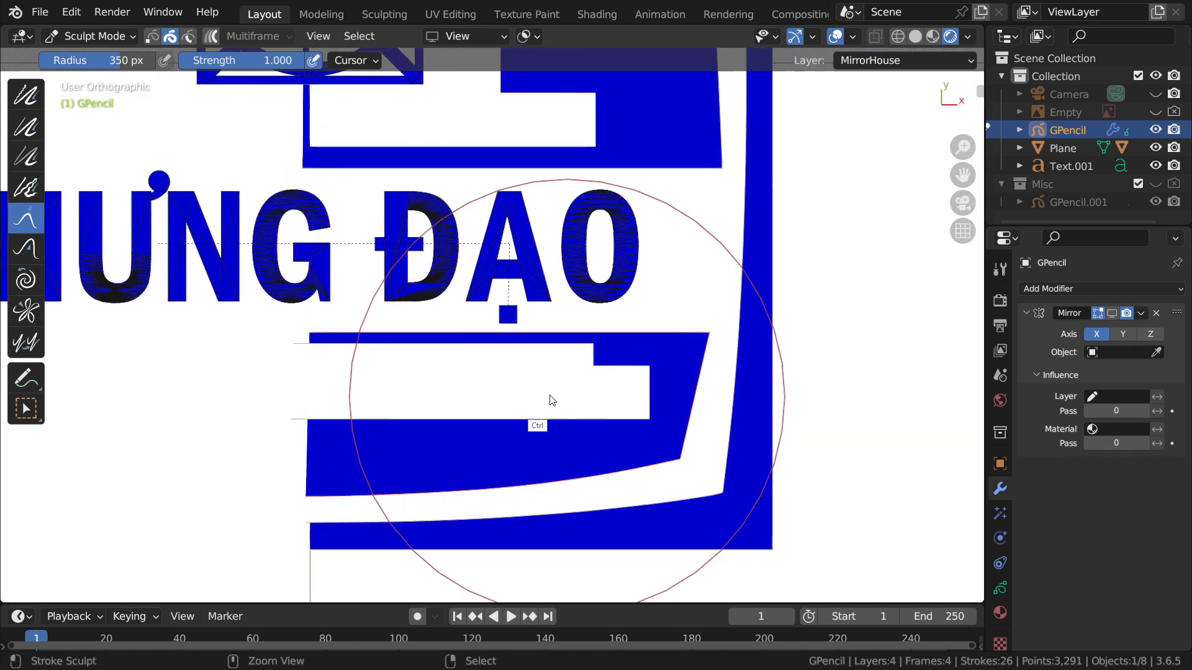
Step: Return to Object Mode, show the Mirror modifier in the viewport, and examine the complete sign
key(ctrl+Tab)
ctrl+middle_drag(524, 394, 525, 419)
click(1112, 313)
ctrl+middle_drag(633, 365, 633, 405)
shift+middle_drag(666, 366, 676, 372)
shift+middle_drag(668, 329, 621, 440)
shift+middle_drag(618, 197, 639, 412)
ctrl+middle_drag(576, 299, 570, 339)
shift+middle_drag(556, 382, 585, 326)
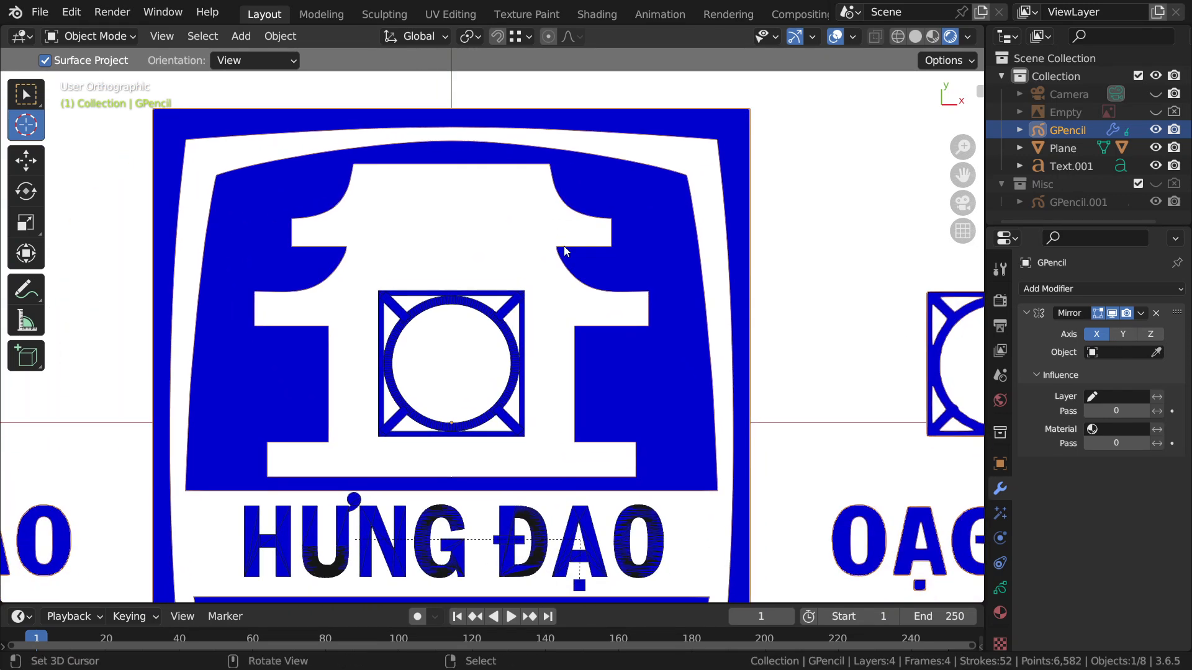
Step: Render the current frame and show the whole rendered sign in the Rendering workspace
key(F12)
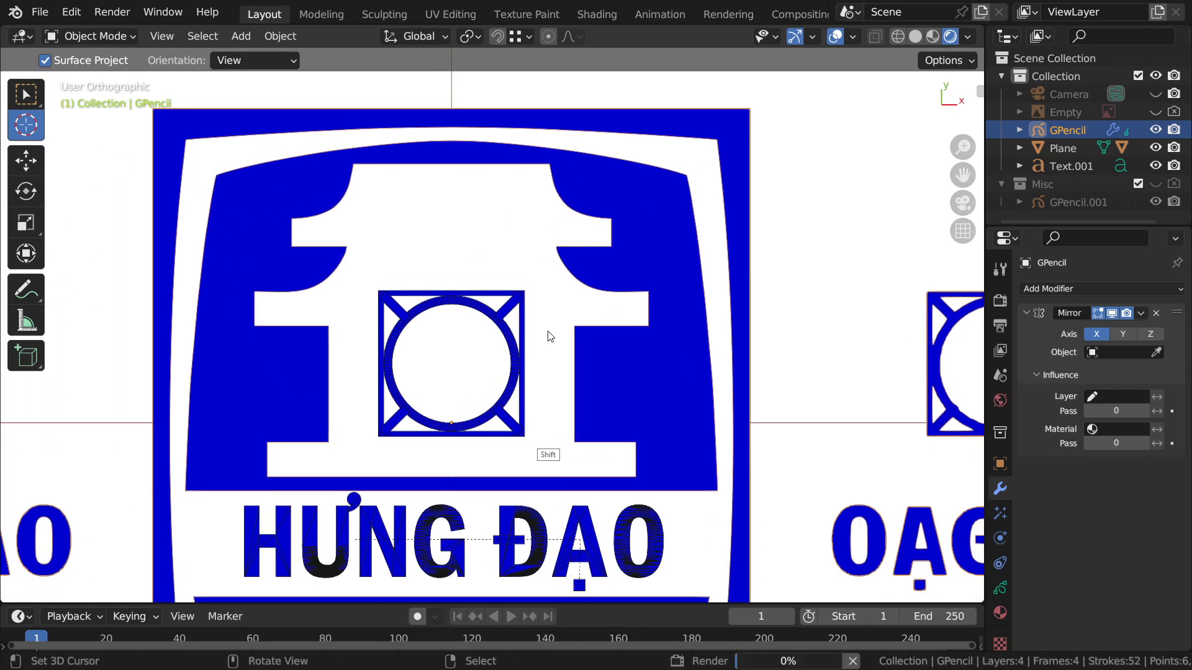
scroll(558, 324, down, 1)
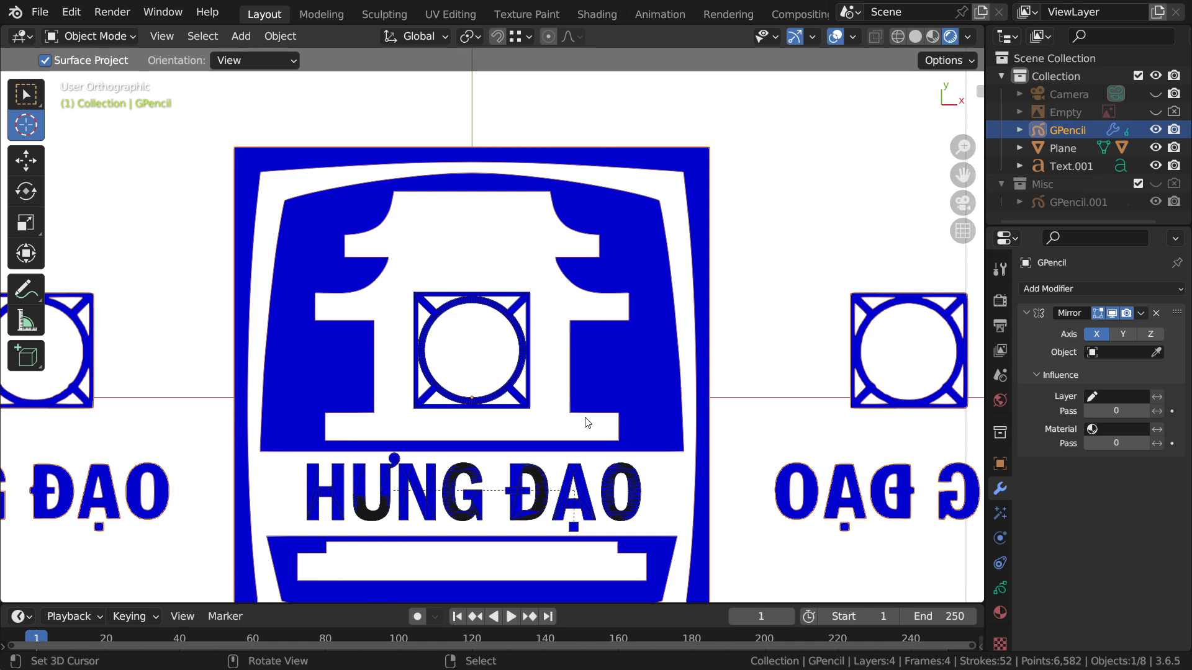
click(734, 14)
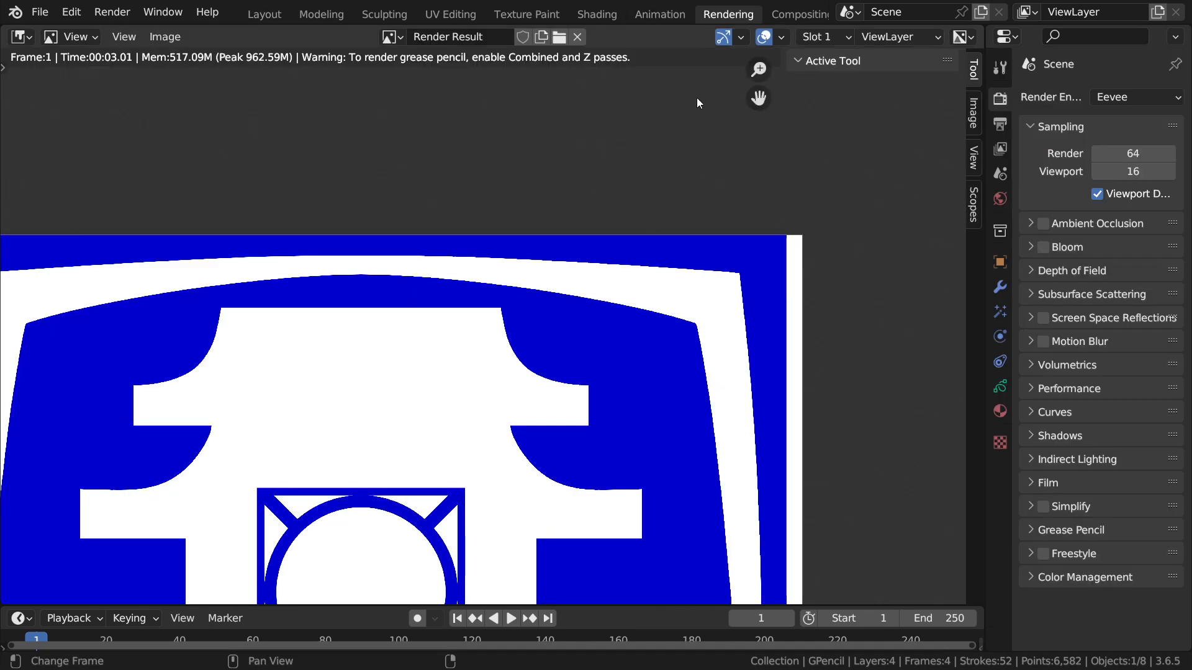
ctrl+middle_drag(511, 278, 602, 309)
ctrl+middle_drag(602, 309, 595, 334)
shift+middle_drag(594, 334, 660, 390)
ctrl+middle_drag(660, 390, 614, 406)
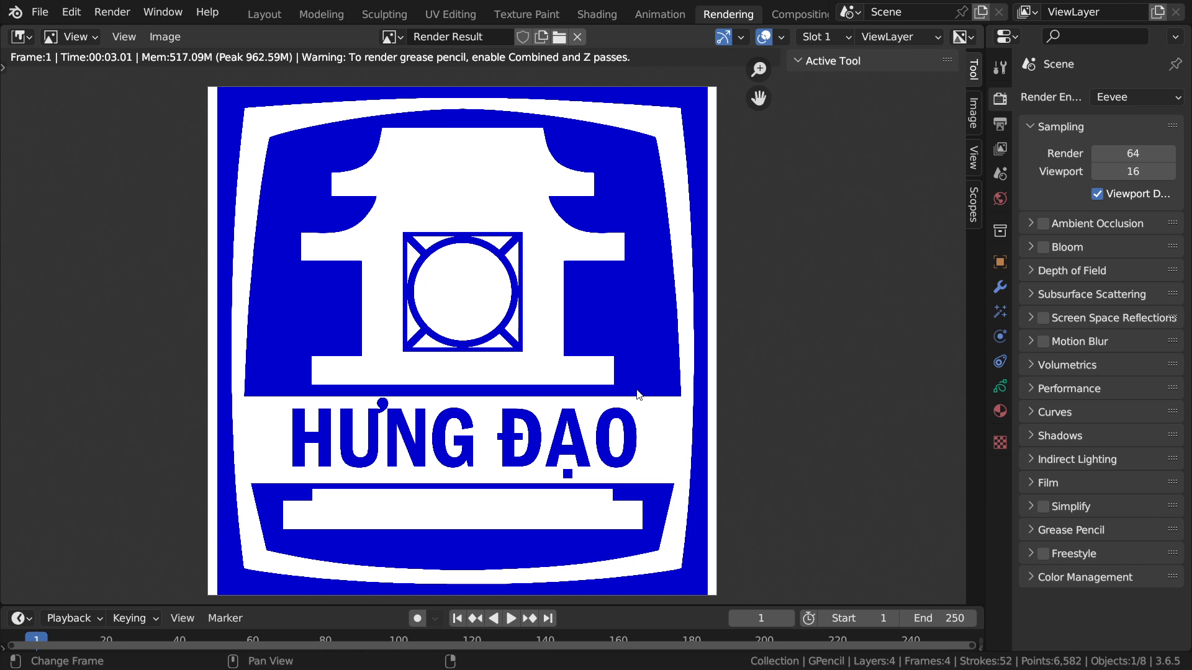
ctrl+middle_drag(554, 401, 563, 410)
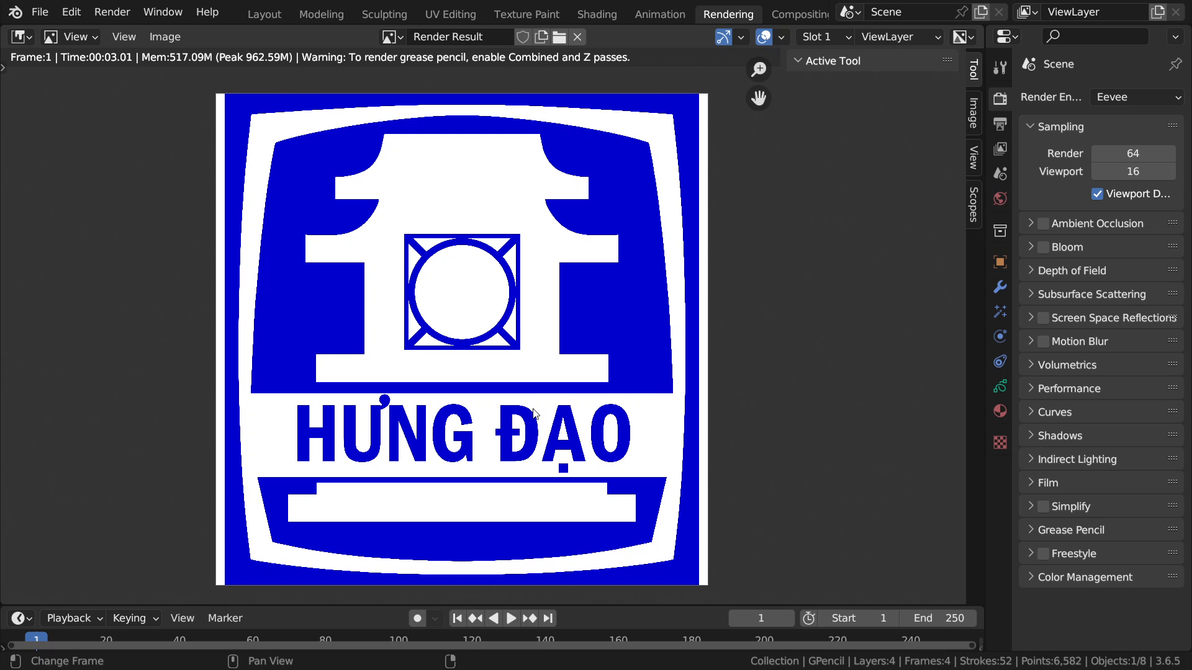
Step: Hide the image editor's sidebar, maximise the editor, and centre the rendered sign in it
key(n)
middle_drag(565, 406, 609, 410)
ctrl+middle_drag(669, 364, 630, 398)
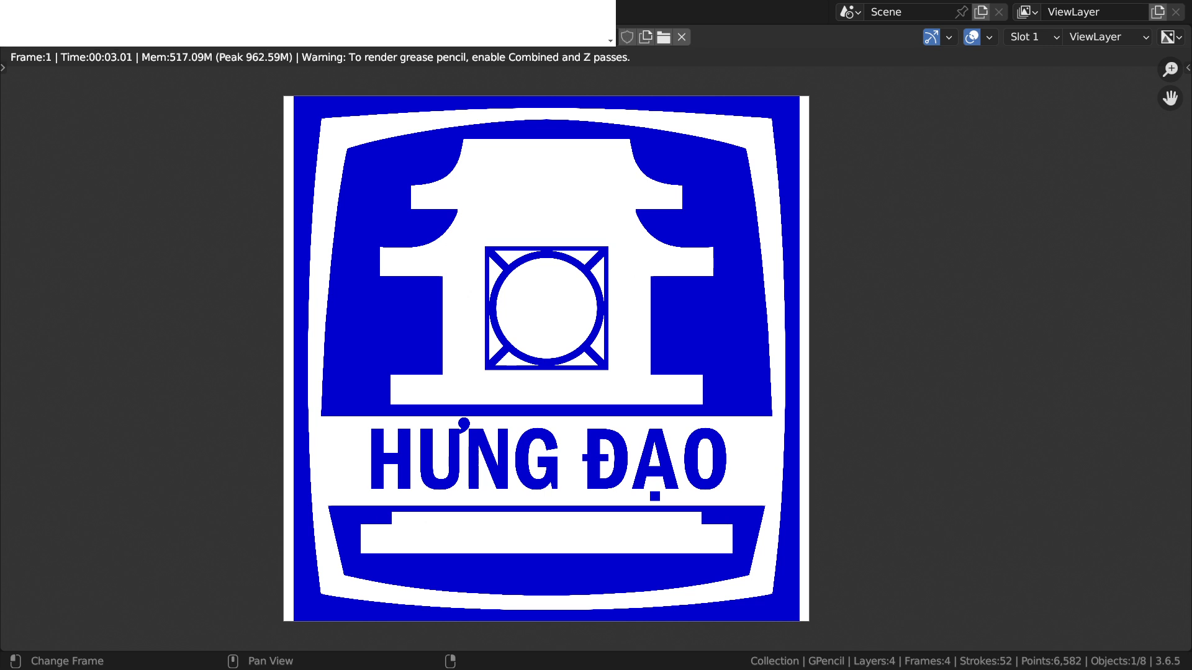
Step: Switch to the browser, maximise and enlarge the Off Contact Designs YouTube channel page, and replay its logo animation
drag(0, 0, 466, 46)
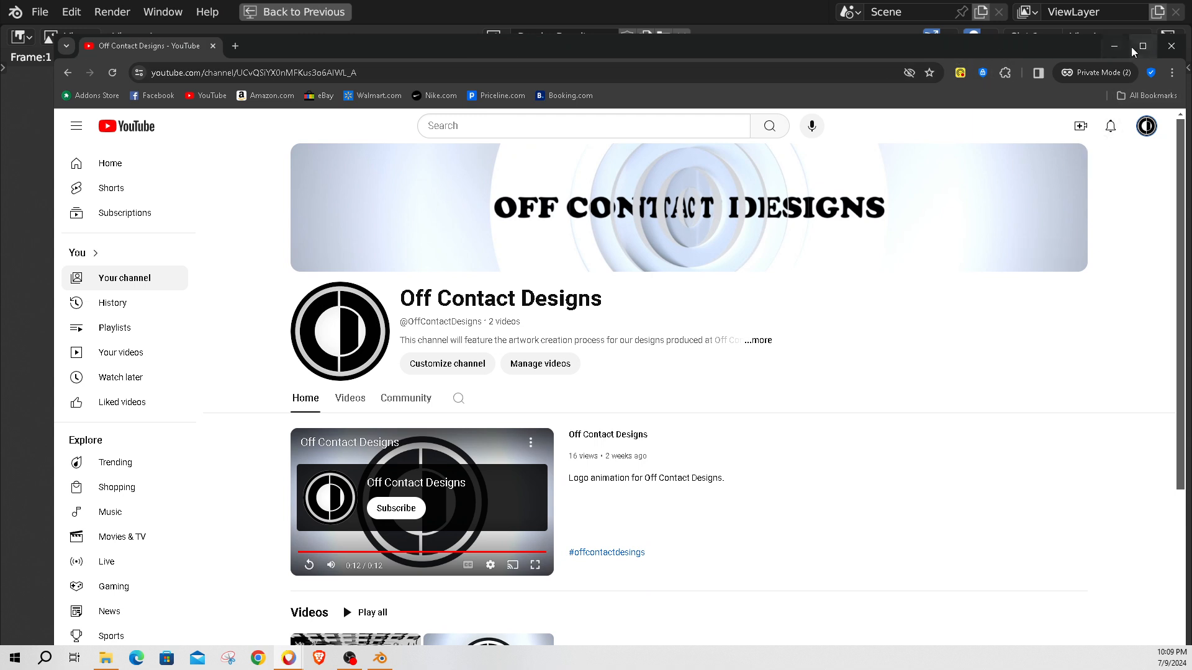
click(1142, 46)
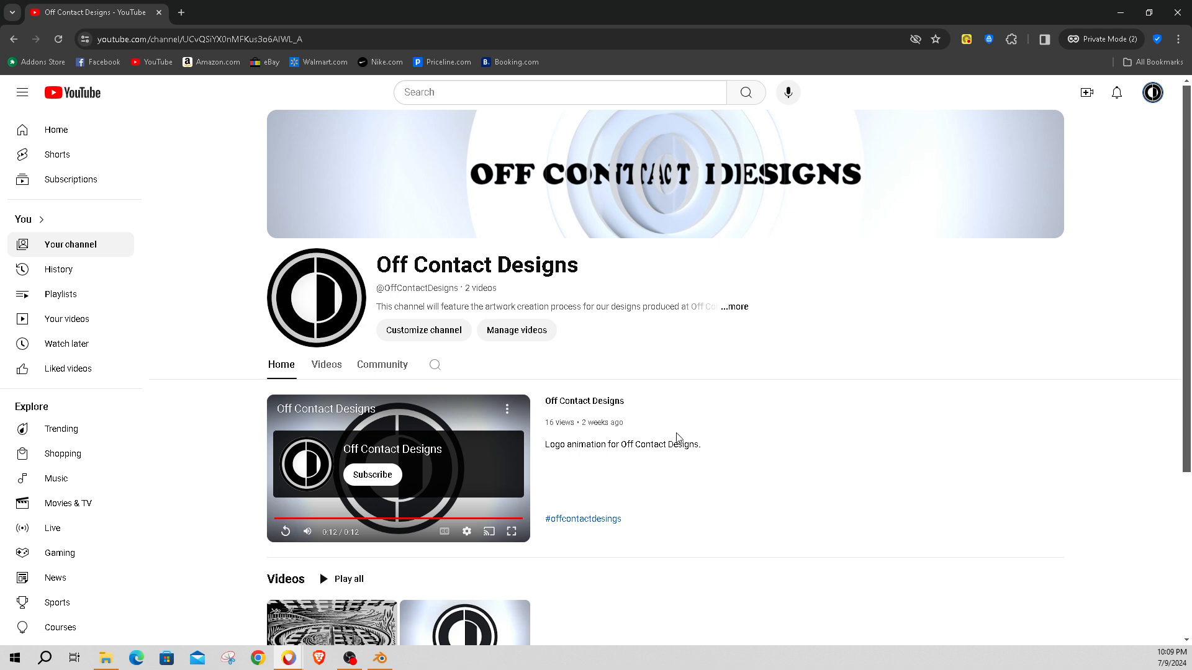
ctrl+scroll(677, 438, up, 3)
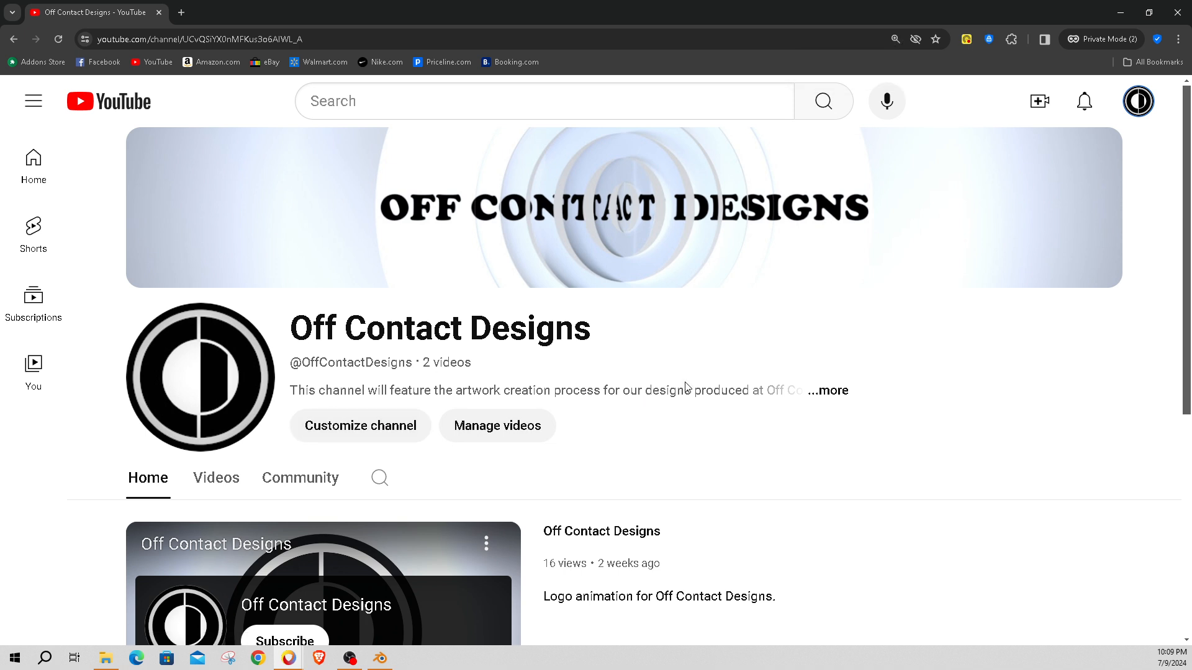
scroll(691, 389, down, 3)
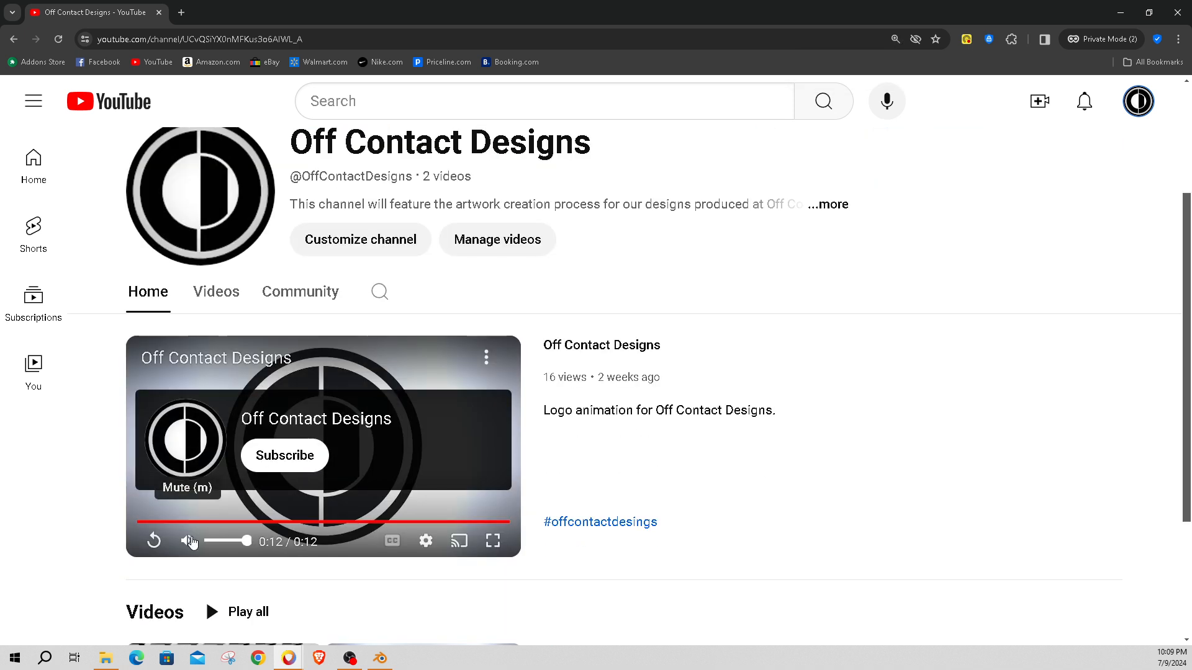
click(154, 541)
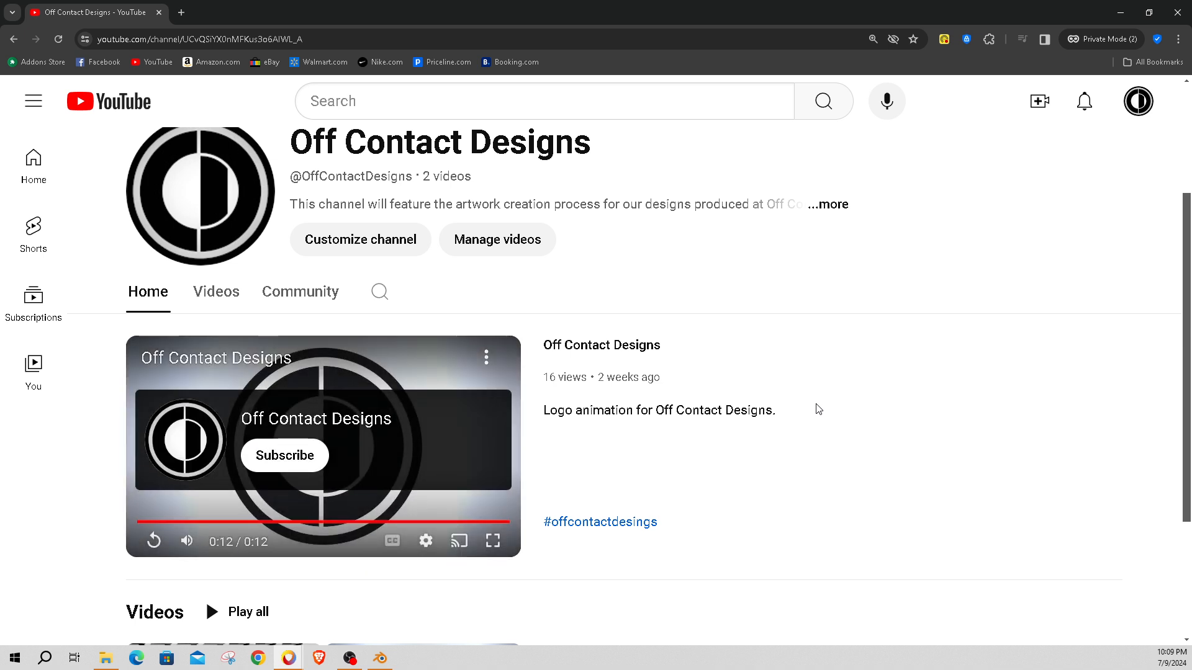
Step: Look through the channel page's uploaded videos and return to the channel header
scroll(819, 410, up, 3)
scroll(819, 410, down, 6)
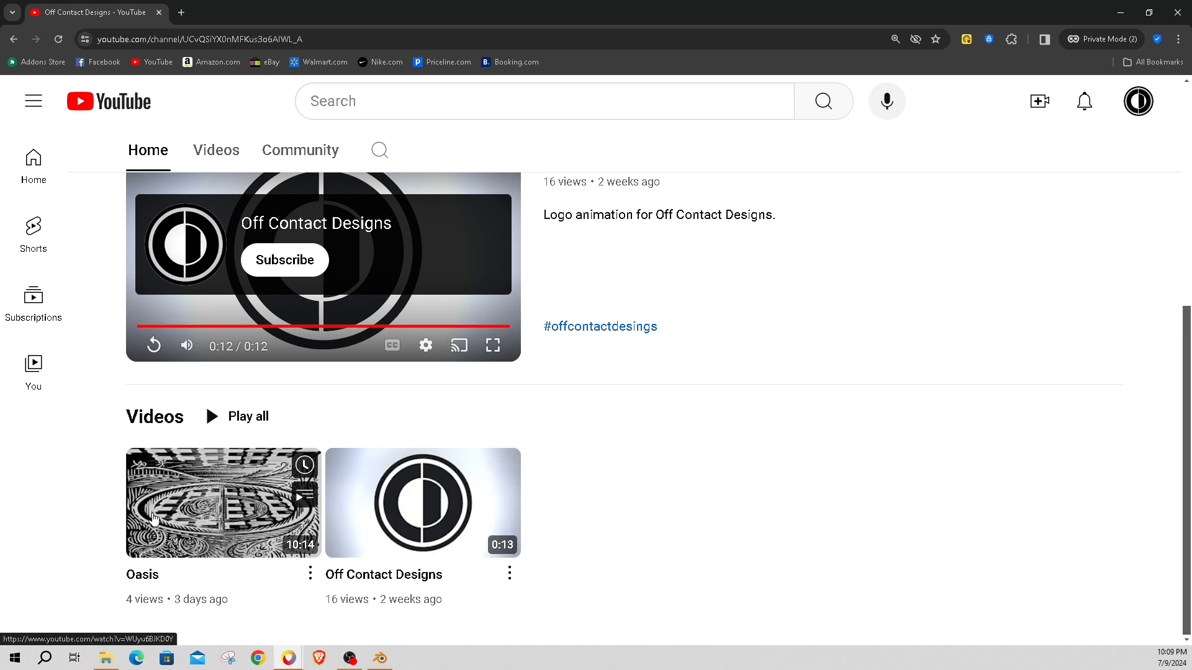
mouse_move(188, 526)
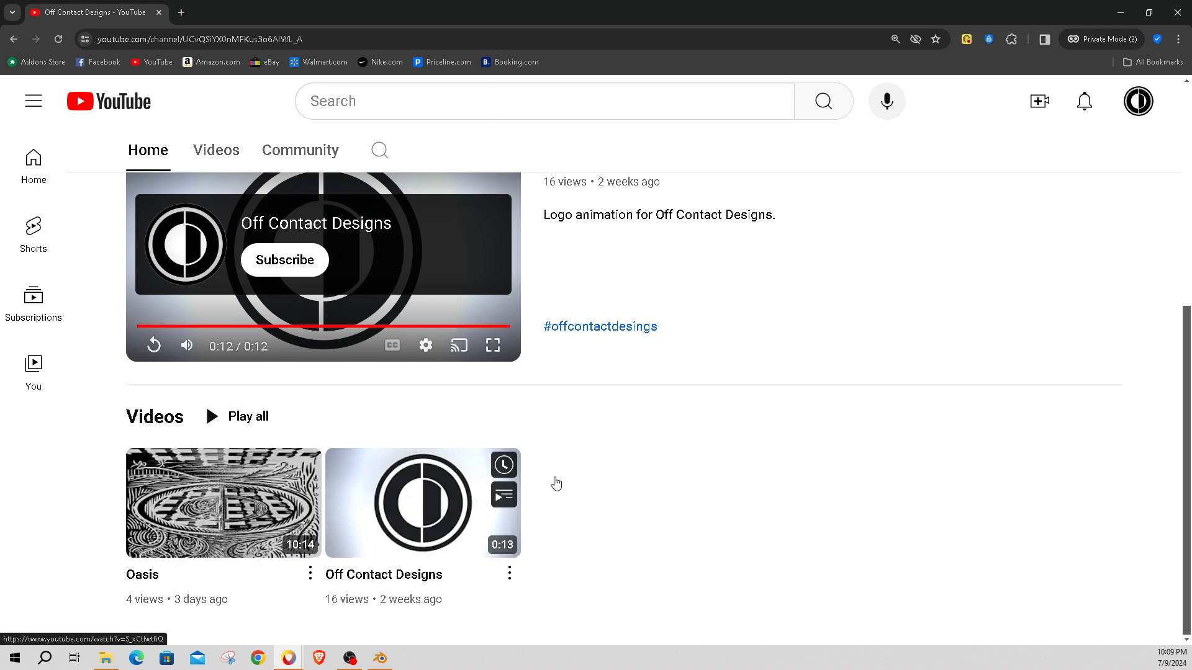
scroll(764, 473, up, 6)
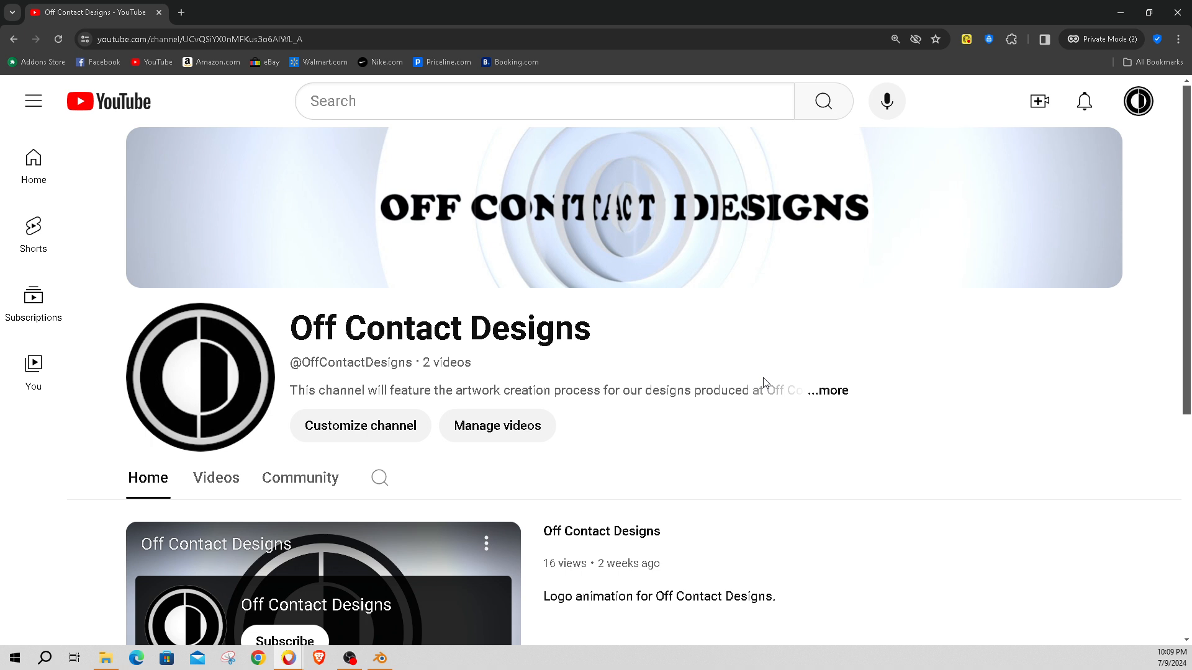
Step: Reduce the channel page's zoom and switch back to Blender's render result
key(ctrl+minus)
key(ctrl+minus)
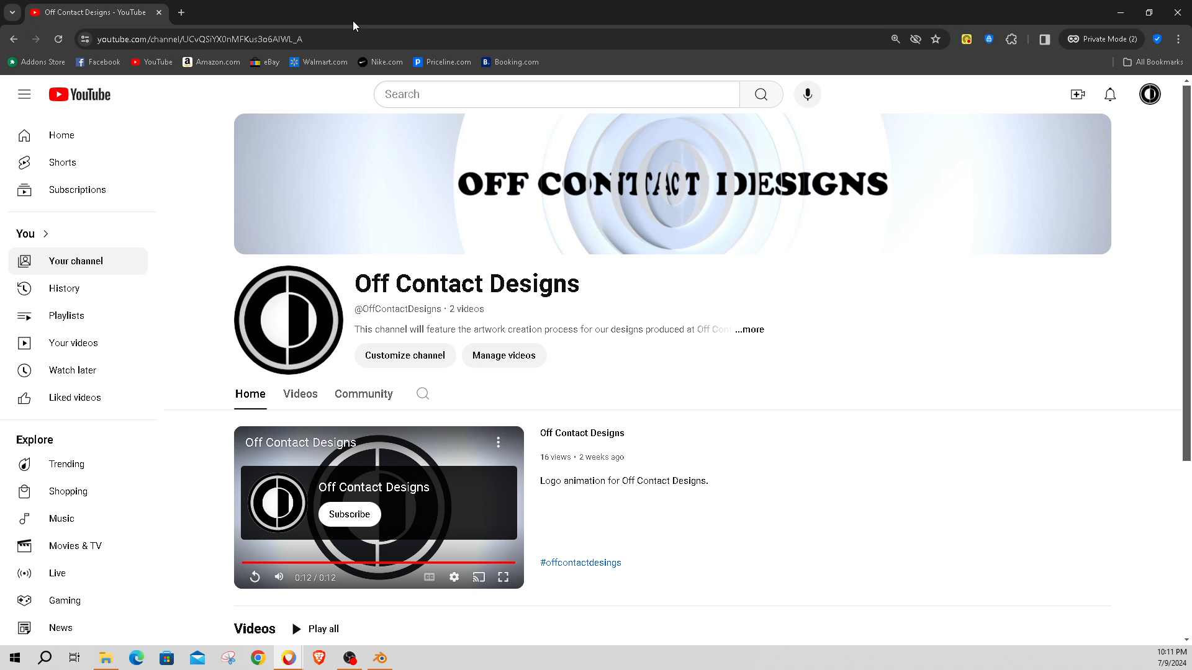
drag(355, 13, 0, 0)
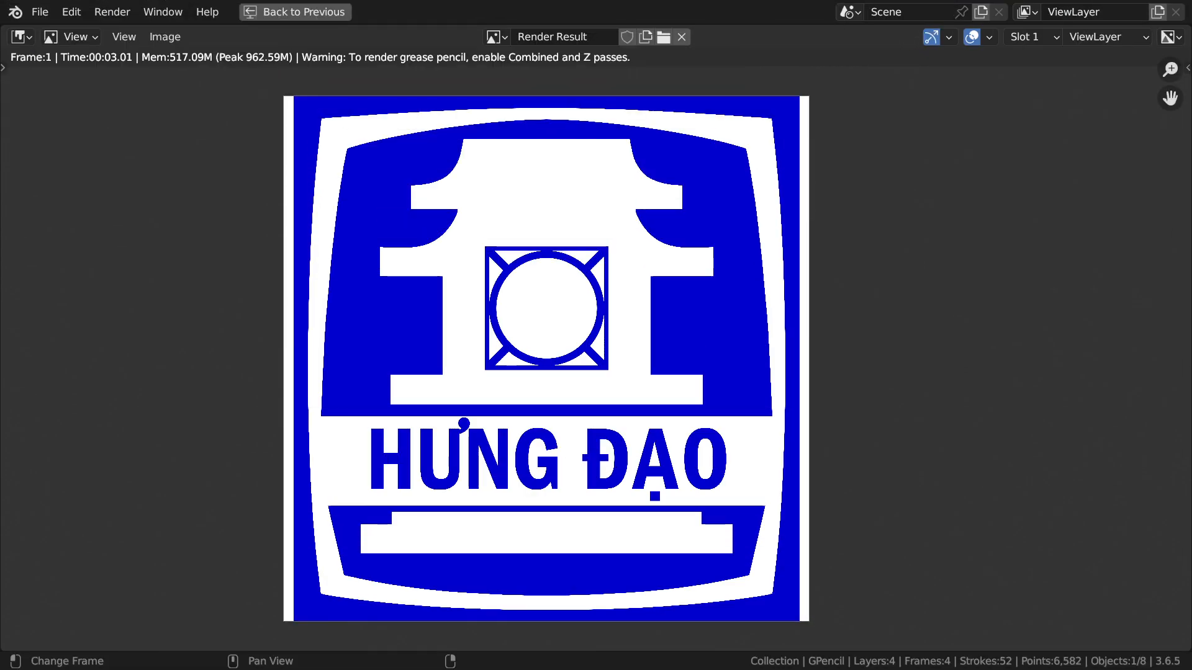